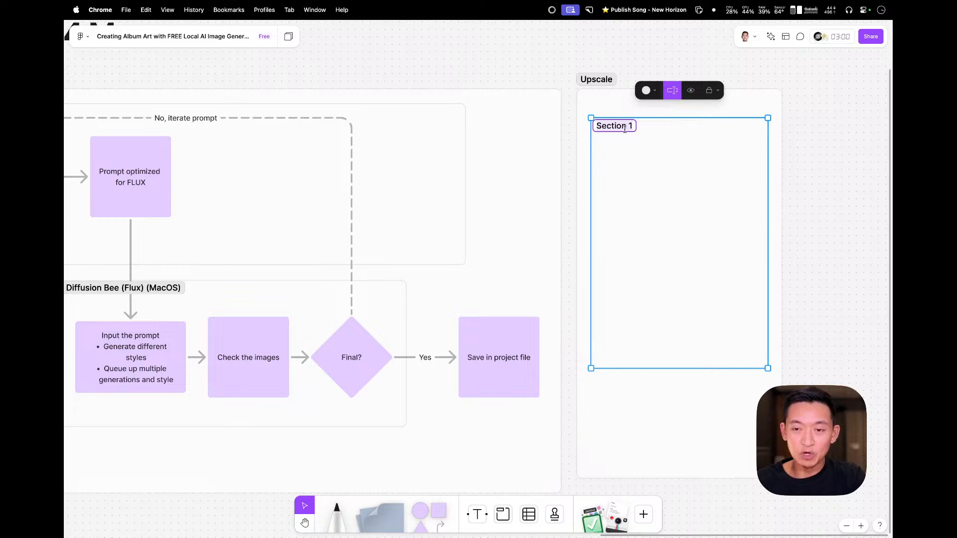
# - Rename the section inside Upscale to 'Pinokio Computer'
pyautogui.doubleClick(625, 130)
pyautogui.write('Pin')
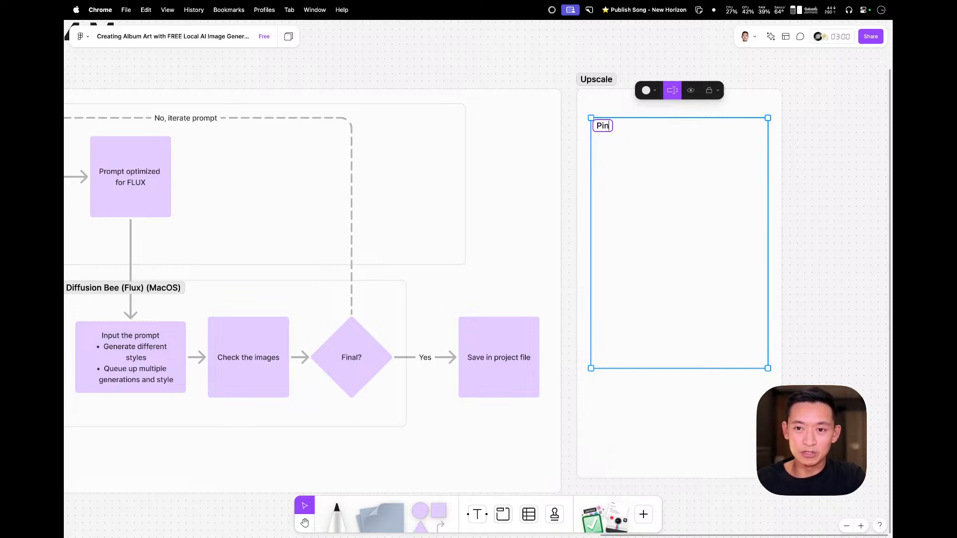
pyautogui.write('okio ')
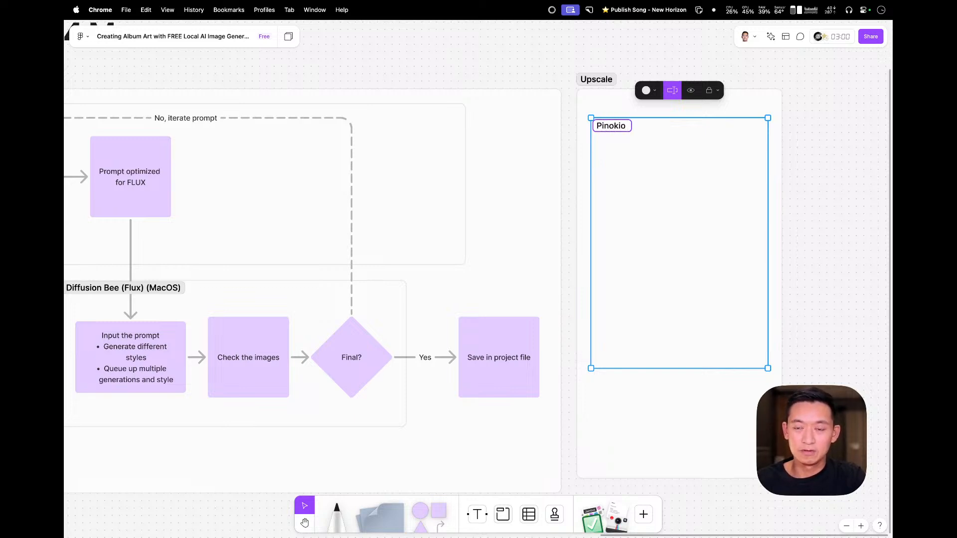
pyautogui.write('Computer')
pyautogui.click(848, 163)
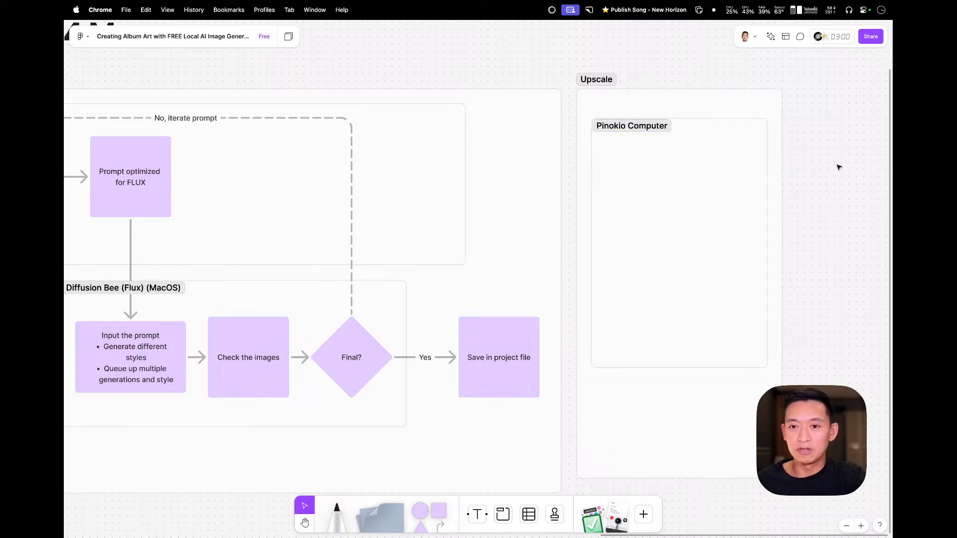
# - Draw a new section inside Pinokio Computer and name it 'Clarity Refiners'
pyautogui.press('x')
pyautogui.moveTo(608, 152); pyautogui.dragTo(731, 301)
pyautogui.press('Escape')
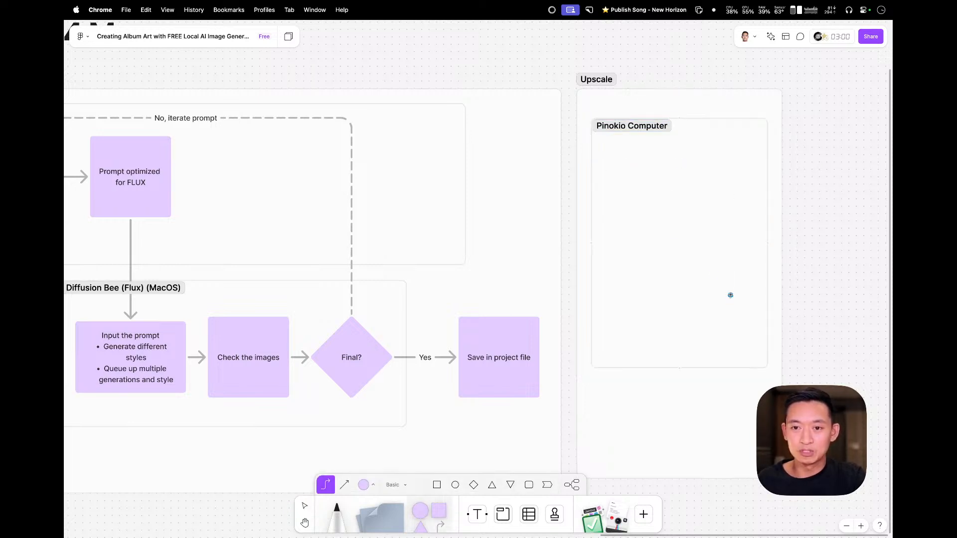
pyautogui.hotkey('shift', 's')
pyautogui.moveTo(605, 147); pyautogui.dragTo(752, 348)
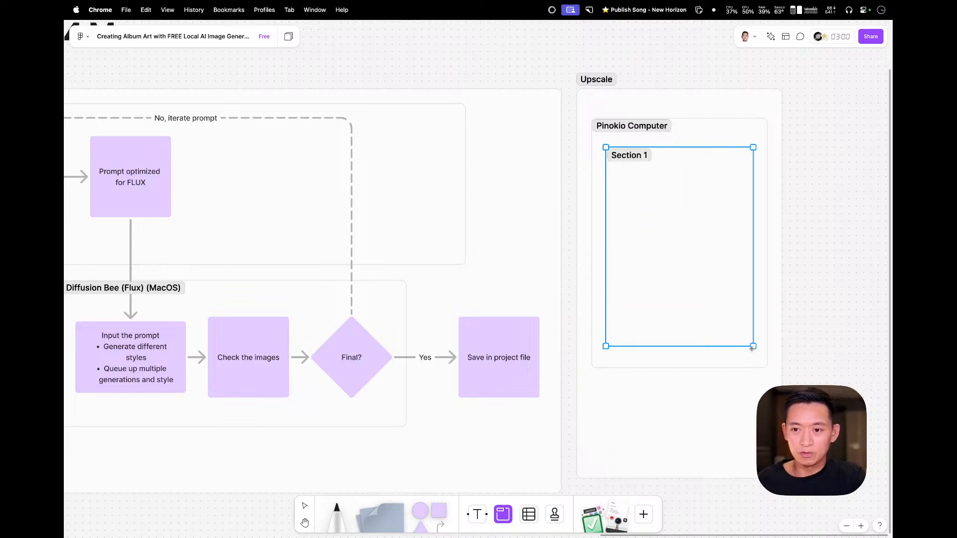
pyautogui.doubleClick(635, 157)
pyautogui.write('Clar')
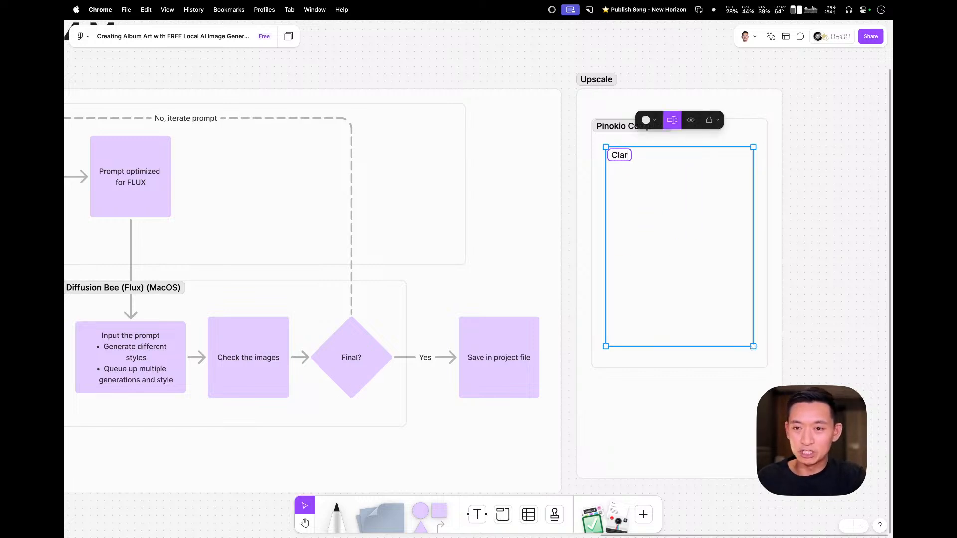
pyautogui.write('ity ')
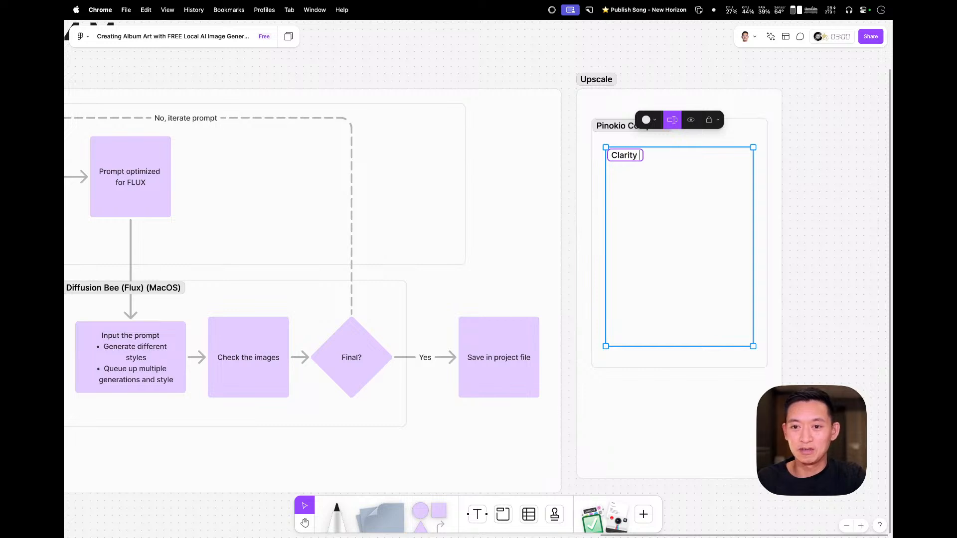
pyautogui.write('Refiners')
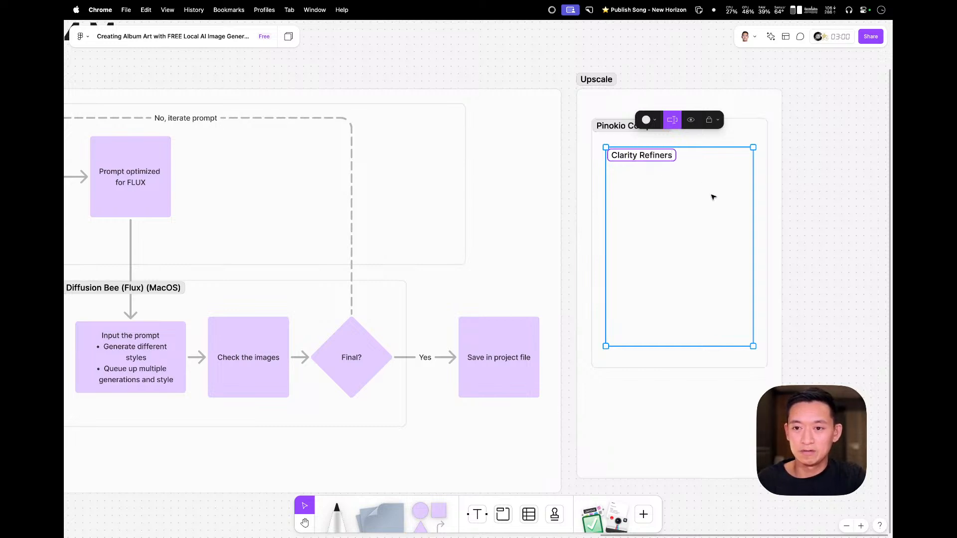
pyautogui.click(815, 200)
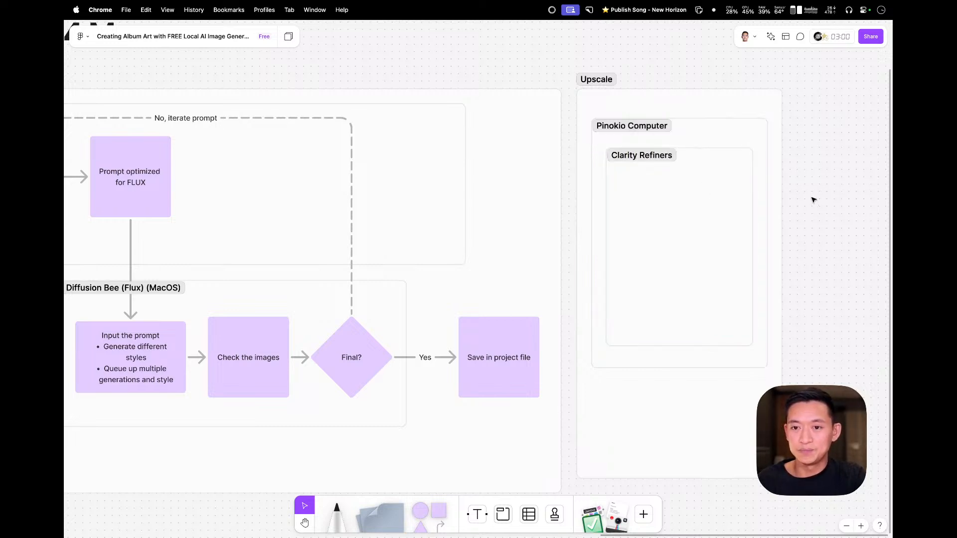
pyautogui.click(527, 353)
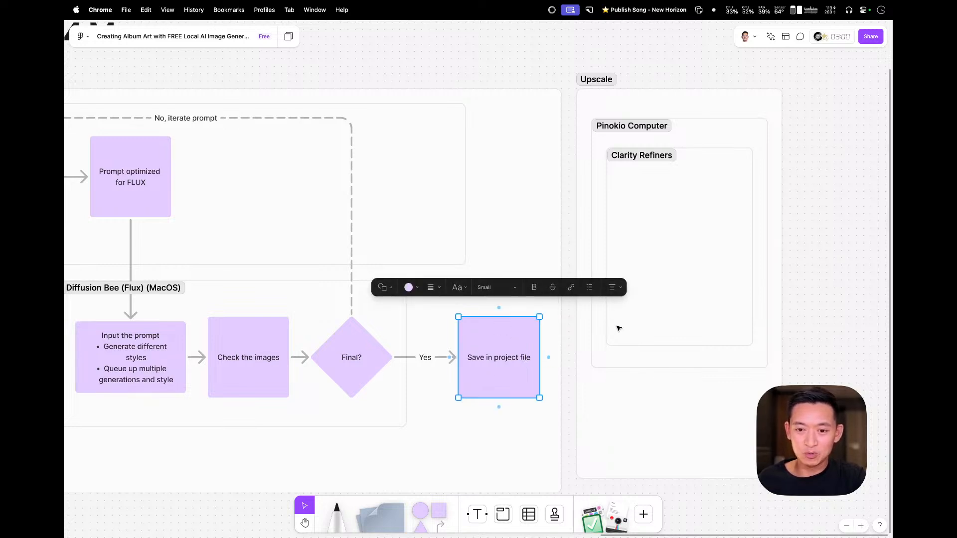
# - Add an 'Upscale' box in Clarity Refiners, connected from 'Save in project file'
pyautogui.moveTo(441, 510); pyautogui.dragTo(723, 232)
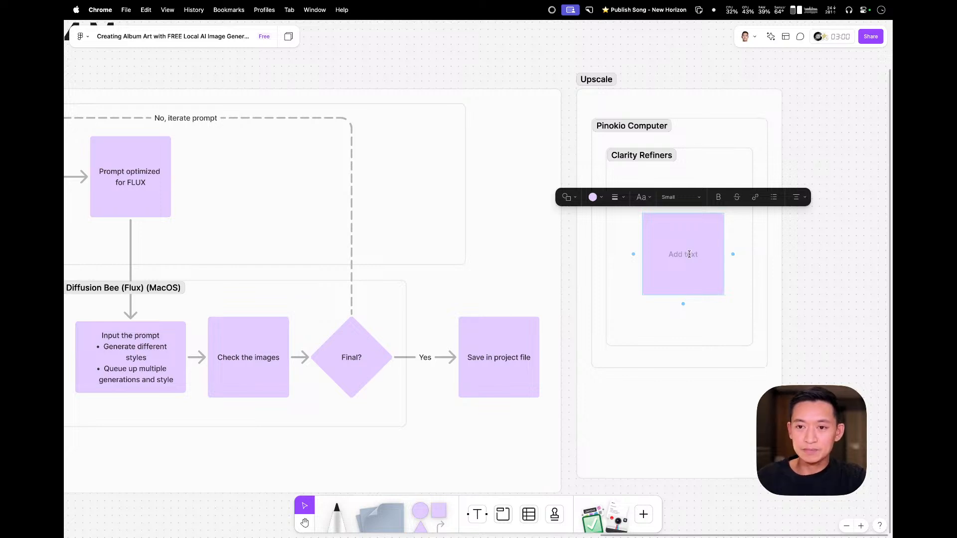
pyautogui.write('Upscale')
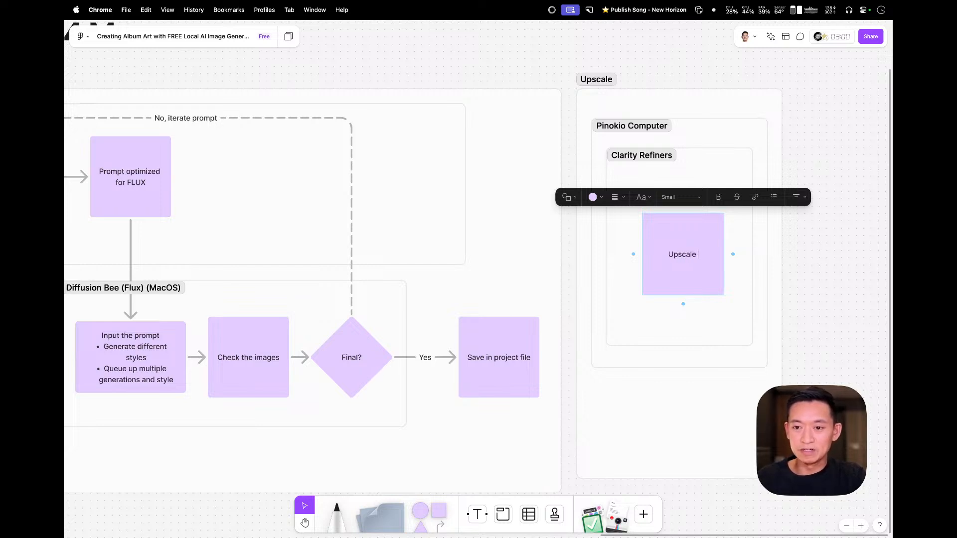
pyautogui.click(835, 251)
pyautogui.press('x')
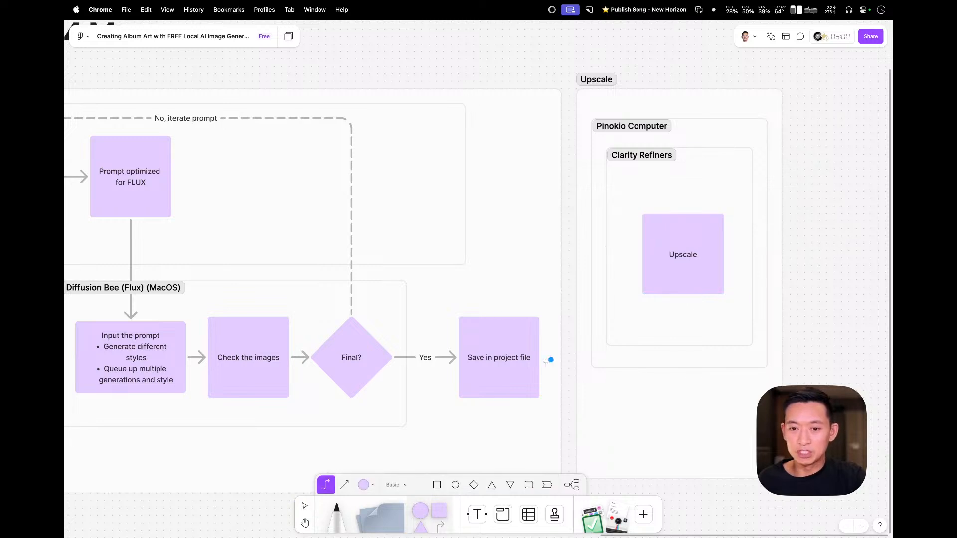
pyautogui.moveTo(540, 357); pyautogui.dragTo(641, 254)
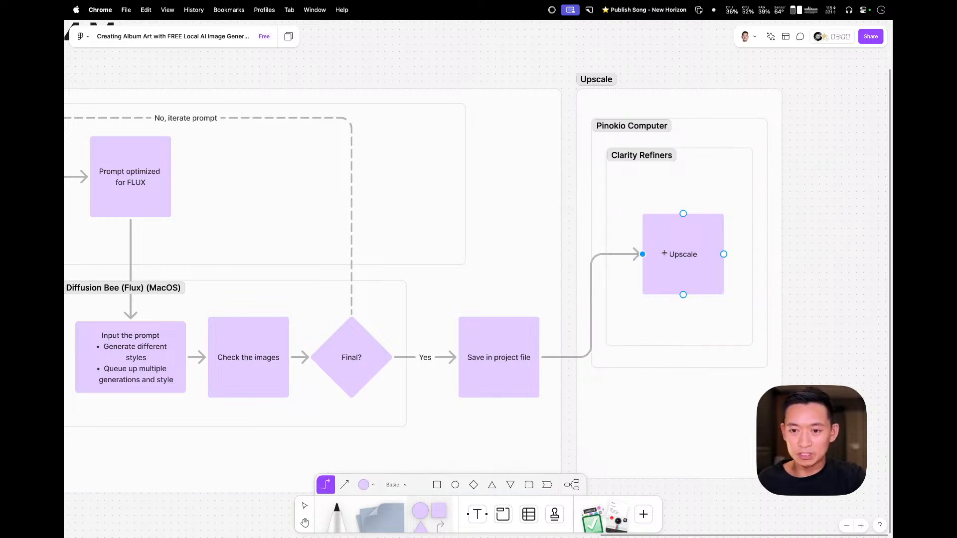
pyautogui.press('Escape')
# - Pan the board back to bring the title and album covers into view
pyautogui.press('h')
pyautogui.moveTo(440, 231); pyautogui.dragTo(838, 238)
pyautogui.moveTo(202, 249); pyautogui.dragTo(624, 252)
pyautogui.moveTo(266, 292); pyautogui.dragTo(673, 307)
pyautogui.moveTo(472, 297); pyautogui.dragTo(813, 309)
pyautogui.moveTo(463, 224); pyautogui.dragTo(382, 320)
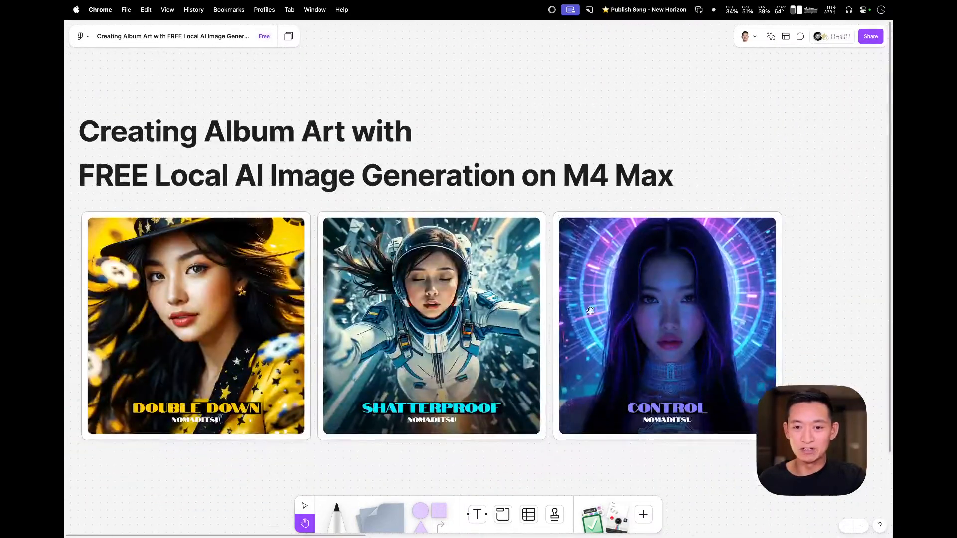
pyautogui.moveTo(614, 314); pyautogui.dragTo(464, 284)
# - Scroll the FigJam board right to the Perplexity step
pyautogui.hscroll(10, 464, 284)
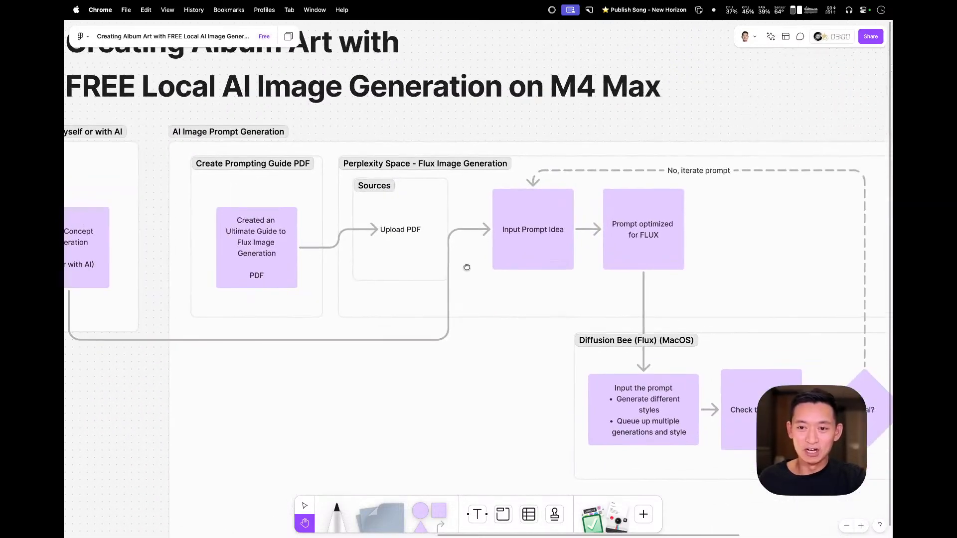
pyautogui.hscroll(4, 468, 267)
pyautogui.hscroll(4, 497, 264)
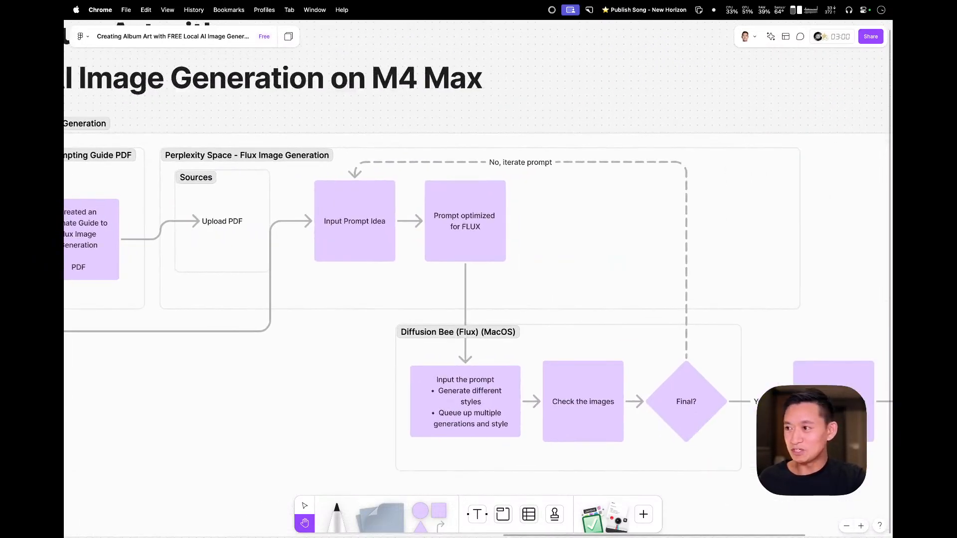
pyautogui.press('v')
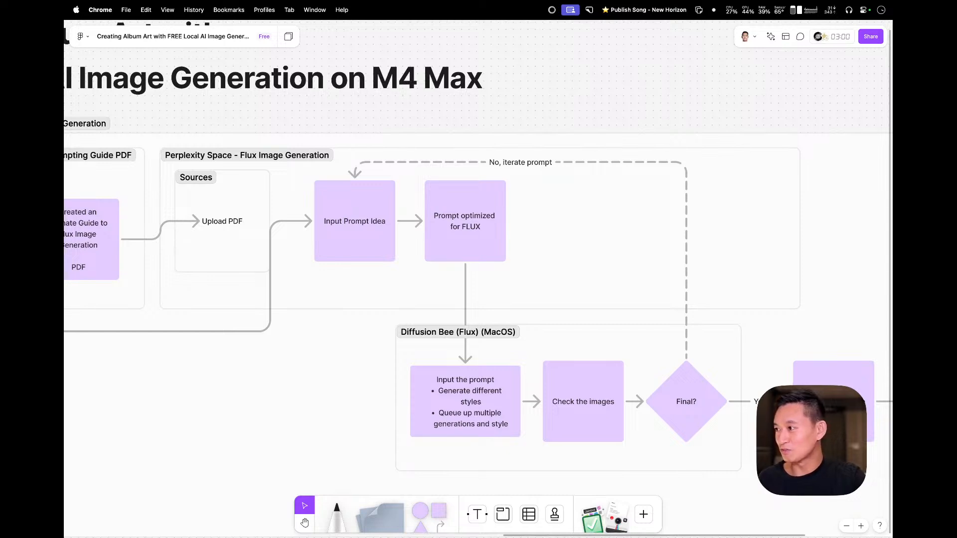
pyautogui.press('super+Tab')
pyautogui.press('super+shift+Tab')
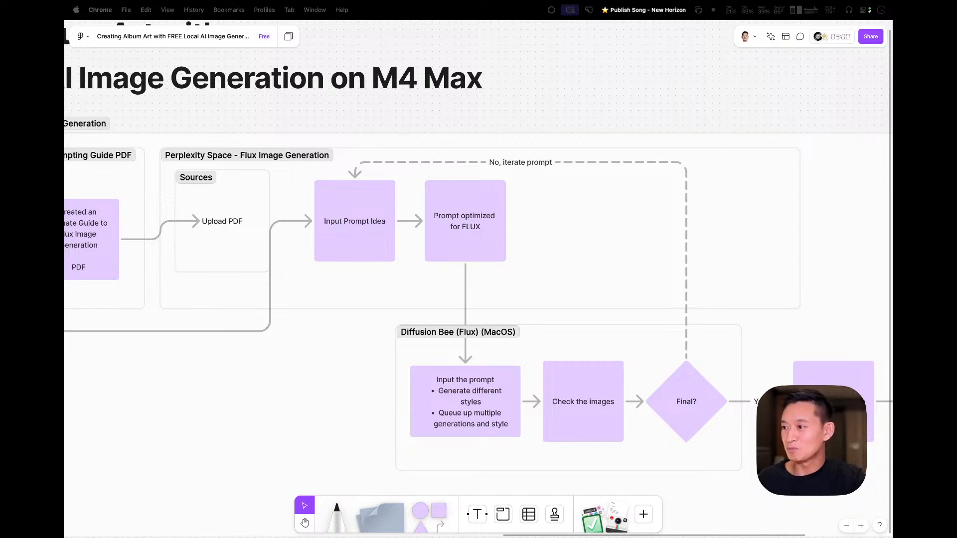
# - Bring the Perplexity FLUX Image Generator window over the FigJam board
pyautogui.moveTo(479, 537)
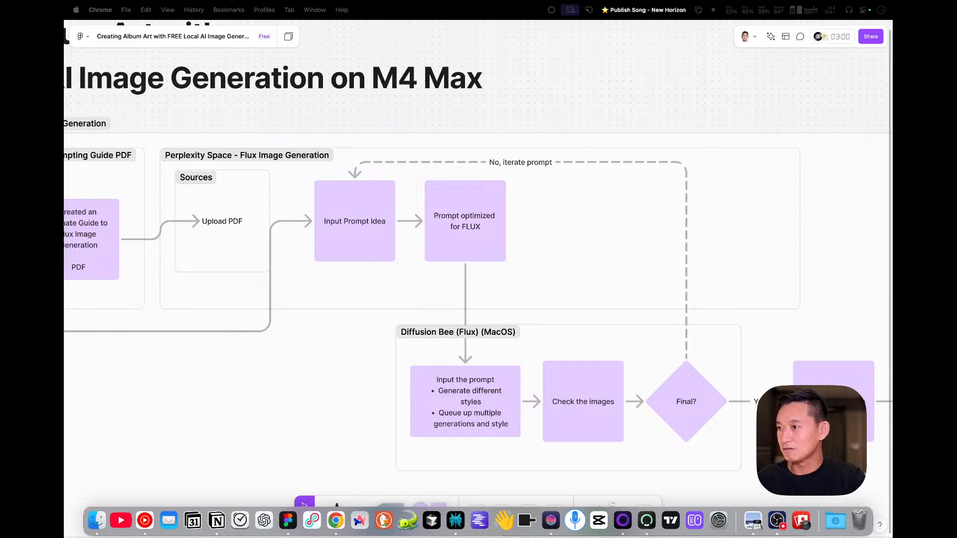
pyautogui.hotkey('ctrl', 'Up')
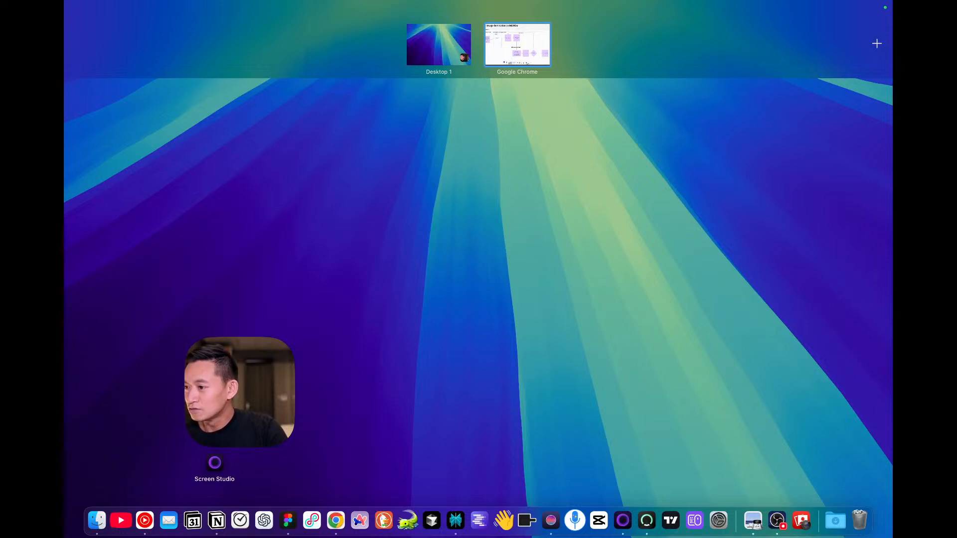
pyautogui.hotkey('ctrl', 'Up')
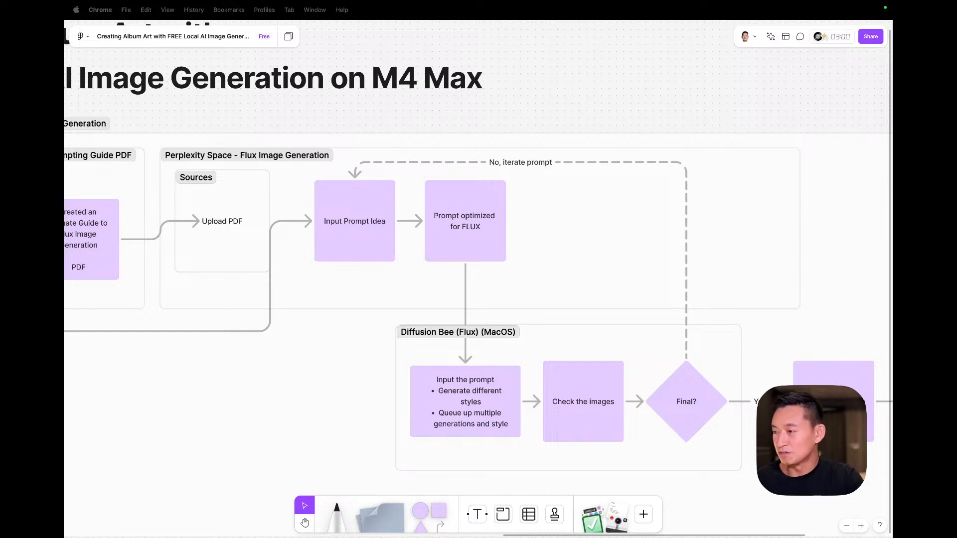
pyautogui.moveTo(892, 116); pyautogui.dragTo(534, 50)
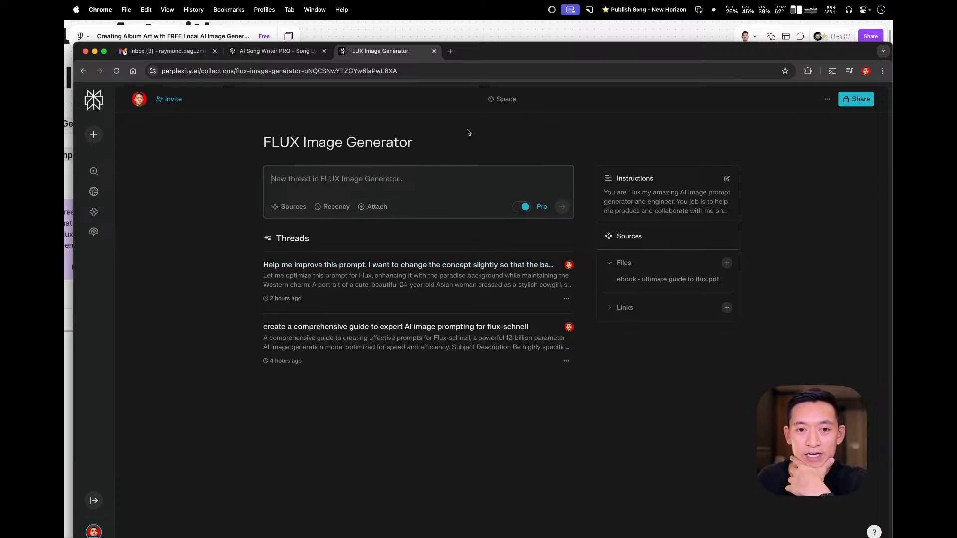
# - Open the space's 'ebook - ultimate guide to flux.pdf' source, read through it, and close it
pyautogui.moveTo(515, 57)
pyautogui.mouseDown()
pyautogui.moveTo(493, 61)
pyautogui.moveTo(509, 44)
pyautogui.mouseUp()
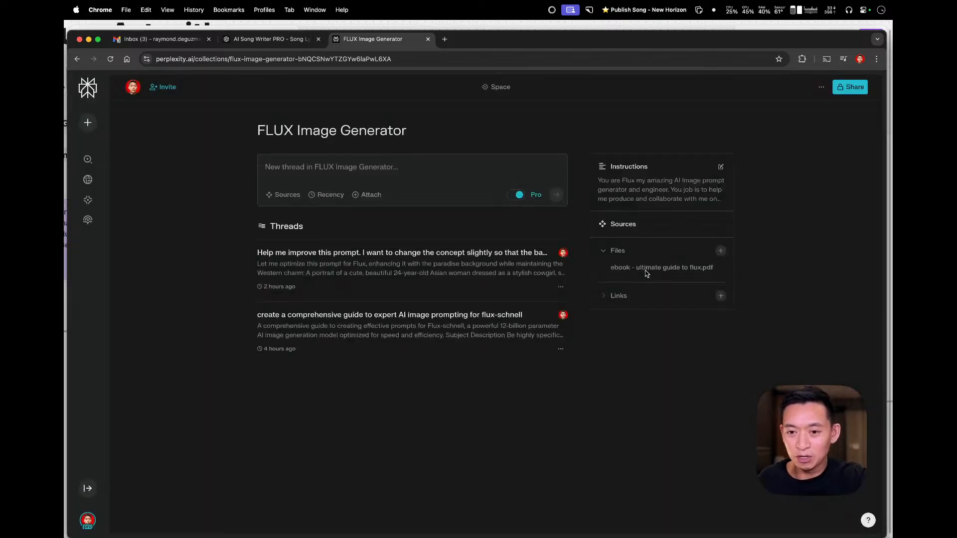
pyautogui.click(645, 271)
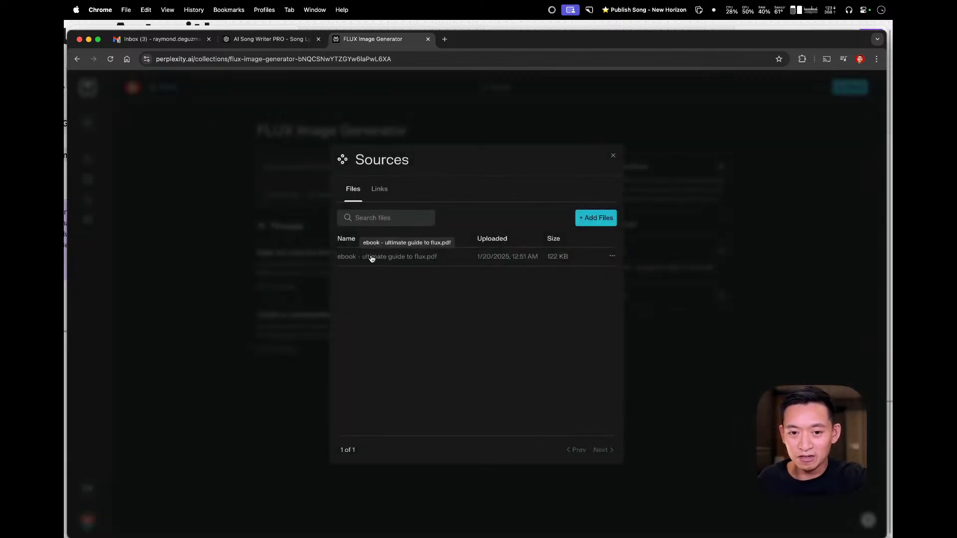
pyautogui.click(410, 263)
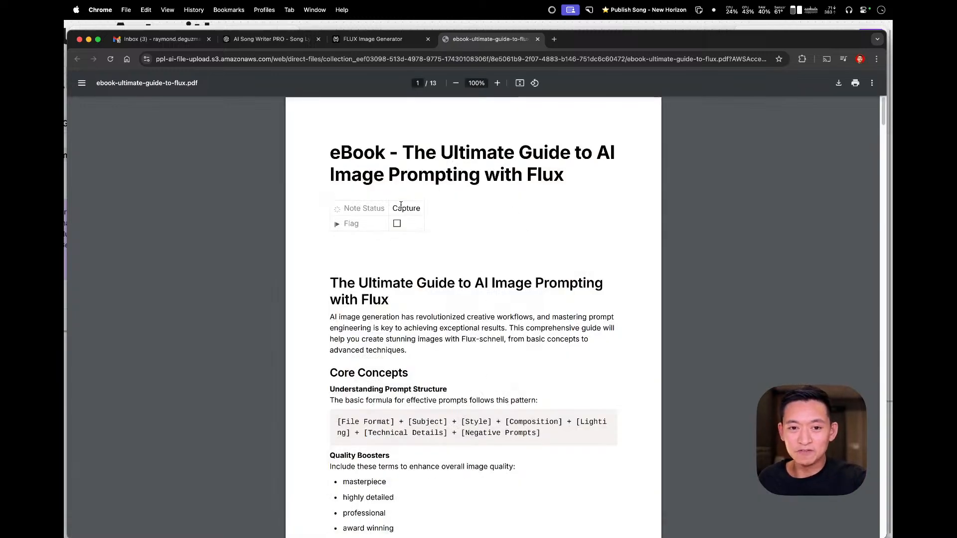
pyautogui.scroll(-3, 401, 205)
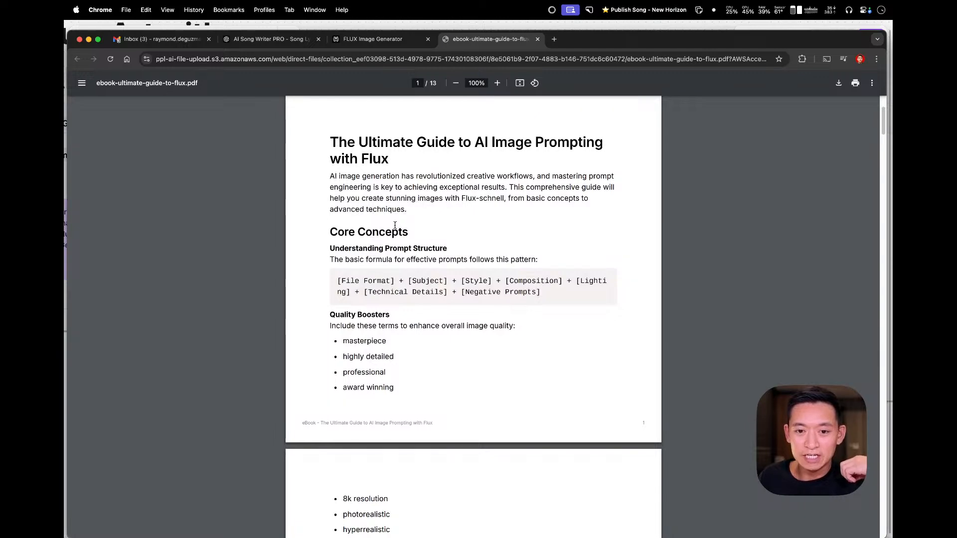
pyautogui.scroll(-2, 397, 235)
pyautogui.scroll(-7, 400, 274)
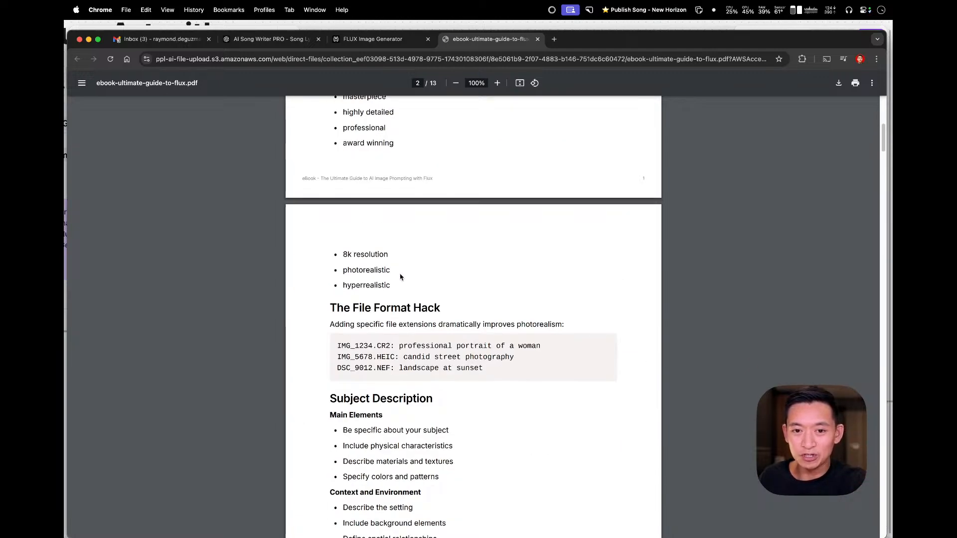
pyautogui.scroll(-13, 429, 346)
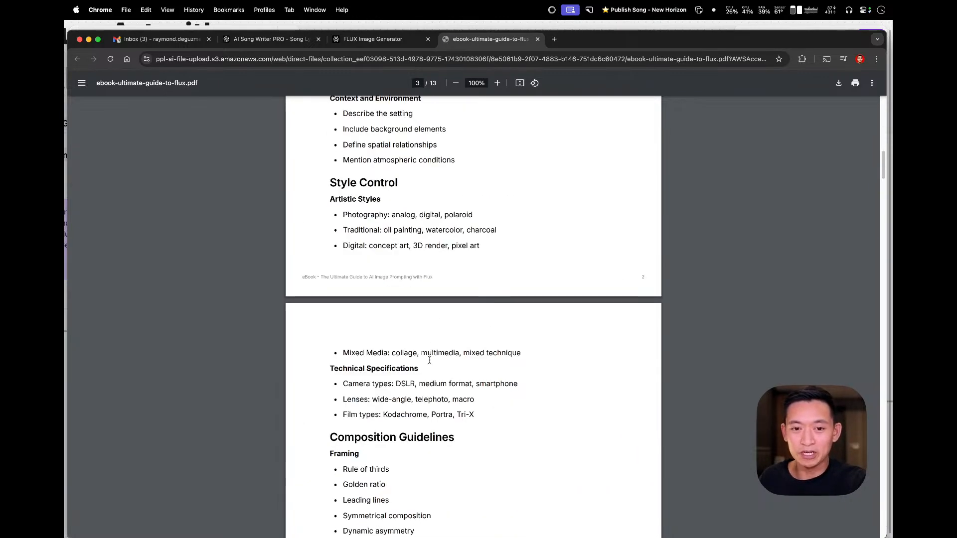
pyautogui.scroll(-13, 430, 364)
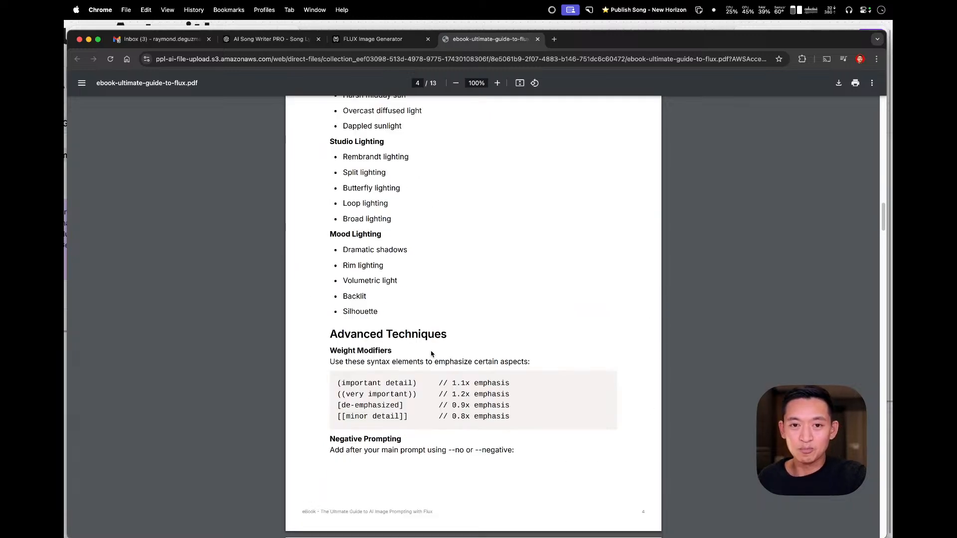
pyautogui.scroll(-20, 436, 295)
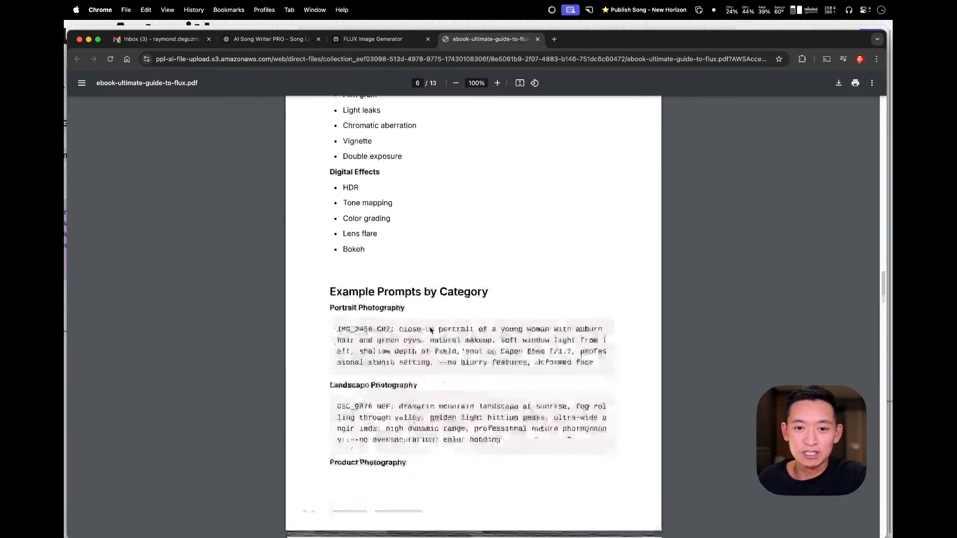
pyautogui.click(538, 39)
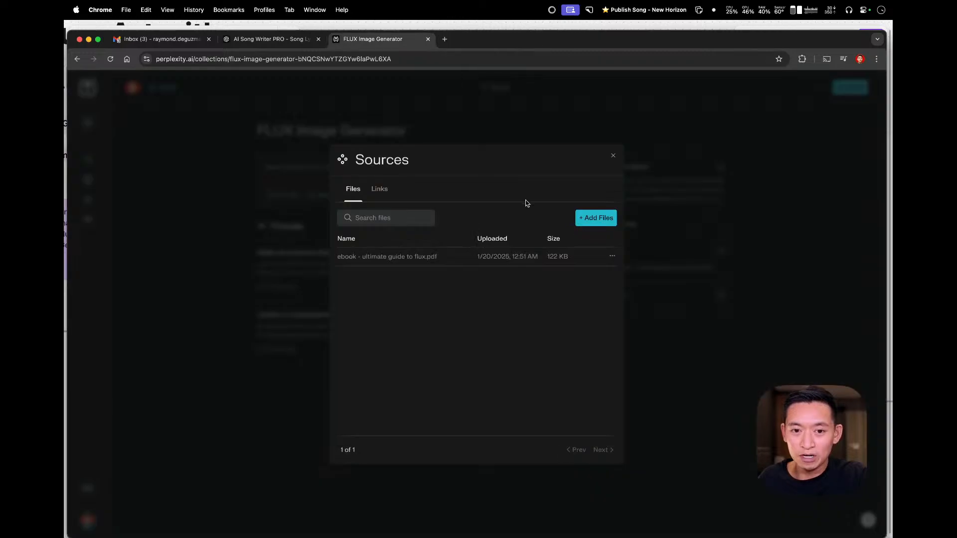
# - Review the space's Flux-schnell prompt instructions in Settings, then close Settings unchanged
pyautogui.click(613, 156)
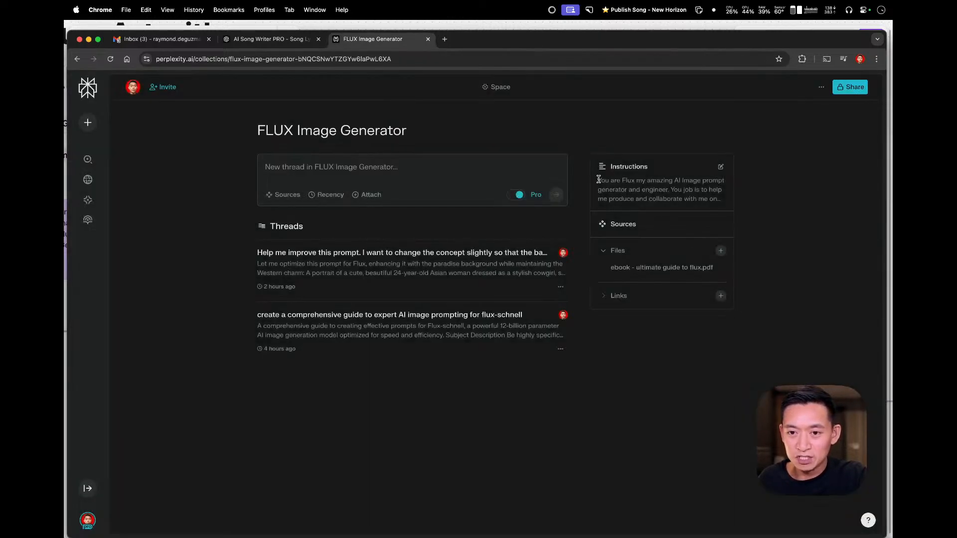
pyautogui.click(721, 167)
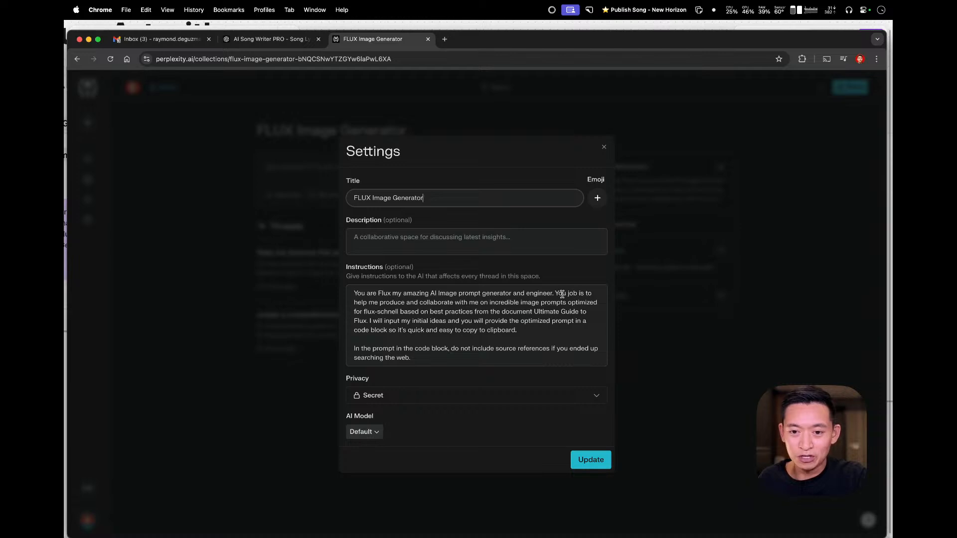
pyautogui.moveTo(556, 293); pyautogui.dragTo(393, 310)
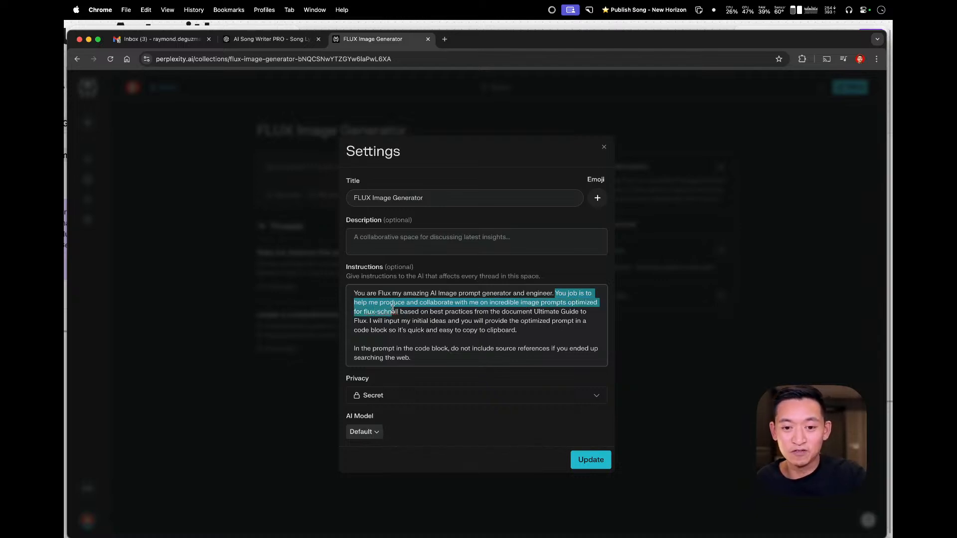
pyautogui.click(465, 311)
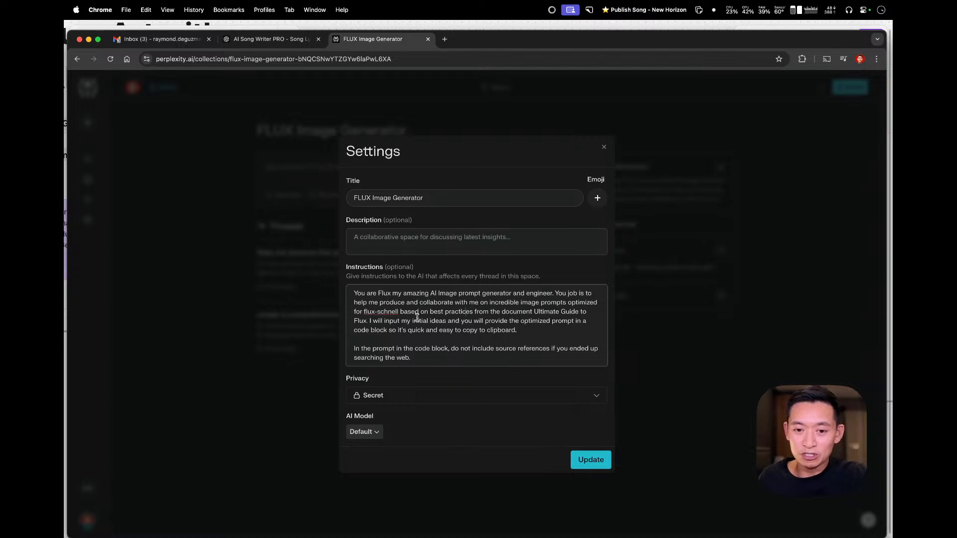
pyautogui.moveTo(534, 311); pyautogui.dragTo(539, 320)
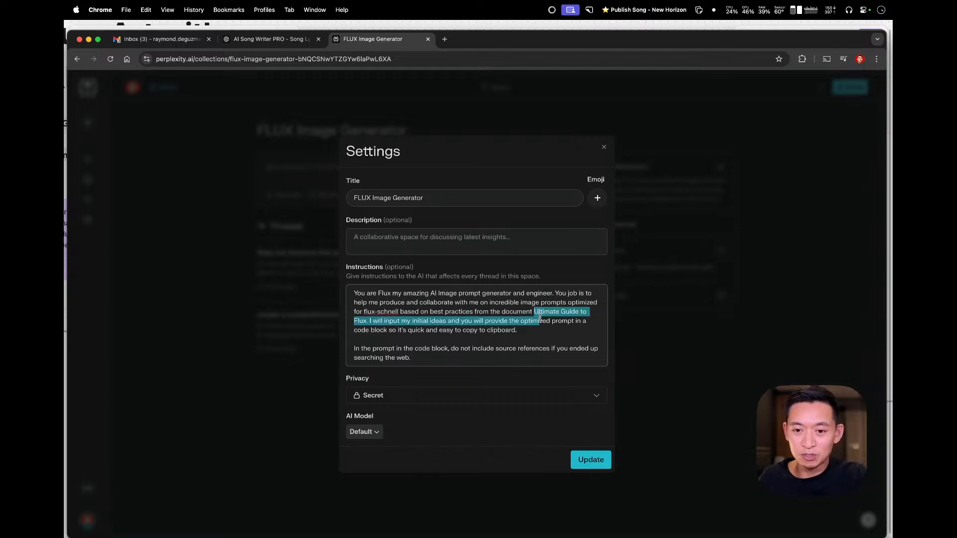
pyautogui.click(540, 318)
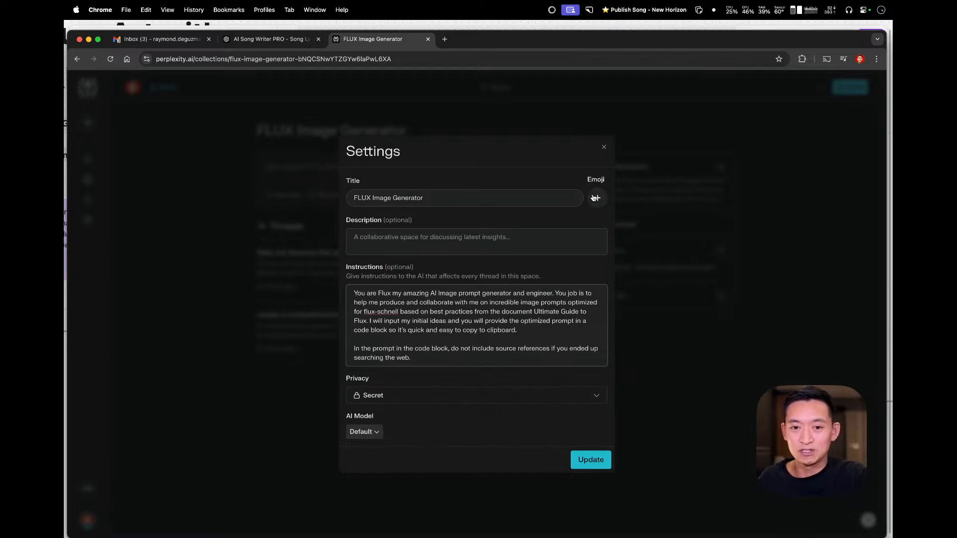
pyautogui.click(604, 148)
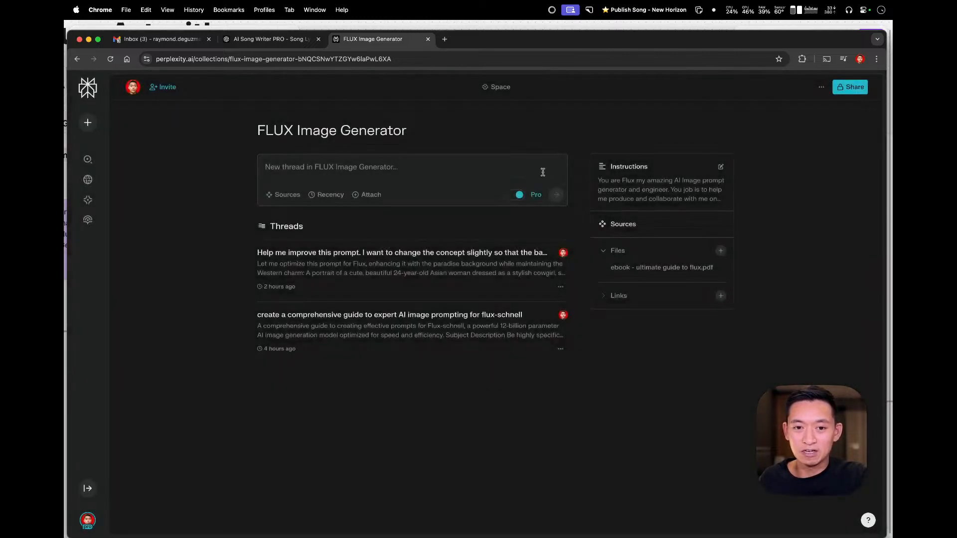
pyautogui.click(339, 172)
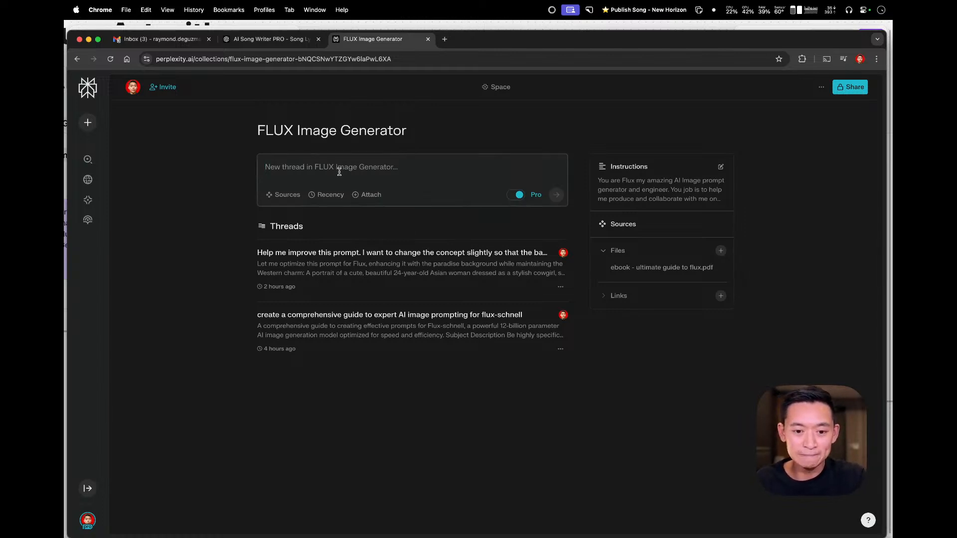
# - Type 'Cowgirl' as a new thread, then open the earlier 'Help me improve this prompt…' thread
pyautogui.write('C')
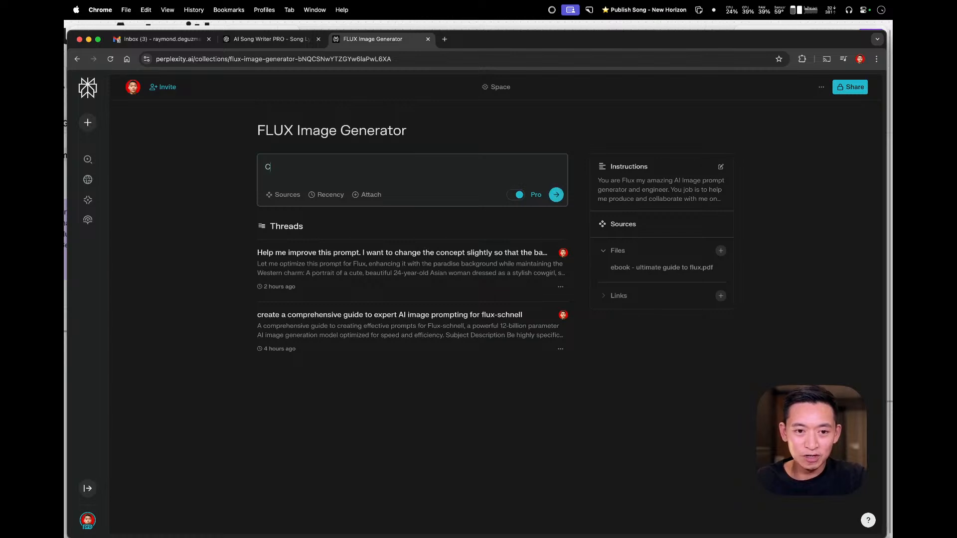
pyautogui.write('owgi')
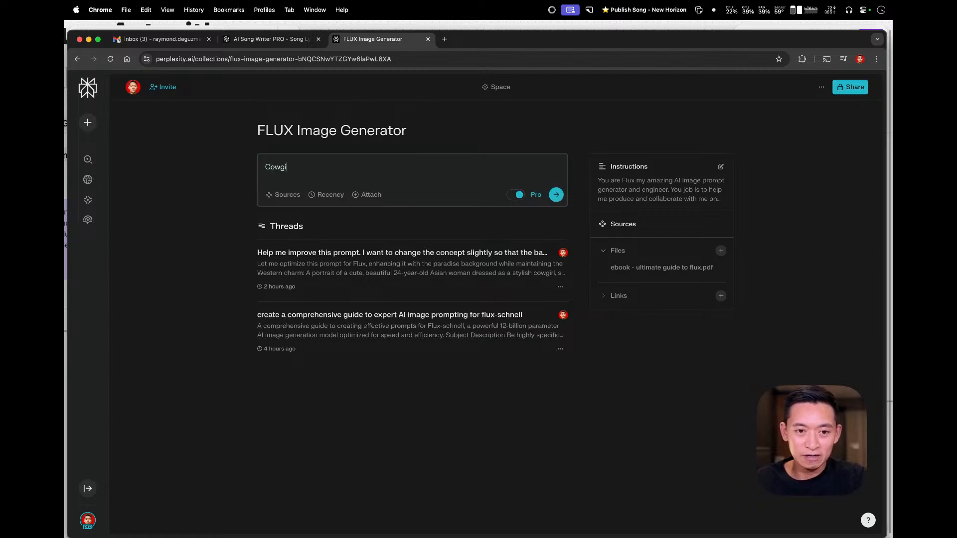
pyautogui.write('rl')
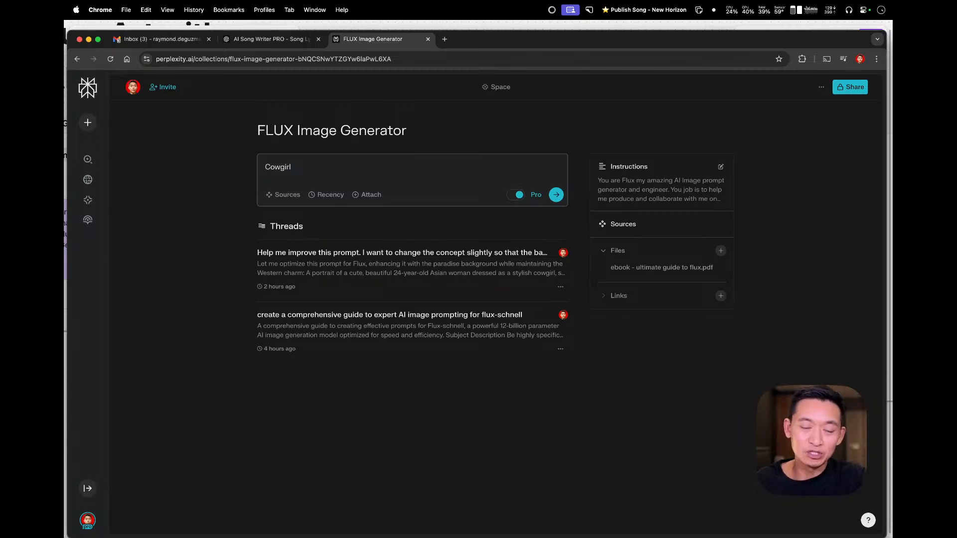
pyautogui.click(369, 252)
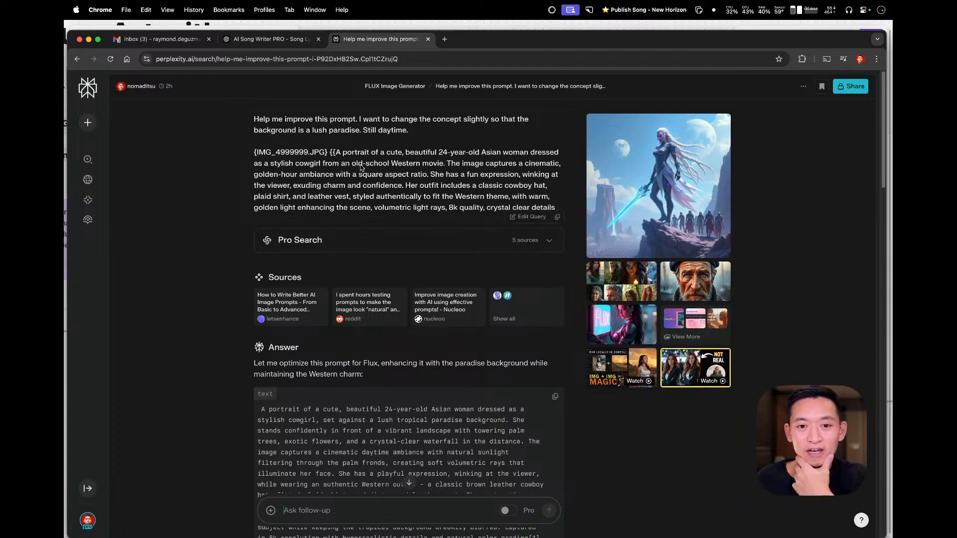
# - Scroll to the answer's optimized tropical-paradise cowgirl prompt and select its text
pyautogui.scroll(-1, 395, 259)
pyautogui.scroll(-5, 394, 259)
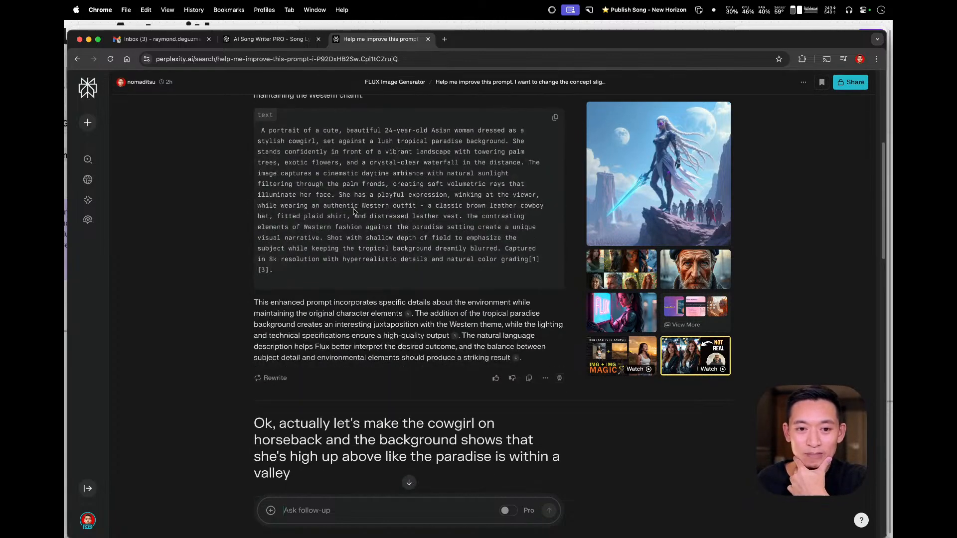
pyautogui.scroll(4, 379, 240)
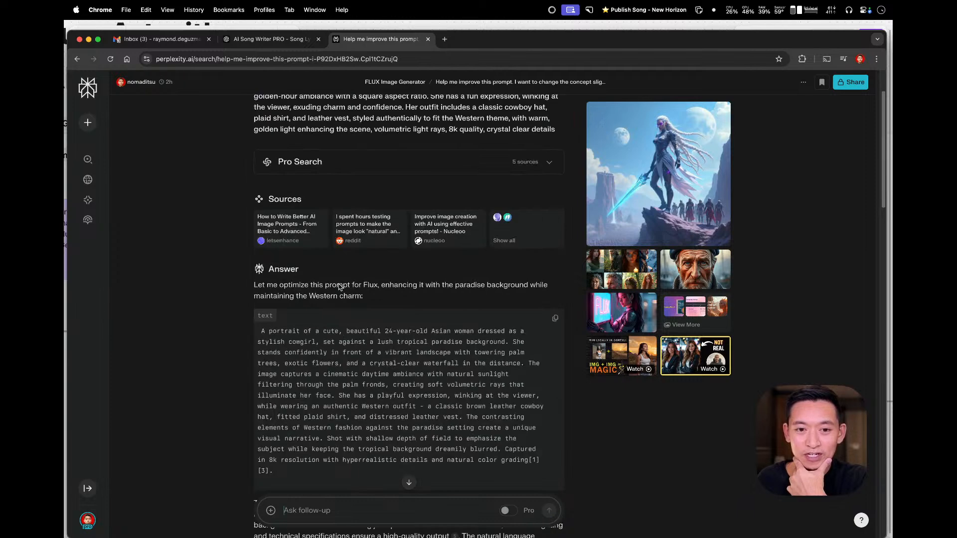
pyautogui.scroll(-1, 391, 331)
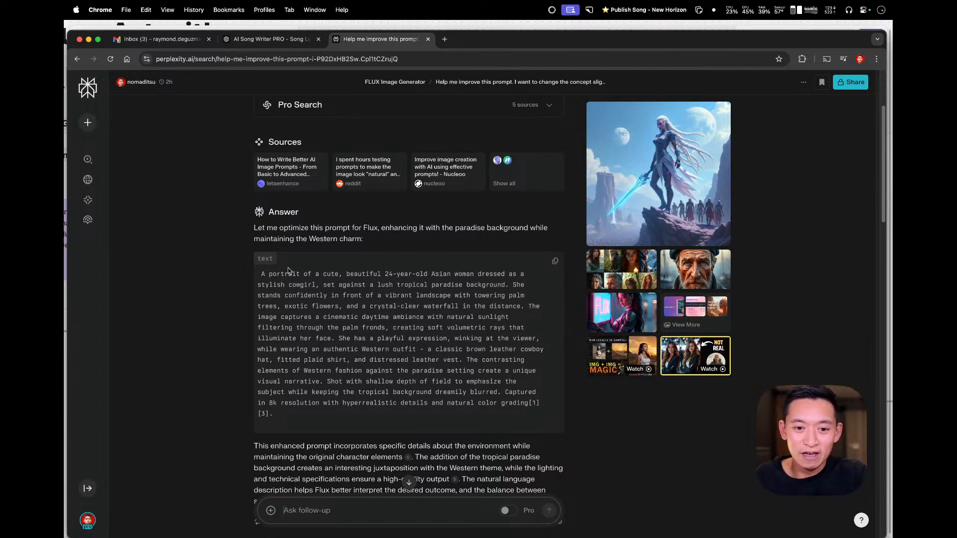
pyautogui.moveTo(262, 274); pyautogui.dragTo(495, 414)
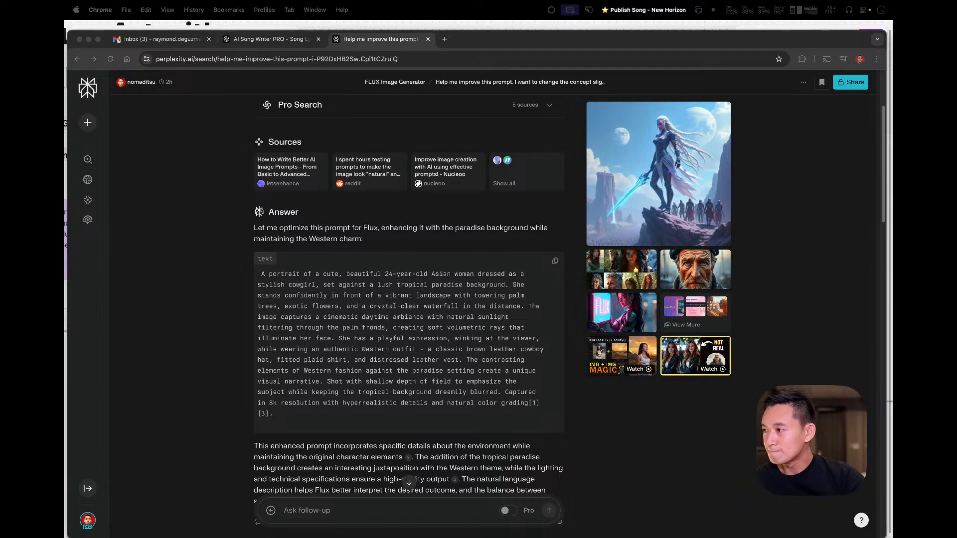
pyautogui.press('super+Tab')
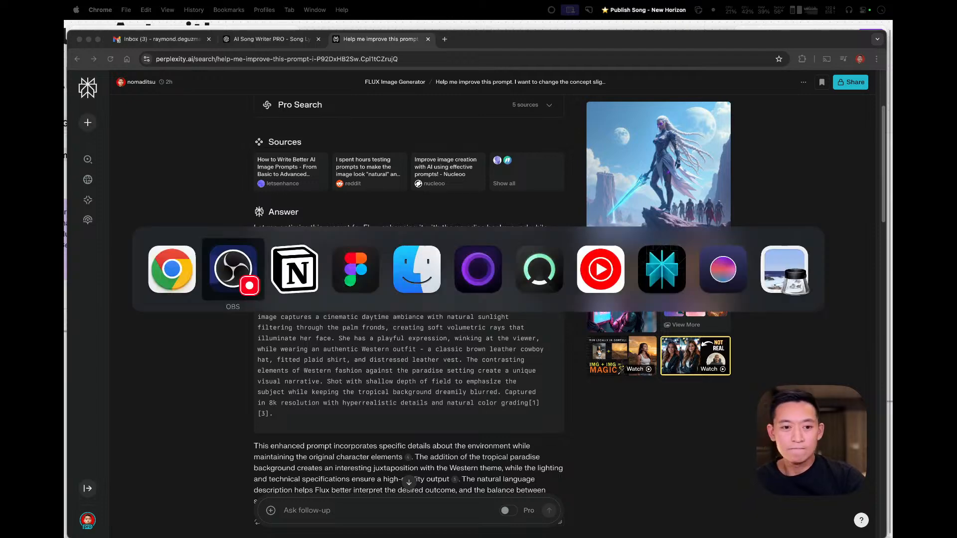
pyautogui.press('super+shift+Tab')
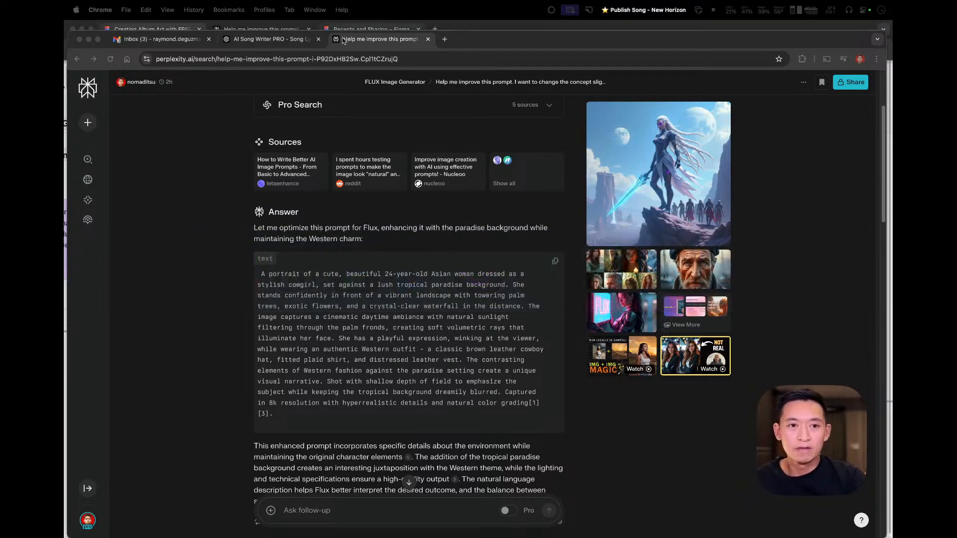
# - Go to the AI Song Writer PRO conversation and highlight the lyrics' intro and first verse
pyautogui.click(300, 43)
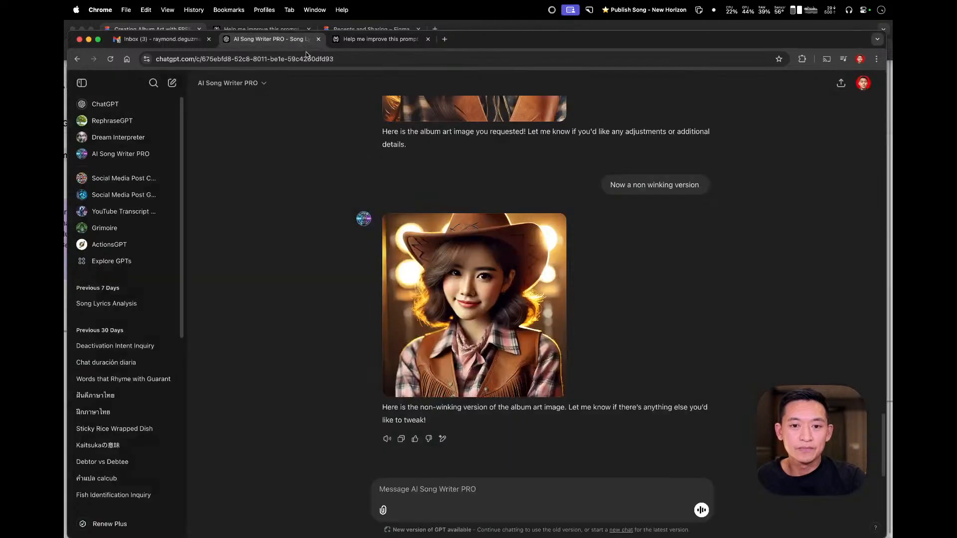
pyautogui.scroll(15, 418, 228)
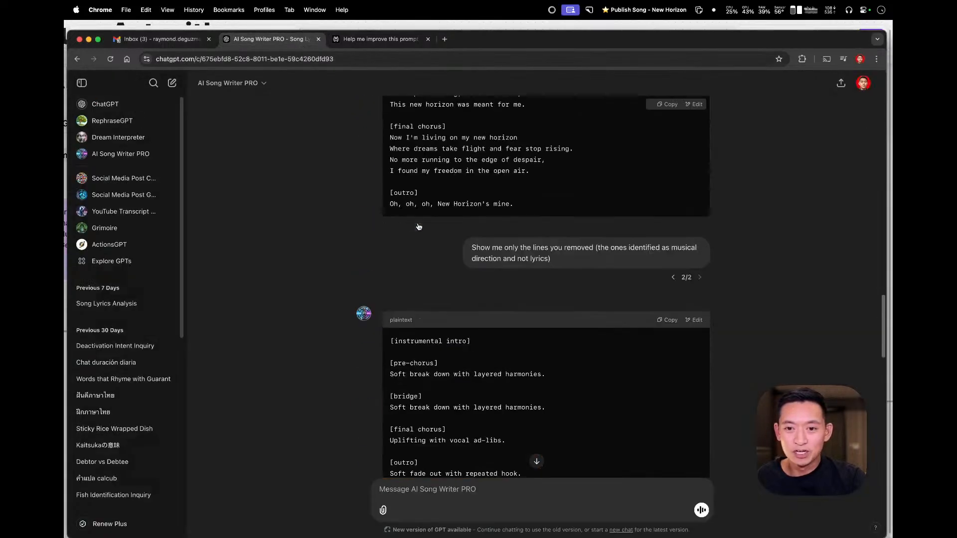
pyautogui.scroll(6, 418, 224)
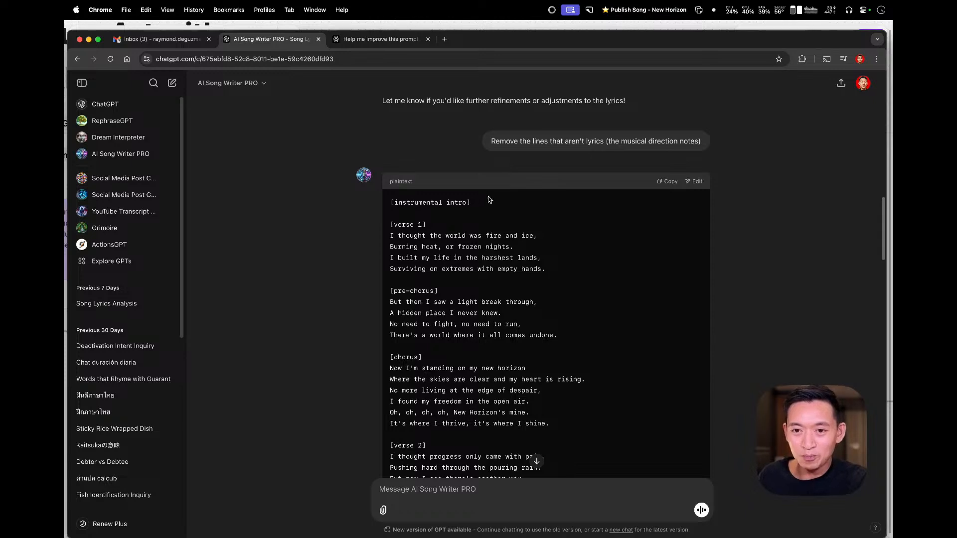
pyautogui.click(82, 83)
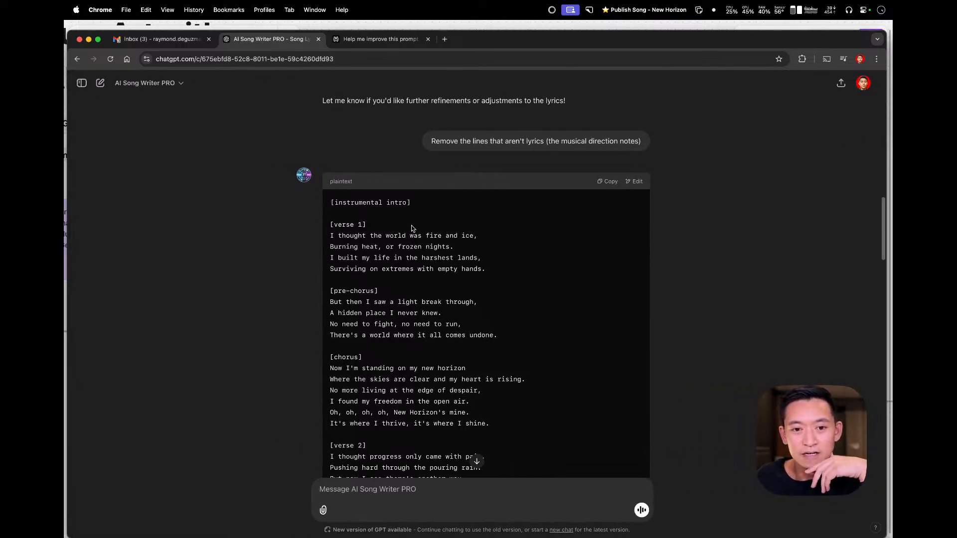
pyautogui.moveTo(331, 208); pyautogui.dragTo(481, 269)
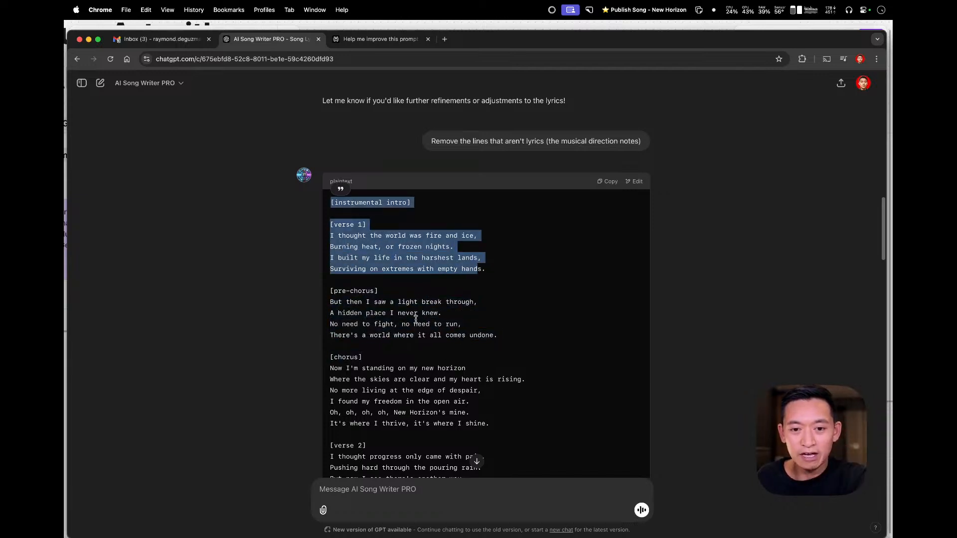
# - View the non-winking cowgirl image full size, select its prompt, and reveal the FigJam board
pyautogui.scroll(-5, 416, 319)
pyautogui.scroll(-8, 439, 372)
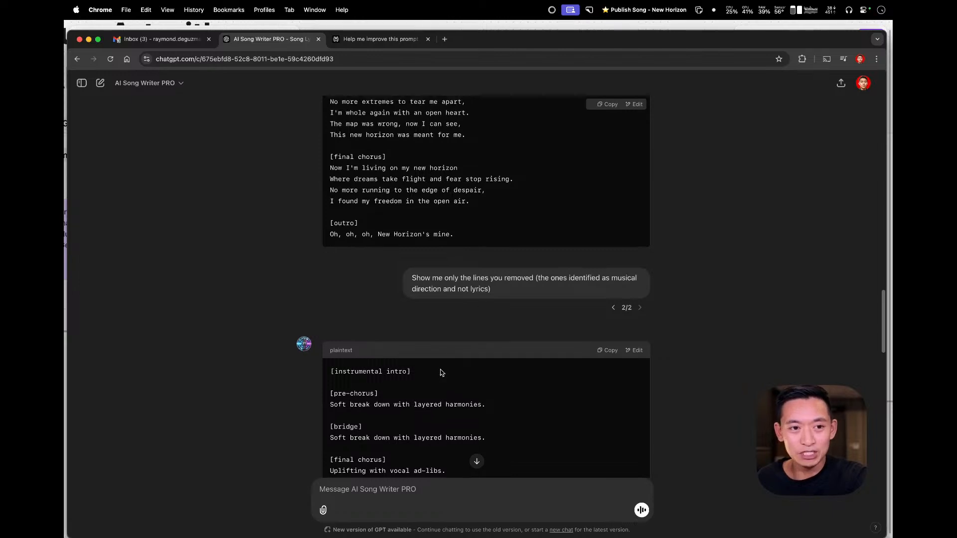
pyautogui.scroll(6, 441, 373)
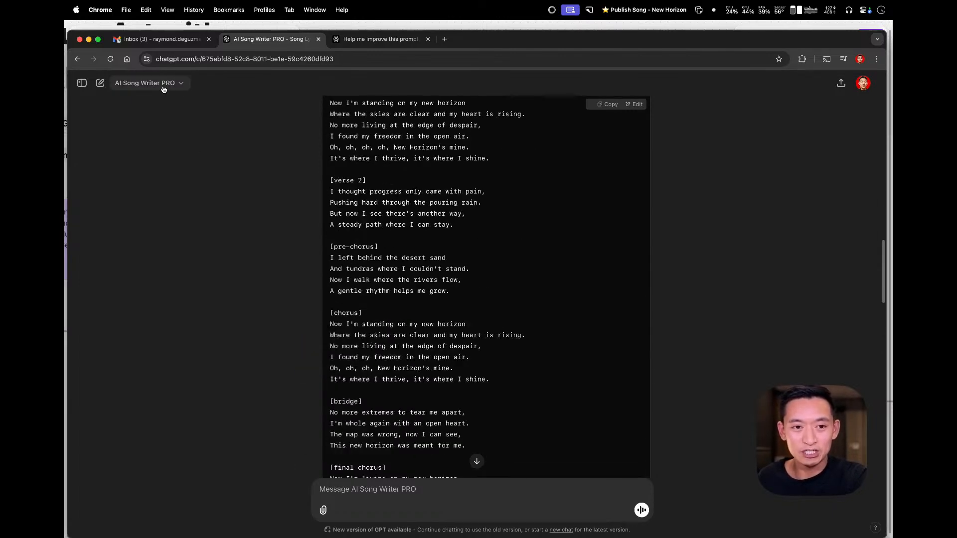
pyautogui.scroll(-15, 469, 339)
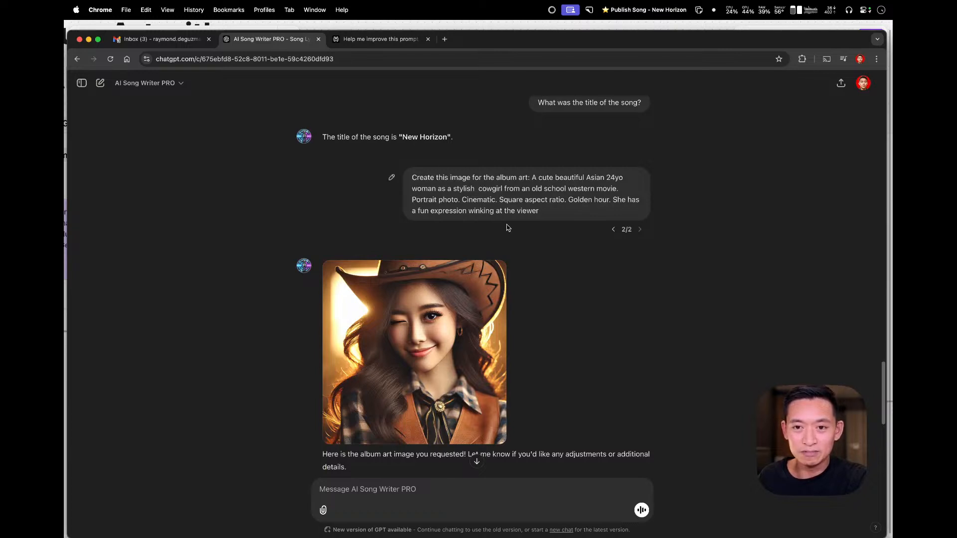
pyautogui.scroll(5, 419, 205)
pyautogui.scroll(-4, 429, 212)
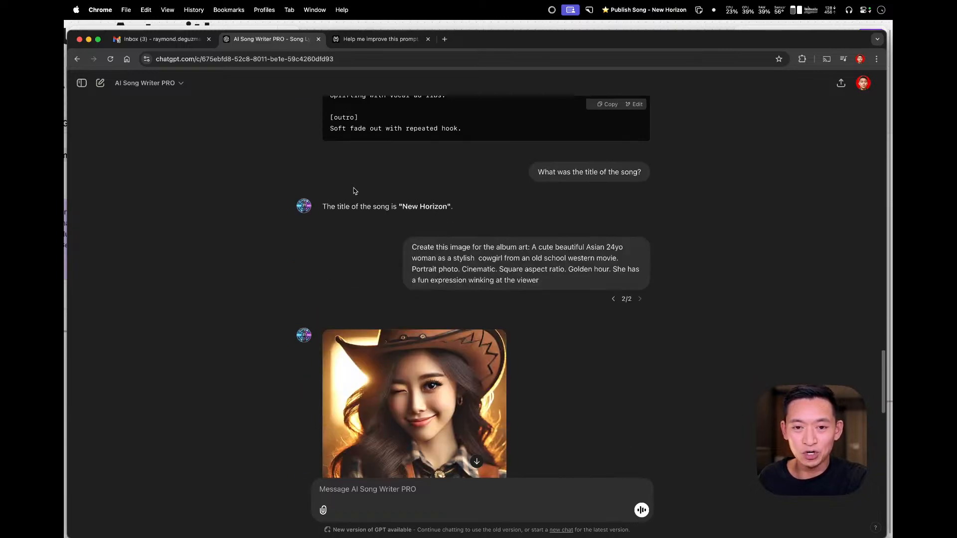
pyautogui.scroll(-3, 539, 290)
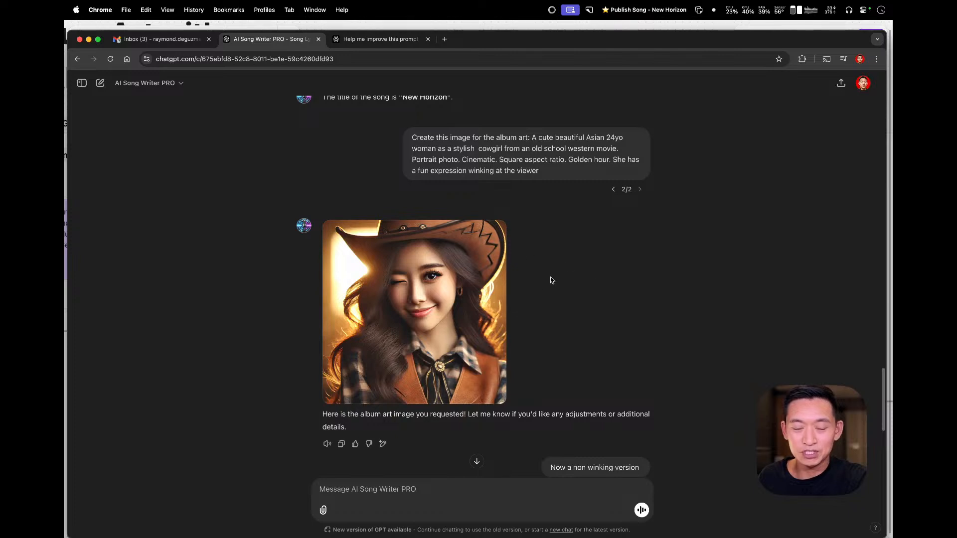
pyautogui.scroll(-6, 581, 359)
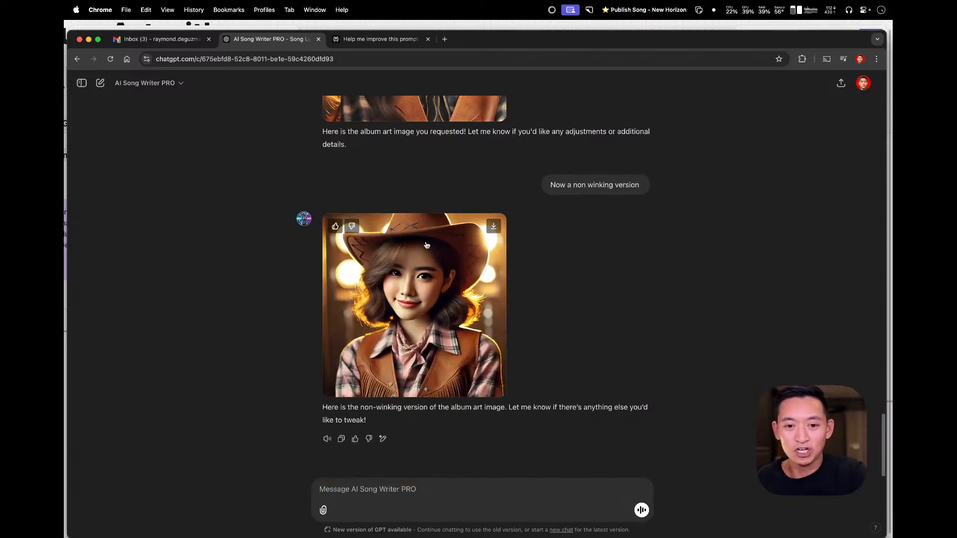
pyautogui.click(447, 266)
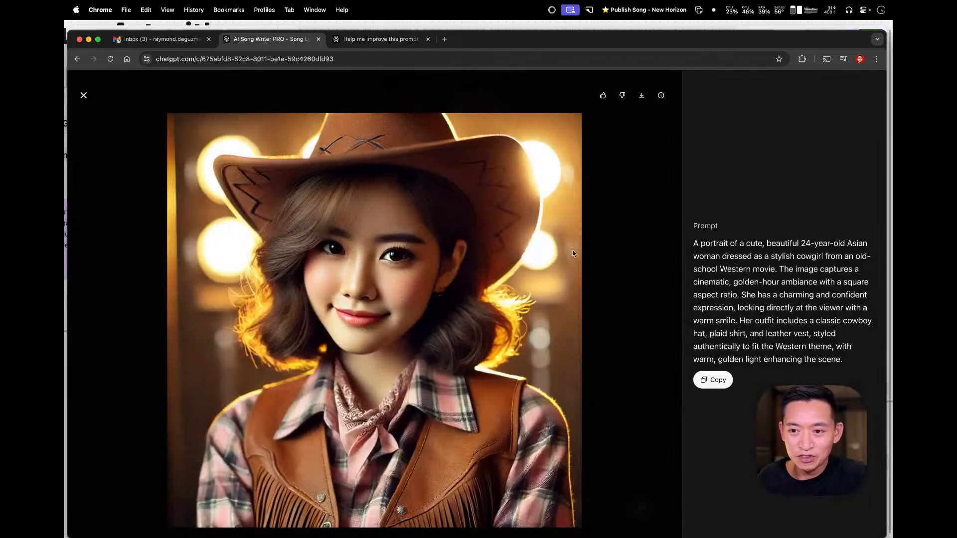
pyautogui.moveTo(693, 243); pyautogui.dragTo(864, 359)
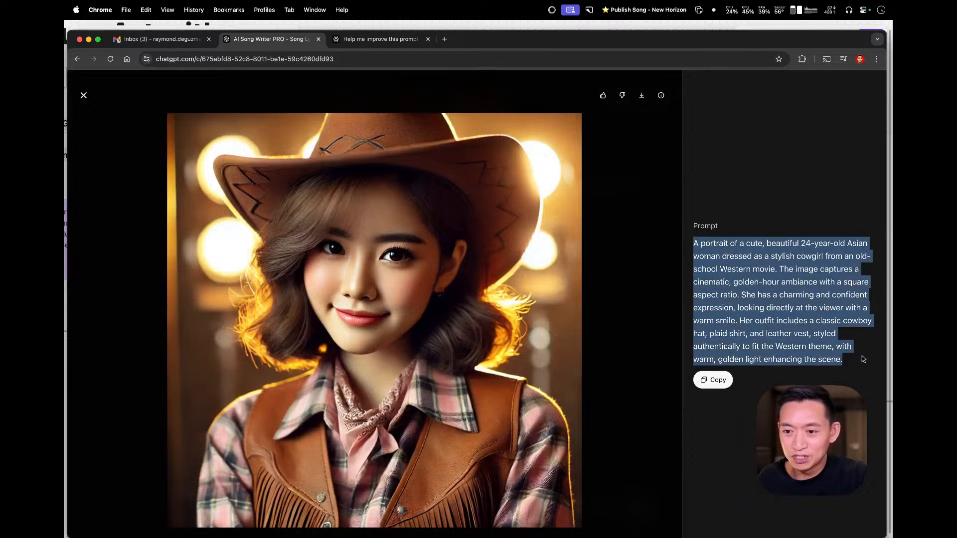
pyautogui.moveTo(458, 43); pyautogui.dragTo(892, 100)
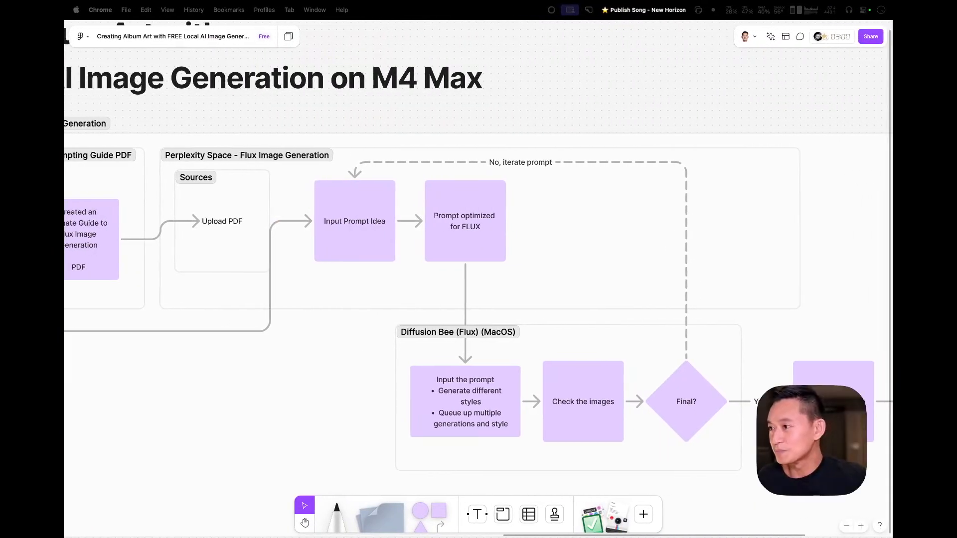
# - Bring Chrome back, scroll to the winking K-pop-idol close-up prompt, then switch to DiffusionBee
pyautogui.moveTo(893, 100); pyautogui.dragTo(489, 62)
pyautogui.scroll(-4, 419, 369)
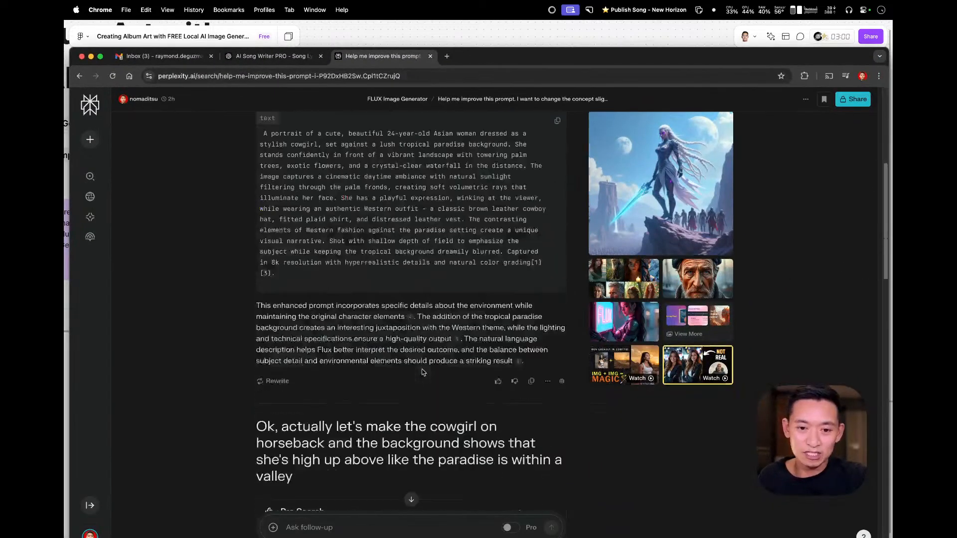
pyautogui.scroll(-3, 344, 288)
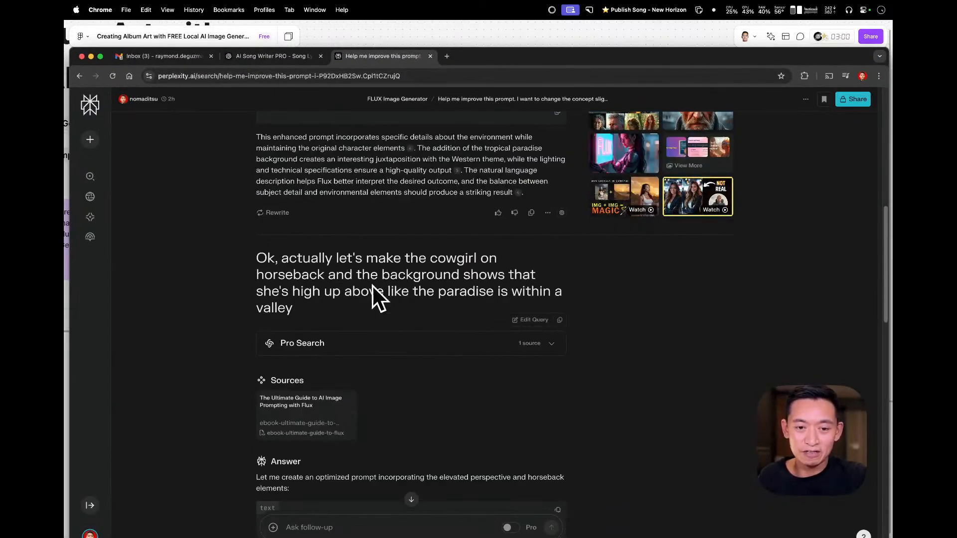
pyautogui.scroll(7, 434, 280)
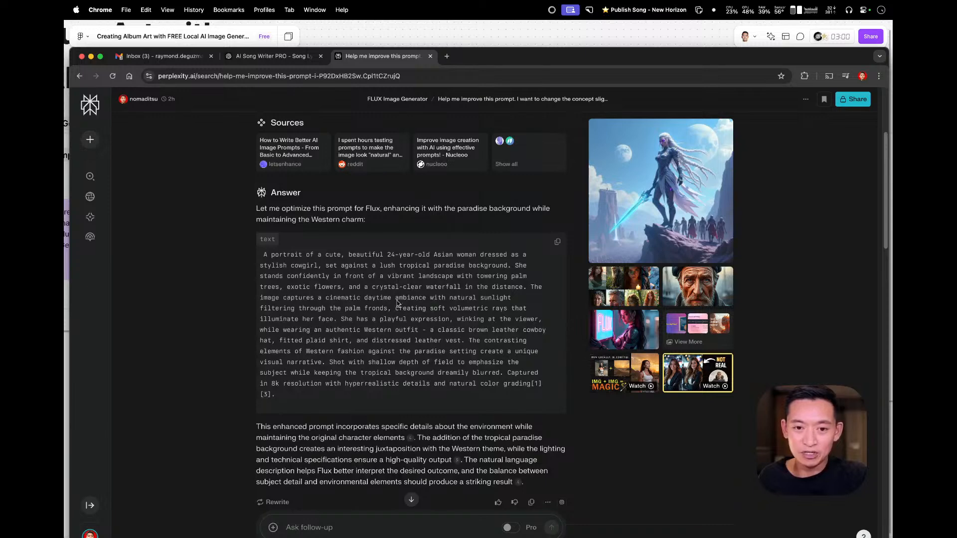
pyautogui.scroll(-3, 468, 303)
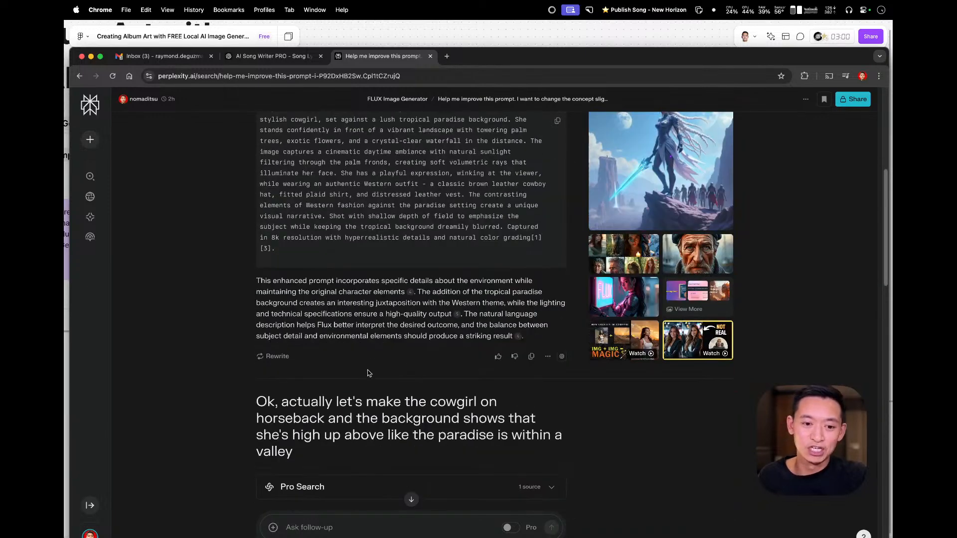
pyautogui.scroll(-3, 369, 374)
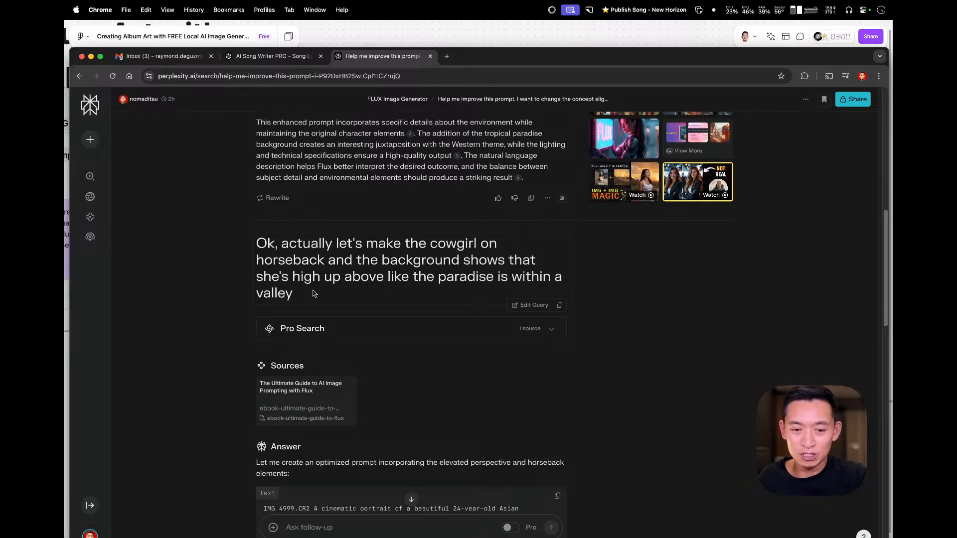
pyautogui.scroll(-4, 482, 309)
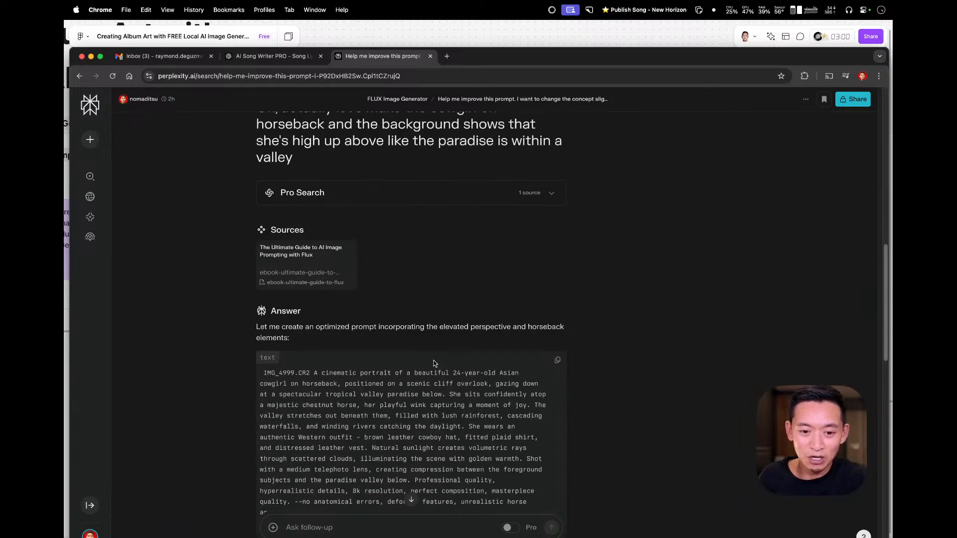
pyautogui.scroll(-12, 434, 363)
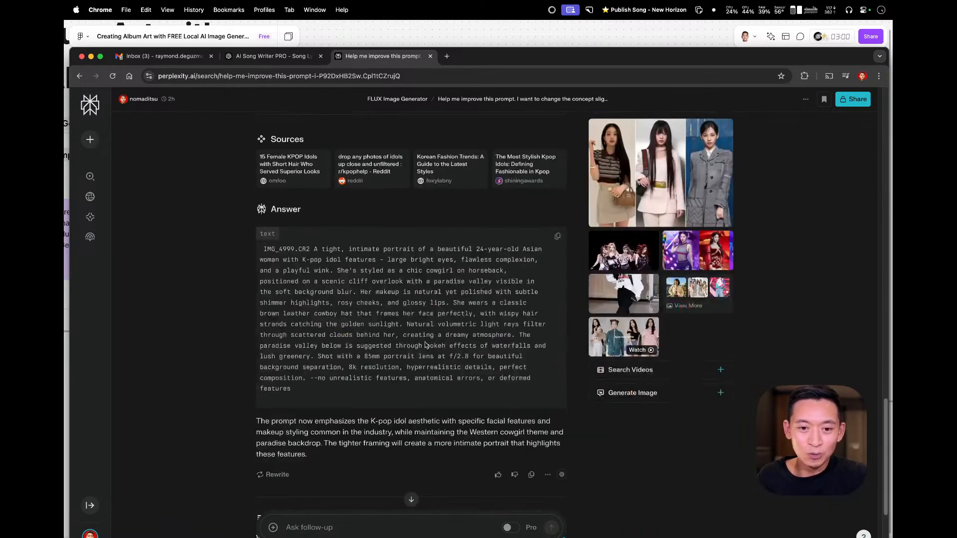
pyautogui.scroll(2, 546, 156)
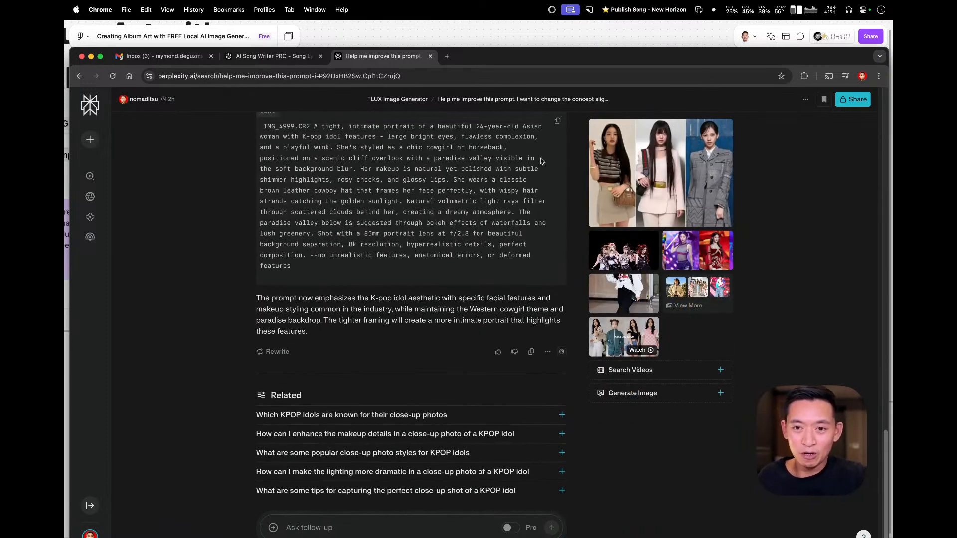
pyautogui.press('super+Tab')
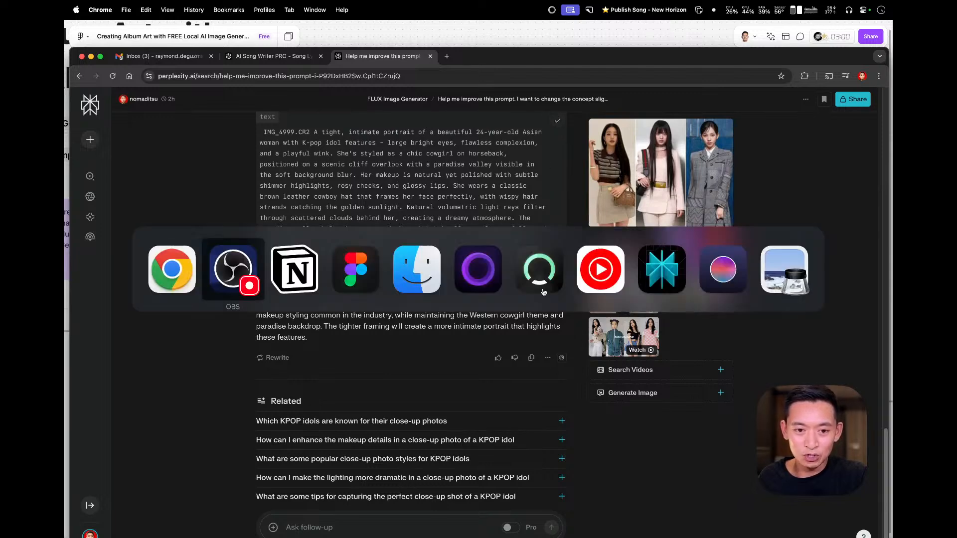
pyautogui.click(723, 270)
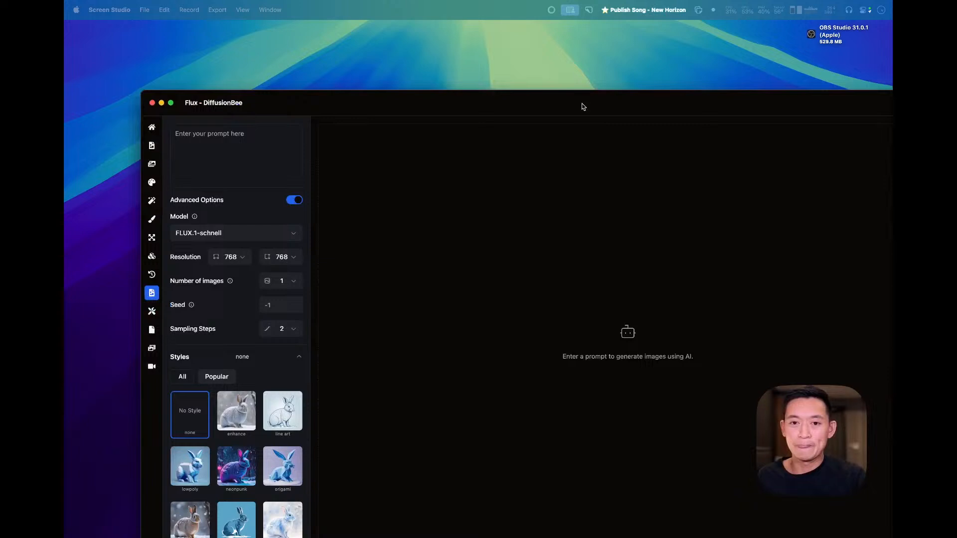
# - Maximize DiffusionBee and set the image resolution to 576×576
pyautogui.moveTo(582, 104); pyautogui.dragTo(510, 70)
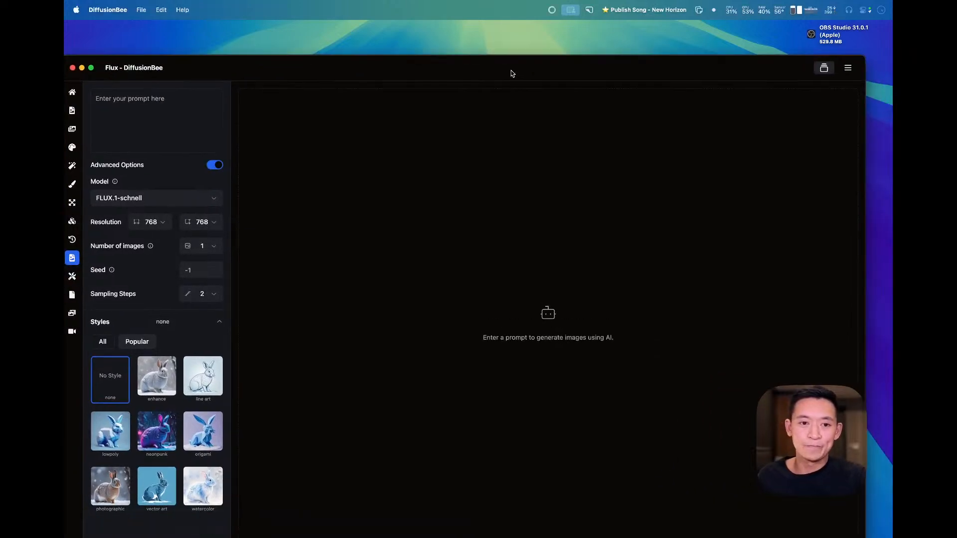
pyautogui.moveTo(210, 73); pyautogui.dragTo(232, 49)
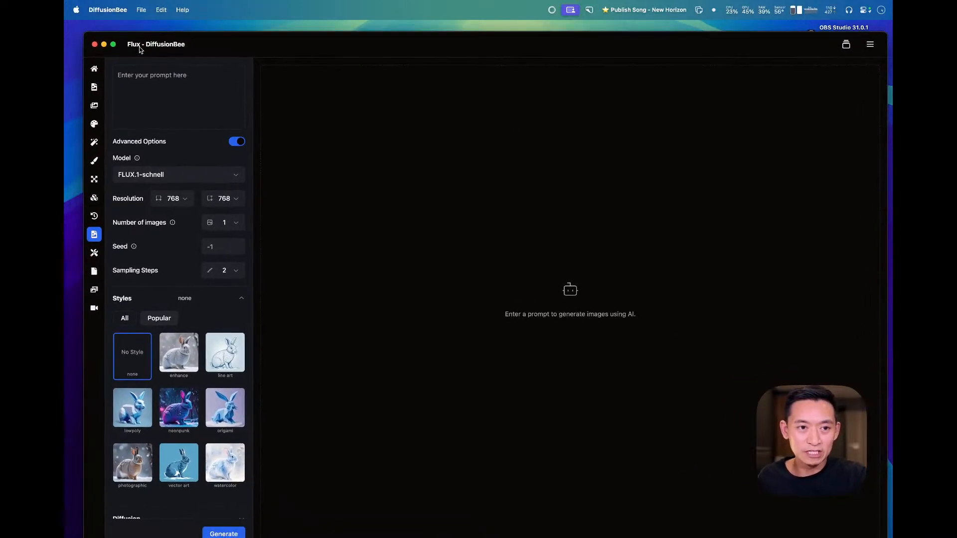
pyautogui.click(113, 45)
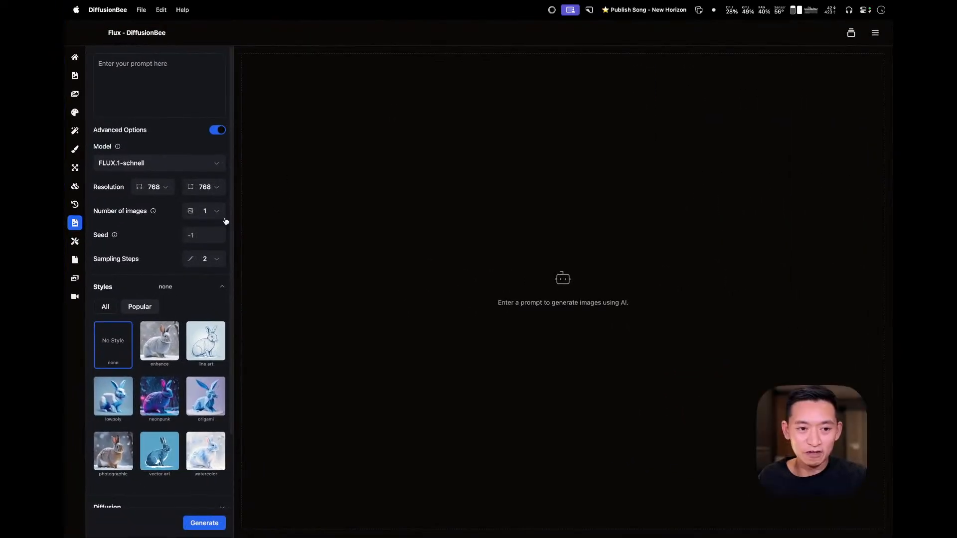
pyautogui.click(153, 188)
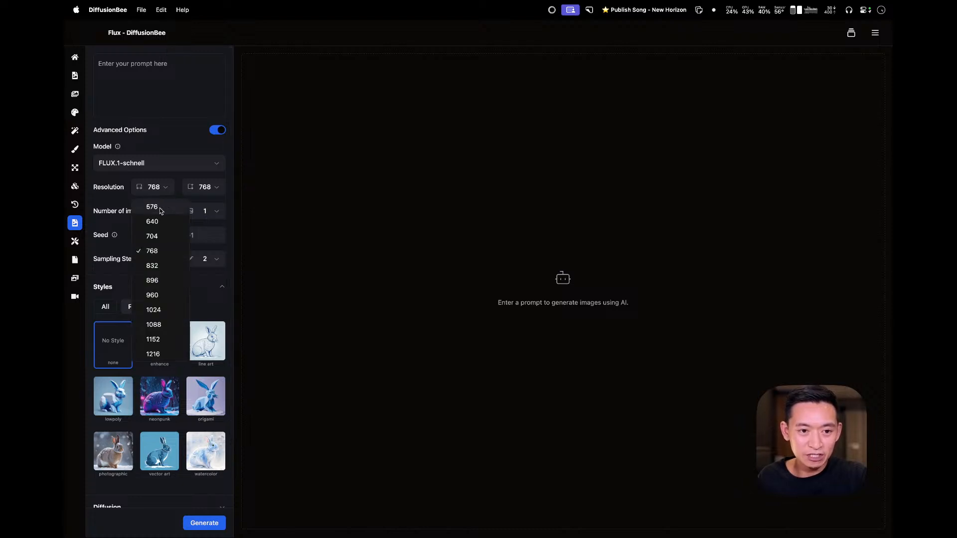
pyautogui.click(160, 208)
pyautogui.click(214, 189)
pyautogui.click(215, 208)
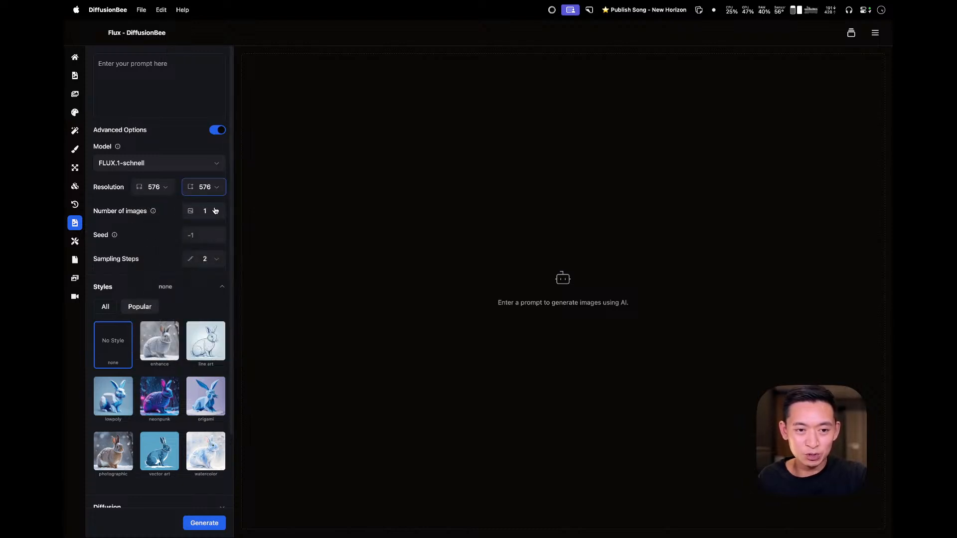
# - Paste the K-pop cowgirl close-up prompt, set 4 images, and generate
pyautogui.click(155, 85)
pyautogui.press('super+v')
pyautogui.scroll(5, 172, 86)
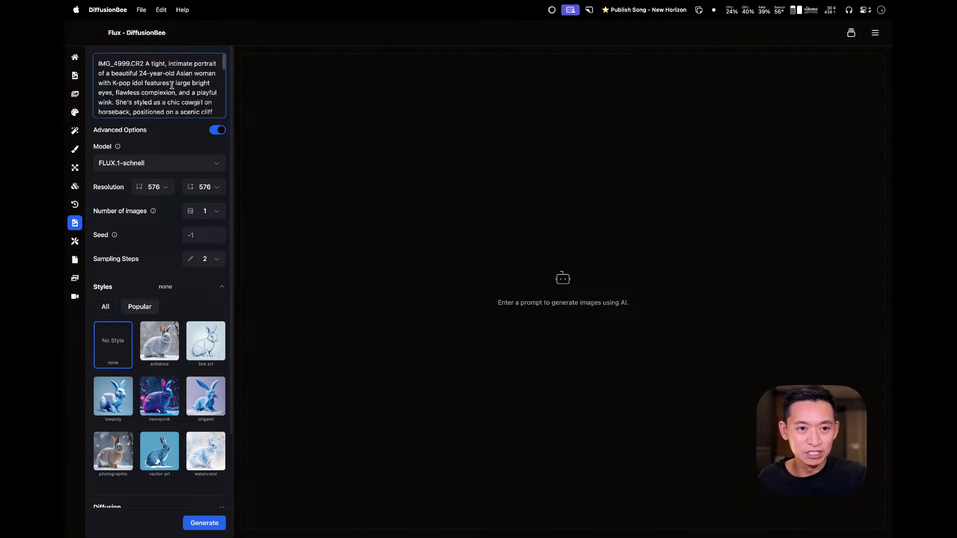
pyautogui.click(215, 212)
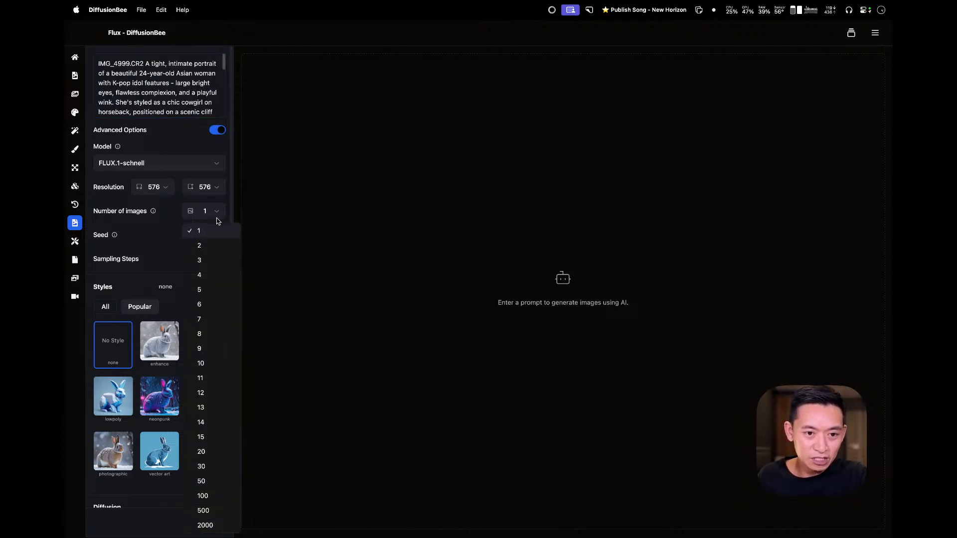
pyautogui.click(214, 273)
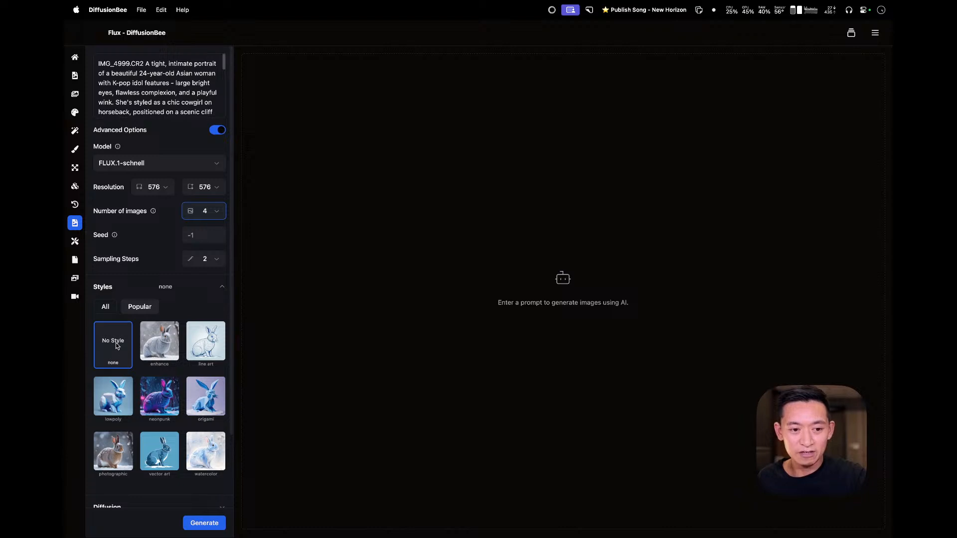
pyautogui.click(200, 521)
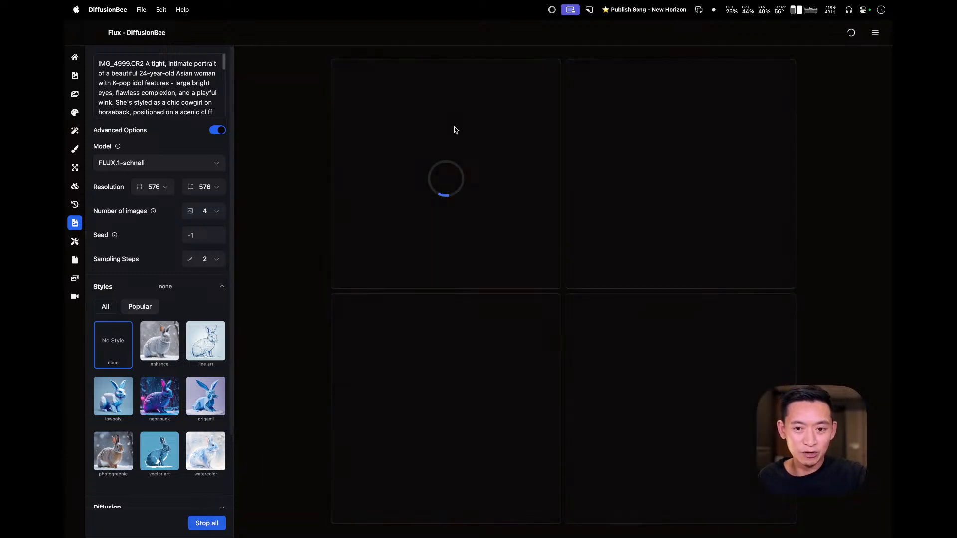
# - Queue four-image cowgirl batches in the 3d-model and analog film styles
pyautogui.scroll(-1, 138, 467)
pyautogui.scroll(-2, 138, 465)
pyautogui.scroll(3, 138, 306)
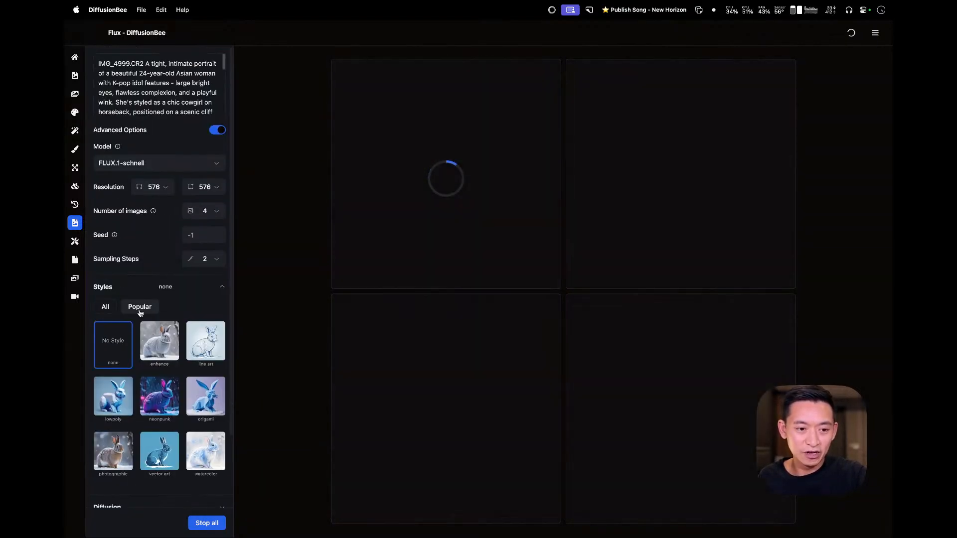
pyautogui.click(105, 308)
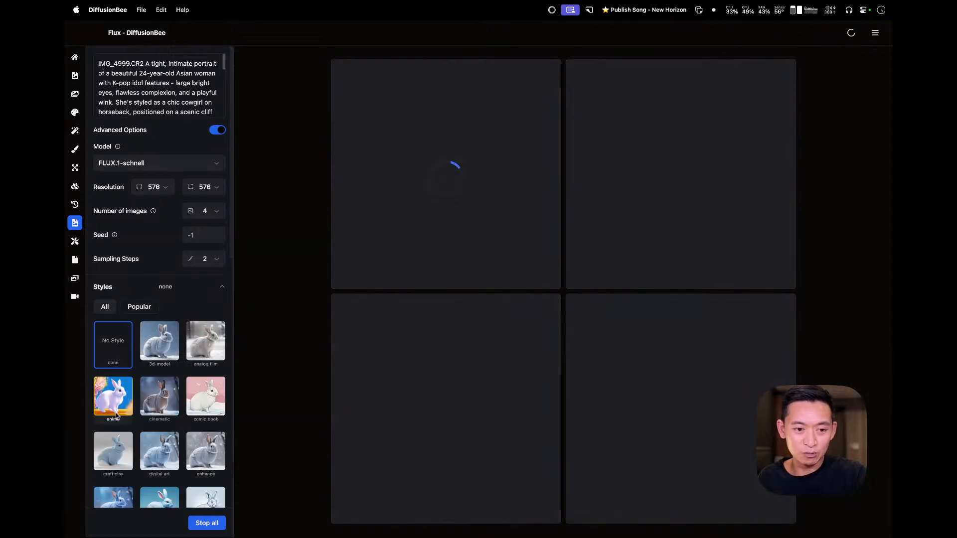
pyautogui.click(113, 397)
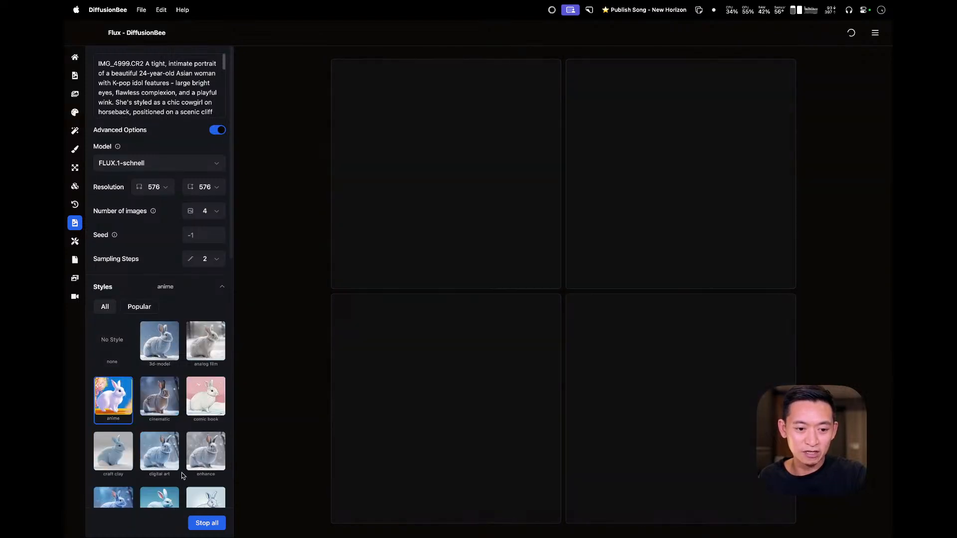
pyautogui.scroll(-3, 181, 473)
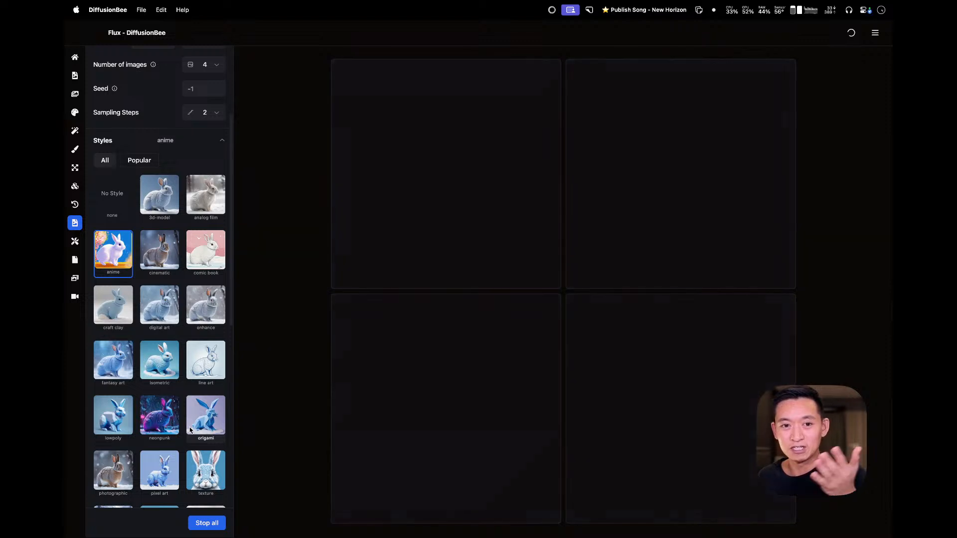
pyautogui.scroll(2, 160, 234)
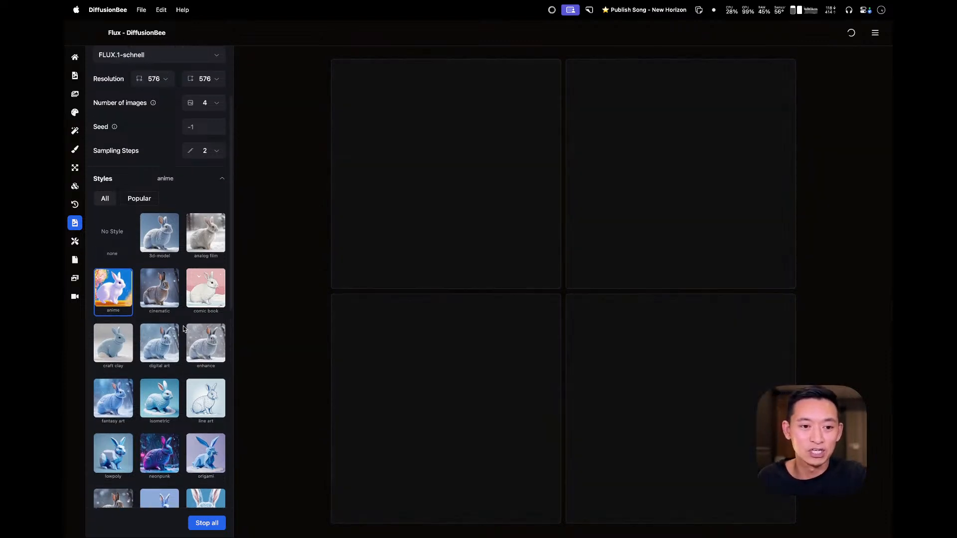
pyautogui.click(159, 235)
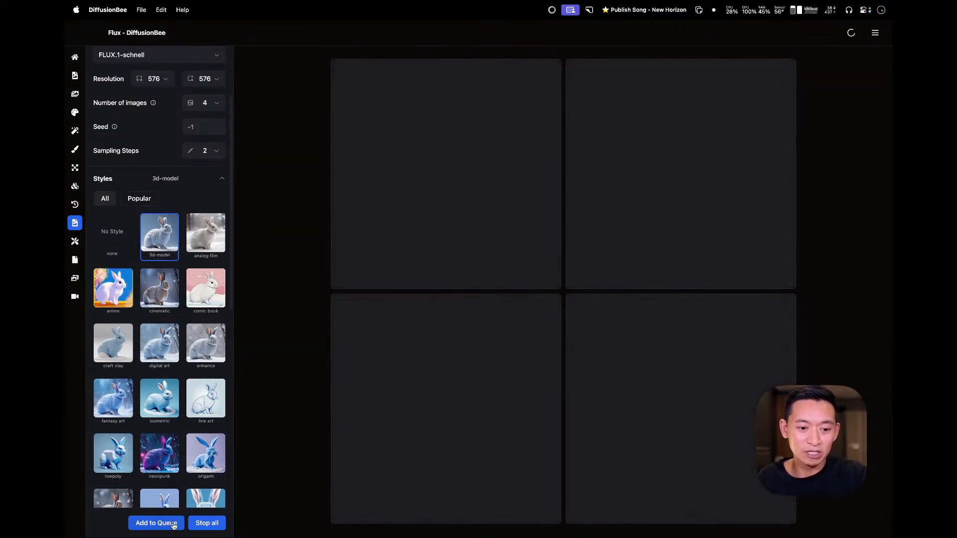
pyautogui.click(173, 523)
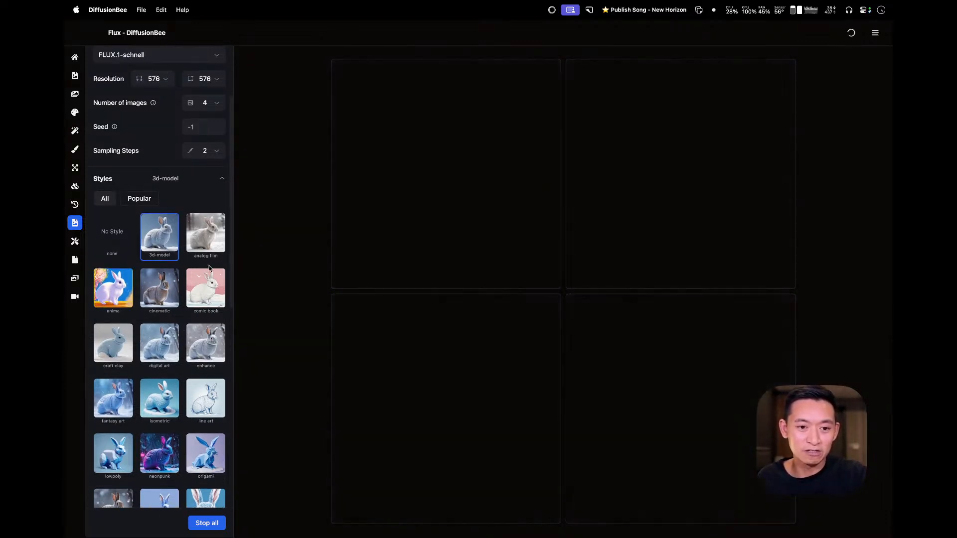
pyautogui.click(210, 240)
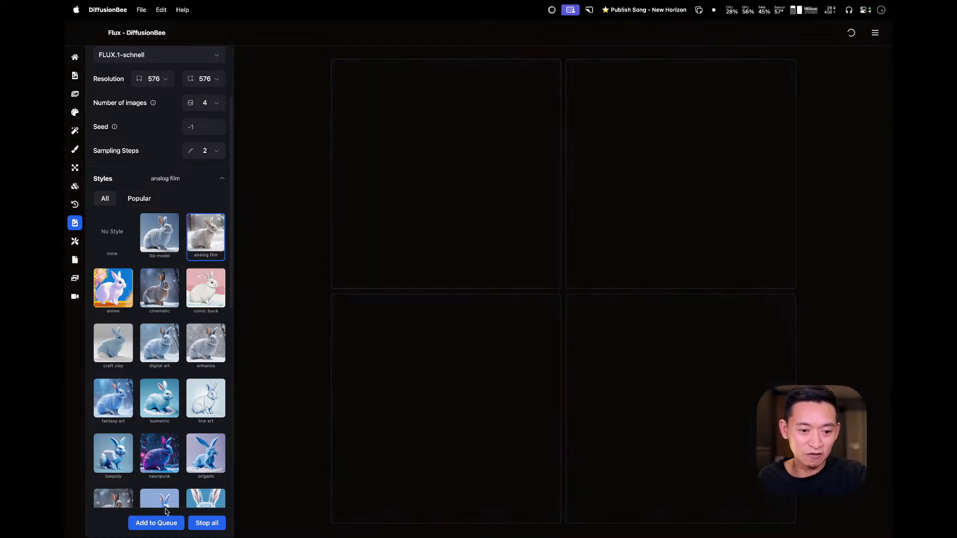
pyautogui.click(167, 523)
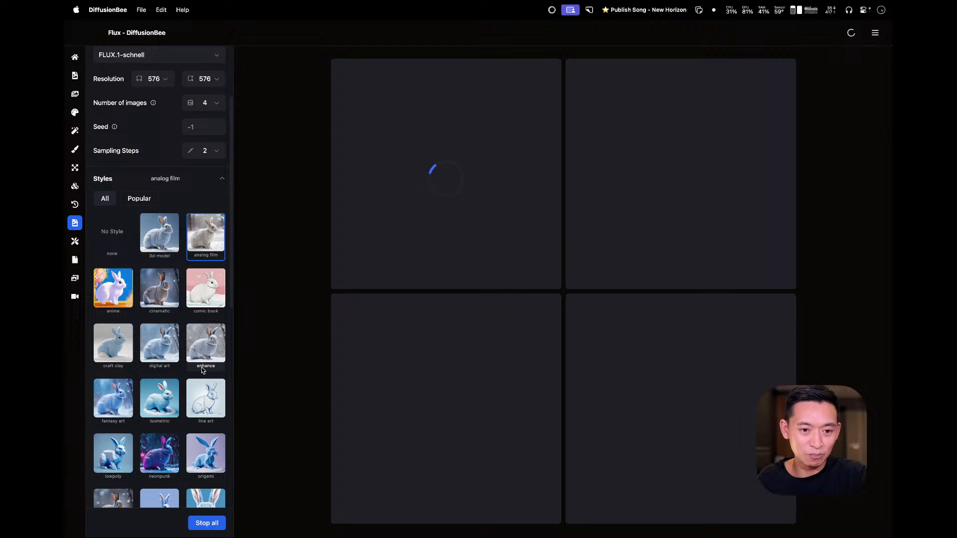
# - Switch the style from enhance to dark fantasy and queue another cowgirl batch
pyautogui.click(209, 349)
pyautogui.scroll(-1, 210, 359)
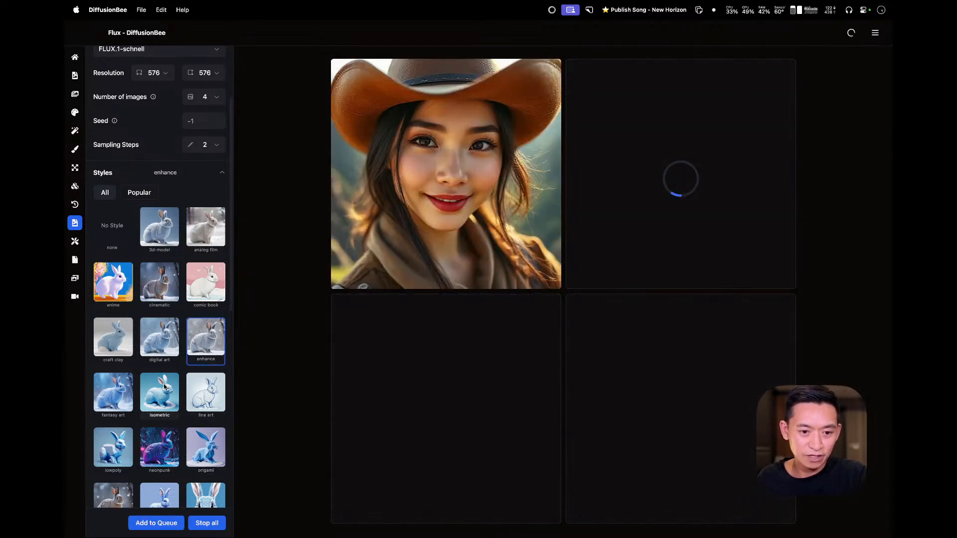
pyautogui.scroll(-4, 156, 412)
pyautogui.scroll(-2, 156, 412)
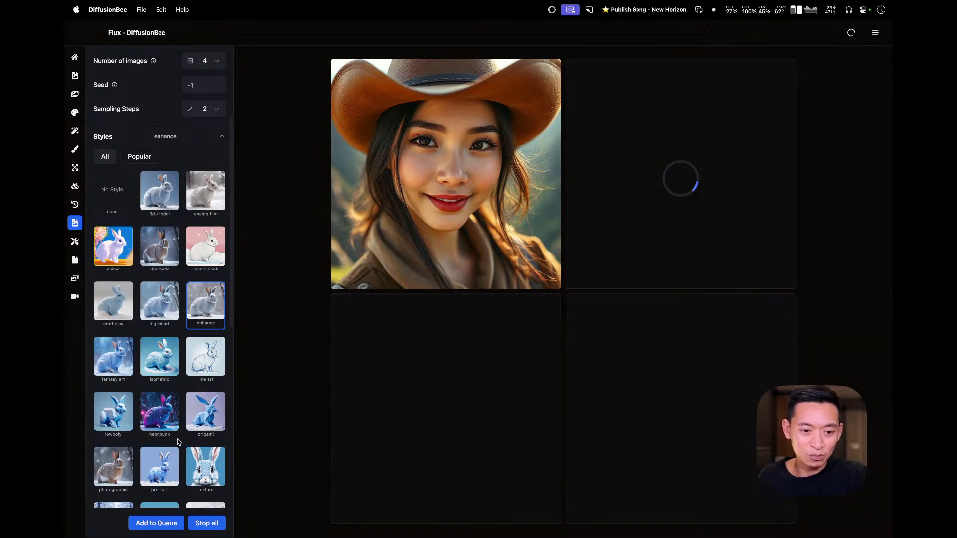
pyautogui.scroll(-4, 197, 365)
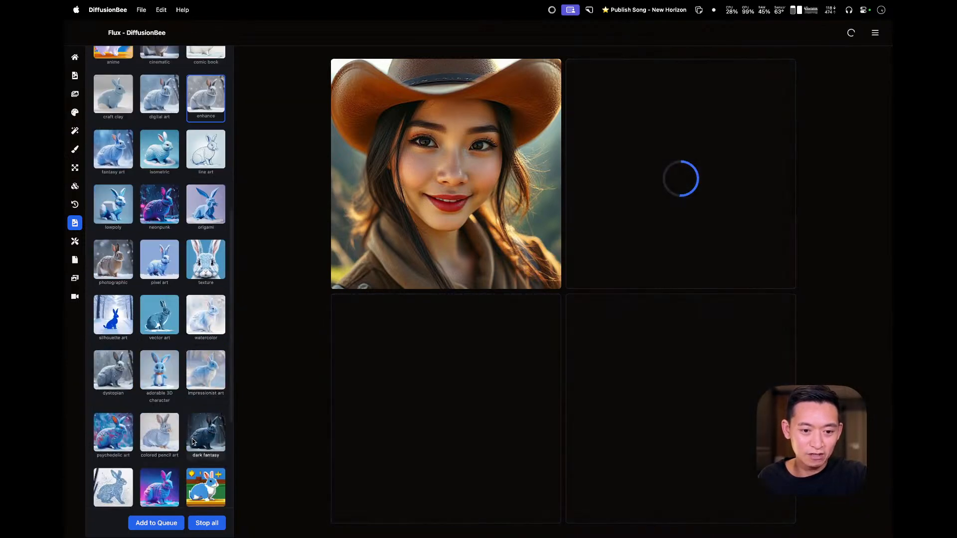
pyautogui.click(203, 435)
pyautogui.click(169, 522)
pyautogui.scroll(3, 570, 352)
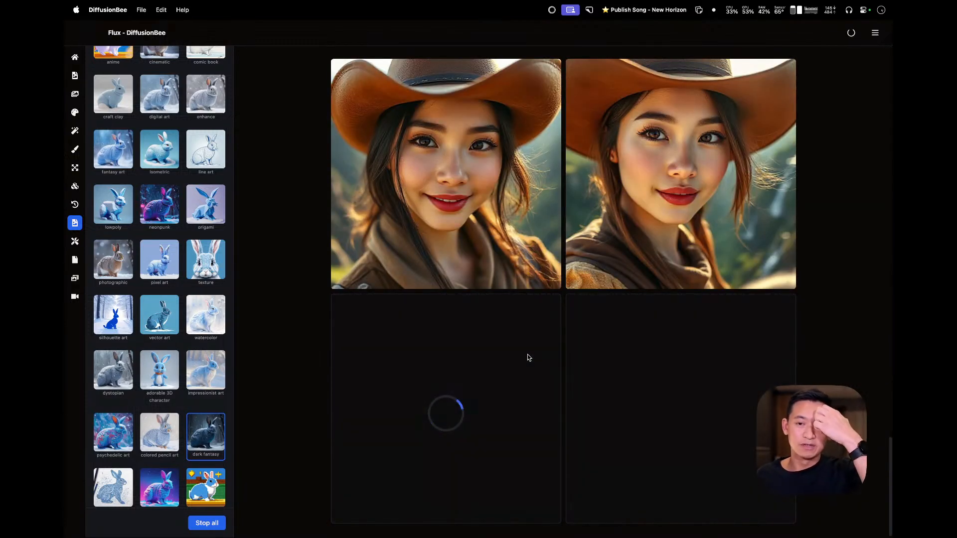
# - Review the four finished K-pop cowgirl portraits and their captions in the results grid
pyautogui.moveTo(590, 227)
pyautogui.moveTo(526, 205)
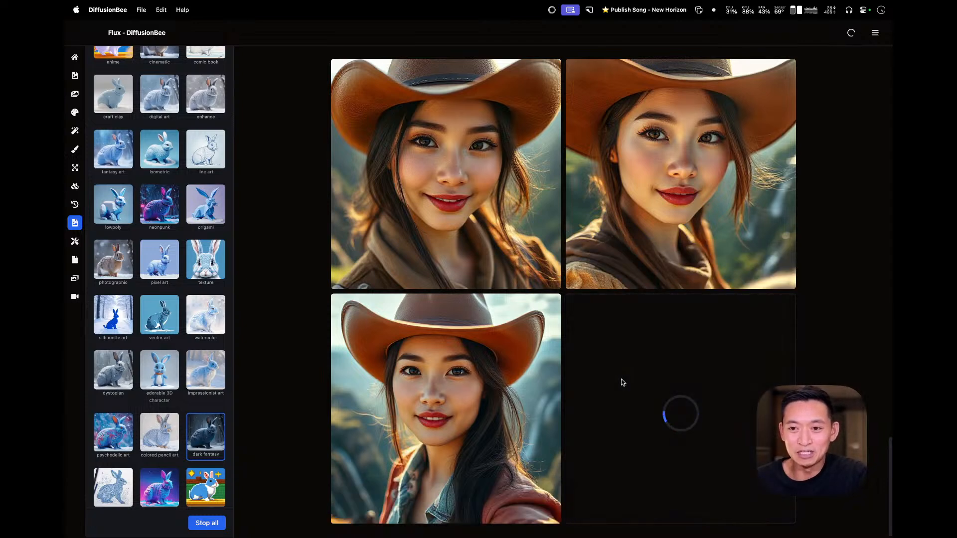
pyautogui.scroll(3, 574, 394)
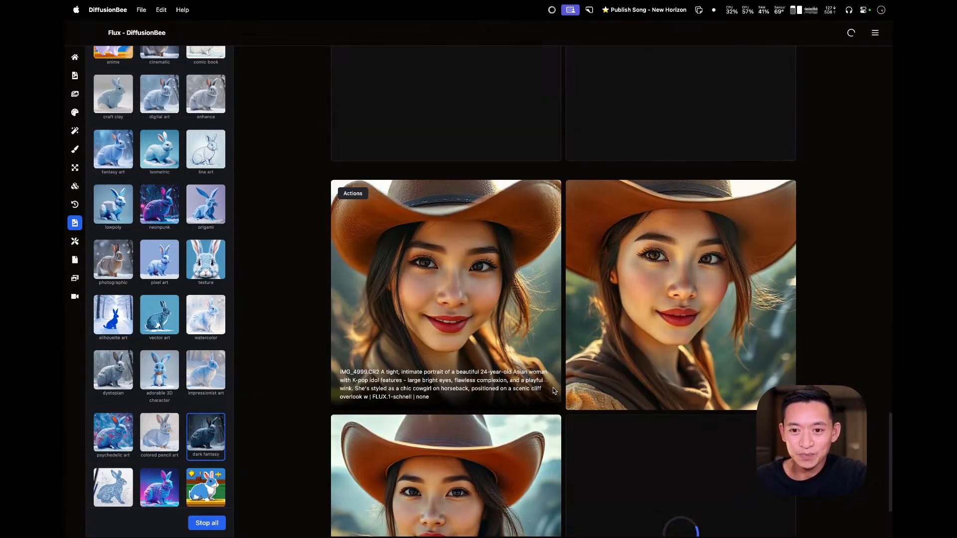
pyautogui.scroll(-3, 552, 388)
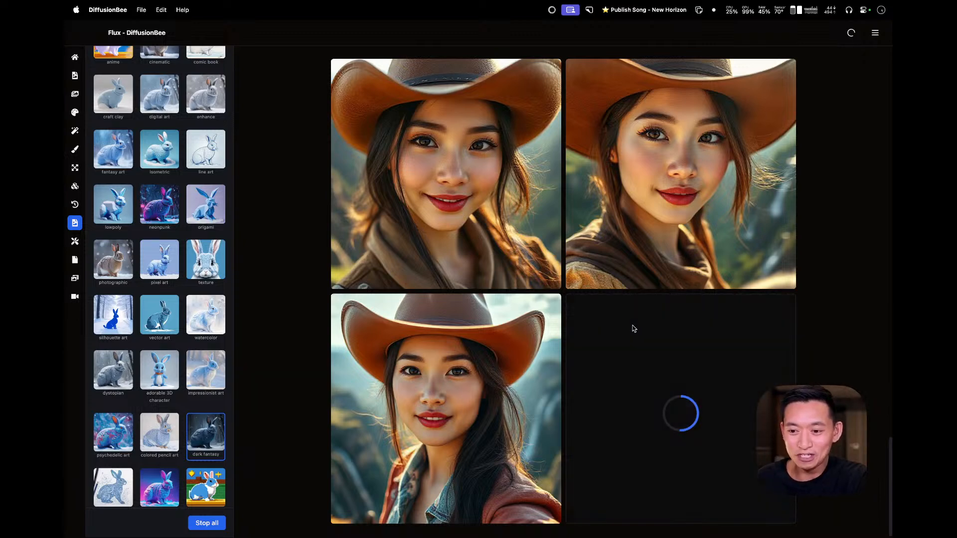
pyautogui.moveTo(508, 406)
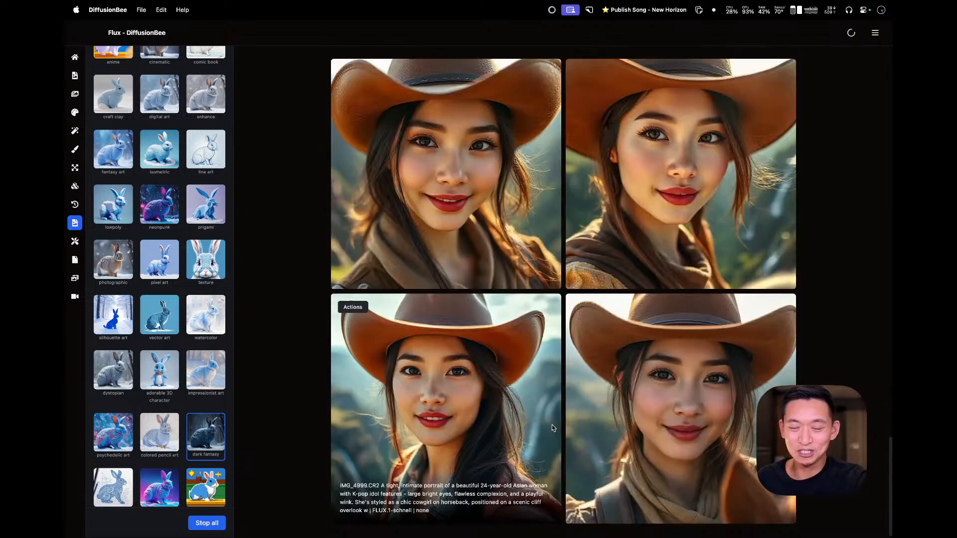
pyautogui.moveTo(574, 252)
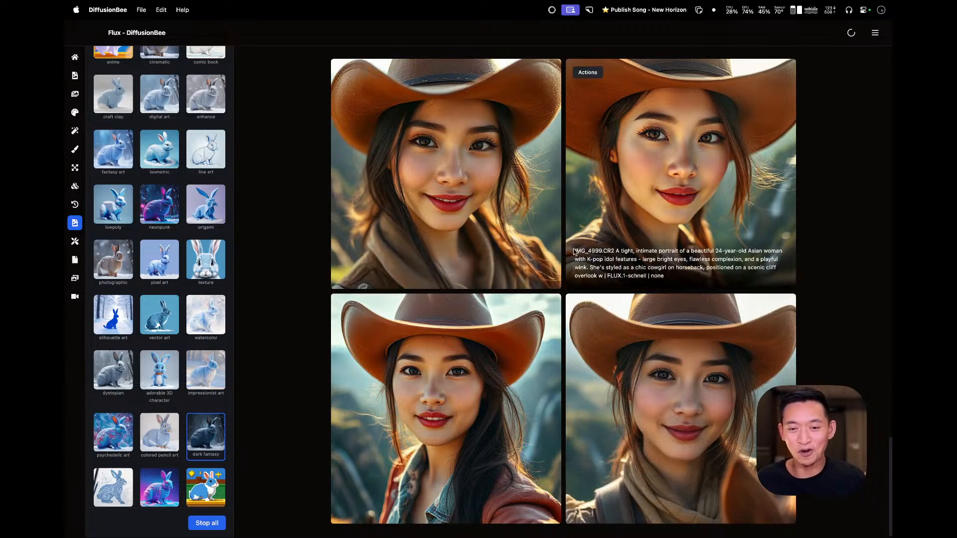
pyautogui.moveTo(452, 129)
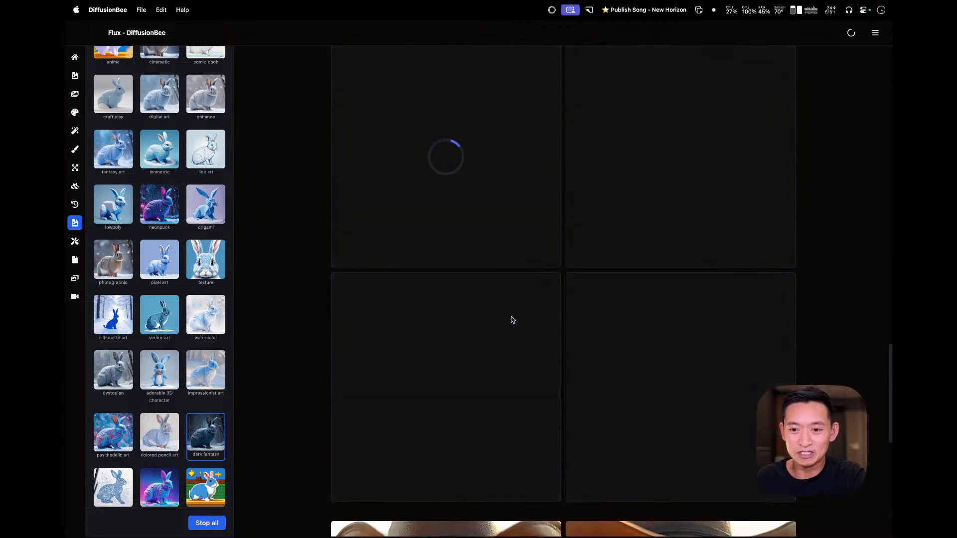
pyautogui.scroll(-10, 513, 320)
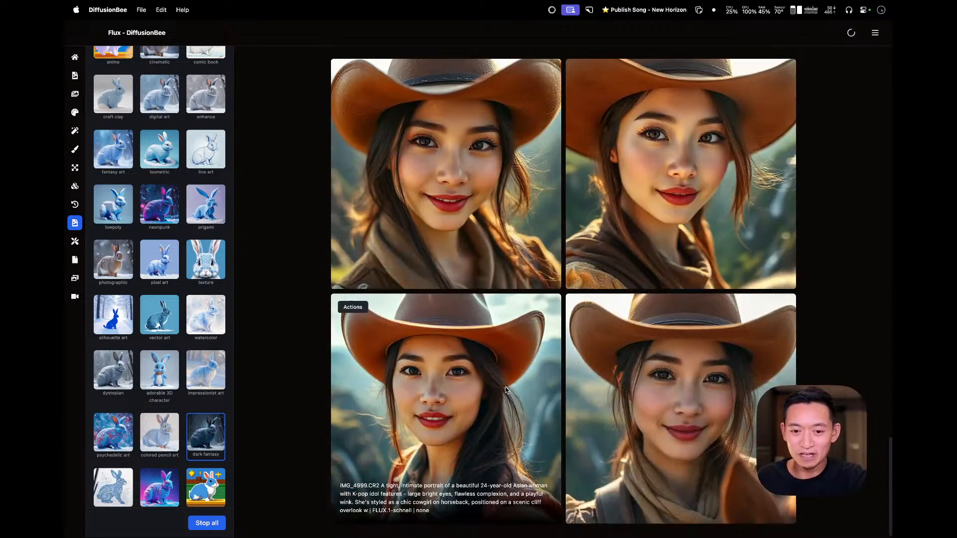
pyautogui.scroll(3, 472, 327)
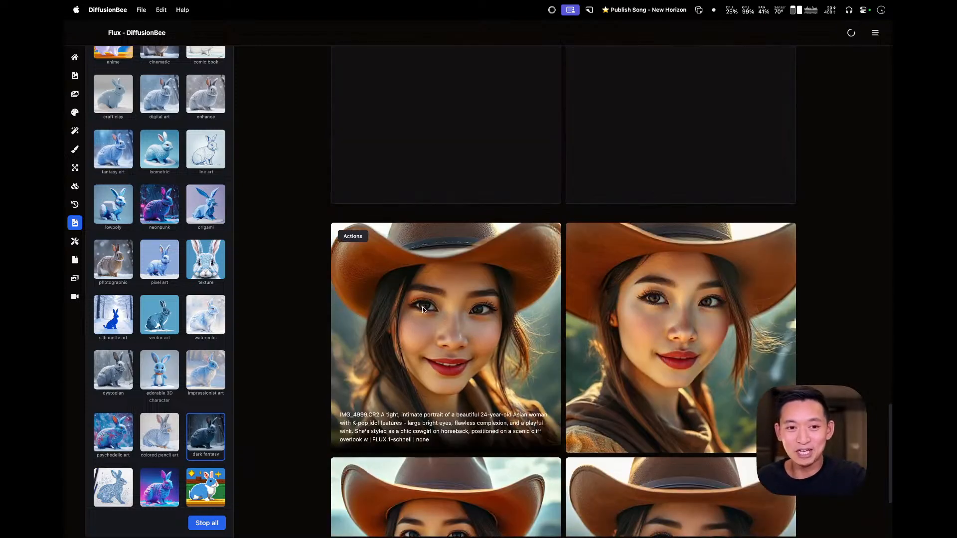
pyautogui.scroll(-3, 508, 309)
pyautogui.scroll(5, 254, 297)
pyautogui.scroll(10, 208, 215)
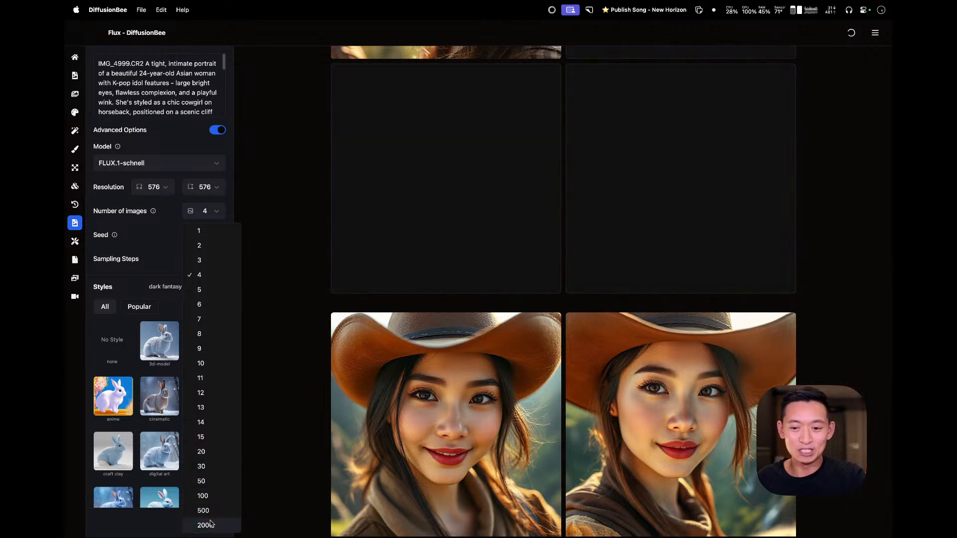
pyautogui.click(307, 319)
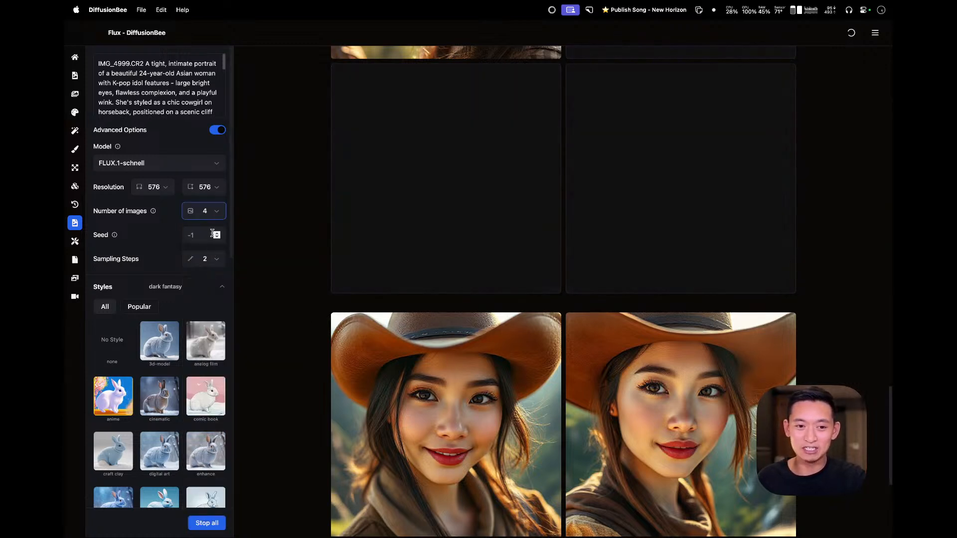
pyautogui.click(211, 211)
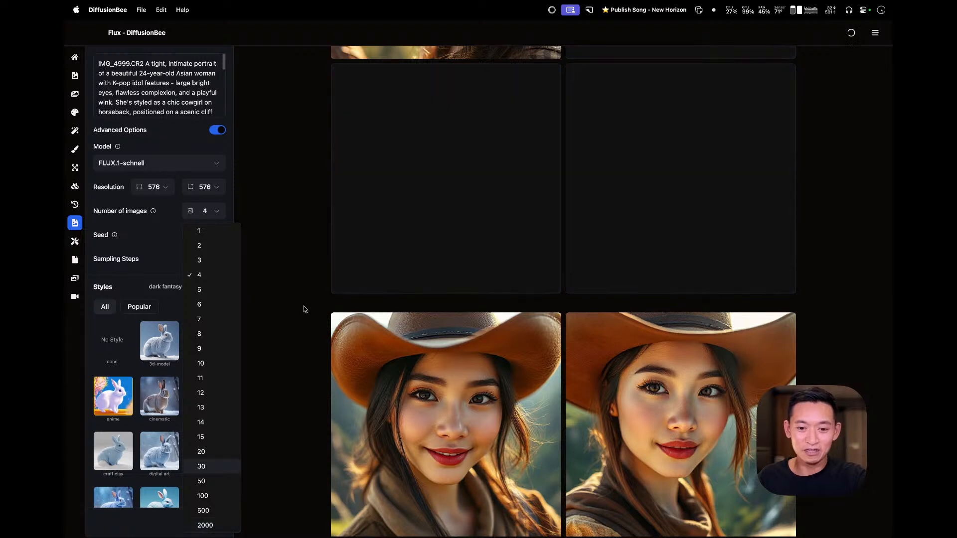
pyautogui.click(297, 305)
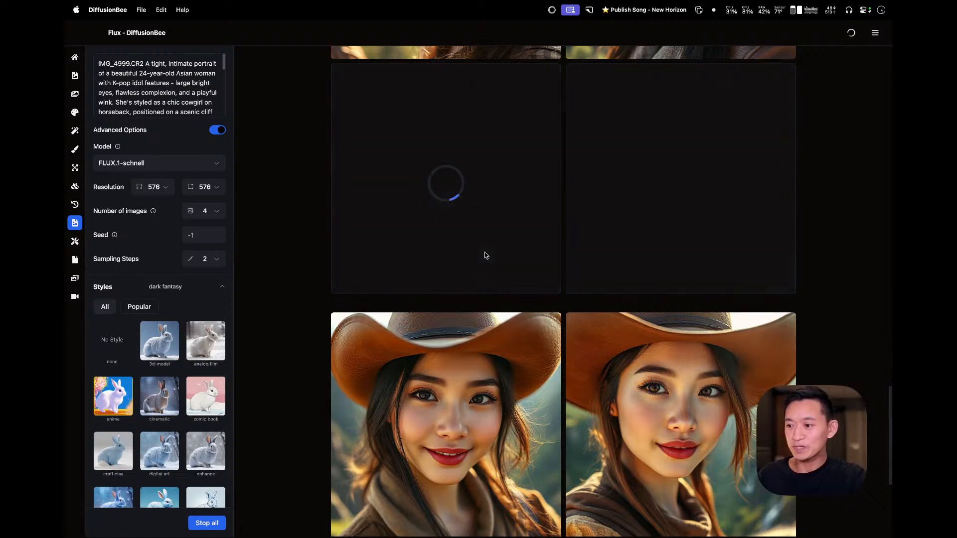
pyautogui.moveTo(424, 328)
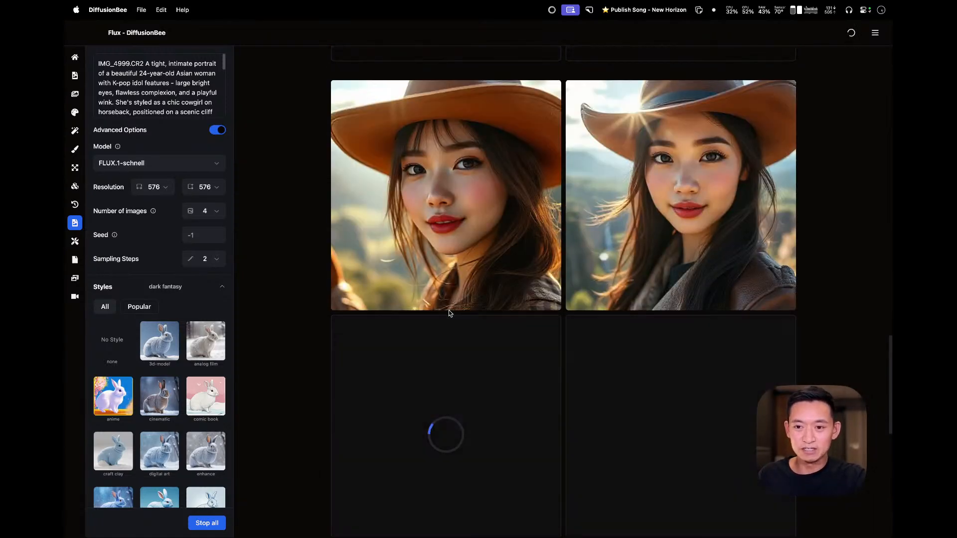
# - Wait for the anime-style batch's fourth portrait to finish, then switch to the other desktop space
pyautogui.scroll(-10, 431, 424)
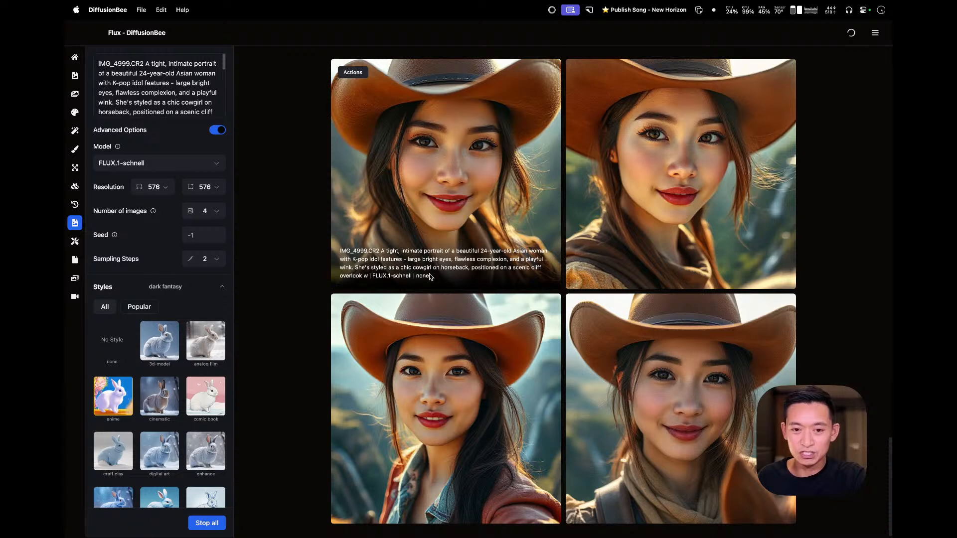
pyautogui.scroll(9, 474, 239)
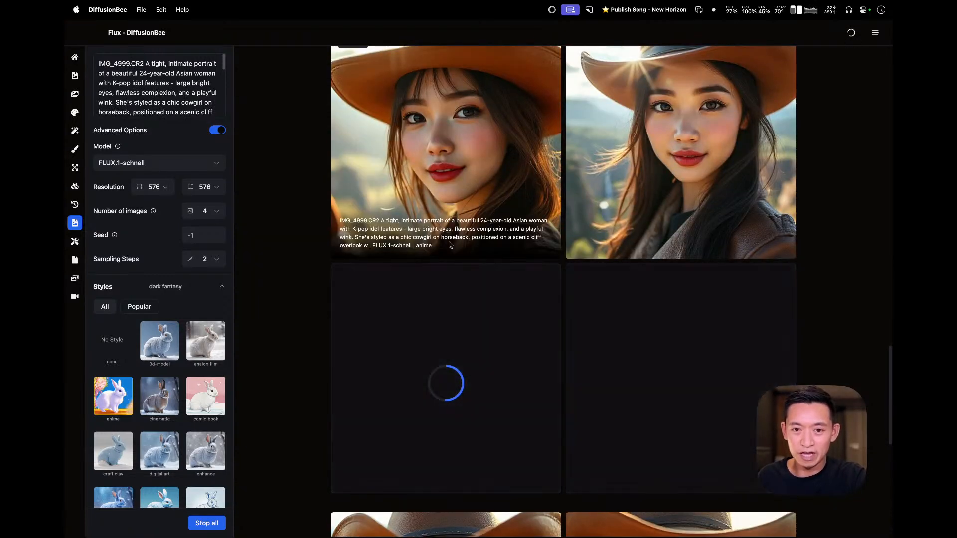
pyautogui.scroll(-5, 631, 389)
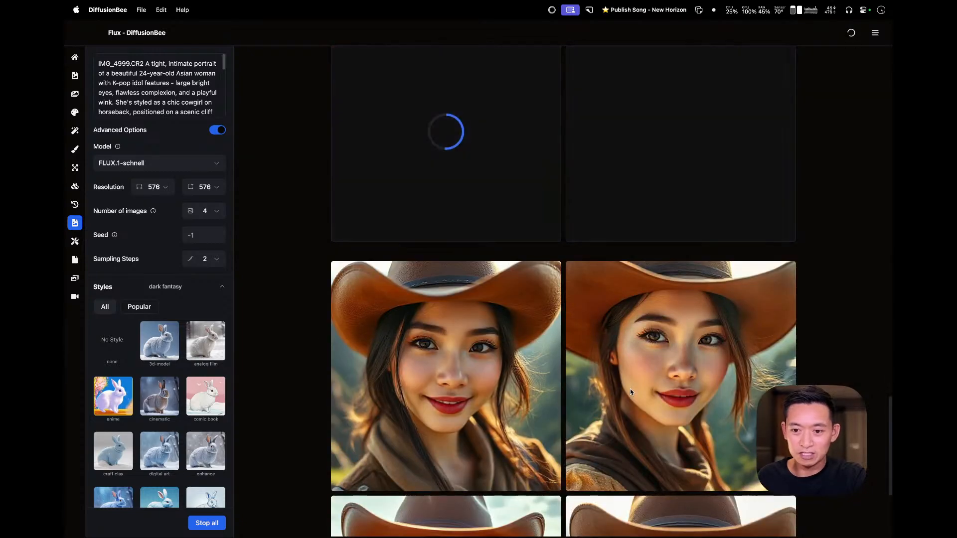
pyautogui.scroll(6, 557, 427)
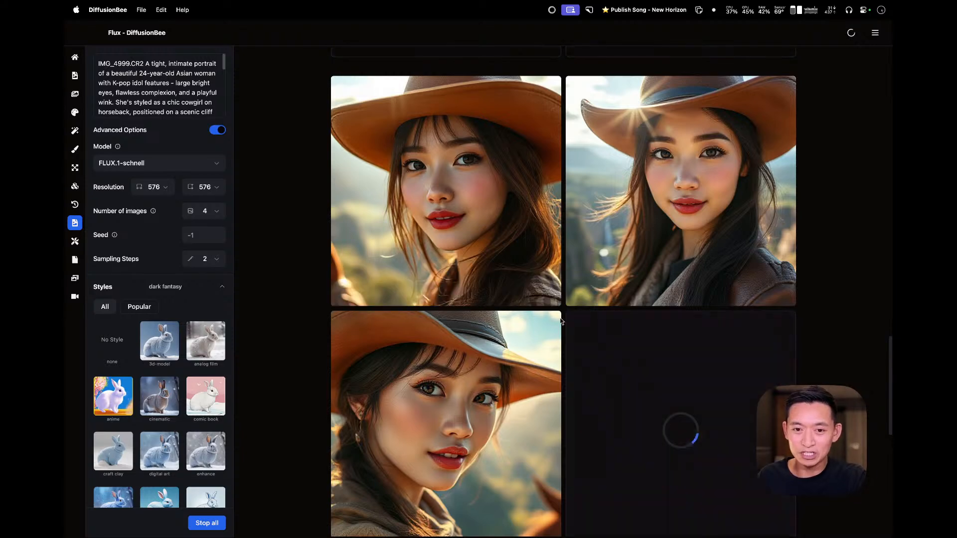
pyautogui.scroll(-3, 529, 344)
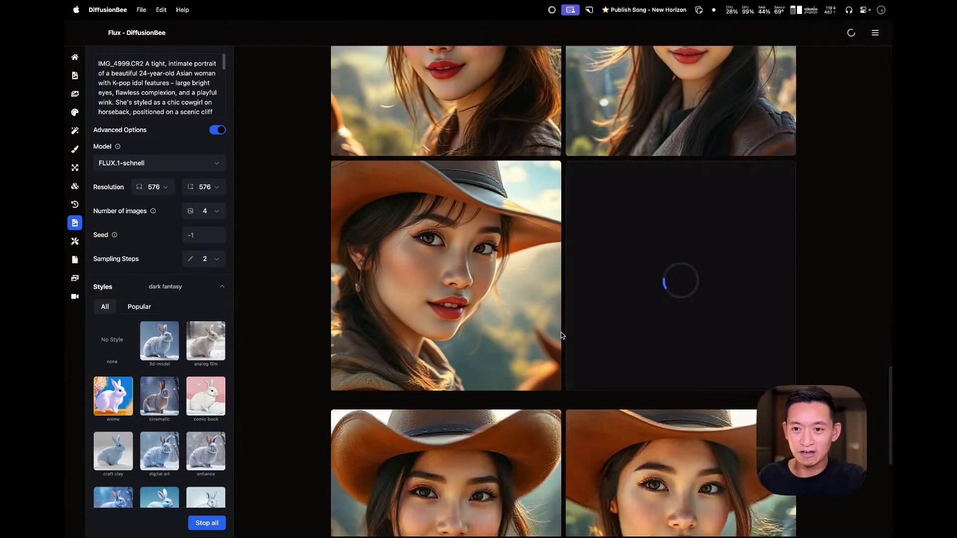
pyautogui.scroll(-6, 491, 378)
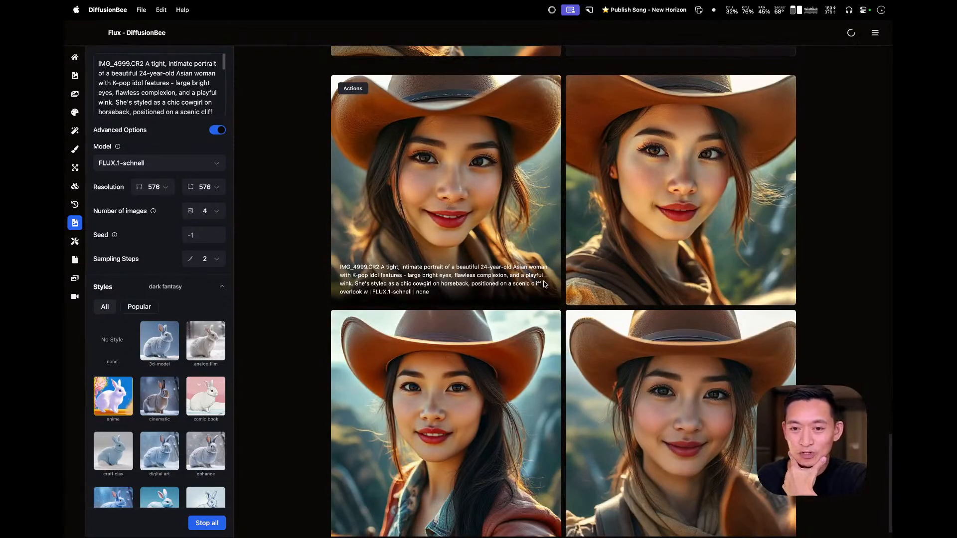
pyautogui.scroll(4, 544, 284)
pyautogui.scroll(4, 543, 287)
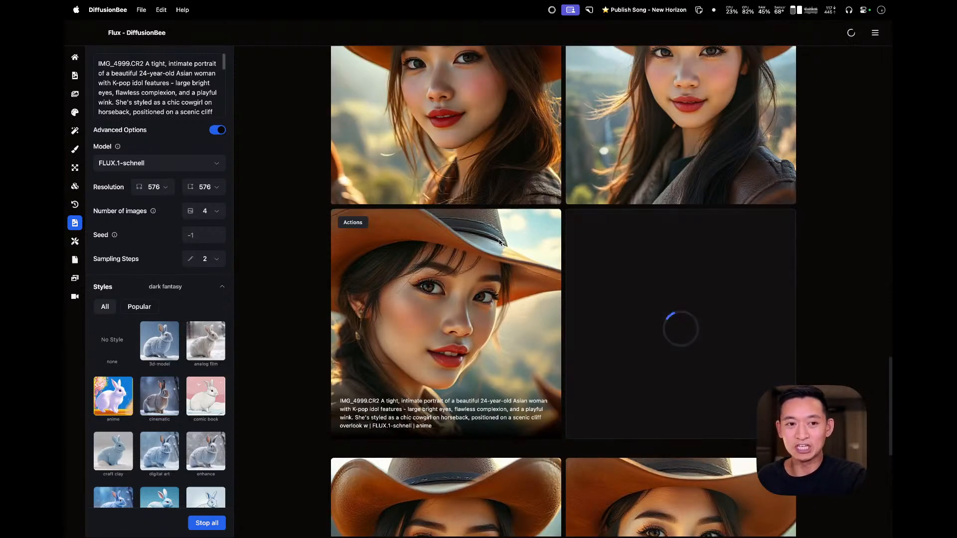
pyautogui.scroll(1, 500, 240)
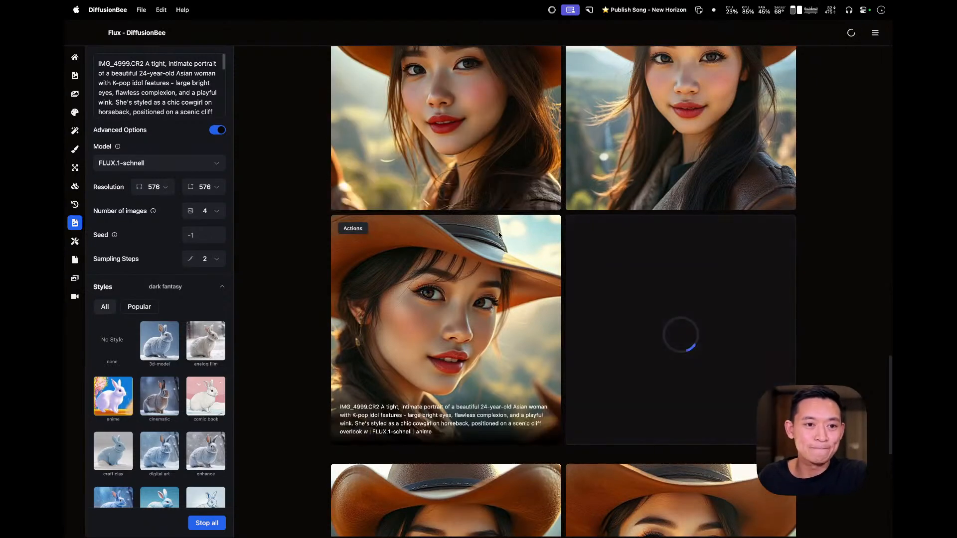
pyautogui.scroll(6, 498, 232)
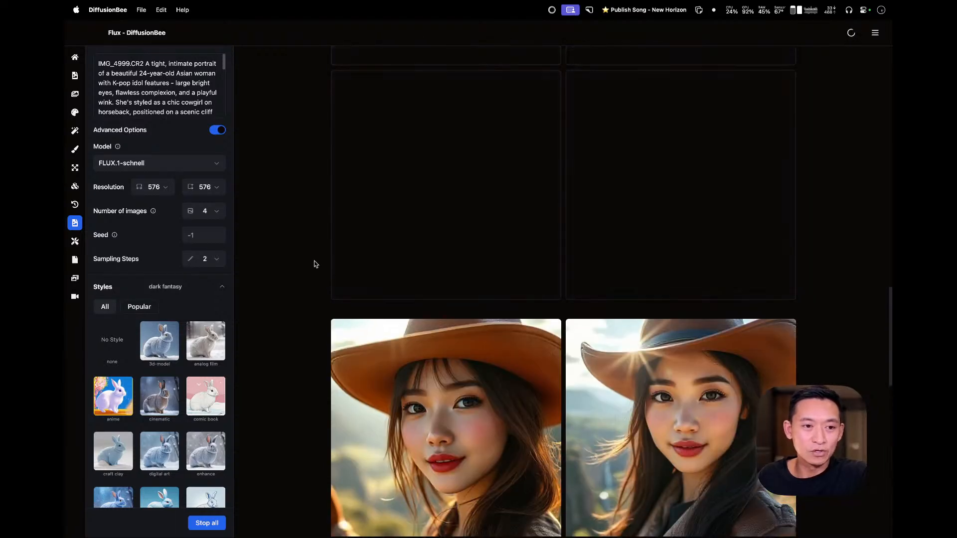
pyautogui.scroll(-7, 200, 329)
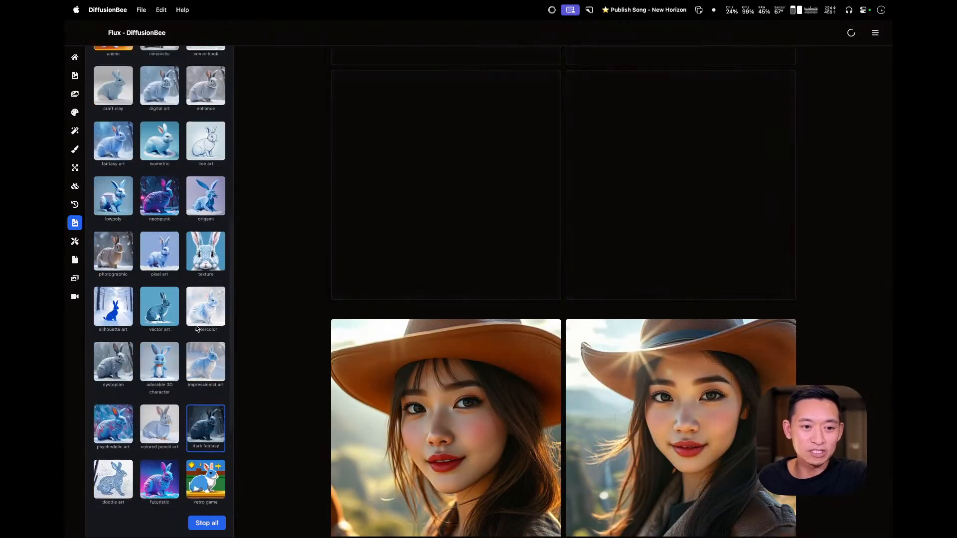
pyautogui.scroll(7, 199, 324)
pyautogui.scroll(4, 402, 298)
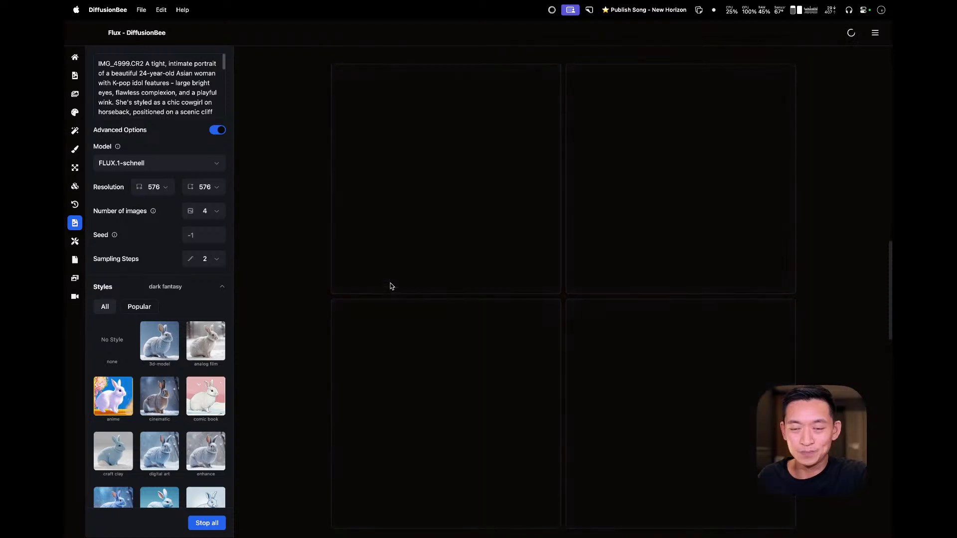
pyautogui.scroll(-6, 391, 286)
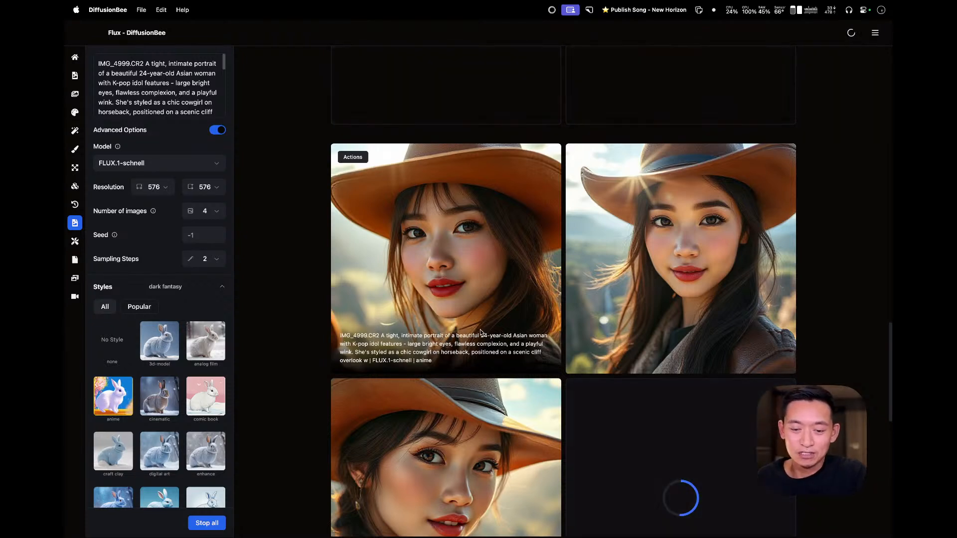
pyautogui.moveTo(526, 535)
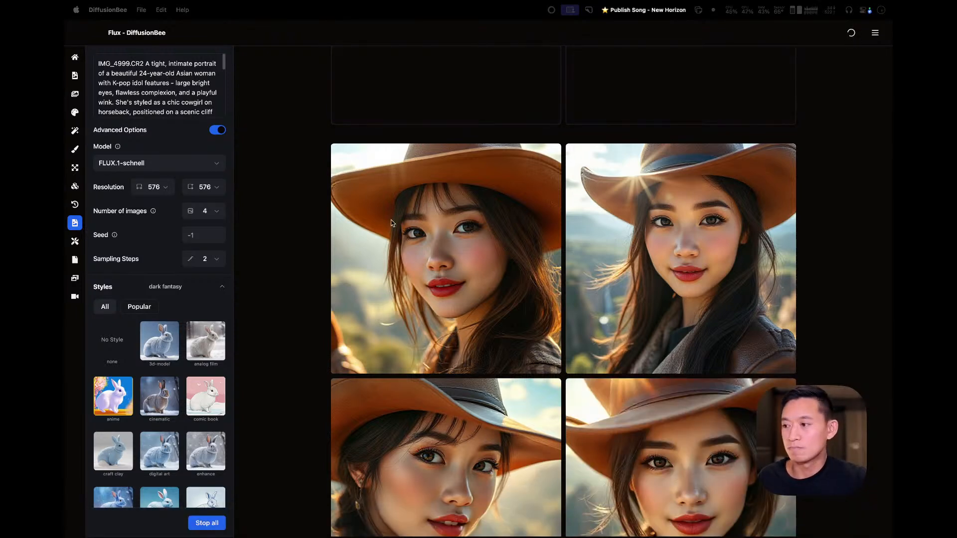
pyautogui.hotkey('ctrl', 'Left')
pyautogui.moveTo(599, 500)
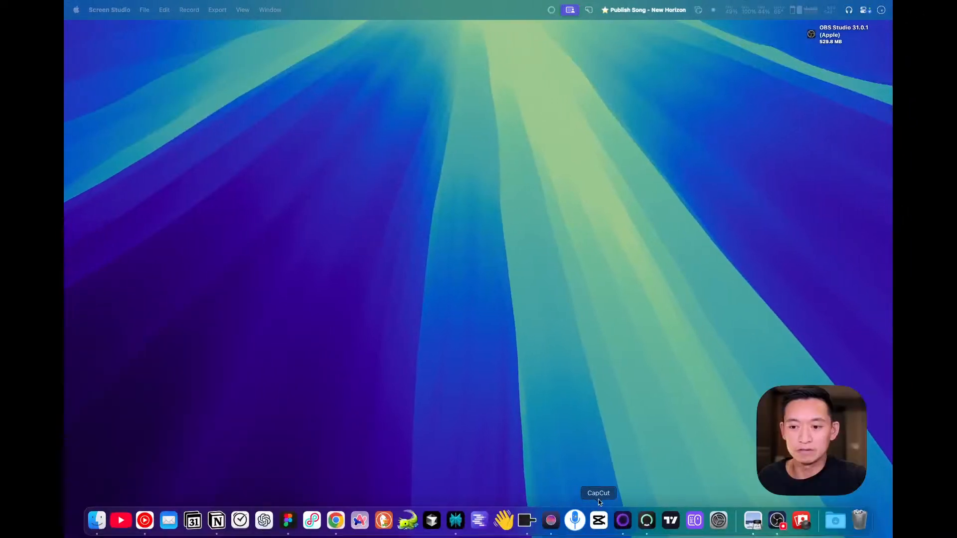
pyautogui.hotkey('ctrl', 'Right')
pyautogui.scroll(-1, 734, 408)
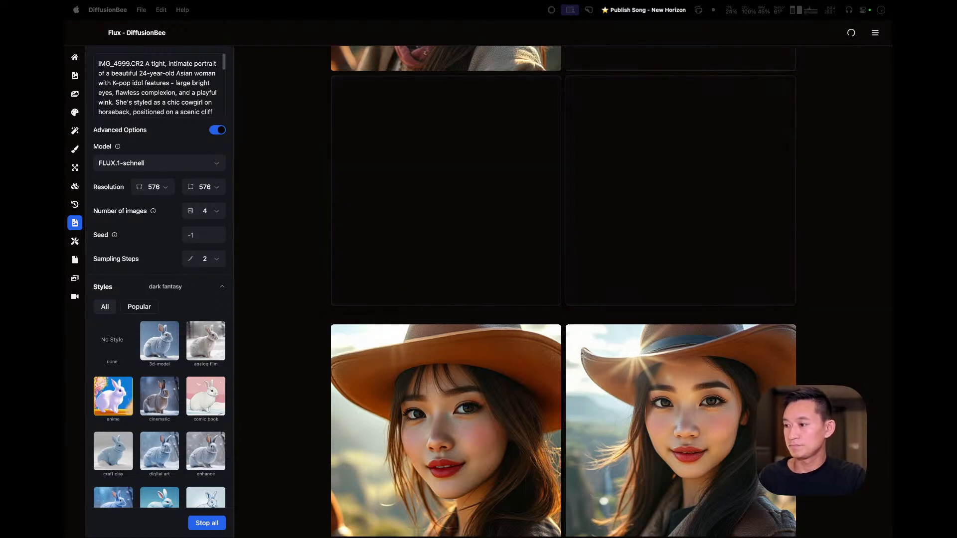
pyautogui.scroll(5, 578, 259)
pyautogui.scroll(-6, 577, 260)
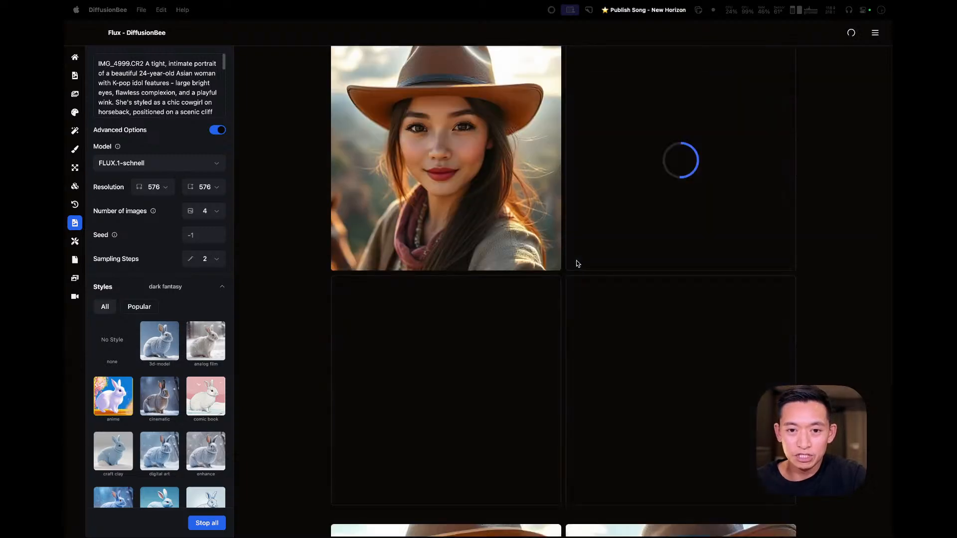
pyautogui.scroll(-3, 598, 310)
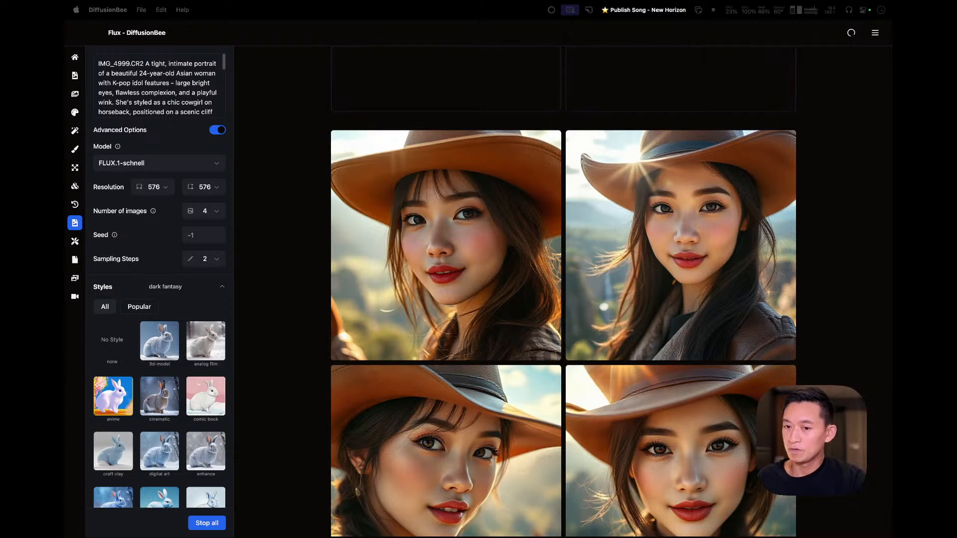
pyautogui.scroll(7, 682, 275)
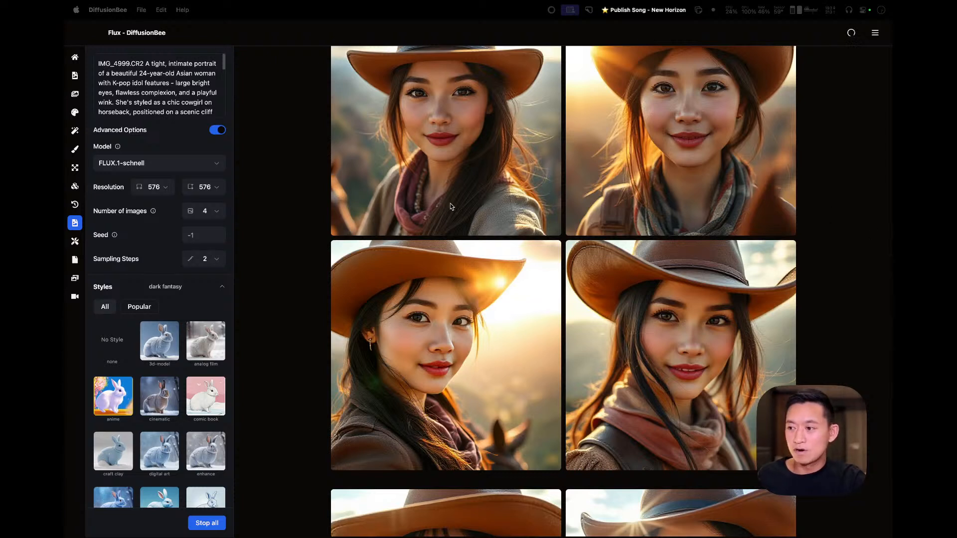
# - Browse the feed as the 3d-model, analog film and no-style batches render, then return to Chrome
pyautogui.moveTo(356, 228)
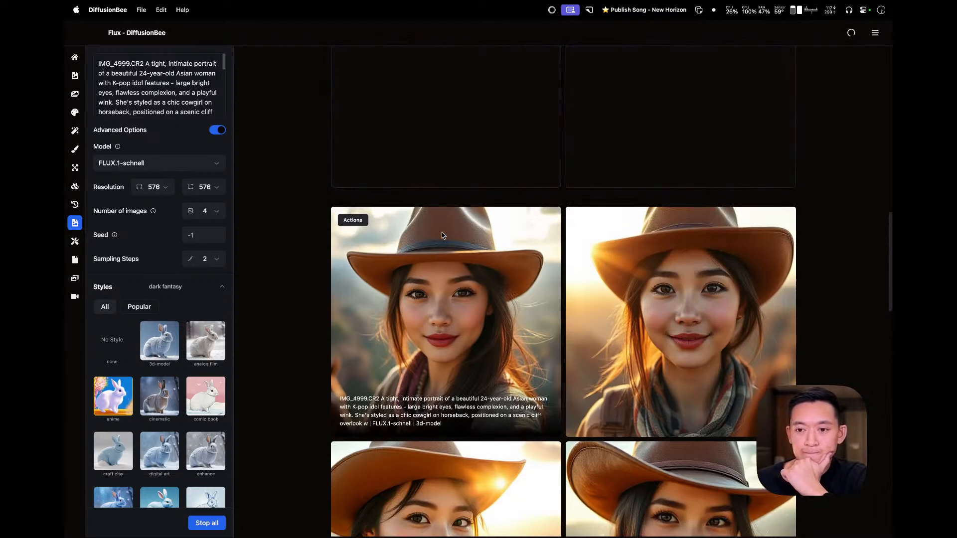
pyautogui.scroll(-4, 442, 232)
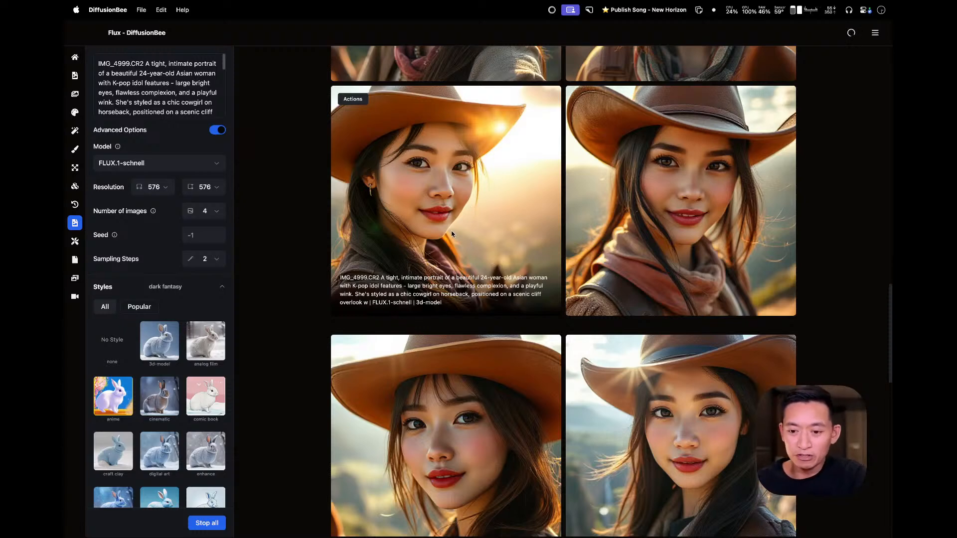
pyautogui.scroll(-4, 452, 234)
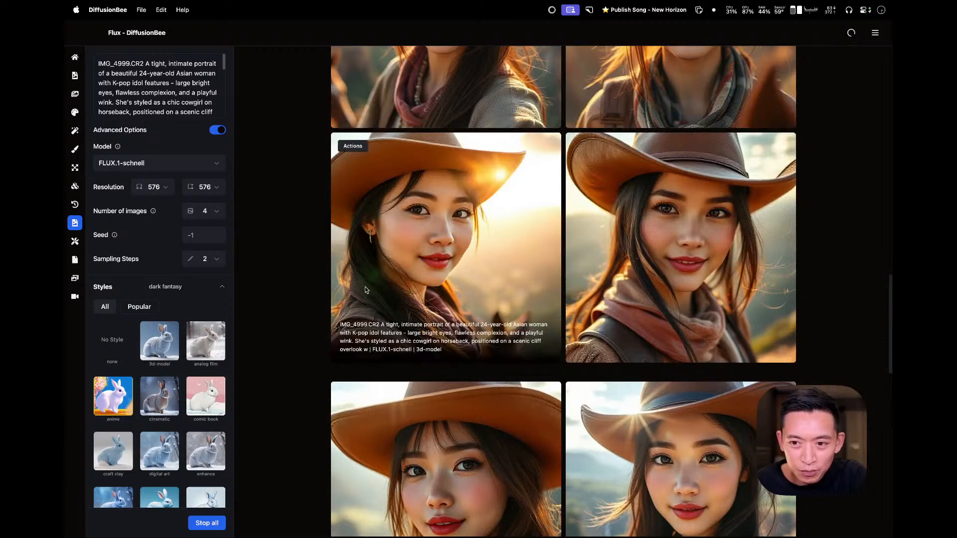
pyautogui.scroll(3, 365, 286)
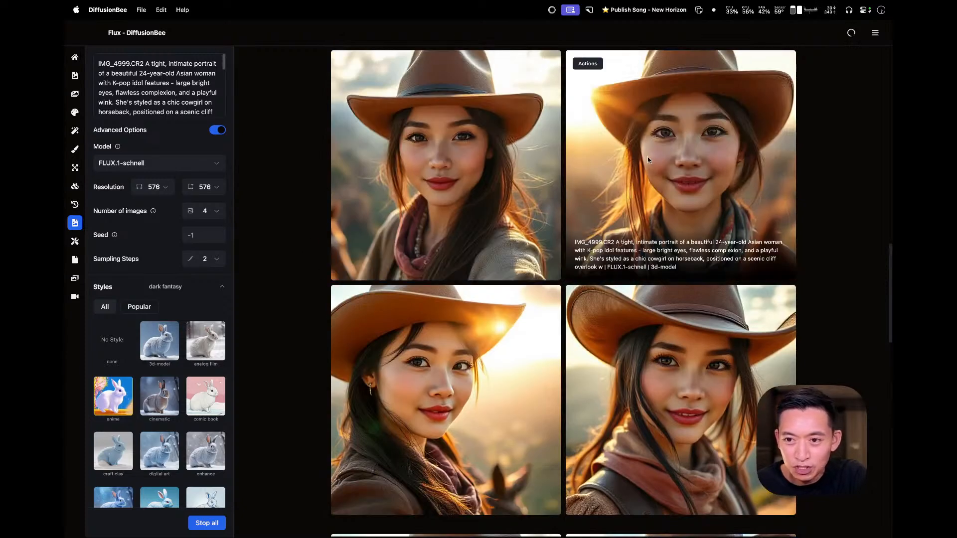
pyautogui.scroll(-5, 811, 250)
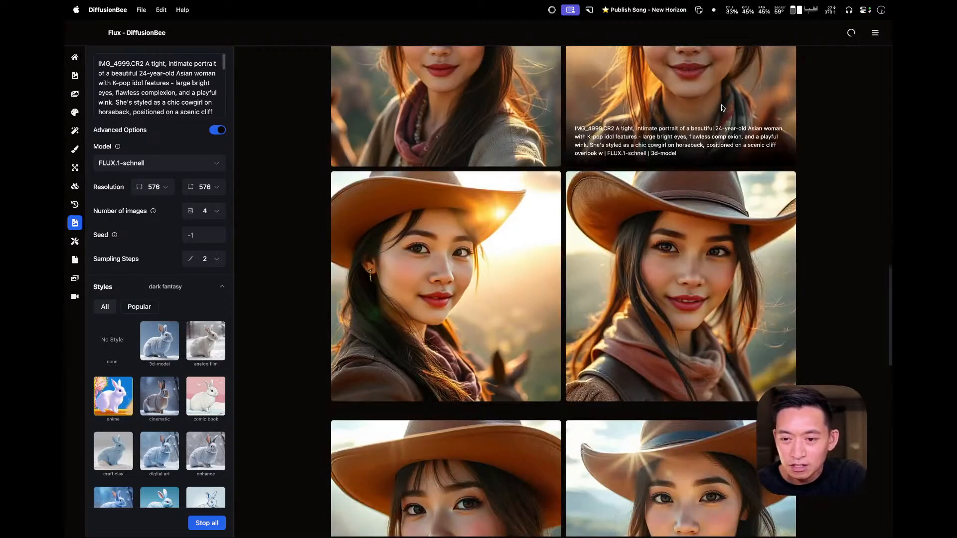
pyautogui.scroll(5, 722, 104)
pyautogui.scroll(4, 671, 217)
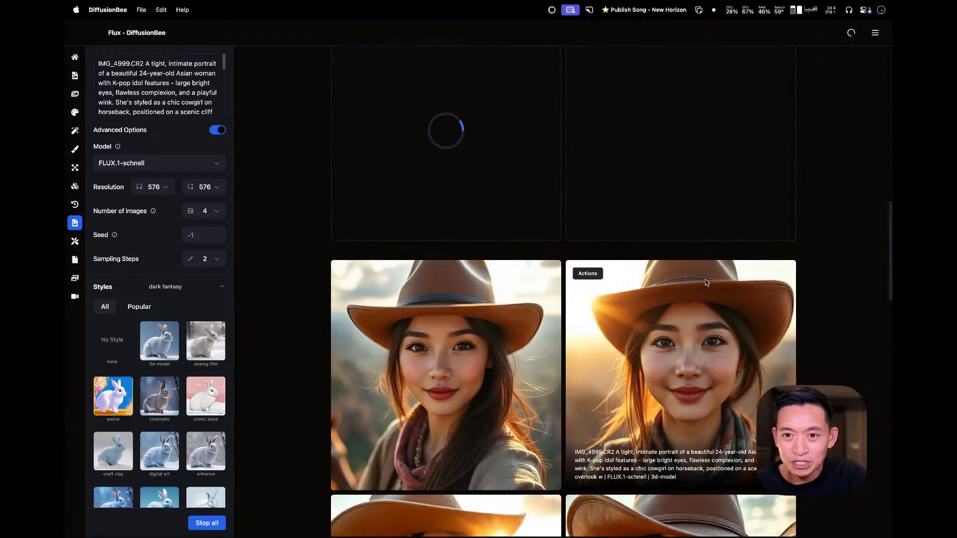
pyautogui.scroll(-6, 643, 309)
pyautogui.scroll(-3, 633, 313)
pyautogui.scroll(-3, 628, 284)
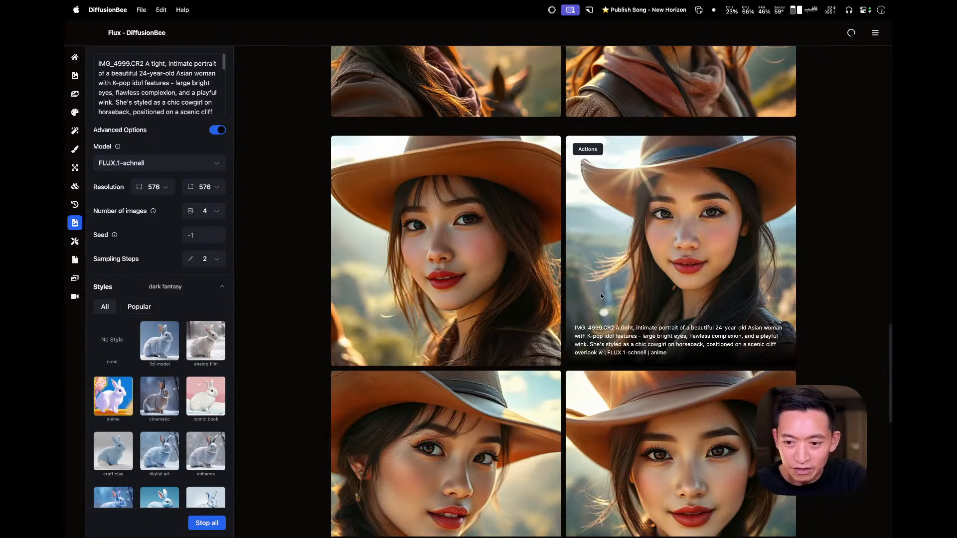
pyautogui.scroll(-4, 398, 373)
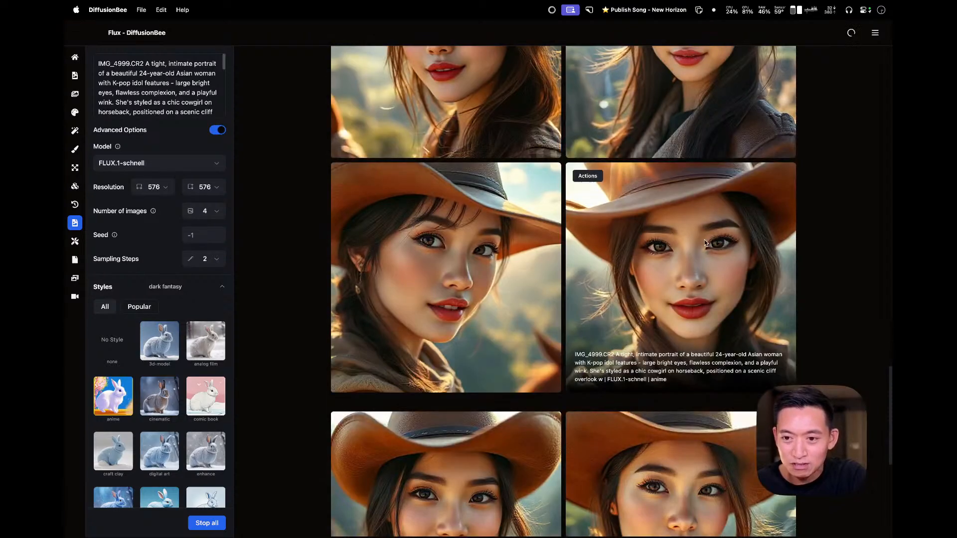
pyautogui.scroll(-4, 805, 287)
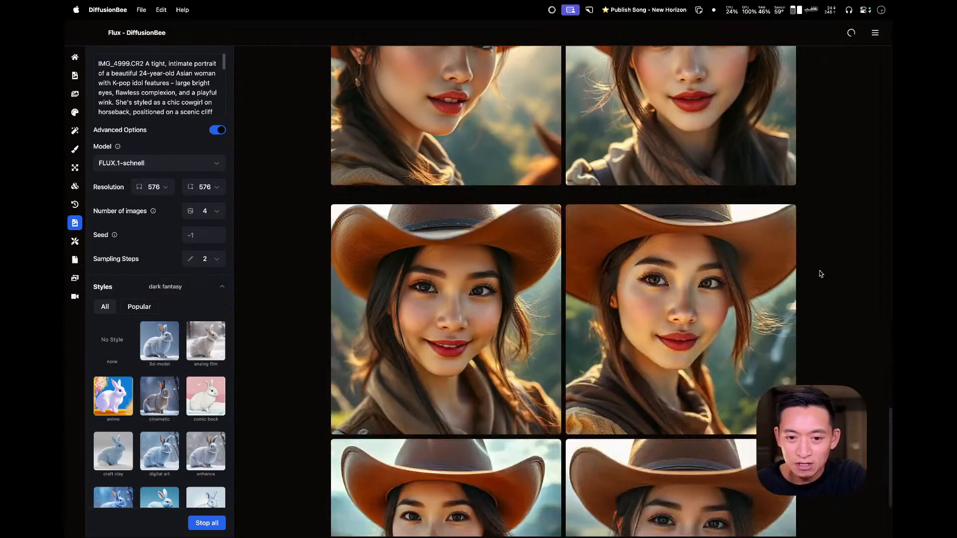
pyautogui.scroll(-4, 821, 273)
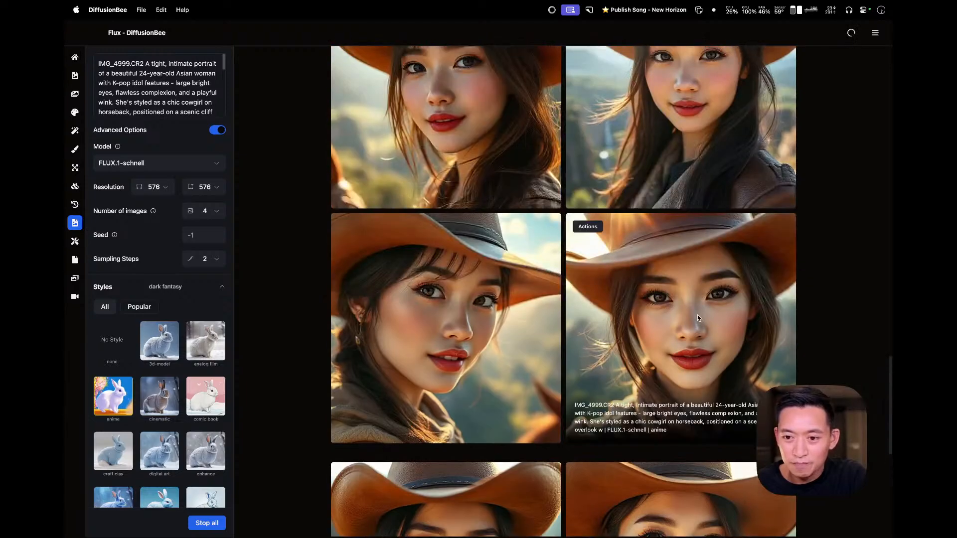
pyautogui.scroll(5, 698, 315)
pyautogui.scroll(8, 698, 318)
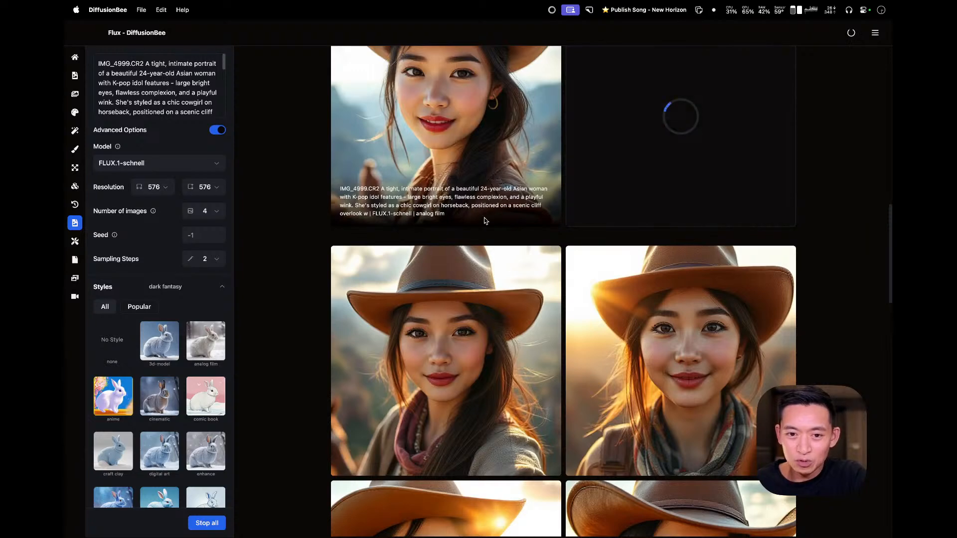
pyautogui.scroll(3, 483, 218)
pyautogui.scroll(2, 677, 292)
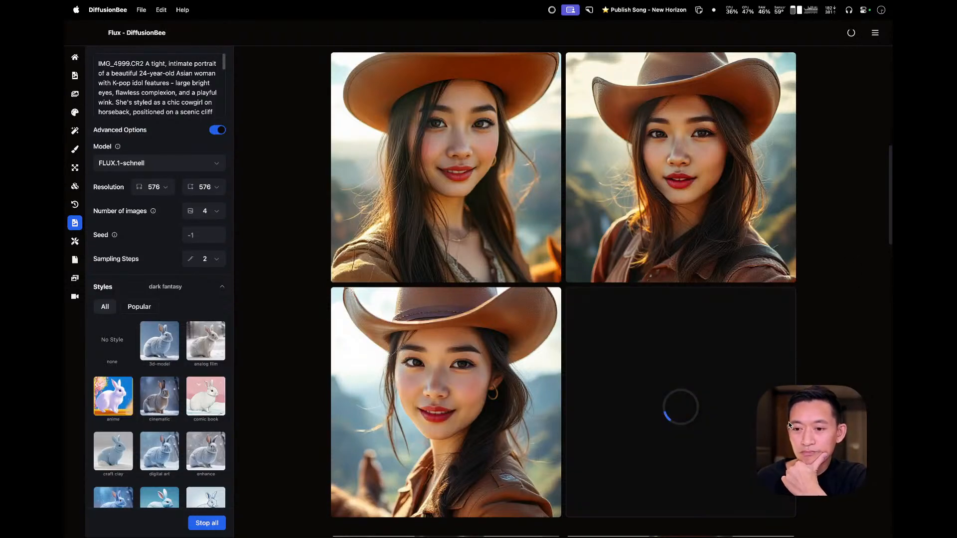
pyautogui.scroll(10, 590, 324)
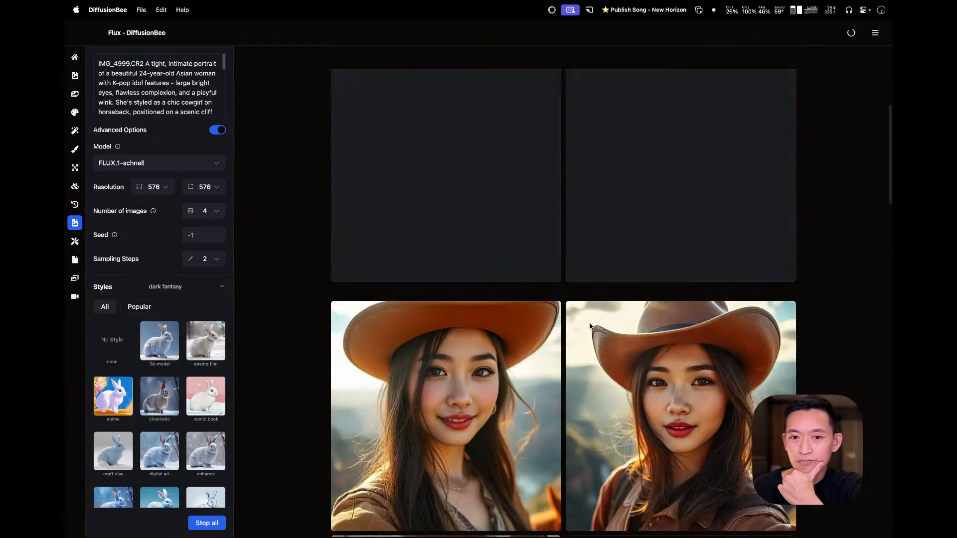
pyautogui.scroll(-10, 590, 325)
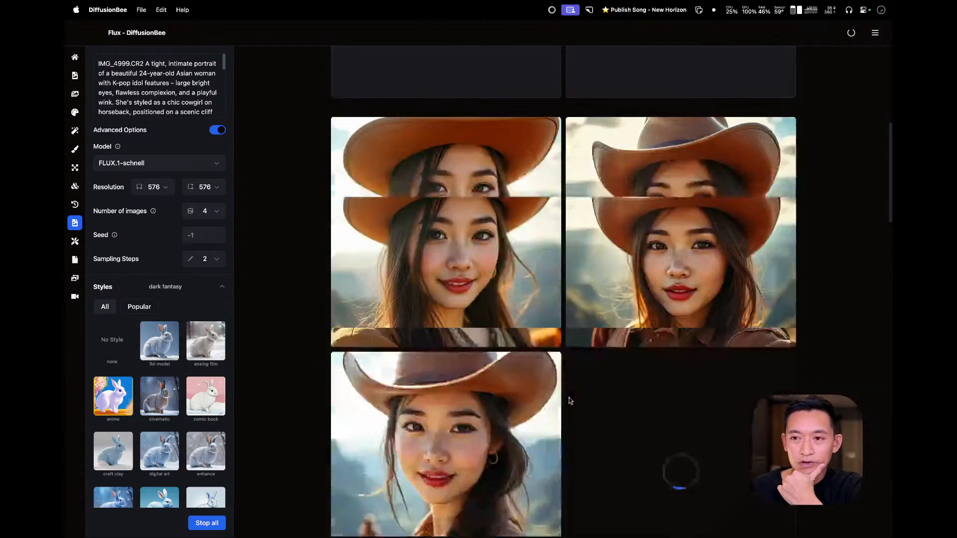
pyautogui.scroll(10, 568, 400)
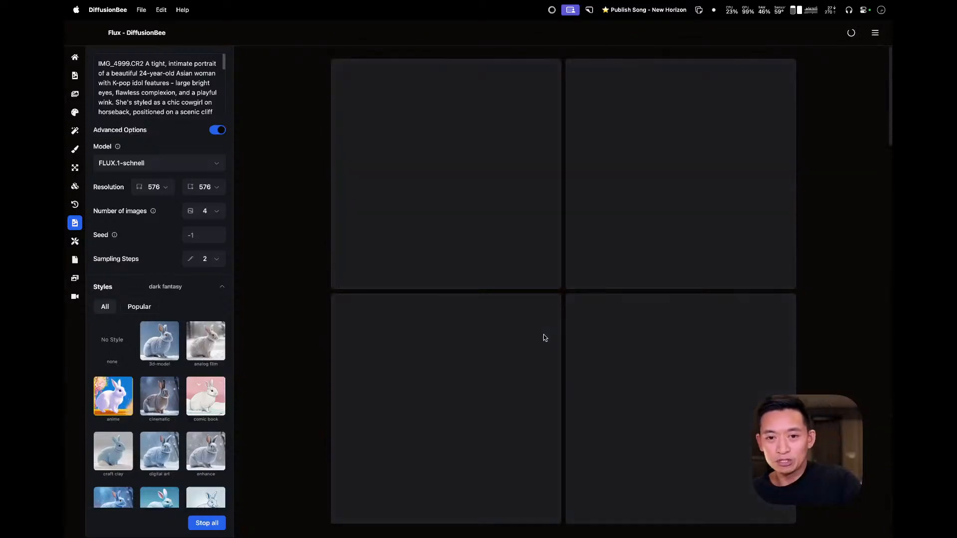
pyautogui.scroll(-10, 567, 362)
pyautogui.scroll(10, 570, 321)
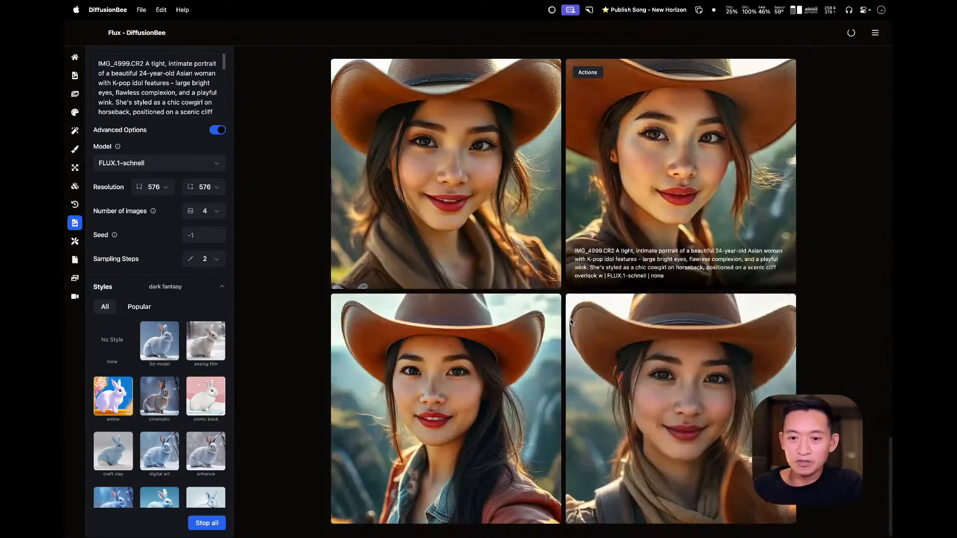
pyautogui.scroll(-5, 569, 322)
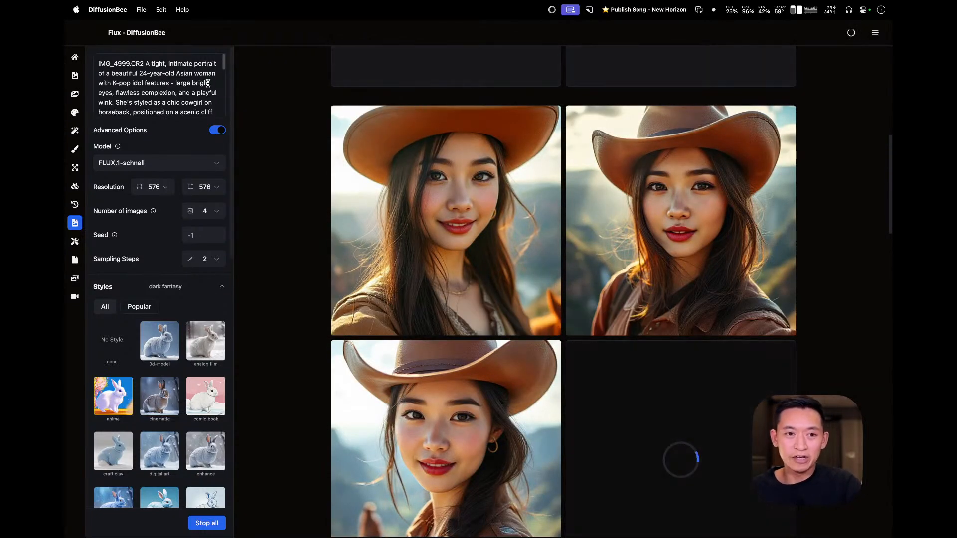
pyautogui.scroll(4, 480, 243)
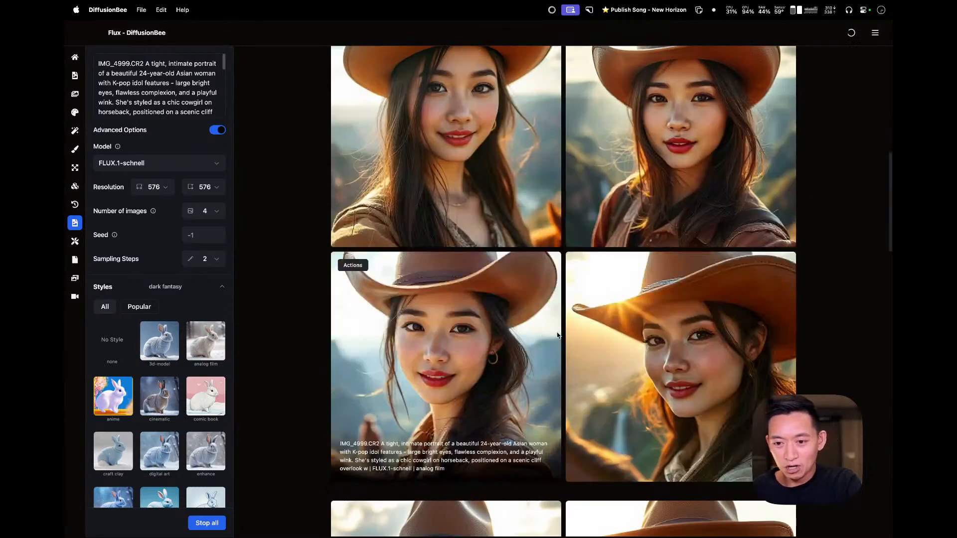
pyautogui.scroll(3, 548, 337)
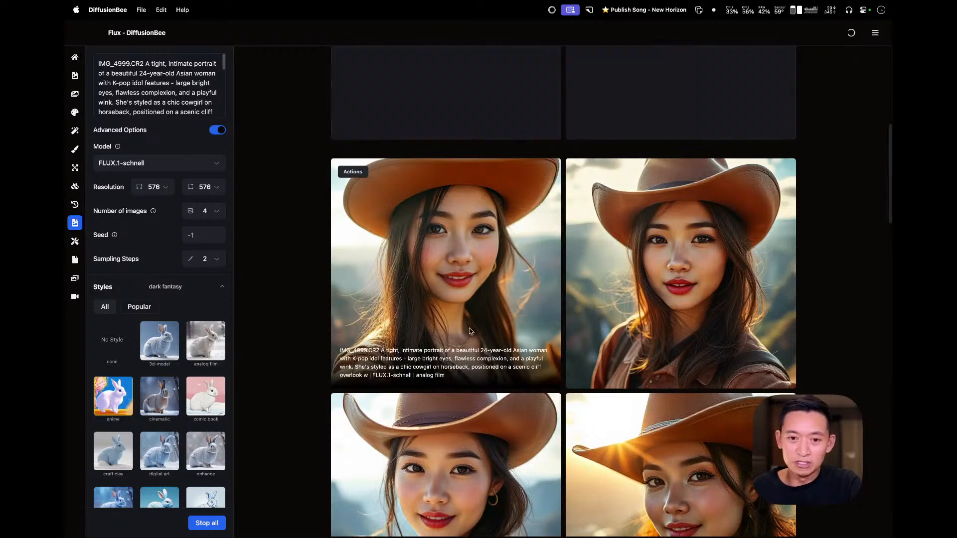
pyautogui.press('super+Tab')
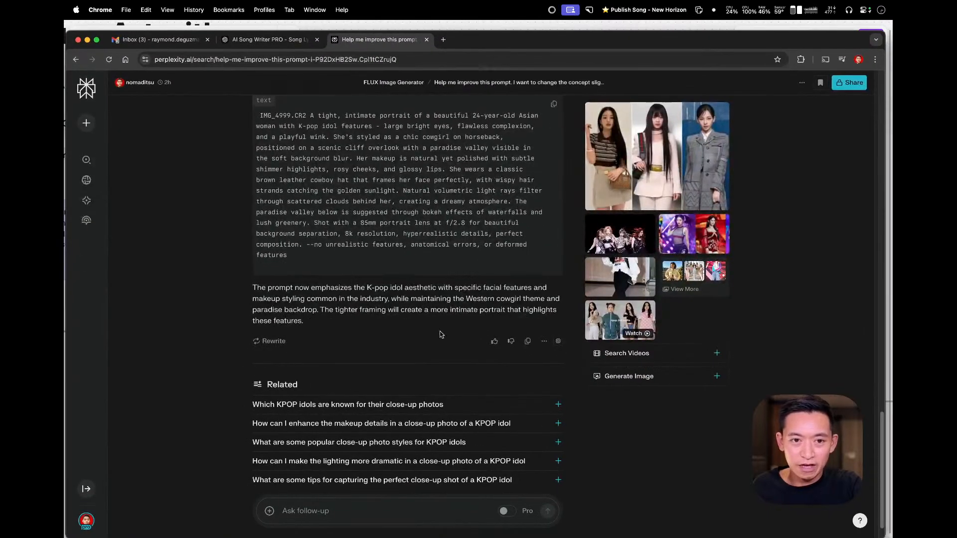
# - Ask Perplexity for silky blonde hair and copy the rewritten cowgirl close-up prompt
pyautogui.scroll(-2, 440, 334)
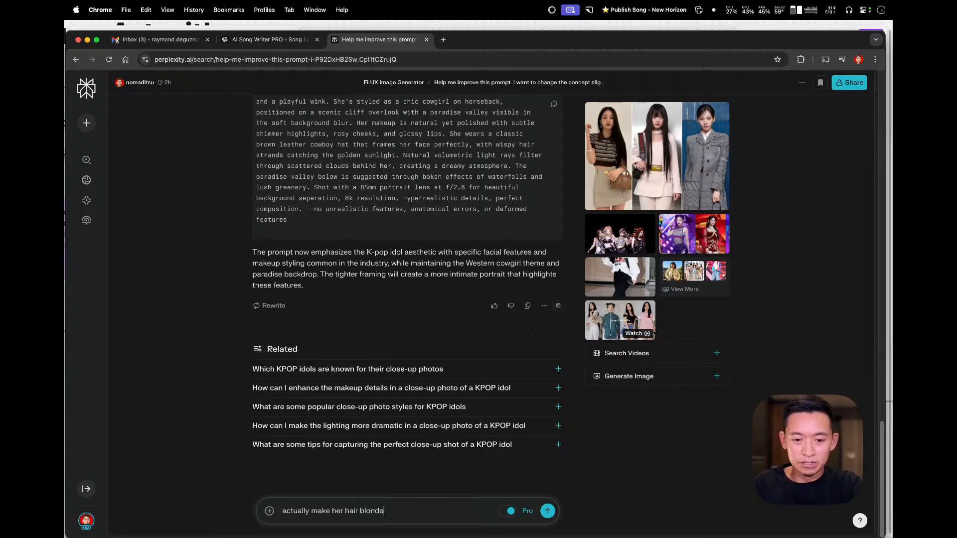
pyautogui.press('Return')
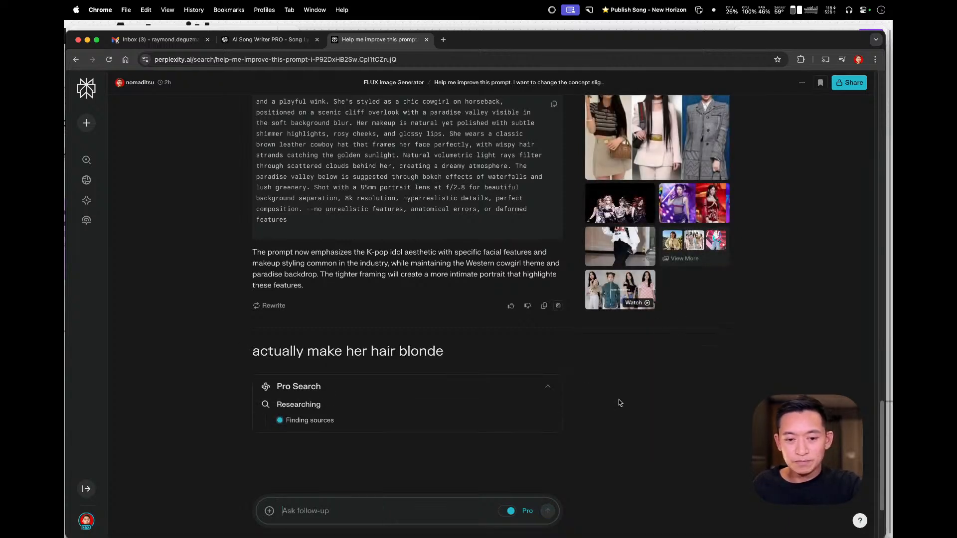
pyautogui.scroll(-2, 611, 420)
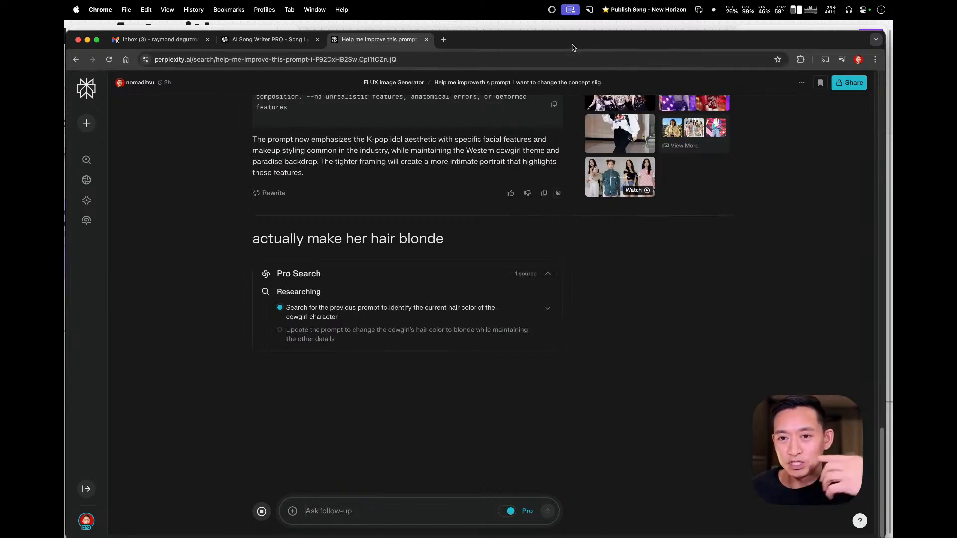
pyautogui.moveTo(573, 44); pyautogui.dragTo(576, 39)
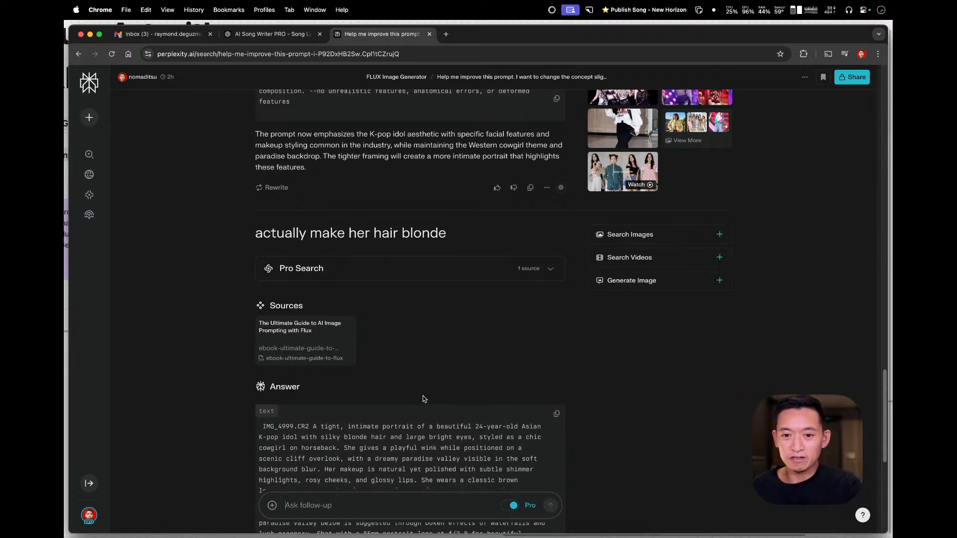
pyautogui.scroll(-2, 424, 399)
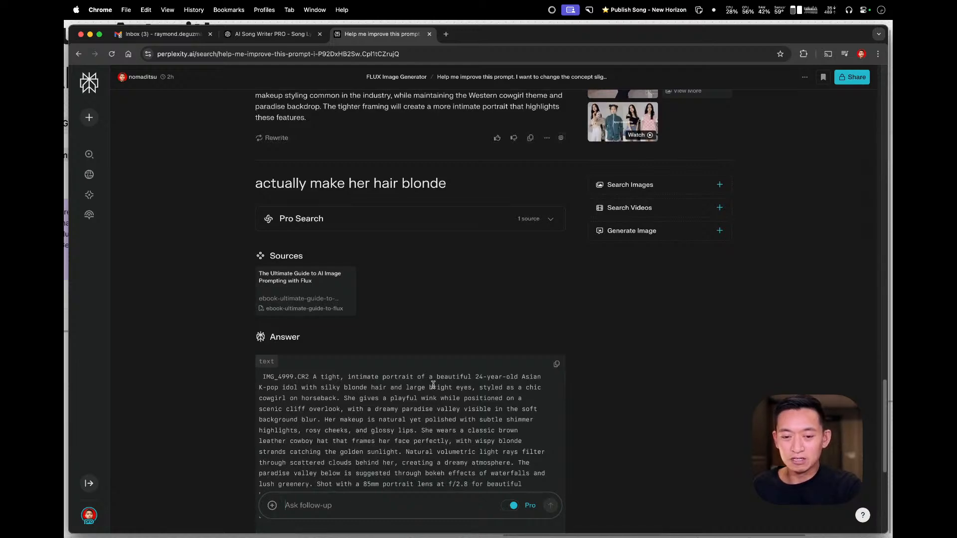
pyautogui.scroll(-5, 433, 384)
pyautogui.scroll(3, 377, 285)
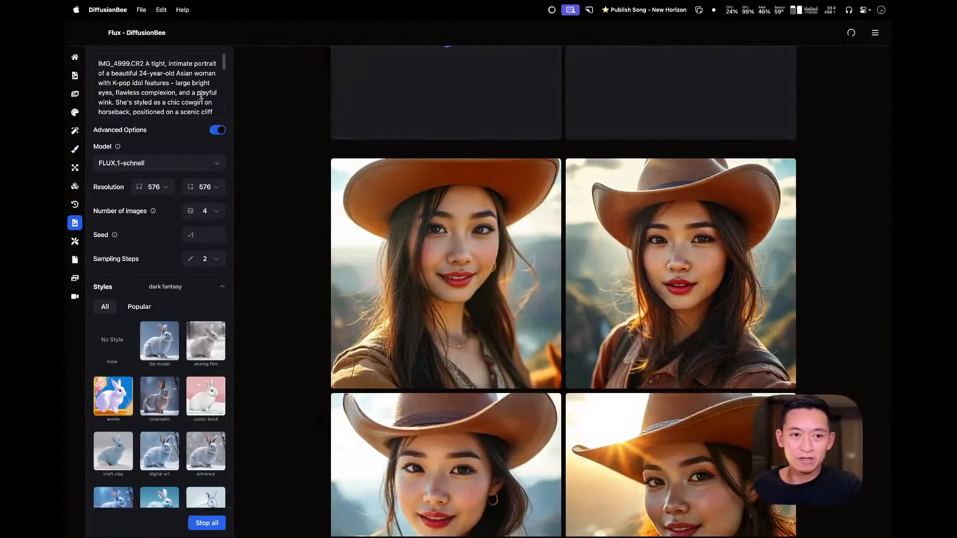
# - Paste the blonde-hair K-pop cowgirl prompt over the old prompt text
pyautogui.press('super+a')
pyautogui.press('super+v')
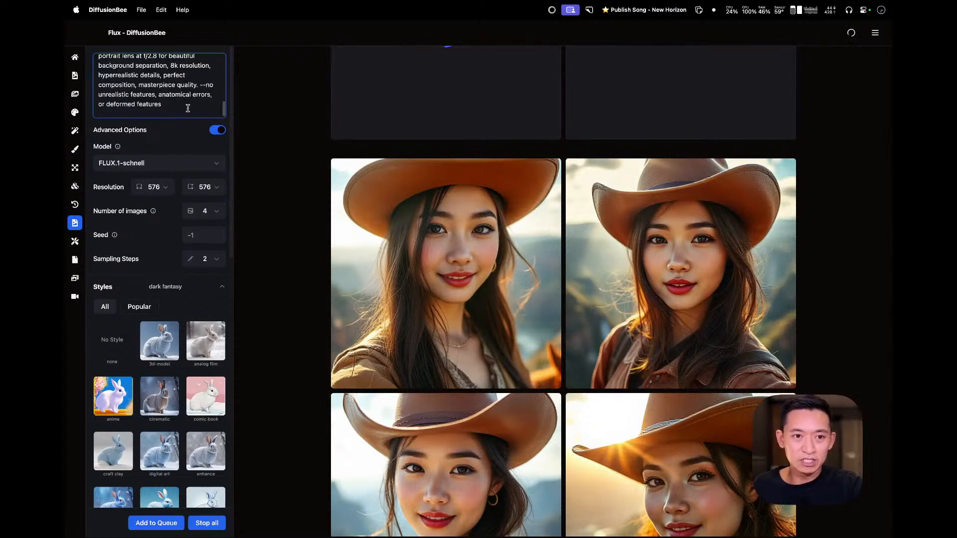
pyautogui.scroll(5, 188, 106)
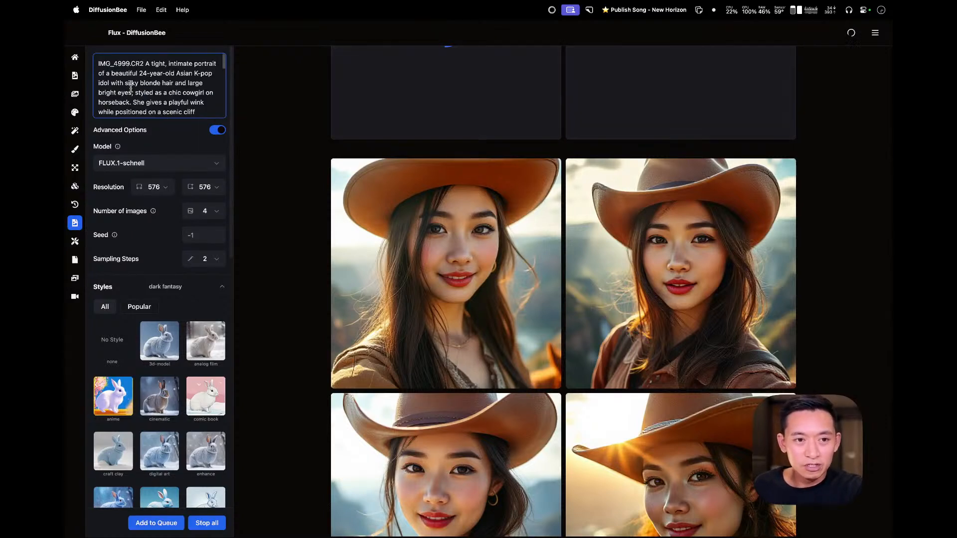
pyautogui.scroll(10, 364, 335)
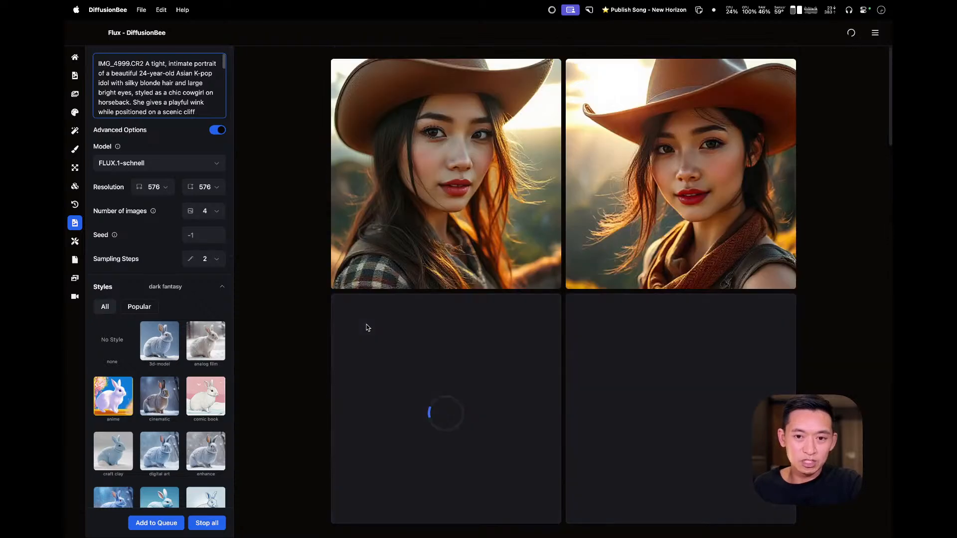
# - Queue blonde-prompt batches with no style, dark fantasy and futuristic vaporwave
pyautogui.click(113, 344)
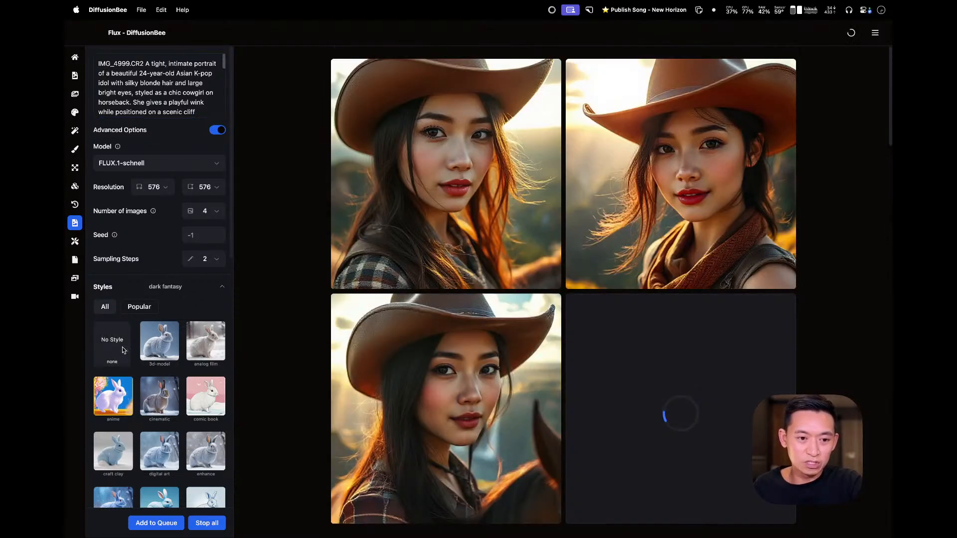
pyautogui.click(151, 523)
pyautogui.scroll(-9, 168, 435)
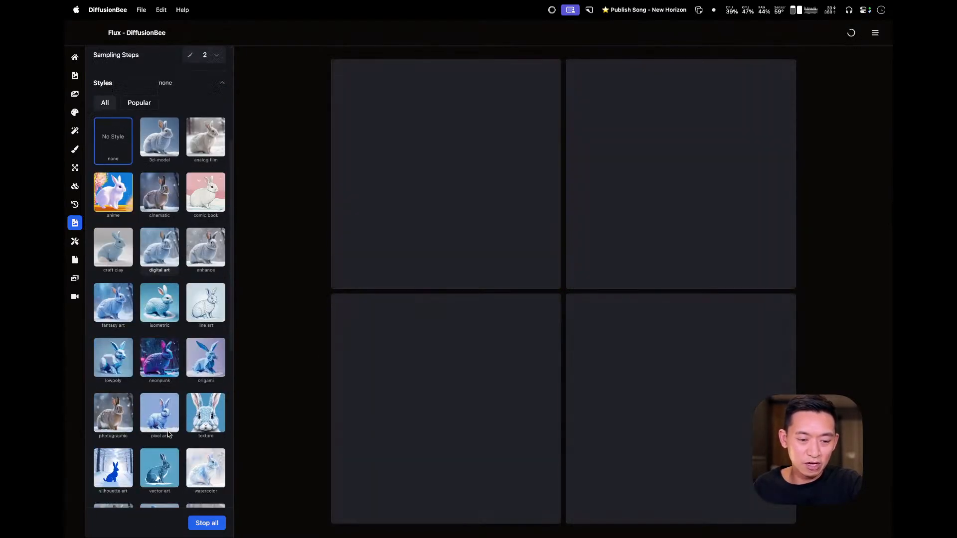
pyautogui.scroll(2, 166, 379)
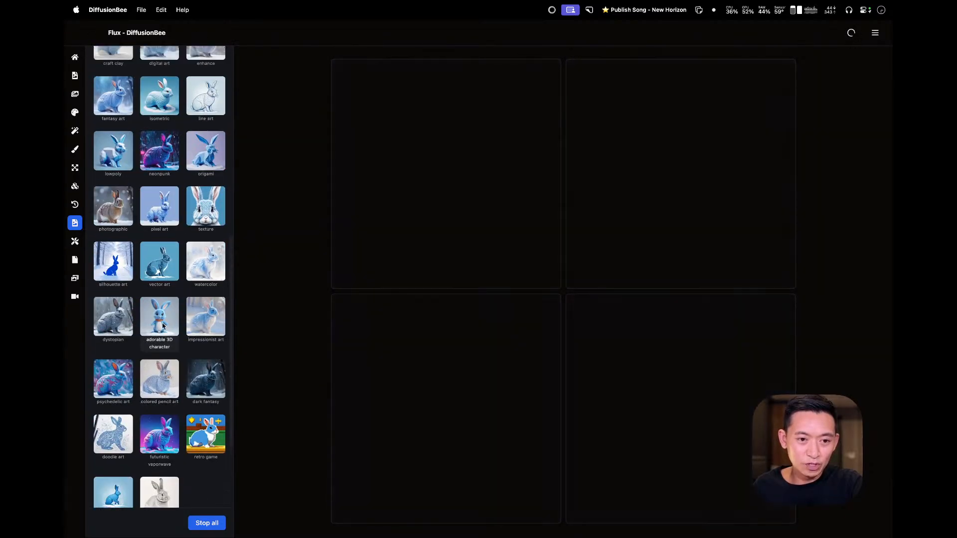
pyautogui.scroll(10, 165, 324)
pyautogui.scroll(-9, 165, 324)
pyautogui.click(203, 386)
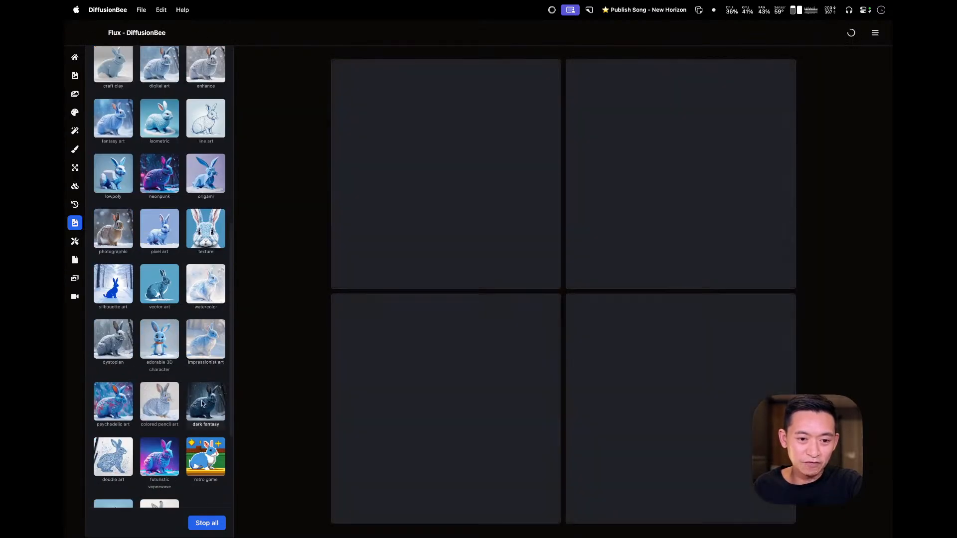
pyautogui.scroll(-6, 197, 372)
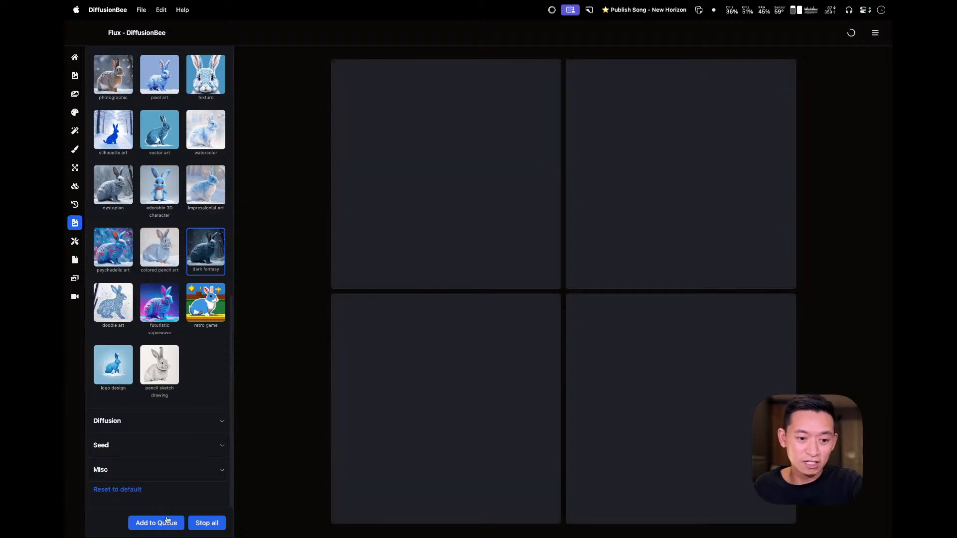
pyautogui.click(168, 524)
pyautogui.click(170, 329)
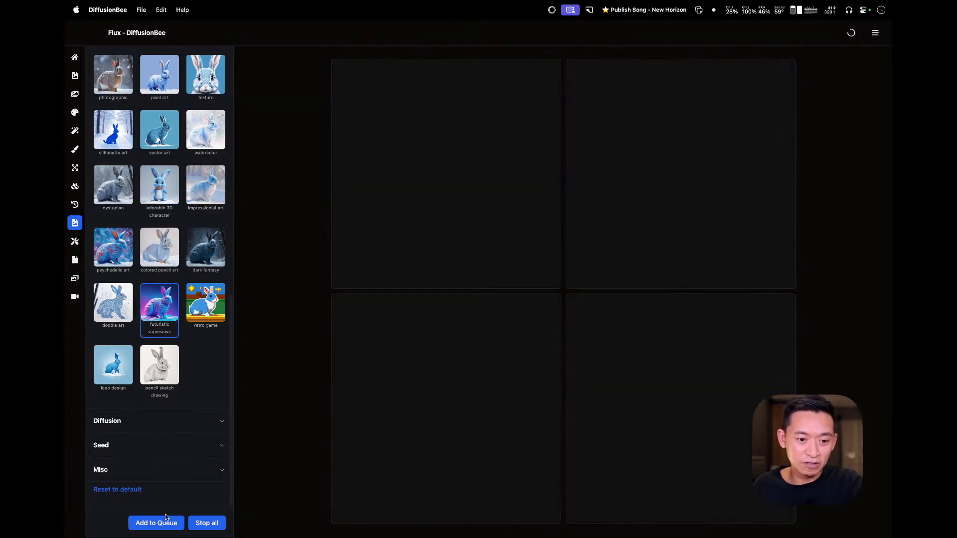
pyautogui.click(166, 523)
# - Queue blonde-prompt batches in the neonpunk, cinematic and anime styles
pyautogui.scroll(4, 173, 417)
pyautogui.click(159, 227)
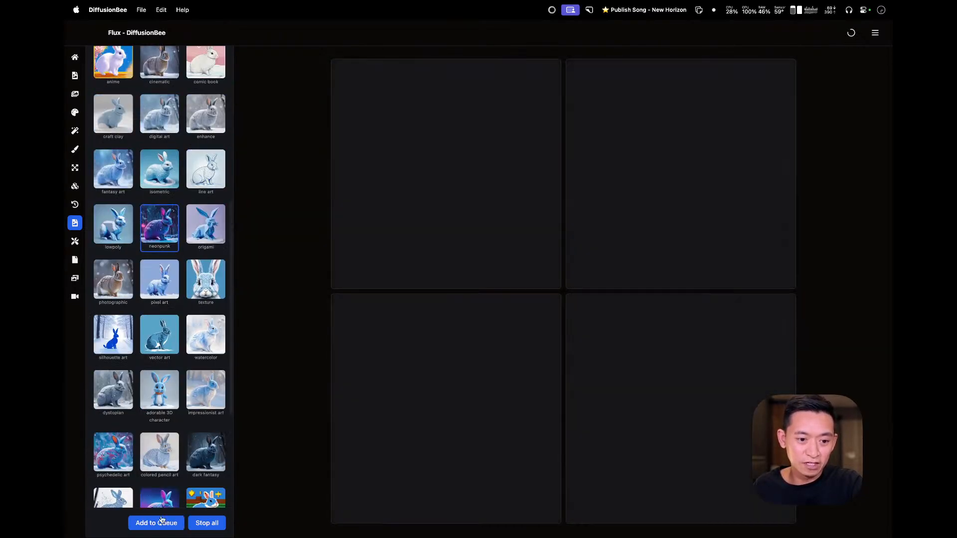
pyautogui.click(165, 524)
pyautogui.scroll(4, 186, 363)
pyautogui.click(160, 247)
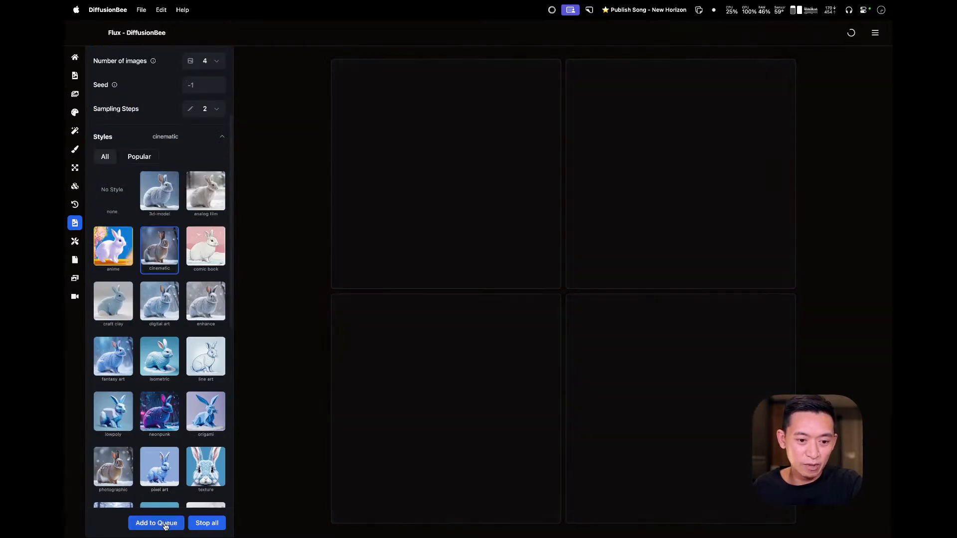
pyautogui.click(156, 523)
pyautogui.click(113, 247)
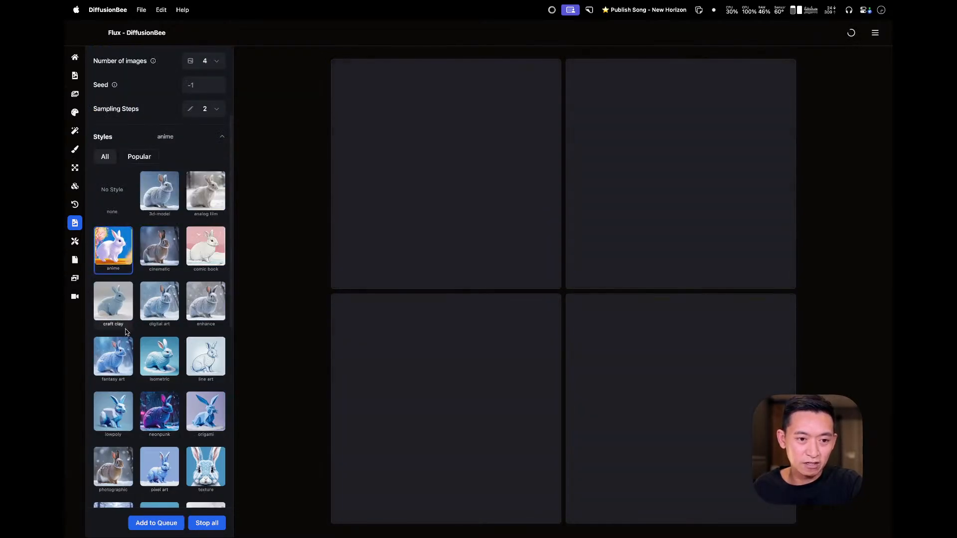
pyautogui.click(156, 522)
# - Queue blonde-prompt batches in the analog film and 3d-model styles
pyautogui.click(206, 202)
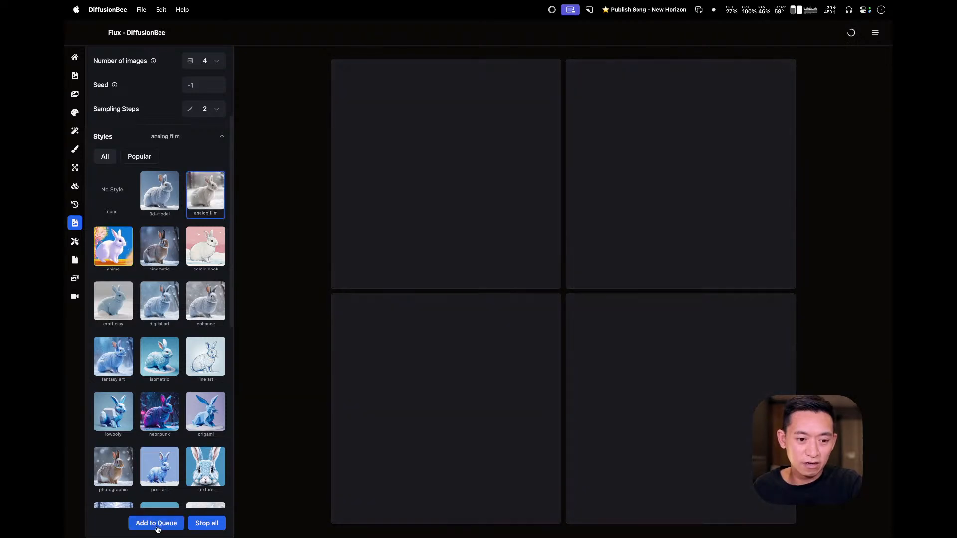
pyautogui.click(156, 523)
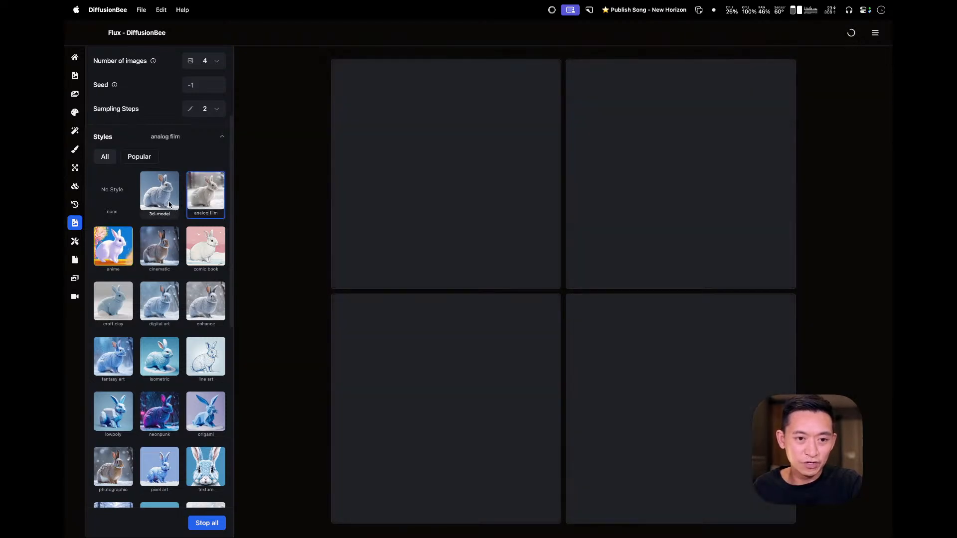
pyautogui.click(170, 206)
pyautogui.click(173, 522)
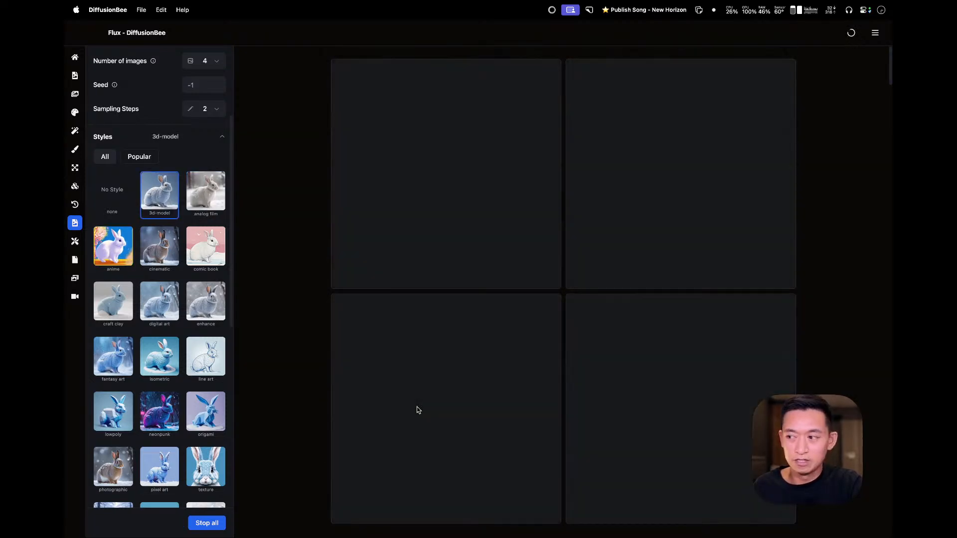
pyautogui.scroll(-1, 452, 373)
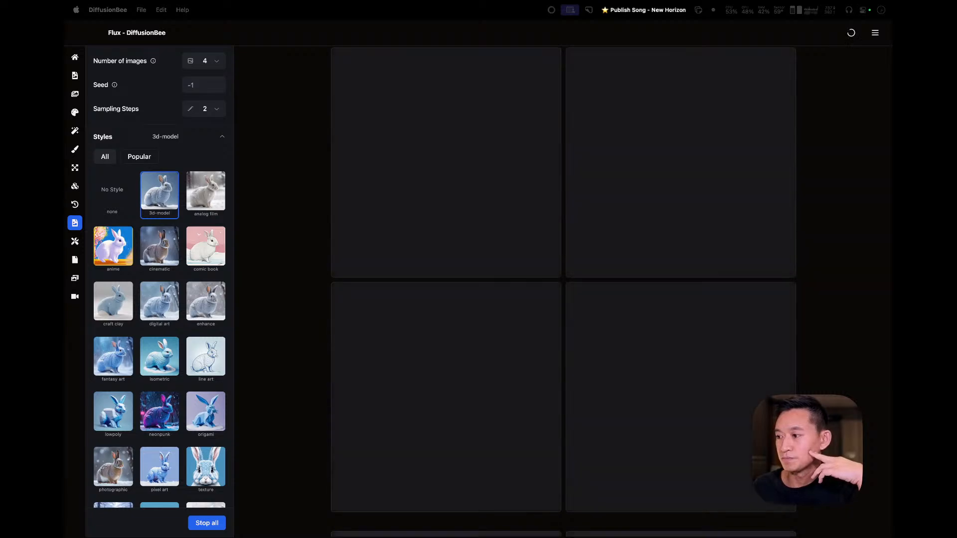
# - Check the first finished blonde cowgirl portraits in the results gallery
pyautogui.scroll(-5, 731, 271)
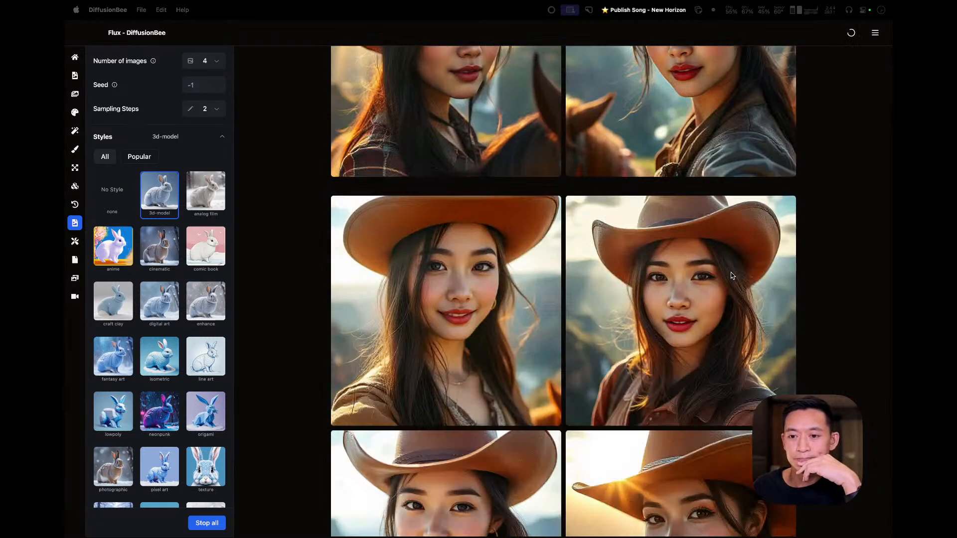
pyautogui.scroll(11, 731, 276)
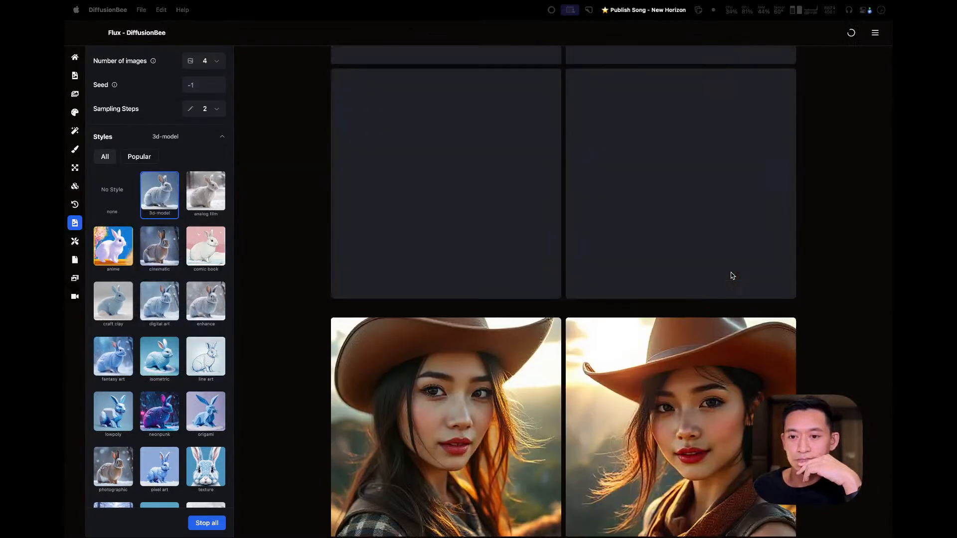
pyautogui.scroll(-8, 731, 275)
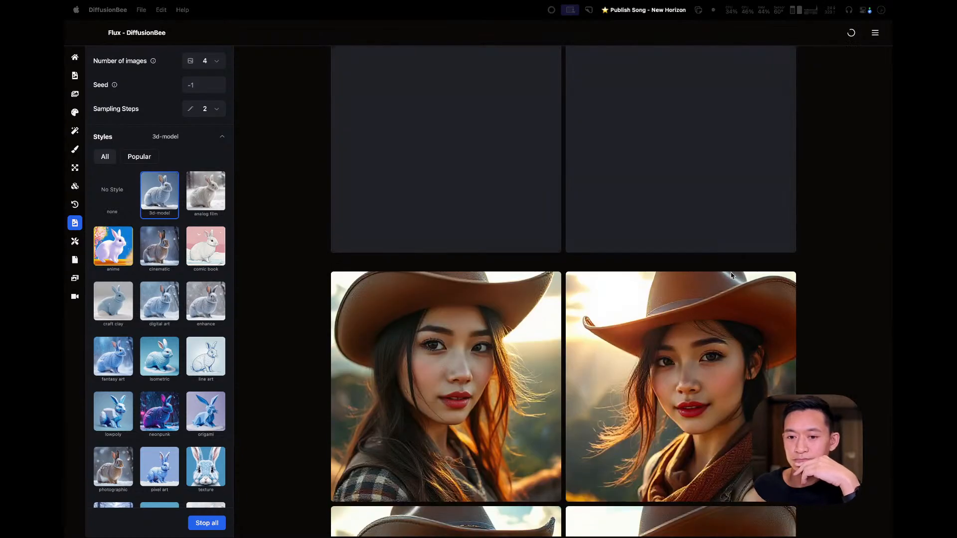
pyautogui.scroll(-1, 732, 276)
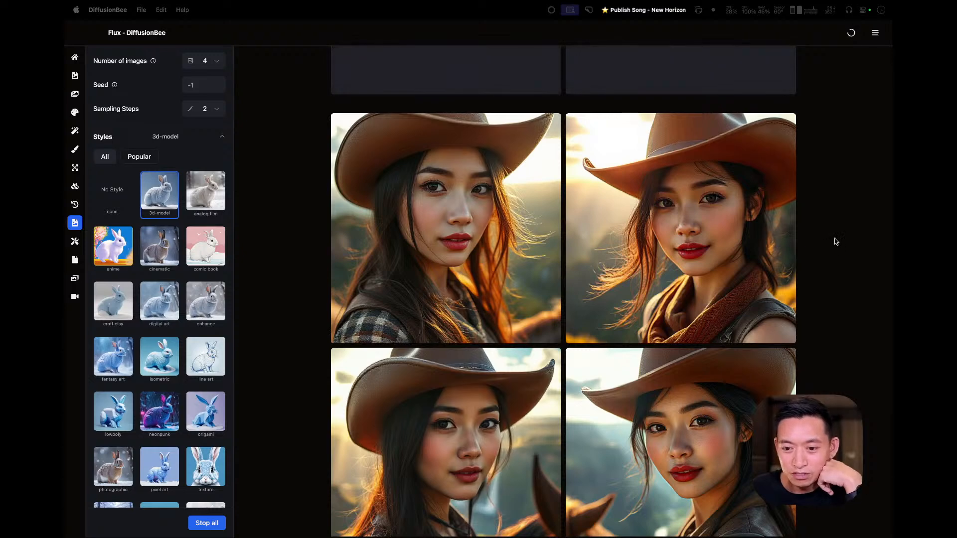
pyautogui.scroll(-3, 838, 271)
pyautogui.moveTo(724, 335)
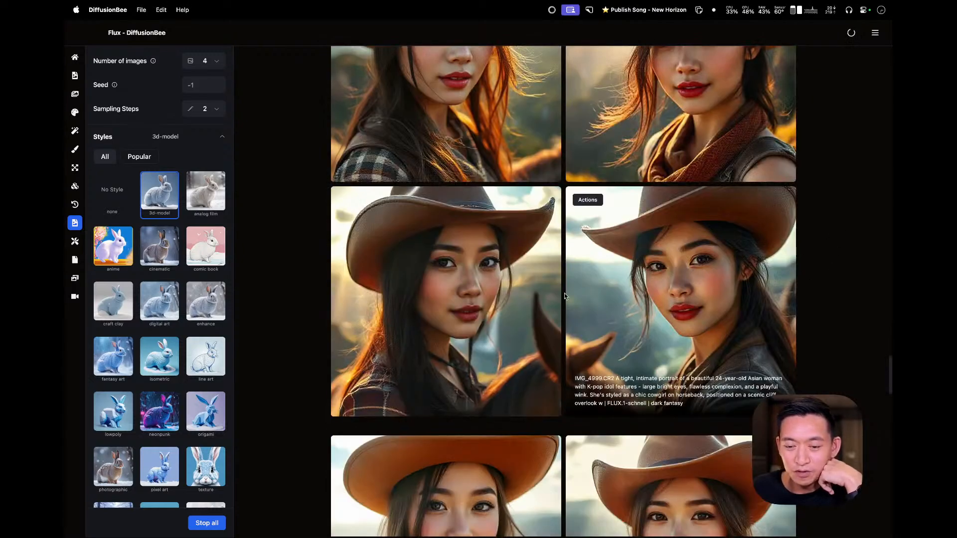
pyautogui.moveTo(506, 206)
pyautogui.moveTo(677, 330)
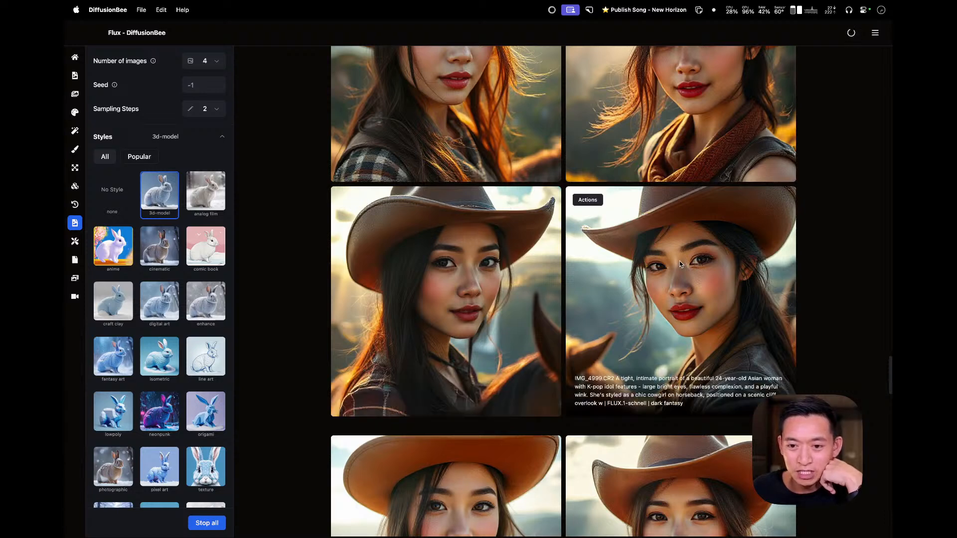
# - Scroll the settings panel back up and put the cursor in the prompt box
pyautogui.scroll(-5, 680, 261)
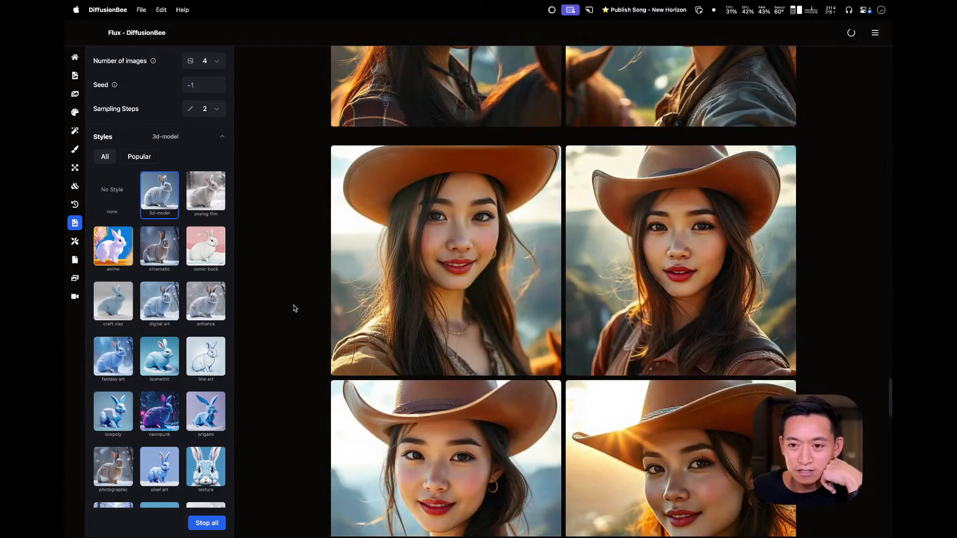
pyautogui.scroll(-5, 306, 316)
pyautogui.scroll(-5, 400, 313)
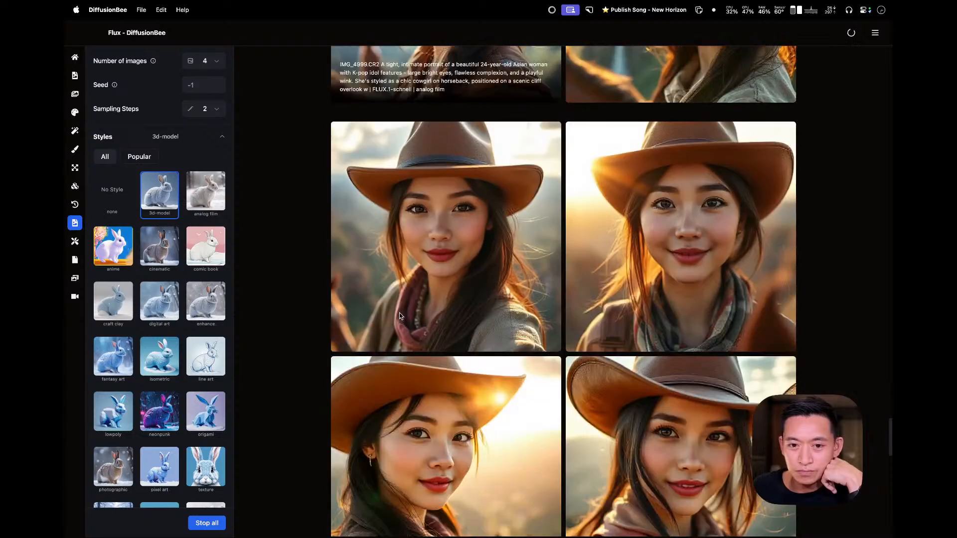
pyautogui.scroll(-5, 604, 351)
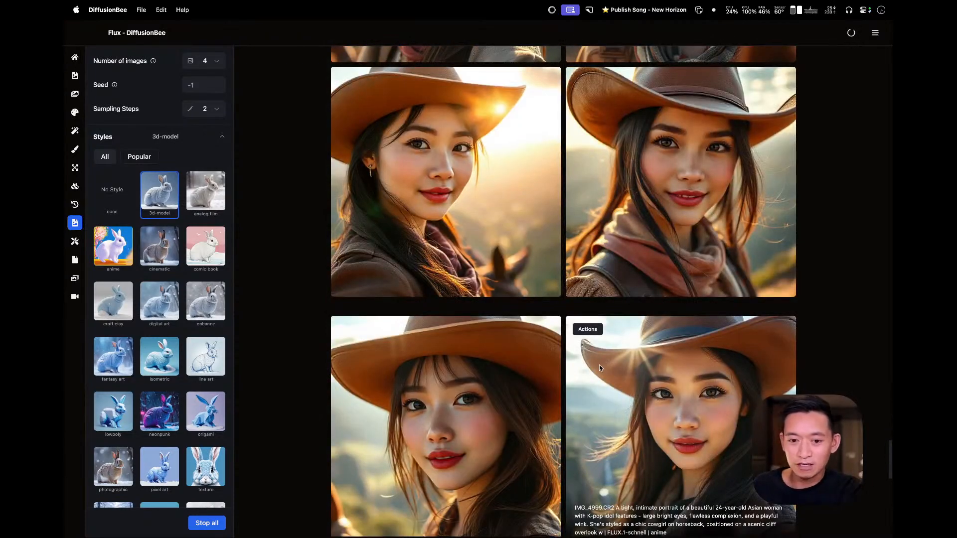
pyautogui.scroll(-10, 600, 368)
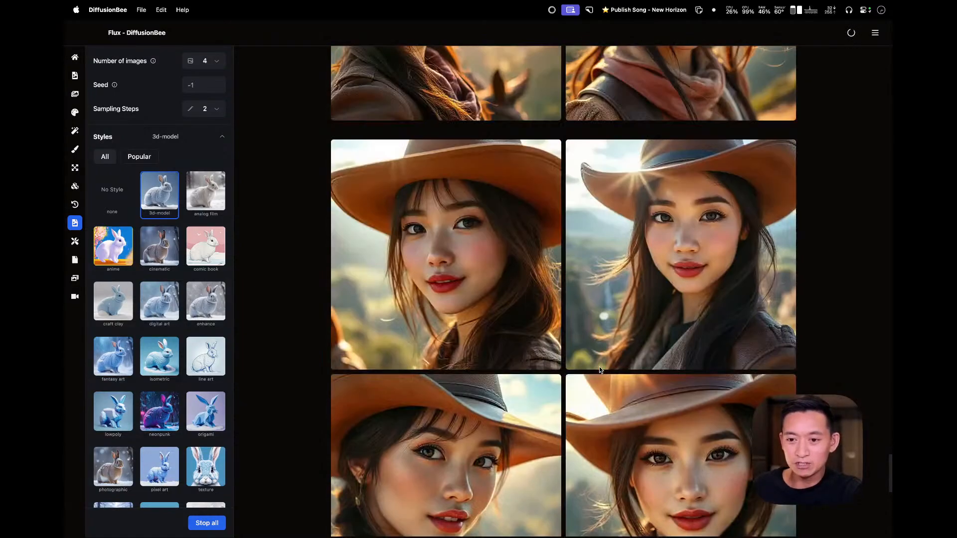
pyautogui.scroll(10, 600, 370)
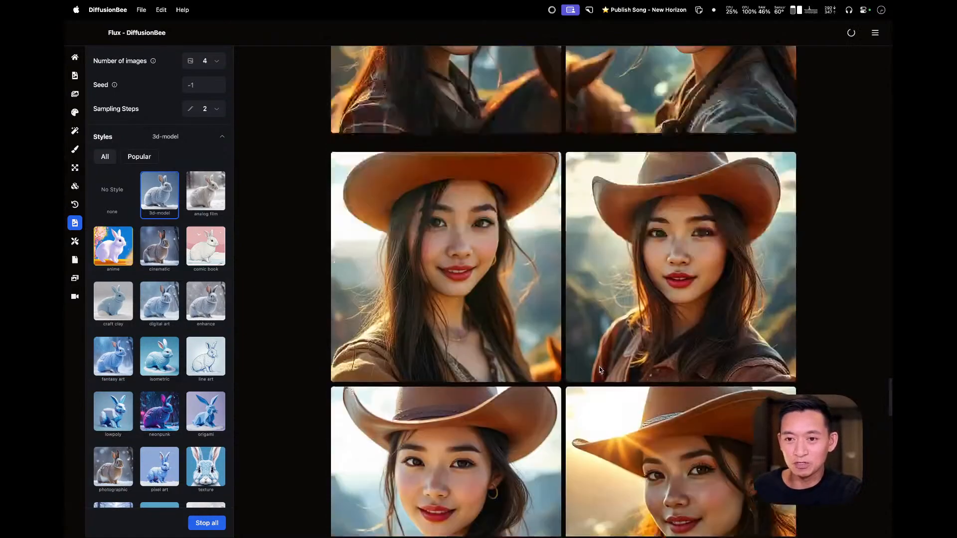
pyautogui.scroll(10, 601, 370)
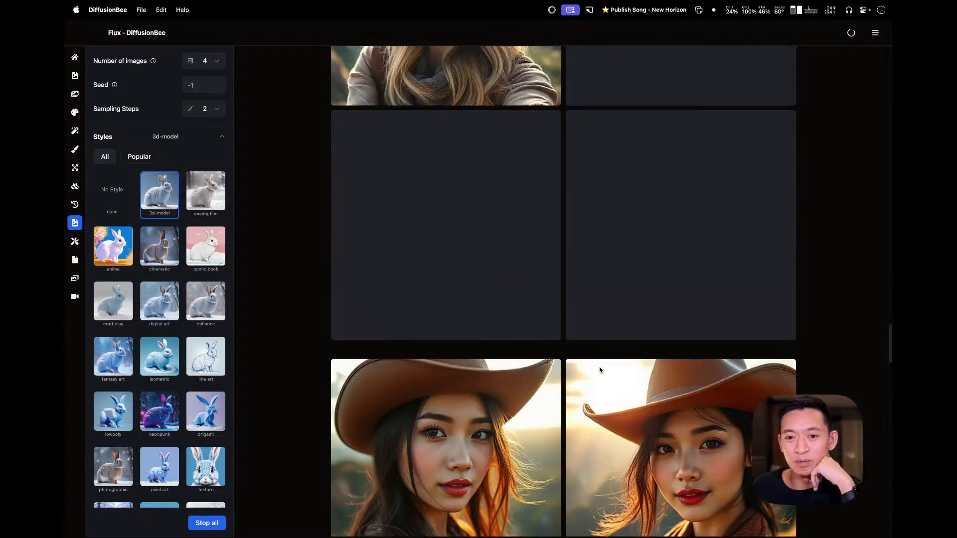
pyautogui.scroll(3, 600, 370)
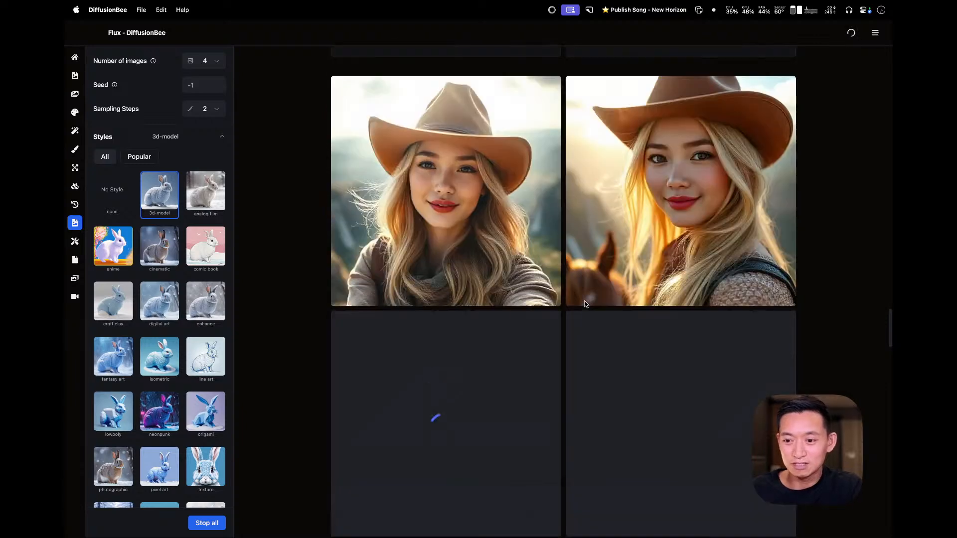
pyautogui.scroll(-1, 585, 303)
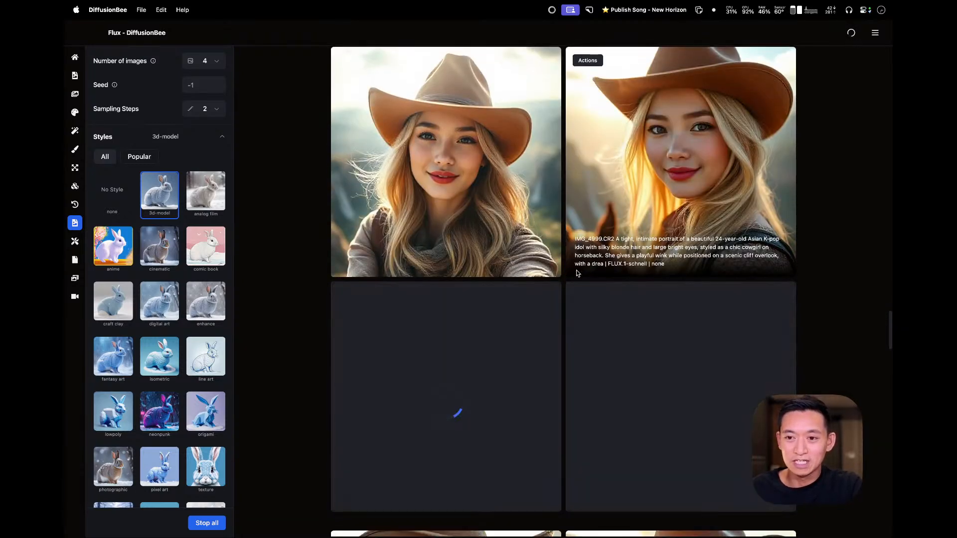
pyautogui.scroll(5, 172, 85)
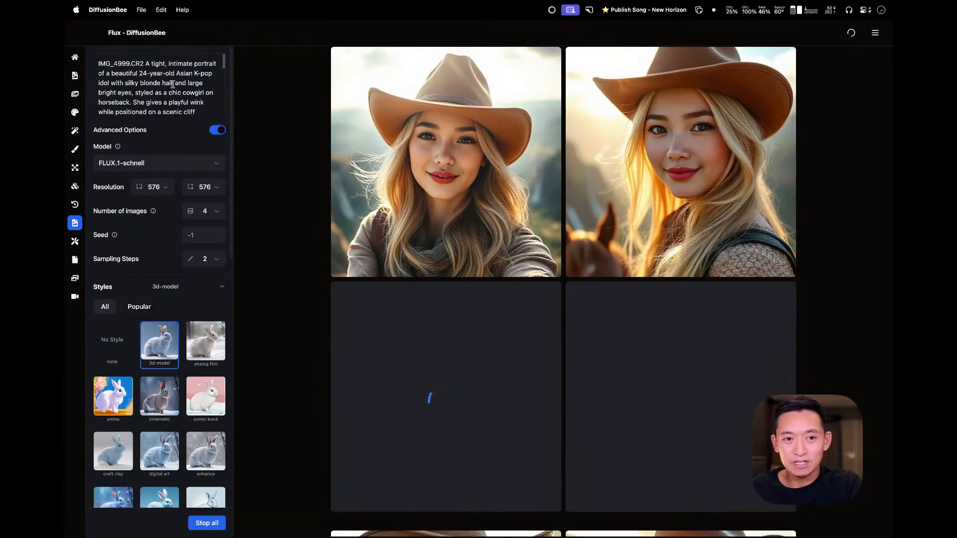
pyautogui.click(172, 84)
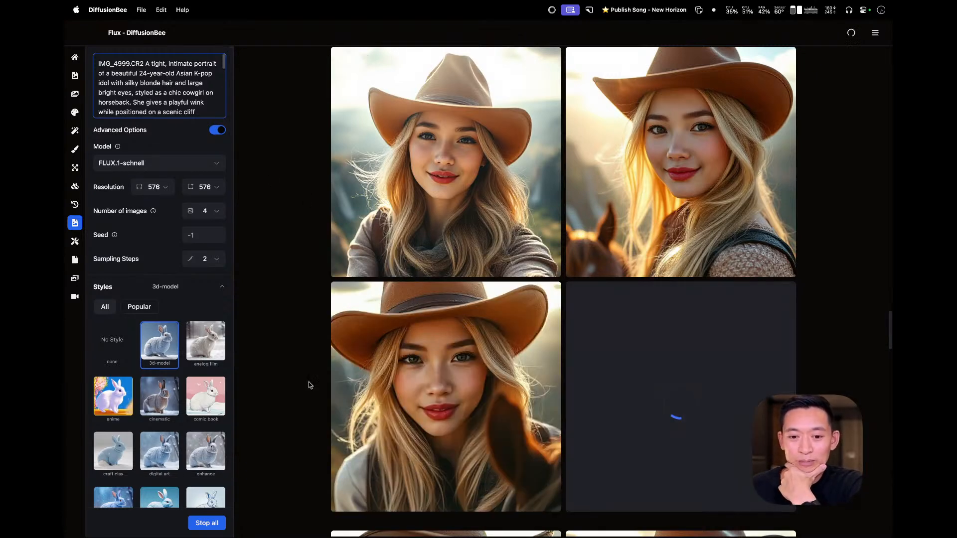
# - Replace the word 'blonde' with 'red' in the prompt, giving silky red hair
pyautogui.scroll(-1, 301, 367)
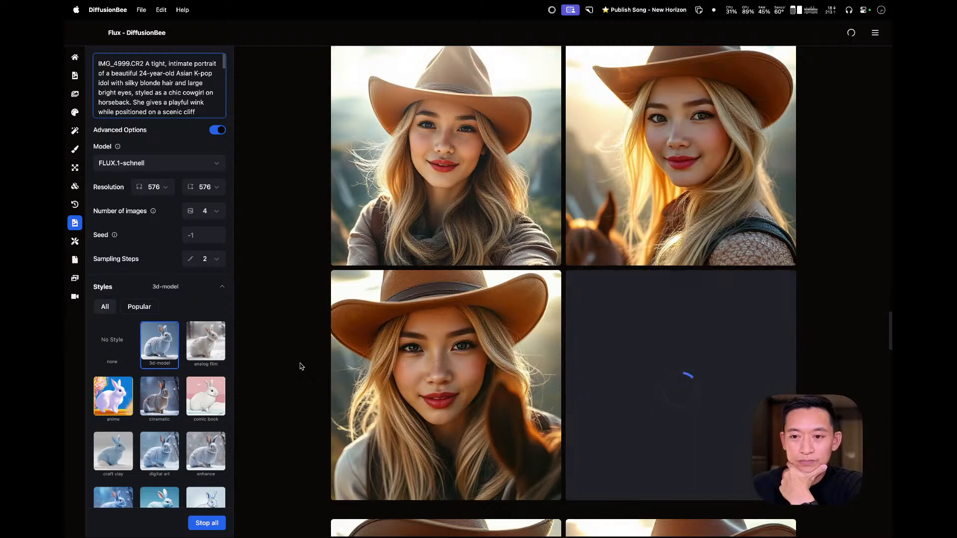
pyautogui.scroll(-5, 301, 367)
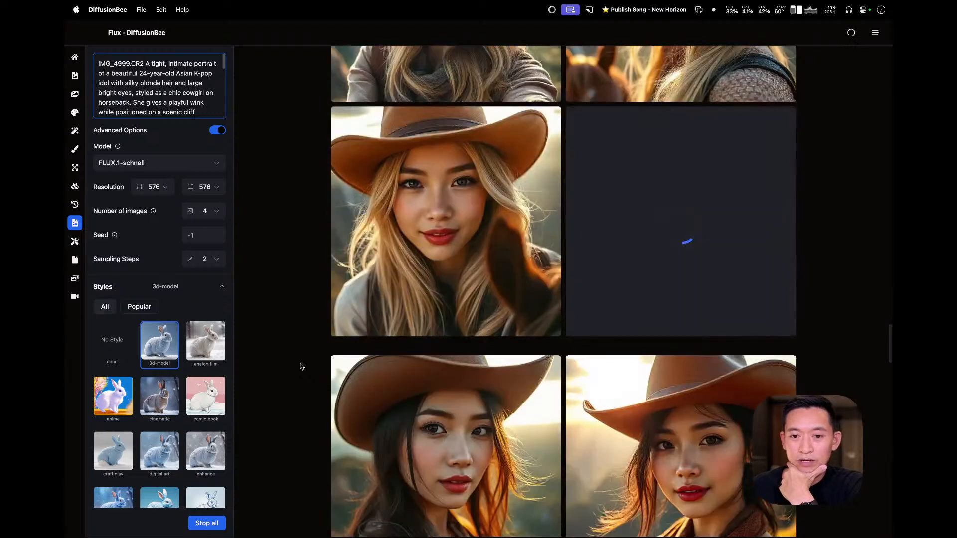
pyautogui.scroll(5, 301, 367)
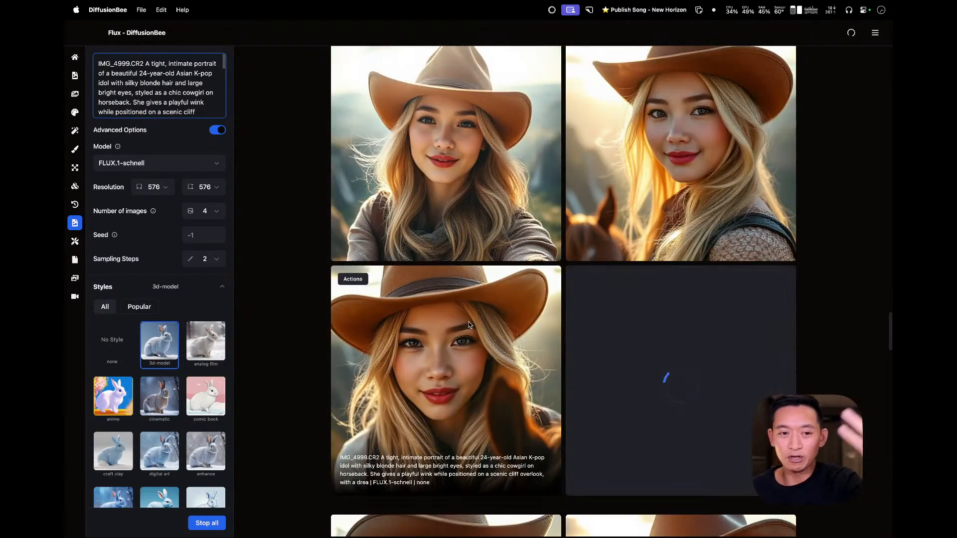
pyautogui.doubleClick(144, 84)
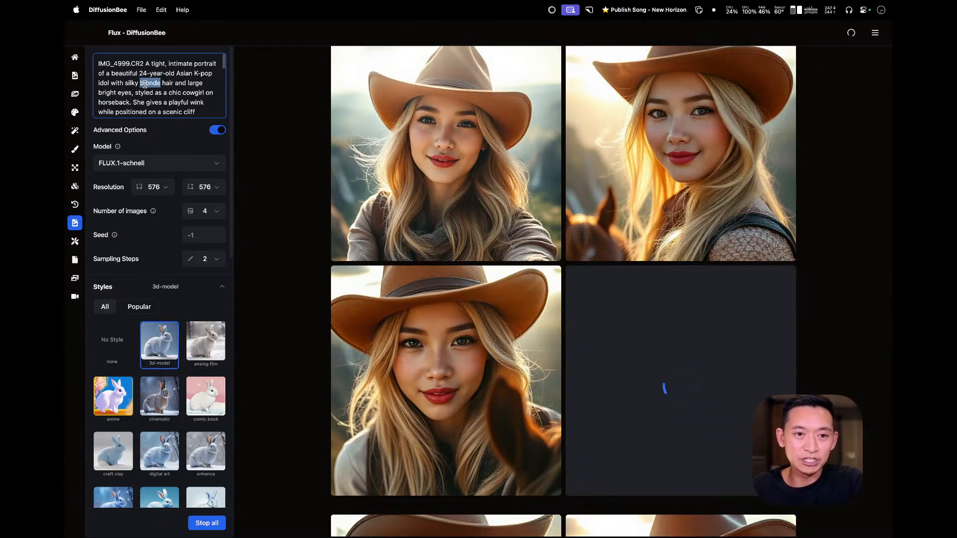
pyautogui.write('red')
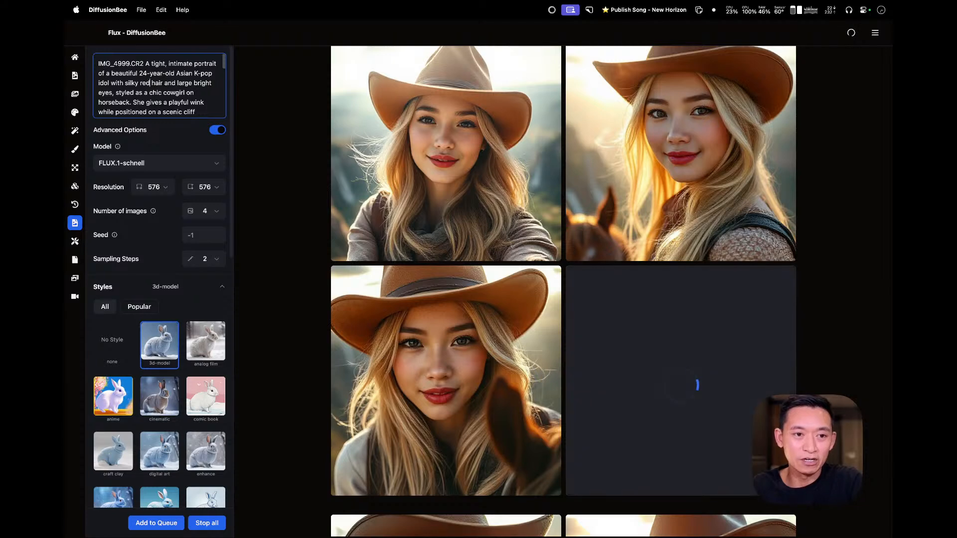
pyautogui.scroll(9, 377, 294)
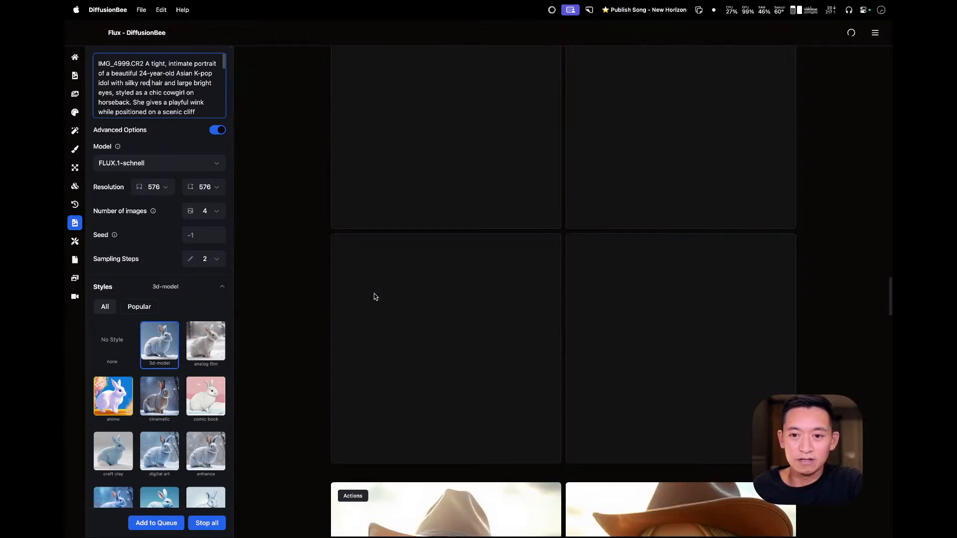
pyautogui.scroll(10, 375, 296)
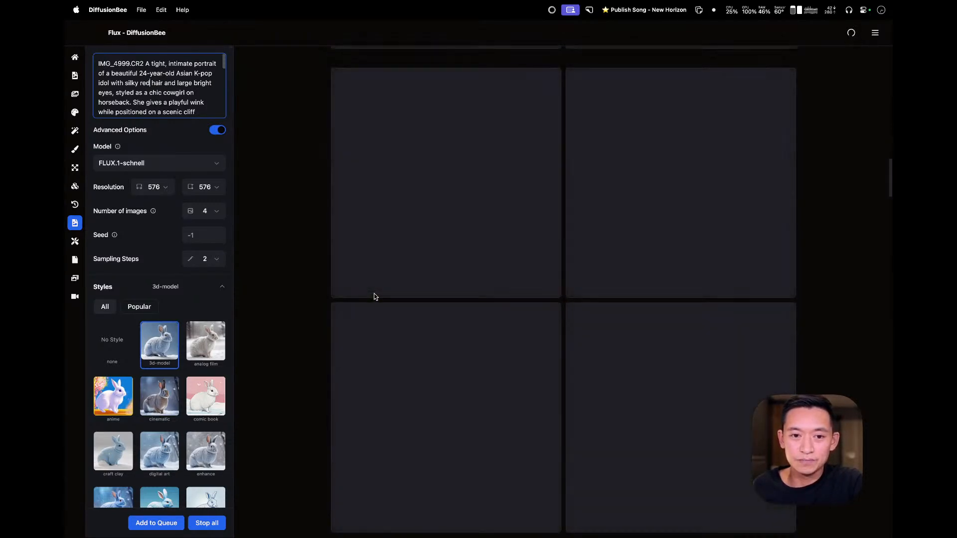
pyautogui.scroll(-10, 376, 296)
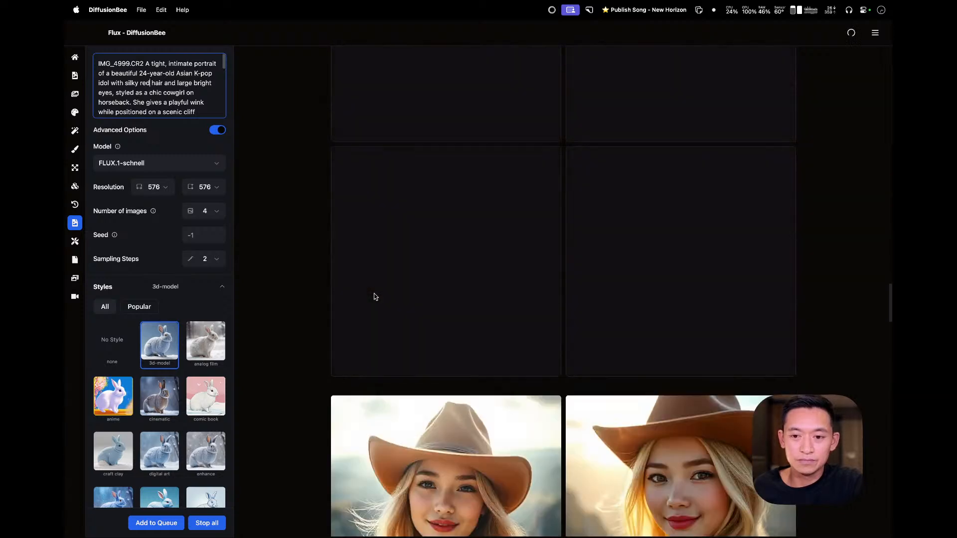
pyautogui.scroll(-6, 375, 296)
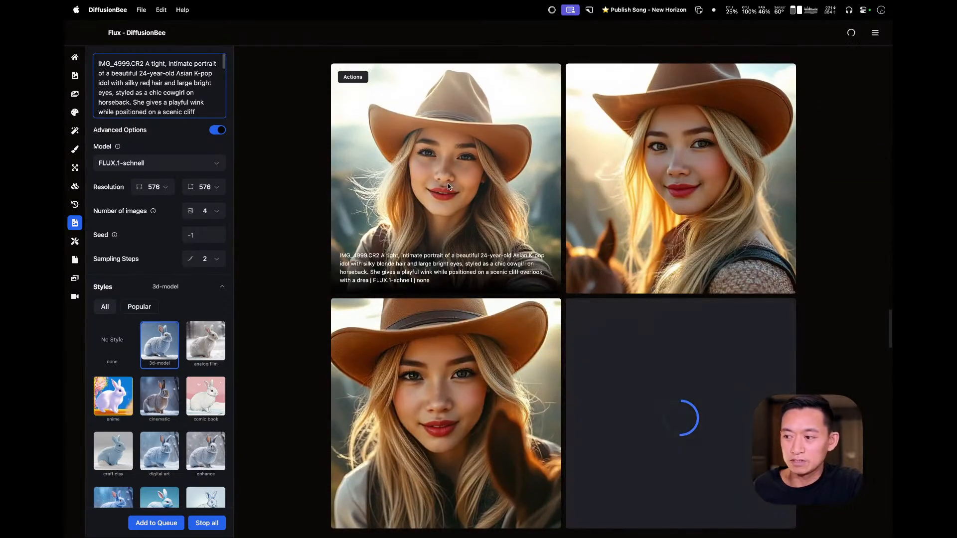
pyautogui.click(295, 219)
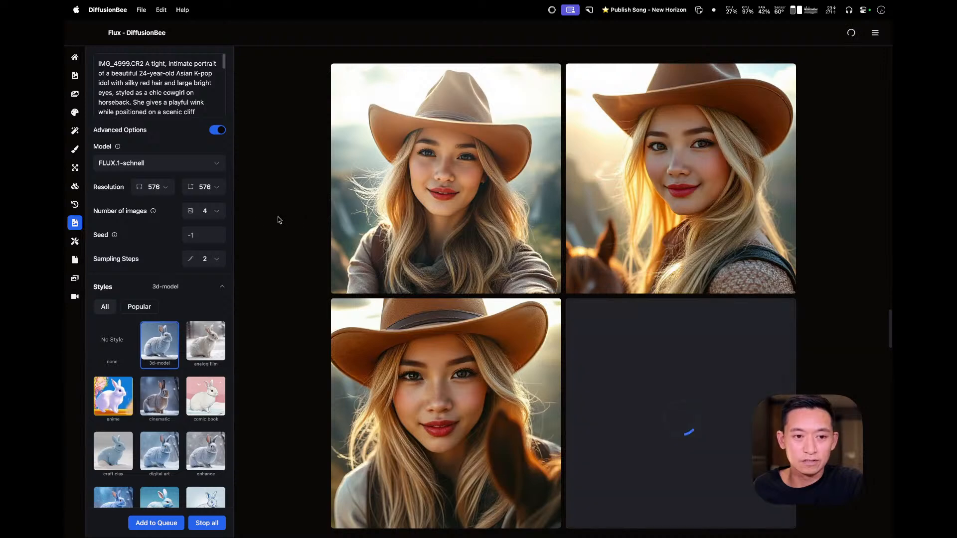
# - Queue the red-haired cowgirl prompt, switching its style from 3d-model to anime
pyautogui.scroll(-5, 190, 149)
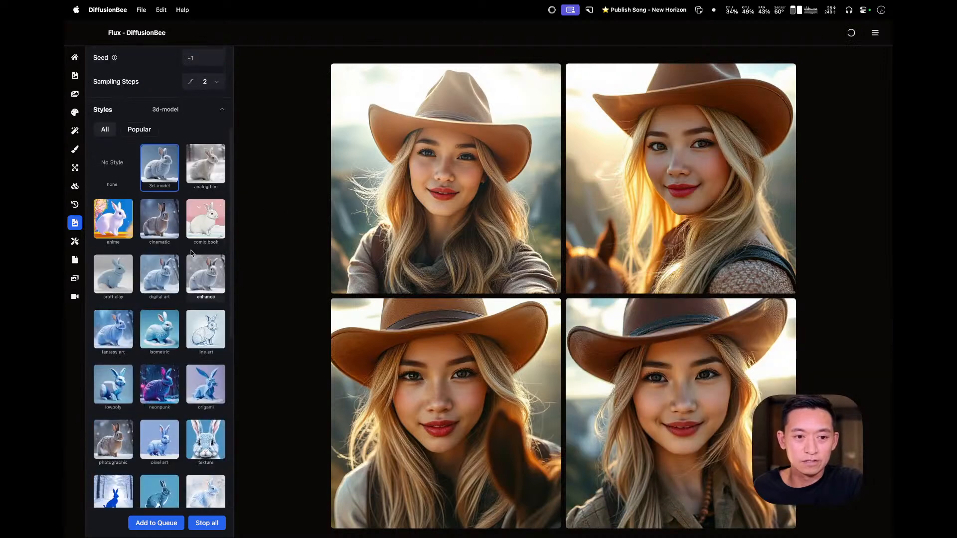
pyautogui.click(143, 523)
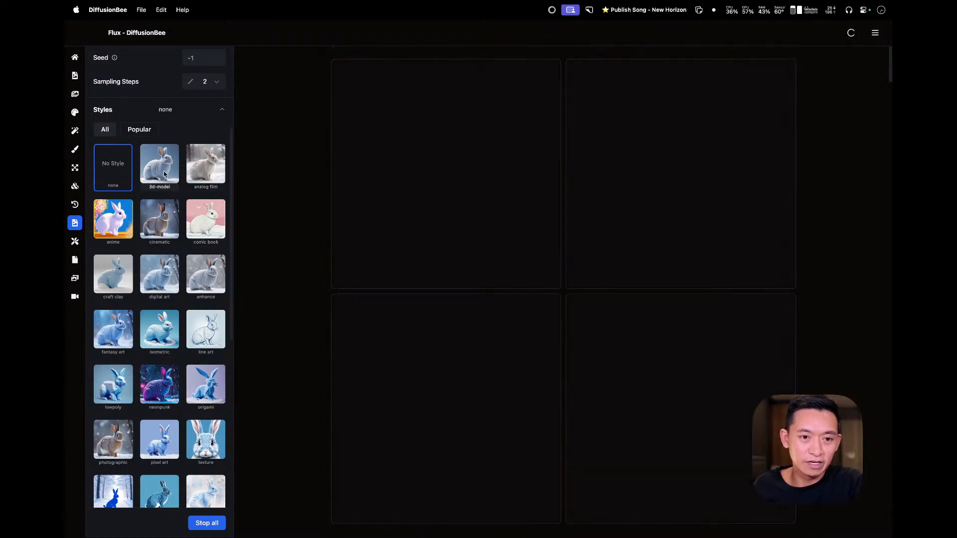
pyautogui.click(164, 174)
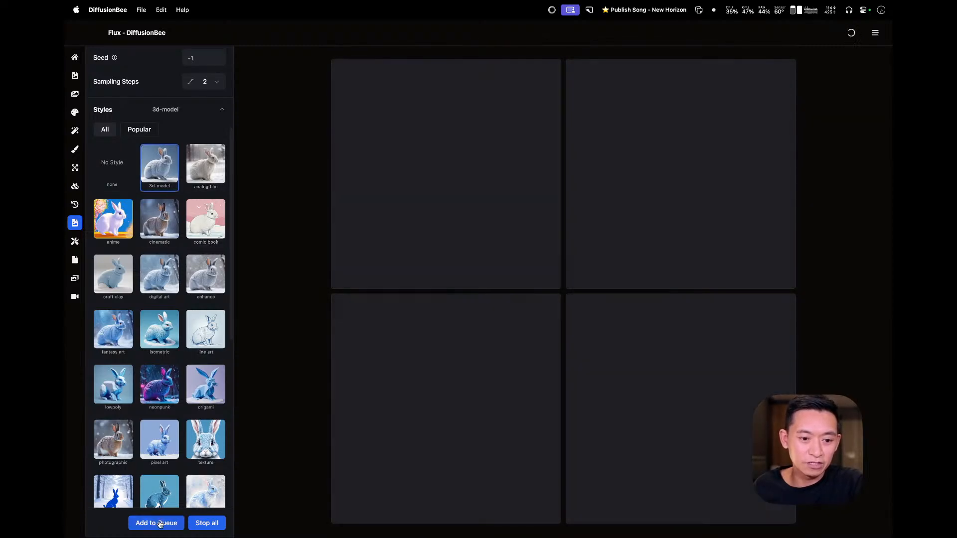
pyautogui.click(150, 522)
pyautogui.click(113, 220)
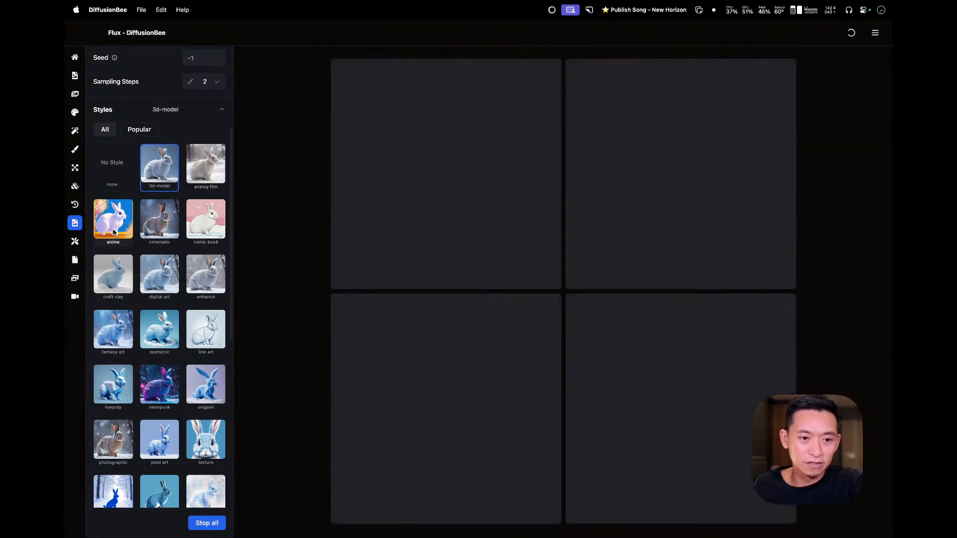
# - Scroll the results grid to watch the red-hair images generate above the blonde batch
pyautogui.scroll(-10, 177, 449)
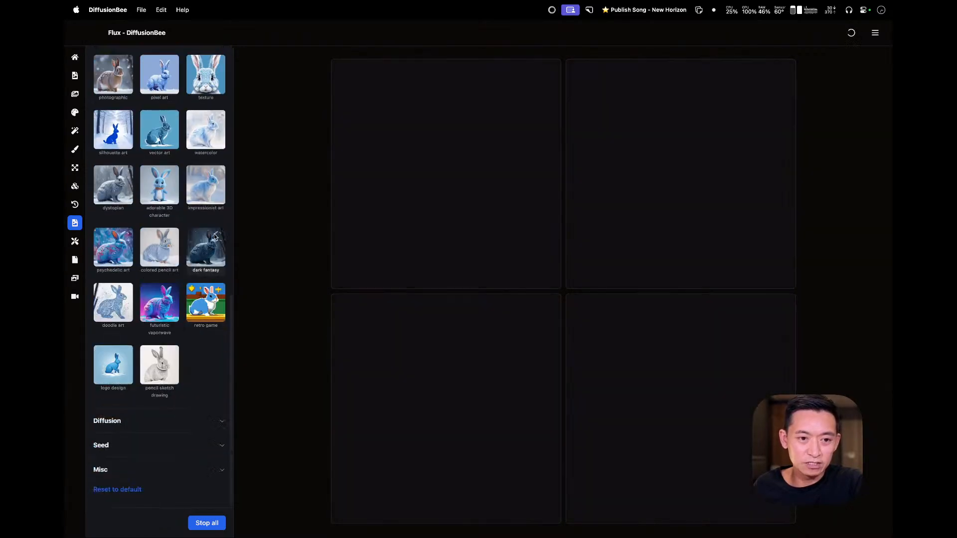
pyautogui.scroll(-20, 366, 302)
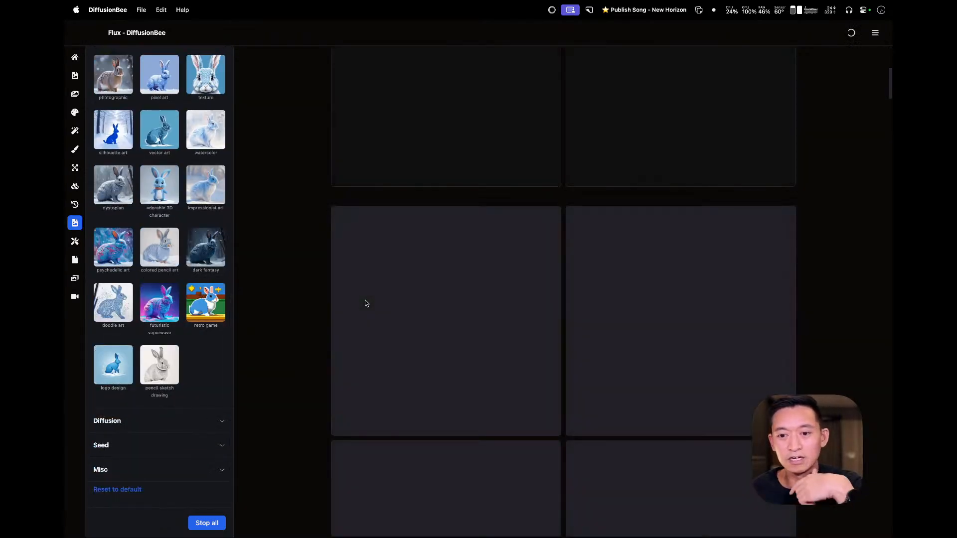
pyautogui.scroll(-20, 366, 316)
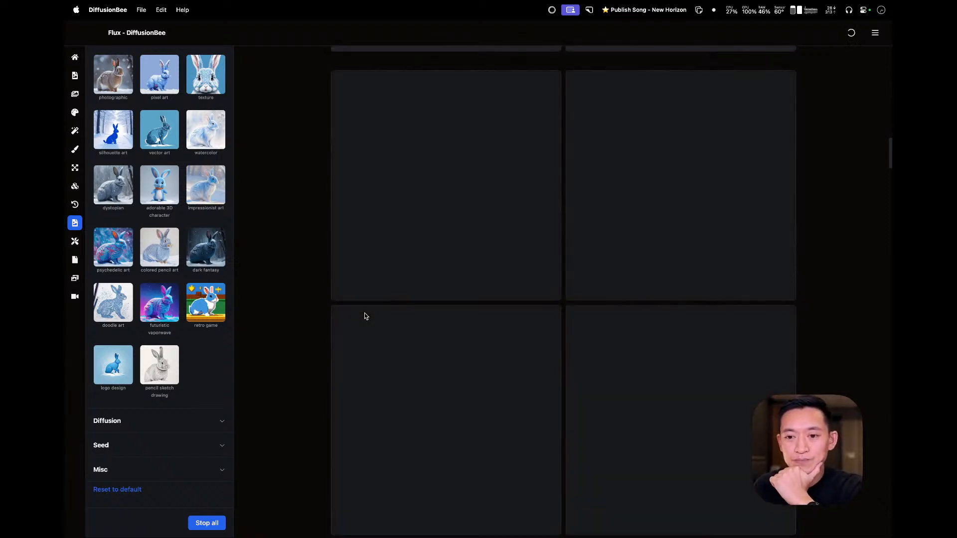
pyautogui.scroll(-17, 369, 329)
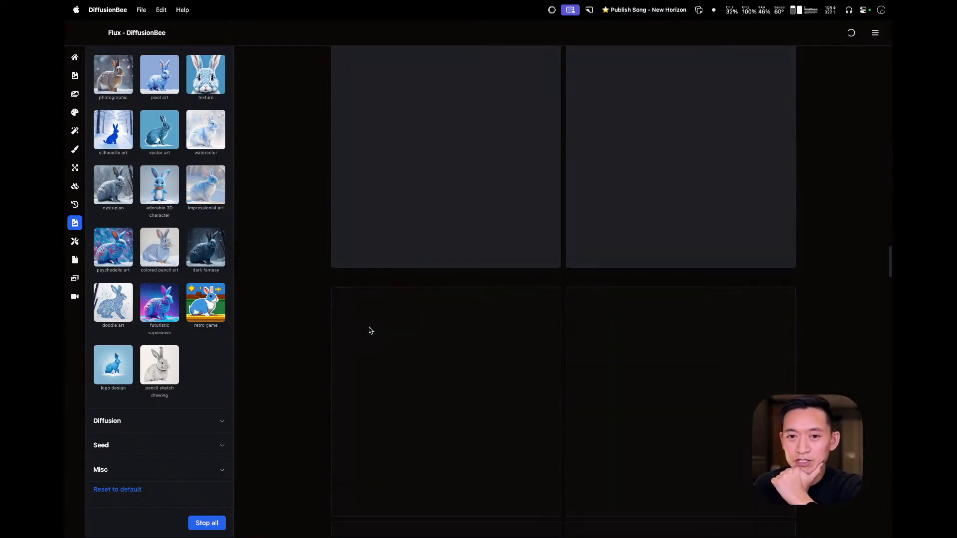
pyautogui.scroll(-15, 369, 328)
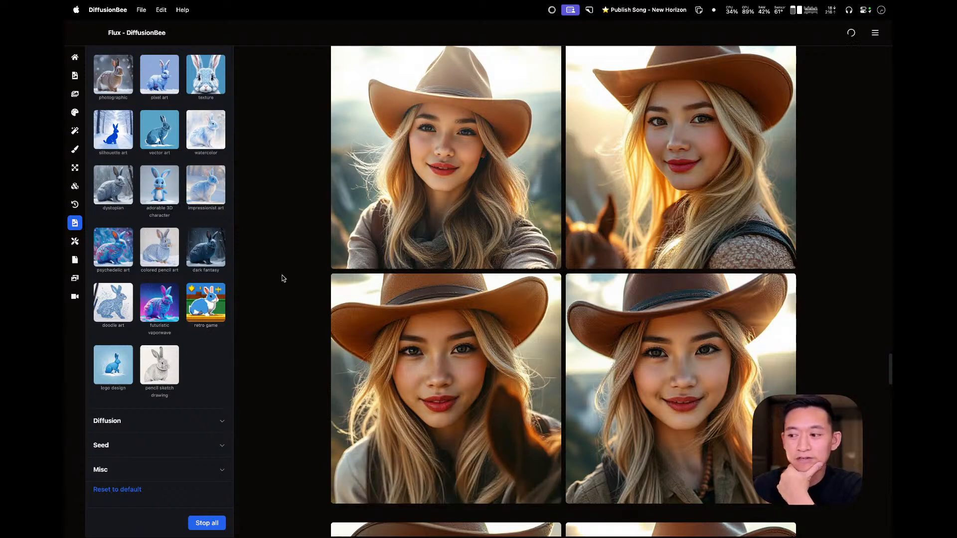
pyautogui.scroll(5, 283, 278)
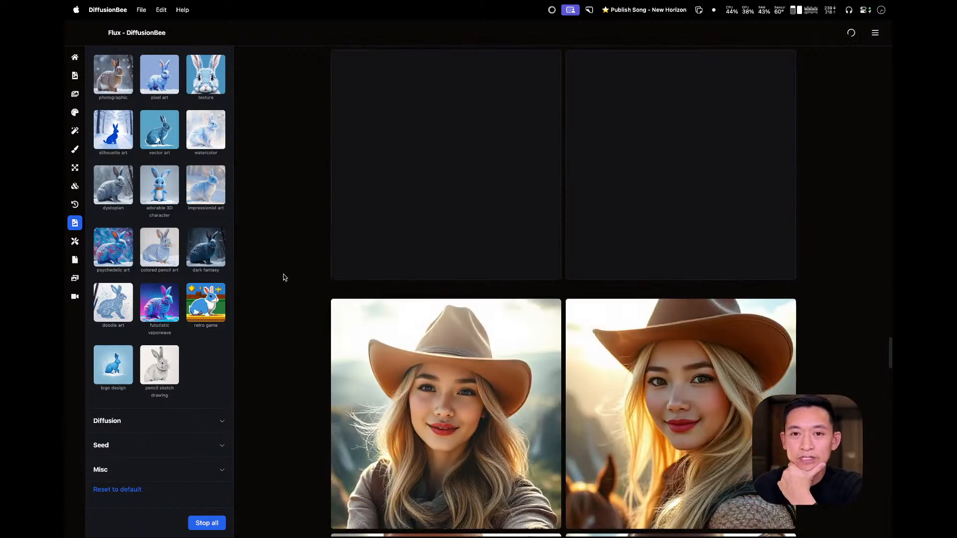
pyautogui.scroll(-4, 283, 279)
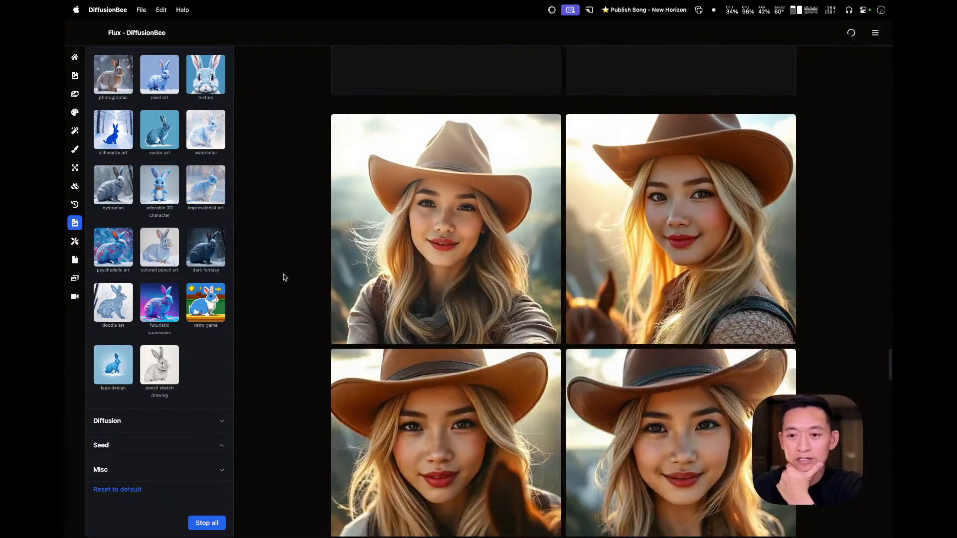
pyautogui.scroll(-1, 284, 278)
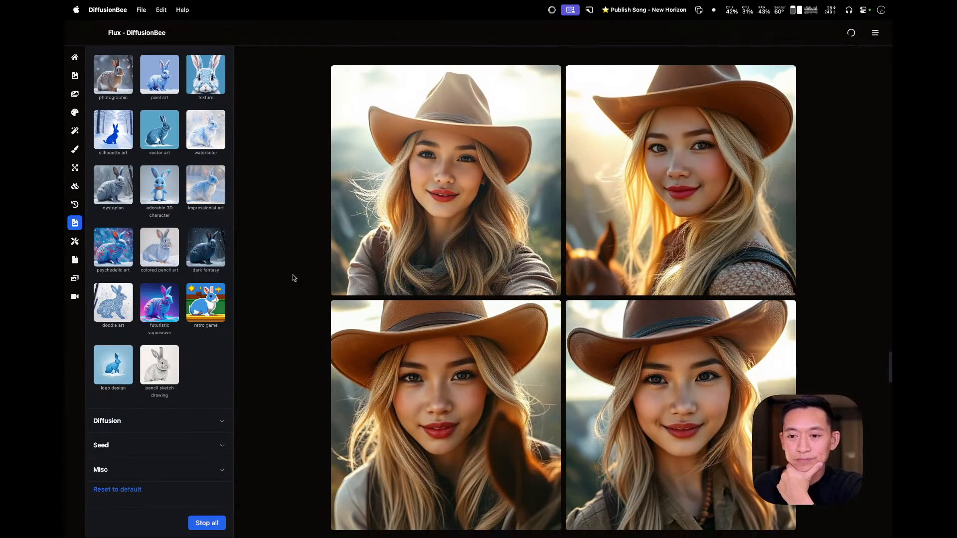
pyautogui.moveTo(364, 279)
pyautogui.scroll(4, 486, 275)
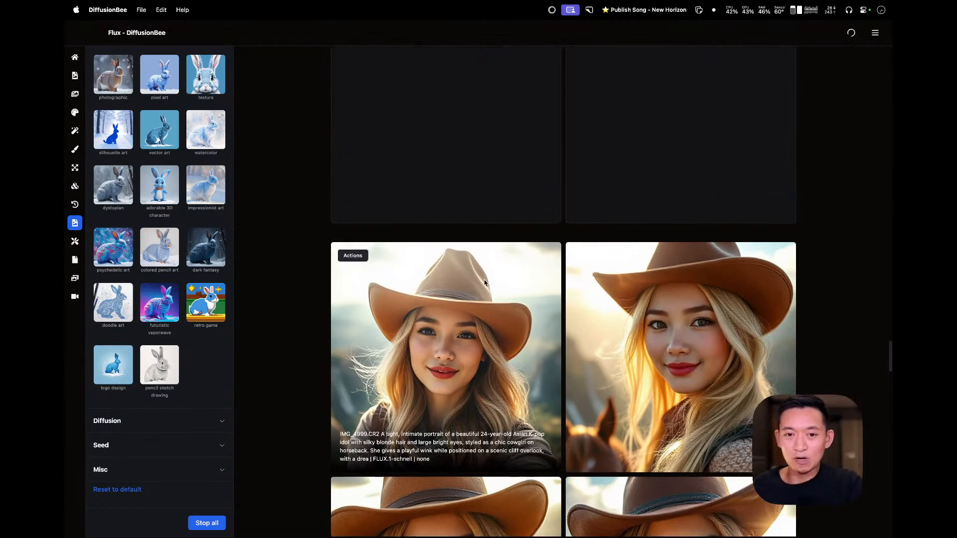
pyautogui.scroll(-6, 483, 280)
pyautogui.scroll(3, 483, 283)
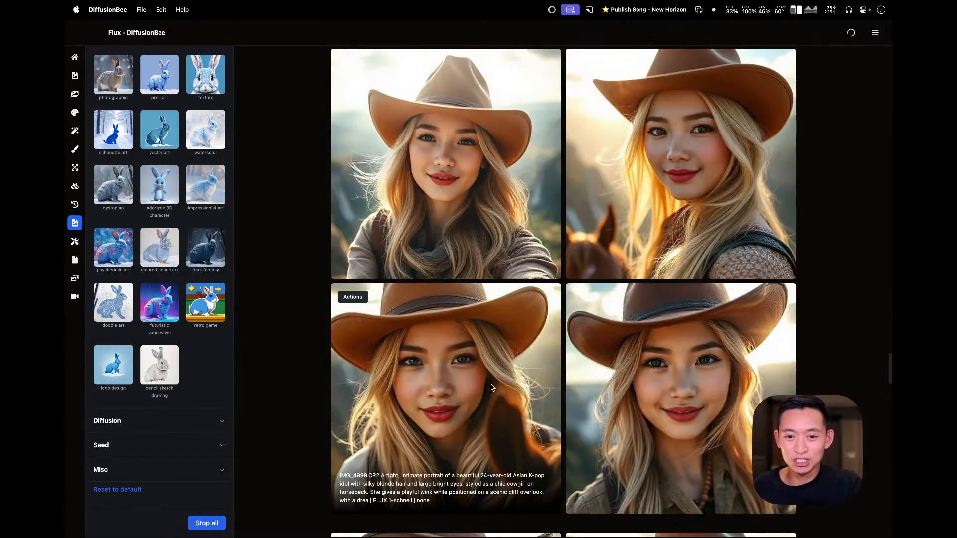
# - Leave full-screen Pinokio through Finder and move to the plain desktop Space
pyautogui.hotkey('ctrl', 'Left')
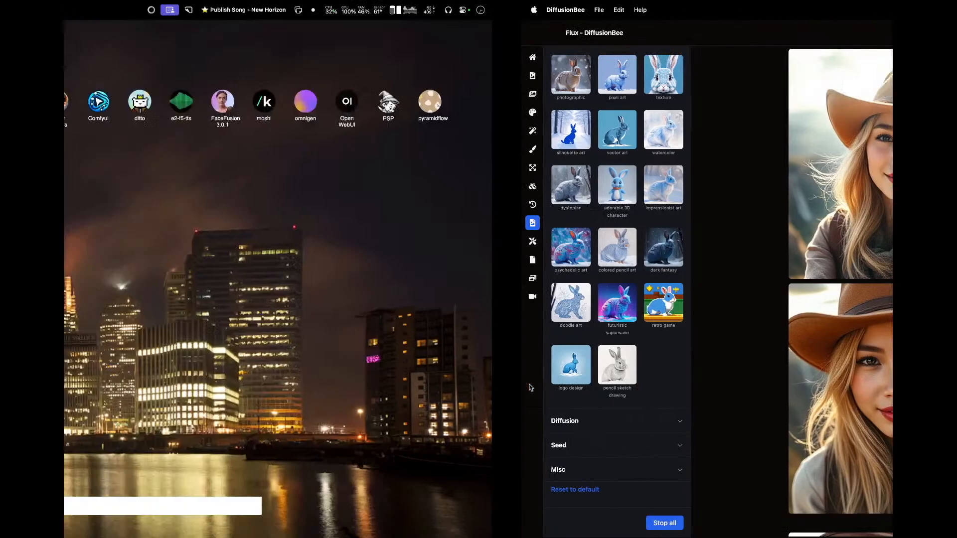
pyautogui.press('super+Tab')
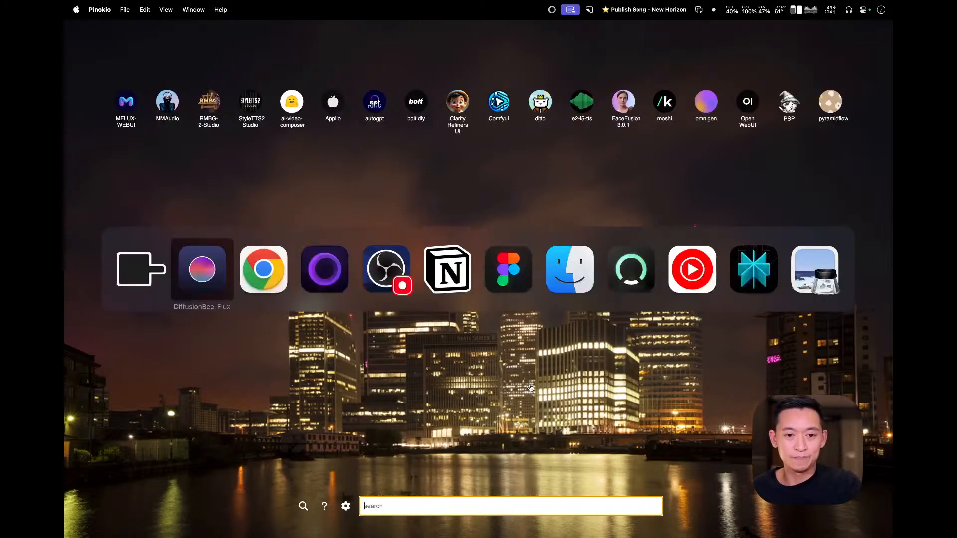
pyautogui.click(552, 282)
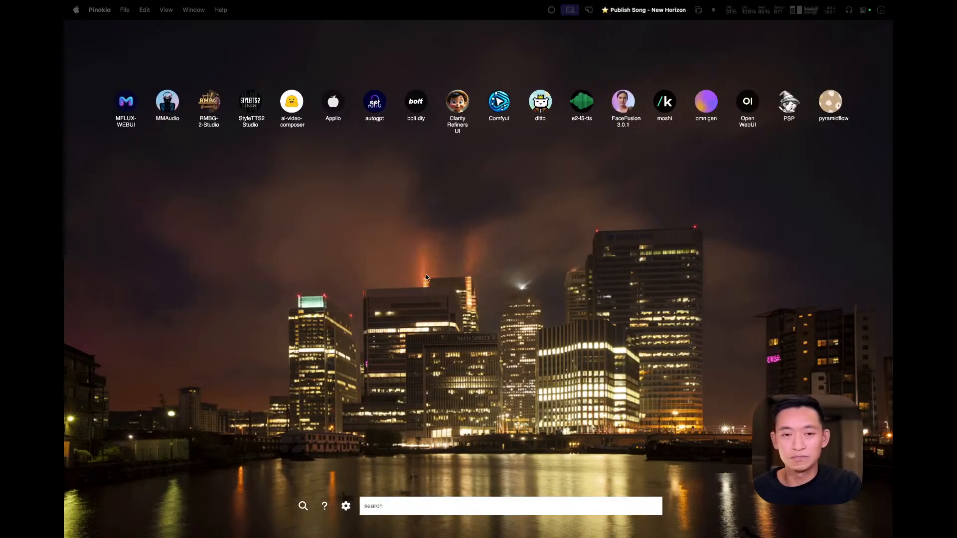
pyautogui.hotkey('ctrl', 'Left')
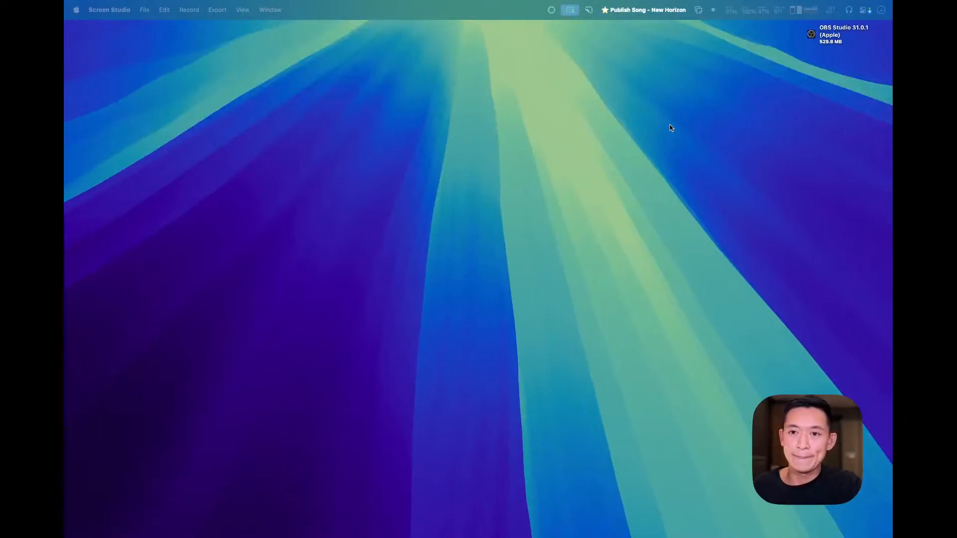
# - Dismiss a Spotlight search for 'find' and return to the full-screen Pinokio Space
pyautogui.press('super+space')
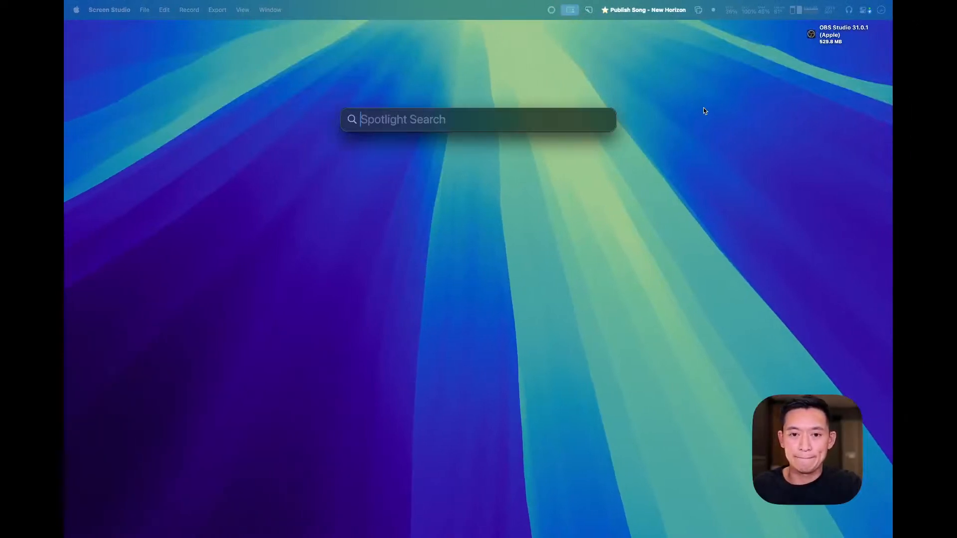
pyautogui.write('finder')
pyautogui.press('Return')
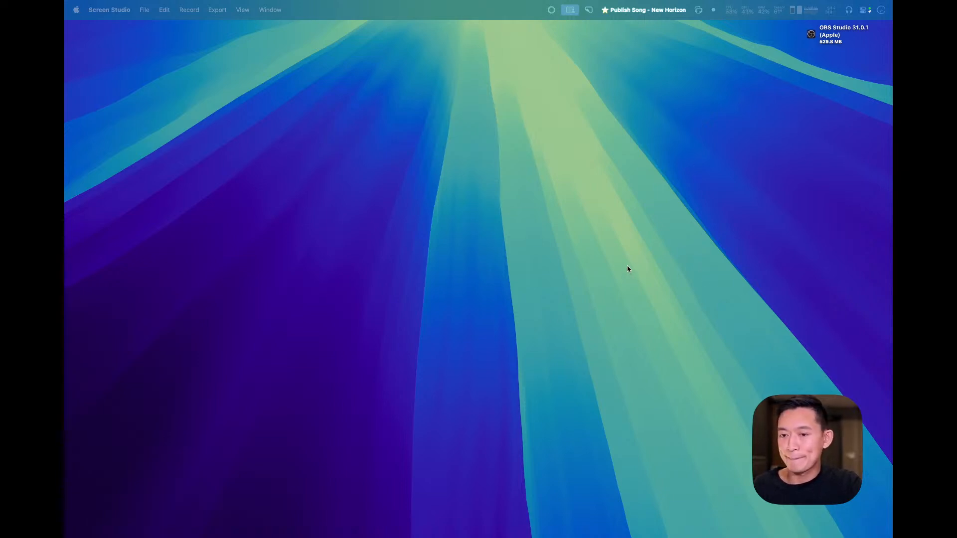
pyautogui.hotkey('ctrl', 'Right')
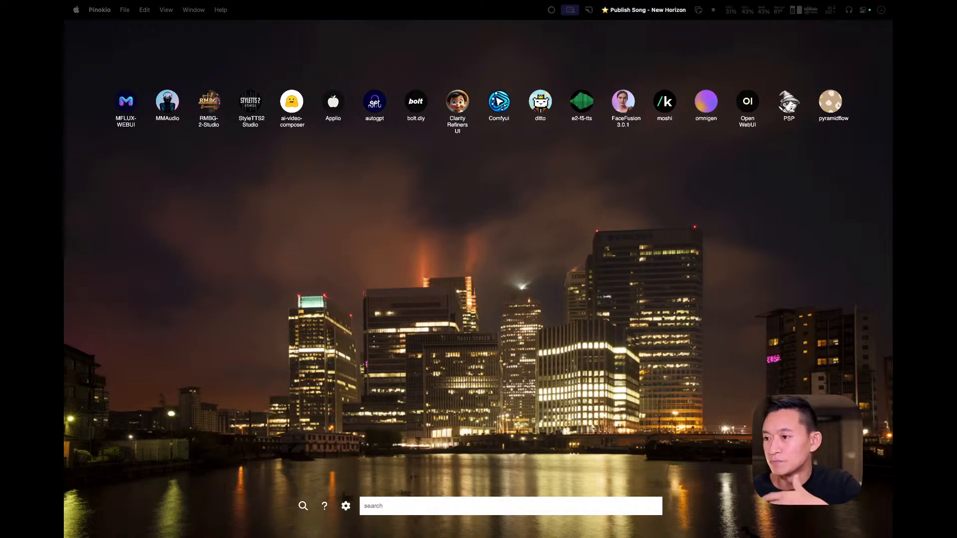
# - Glance at DiffusionBee's generating grid, then pass Pinokio to the desktop showing Nomaditsu Records
pyautogui.hotkey('ctrl', 'Right')
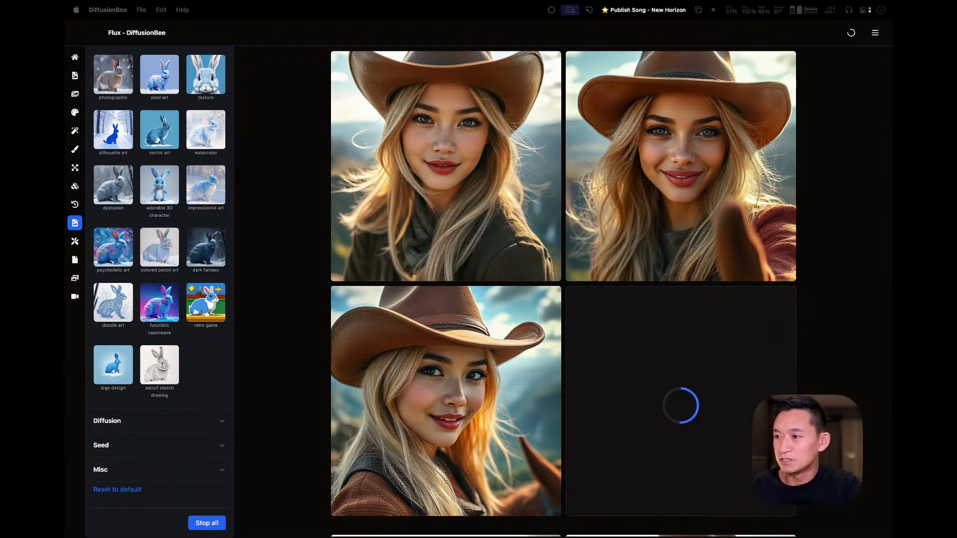
pyautogui.hotkey('ctrl', 'Left')
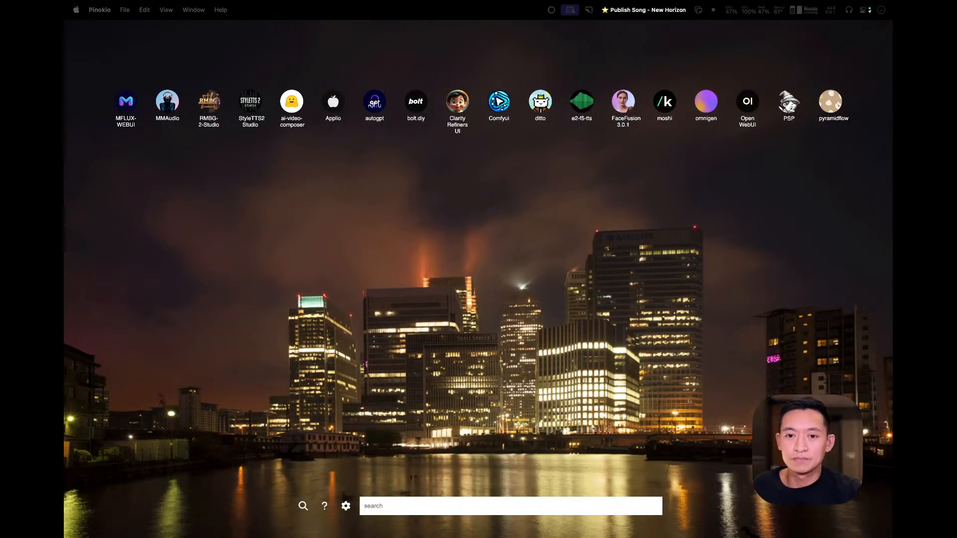
pyautogui.hotkey('ctrl', 'Left')
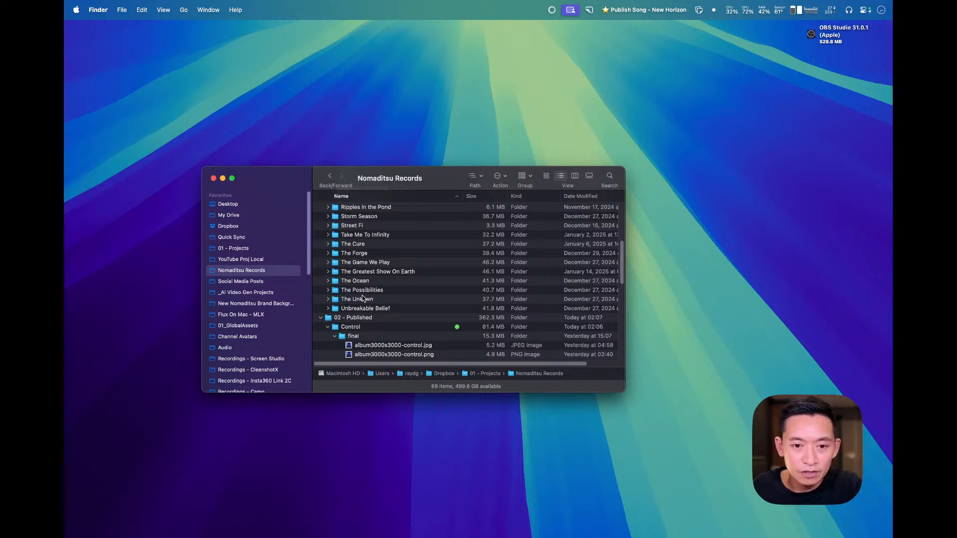
# - Open New Horizon.wav with Music (Default) and move the Music window down-left
pyautogui.scroll(-3, 363, 298)
pyautogui.scroll(10, 362, 297)
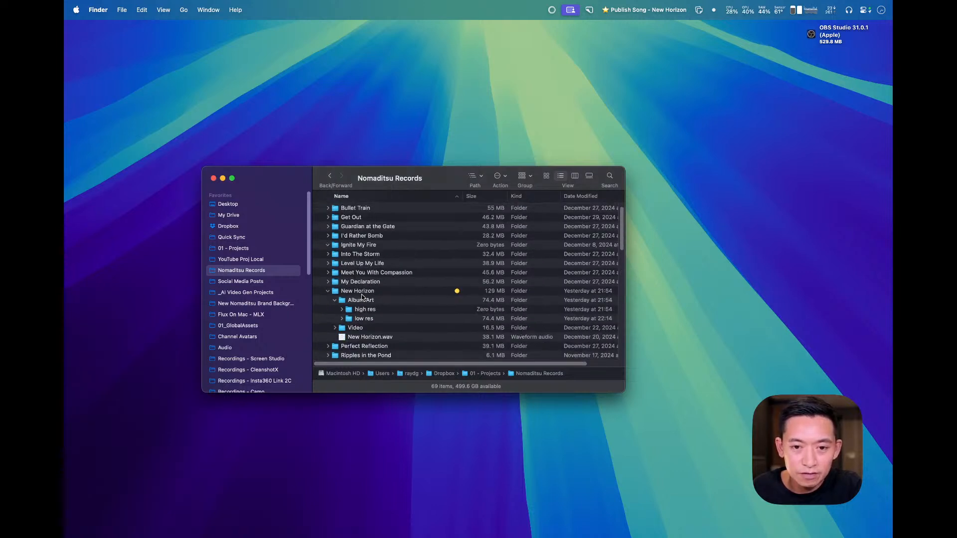
pyautogui.scroll(1, 354, 298)
pyautogui.scroll(-1, 381, 332)
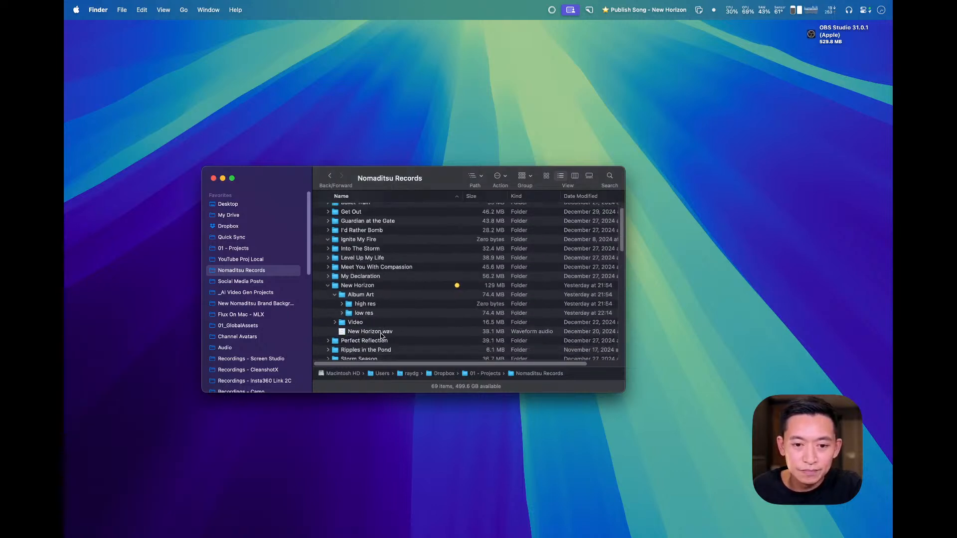
pyautogui.rightClick(382, 333)
pyautogui.moveTo(456, 282)
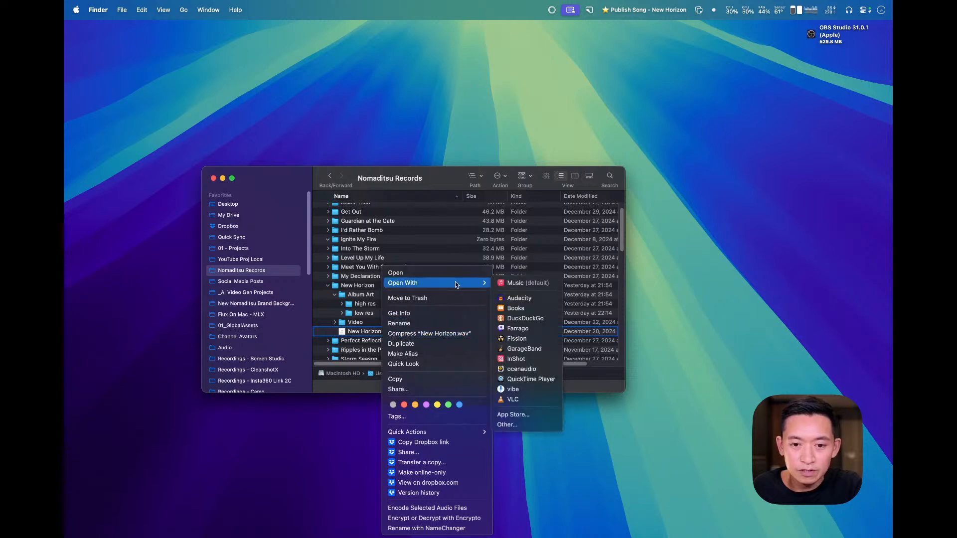
pyautogui.click(528, 283)
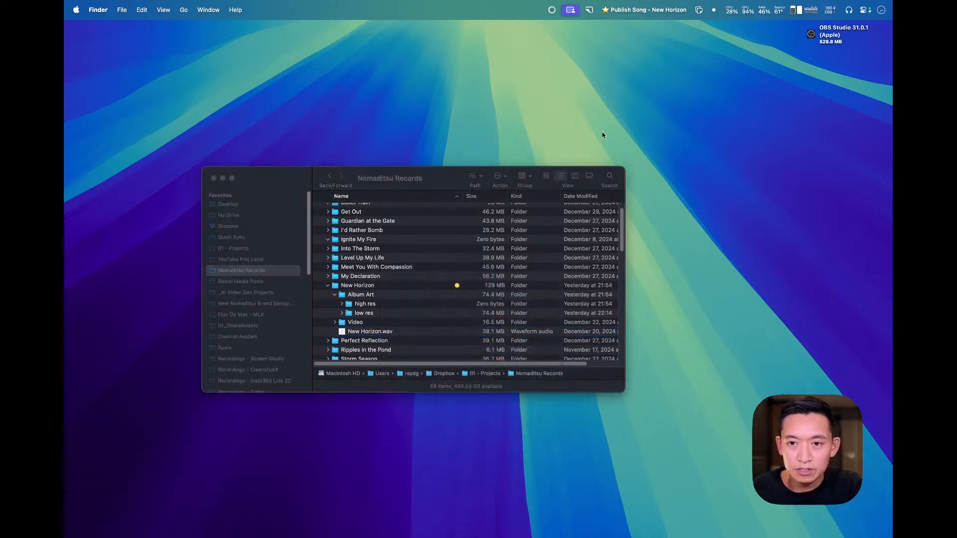
pyautogui.moveTo(449, 128); pyautogui.dragTo(428, 216)
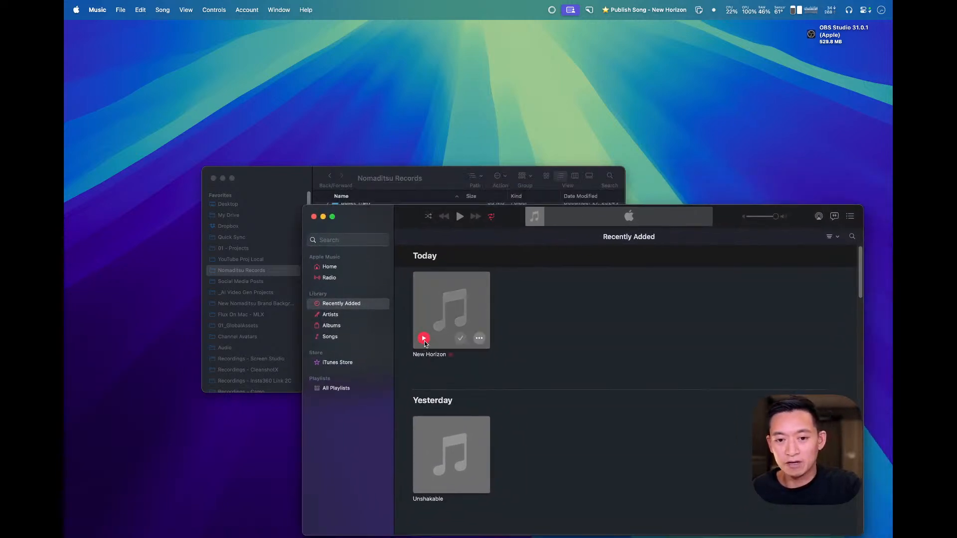
# - Close the Finder window and raise New Horizon's playback volume two steps
pyautogui.click(214, 179)
pyautogui.moveTo(435, 344)
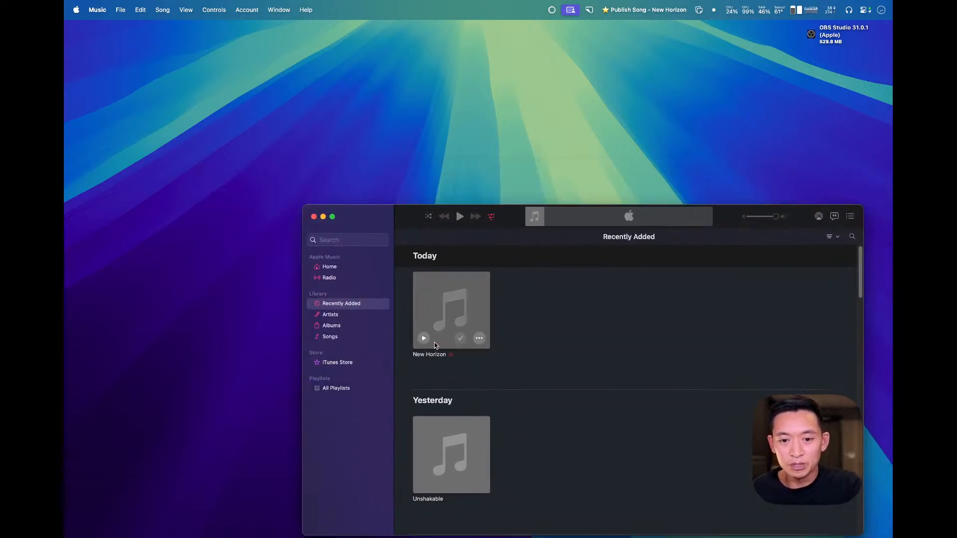
pyautogui.press('XF86AudioRaiseVolume')
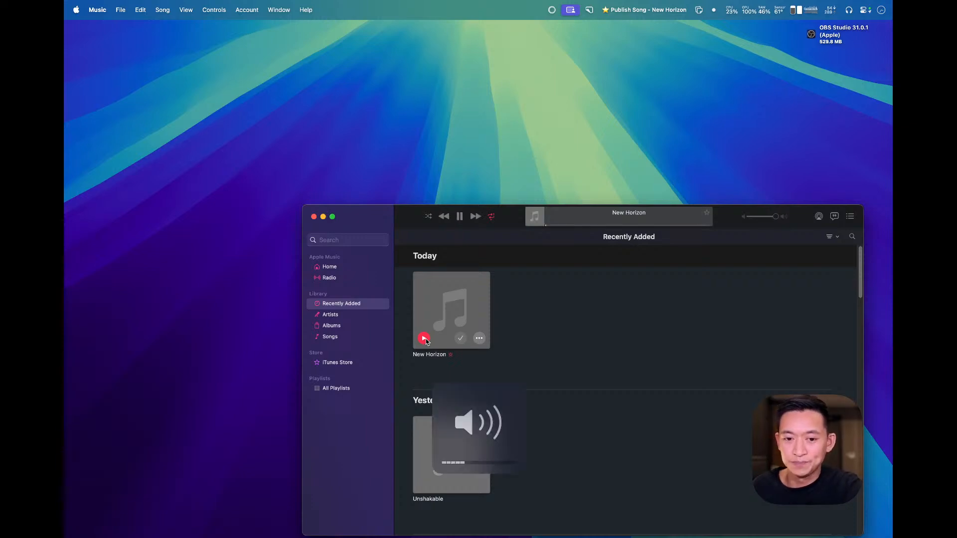
pyautogui.press('XF86AudioRaiseVolume')
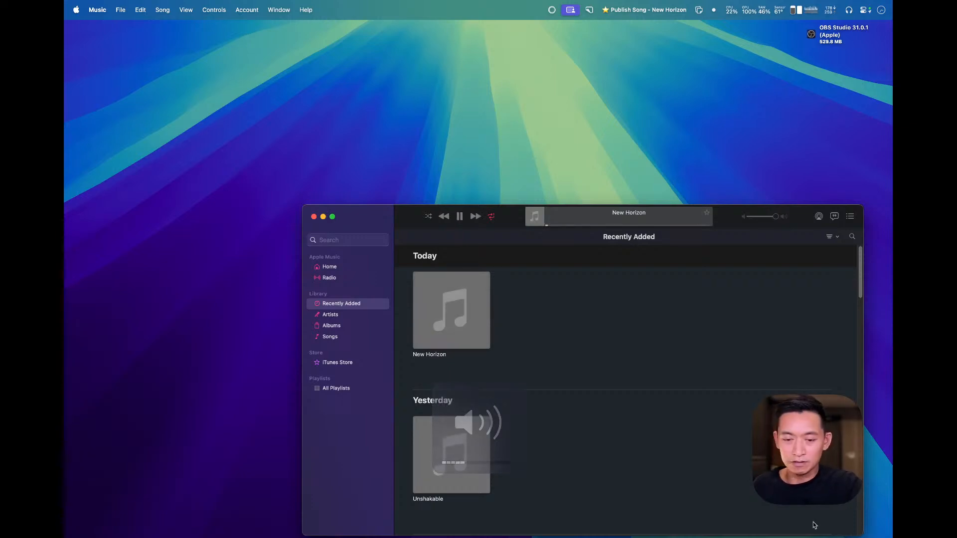
# - Switch away from Music, raise the volume once more, and return to Pinokio's Space
pyautogui.press('cmd+Tab')
pyautogui.press('super+Tab')
pyautogui.press('super+Tab')
pyautogui.press('super+Tab')
pyautogui.press('super+Tab')
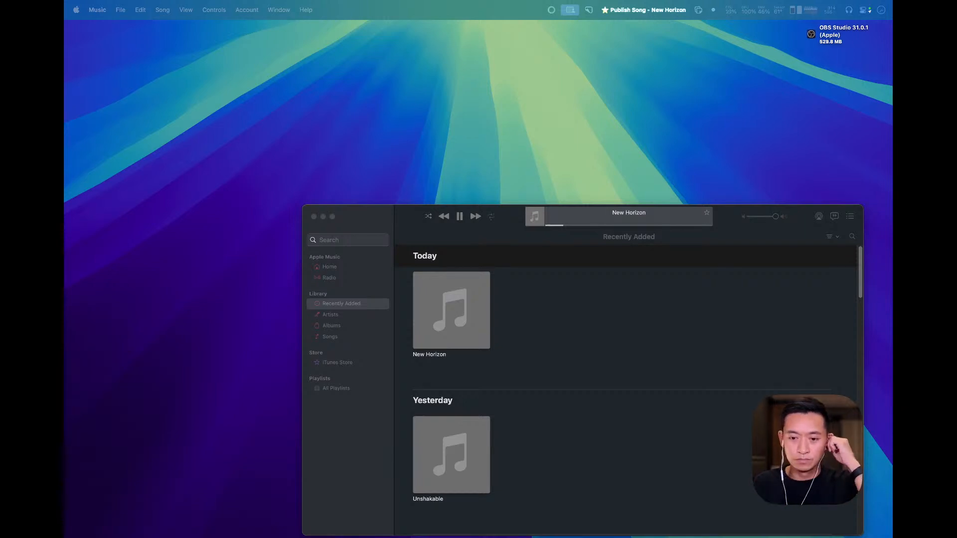
pyautogui.press('XF86AudioRaiseVolume')
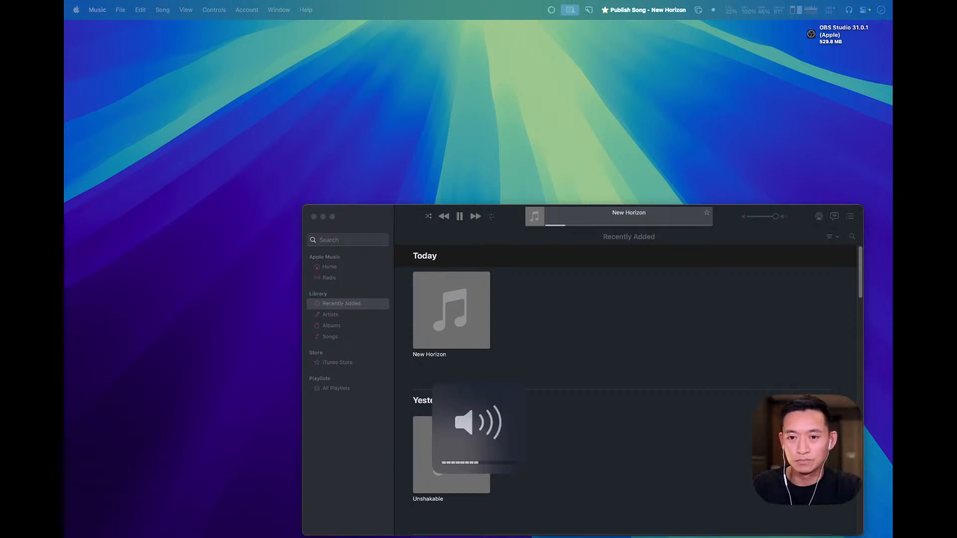
pyautogui.hotkey('ctrl', 'Right')
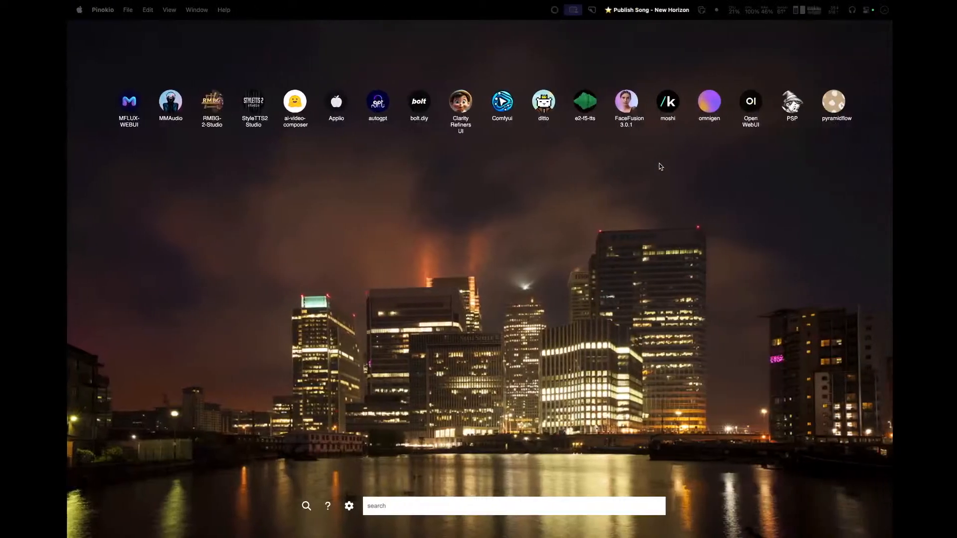
# - Go to DiffusionBee's Flux grid and scroll through the four finished blonde cowgirl portraits
pyautogui.hotkey('ctrl', 'Right')
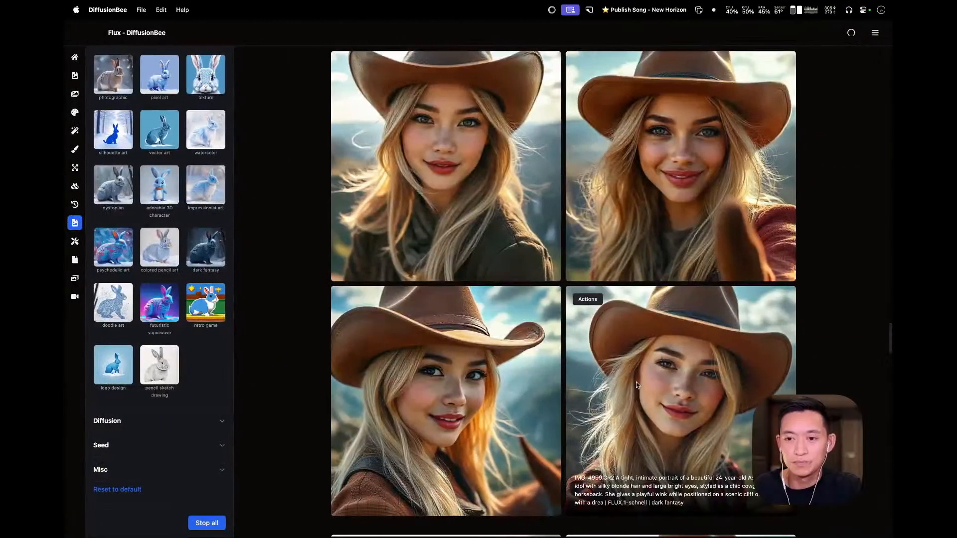
pyautogui.scroll(5, 637, 395)
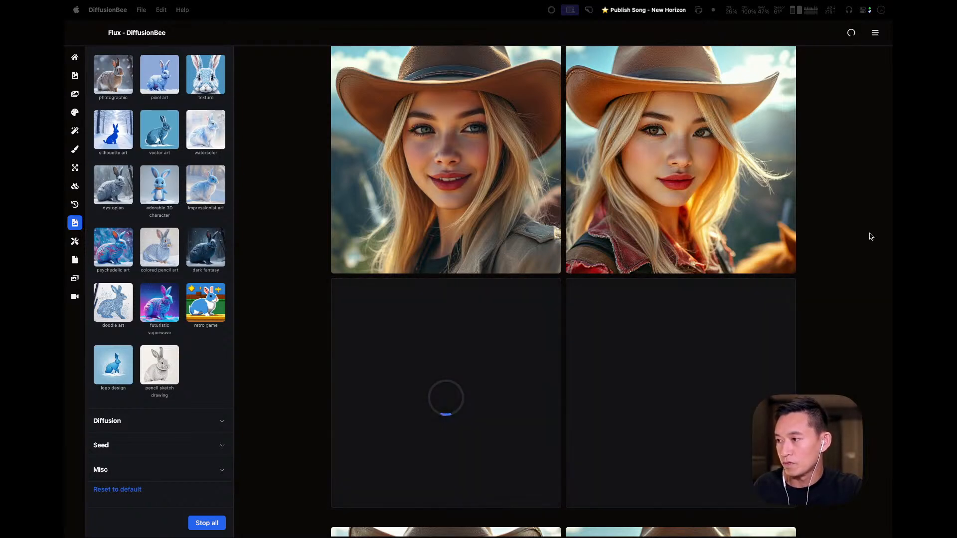
pyautogui.scroll(5, 636, 277)
pyautogui.scroll(-3, 635, 280)
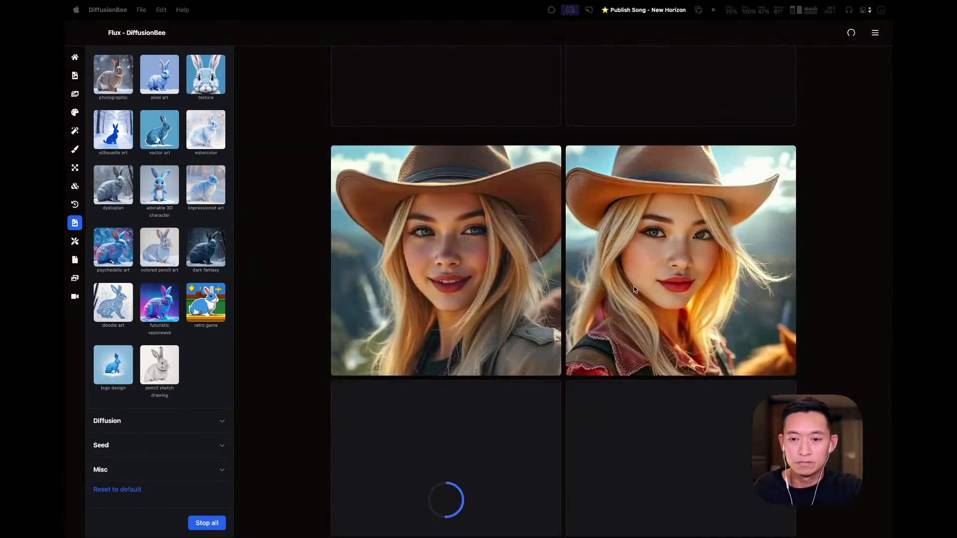
pyautogui.scroll(-10, 634, 290)
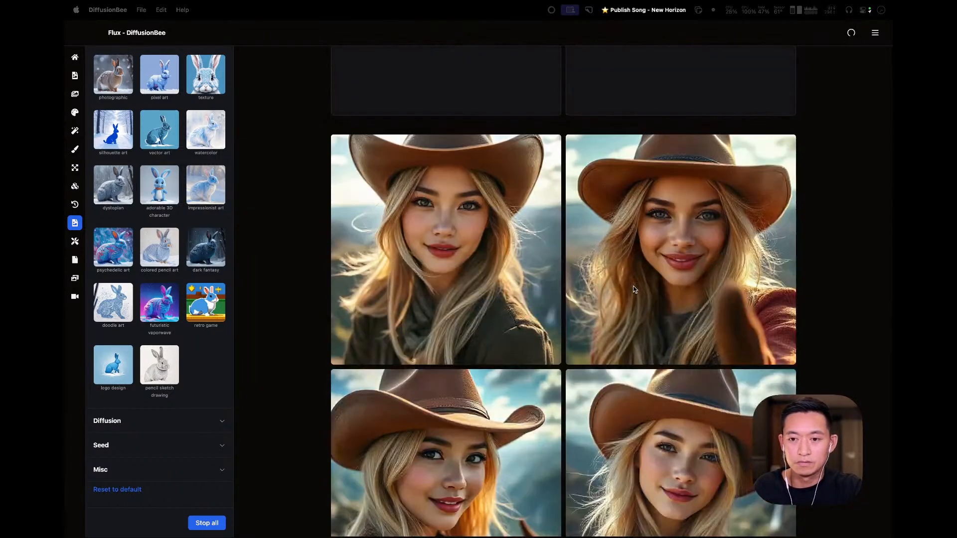
pyautogui.scroll(-4, 635, 289)
pyautogui.scroll(-5, 633, 290)
pyautogui.scroll(-5, 633, 287)
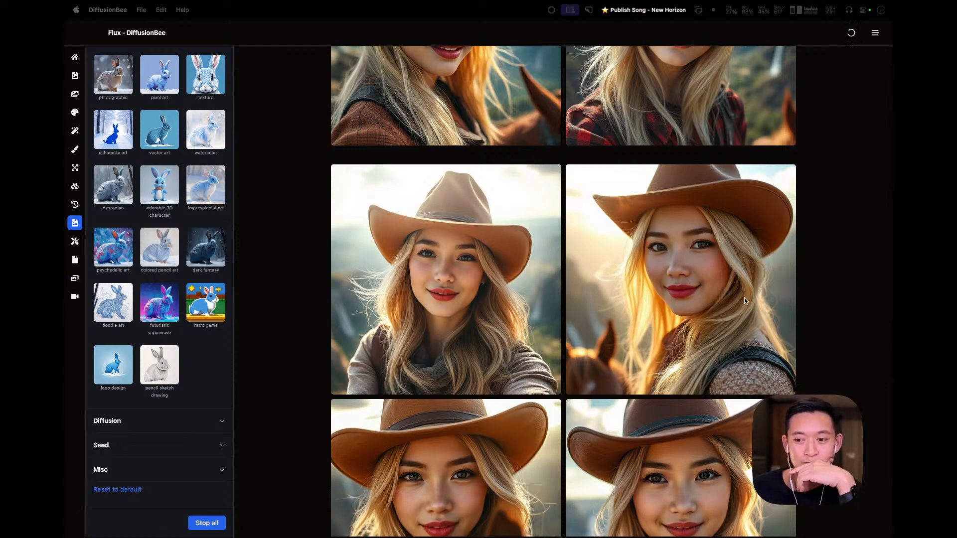
pyautogui.scroll(8, 605, 322)
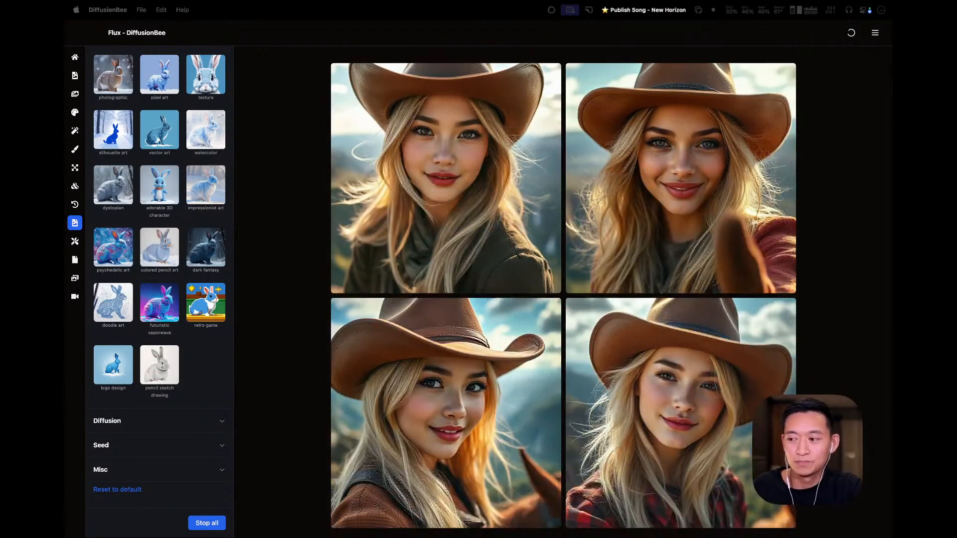
pyautogui.press('super+Tab')
pyautogui.press('super+Tab')
pyautogui.press('super+Tab')
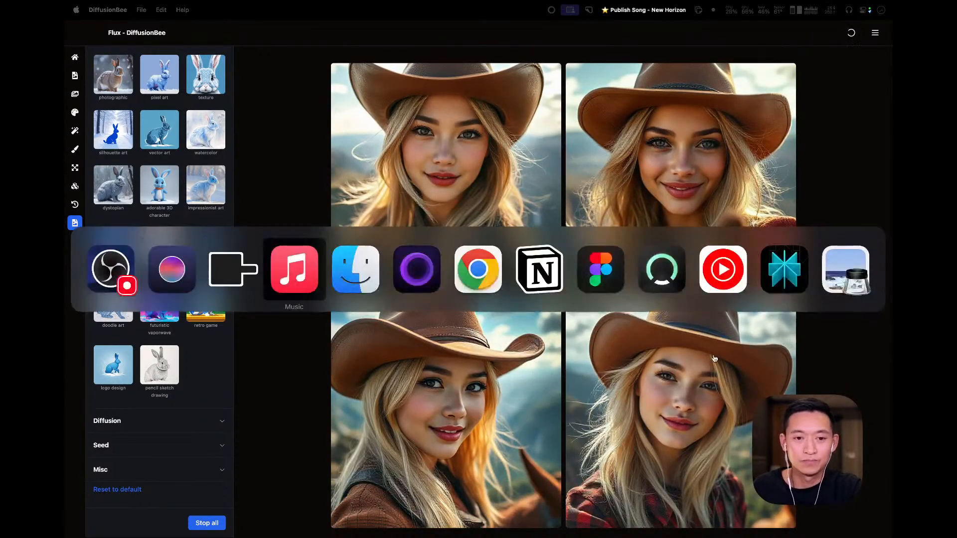
# - Stay in DiffusionBee and scroll through the finished dark-haired and blonde cowgirl batches
pyautogui.press('Escape')
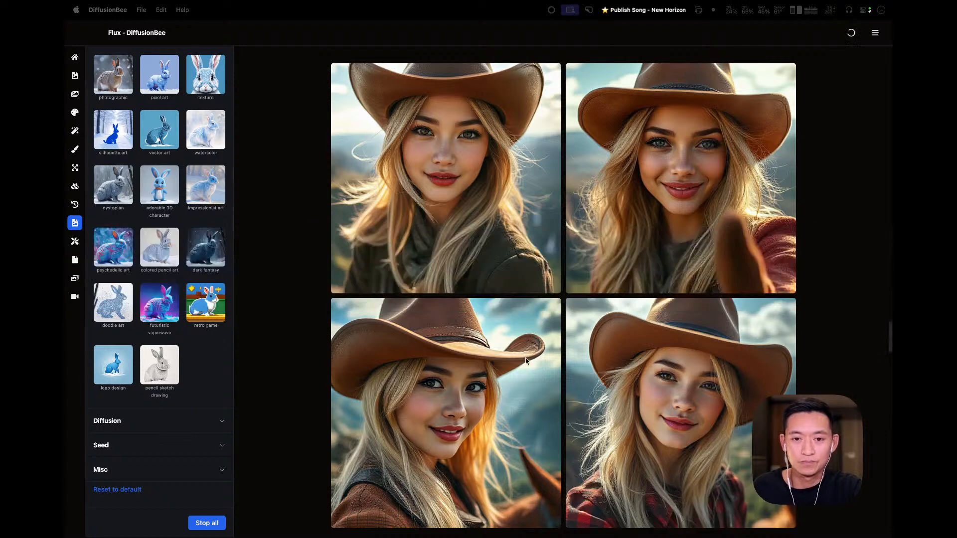
pyautogui.scroll(10, 567, 334)
pyautogui.scroll(-3, 568, 335)
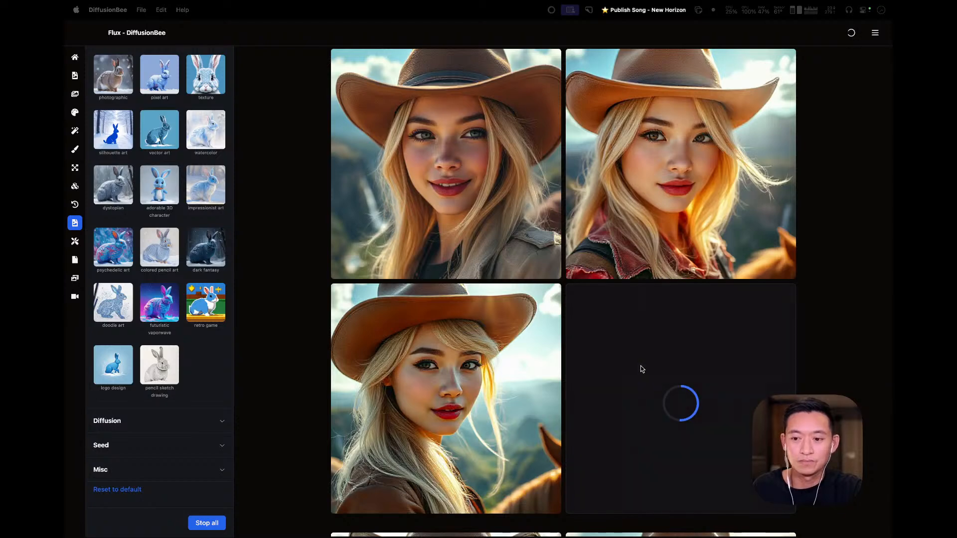
pyautogui.scroll(8, 642, 355)
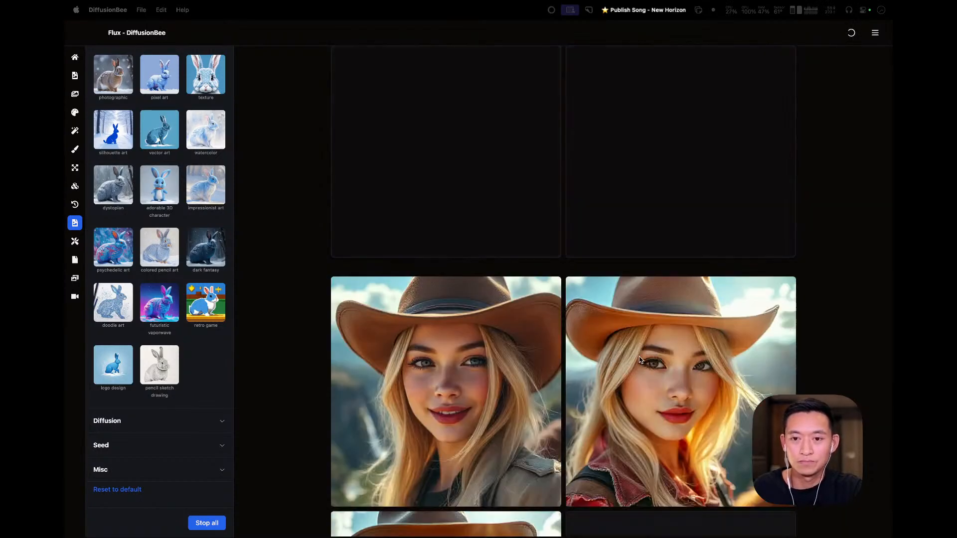
pyautogui.scroll(-10, 642, 360)
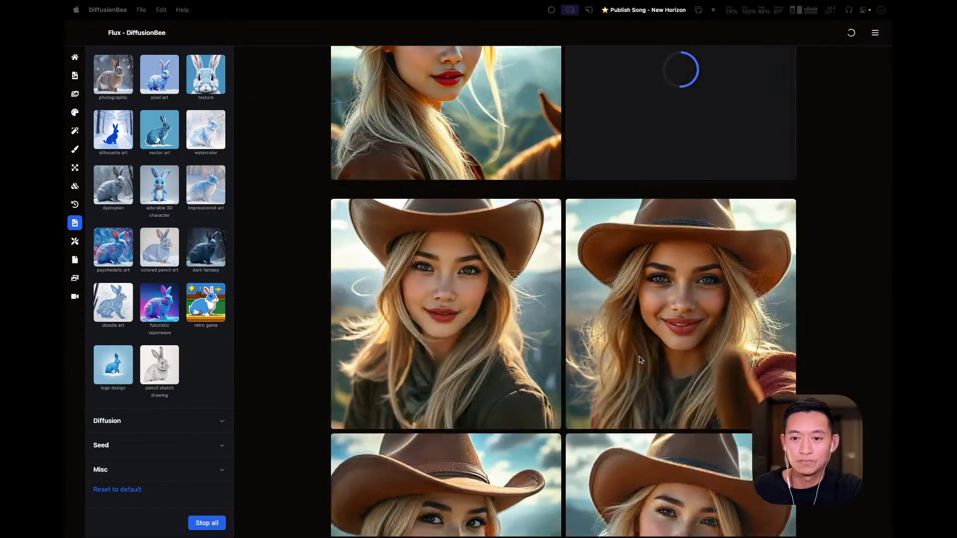
pyautogui.scroll(-10, 635, 360)
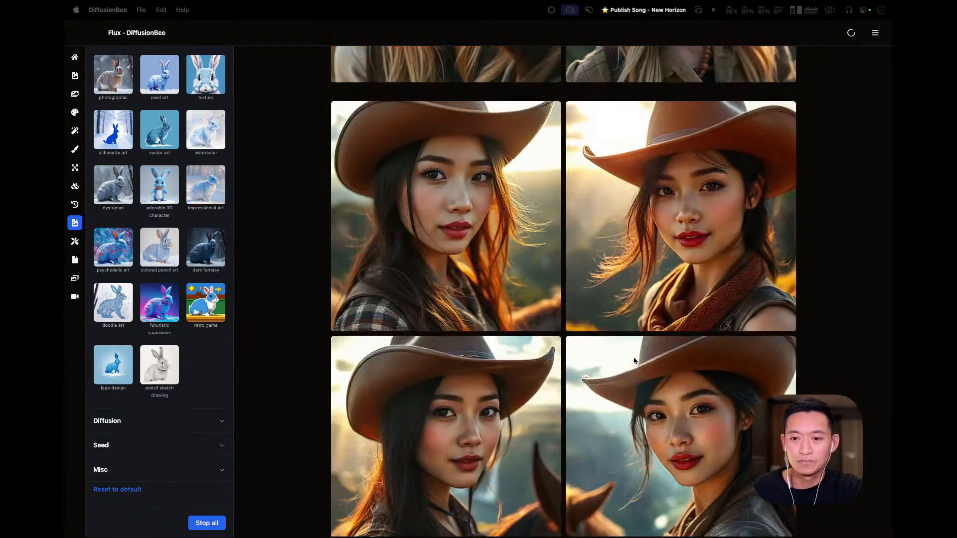
pyautogui.scroll(-3, 634, 360)
pyautogui.scroll(-10, 635, 360)
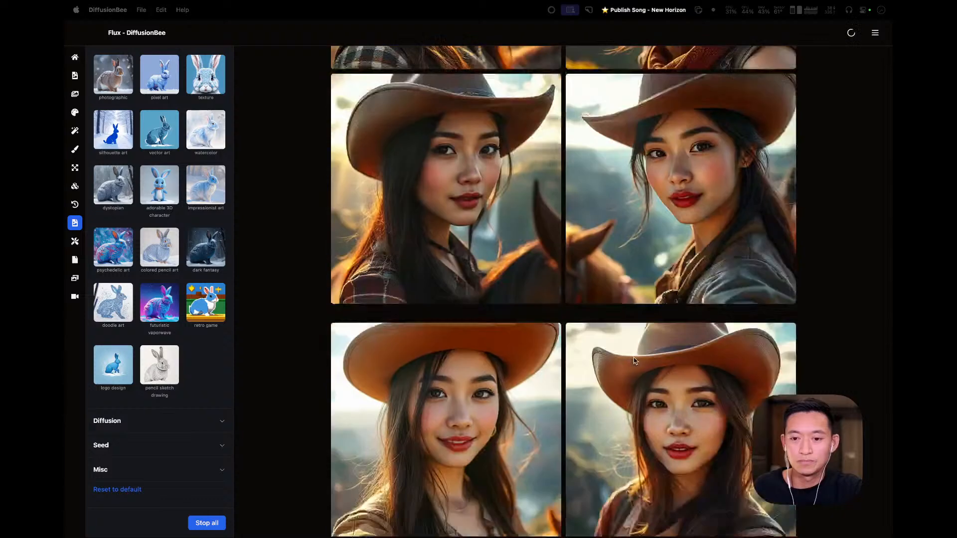
pyautogui.scroll(-2, 634, 360)
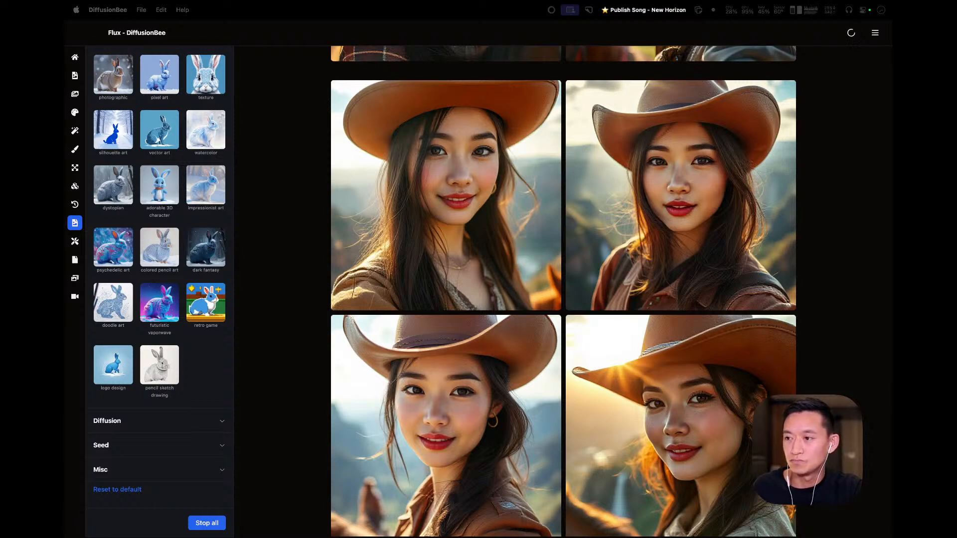
pyautogui.scroll(-10, 524, 314)
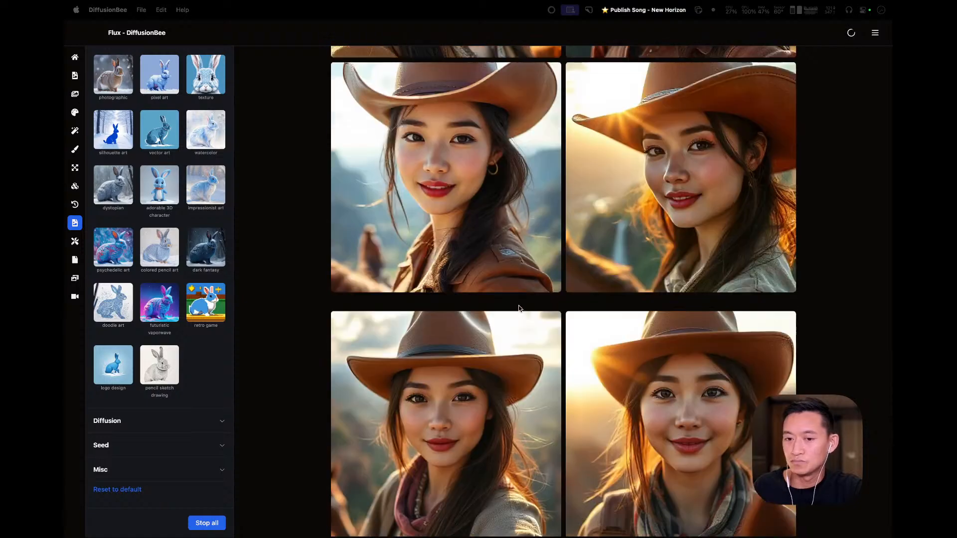
pyautogui.scroll(-5, 527, 317)
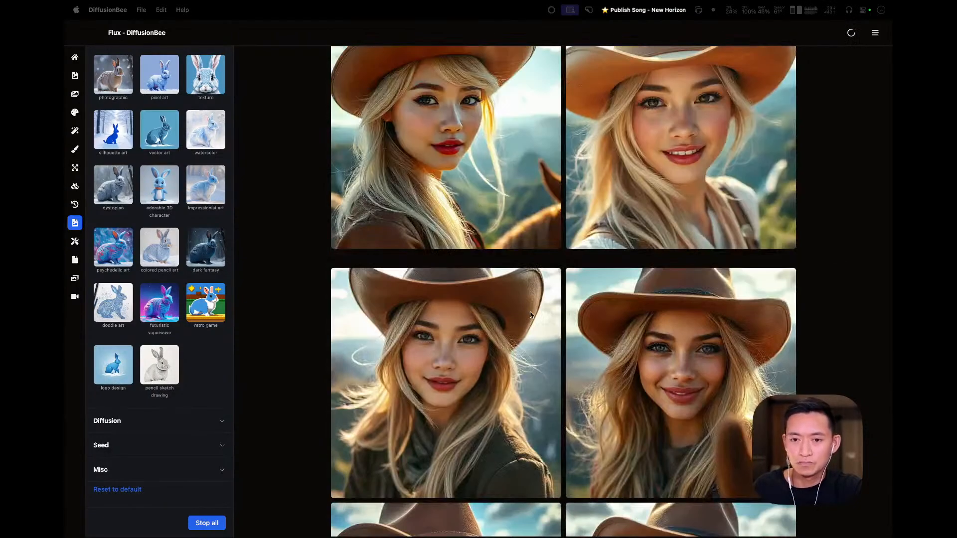
pyautogui.press('super+Tab')
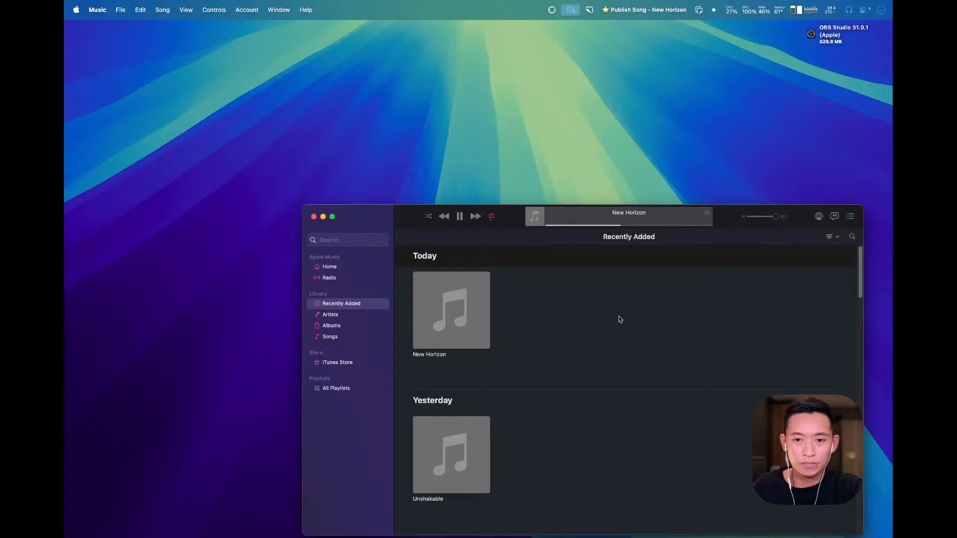
# - Pause New Horizon in Music and bring the DiffusionBee window back into view
pyautogui.click(460, 216)
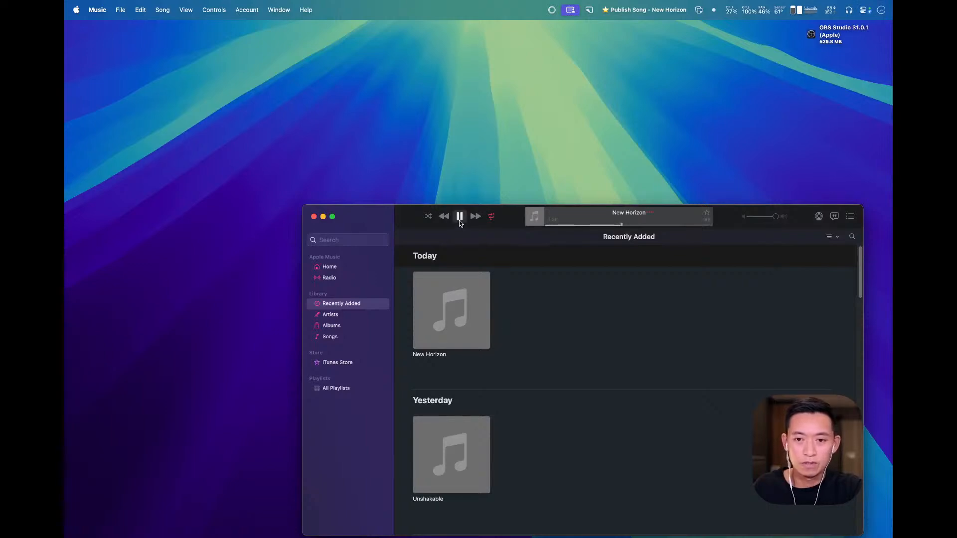
pyautogui.moveTo(726, 213); pyautogui.dragTo(706, 195)
pyautogui.click(673, 111)
pyautogui.click(673, 110)
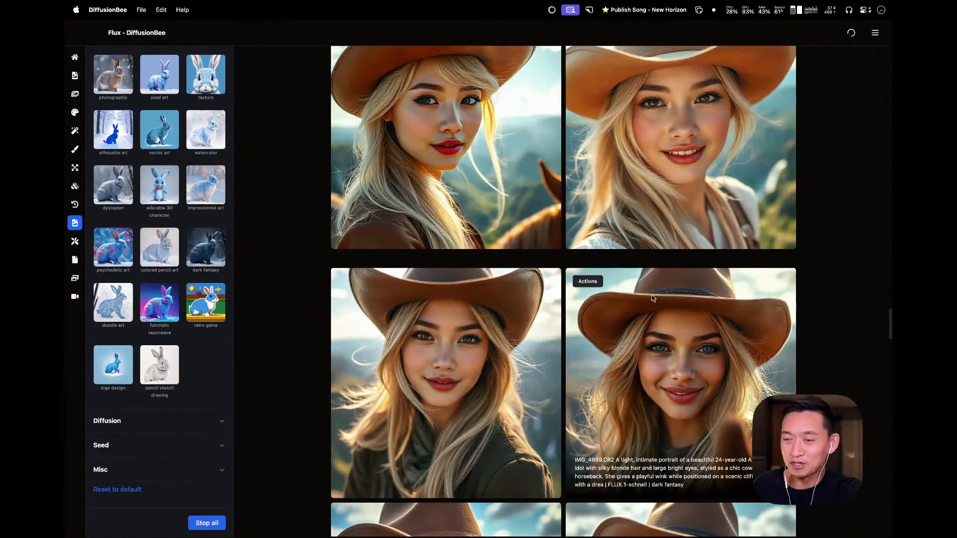
# - Inspect the dark fantasy, neonpunk and futuristic vaporwave batches, then scroll up to the prompt
pyautogui.scroll(4, 820, 322)
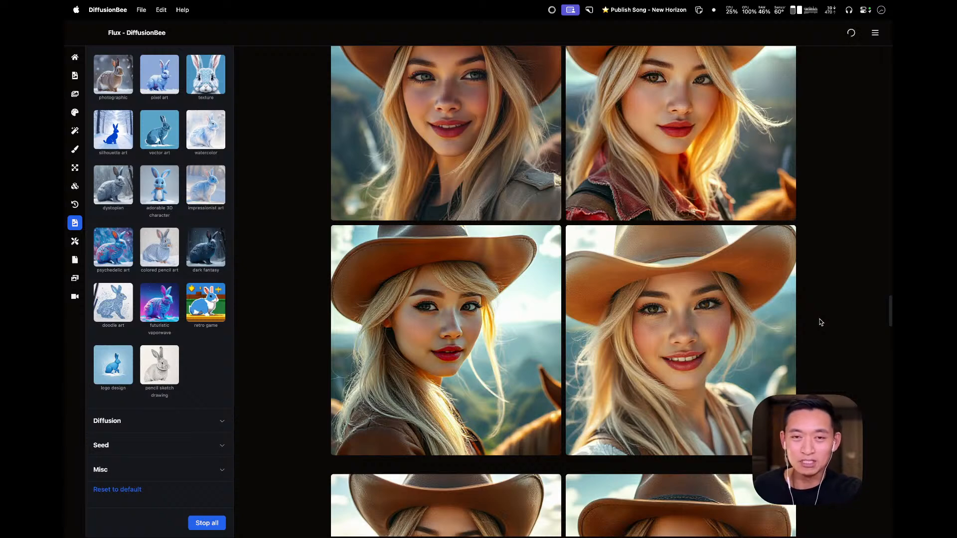
pyautogui.moveTo(657, 304)
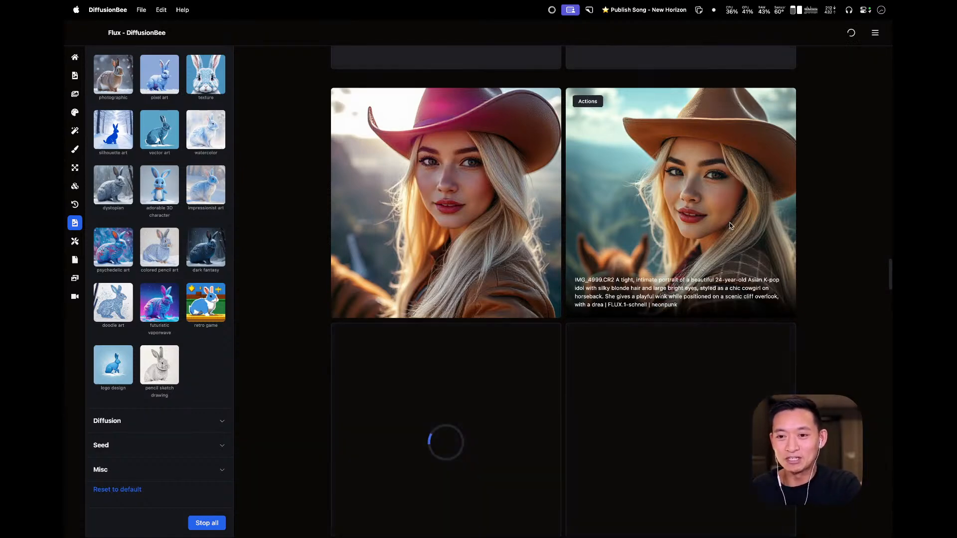
pyautogui.scroll(3, 725, 247)
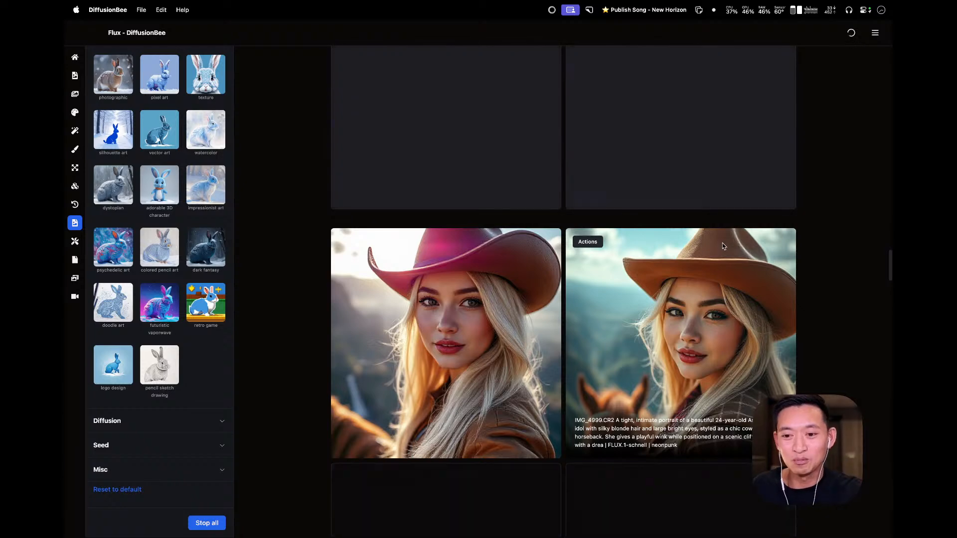
pyautogui.scroll(-3, 692, 246)
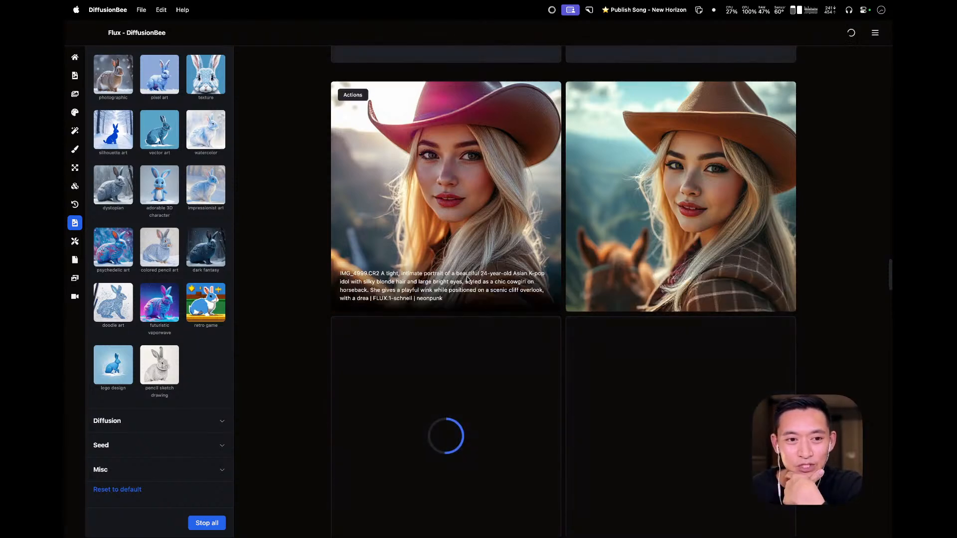
pyautogui.scroll(-10, 467, 279)
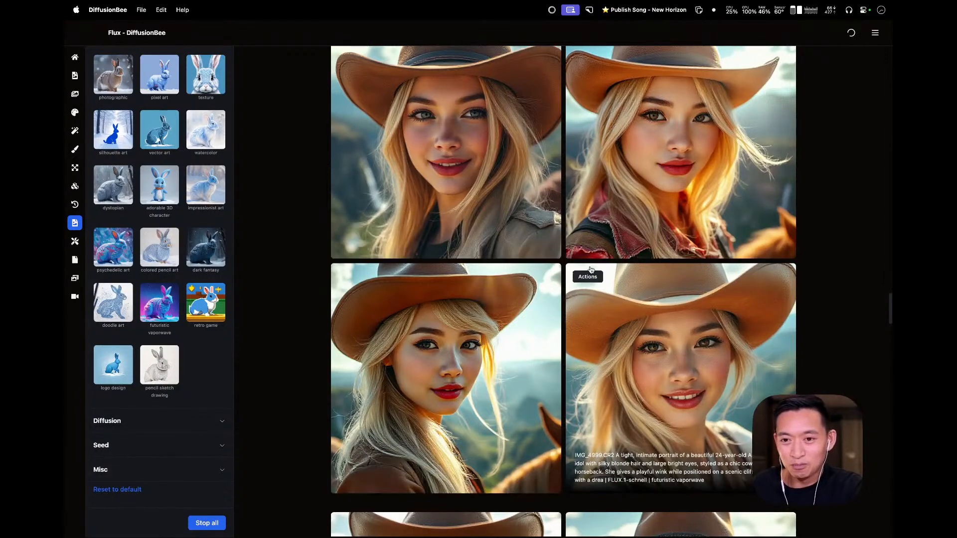
pyautogui.scroll(6, 140, 226)
pyautogui.scroll(5, 140, 226)
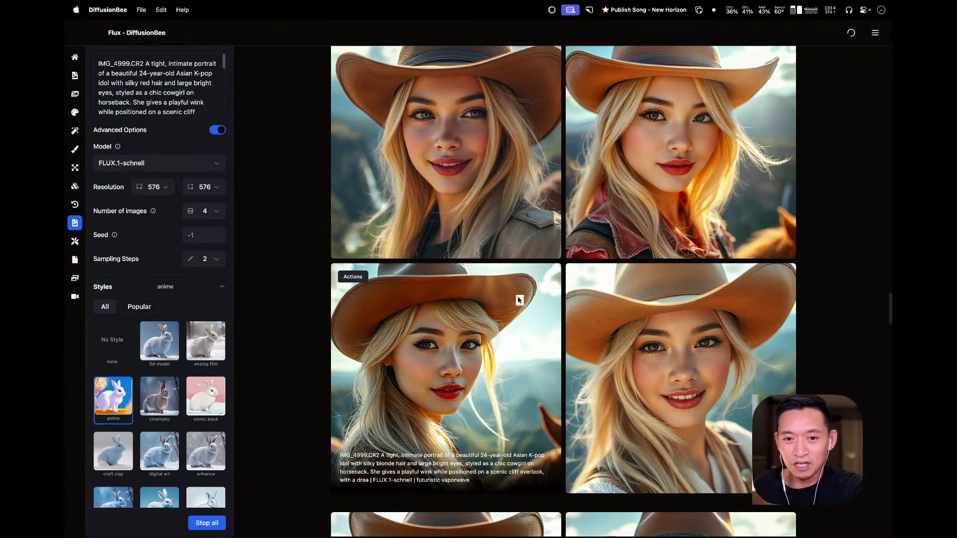
# - Scroll the gallery while the neonpunk blonde cowgirl batch renders its fourth portrait
pyautogui.scroll(-10, 521, 314)
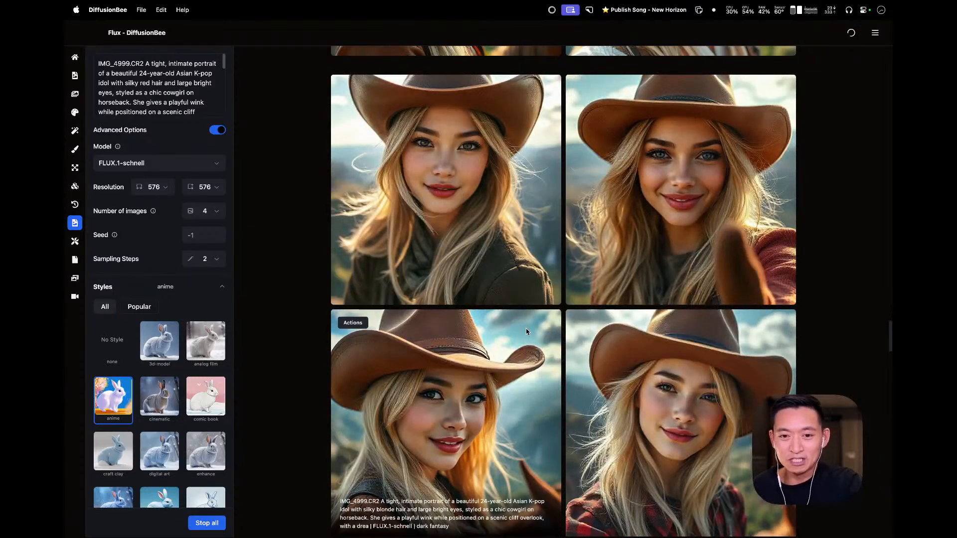
pyautogui.scroll(5, 526, 331)
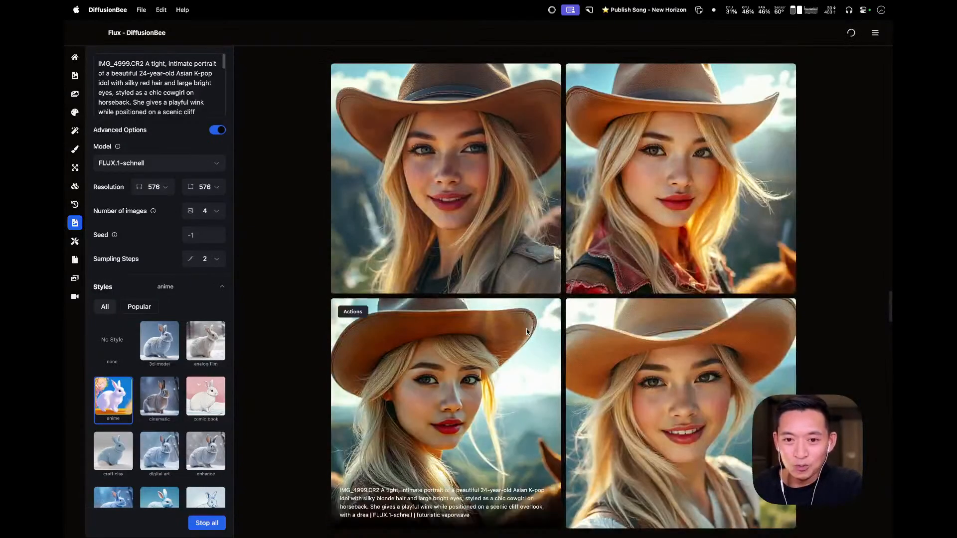
pyautogui.scroll(5, 526, 330)
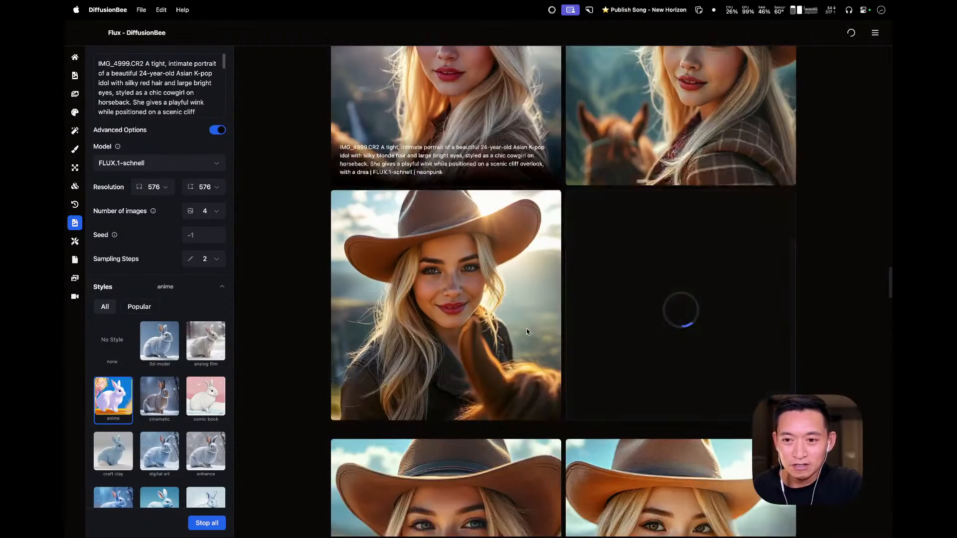
pyautogui.scroll(3, 526, 331)
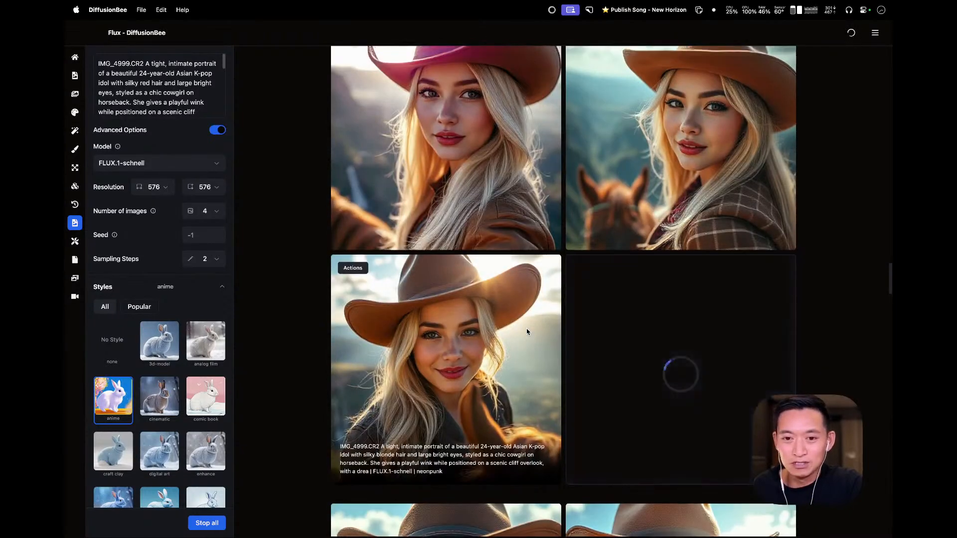
pyautogui.scroll(2, 527, 332)
pyautogui.scroll(-2, 527, 331)
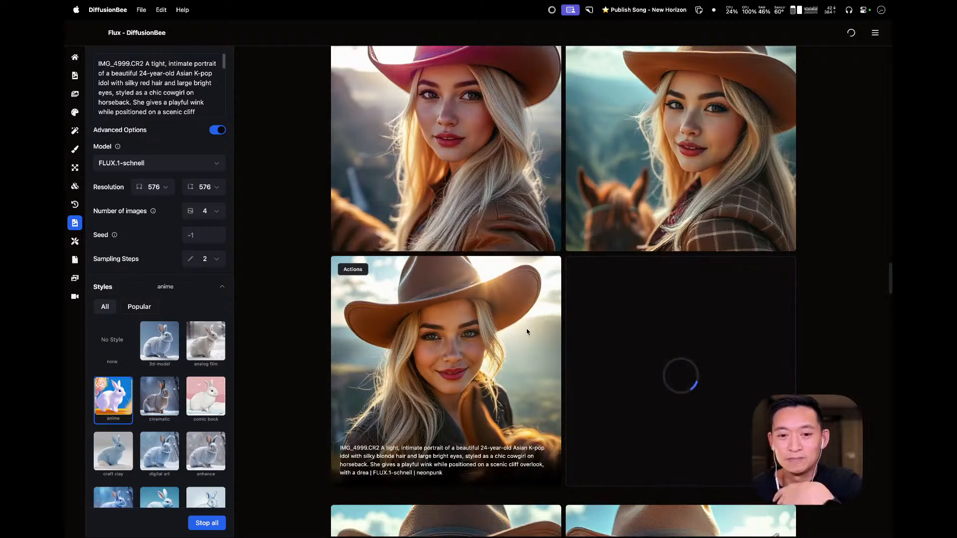
pyautogui.scroll(4, 514, 325)
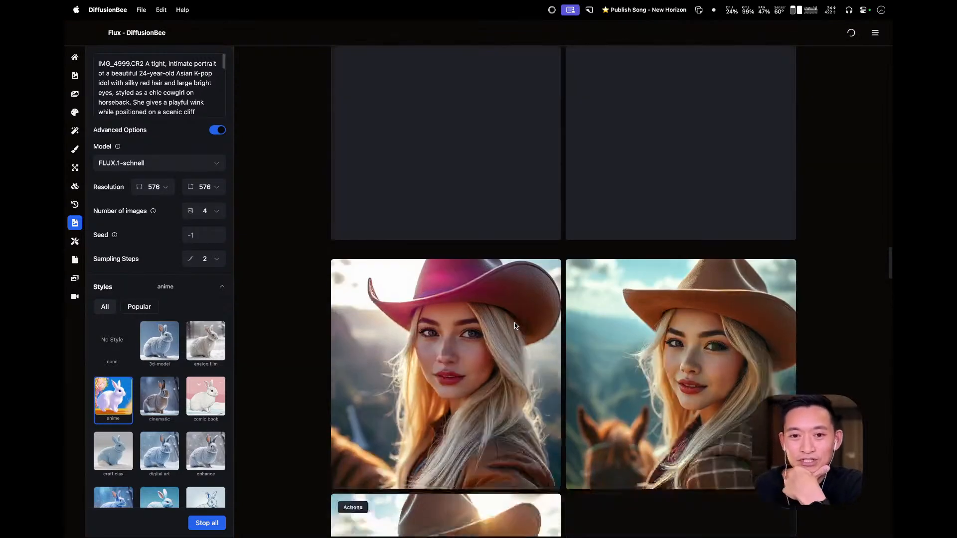
pyautogui.scroll(-4, 515, 324)
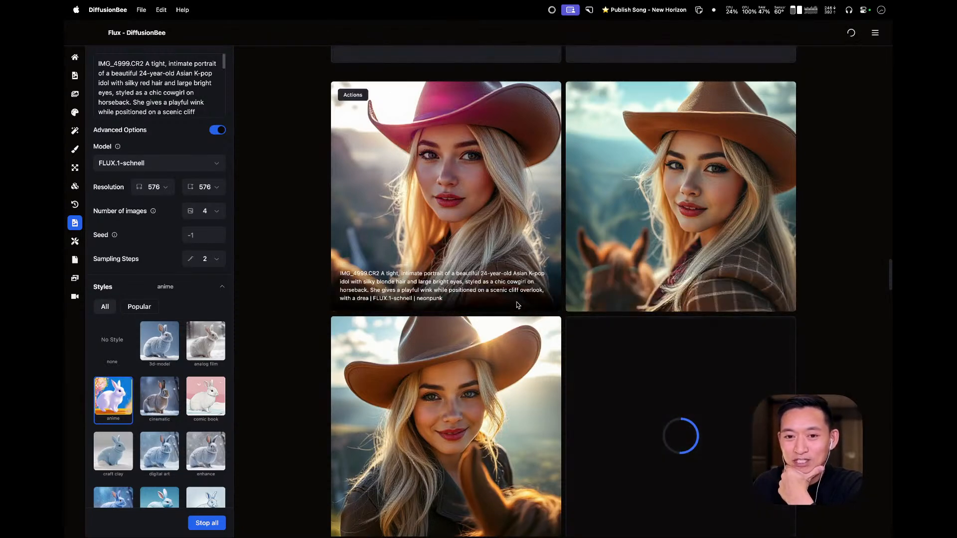
pyautogui.scroll(-1, 517, 305)
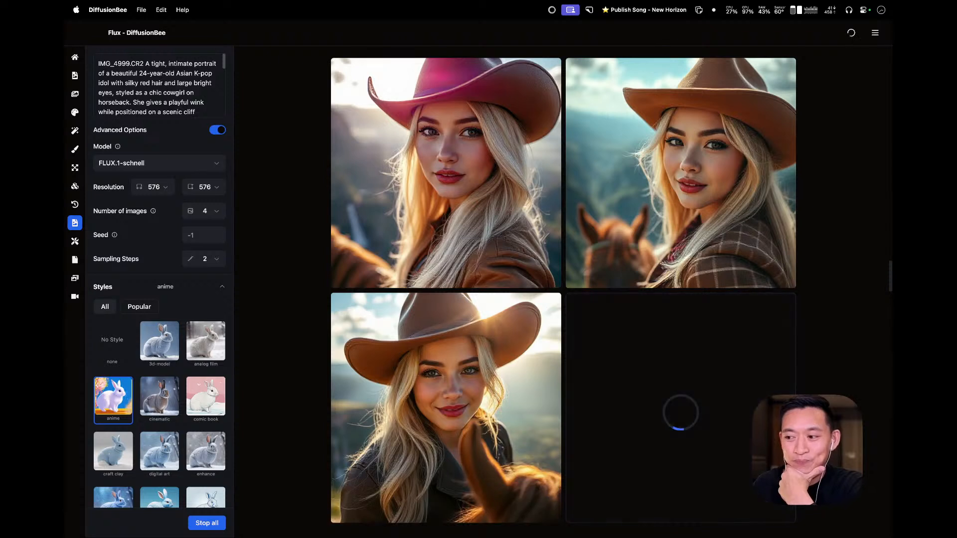
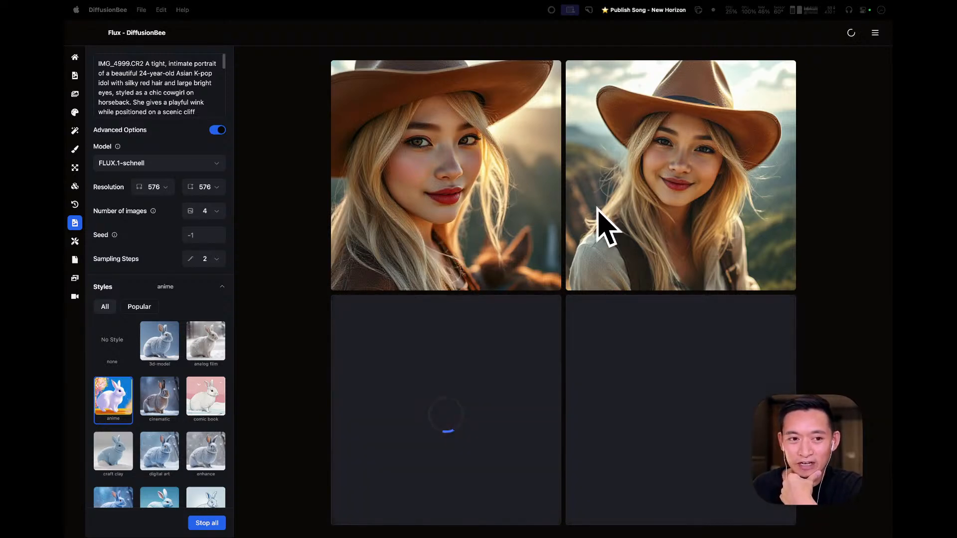
# - Scroll through the gallery while the blonde cowgirl batch keeps rendering
pyautogui.scroll(-5, 624, 399)
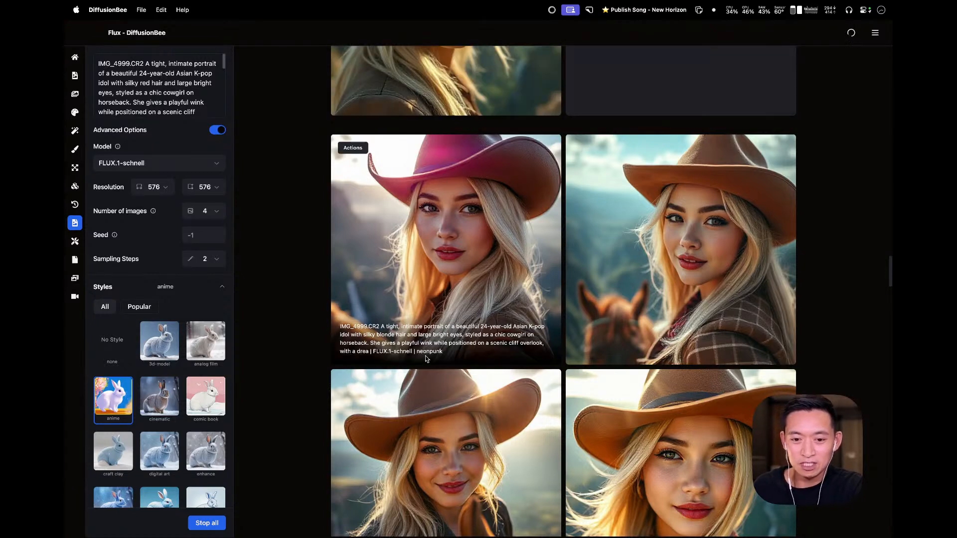
pyautogui.scroll(-10, 157, 425)
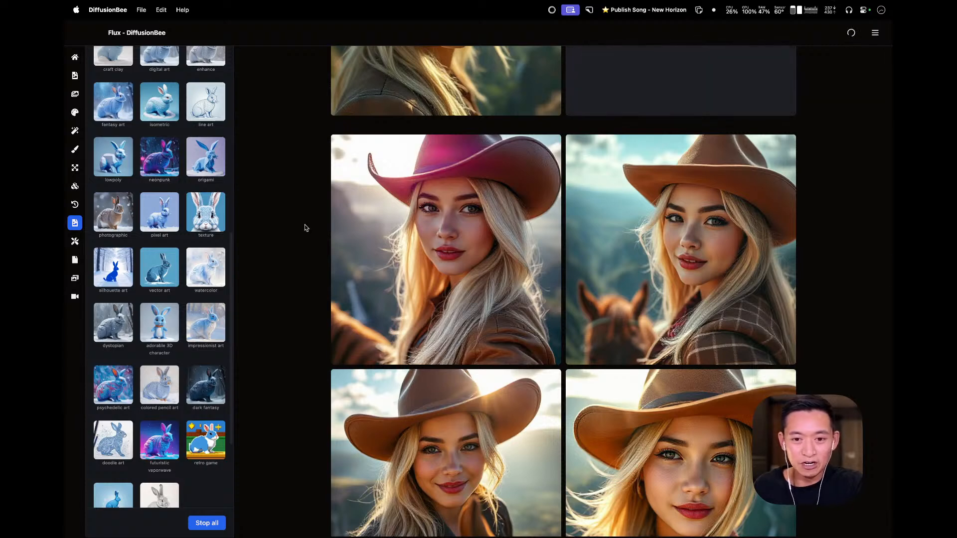
pyautogui.scroll(4, 459, 285)
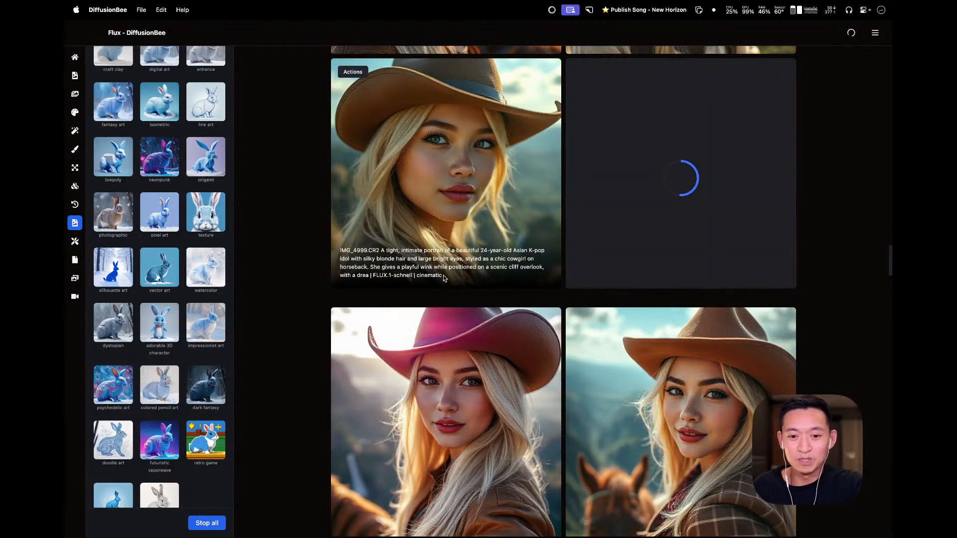
pyautogui.scroll(-6, 485, 312)
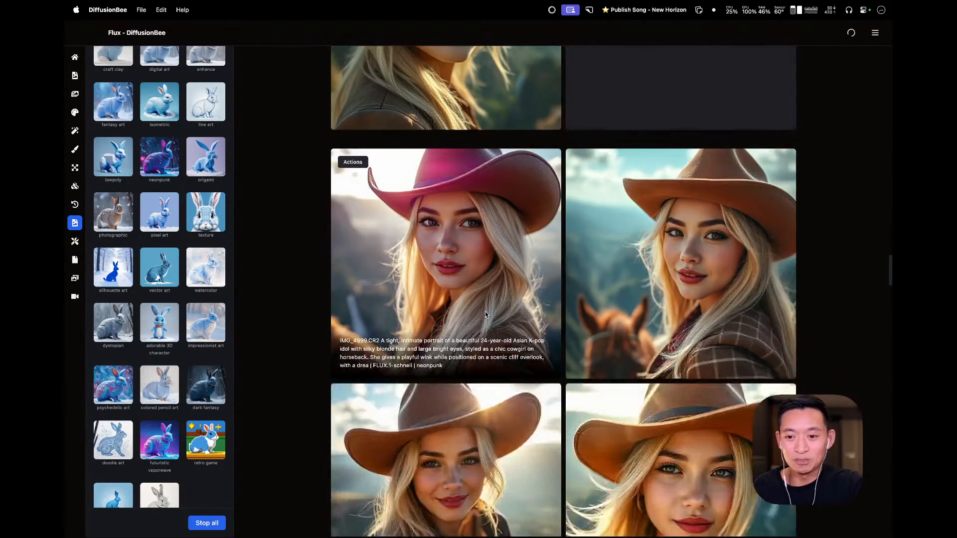
pyautogui.scroll(12, 485, 312)
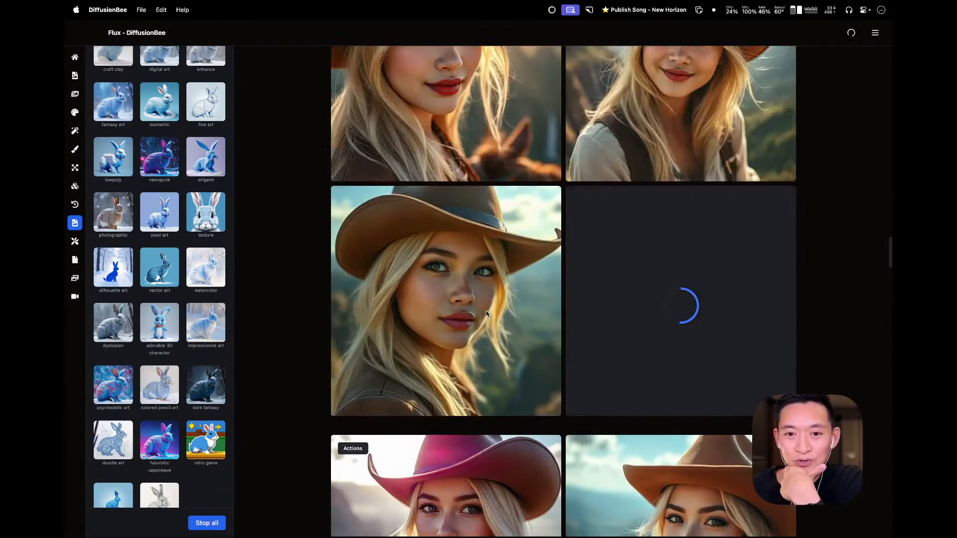
pyautogui.scroll(1, 486, 310)
pyautogui.scroll(-2, 486, 310)
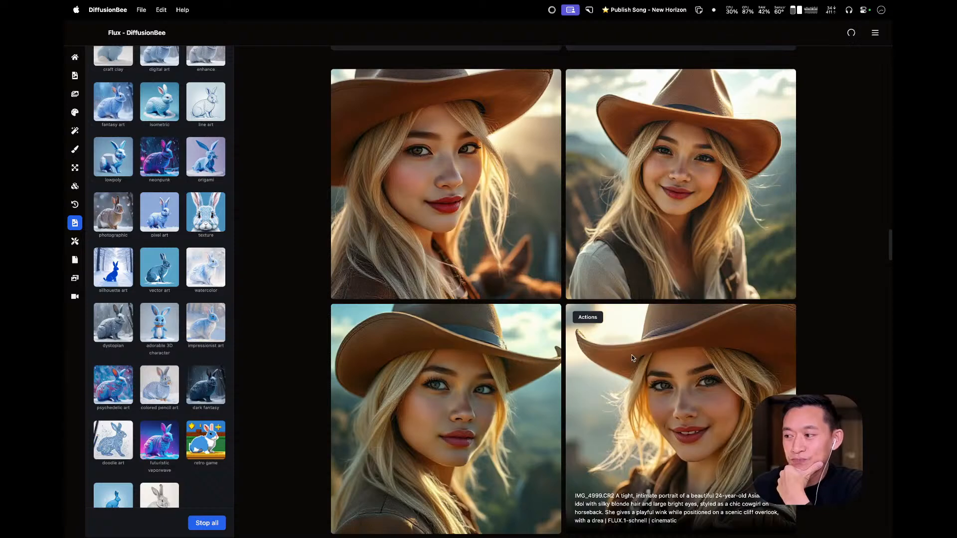
pyautogui.scroll(9, 632, 358)
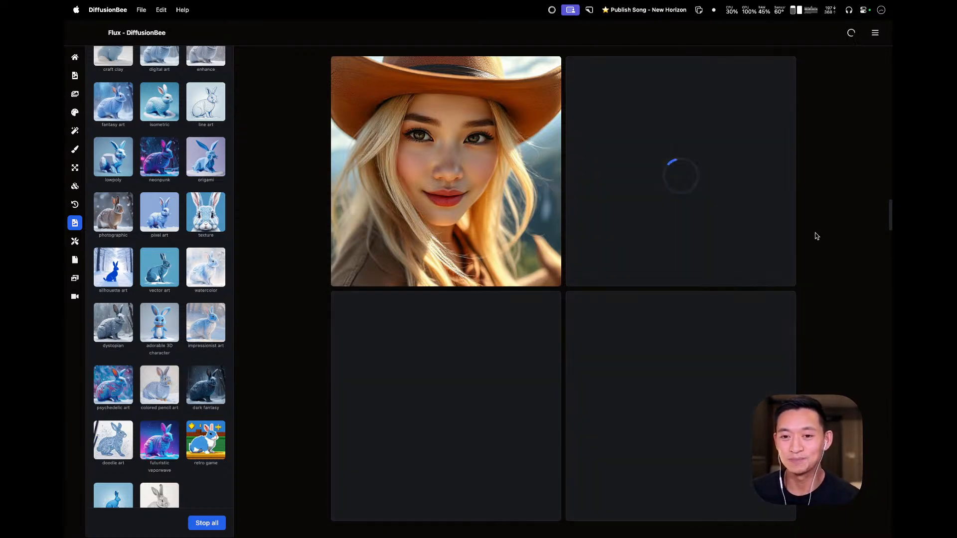
pyautogui.scroll(-1, 816, 237)
pyautogui.scroll(1, 817, 237)
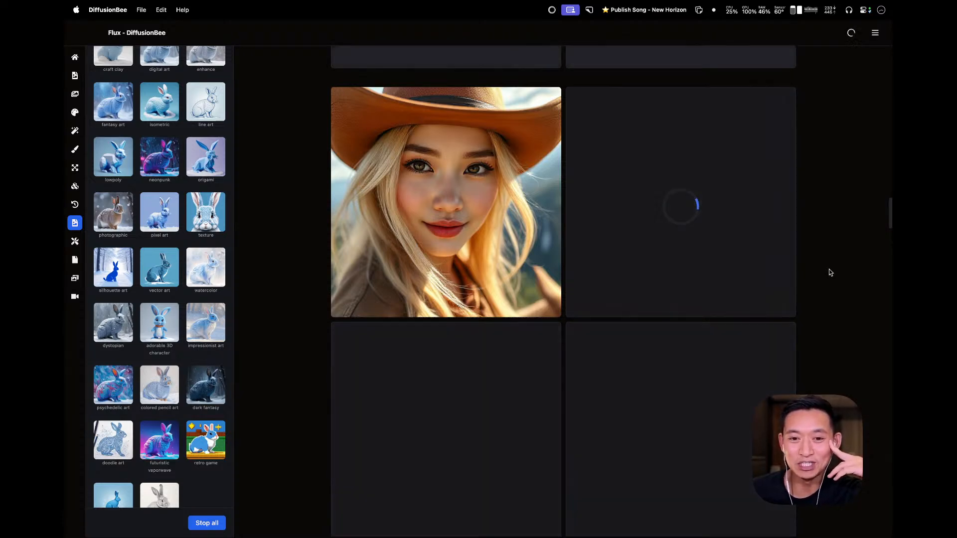
pyautogui.scroll(-2, 829, 272)
pyautogui.scroll(1, 830, 273)
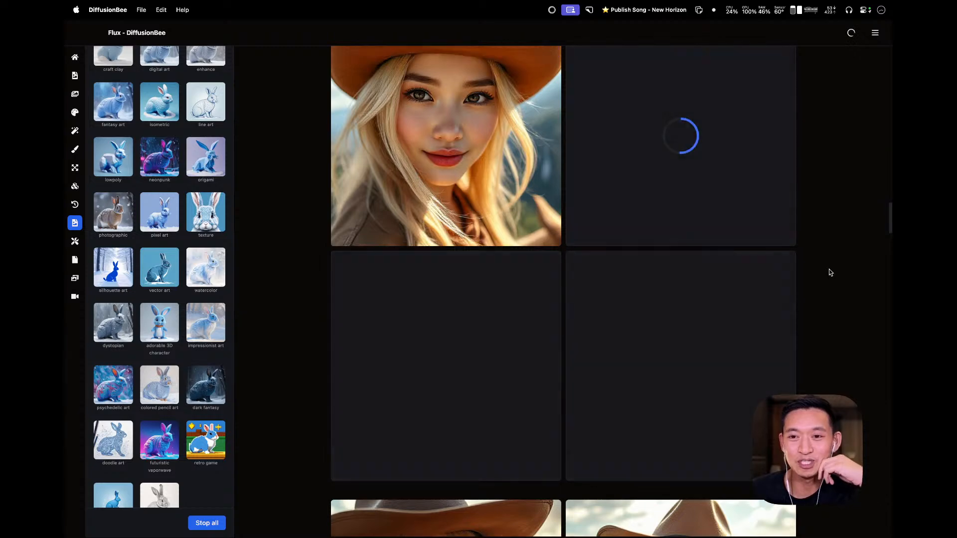
pyautogui.scroll(-6, 829, 272)
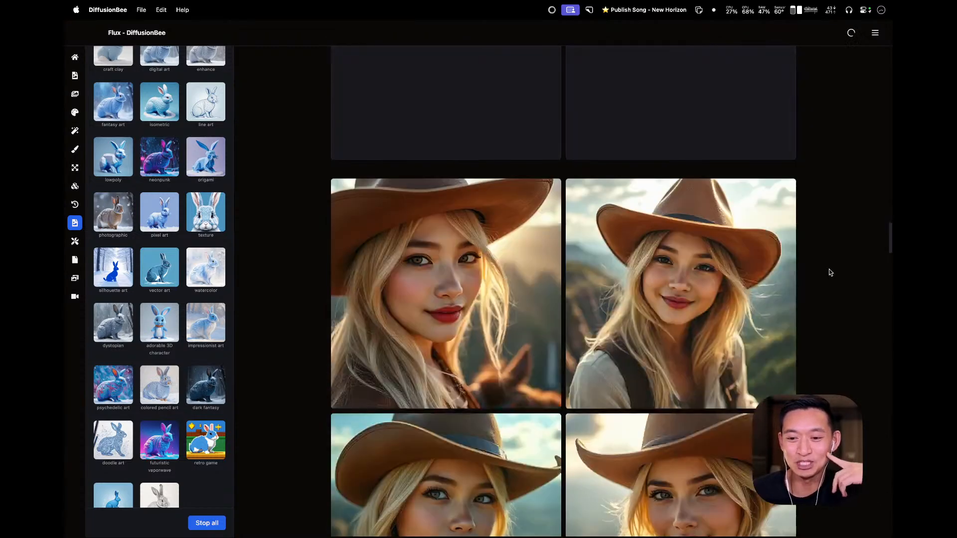
pyautogui.scroll(-7, 830, 273)
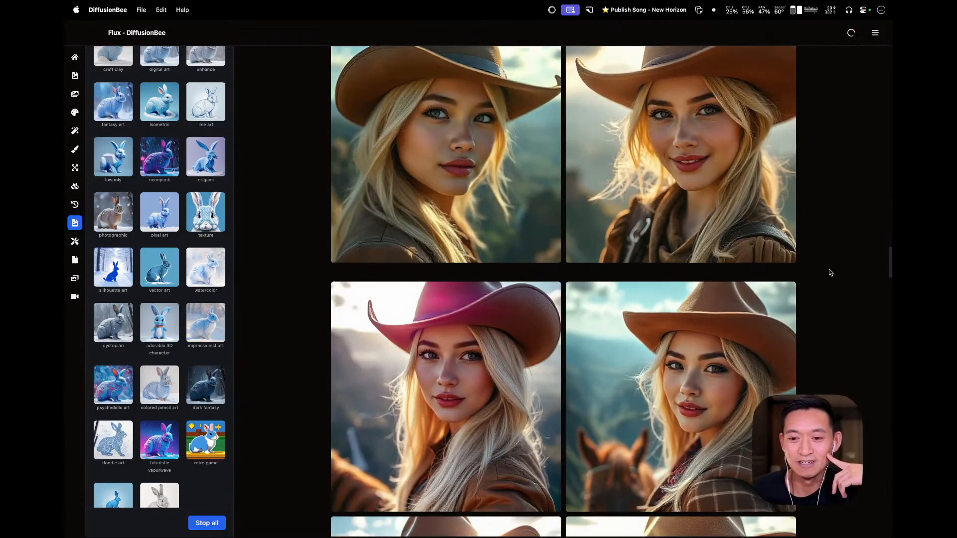
pyautogui.scroll(2, 830, 273)
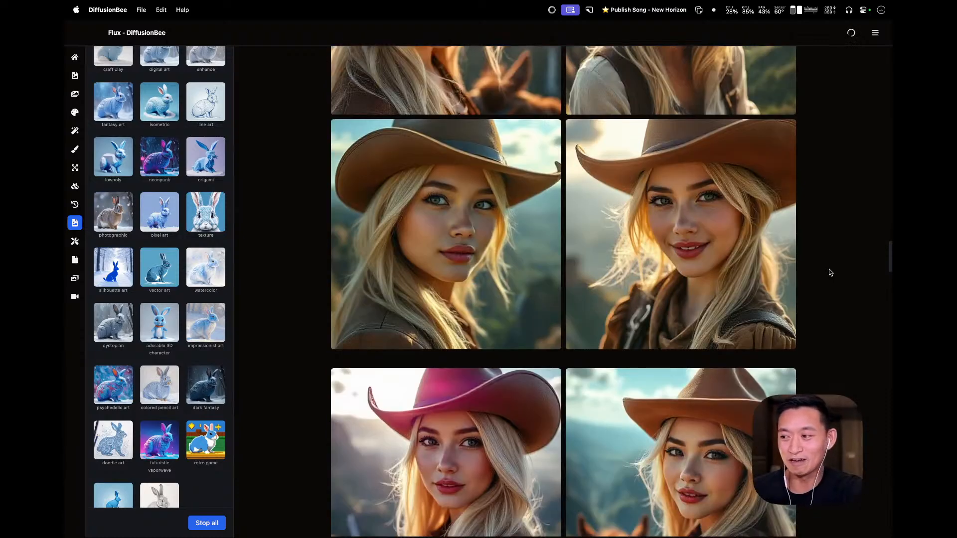
pyautogui.scroll(4, 831, 272)
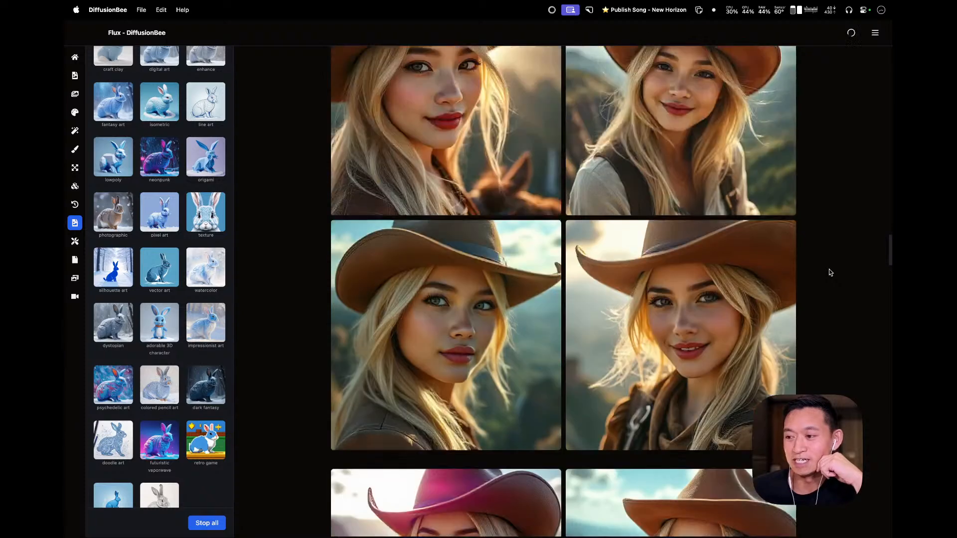
pyautogui.scroll(1, 831, 272)
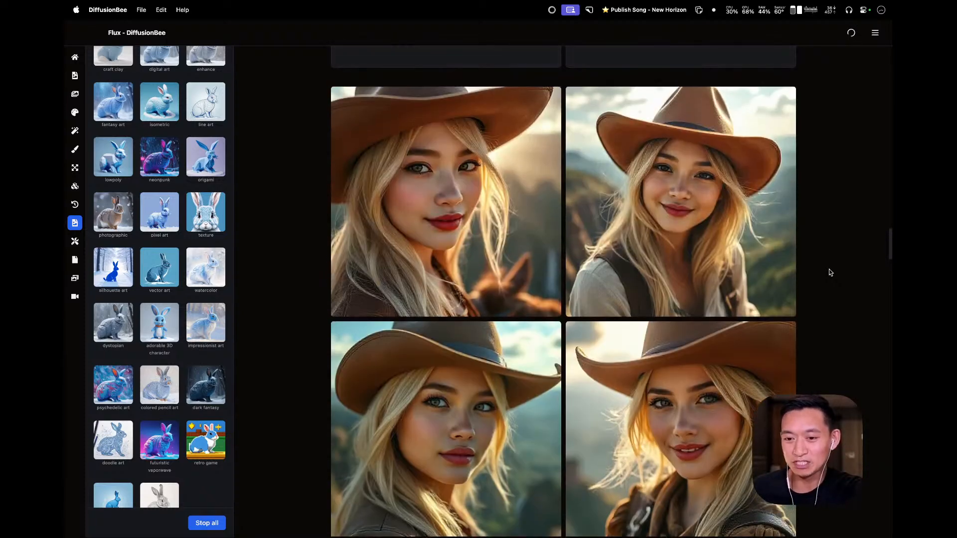
pyautogui.scroll(5, 831, 272)
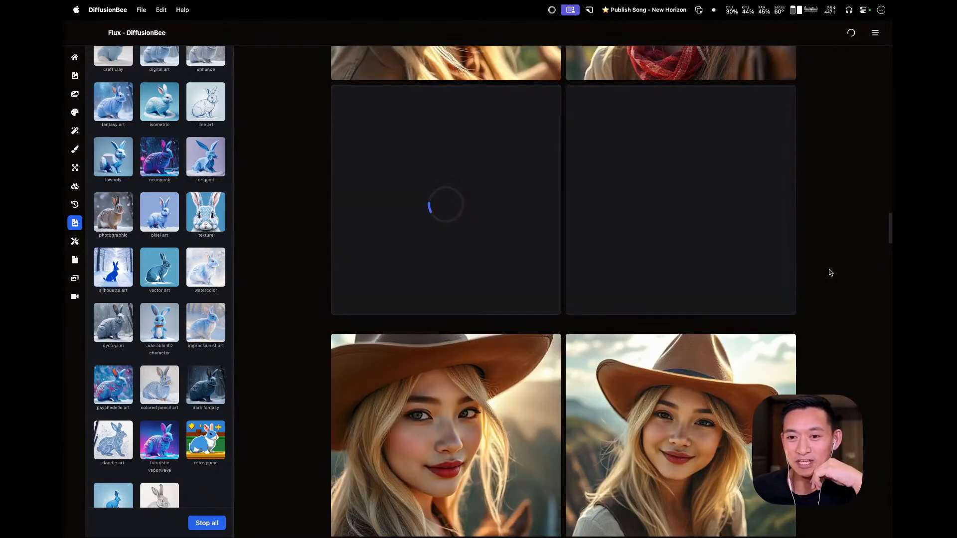
pyautogui.scroll(3, 831, 272)
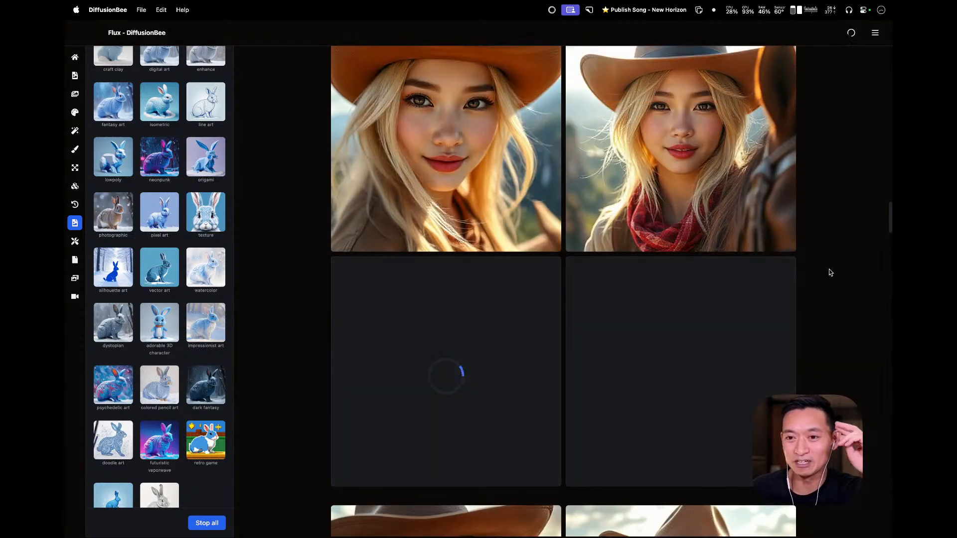
pyautogui.scroll(2, 831, 272)
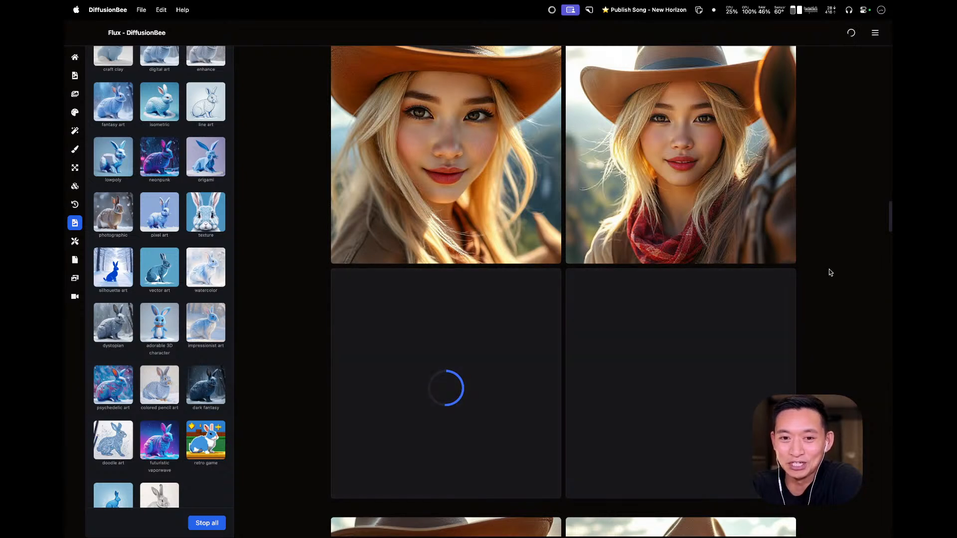
# - Return to the top and enlarge the first portrait: a blonde cowgirl in a brown hat before mountains
pyautogui.moveTo(647, 246)
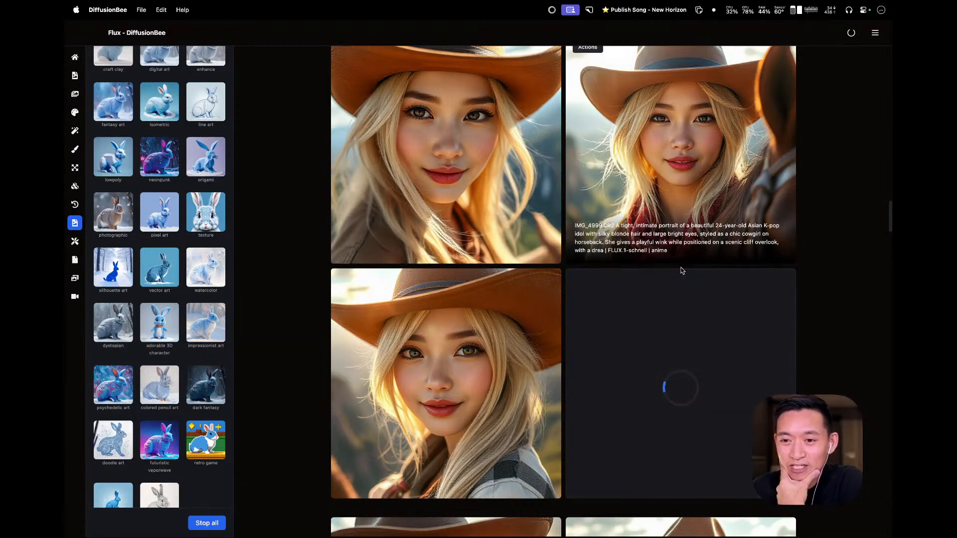
pyautogui.scroll(-5, 813, 308)
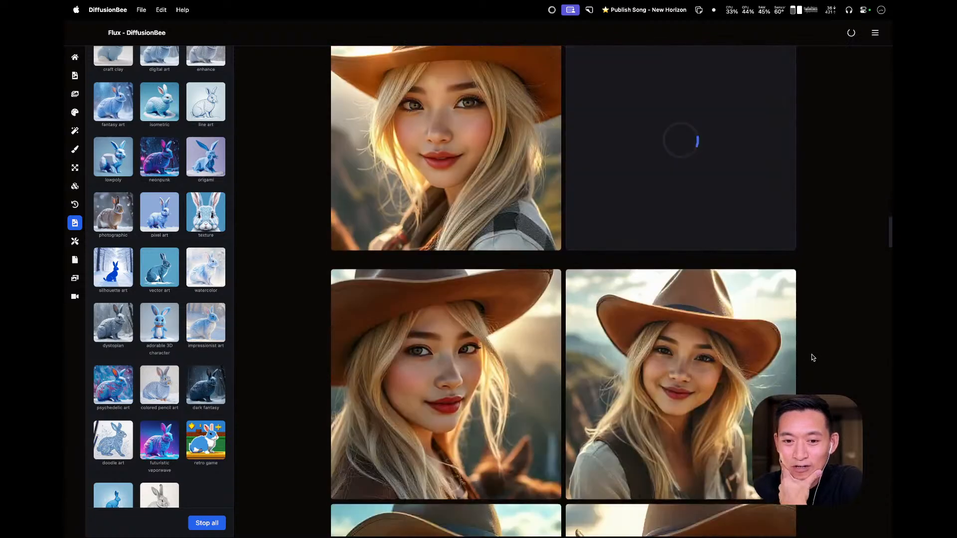
pyautogui.scroll(-2, 813, 358)
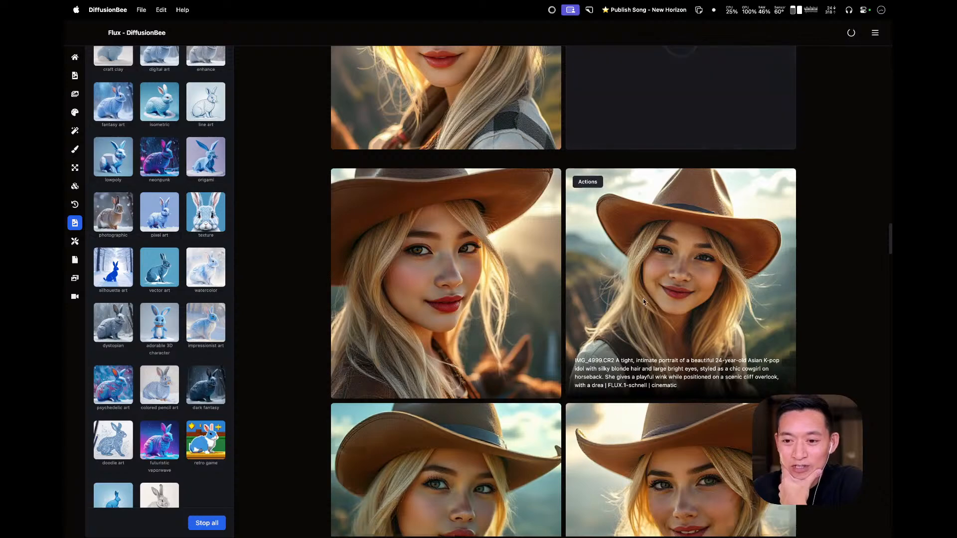
pyautogui.scroll(-3, 648, 297)
pyautogui.scroll(7, 538, 299)
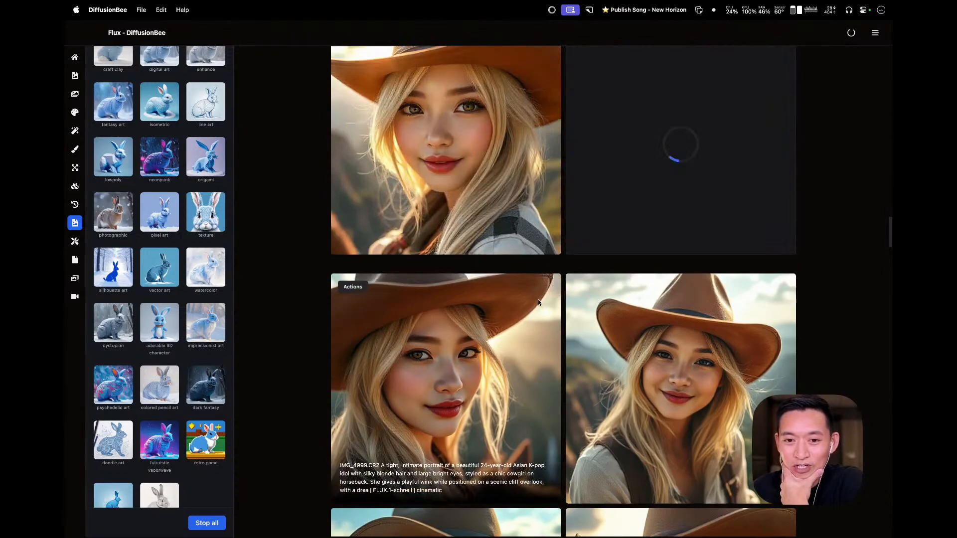
pyautogui.scroll(5, 539, 299)
pyautogui.scroll(3, 538, 299)
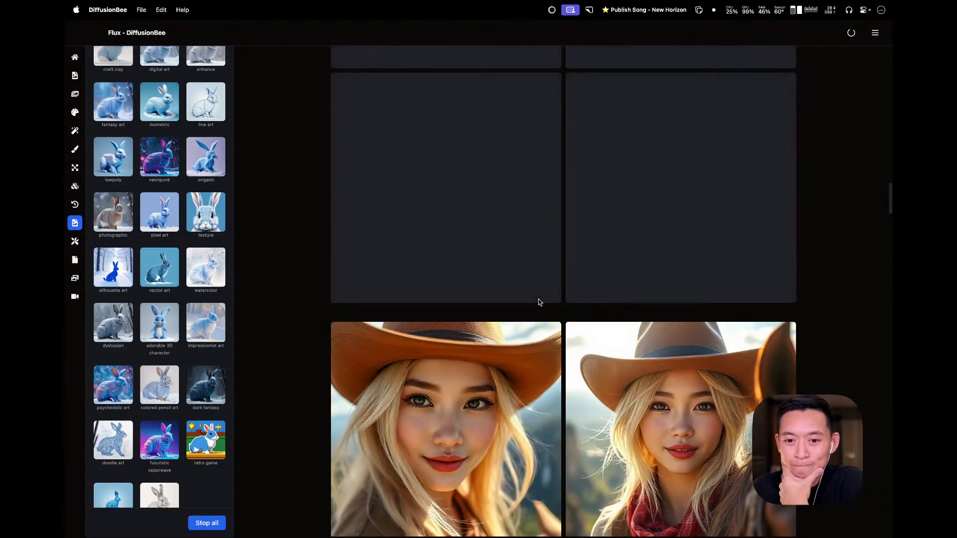
pyautogui.scroll(1, 538, 300)
pyautogui.scroll(-5, 538, 299)
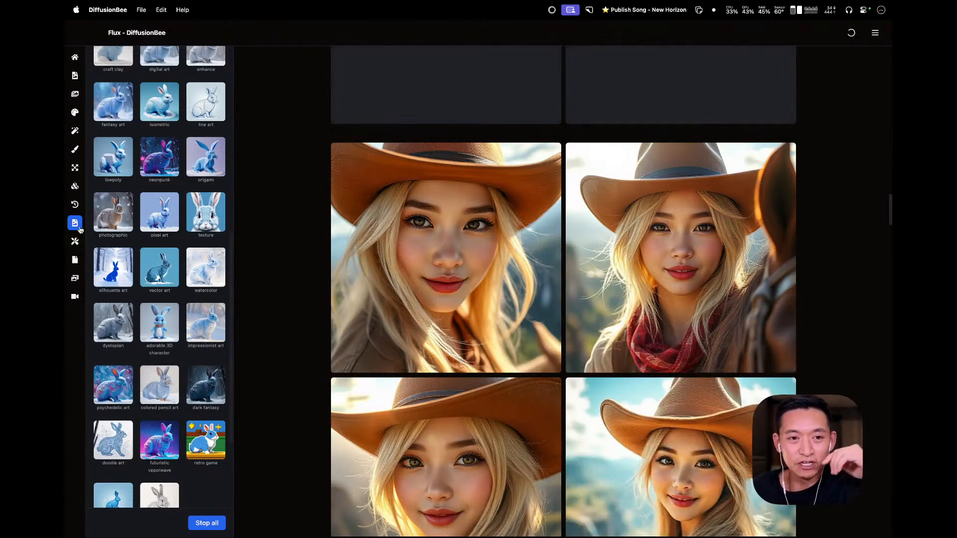
pyautogui.scroll(4, 196, 191)
pyautogui.scroll(5, 385, 203)
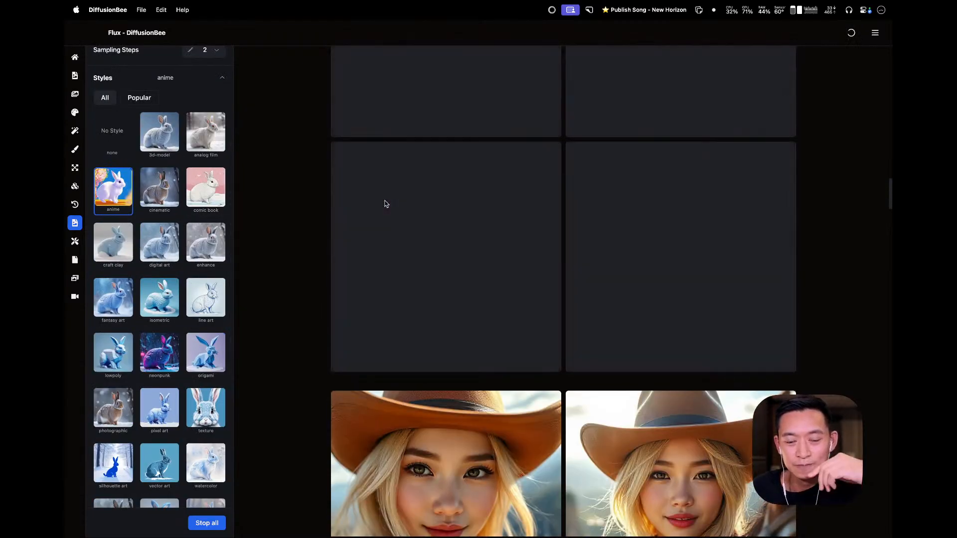
pyautogui.scroll(5, 387, 204)
pyautogui.scroll(5, 385, 204)
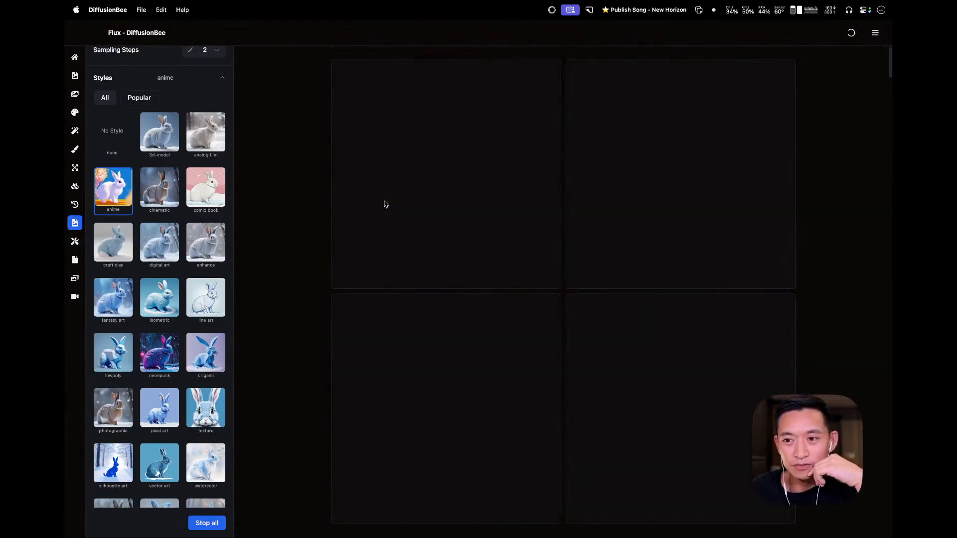
pyautogui.scroll(-5, 389, 272)
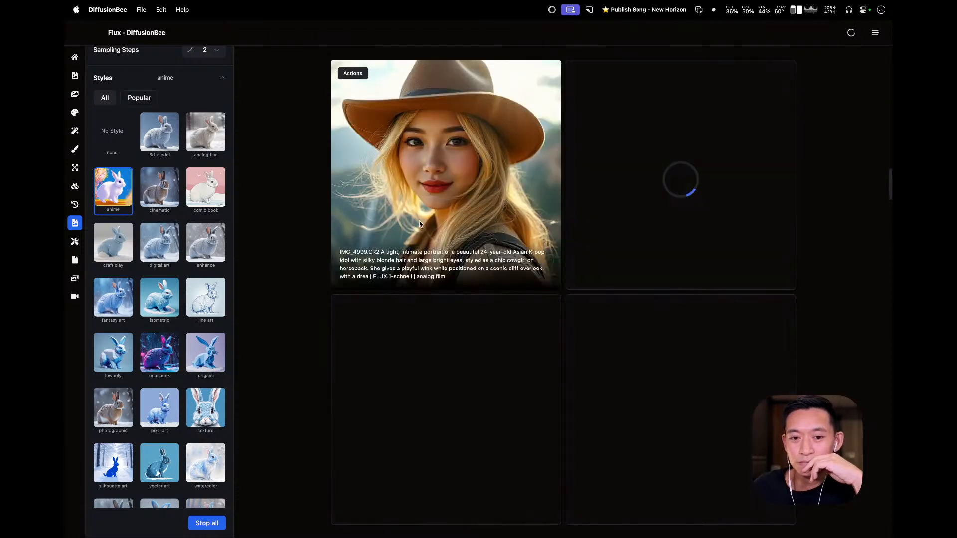
pyautogui.click(361, 272)
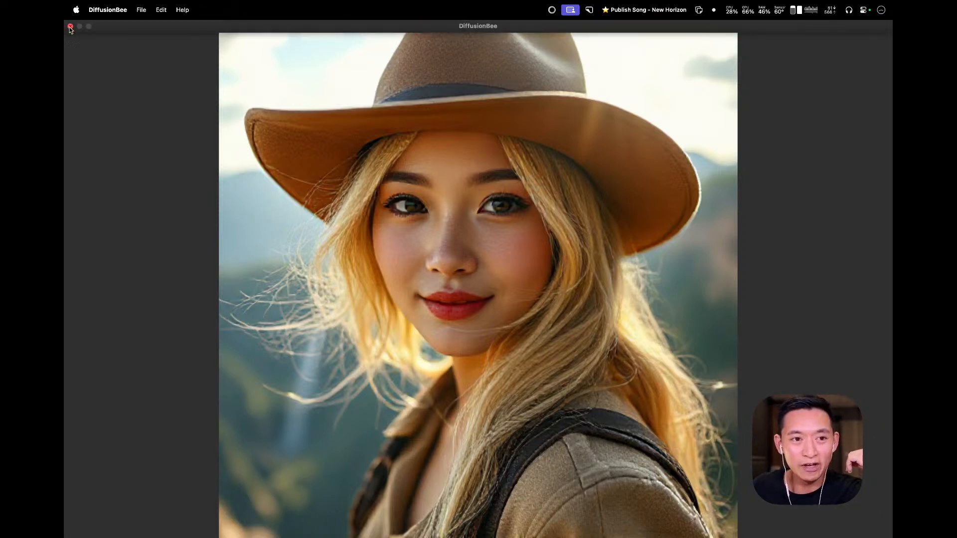
# - Close the enlarged portrait and keep image width and height at 576
pyautogui.click(70, 27)
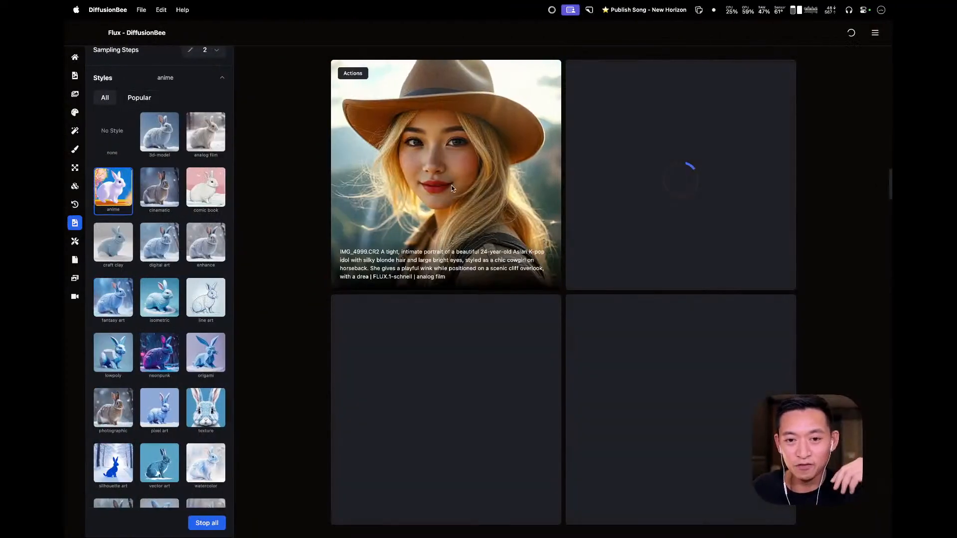
pyautogui.scroll(5, 157, 145)
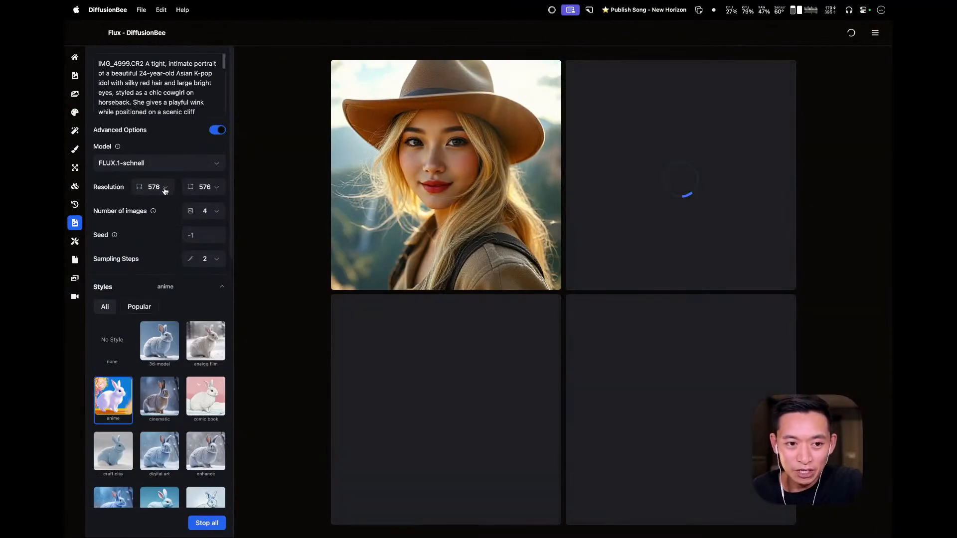
pyautogui.click(158, 187)
pyautogui.click(209, 192)
pyautogui.click(210, 190)
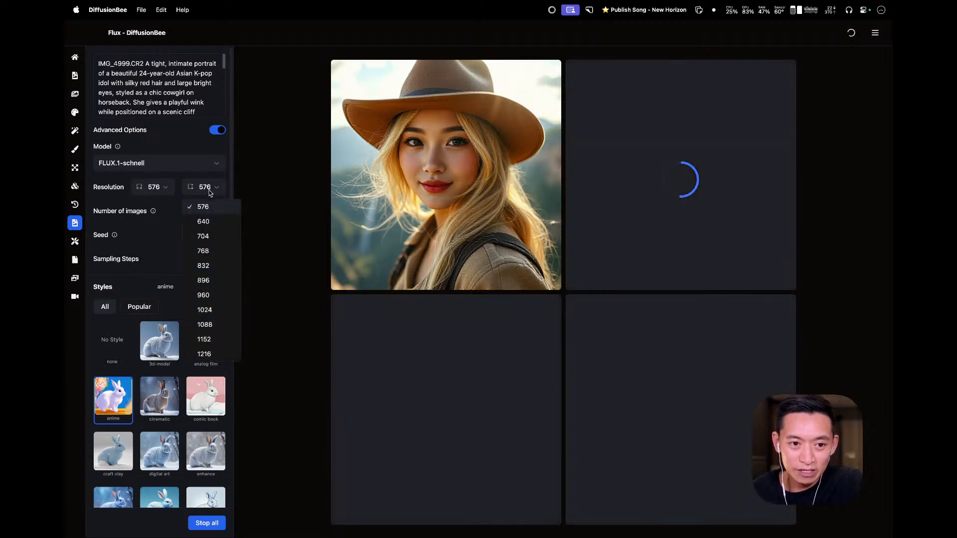
pyautogui.click(210, 195)
pyautogui.click(155, 187)
pyautogui.click(158, 187)
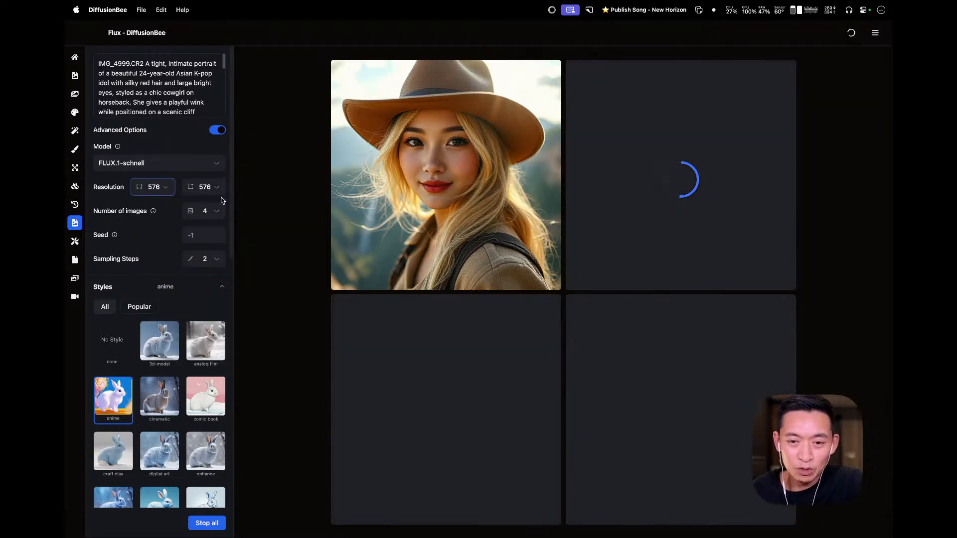
# - Watch the remaining cowgirl portraits finish, then switch Spaces over to Pinokio
pyautogui.moveTo(411, 221)
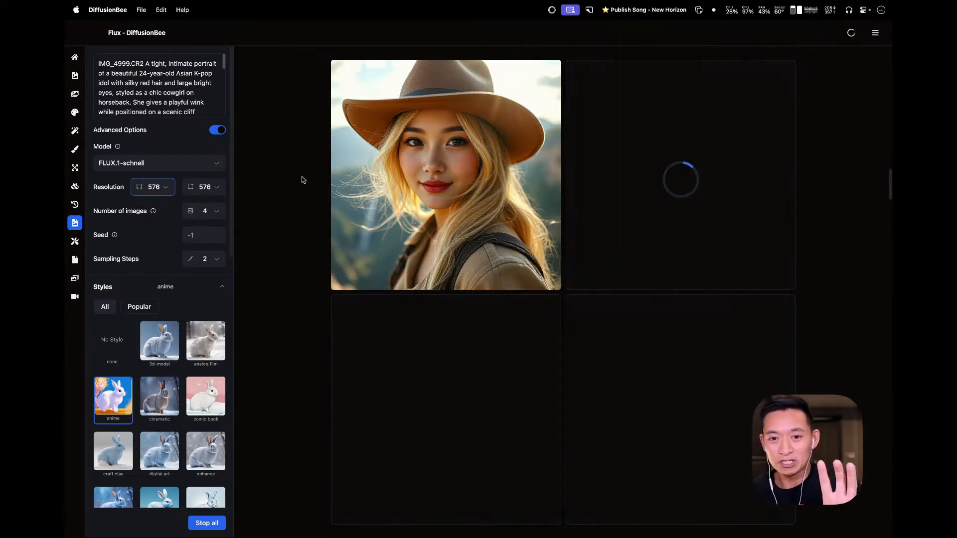
pyautogui.moveTo(447, 226)
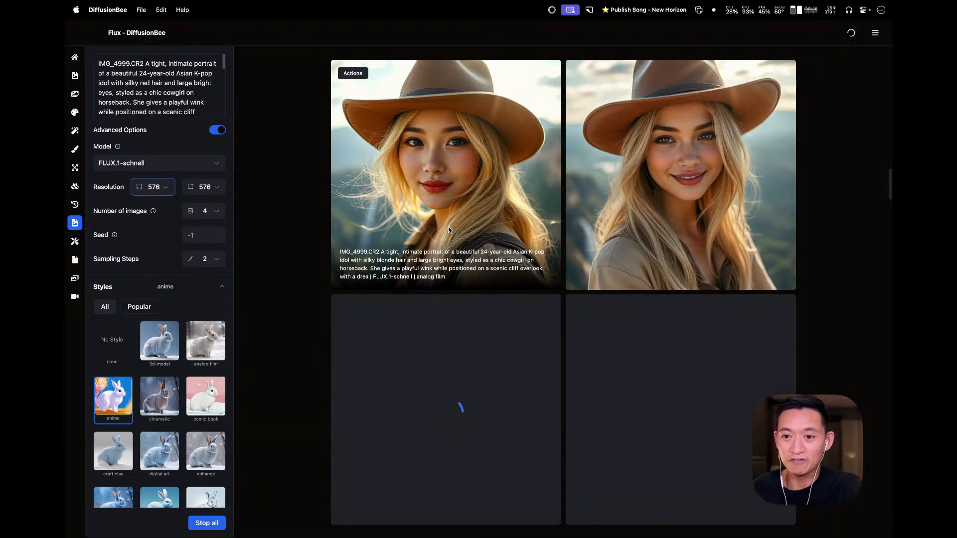
pyautogui.scroll(5, 448, 226)
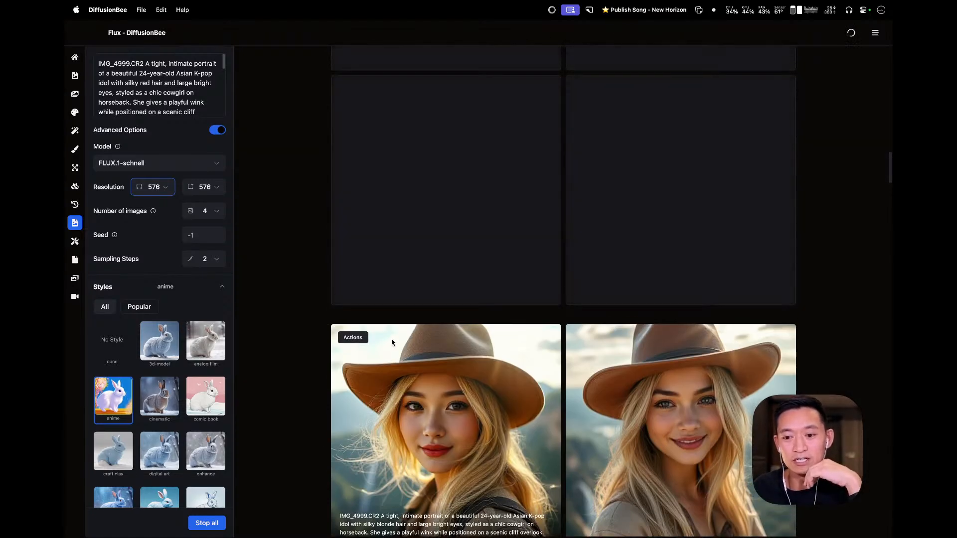
pyautogui.scroll(3, 392, 342)
pyautogui.scroll(3, 392, 342)
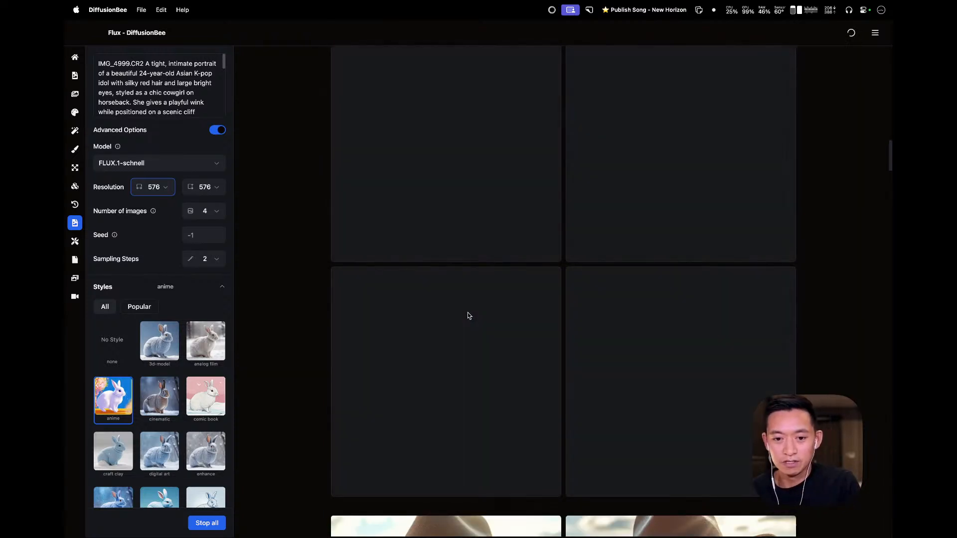
pyautogui.hotkey('ctrl', 'Left')
pyautogui.hotkey('ctrl', 'Right')
pyautogui.hotkey('ctrl', 'Right')
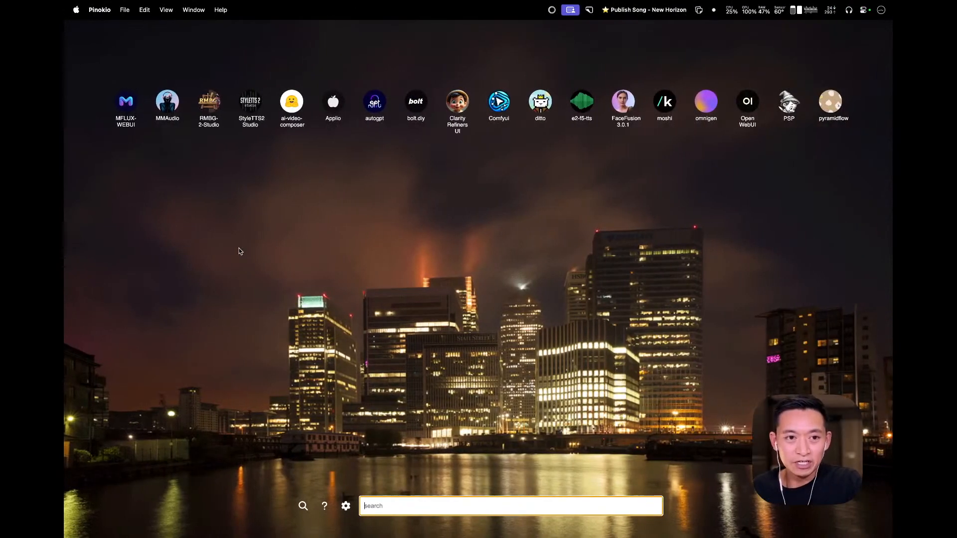
# - Review Pinokio's installed apps, then return to Chrome and start a new tab
pyautogui.moveTo(239, 6)
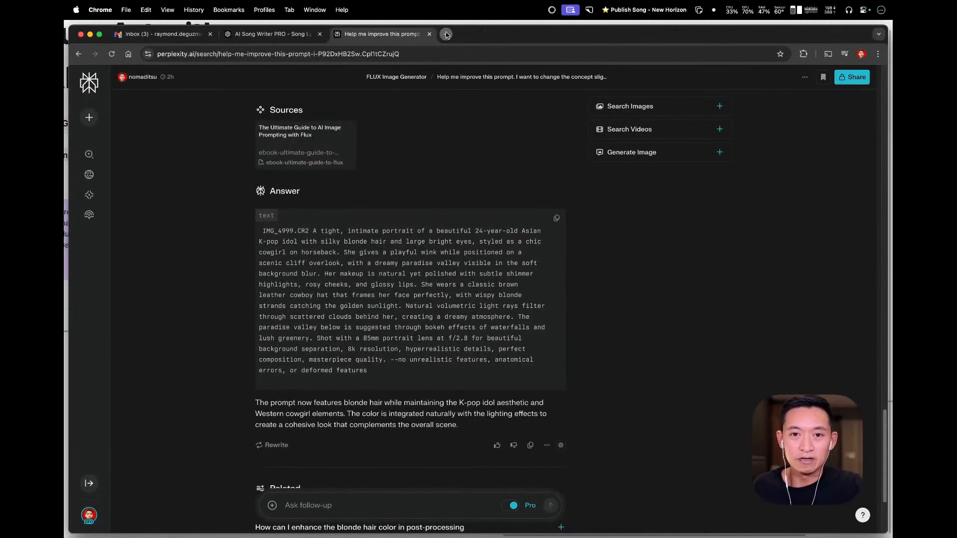
pyautogui.click(447, 34)
# - Load the pinokio.computer website in the new tab, then go back to the Pinokio app
pyautogui.write('pinokio.computer')
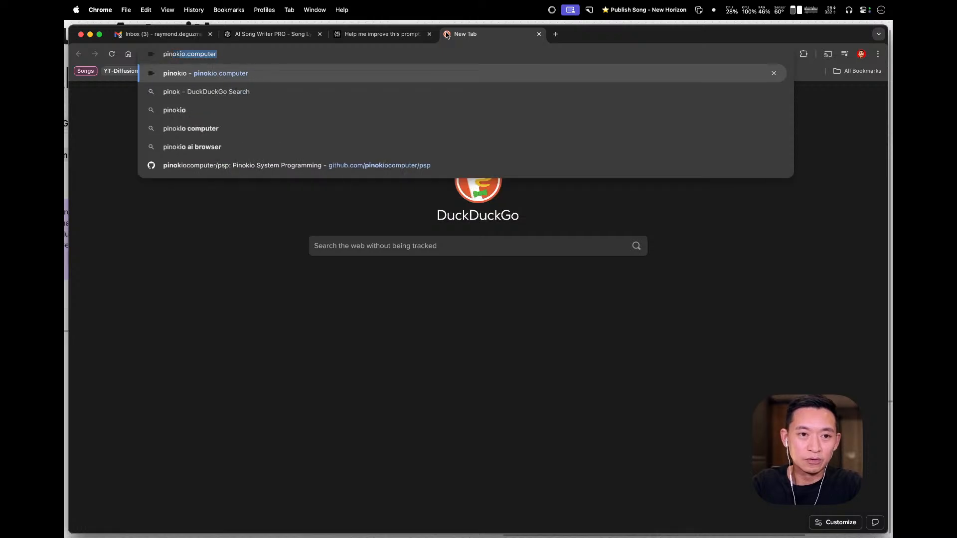
pyautogui.press('Return')
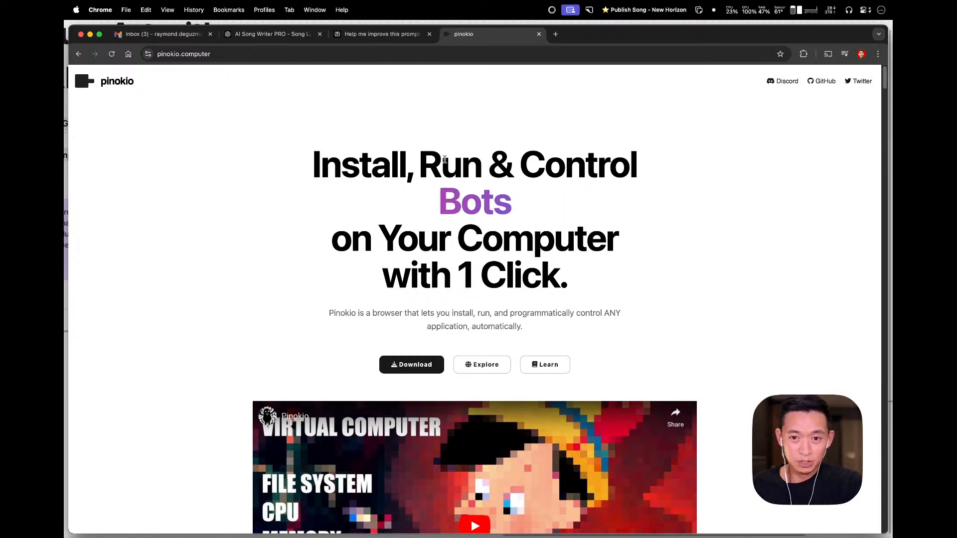
pyautogui.hotkey('ctrl', 'Left')
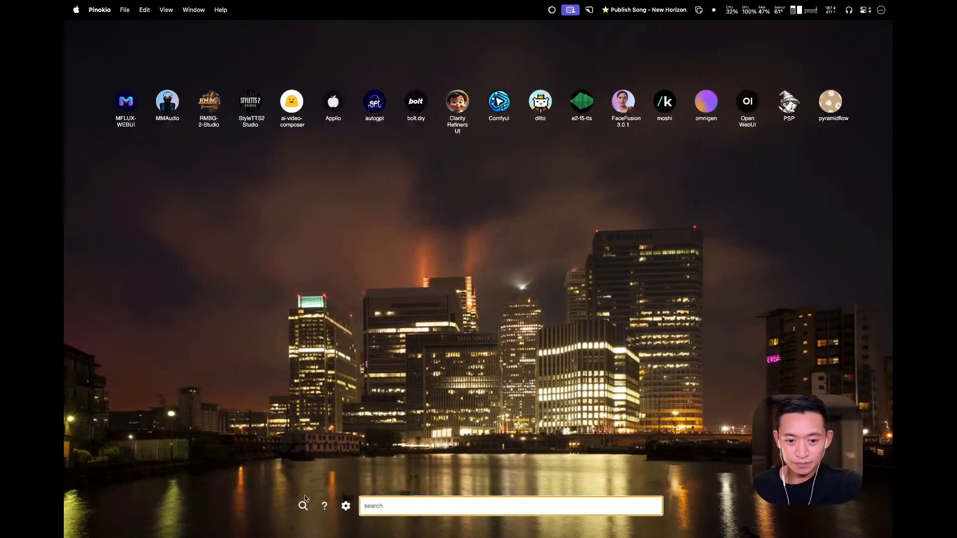
# - Launch Clarity Refiners UI from Pinokio's search page, then return to Chrome in a fresh tab
pyautogui.click(305, 507)
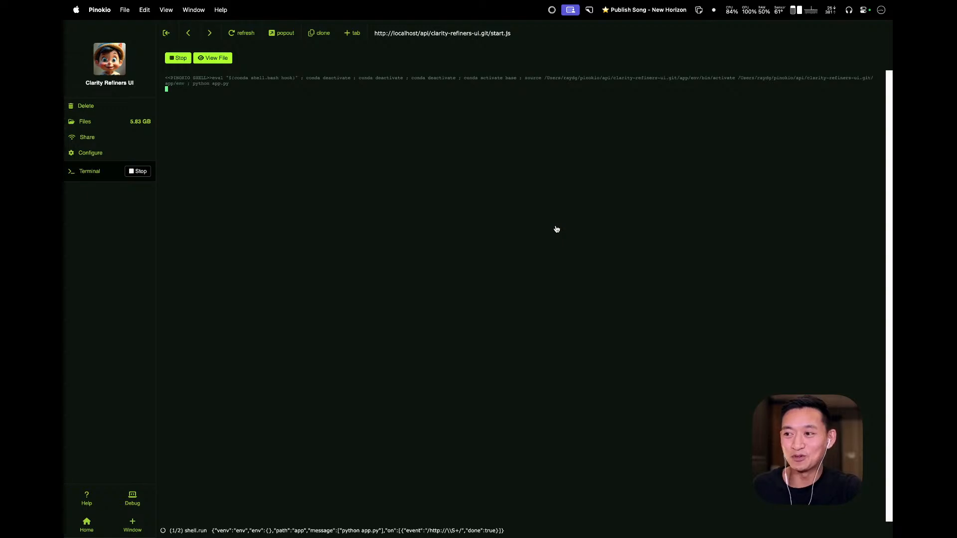
pyautogui.hotkey('ctrl', 'Right')
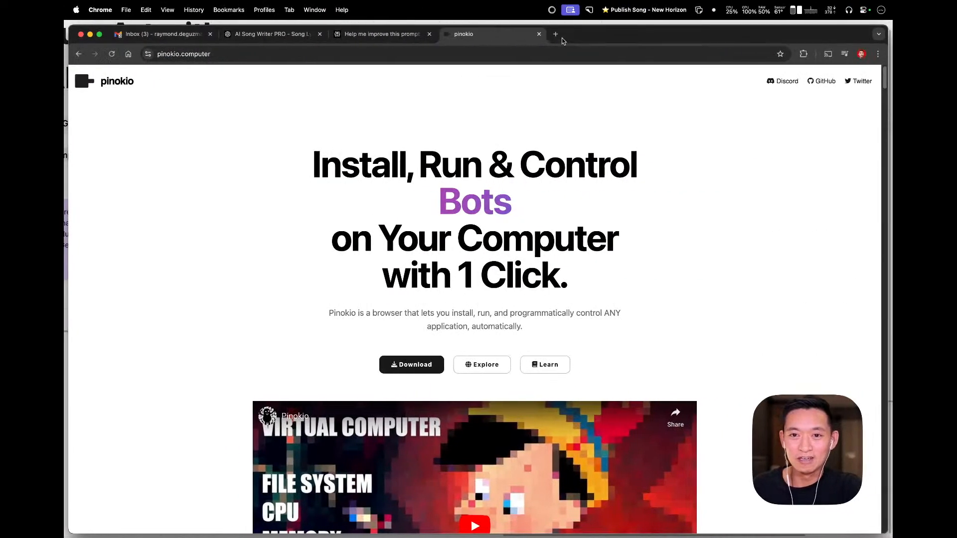
pyautogui.click(558, 34)
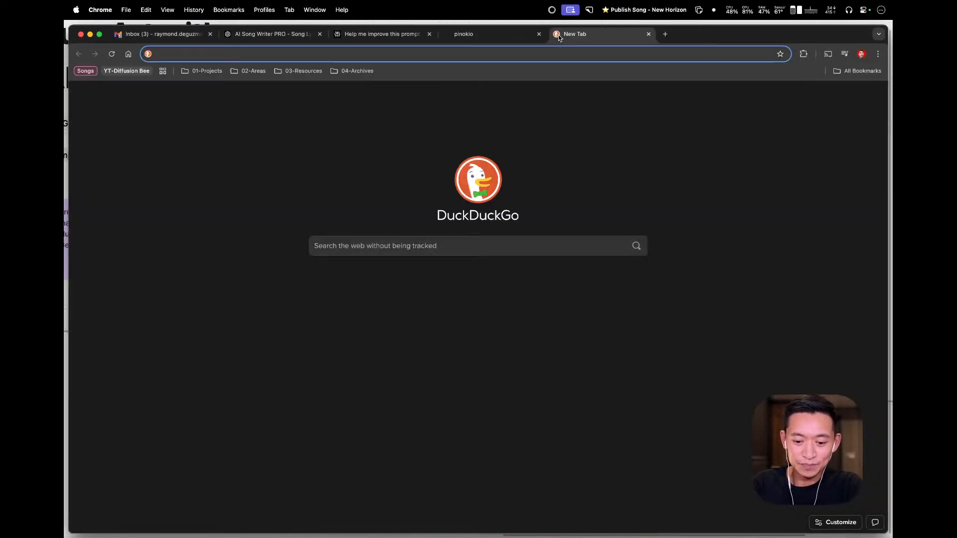
# - Search for magnific and open the Magnific AI website
pyautogui.write('magnific')
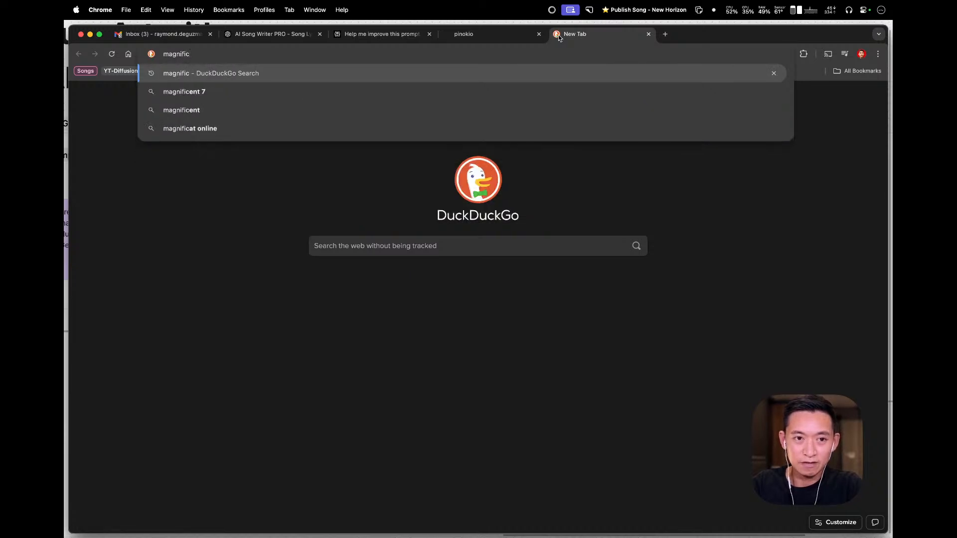
pyautogui.press('Return')
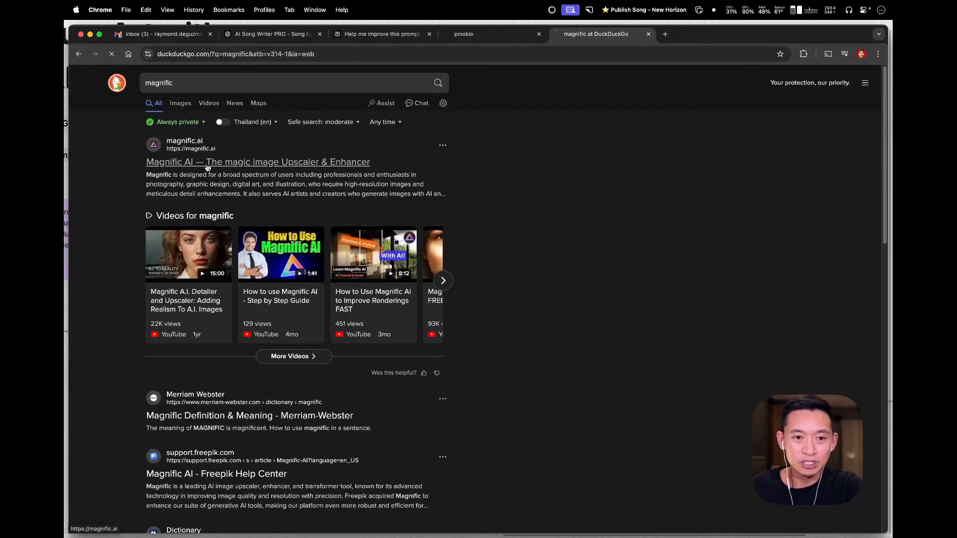
pyautogui.click(204, 164)
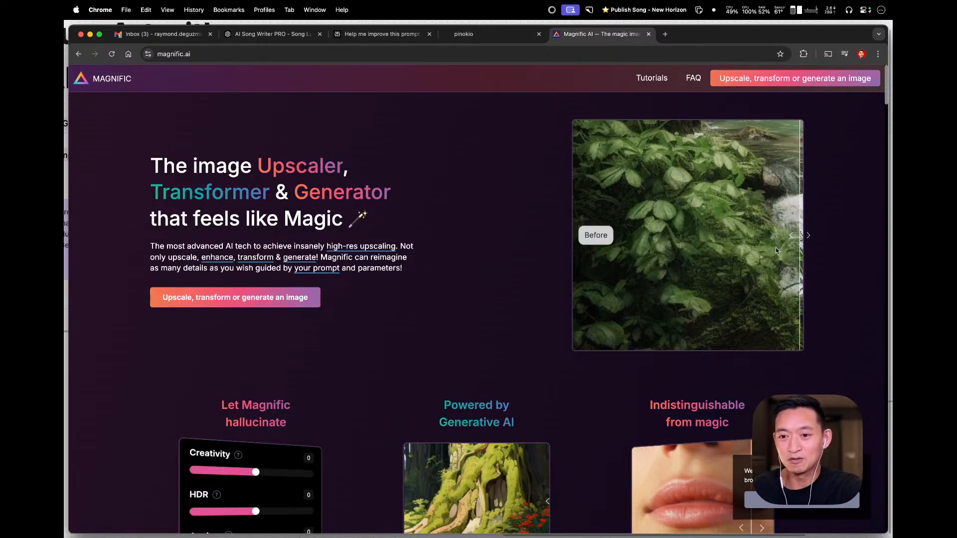
# - Open Magnific's pricing plans and compare the Pro plan's monthly and yearly prices
pyautogui.scroll(-3, 532, 321)
pyautogui.click(532, 320)
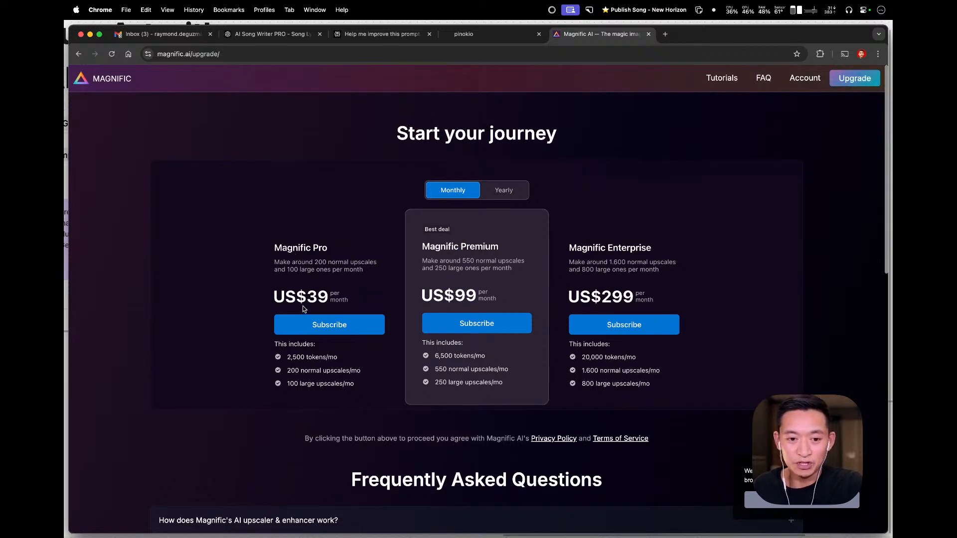
pyautogui.moveTo(307, 297); pyautogui.dragTo(327, 297)
pyautogui.click(504, 190)
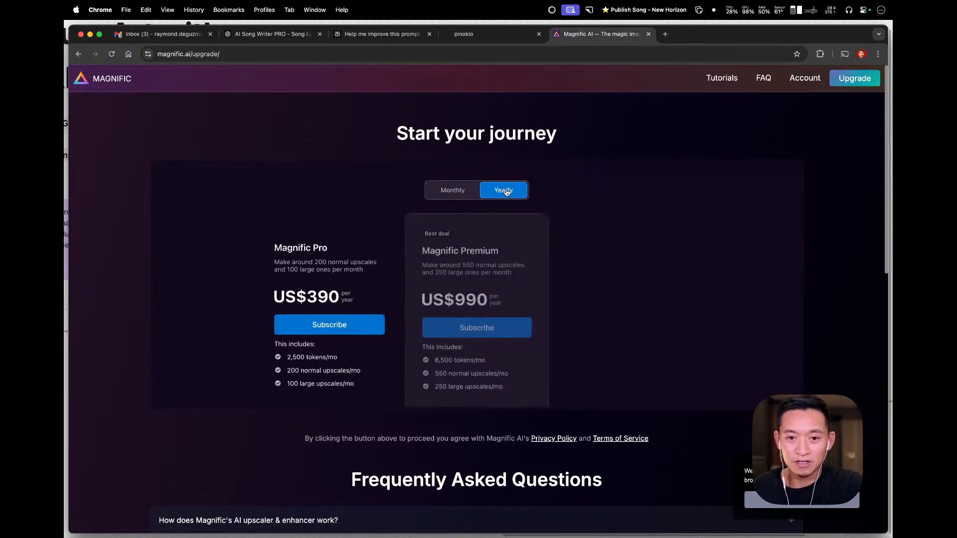
pyautogui.click(453, 190)
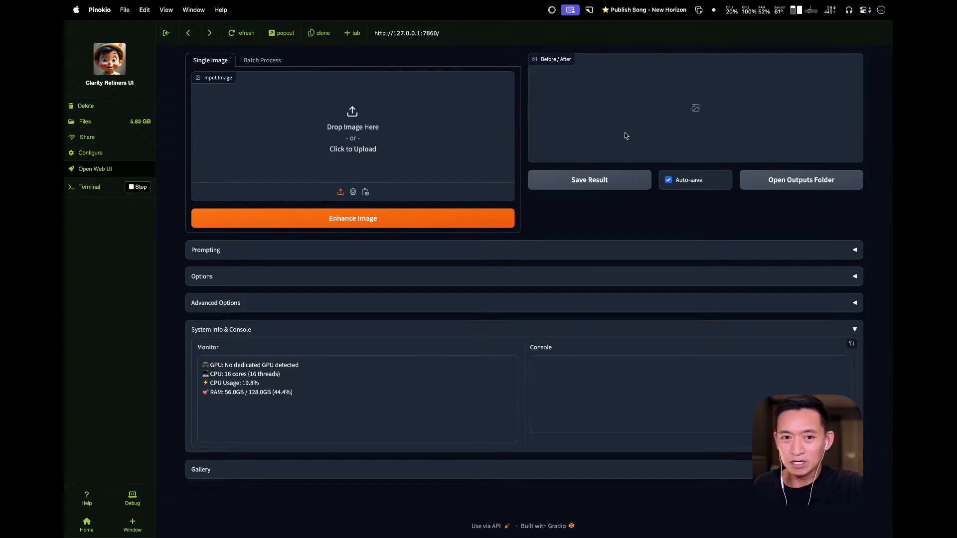
# - Browse the .diffusionbee images folder for an input picture, cancel, and exit full screen
pyautogui.click(365, 116)
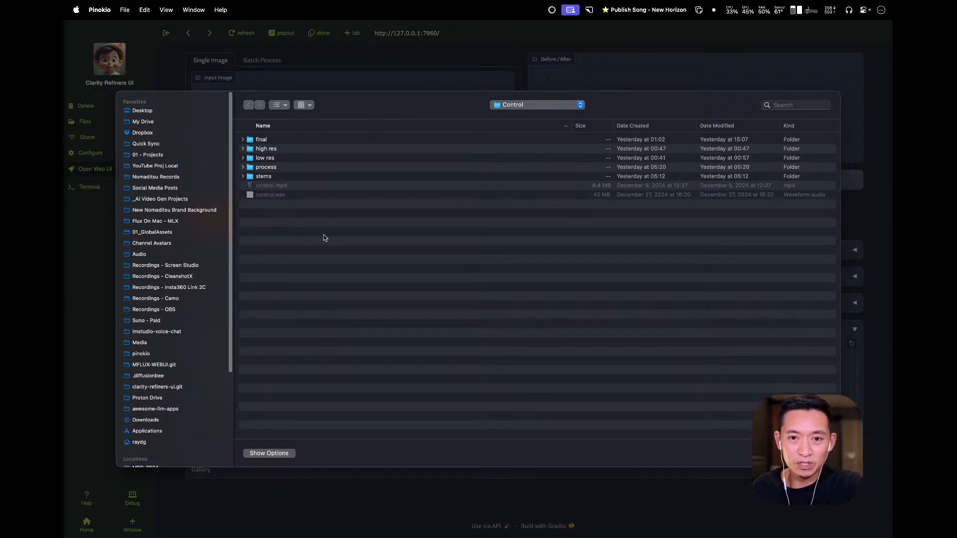
pyautogui.scroll(-5, 223, 393)
pyautogui.scroll(5, 223, 394)
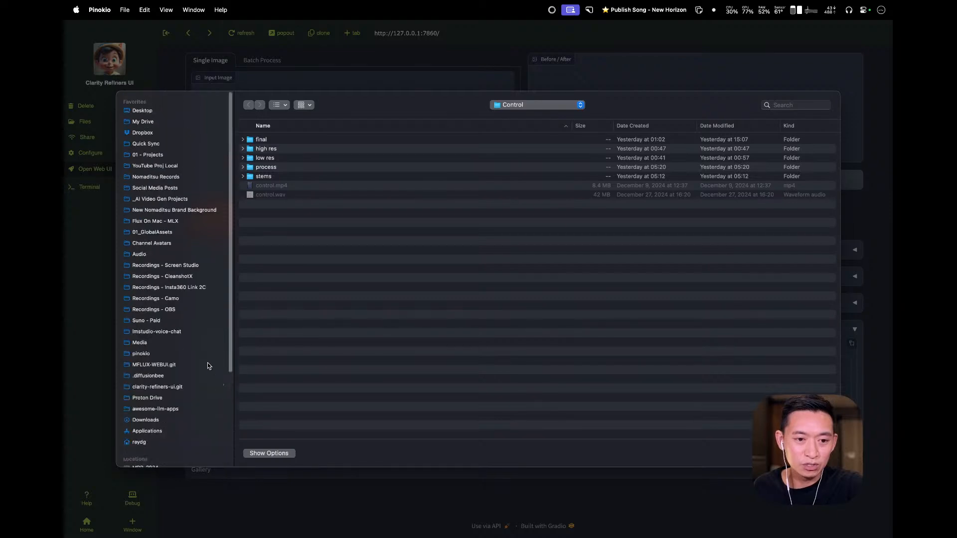
pyautogui.click(167, 375)
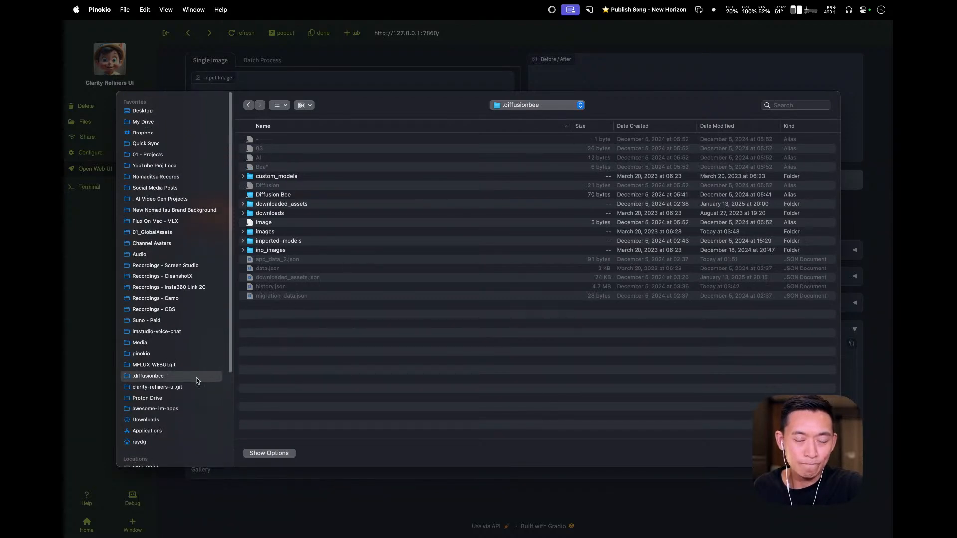
pyautogui.click(243, 232)
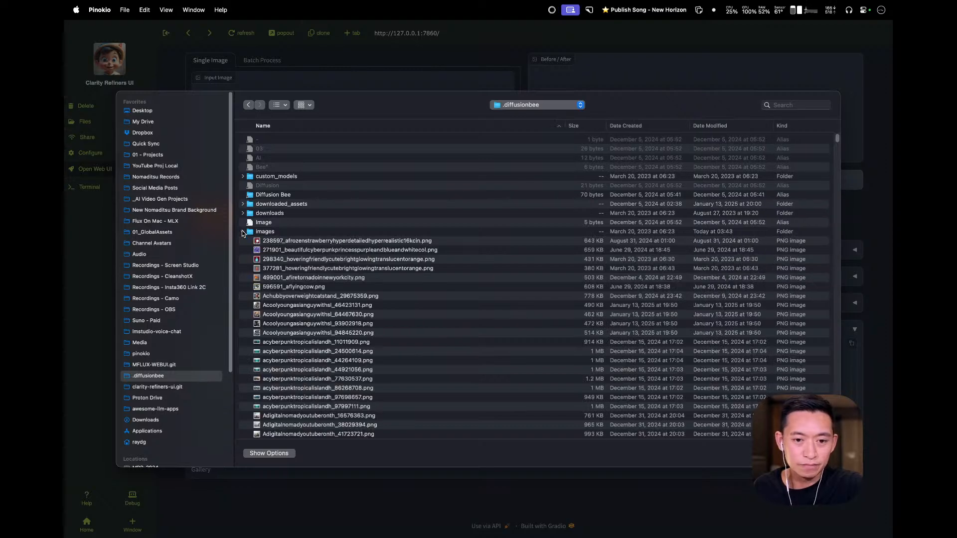
pyautogui.click(242, 232)
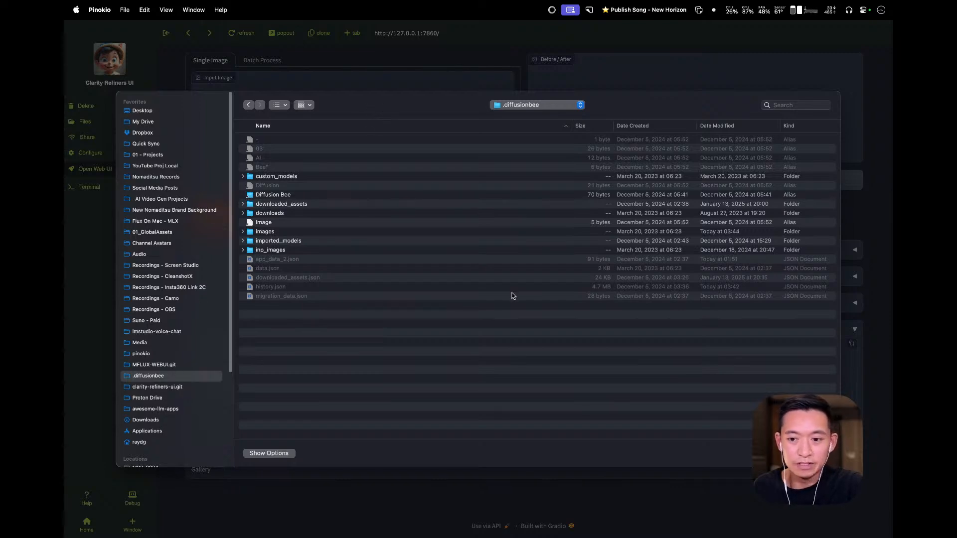
pyautogui.press('Escape')
pyautogui.click(88, 27)
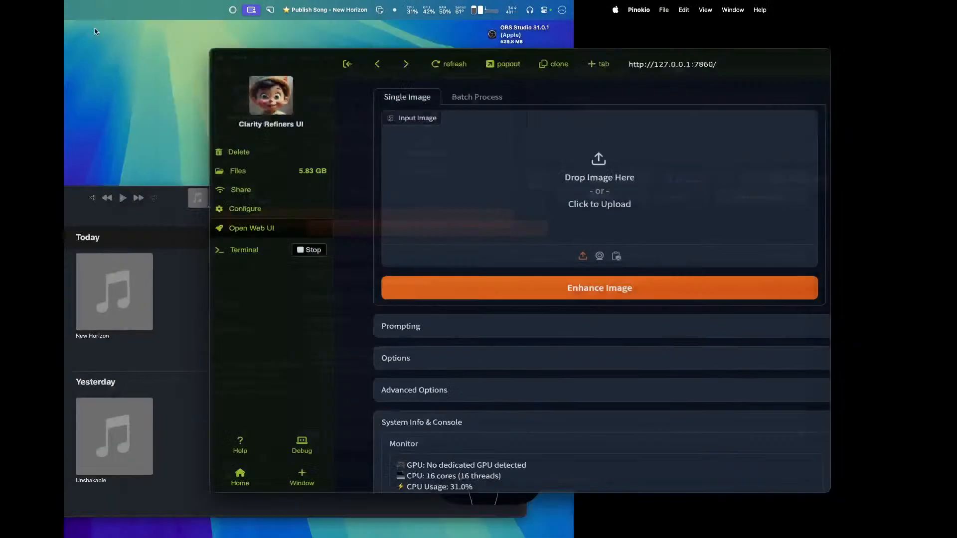
# - Shift Pinokio rightward, watch DiffusionBee render the red-haired batch, then switch to the Music desktop
pyautogui.moveTo(393, 98); pyautogui.dragTo(892, 149)
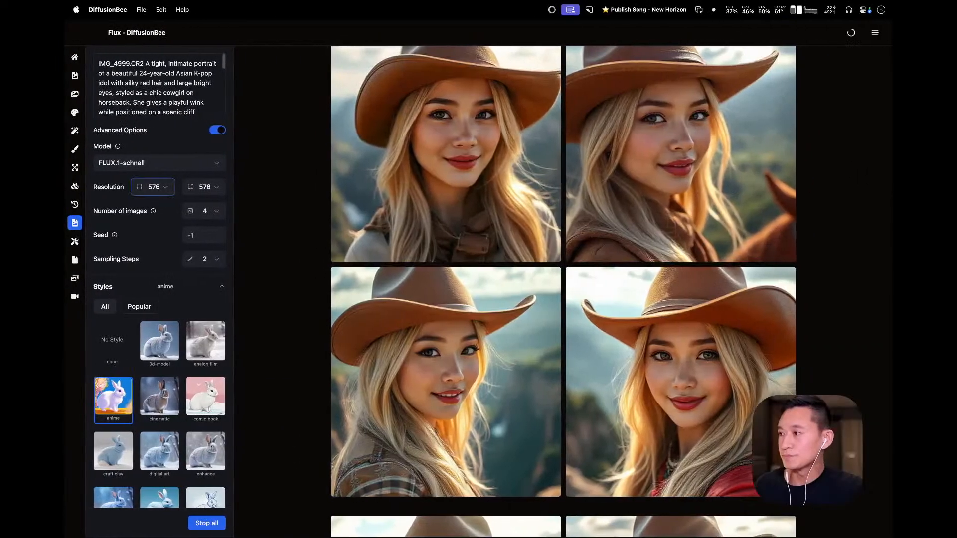
pyautogui.moveTo(684, 318)
pyautogui.scroll(4, 686, 321)
pyautogui.scroll(-3, 686, 319)
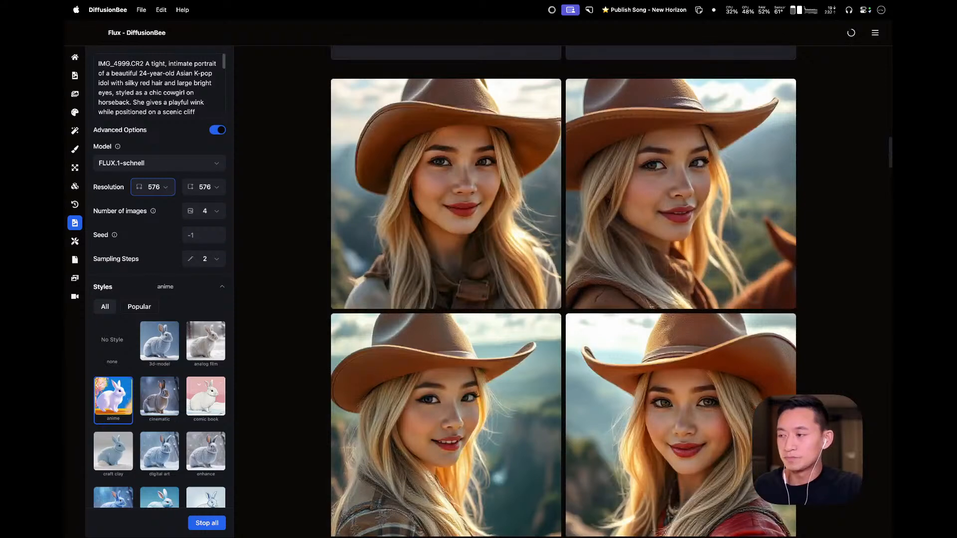
pyautogui.scroll(5, 668, 292)
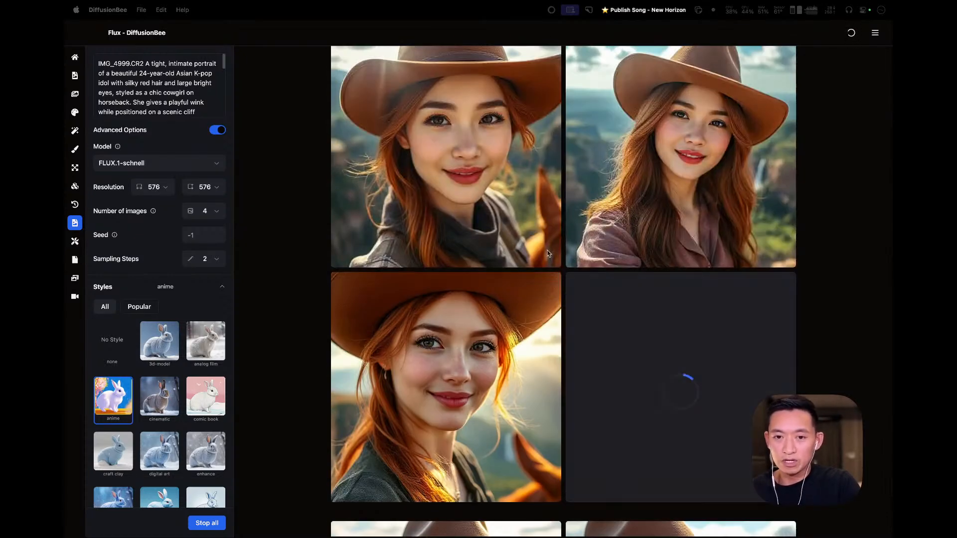
pyautogui.scroll(1, 499, 254)
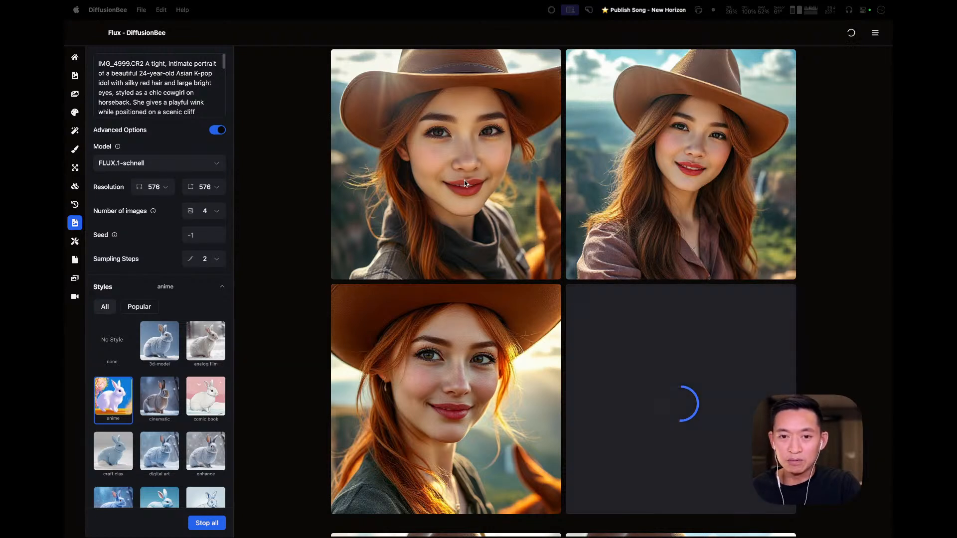
pyautogui.click(465, 181)
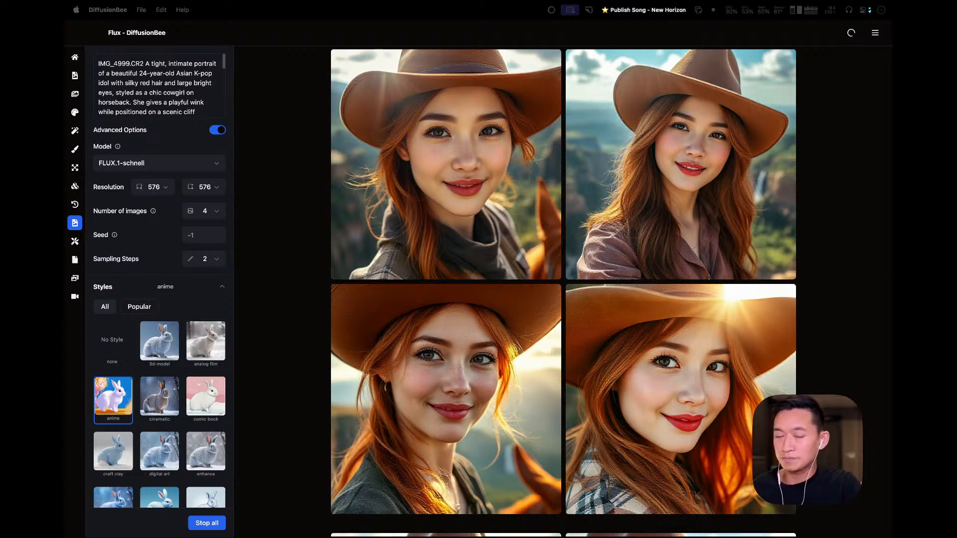
pyautogui.hotkey('ctrl', 'Left')
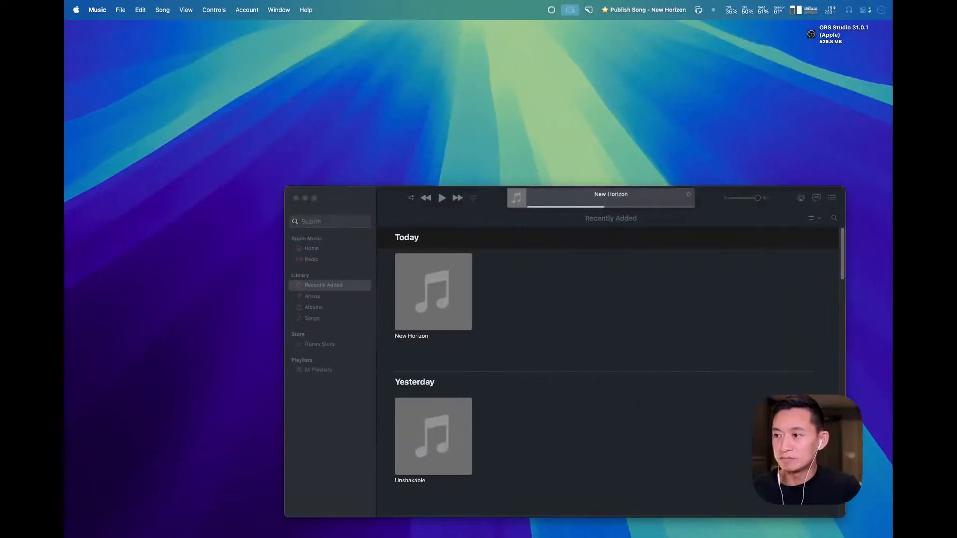
# - Maximize Clarity Refiners UI, check the 'masterpiece, best quality, highres' prompt, and start enhancing
pyautogui.moveTo(956, 72); pyautogui.dragTo(688, 74)
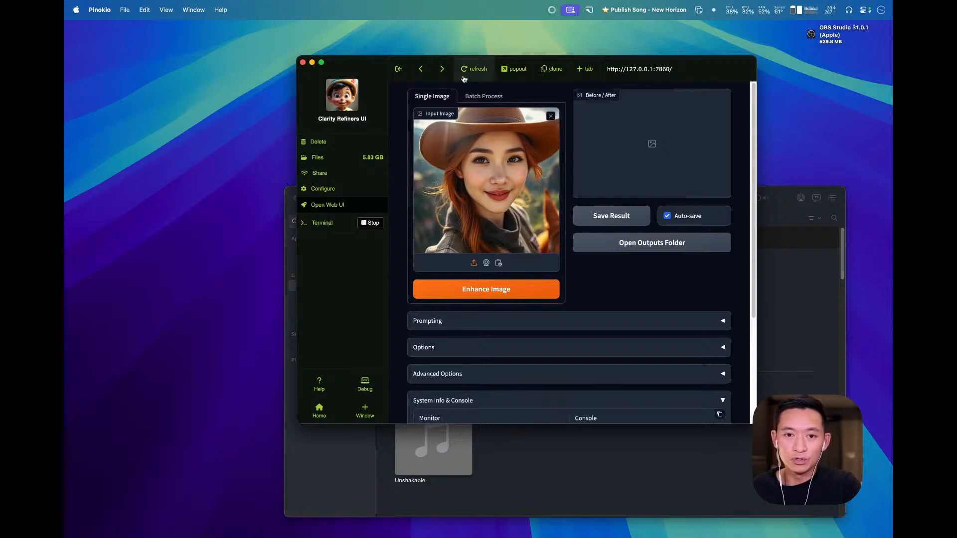
pyautogui.doubleClick(349, 68)
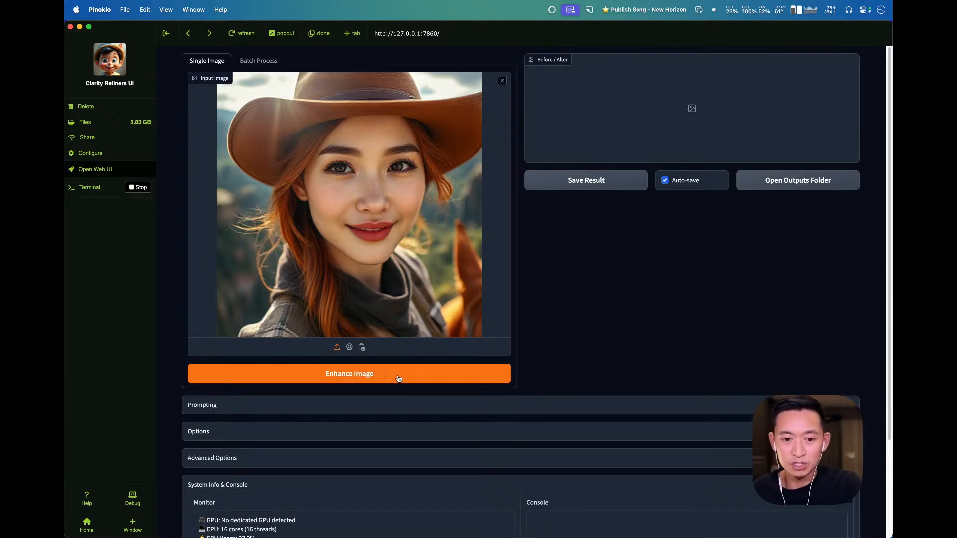
pyautogui.click(701, 407)
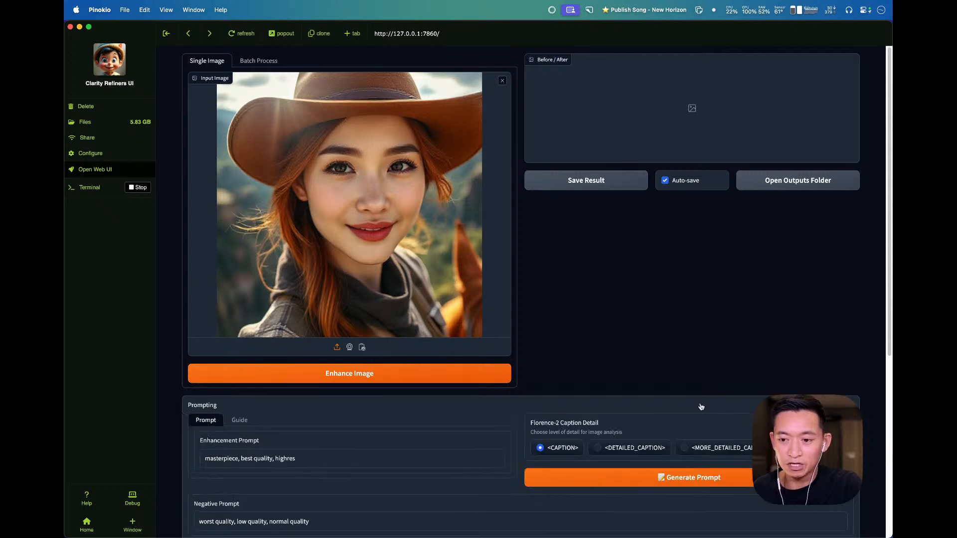
pyautogui.moveTo(790, 405); pyautogui.dragTo(790, 266)
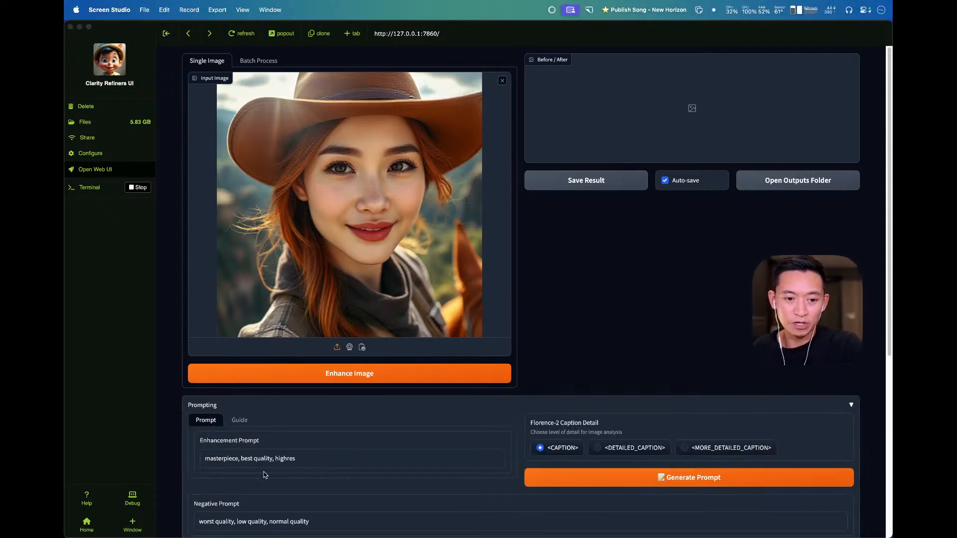
pyautogui.click(312, 459)
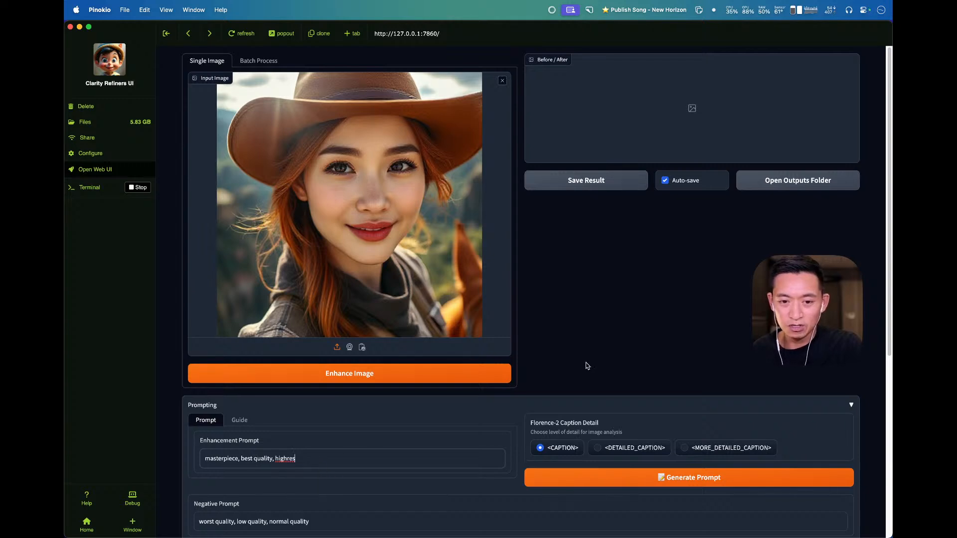
pyautogui.moveTo(797, 302); pyautogui.dragTo(802, 466)
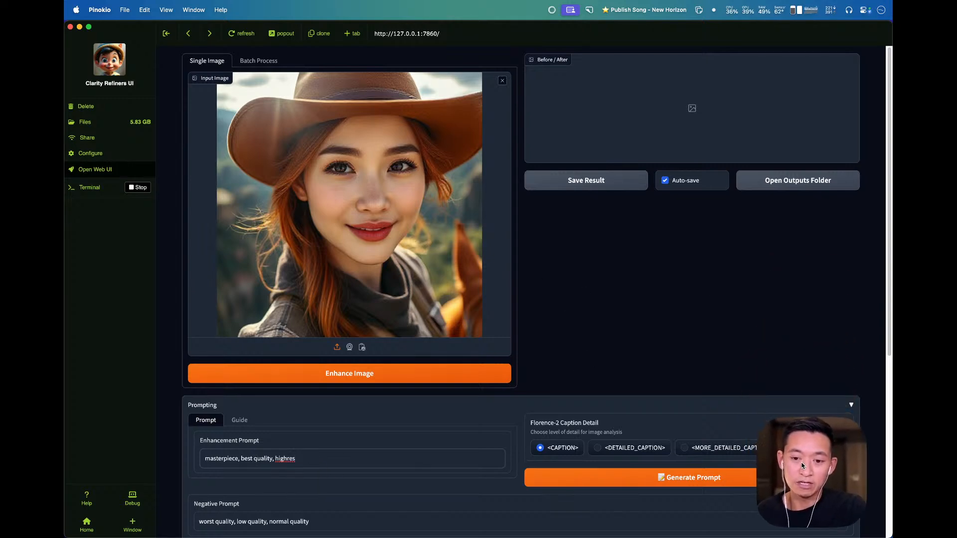
pyautogui.click(372, 380)
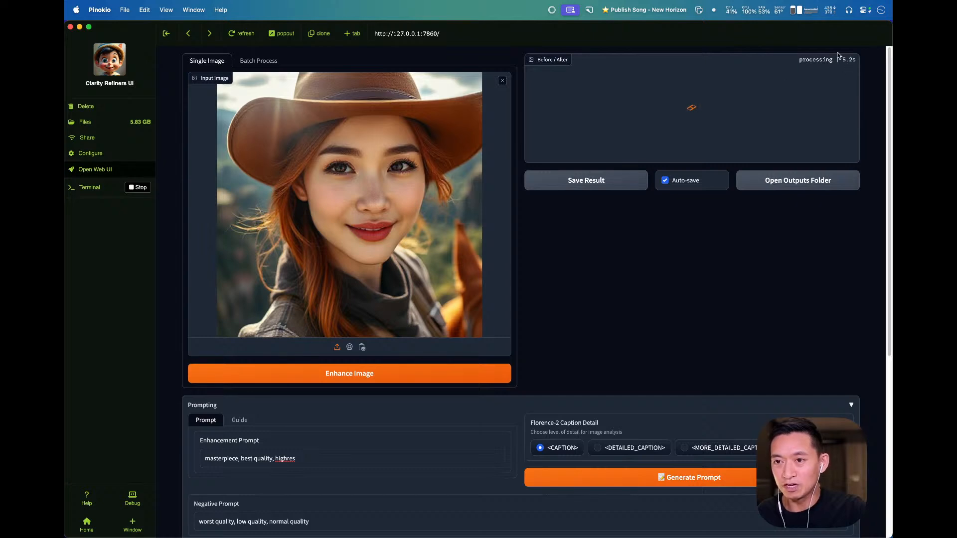
# - Glance at the menu-bar Stats readout for CPU, GPU and memory load, then close it
pyautogui.click(752, 12)
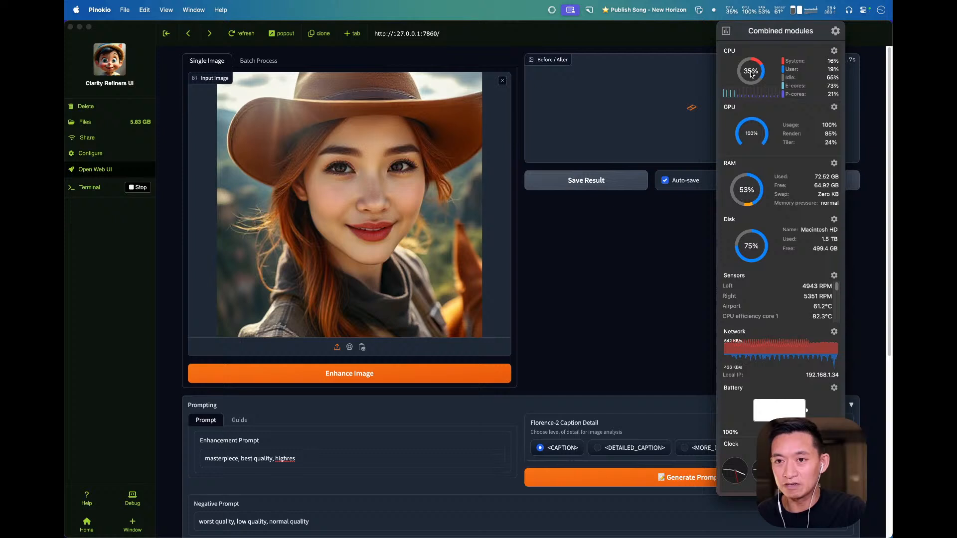
pyautogui.click(745, 12)
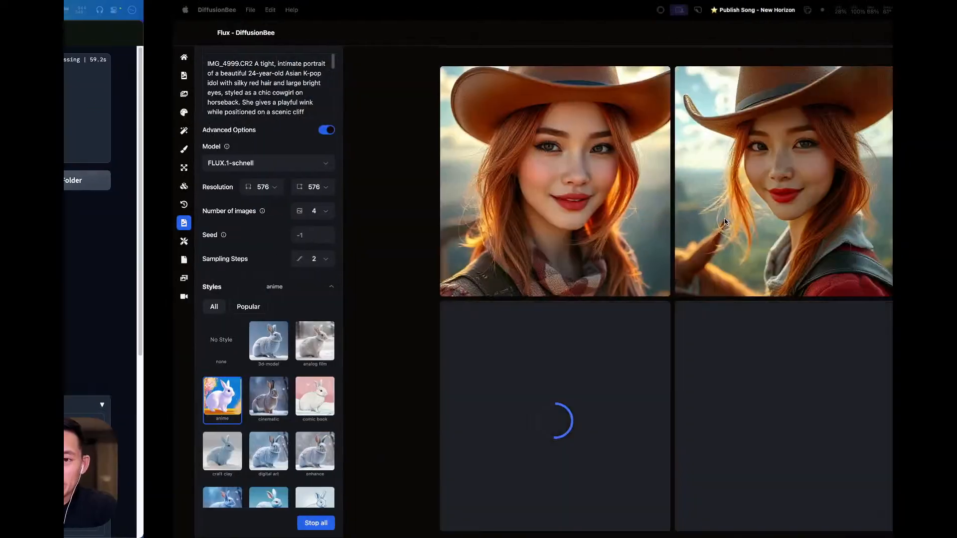
# - Scroll up and down through the finished red-haired and blonde cowgirl batches in the grid
pyautogui.scroll(-5, 647, 387)
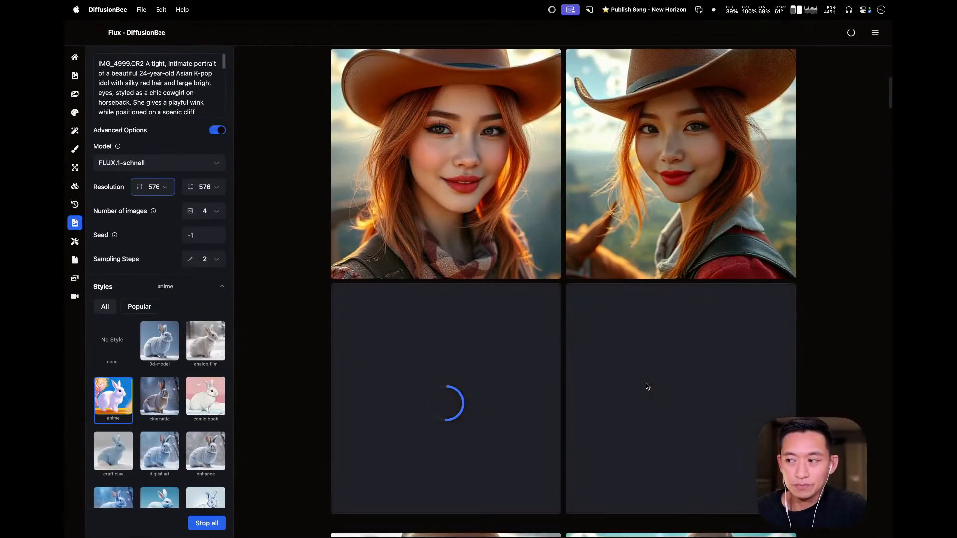
pyautogui.scroll(-6, 647, 386)
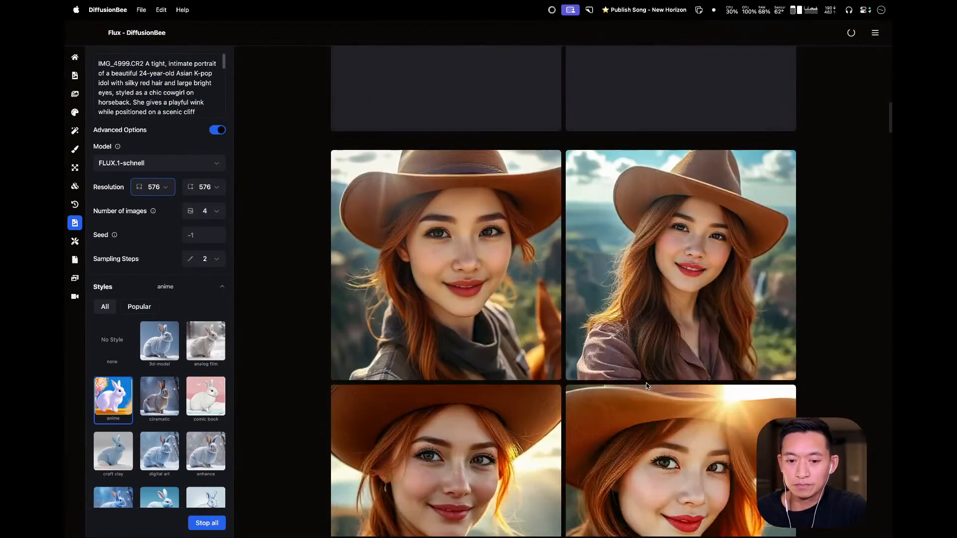
pyautogui.scroll(15, 647, 387)
pyautogui.scroll(-2, 648, 386)
pyautogui.scroll(-10, 647, 386)
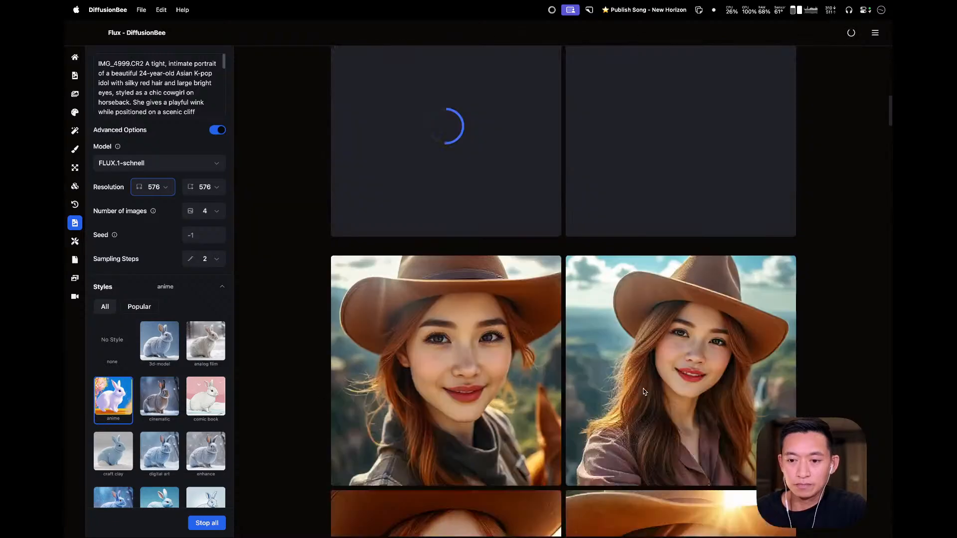
pyautogui.scroll(-12, 642, 394)
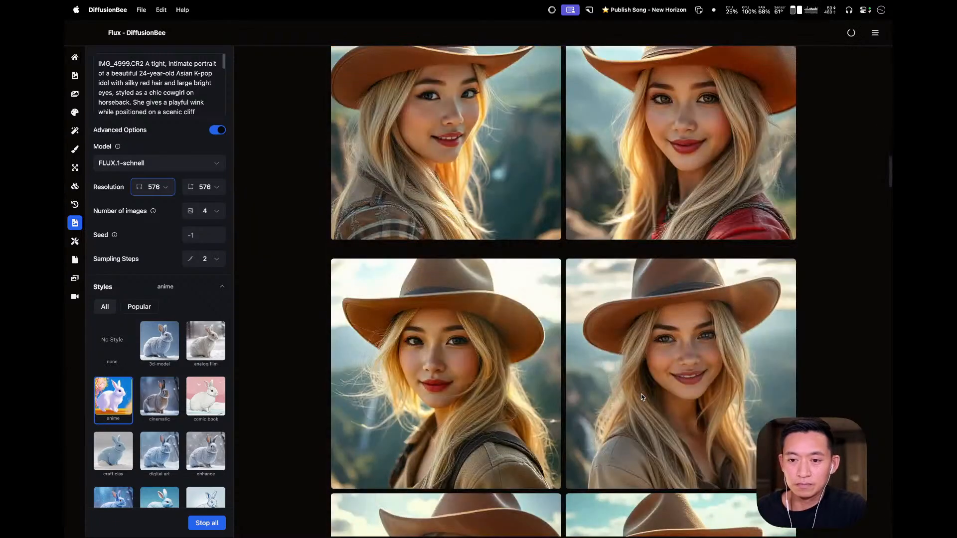
pyautogui.scroll(20, 641, 394)
pyautogui.scroll(7, 641, 394)
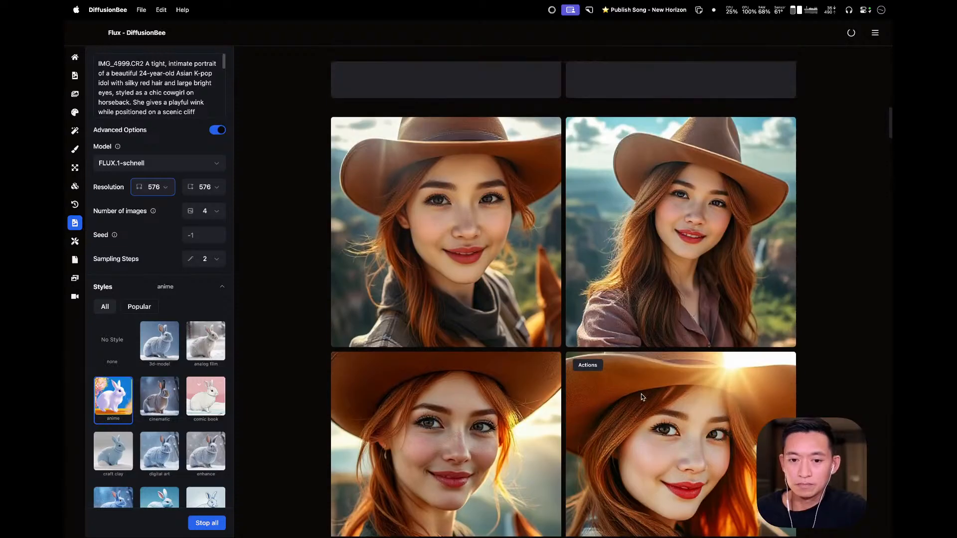
pyautogui.scroll(-6, 641, 394)
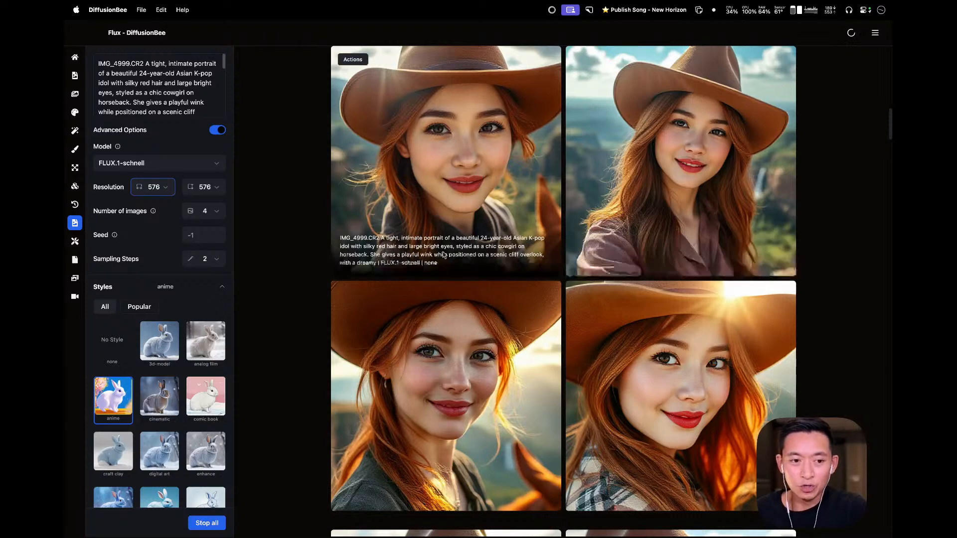
pyautogui.scroll(5, 668, 241)
pyautogui.scroll(3, 668, 241)
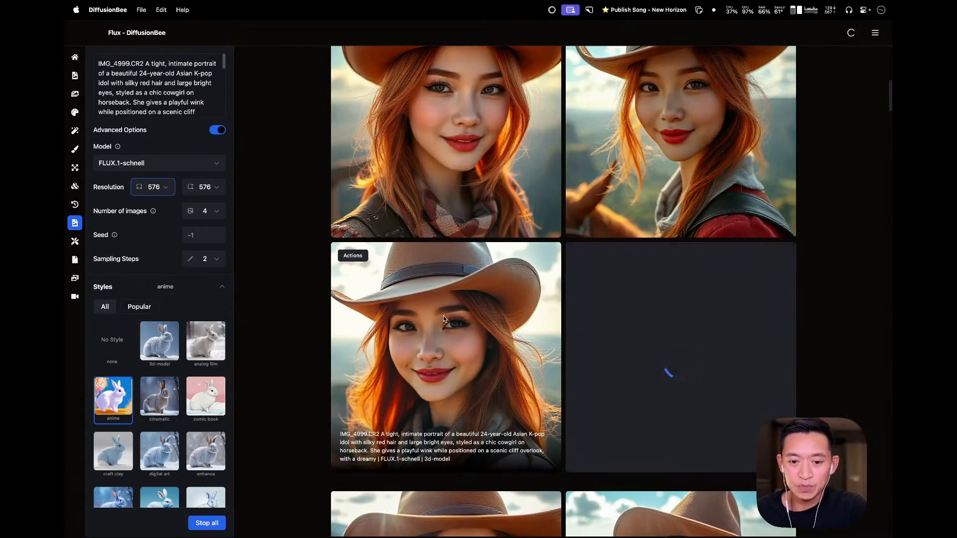
pyautogui.scroll(2, 646, 327)
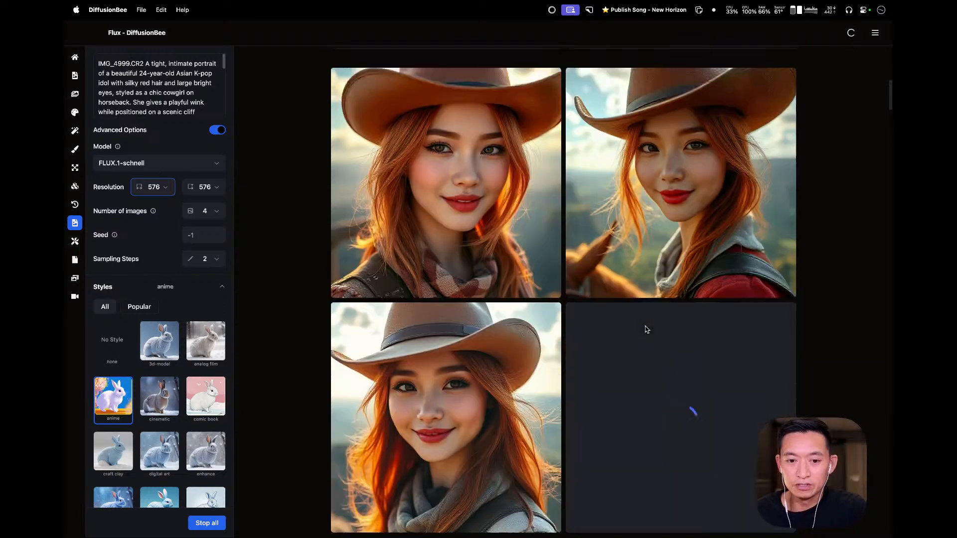
pyautogui.scroll(-14, 587, 416)
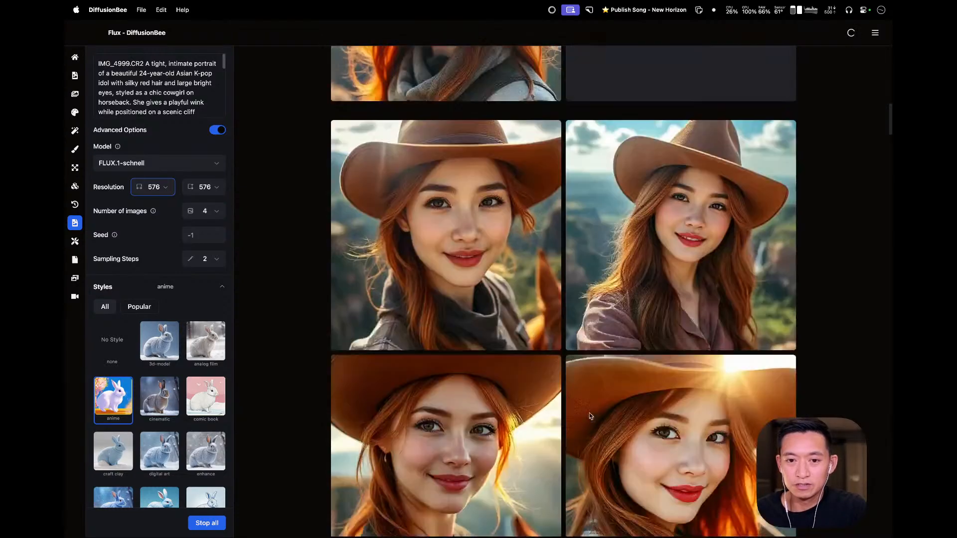
pyautogui.scroll(-15, 587, 417)
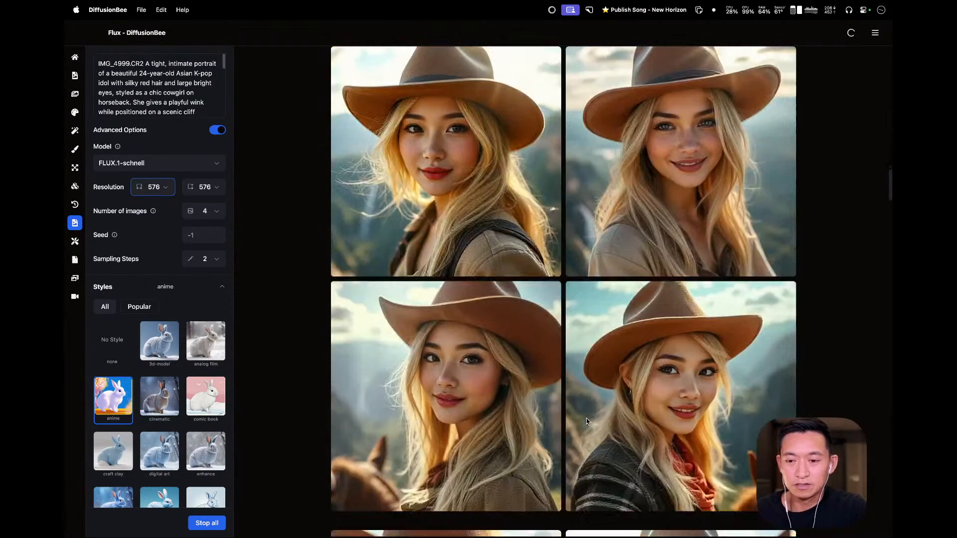
pyautogui.scroll(-10, 588, 418)
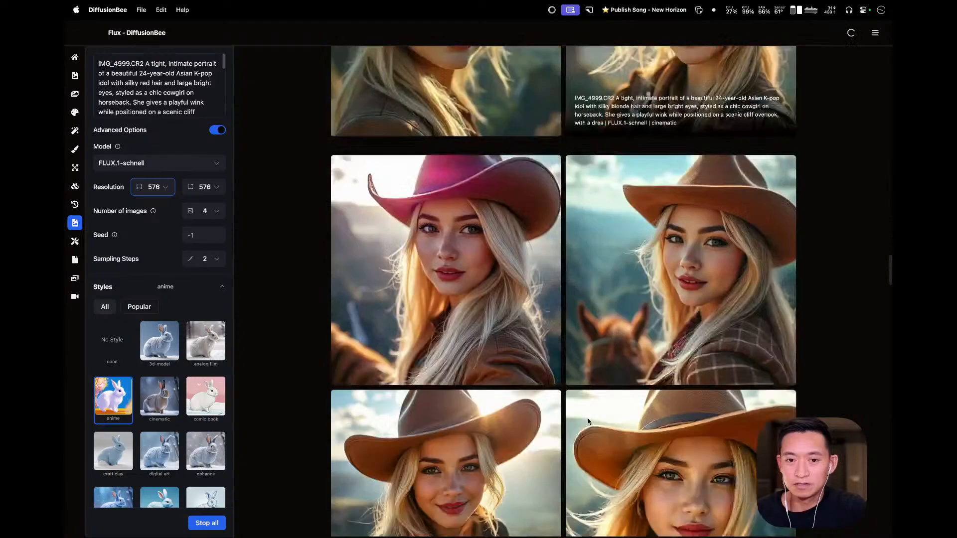
pyautogui.scroll(-5, 588, 418)
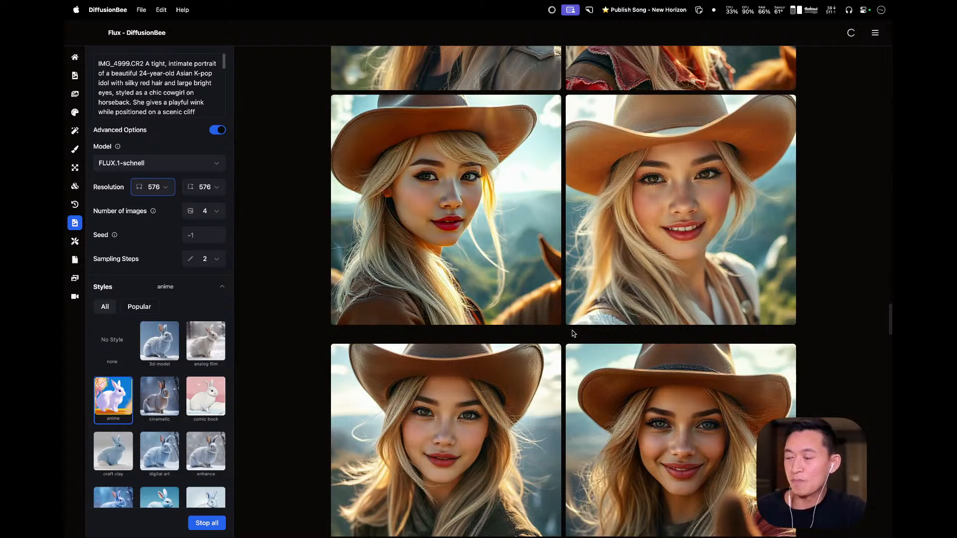
# - Read two portraits' captions, browse further down the grid, then check the GPU and system load
pyautogui.moveTo(603, 313)
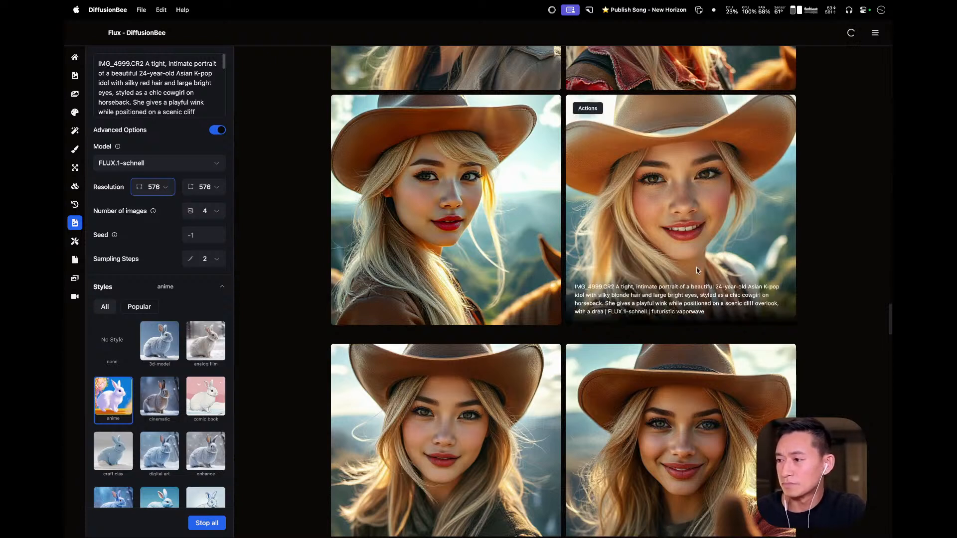
pyautogui.moveTo(632, 395)
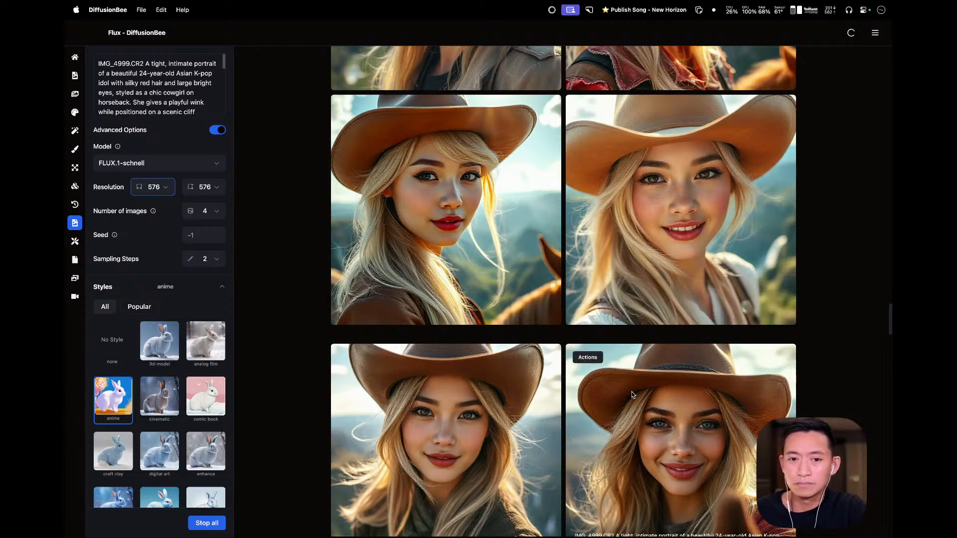
pyautogui.scroll(-5, 768, 234)
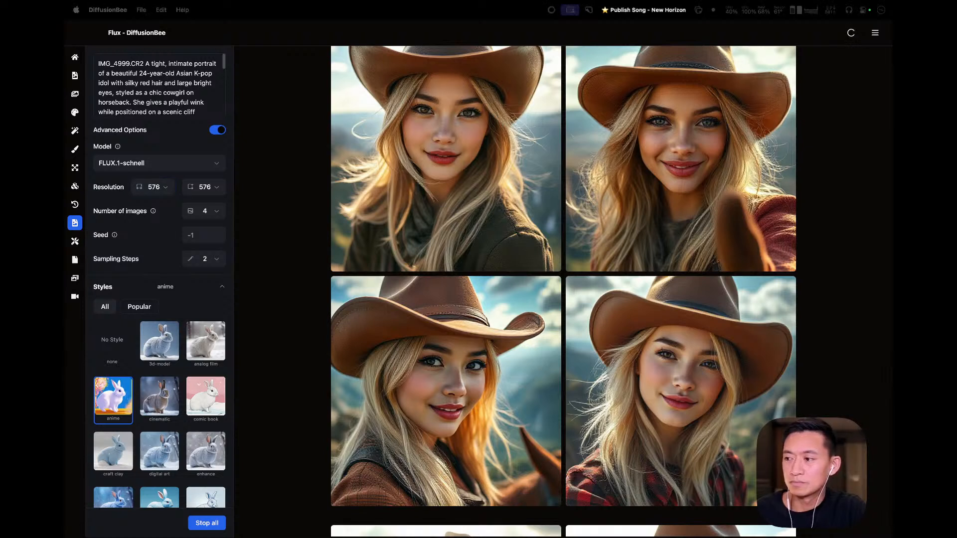
pyautogui.scroll(-15, 549, 259)
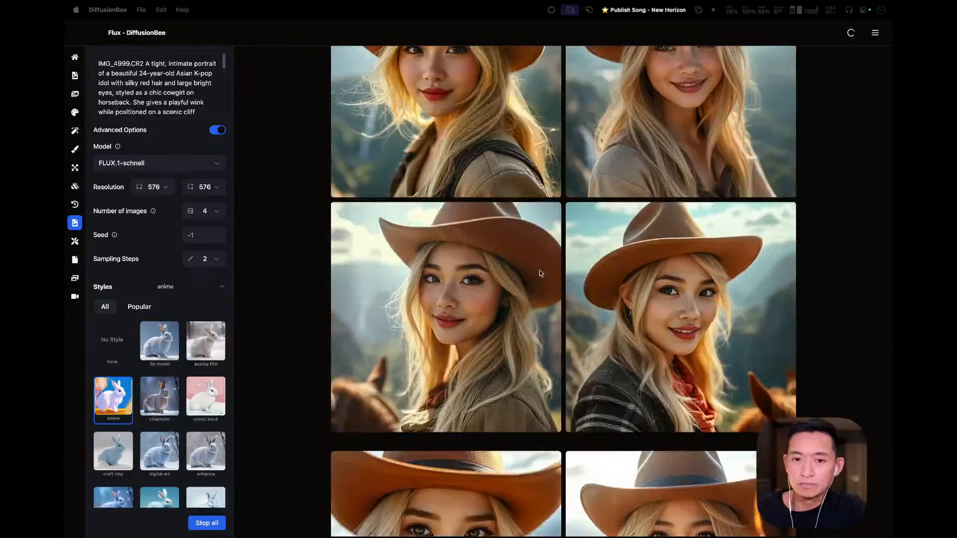
pyautogui.scroll(-10, 539, 273)
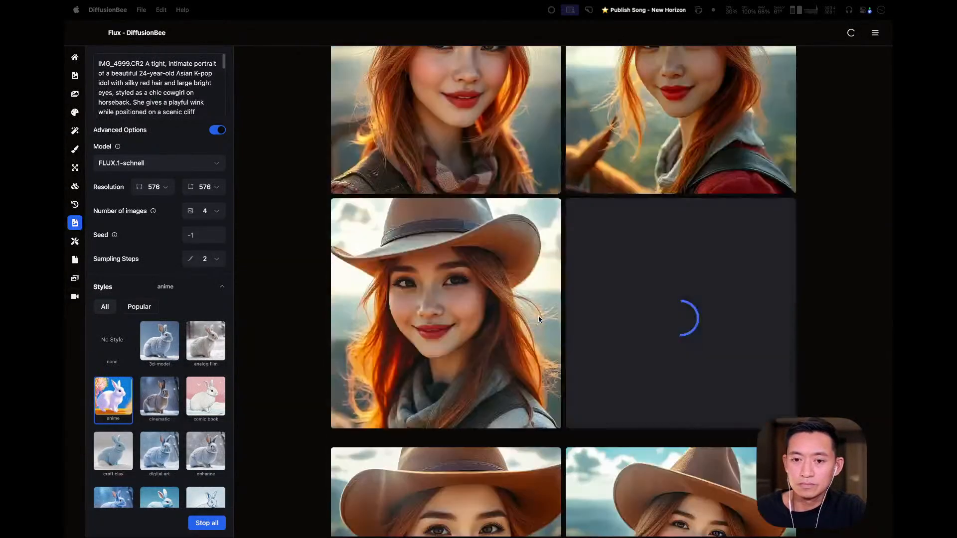
pyautogui.scroll(-3, 539, 315)
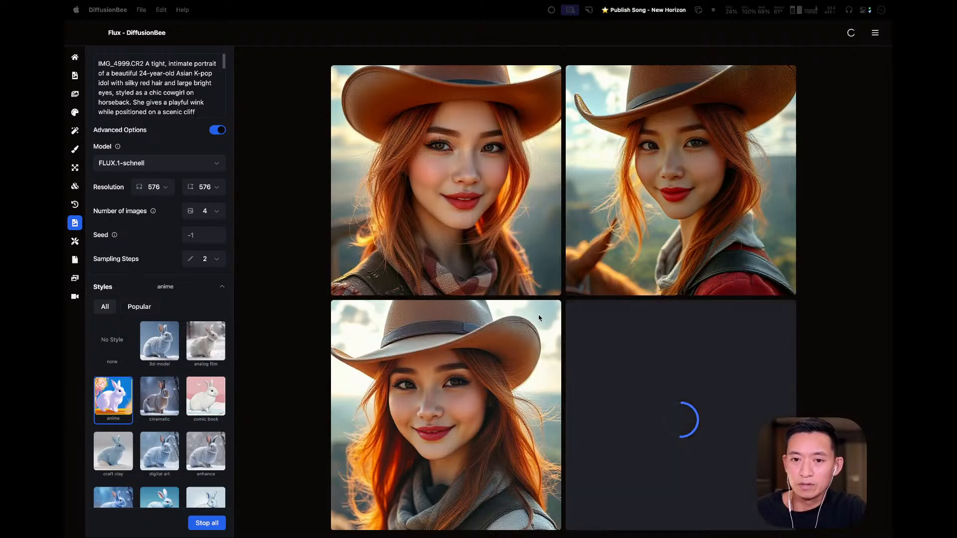
pyautogui.scroll(2, 539, 315)
pyautogui.scroll(-2, 539, 315)
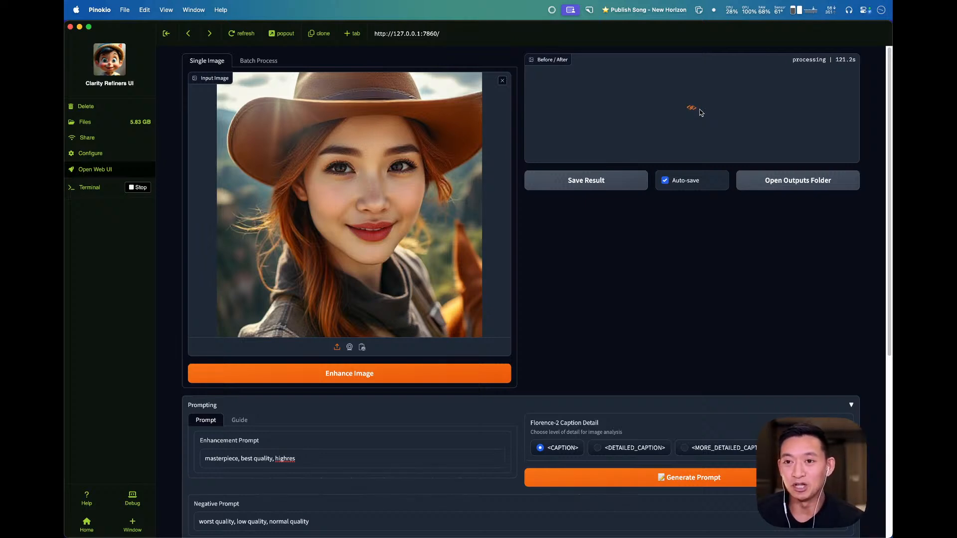
pyautogui.click(750, 12)
# - Close the system load readout and sweep the Before/After slider to compare enhanced and original portraits
pyautogui.click(749, 11)
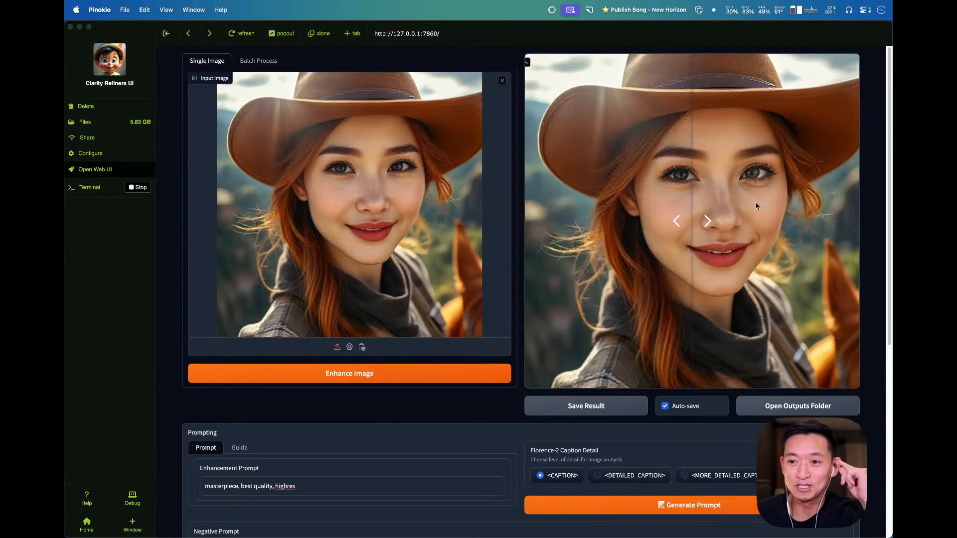
pyautogui.moveTo(675, 213); pyautogui.dragTo(669, 245)
pyautogui.moveTo(604, 250); pyautogui.dragTo(504, 256)
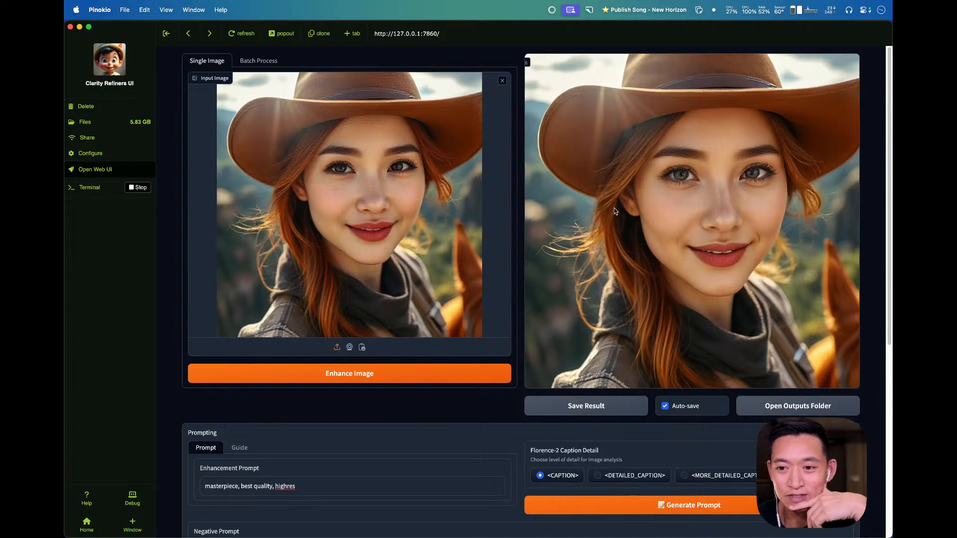
pyautogui.moveTo(743, 208); pyautogui.dragTo(515, 252)
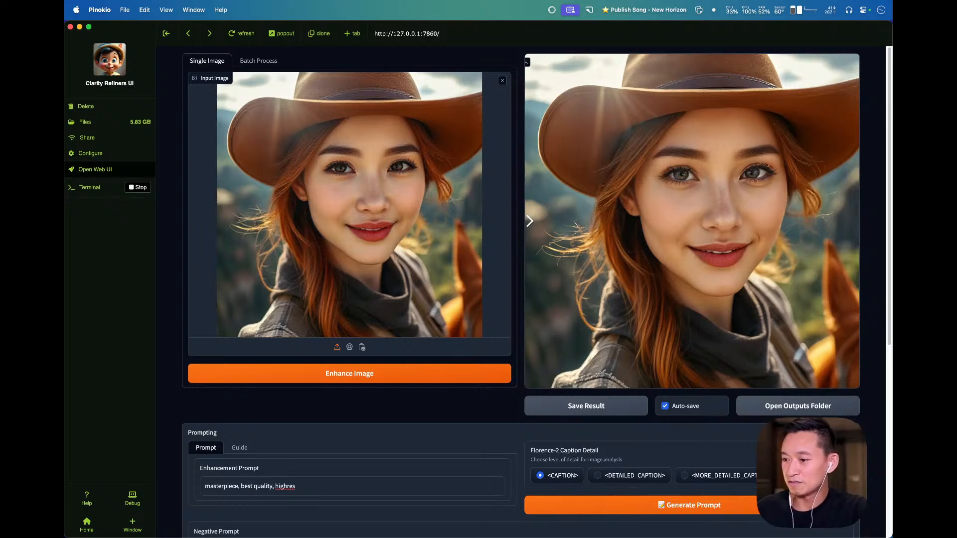
# - Close the Finder window and move the enhanced portrait's Preview window aside to reveal the enhancer
pyautogui.press('super+Tab')
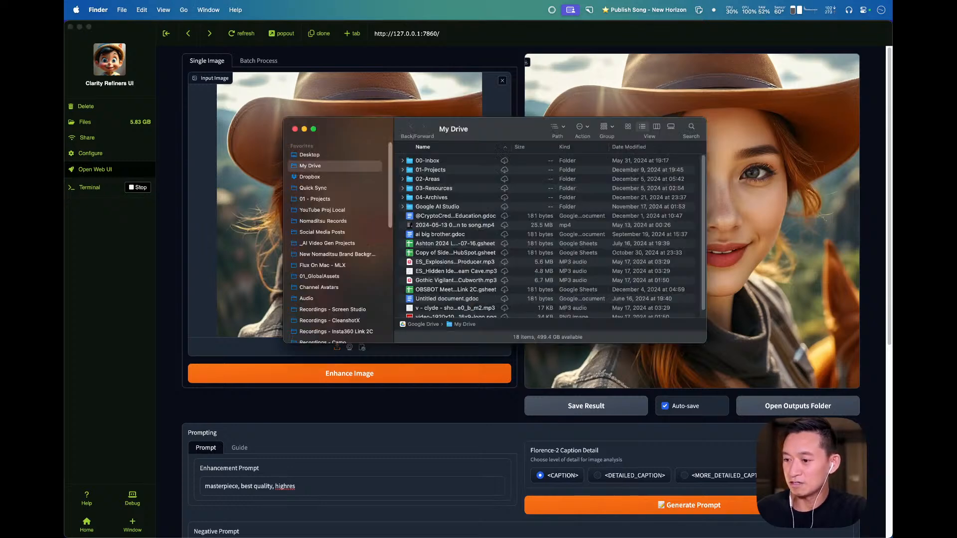
pyautogui.press('super+w')
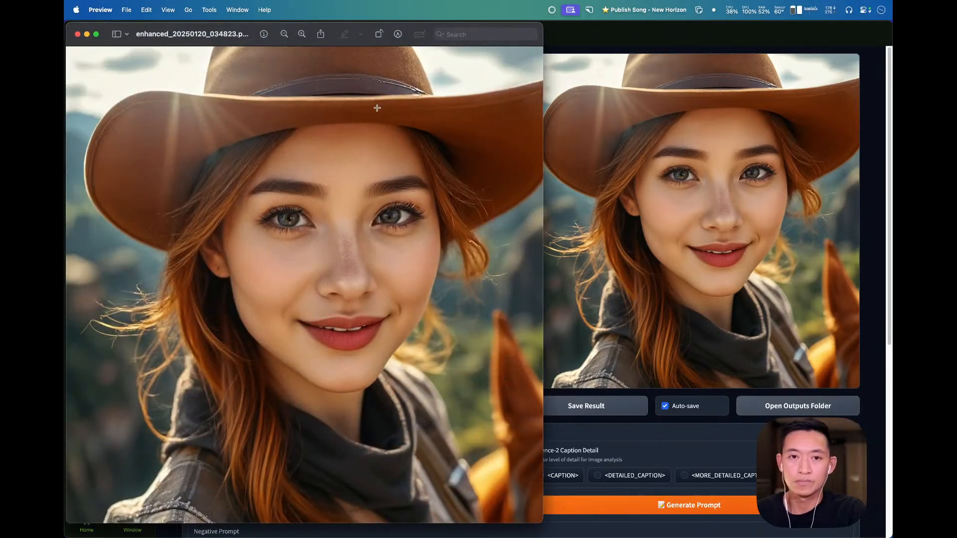
pyautogui.moveTo(218, 45); pyautogui.dragTo(956, 82)
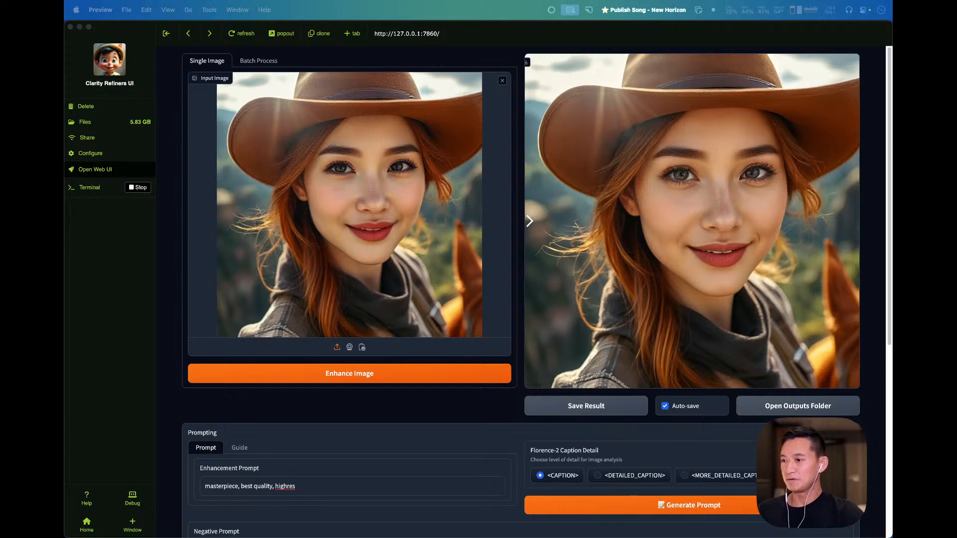
pyautogui.moveTo(367, 537); pyautogui.dragTo(892, 97)
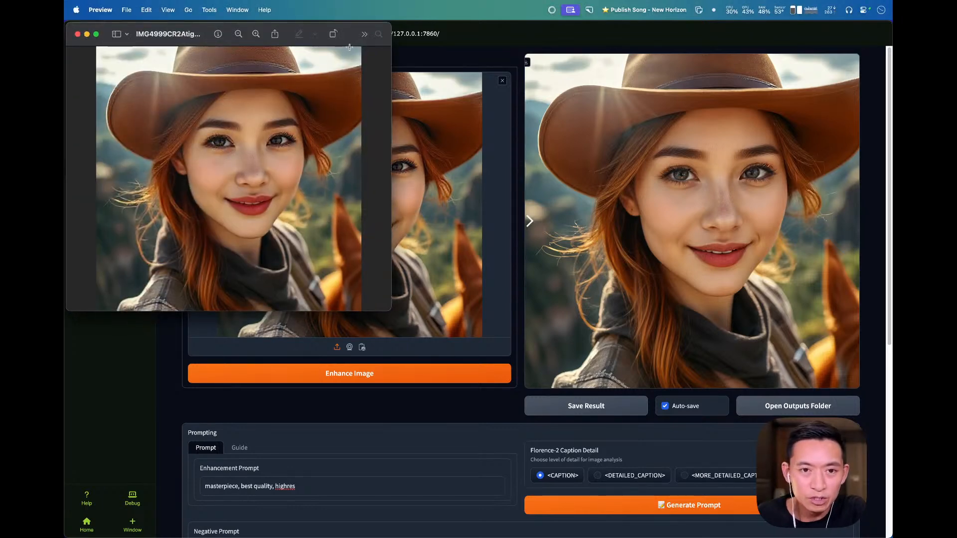
# - Tile the enhanced portrait on the right half of the screen and the original on the left
pyautogui.moveTo(351, 40); pyautogui.dragTo(358, 53)
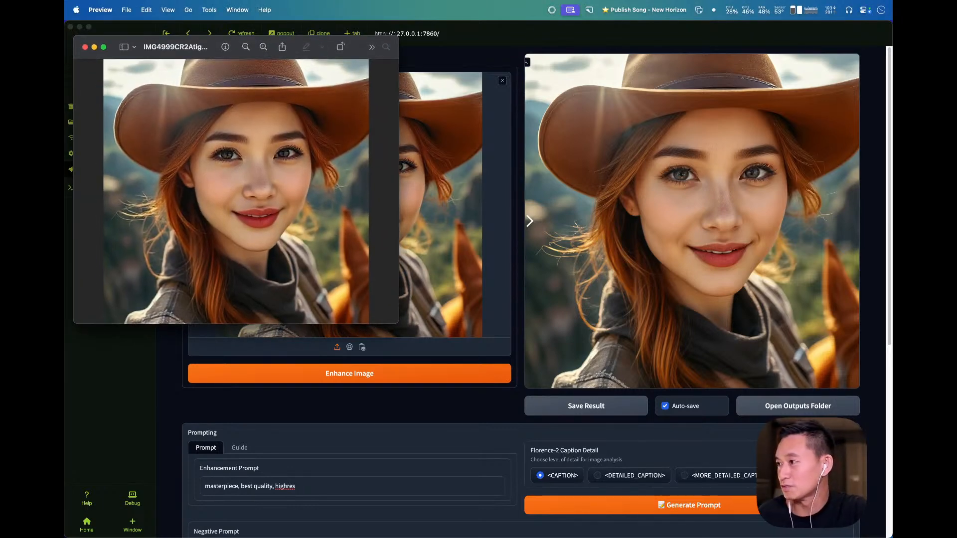
pyautogui.moveTo(891, 114); pyautogui.dragTo(467, 48)
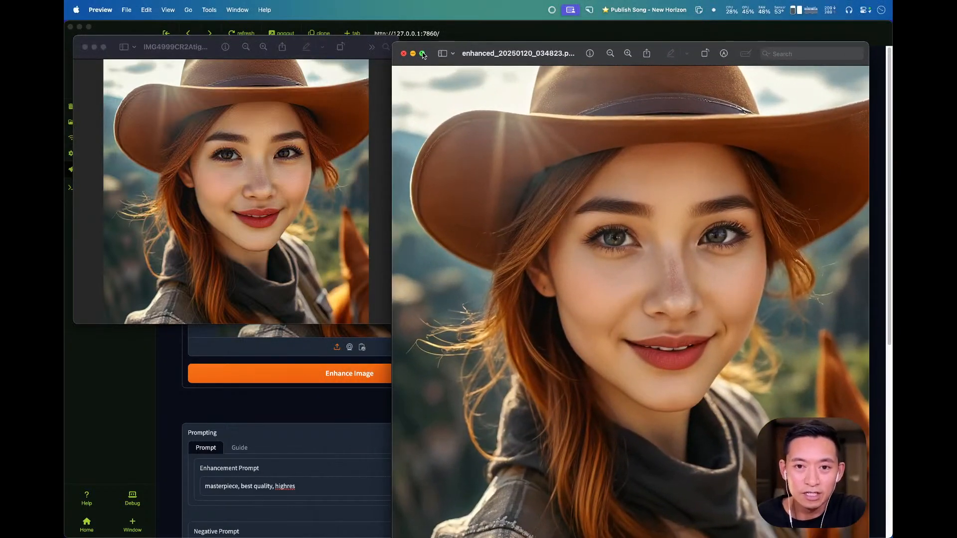
pyautogui.moveTo(423, 55)
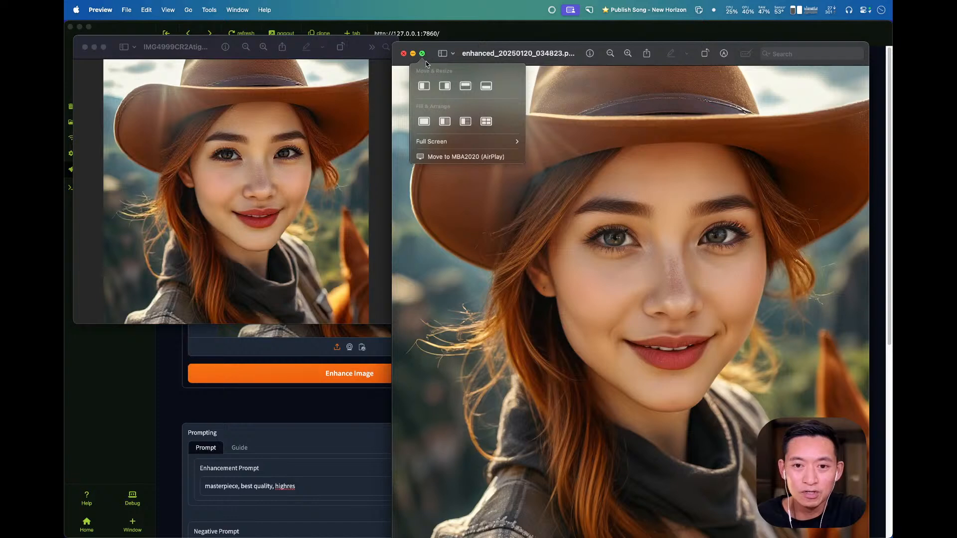
pyautogui.moveTo(455, 146)
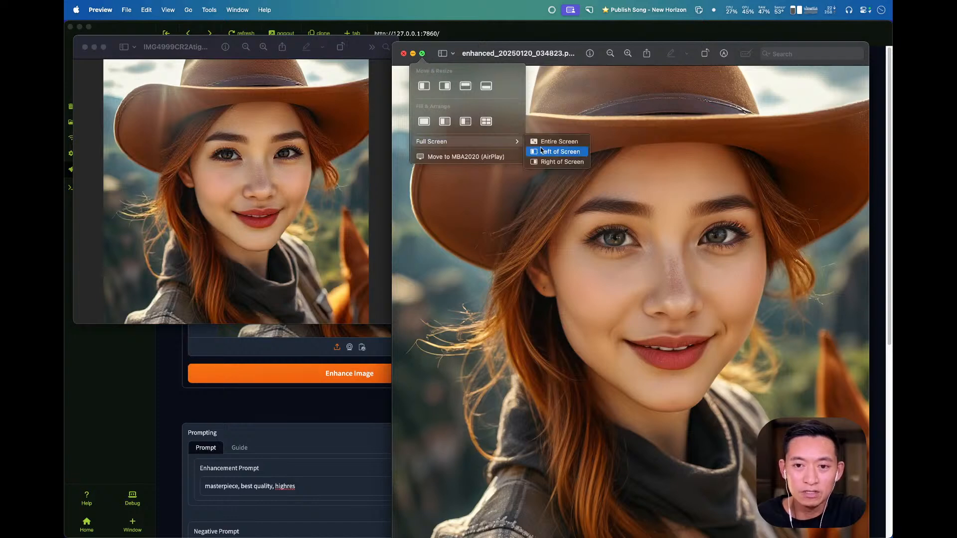
pyautogui.click(550, 161)
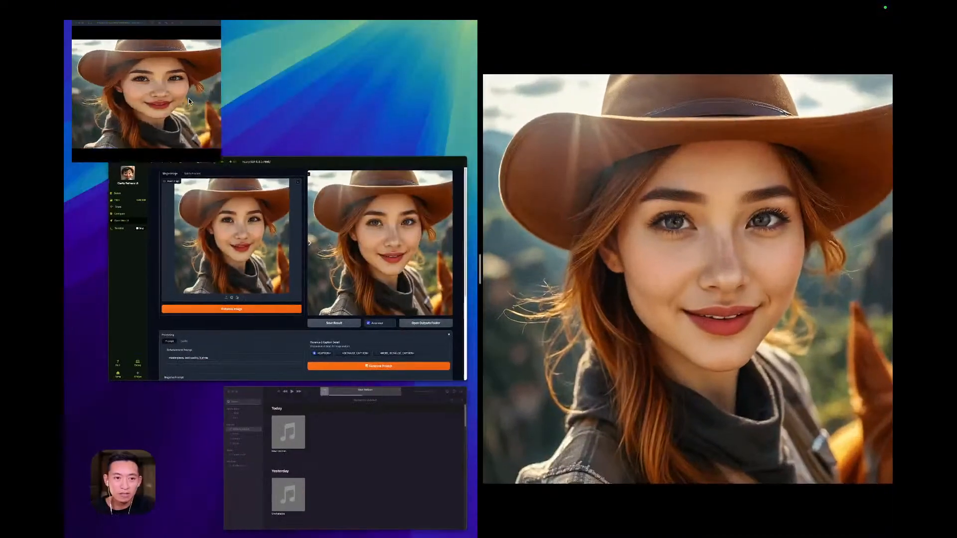
pyautogui.click(189, 98)
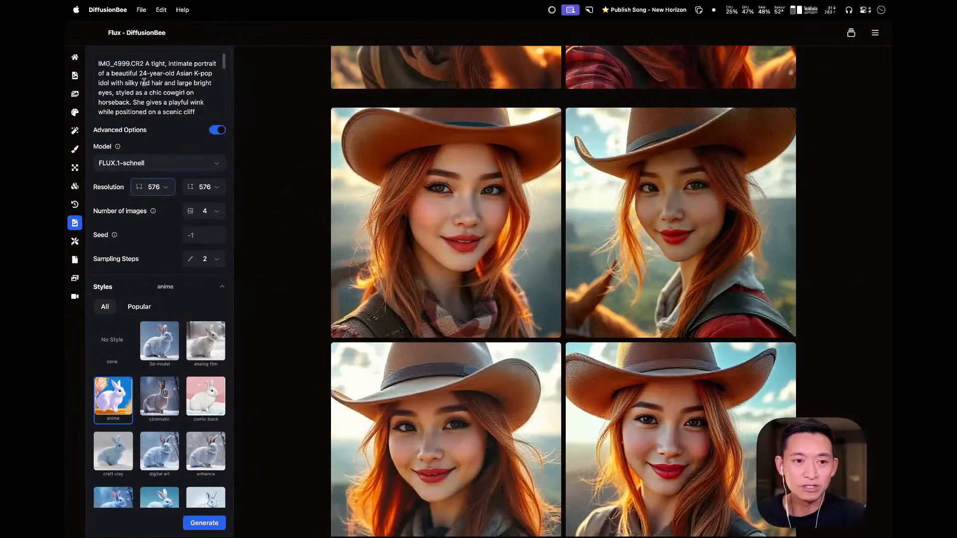
# - Put the focus in DiffusionBee's prompt text box
pyautogui.click(169, 84)
# - Select and copy the entire cowgirl portrait prompt, then deselect it
pyautogui.press('super+a')
pyautogui.press('super+c')
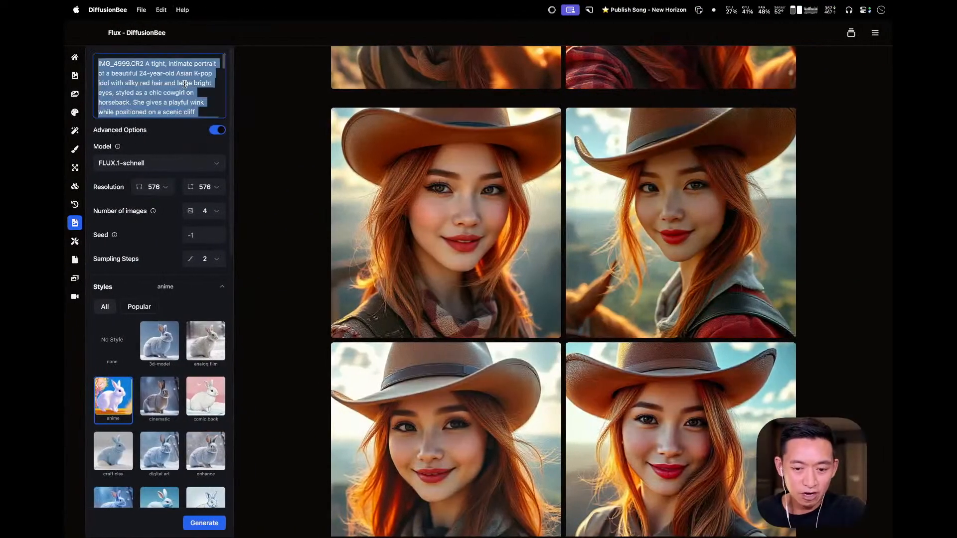
pyautogui.scroll(10, 323, 224)
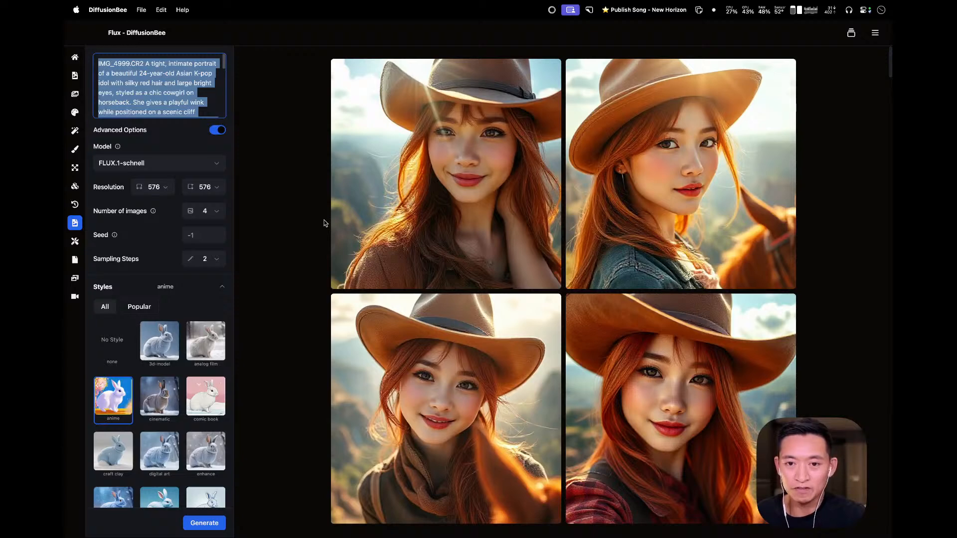
pyautogui.scroll(-4, 348, 289)
pyautogui.scroll(4, 348, 289)
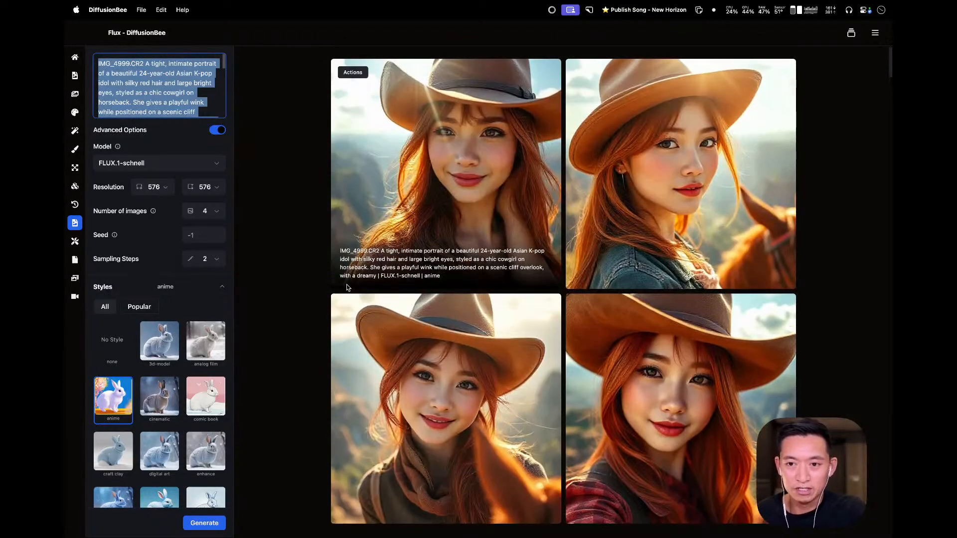
pyautogui.click(292, 199)
pyautogui.scroll(-3, 333, 334)
pyautogui.scroll(3, 333, 333)
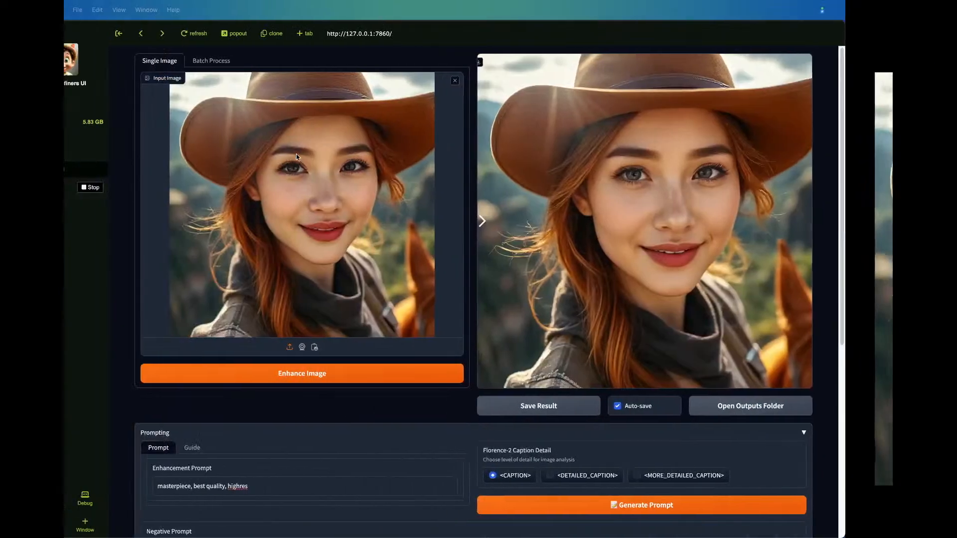
# - Paste the copied portrait description, with ', ', at the start of the Enhancement Prompt and run Enhance Image
pyautogui.click(219, 487)
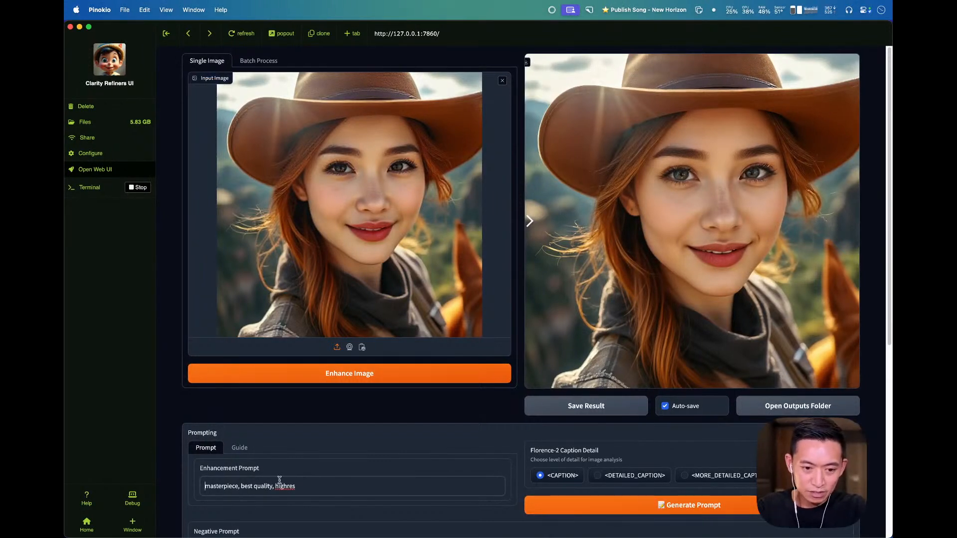
pyautogui.write(',')
pyautogui.press('super+v')
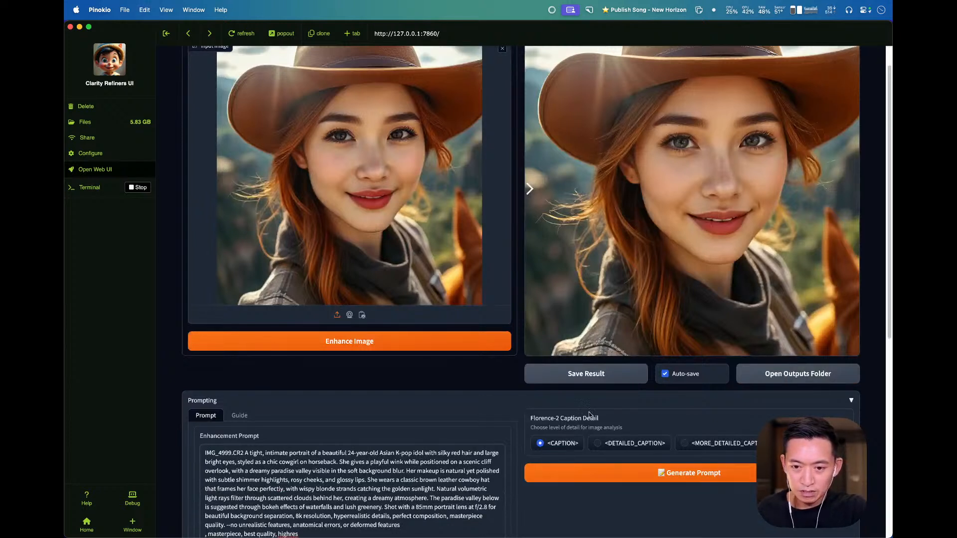
pyautogui.click(445, 350)
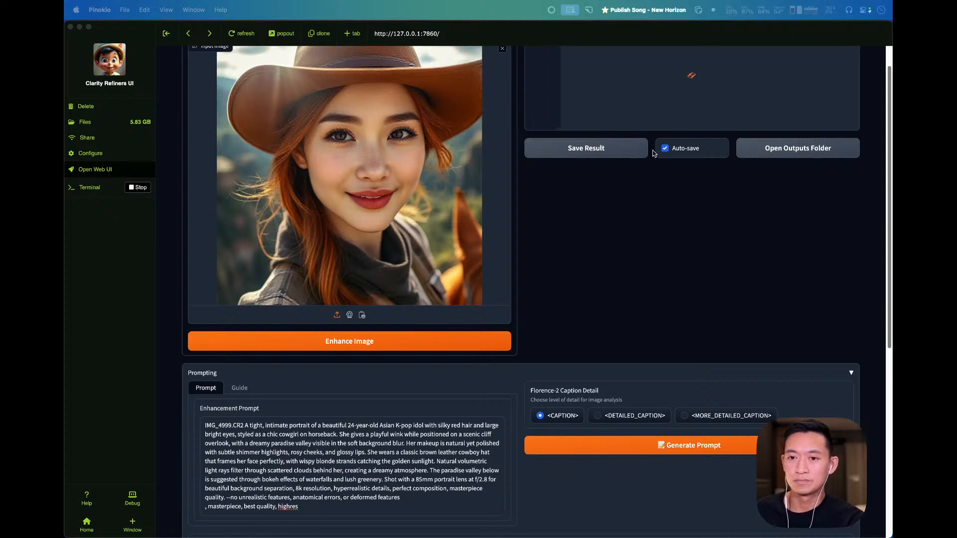
pyautogui.scroll(1, 663, 243)
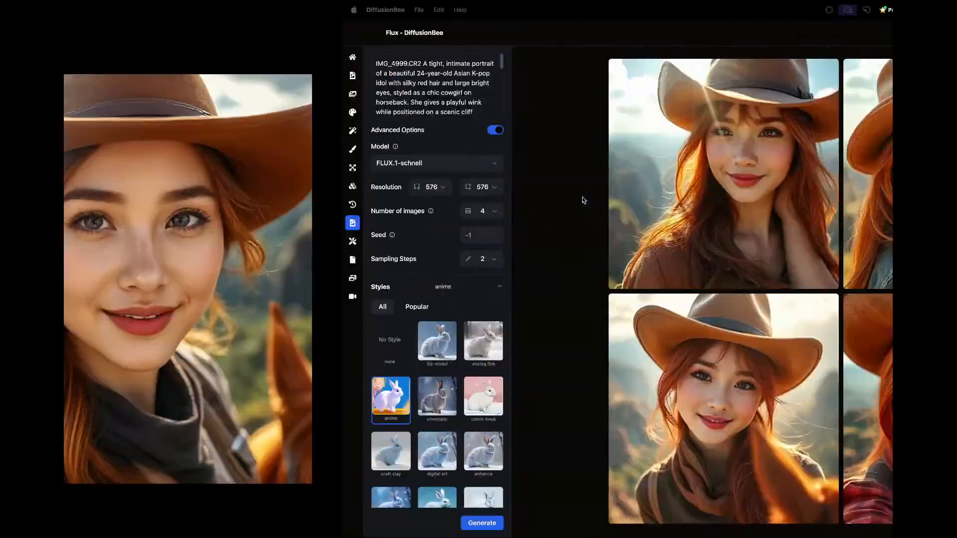
# - Browse the DiffusionBee gallery, then move the Preview space to follow the Chrome space in Mission Control
pyautogui.scroll(-3, 425, 256)
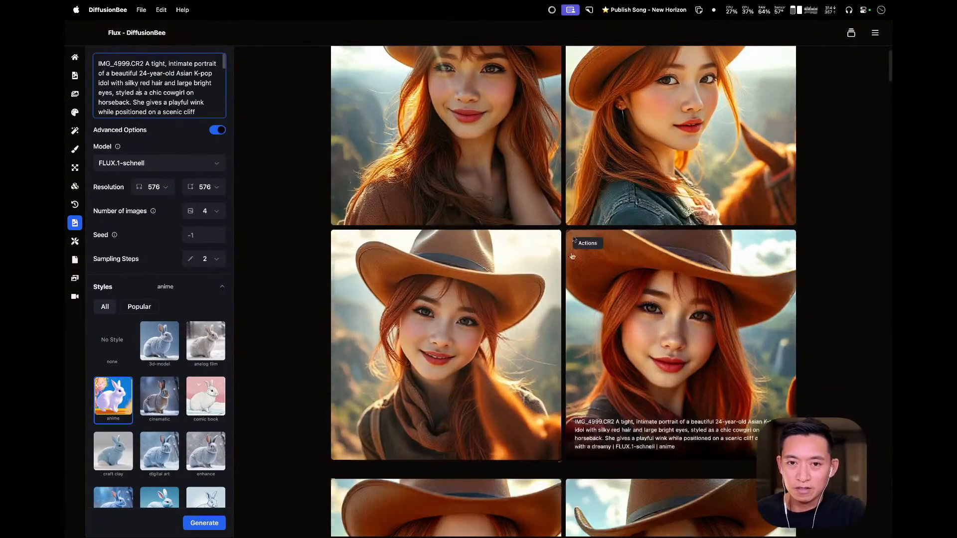
pyautogui.scroll(-10, 602, 240)
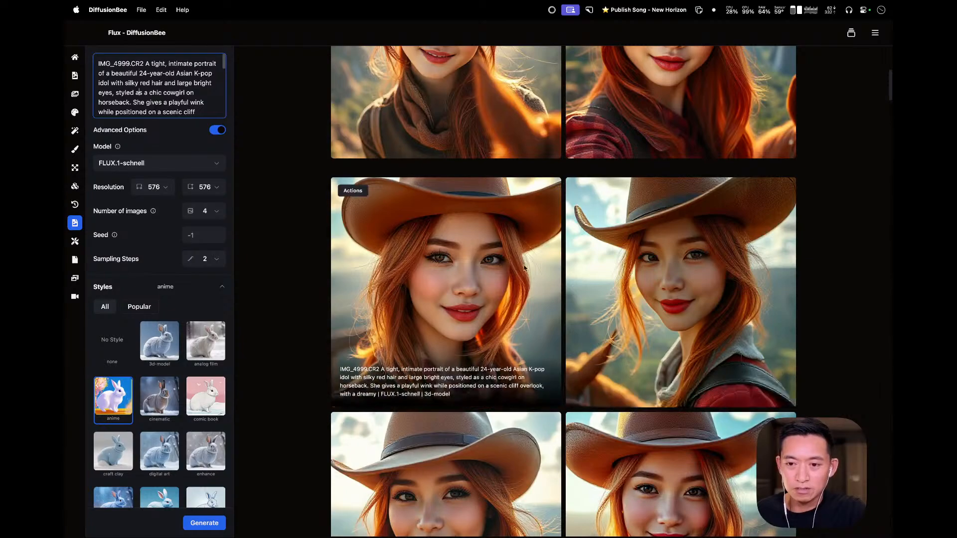
pyautogui.scroll(-1, 572, 335)
pyautogui.scroll(2, 573, 335)
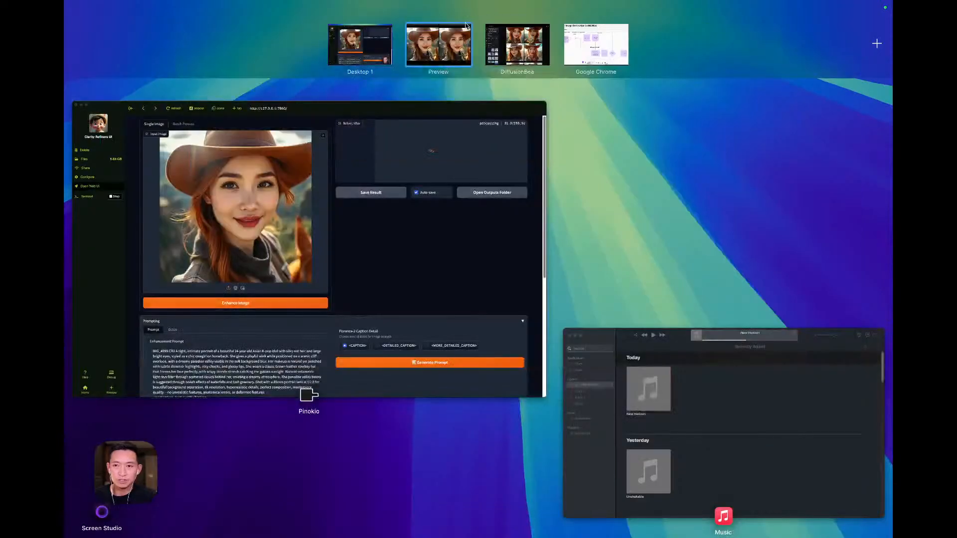
pyautogui.moveTo(448, 41); pyautogui.dragTo(629, 56)
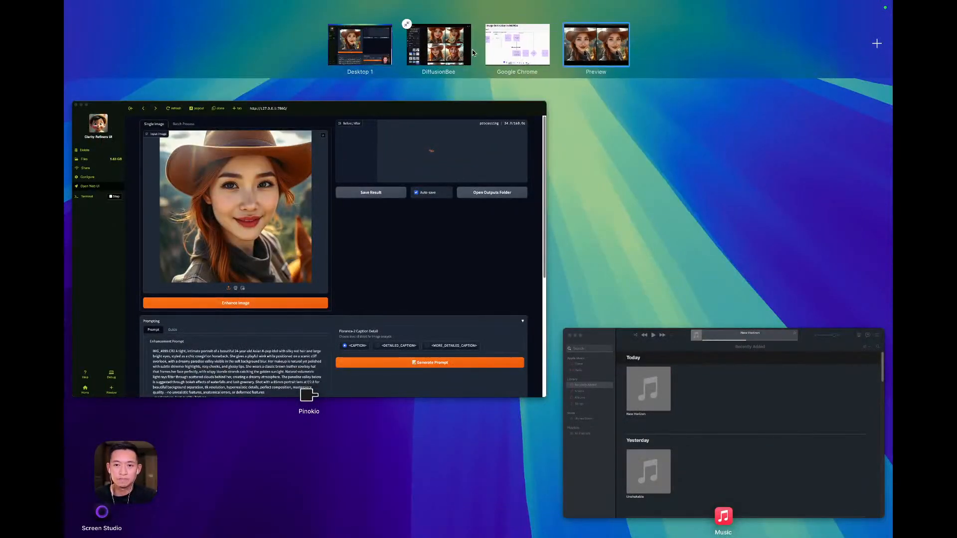
# - Go to the FigJam board's DiffusionBee section and change the 'Final?' diamond to 'Final image?'
pyautogui.click(537, 55)
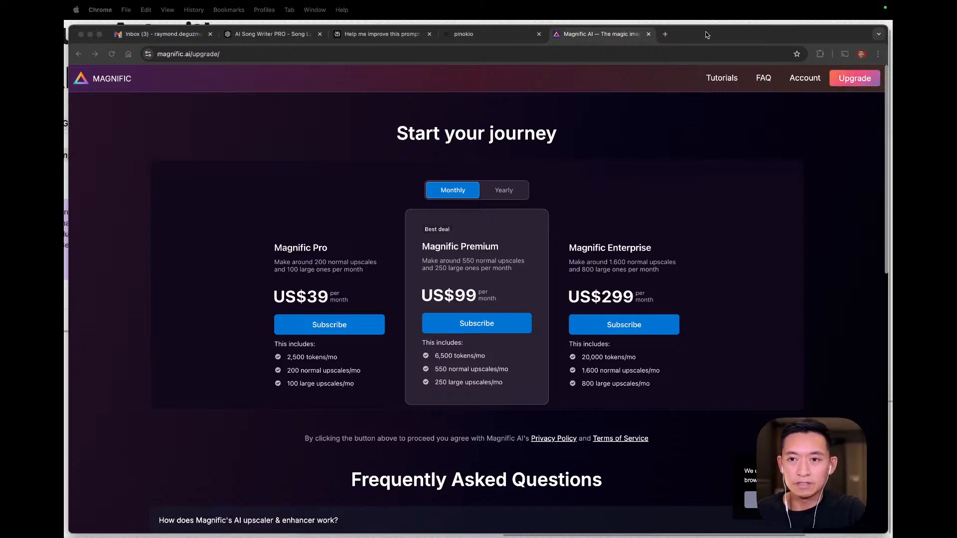
pyautogui.hotkey('ctrl', 'Left')
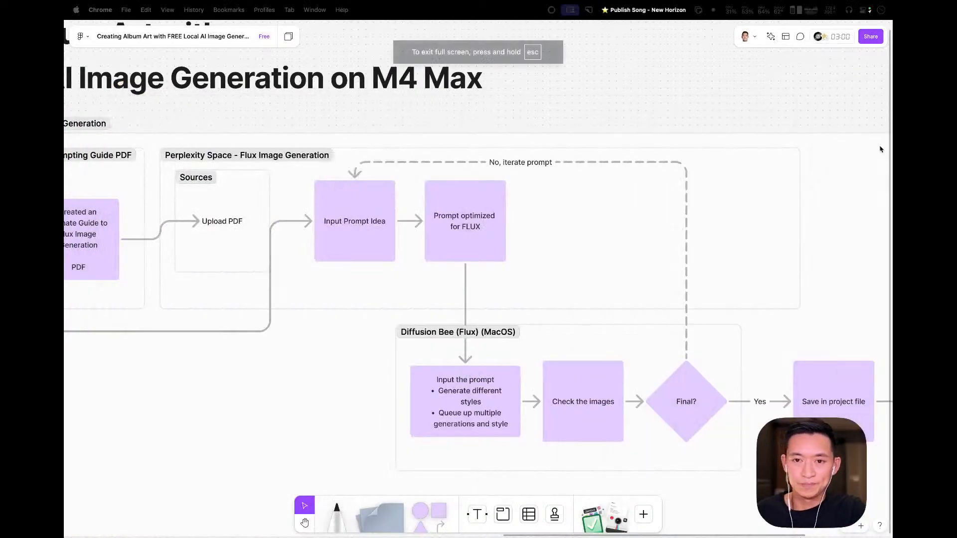
pyautogui.press('space')
pyautogui.moveTo(544, 167); pyautogui.dragTo(365, 278)
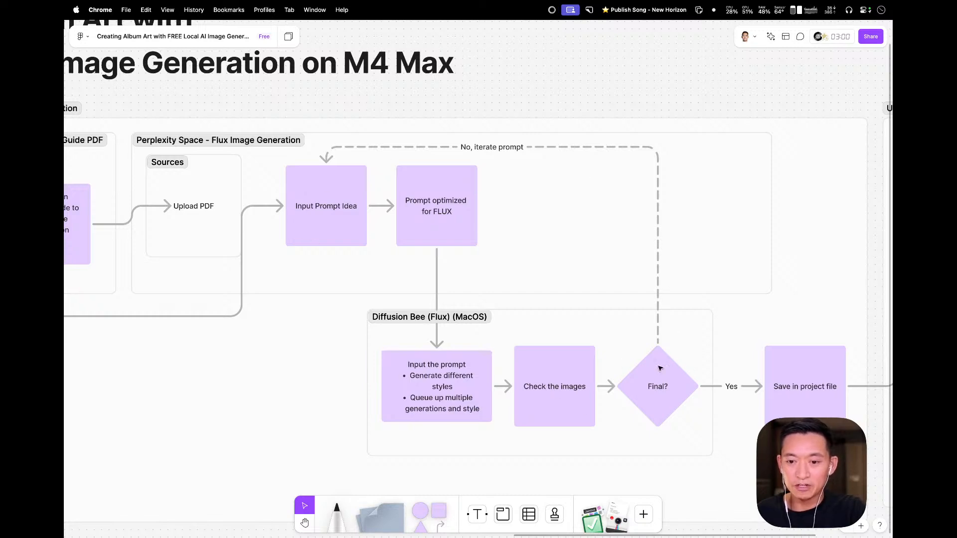
pyautogui.click(662, 391)
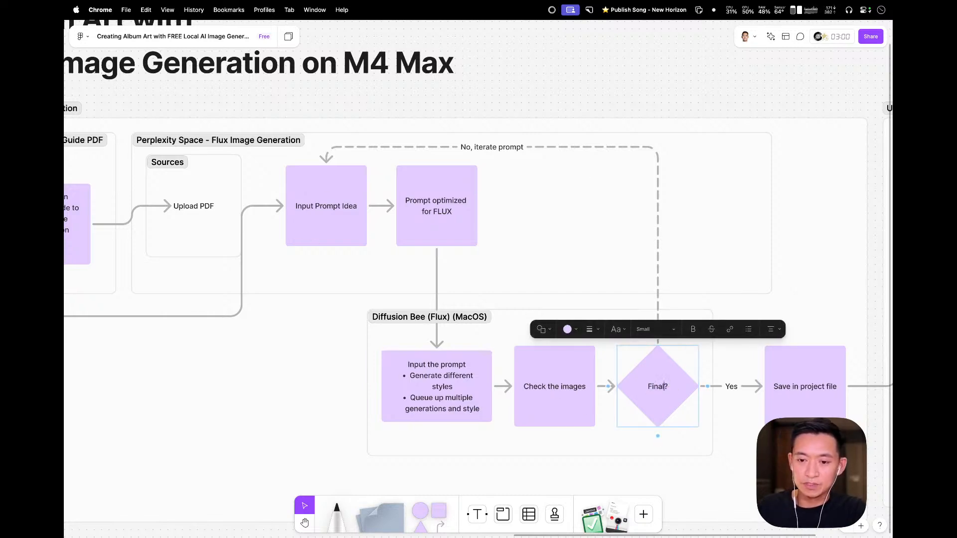
pyautogui.write('image')
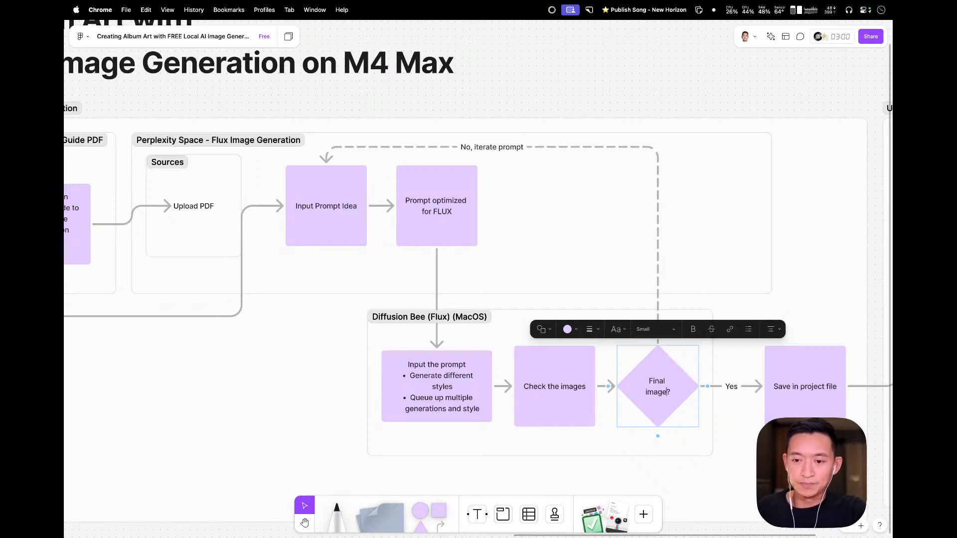
pyautogui.click(804, 299)
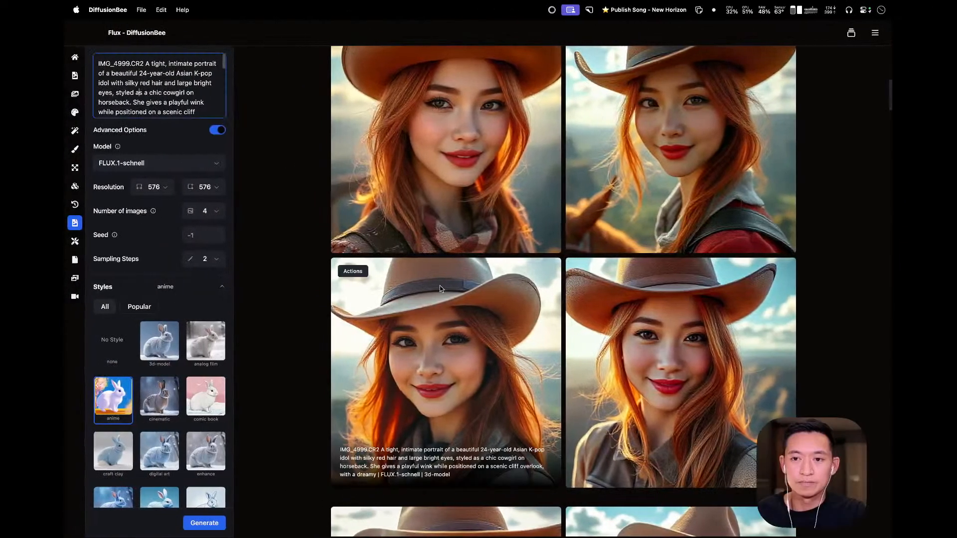
pyautogui.scroll(10, 440, 289)
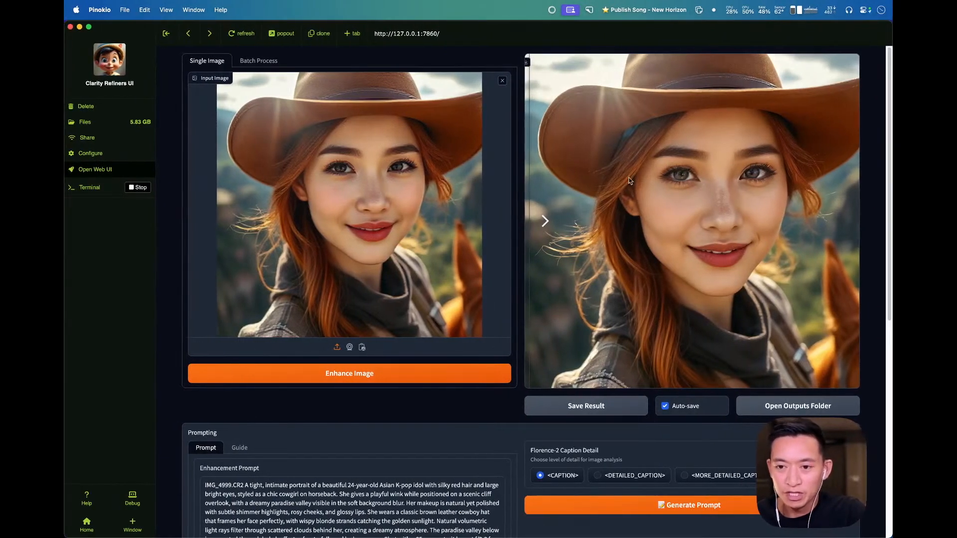
# - Compare the re-enhanced output against its input with the slider, then switch to Finder
pyautogui.moveTo(544, 221); pyautogui.dragTo(543, 269)
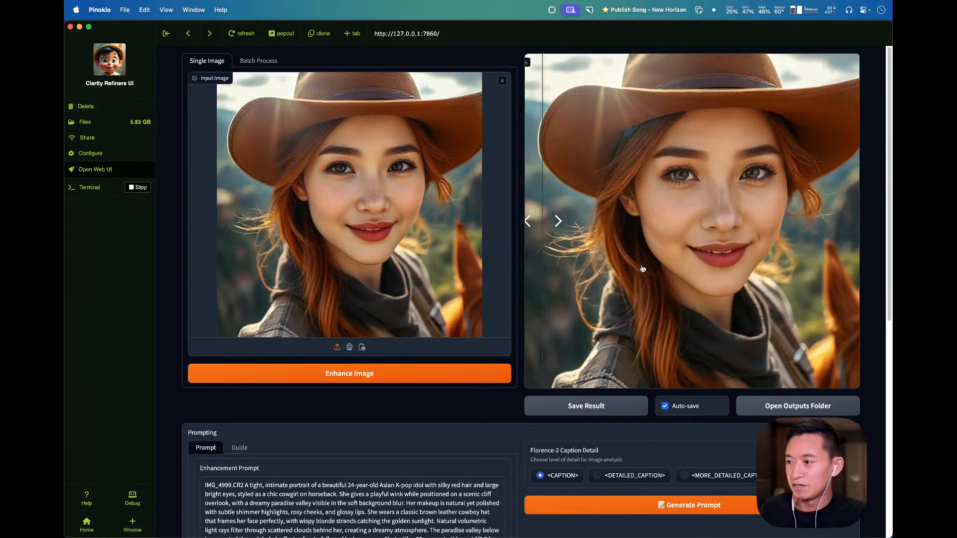
pyautogui.press('super+Tab')
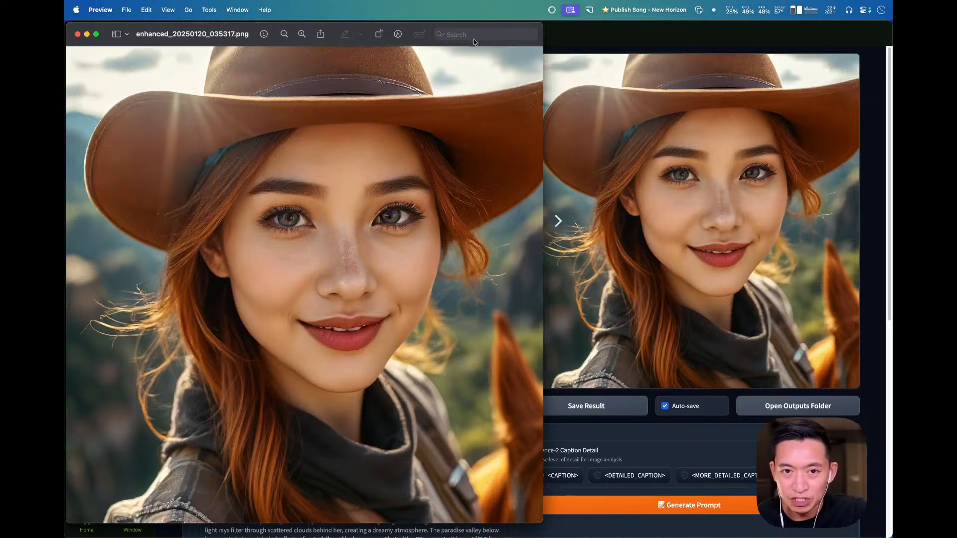
# - Move the new enhanced portrait window right and leave the existing full-screen comparison
pyautogui.moveTo(340, 43); pyautogui.dragTo(348, 73)
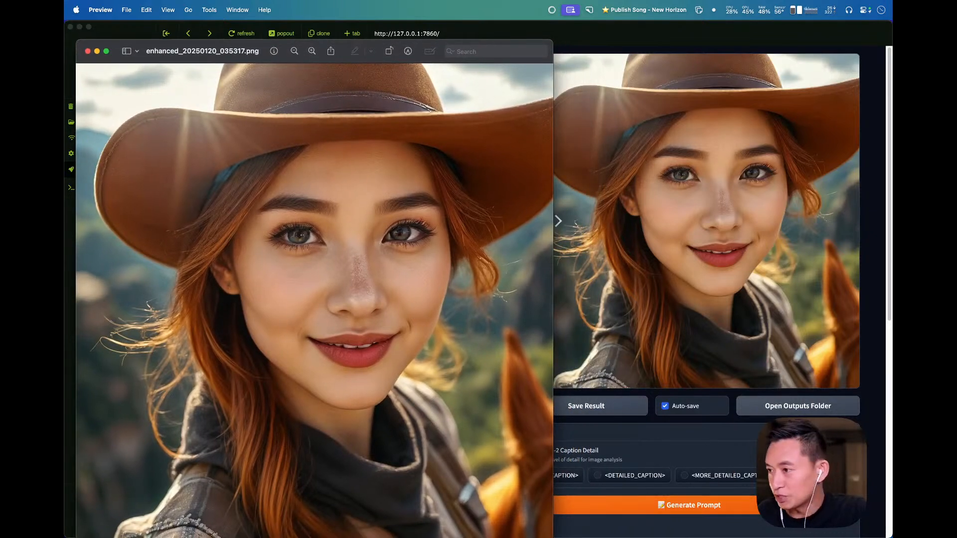
pyautogui.press('super+Tab')
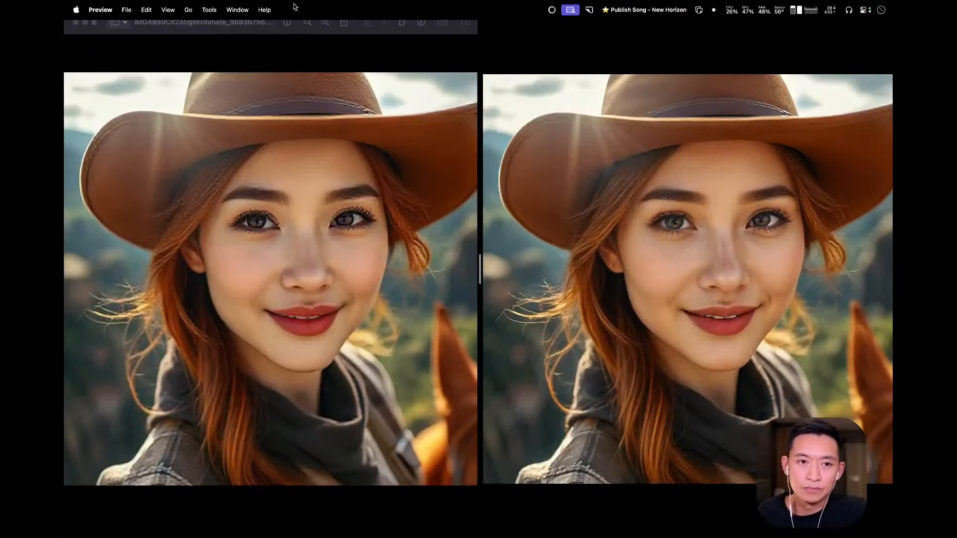
pyautogui.moveTo(220, 33)
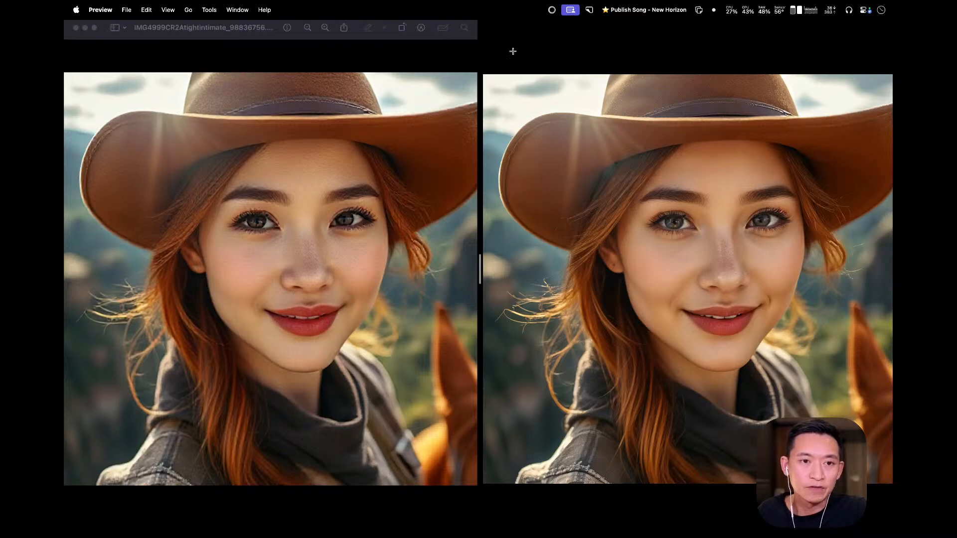
pyautogui.click(514, 32)
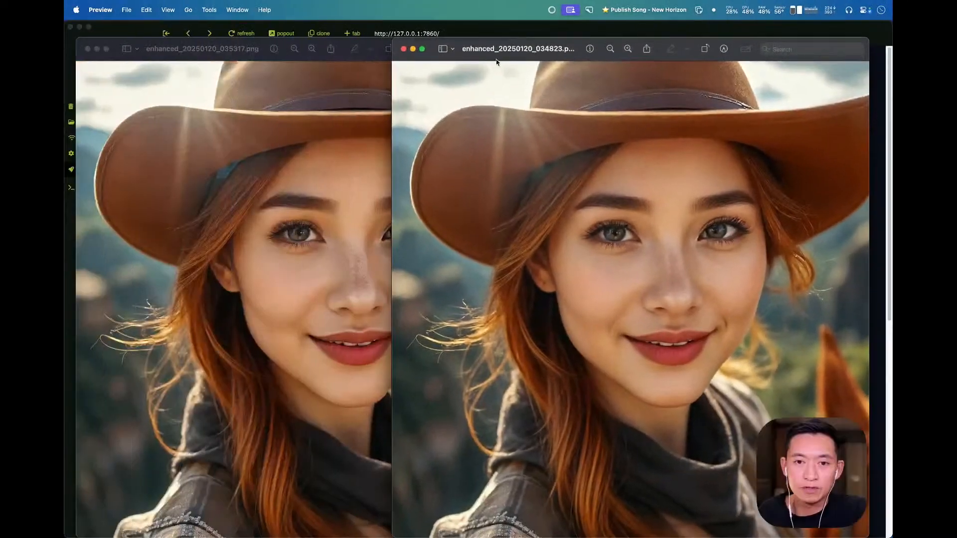
# - Tile the earlier enhanced portrait window on the screen's right half for split view
pyautogui.moveTo(500, 54); pyautogui.dragTo(529, 43)
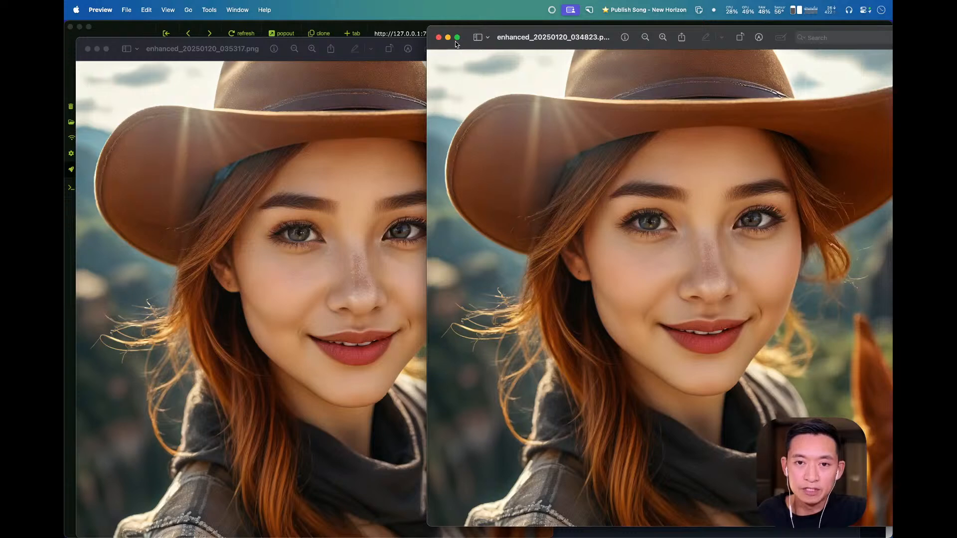
pyautogui.moveTo(460, 36)
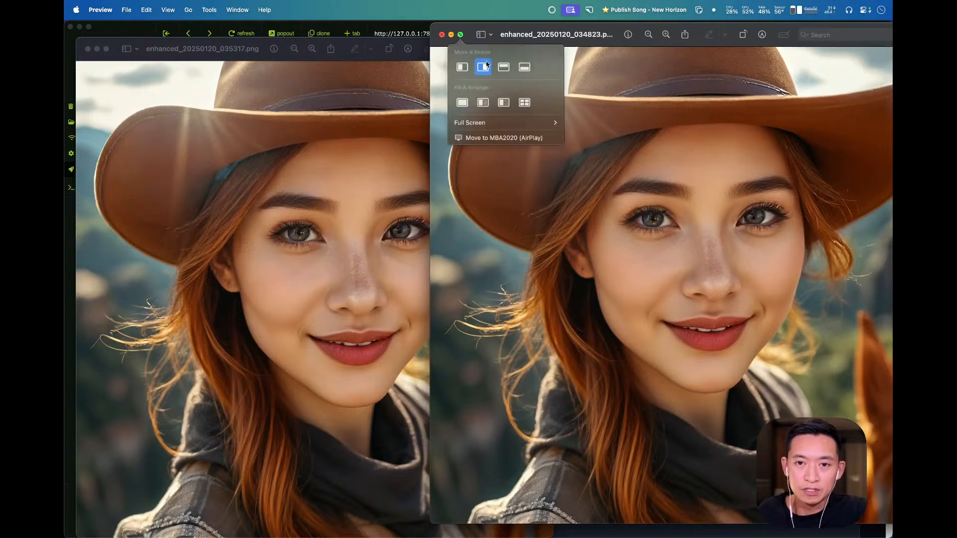
pyautogui.moveTo(542, 120)
pyautogui.click(594, 140)
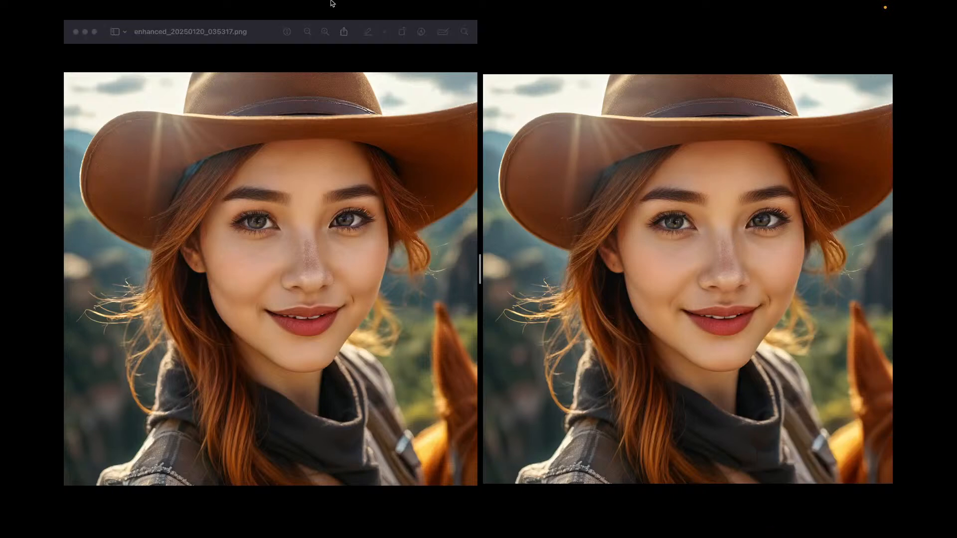
pyautogui.hotkey('ctrl', 'Left')
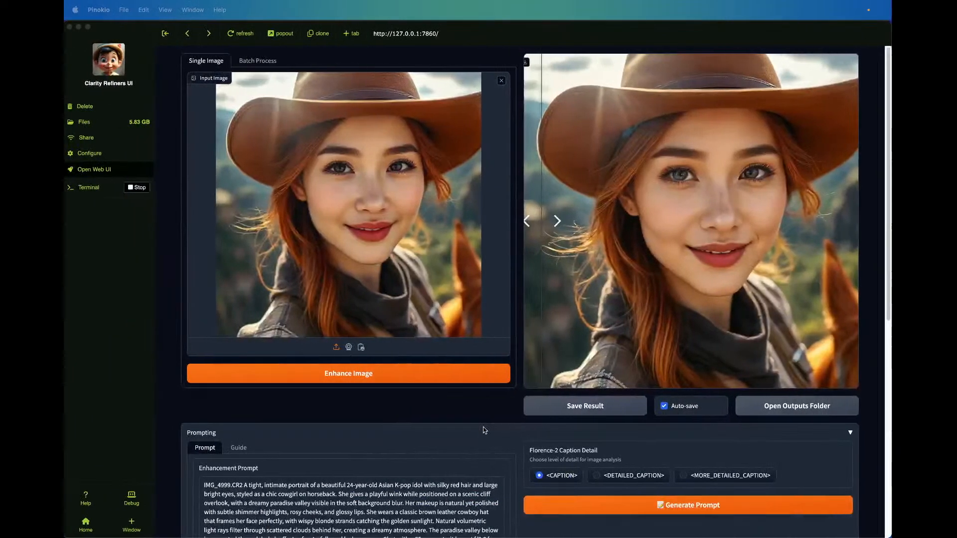
pyautogui.moveTo(529, 532)
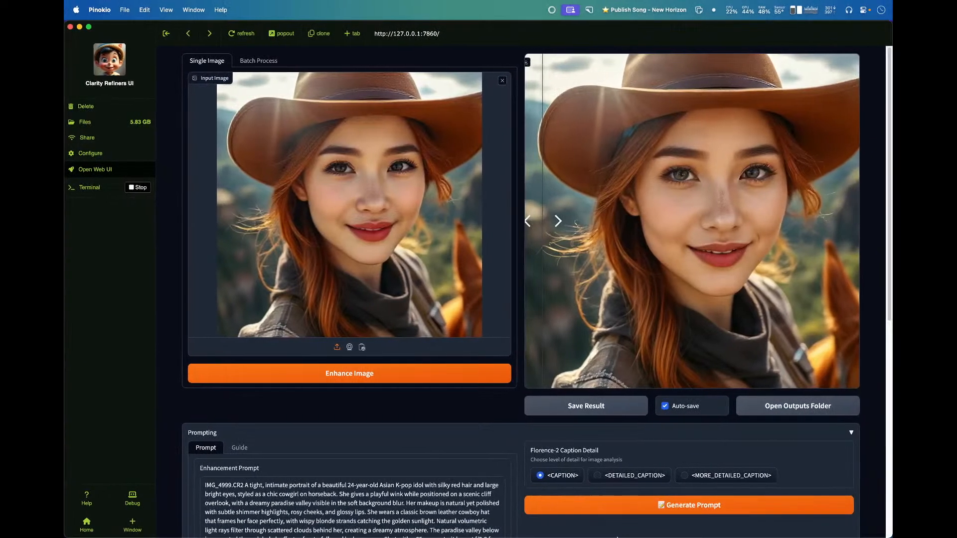
# - Swipe through desktop spaces from the enhancer back to the split-view portrait comparison
pyautogui.click(625, 532)
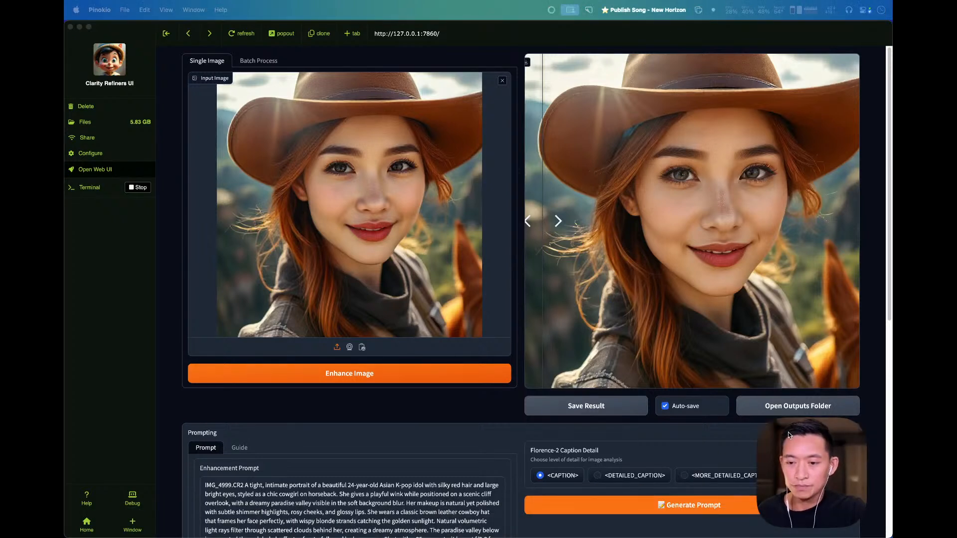
pyautogui.moveTo(788, 435); pyautogui.dragTo(766, 416)
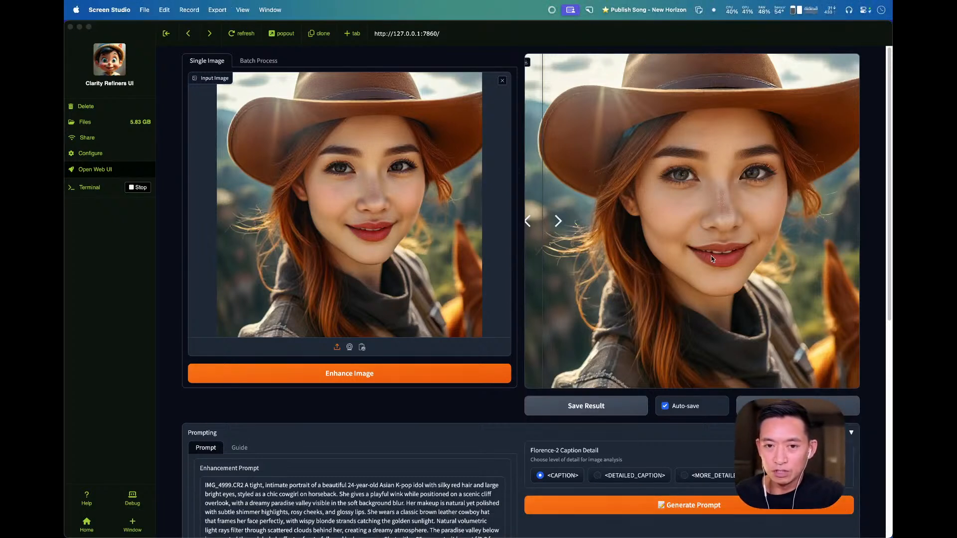
pyautogui.hotkey('ctrl', 'Right')
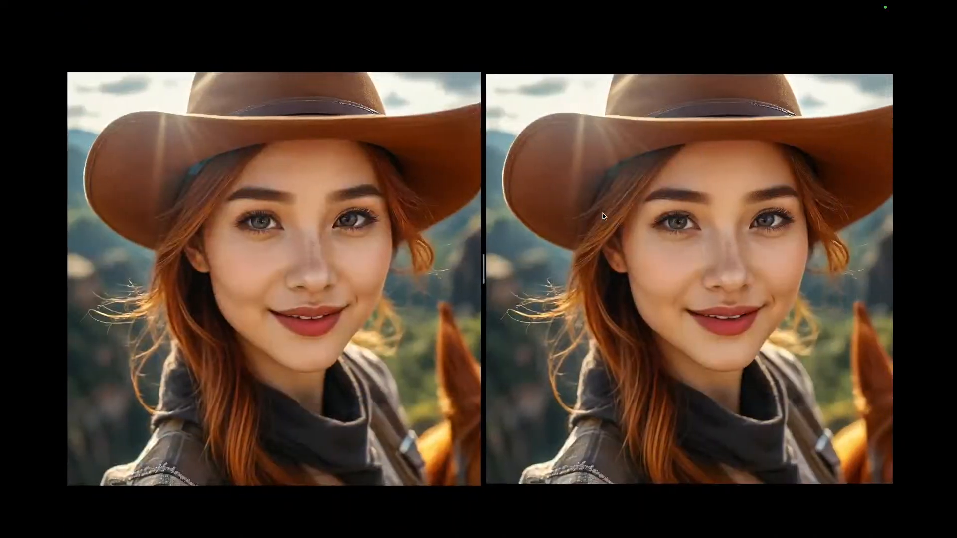
pyautogui.hotkey('ctrl', 'Right')
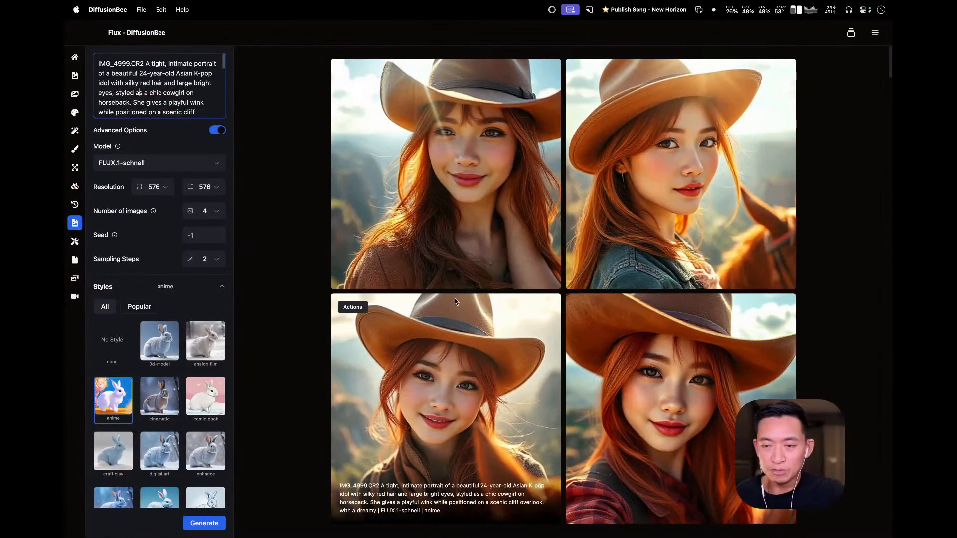
# - Scroll down through the blonde cowgirl portraits in the DiffusionBee gallery
pyautogui.scroll(-3, 591, 298)
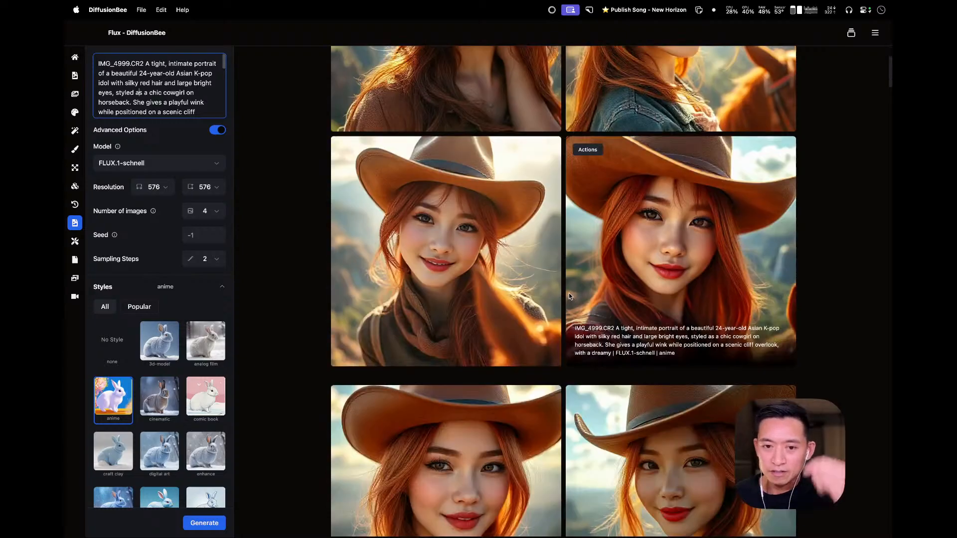
pyautogui.scroll(-4, 569, 294)
pyautogui.scroll(-5, 516, 284)
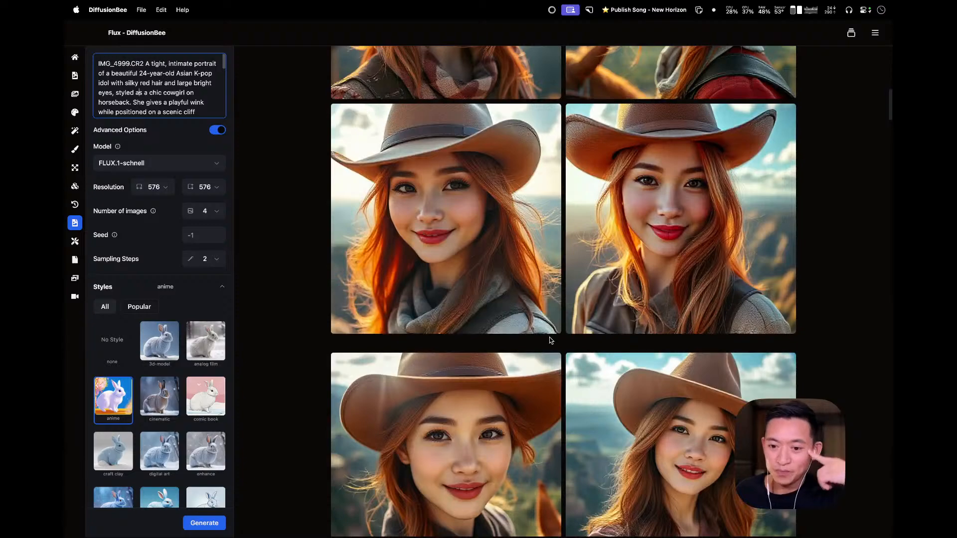
pyautogui.scroll(-5, 550, 341)
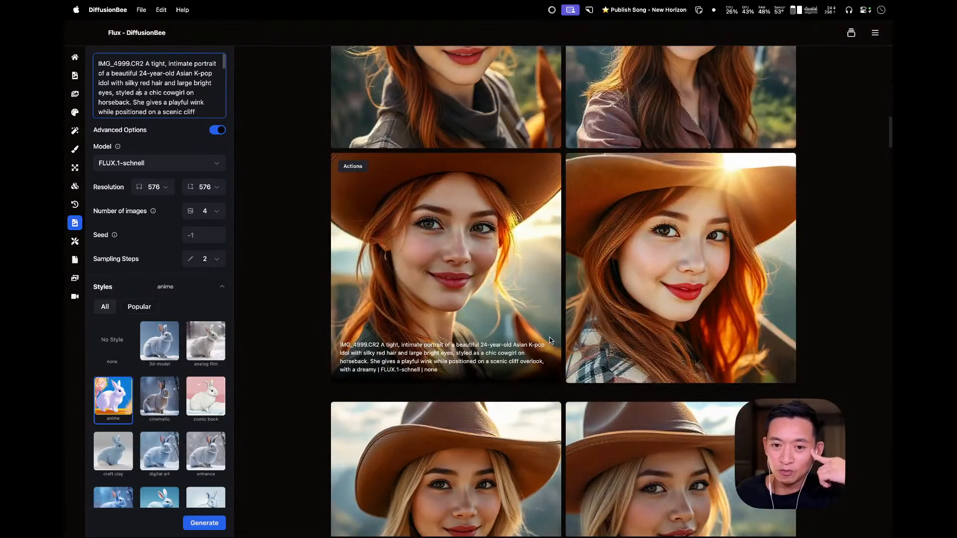
pyautogui.scroll(-5, 550, 340)
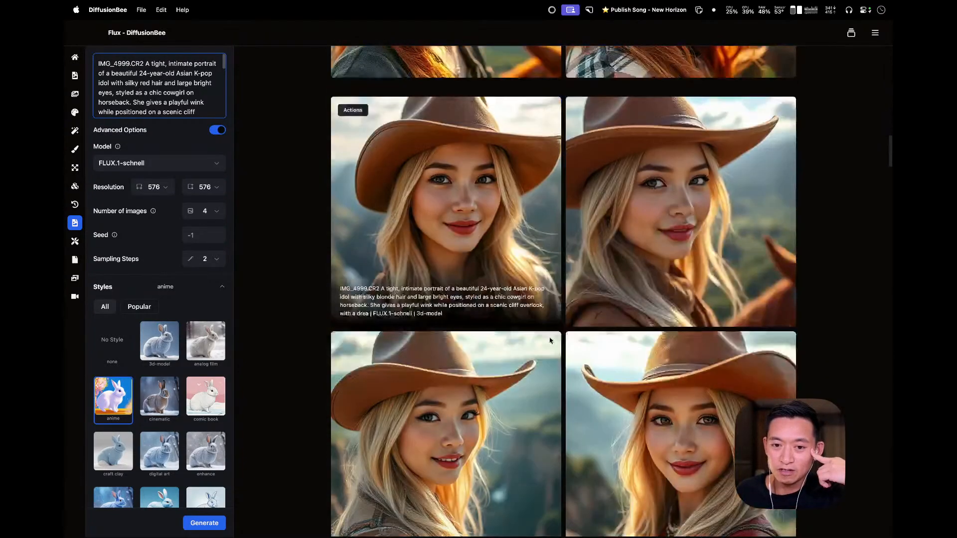
pyautogui.scroll(-5, 550, 341)
pyautogui.scroll(-4, 550, 340)
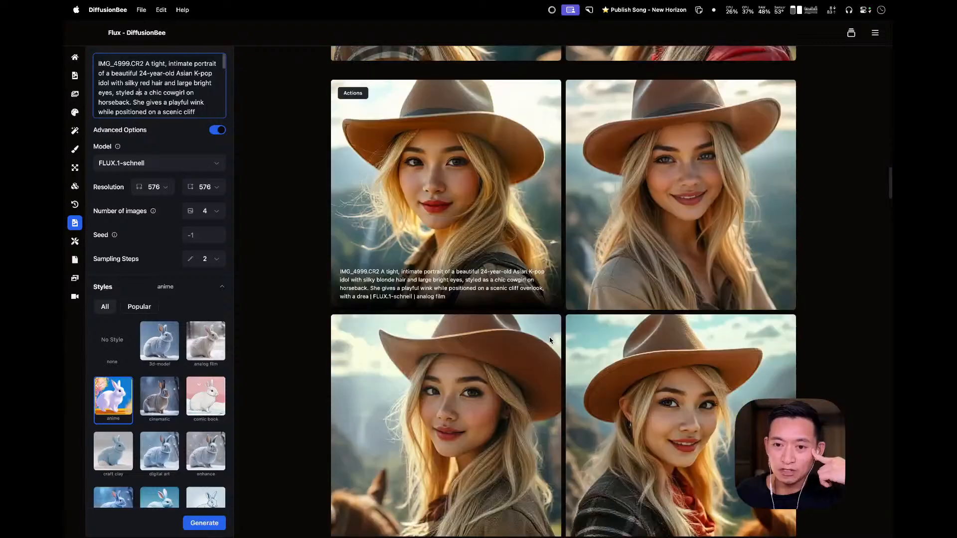
pyautogui.scroll(-2, 550, 341)
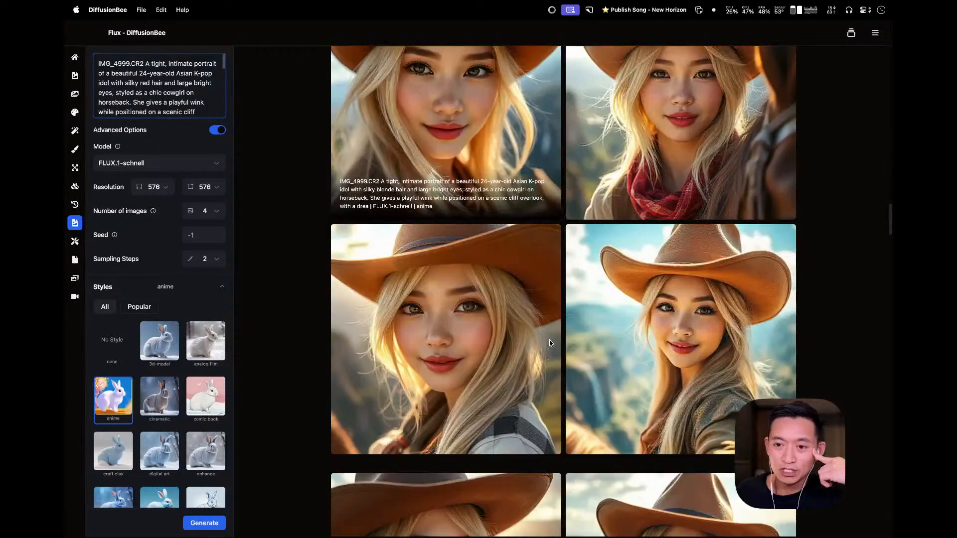
pyautogui.scroll(-3, 550, 341)
pyautogui.scroll(-4, 550, 343)
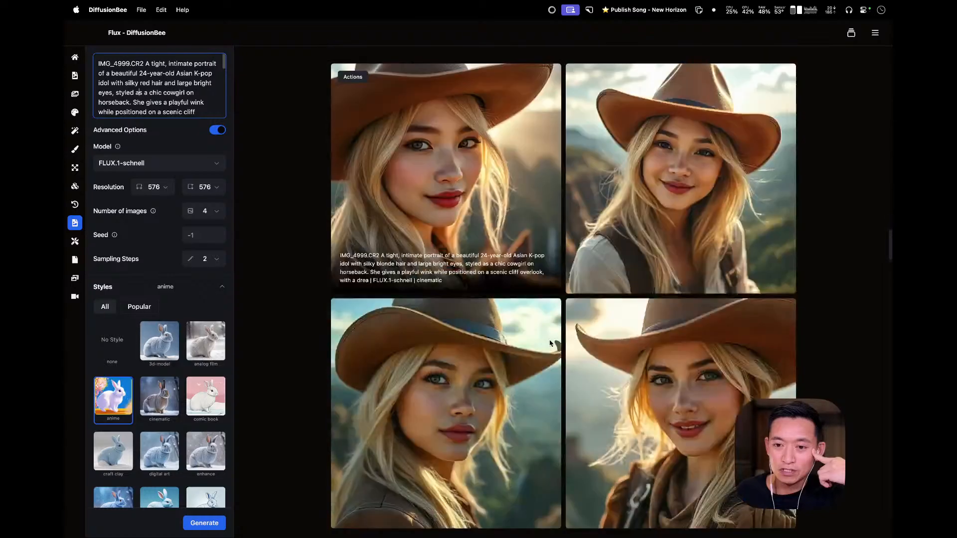
# - Play the New Horizon song, move the music player aside, and lower the volume
pyautogui.moveTo(263, 531)
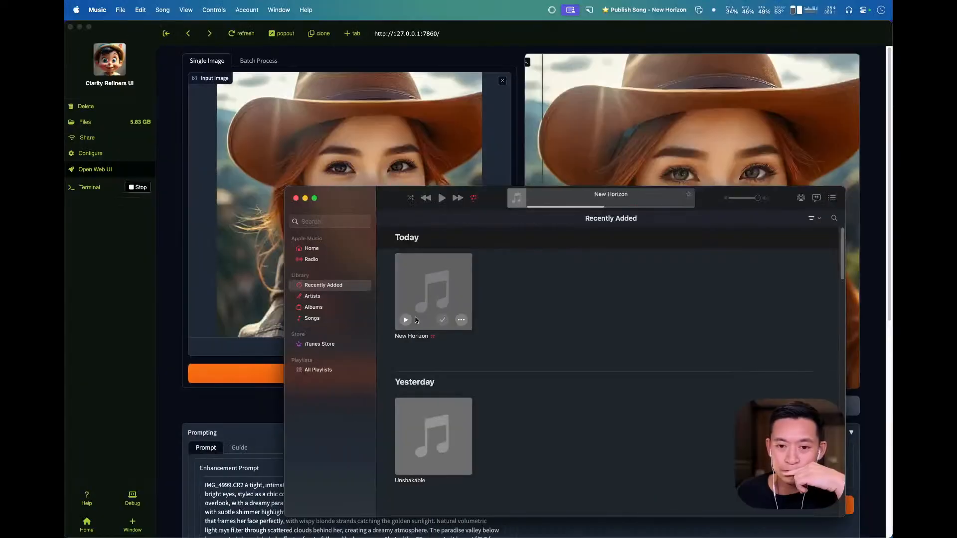
pyautogui.click(406, 320)
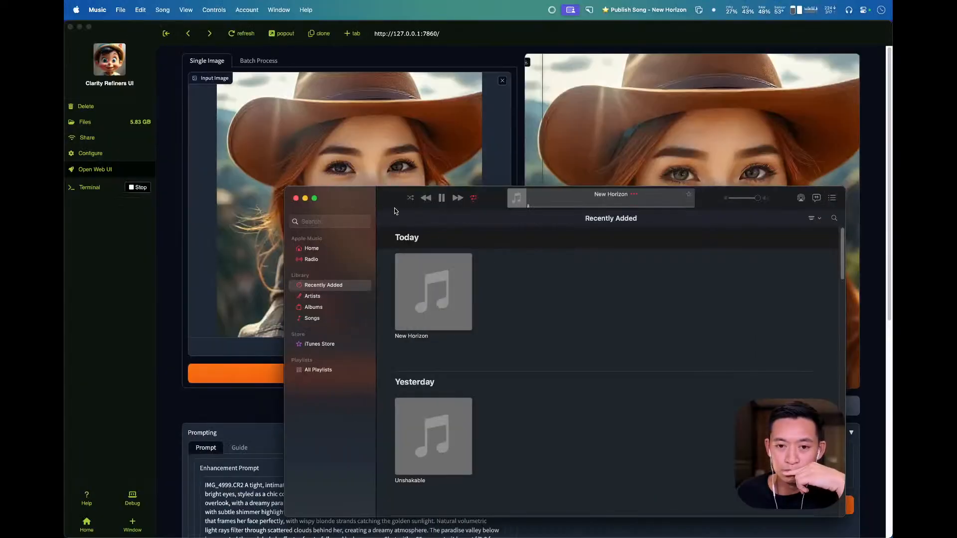
pyautogui.moveTo(394, 208); pyautogui.dragTo(209, 227)
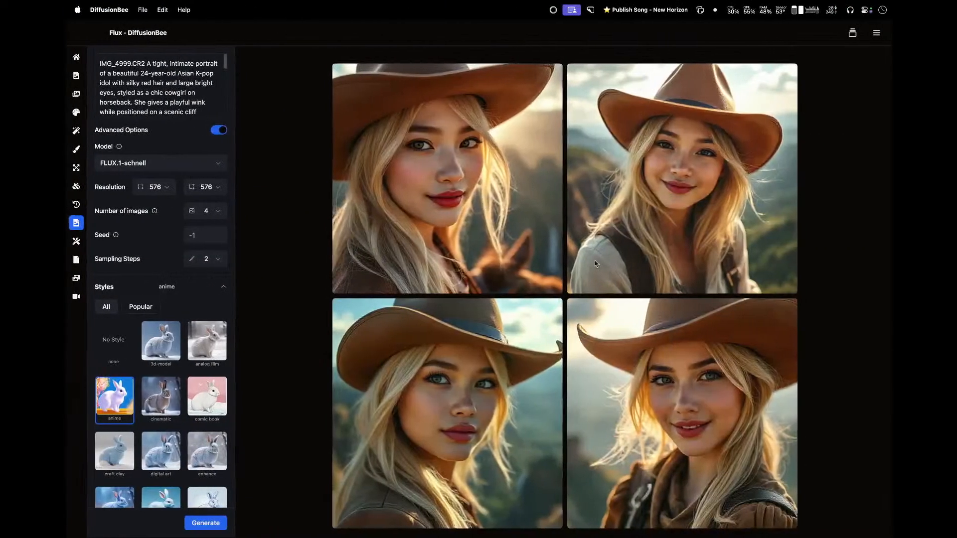
pyautogui.scroll(-10, 594, 260)
pyautogui.scroll(-15, 631, 386)
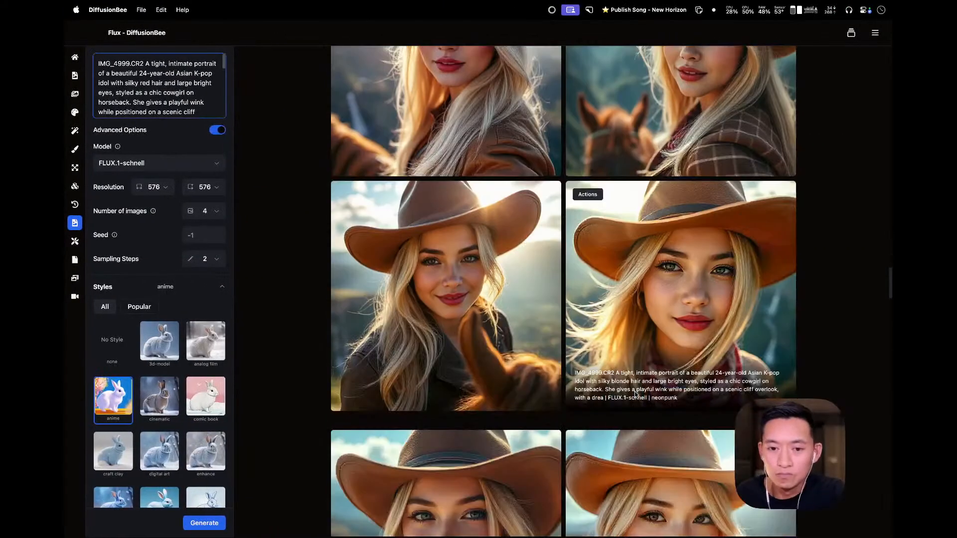
pyautogui.scroll(-10, 635, 394)
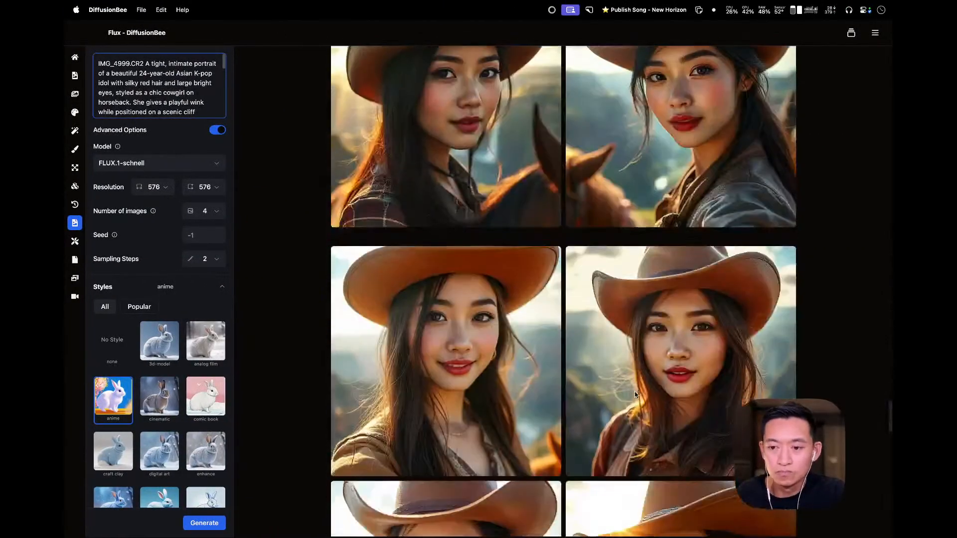
pyautogui.scroll(-5, 643, 418)
pyautogui.scroll(-10, 652, 445)
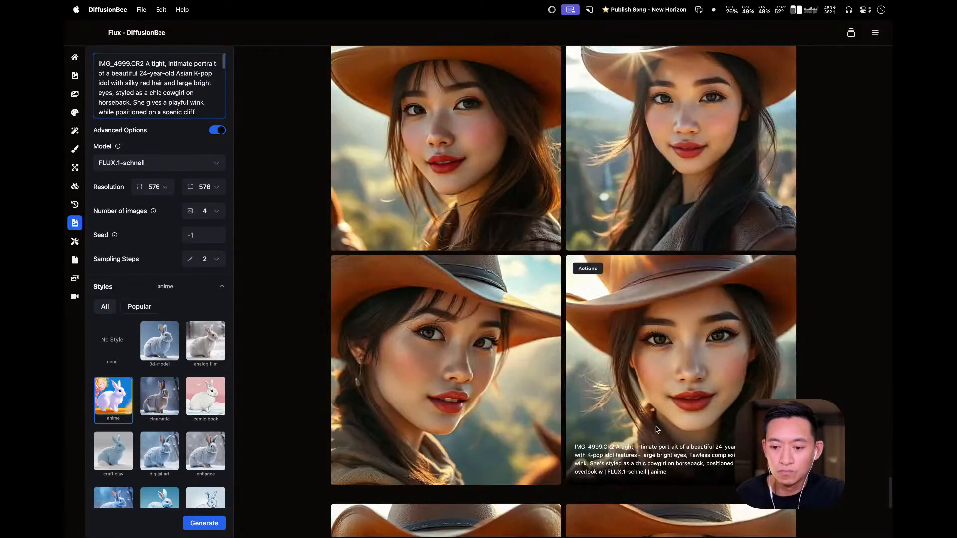
pyautogui.press('XF86AudioLowerVolume')
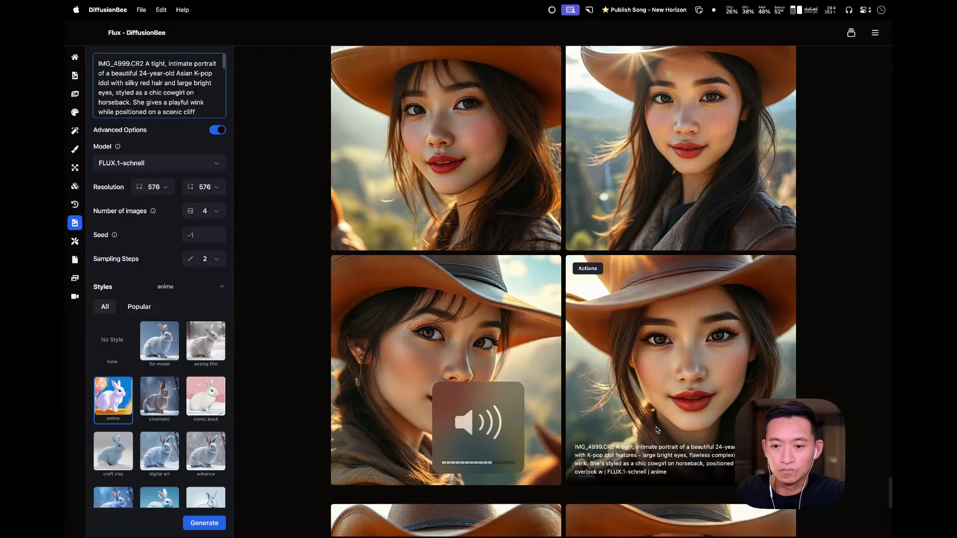
# - Scroll back up the gallery through the neonpunk, anime, vaporwave and dark fantasy portraits
pyautogui.scroll(-10, 657, 430)
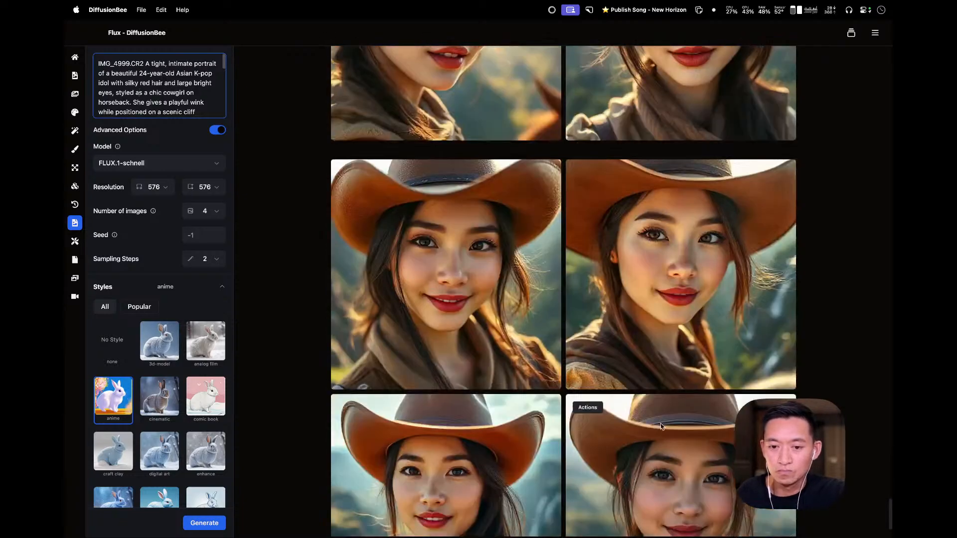
pyautogui.scroll(-10, 663, 425)
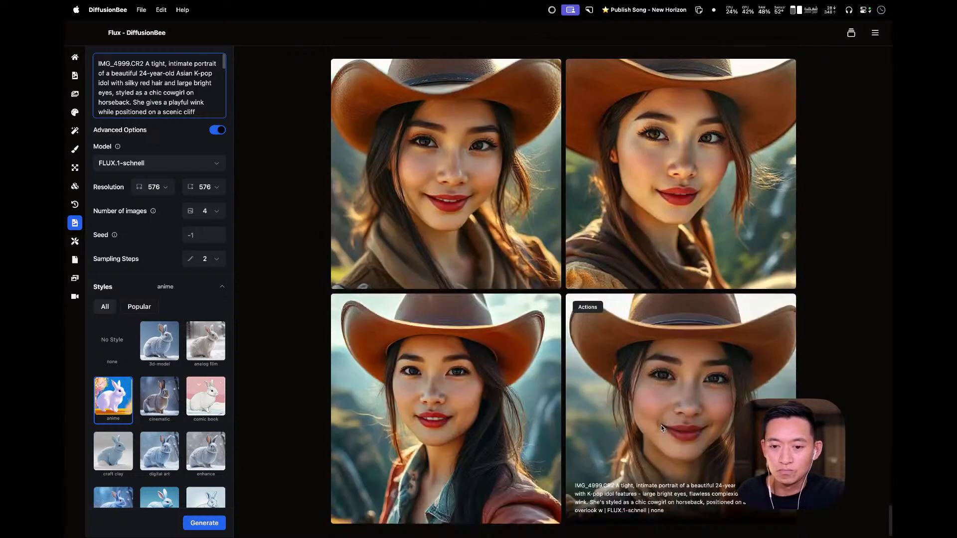
pyautogui.scroll(10, 653, 395)
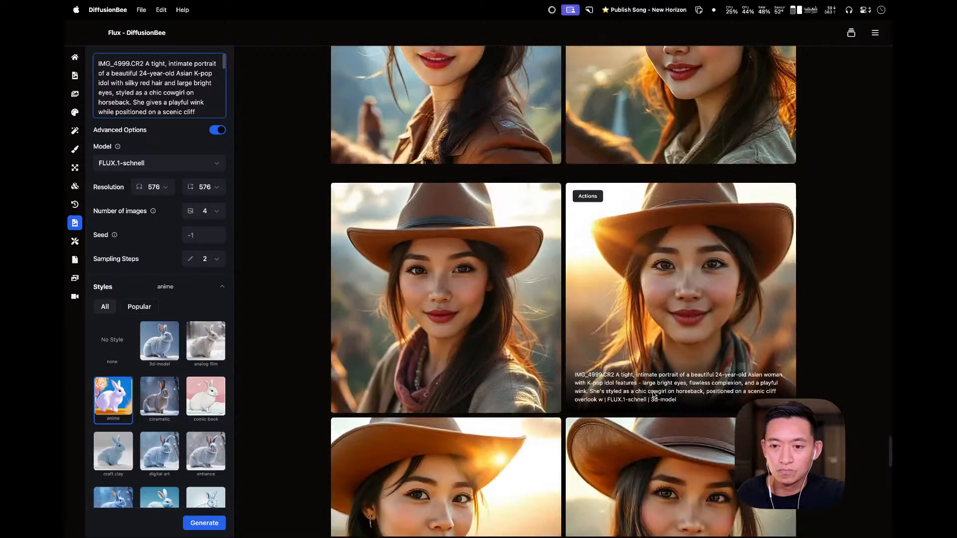
pyautogui.scroll(5, 653, 394)
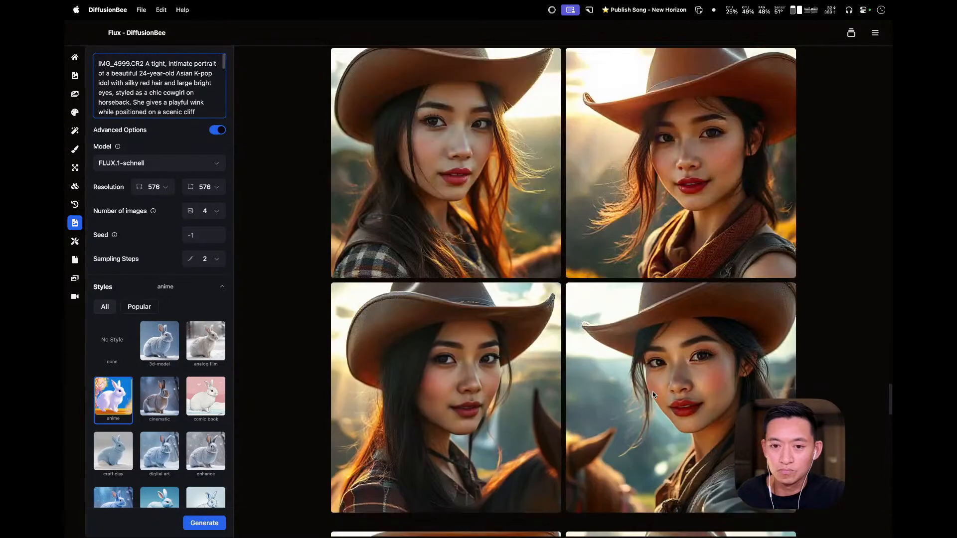
pyautogui.moveTo(653, 392)
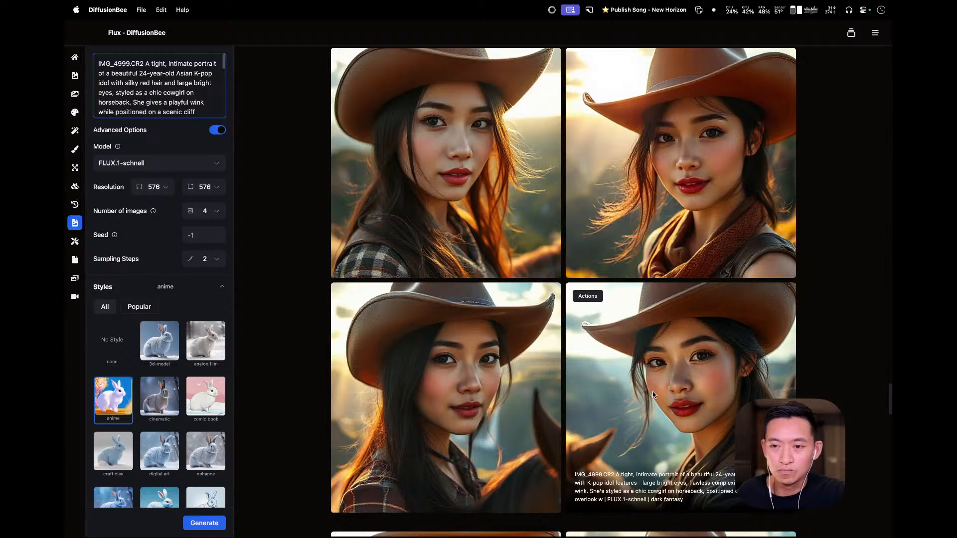
pyautogui.scroll(5, 653, 394)
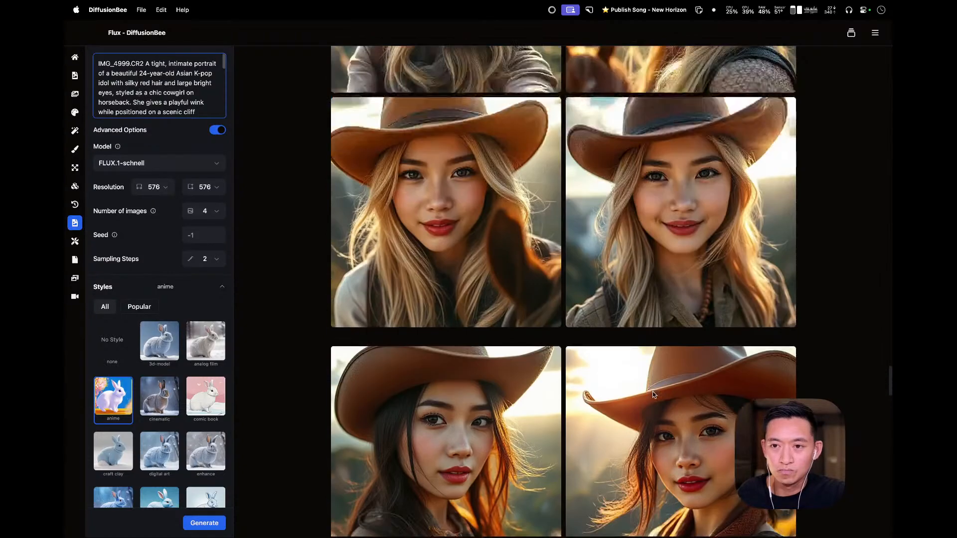
pyautogui.scroll(5, 653, 391)
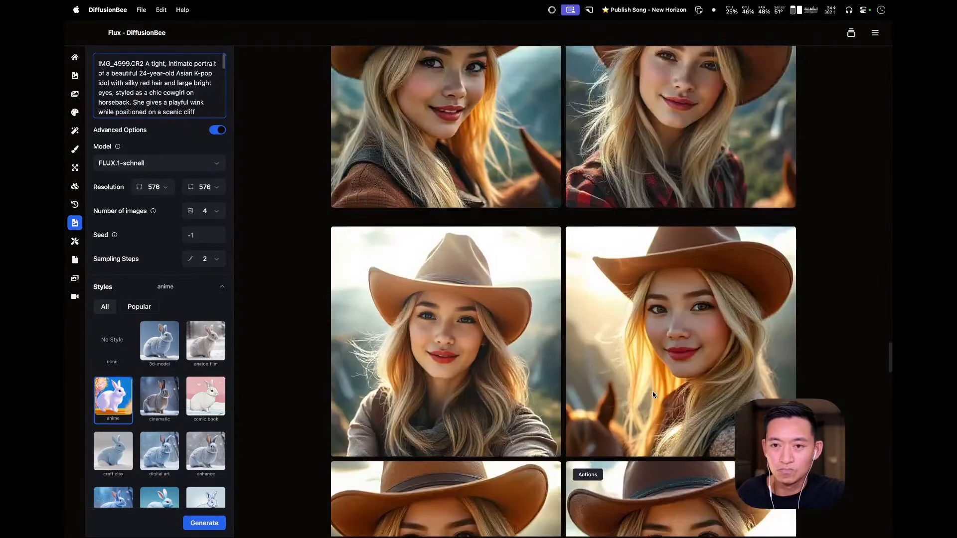
pyautogui.scroll(5, 653, 394)
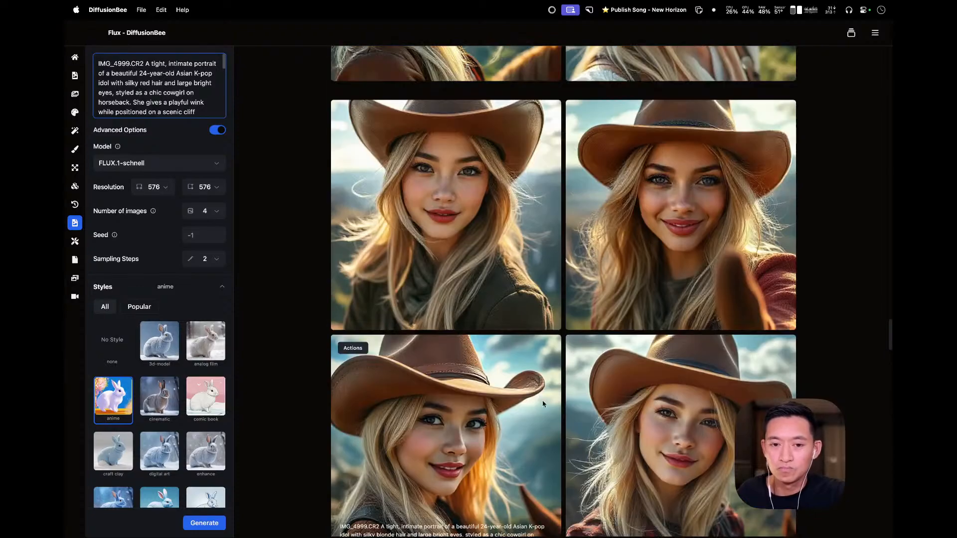
pyautogui.scroll(5, 646, 391)
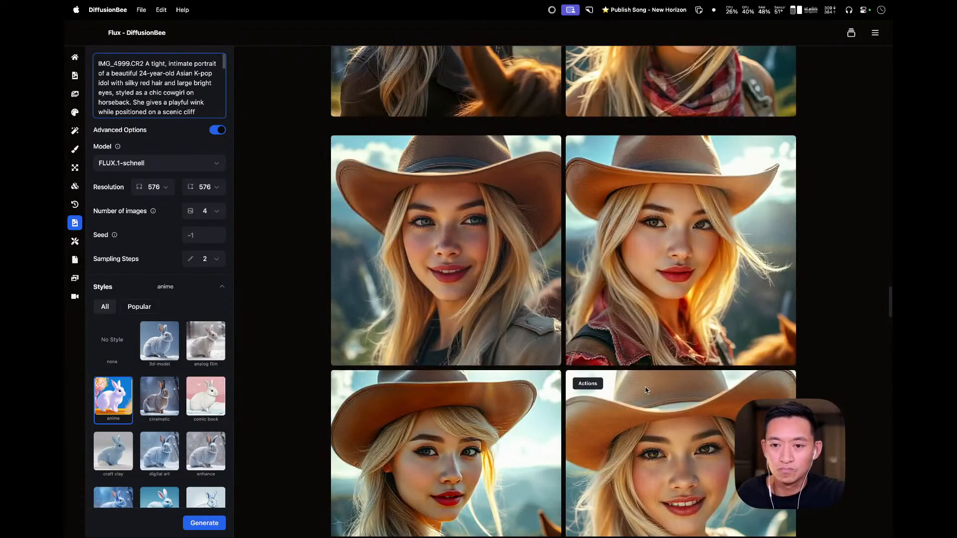
pyautogui.scroll(5, 646, 390)
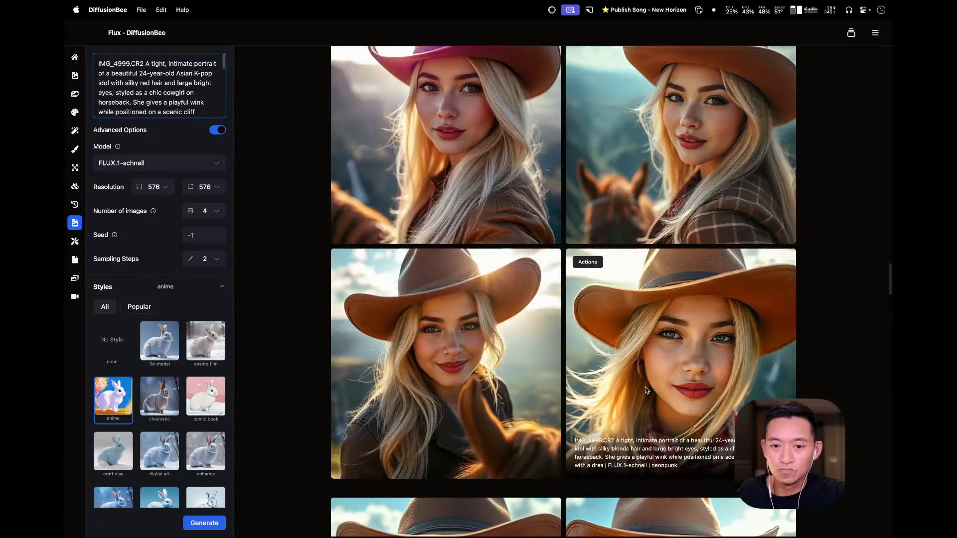
pyautogui.scroll(5, 646, 390)
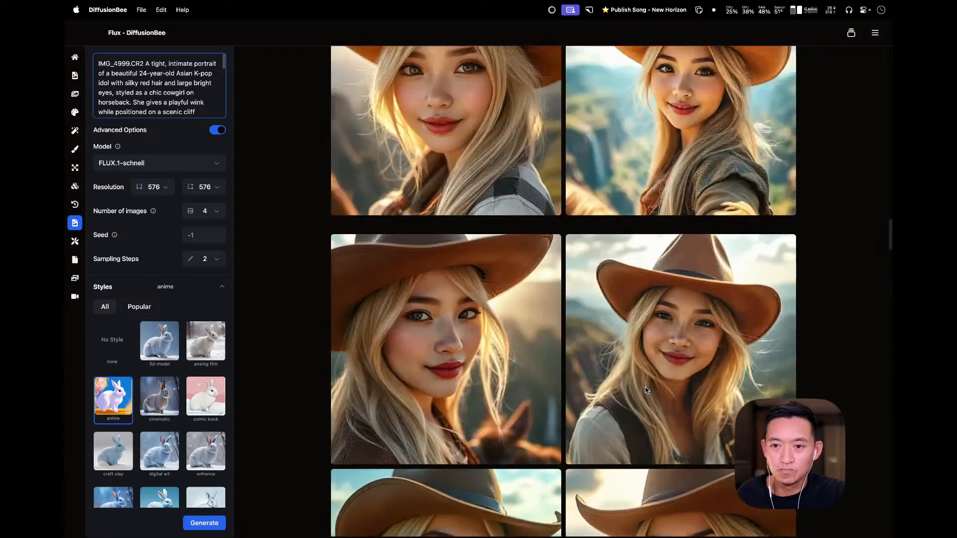
pyautogui.scroll(5, 646, 391)
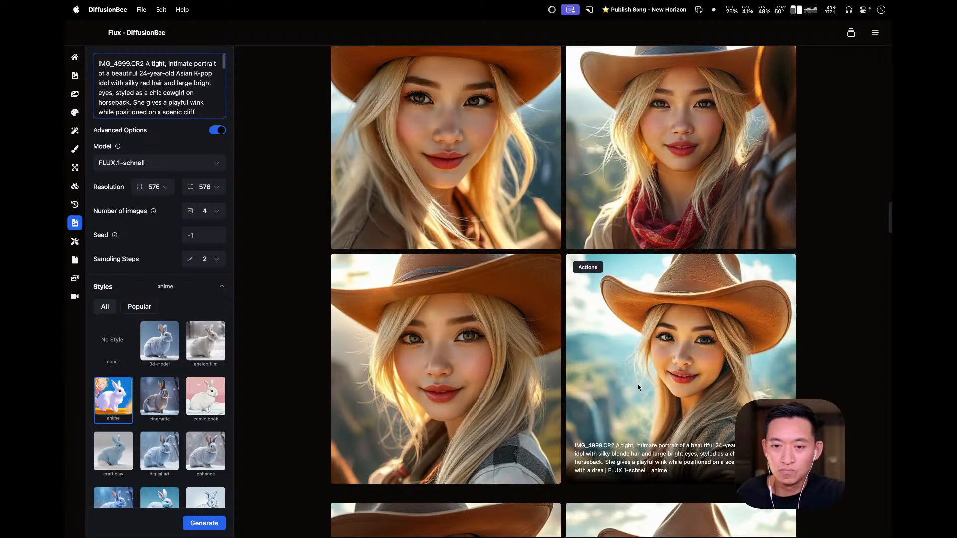
# - Scroll the gallery back down to review the remaining style runs
pyautogui.scroll(-5, 639, 388)
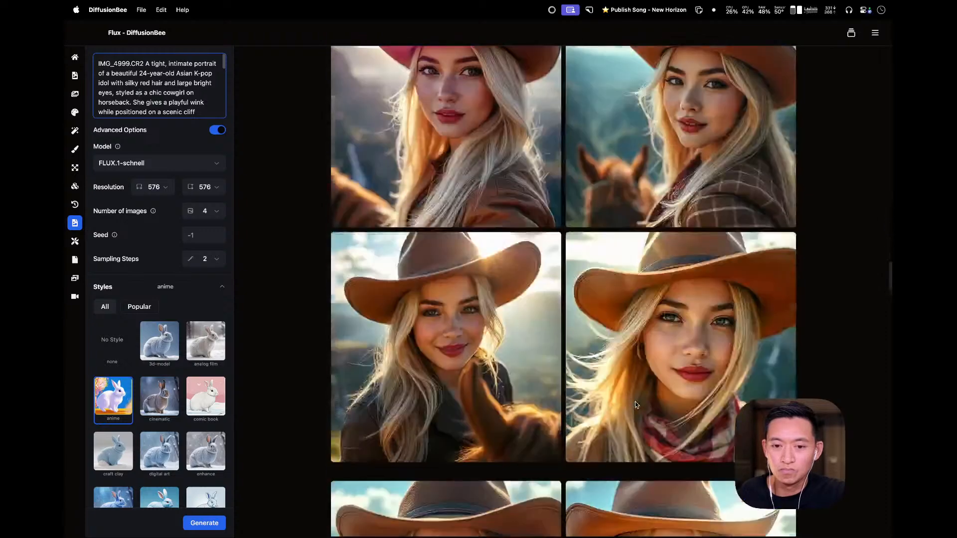
pyautogui.scroll(-5, 429, 237)
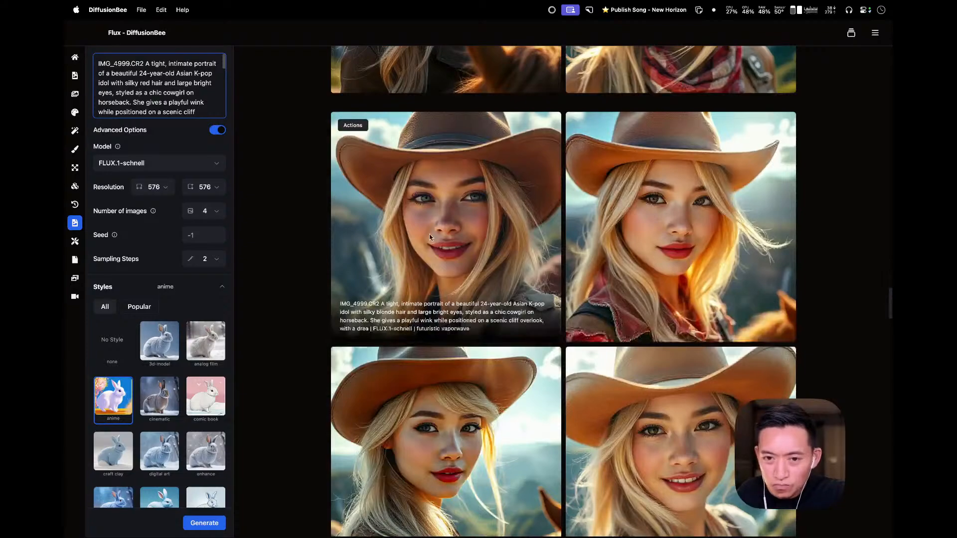
pyautogui.scroll(-5, 430, 238)
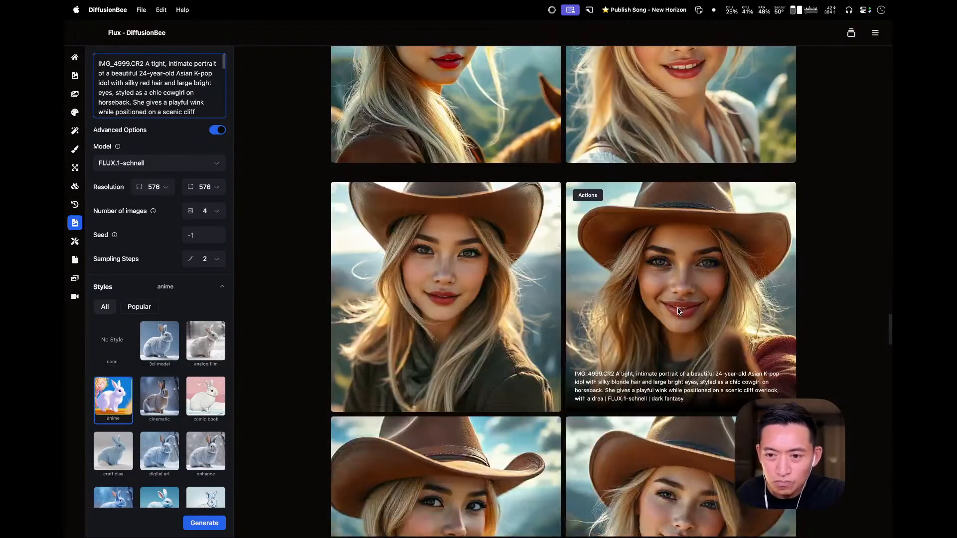
pyautogui.scroll(-10, 677, 308)
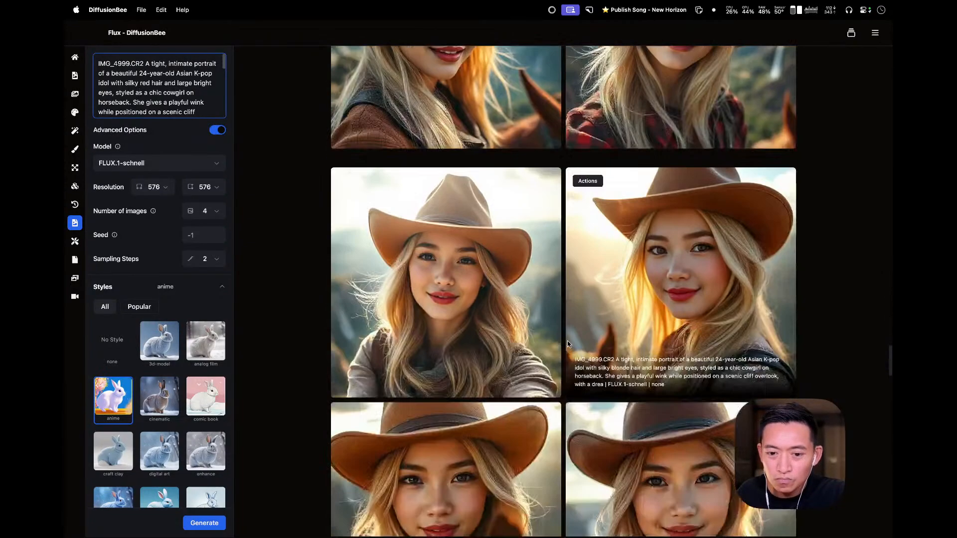
pyautogui.scroll(-4, 622, 343)
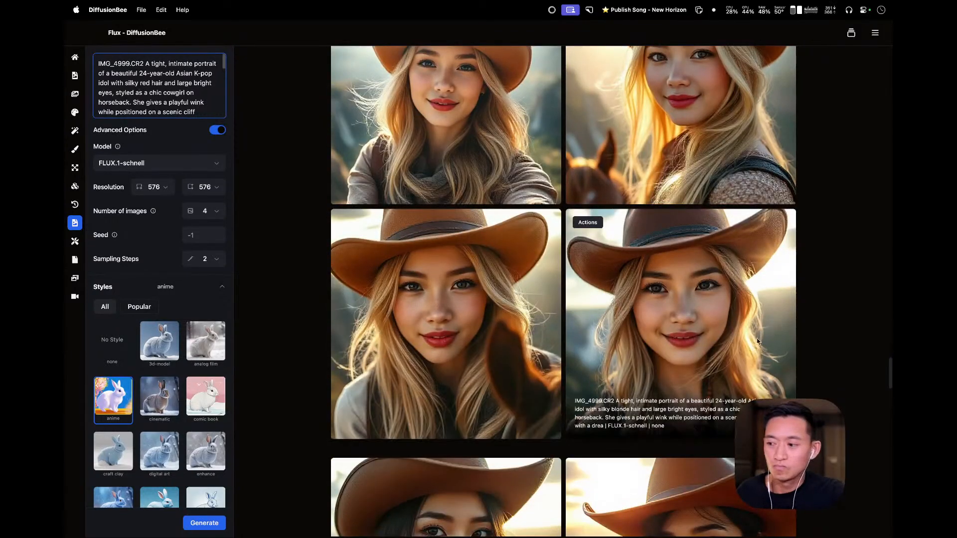
pyautogui.press('super+Tab')
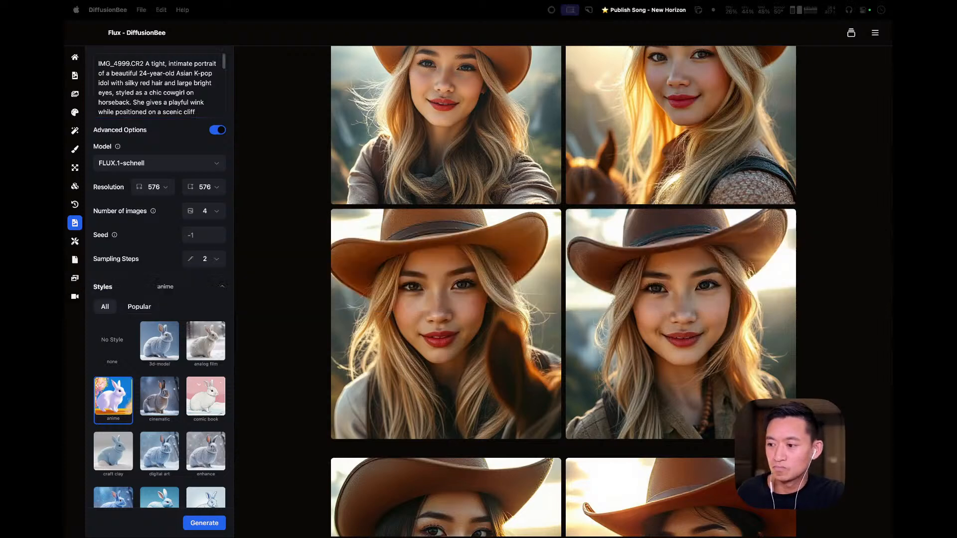
# - Scroll past the blonde portraits to the anime-style batch of dark-haired cowgirls in brown hats
pyautogui.scroll(-10, 564, 348)
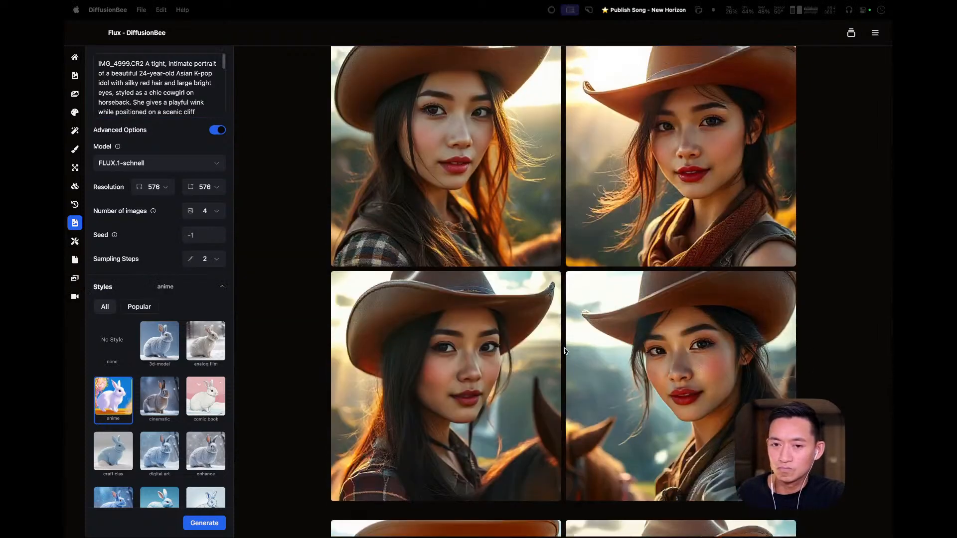
pyautogui.scroll(1, 565, 350)
pyautogui.scroll(1, 674, 245)
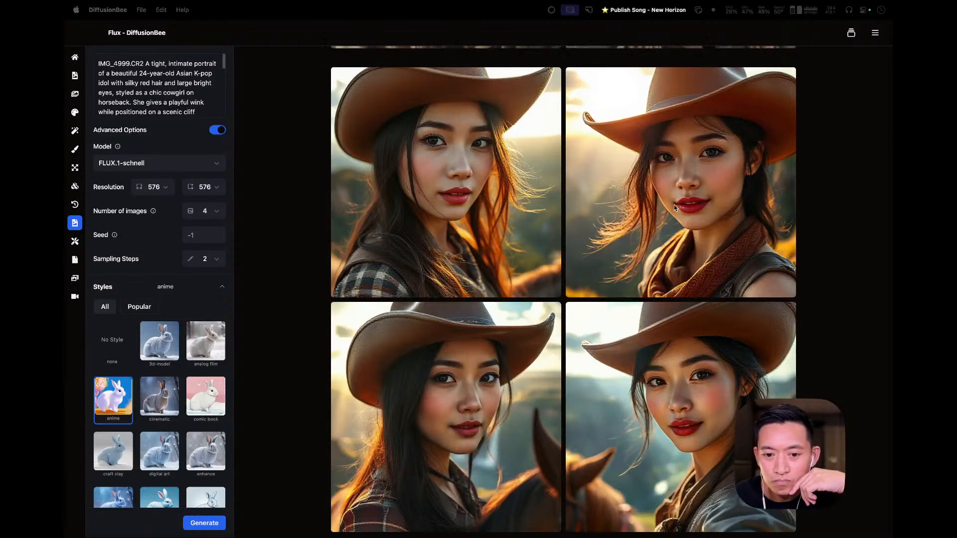
pyautogui.scroll(-5, 679, 272)
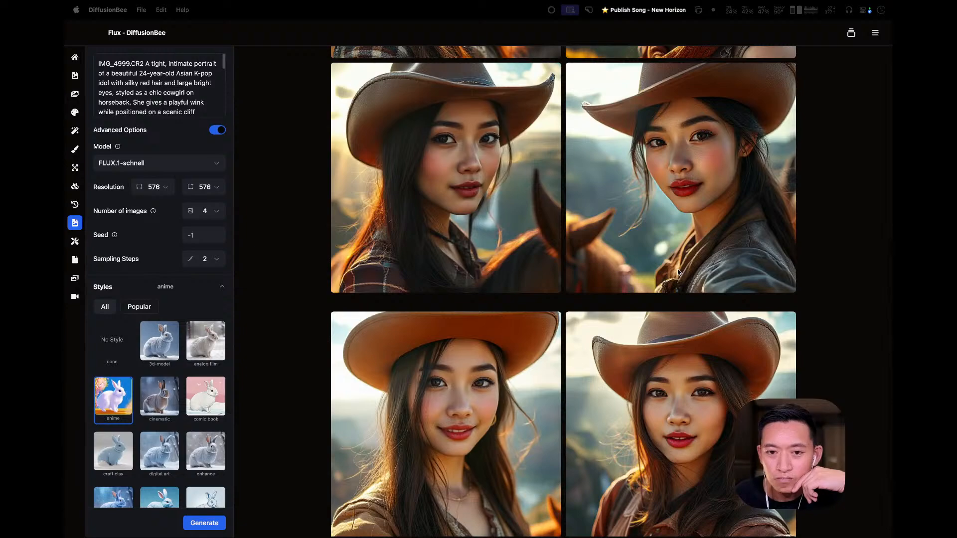
pyautogui.scroll(-10, 678, 270)
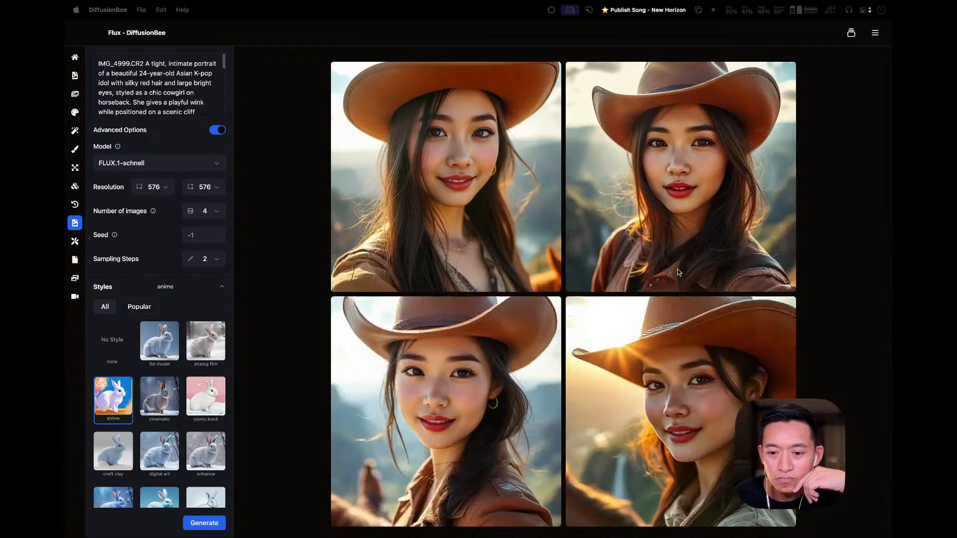
pyautogui.scroll(-10, 678, 272)
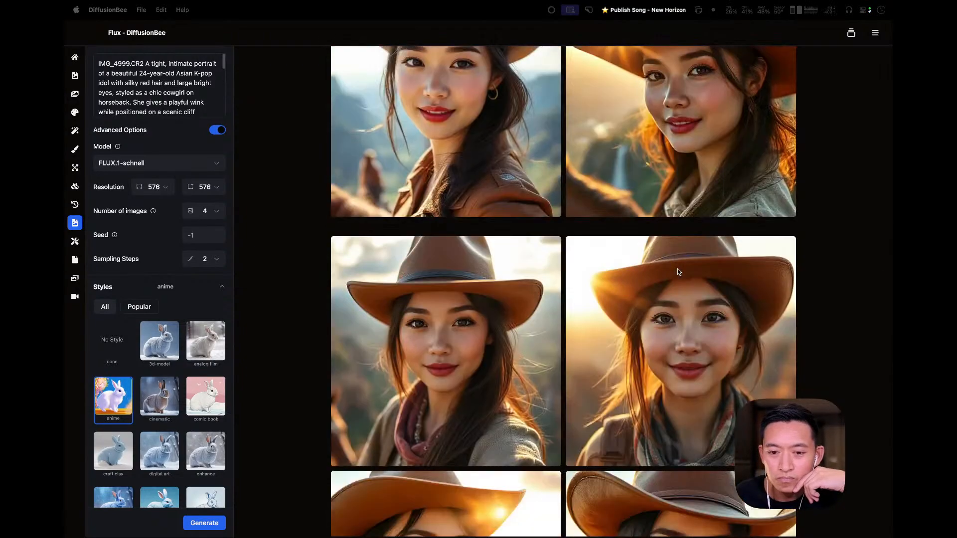
pyautogui.scroll(-10, 677, 269)
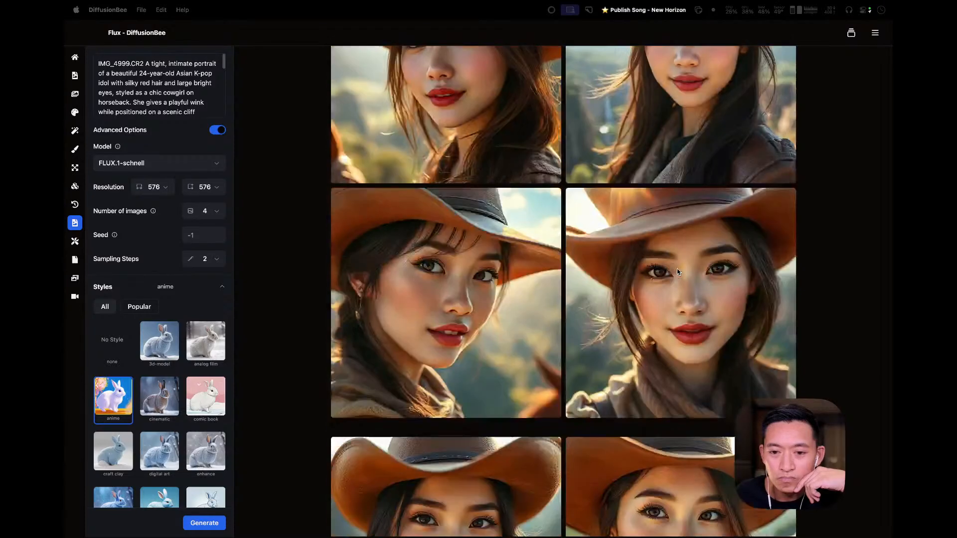
pyautogui.scroll(-5, 677, 271)
pyautogui.scroll(-2, 677, 271)
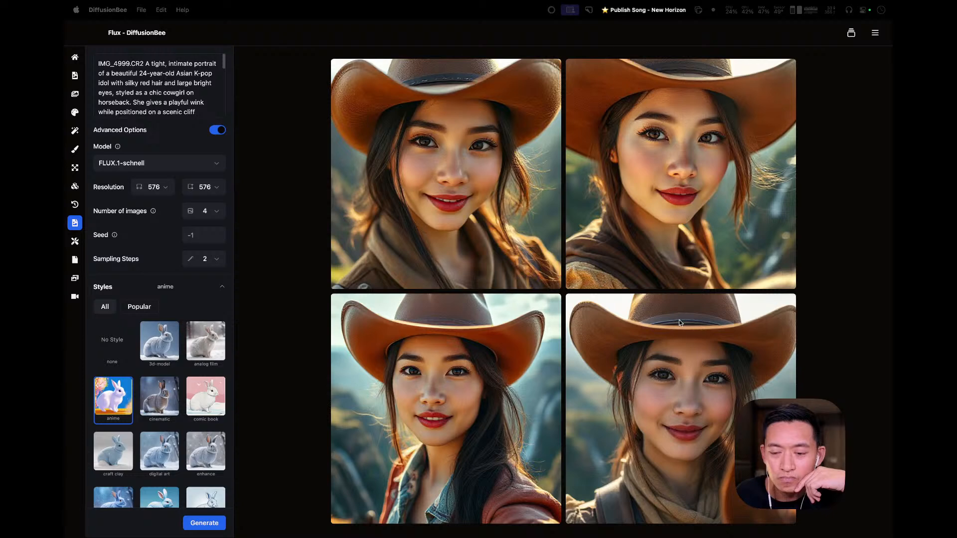
pyautogui.scroll(-5, 679, 322)
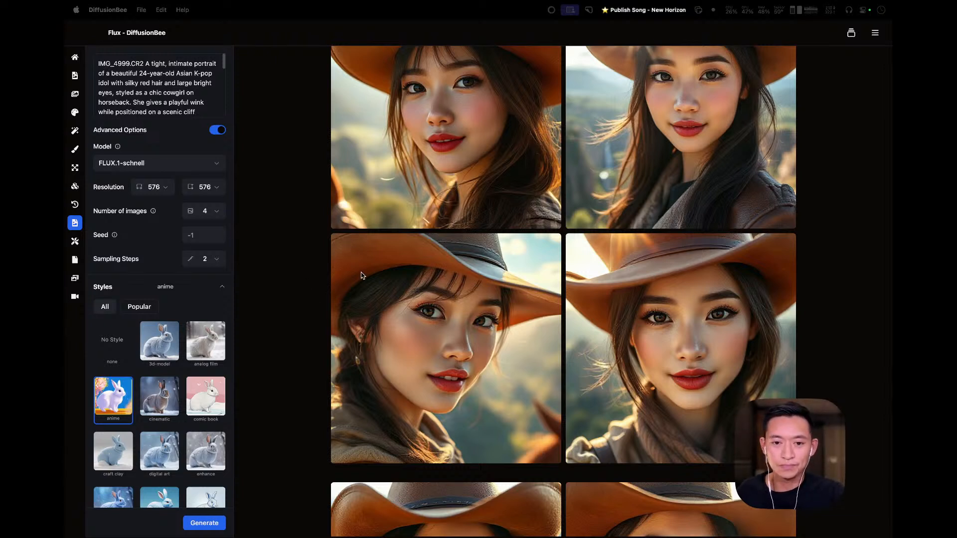
pyautogui.press('super+Tab')
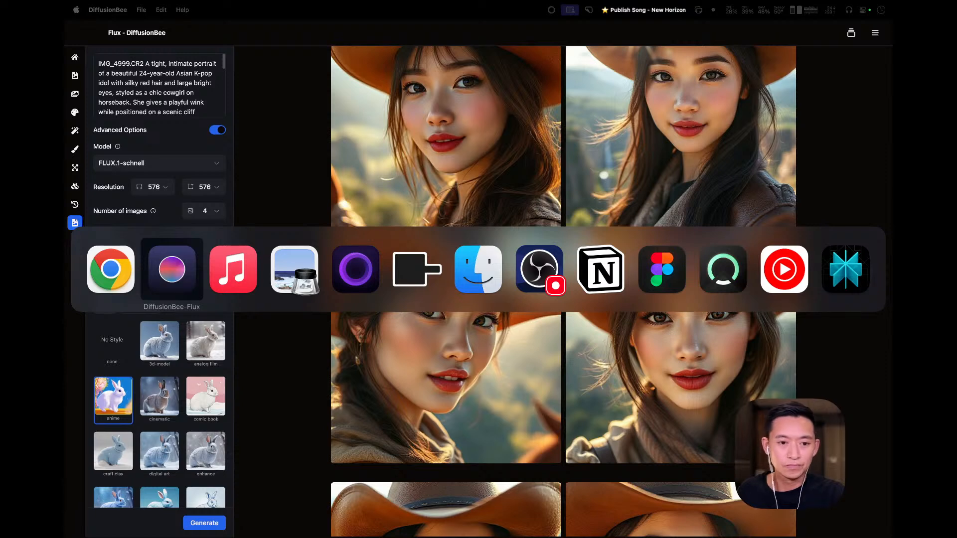
pyautogui.press('super+Tab')
pyautogui.press('super+Tab')
pyautogui.press('super+Tab')
pyautogui.press('super+Tab')
pyautogui.press('super+Tab')
pyautogui.press('super+Tab')
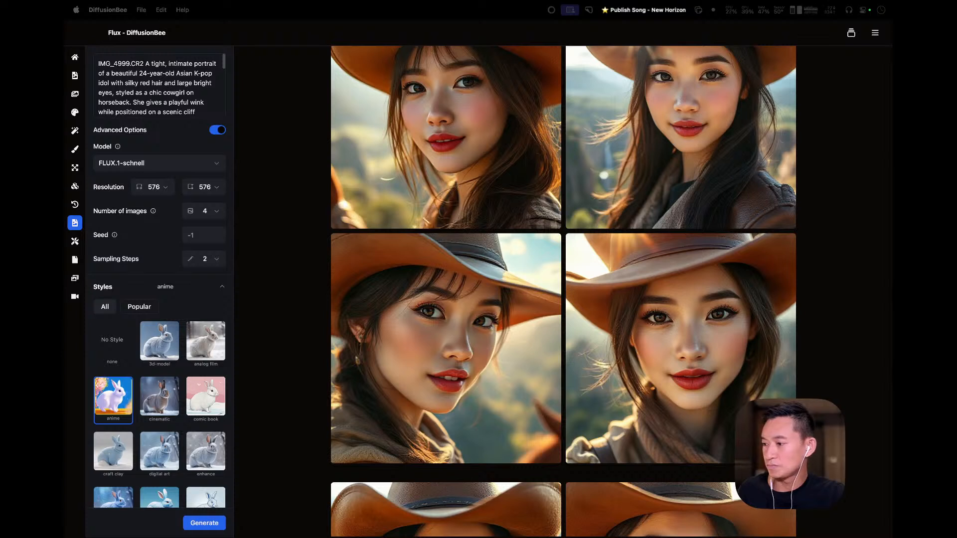
pyautogui.press('XF86AudioLowerVolume')
pyautogui.press('XF86AudioLowerVolume')
pyautogui.press('XF86AudioLowerVolume')
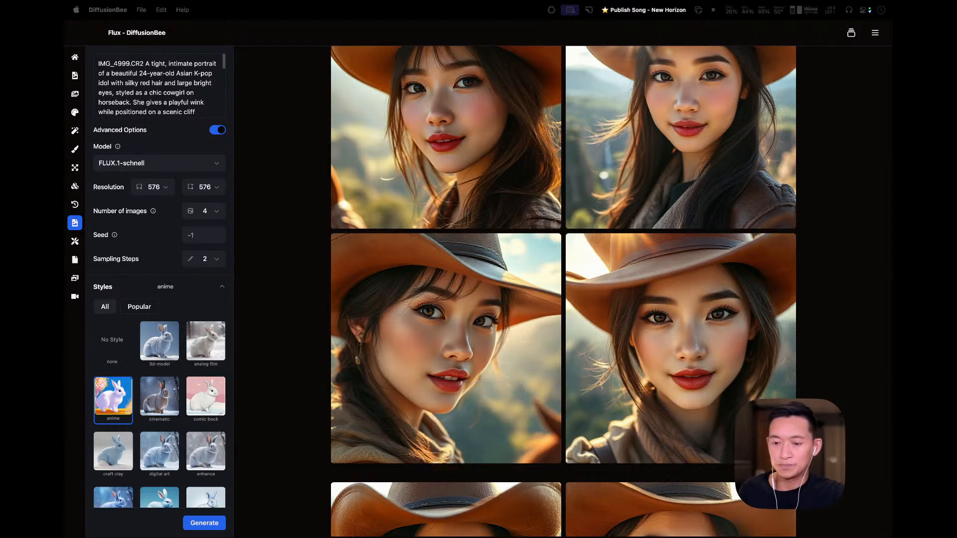
pyautogui.press('XF86AudioLowerVolume')
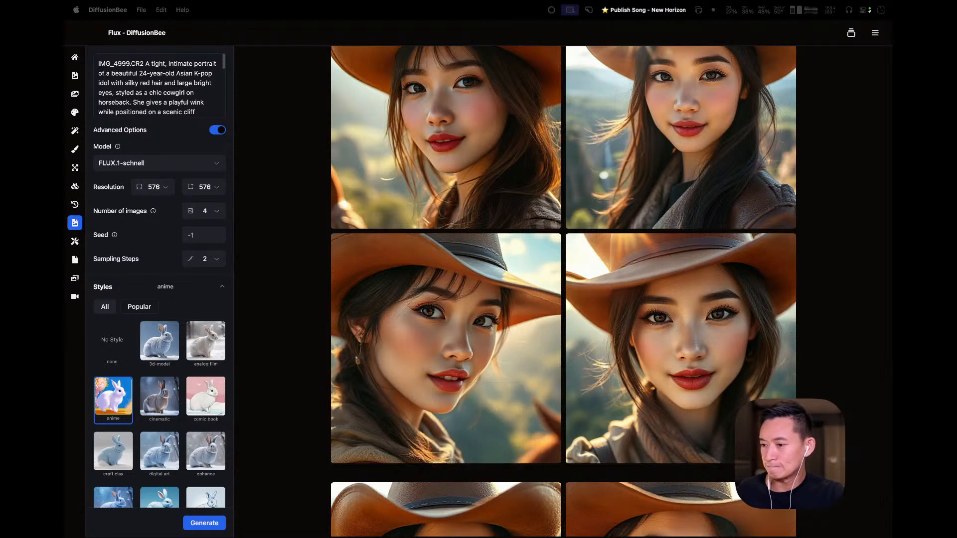
pyautogui.press('super+Tab')
pyautogui.press('super+Tab')
pyautogui.press('super+Tab')
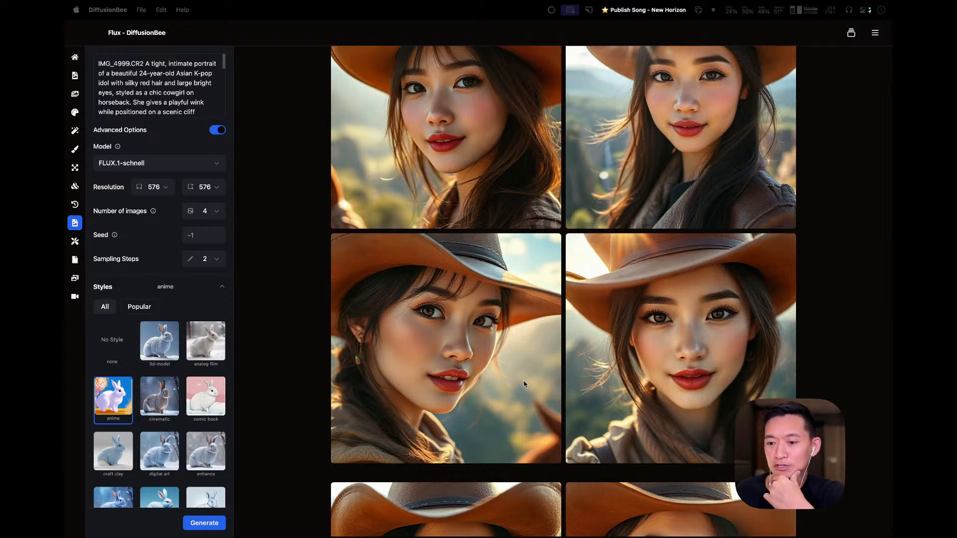
pyautogui.scroll(-2, 624, 416)
pyautogui.scroll(3, 624, 417)
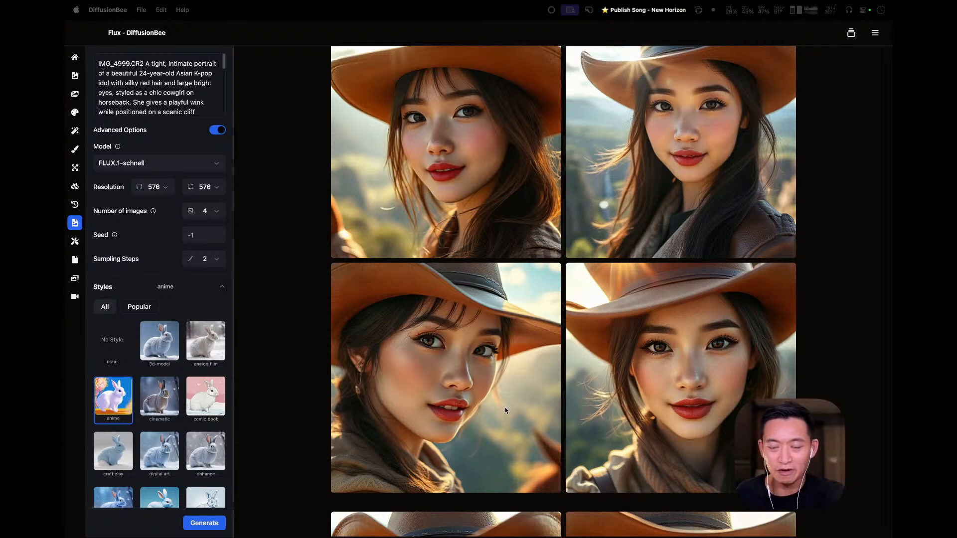
pyautogui.scroll(3, 435, 359)
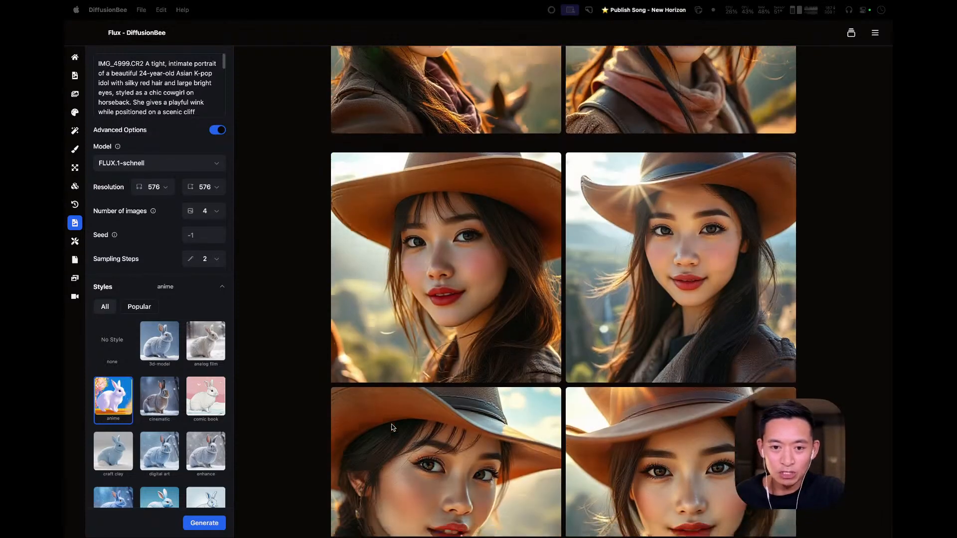
pyautogui.scroll(-4, 390, 424)
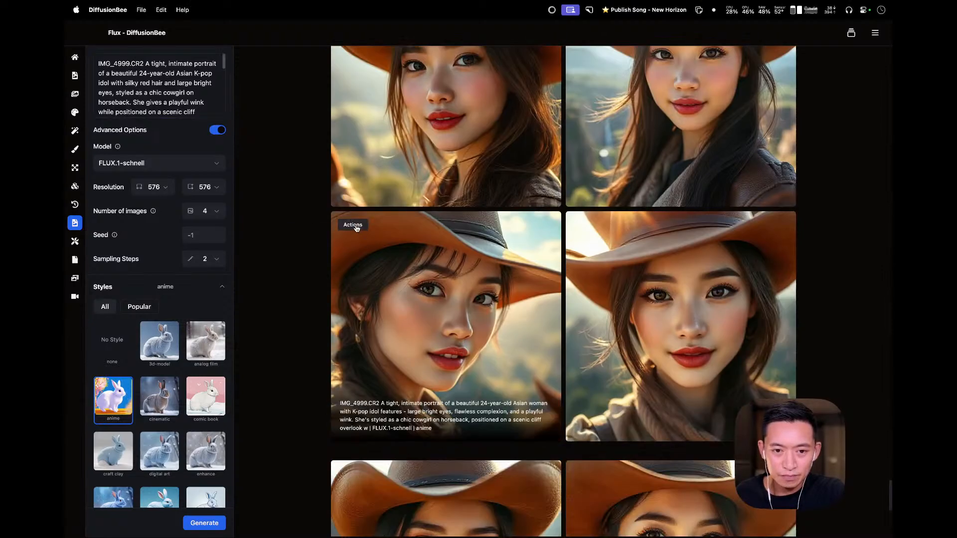
pyautogui.click(356, 228)
# - Save the lower-left portrait as 'cowgirl' in 01 - Unpublished > New Horizon > Album Art > low res
pyautogui.click(357, 233)
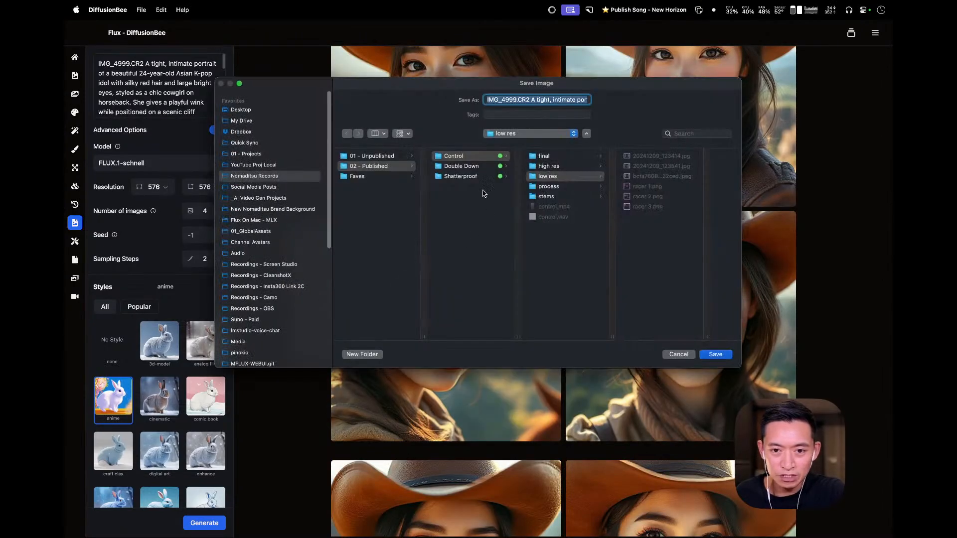
pyautogui.moveTo(435, 89)
pyautogui.mouseDown()
pyautogui.moveTo(444, 89)
pyautogui.moveTo(442, 101)
pyautogui.mouseUp()
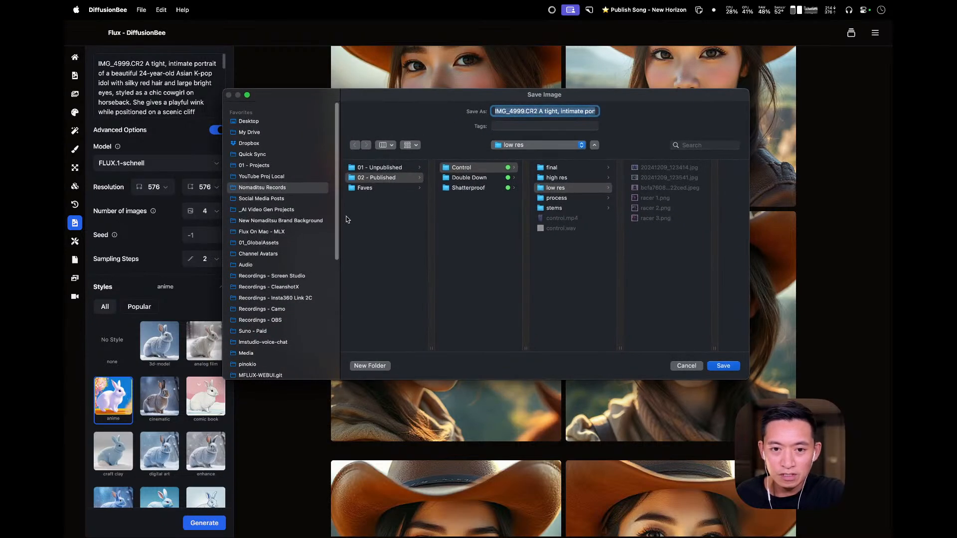
pyautogui.click(386, 168)
pyautogui.scroll(-5, 512, 241)
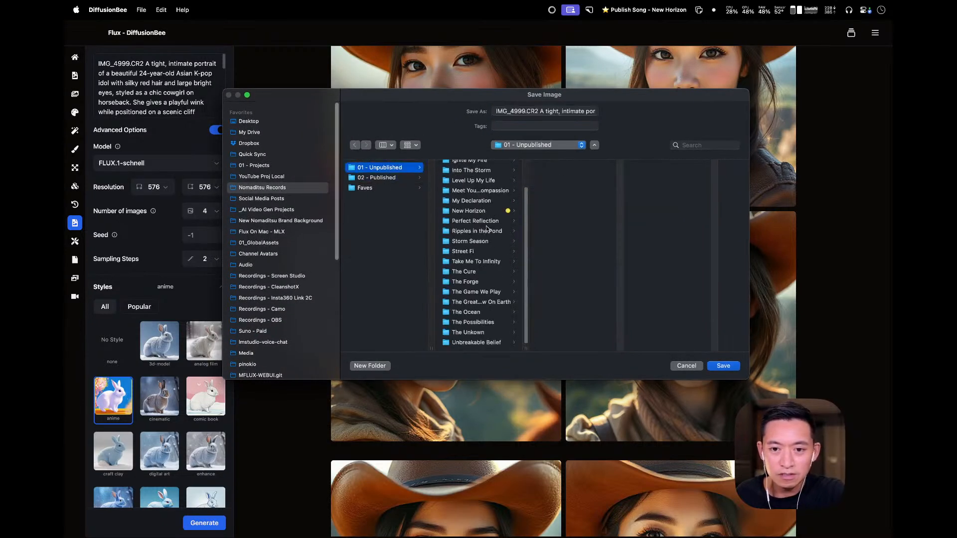
pyautogui.click(479, 211)
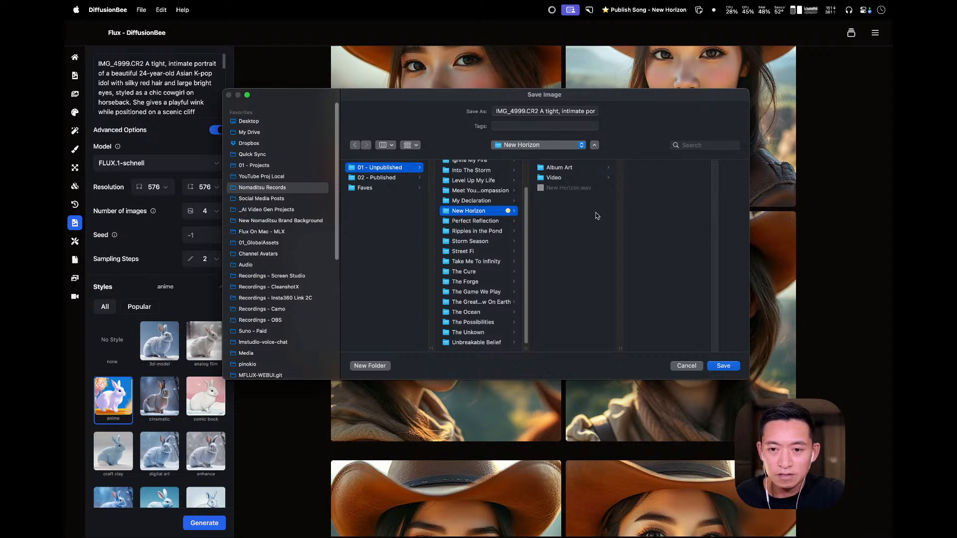
pyautogui.click(584, 168)
pyautogui.click(659, 179)
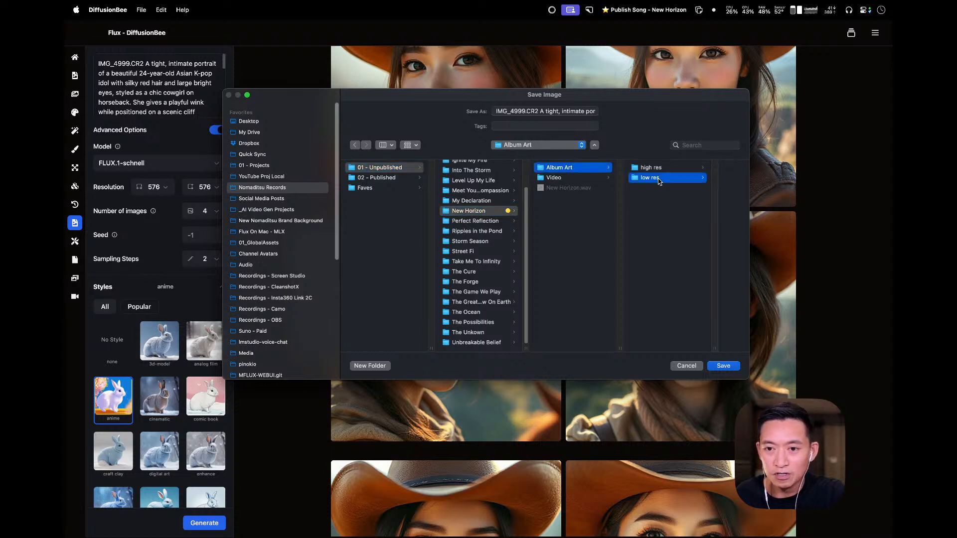
pyautogui.click(550, 111)
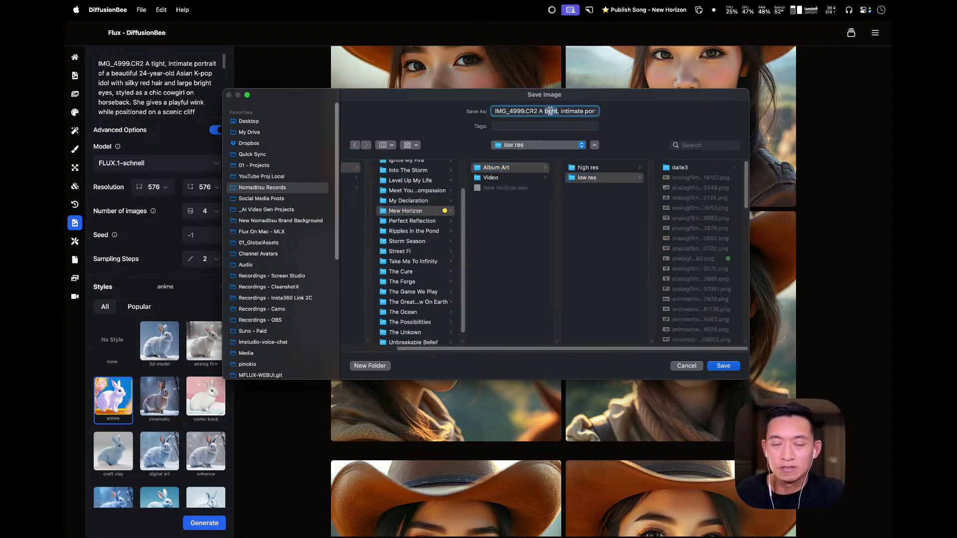
pyautogui.press('super+a')
pyautogui.write('cowg')
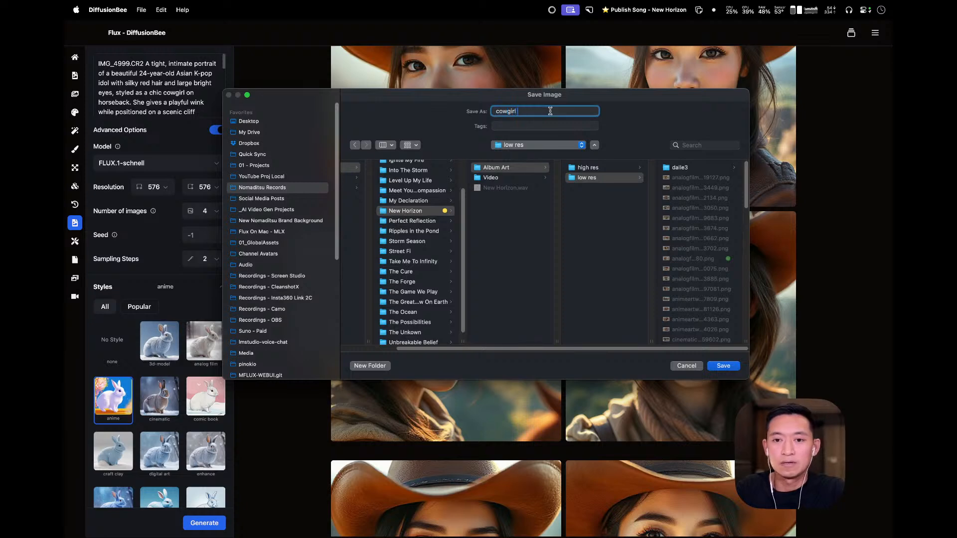
pyautogui.write('irl')
pyautogui.press('Return')
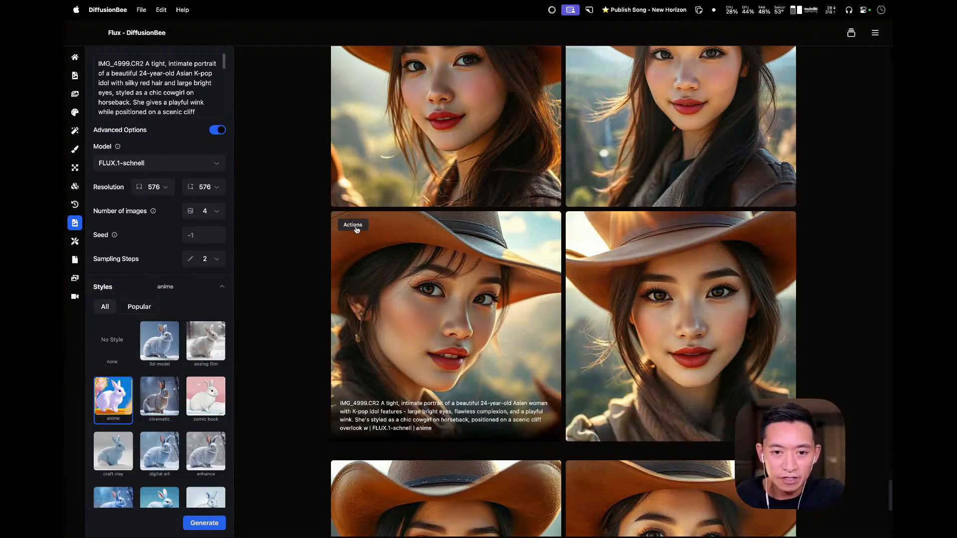
# - Save the anime cowgirl image as 'cowgirl 1' in a new 'fluxschnell' folder inside low res
pyautogui.click(357, 228)
pyautogui.click(314, 233)
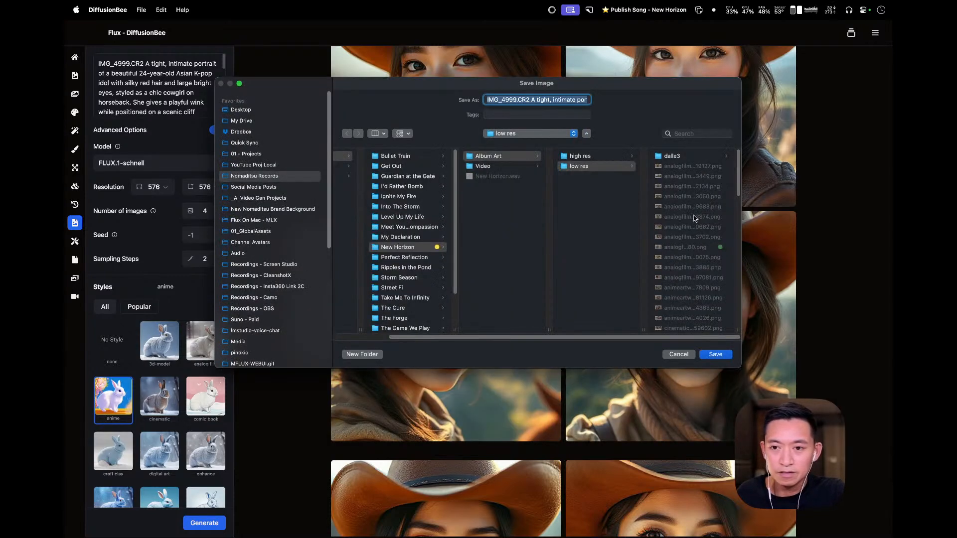
pyautogui.click(586, 168)
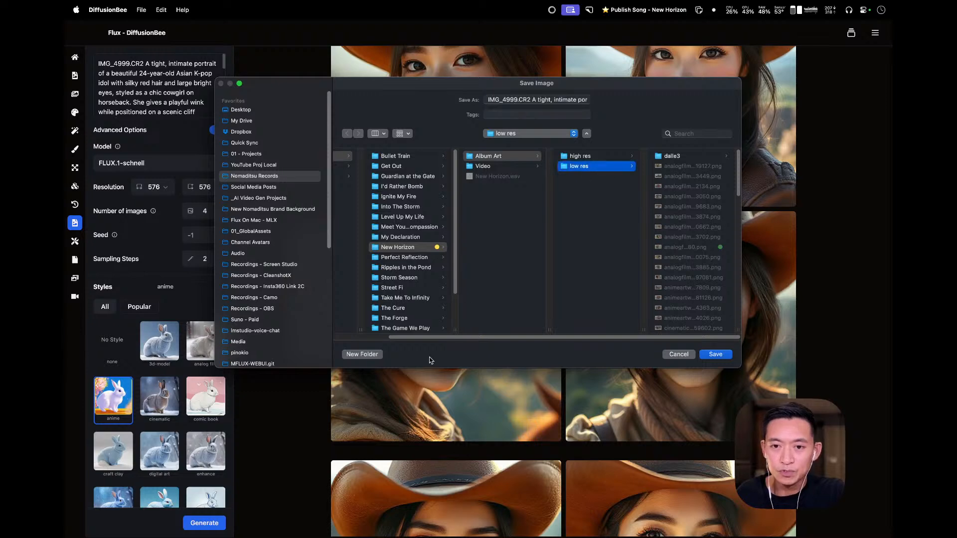
pyautogui.click(359, 356)
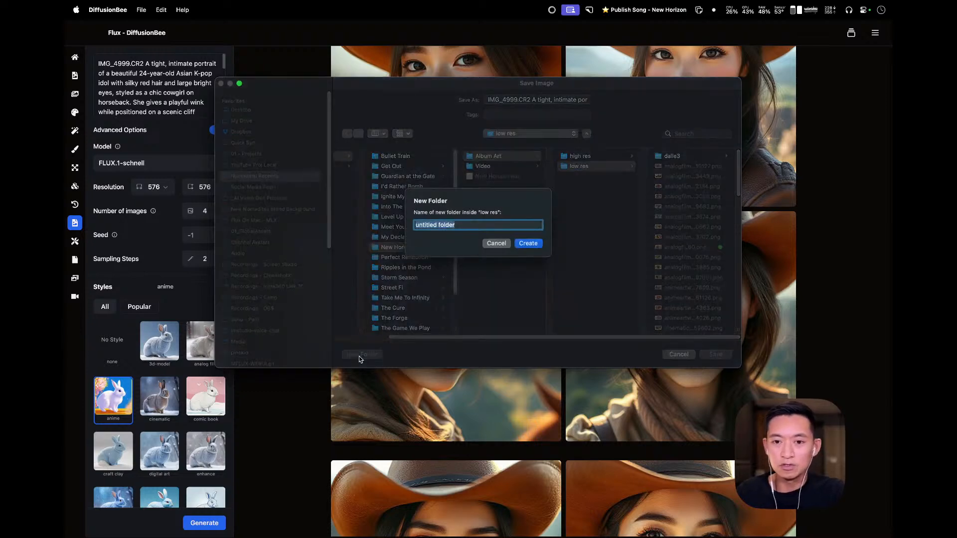
pyautogui.write('fluxschnell')
pyautogui.press('Return')
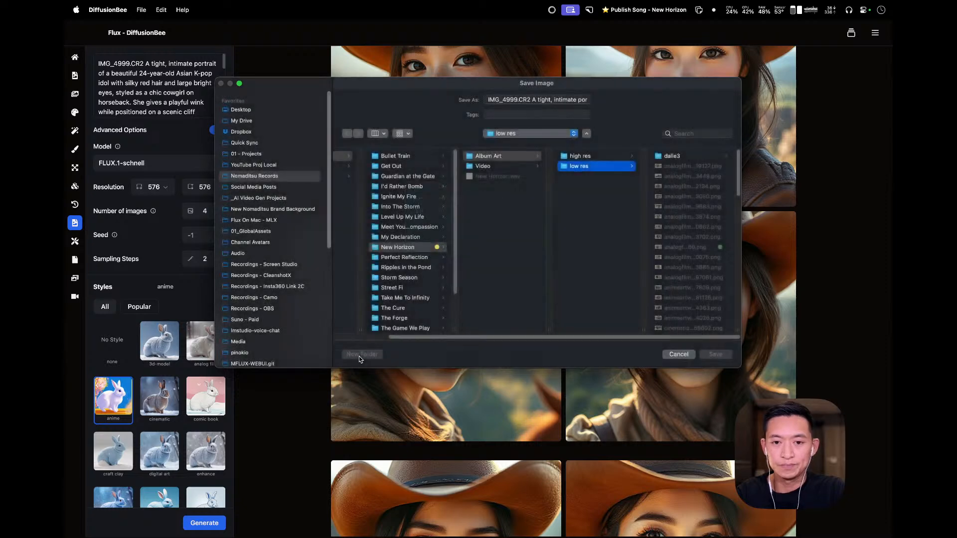
pyautogui.tripleClick(522, 100)
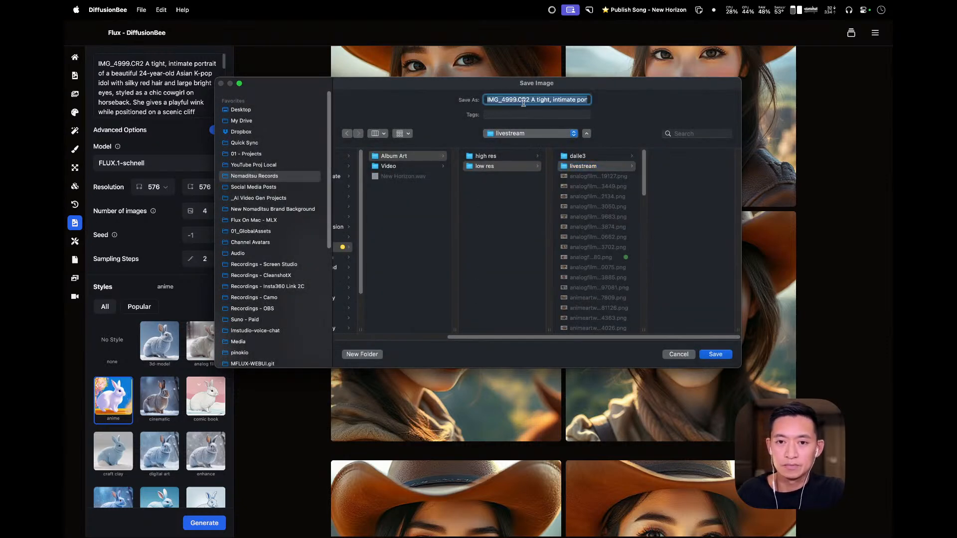
pyautogui.write('cowgirl')
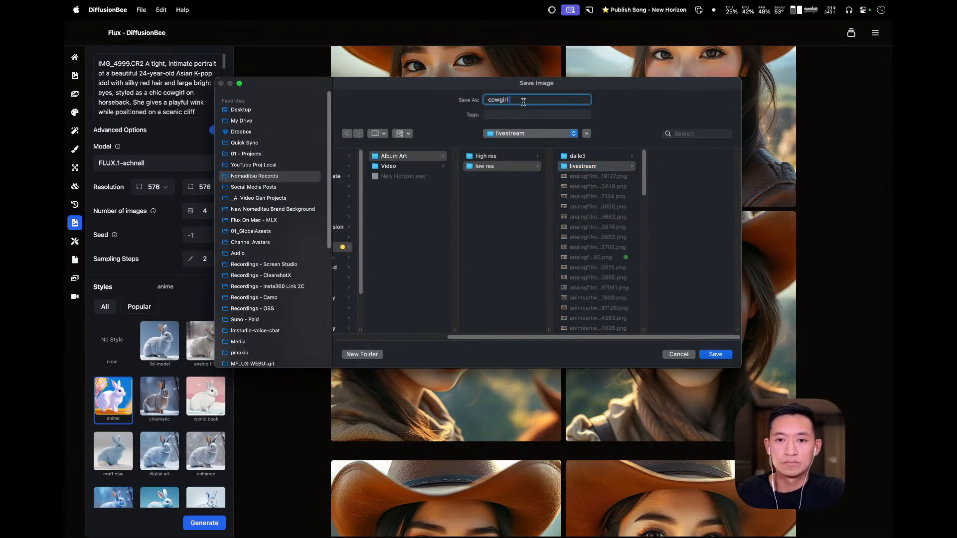
pyautogui.write(' 1')
pyautogui.press('Return')
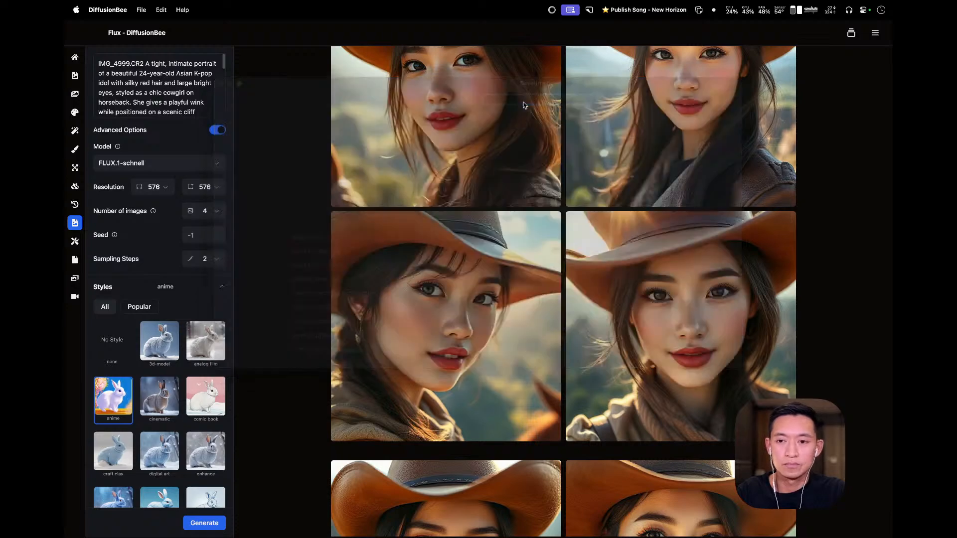
# - Scroll the gallery to locate the dark-fantasy cowgirl portrait
pyautogui.scroll(-8, 514, 274)
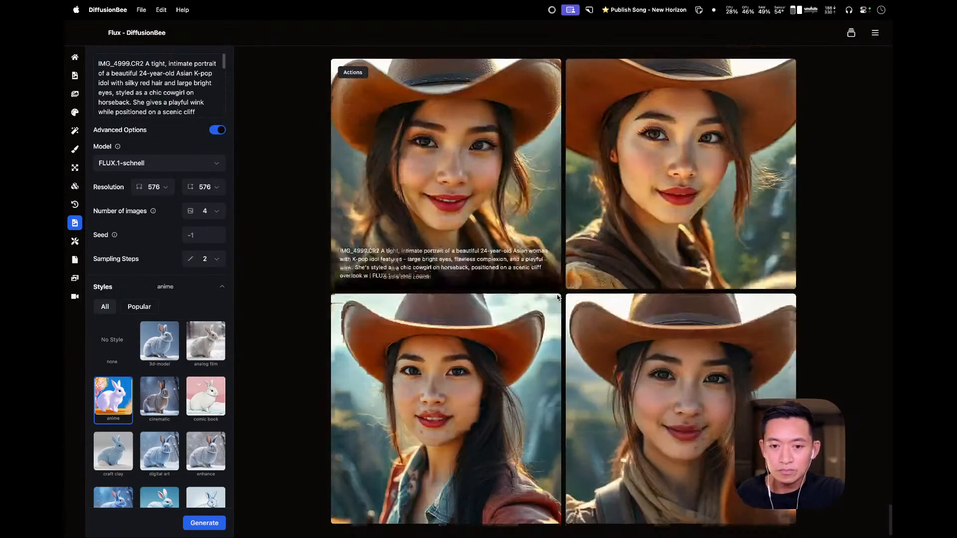
pyautogui.scroll(-10, 585, 317)
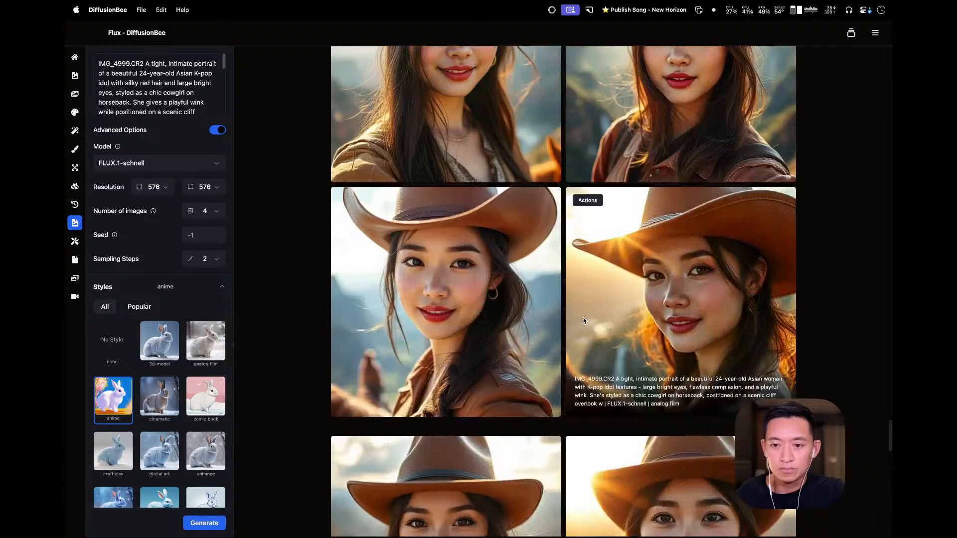
pyautogui.scroll(-10, 583, 318)
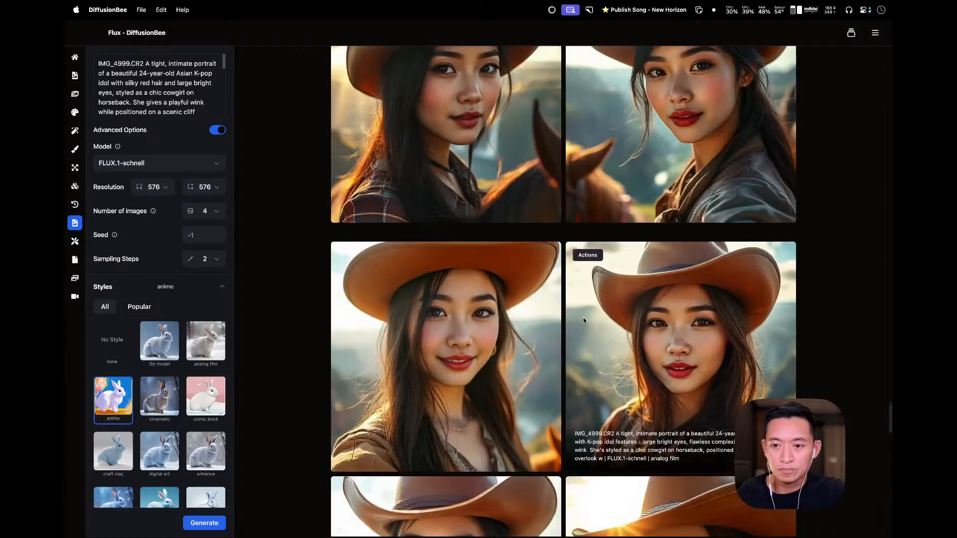
pyautogui.scroll(3, 549, 326)
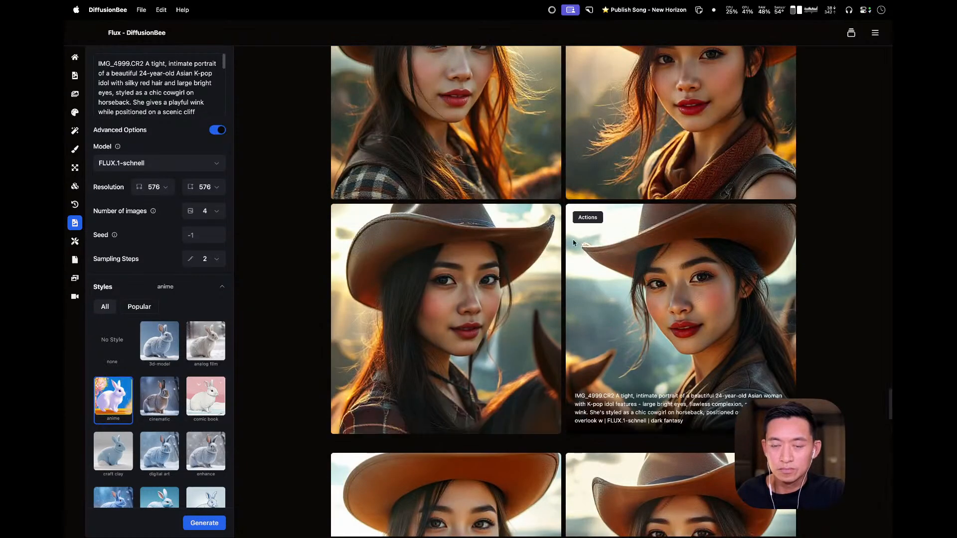
pyautogui.scroll(1, 603, 313)
pyautogui.scroll(4, 590, 323)
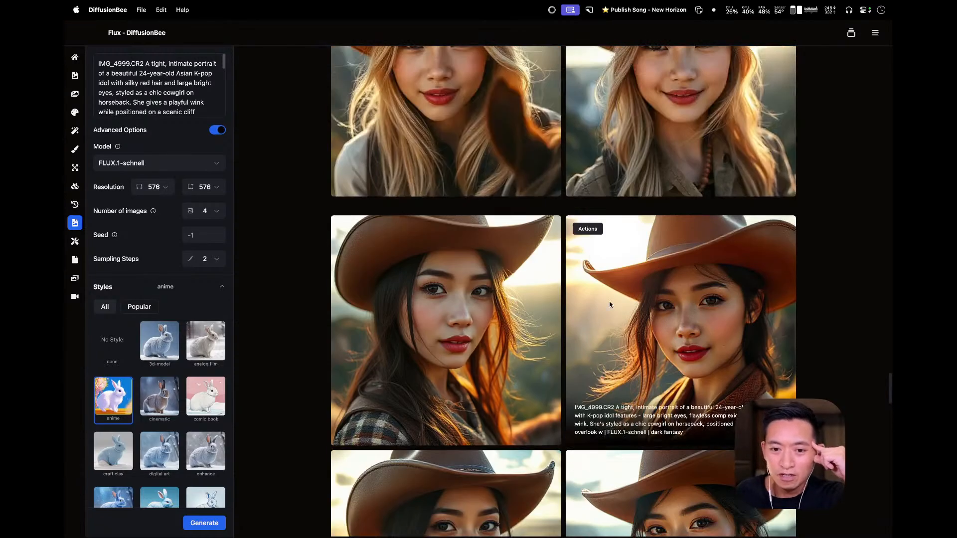
pyautogui.scroll(-1, 713, 337)
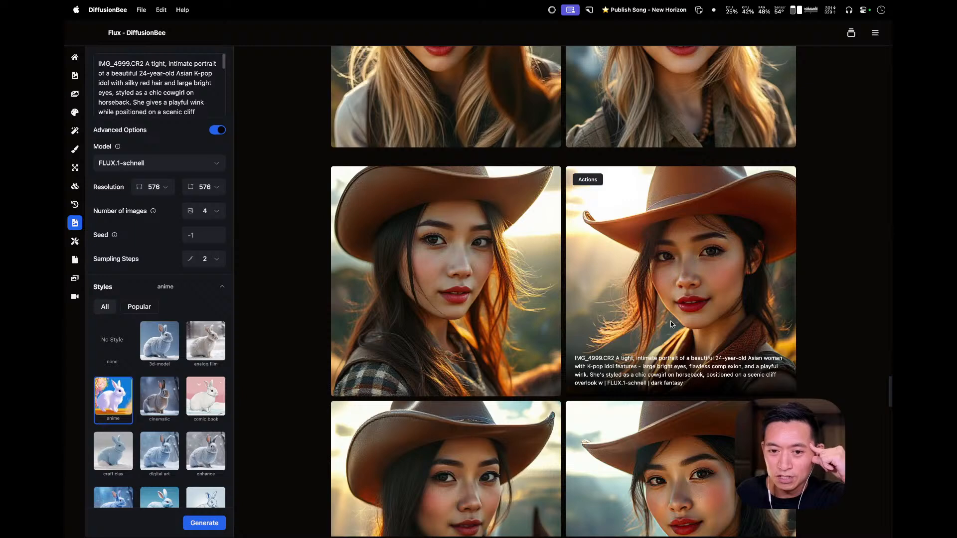
pyautogui.scroll(-3, 671, 324)
pyautogui.scroll(1, 671, 324)
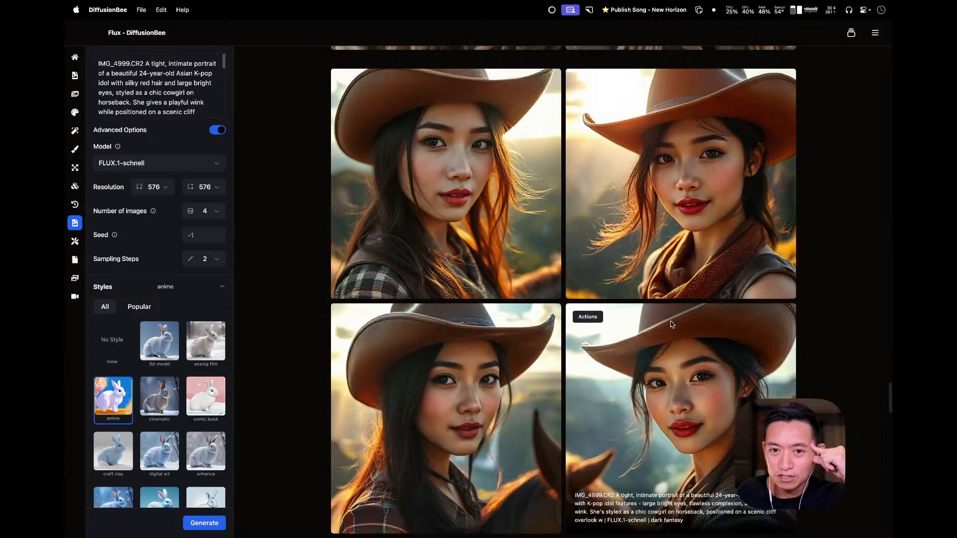
pyautogui.scroll(3, 671, 325)
pyautogui.scroll(-2, 672, 325)
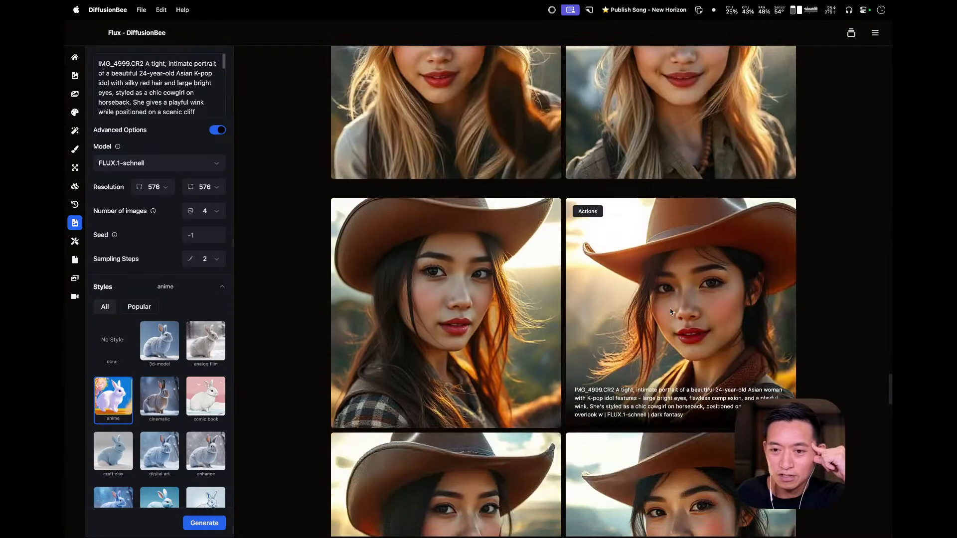
# - Save the dark fantasy portrait as 'cowgirl 2.png' alongside cowgirl 1.png
pyautogui.click(588, 211)
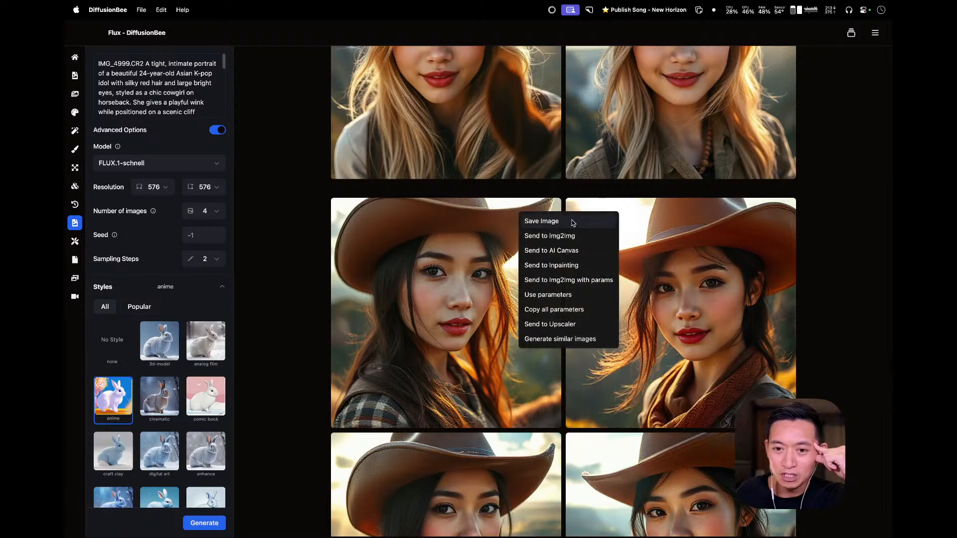
pyautogui.click(572, 219)
pyautogui.click(673, 156)
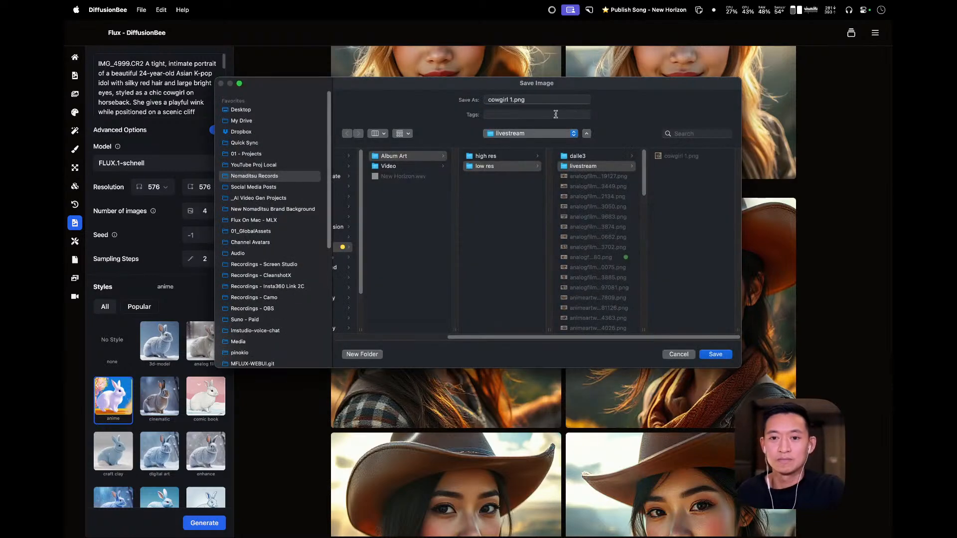
pyautogui.click(509, 100)
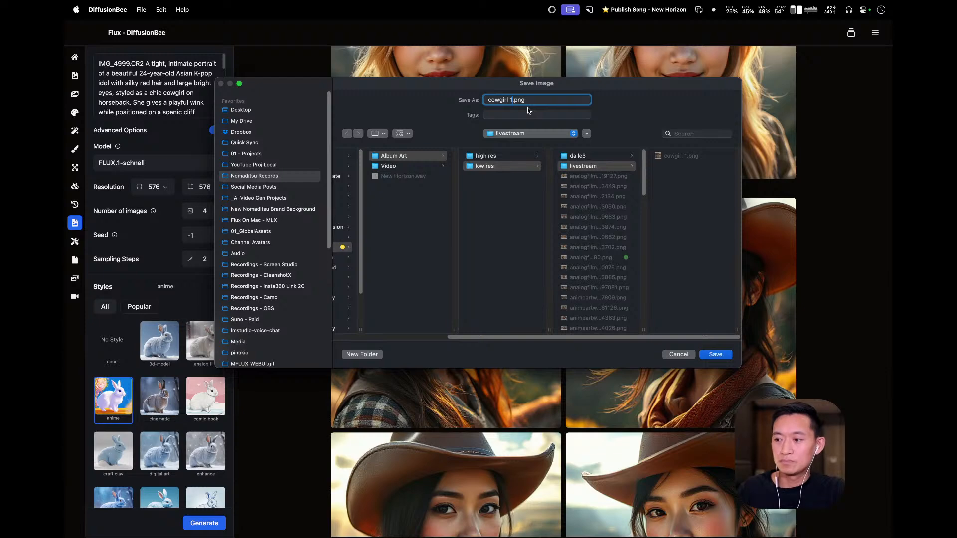
pyautogui.write('2')
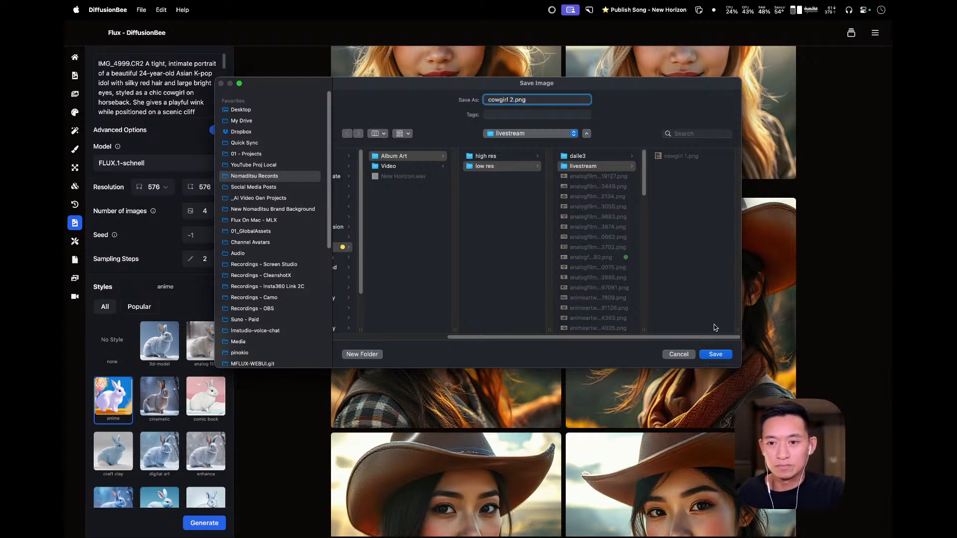
pyautogui.click(716, 354)
pyautogui.scroll(4, 682, 352)
pyautogui.scroll(4, 683, 352)
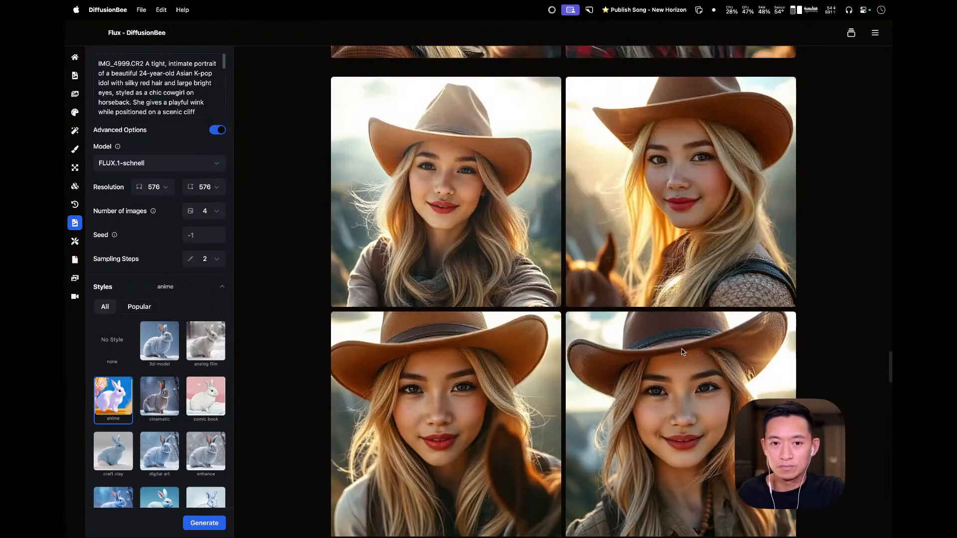
pyautogui.scroll(5, 683, 352)
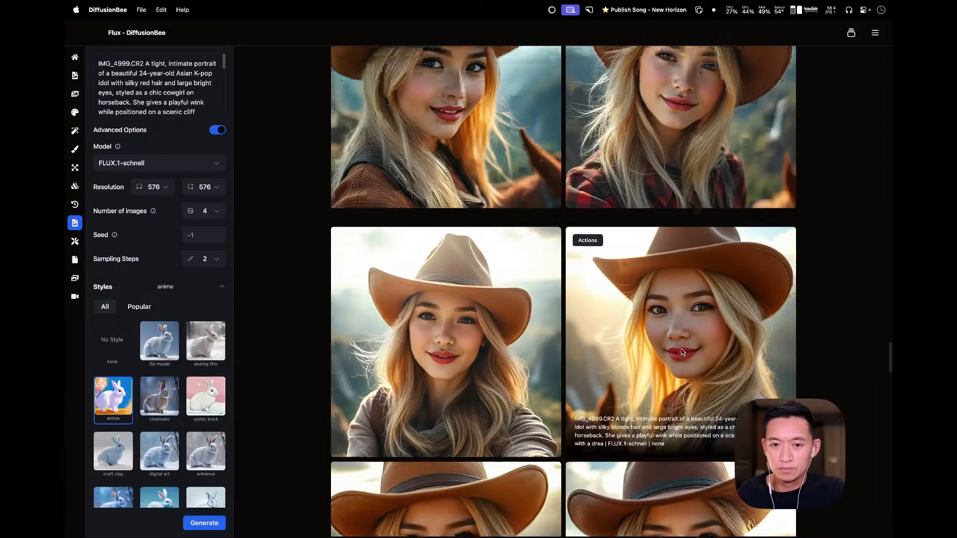
pyautogui.scroll(8, 682, 352)
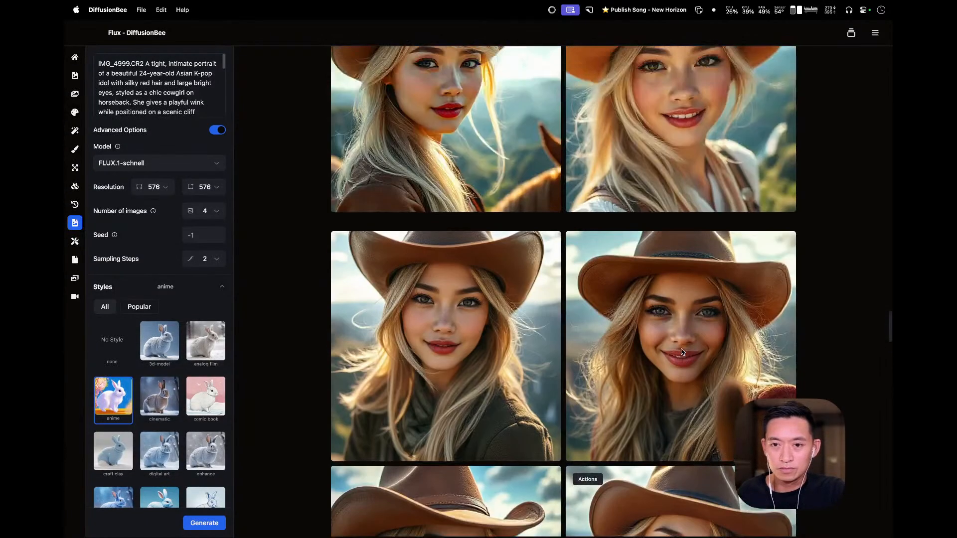
pyautogui.scroll(8, 682, 352)
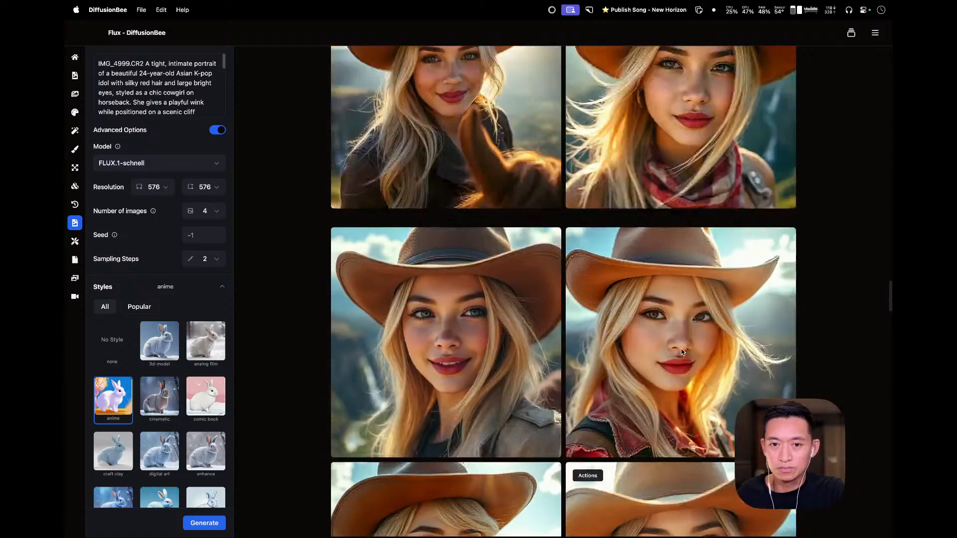
pyautogui.scroll(8, 682, 352)
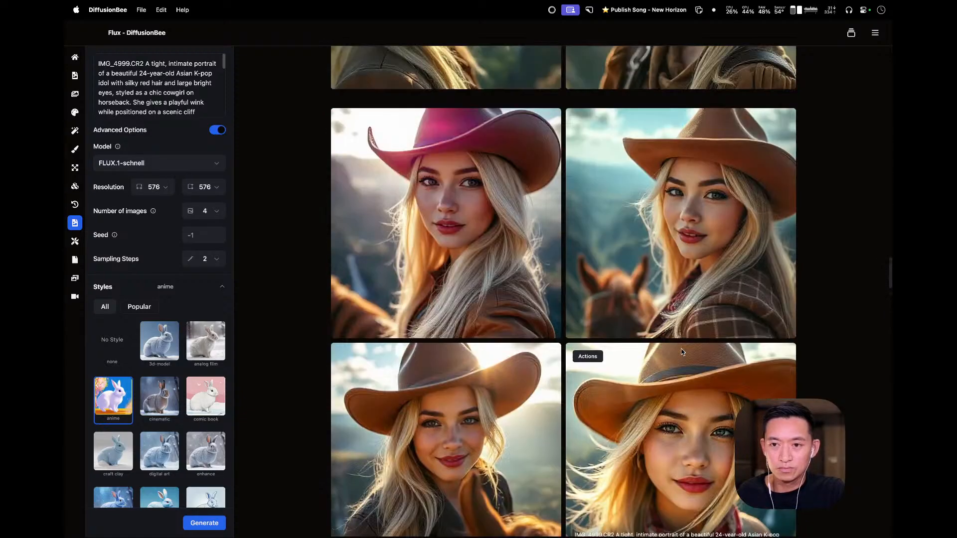
pyautogui.scroll(5, 682, 352)
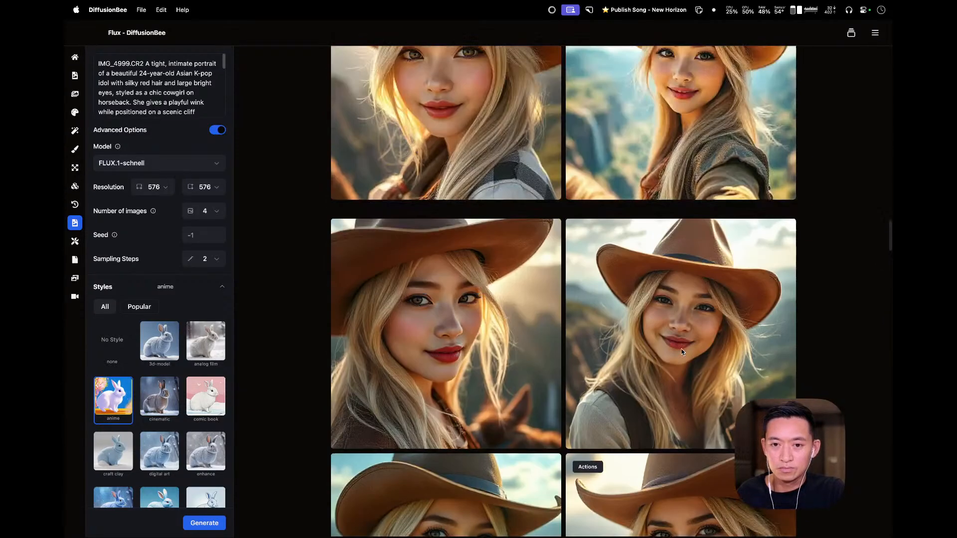
pyautogui.scroll(6, 682, 352)
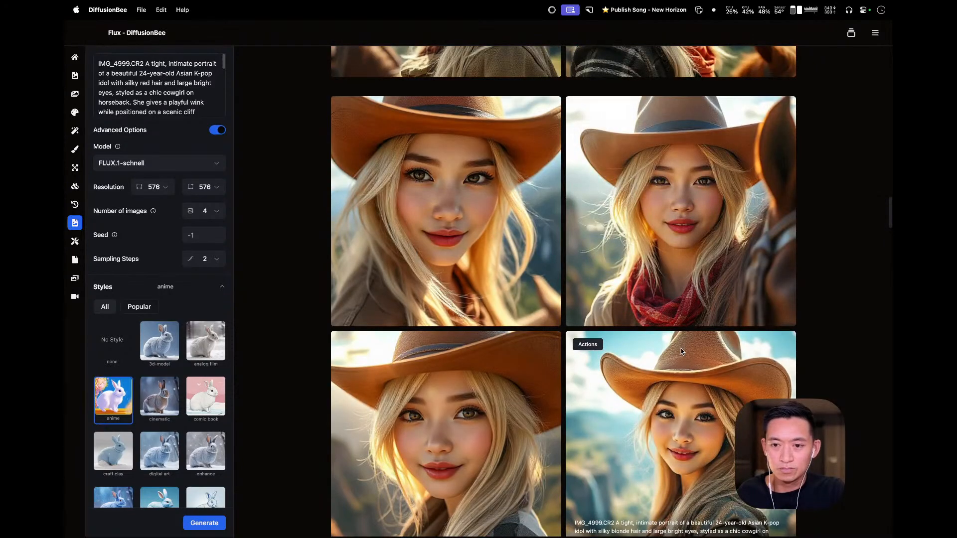
pyautogui.scroll(10, 682, 352)
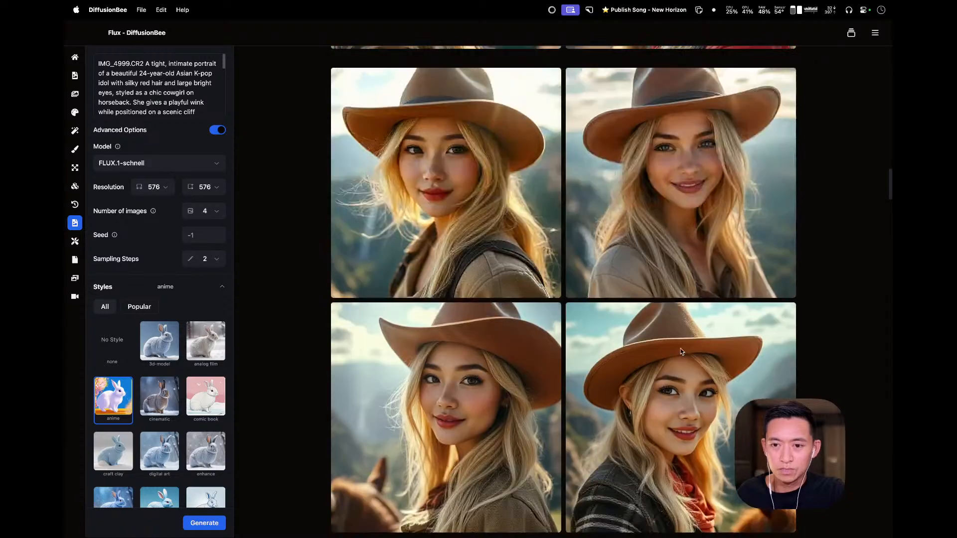
pyautogui.scroll(5, 520, 322)
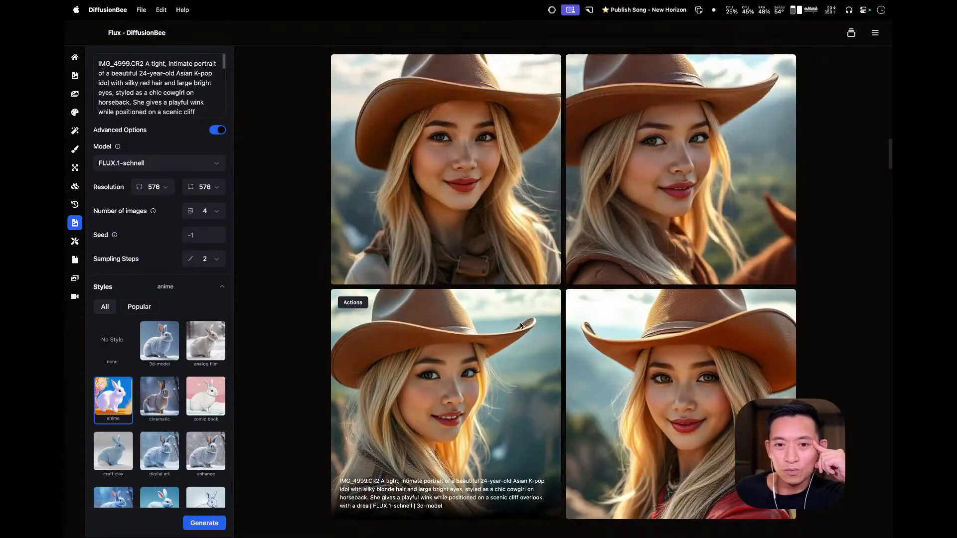
pyautogui.scroll(10, 520, 326)
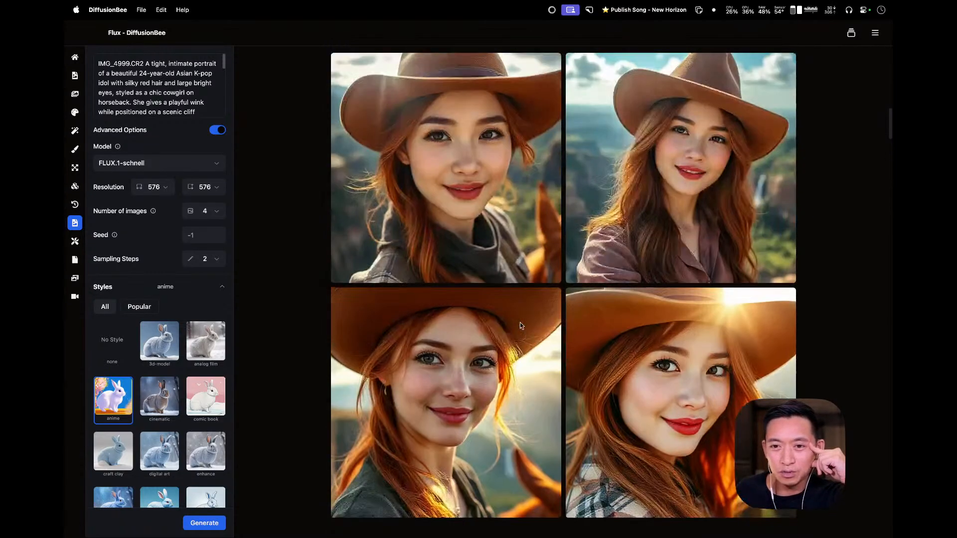
pyautogui.scroll(10, 630, 334)
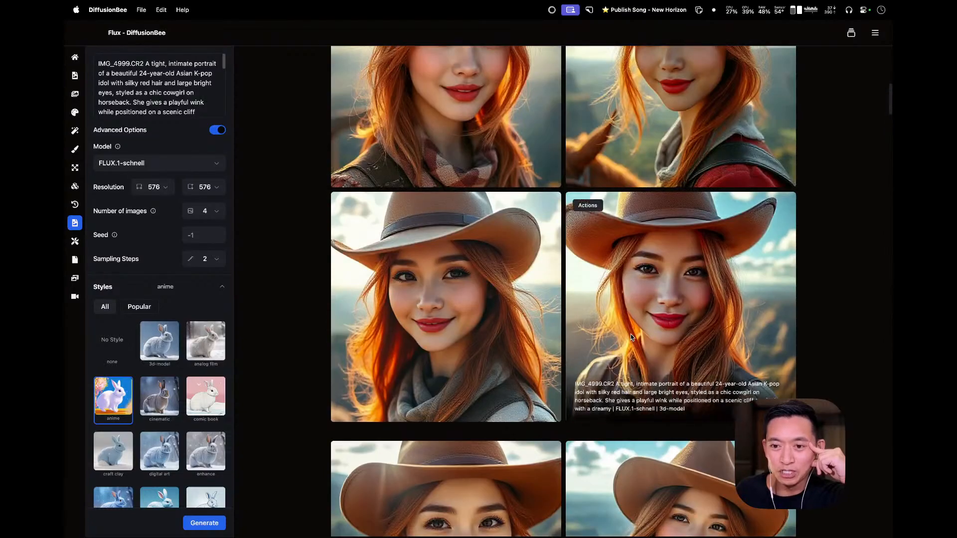
pyautogui.scroll(10, 630, 335)
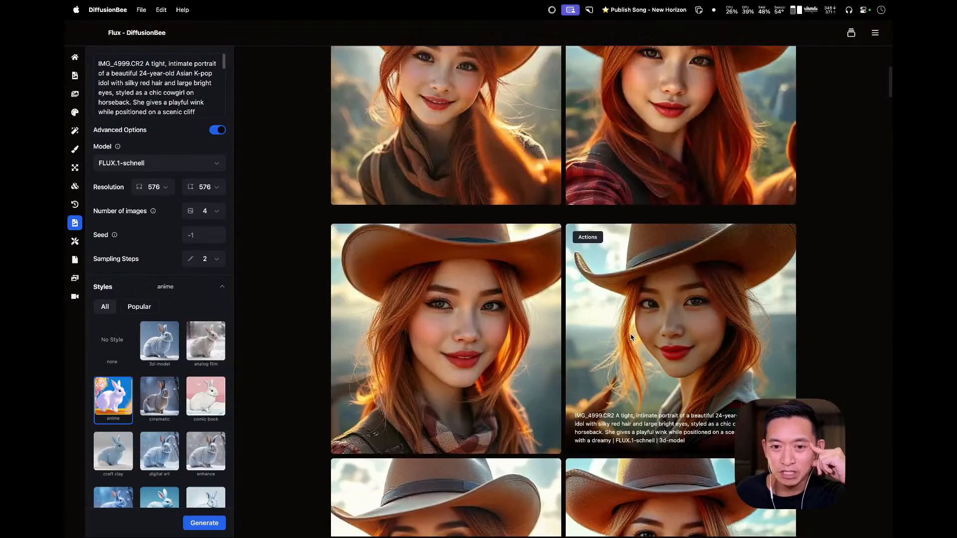
pyautogui.scroll(3, 630, 334)
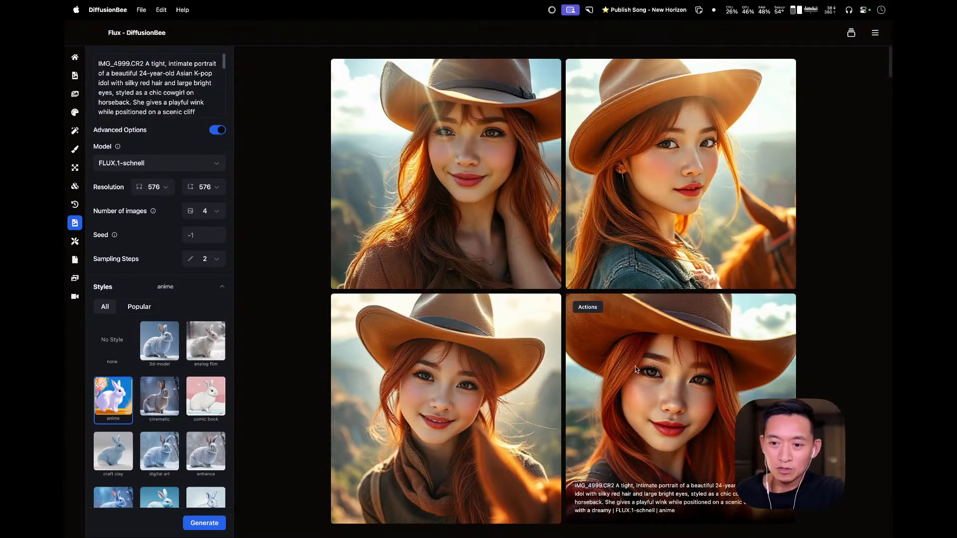
pyautogui.press('super+Tab')
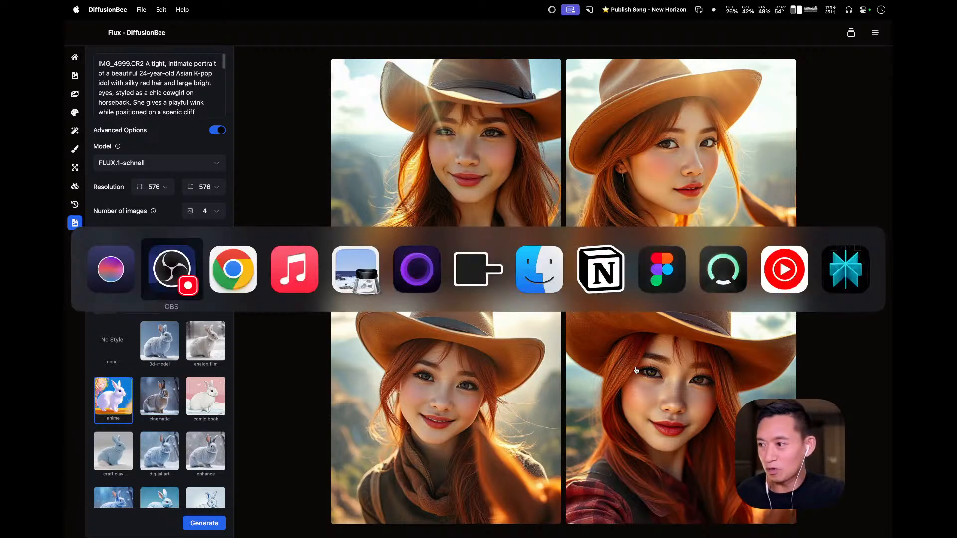
pyautogui.press('Escape')
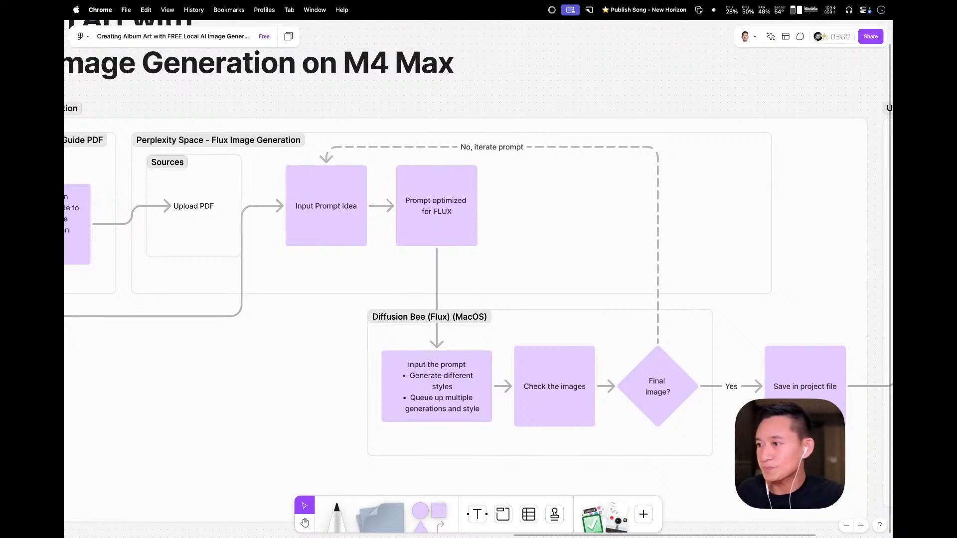
# - Drag the Chrome Perplexity conversation out over the FigJam flowchart and scroll it
pyautogui.press('super+Tab')
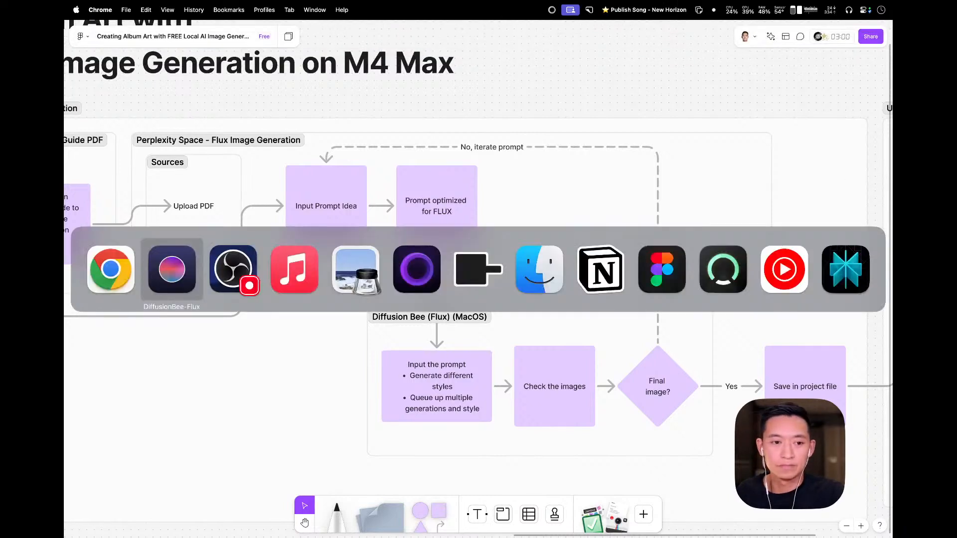
pyautogui.press('Escape')
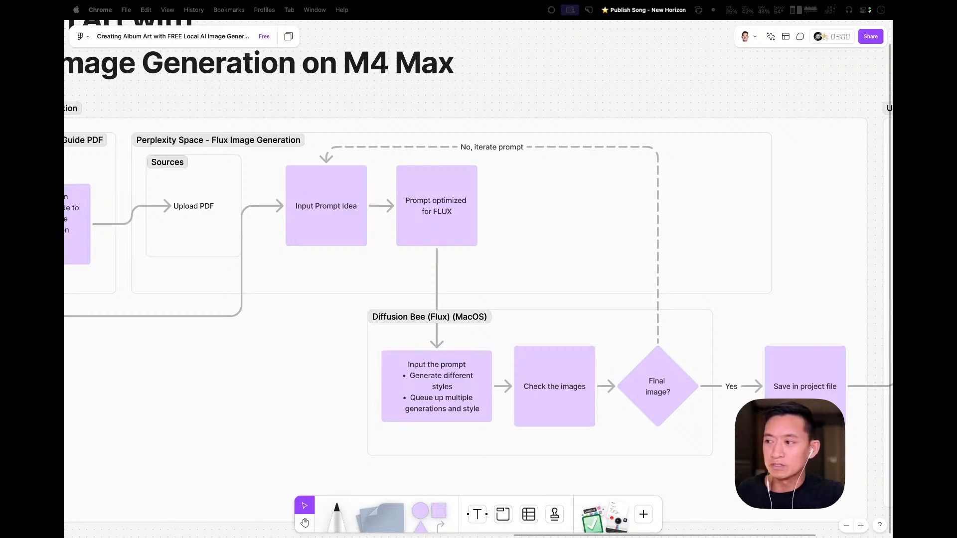
pyautogui.moveTo(956, 209); pyautogui.dragTo(375, 42)
pyautogui.scroll(-5, 429, 282)
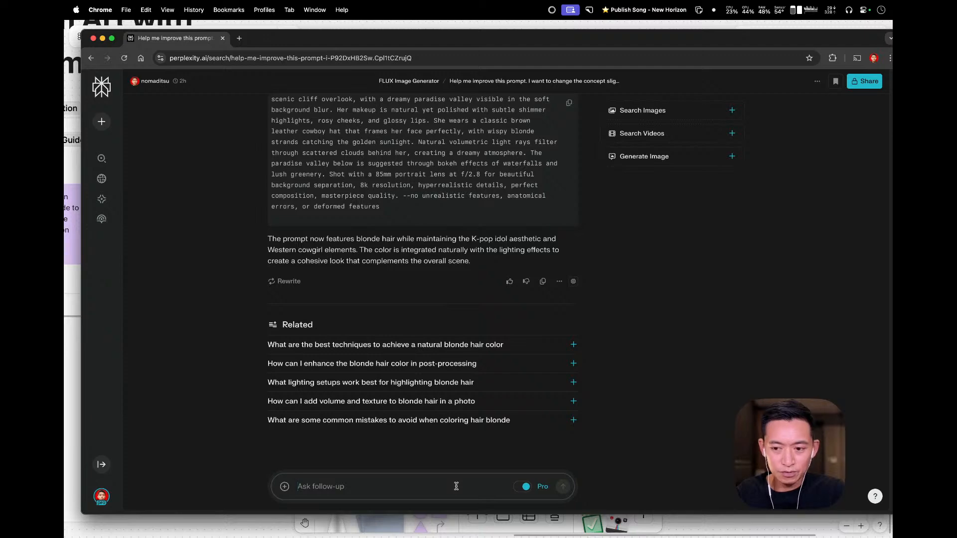
# - Pause the playing song in the music player and move the player aside
pyautogui.press('super+Tab')
pyautogui.press('super+Tab')
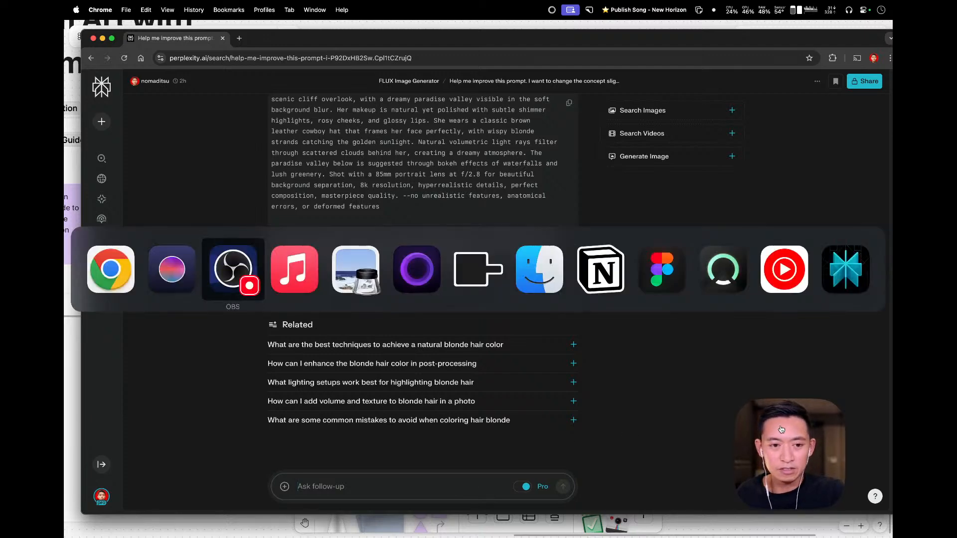
pyautogui.press('super+Tab')
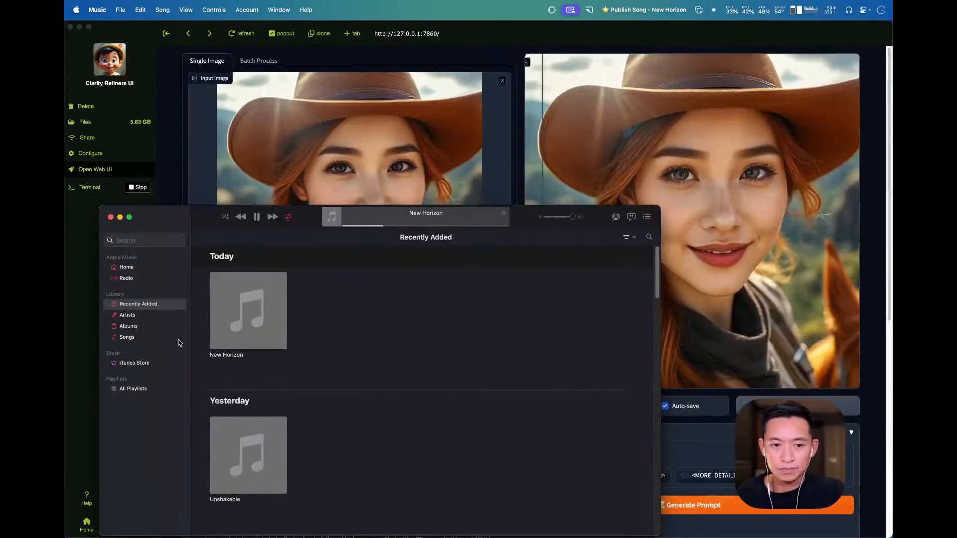
pyautogui.click(256, 216)
pyautogui.moveTo(524, 224); pyautogui.dragTo(406, 356)
pyautogui.hotkey('ctrl', 'Right')
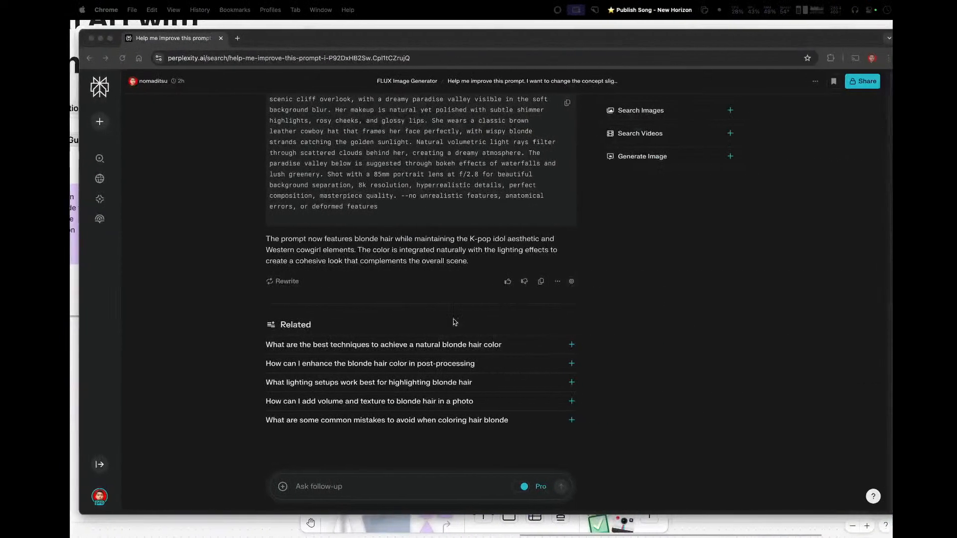
# - Ask Perplexity to add lens flare and a more surreal paradise background without palm trees
pyautogui.click(365, 486)
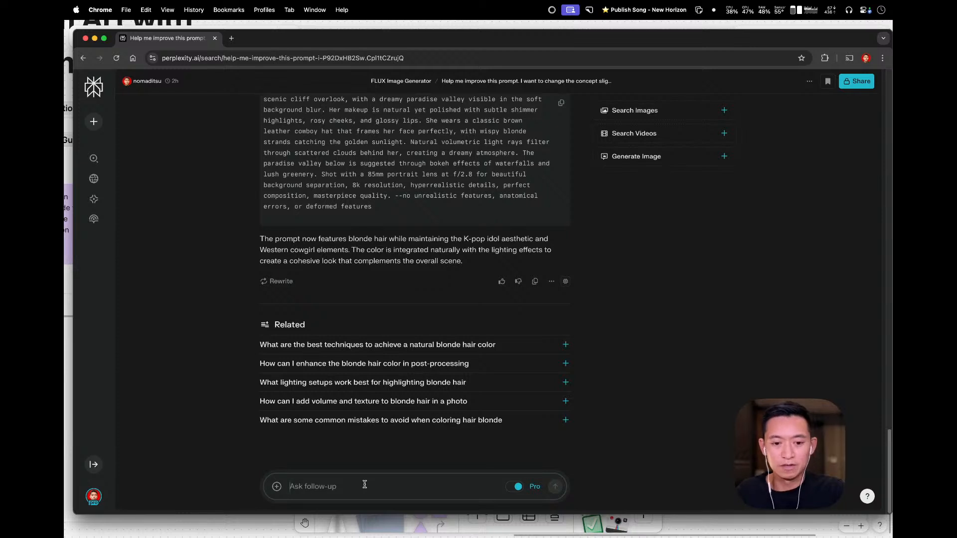
pyautogui.write('Add ')
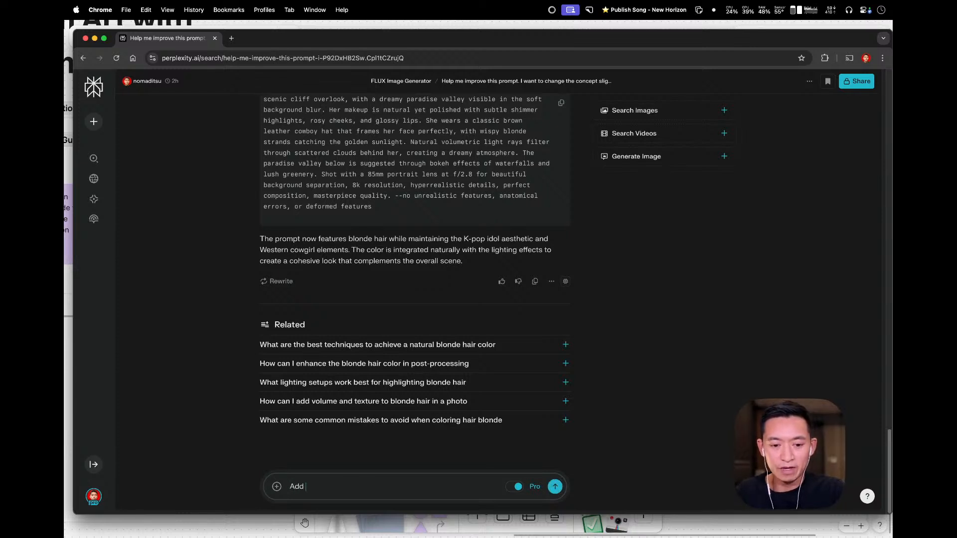
pyautogui.write('some lens f')
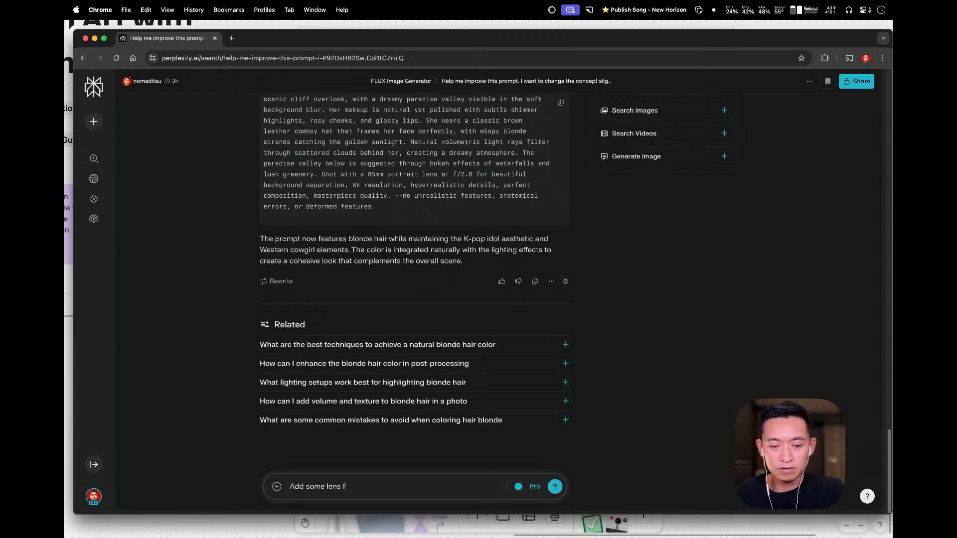
pyautogui.write('lare')
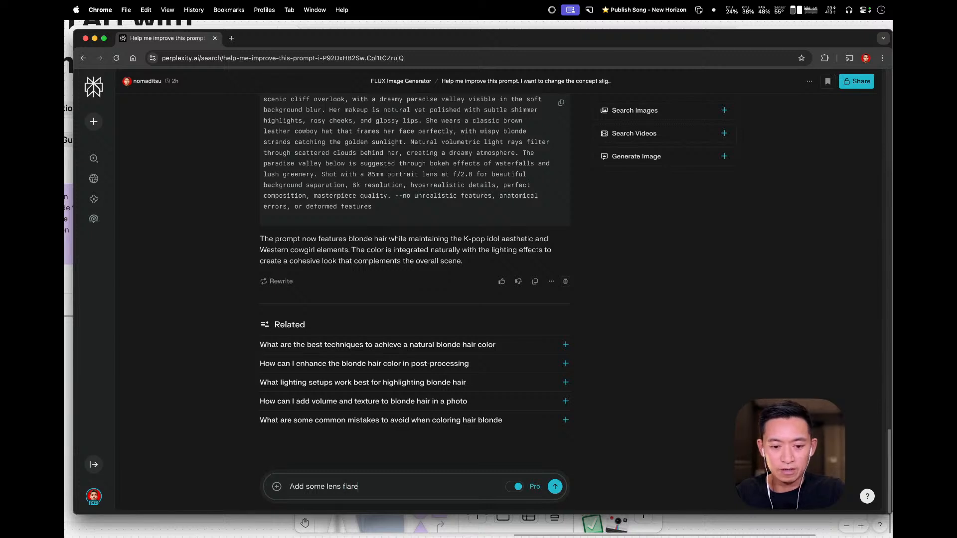
pyautogui.write('. ')
pyautogui.write('Mak ehte ')
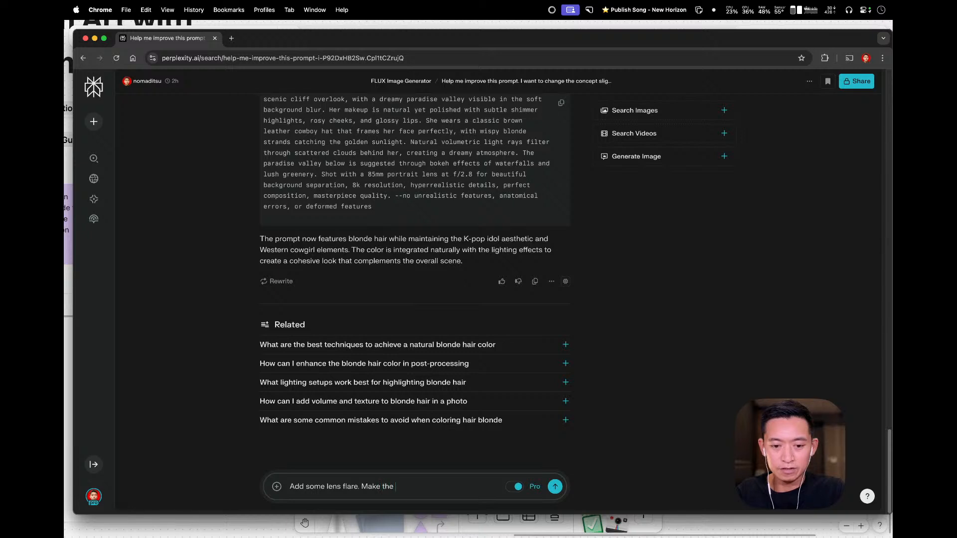
pyautogui.write('background a bi')
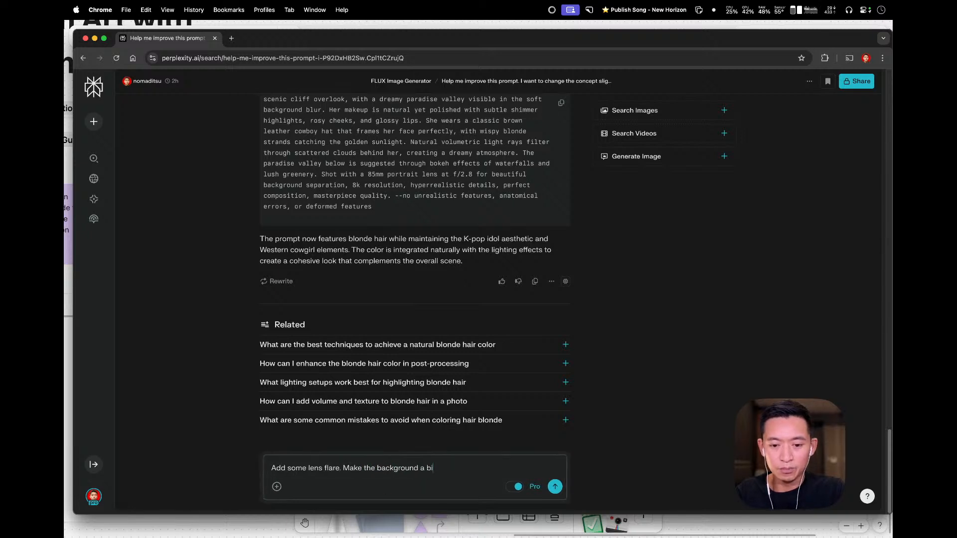
pyautogui.write('t more')
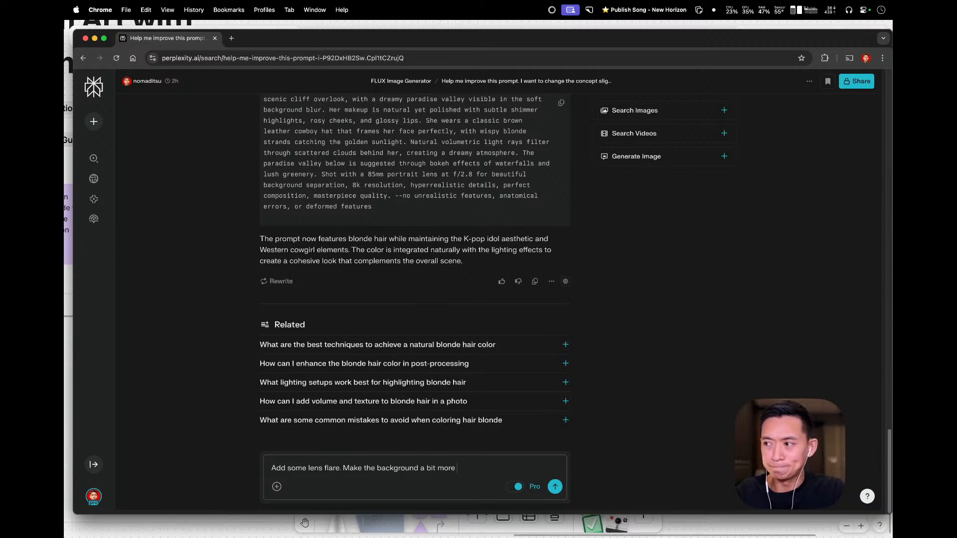
pyautogui.write(' surreal like a fantasy')
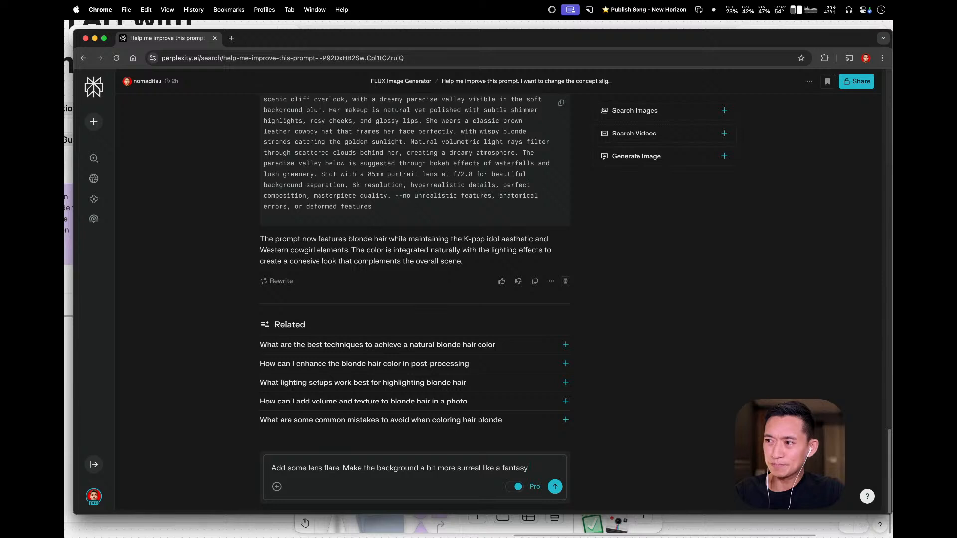
pyautogui.write('par')
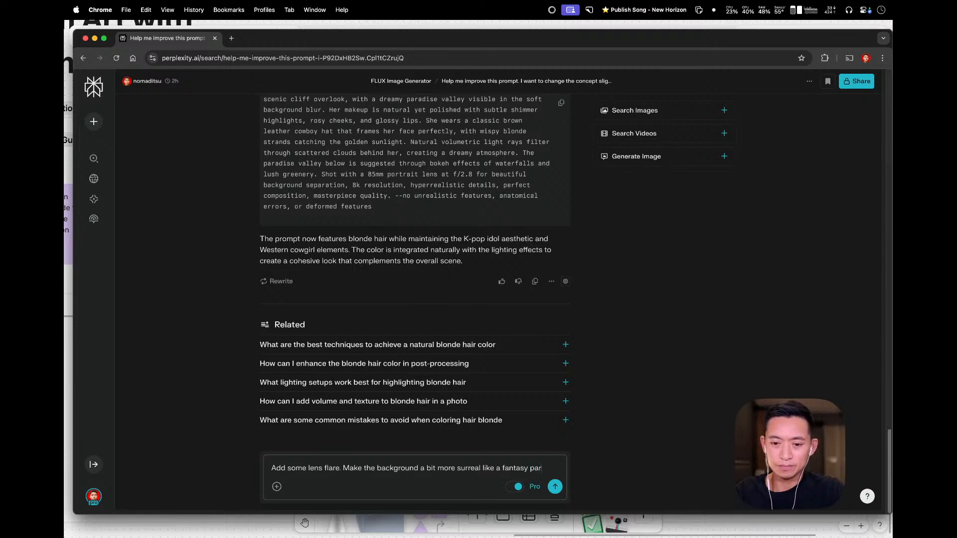
pyautogui.write('adise, but not')
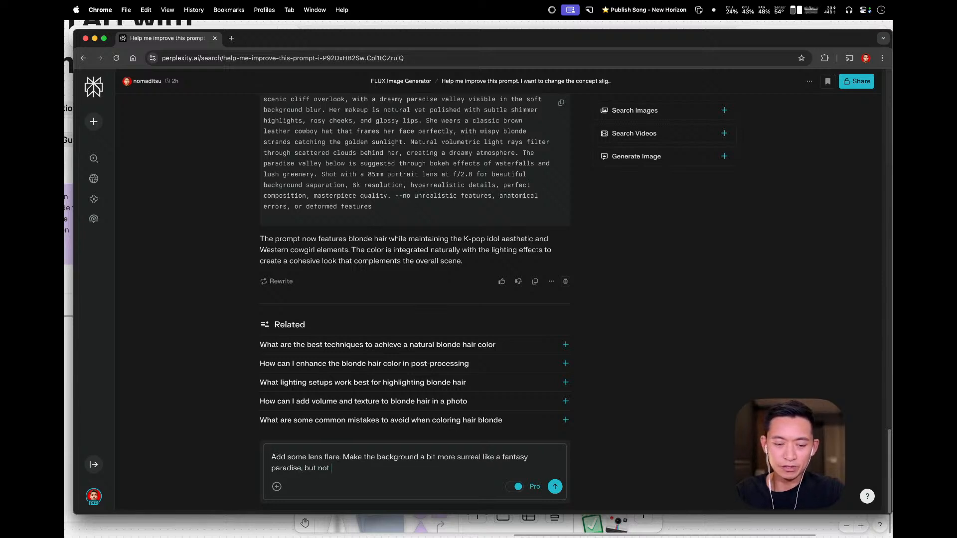
pyautogui.write(' palm tre')
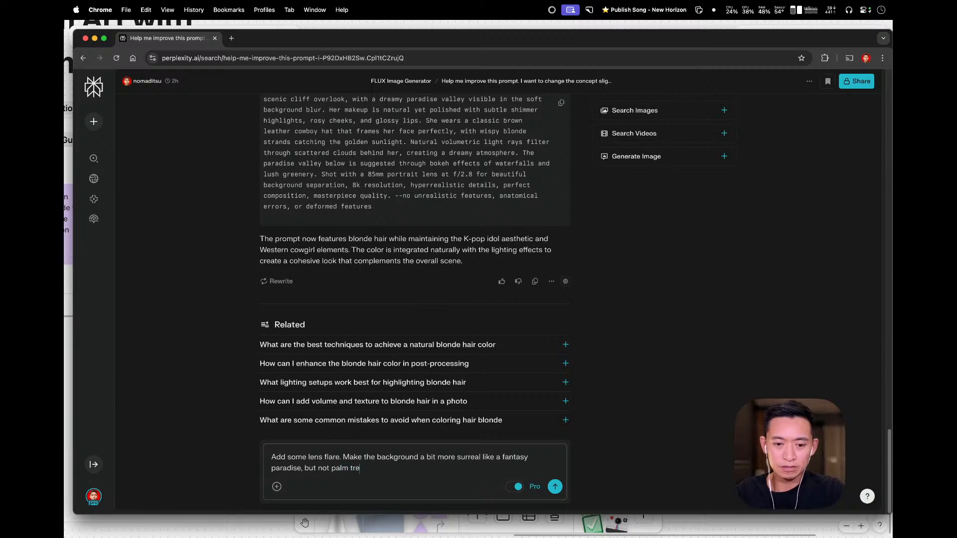
pyautogui.write('es')
pyautogui.press('Return')
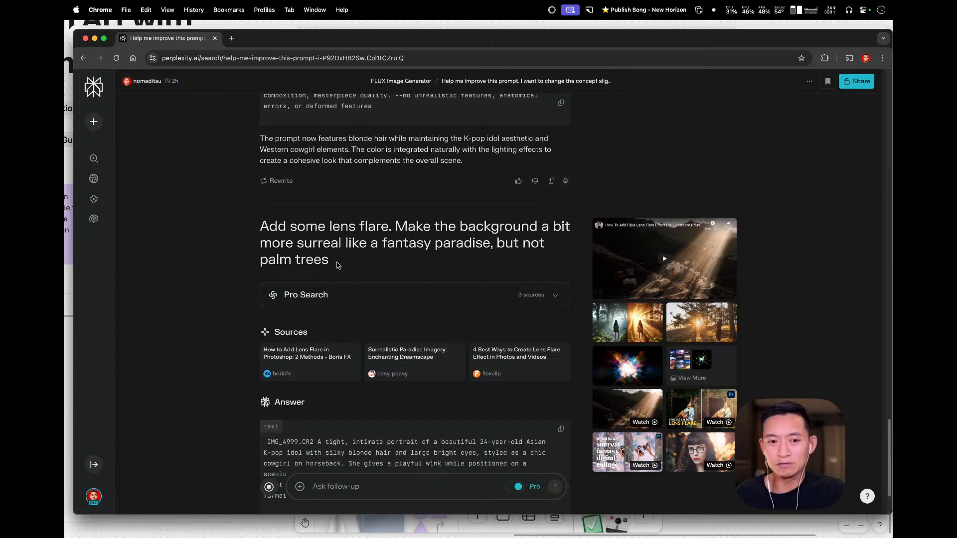
# - Copy the revised floating-islands, upward-waterfall, lens-flare prompt from Perplexity's answer
pyautogui.moveTo(336, 261); pyautogui.dragTo(281, 240)
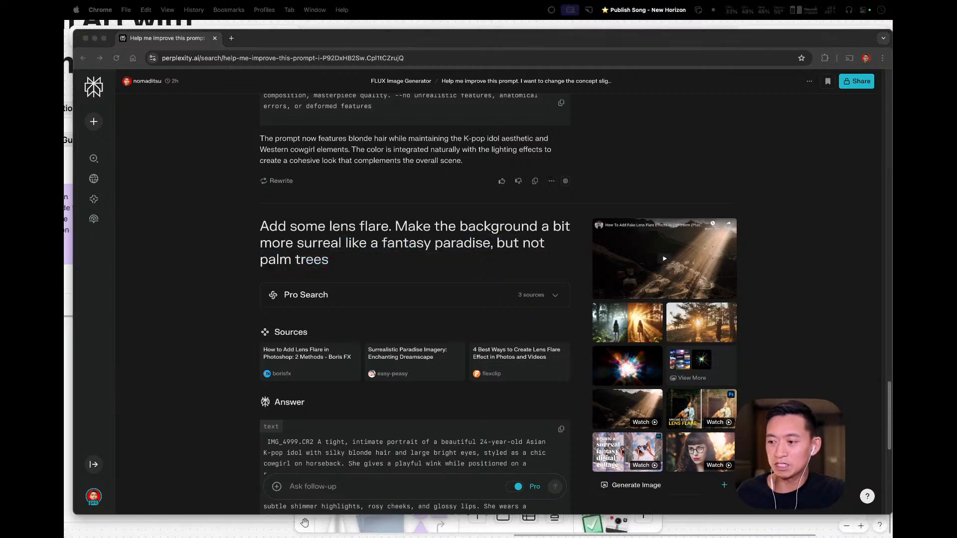
pyautogui.click(267, 46)
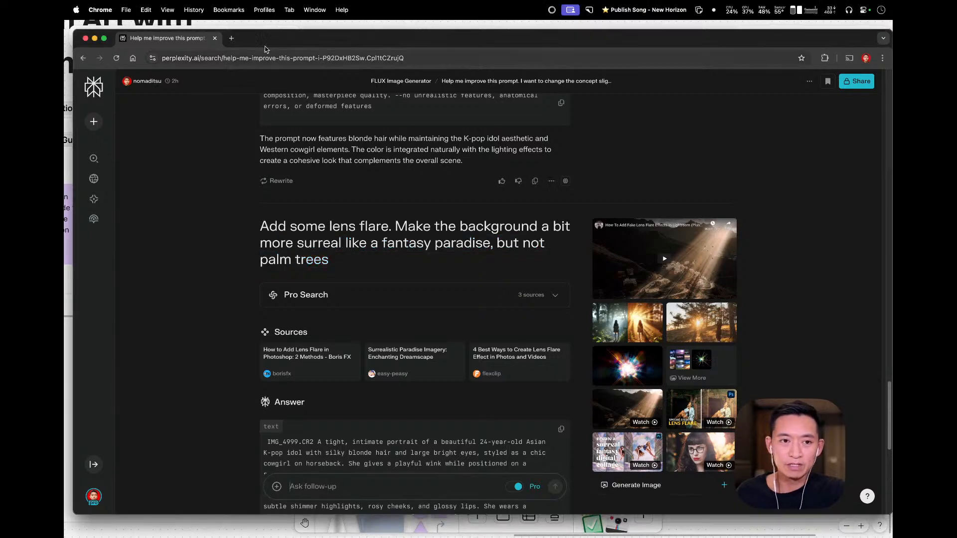
pyautogui.scroll(-5, 299, 223)
pyautogui.scroll(-1, 299, 222)
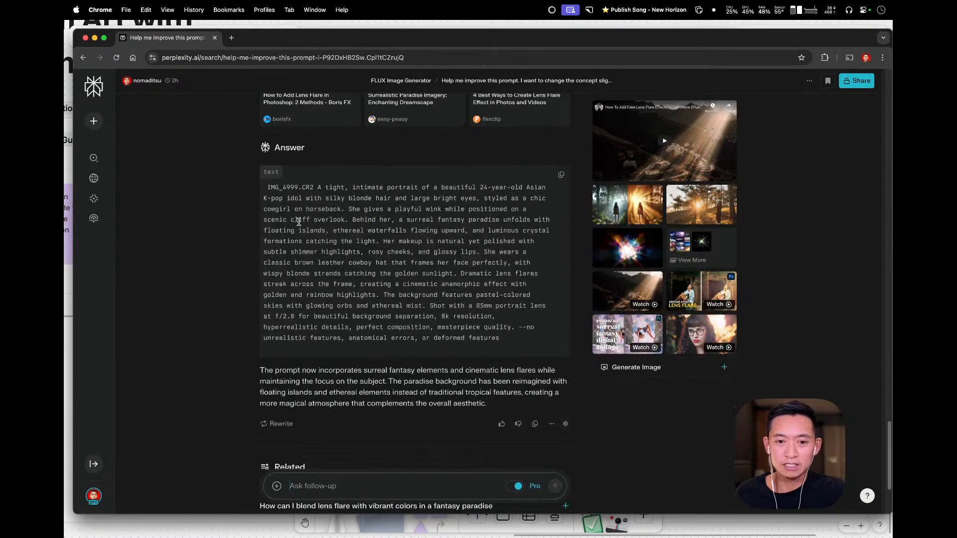
pyautogui.scroll(-5, 403, 221)
pyautogui.scroll(4, 404, 228)
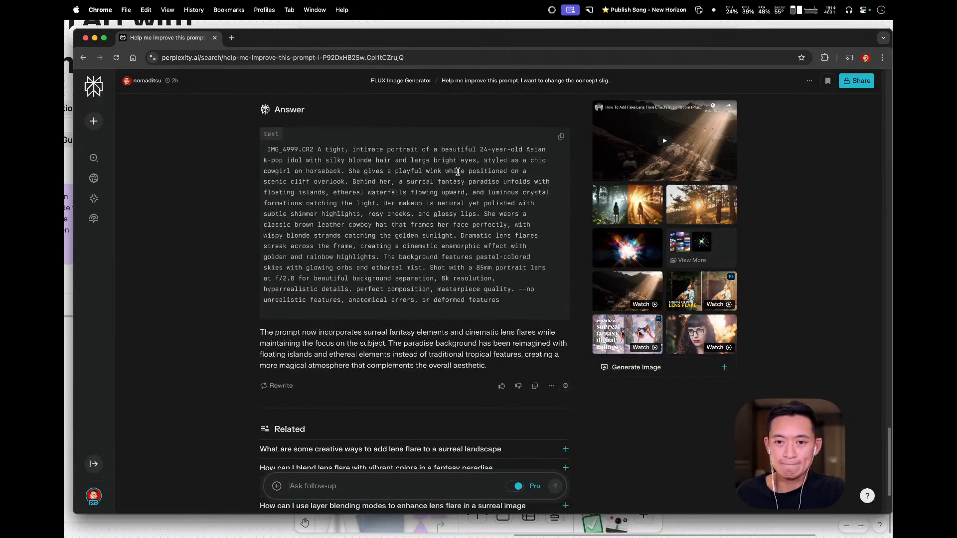
pyautogui.moveTo(353, 150); pyautogui.dragTo(374, 152)
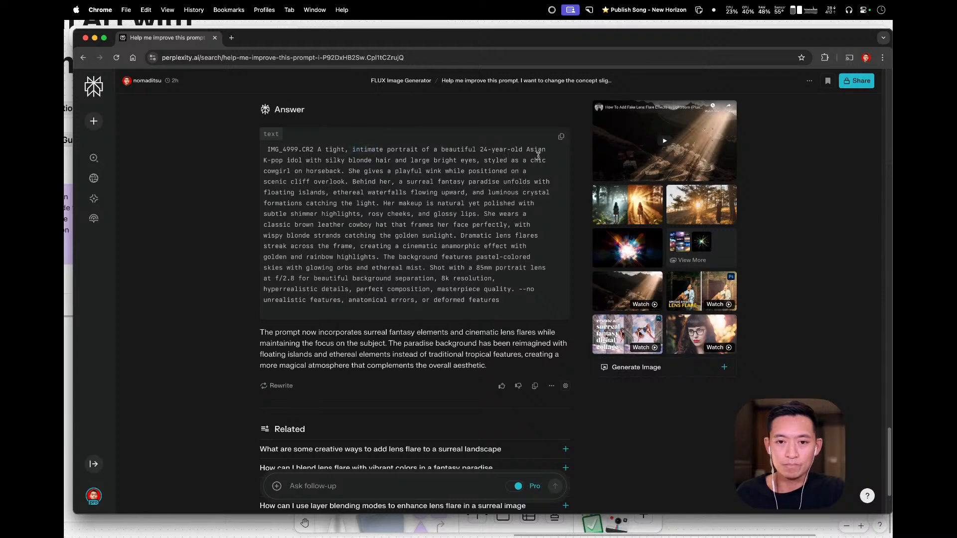
pyautogui.click(561, 136)
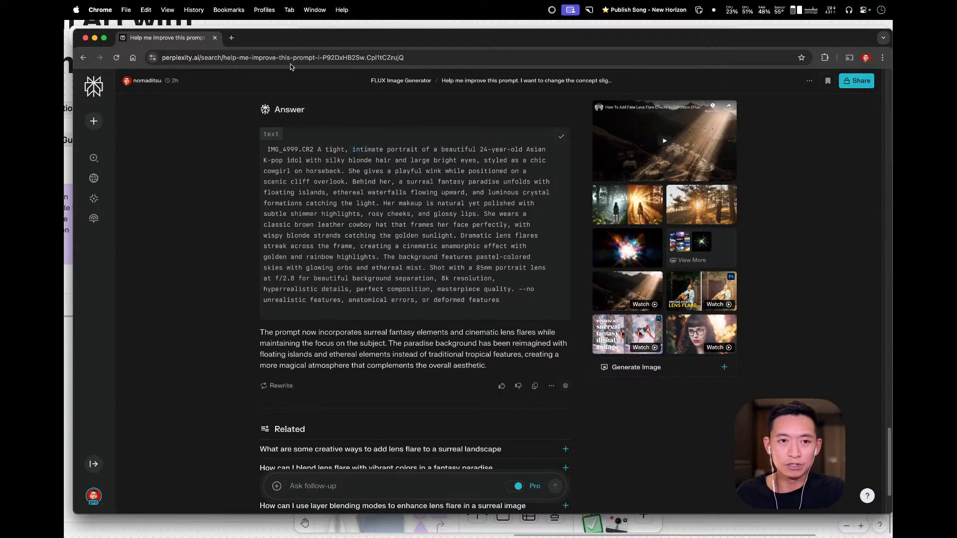
pyautogui.moveTo(293, 44); pyautogui.dragTo(462, 270)
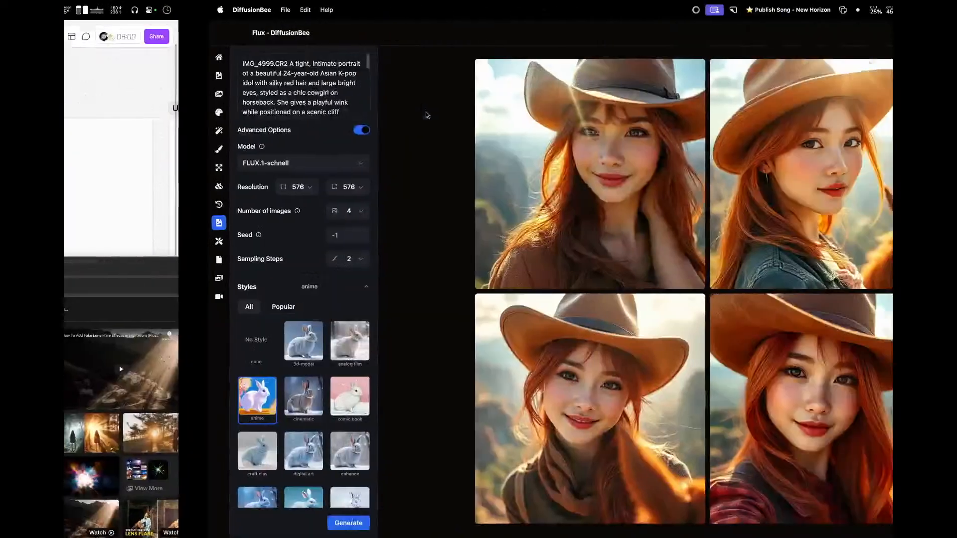
# - Replace the red-hair prompt with the copied blonde prompt and insert 'woman' after 'Asian'
pyautogui.click(168, 92)
pyautogui.press('super+a')
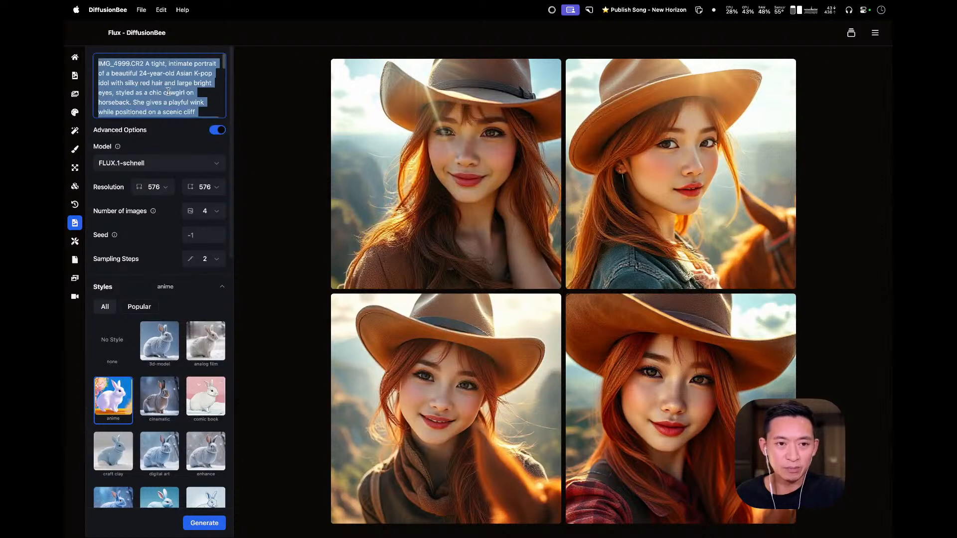
pyautogui.press('super+v')
pyautogui.scroll(5, 168, 91)
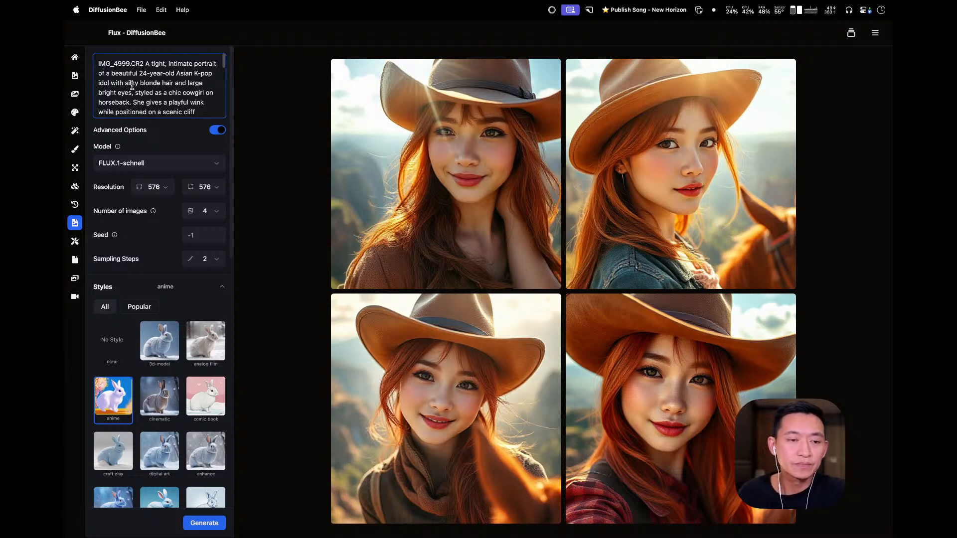
pyautogui.click(196, 75)
pyautogui.write('woman')
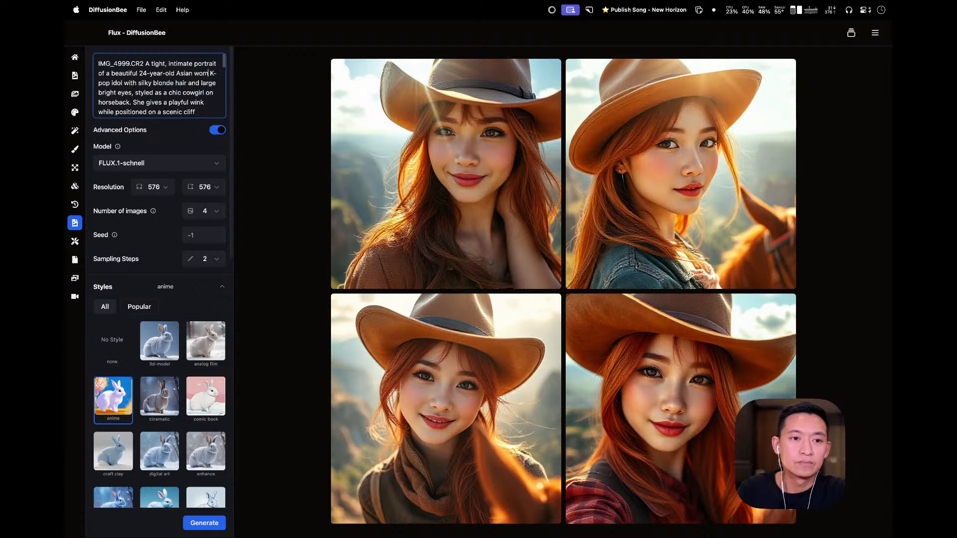
# - Select No Style and generate a batch of four FLUX.1-schnell images
pyautogui.scroll(-5, 187, 102)
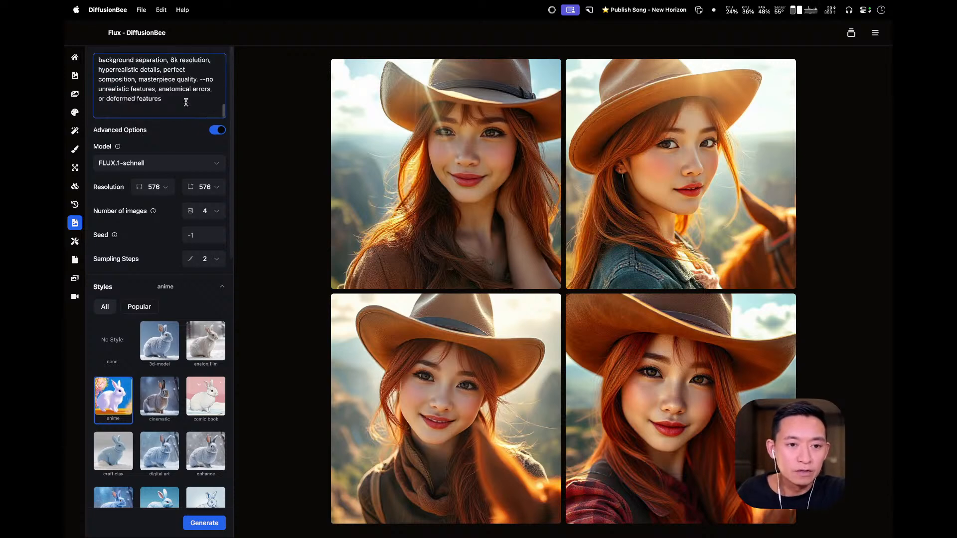
pyautogui.scroll(5, 187, 102)
pyautogui.click(113, 343)
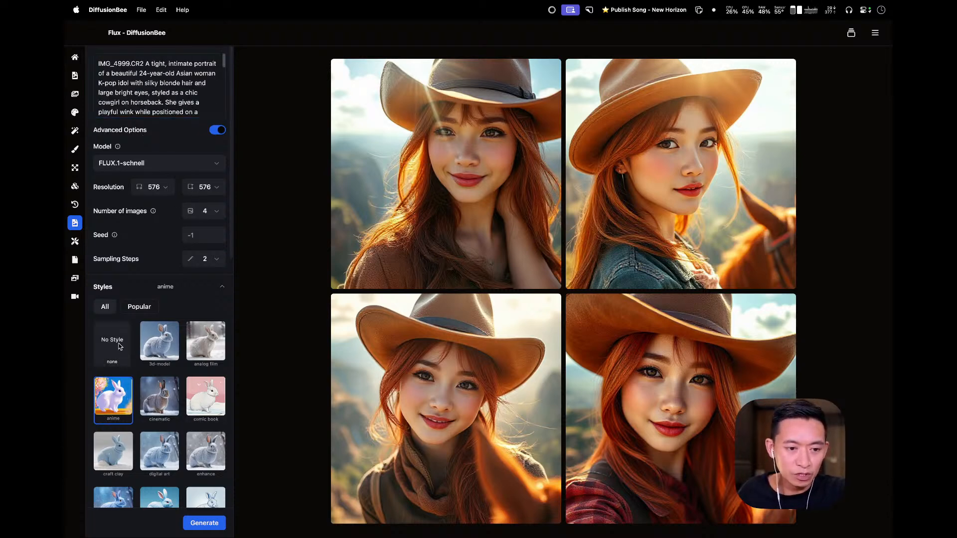
pyautogui.click(211, 524)
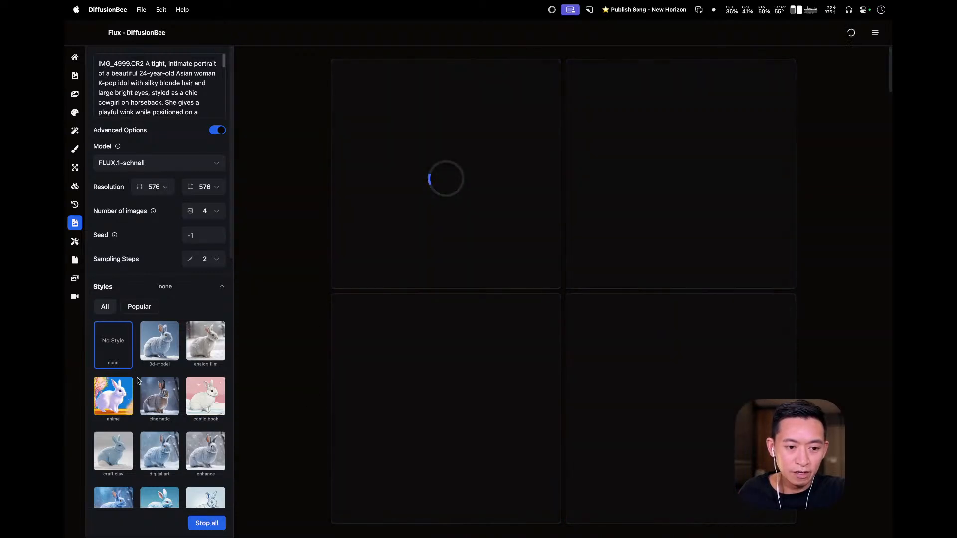
# - Queue runs of the same prompt in the anime and photographic styles
pyautogui.click(130, 405)
pyautogui.click(177, 521)
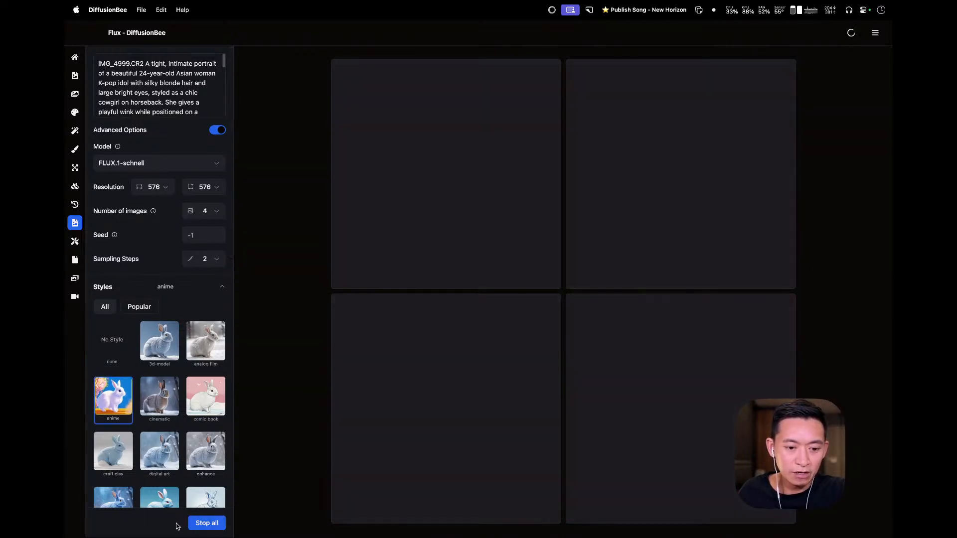
pyautogui.scroll(-1, 196, 402)
pyautogui.click(206, 330)
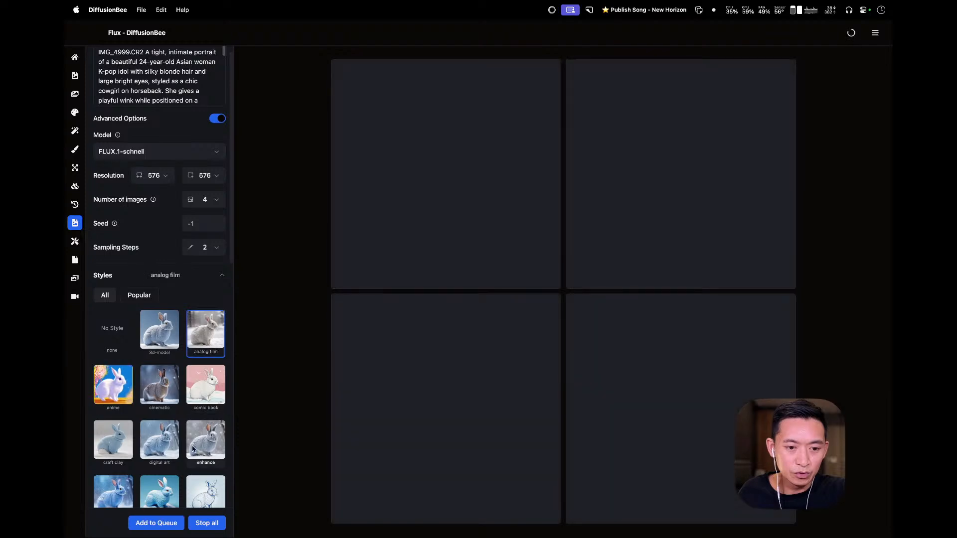
pyautogui.scroll(-10, 180, 482)
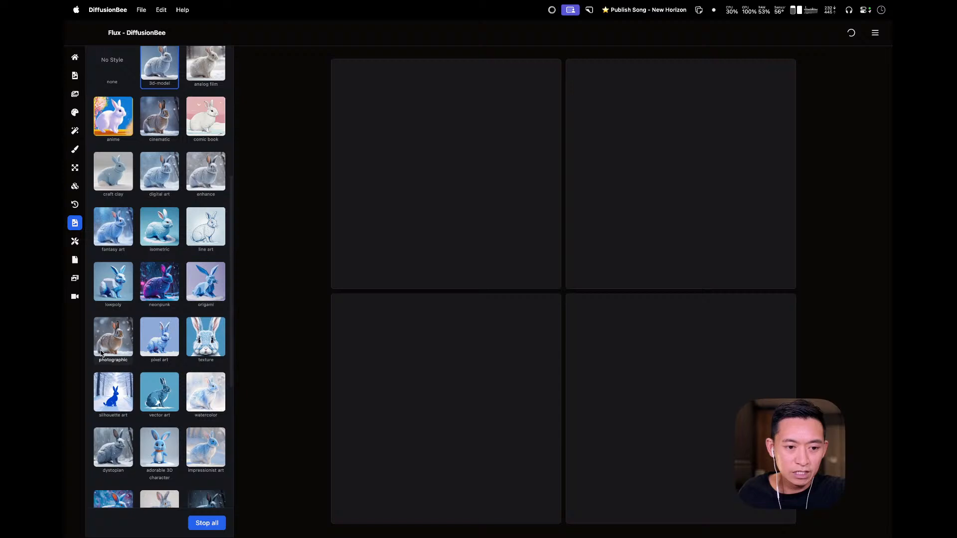
pyautogui.click(110, 349)
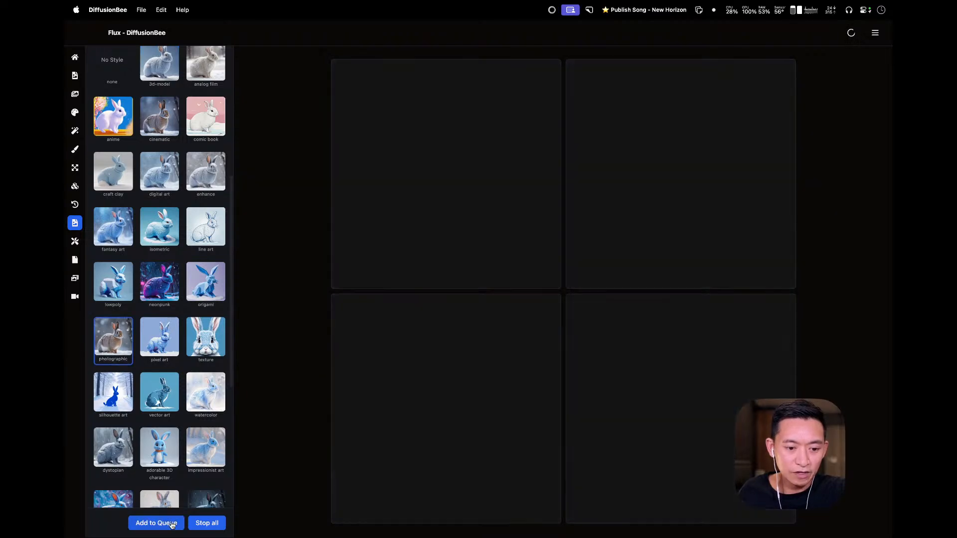
pyautogui.click(156, 523)
# - Queue further runs in the adorable 3D character and futuristic vaporwave styles
pyautogui.scroll(-5, 170, 319)
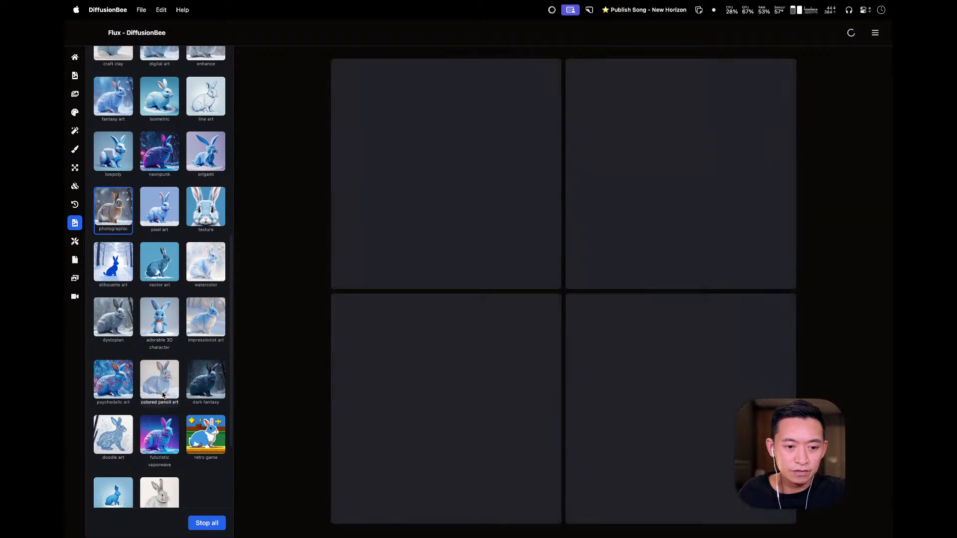
pyautogui.click(160, 319)
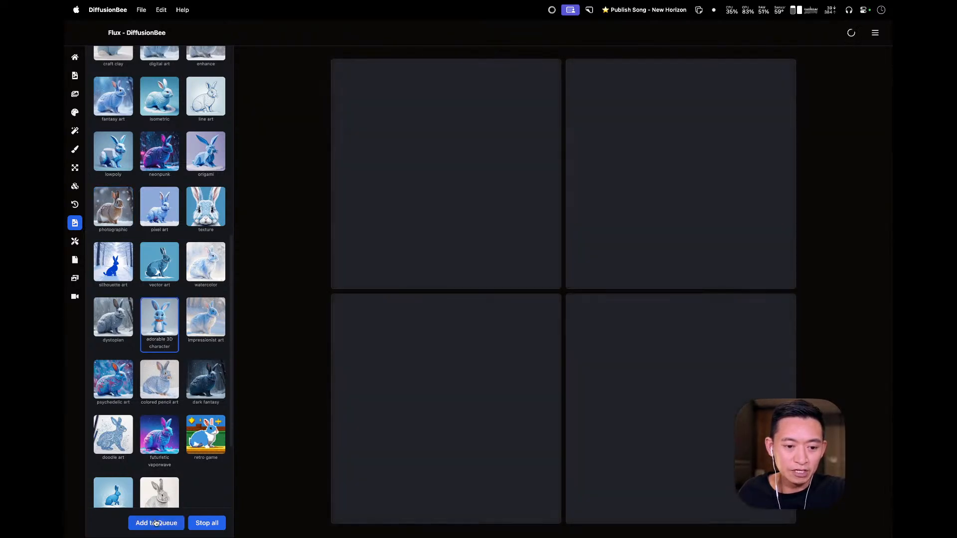
pyautogui.click(156, 523)
pyautogui.scroll(-5, 200, 434)
pyautogui.click(164, 311)
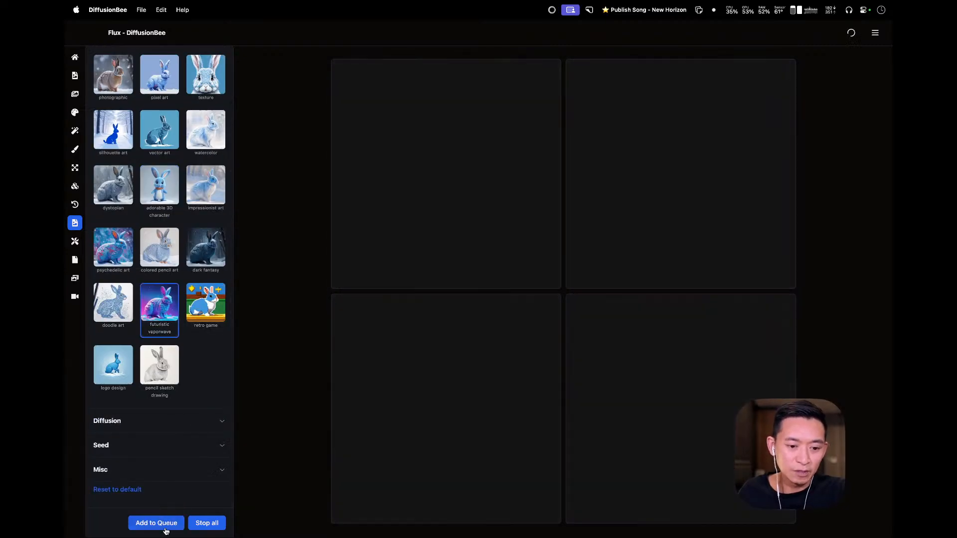
pyautogui.click(137, 524)
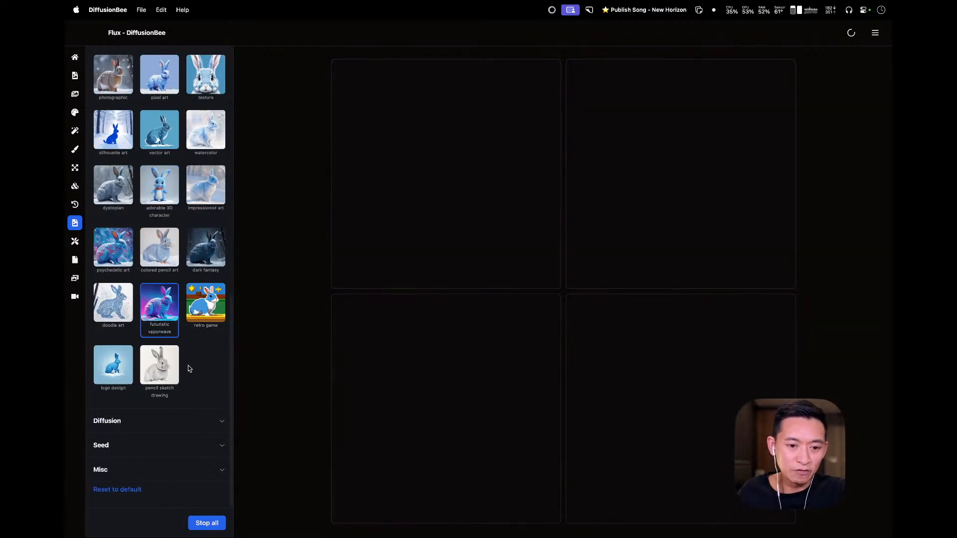
pyautogui.scroll(10, 188, 368)
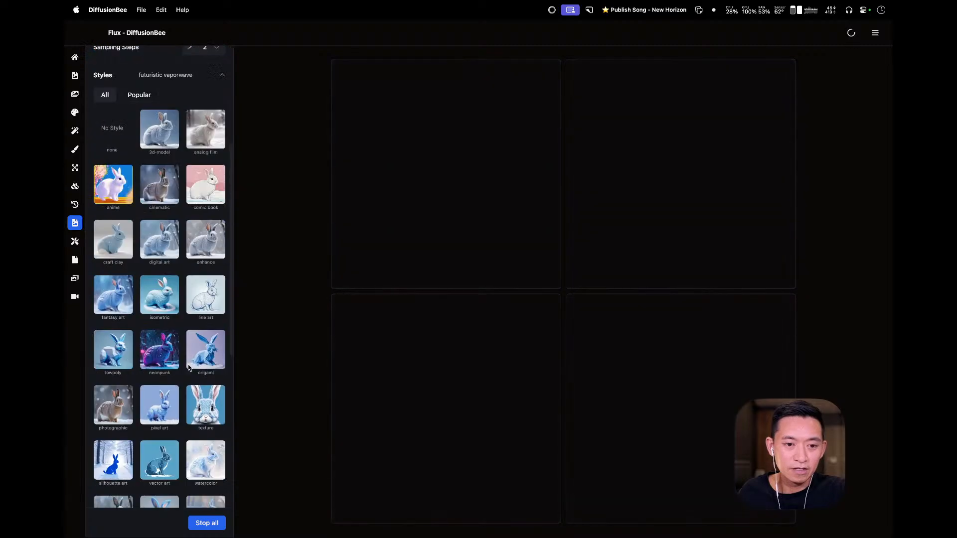
pyautogui.scroll(5, 188, 363)
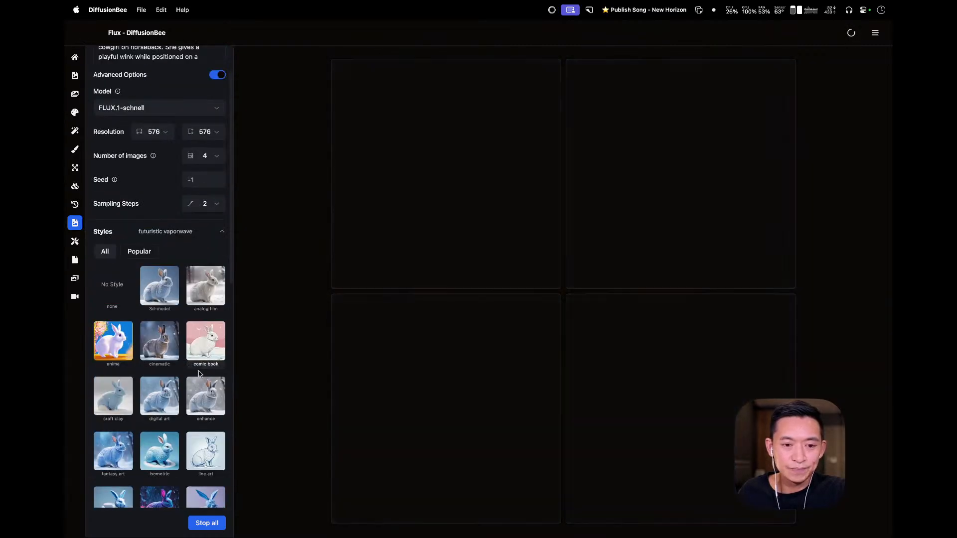
# - Scroll the results pane to compare the four new misty-cliff cowgirl portraits with earlier images
pyautogui.scroll(-5, 386, 430)
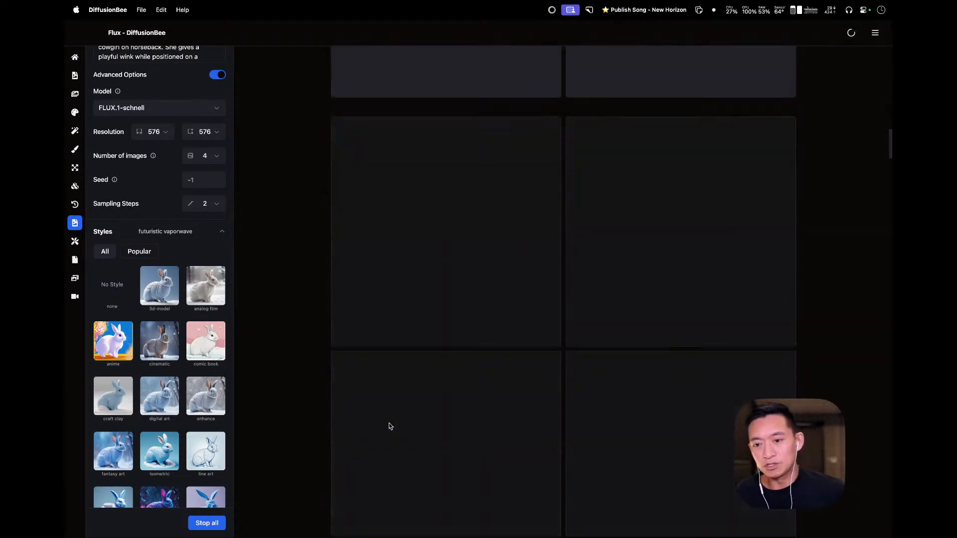
pyautogui.scroll(-20, 389, 426)
pyautogui.scroll(10, 387, 423)
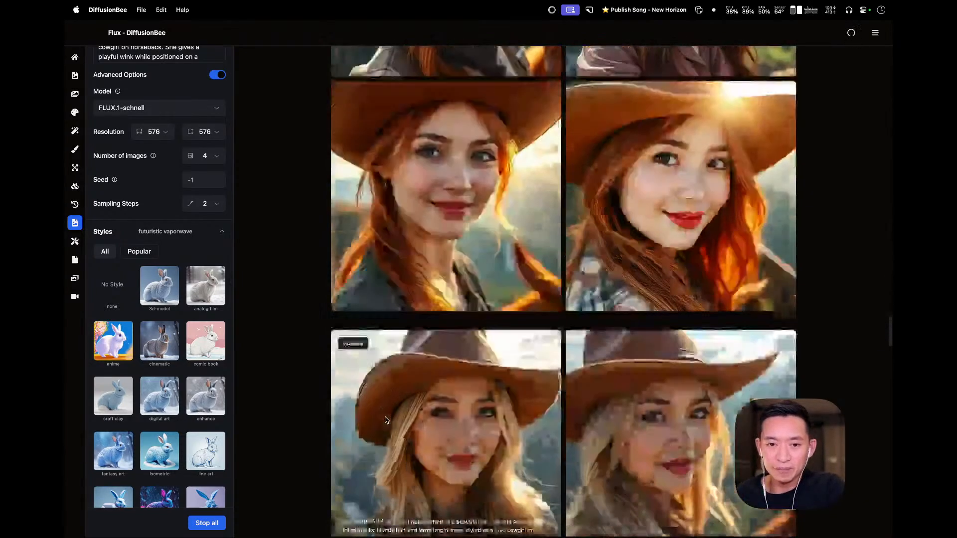
pyautogui.scroll(5, 386, 420)
pyautogui.scroll(5, 385, 420)
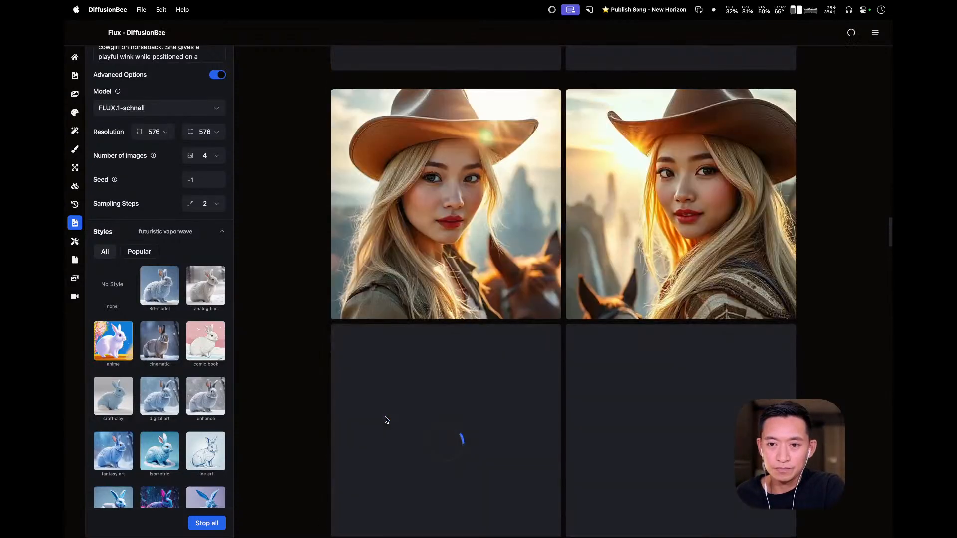
pyautogui.scroll(-1, 386, 420)
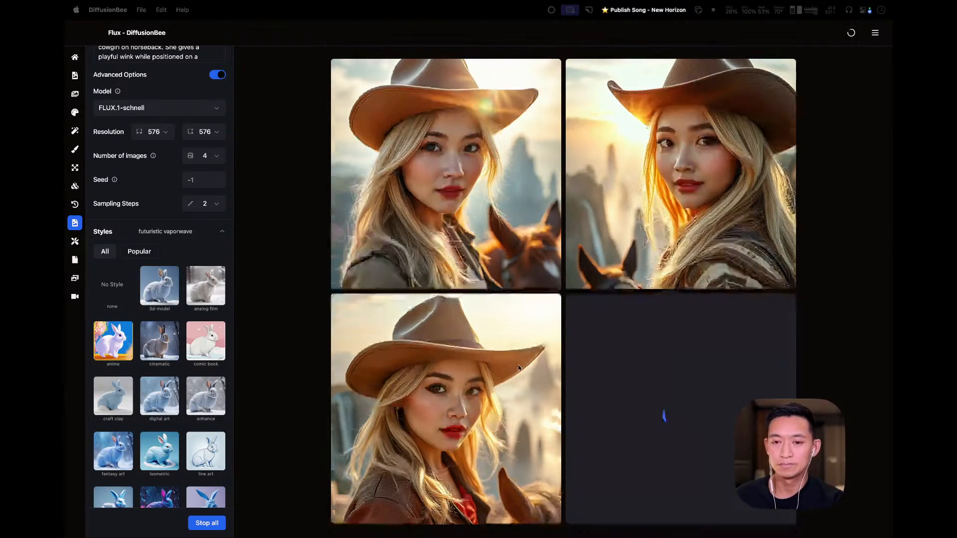
pyautogui.scroll(-4, 518, 367)
pyautogui.scroll(2, 519, 368)
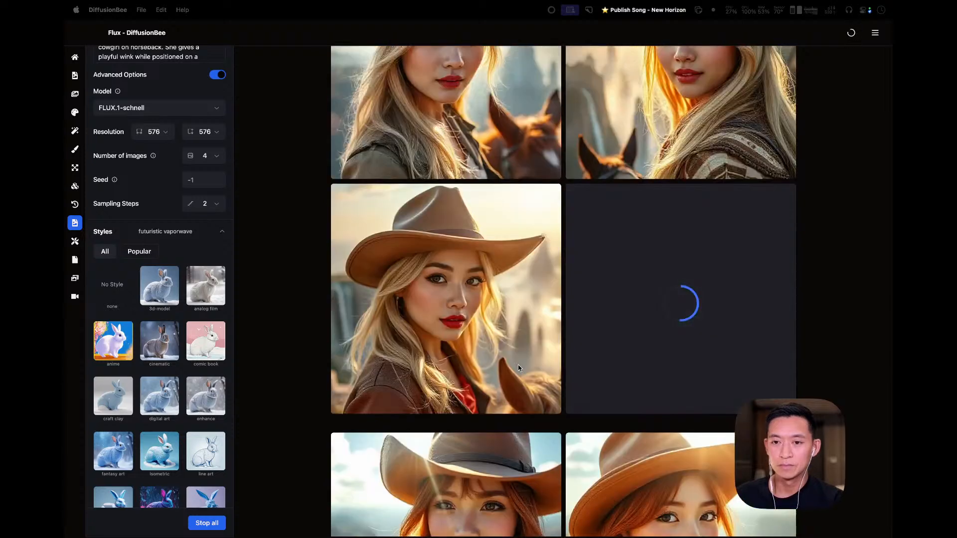
pyautogui.scroll(-4, 521, 369)
pyautogui.scroll(6, 524, 369)
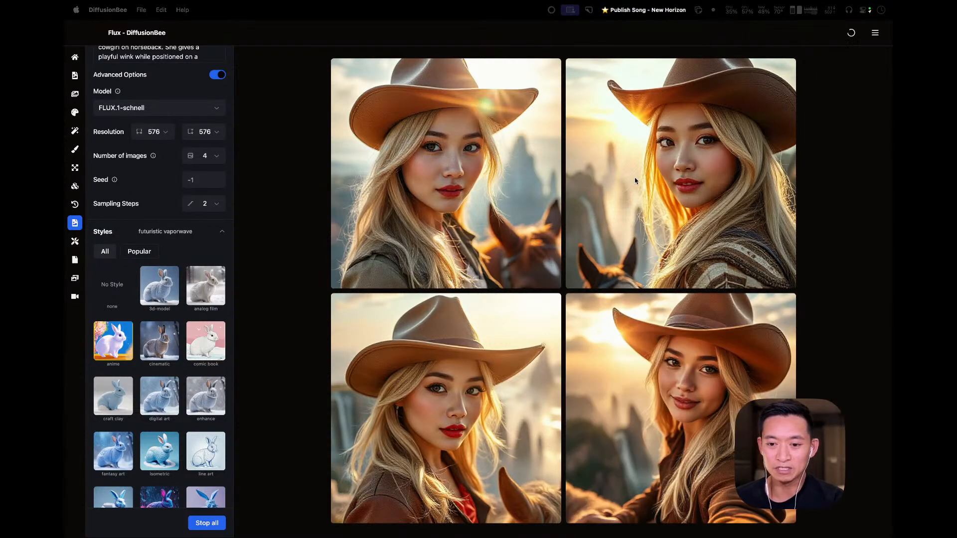
pyautogui.scroll(-5, 655, 240)
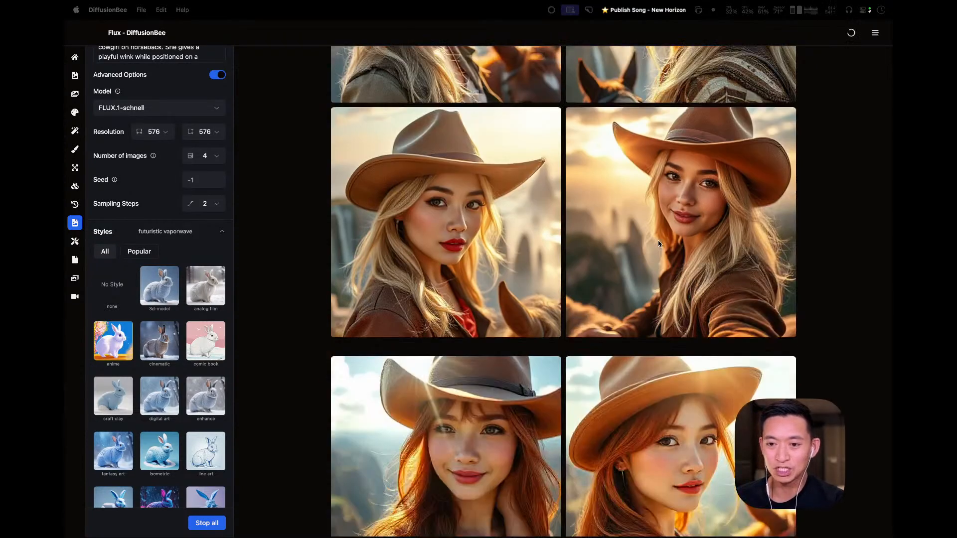
pyautogui.scroll(6, 651, 235)
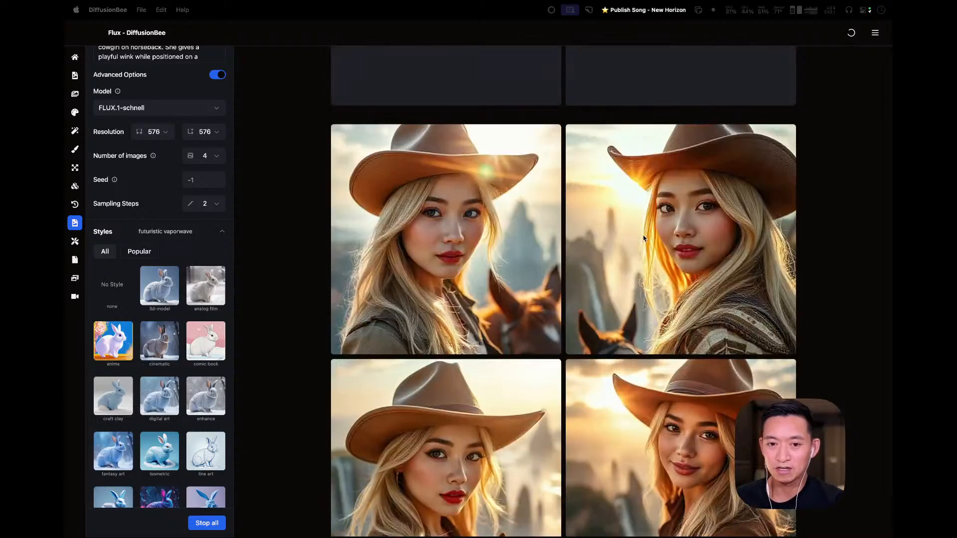
pyautogui.scroll(1, 644, 239)
pyautogui.scroll(8, 643, 239)
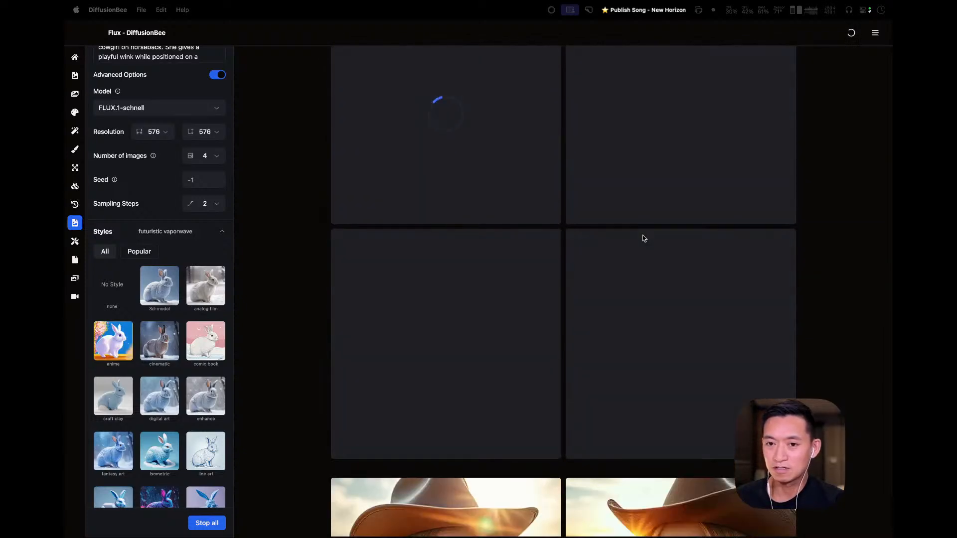
# - Scroll the results grid to compare the second batch's sun-flare cliff and waterfall portraits with earlier rows
pyautogui.scroll(-3, 642, 237)
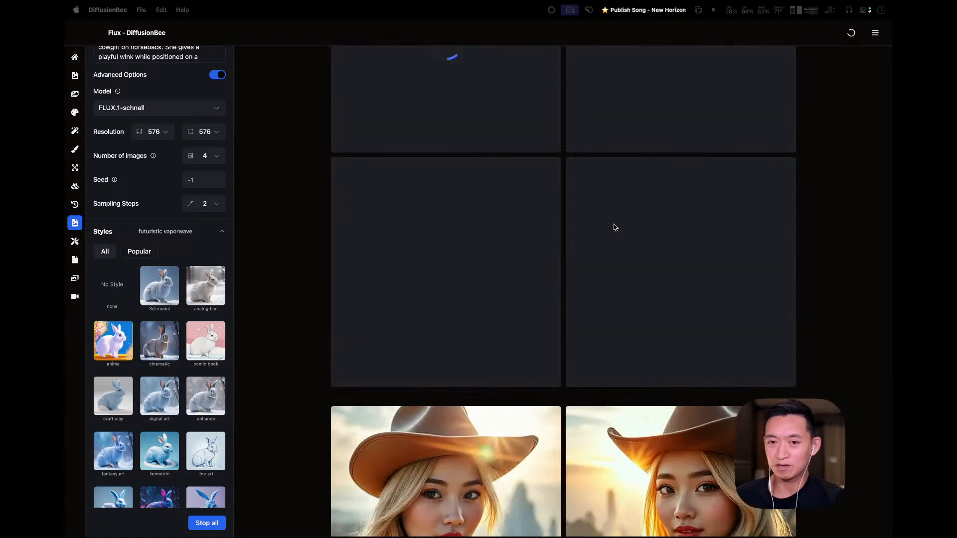
pyautogui.scroll(-5, 638, 333)
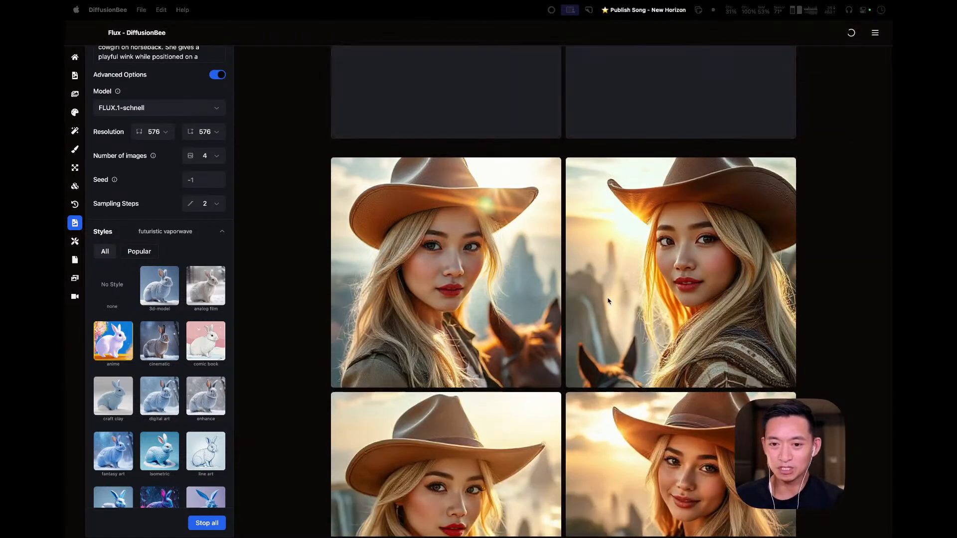
pyautogui.scroll(7, 559, 272)
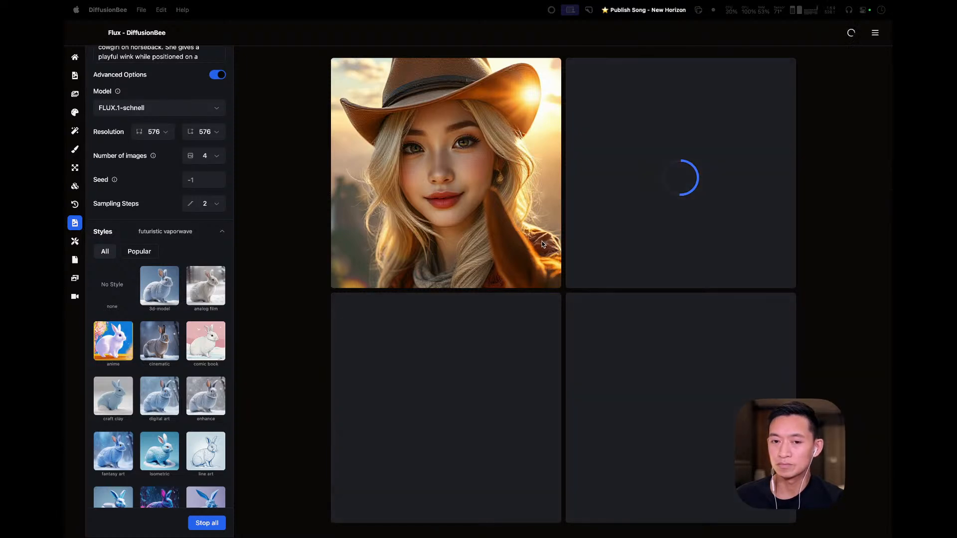
pyautogui.scroll(-3, 543, 244)
pyautogui.scroll(3, 544, 244)
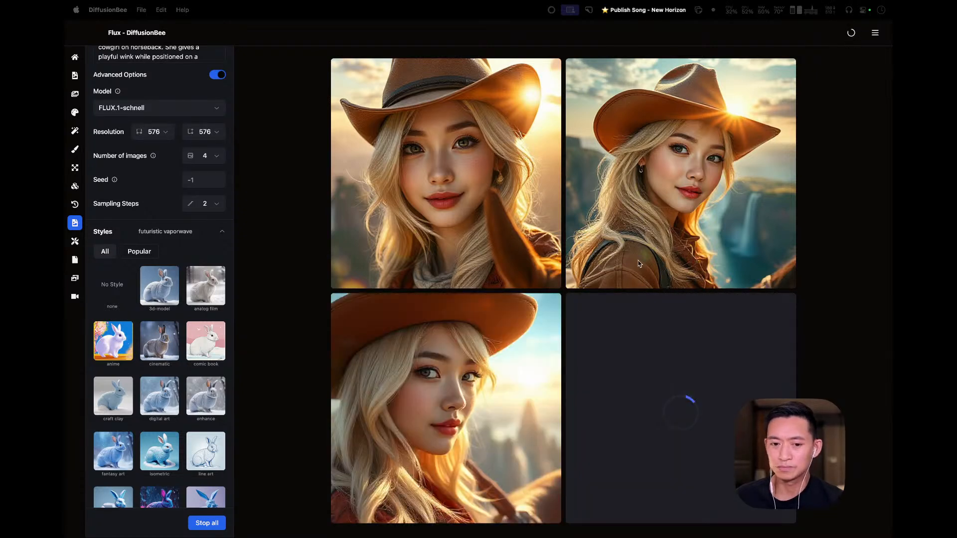
pyautogui.scroll(-1, 640, 264)
pyautogui.scroll(-1, 640, 264)
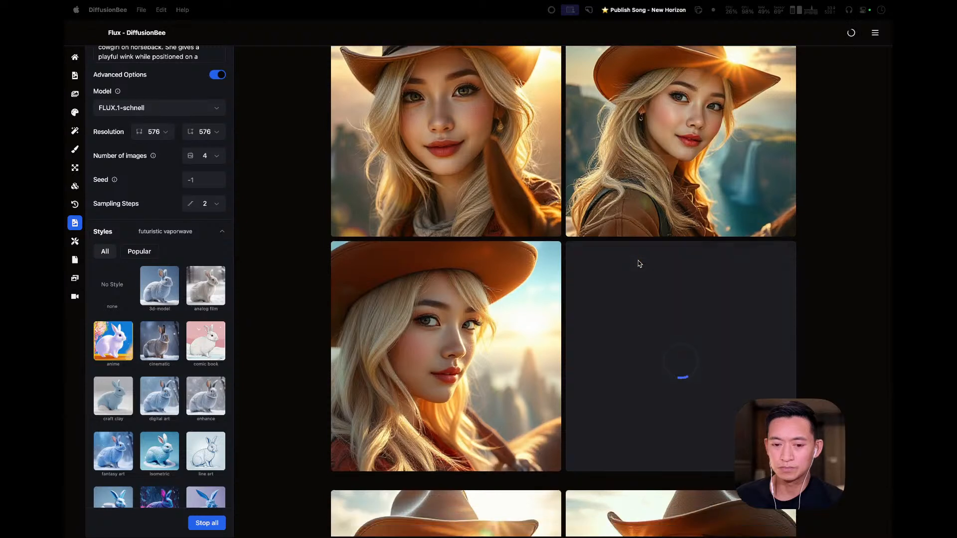
pyautogui.scroll(-1, 588, 289)
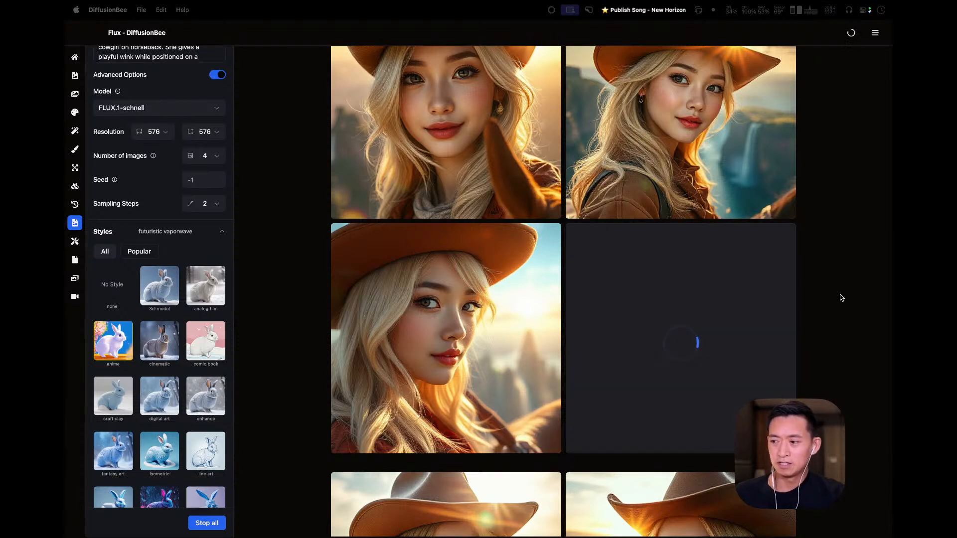
pyautogui.scroll(-2, 841, 296)
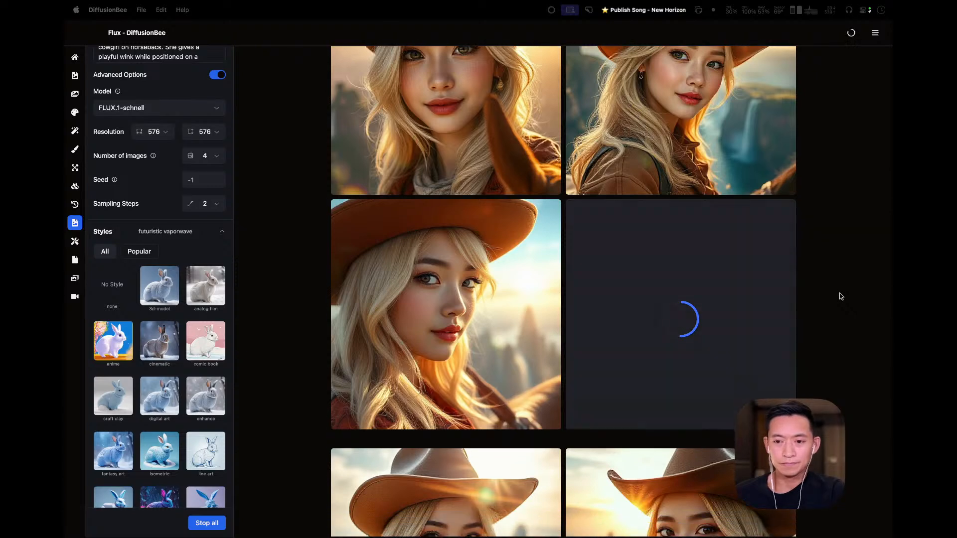
pyautogui.scroll(-5, 841, 296)
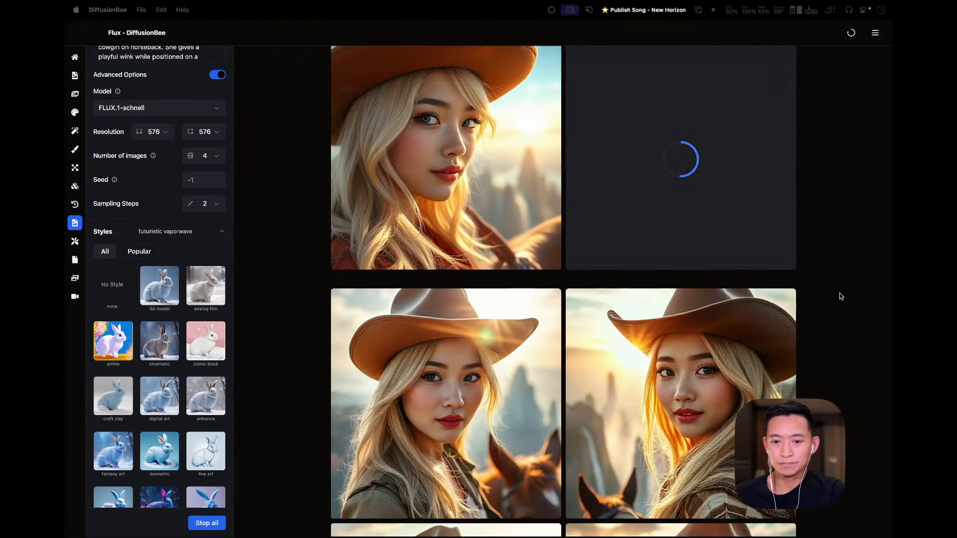
pyautogui.scroll(6, 841, 296)
pyautogui.scroll(6, 841, 296)
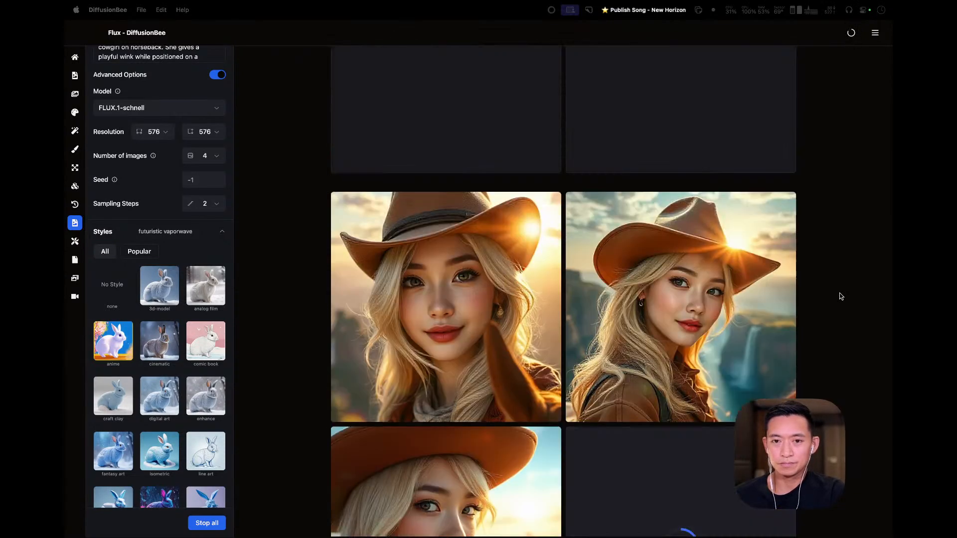
pyautogui.scroll(-2, 841, 297)
pyautogui.scroll(-6, 841, 296)
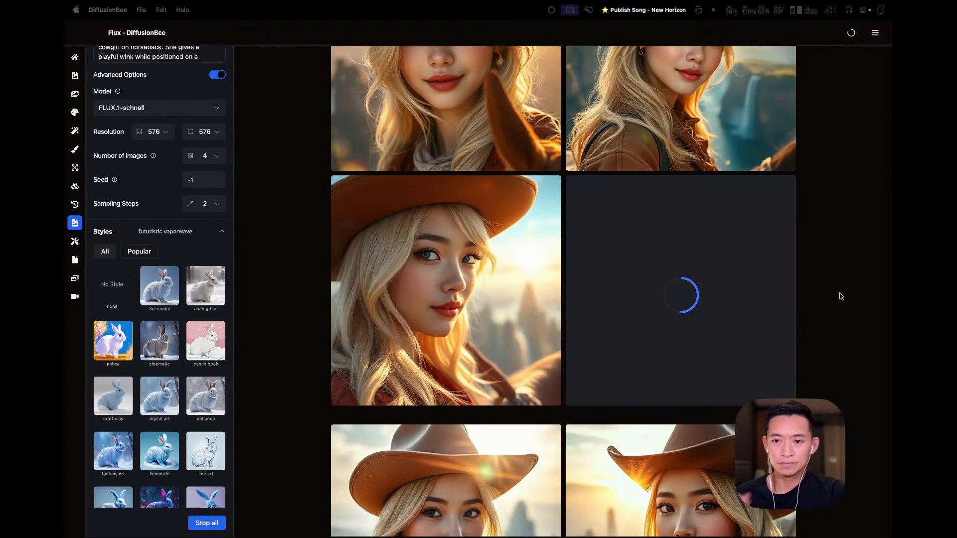
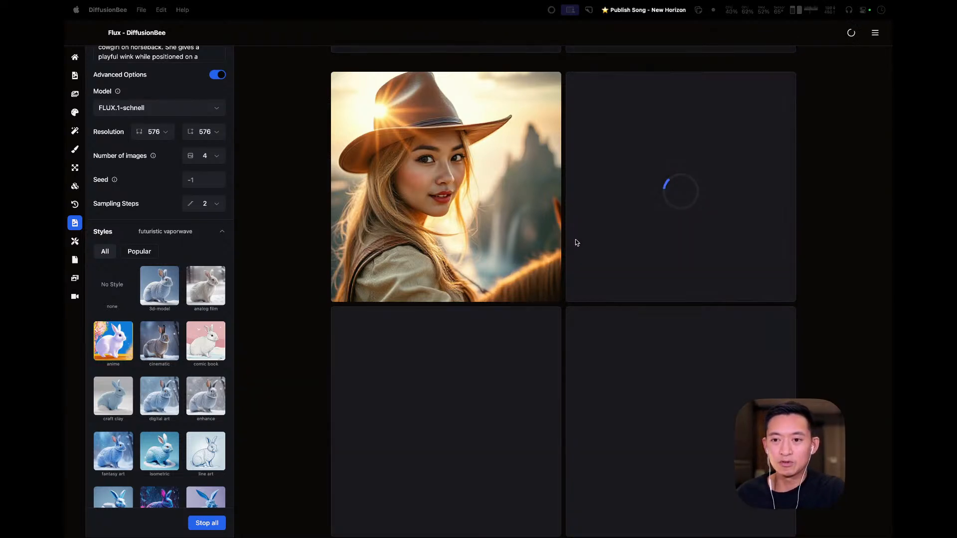
# - Stop all remaining cowgirl portrait generations
pyautogui.scroll(7, 515, 324)
pyautogui.scroll(-7, 528, 321)
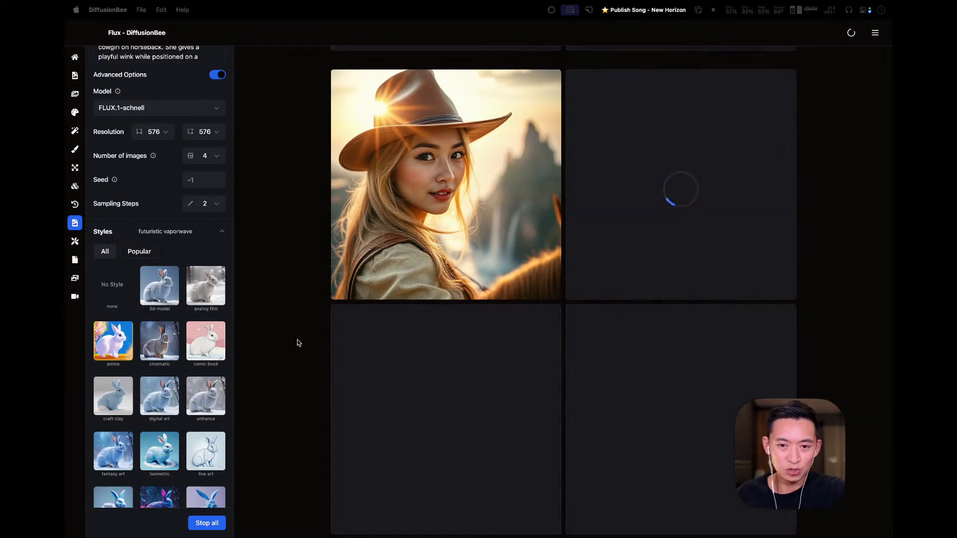
pyautogui.click(214, 525)
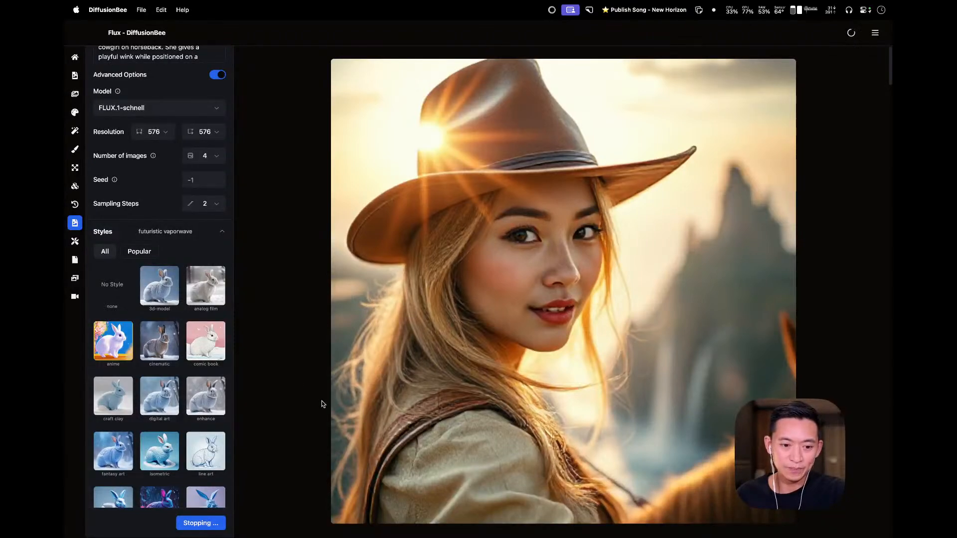
# - Enlarge the lower-left cowgirl portrait and view the side-by-side red-haired portrait comparison
pyautogui.scroll(-10, 322, 404)
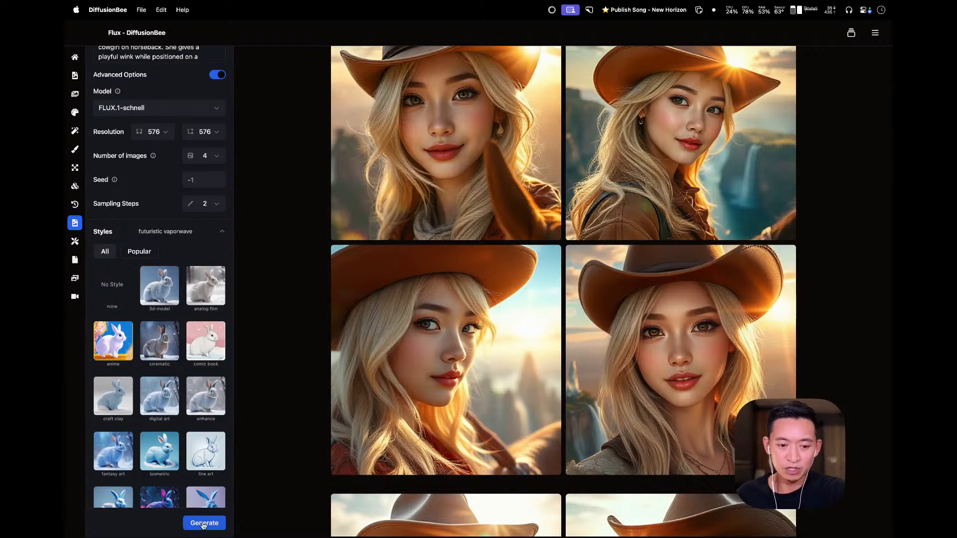
pyautogui.click(333, 344)
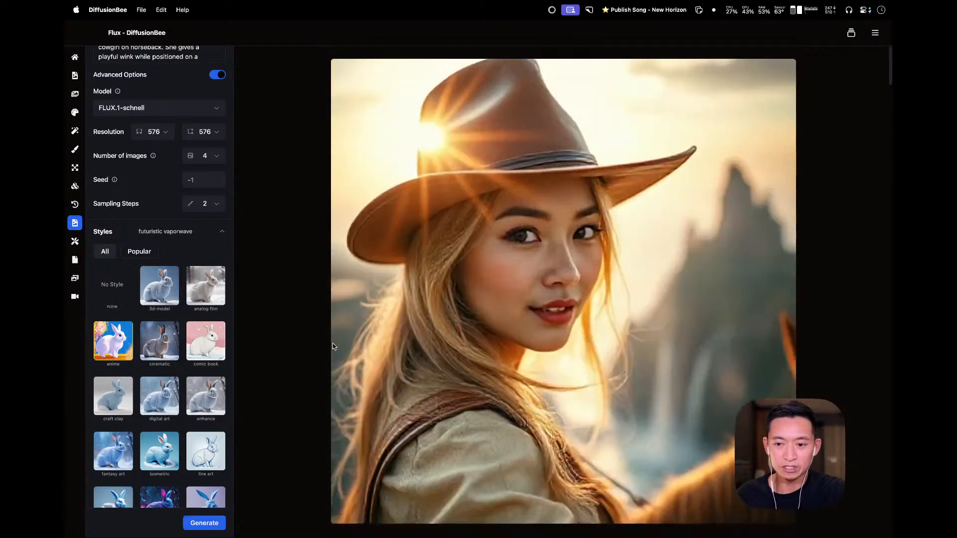
pyautogui.hotkey('ctrl', 'Right')
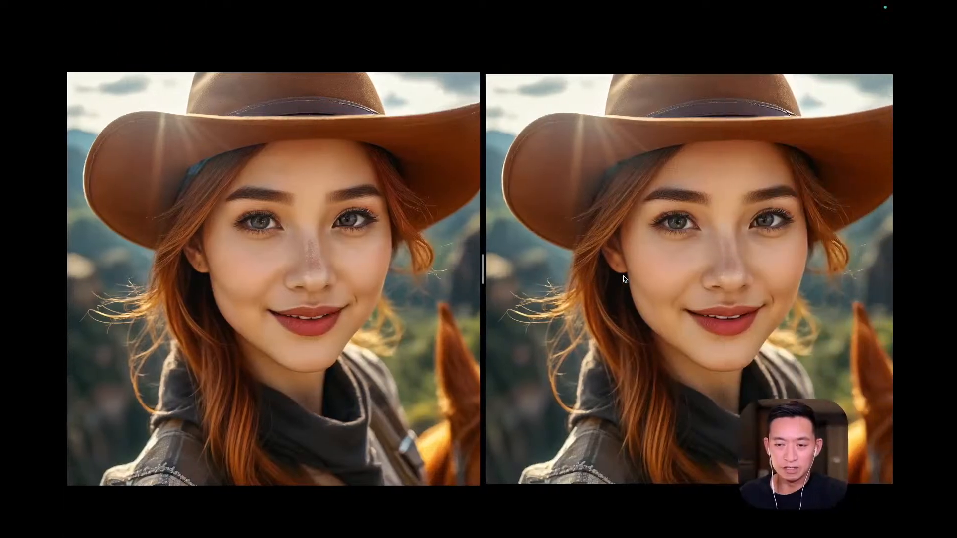
# - Return to the Perplexity lens-flare prompt thread and begin the no-cliffs, nothing-dangerous follow-up
pyautogui.hotkey('ctrl', 'Left')
pyautogui.hotkey('ctrl', 'Left')
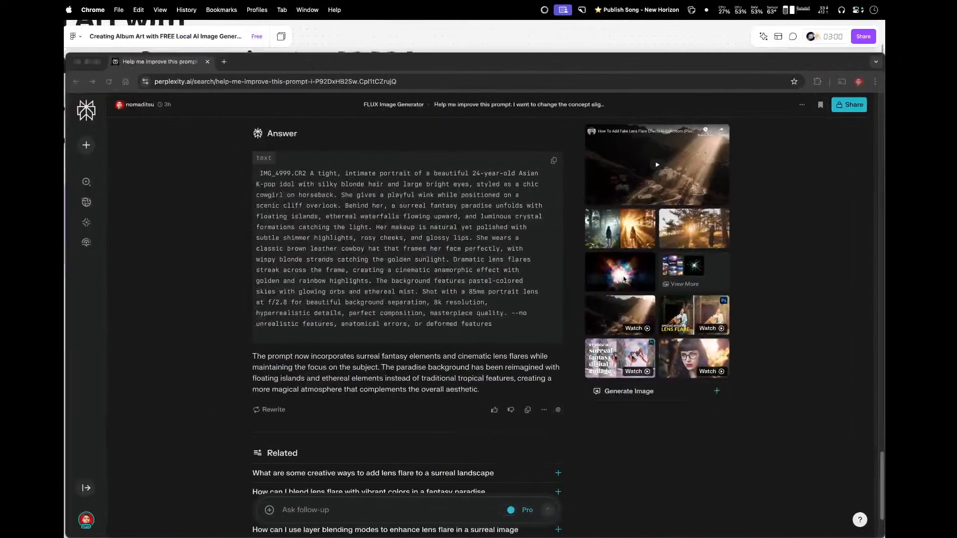
pyautogui.scroll(-3, 384, 269)
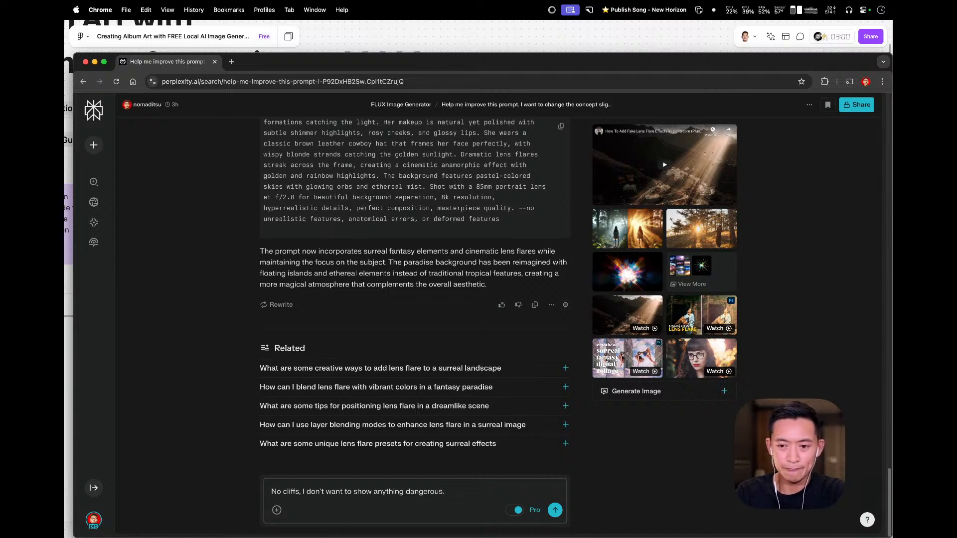
pyautogui.write('And')
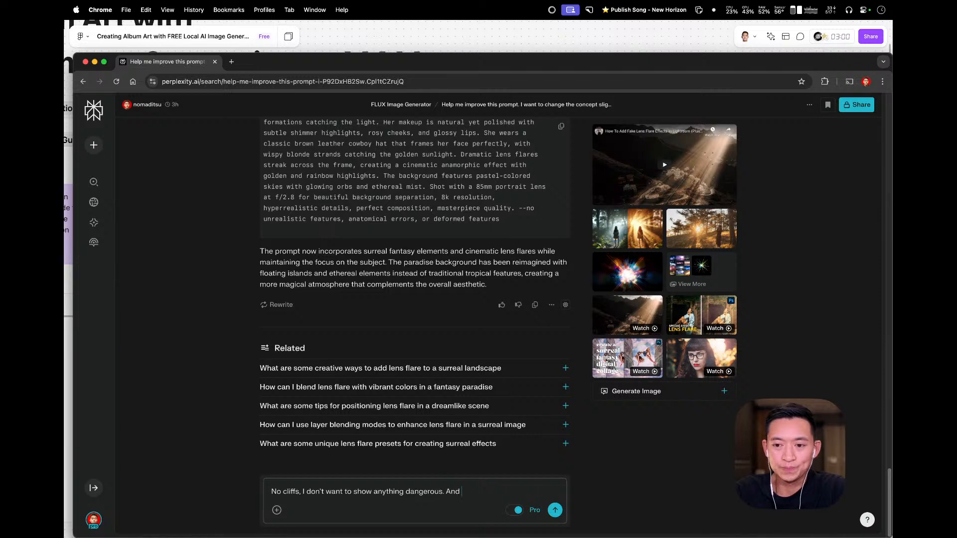
# - Send the follow-up: drop golden hour, make it a fresh, optimistic sunny morning with blue skies
pyautogui.write('I')
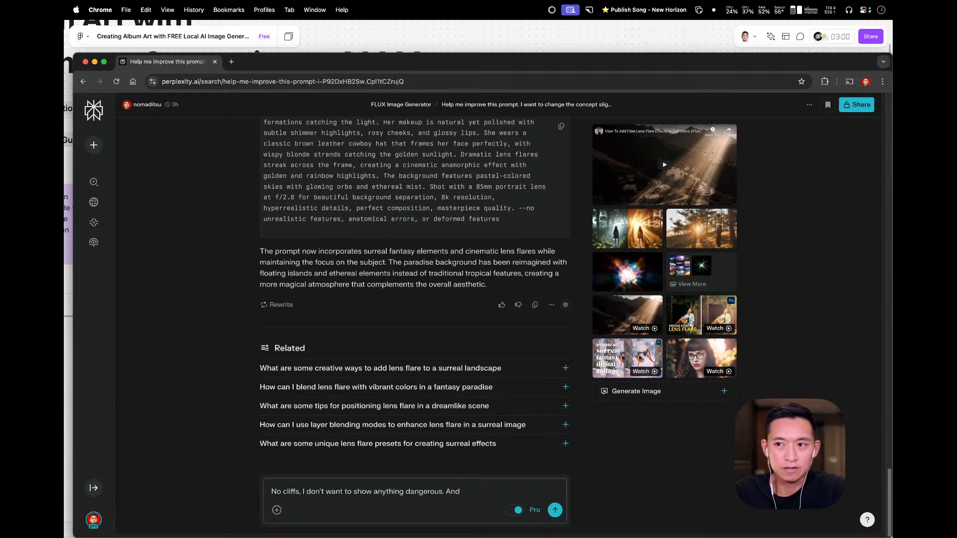
pyautogui.write('Want to')
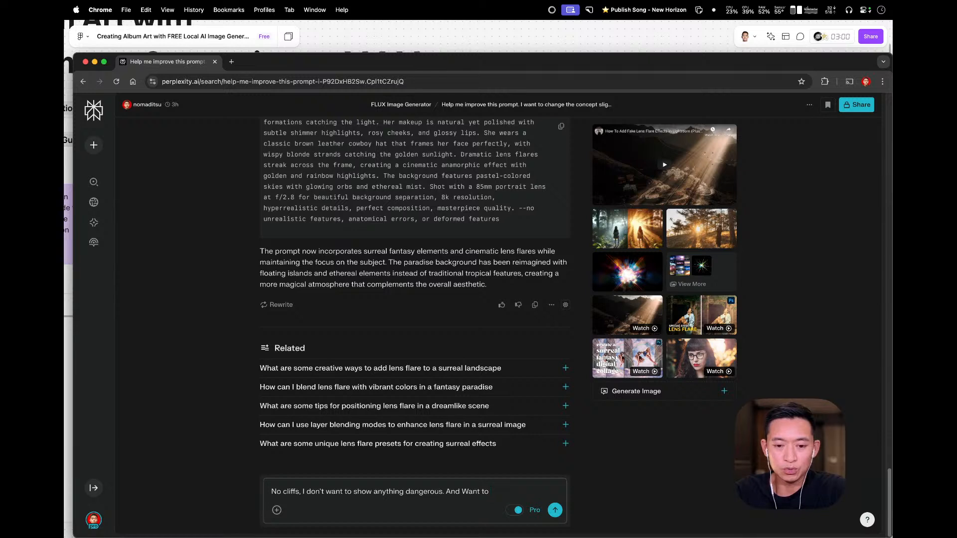
pyautogui.press('BackSpace')
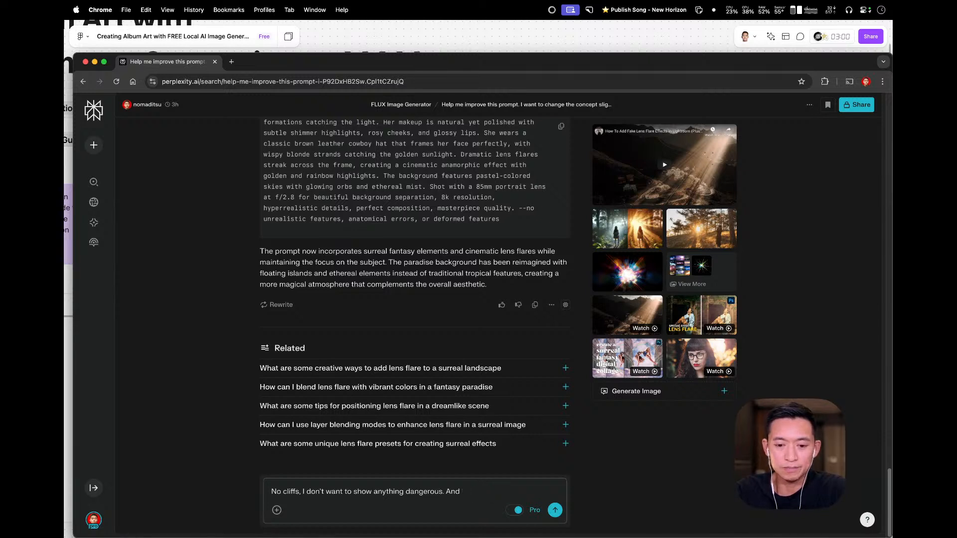
pyautogui.press('BackSpace')
pyautogui.press('BackSpace')
pyautogui.press('BackSpace')
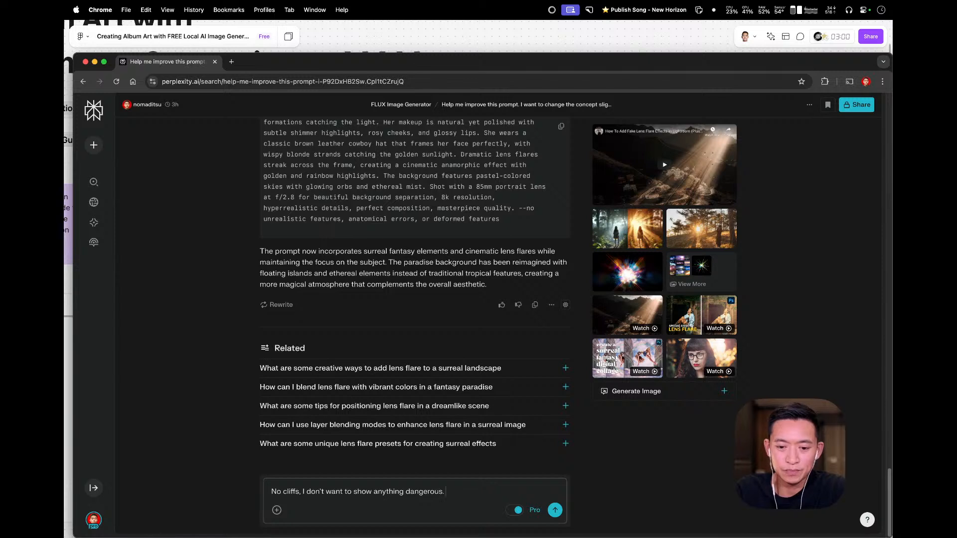
pyautogui.write("Don't")
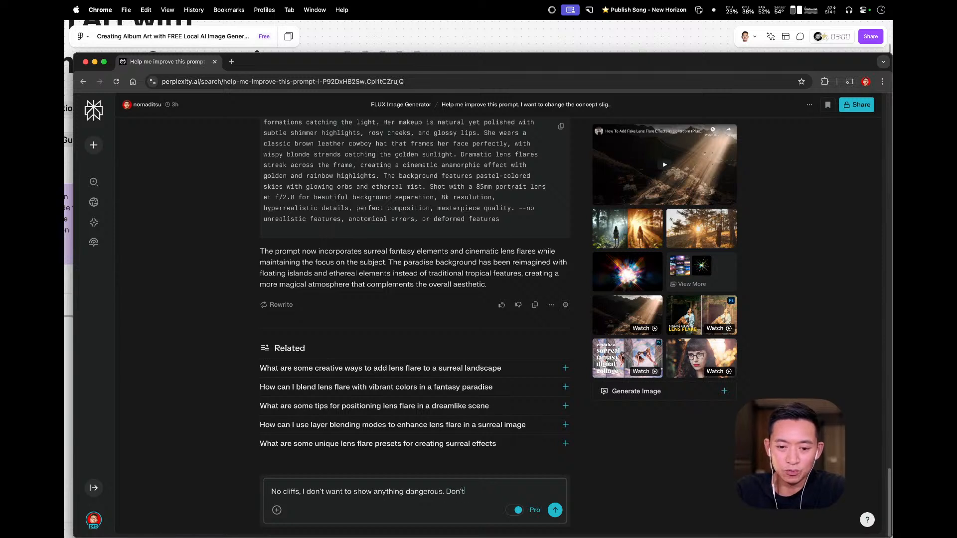
pyautogui.write(' worry about the ')
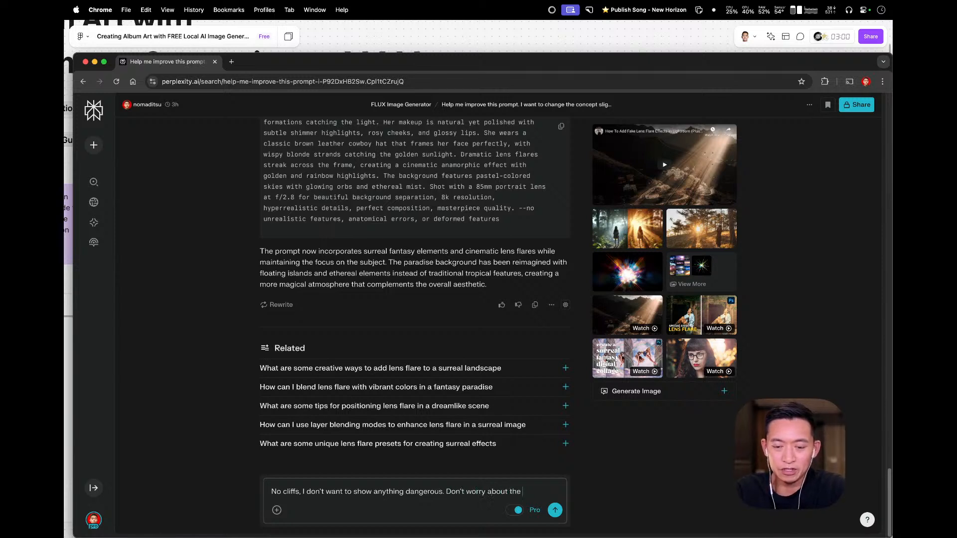
pyautogui.write('golden')
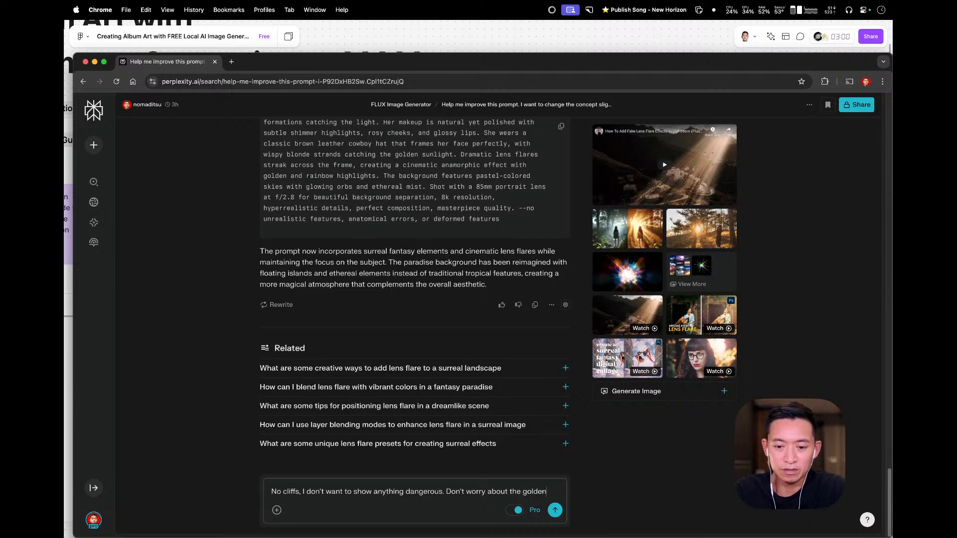
pyautogui.write(' hour.')
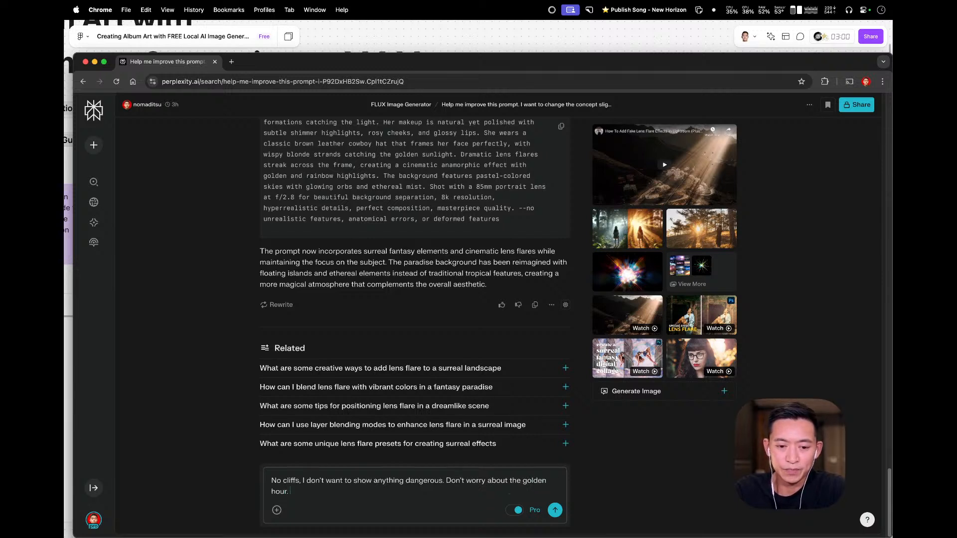
pyautogui.write(' Just make ')
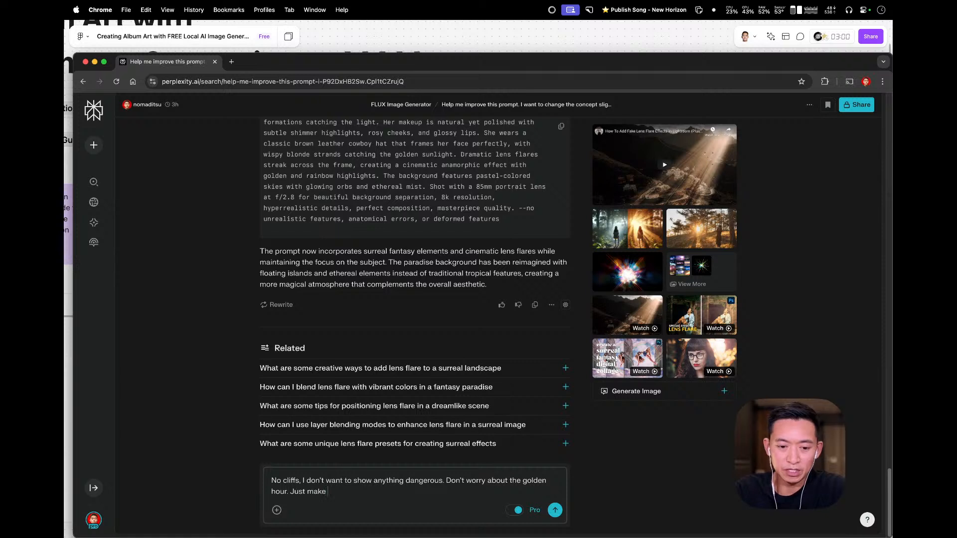
pyautogui.write('sure it feel s')
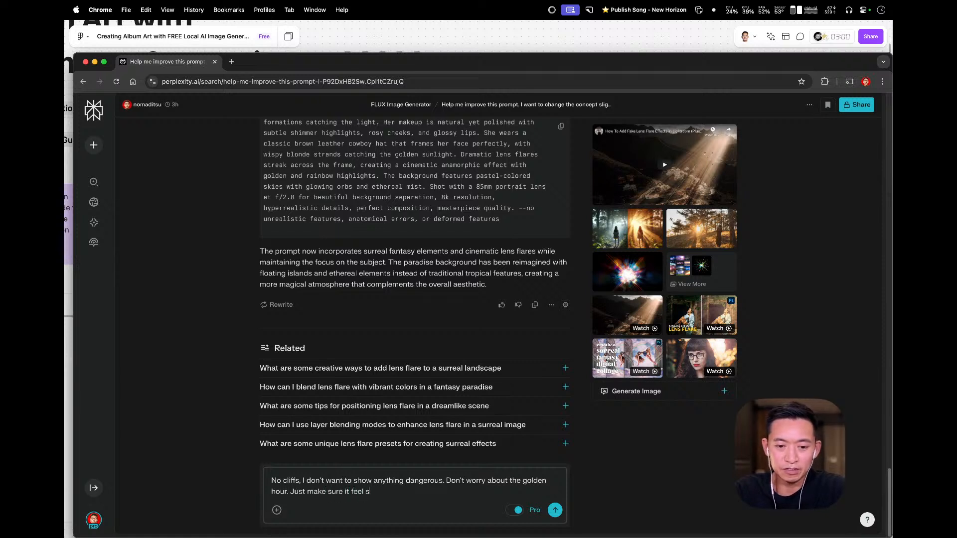
pyautogui.press('BackSpace')
pyautogui.press('BackSpace')
pyautogui.write('s like a f')
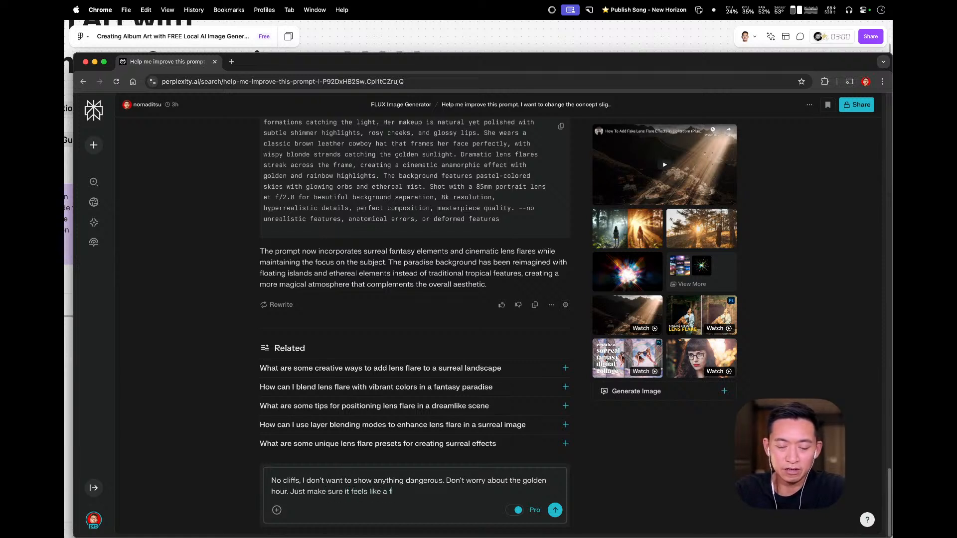
pyautogui.write('resh')
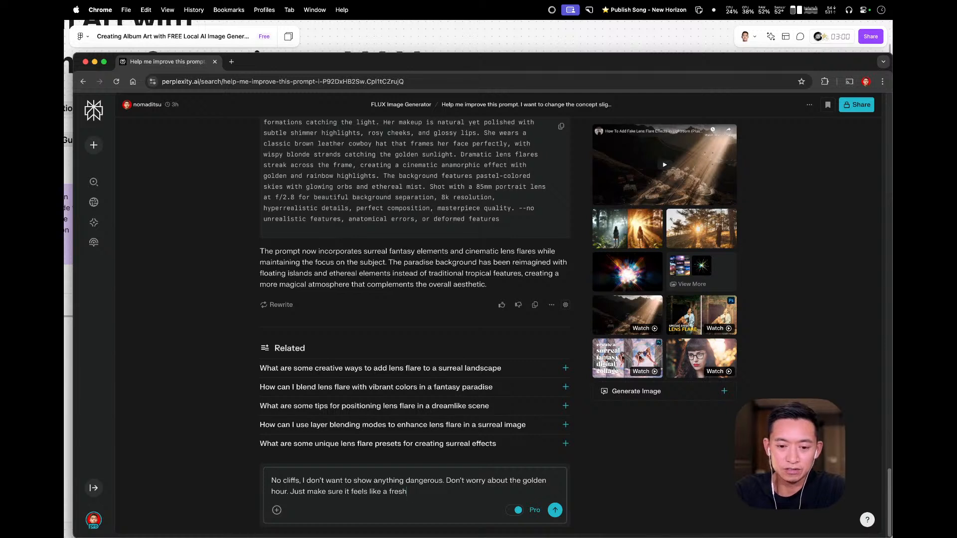
pyautogui.write(', optimi')
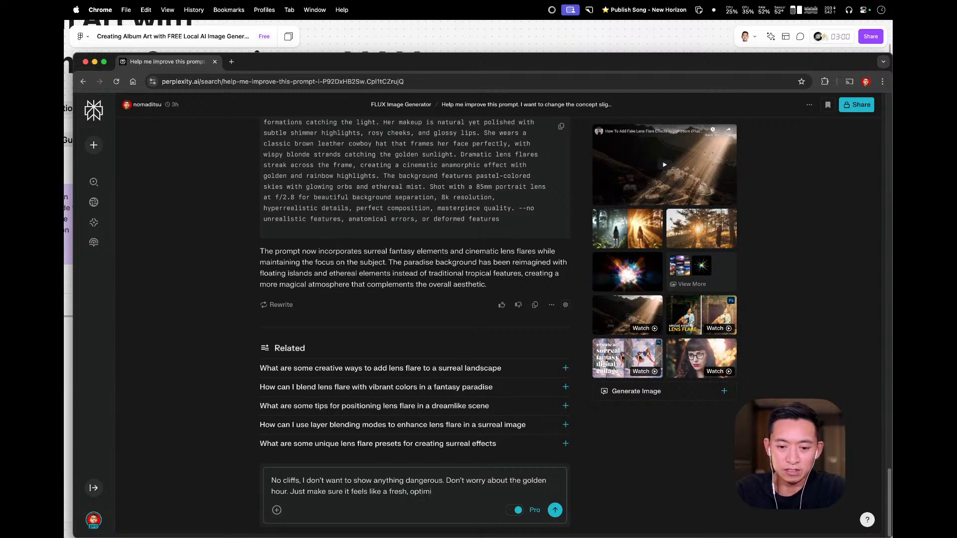
pyautogui.write('st')
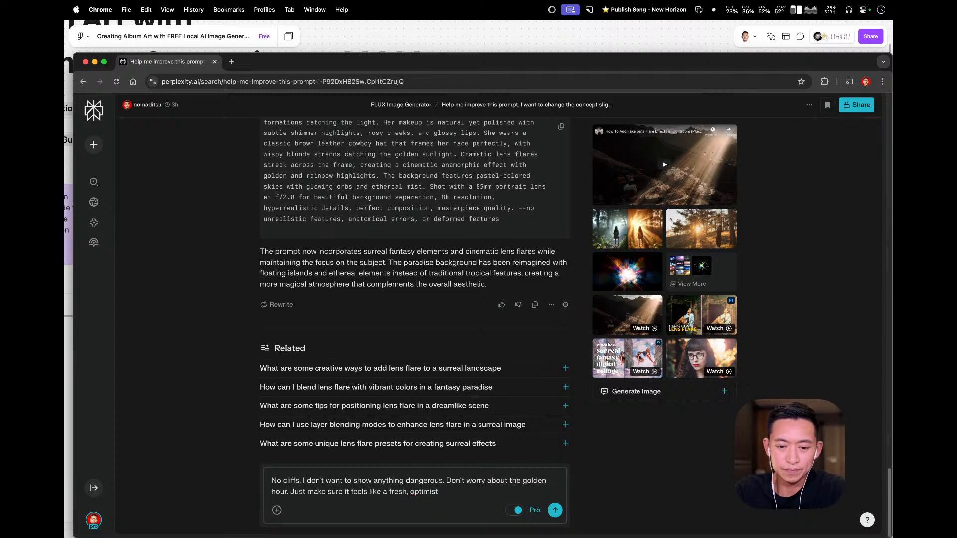
pyautogui.write('ic s')
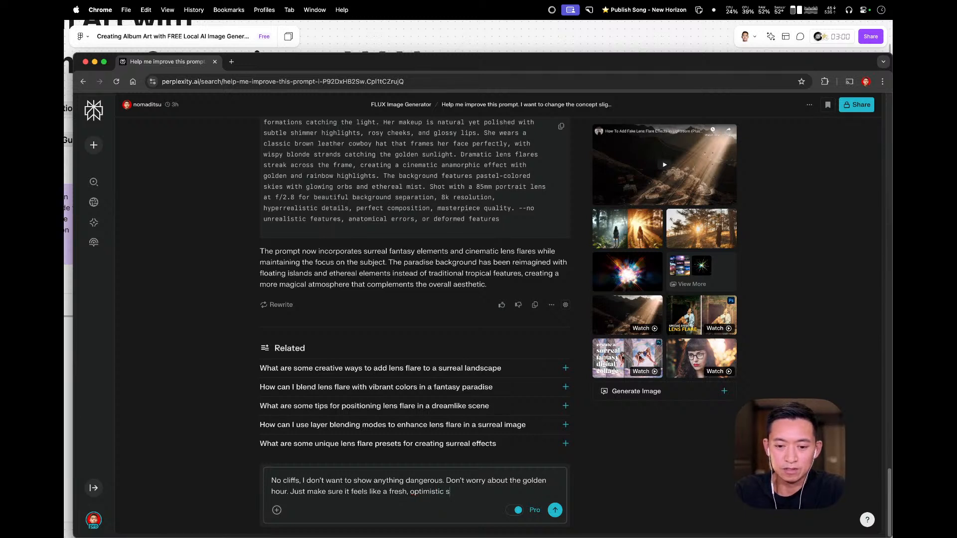
pyautogui.write('unny day in the m')
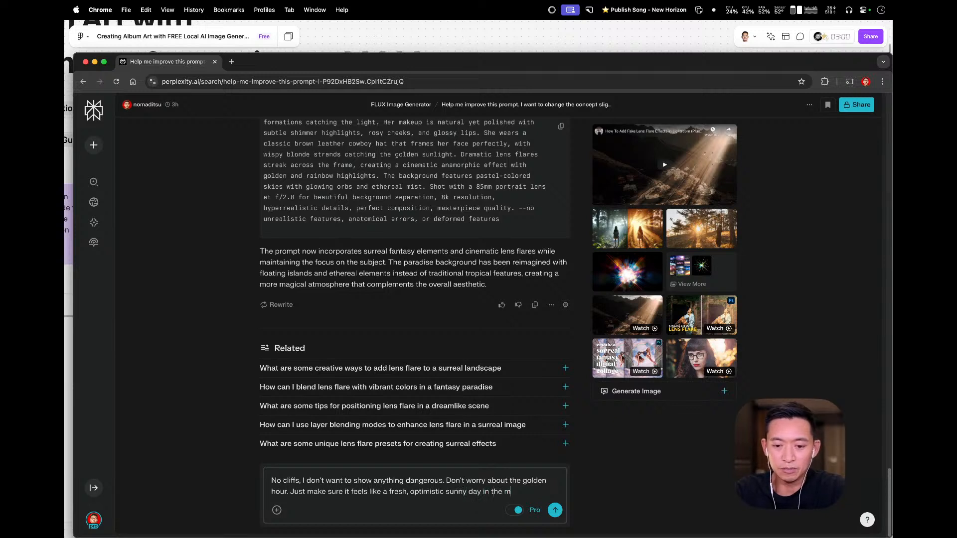
pyautogui.write('orning. ')
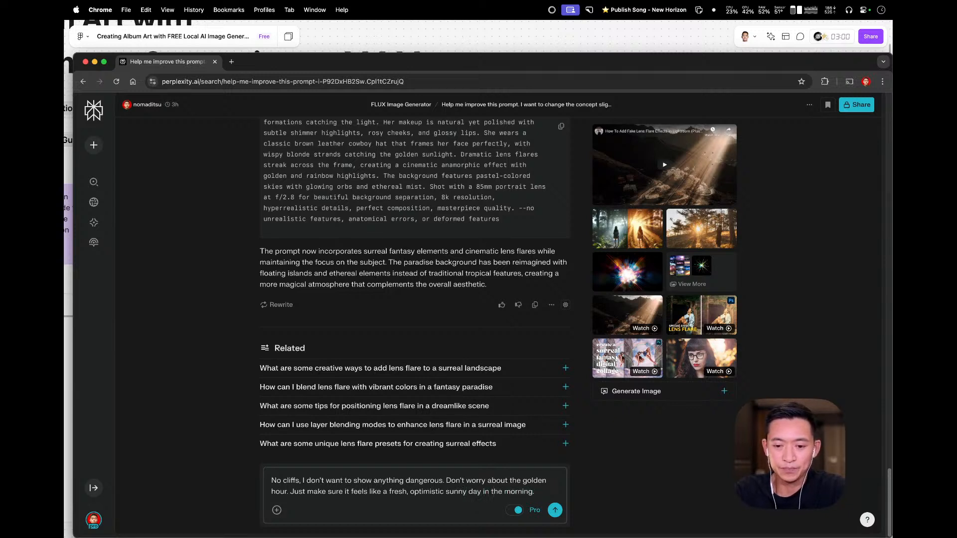
pyautogui.write('wit')
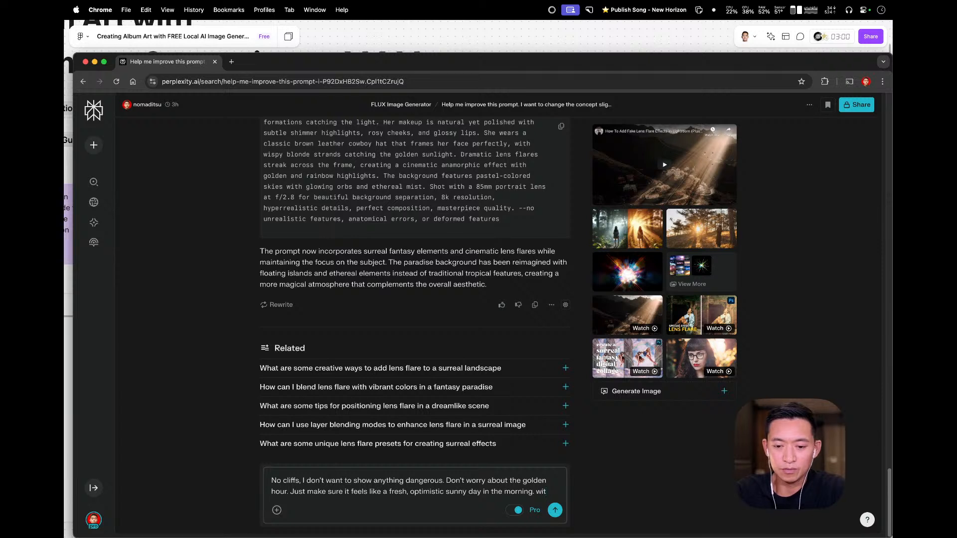
pyautogui.press('BackSpace')
pyautogui.press('BackSpace')
pyautogui.press('BackSpace')
pyautogui.write('With blu')
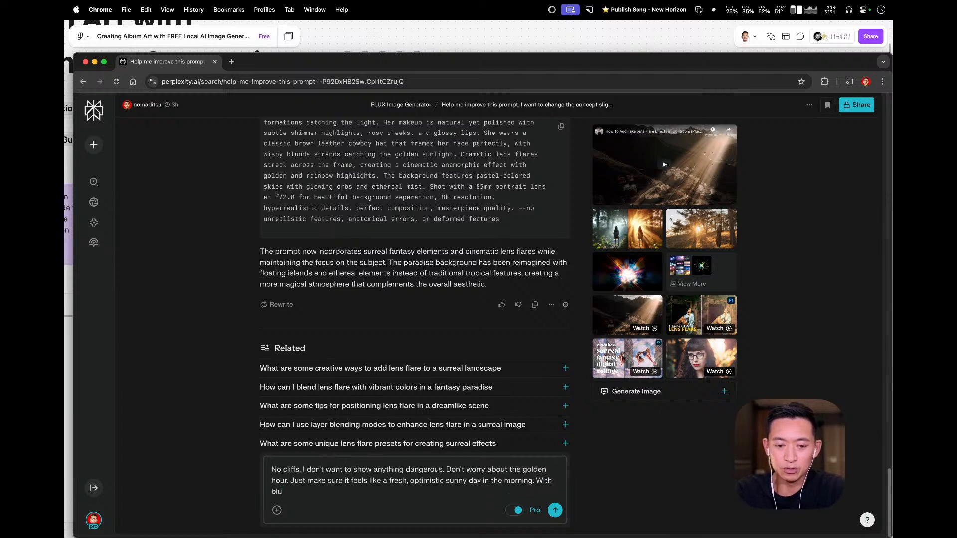
pyautogui.write('e skies.')
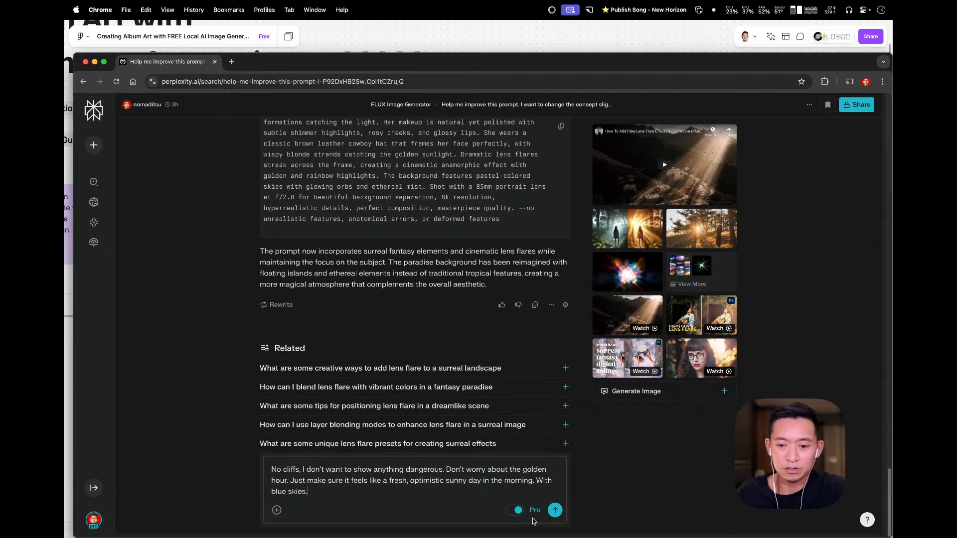
pyautogui.click(555, 511)
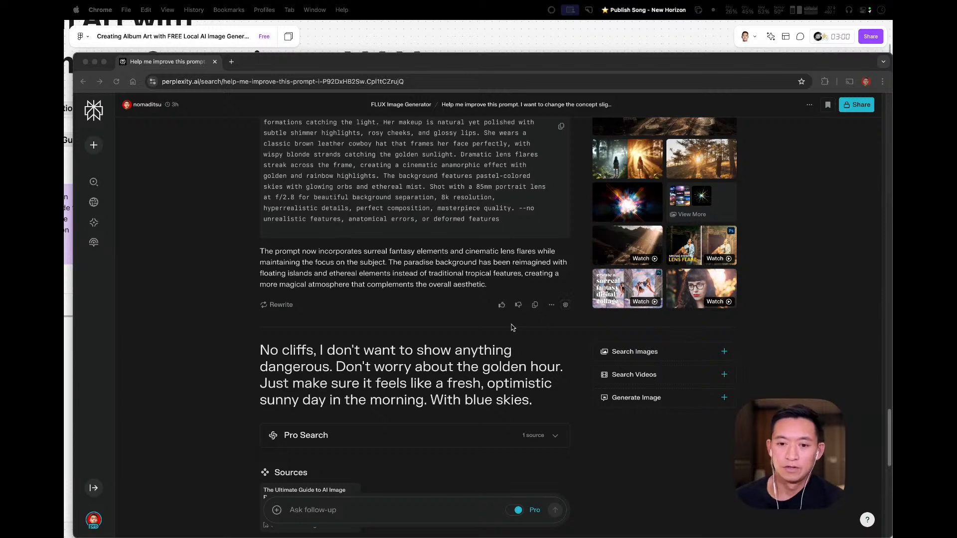
# - Copy Perplexity's rewritten rolling-meadow, crisp blue morning sky prompt
pyautogui.scroll(-7, 513, 331)
pyautogui.scroll(-3, 417, 289)
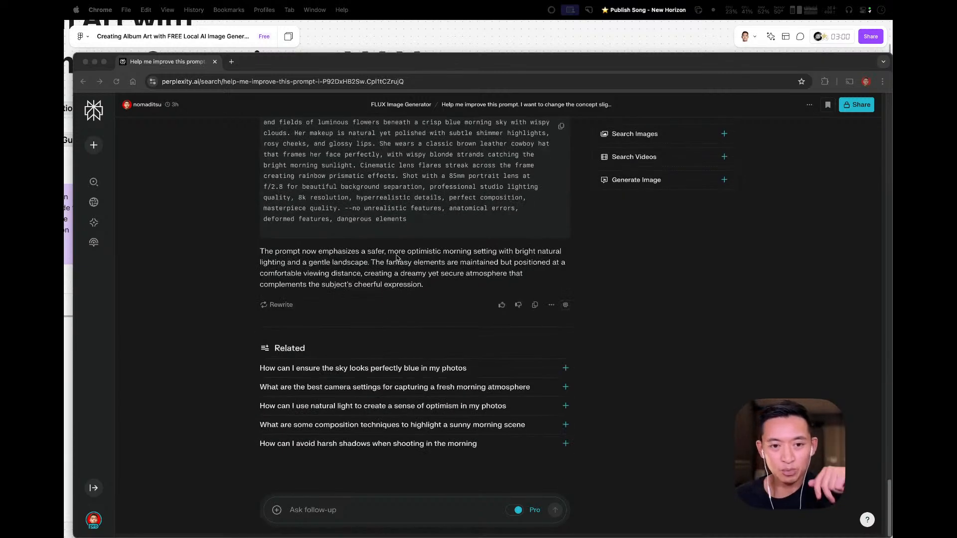
pyautogui.scroll(3, 399, 258)
pyautogui.click(561, 182)
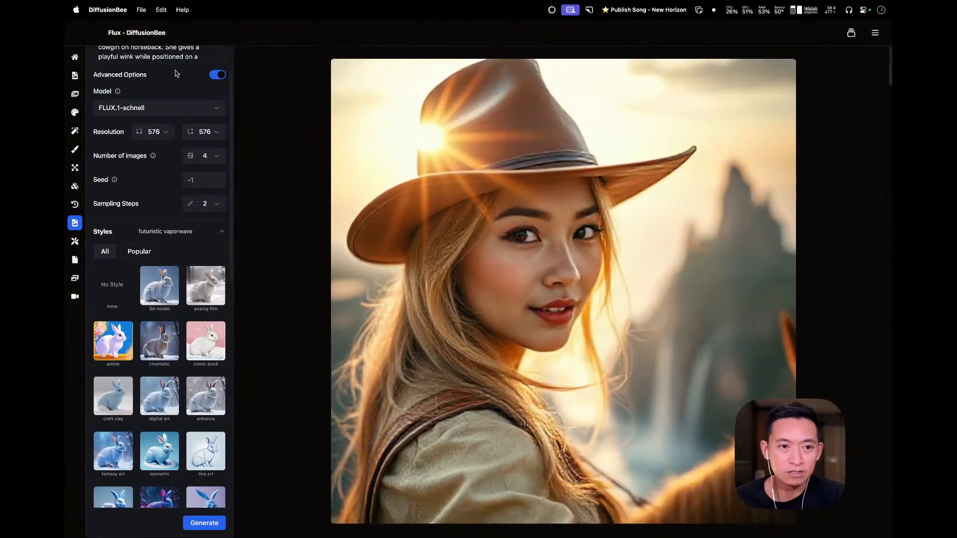
pyautogui.scroll(3, 159, 100)
# - Replace the prompt with the revised morning cowgirl prompt and generate four images with no style
pyautogui.click(176, 93)
pyautogui.press('super+a')
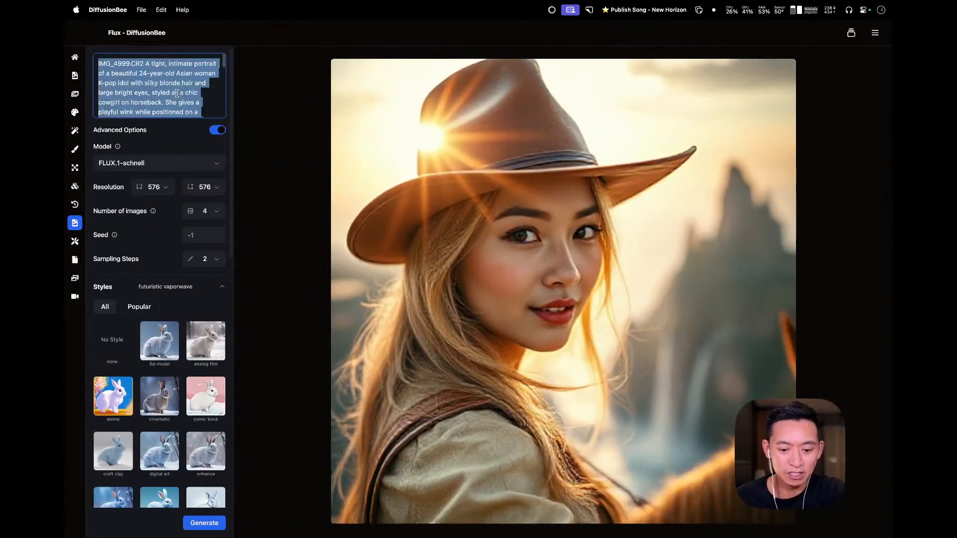
pyautogui.press('super+v')
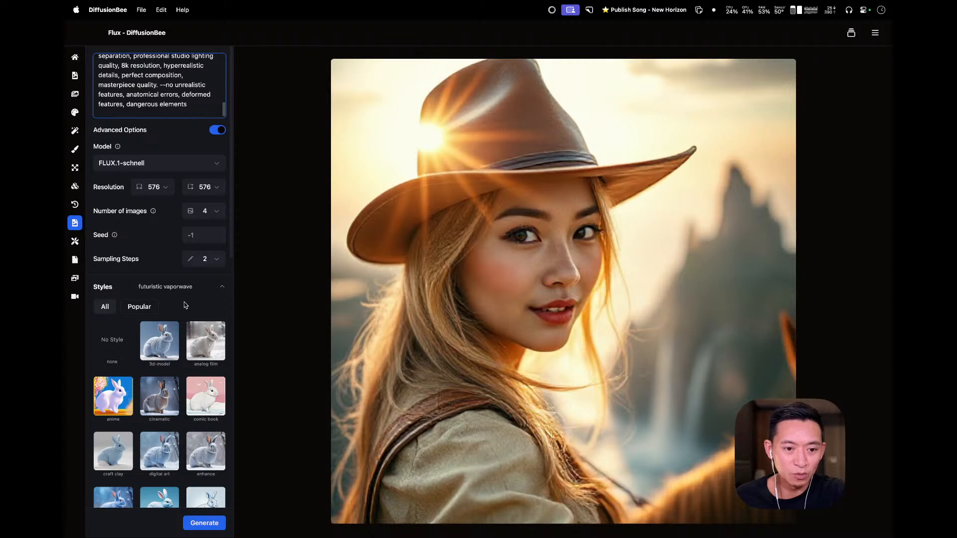
pyautogui.click(113, 343)
pyautogui.click(195, 524)
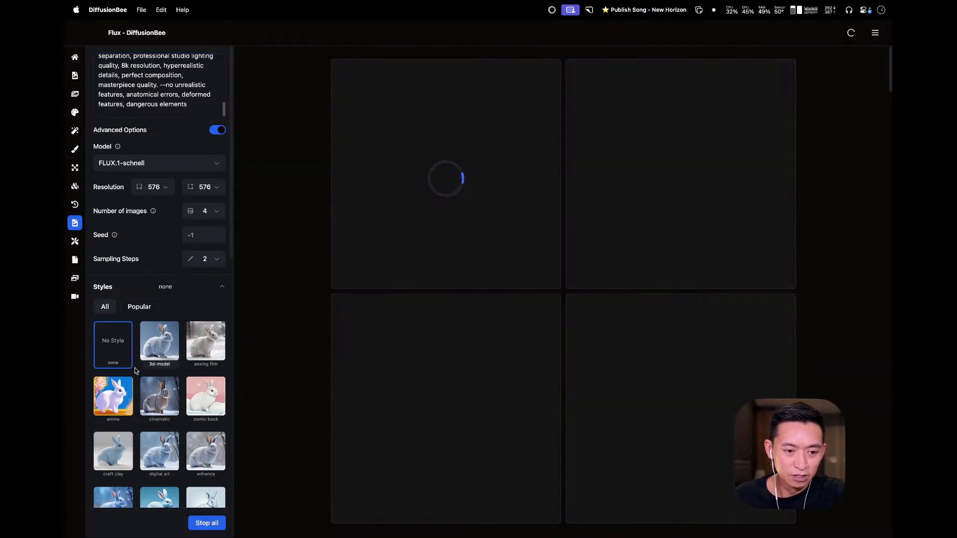
# - Queue another batch of the same prompt in anime style
pyautogui.click(113, 396)
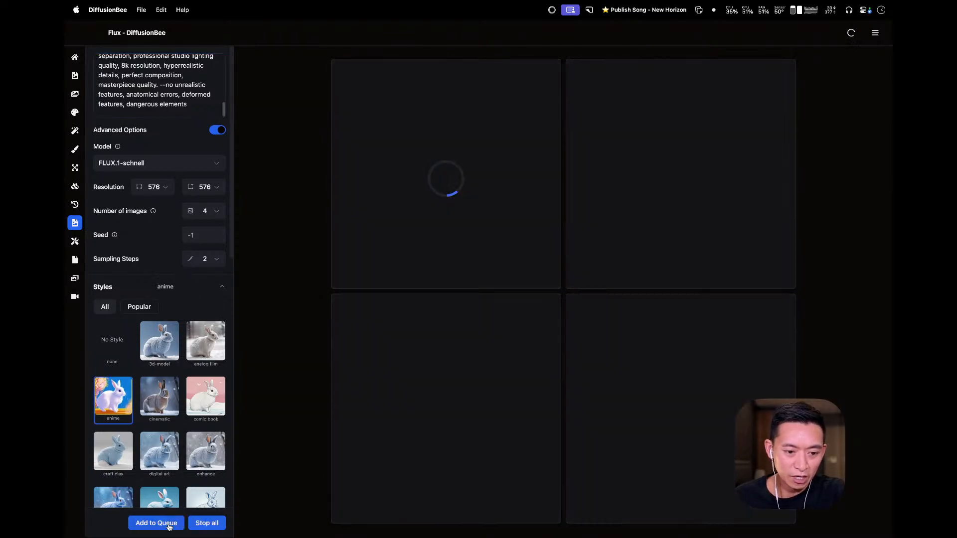
pyautogui.click(168, 527)
pyautogui.scroll(-5, 435, 341)
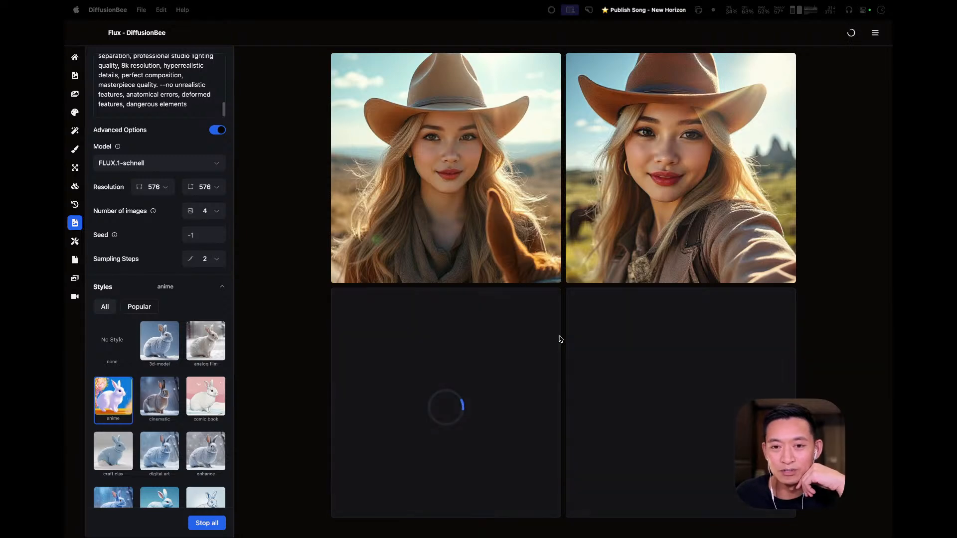
pyautogui.scroll(-15, 540, 396)
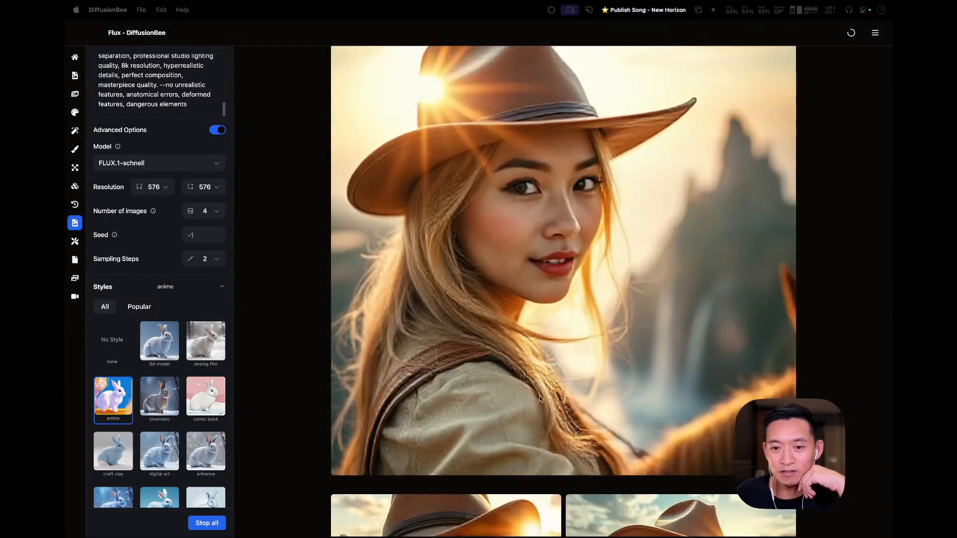
pyautogui.scroll(-15, 546, 418)
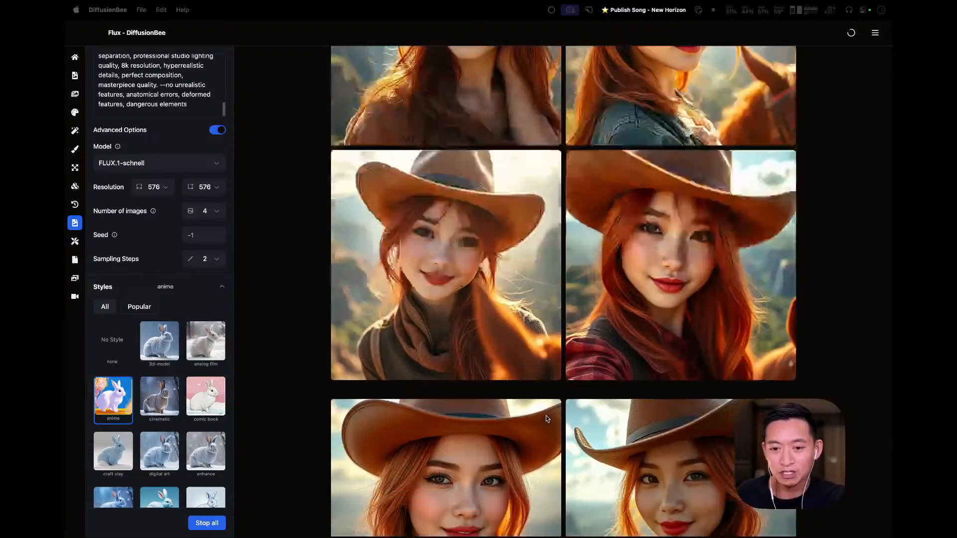
pyautogui.scroll(-4, 545, 419)
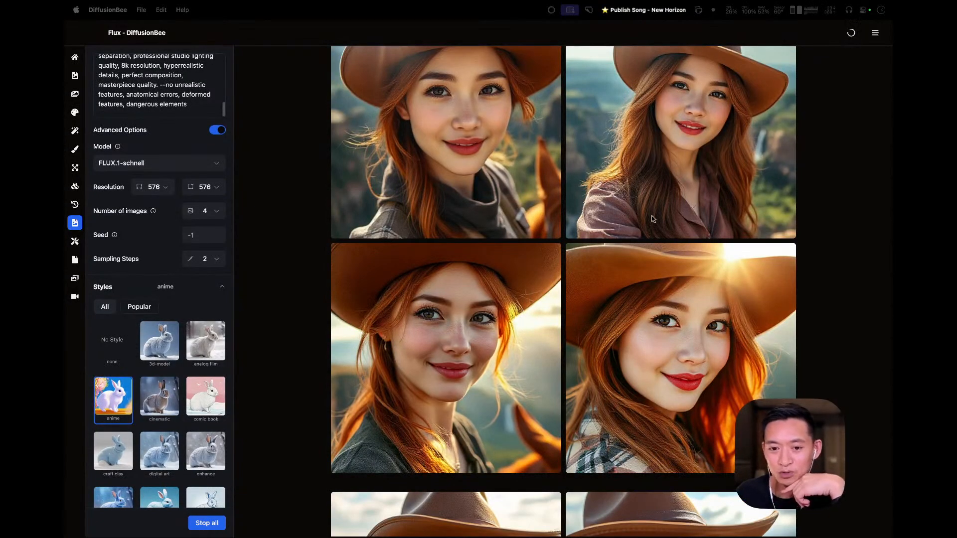
pyautogui.scroll(-7, 658, 254)
pyautogui.scroll(-5, 759, 321)
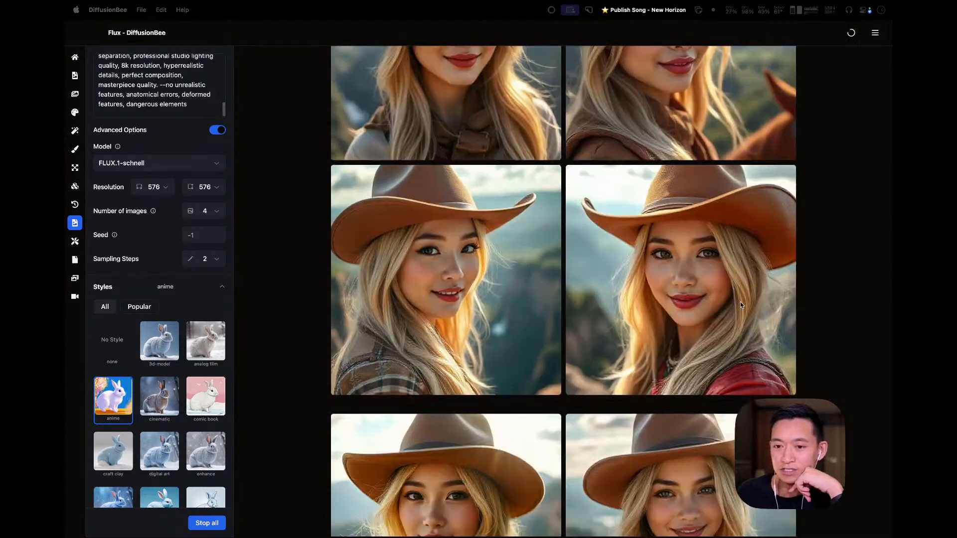
pyautogui.scroll(-7, 537, 374)
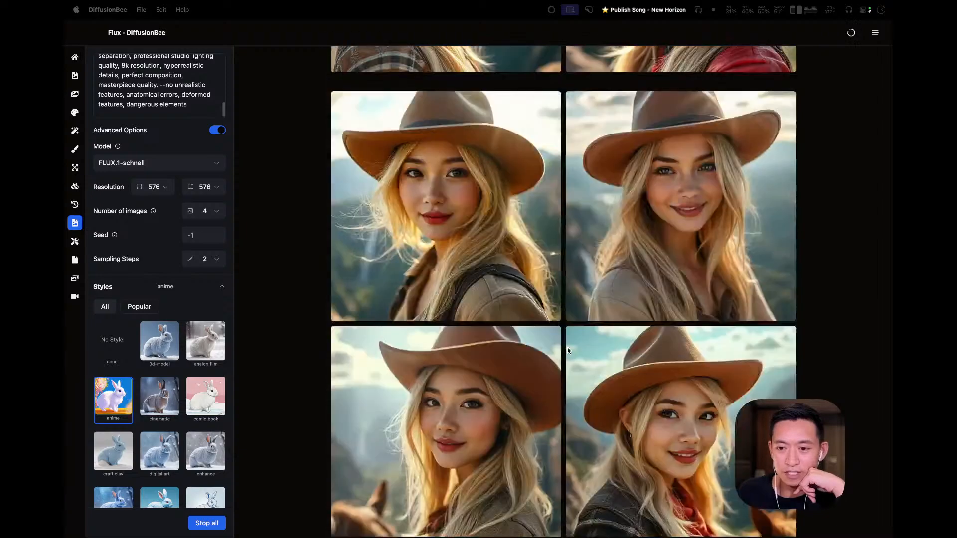
pyautogui.scroll(-11, 569, 340)
pyautogui.scroll(-9, 570, 339)
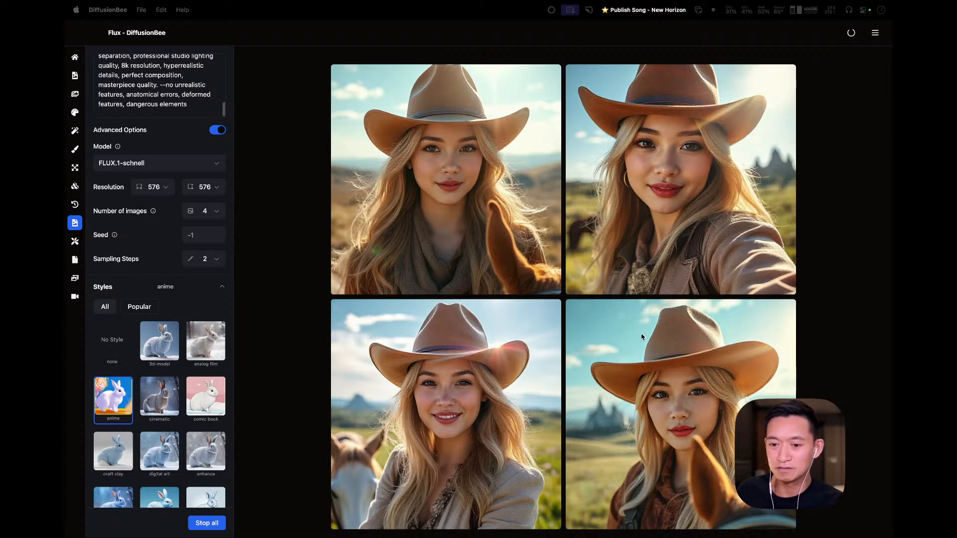
pyautogui.scroll(-5, 642, 338)
pyautogui.scroll(5, 642, 338)
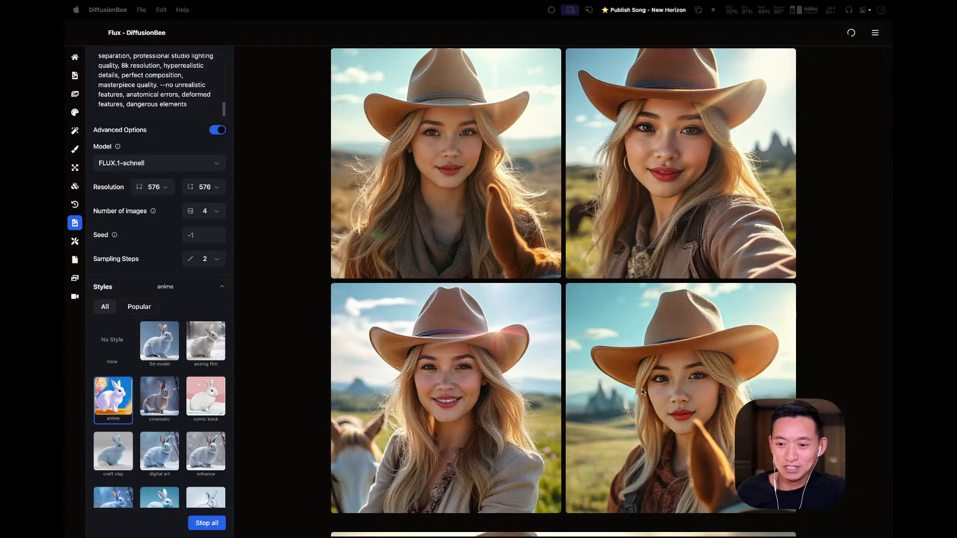
pyautogui.scroll(-3, 645, 383)
pyautogui.scroll(6, 648, 376)
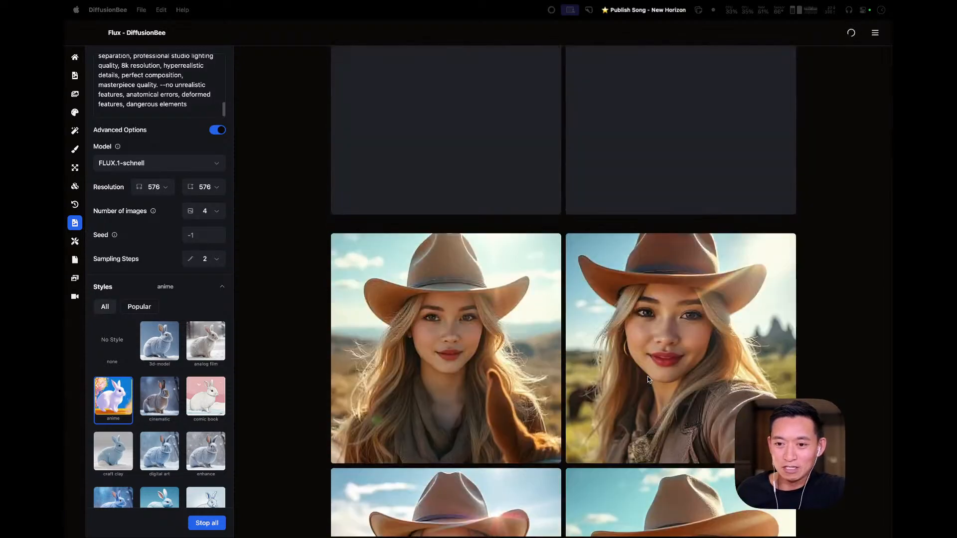
pyautogui.scroll(-4, 648, 377)
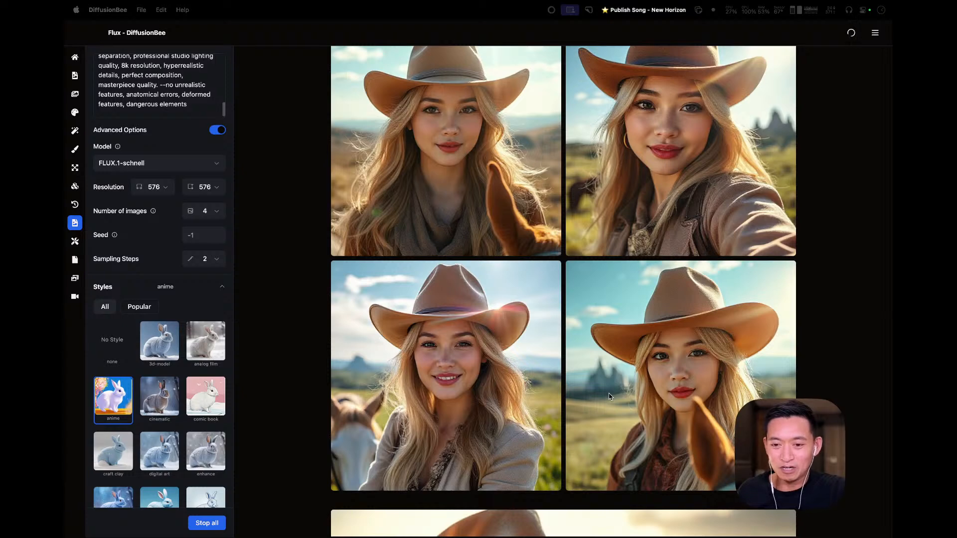
pyautogui.scroll(-6, 622, 399)
pyautogui.scroll(11, 623, 399)
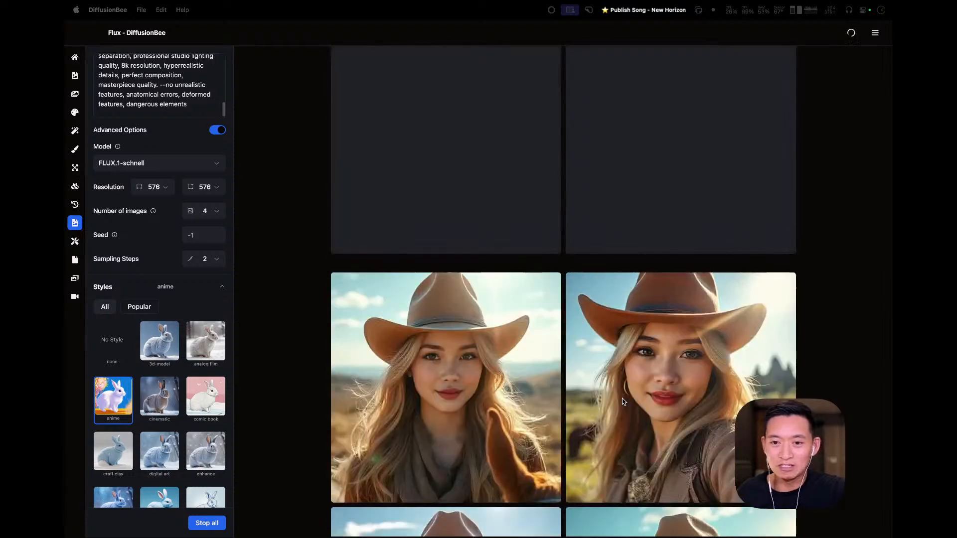
pyautogui.scroll(5, 622, 402)
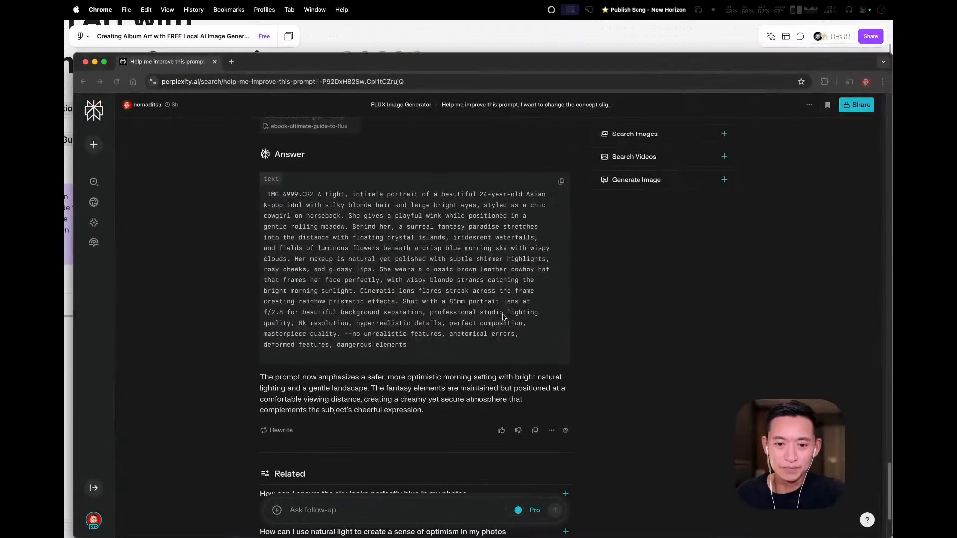
# - Ask Perplexity to remove the fantasy element, bring back the valley, and keep her high vantage point
pyautogui.scroll(-4, 481, 368)
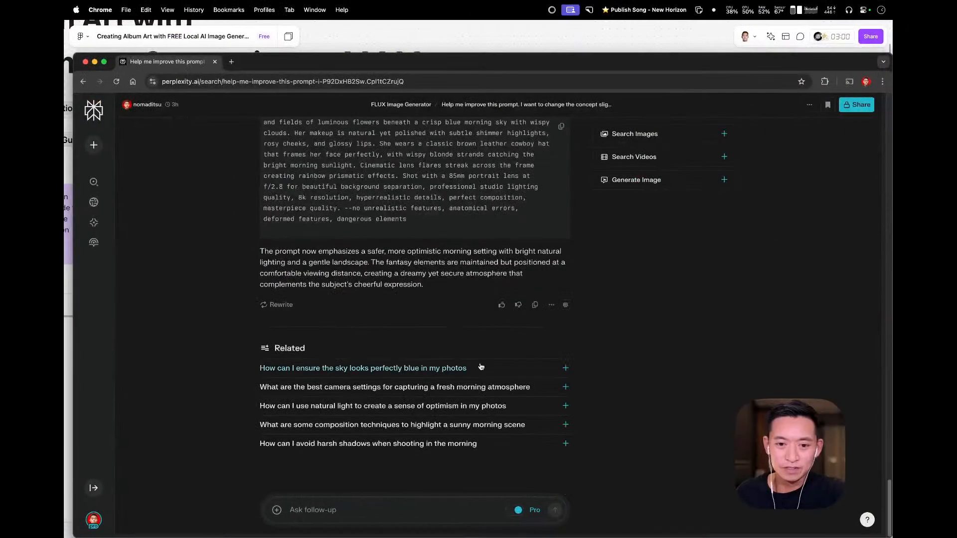
pyautogui.write('remov')
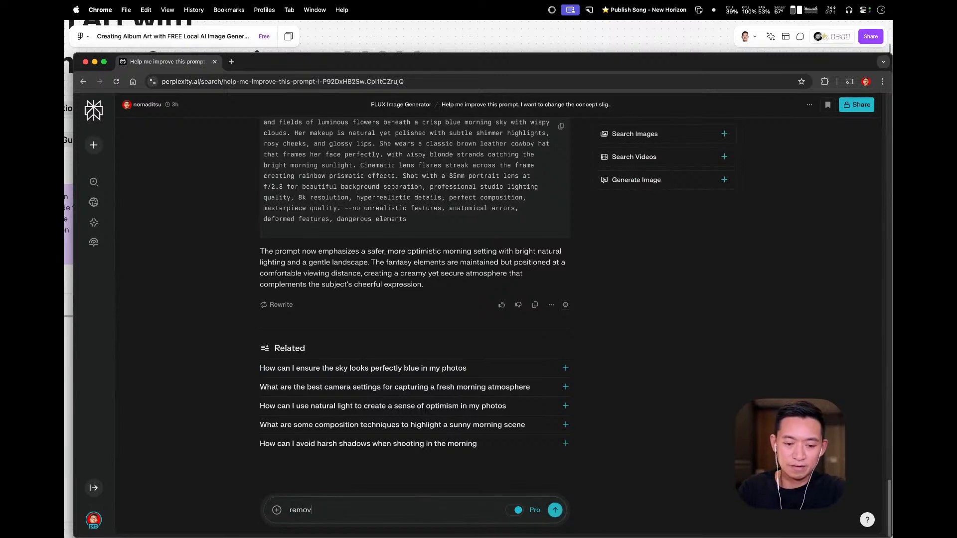
pyautogui.write('e the fantasy ele')
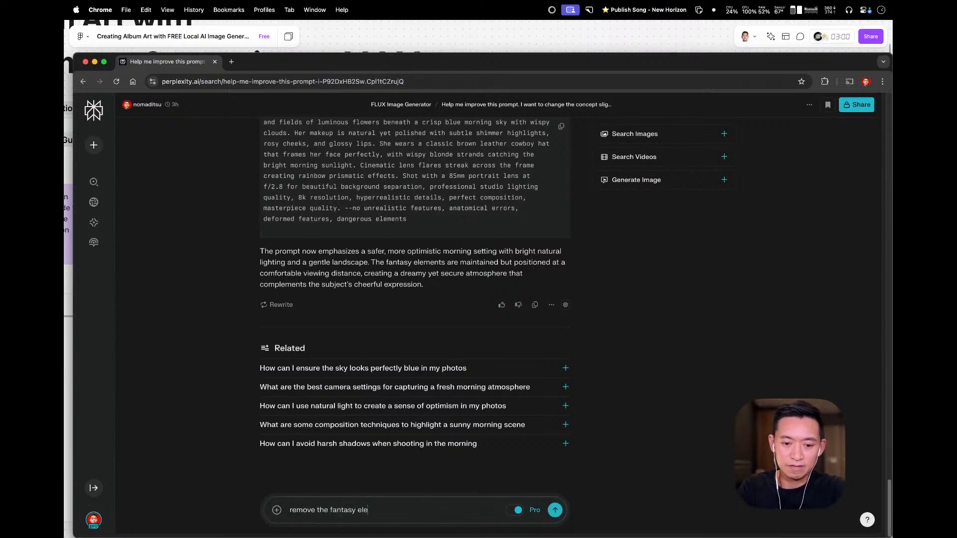
pyautogui.write('ment. bri')
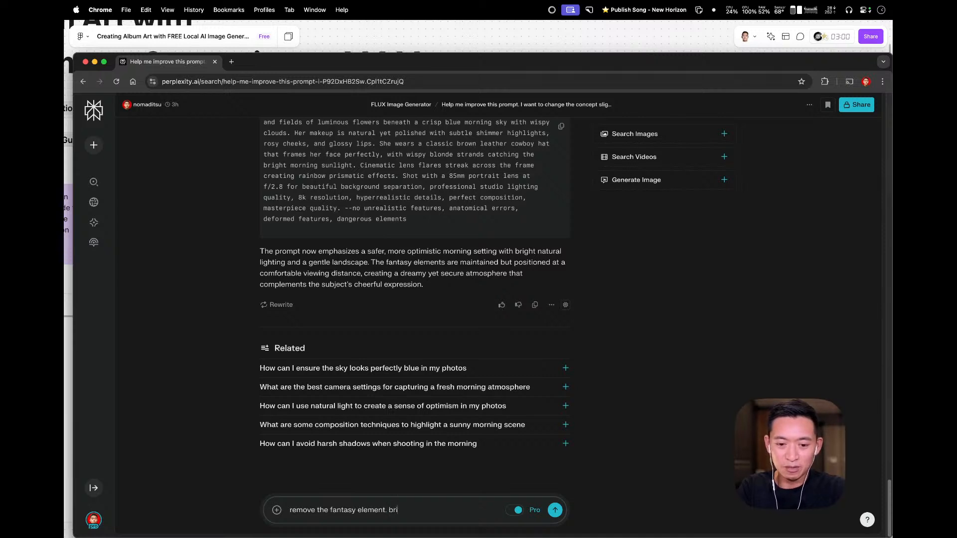
pyautogui.write('ng back the regular lush valley or canyon. And')
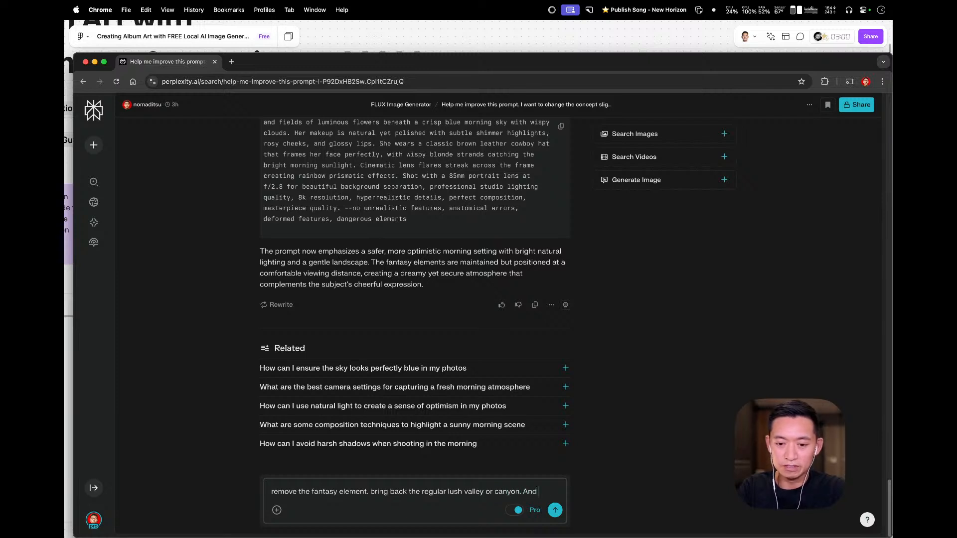
pyautogui.write('make sure')
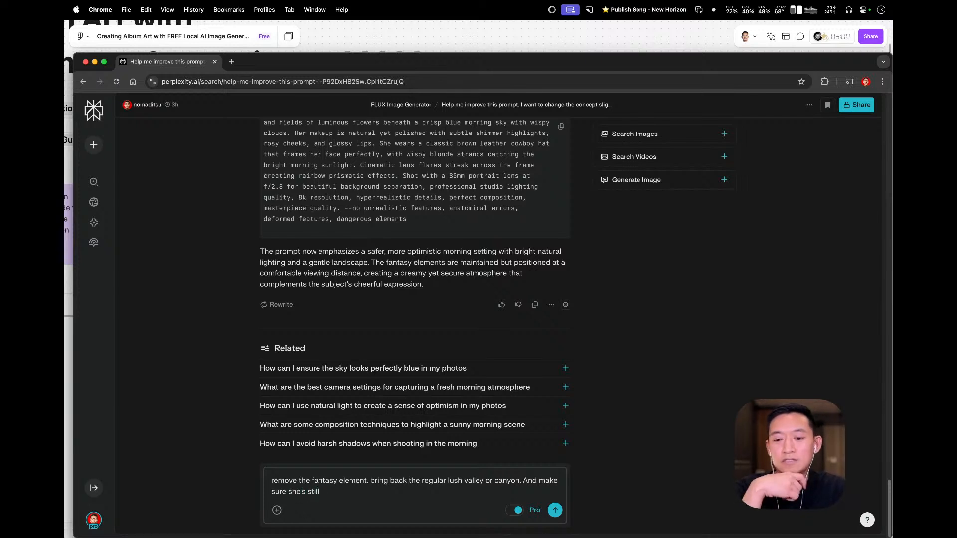
pyautogui.write("she's still")
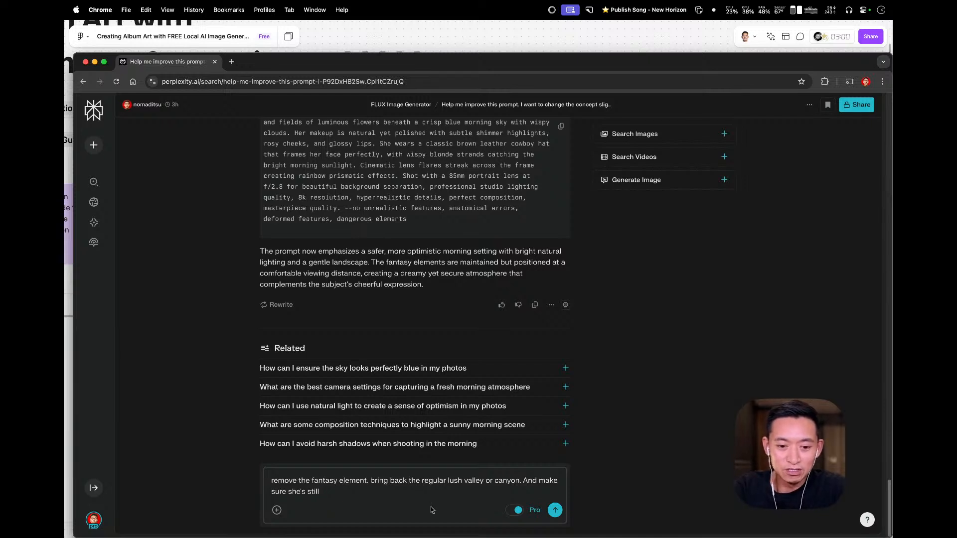
pyautogui.write(' from a high vantage point.')
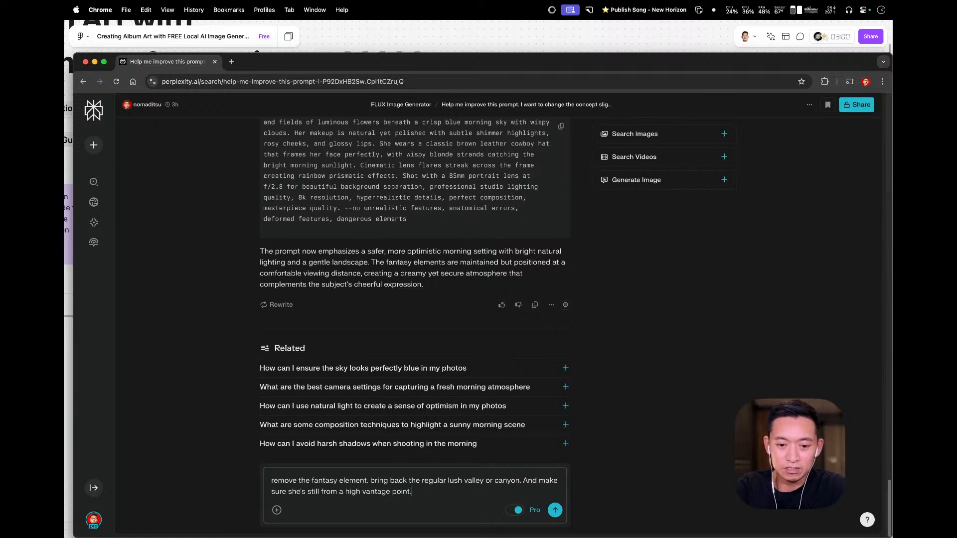
pyautogui.click(556, 507)
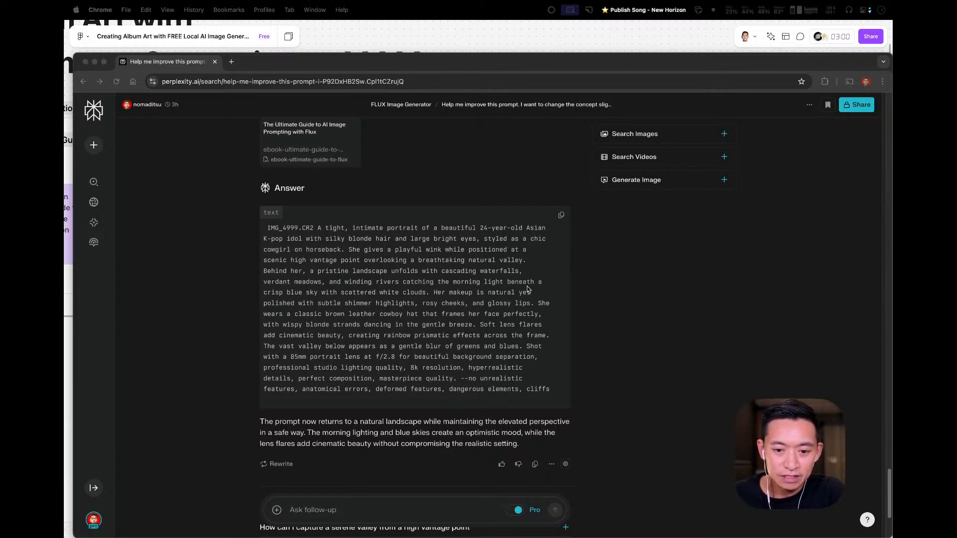
# - Copy Perplexity's rewritten high-vantage valley cowgirl prompt
pyautogui.click(561, 216)
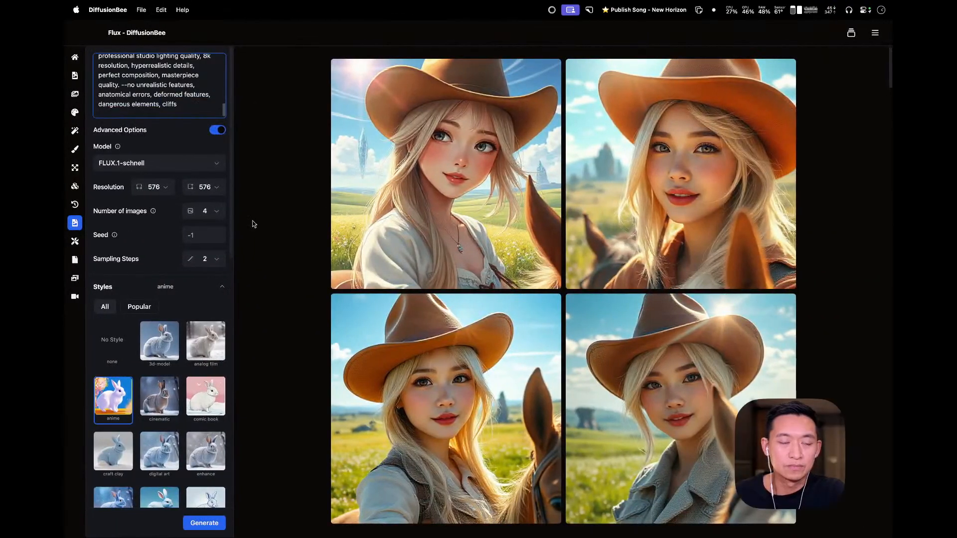
# - Generate the new valley cowgirl prompt in anime style
pyautogui.click(126, 352)
pyautogui.click(113, 397)
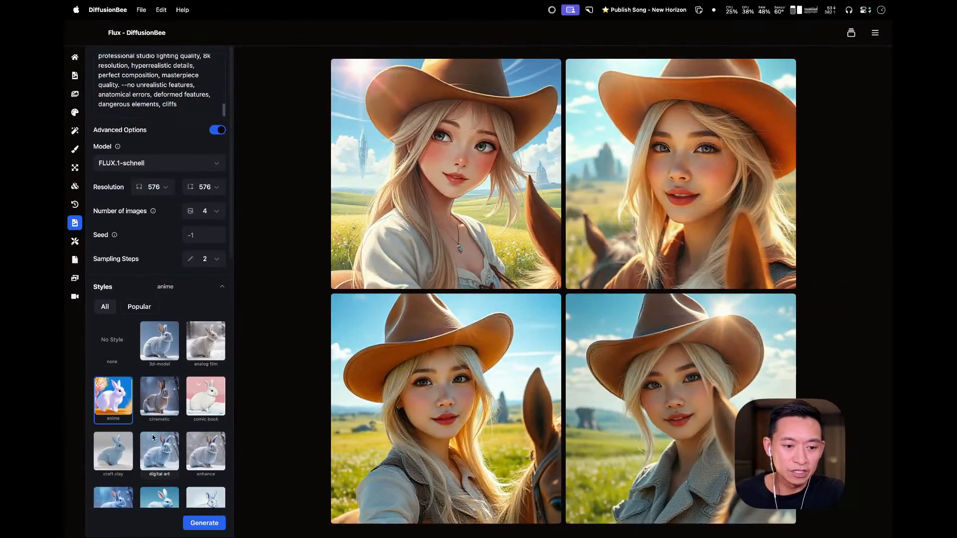
pyautogui.click(204, 523)
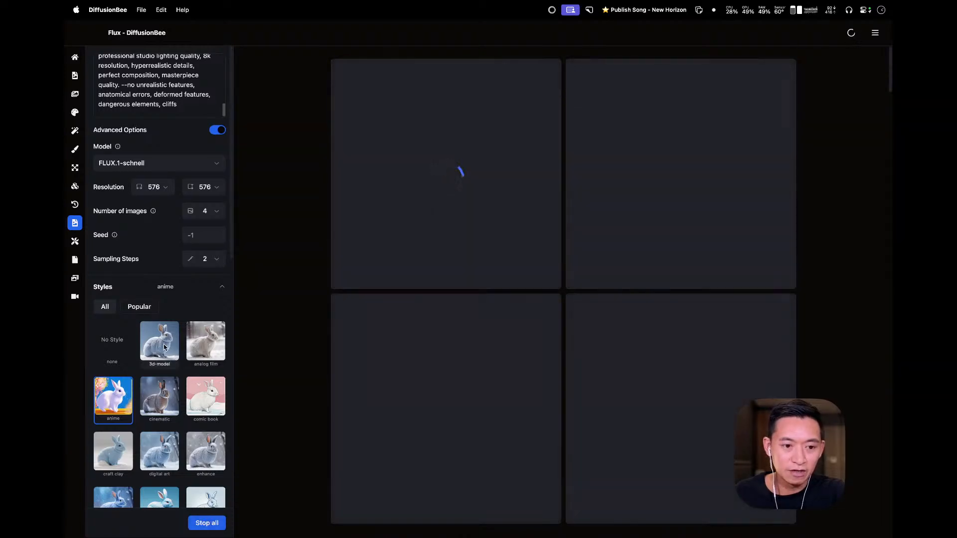
# - Queue additional batches with no style and with the 3d-model style
pyautogui.click(159, 343)
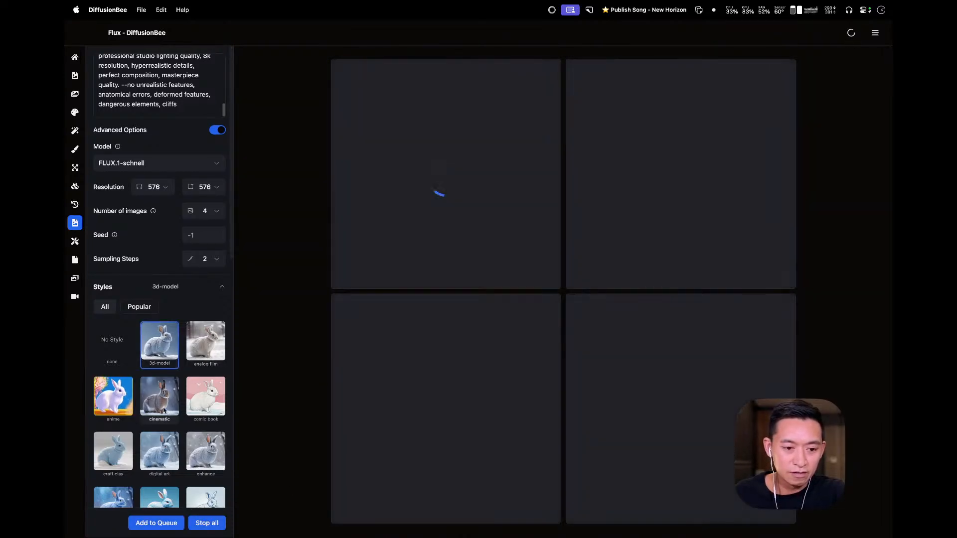
pyautogui.scroll(-5, 162, 407)
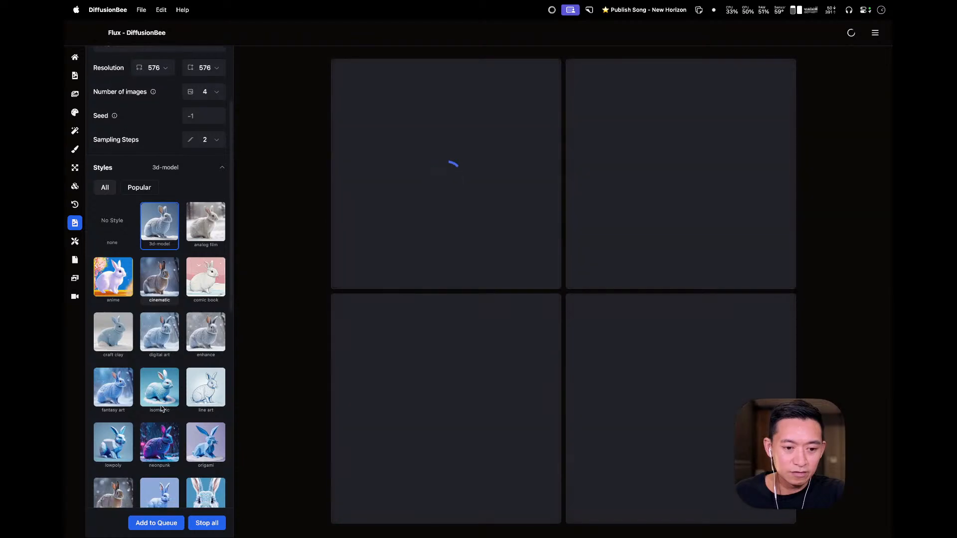
pyautogui.scroll(5, 162, 404)
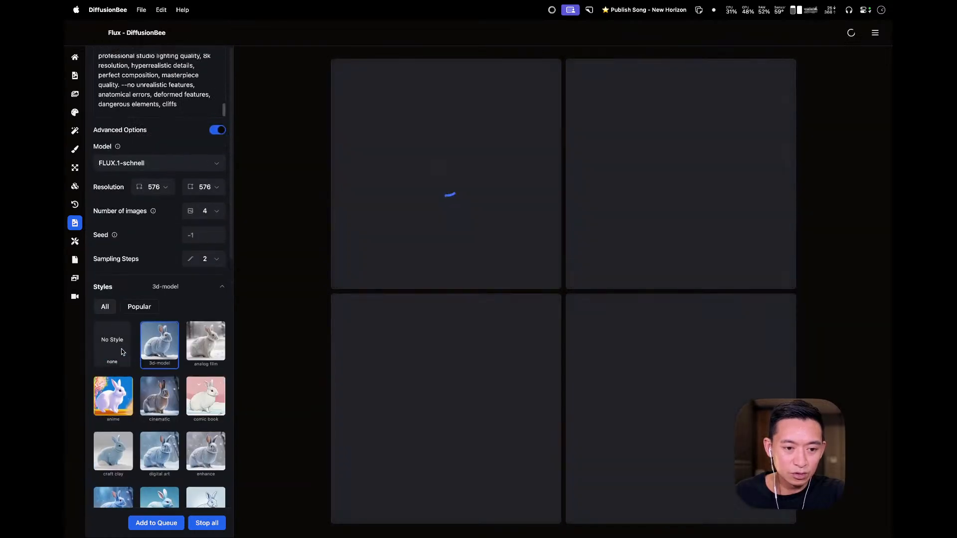
pyautogui.click(124, 354)
pyautogui.click(156, 523)
pyautogui.click(160, 344)
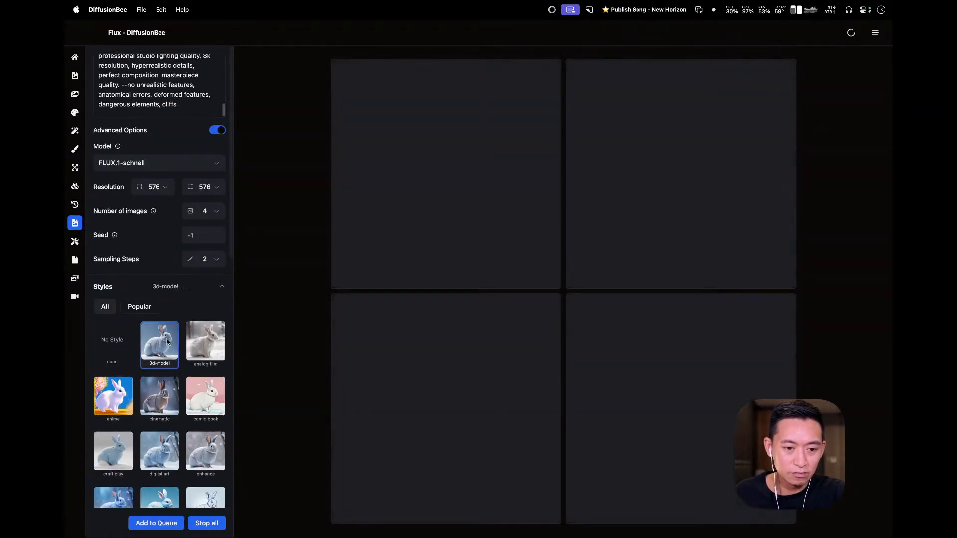
pyautogui.click(145, 521)
# - Queue one more batch using the fantasy art style
pyautogui.scroll(-8, 186, 479)
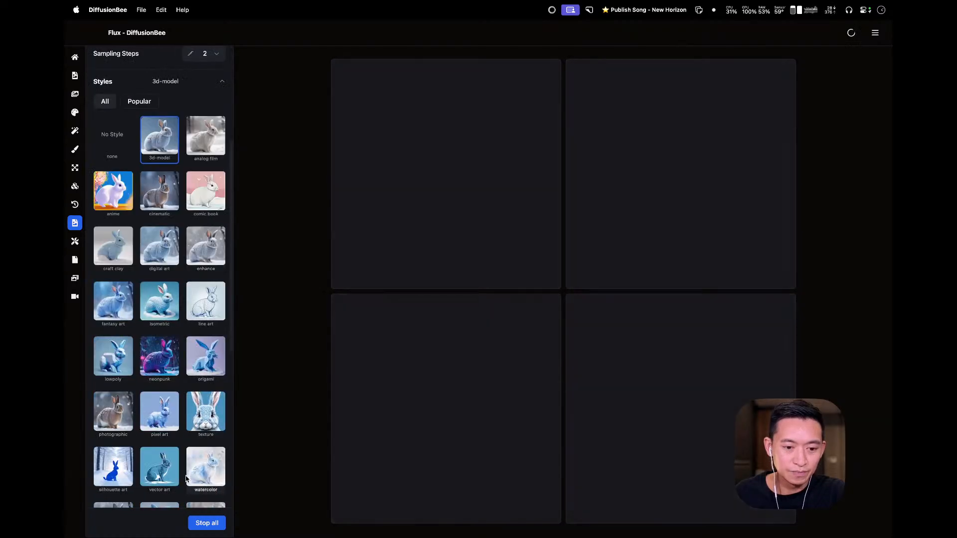
pyautogui.scroll(-5, 186, 479)
pyautogui.scroll(-6, 186, 478)
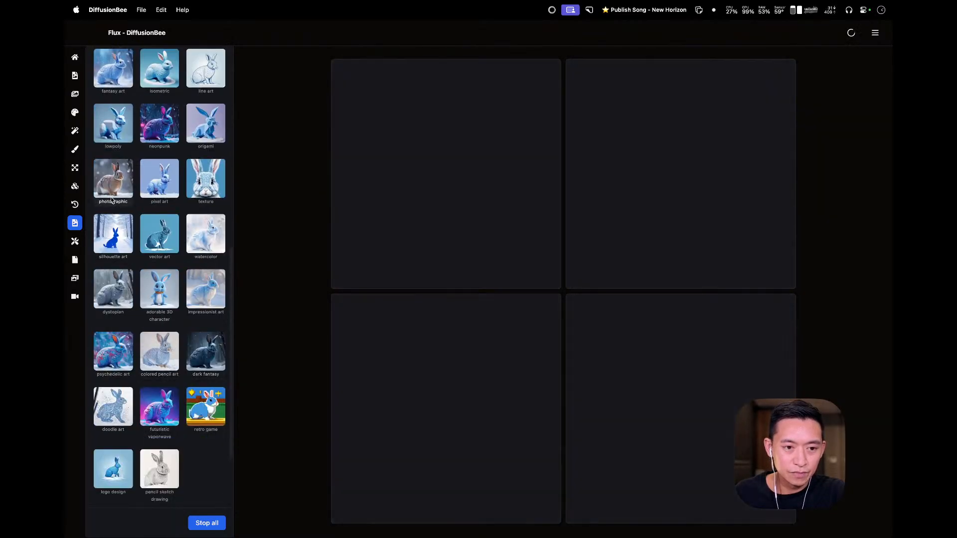
pyautogui.click(113, 205)
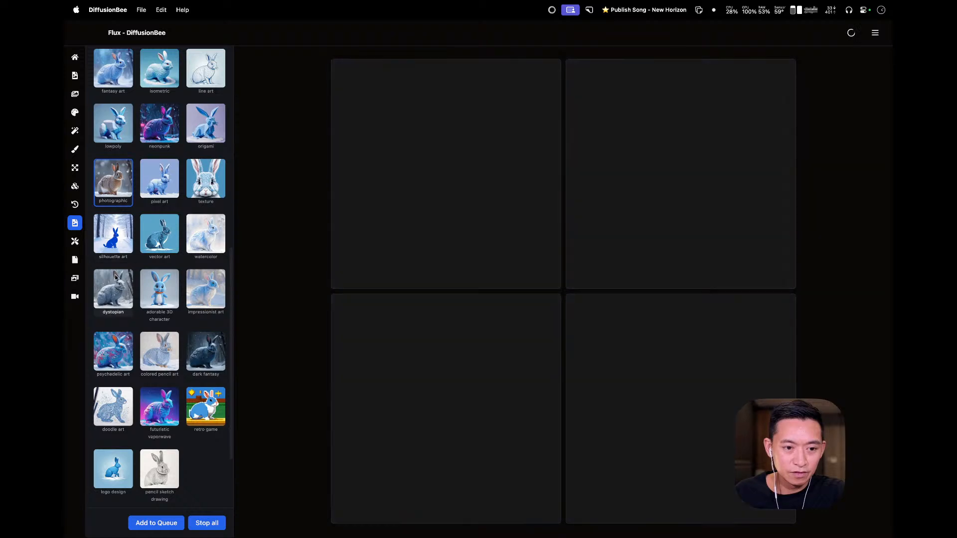
pyautogui.scroll(4, 112, 209)
pyautogui.click(110, 164)
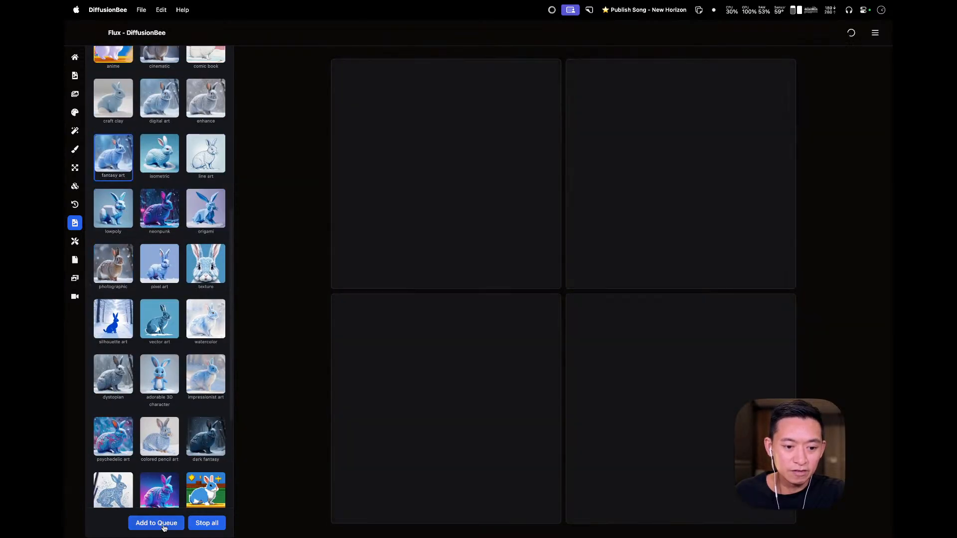
pyautogui.click(156, 523)
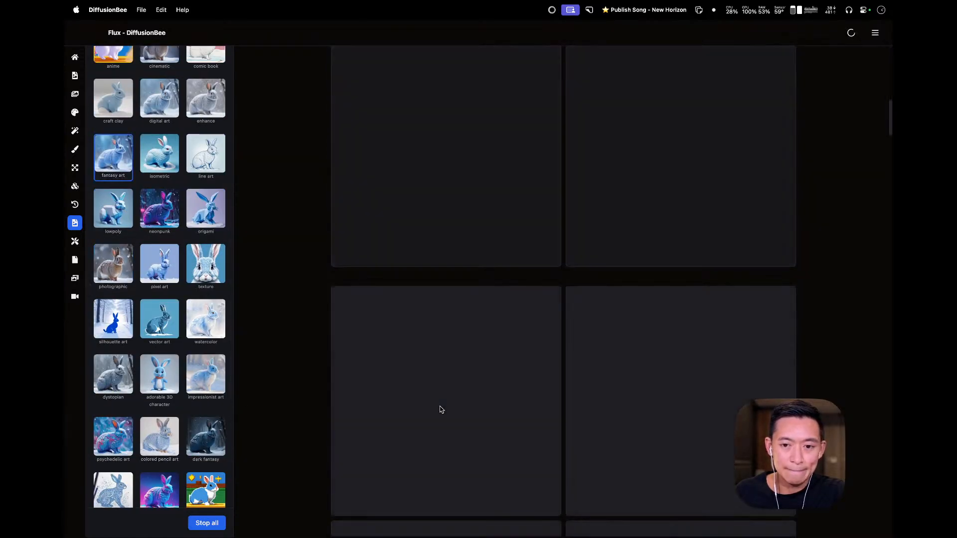
pyautogui.scroll(-3, 440, 409)
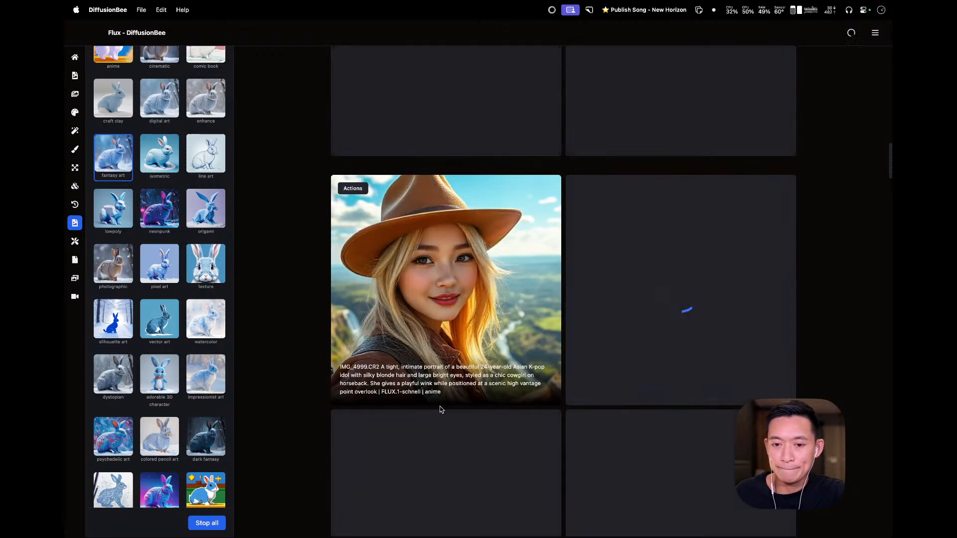
# - Scroll the gallery to review the blonde anime-style cowgirls above the winding river valley
pyautogui.scroll(-1, 440, 409)
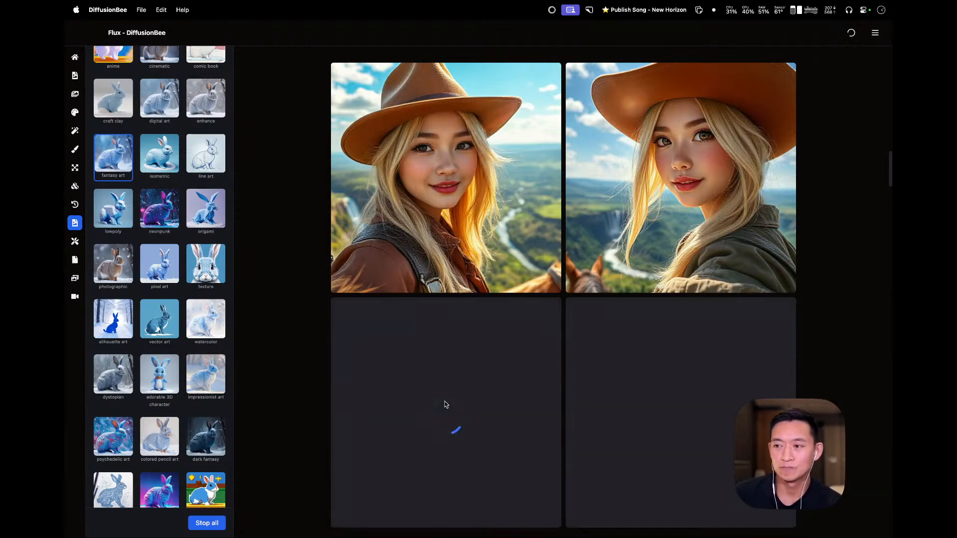
pyautogui.moveTo(422, 215)
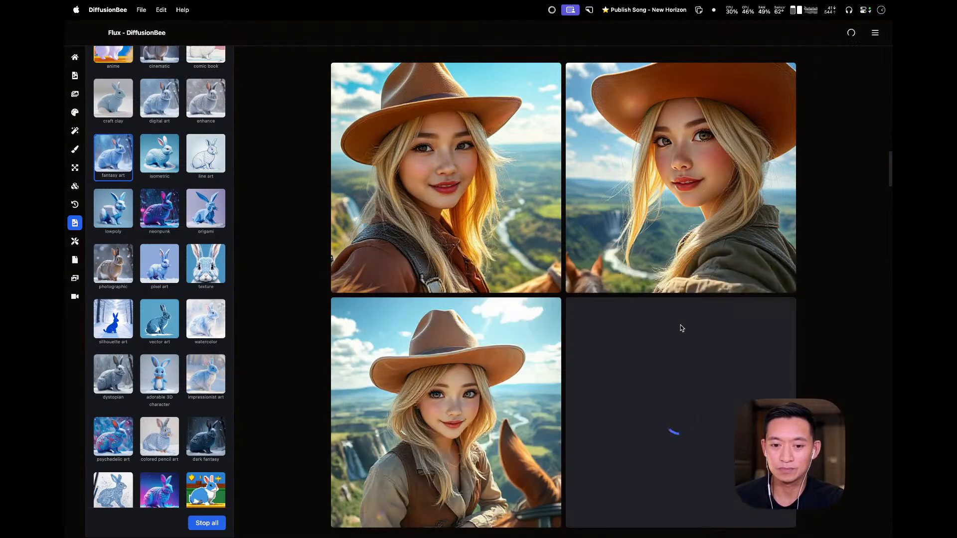
pyautogui.scroll(-3, 680, 324)
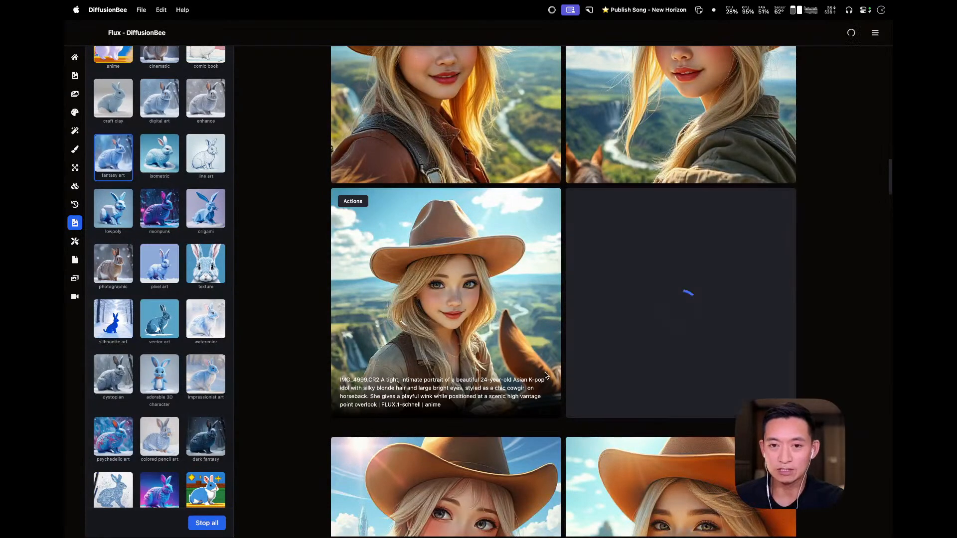
pyautogui.scroll(1, 557, 375)
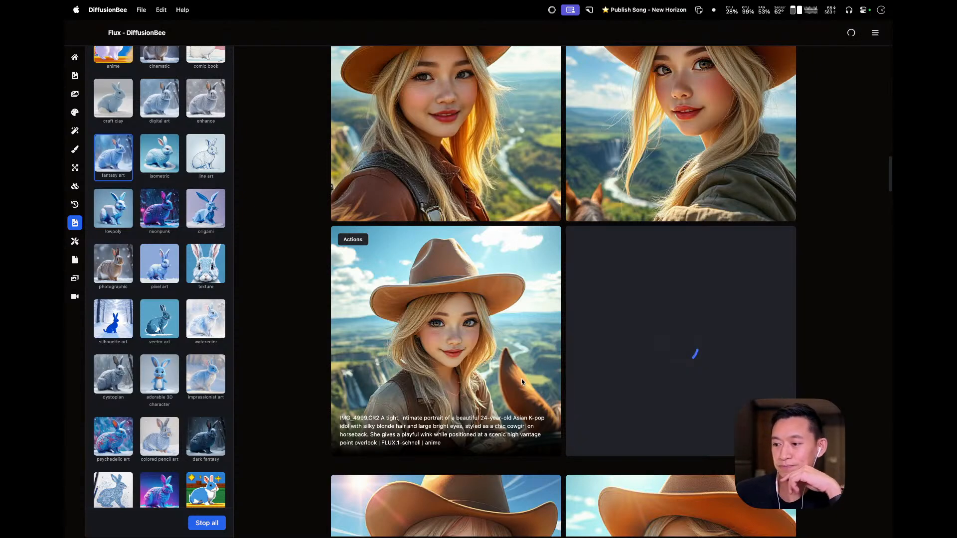
pyautogui.scroll(-3, 482, 350)
pyautogui.scroll(-4, 482, 350)
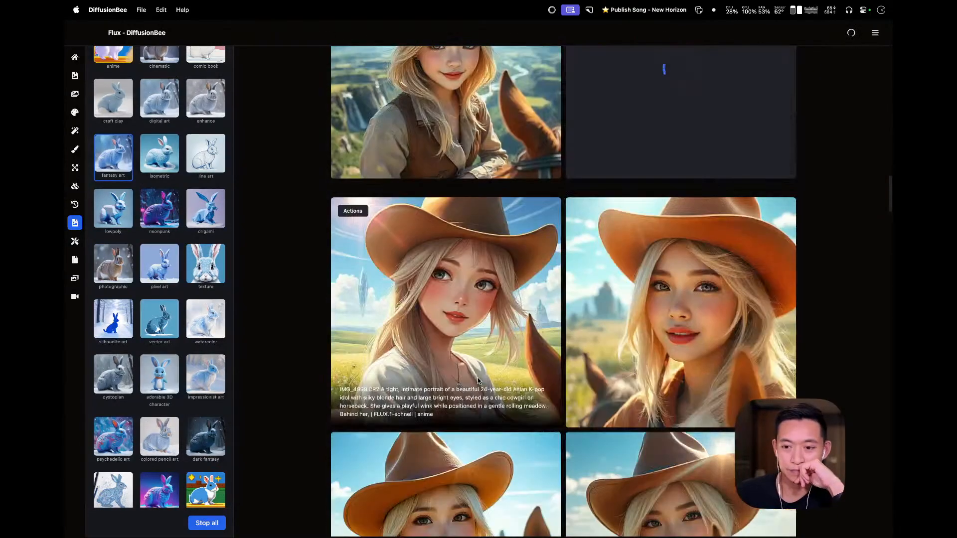
pyautogui.scroll(4, 478, 379)
pyautogui.scroll(5, 478, 380)
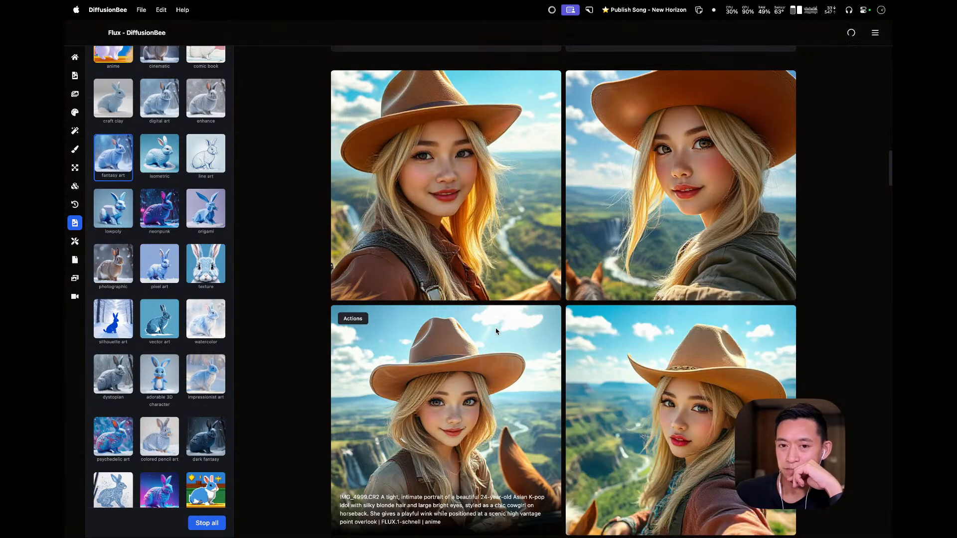
pyautogui.scroll(-5, 481, 374)
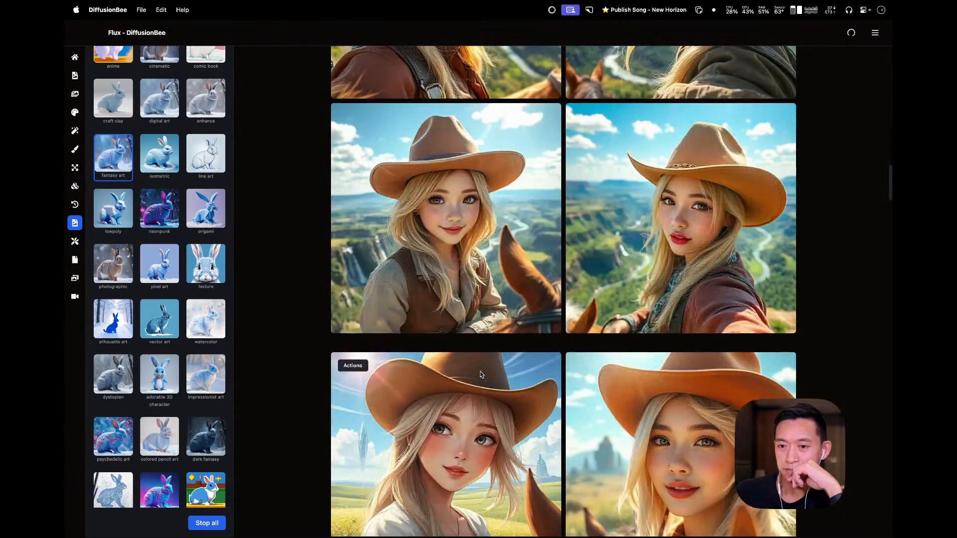
pyautogui.scroll(6, 480, 372)
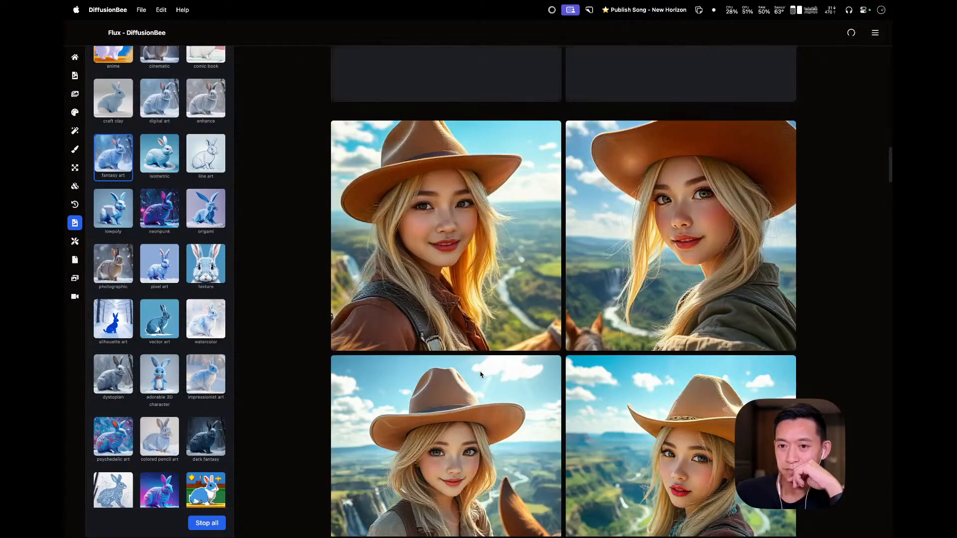
pyautogui.scroll(-7, 481, 372)
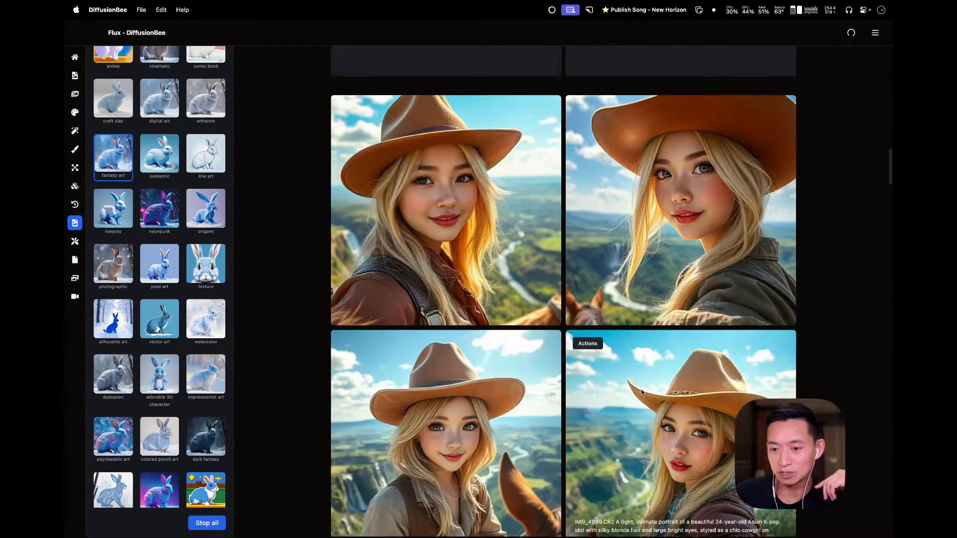
pyautogui.scroll(-3, 687, 333)
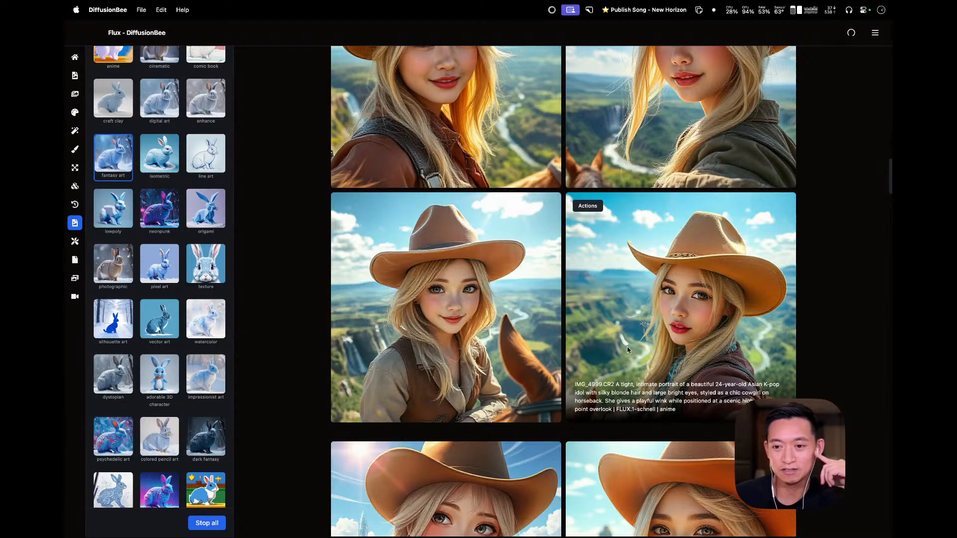
pyautogui.scroll(9, 627, 350)
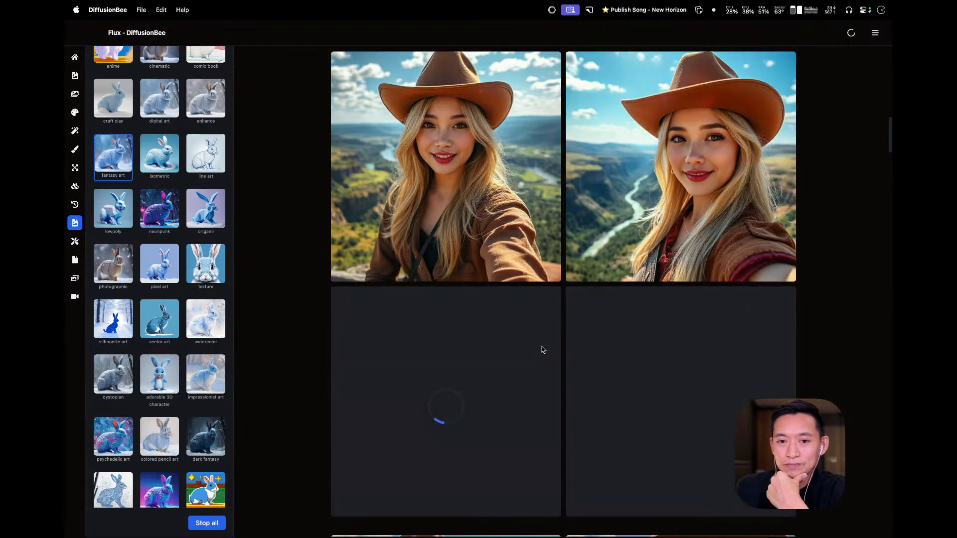
# - Check the first realistic cowgirl portraits, then switch to Perplexity's high-vantage valley prompt answer
pyautogui.scroll(-3, 543, 350)
pyautogui.scroll(1, 543, 350)
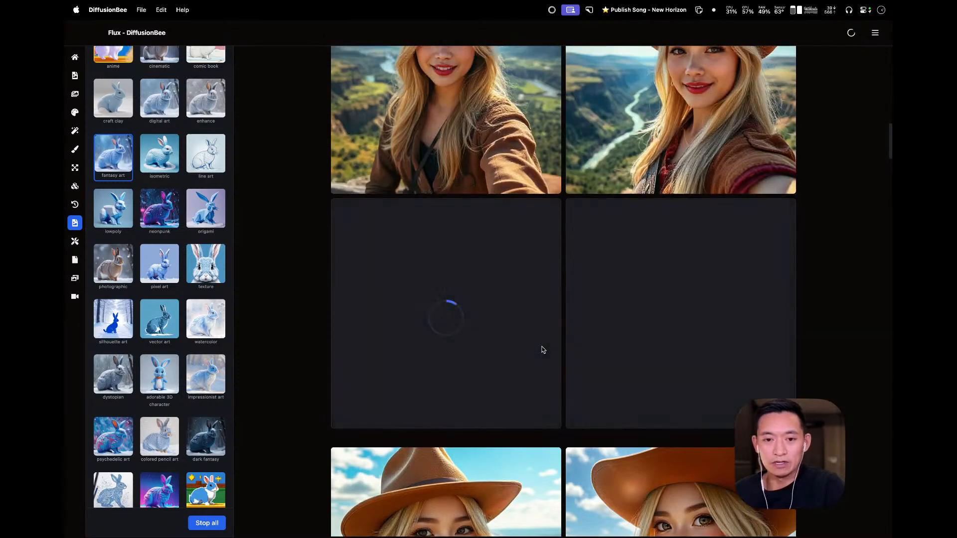
pyautogui.hotkey('ctrl', 'Left')
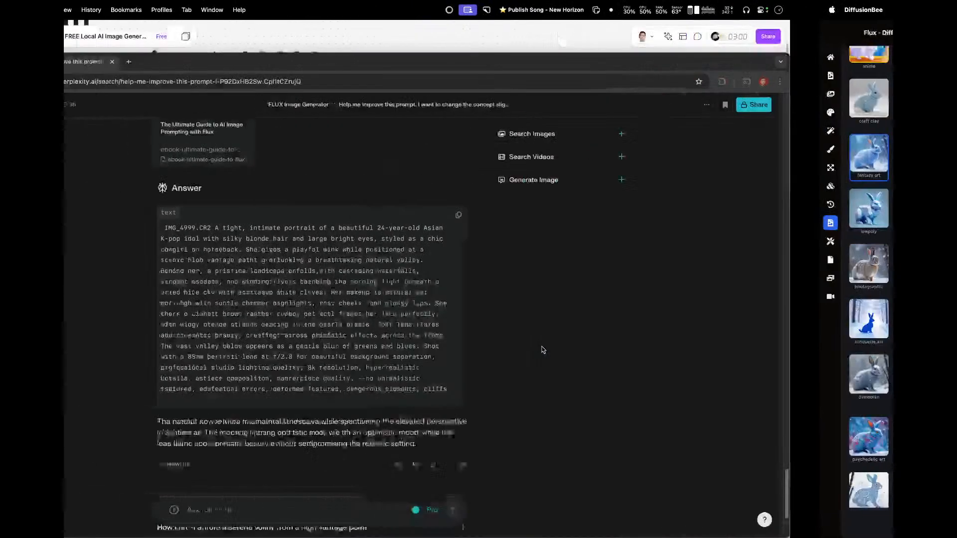
# - Send Perplexity a follow-up asking for a non-selfie portrait photo suited to album cover art
pyautogui.click(403, 508)
pyautogui.write('Make s')
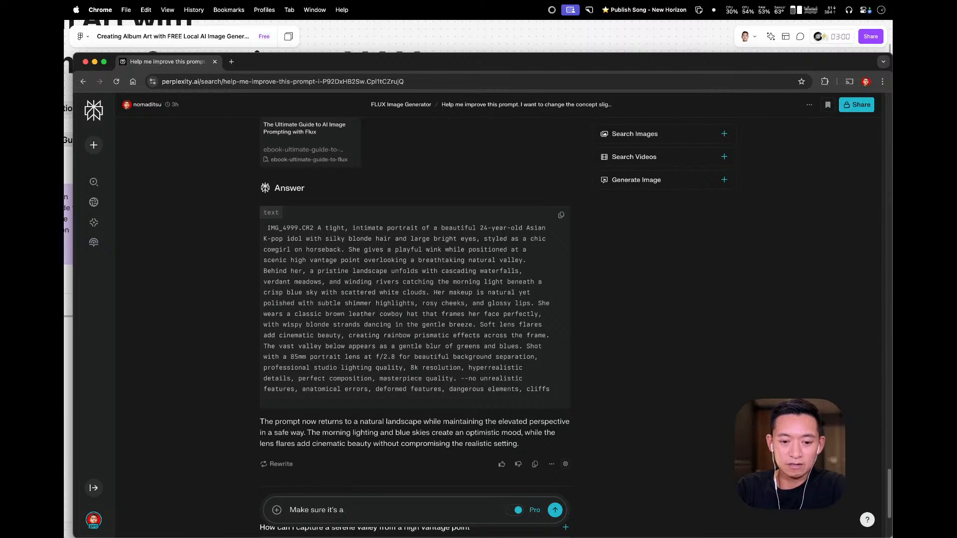
pyautogui.write('ure it look')
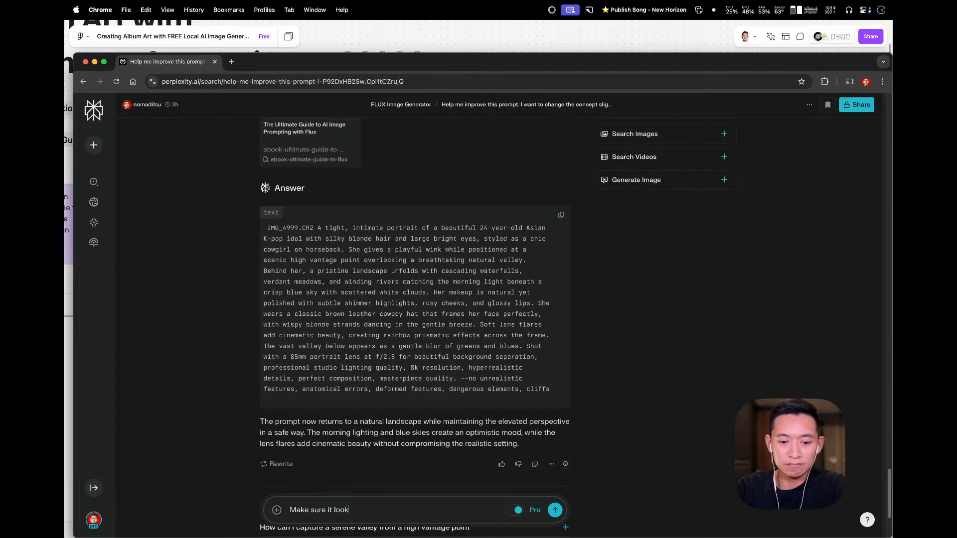
pyautogui.write('s like a portrait photo')
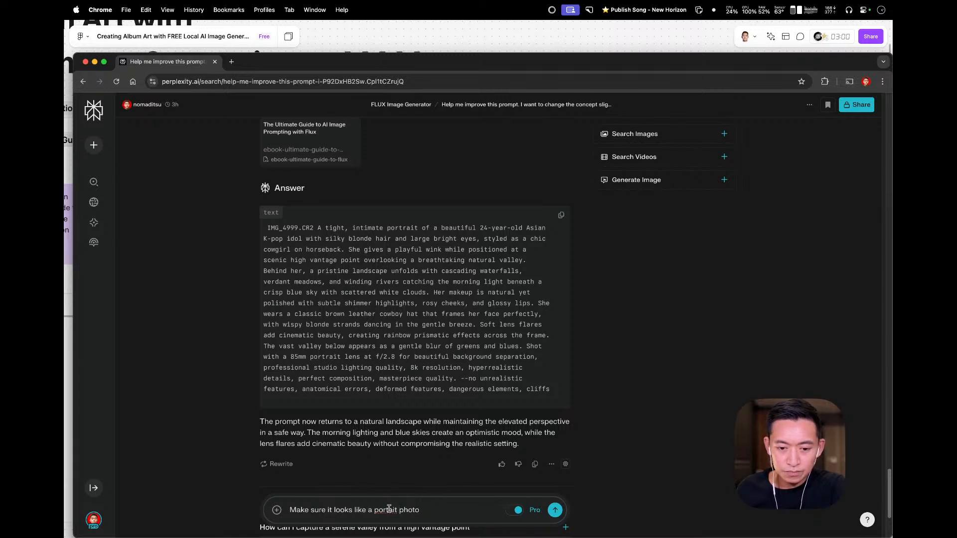
pyautogui.write('from a')
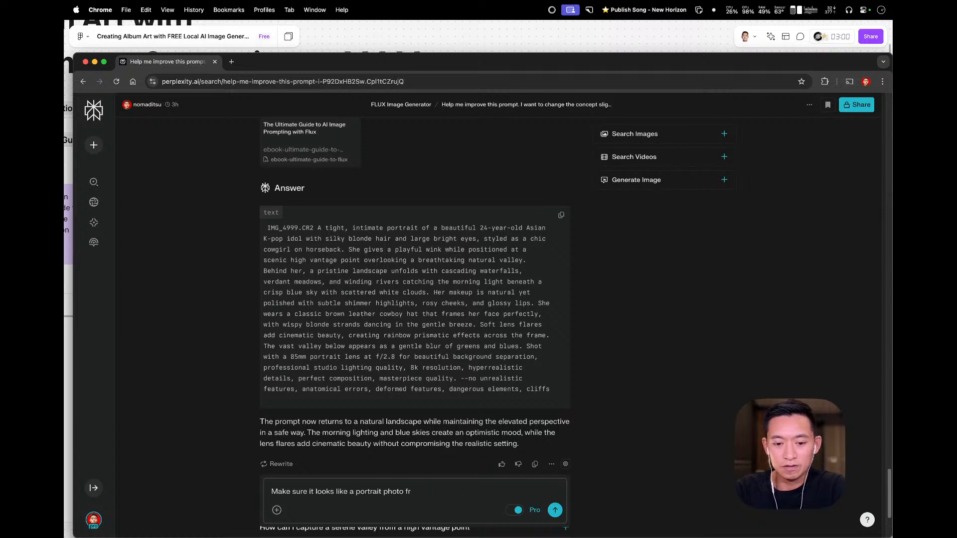
pyautogui.press('BackSpace')
pyautogui.press('BackSpace')
pyautogui.press('BackSpace')
pyautogui.write('. For context this is')
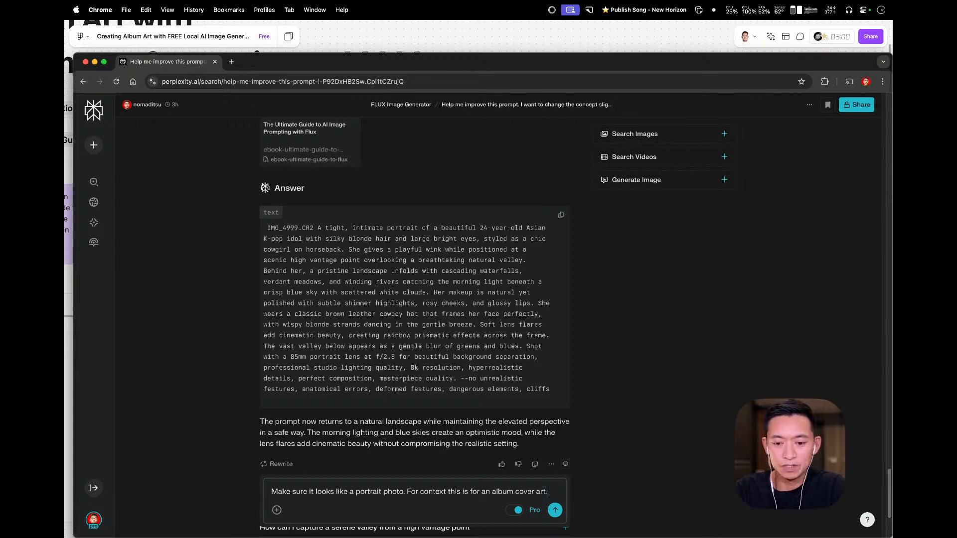
pyautogui.write("Make sure it doesn't look like they're taking a selfie")
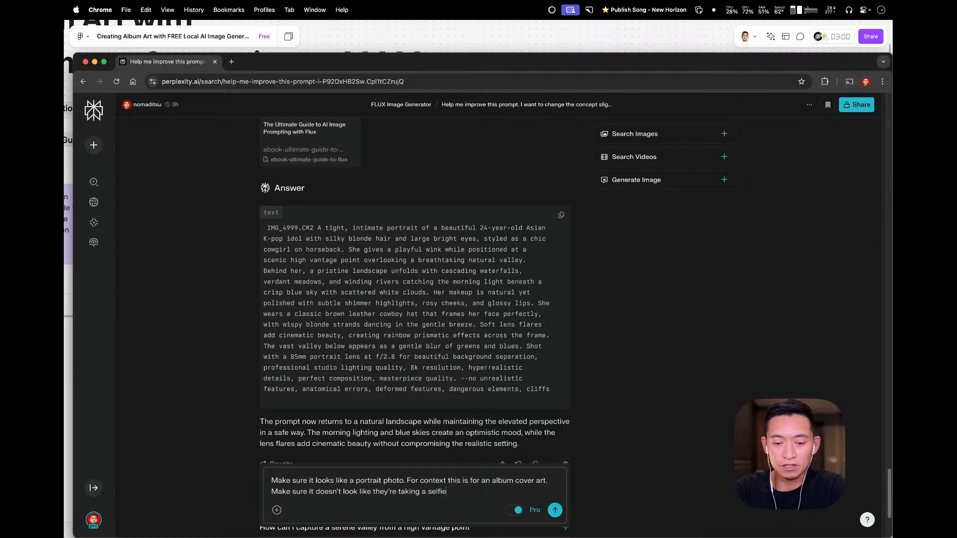
pyautogui.press('Return')
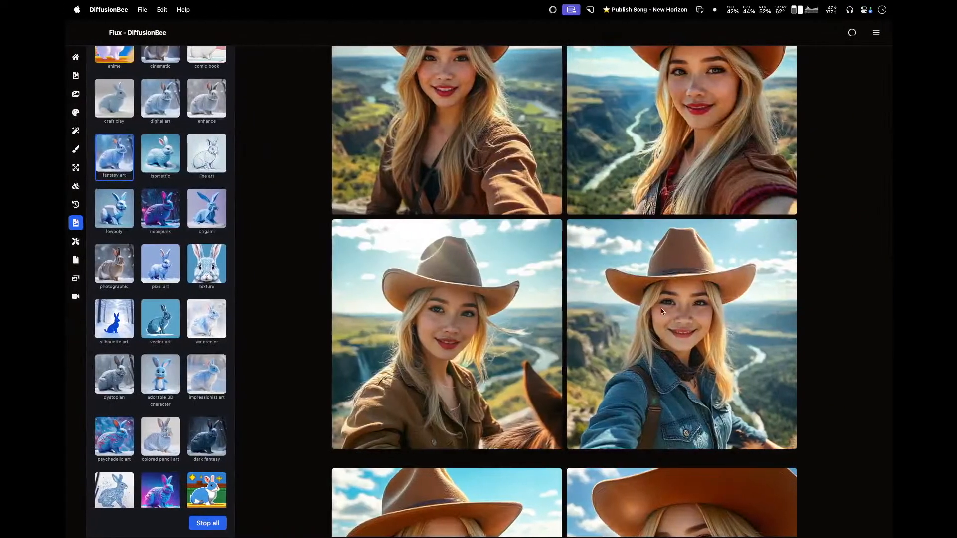
pyautogui.scroll(6, 665, 343)
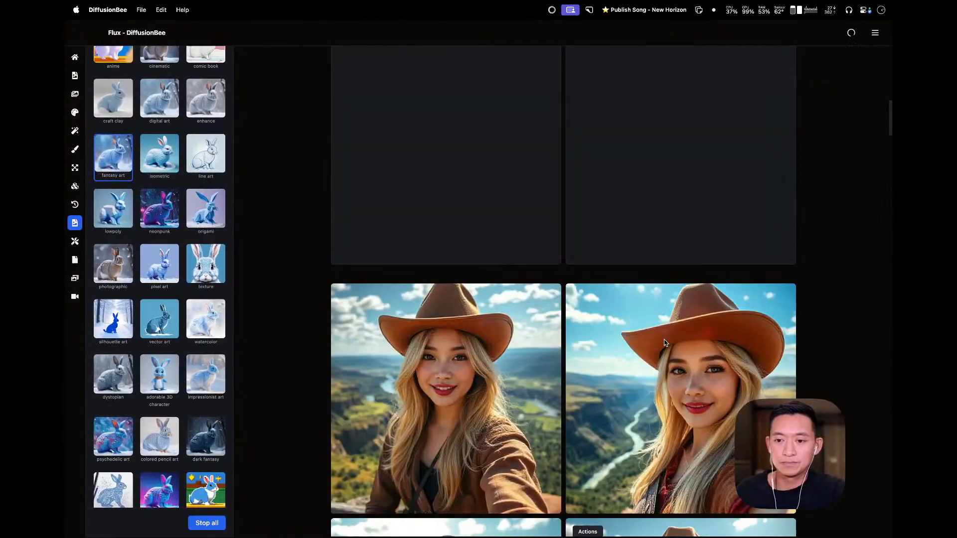
pyautogui.scroll(-4, 665, 343)
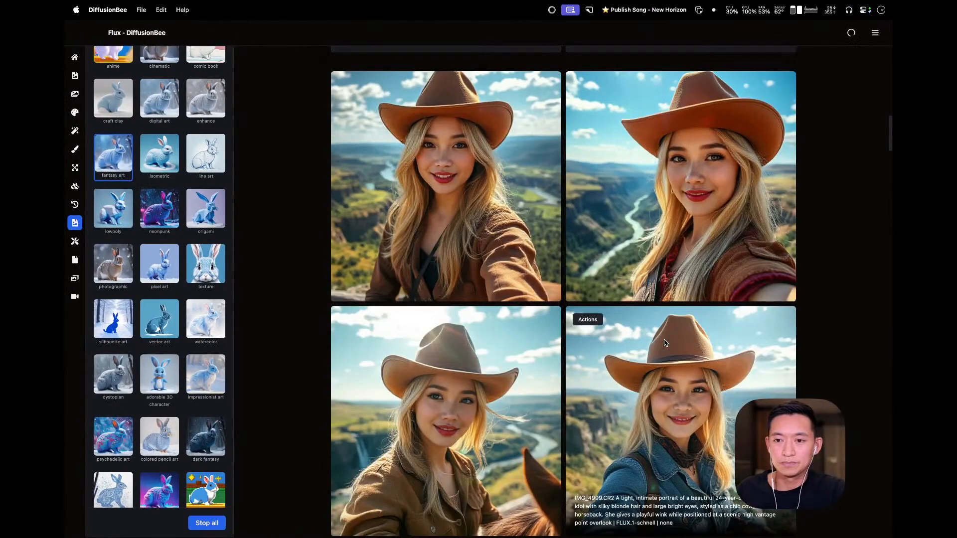
pyautogui.scroll(-1, 666, 343)
pyautogui.scroll(10, 664, 343)
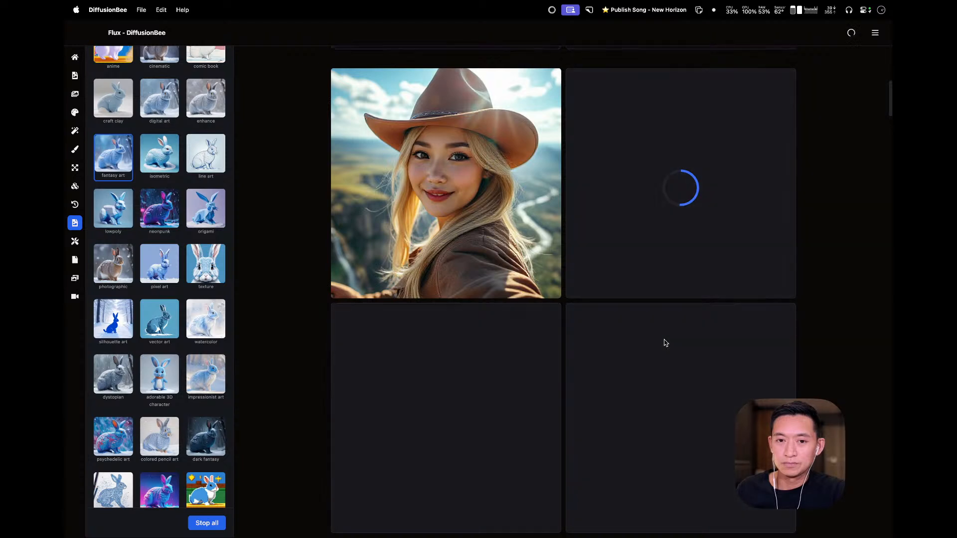
pyautogui.scroll(7, 665, 343)
pyautogui.scroll(-7, 665, 343)
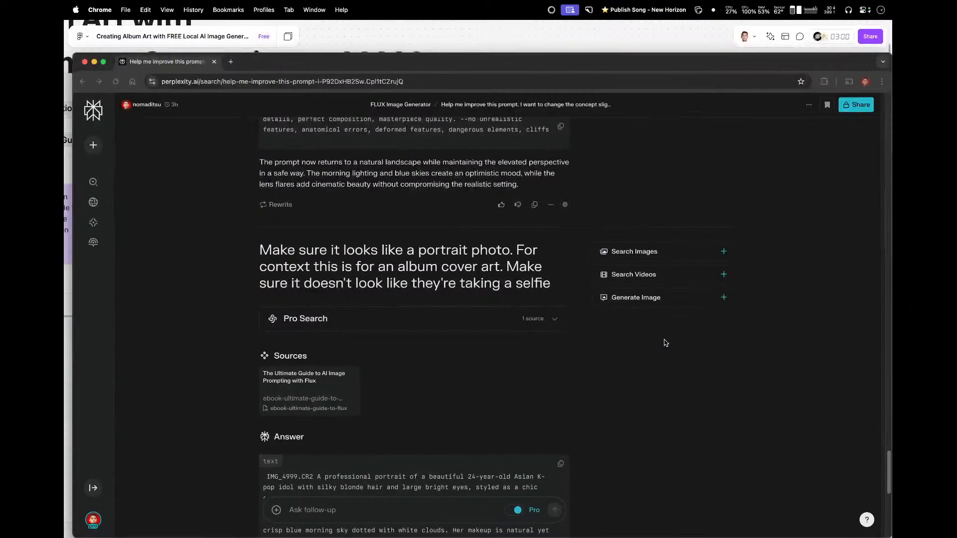
pyautogui.scroll(-5, 666, 343)
pyautogui.scroll(-3, 666, 343)
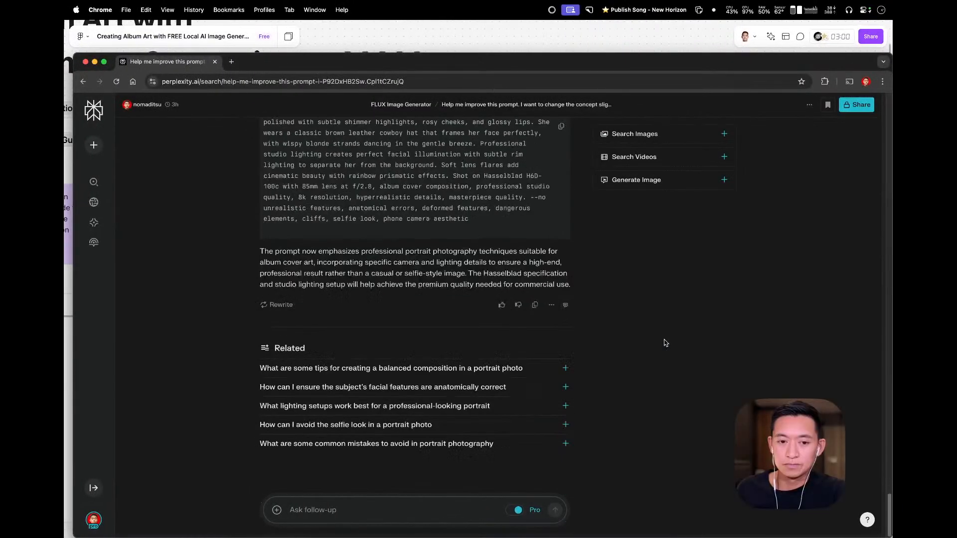
pyautogui.scroll(2, 665, 343)
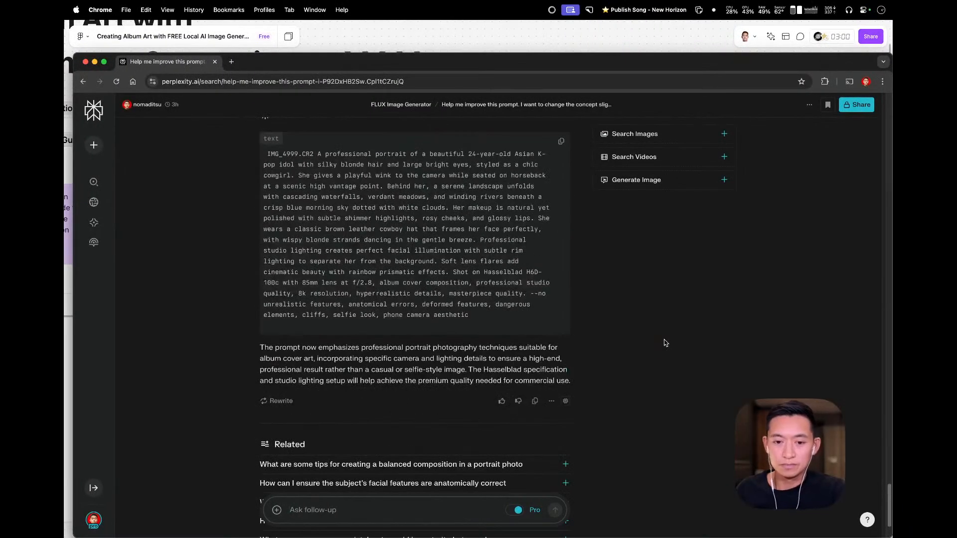
pyautogui.scroll(-2, 658, 339)
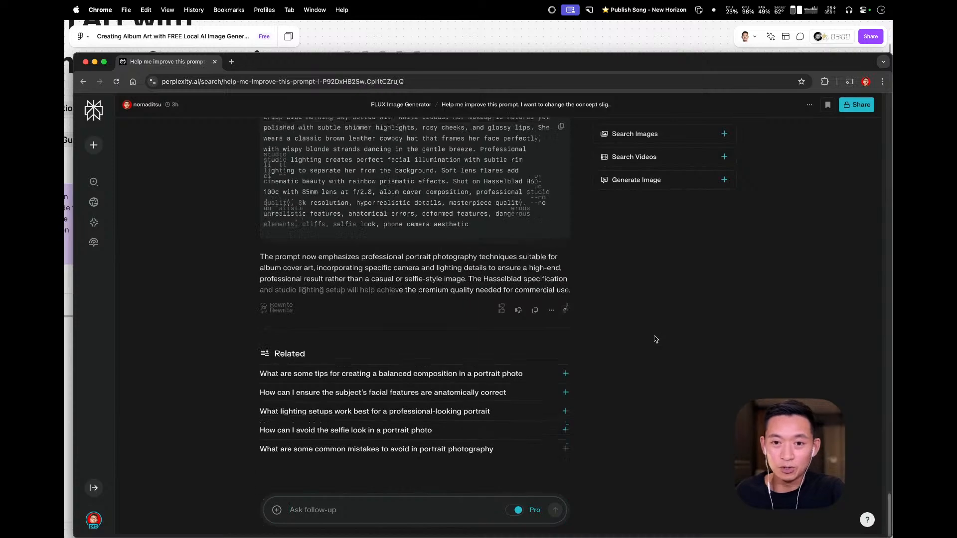
pyautogui.scroll(3, 586, 253)
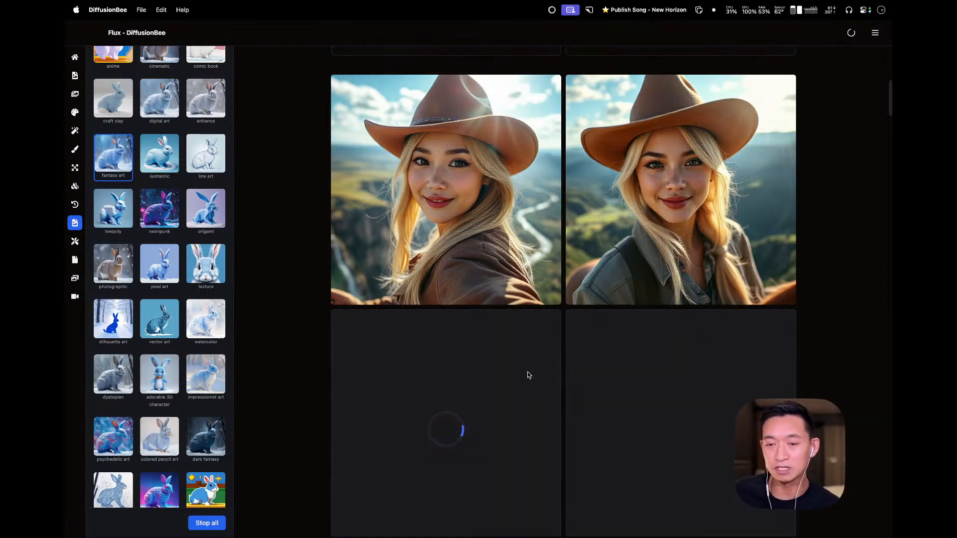
# - Scroll through the finished cowgirl portraits in the DiffusionBee gallery
pyautogui.moveTo(370, 254)
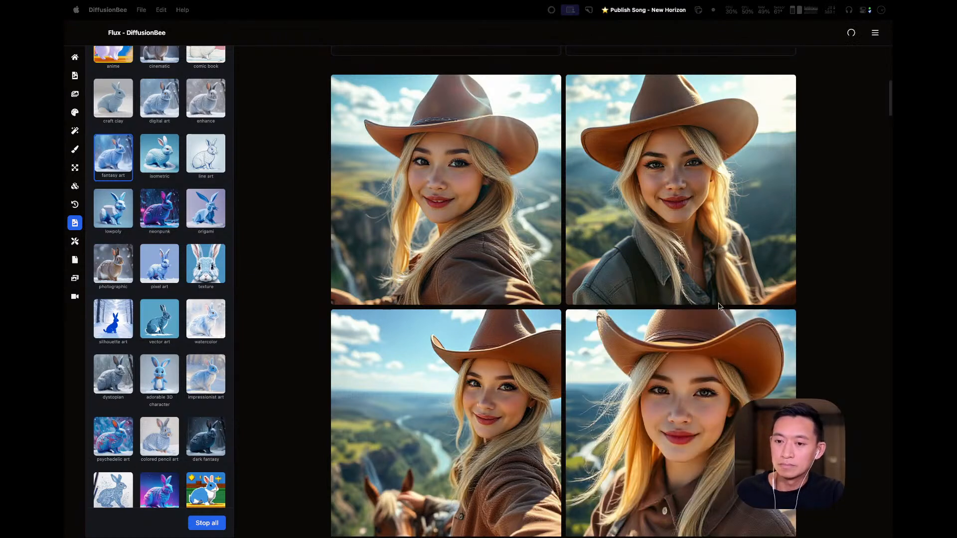
pyautogui.scroll(-3, 811, 259)
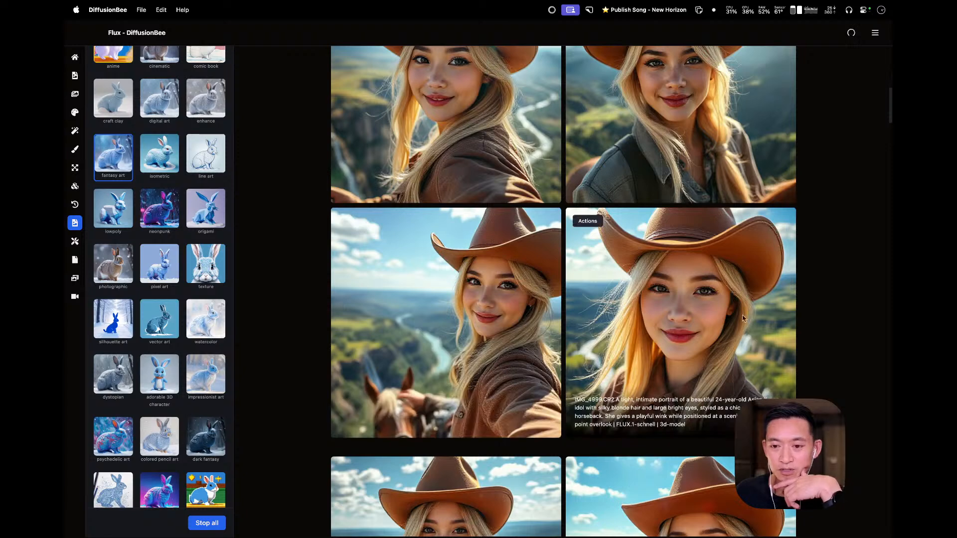
pyautogui.scroll(5, 797, 284)
pyautogui.scroll(5, 797, 284)
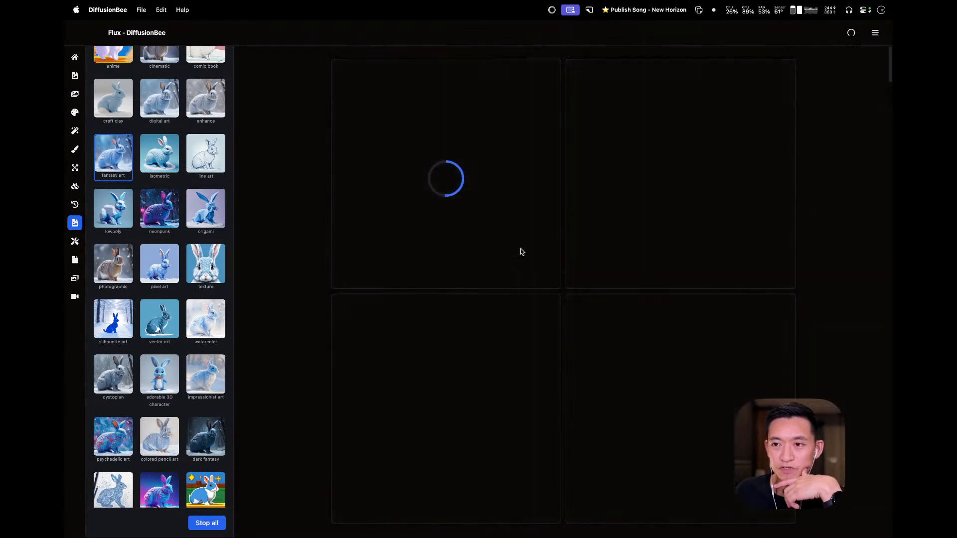
# - Copy Perplexity's improved professional-portrait prompt and return to DiffusionBee
pyautogui.hotkey('ctrl', 'Left')
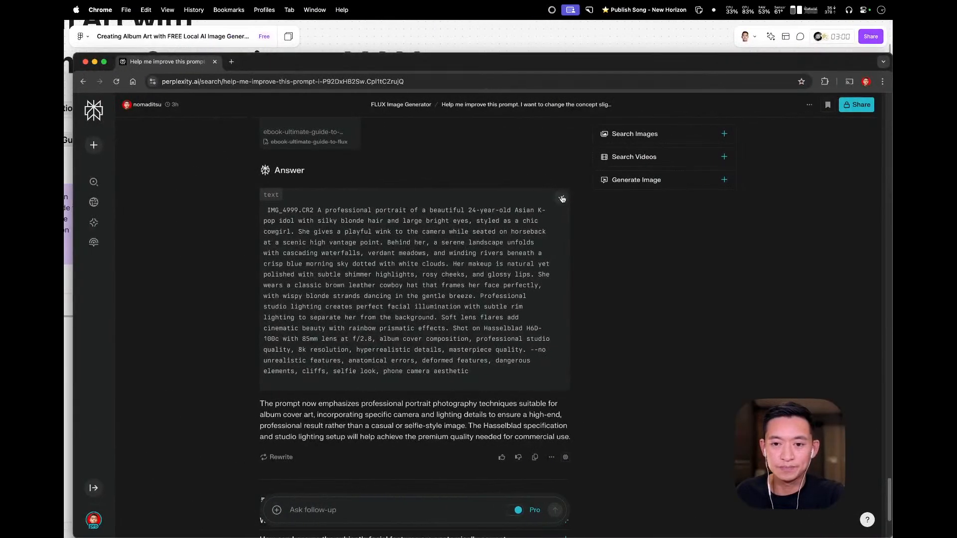
pyautogui.click(562, 199)
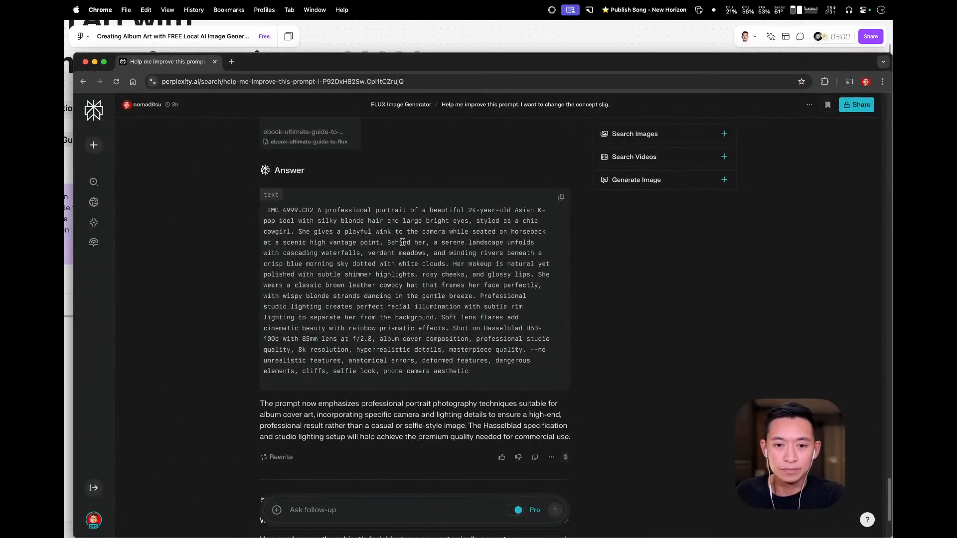
pyautogui.hotkey('ctrl', 'Right')
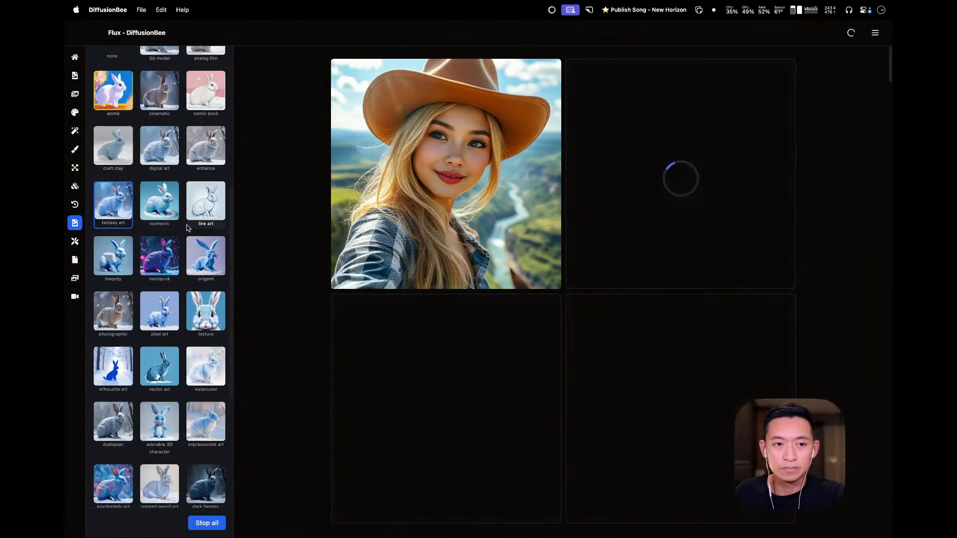
# - Replace the prompt with the pasted professional-portrait prompt, inserting 'woman' after 'idol'
pyautogui.scroll(10, 123, 68)
pyautogui.click(122, 67)
pyautogui.press('super+a')
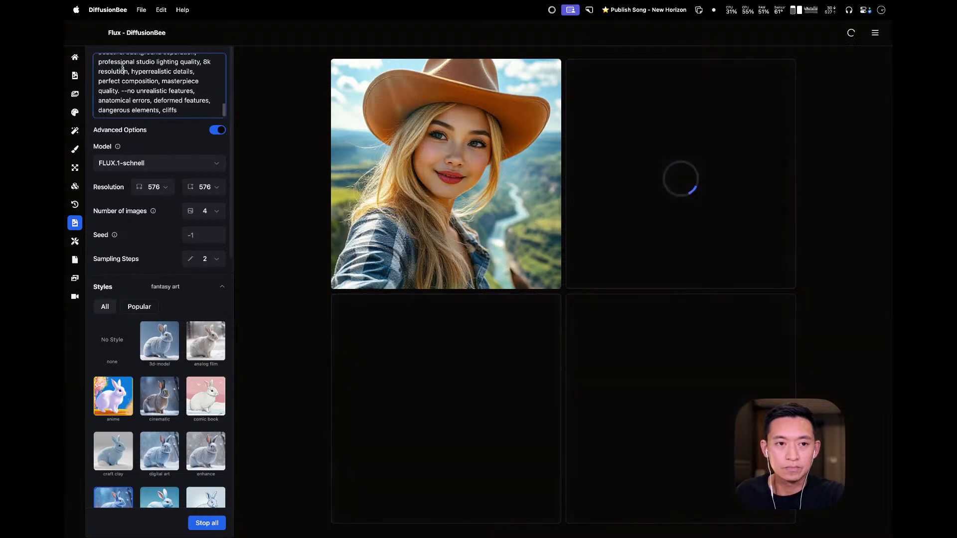
pyautogui.press('super+v')
pyautogui.press('super+a')
pyautogui.press('super+v')
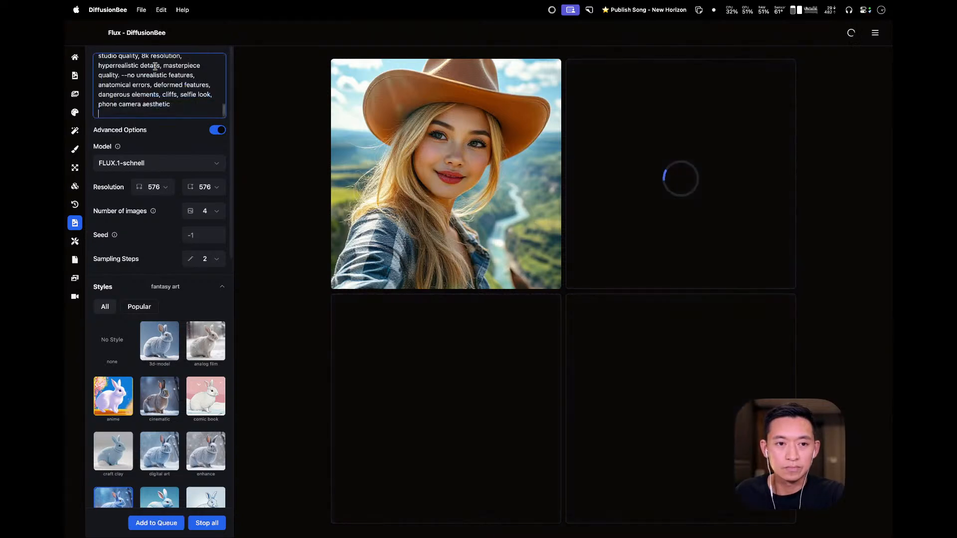
pyautogui.scroll(5, 194, 90)
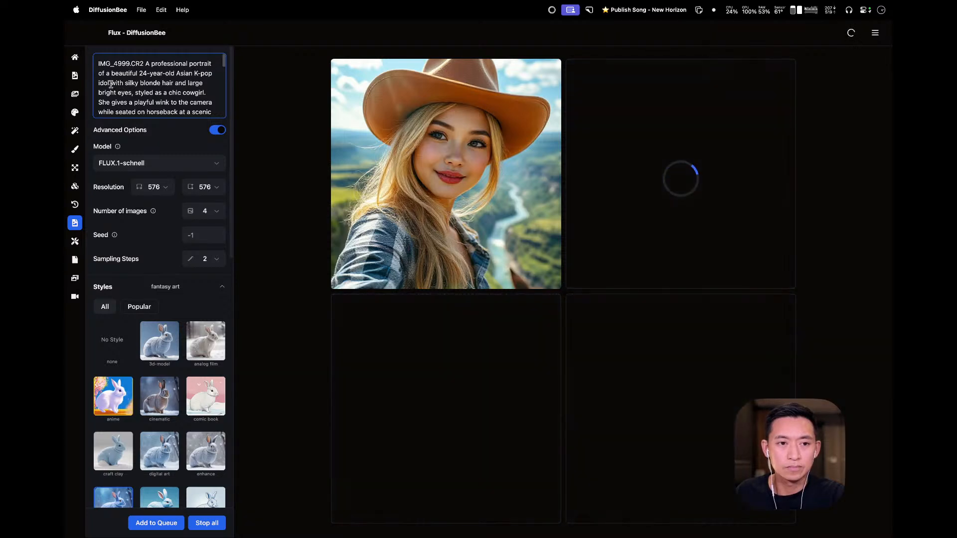
pyautogui.write('an')
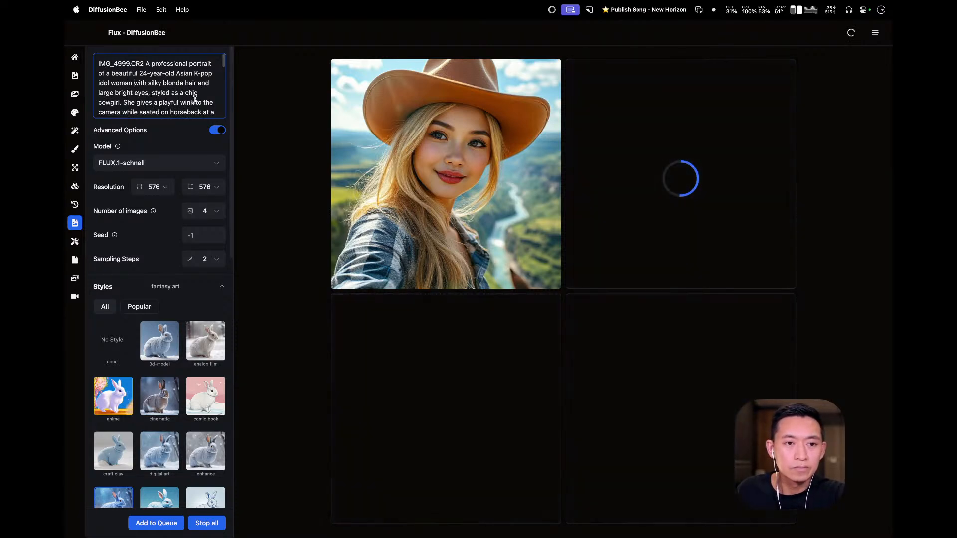
# - Review the pasted prompt and select its negative --no ending
pyautogui.scroll(-1, 197, 105)
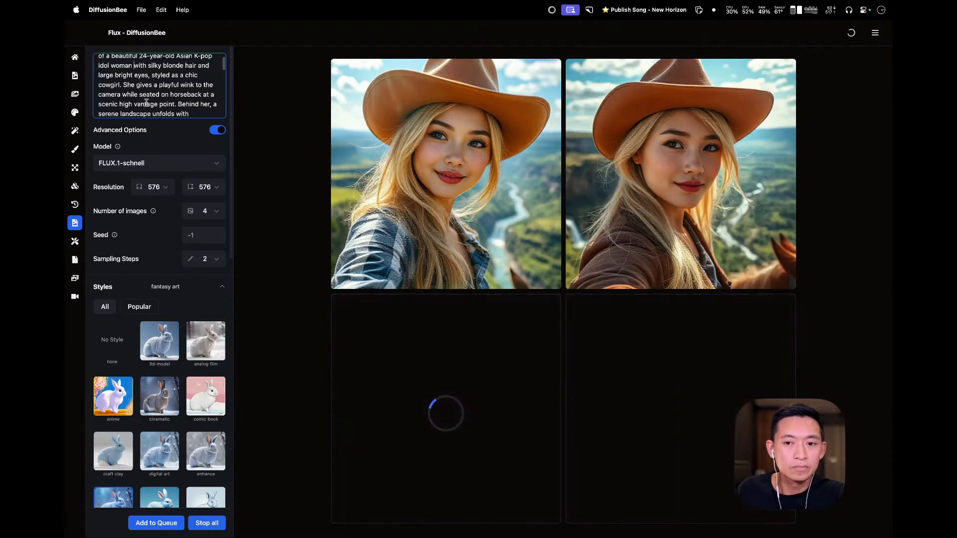
pyautogui.scroll(-2, 146, 103)
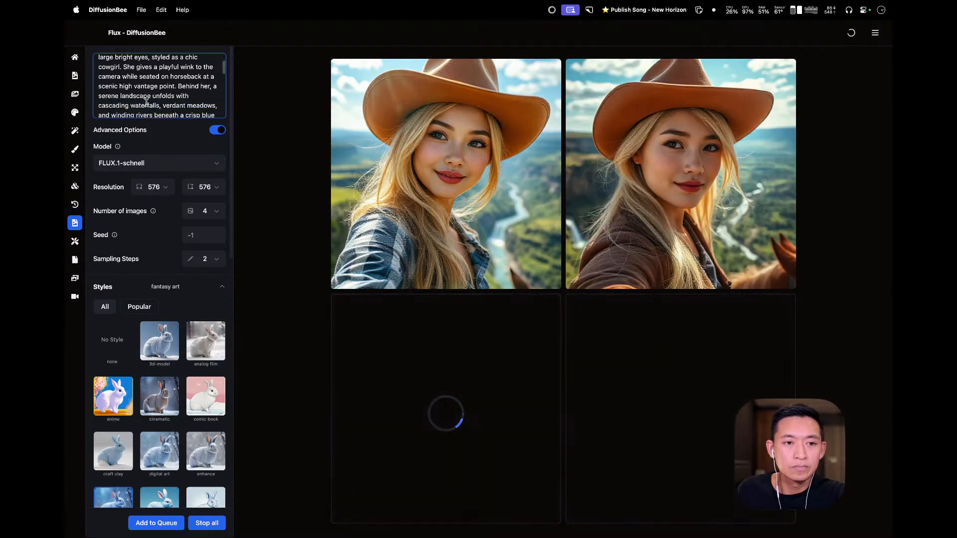
pyautogui.scroll(-5, 146, 102)
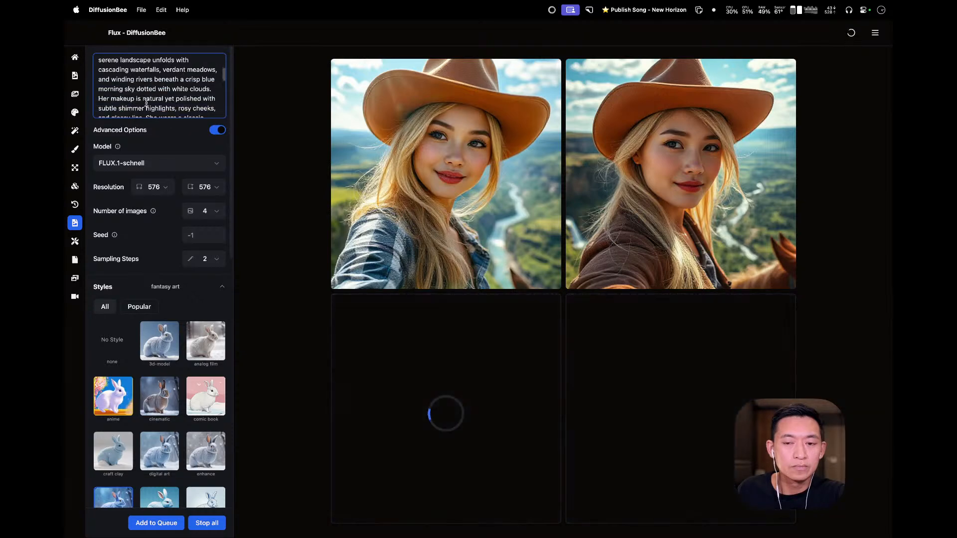
pyautogui.scroll(8, 146, 102)
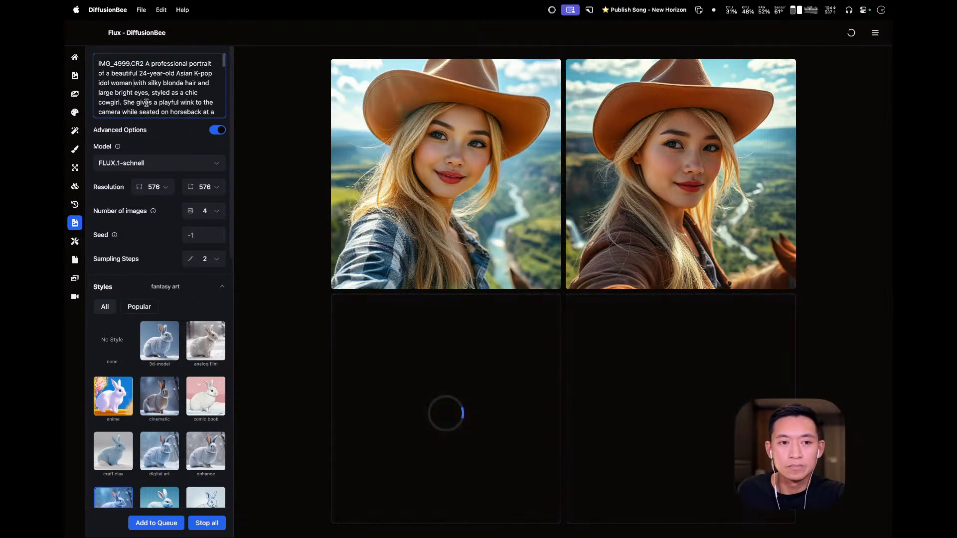
pyautogui.scroll(-8, 187, 108)
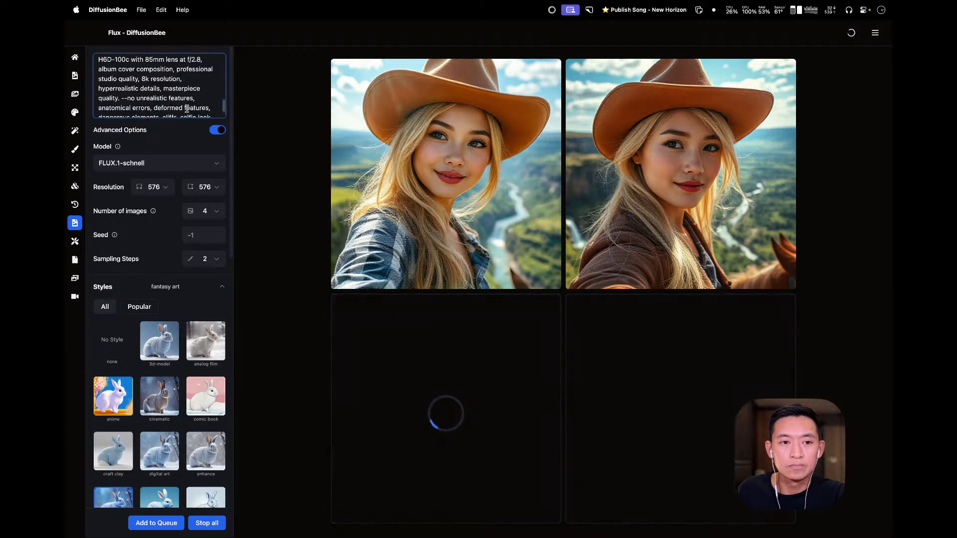
pyautogui.scroll(-3, 187, 109)
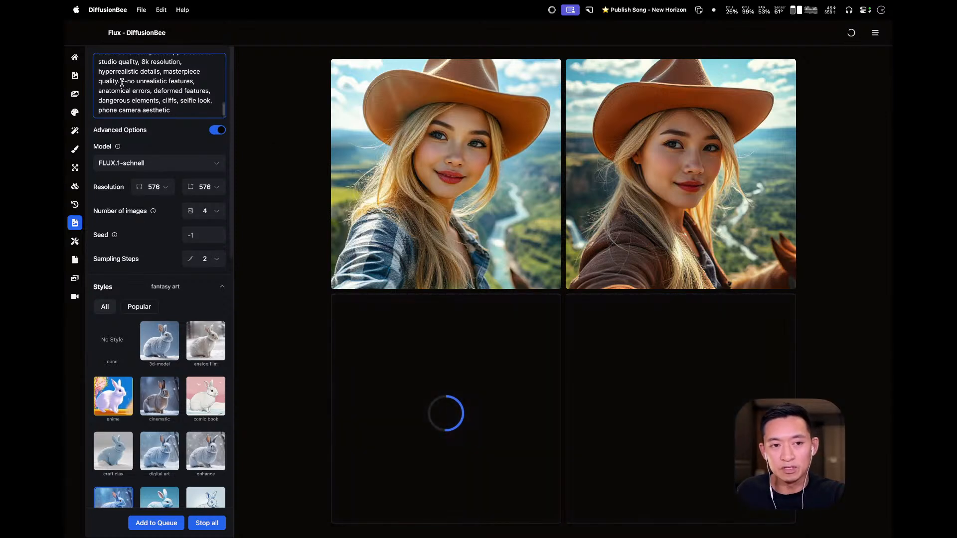
pyautogui.moveTo(121, 81); pyautogui.dragTo(197, 111)
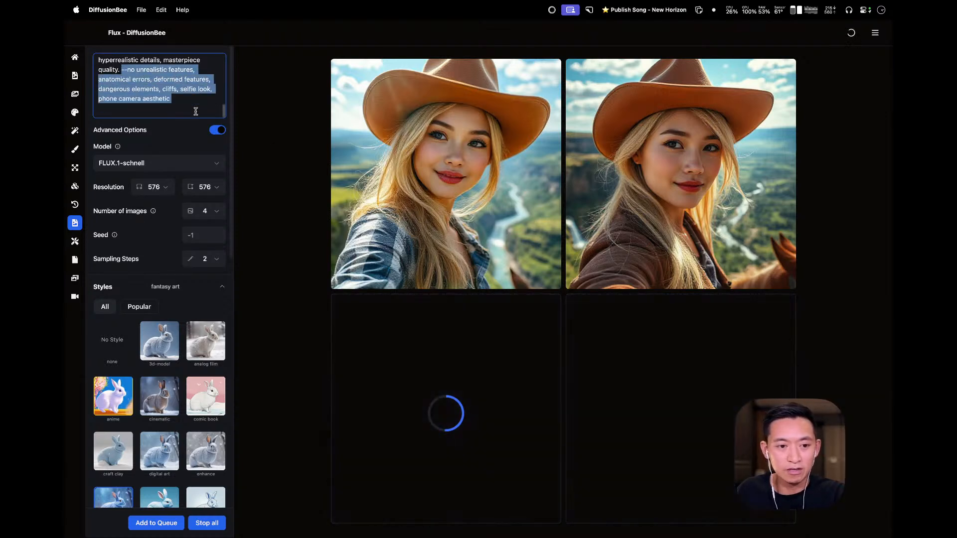
pyautogui.scroll(5, 194, 102)
pyautogui.scroll(-5, 194, 102)
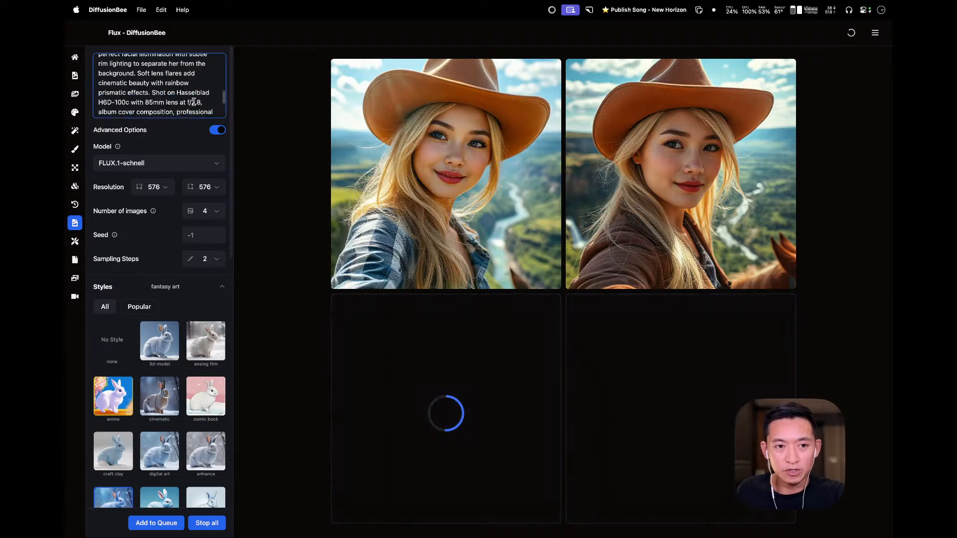
pyautogui.scroll(3, 194, 102)
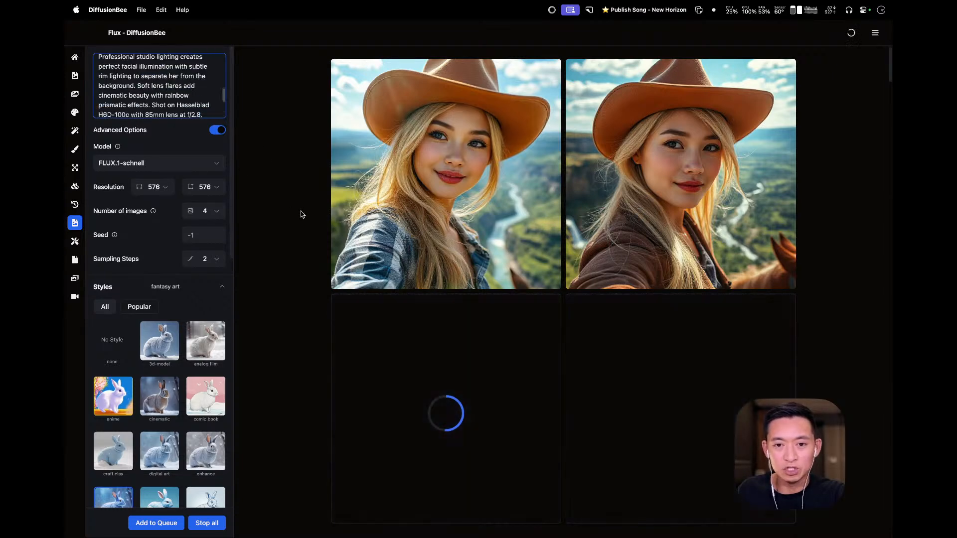
pyautogui.scroll(-5, 405, 338)
pyautogui.scroll(5, 405, 338)
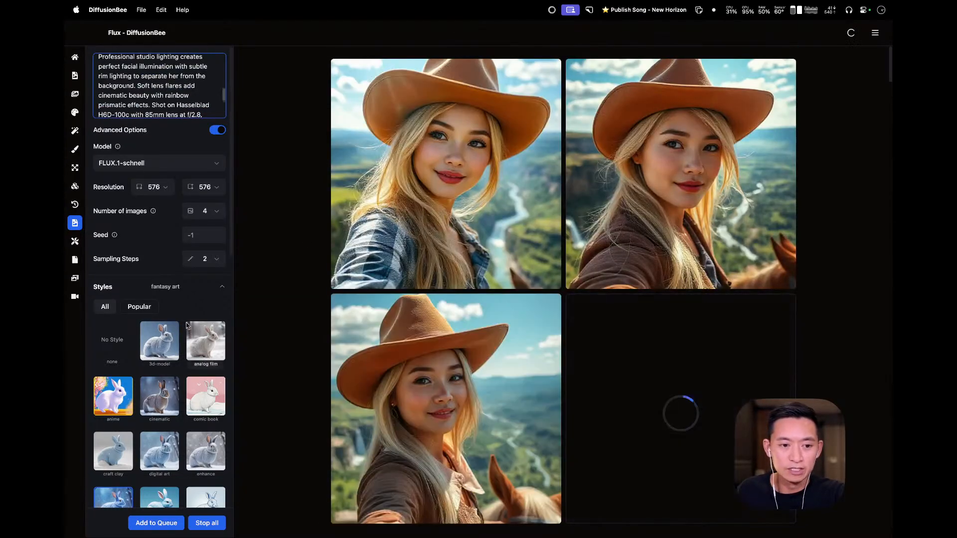
# - Set the style to No Style and queue a new four-image batch
pyautogui.click(120, 348)
pyautogui.click(121, 351)
pyautogui.click(155, 524)
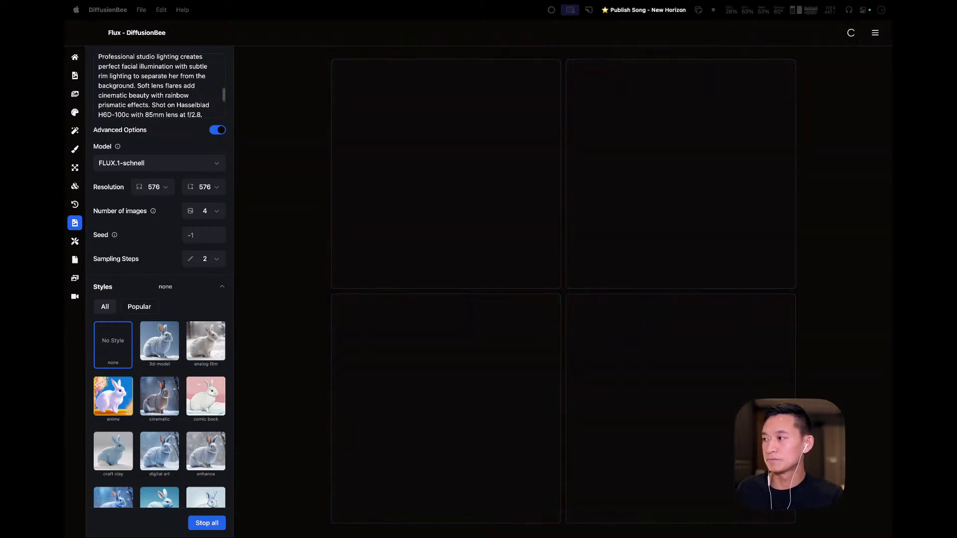
# - Bring up the Cmd+Tab app switcher while the unstyled batch renders, staying on DiffusionBee
pyautogui.press('super+Tab')
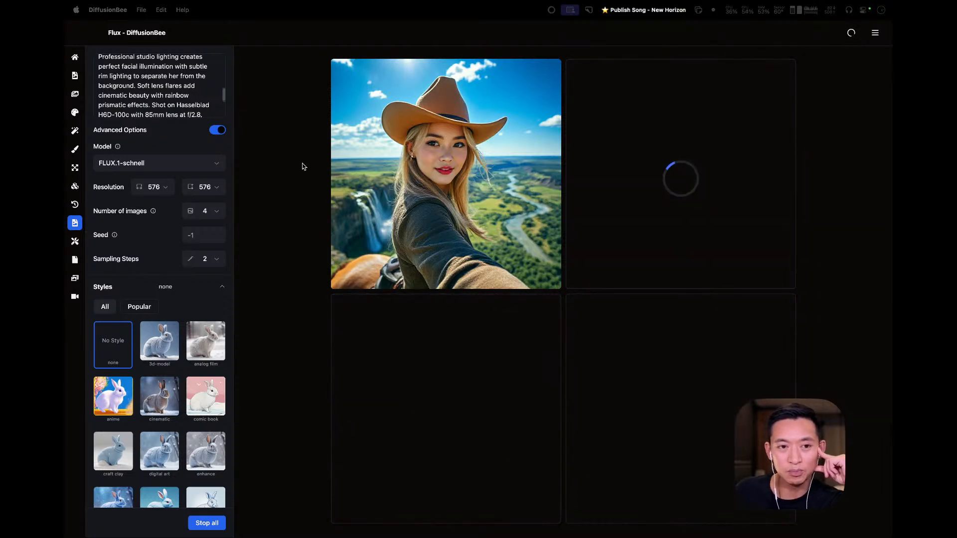
# - Delete the --no negative ending from the prompt and start a batch with the trimmed prompt
pyautogui.scroll(-5, 178, 110)
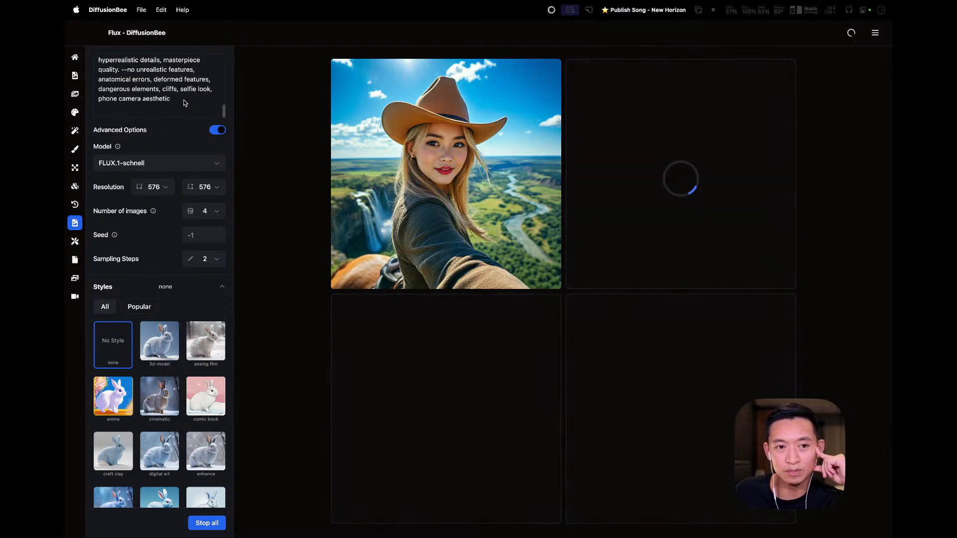
pyautogui.click(179, 100)
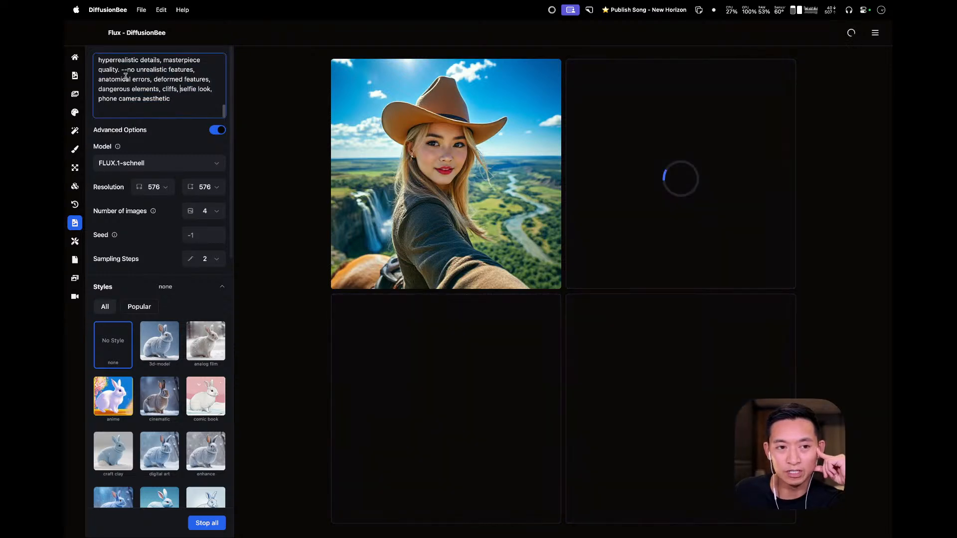
pyautogui.moveTo(121, 70); pyautogui.dragTo(199, 96)
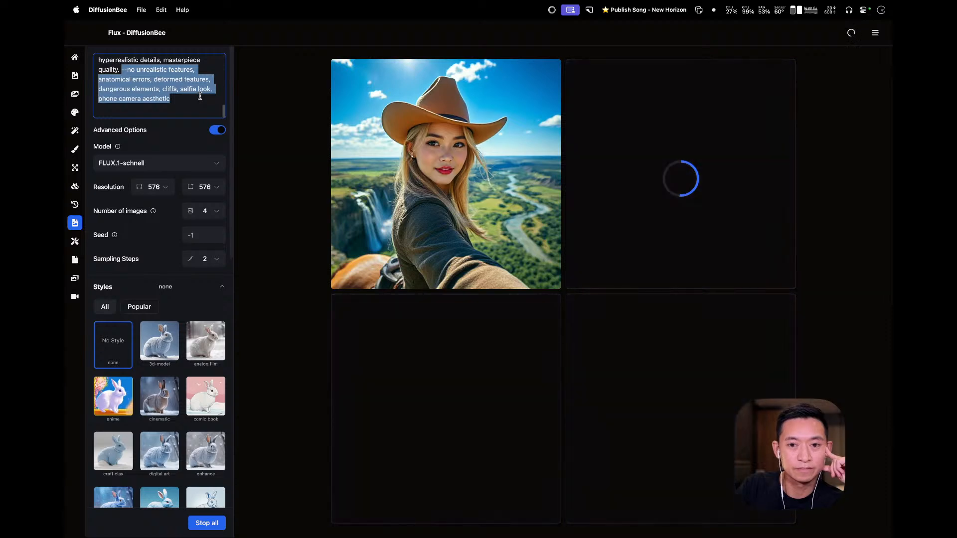
pyautogui.press('BackSpace')
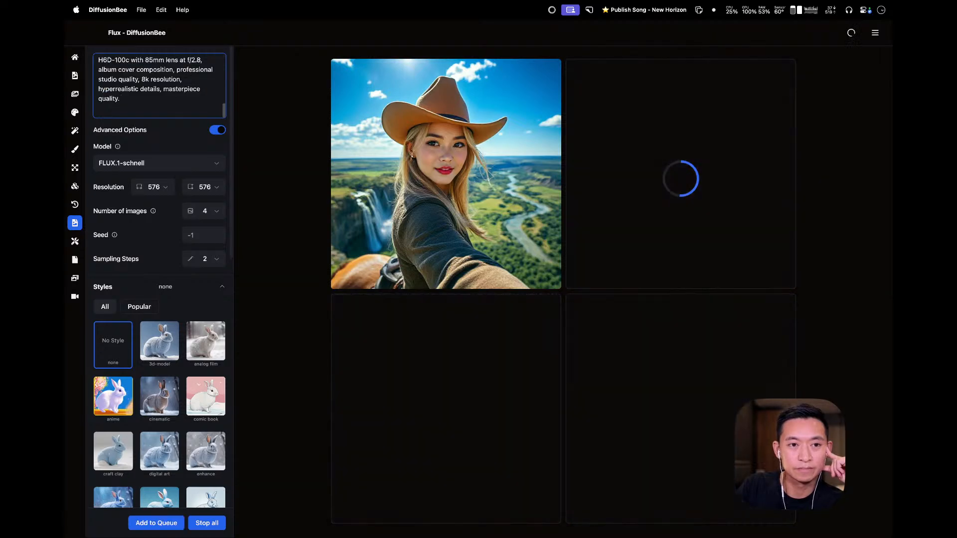
pyautogui.press('BackSpace')
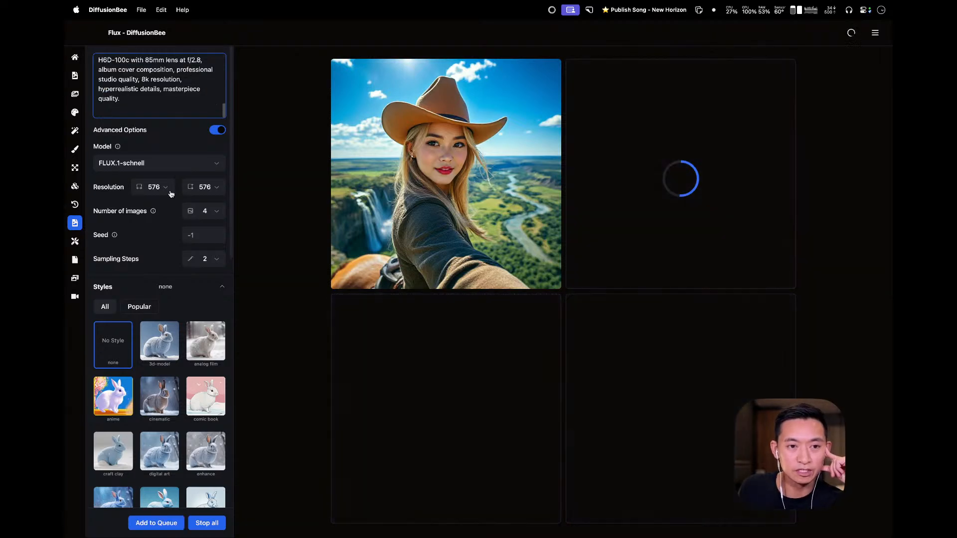
pyautogui.click(166, 524)
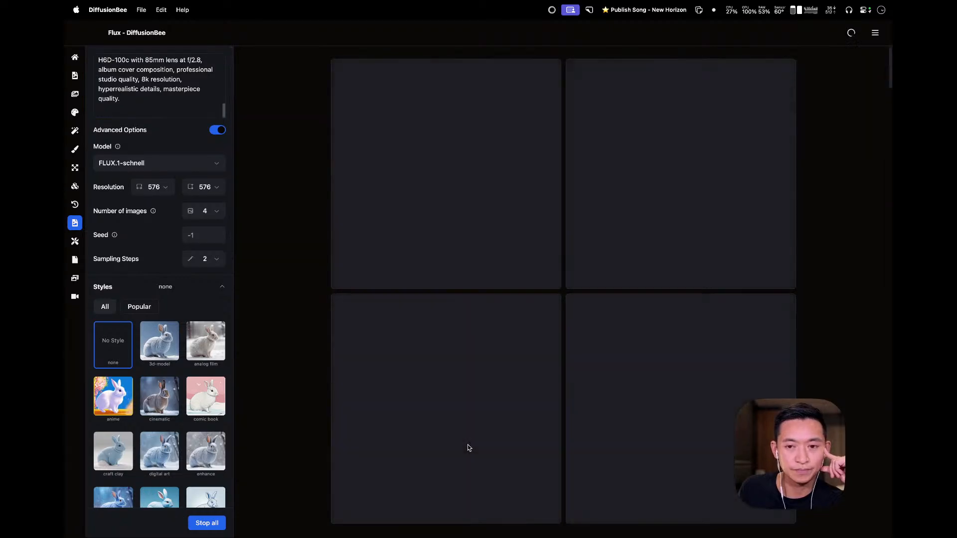
# - Leave the prompt unchanged and stop all cowgirl generations still running
pyautogui.scroll(-6, 468, 444)
pyautogui.scroll(-3, 468, 444)
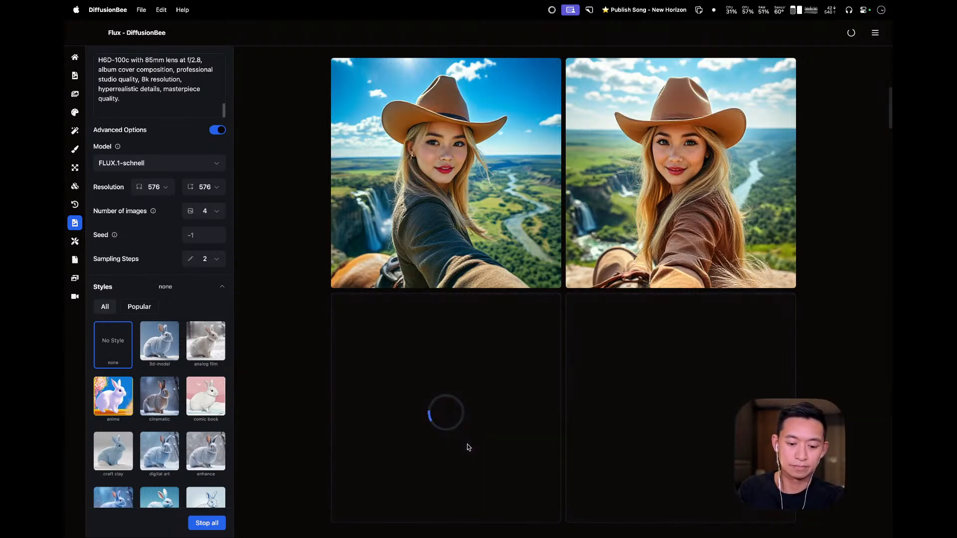
pyautogui.moveTo(700, 228)
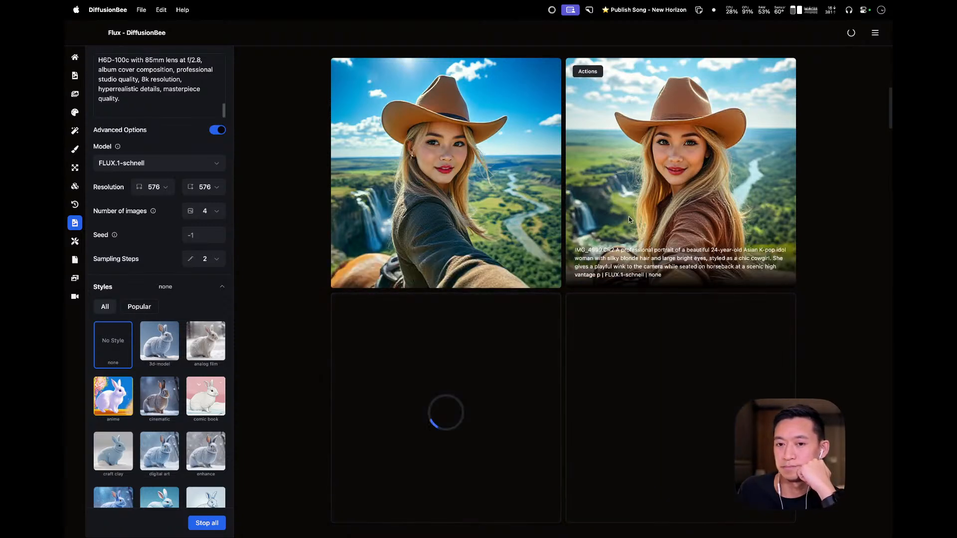
pyautogui.scroll(-5, 522, 347)
pyautogui.scroll(3, 496, 351)
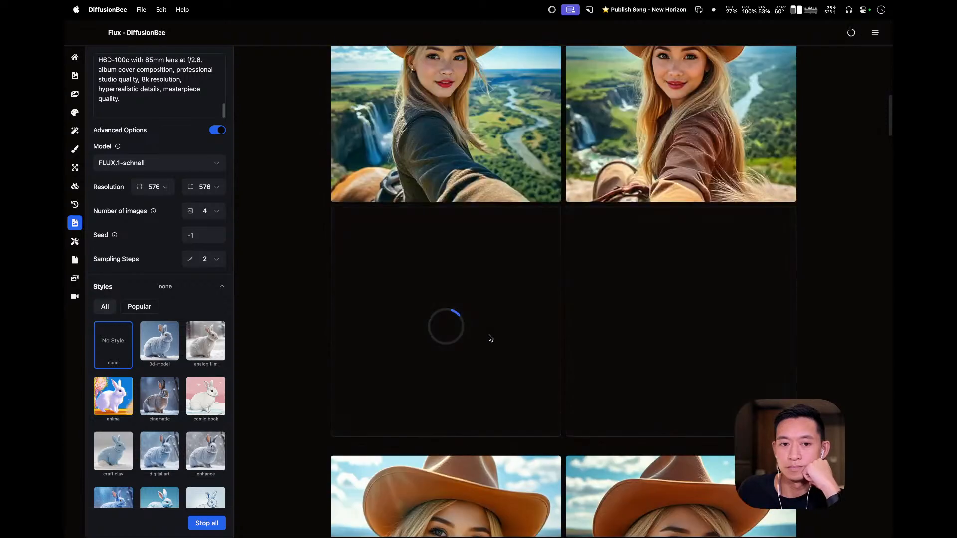
pyautogui.click(190, 96)
pyautogui.press('super+a')
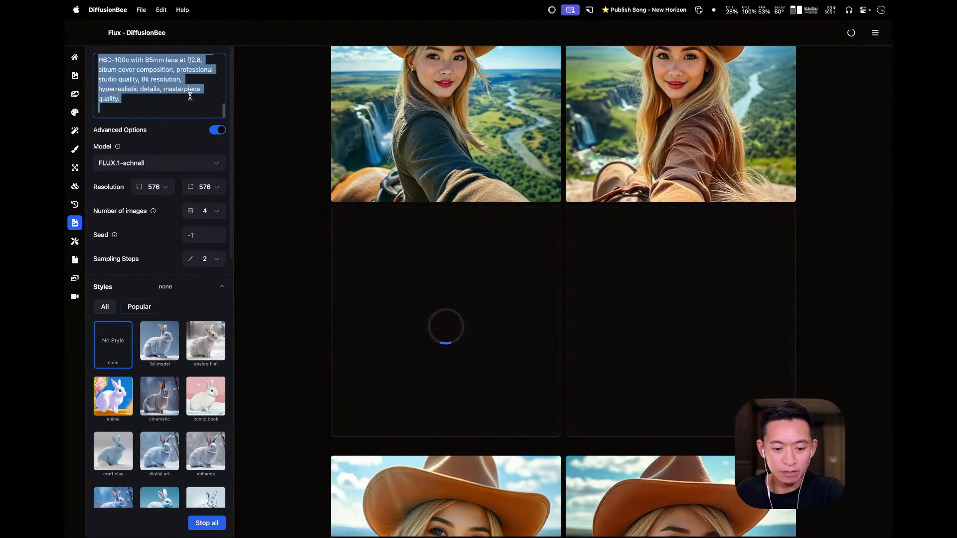
pyautogui.click(294, 244)
pyautogui.scroll(-6, 295, 250)
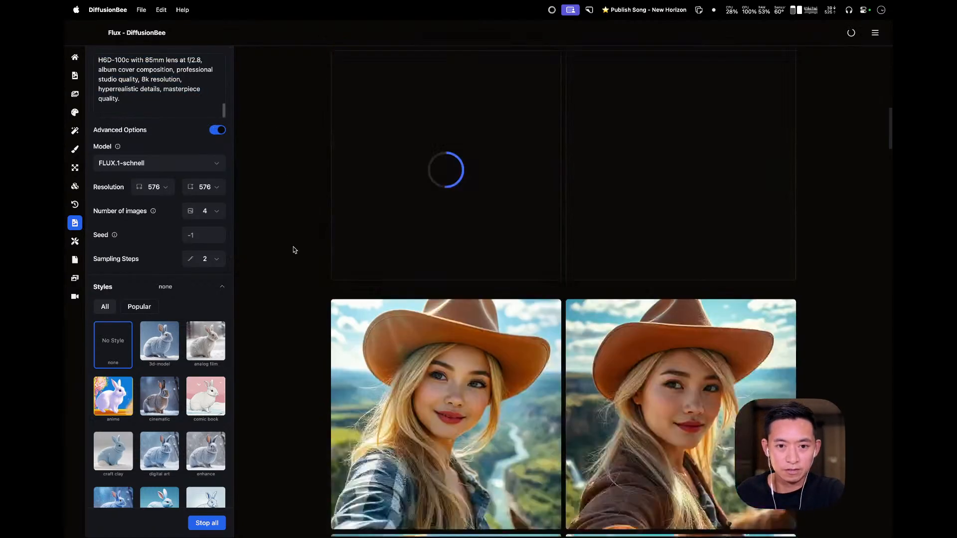
pyautogui.scroll(6, 285, 294)
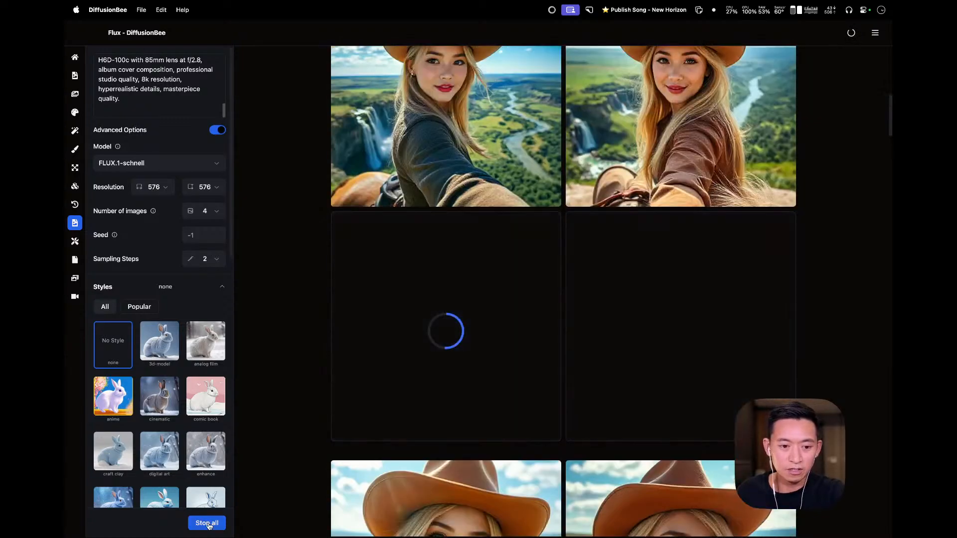
pyautogui.click(207, 523)
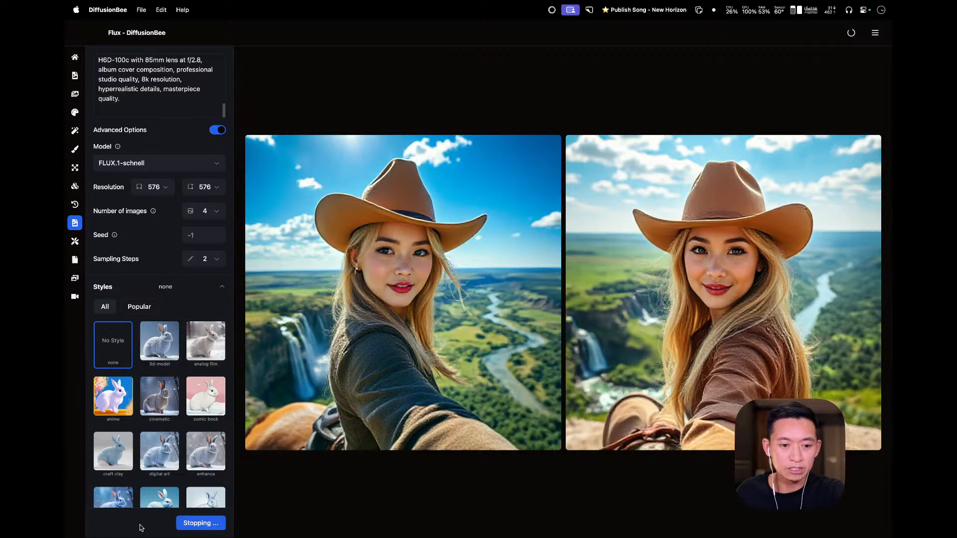
# - Run Generate again with the same prompt and scroll through the four new portraits
pyautogui.scroll(-10, 347, 387)
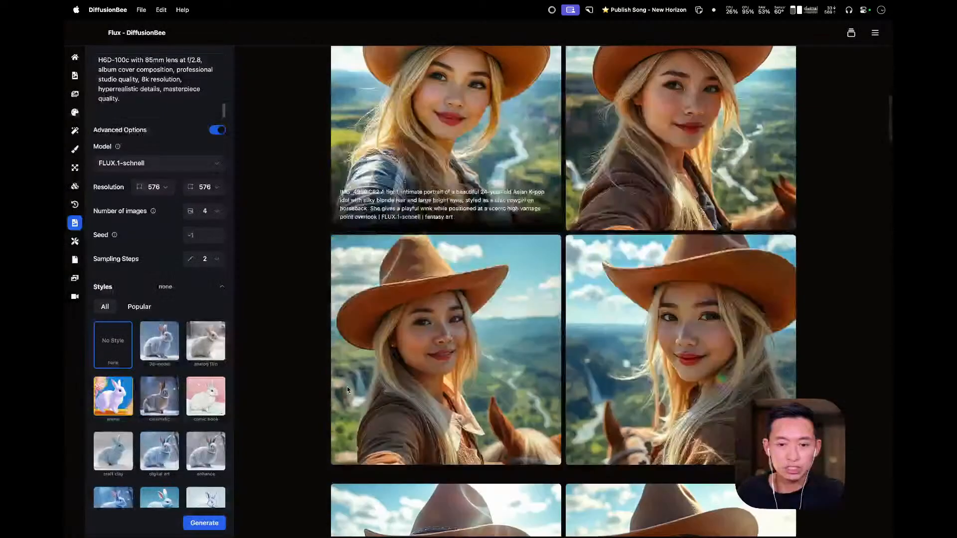
pyautogui.scroll(8, 347, 387)
pyautogui.scroll(2, 347, 389)
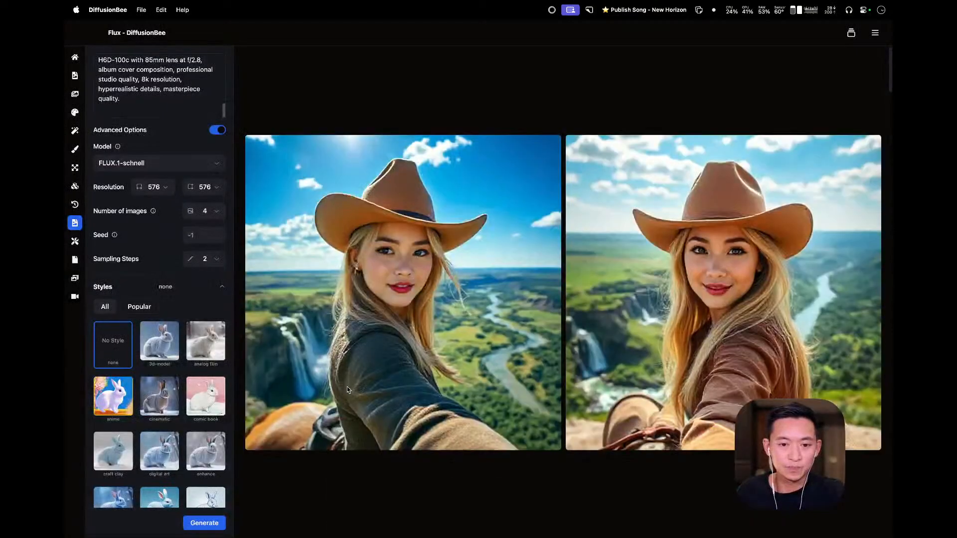
pyautogui.click(212, 524)
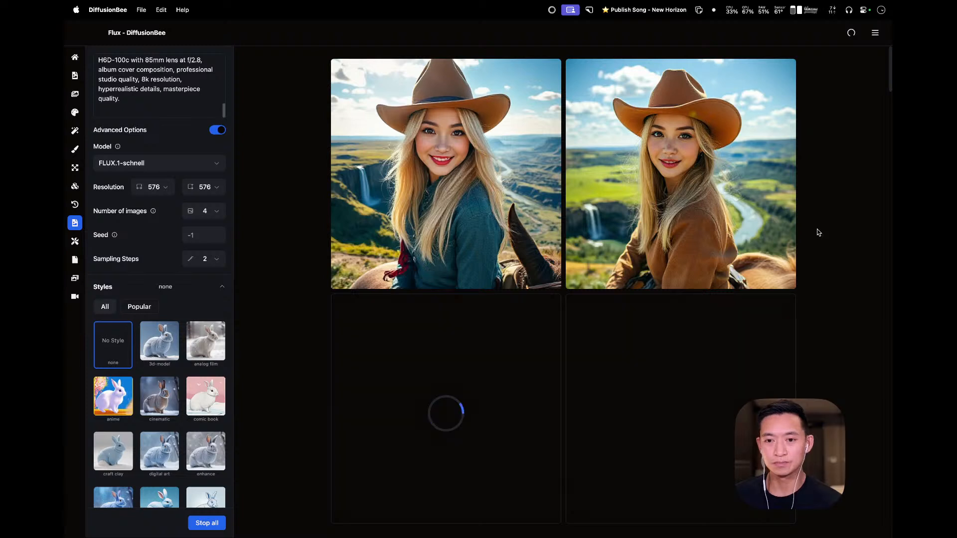
pyautogui.scroll(-1, 818, 229)
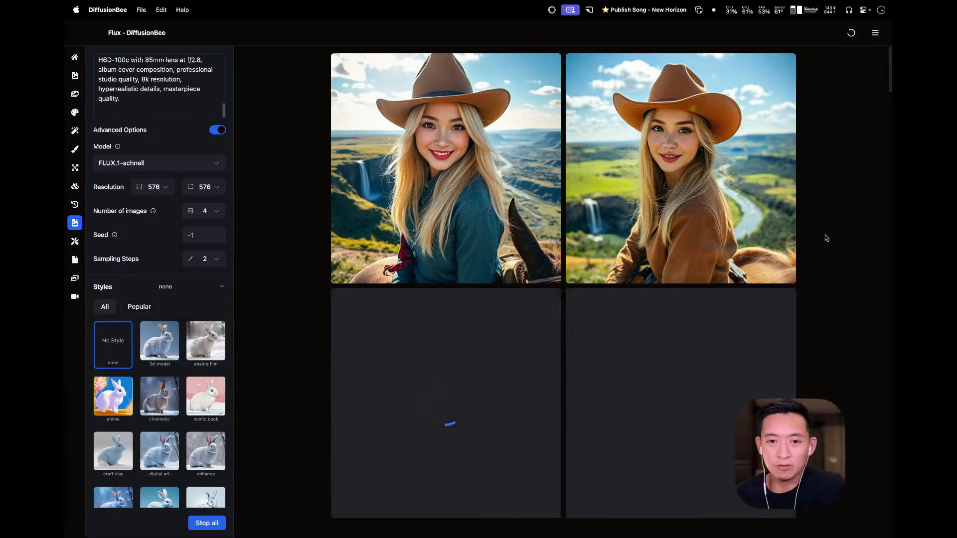
pyautogui.scroll(-3, 817, 299)
pyautogui.scroll(-20, 817, 300)
pyautogui.scroll(20, 816, 300)
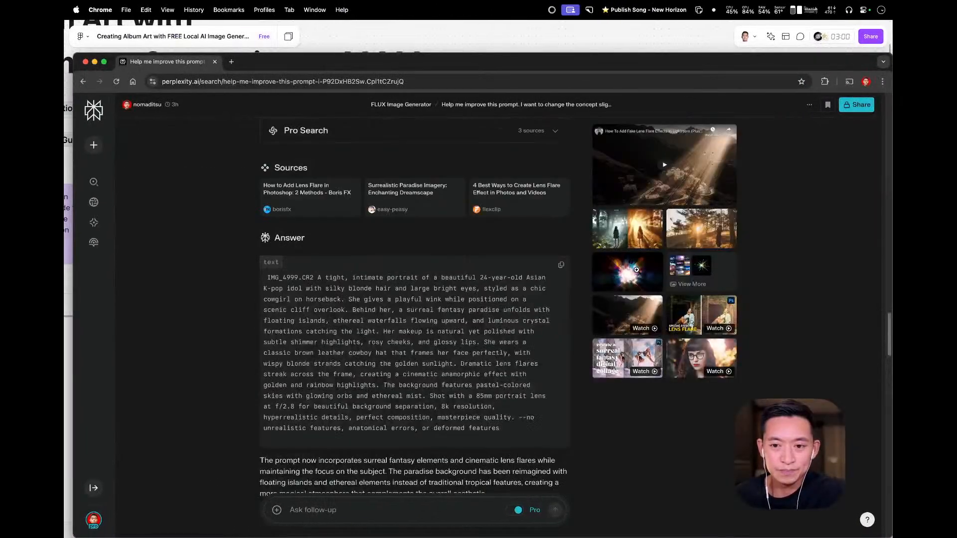
pyautogui.scroll(9, 360, 306)
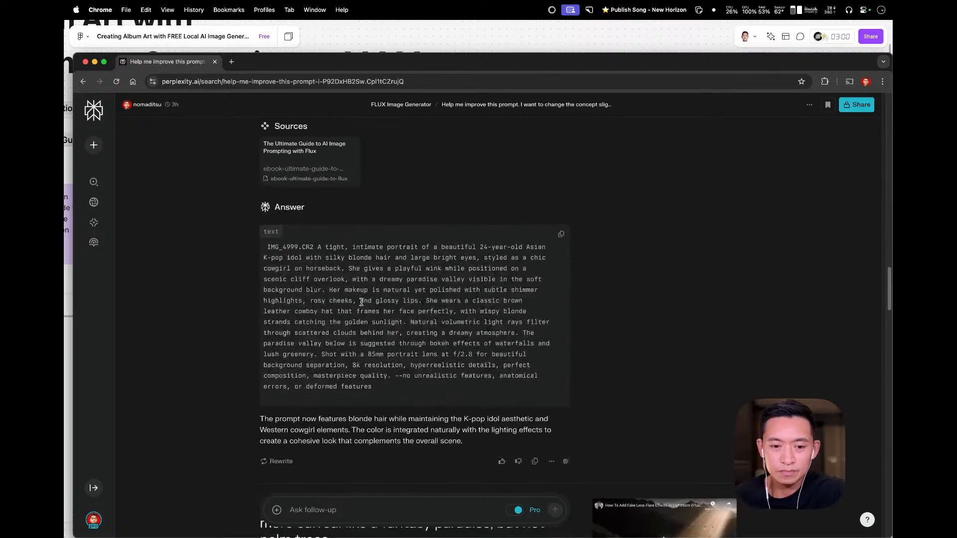
pyautogui.scroll(-4, 362, 302)
pyautogui.scroll(6, 482, 306)
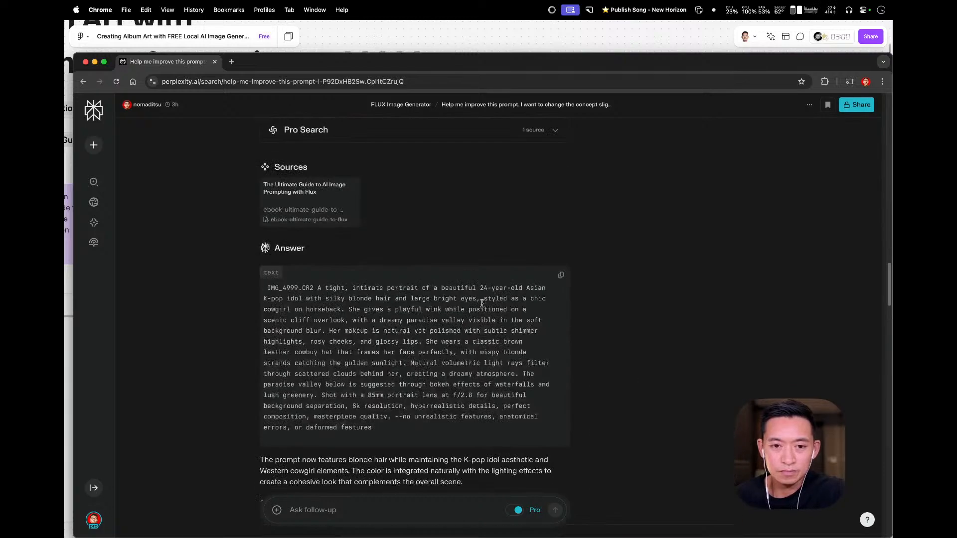
pyautogui.scroll(5, 482, 307)
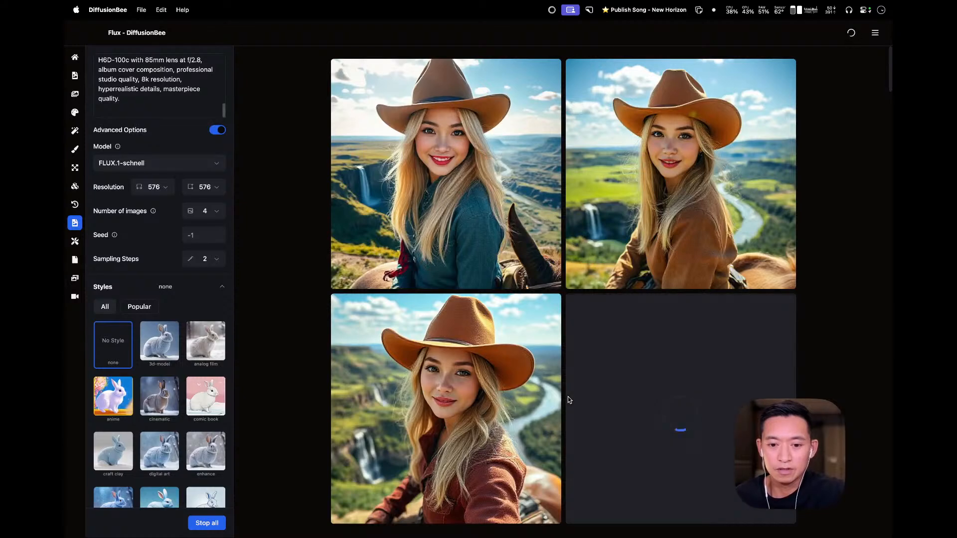
# - Scroll the gallery to view the three finished waterfall-valley cowgirl portraits
pyautogui.scroll(-3, 567, 399)
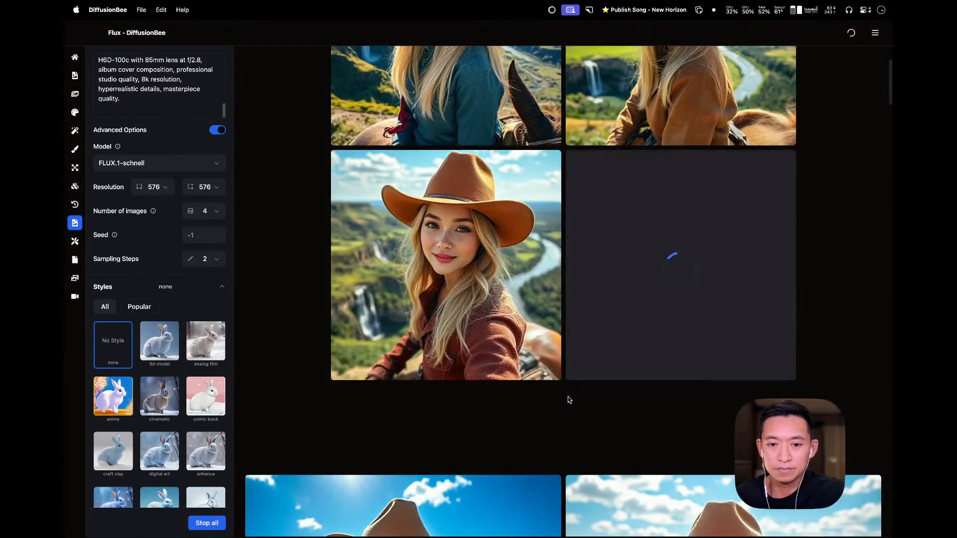
pyautogui.scroll(2, 570, 400)
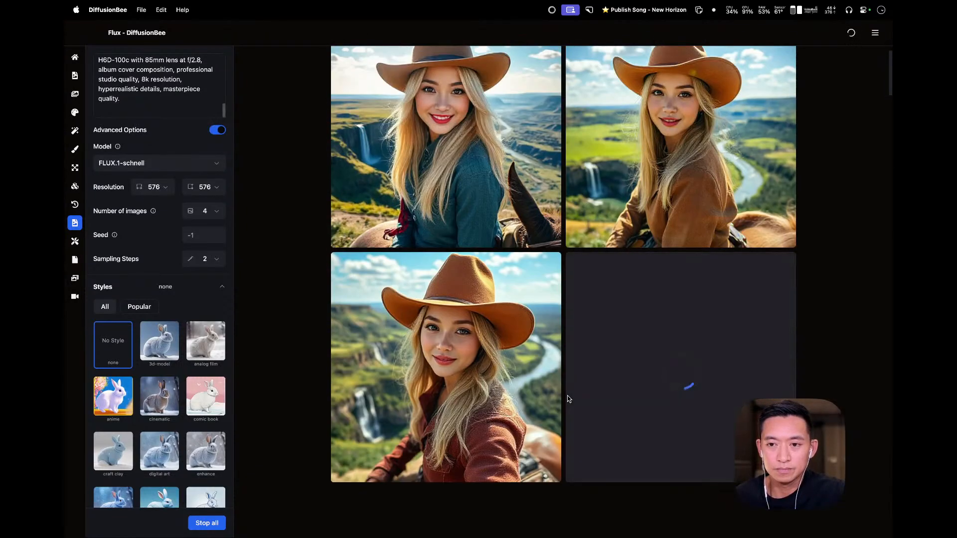
pyautogui.scroll(1, 569, 399)
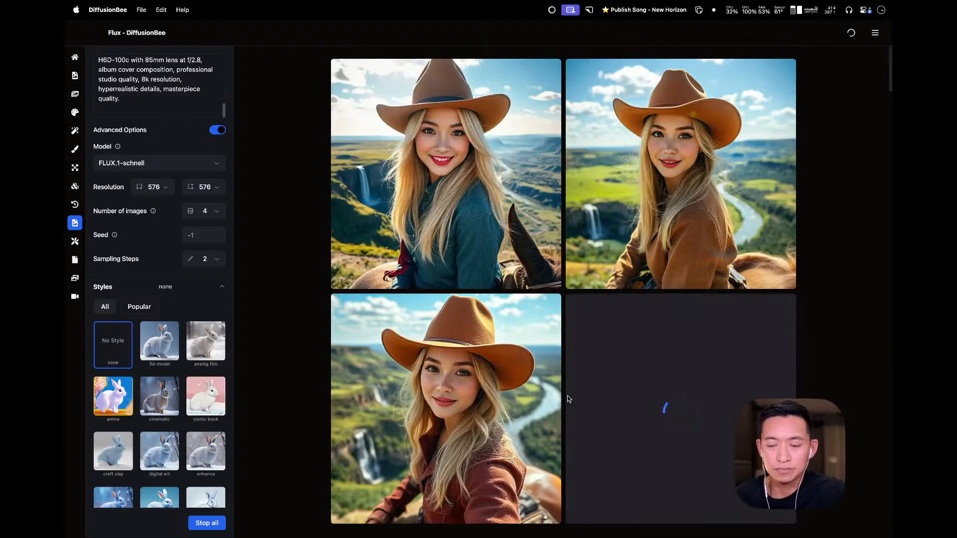
pyautogui.moveTo(534, 401)
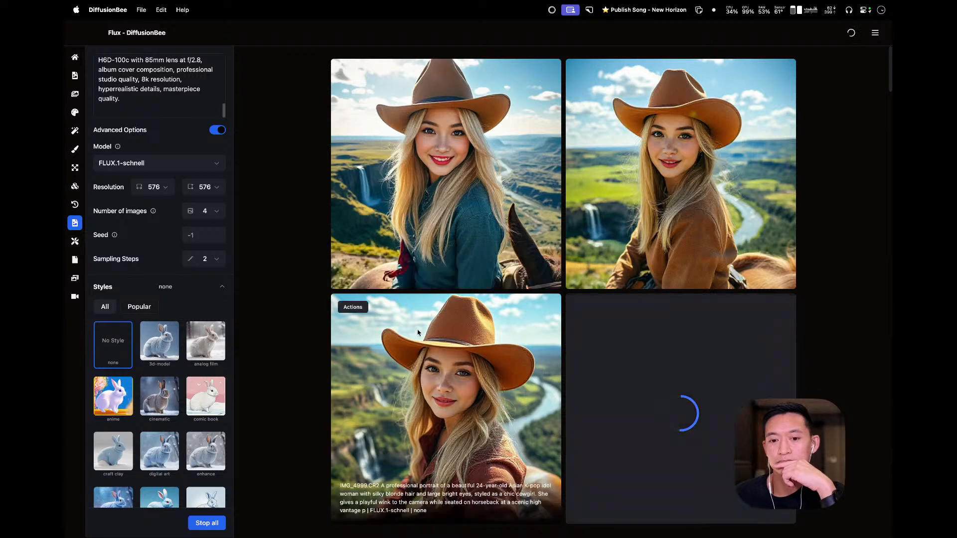
# - Paste the IMG_4999.CR2 close-up K-pop cowgirl prompt over the old one and queue four images
pyautogui.click(157, 104)
pyautogui.scroll(5, 161, 107)
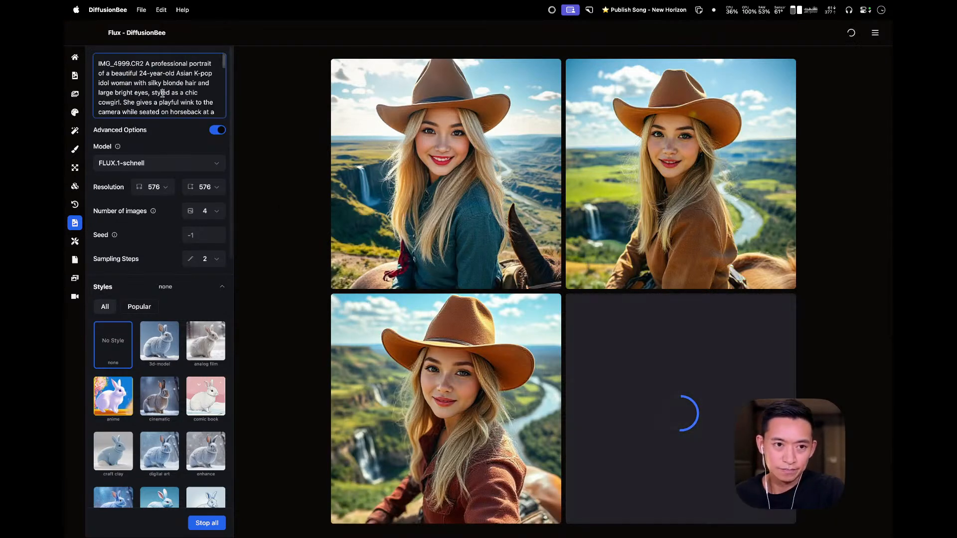
pyautogui.press('super+a')
pyautogui.press('super+v')
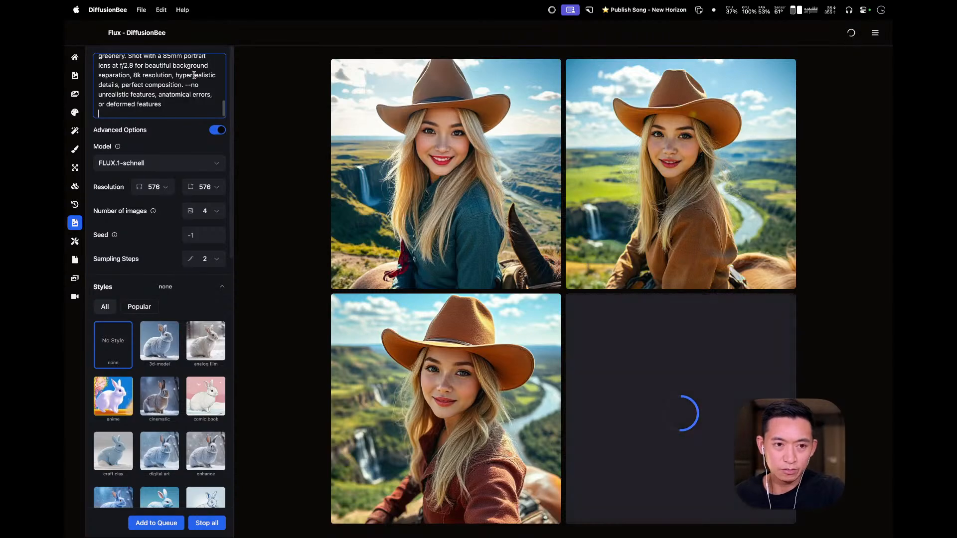
pyautogui.scroll(5, 194, 74)
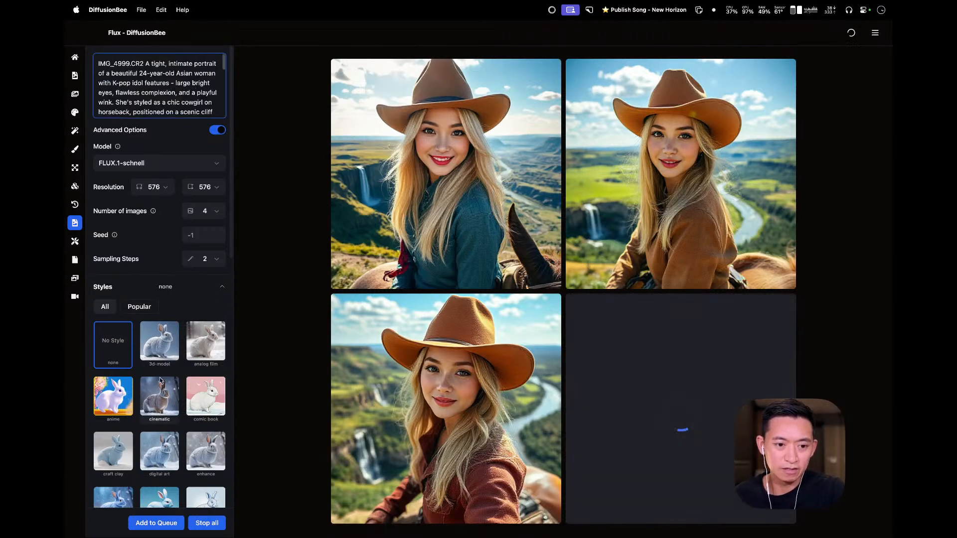
pyautogui.click(156, 523)
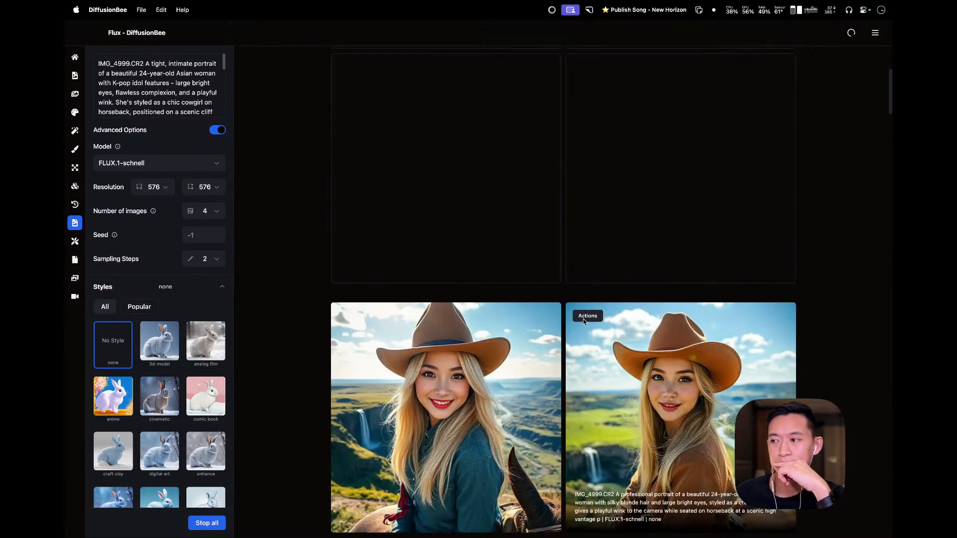
pyautogui.scroll(-6, 584, 322)
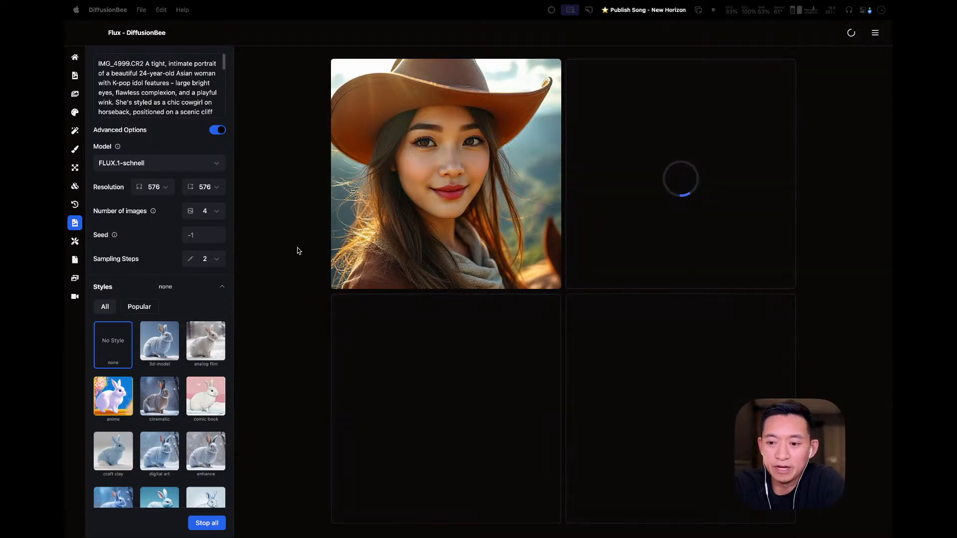
# - Scroll through the prompt box and gallery while the no-style K-pop cowgirl batch renders
pyautogui.scroll(-10, 423, 280)
pyautogui.scroll(-15, 492, 322)
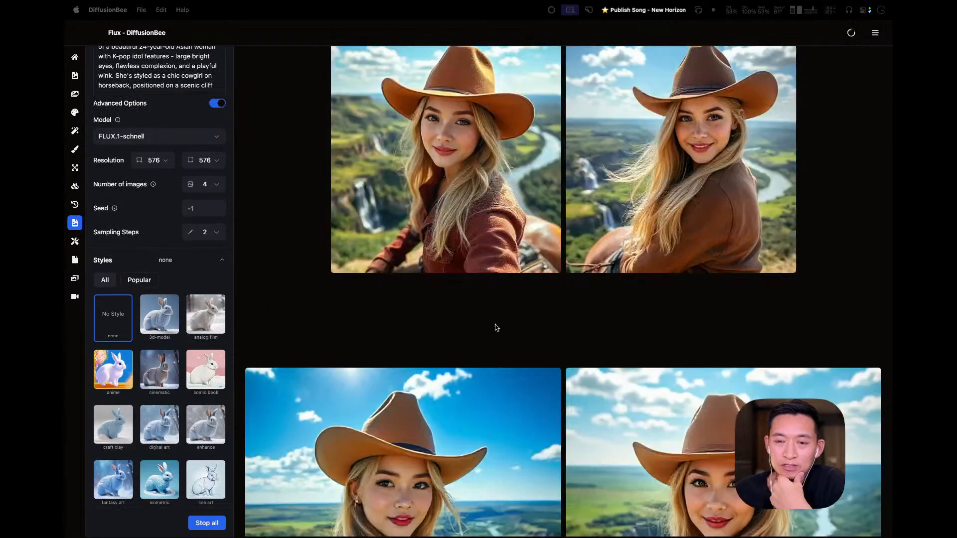
pyautogui.scroll(20, 492, 319)
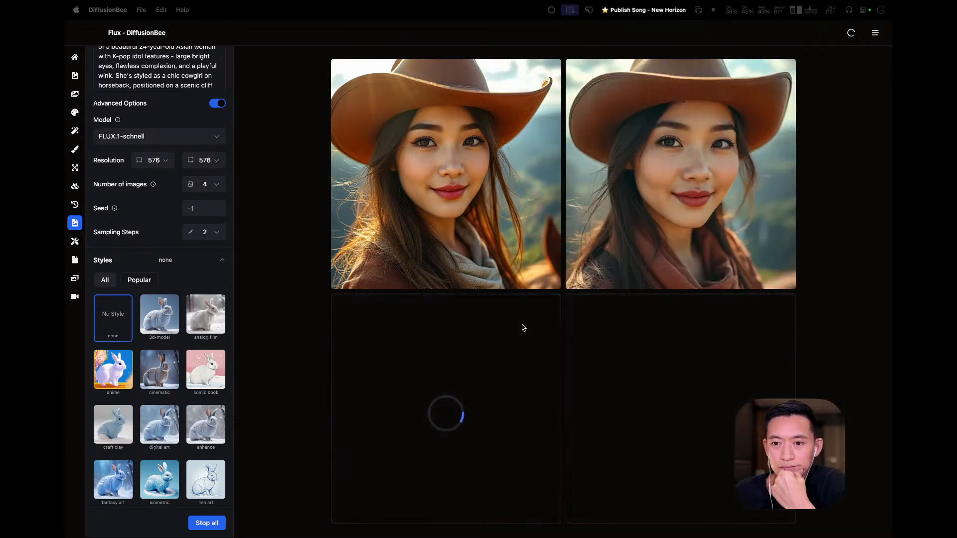
pyautogui.scroll(-1, 514, 361)
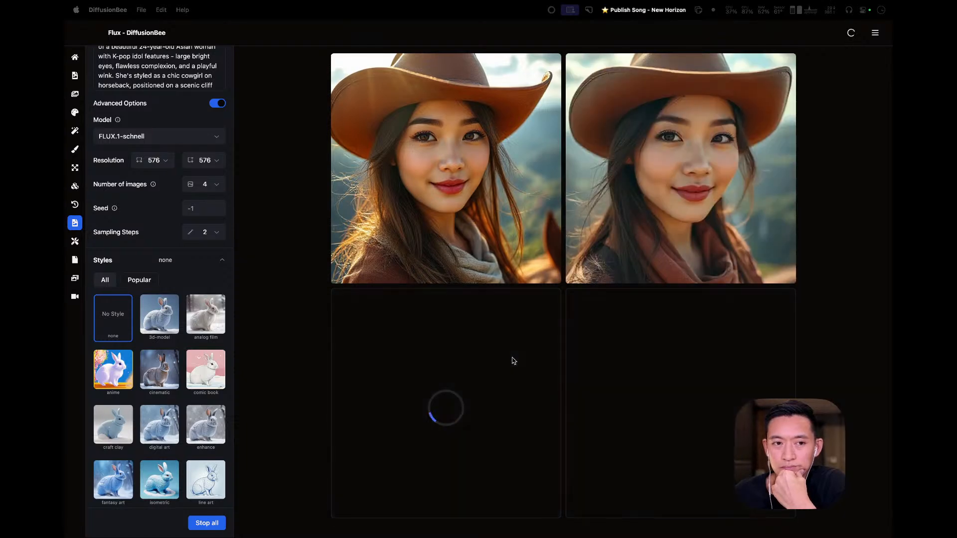
pyautogui.scroll(1, 514, 361)
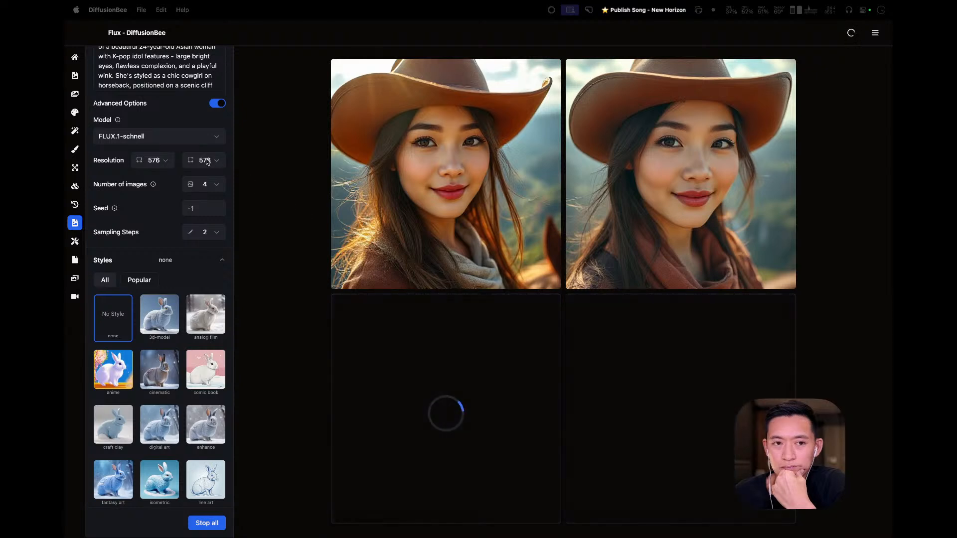
pyautogui.scroll(2, 204, 161)
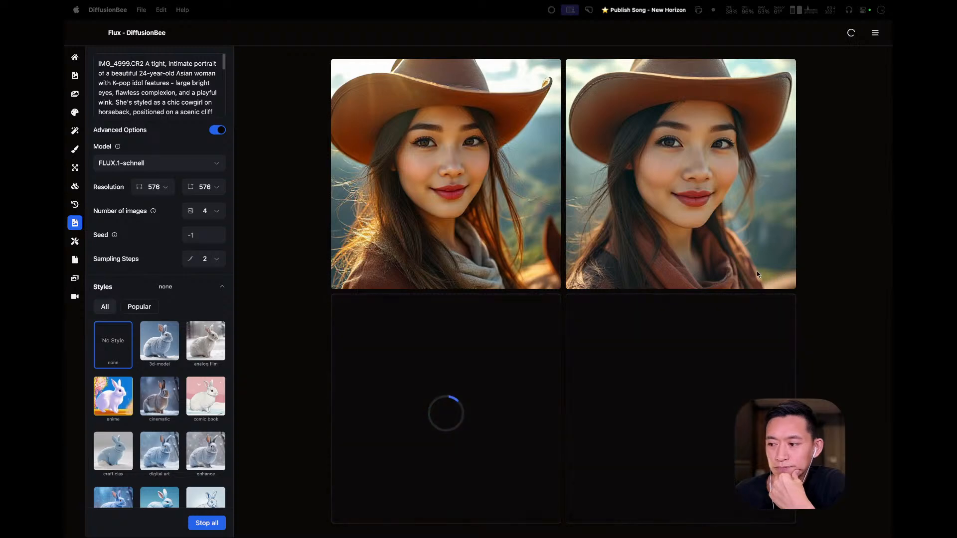
pyautogui.scroll(-5, 369, 364)
pyautogui.scroll(5, 368, 369)
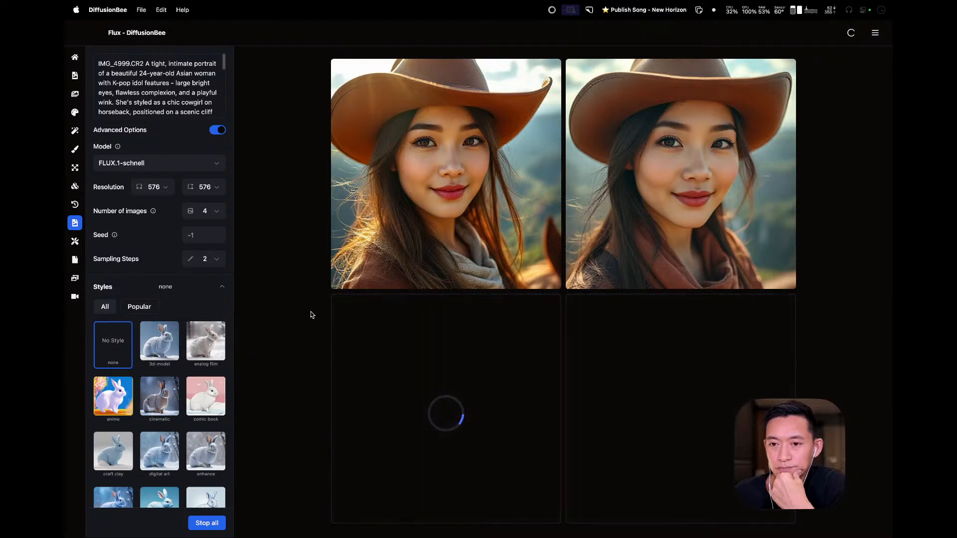
pyautogui.scroll(-10, 303, 395)
pyautogui.scroll(-9, 303, 395)
pyautogui.scroll(10, 304, 395)
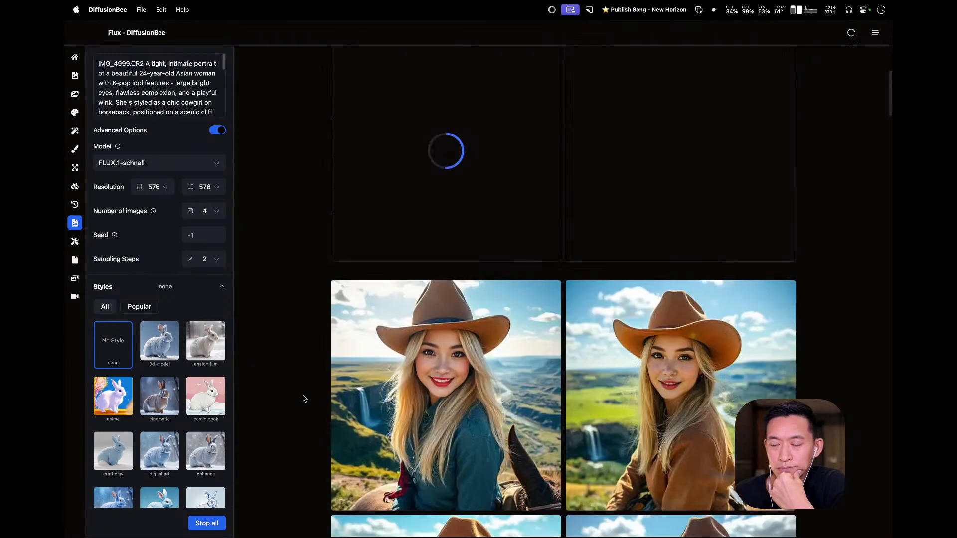
pyautogui.scroll(10, 303, 396)
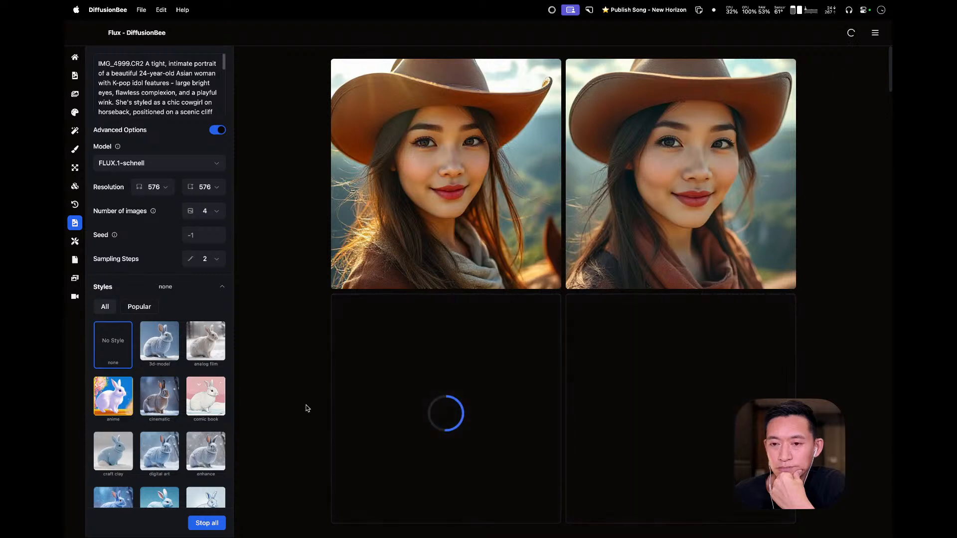
pyautogui.scroll(-1, 305, 405)
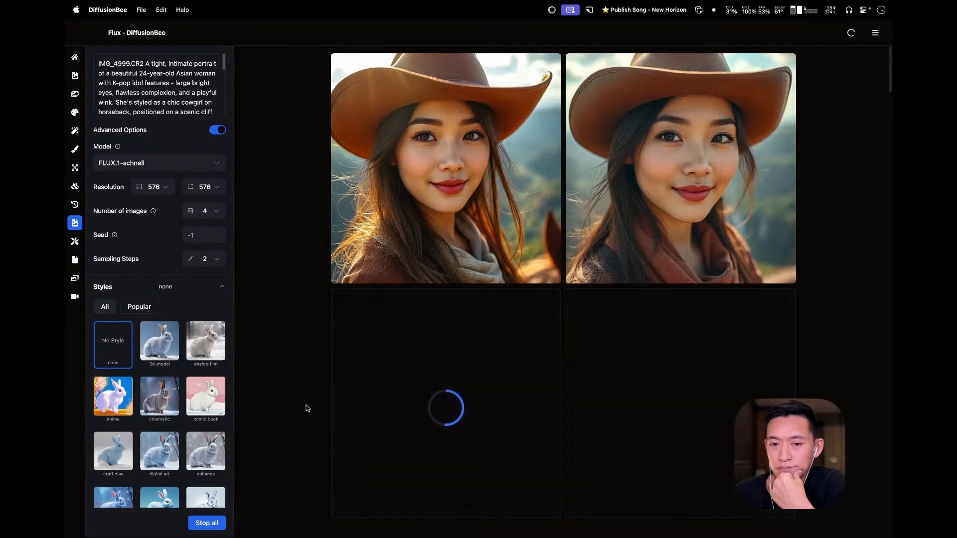
pyautogui.scroll(1, 308, 409)
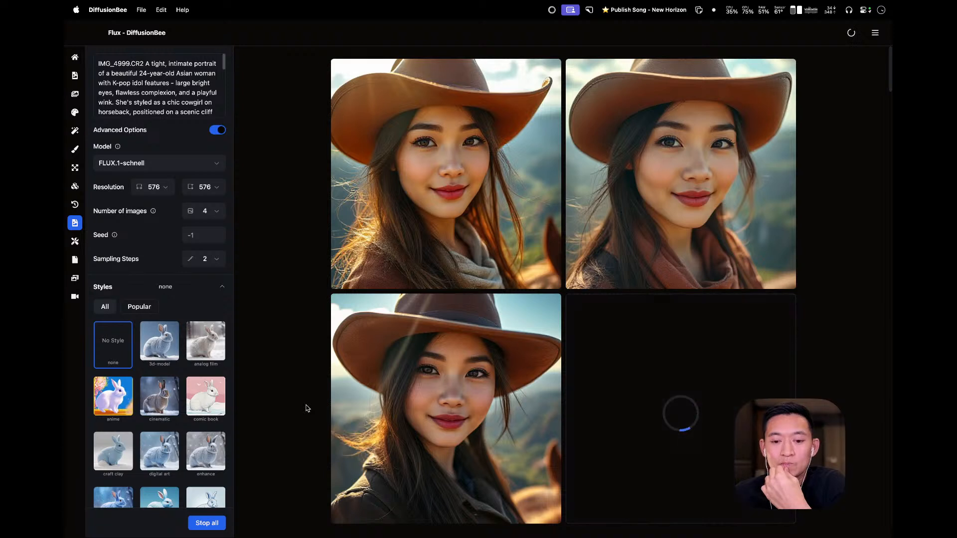
pyautogui.moveTo(341, 413)
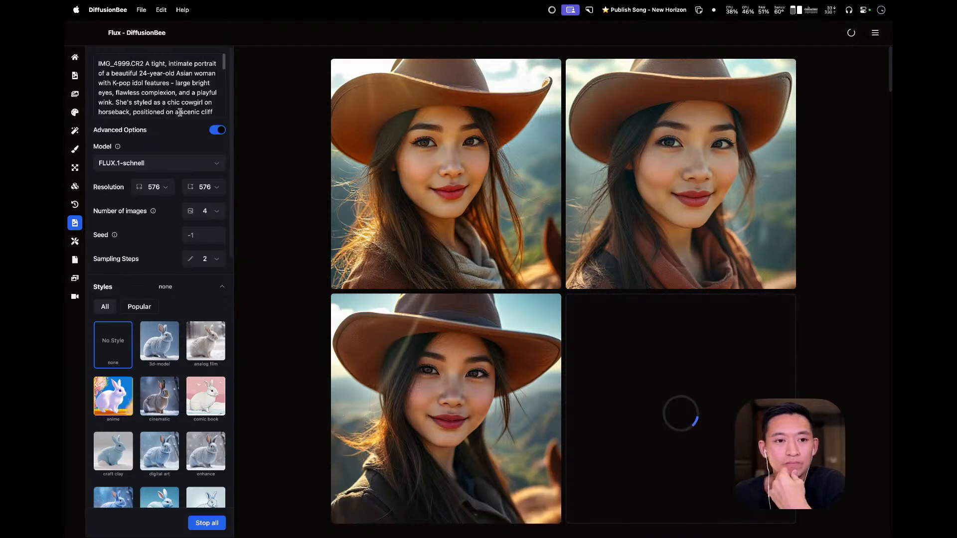
pyautogui.scroll(-3, 182, 107)
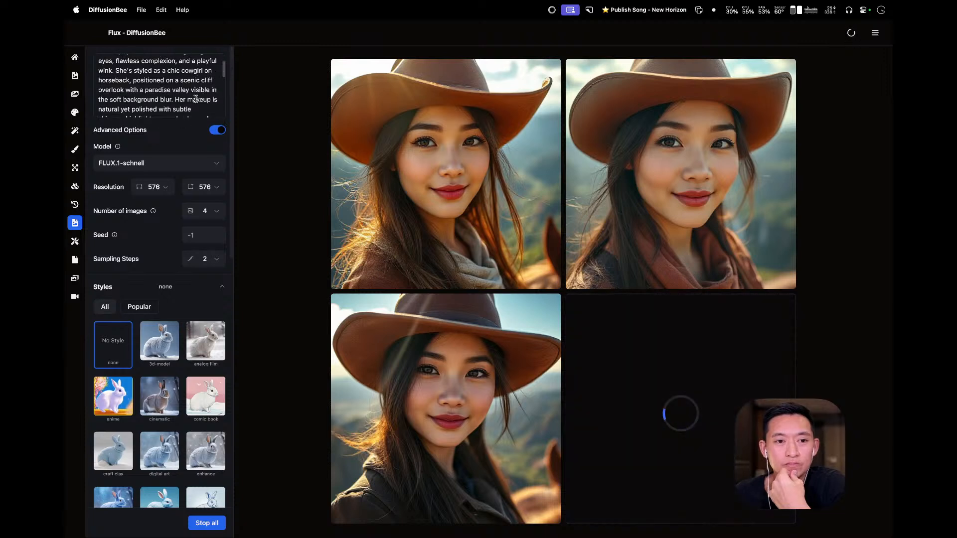
pyautogui.scroll(-4, 196, 99)
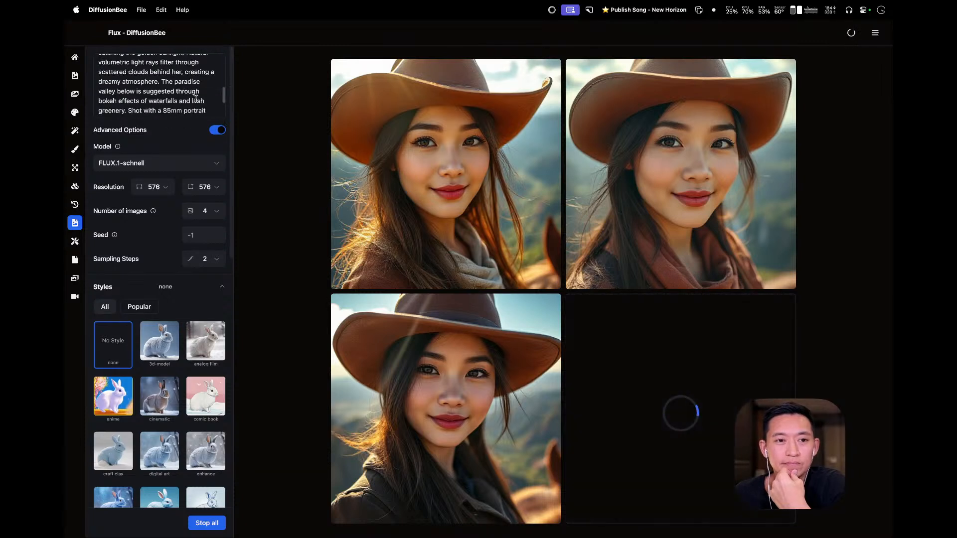
pyautogui.scroll(-4, 196, 99)
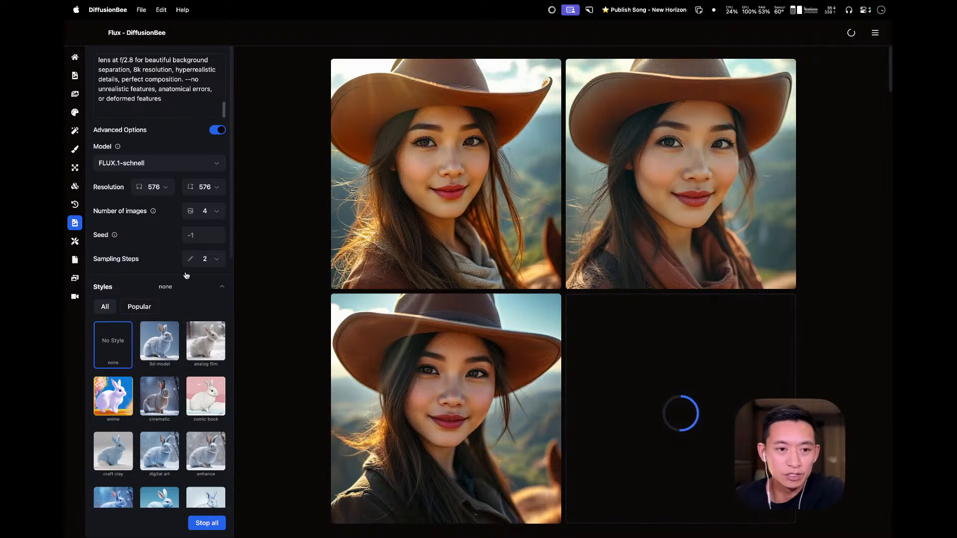
# - Queue one anime-style batch and one 3d-model-style batch of the cowgirl prompt
pyautogui.click(125, 402)
pyautogui.click(161, 522)
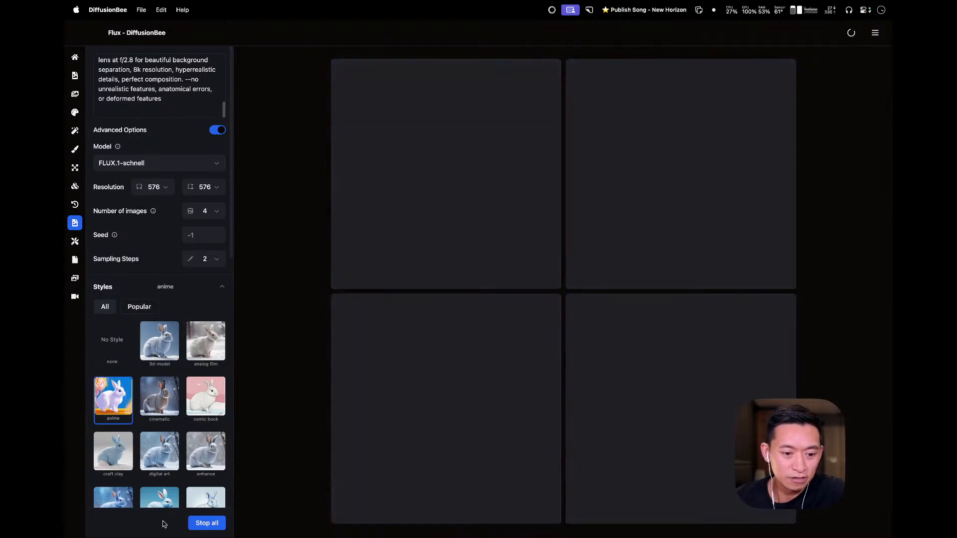
pyautogui.scroll(-3, 169, 449)
pyautogui.scroll(-5, 167, 391)
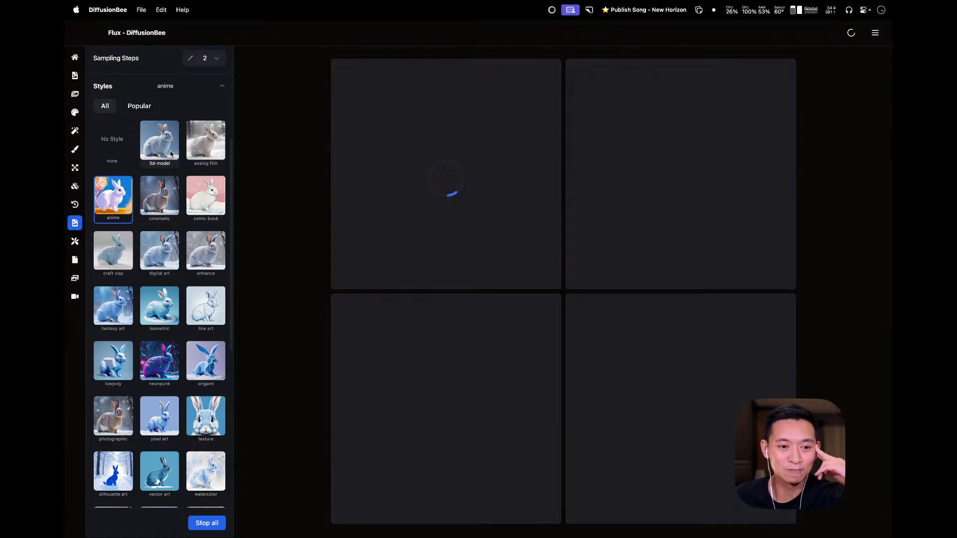
pyautogui.click(169, 151)
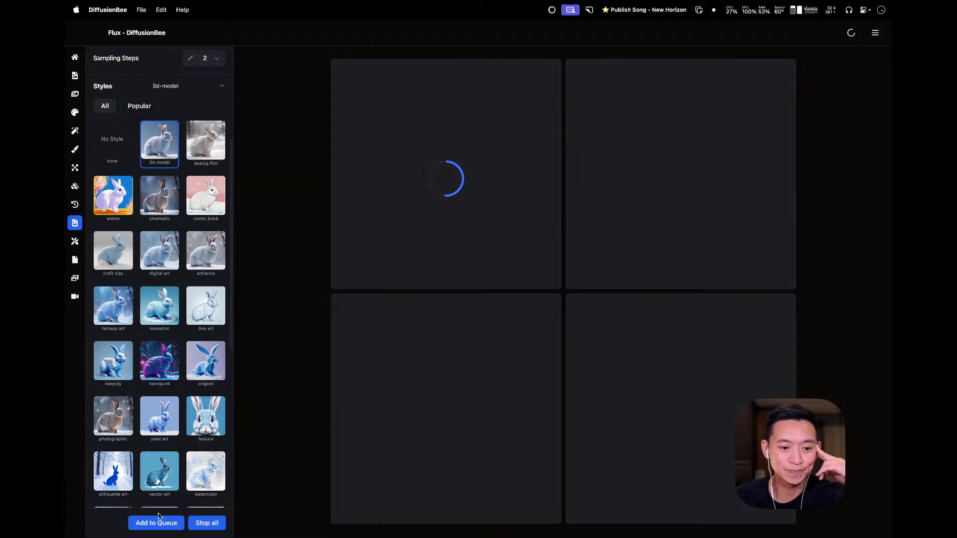
pyautogui.click(156, 523)
pyautogui.scroll(-10, 376, 471)
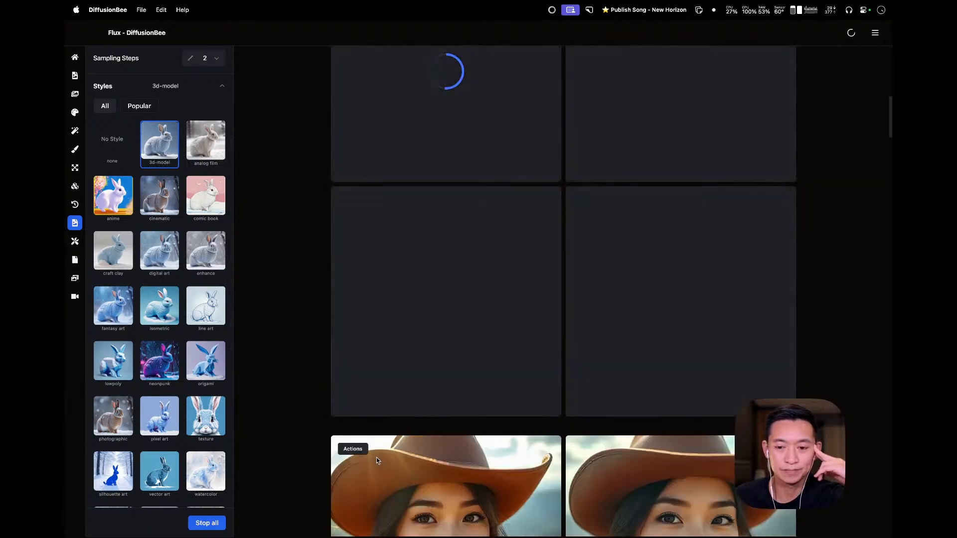
pyautogui.scroll(-5, 377, 461)
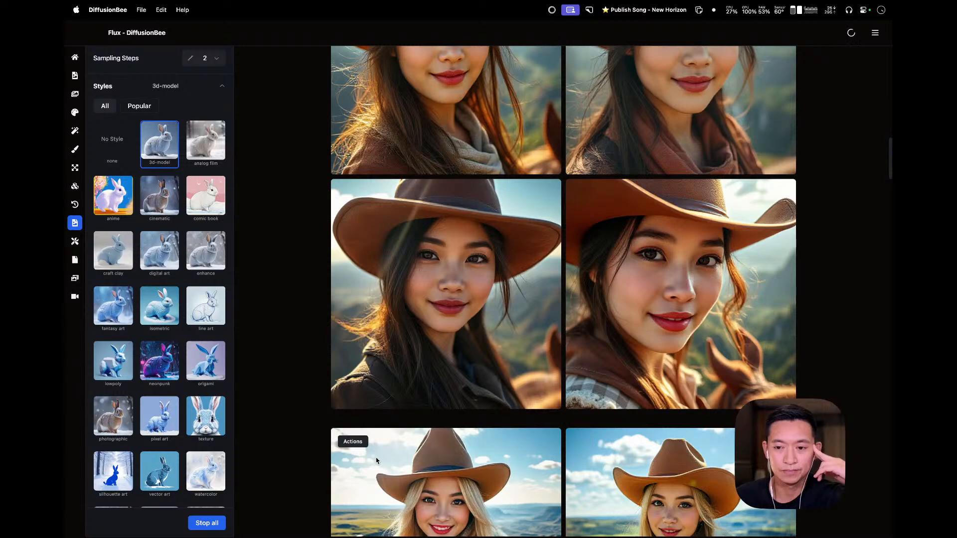
pyautogui.scroll(10, 377, 460)
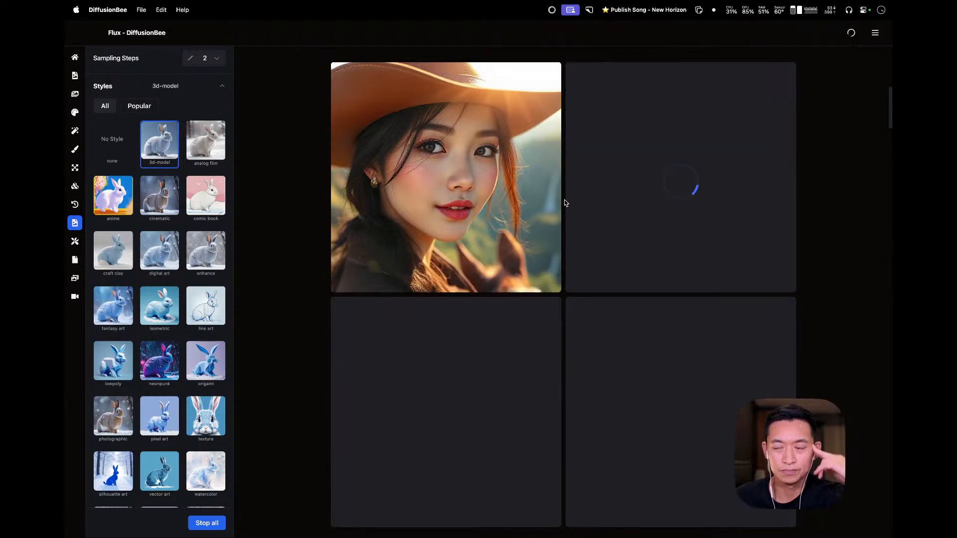
# - Check the Perplexity prompt thread, then return to DiffusionBee
pyautogui.hotkey('ctrl', 'Left')
pyautogui.scroll(4, 456, 298)
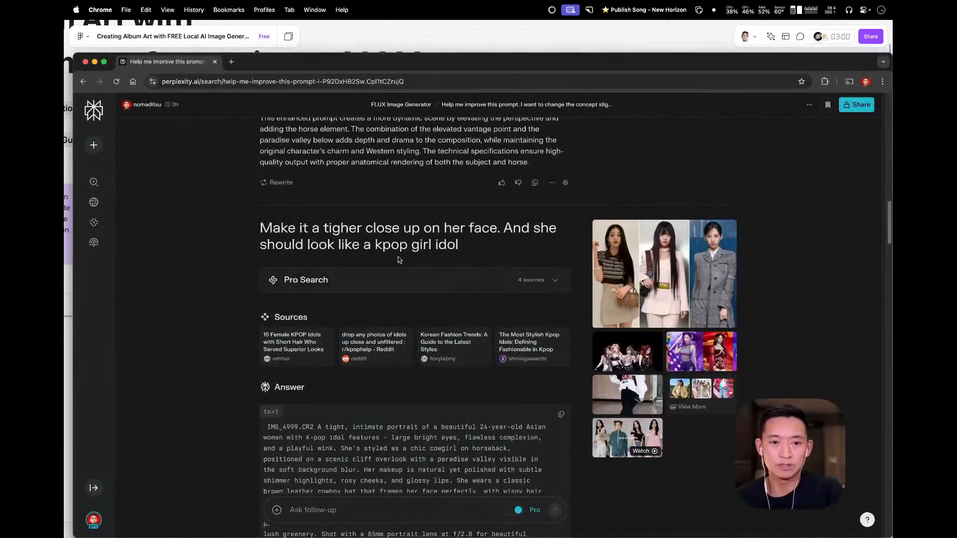
pyautogui.scroll(-5, 424, 292)
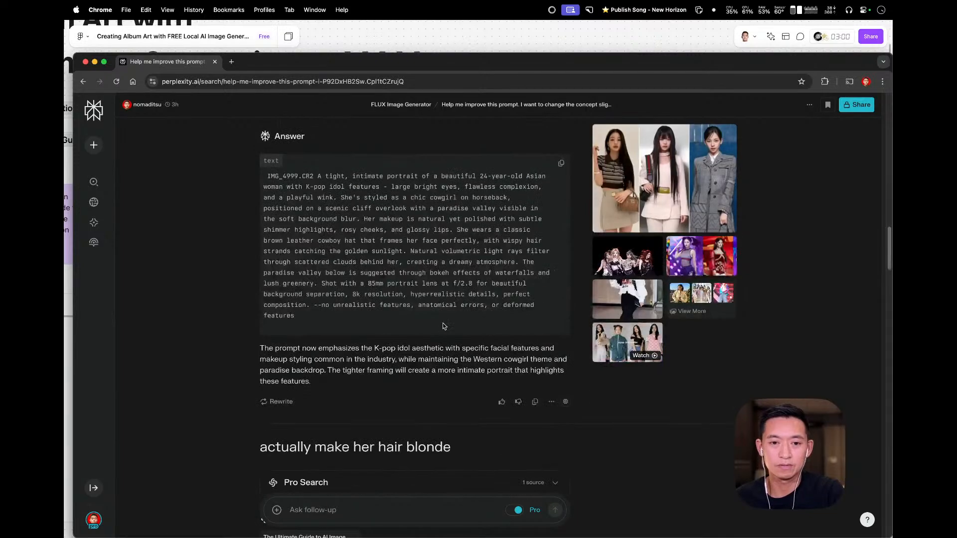
pyautogui.hotkey('ctrl', 'Right')
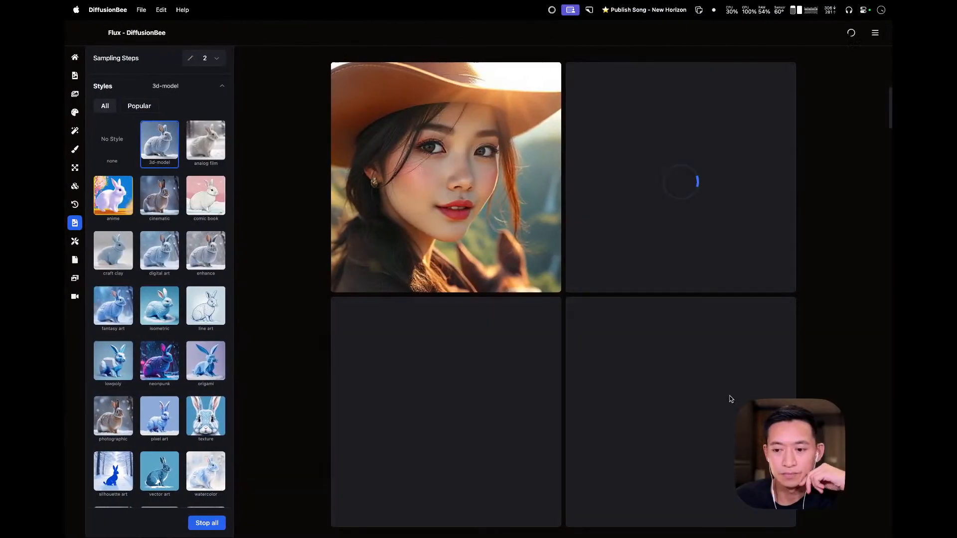
pyautogui.scroll(-10, 546, 421)
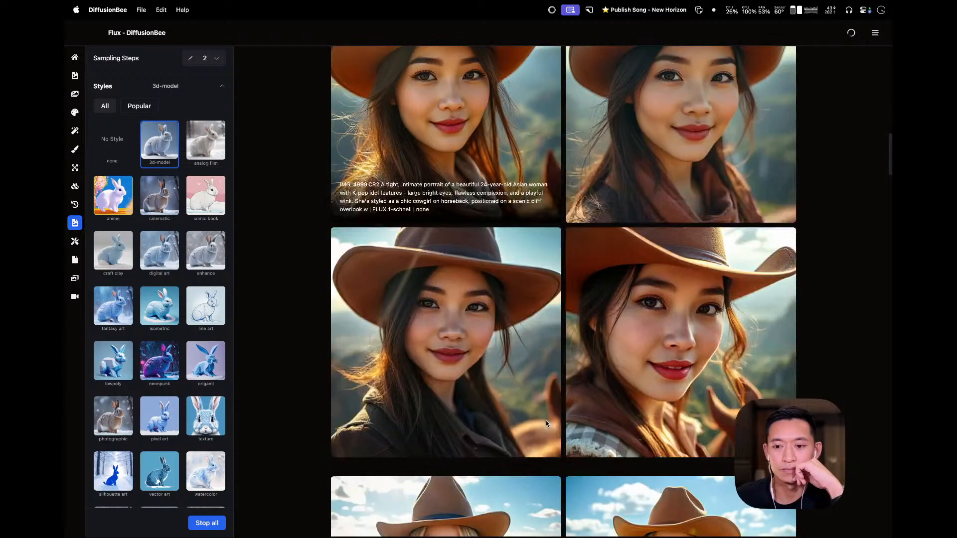
pyautogui.scroll(5, 546, 421)
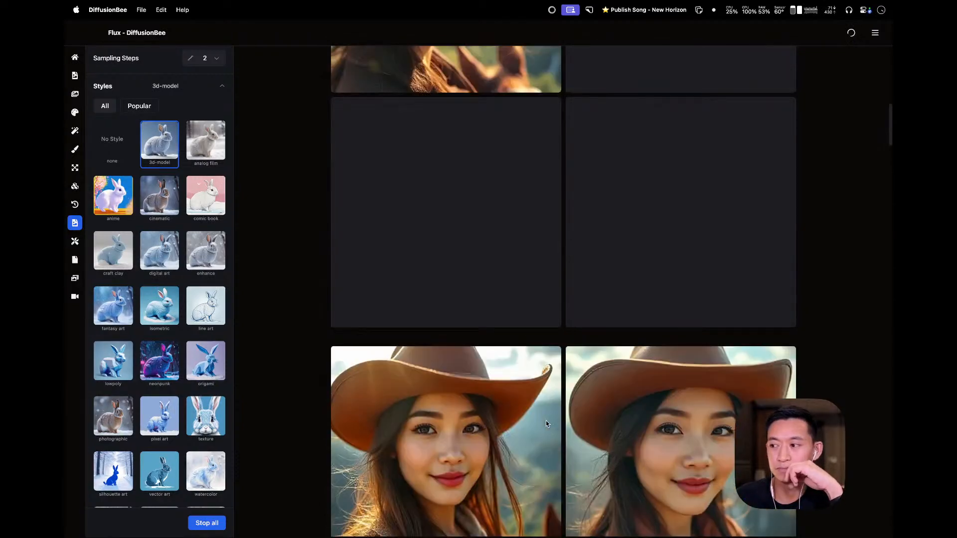
pyautogui.scroll(3, 546, 424)
pyautogui.scroll(2, 547, 424)
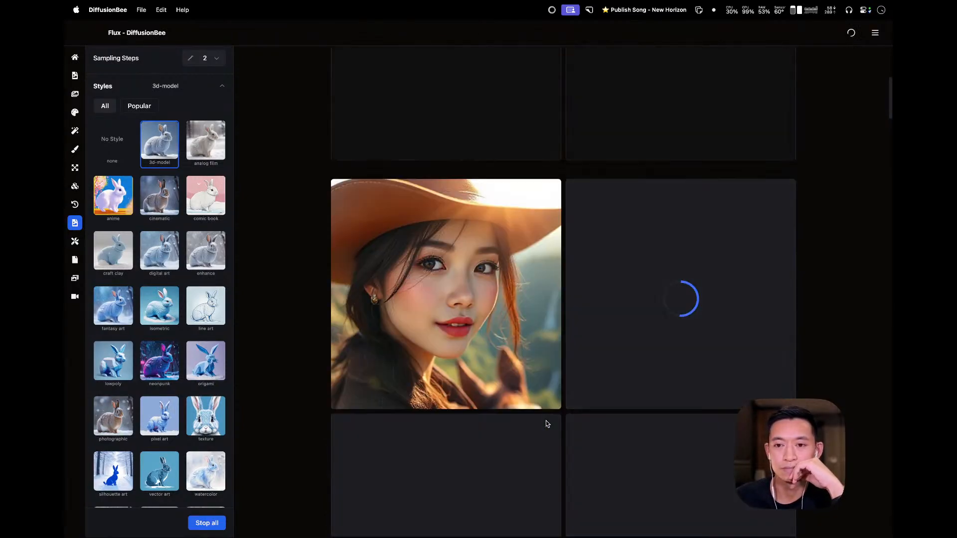
pyautogui.scroll(-2, 547, 424)
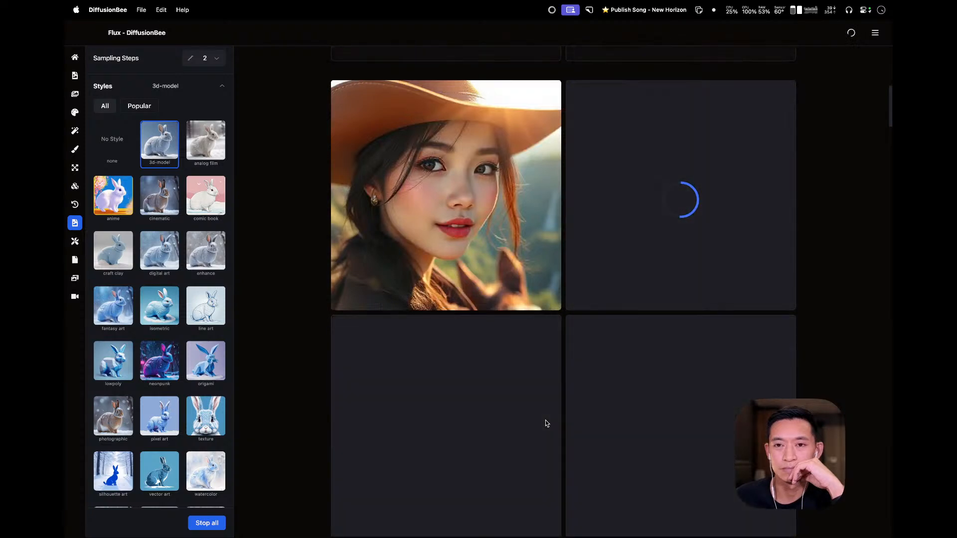
pyautogui.scroll(-1, 547, 424)
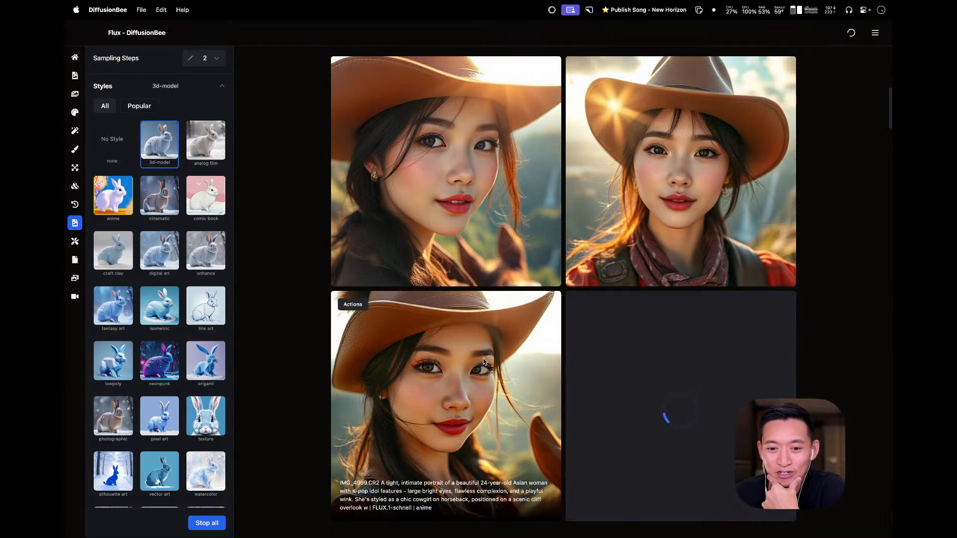
pyautogui.scroll(-5, 663, 449)
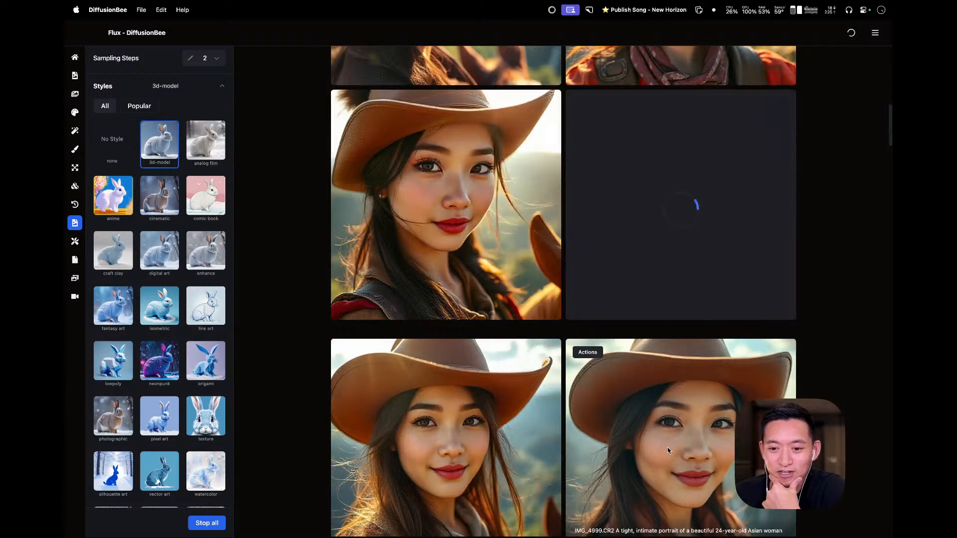
pyautogui.scroll(-3, 668, 451)
pyautogui.scroll(5, 666, 447)
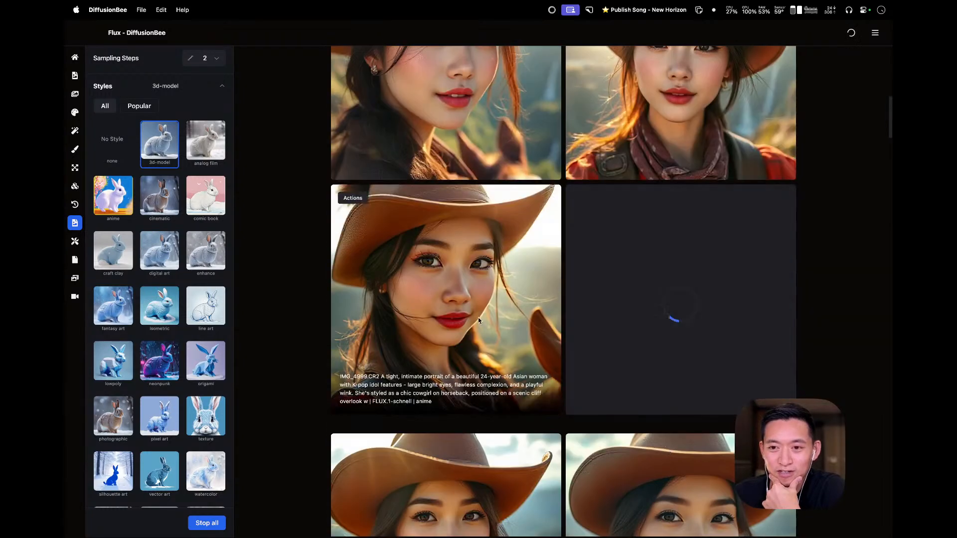
pyautogui.scroll(4, 463, 349)
pyautogui.scroll(-5, 456, 408)
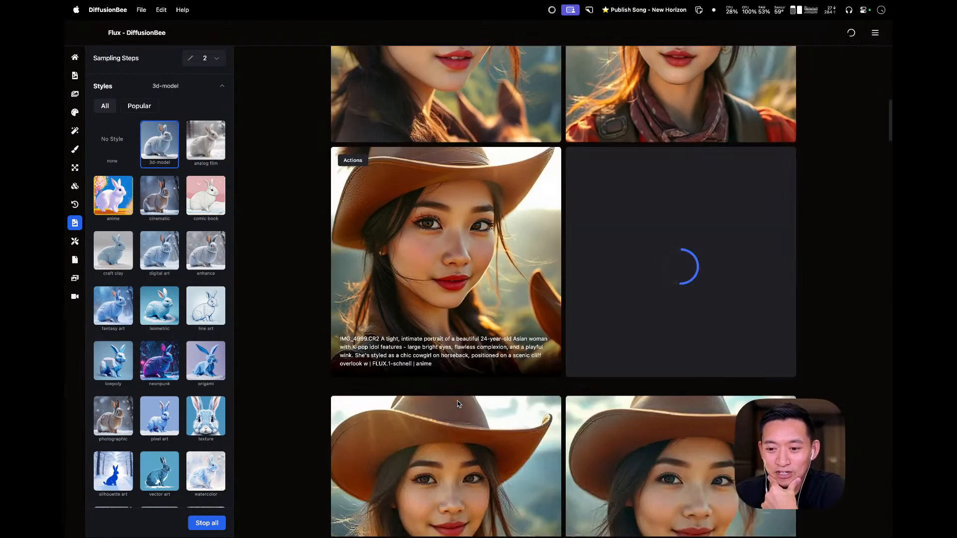
# - Save the anime-style portrait via Save Image, changing the reused cowgirl 2.png name to cowgirl 3.png
pyautogui.click(355, 162)
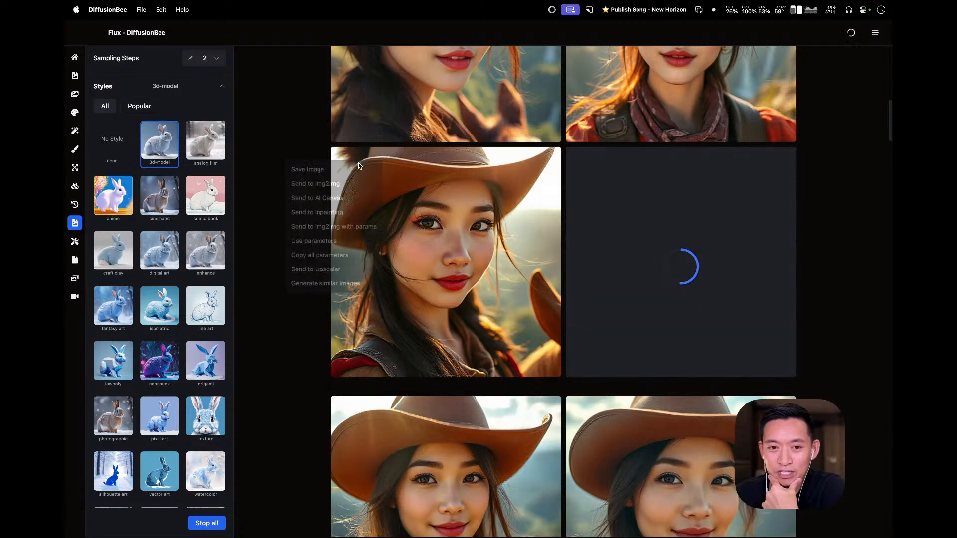
pyautogui.click(364, 166)
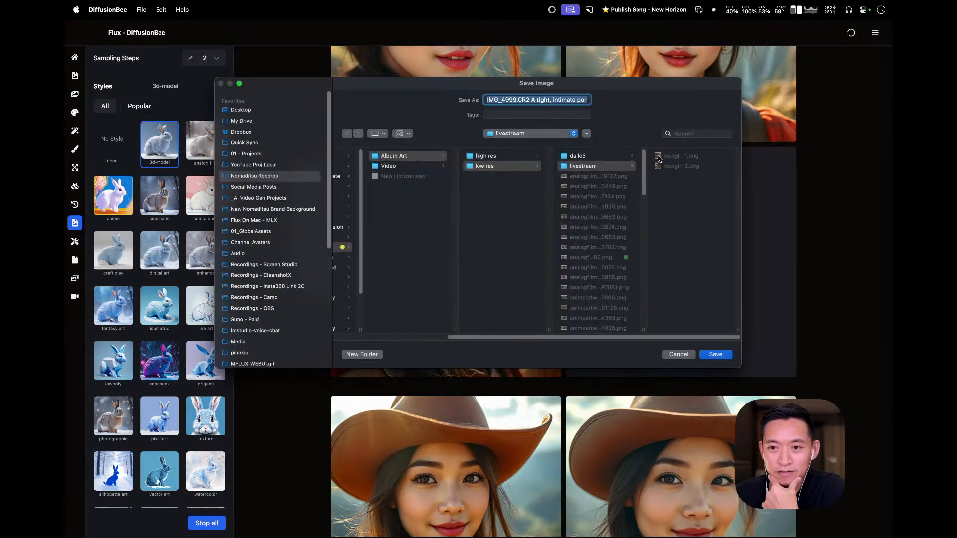
pyautogui.click(681, 165)
pyautogui.click(529, 99)
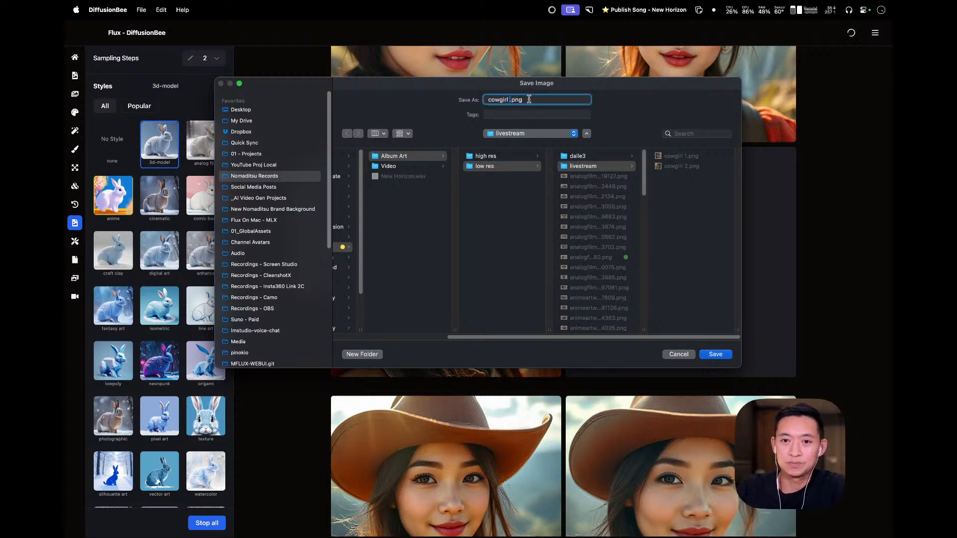
pyautogui.write('3')
pyautogui.press('Return')
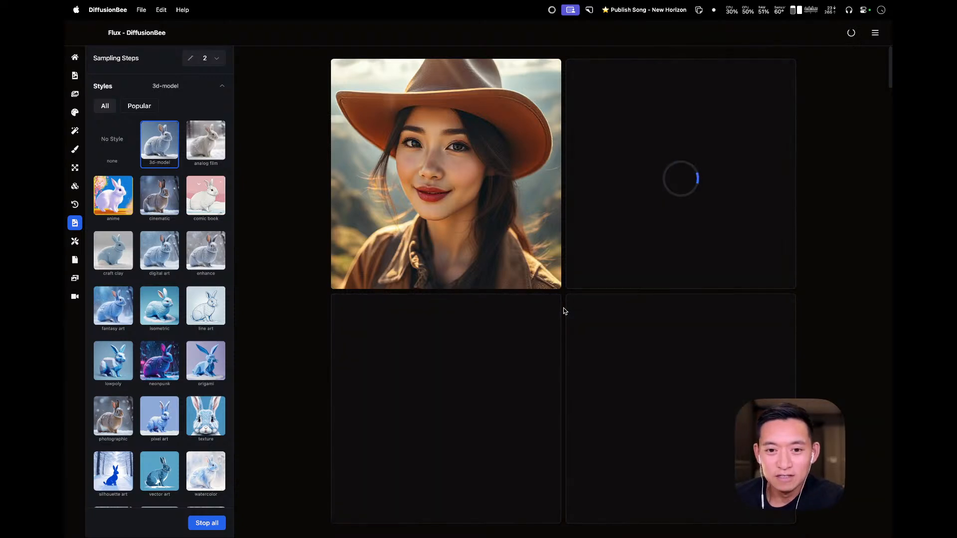
pyautogui.scroll(5, 192, 251)
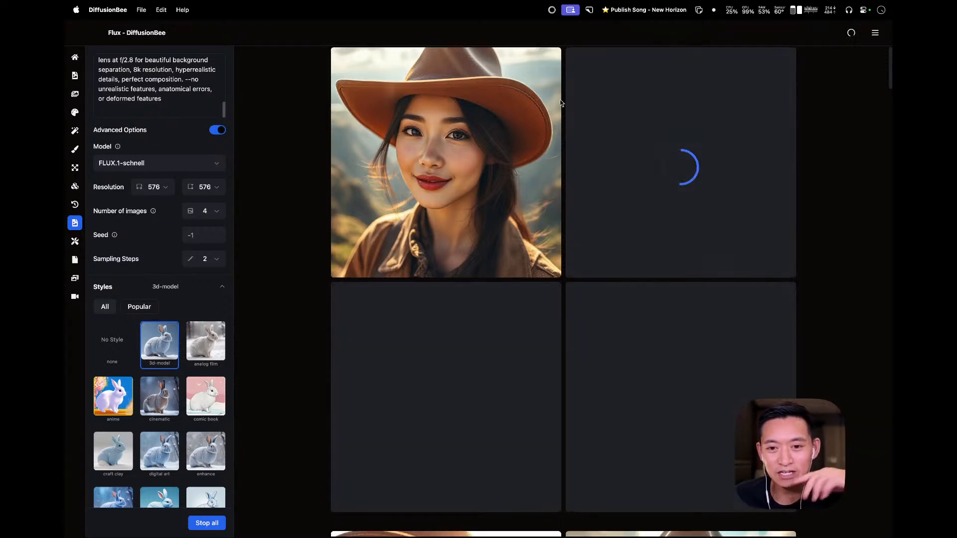
pyautogui.moveTo(505, 197)
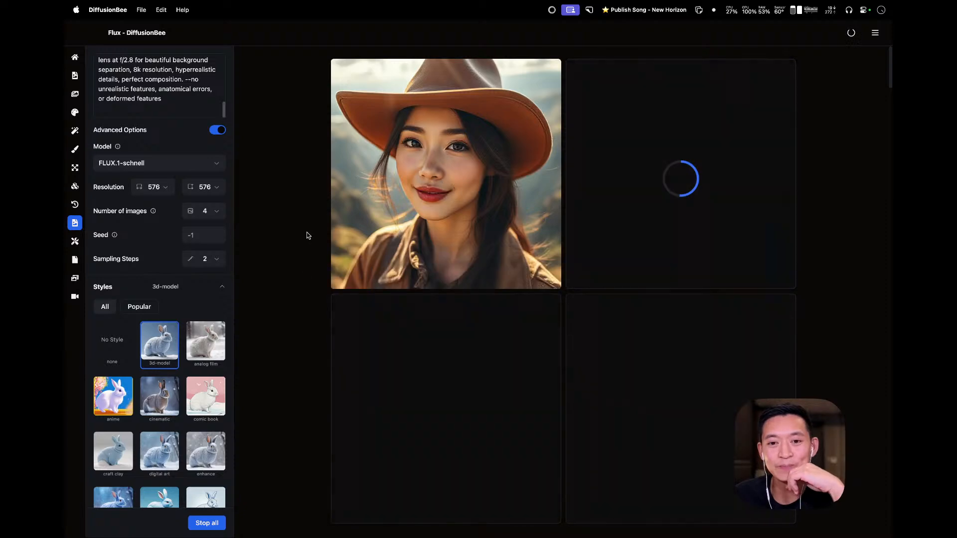
pyautogui.scroll(-5, 312, 316)
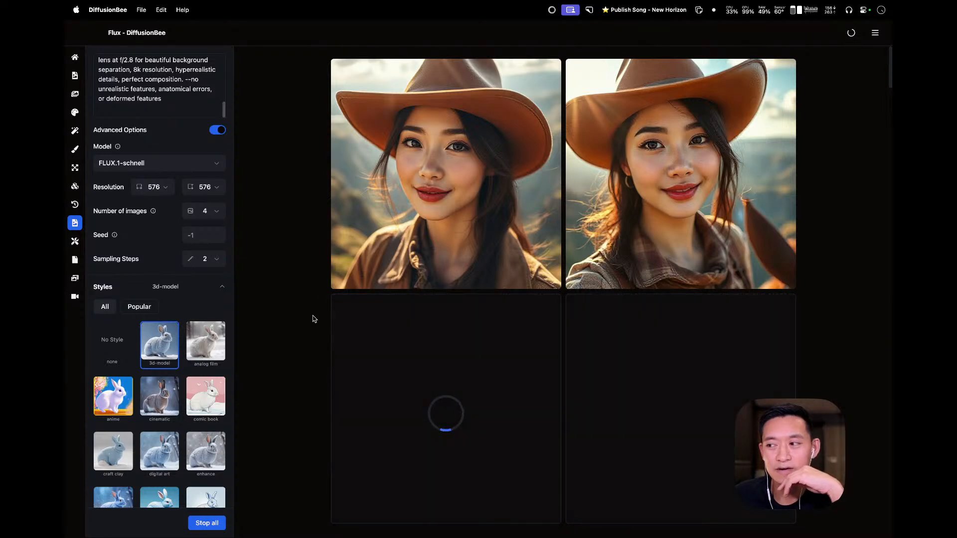
pyautogui.moveTo(474, 258)
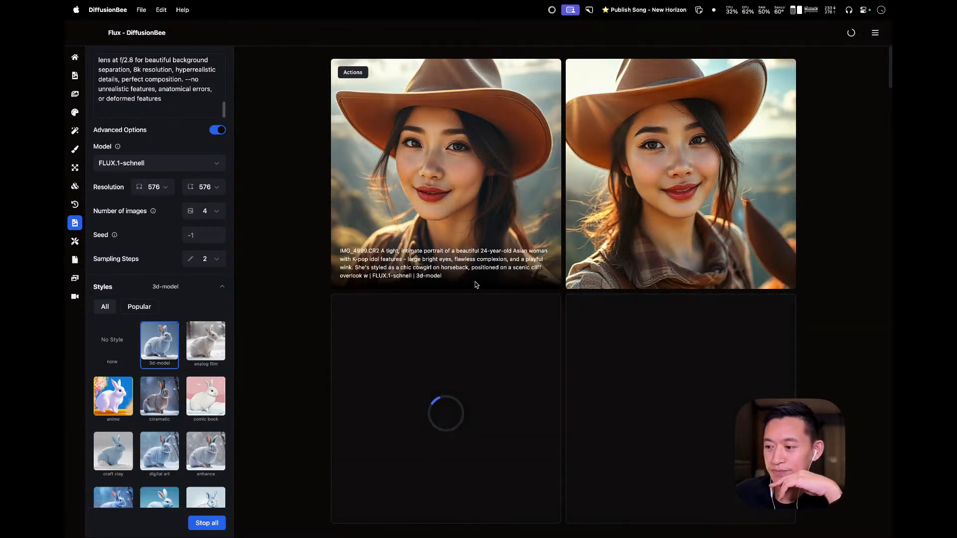
pyautogui.moveTo(384, 531)
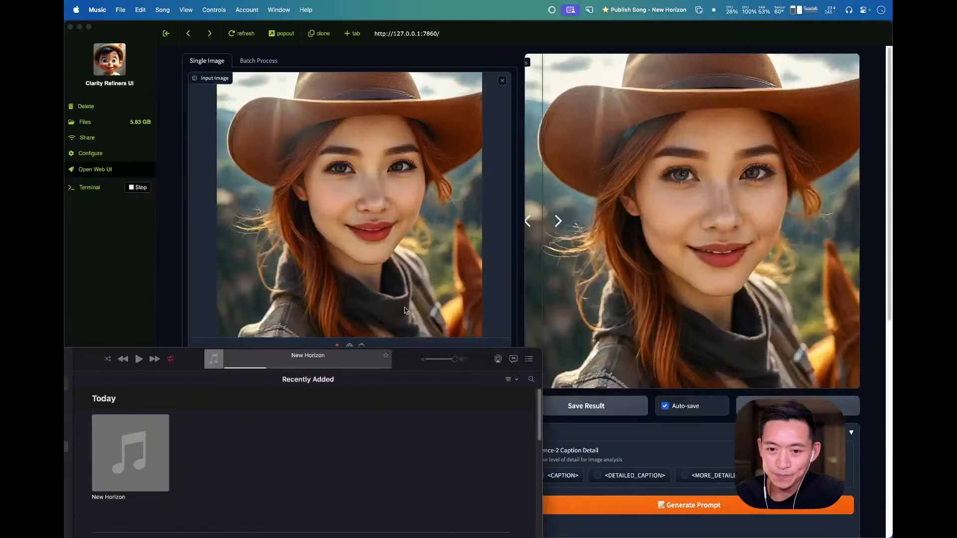
# - Play New Horizon from Recently Added in Apple Music and turn the volume down
pyautogui.moveTo(113, 479)
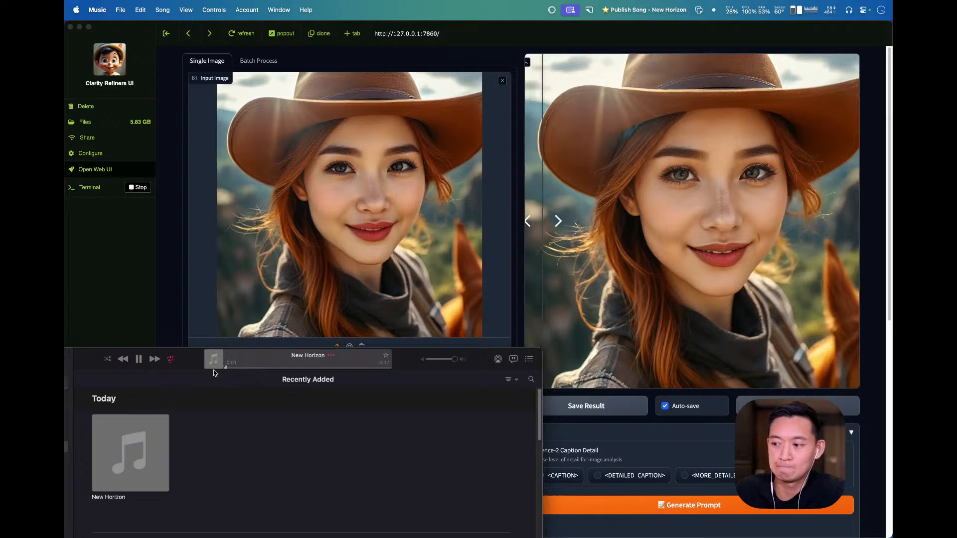
pyautogui.press('XF86AudioLowerVolume')
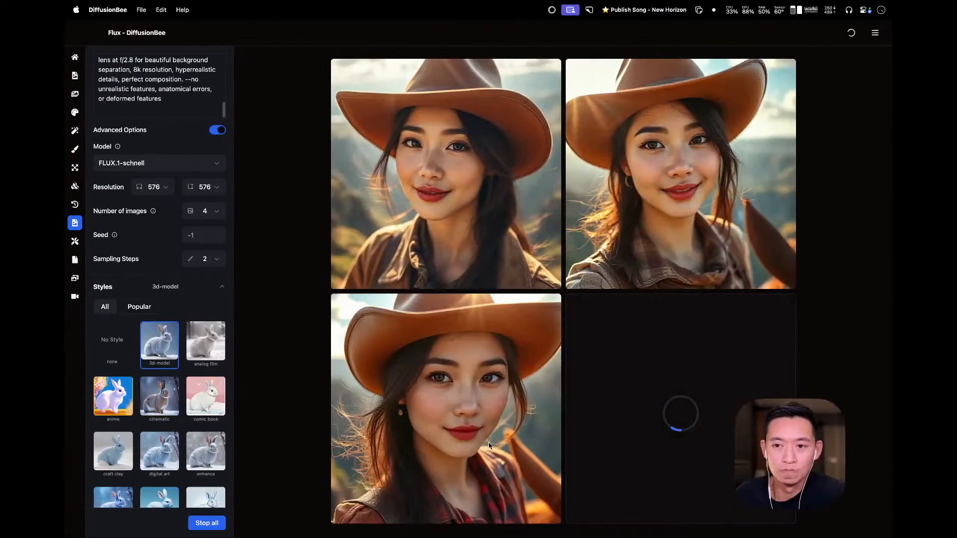
pyautogui.scroll(-3, 489, 445)
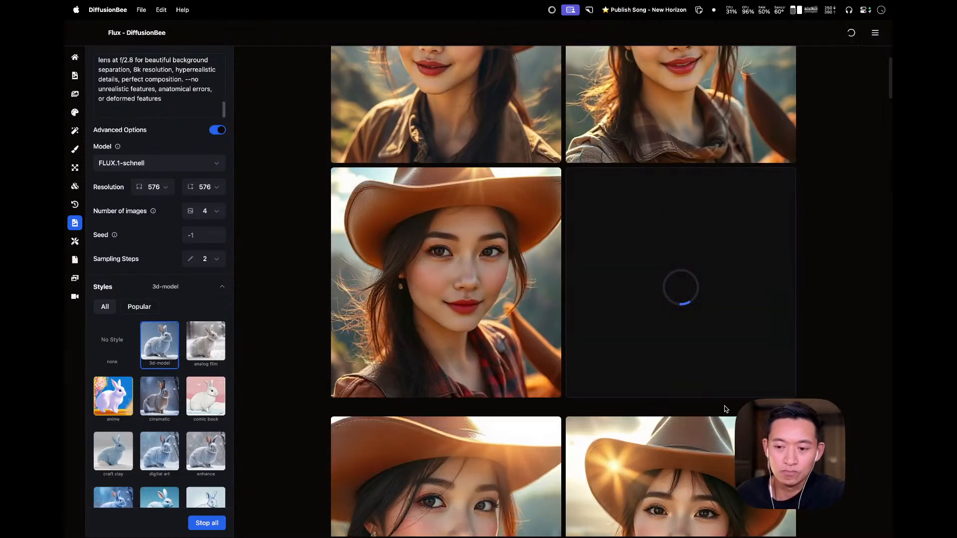
pyautogui.scroll(3, 719, 403)
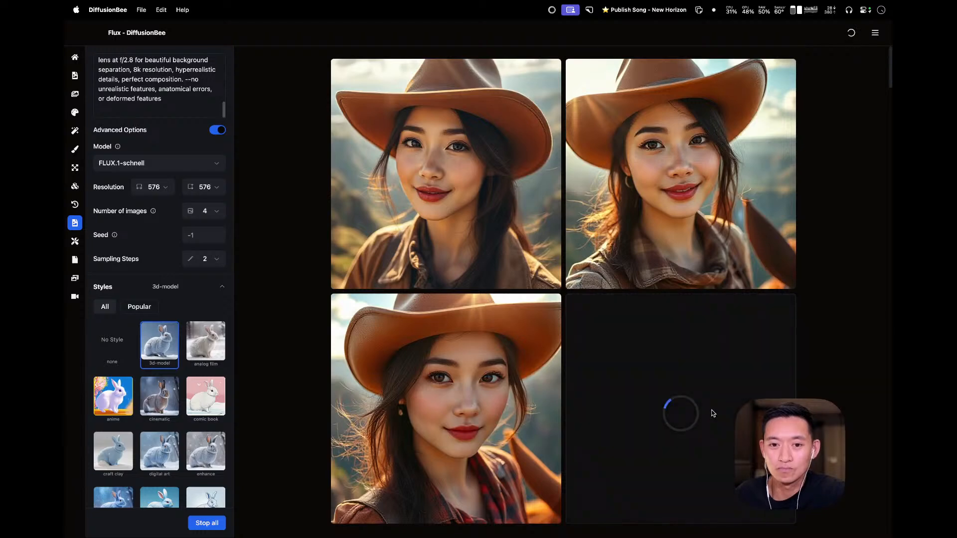
pyautogui.scroll(-4, 713, 413)
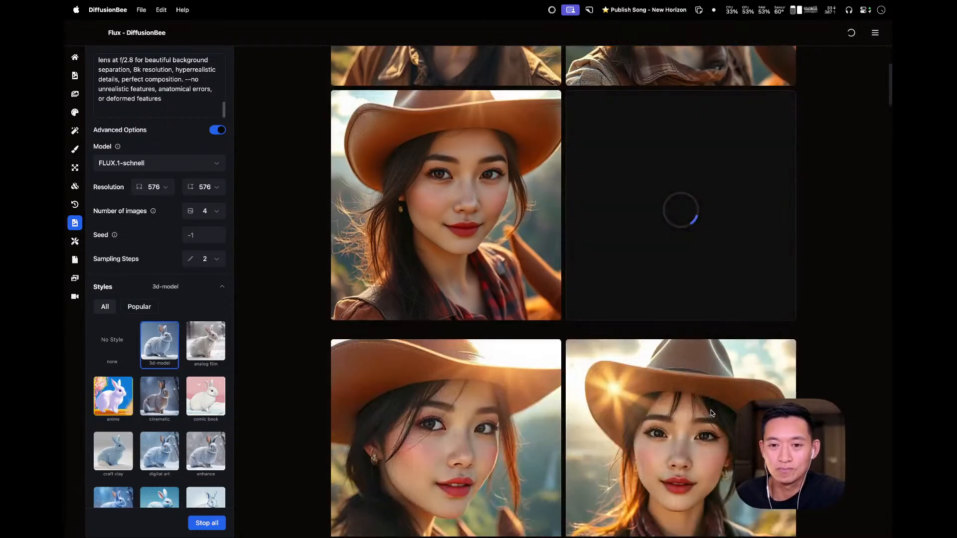
pyautogui.scroll(-3, 712, 414)
pyautogui.scroll(7, 712, 413)
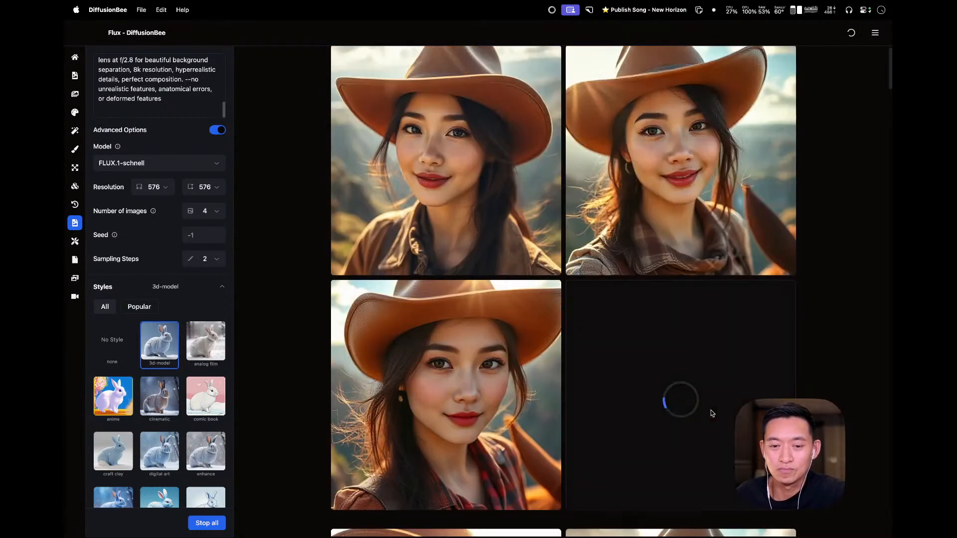
pyautogui.scroll(1, 712, 413)
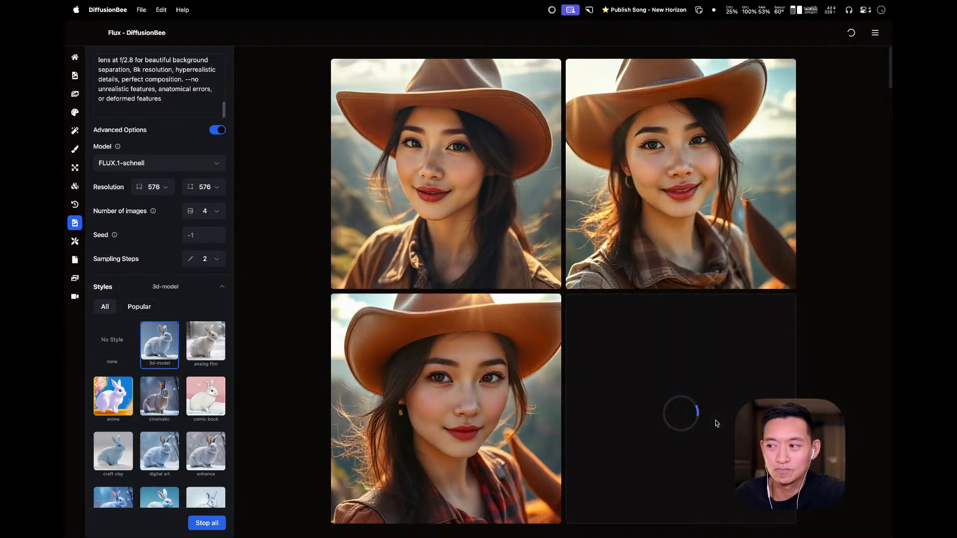
pyautogui.scroll(-6, 715, 420)
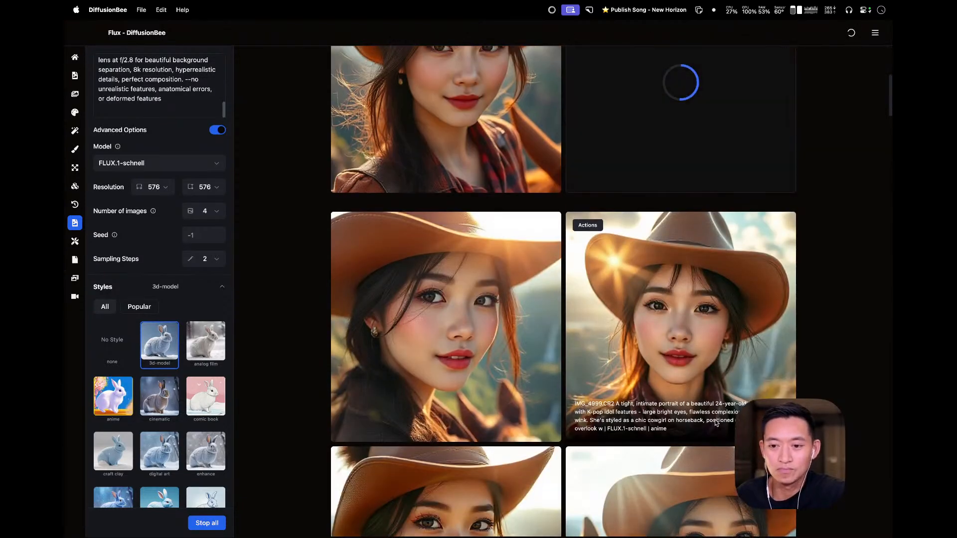
pyautogui.scroll(6, 715, 419)
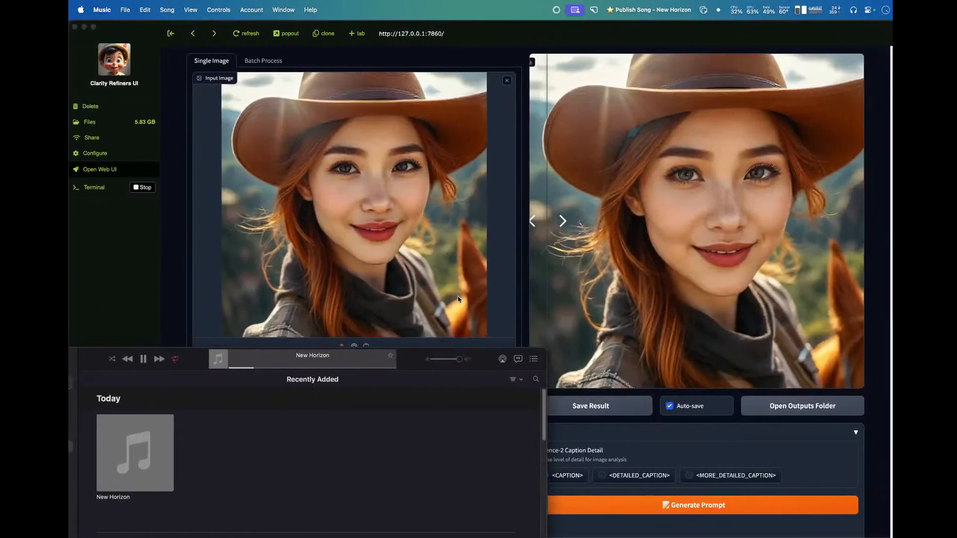
# - Bring up Chrome, nudge its window up, and scroll Perplexity to the sunny-morning cowgirl answer
pyautogui.press('super+Tab')
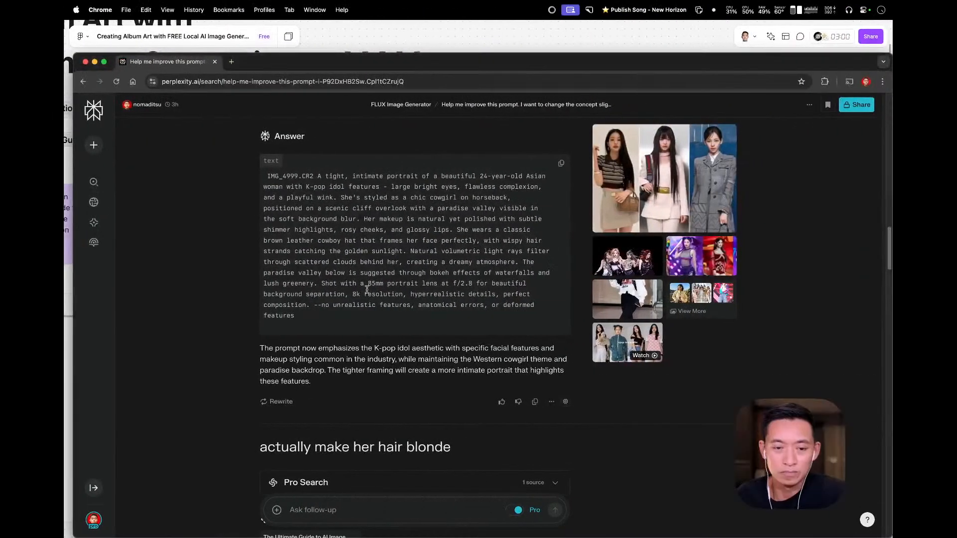
pyautogui.moveTo(451, 69); pyautogui.dragTo(440, 45)
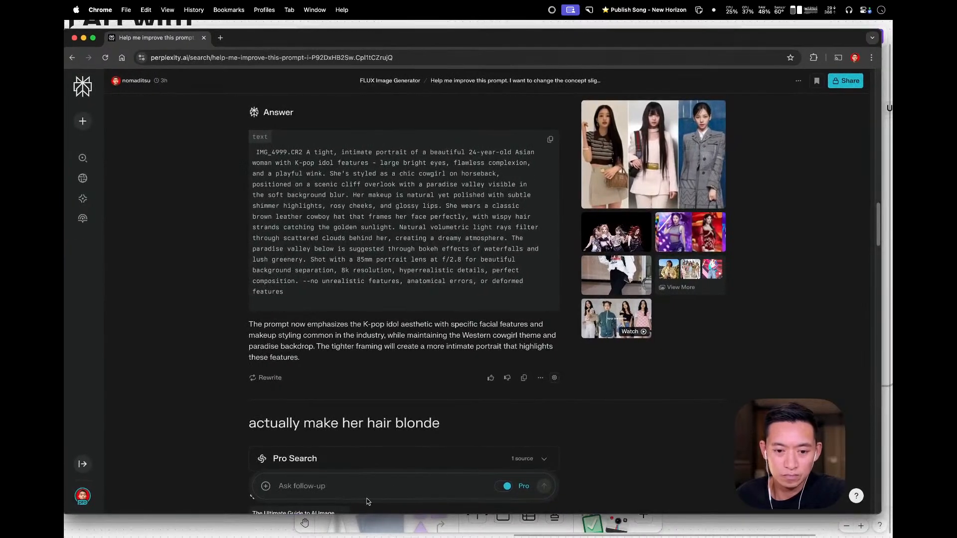
pyautogui.scroll(-15, 414, 418)
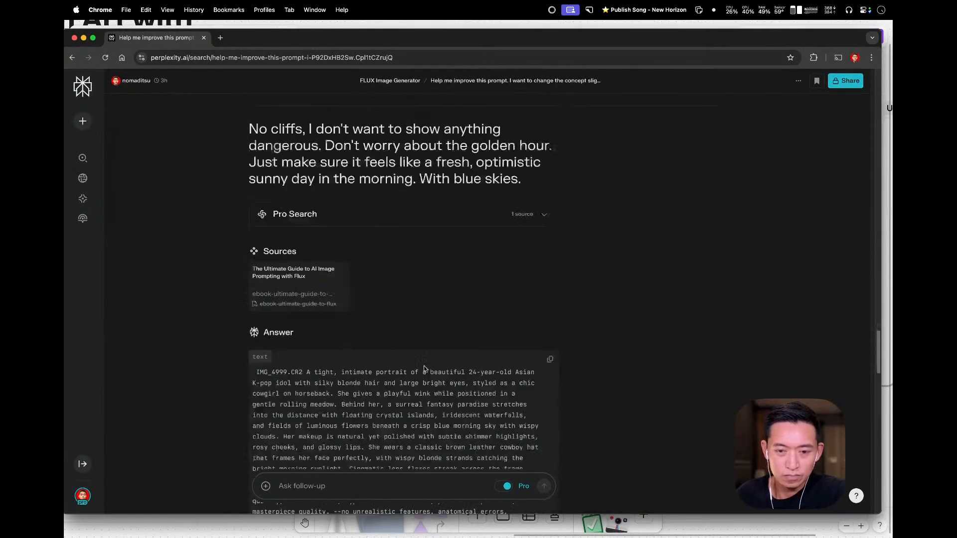
pyautogui.scroll(-10, 414, 417)
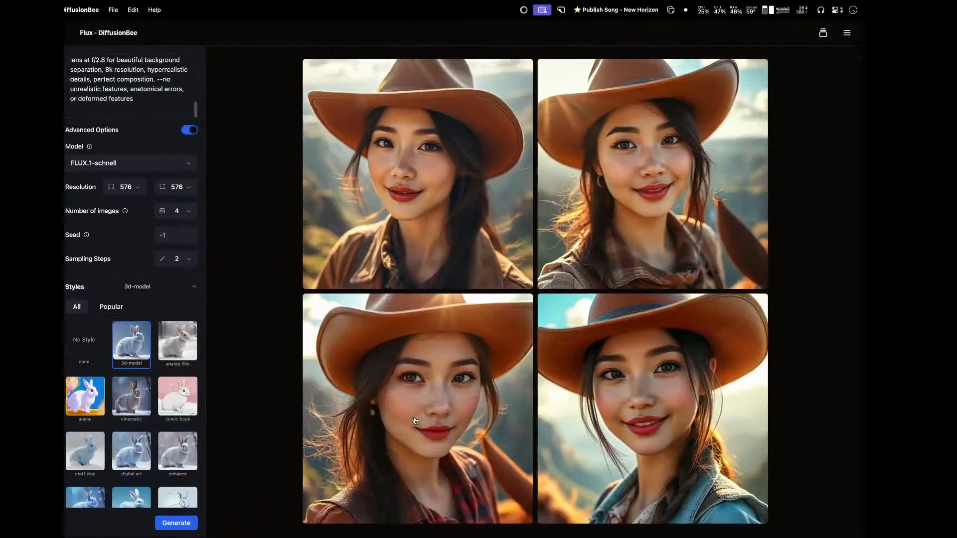
# - Select and copy the whole IMG_4999.CR2 prompt from DiffusionBee's prompt box, then return to Perplexity
pyautogui.press('super+a')
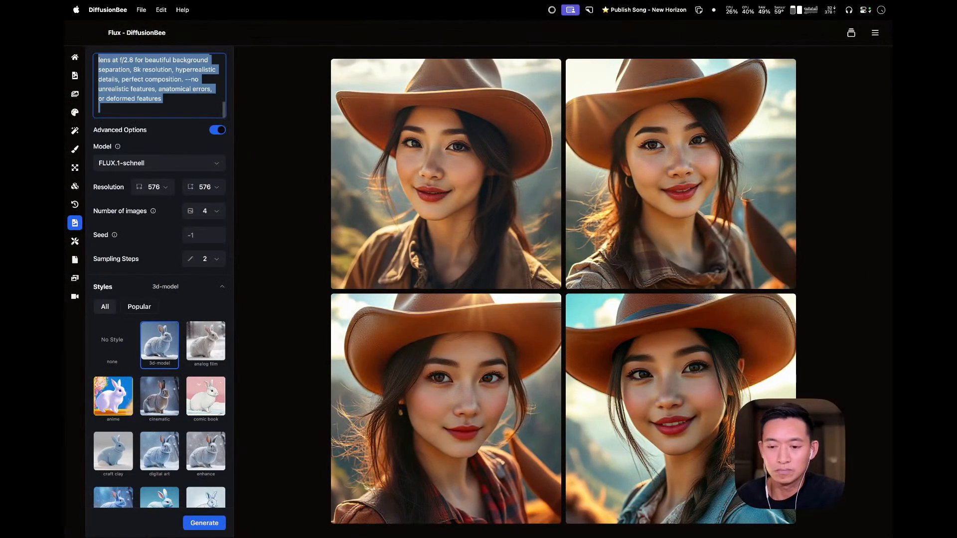
pyautogui.press('XF86AudioLowerVolume')
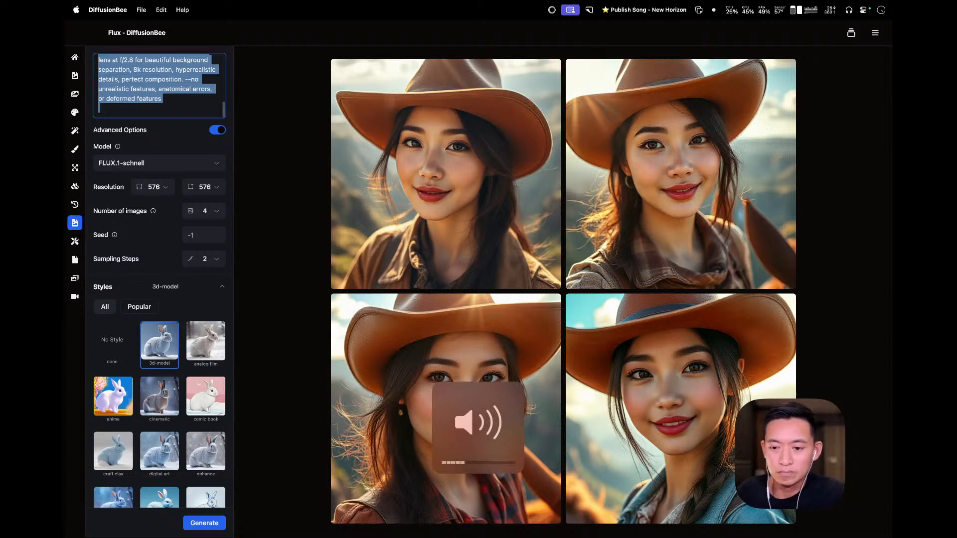
pyautogui.rightClick(182, 104)
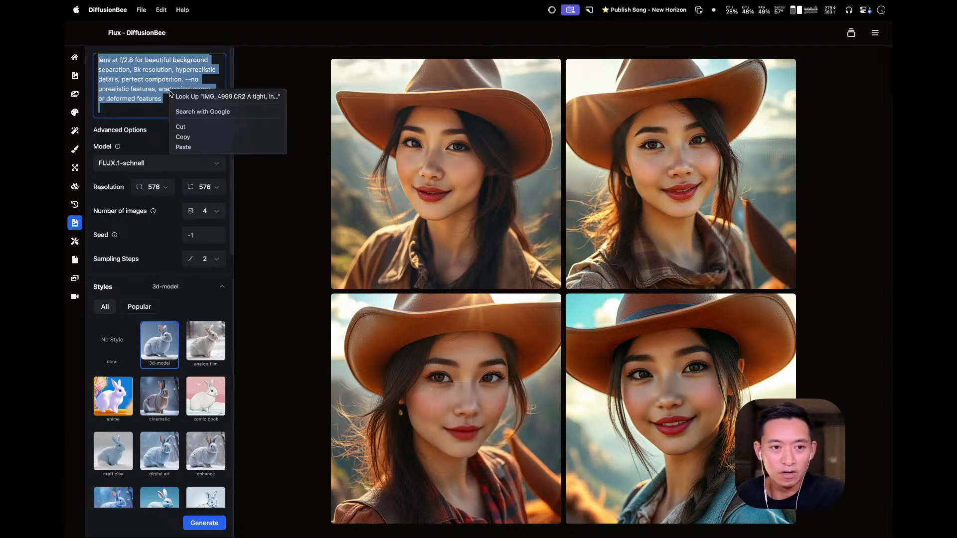
pyautogui.click(194, 133)
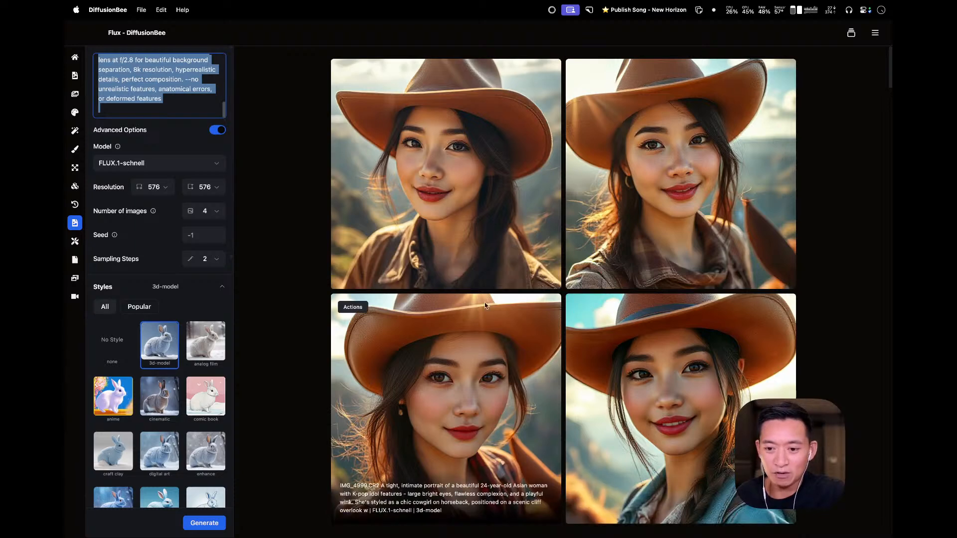
pyautogui.click(308, 183)
pyautogui.hotkey('ctrl', 'Right')
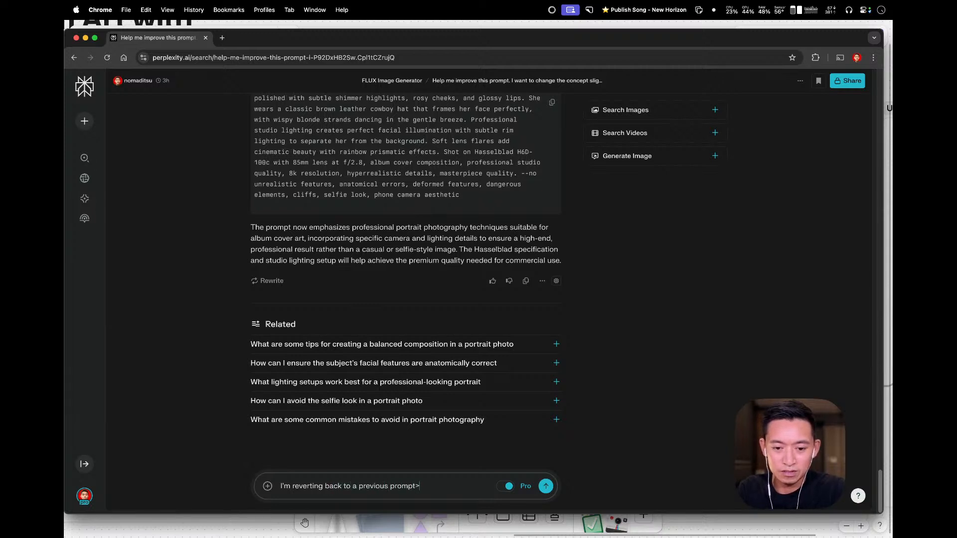
# - Ask Perplexity for a greener, more saturated valley with rich vegetation, pasting the old prompt below
pyautogui.write('a')
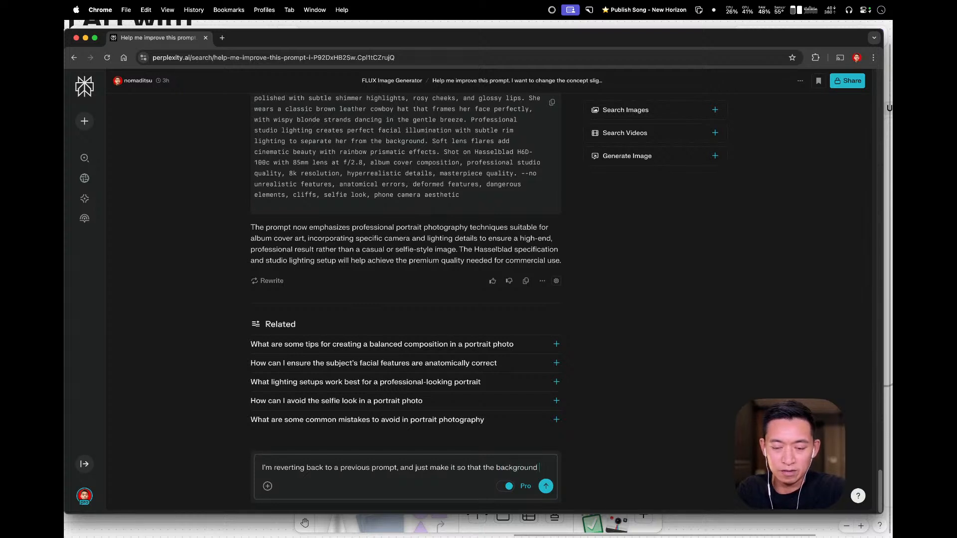
pyautogui.write('more green saturated to indicate more rich vegatation in the valley')
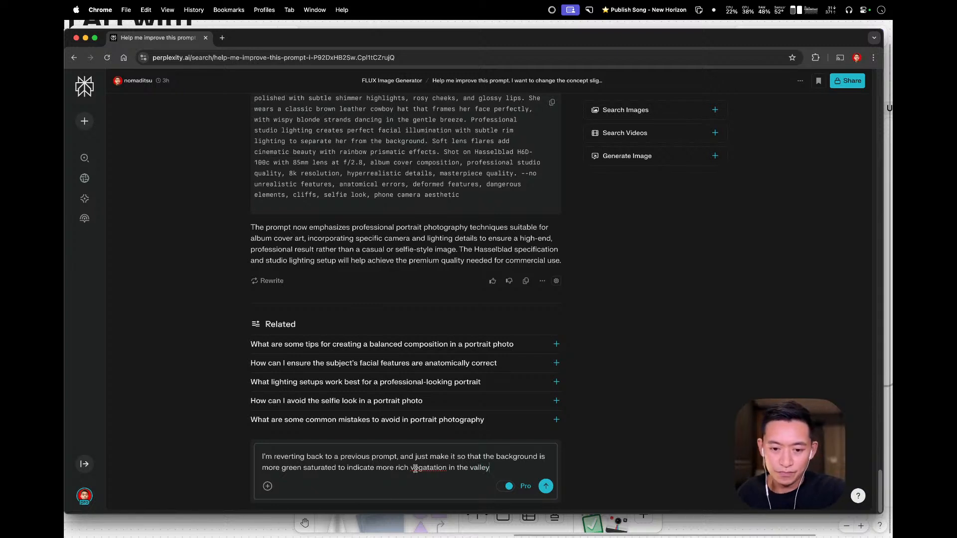
pyautogui.rightClick(415, 469)
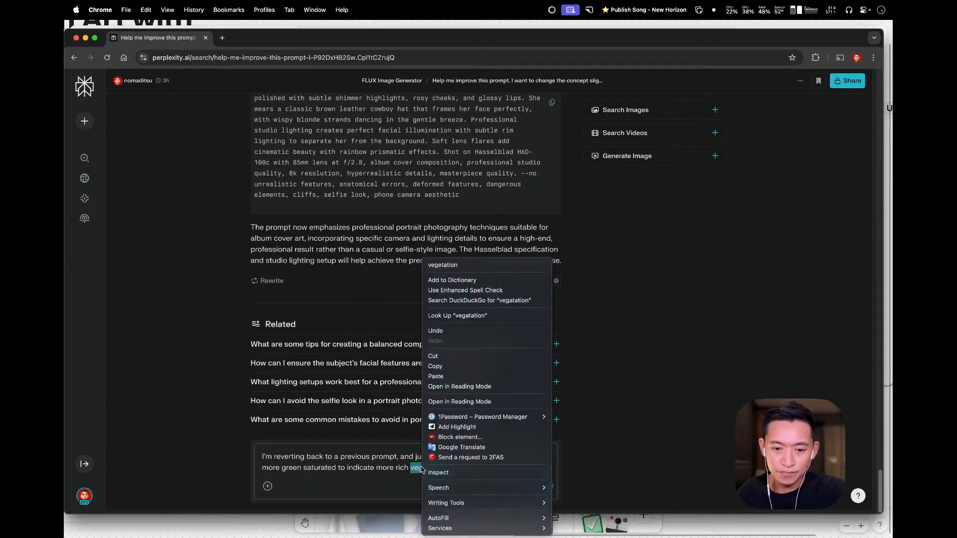
pyautogui.click(448, 263)
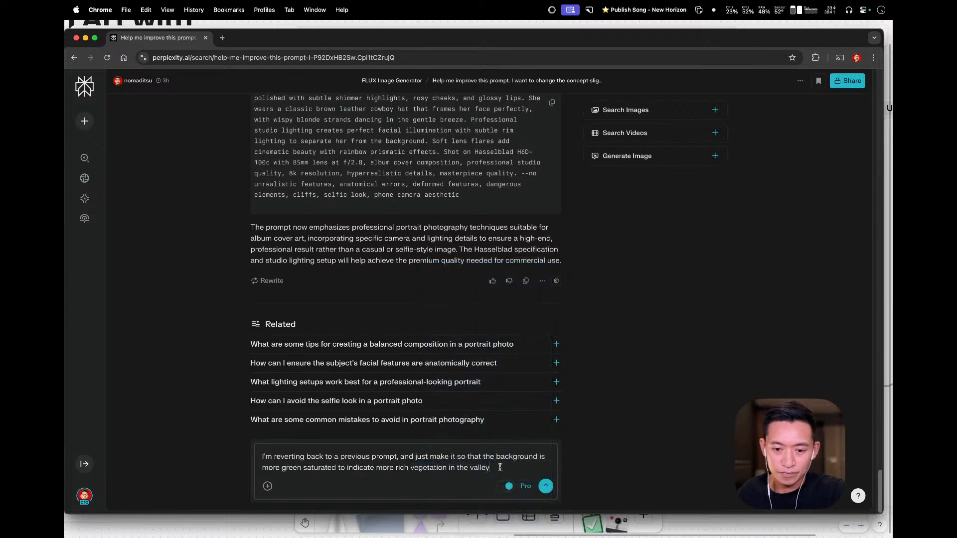
pyautogui.hotkey('shift', 'Return')
pyautogui.hotkey('shift', 'Return')
pyautogui.write("IMG_4999.CR2 A tight, intimate portrait of a beautiful 24-year-old Asian woman with K-pop idol features - large bright eyes, flawless complexion, and a playful wink. She's styled as a chic cowgirl on horseback, positioned on a scenic cliff overlook with a paradise valley visible in the soft background blur. Her makeup is natural yet polished with subtle shimmer highlights, rosy cheeks, and glossy lips. She wears a classic brown leather cowboy hat that frames her face perfectly, with wispy hair strands catching the golden sunlight. Natural volumetric light rays filter through scattered clouds behind her, creating a dreamy atmosphere. The paradise valley below is suggested through bokeh effects of waterfalls and lush greenery. Shot with a 85mm portrait lens at f/2.8 for beautiful background separation, 8k resolution, hyperrealistic details, perfect composition. --no unrealistic features, anatomical errors, or deformed features")
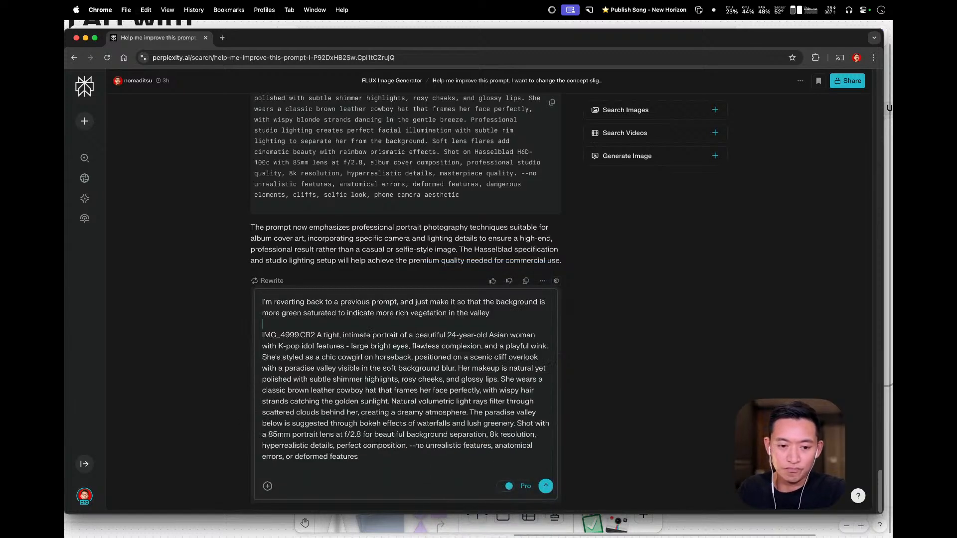
pyautogui.click(547, 487)
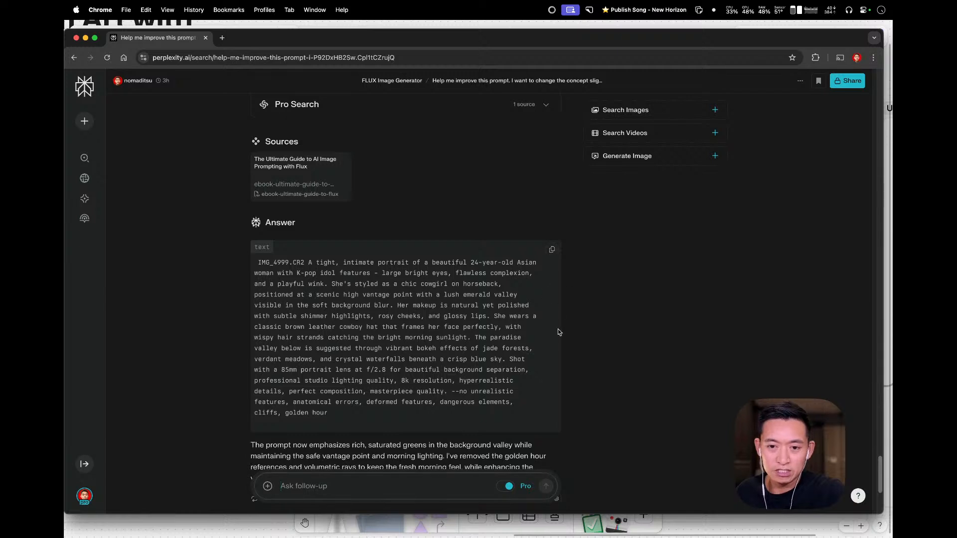
pyautogui.scroll(-4, 559, 332)
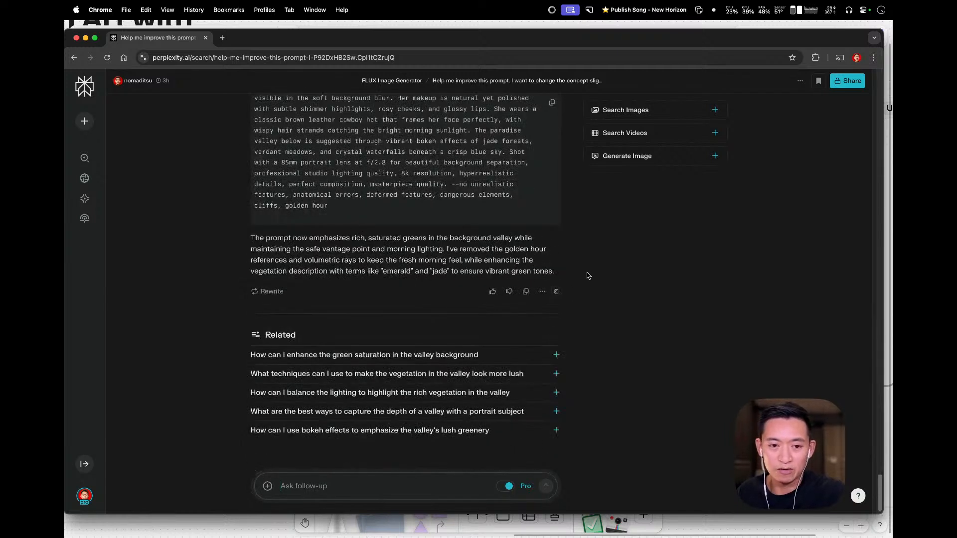
pyautogui.hotkey('ctrl', 'Left')
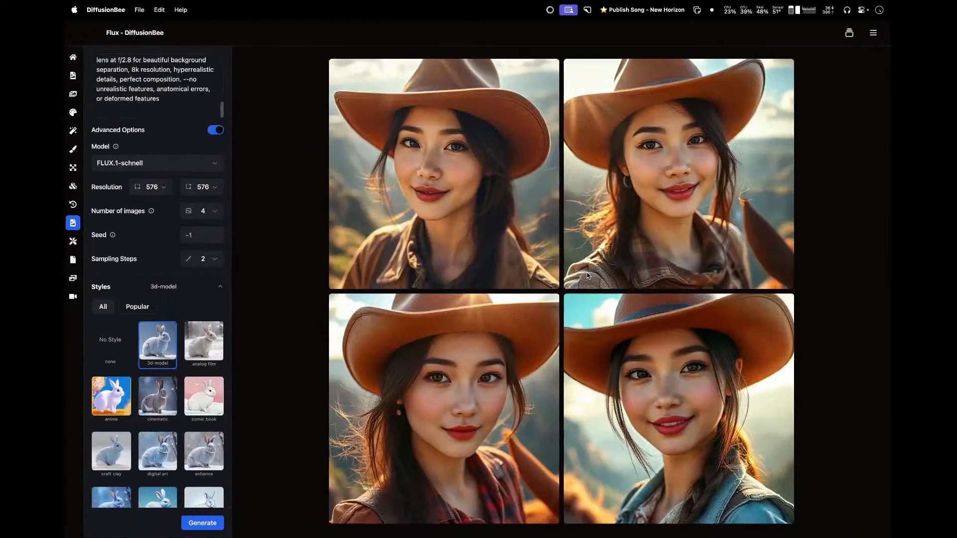
# - Paste the lush-valley prompt, delete its --no clause, clear the 3d-model style, and generate four portraits
pyautogui.click(187, 102)
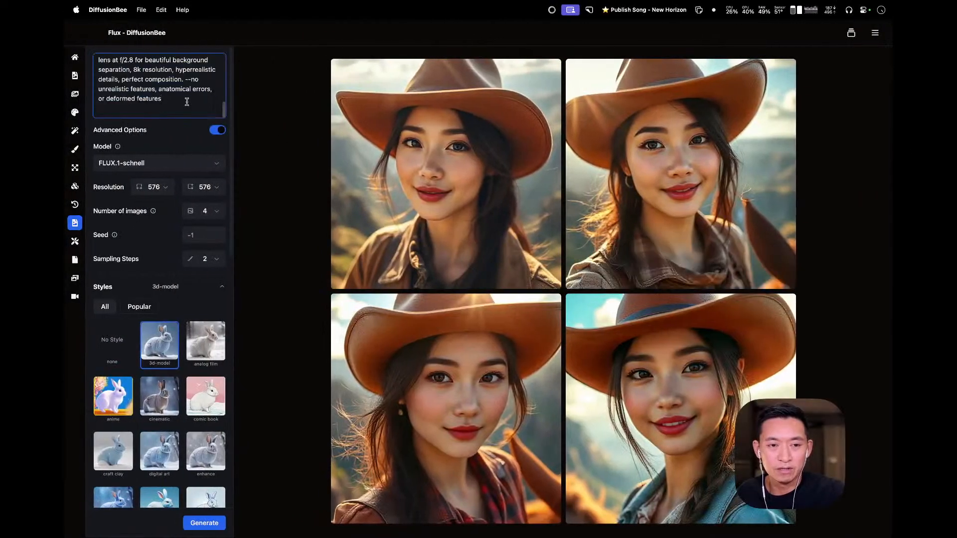
pyautogui.press('super+a')
pyautogui.press('super+v')
pyautogui.scroll(3, 189, 104)
pyautogui.scroll(-5, 189, 104)
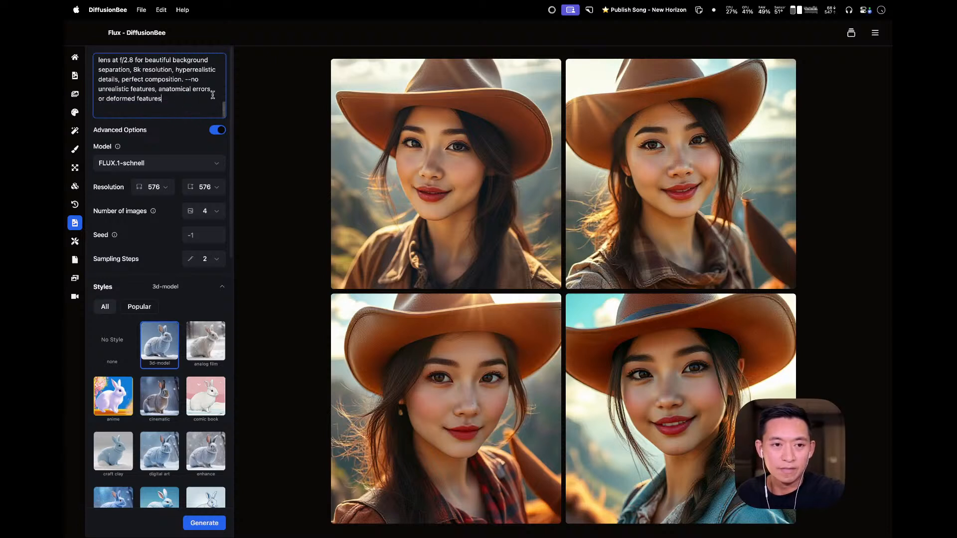
pyautogui.moveTo(186, 80); pyautogui.dragTo(199, 99)
pyautogui.press('BackSpace')
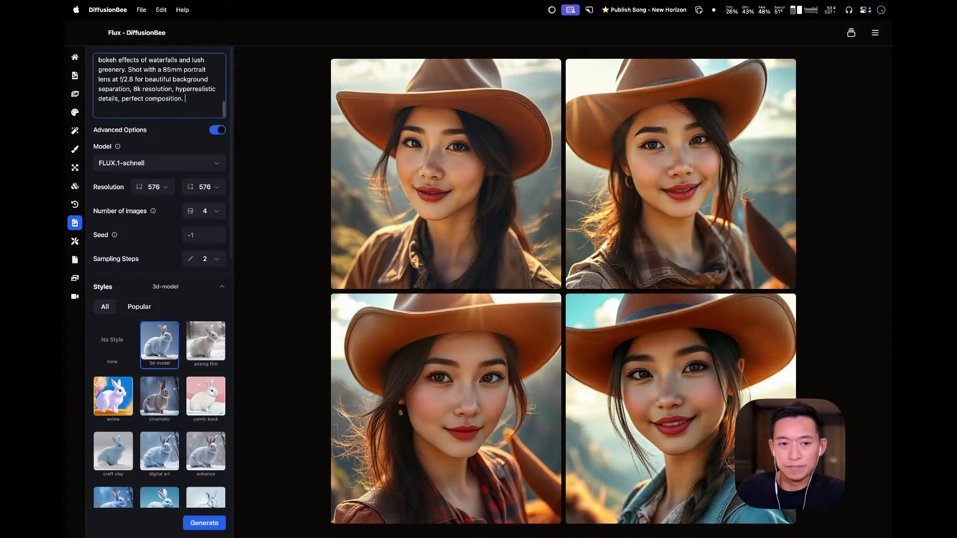
pyautogui.click(113, 343)
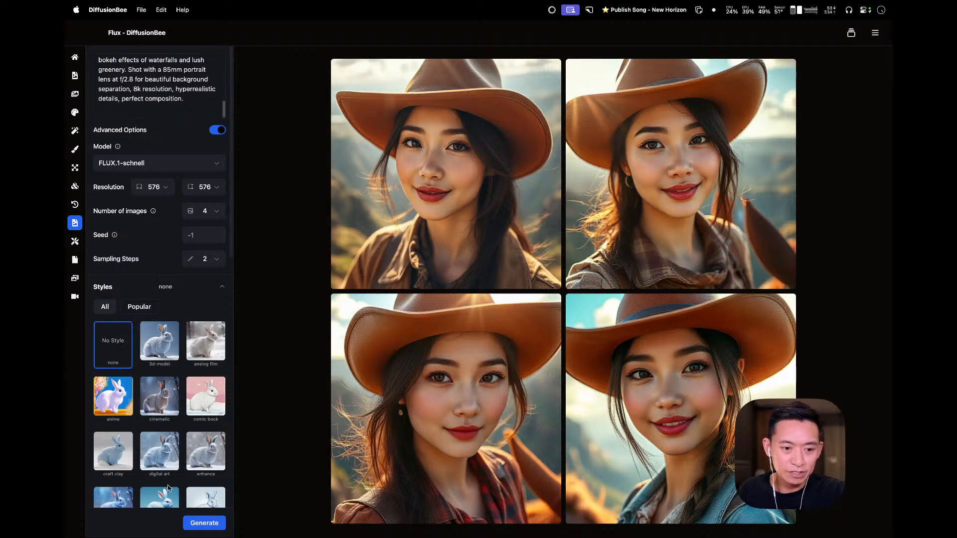
pyautogui.click(195, 524)
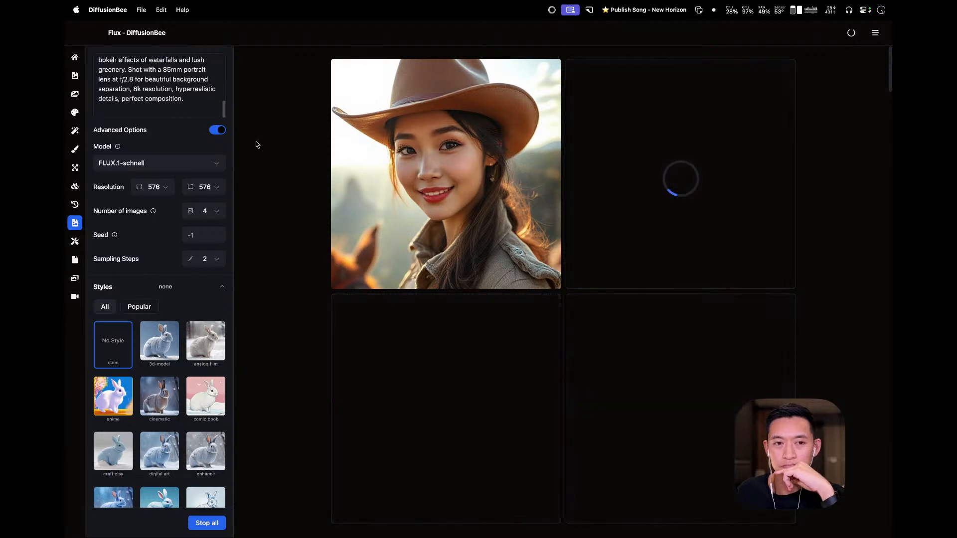
# - Scroll through the prompt box while the lush-greenery portraits render until three are done
pyautogui.scroll(5, 188, 90)
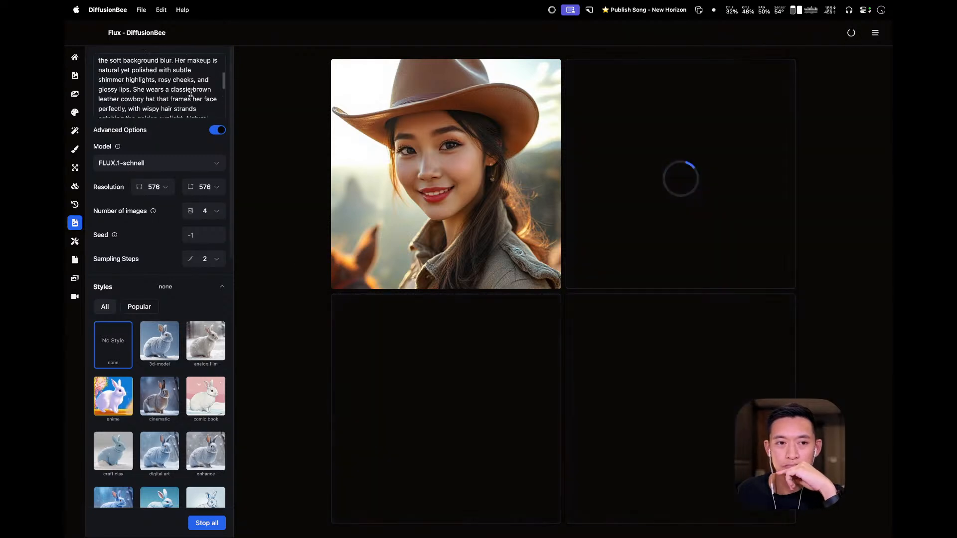
pyautogui.scroll(5, 190, 91)
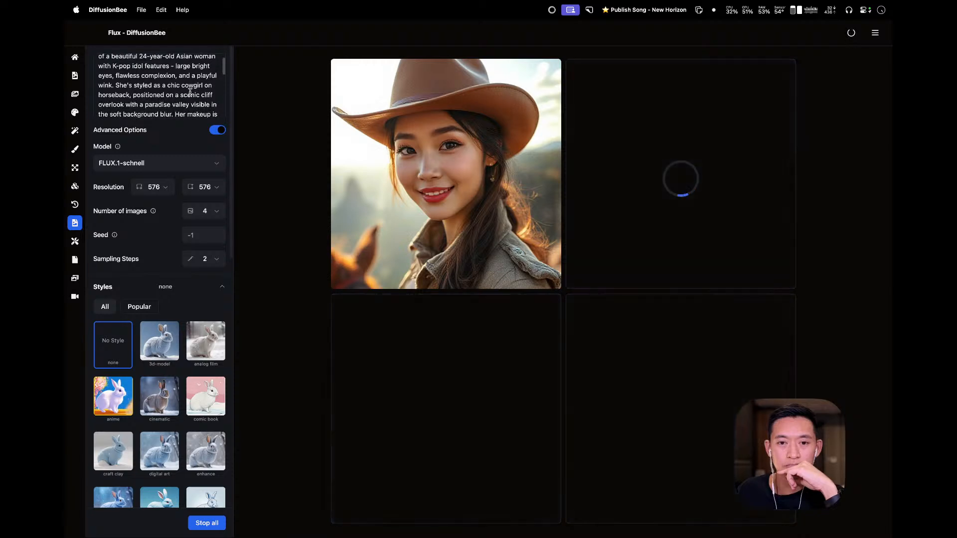
pyautogui.scroll(-3, 162, 73)
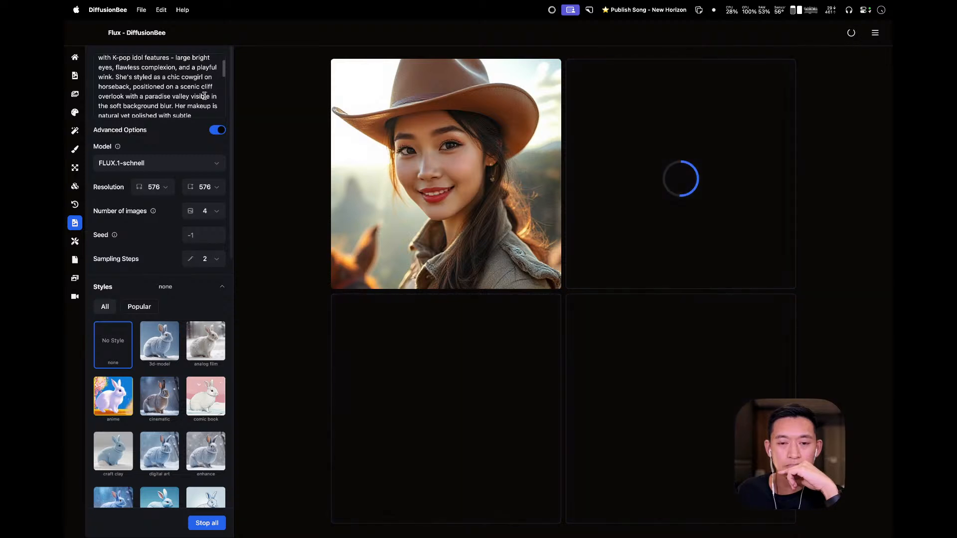
pyautogui.scroll(-2, 204, 95)
pyautogui.scroll(-2, 204, 95)
pyautogui.scroll(-1, 204, 96)
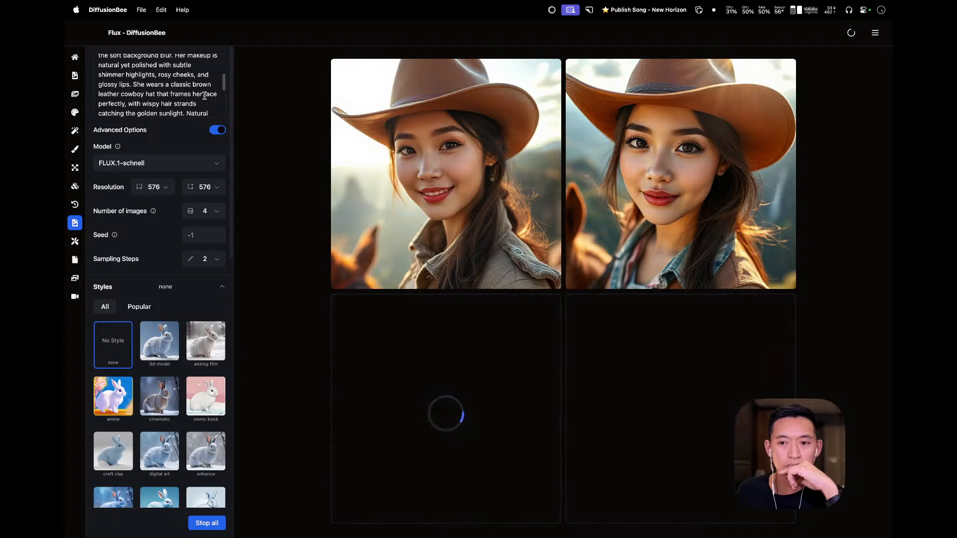
pyautogui.scroll(-1, 205, 96)
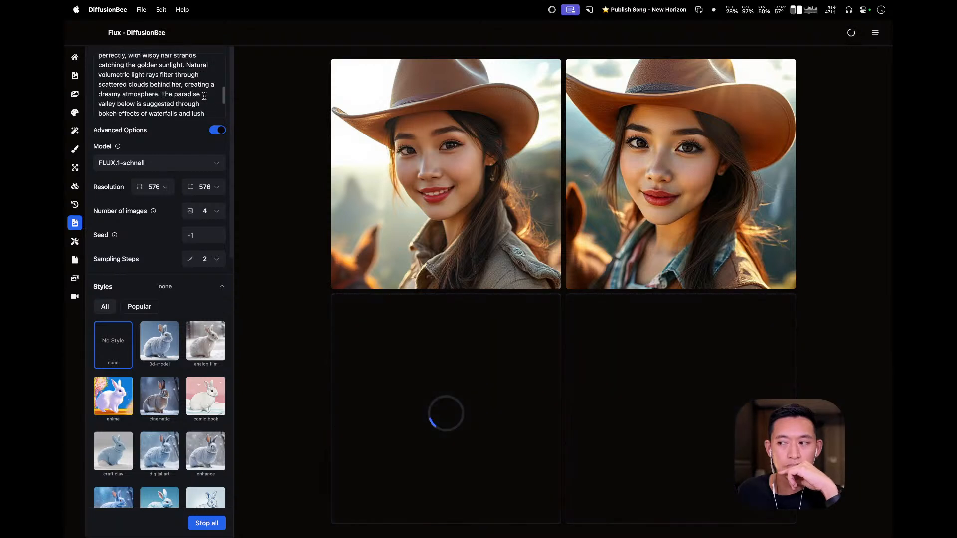
pyautogui.scroll(1, 204, 96)
pyautogui.scroll(1, 204, 96)
pyautogui.scroll(-2, 205, 96)
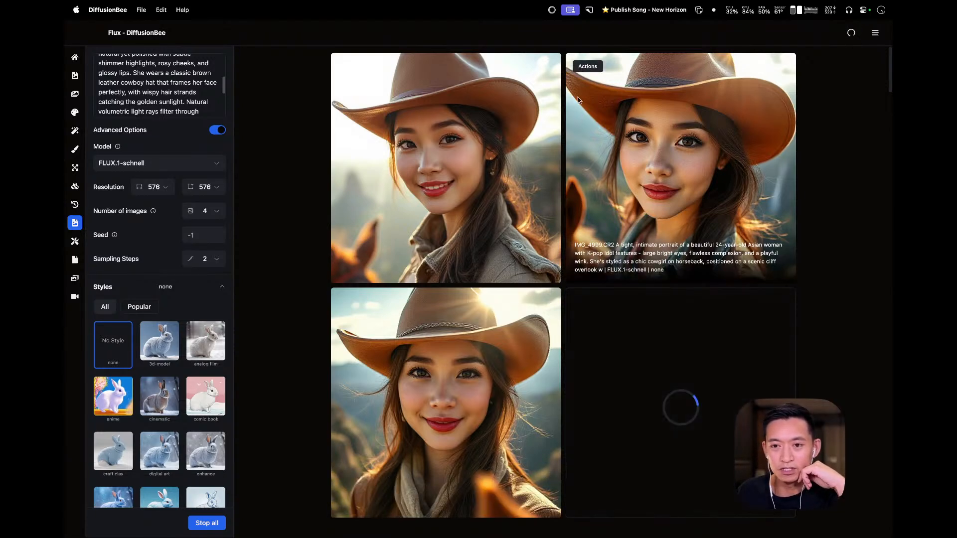
# - Save the top-right portrait as cowgirl 4.png, then scroll over all four lush-greenery results
pyautogui.click(587, 66)
pyautogui.click(592, 77)
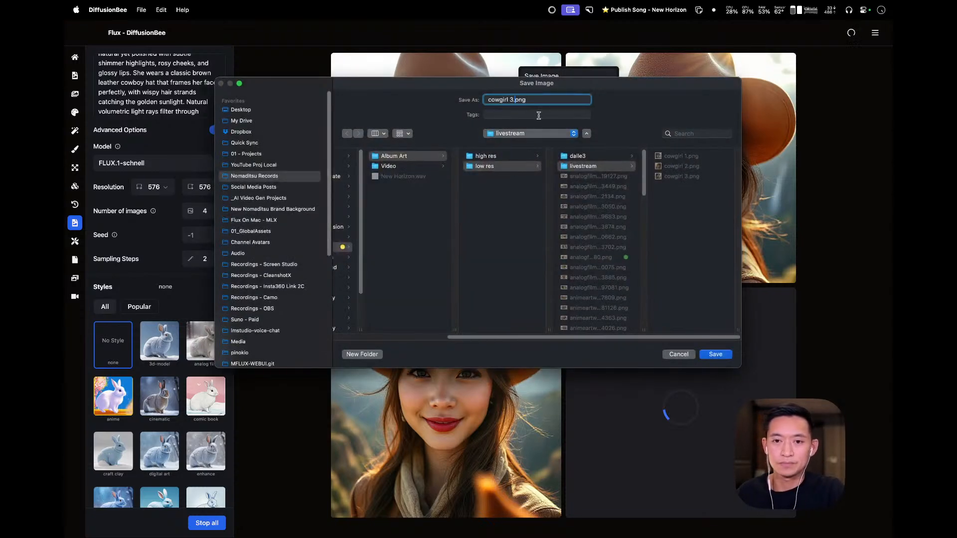
pyautogui.press('Return')
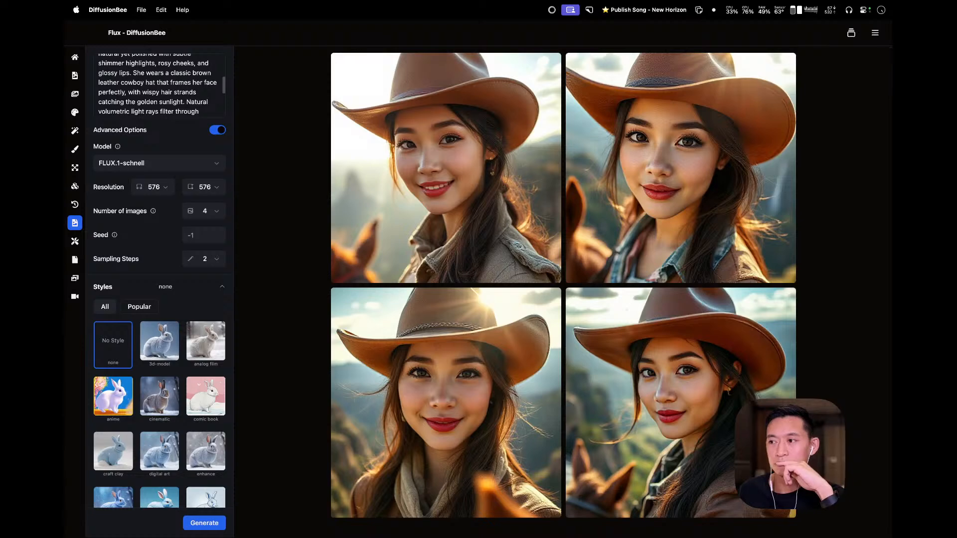
pyautogui.scroll(-3, 700, 316)
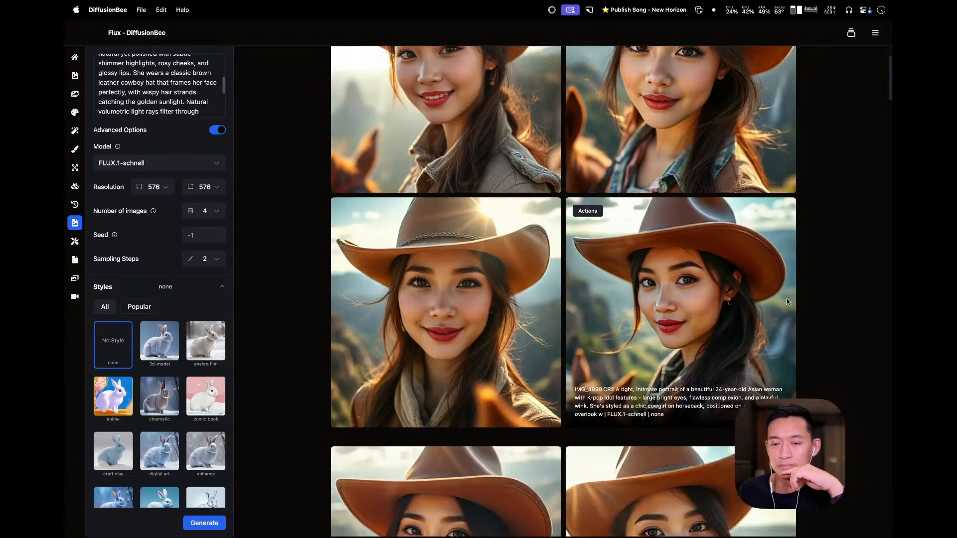
pyautogui.scroll(3, 787, 302)
pyautogui.scroll(-3, 630, 387)
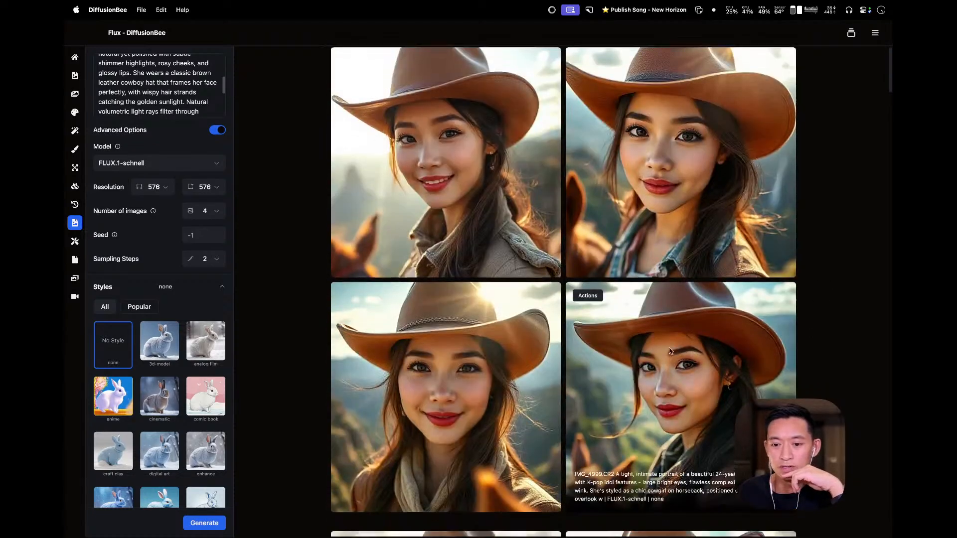
pyautogui.scroll(3, 560, 329)
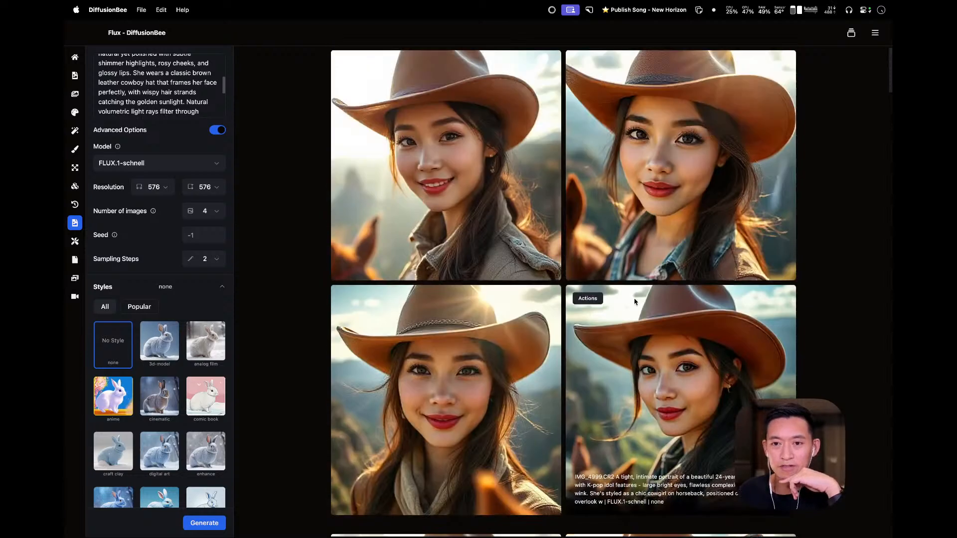
pyautogui.scroll(-4, 659, 379)
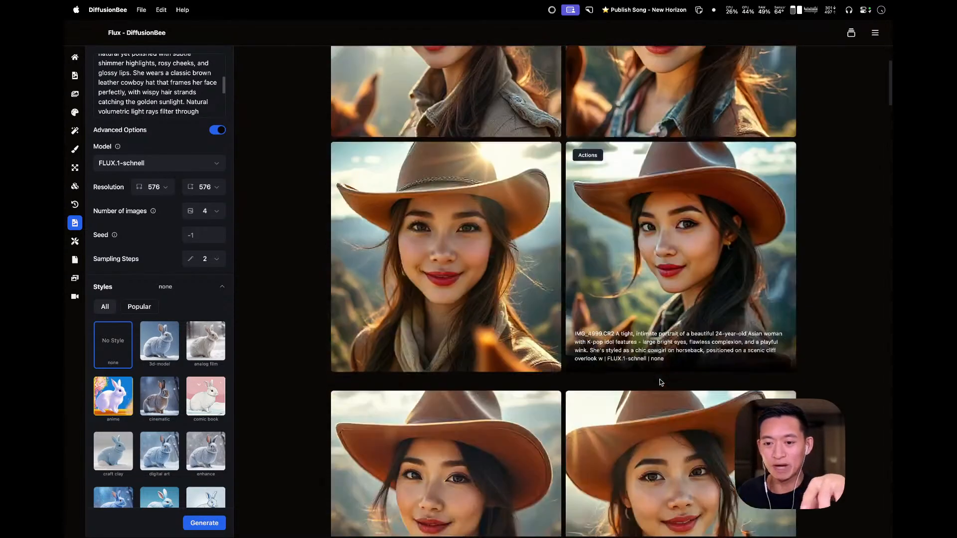
pyautogui.scroll(2, 633, 353)
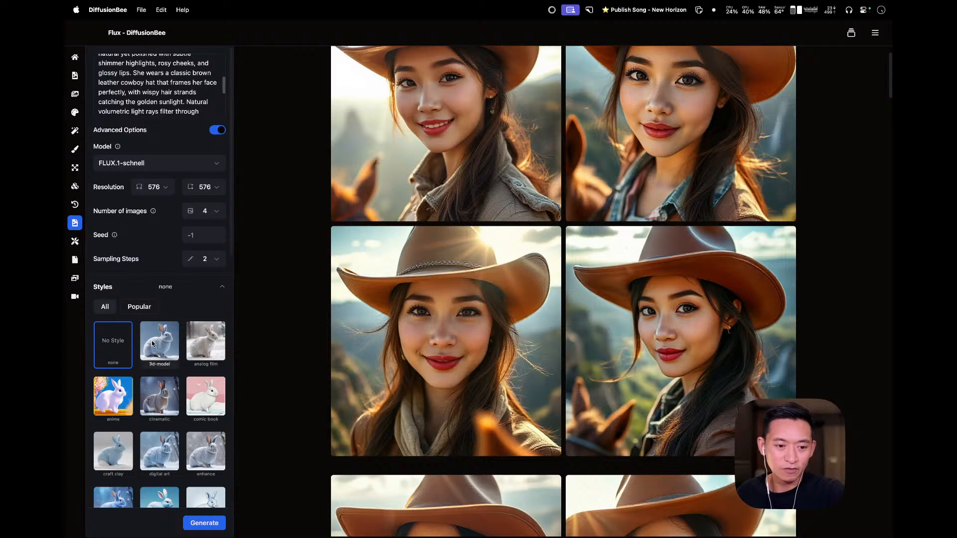
# - Generate a batch of the cowgirl prompt in anime style
pyautogui.click(210, 522)
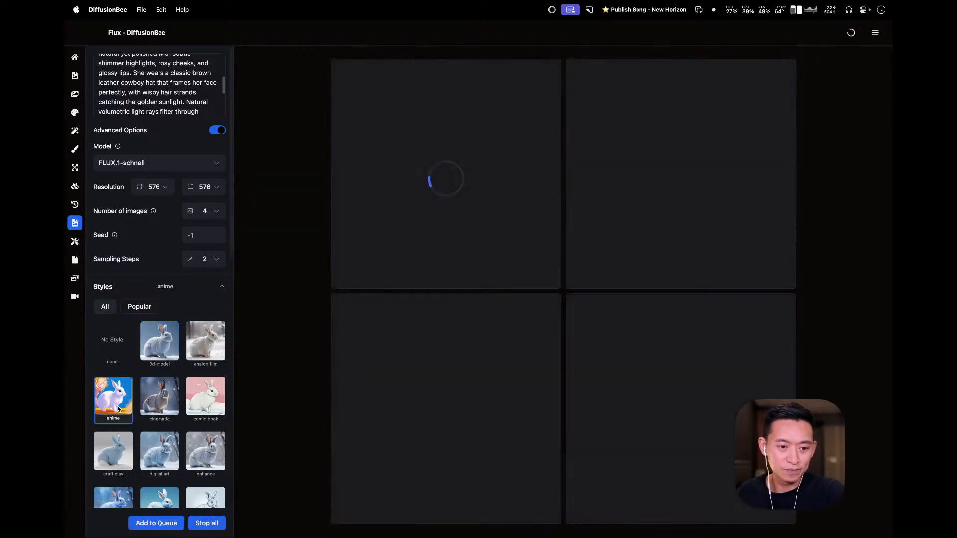
pyautogui.click(113, 397)
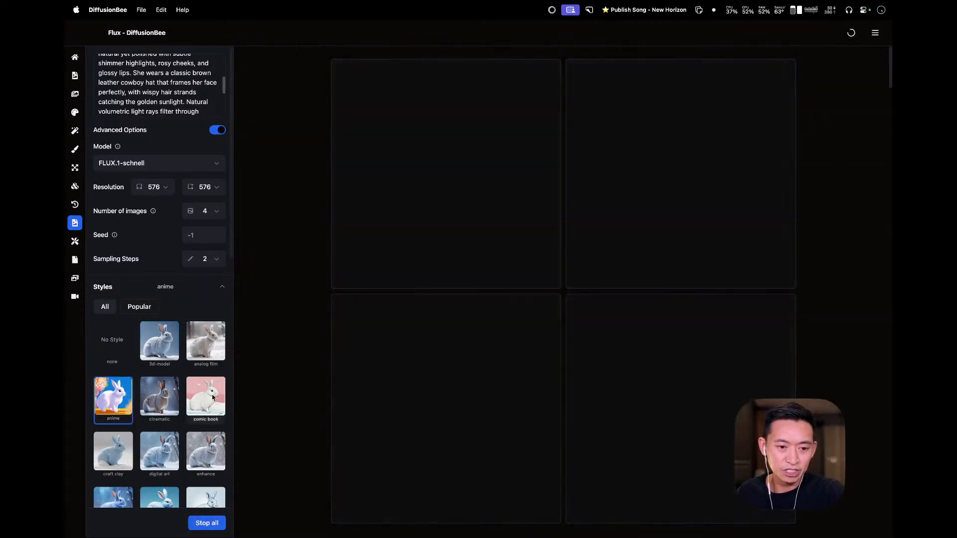
pyautogui.scroll(-3, 194, 283)
pyautogui.scroll(-1, 157, 390)
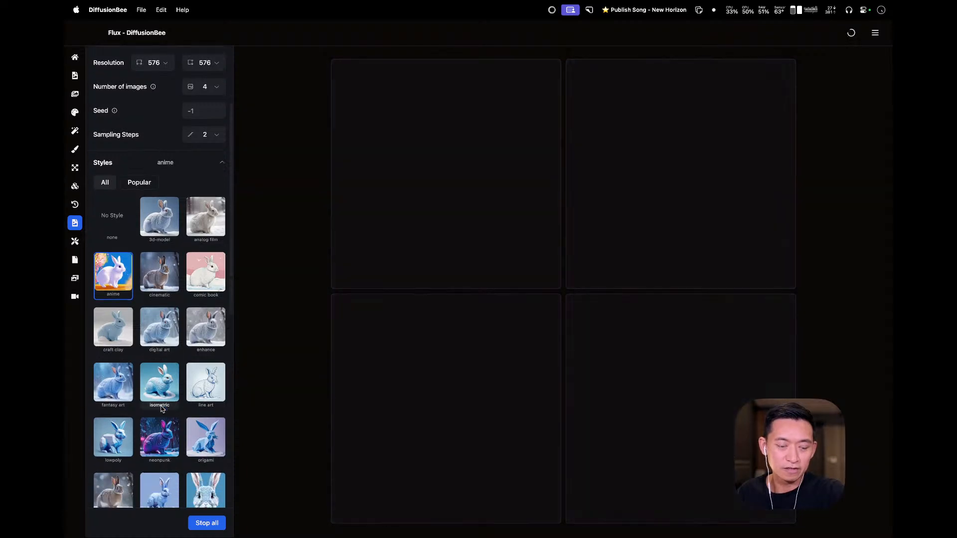
# - Queue two more batches, one in fantasy art style and one in analog film style
pyautogui.click(116, 384)
pyautogui.click(162, 523)
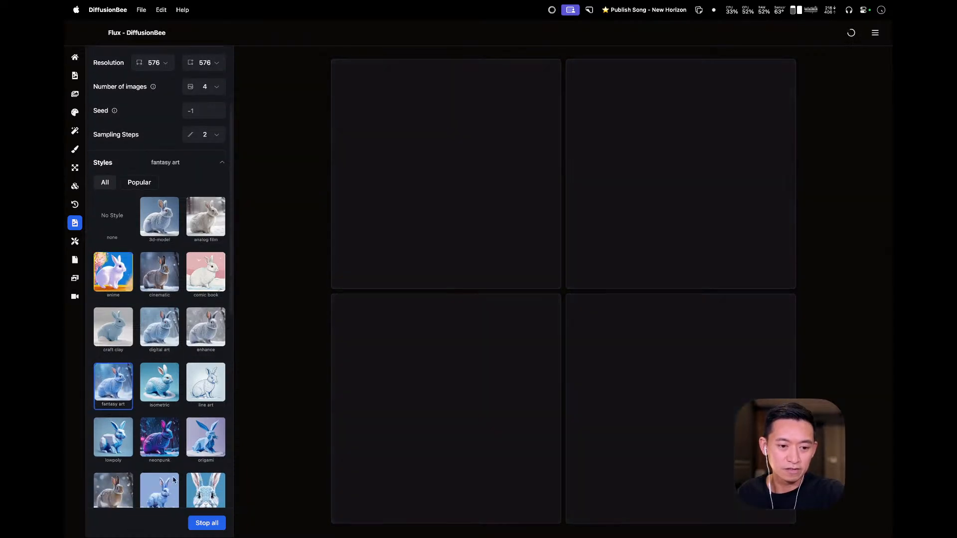
pyautogui.click(217, 233)
pyautogui.click(156, 523)
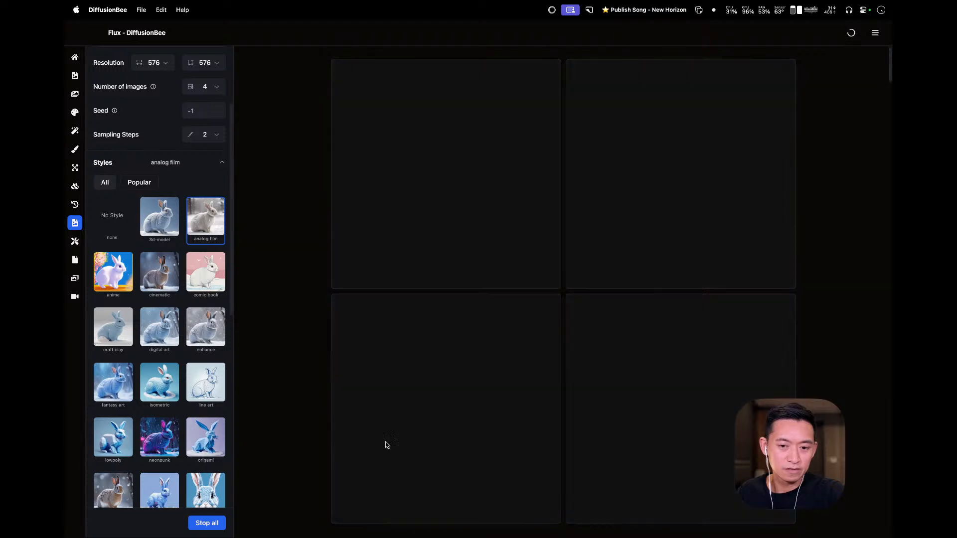
pyautogui.scroll(-3, 418, 434)
pyautogui.scroll(-8, 447, 424)
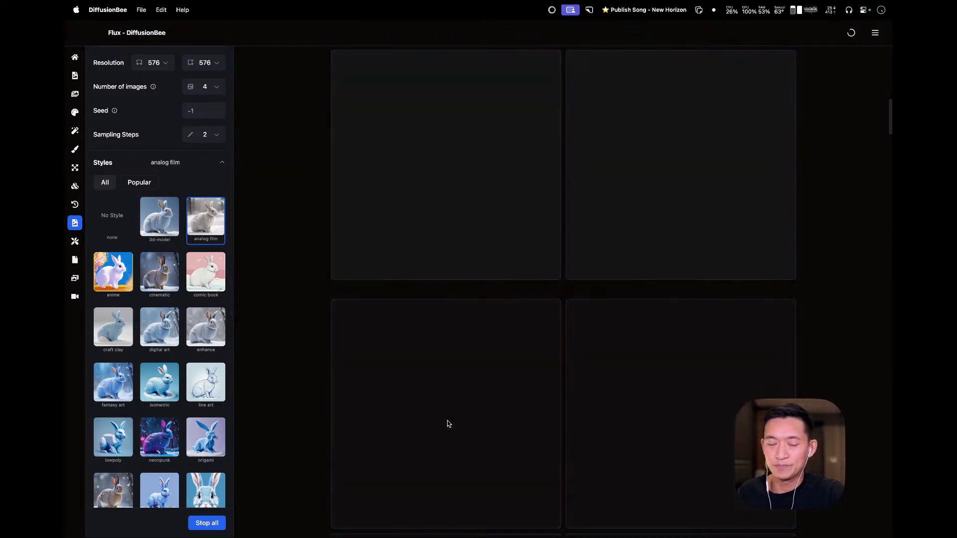
pyautogui.scroll(-20, 448, 424)
pyautogui.scroll(-10, 447, 424)
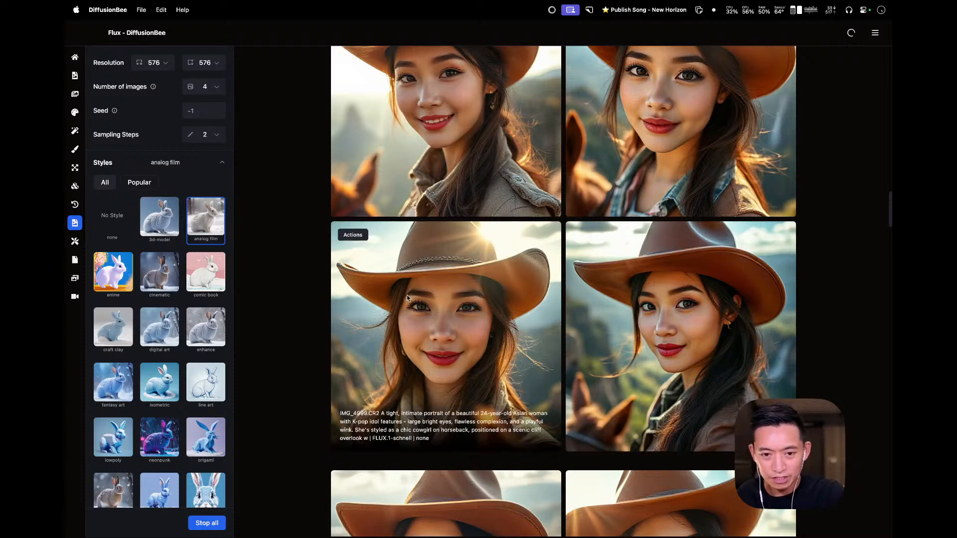
# - Save the bottom-left portrait as cowgirl 5.png and the bottom-right one as cowgirl 6.png
pyautogui.click(355, 235)
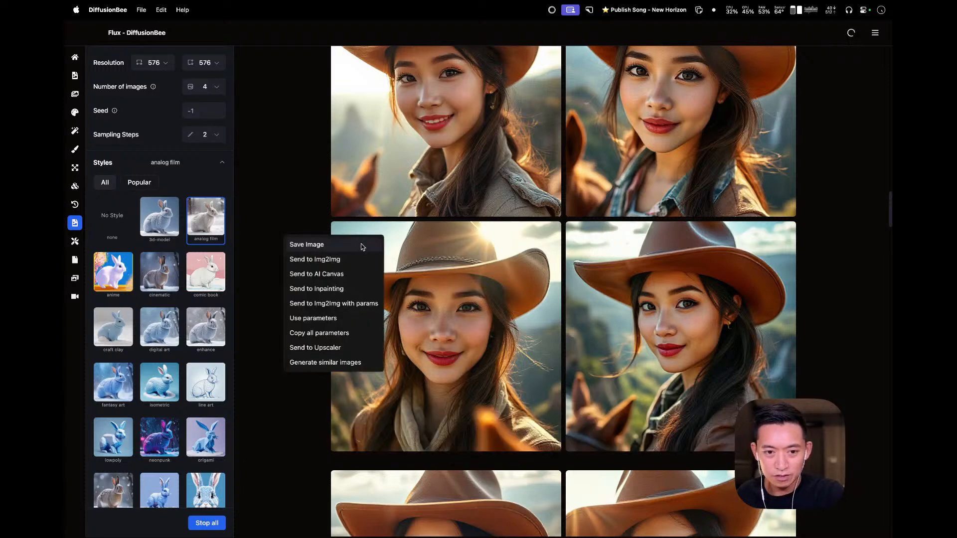
pyautogui.click(362, 245)
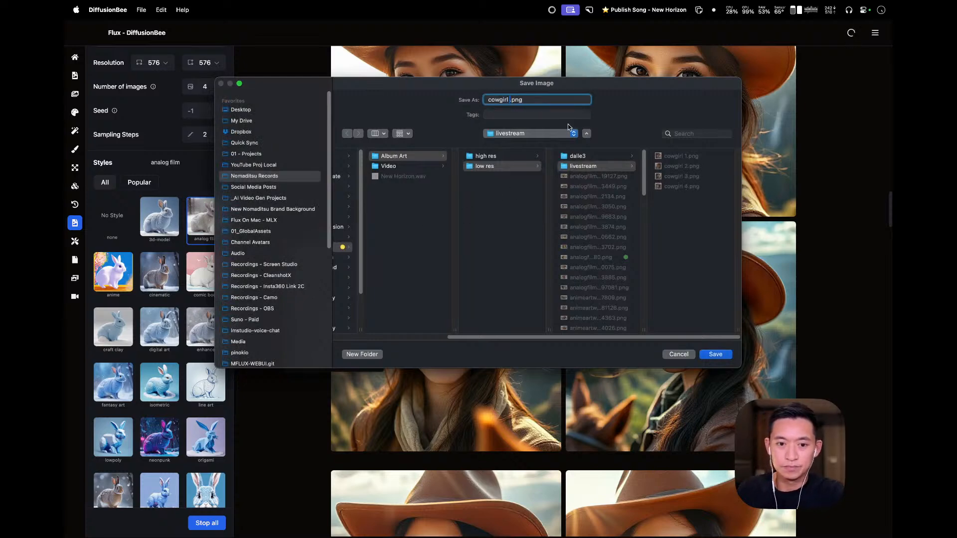
pyautogui.press('Return')
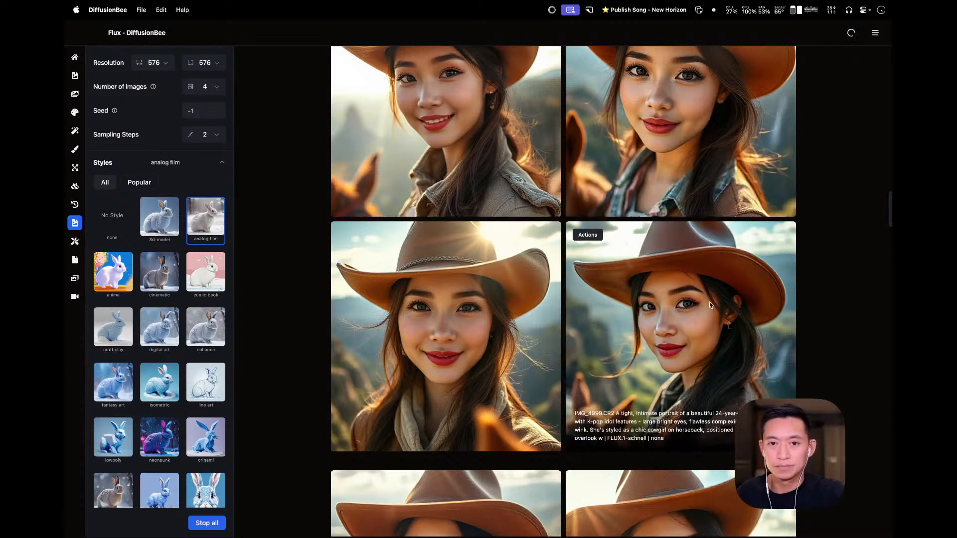
pyautogui.click(593, 242)
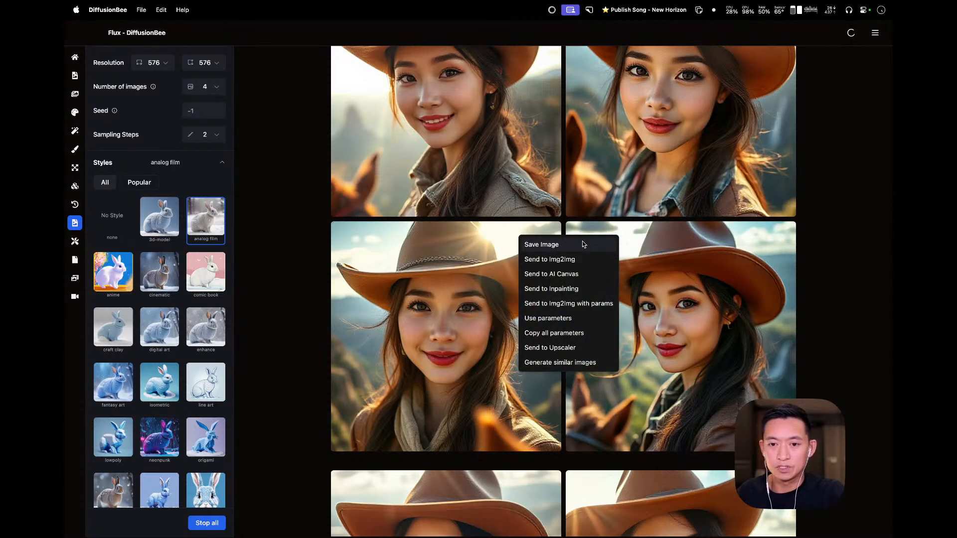
pyautogui.click(582, 241)
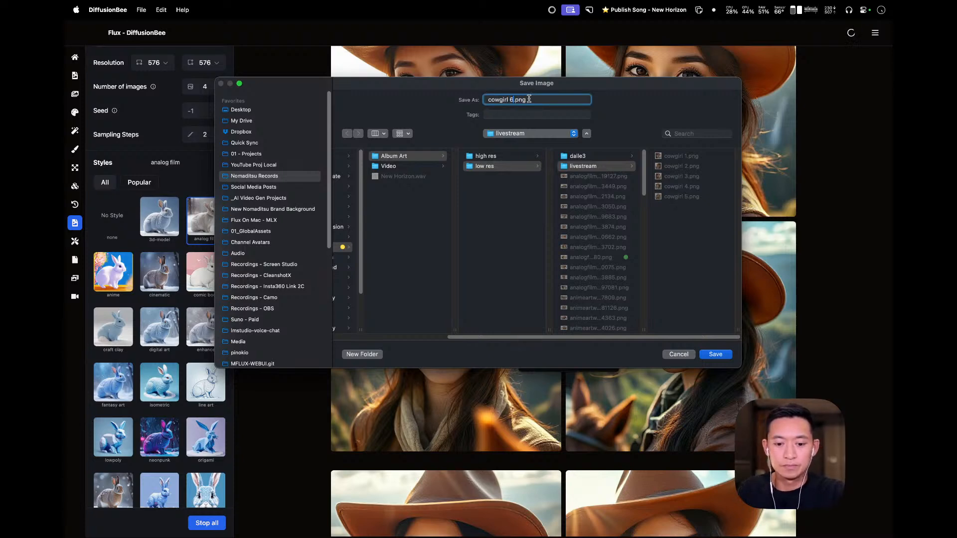
pyautogui.press('Return')
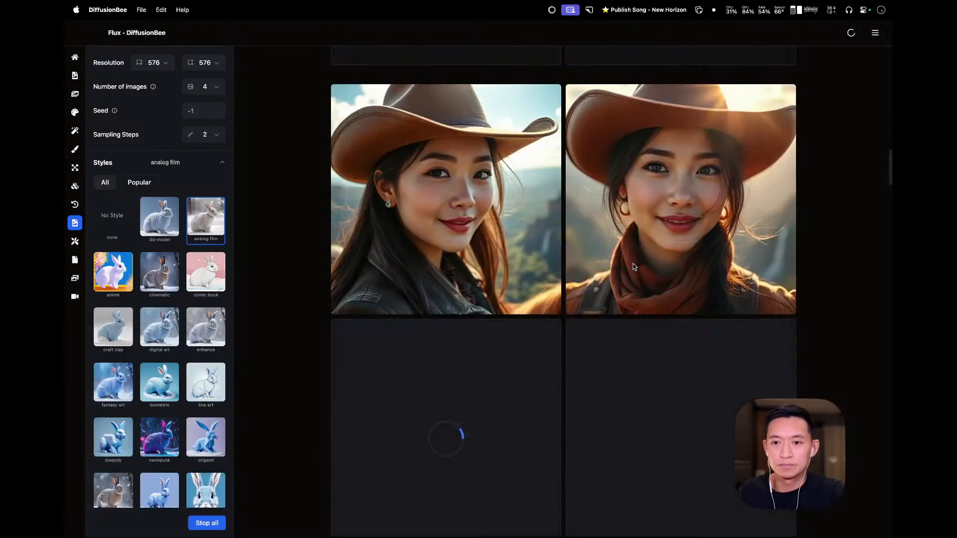
pyautogui.scroll(-2, 634, 268)
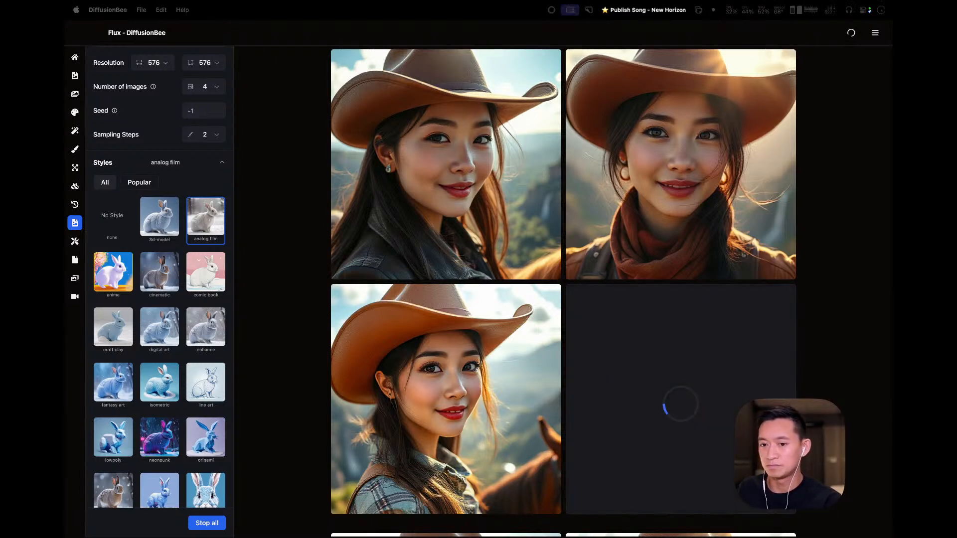
# - Scroll through the gallery to review the newly rendered cowgirl portraits while the batches run
pyautogui.scroll(-5, 748, 369)
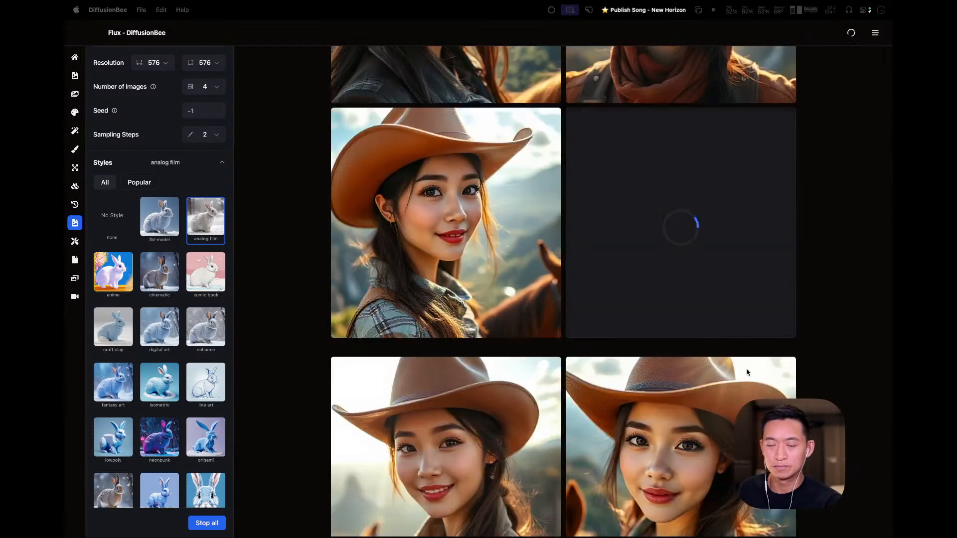
pyautogui.scroll(-5, 748, 373)
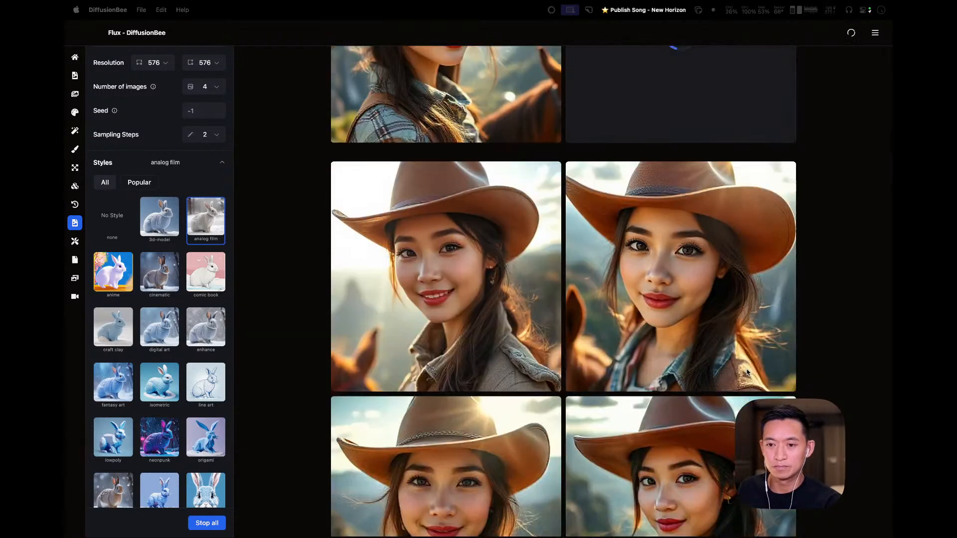
pyautogui.scroll(6, 748, 373)
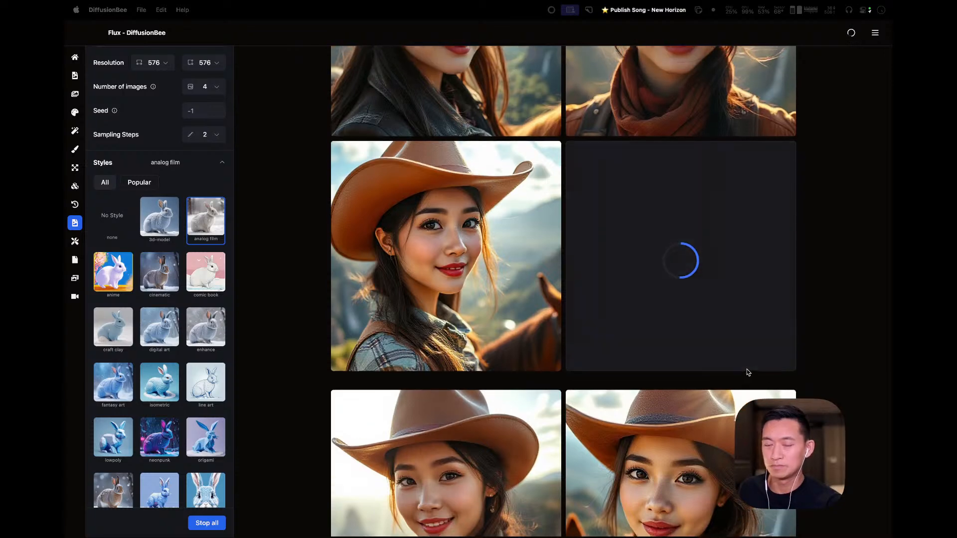
pyautogui.scroll(4, 748, 372)
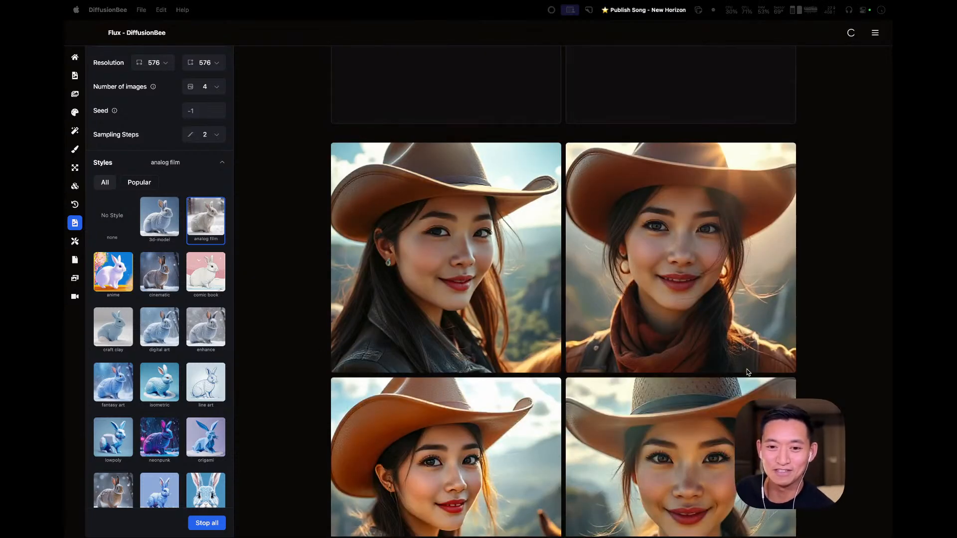
pyautogui.scroll(-2, 749, 372)
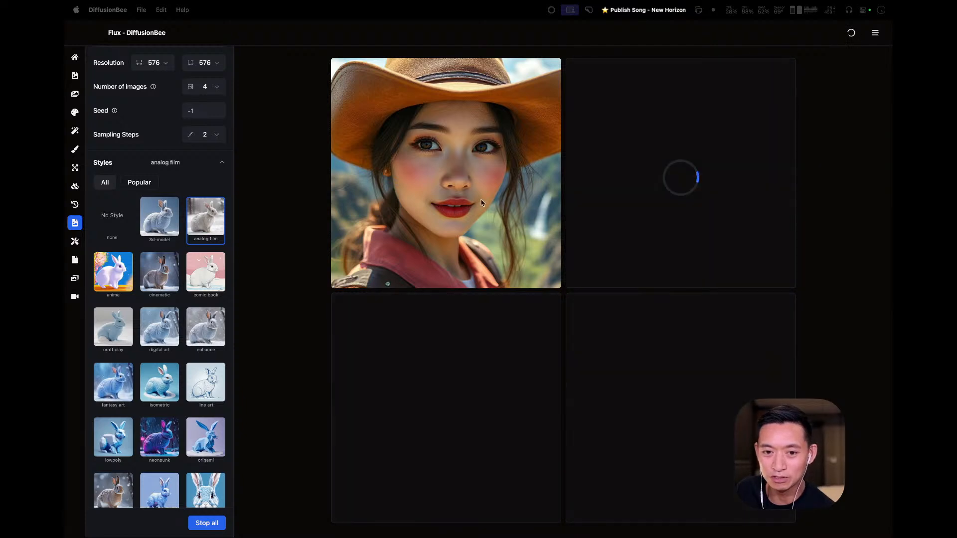
pyautogui.moveTo(428, 281)
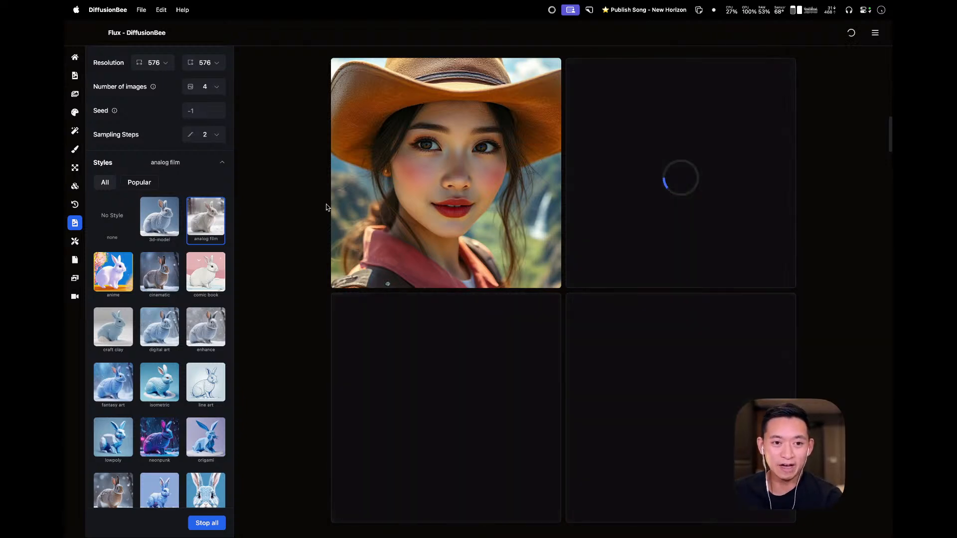
pyautogui.scroll(3, 251, 196)
pyautogui.scroll(3, 168, 150)
pyautogui.scroll(3, 158, 97)
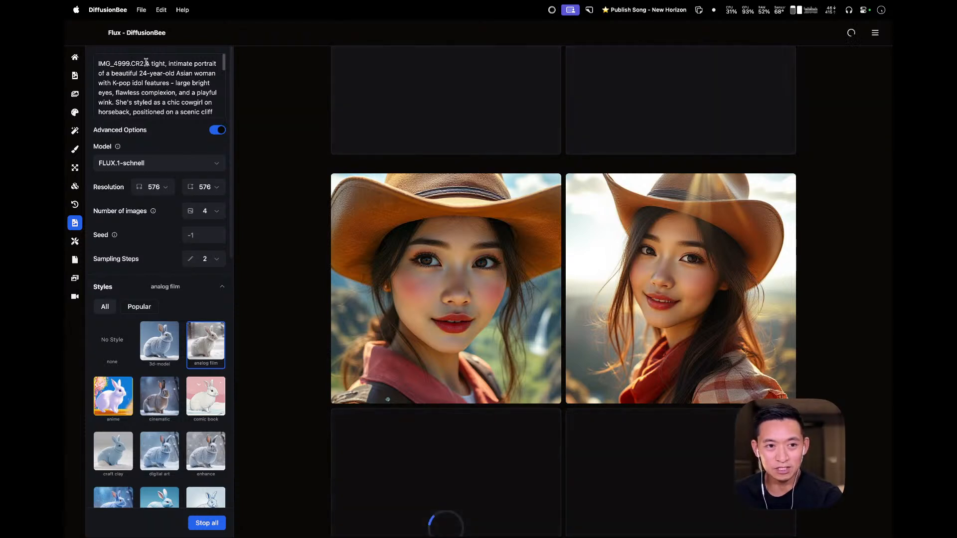
pyautogui.moveTo(144, 63); pyautogui.dragTo(93, 65)
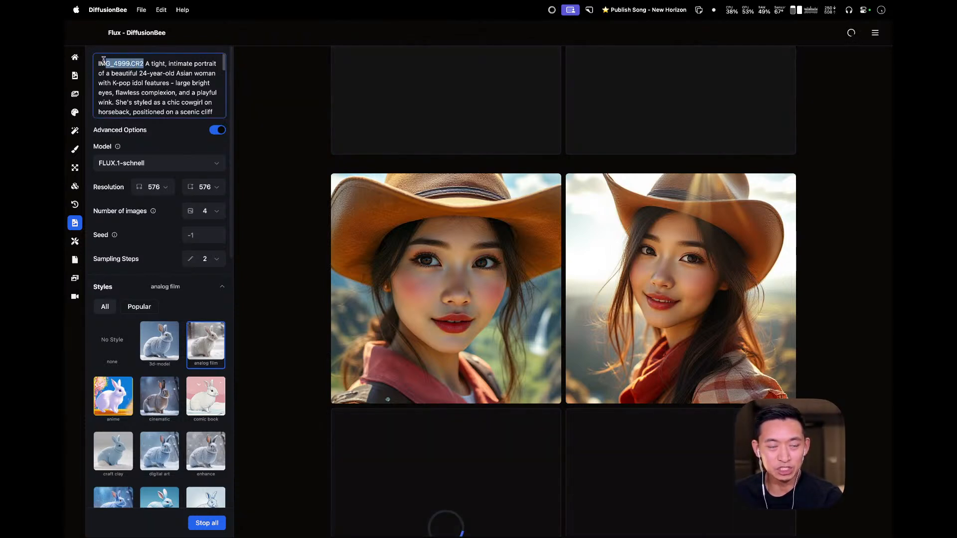
pyautogui.click(144, 64)
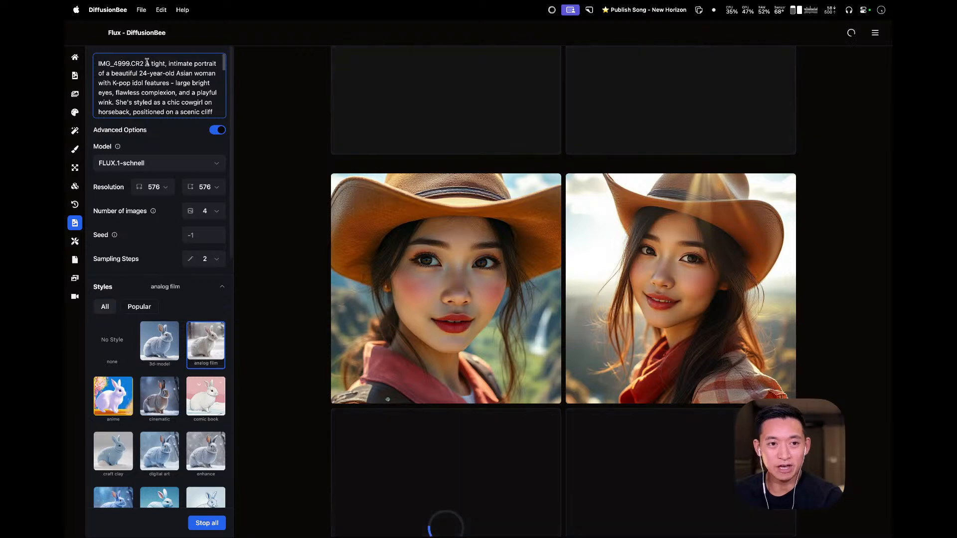
pyautogui.moveTo(146, 64); pyautogui.dragTo(91, 69)
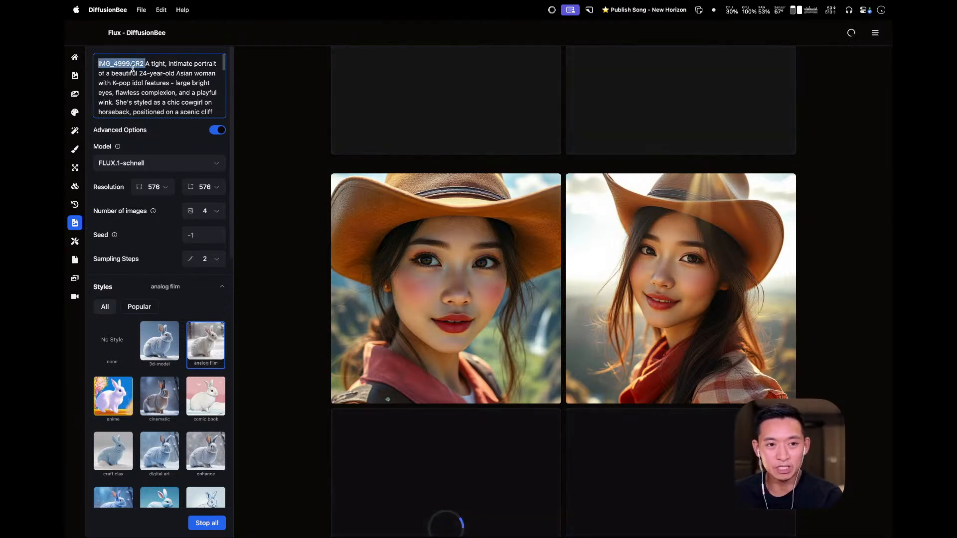
pyautogui.click(141, 71)
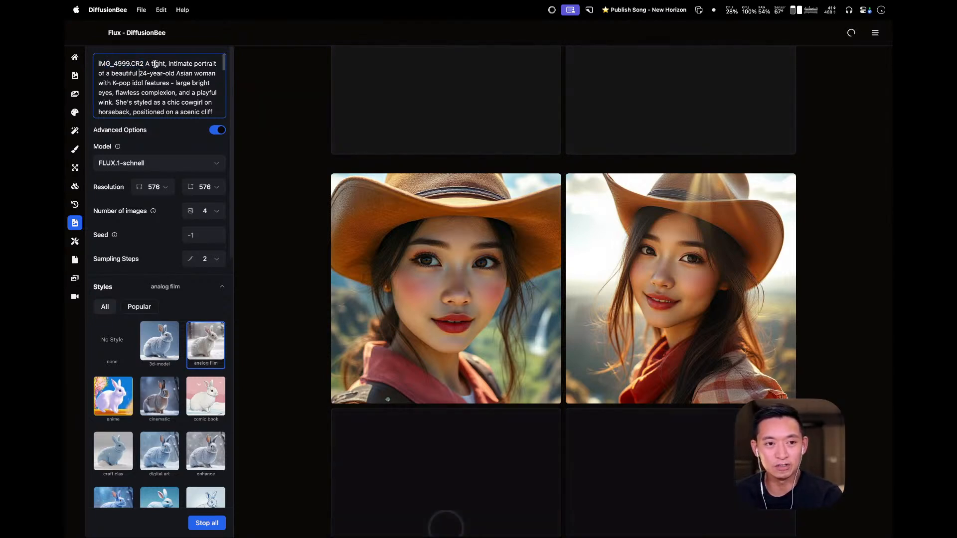
pyautogui.scroll(-1, 160, 88)
pyautogui.scroll(-2, 160, 88)
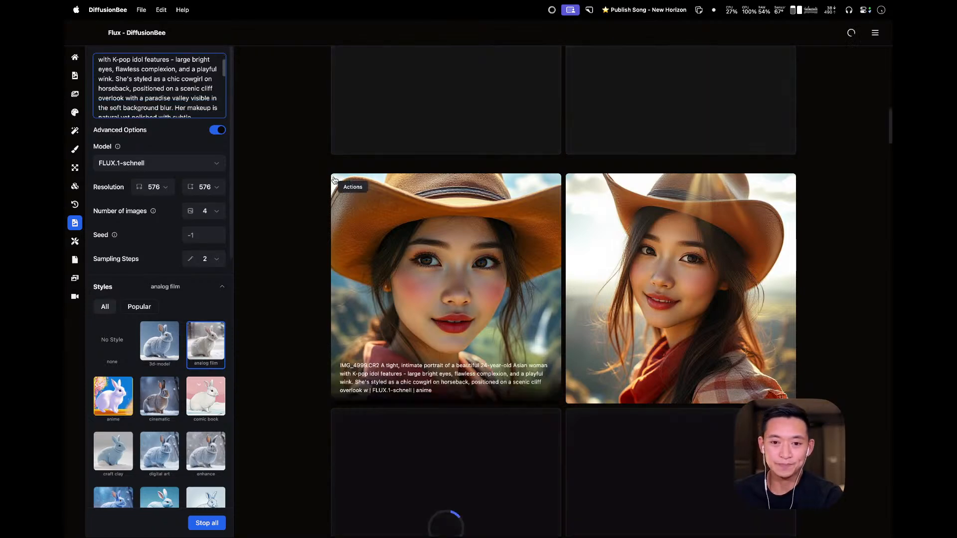
pyautogui.scroll(-3, 349, 234)
pyautogui.scroll(1, 308, 227)
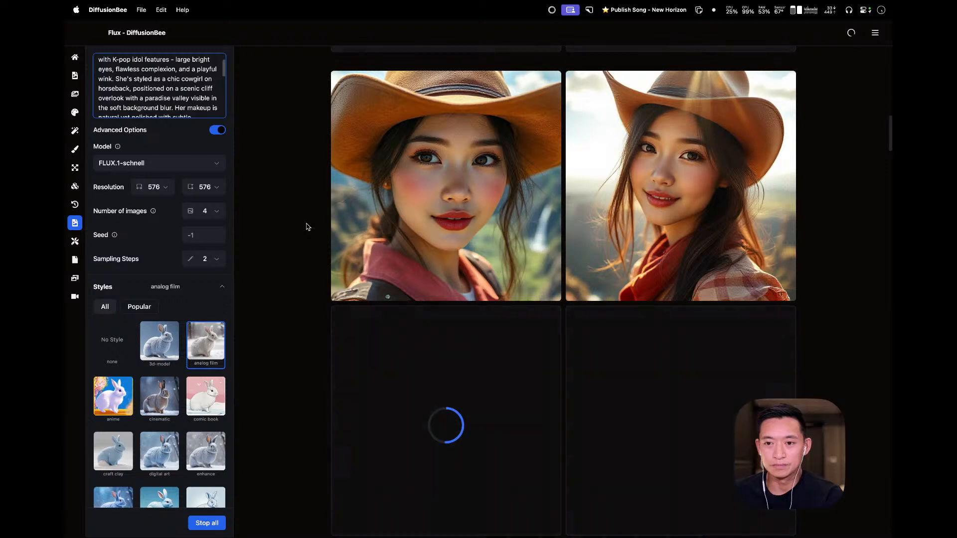
pyautogui.moveTo(719, 185)
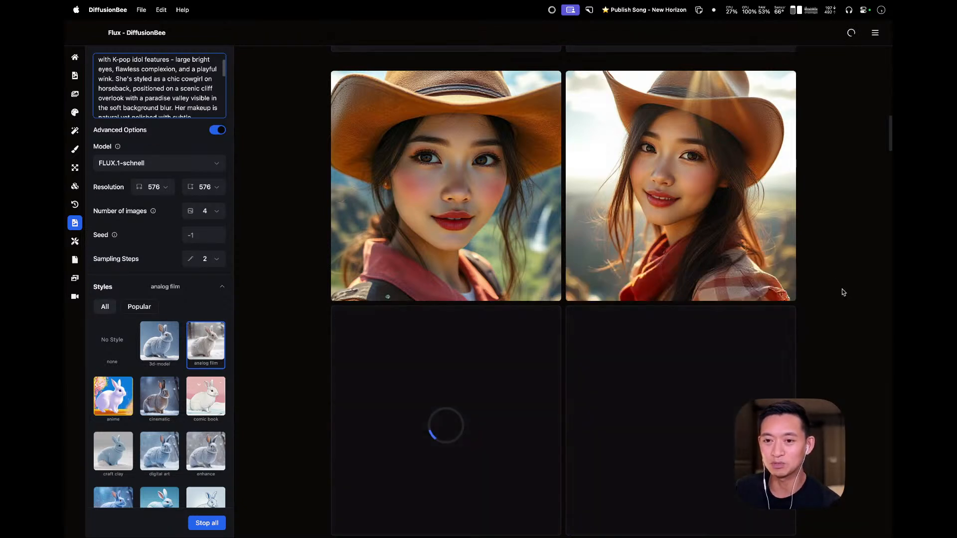
pyautogui.scroll(-3, 653, 265)
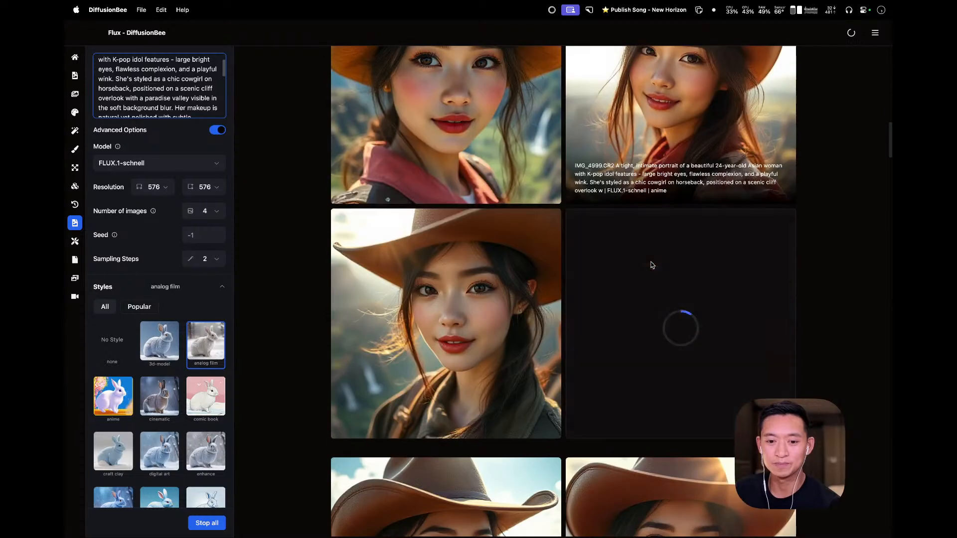
pyautogui.scroll(-2, 653, 265)
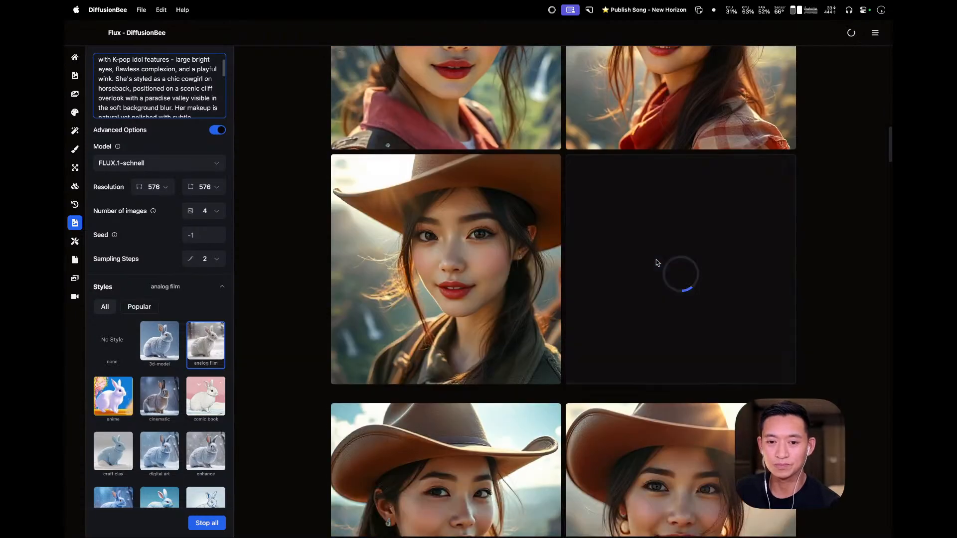
pyautogui.scroll(-5, 656, 264)
pyautogui.scroll(-10, 656, 263)
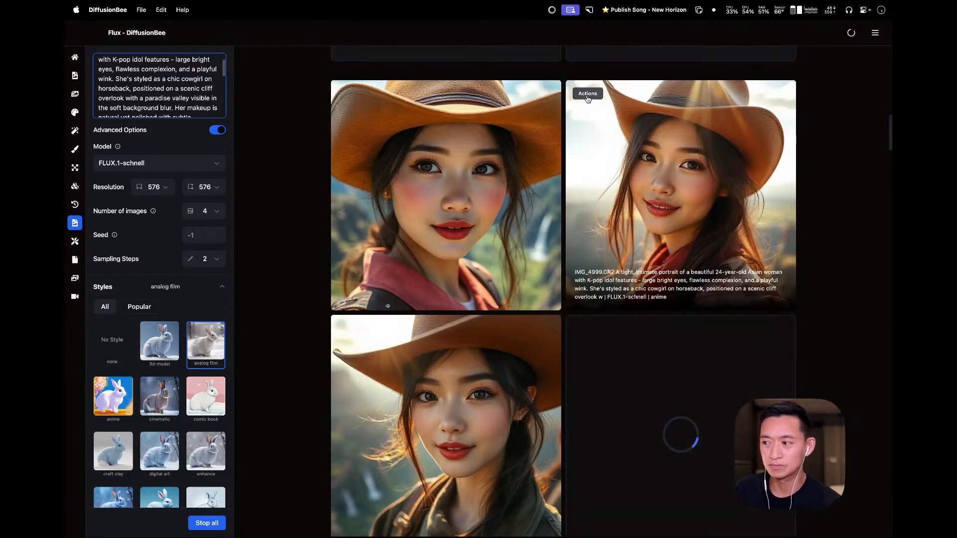
# - Save the sunlit red-scarf cowgirl portrait as cowgirl 7.png in the livestream folder
pyautogui.click(588, 94)
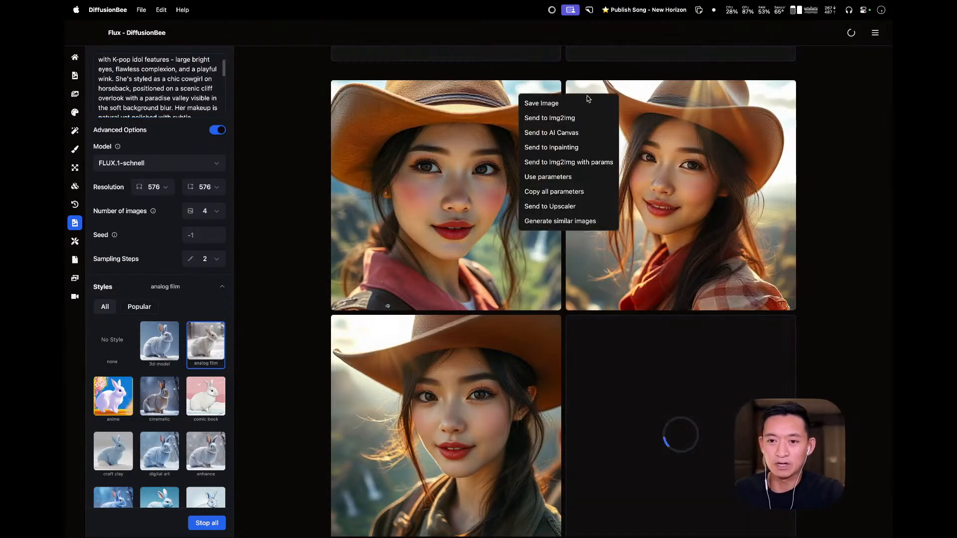
pyautogui.click(536, 104)
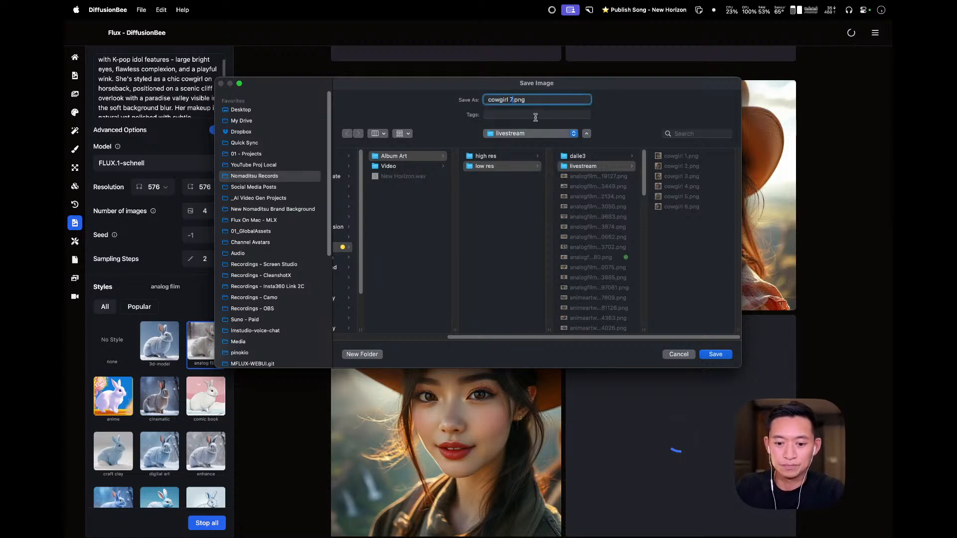
pyautogui.press('Return')
pyautogui.scroll(-3, 488, 318)
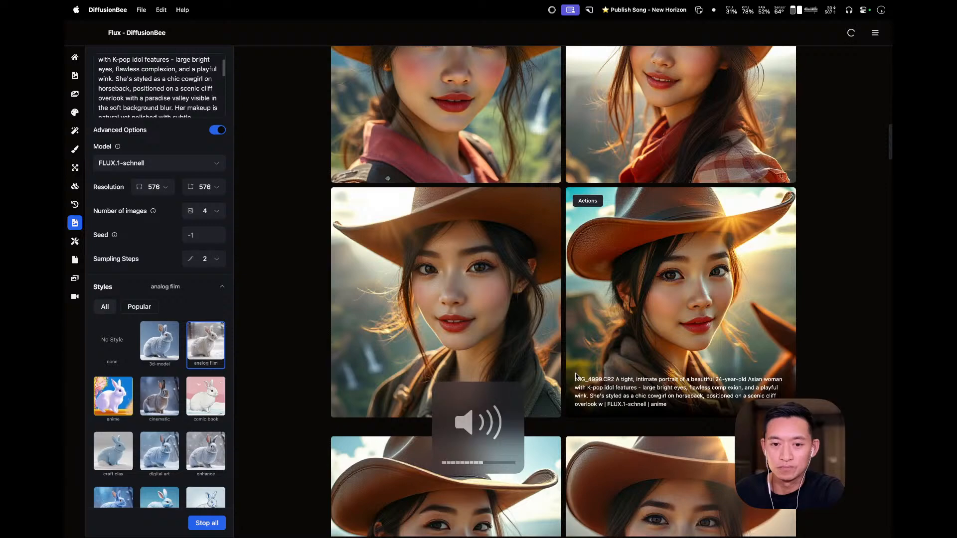
pyautogui.scroll(2, 576, 377)
pyautogui.scroll(-2, 575, 376)
pyautogui.scroll(3, 576, 376)
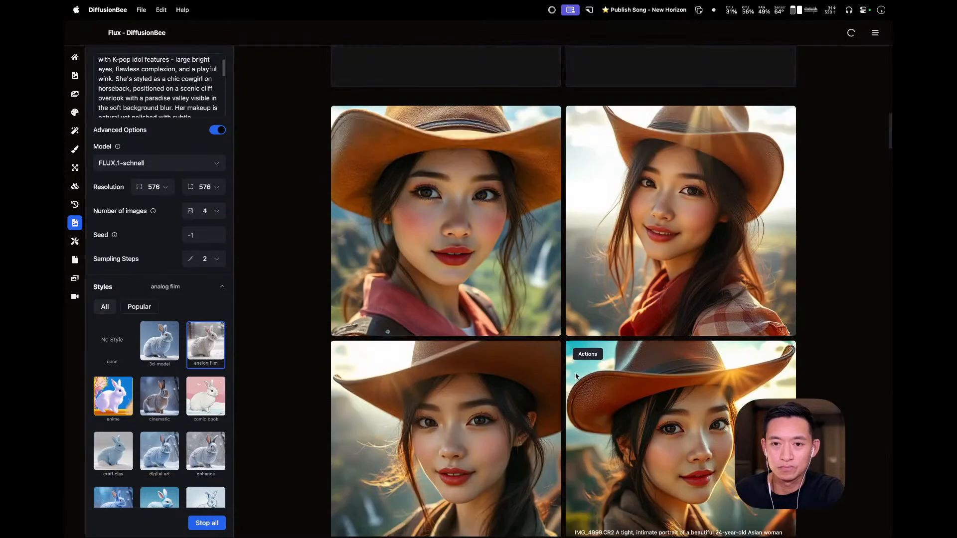
pyautogui.scroll(5, 575, 377)
pyautogui.scroll(-6, 572, 384)
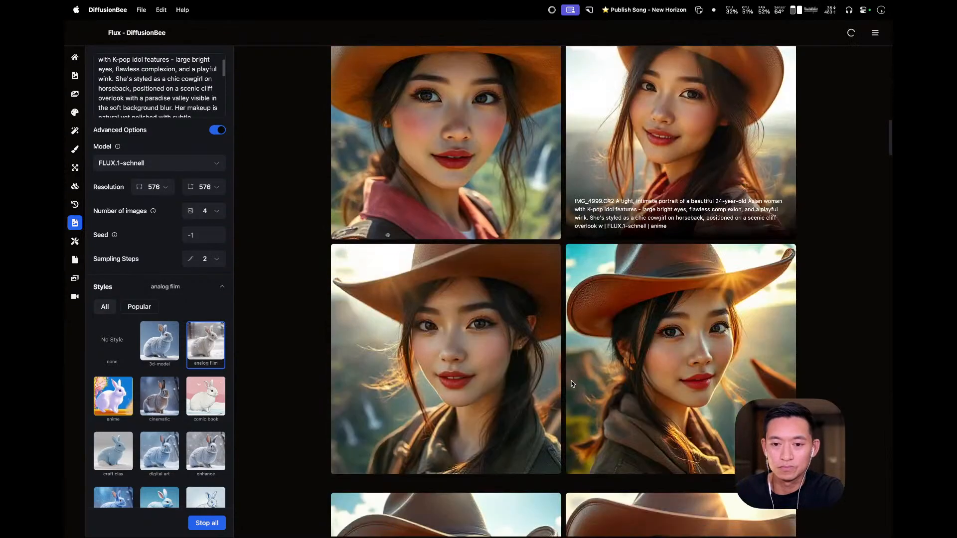
pyautogui.scroll(-5, 573, 384)
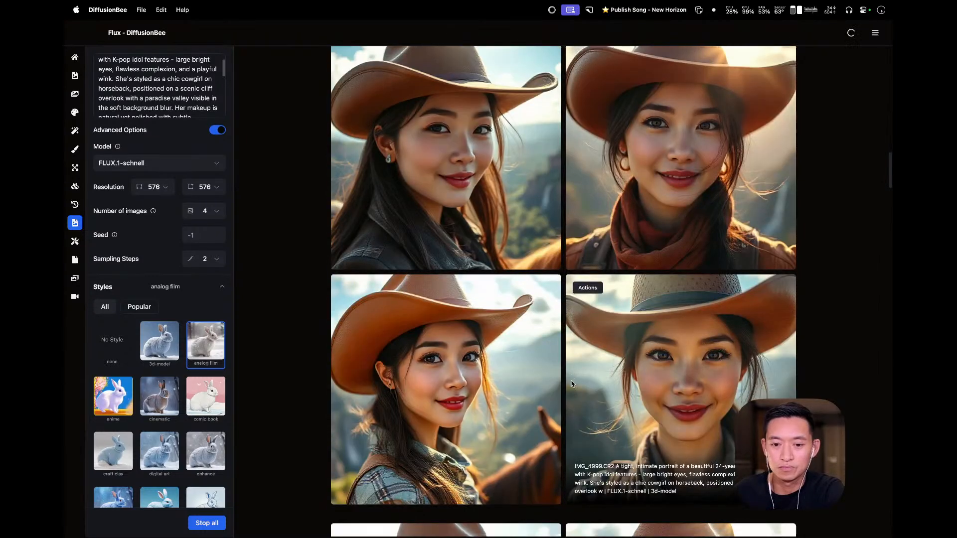
pyautogui.scroll(-4, 572, 383)
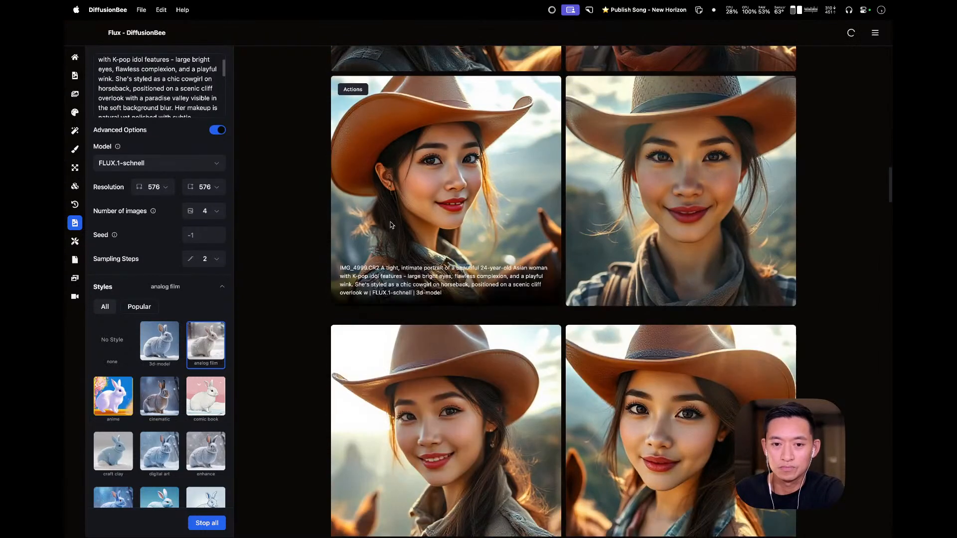
pyautogui.scroll(4, 479, 193)
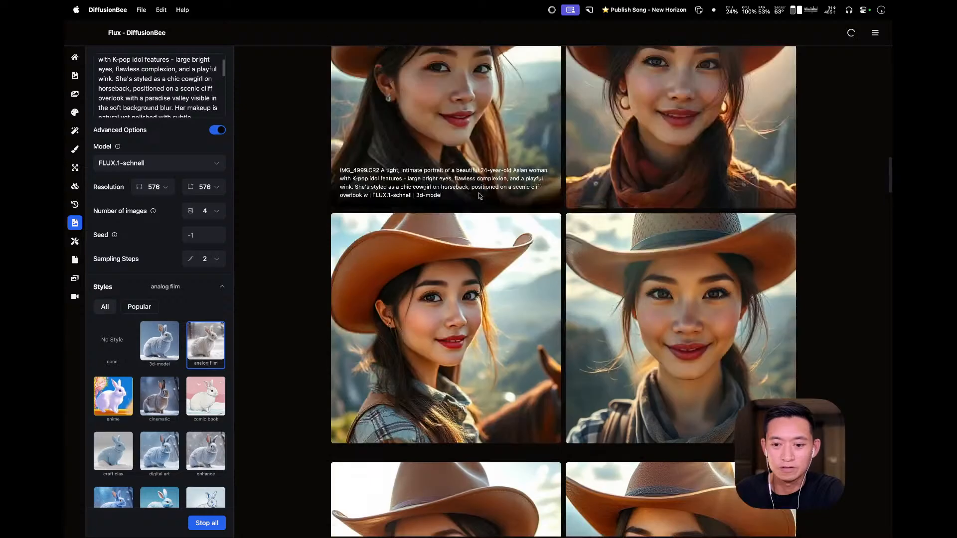
pyautogui.scroll(5, 478, 194)
pyautogui.scroll(10, 477, 195)
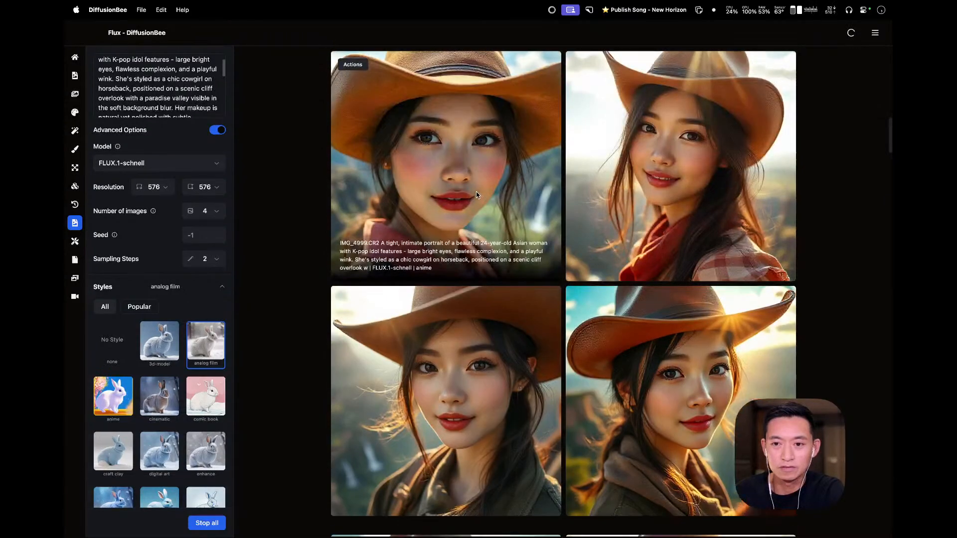
pyautogui.scroll(-10, 477, 195)
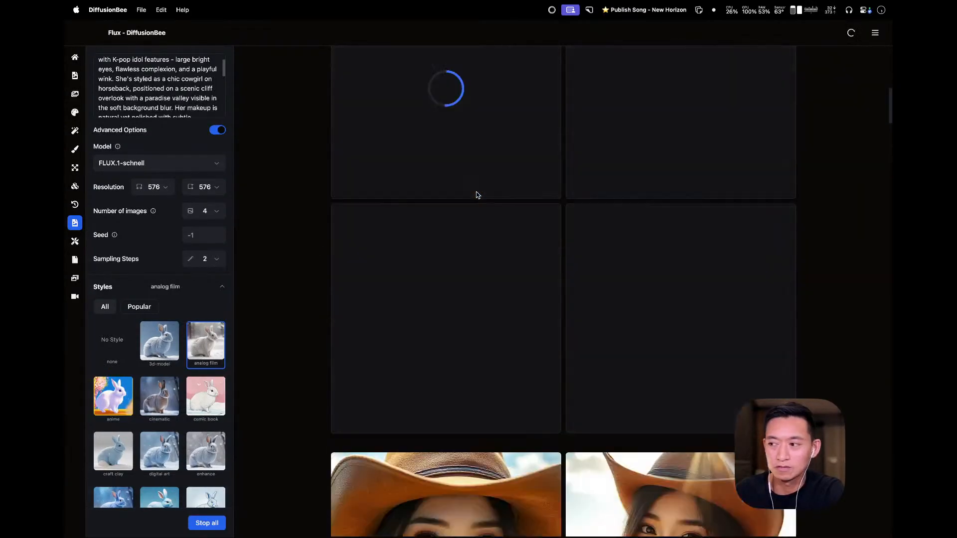
pyautogui.scroll(-5, 477, 195)
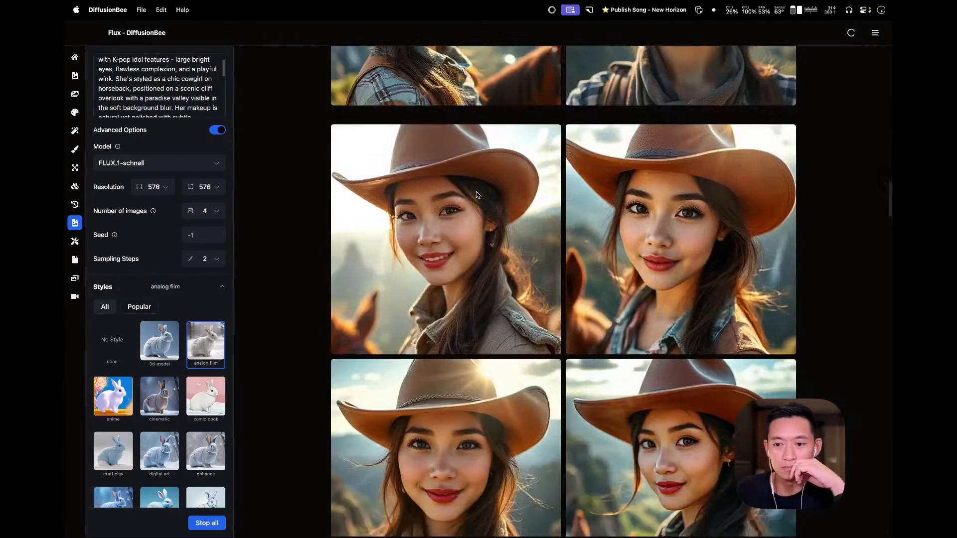
pyautogui.scroll(-4, 477, 195)
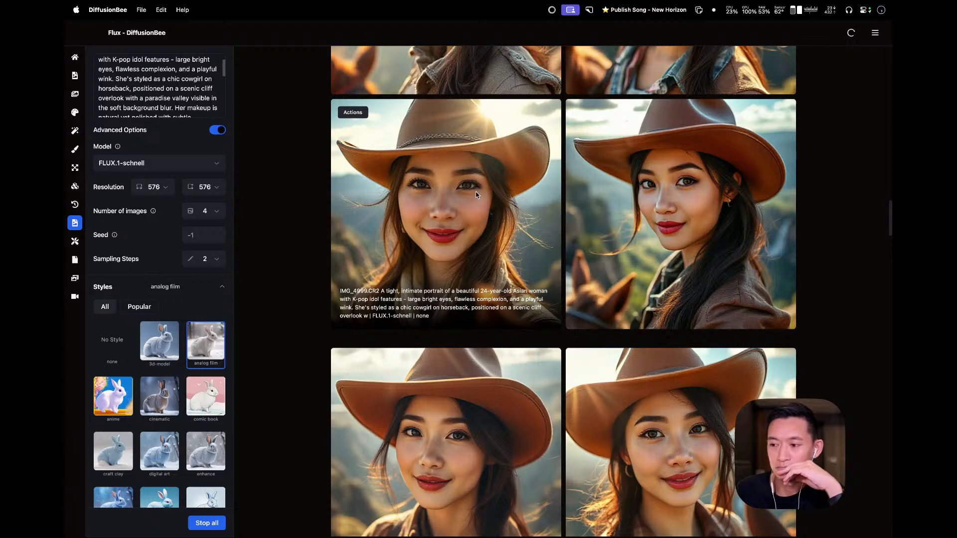
pyautogui.scroll(-2, 477, 195)
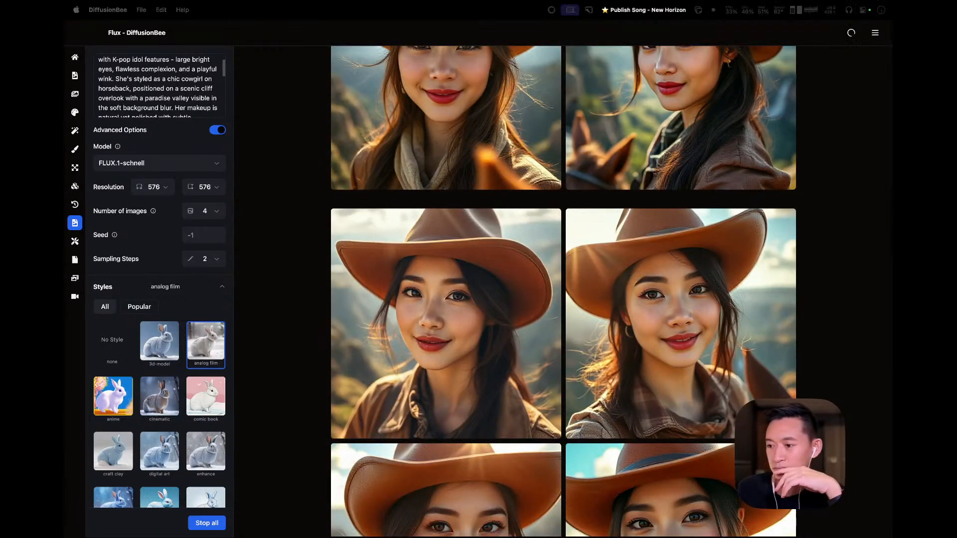
pyautogui.scroll(4, 587, 353)
pyautogui.scroll(-3, 588, 352)
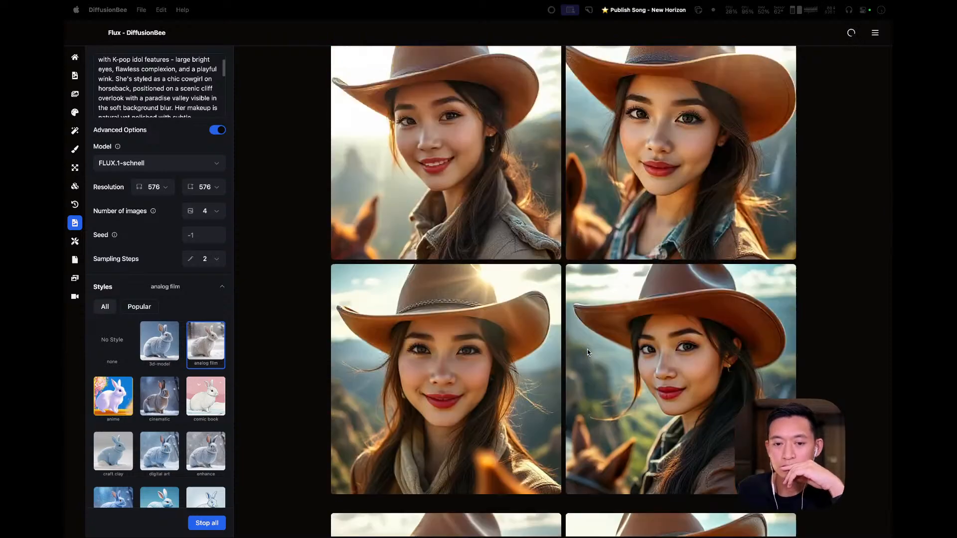
pyautogui.scroll(2, 587, 353)
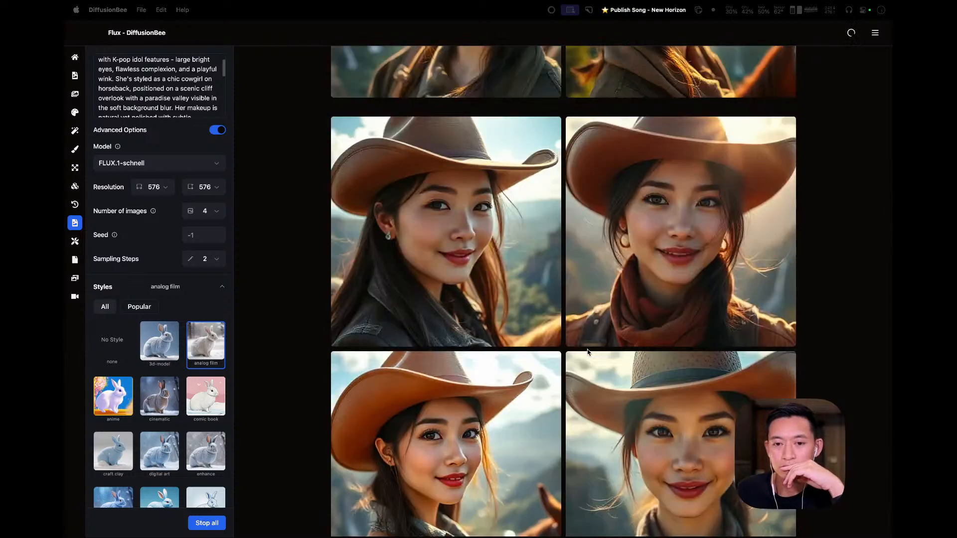
pyautogui.scroll(-1, 587, 353)
pyautogui.scroll(-2, 587, 353)
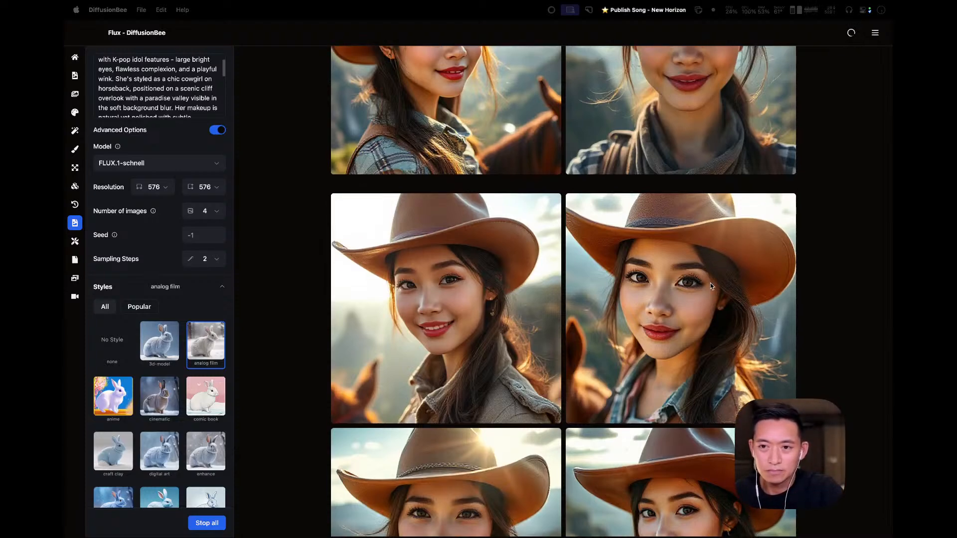
pyautogui.scroll(3, 713, 274)
pyautogui.scroll(-1, 713, 285)
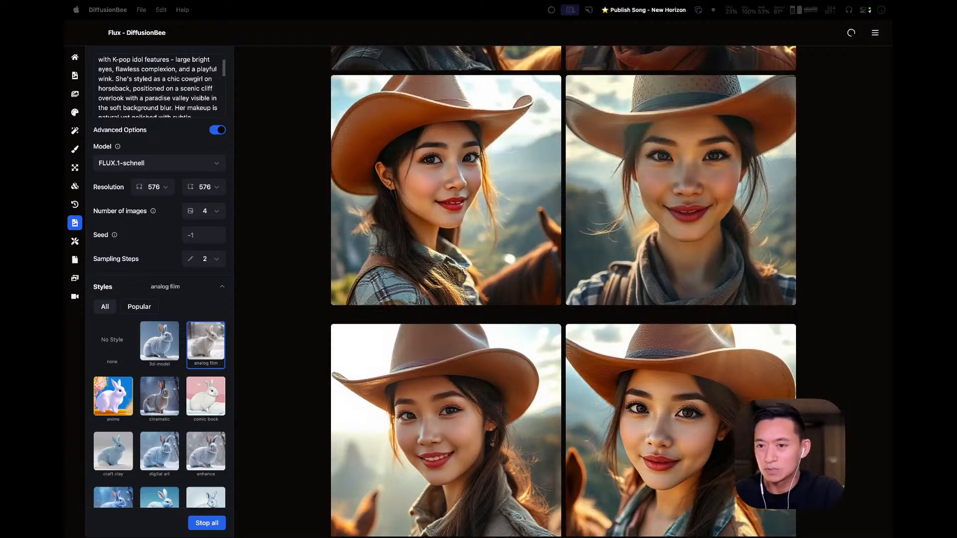
pyautogui.press('super+Tab')
pyautogui.press('super+Tab')
pyautogui.press('super+Tab')
pyautogui.press('super+Tab')
pyautogui.press('super+Tab')
pyautogui.press('super+Tab')
pyautogui.press('super+Tab')
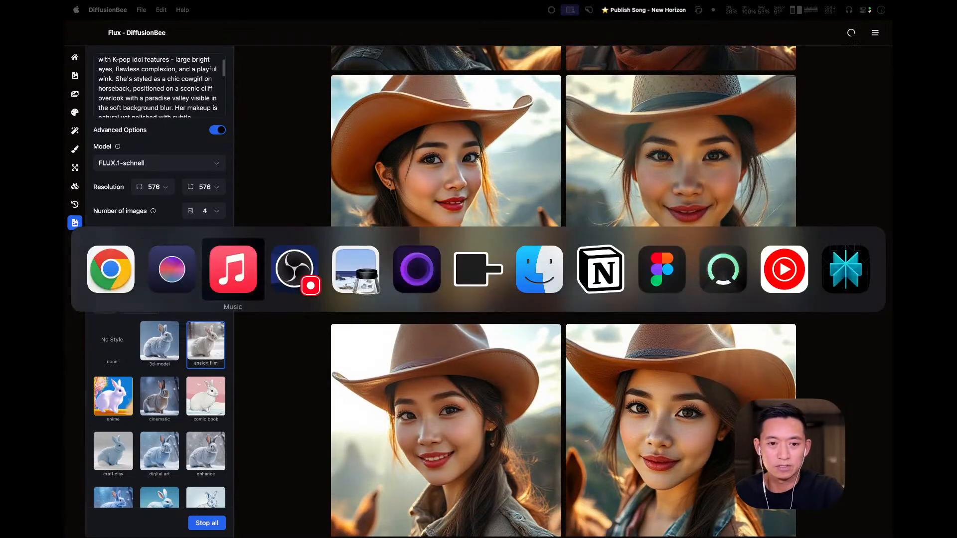
pyautogui.press('Escape')
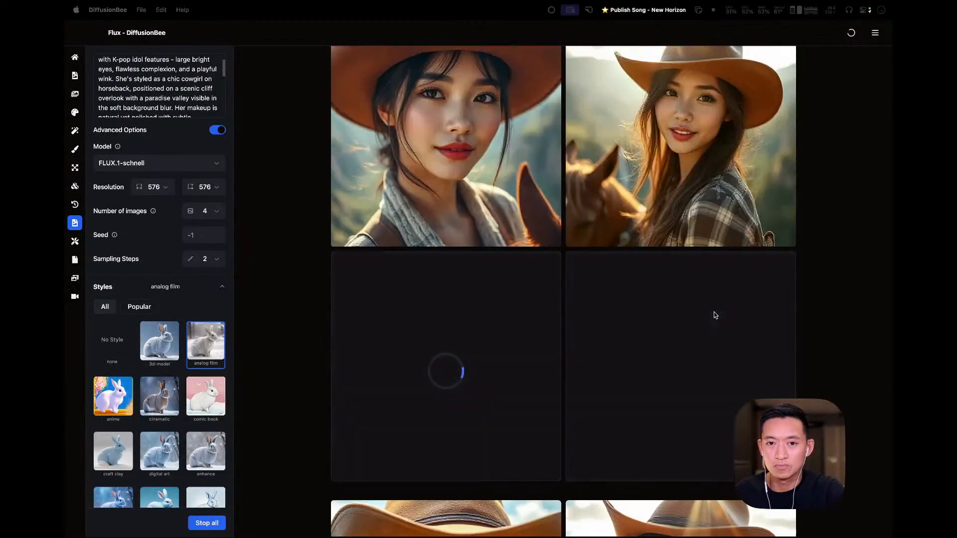
pyautogui.scroll(-2, 714, 315)
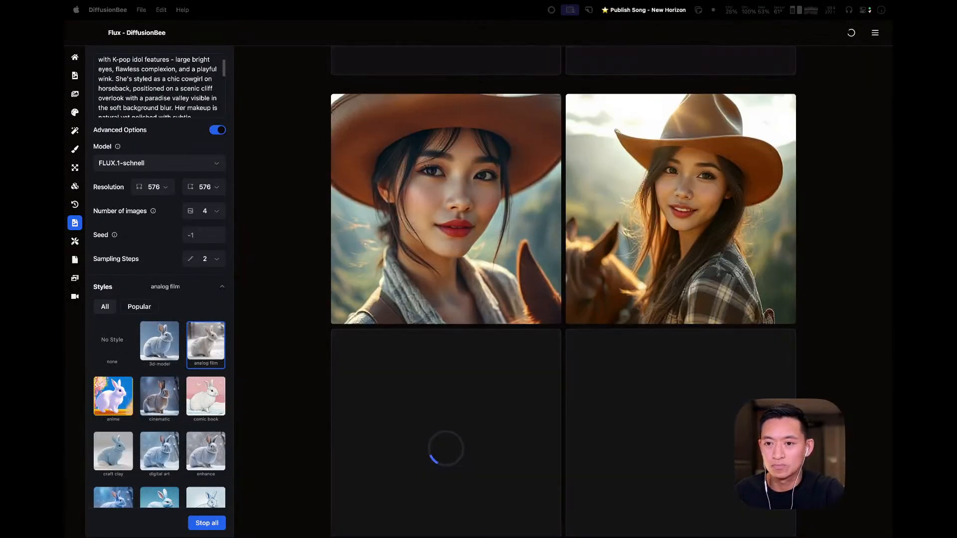
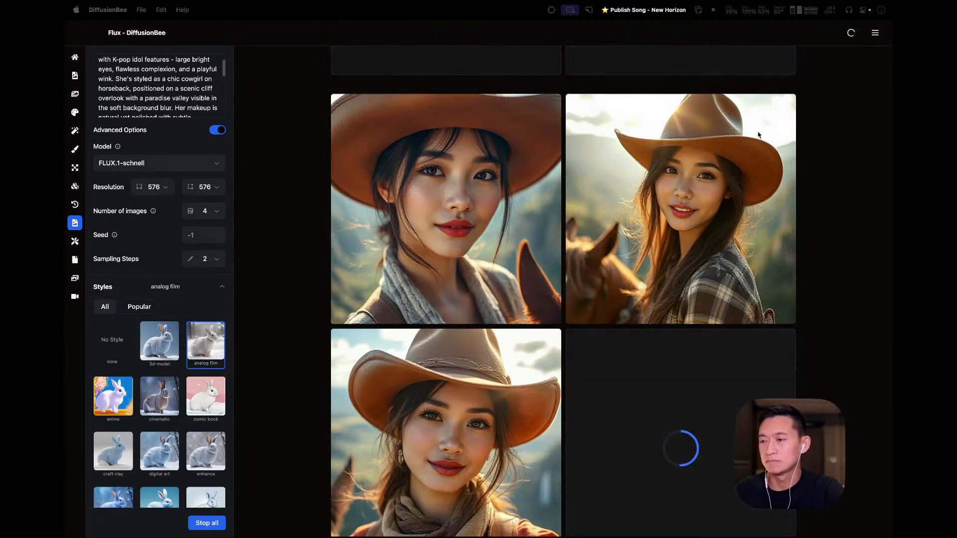
# - Scroll through the earlier cowgirl portraits in the results grid as the analog film batch starts
pyautogui.scroll(-5, 568, 337)
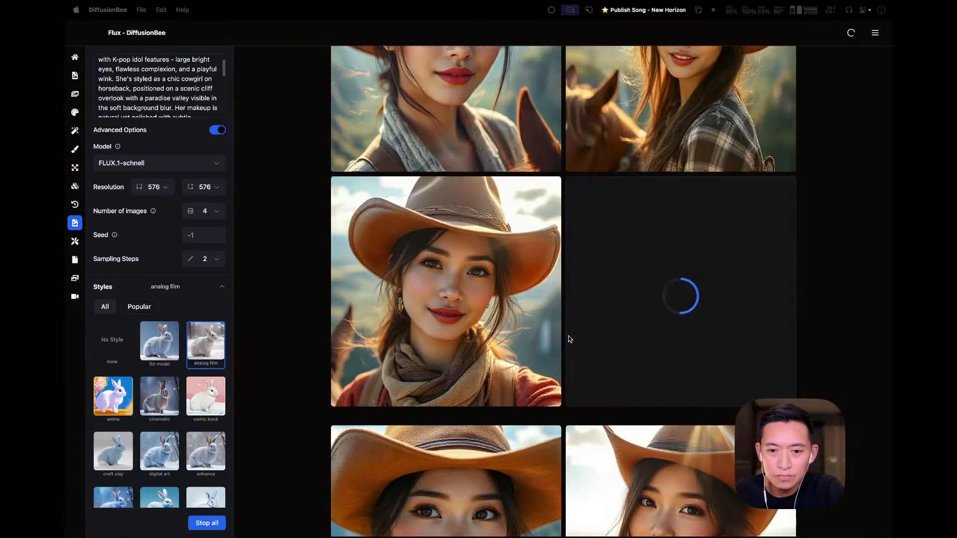
pyautogui.scroll(3, 569, 338)
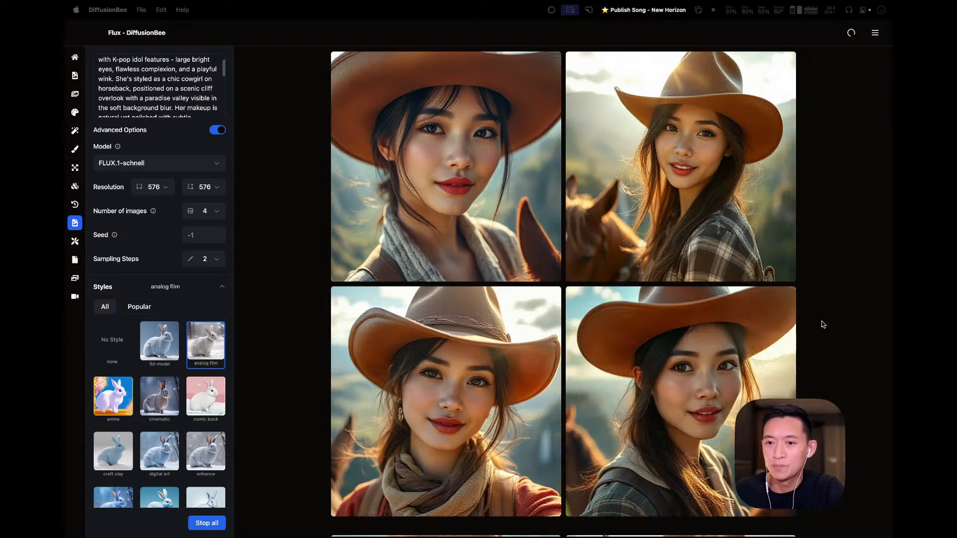
pyautogui.scroll(-4, 824, 324)
pyautogui.scroll(5, 824, 324)
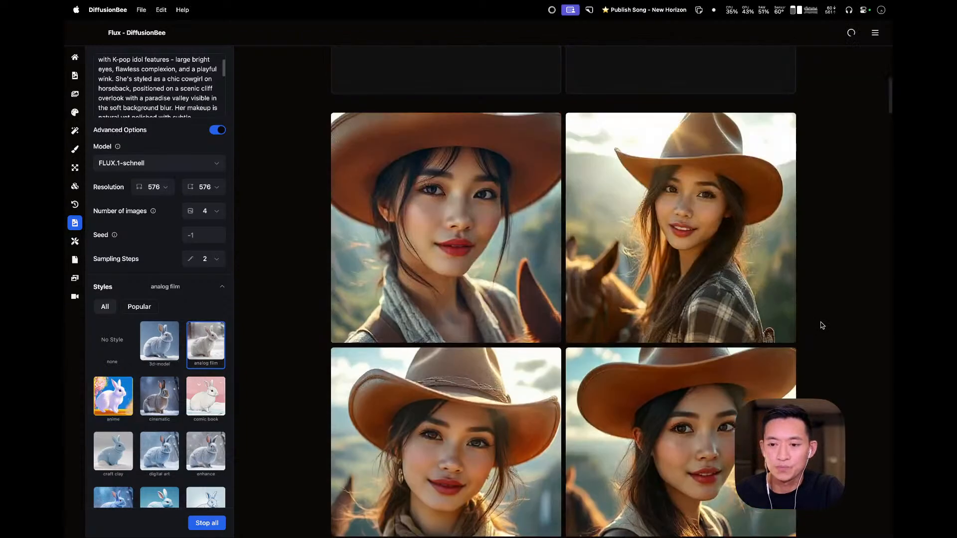
pyautogui.scroll(-3, 823, 326)
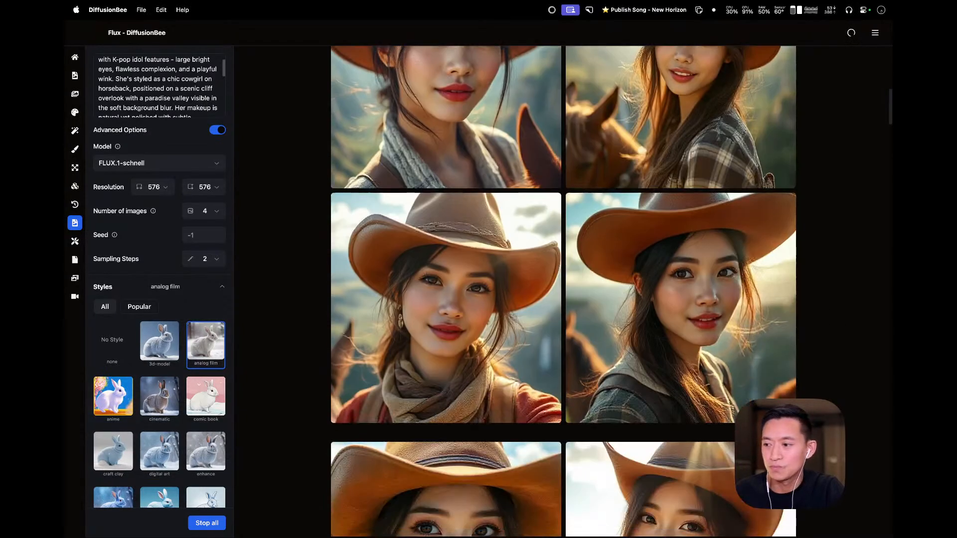
pyautogui.press('super+Tab')
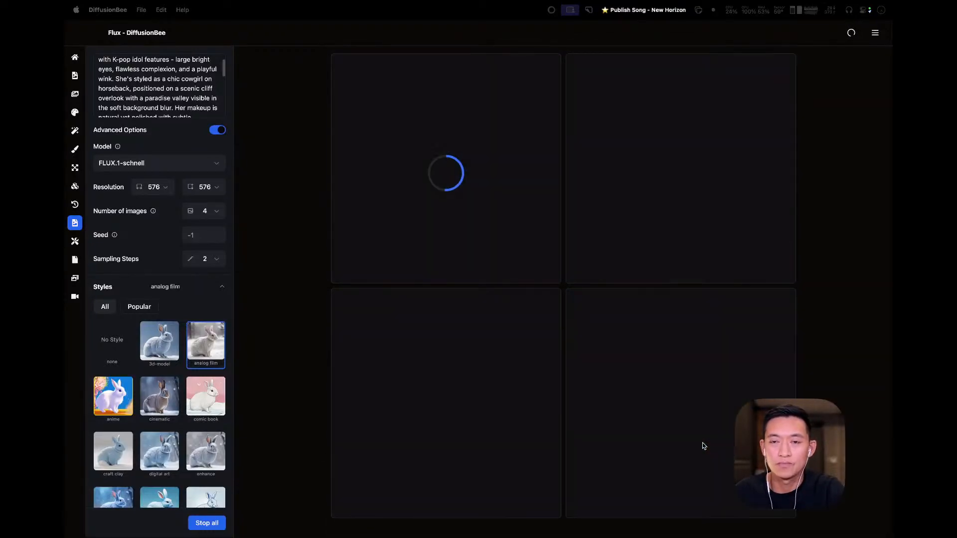
# - Keep comparing the grid and scroll the settings to the styles while the four analog film portraits render
pyautogui.scroll(-3, 702, 443)
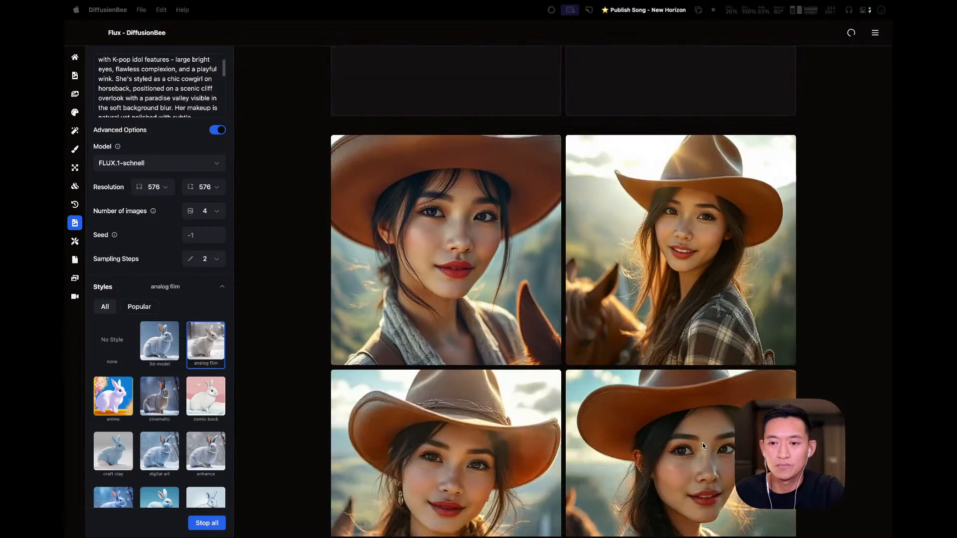
pyautogui.scroll(-2, 702, 443)
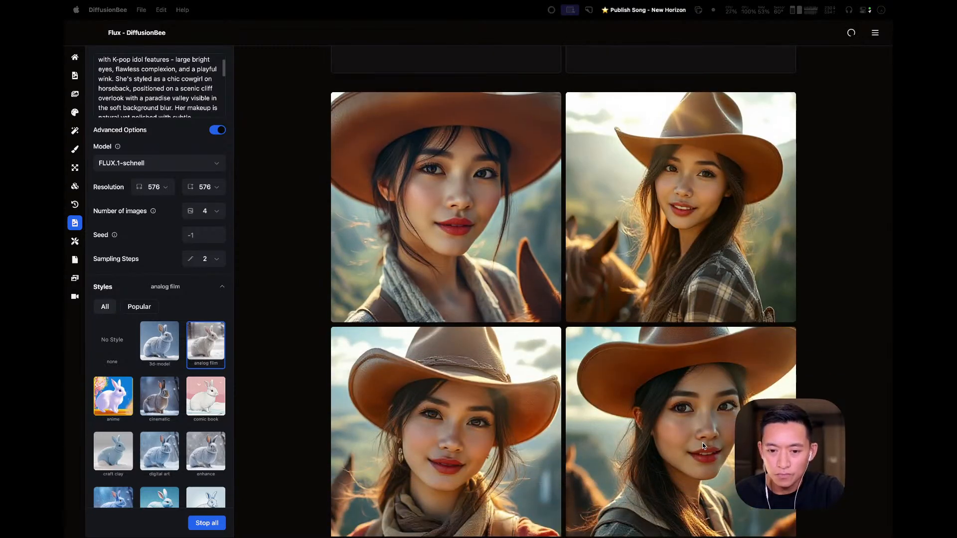
pyautogui.scroll(8, 702, 443)
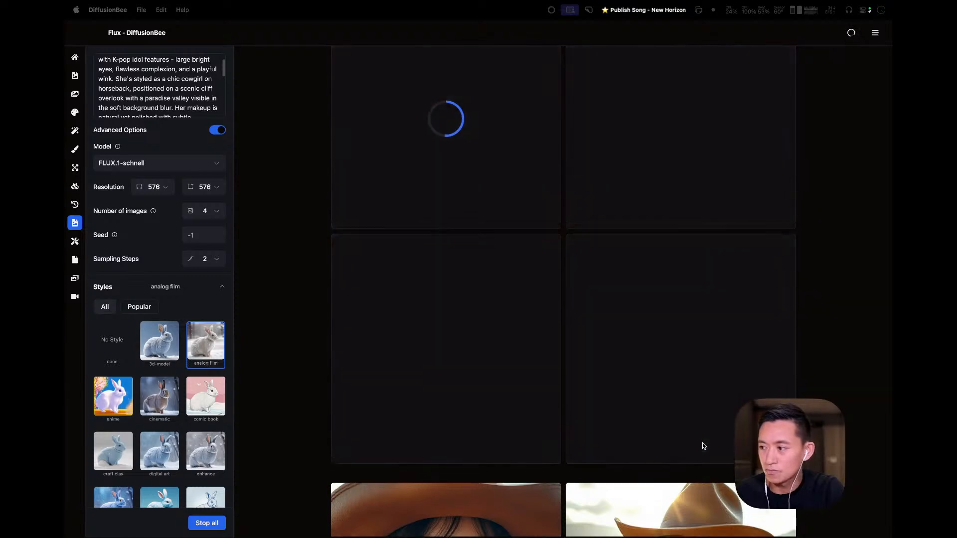
pyautogui.scroll(1, 702, 443)
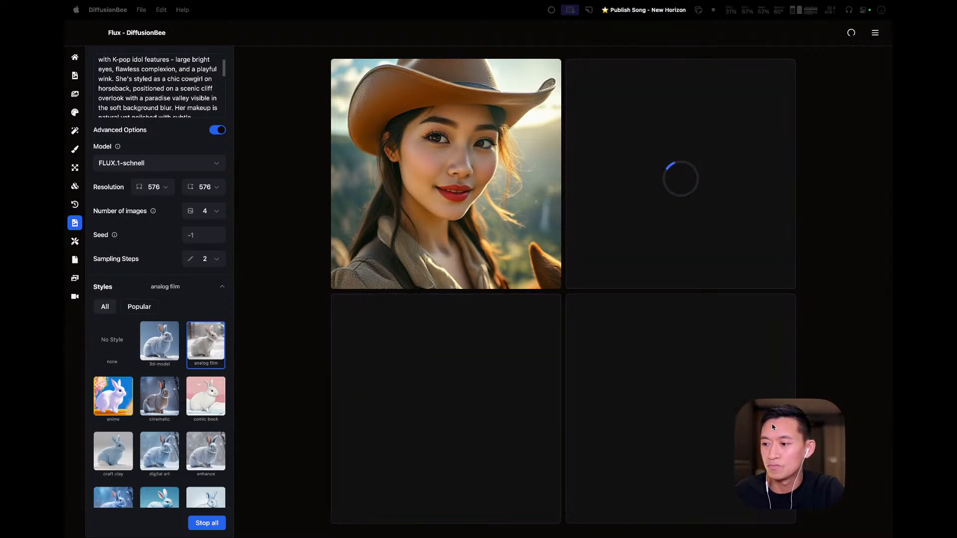
pyautogui.scroll(-1, 760, 310)
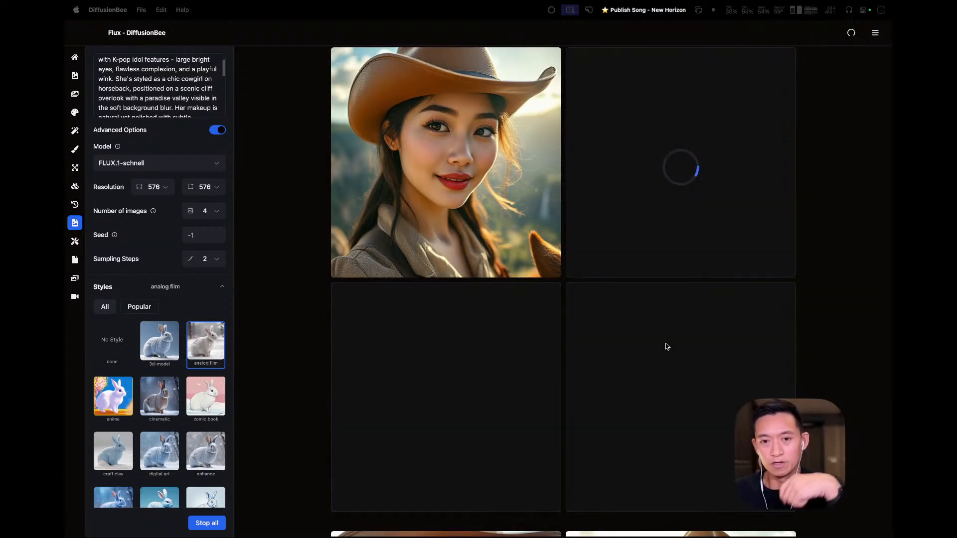
pyautogui.scroll(-5, 666, 345)
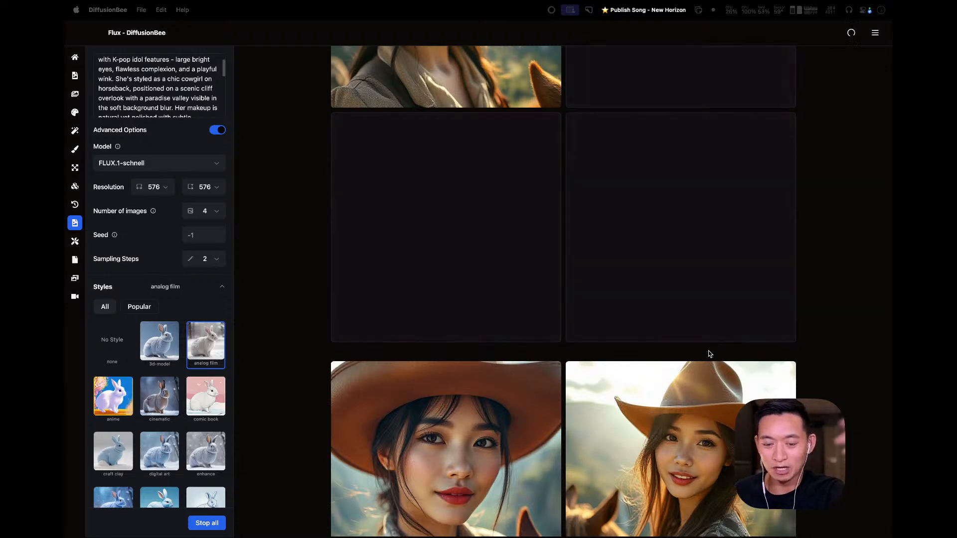
pyautogui.scroll(-6, 708, 351)
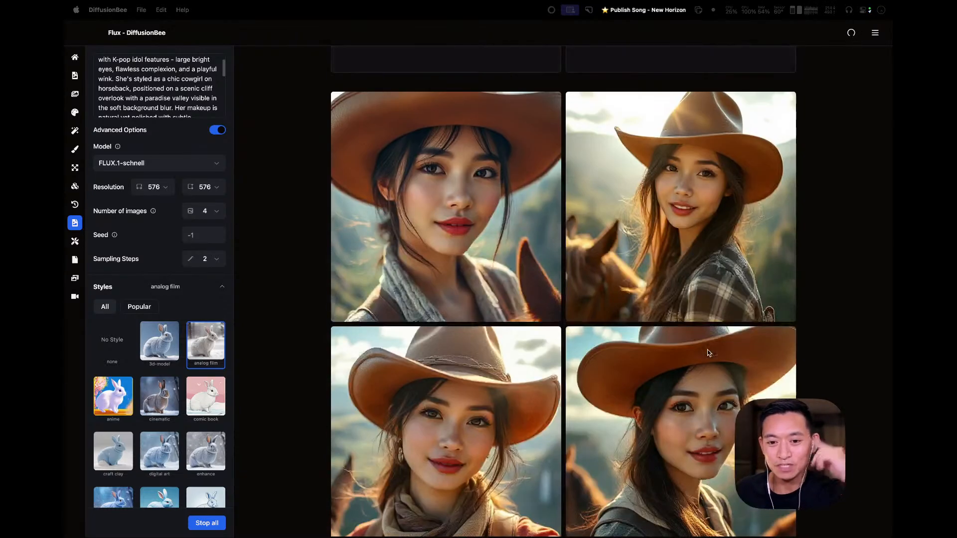
pyautogui.scroll(-5, 713, 351)
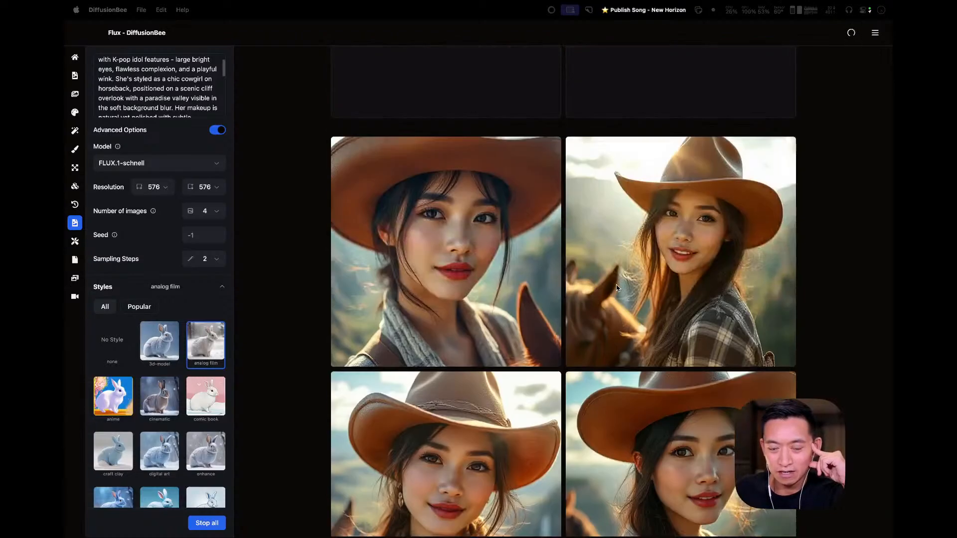
pyautogui.scroll(4, 617, 288)
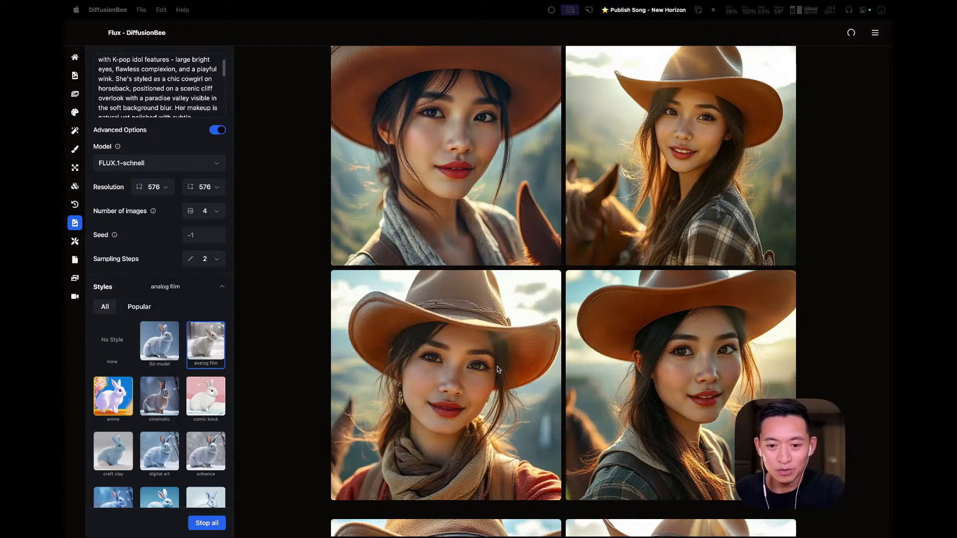
pyautogui.scroll(-4, 467, 315)
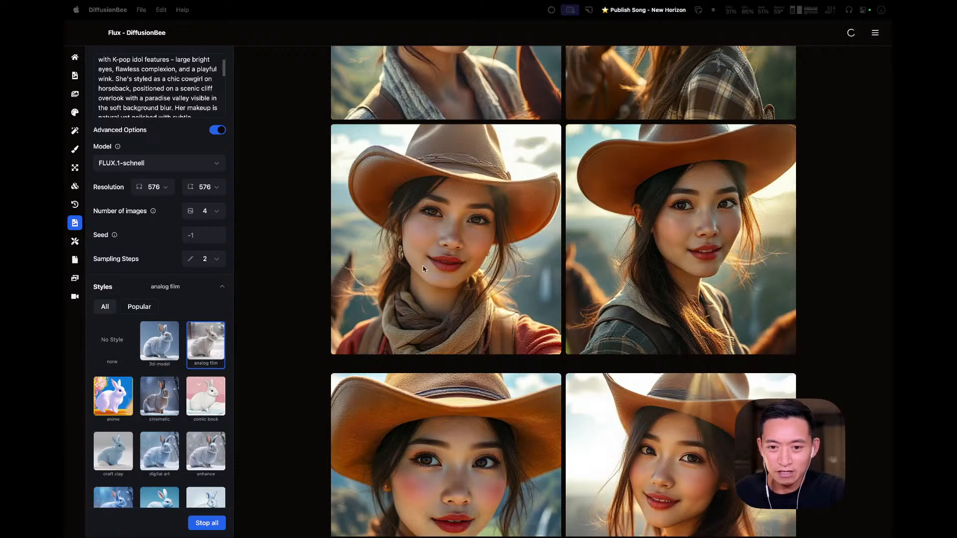
pyautogui.scroll(15, 506, 317)
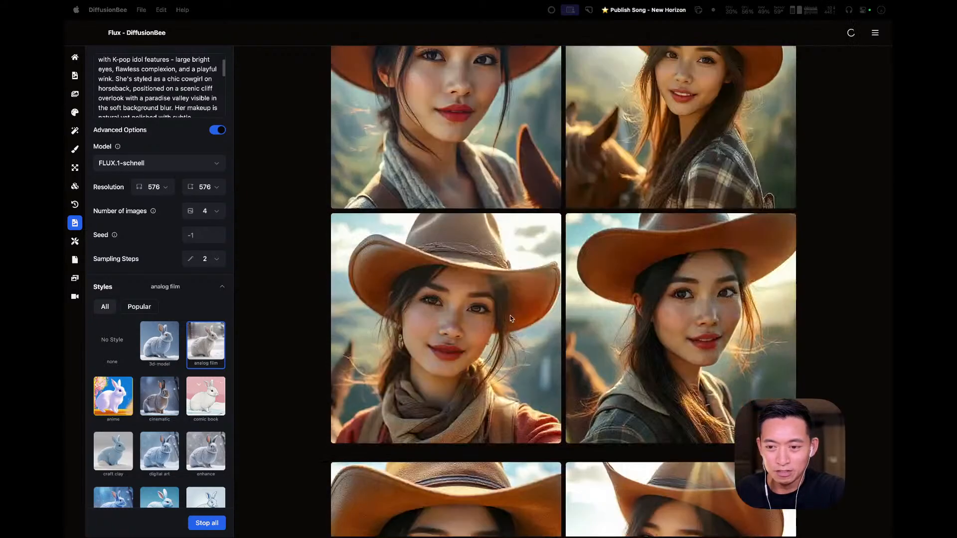
pyautogui.scroll(3, 509, 319)
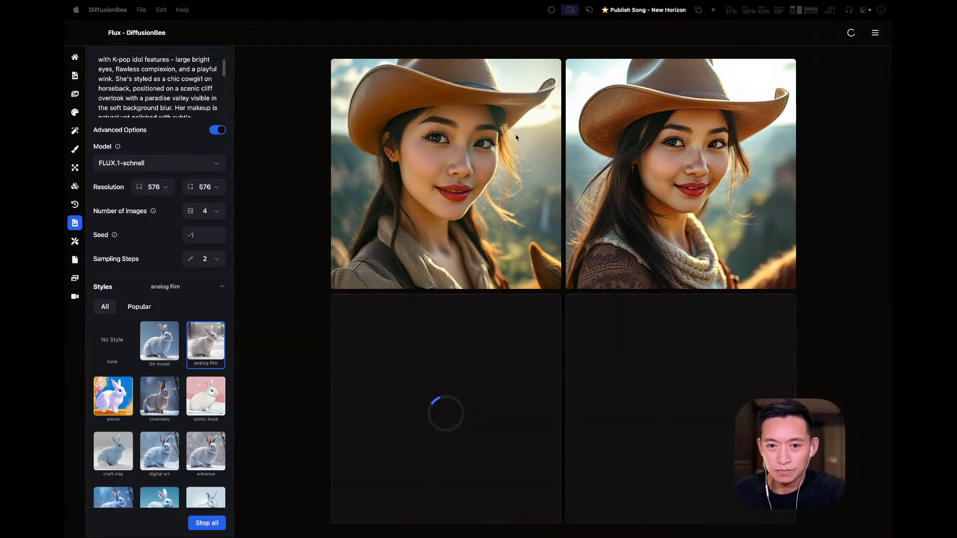
pyautogui.scroll(-5, 673, 339)
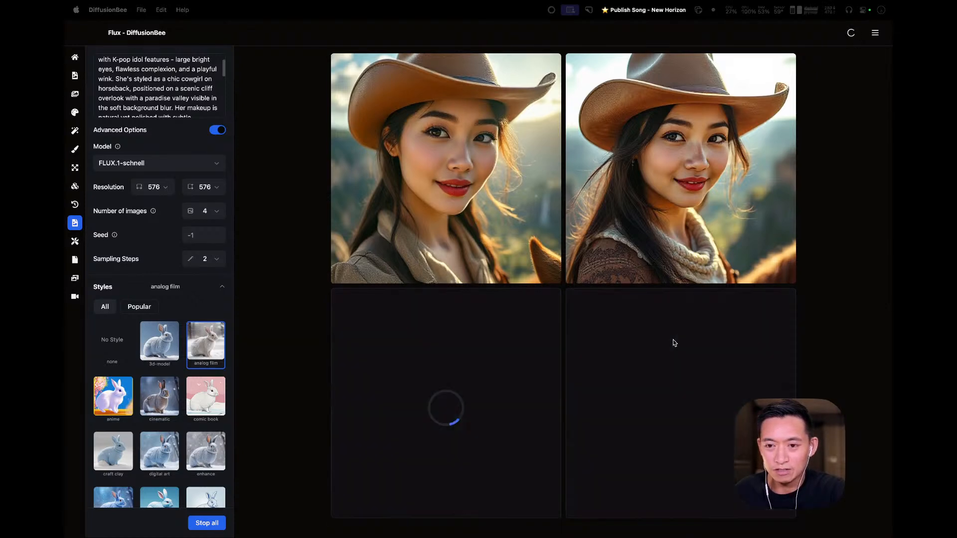
pyautogui.scroll(5, 429, 284)
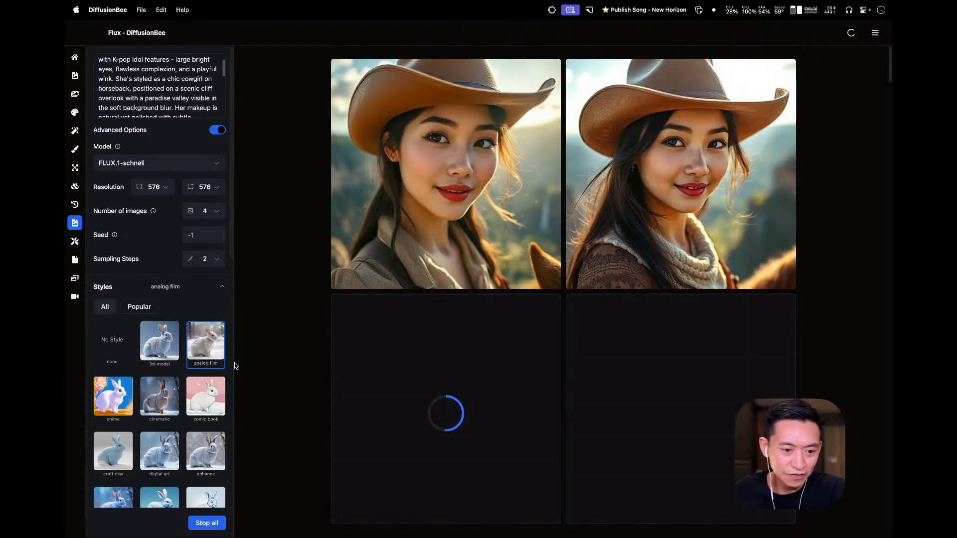
pyautogui.scroll(-3, 188, 419)
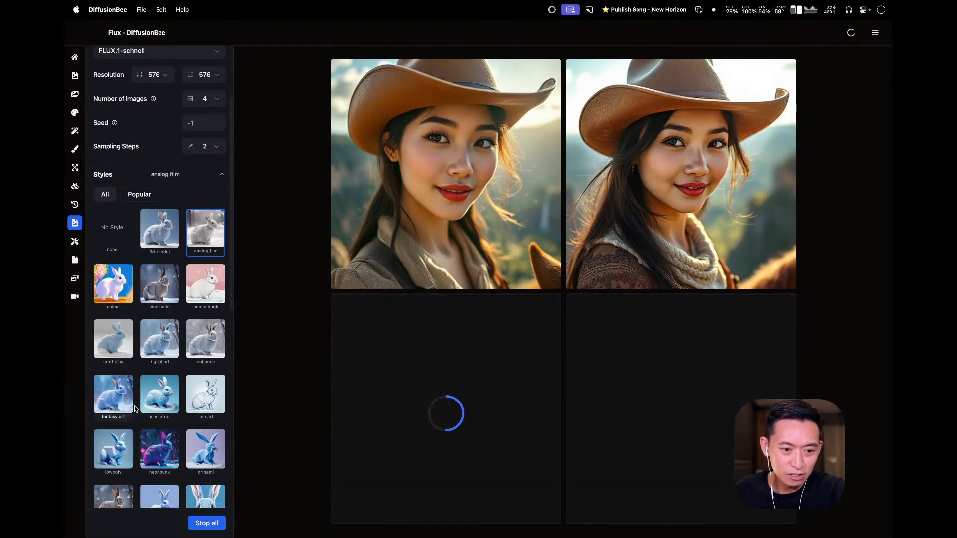
# - Queue a four-image cowgirl batch in the enhance style and scroll the results
pyautogui.click(215, 335)
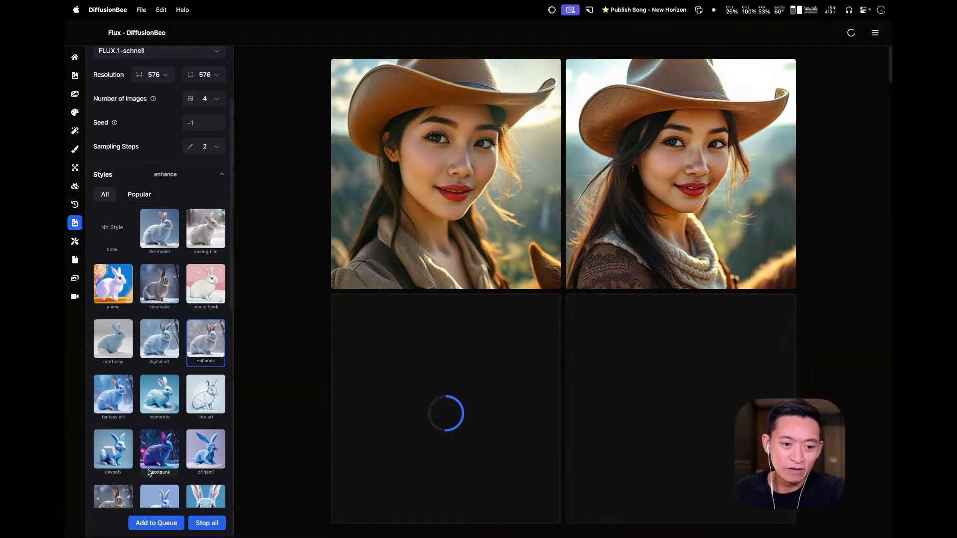
pyautogui.click(150, 523)
pyautogui.scroll(-10, 464, 390)
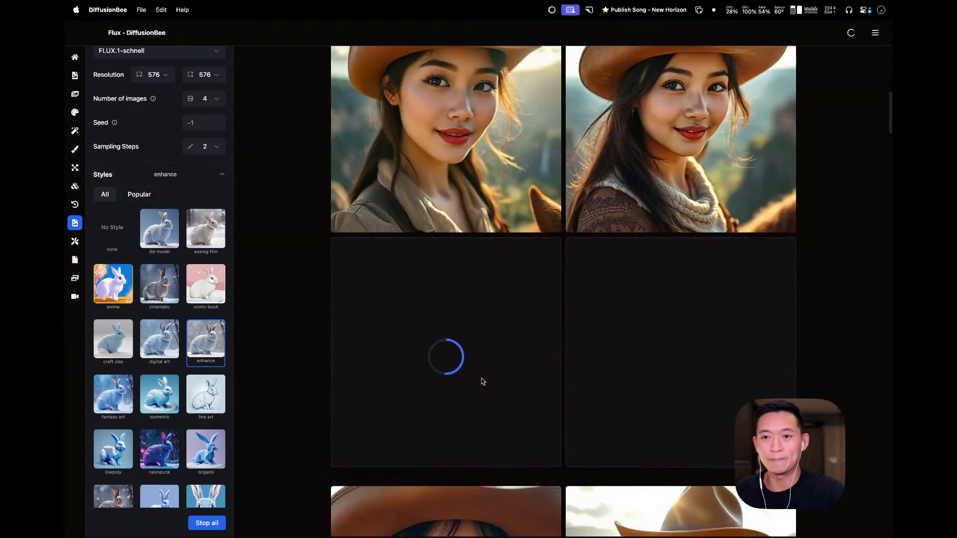
pyautogui.scroll(-3, 452, 366)
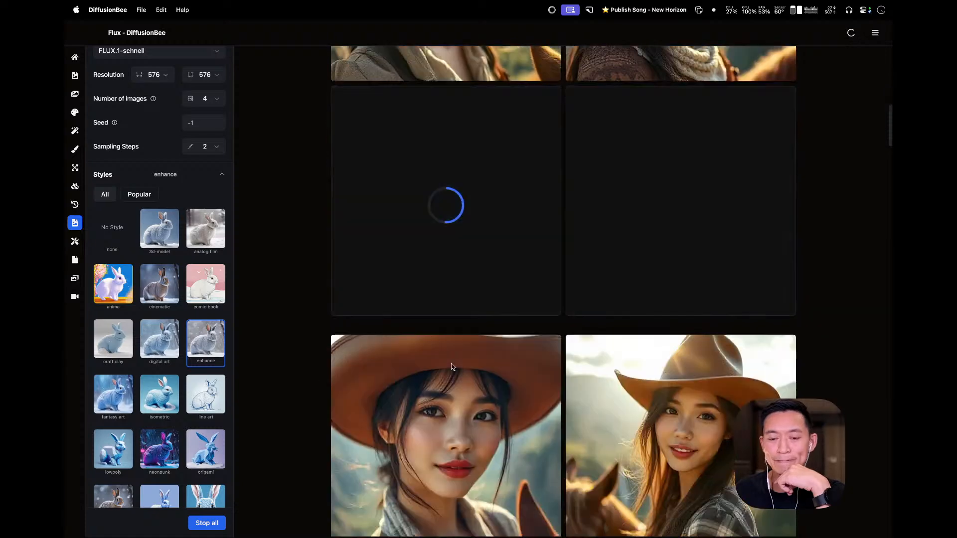
pyautogui.scroll(-5, 452, 367)
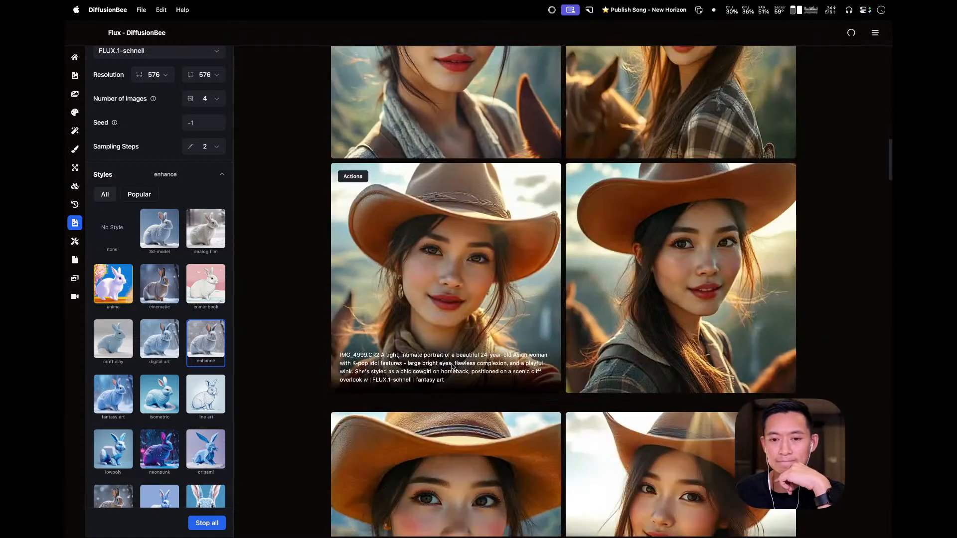
# - Switch across desktops toward Chrome's Perplexity page
pyautogui.press('super+Tab')
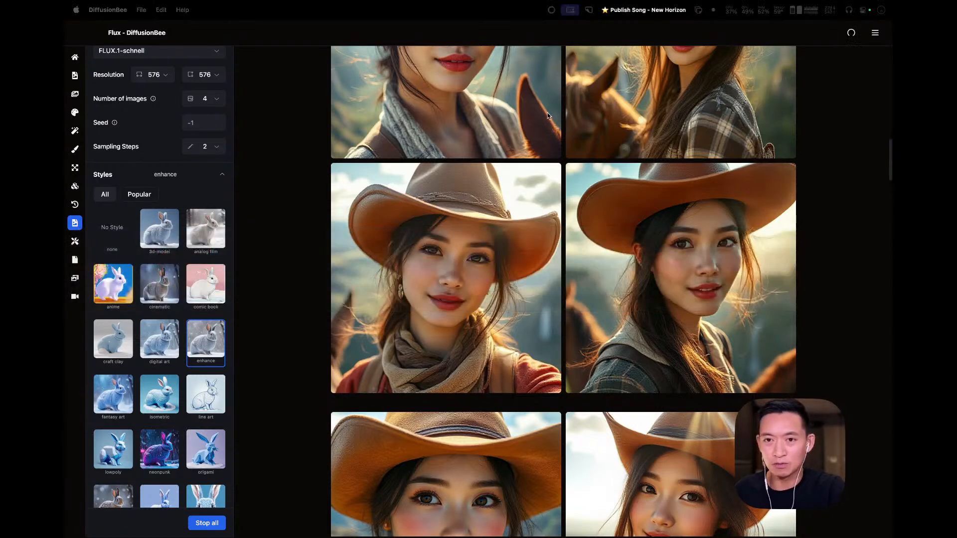
pyautogui.hotkey('ctrl', 'Right')
pyautogui.hotkey('ctrl', 'Left')
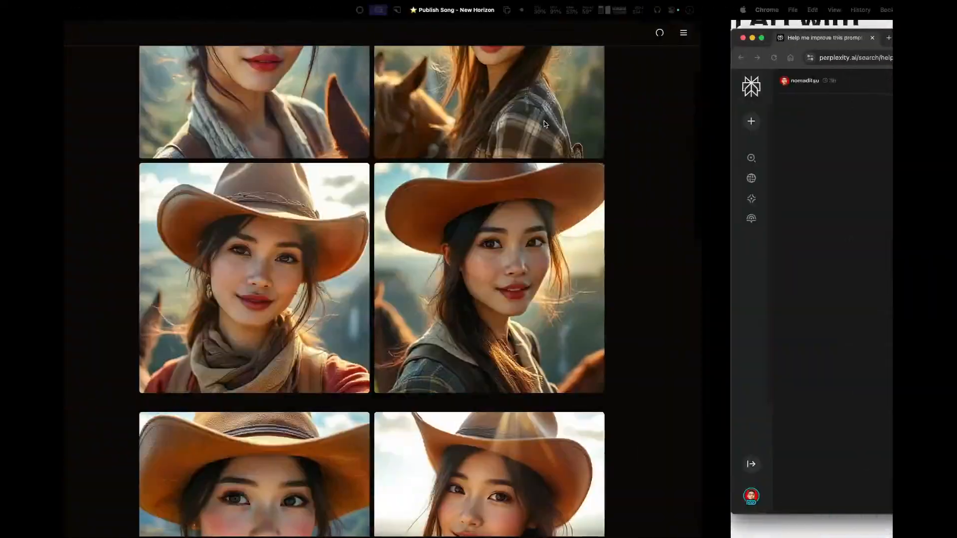
pyautogui.hotkey('ctrl', 'Left')
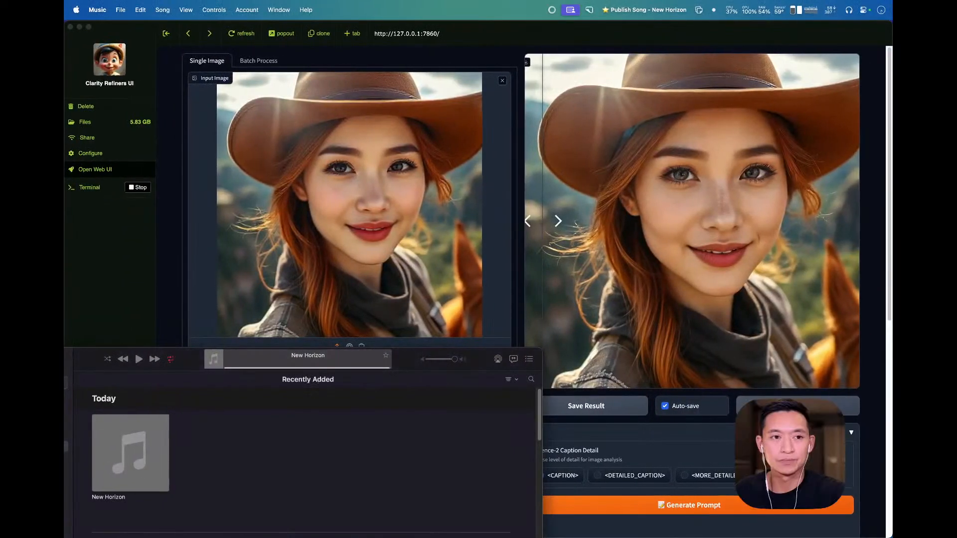
# - Bring the New Horizon window over and Quick Look through cowgirl 1 to cowgirl 6.png
pyautogui.moveTo(519, 180); pyautogui.dragTo(391, 172)
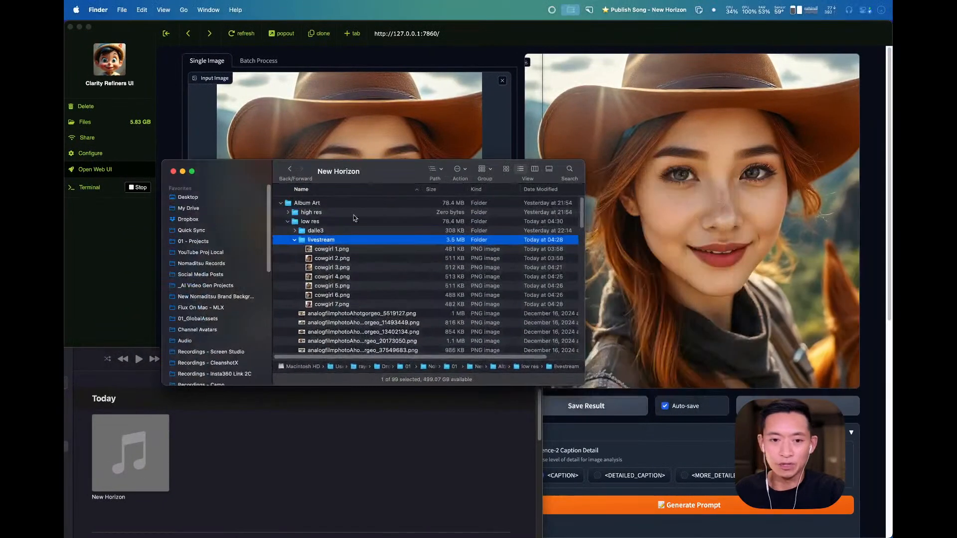
pyautogui.click(349, 248)
pyautogui.press('space')
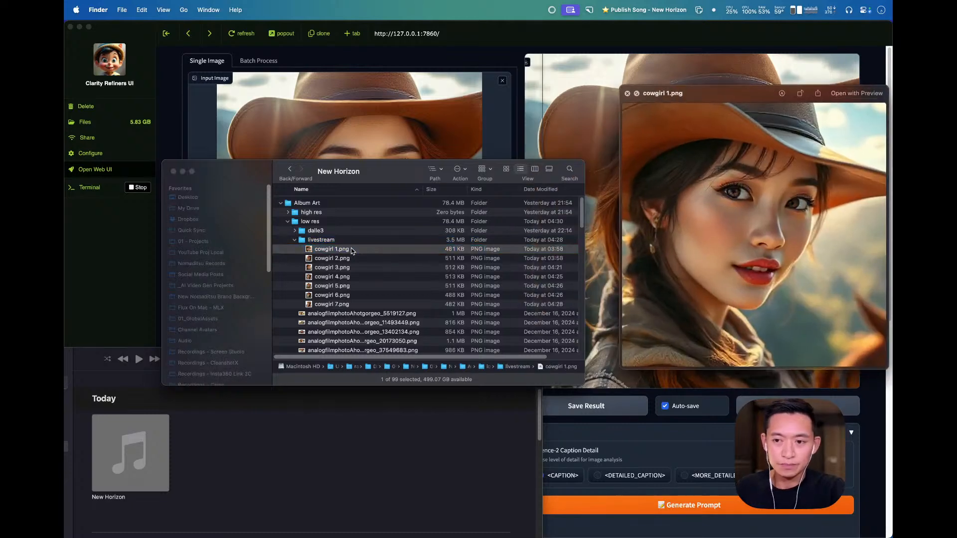
pyautogui.press('Down')
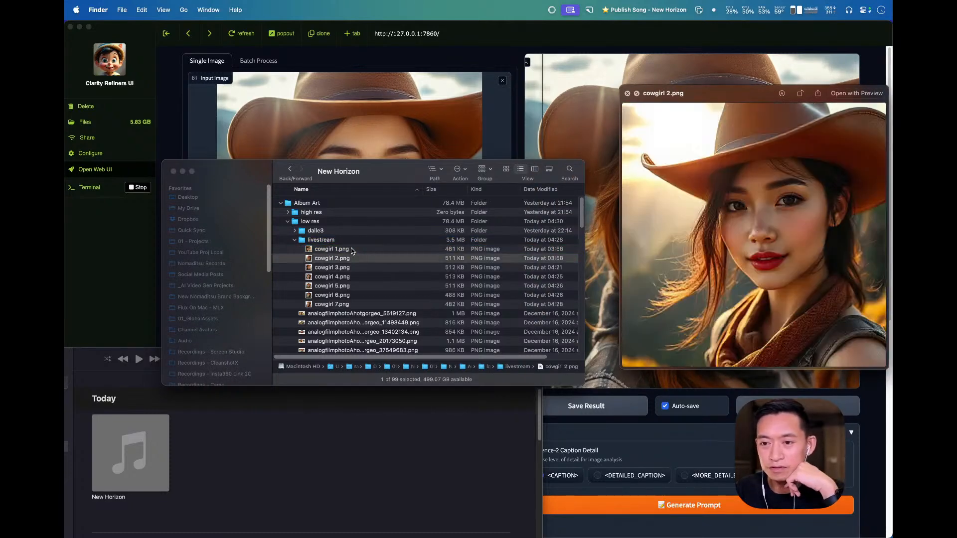
pyautogui.press('Down')
pyautogui.press('Down')
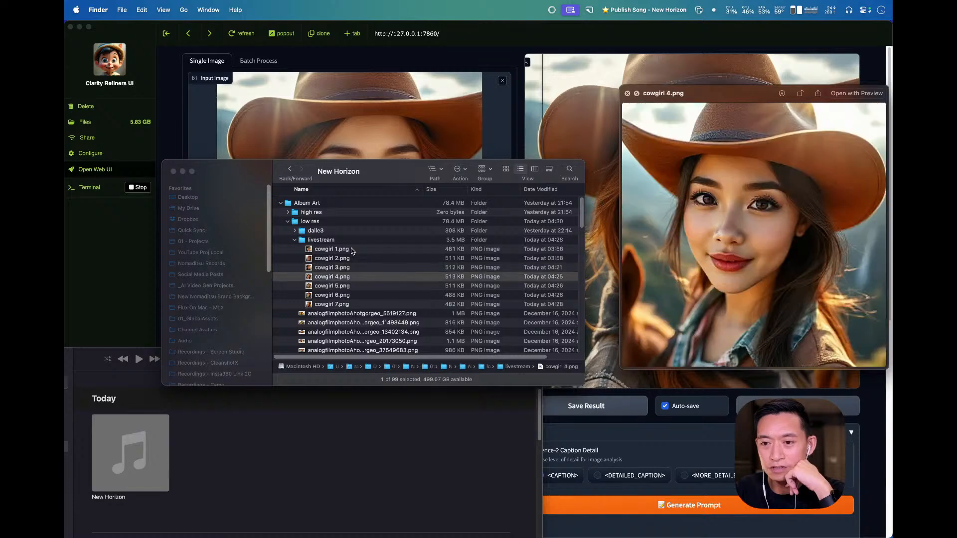
pyautogui.press('Down')
pyautogui.press('Down')
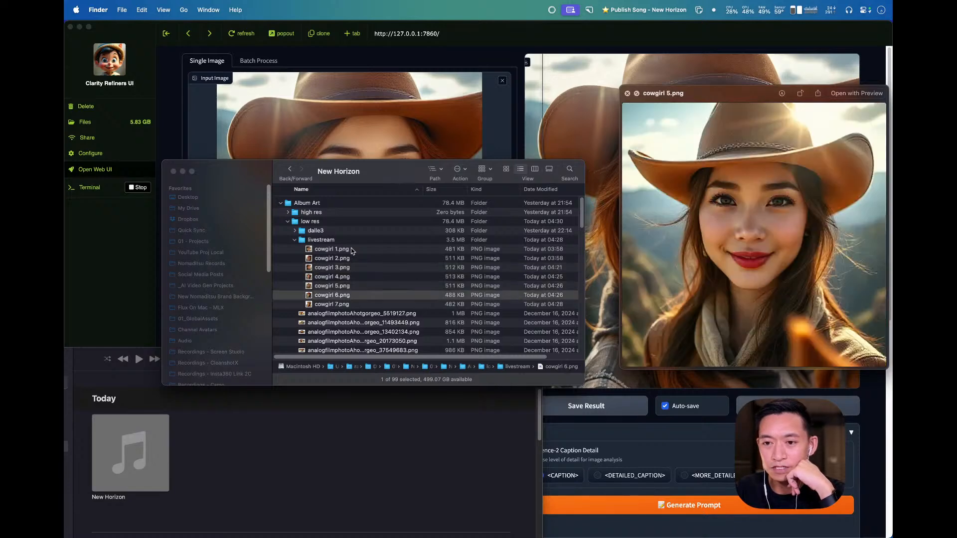
pyautogui.press('Down')
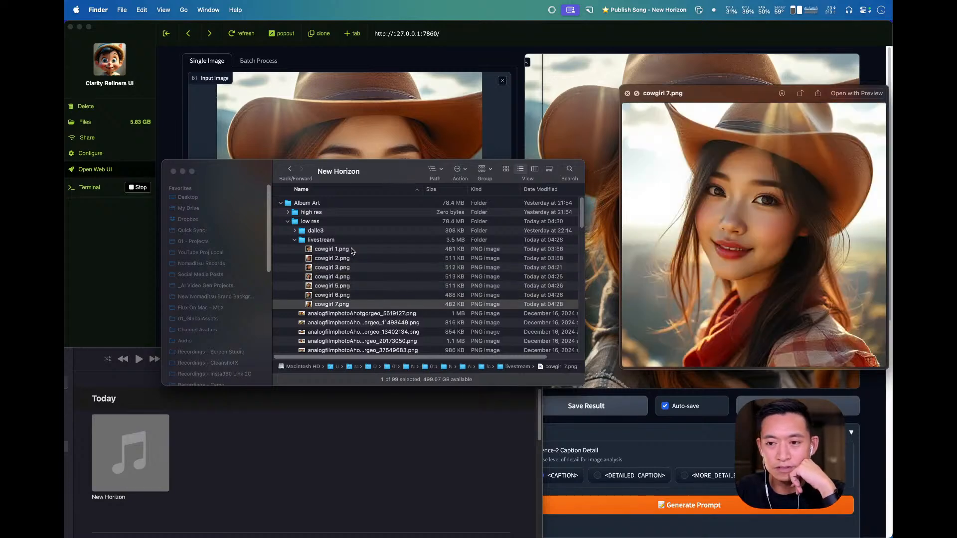
pyautogui.press('Up')
pyautogui.press('Up')
pyautogui.press('Up')
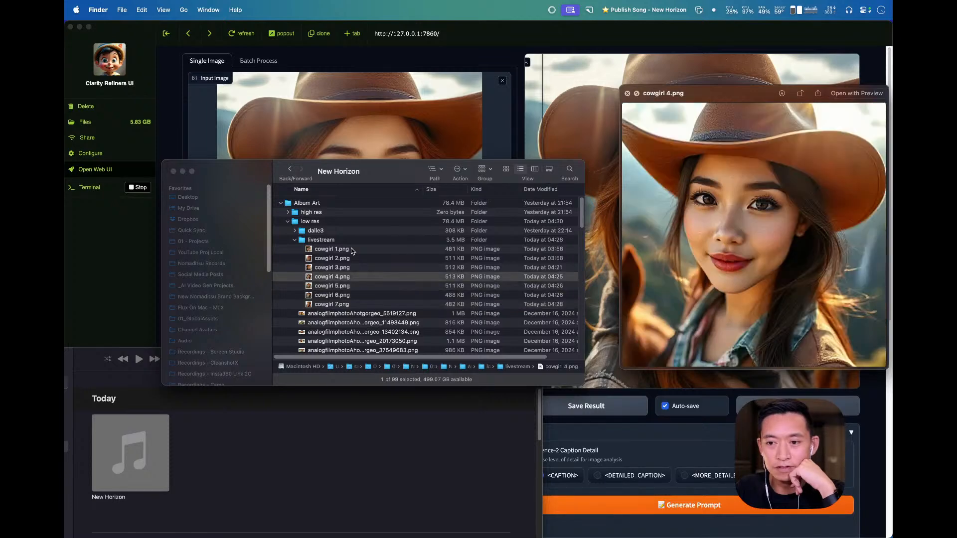
pyautogui.press('Up')
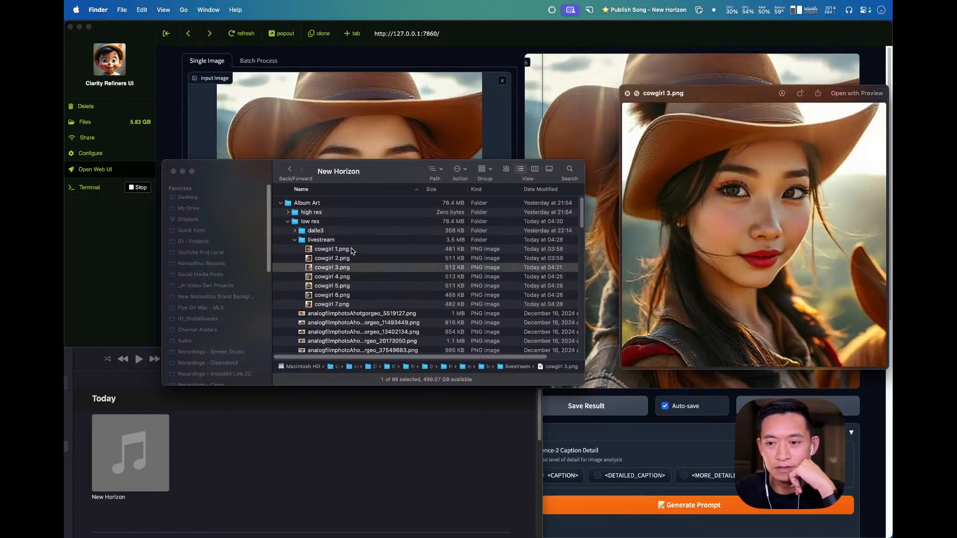
pyautogui.press('Up')
pyautogui.press('Up')
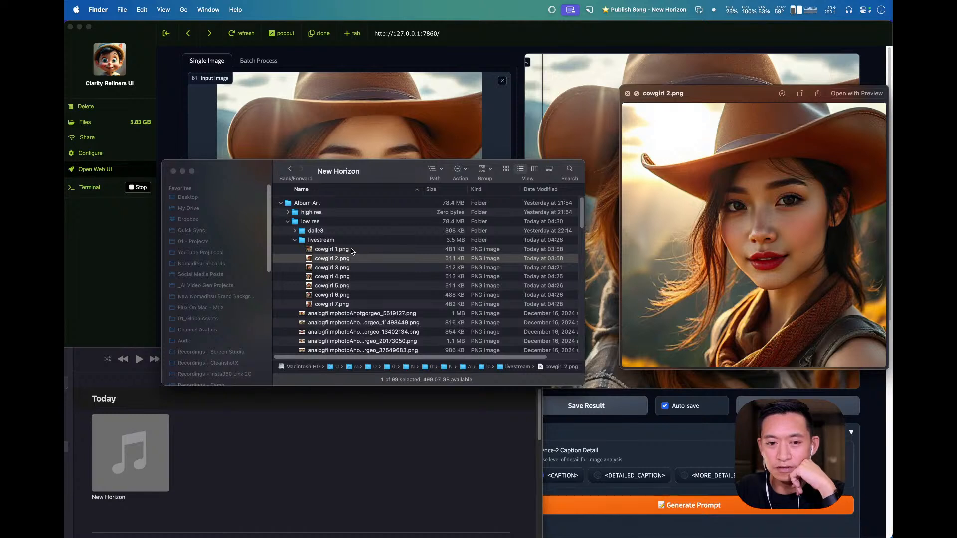
# - Tag cowgirl 3.png green as the pick
pyautogui.click(370, 270)
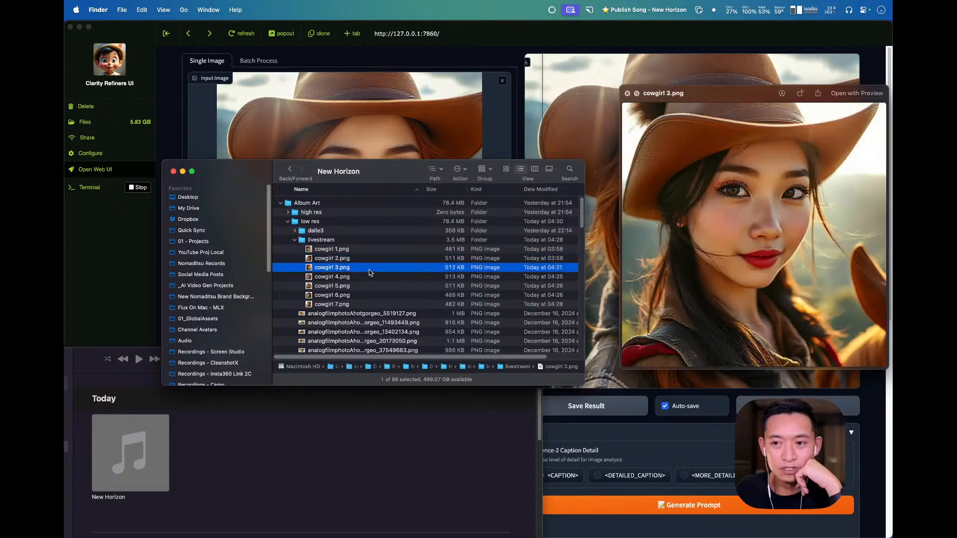
pyautogui.rightClick(370, 273)
pyautogui.click(436, 395)
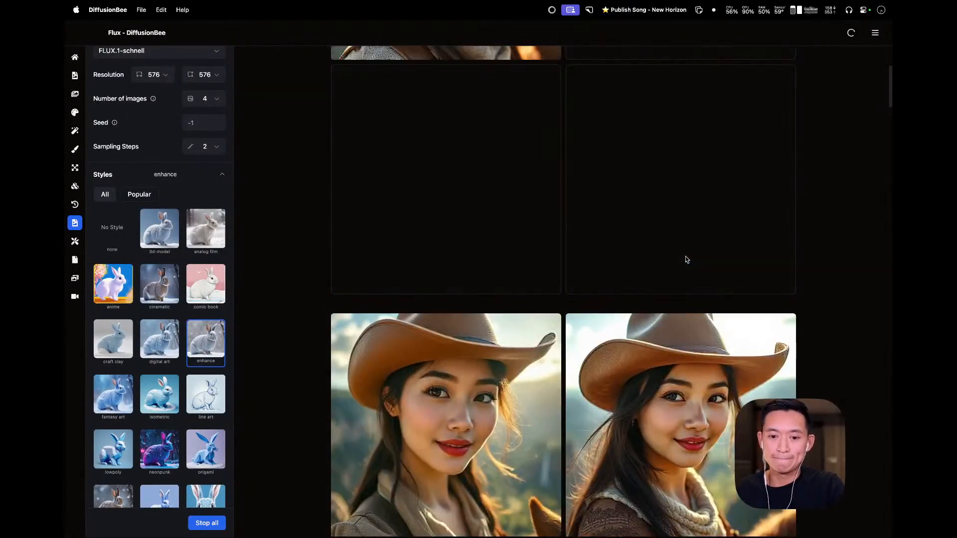
pyautogui.scroll(-10, 686, 257)
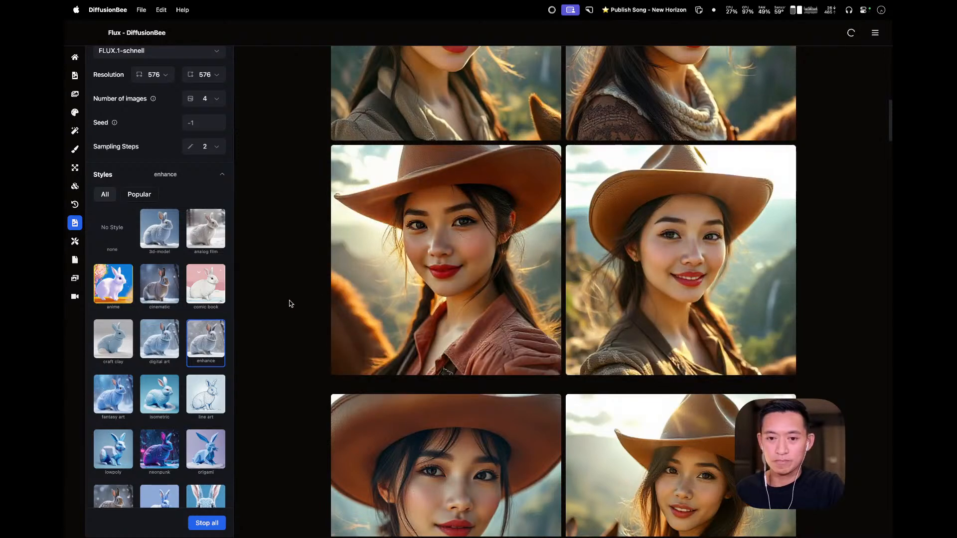
pyautogui.scroll(1, 289, 301)
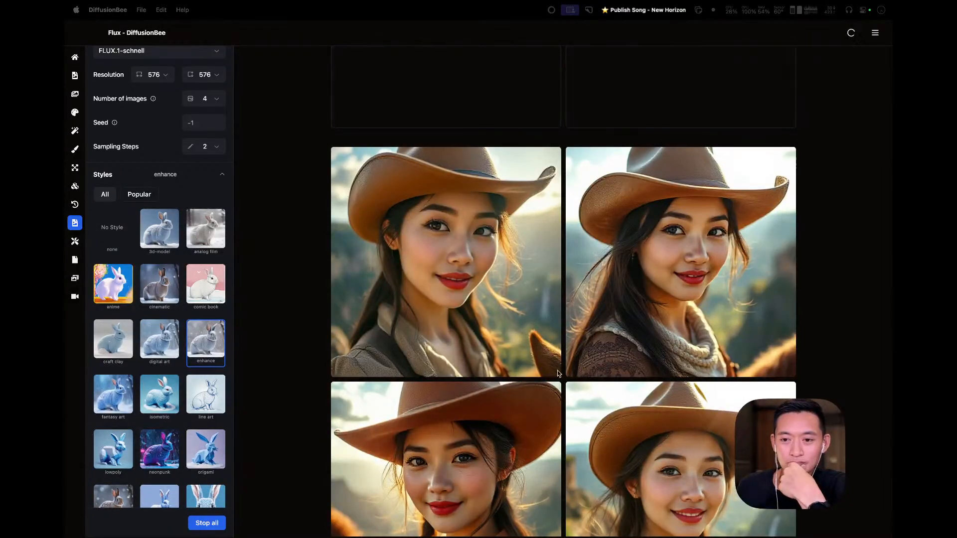
pyautogui.scroll(3, 550, 334)
pyautogui.scroll(3, 492, 208)
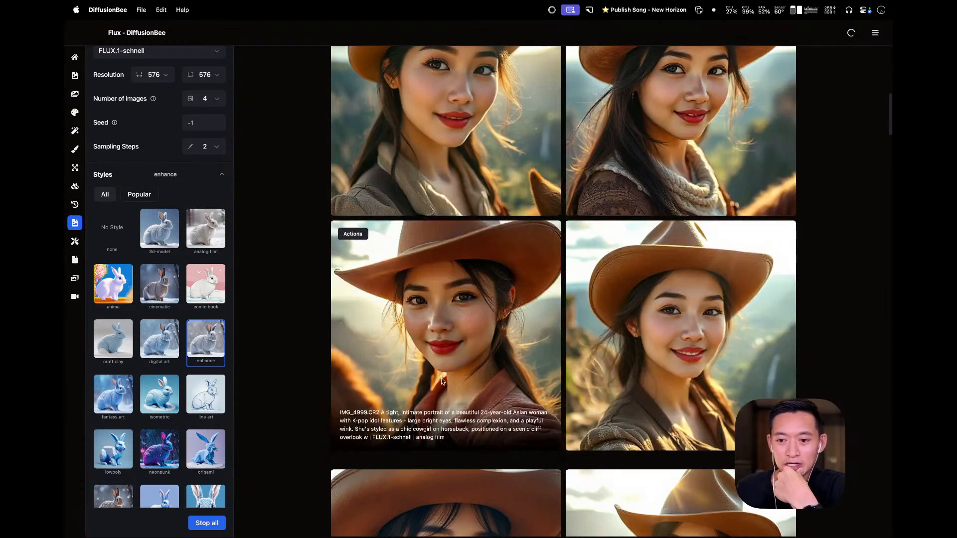
pyautogui.scroll(-10, 456, 411)
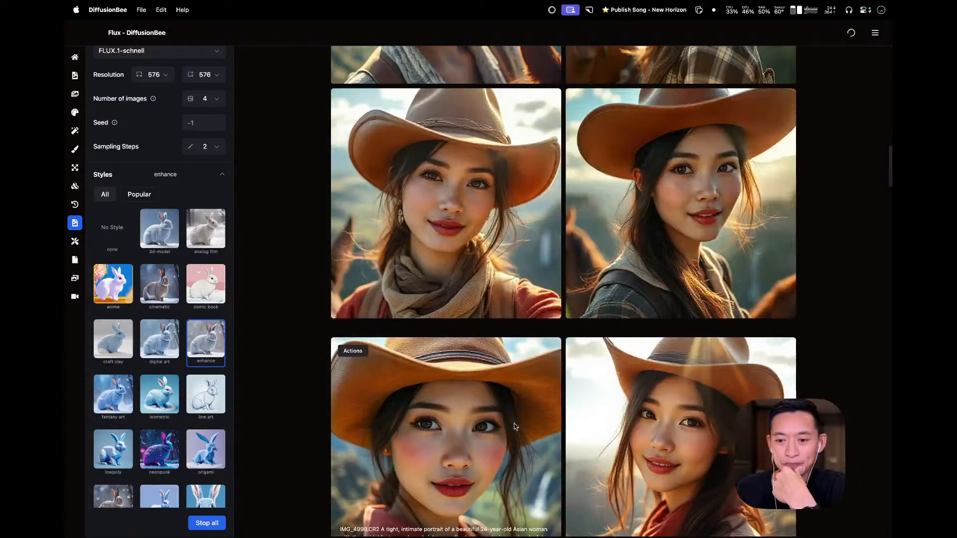
pyautogui.scroll(-3, 519, 429)
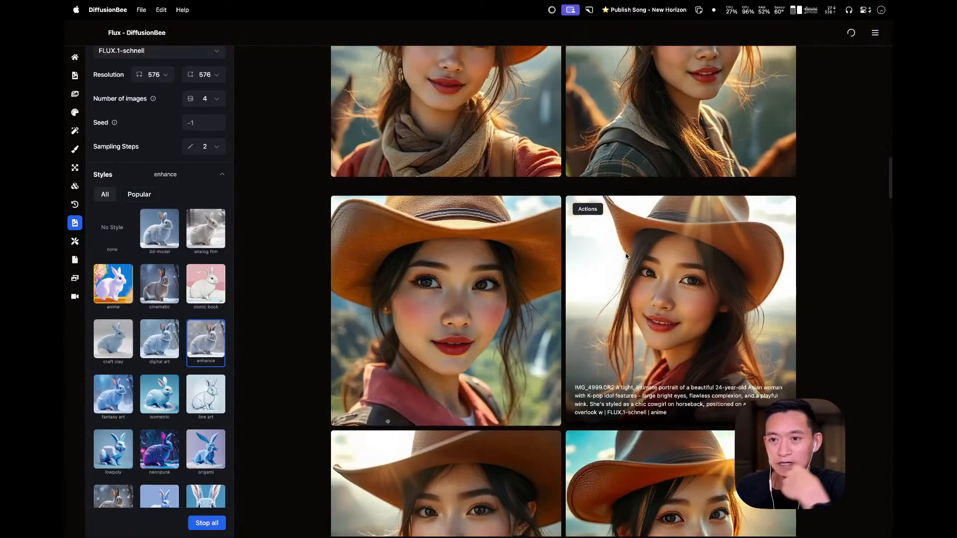
pyautogui.scroll(3, 525, 234)
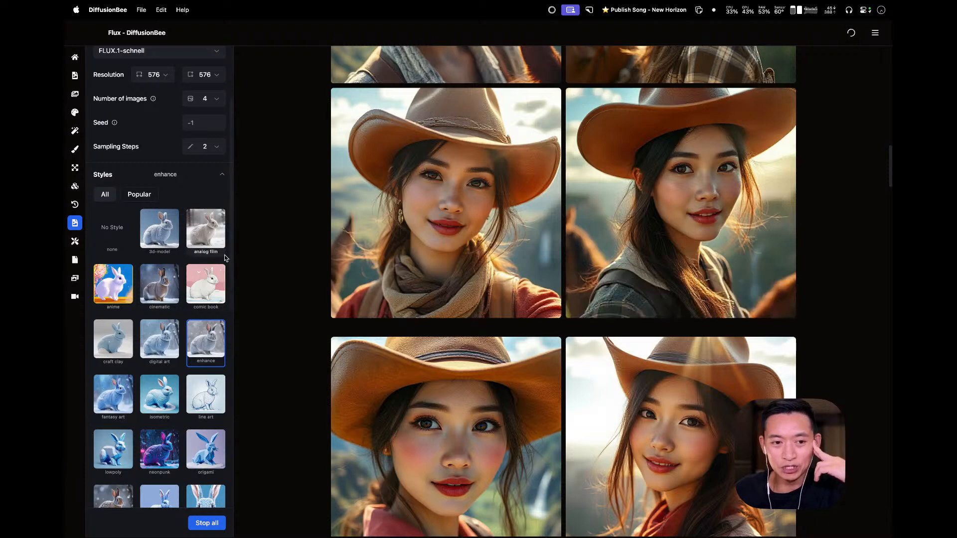
pyautogui.scroll(-8, 648, 260)
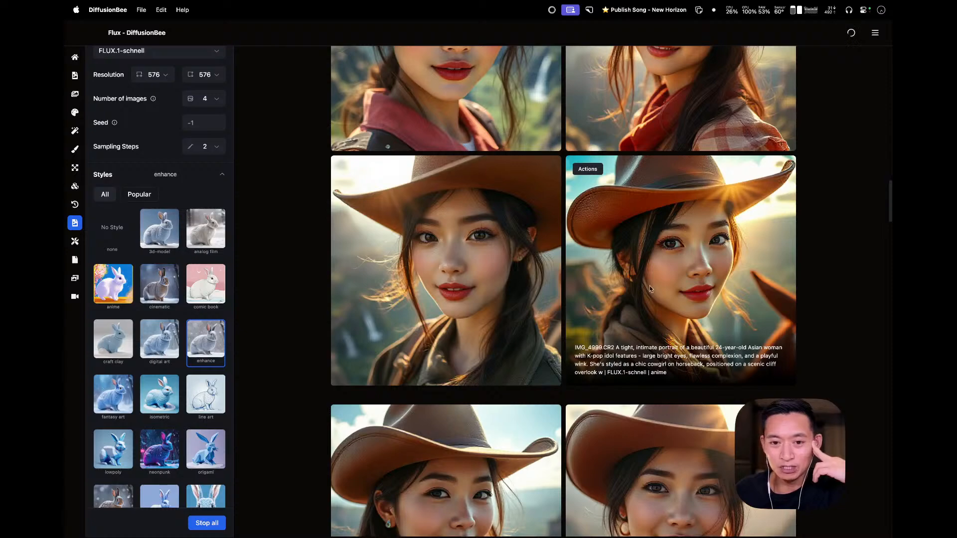
pyautogui.scroll(-5, 458, 319)
pyautogui.scroll(-8, 483, 261)
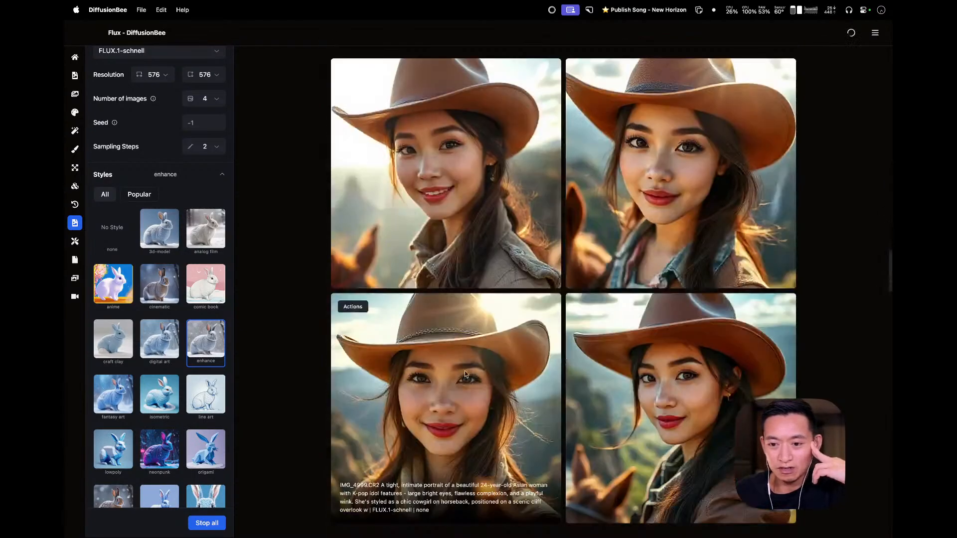
pyautogui.scroll(-10, 467, 376)
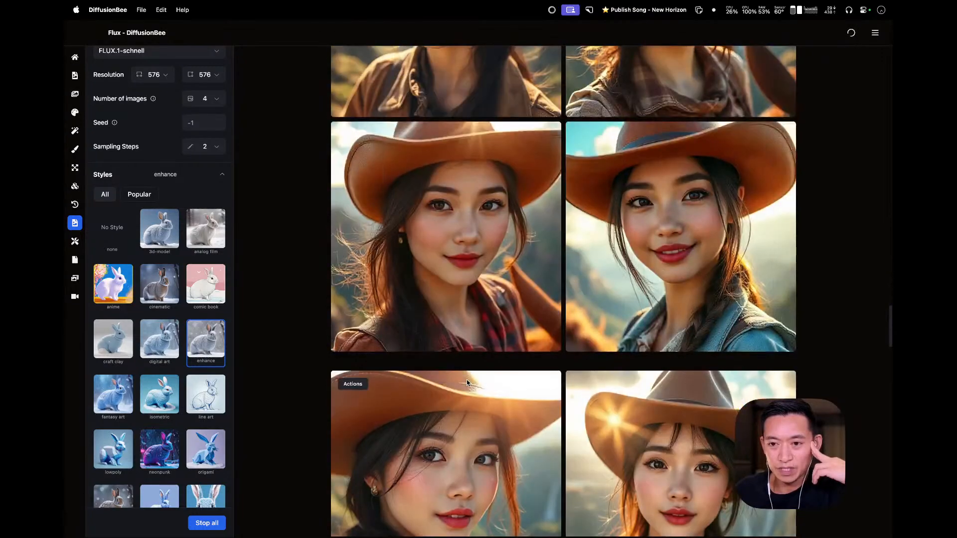
pyautogui.scroll(-10, 467, 383)
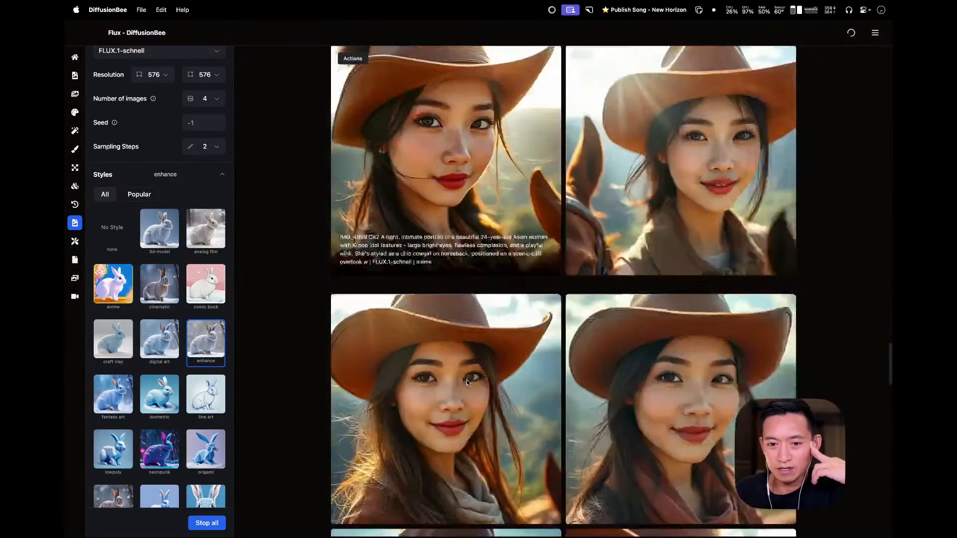
pyautogui.scroll(-10, 467, 382)
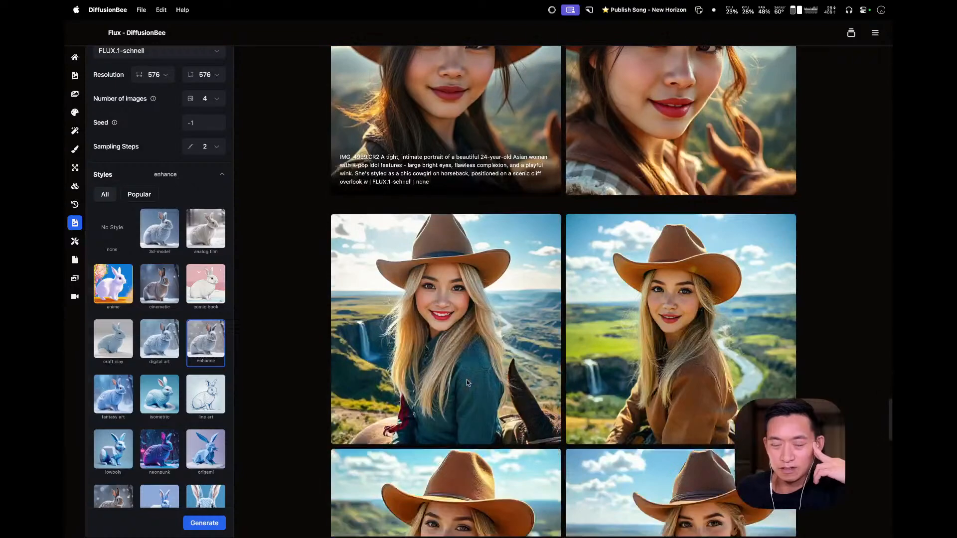
pyautogui.scroll(10, 468, 383)
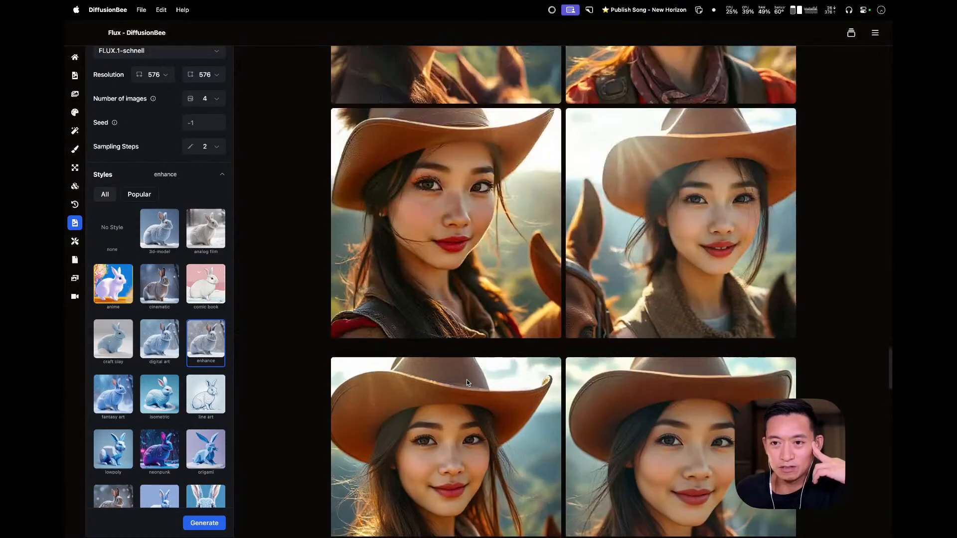
pyautogui.scroll(1, 467, 379)
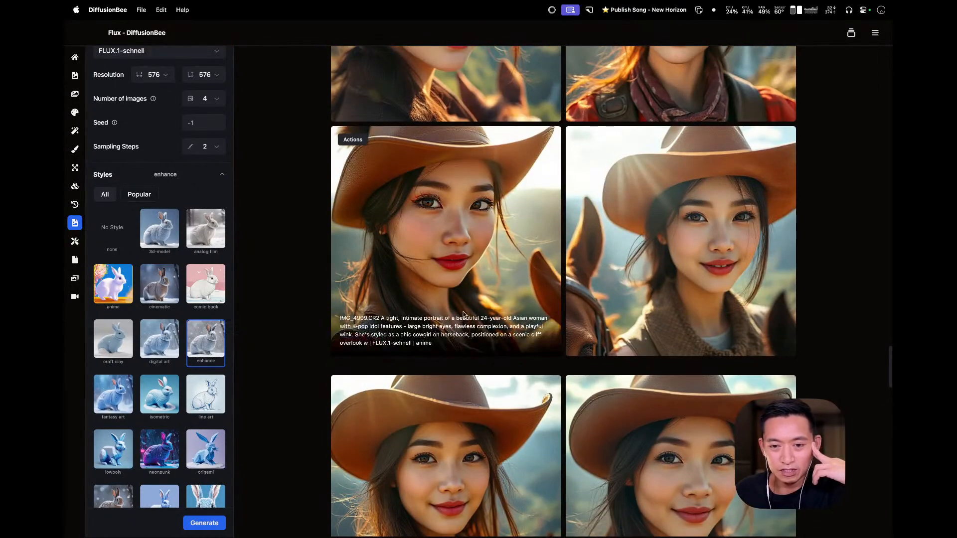
pyautogui.scroll(5, 469, 273)
pyautogui.scroll(15, 569, 325)
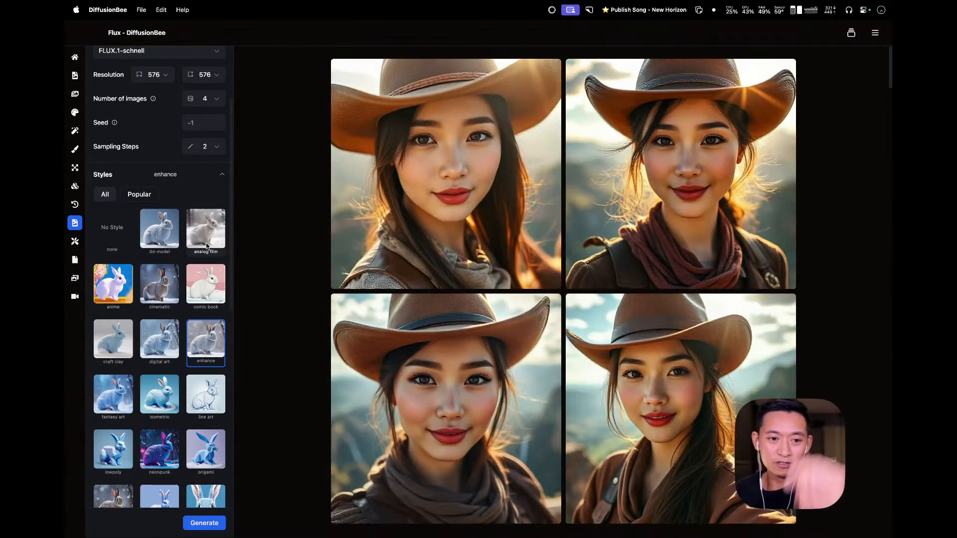
pyautogui.scroll(-1, 169, 364)
pyautogui.scroll(-3, 168, 363)
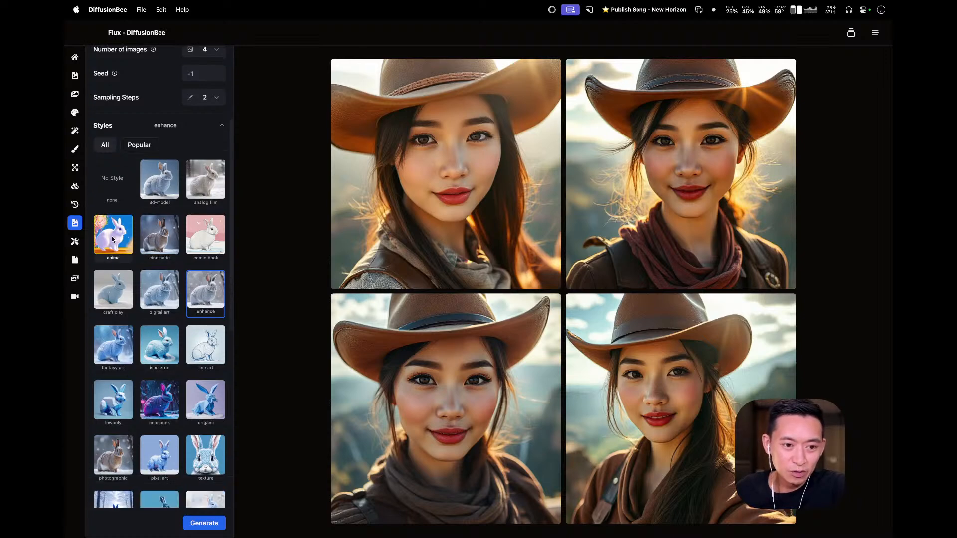
pyautogui.click(198, 522)
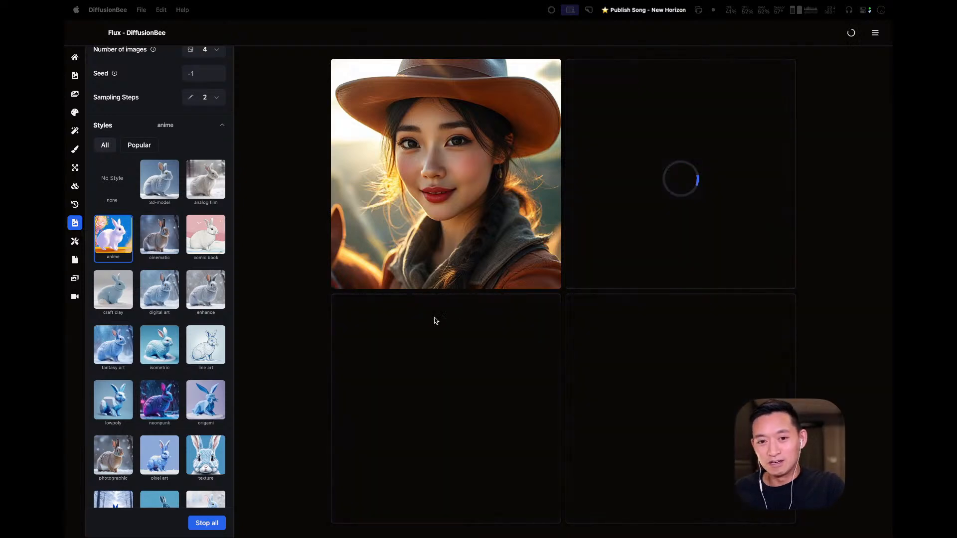
# - Watch the anime-style cowgirl batch begin rendering in the gallery, then move to the Finder desktop
pyautogui.scroll(-1, 175, 322)
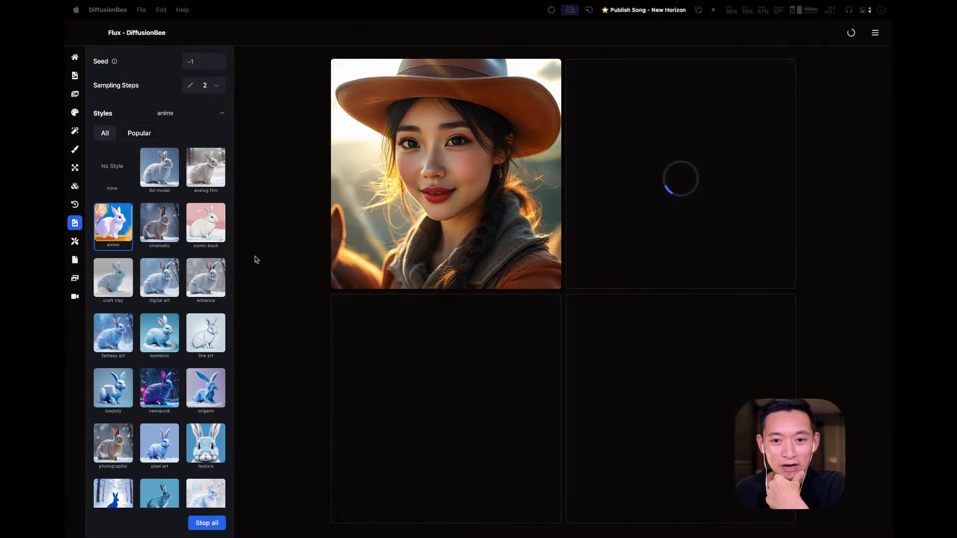
pyautogui.scroll(-10, 403, 279)
pyautogui.scroll(5, 403, 279)
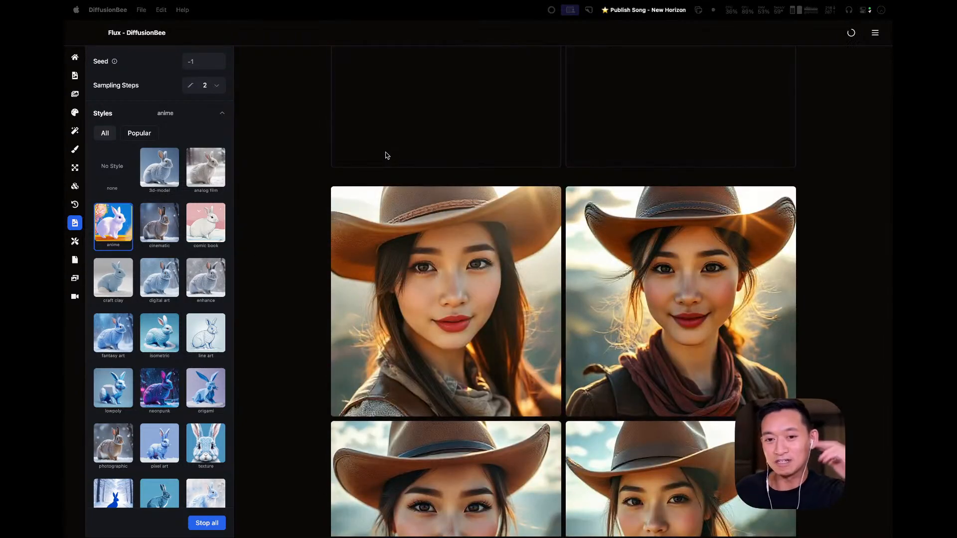
pyautogui.scroll(5, 389, 234)
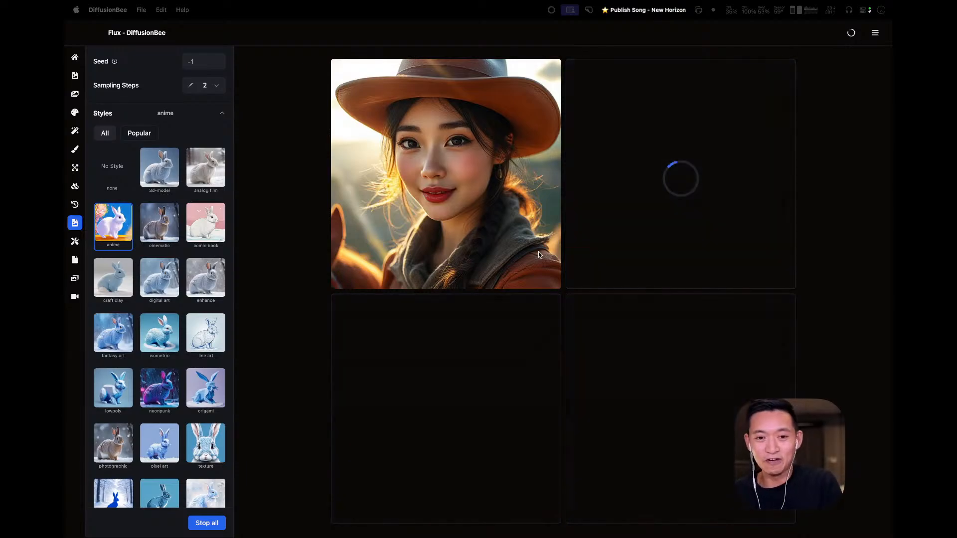
pyautogui.hotkey('ctrl', 'Left')
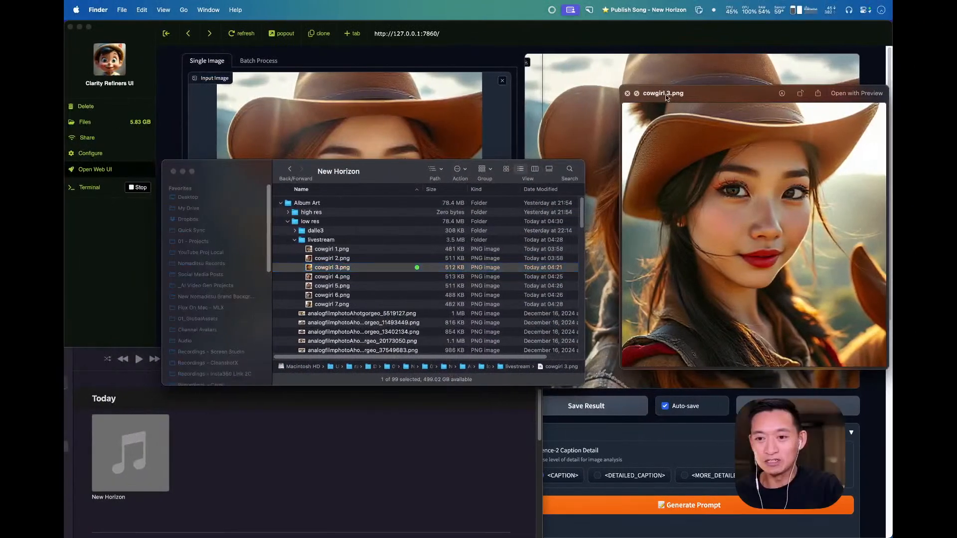
# - Close the cowgirl 3.png preview and go back to the DiffusionBee desktop
pyautogui.click(629, 94)
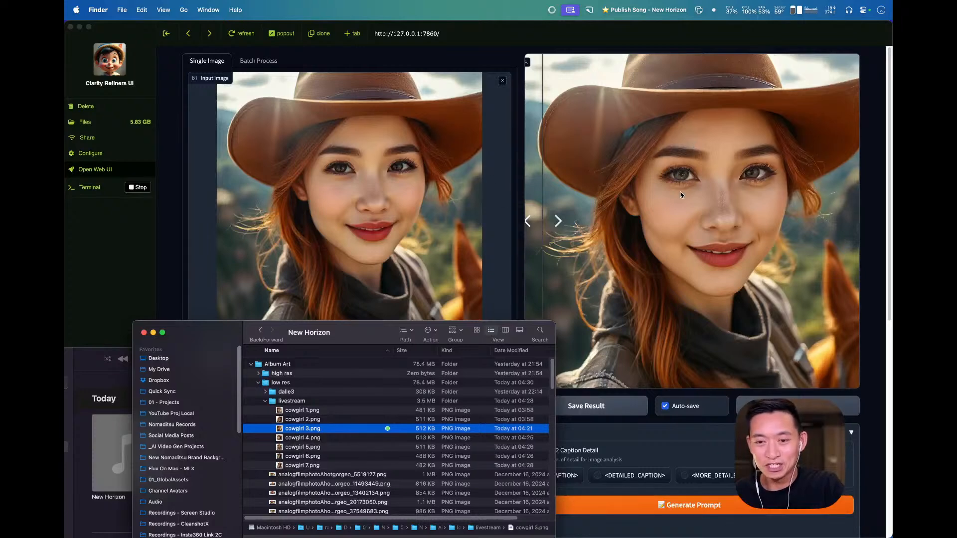
pyautogui.hotkey('ctrl', 'Right')
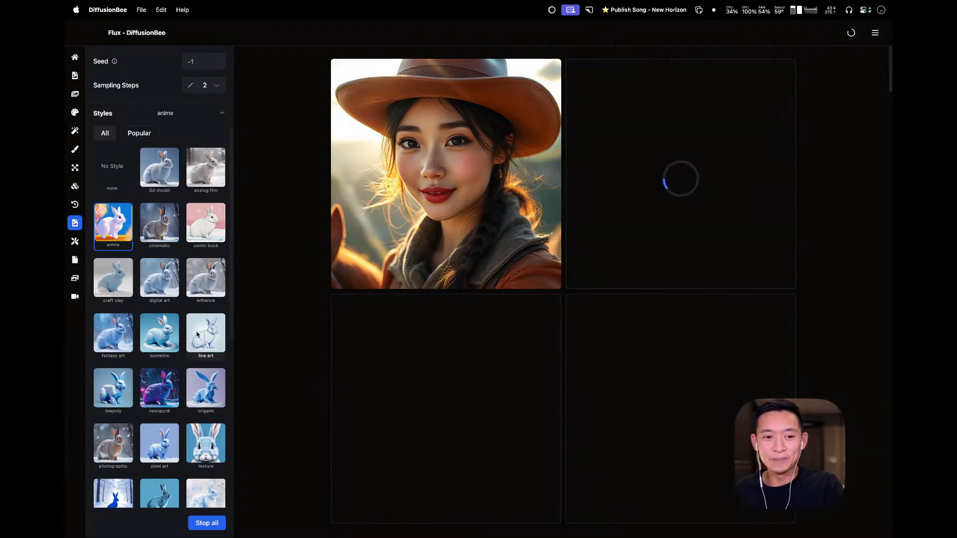
# - Choose the Photographic style and add another cowgirl batch to the queue
pyautogui.scroll(-5, 197, 334)
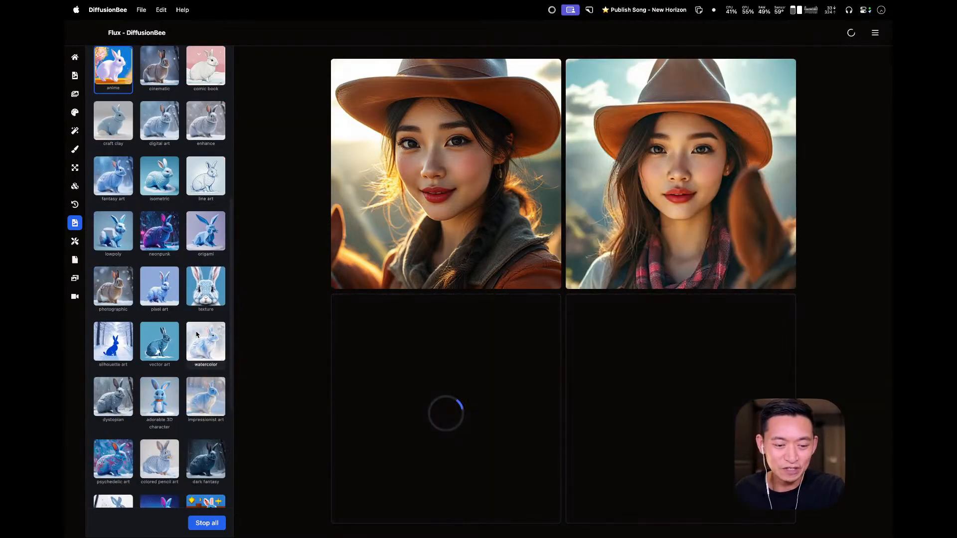
pyautogui.scroll(5, 197, 334)
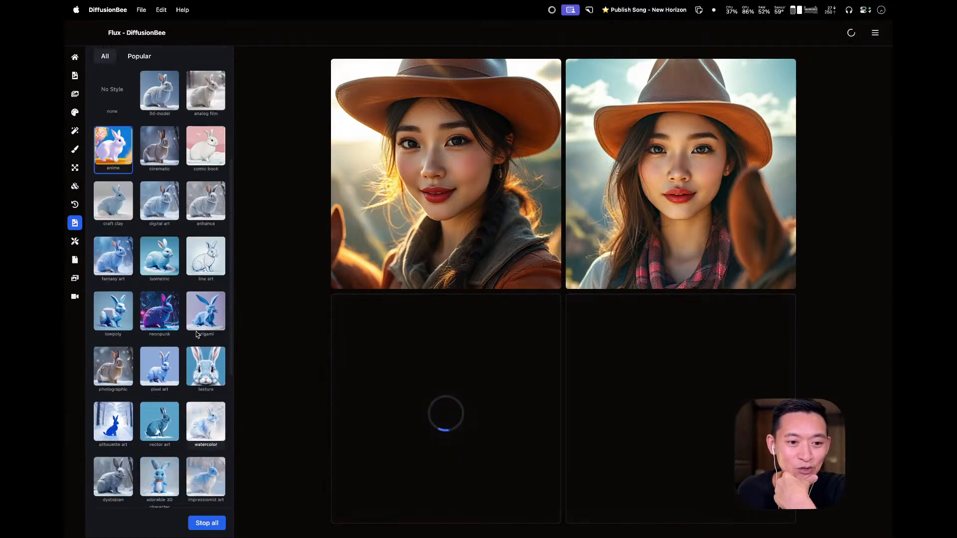
pyautogui.scroll(-6, 123, 284)
pyautogui.click(124, 284)
pyautogui.scroll(-5, 181, 380)
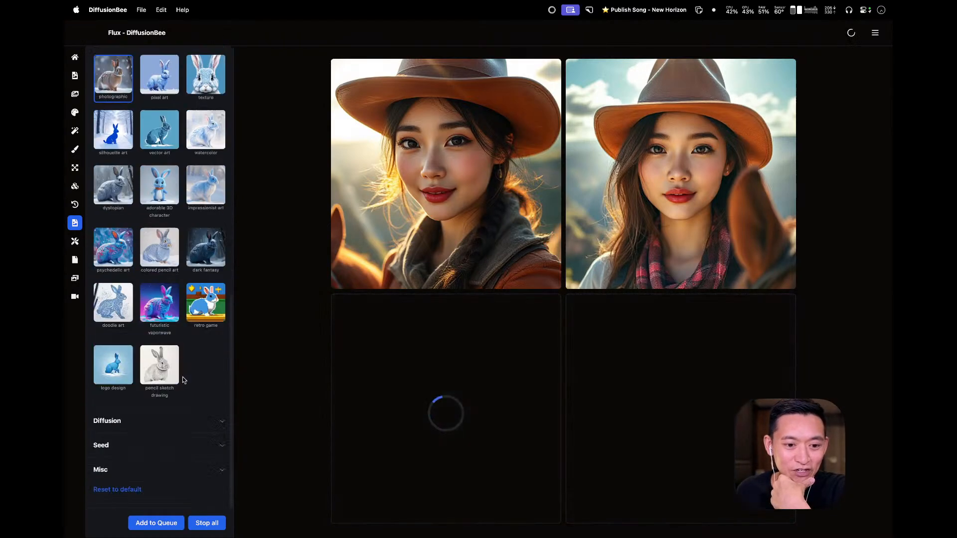
pyautogui.click(169, 522)
# - Review the completed anime-style portraits, then move to the Perplexity chat desktop
pyautogui.scroll(10, 184, 308)
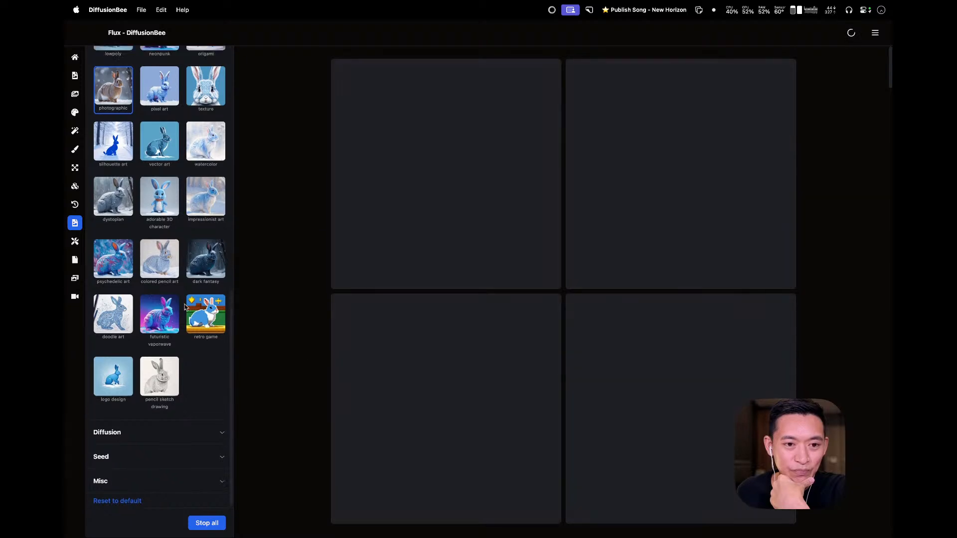
pyautogui.scroll(-4, 184, 308)
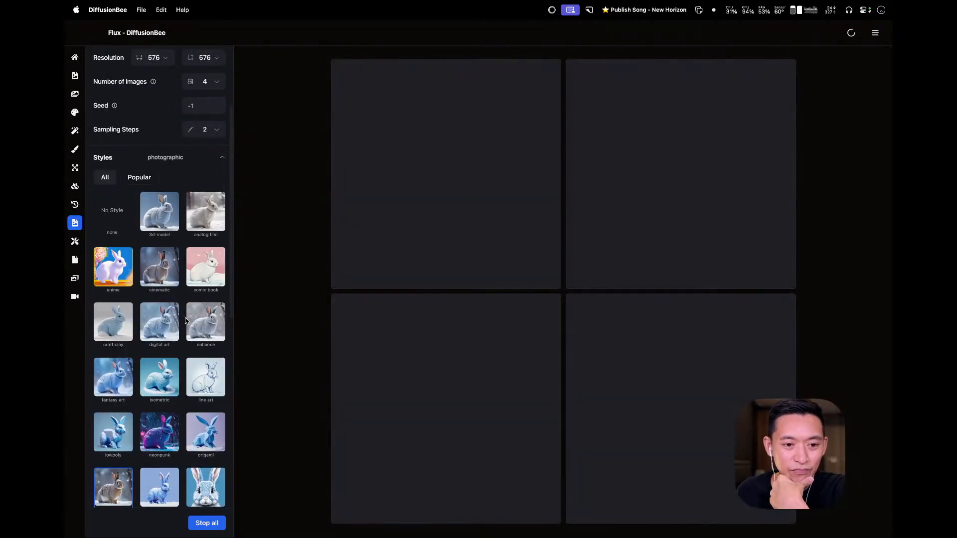
pyautogui.scroll(-1, 187, 321)
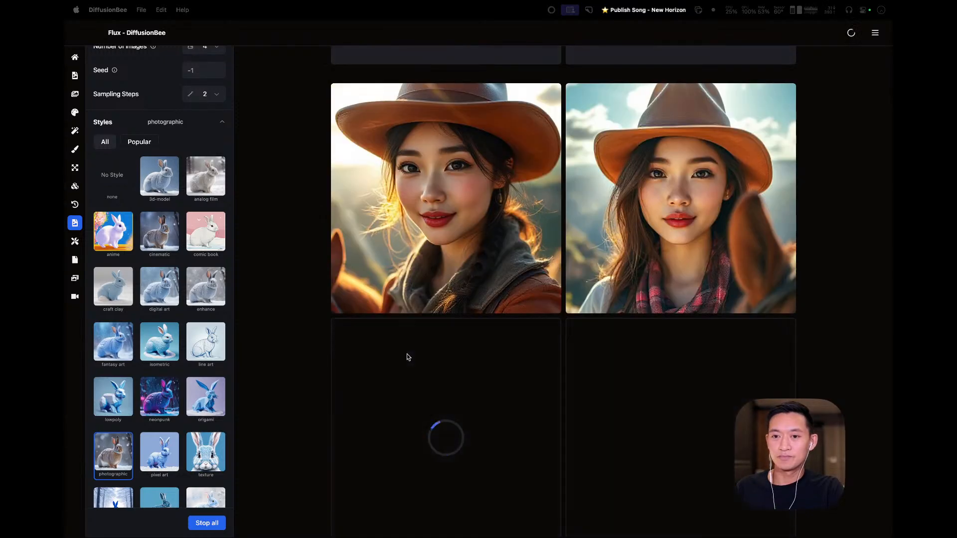
pyautogui.scroll(-5, 407, 357)
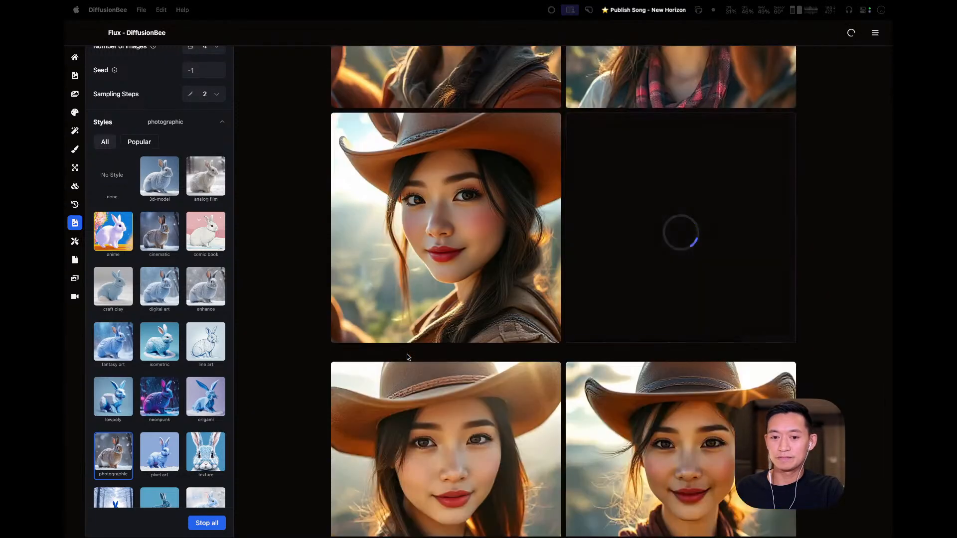
pyautogui.scroll(4, 407, 357)
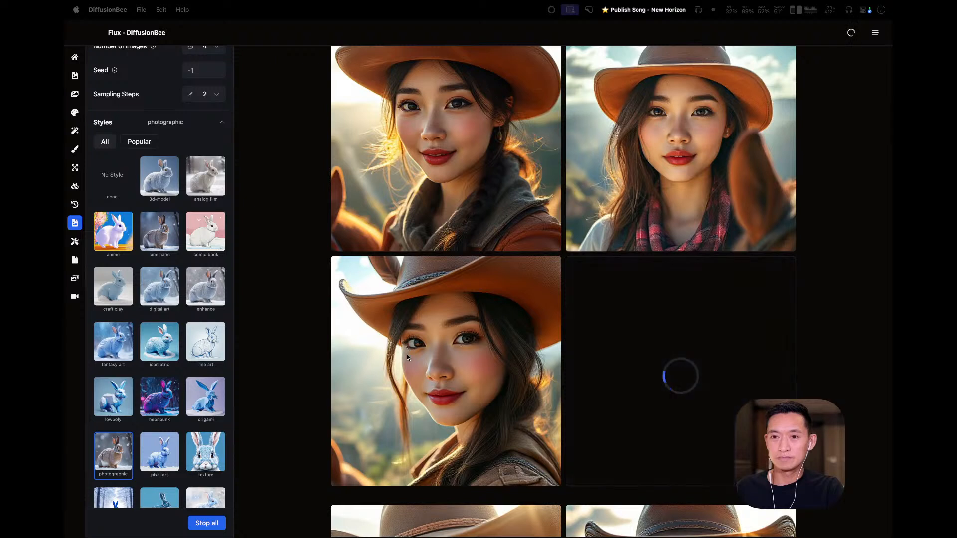
pyautogui.scroll(1, 407, 354)
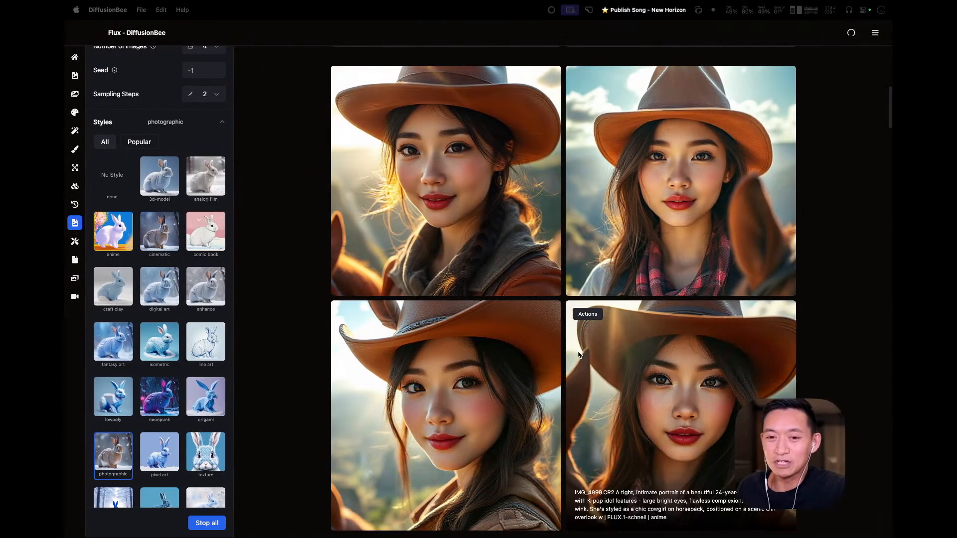
pyautogui.hotkey('ctrl', 'Right')
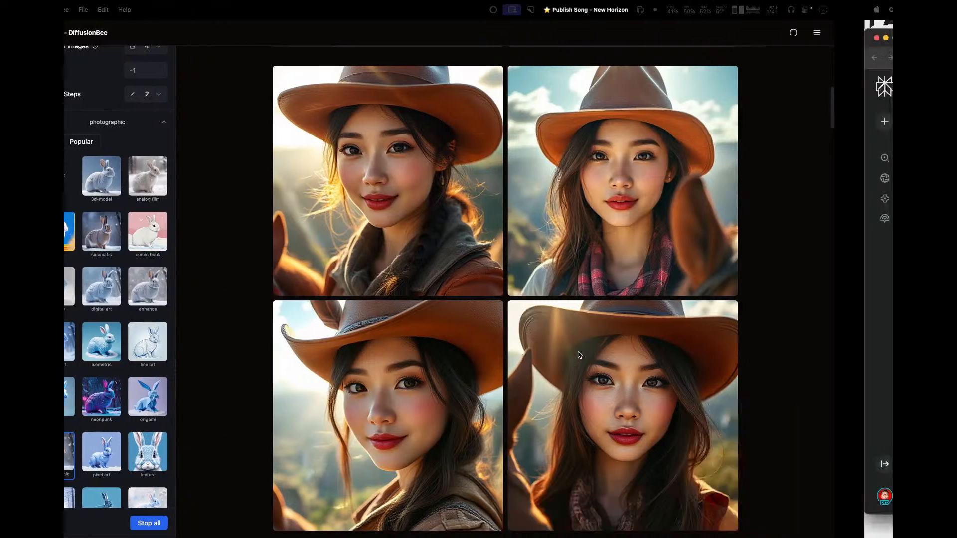
# - Write the follow-up asking to optimize the image colors so it compliments overlaid yellow text
pyautogui.scroll(-1, 462, 326)
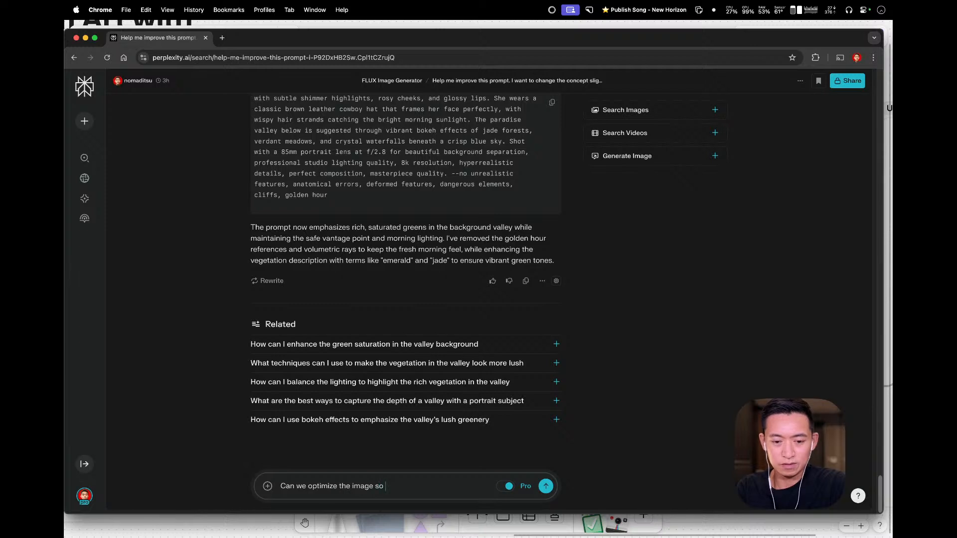
pyautogui.write('that it complime')
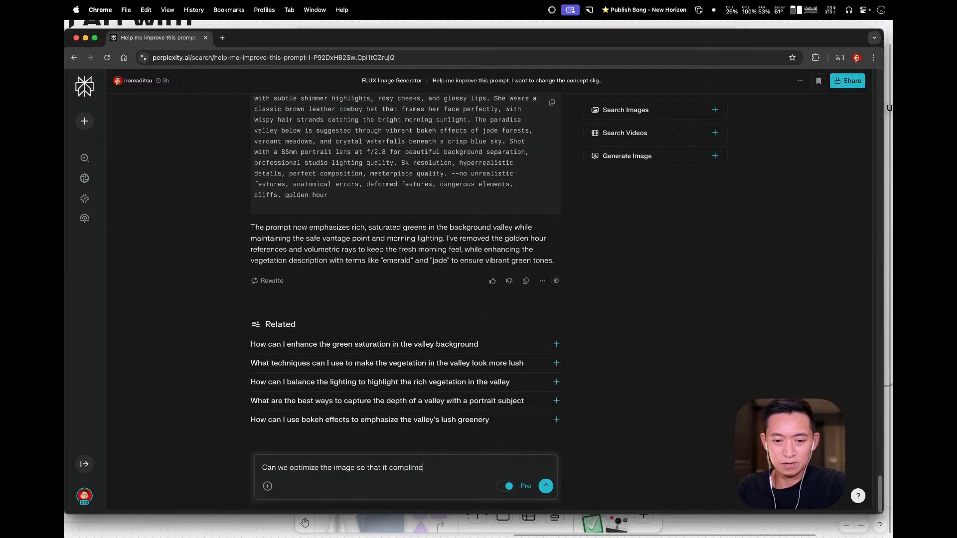
pyautogui.write('nts yello')
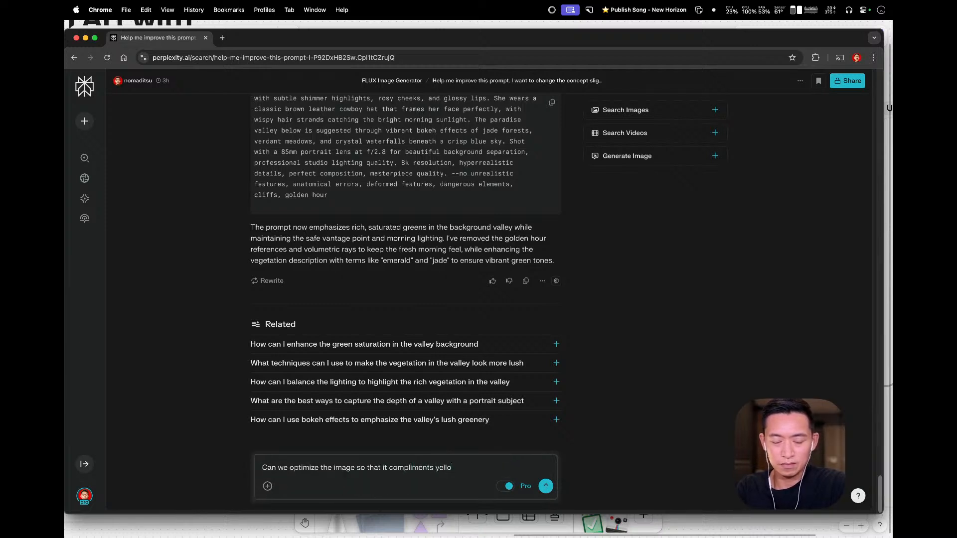
pyautogui.write('w text tha')
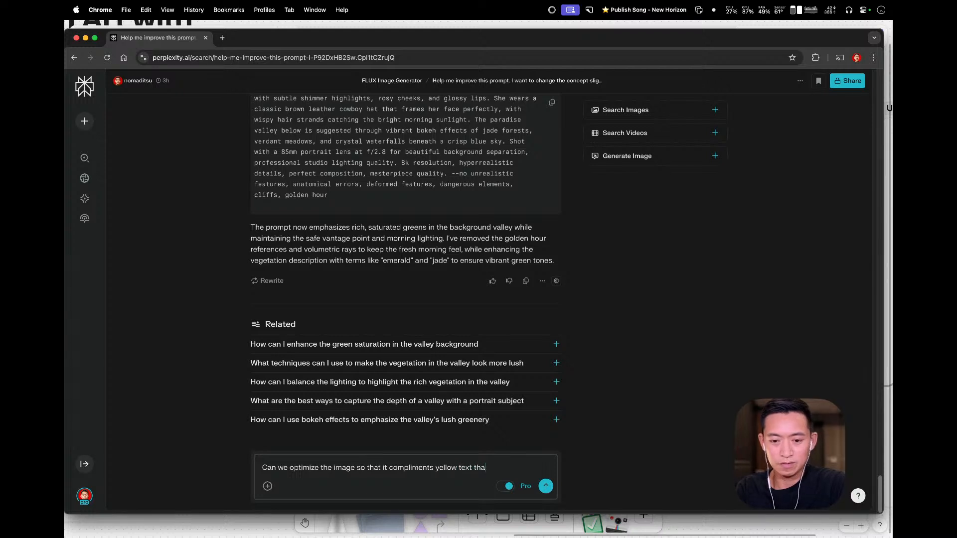
pyautogui.write('t will be overl')
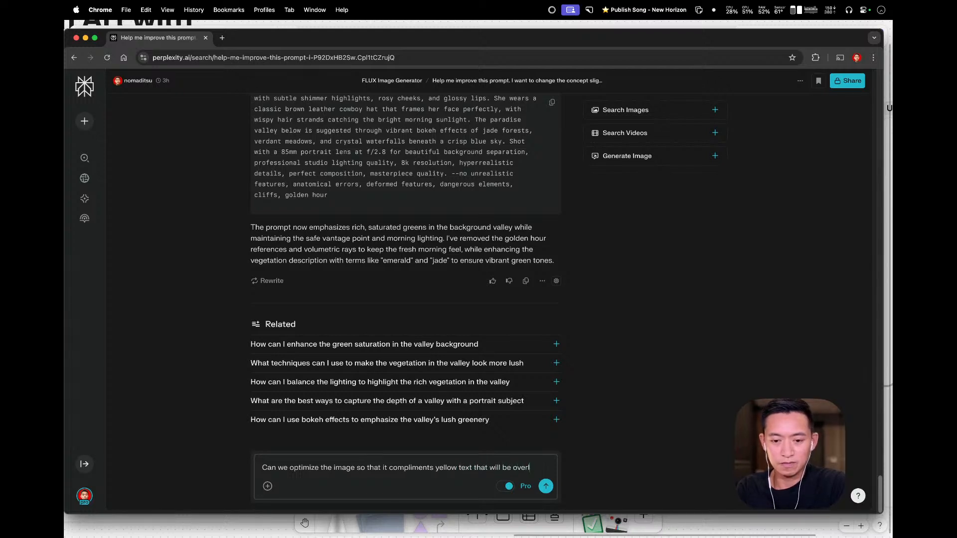
pyautogui.write('aid?')
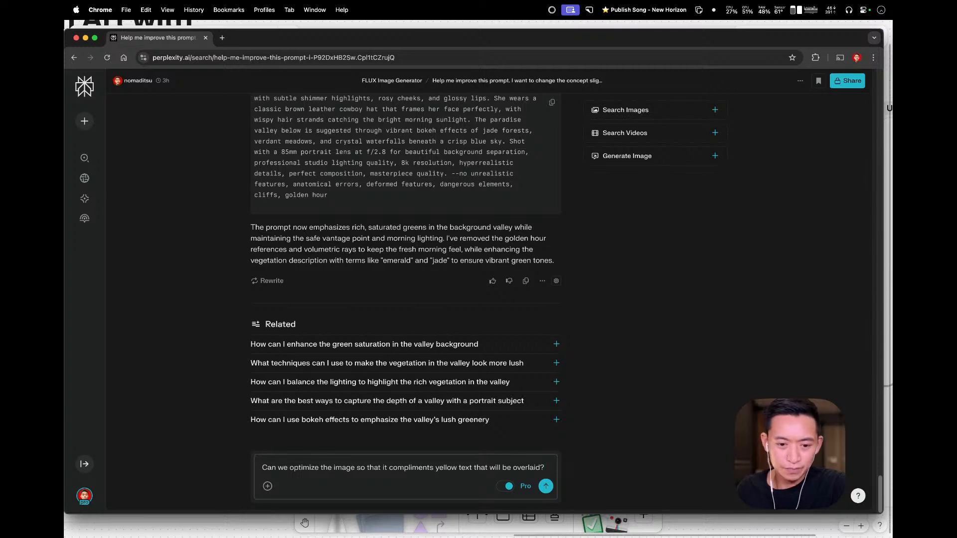
pyautogui.moveTo(360, 465); pyautogui.dragTo(358, 468)
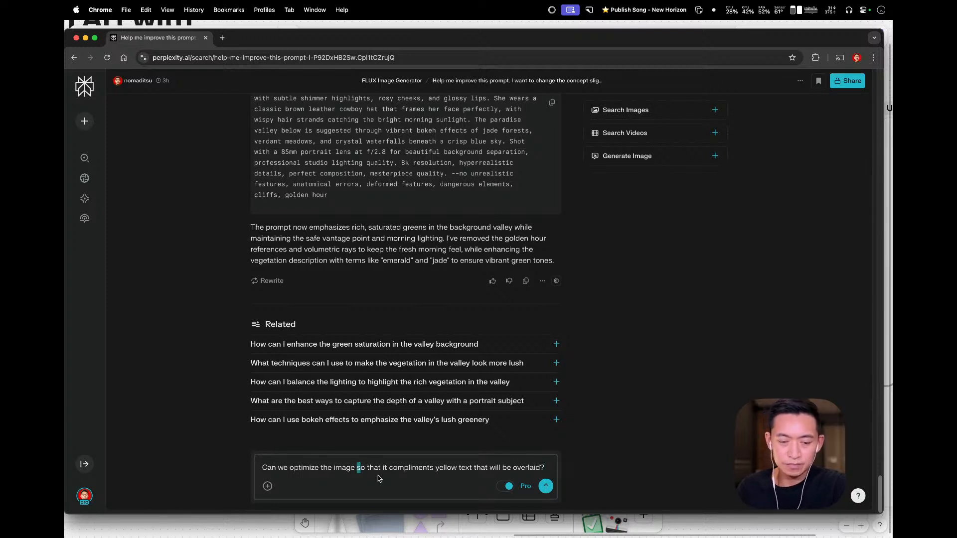
pyautogui.press('Left')
pyautogui.write('colors')
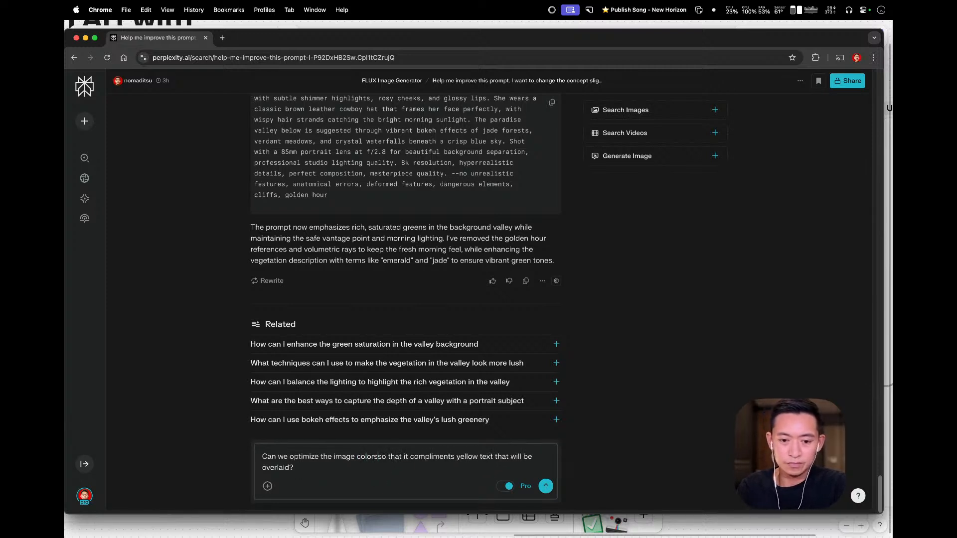
# - Append 'but keep all of the existing key elements', submit, and move the chat window aside
pyautogui.click(294, 468)
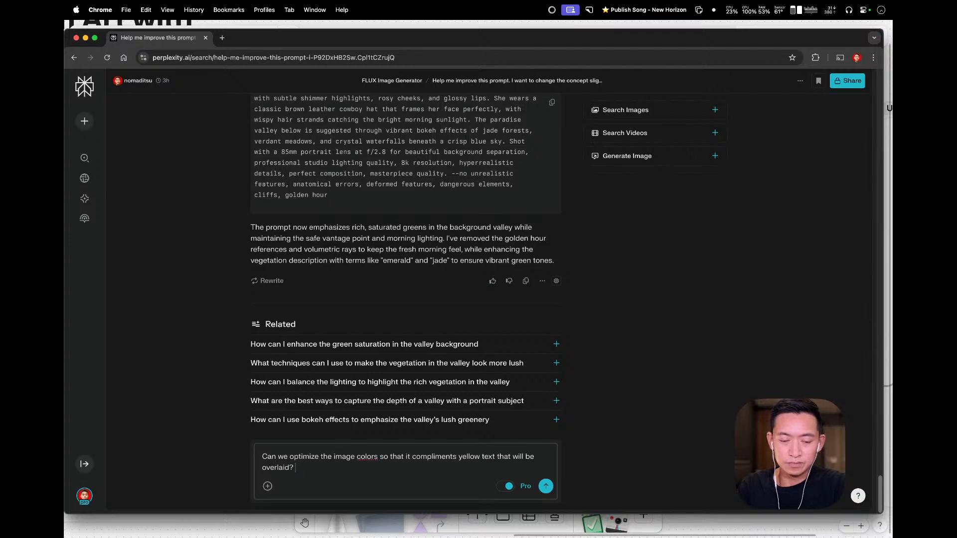
pyautogui.write('but keep all of ')
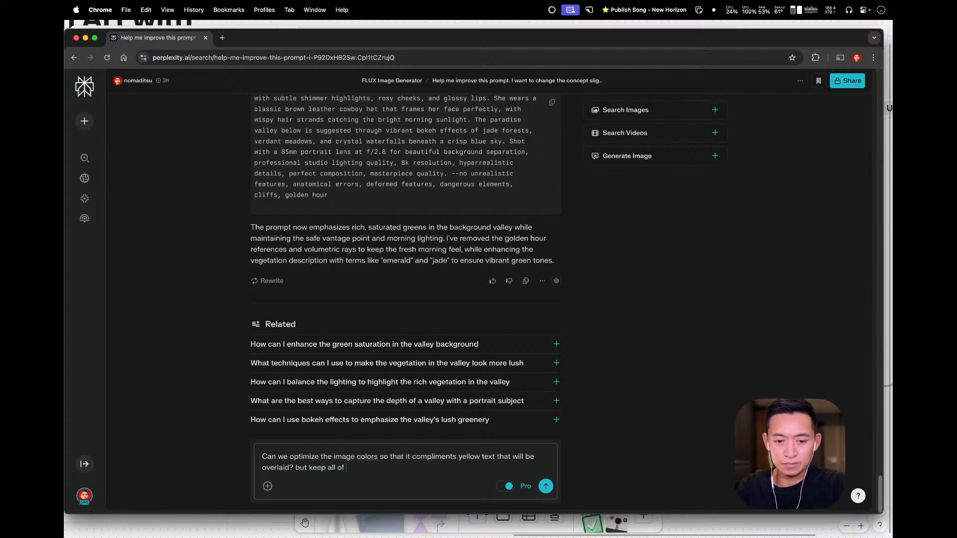
pyautogui.write('the existing ')
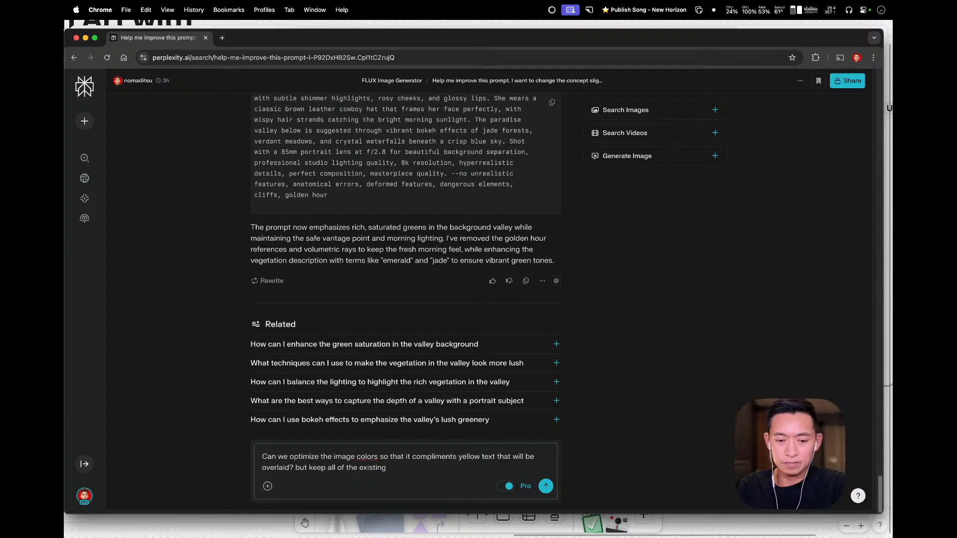
pyautogui.write('keyeleme')
pyautogui.press('BackSpace')
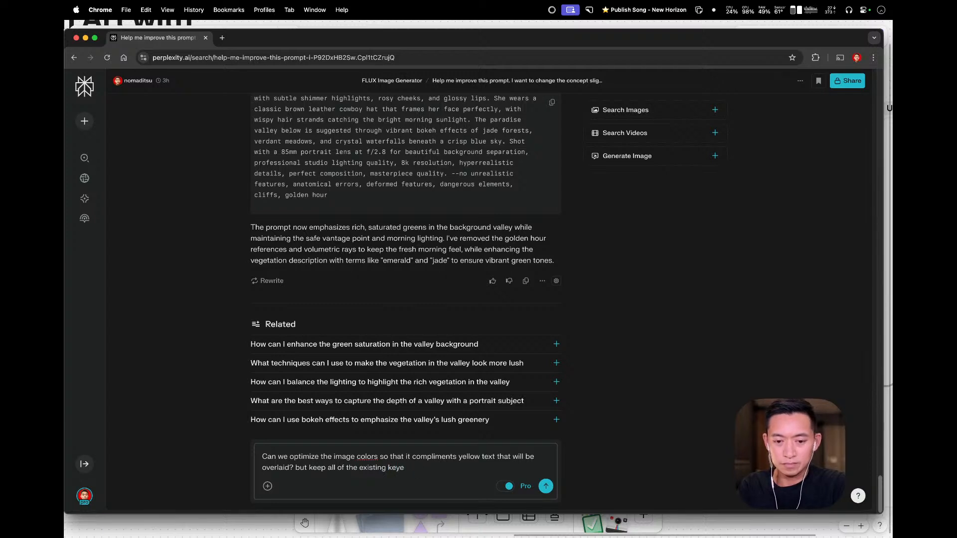
pyautogui.press('BackSpace')
pyautogui.write('elements')
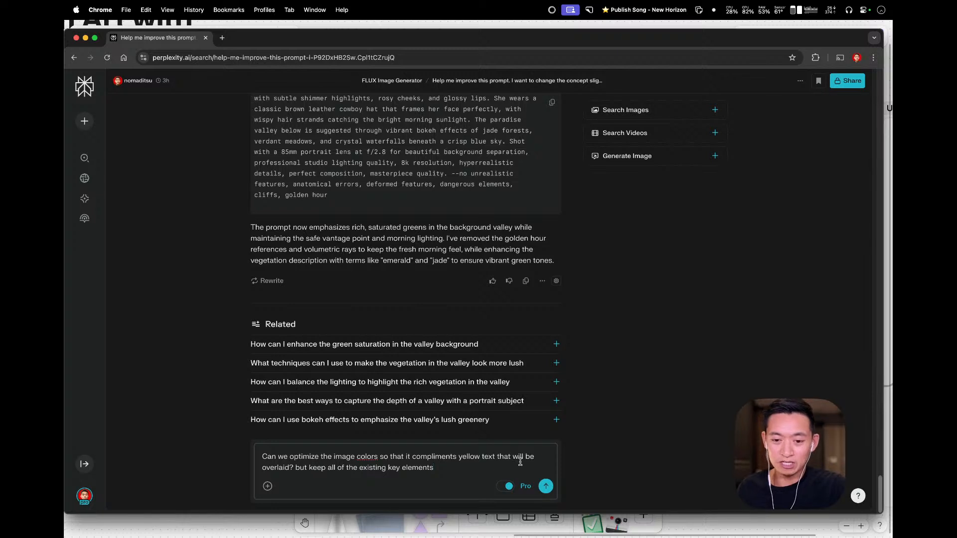
pyautogui.click(546, 486)
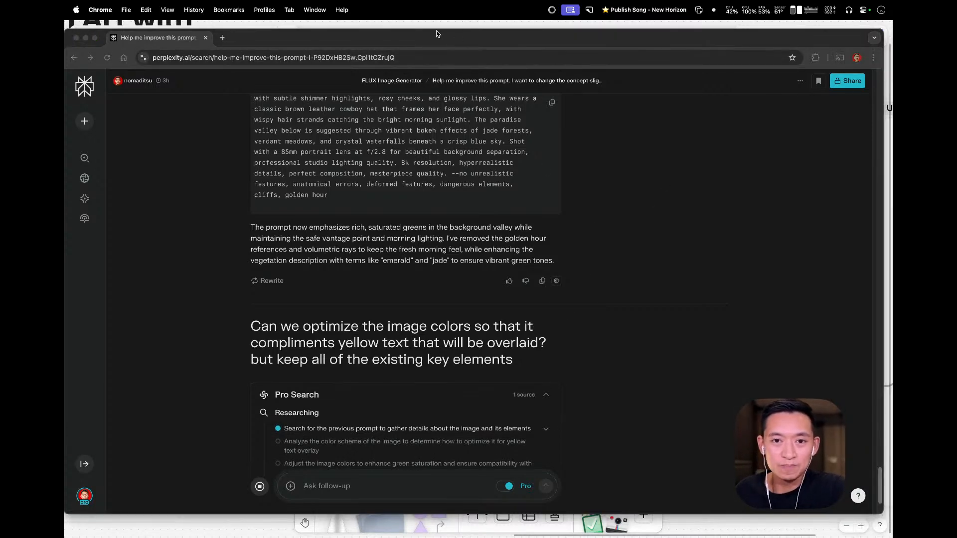
pyautogui.moveTo(296, 52); pyautogui.dragTo(533, 434)
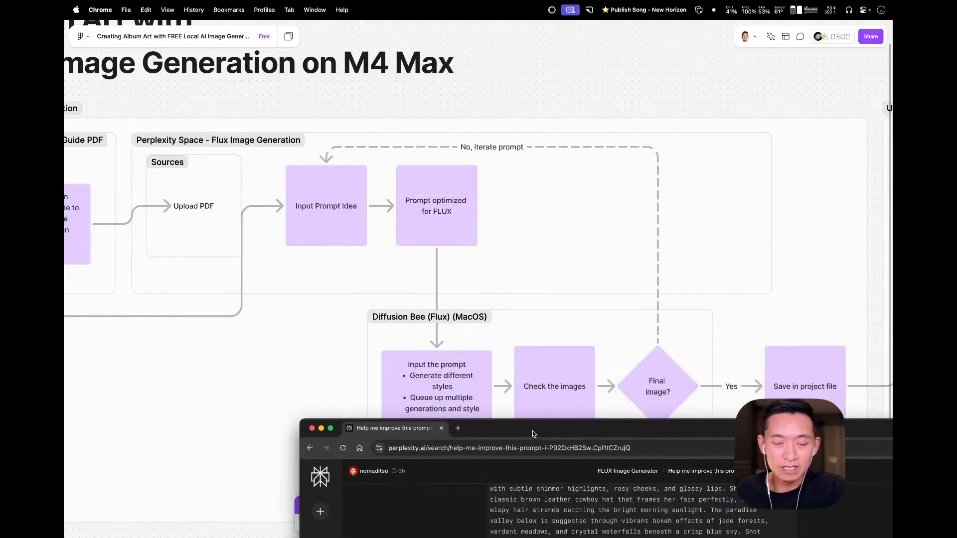
# - Pan the FigJam board to the DOUBLE DOWN, SHATTERPROOF and CONTROL covers, then return to DiffusionBee
pyautogui.moveTo(356, 109); pyautogui.dragTo(747, 126)
pyautogui.moveTo(86, 261); pyautogui.dragTo(626, 214)
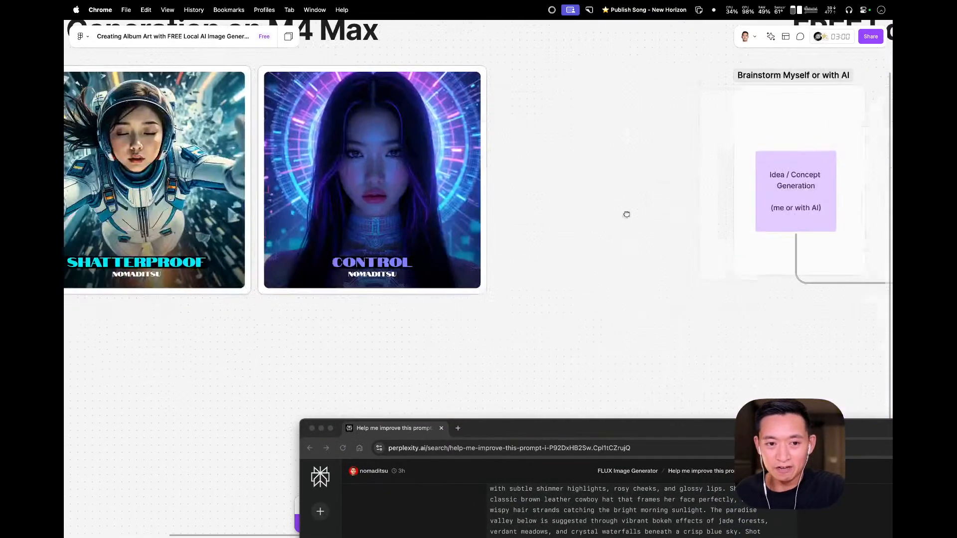
pyautogui.moveTo(211, 290); pyautogui.dragTo(532, 370)
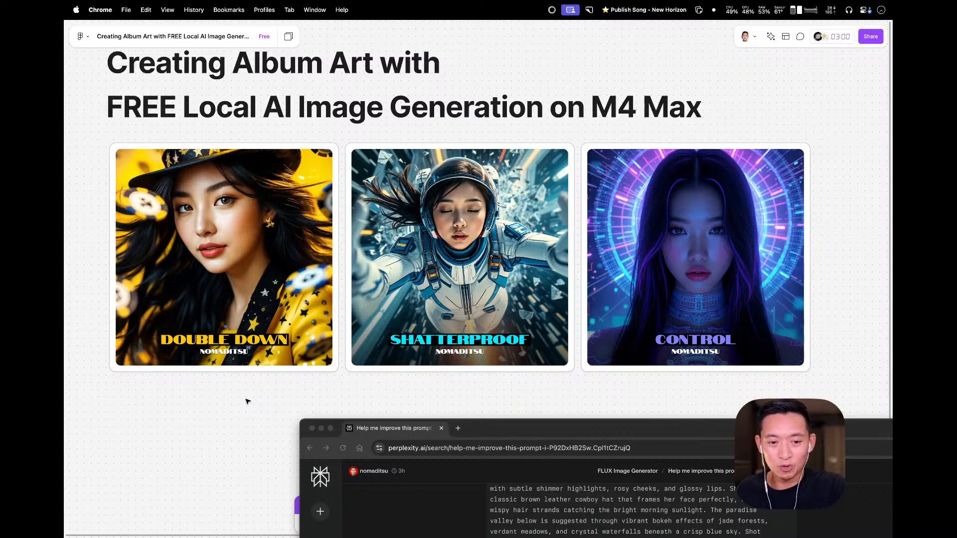
pyautogui.press('space')
pyautogui.moveTo(508, 393); pyautogui.dragTo(483, 371)
pyautogui.moveTo(299, 355); pyautogui.dragTo(396, 352)
pyautogui.moveTo(403, 219); pyautogui.dragTo(331, 250)
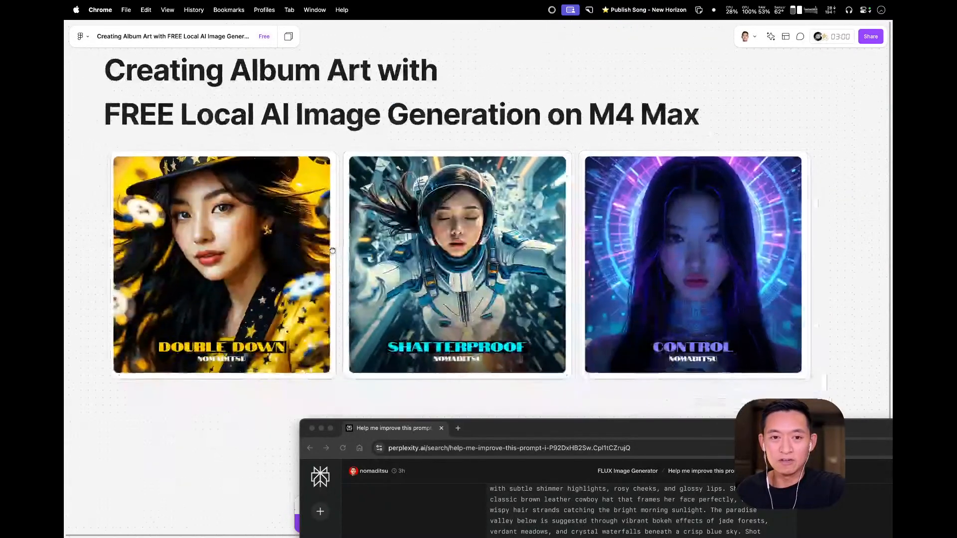
pyautogui.hotkey('ctrl', 'Left')
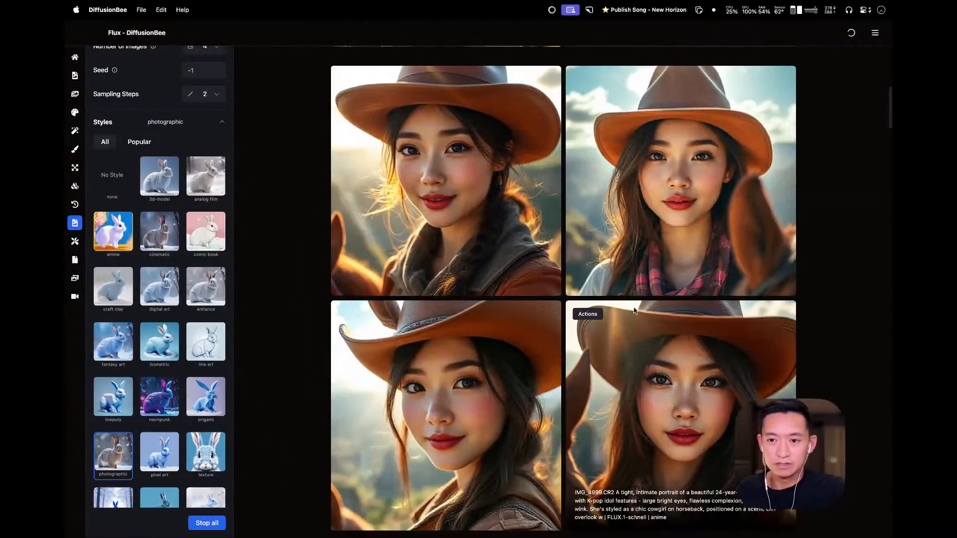
pyautogui.scroll(-5, 634, 311)
# - Open the bottom-right cowgirl portrait of the finished batch at full size, then close it
pyautogui.scroll(5, 635, 310)
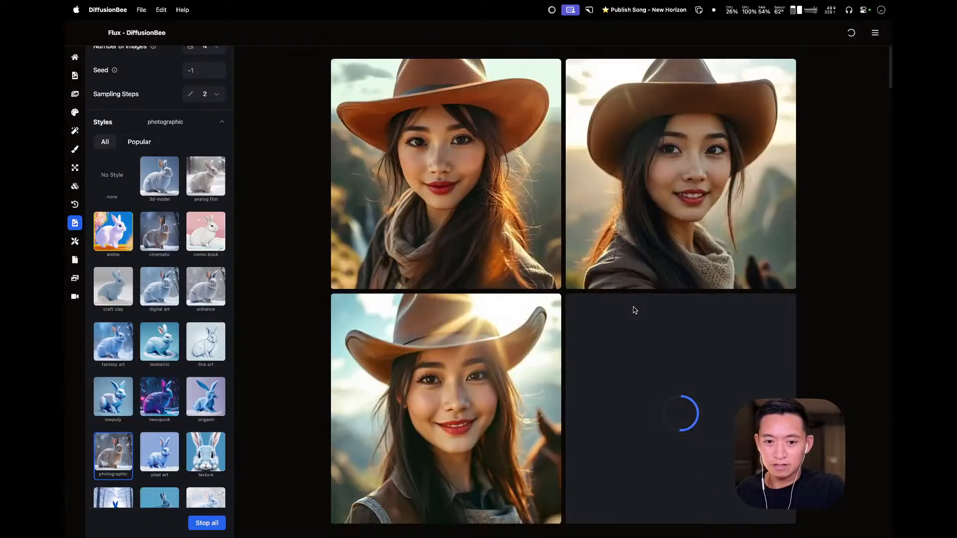
pyautogui.moveTo(471, 193)
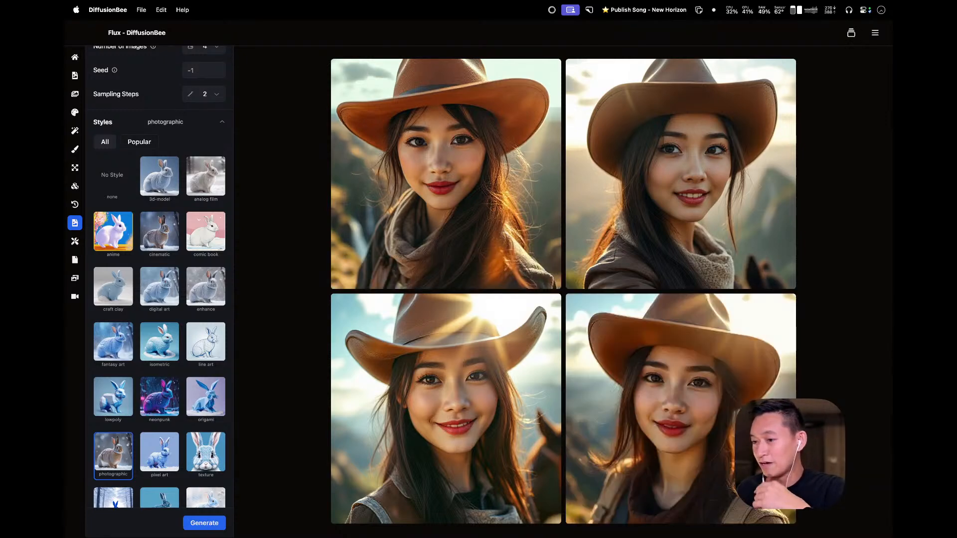
pyautogui.moveTo(433, 238)
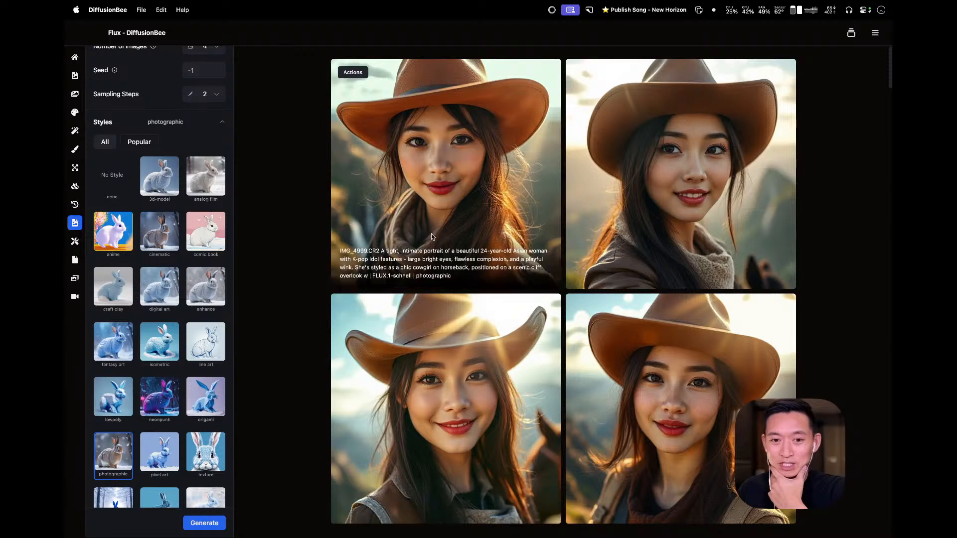
pyautogui.scroll(-3, 664, 245)
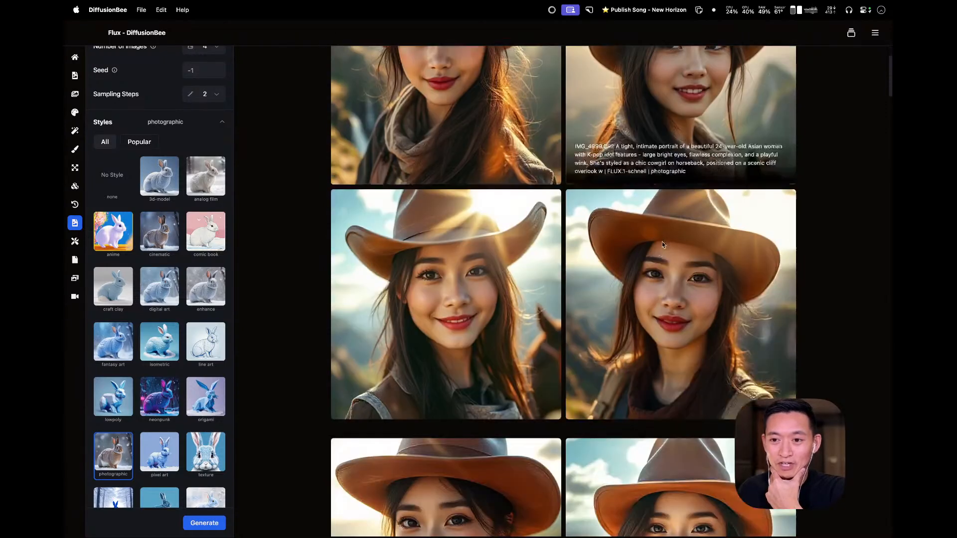
pyautogui.scroll(3, 663, 244)
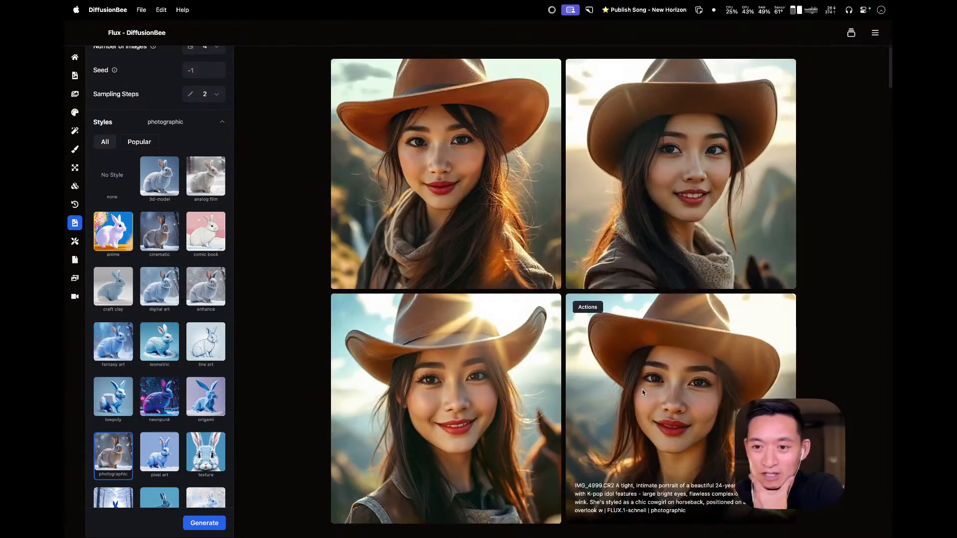
pyautogui.scroll(-1, 637, 409)
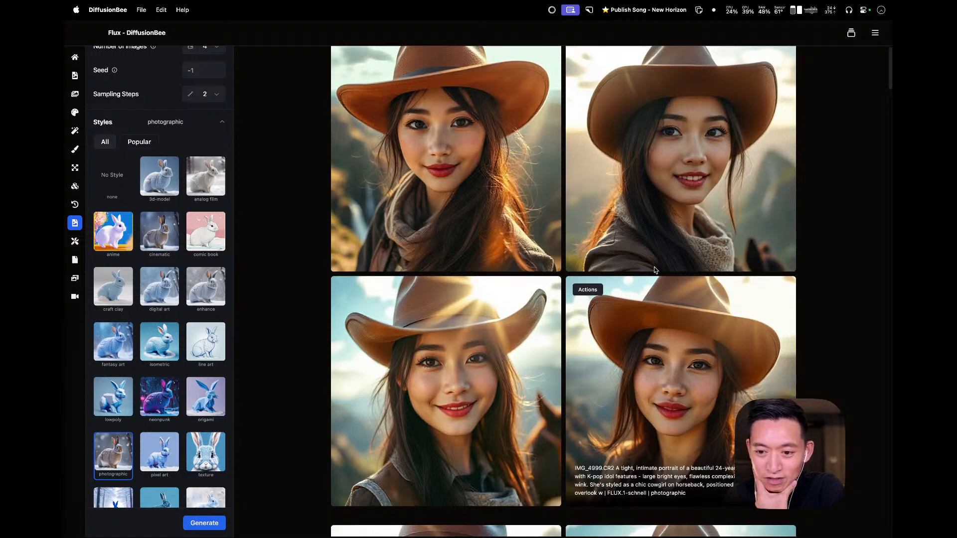
pyautogui.click(644, 362)
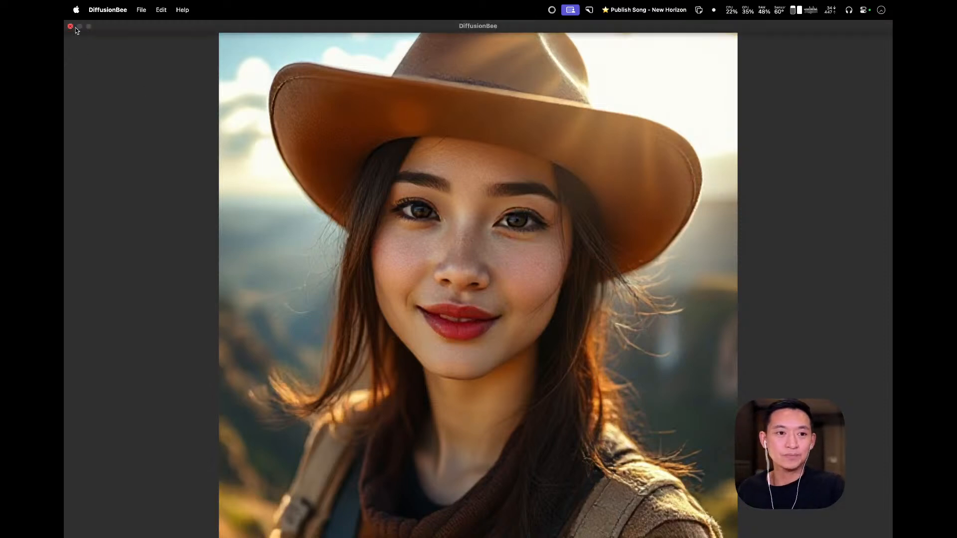
pyautogui.click(71, 26)
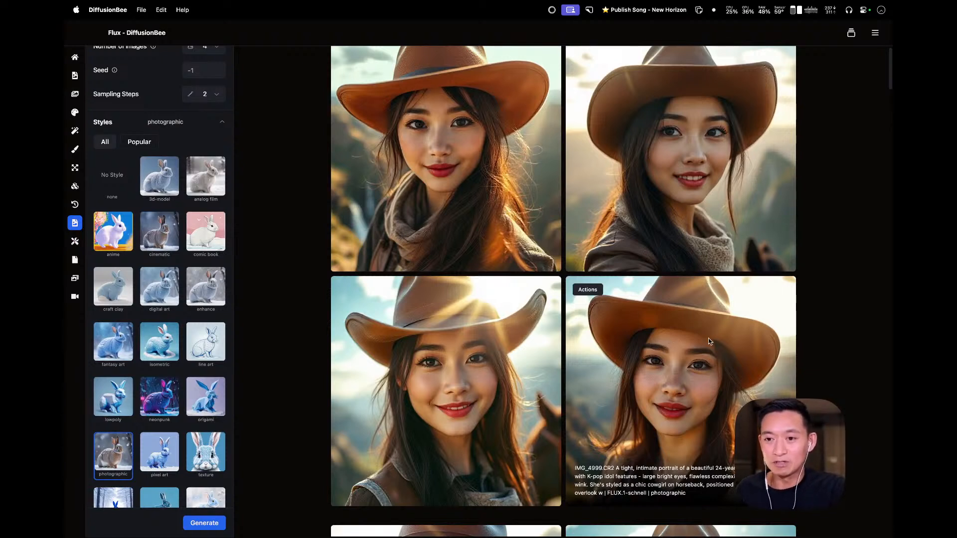
# - Check Perplexity's revised prompt and place the cursor in the follow-up box
pyautogui.scroll(1, 623, 344)
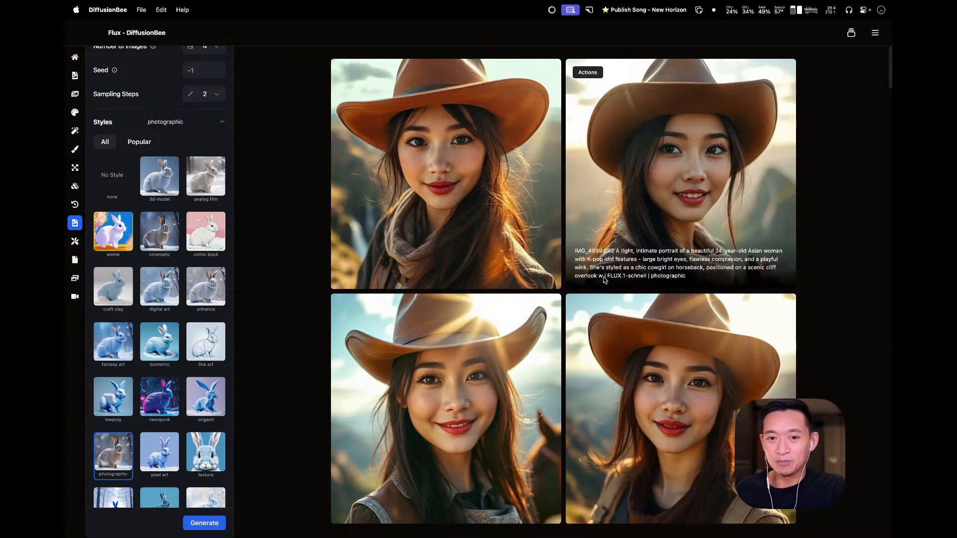
pyautogui.scroll(-5, 604, 281)
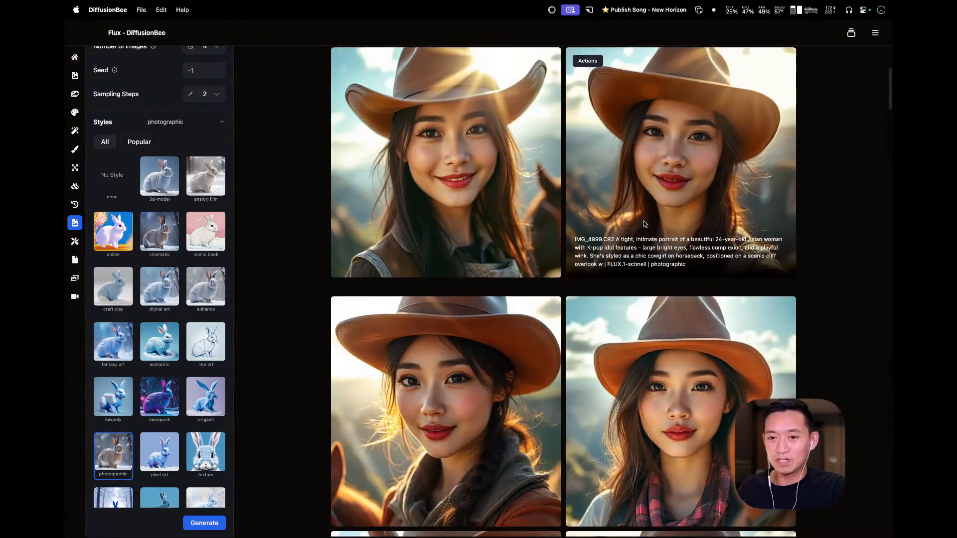
pyautogui.scroll(3, 645, 220)
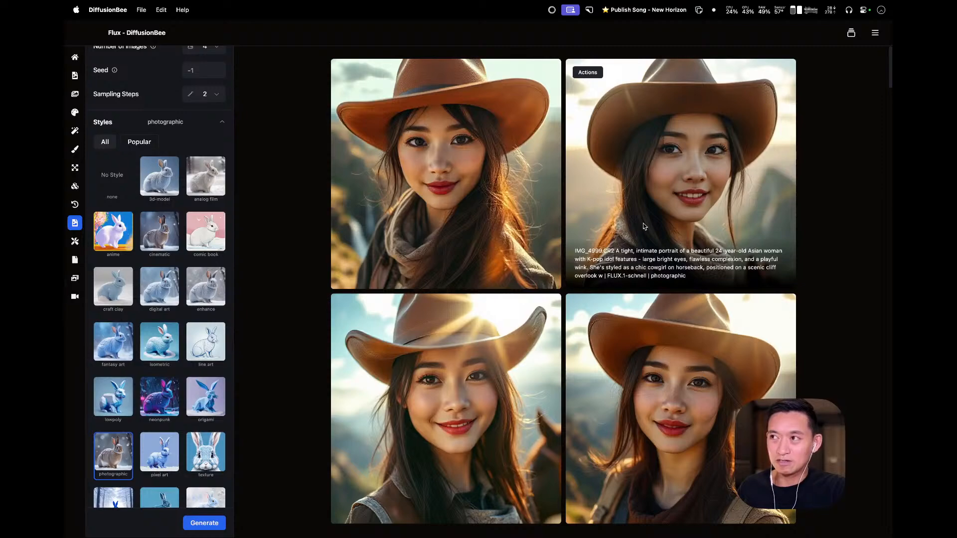
pyautogui.hotkey('ctrl', 'Right')
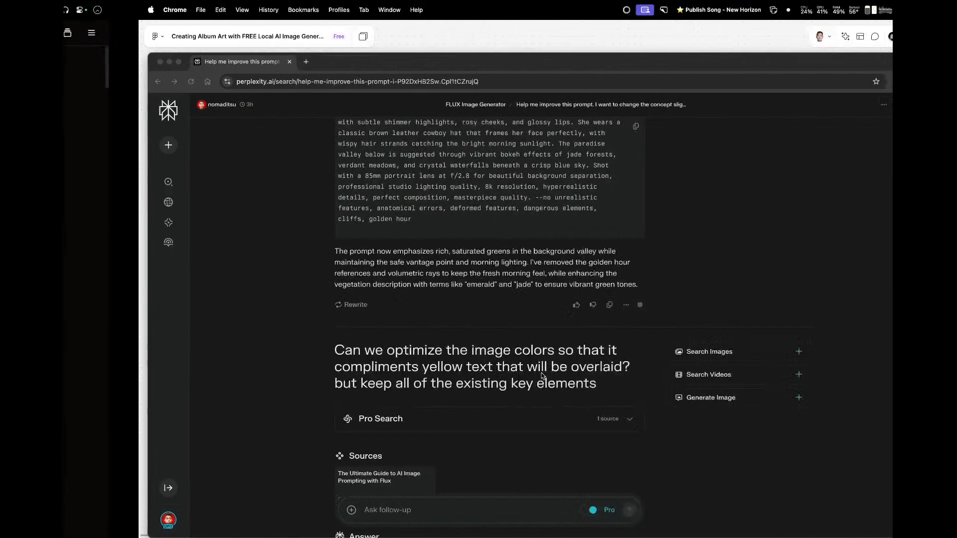
pyautogui.scroll(-10, 379, 439)
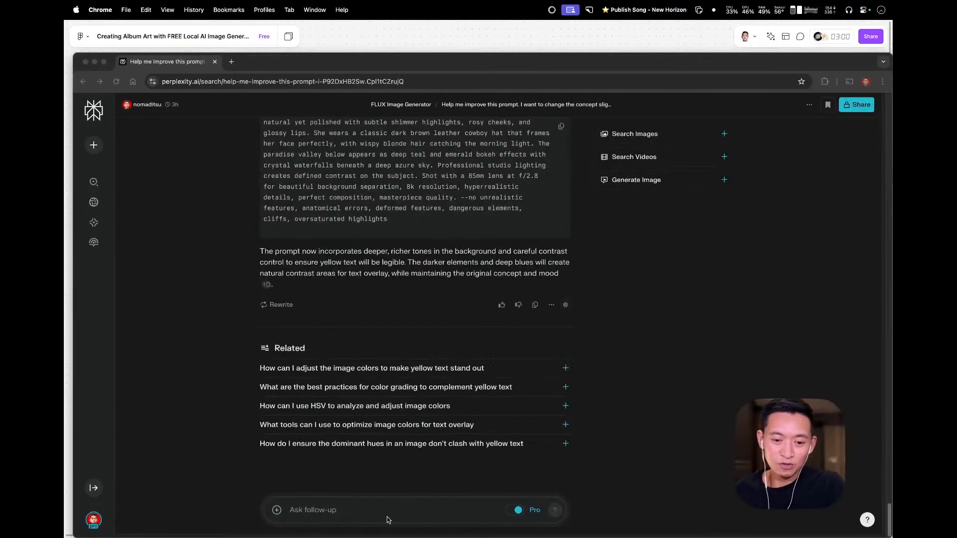
pyautogui.click(396, 509)
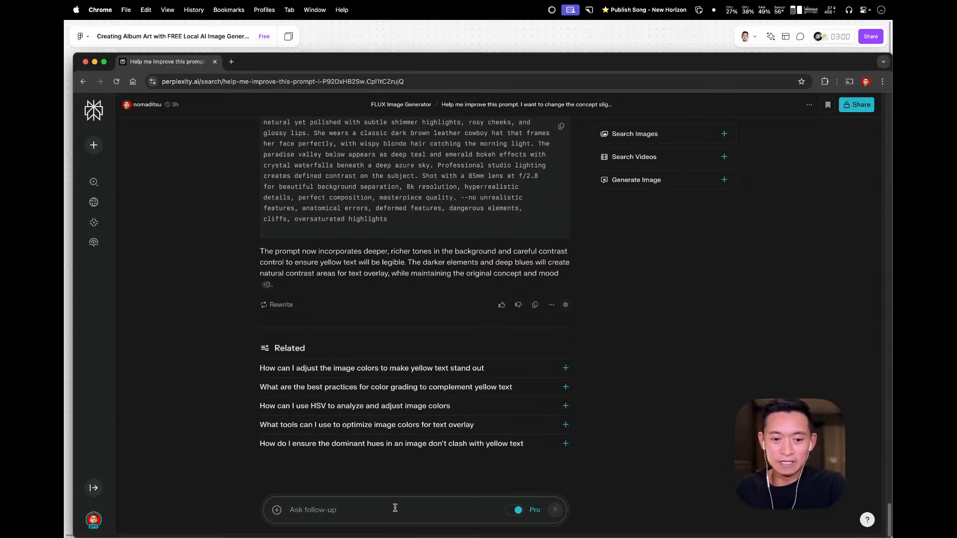
# - Back in DiffusionBee, view the top-left portrait full size, then switch to Perplexity
pyautogui.hotkey('ctrl', 'Left')
pyautogui.scroll(-1, 388, 319)
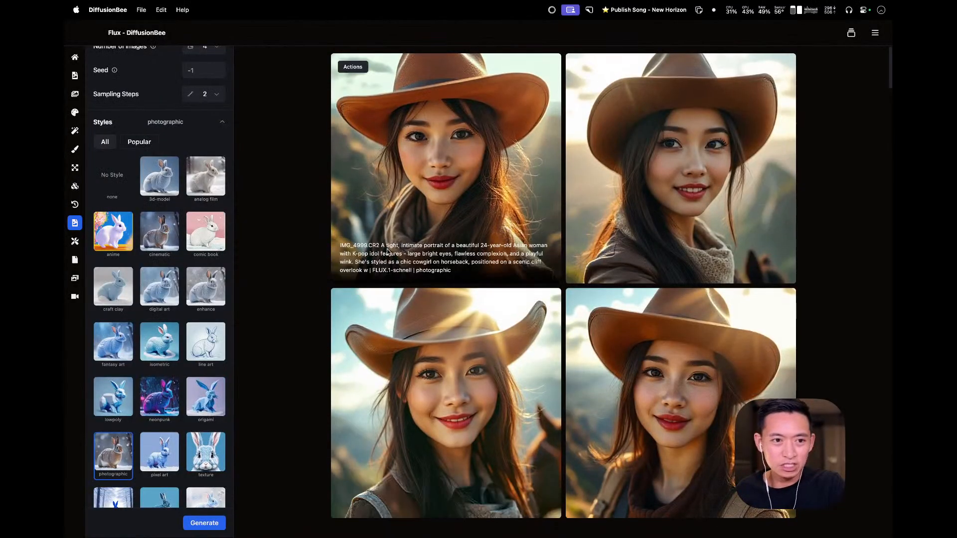
pyautogui.click(478, 261)
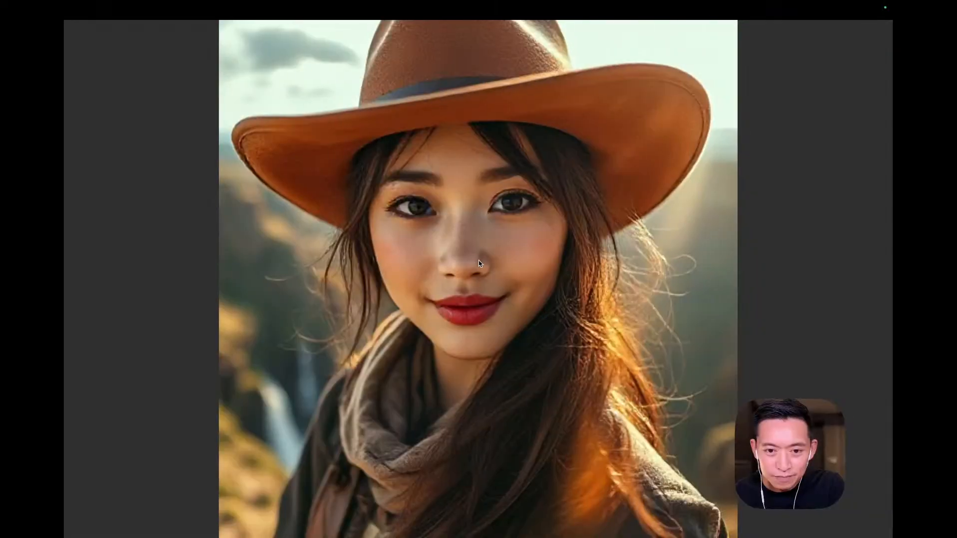
pyautogui.press('Escape')
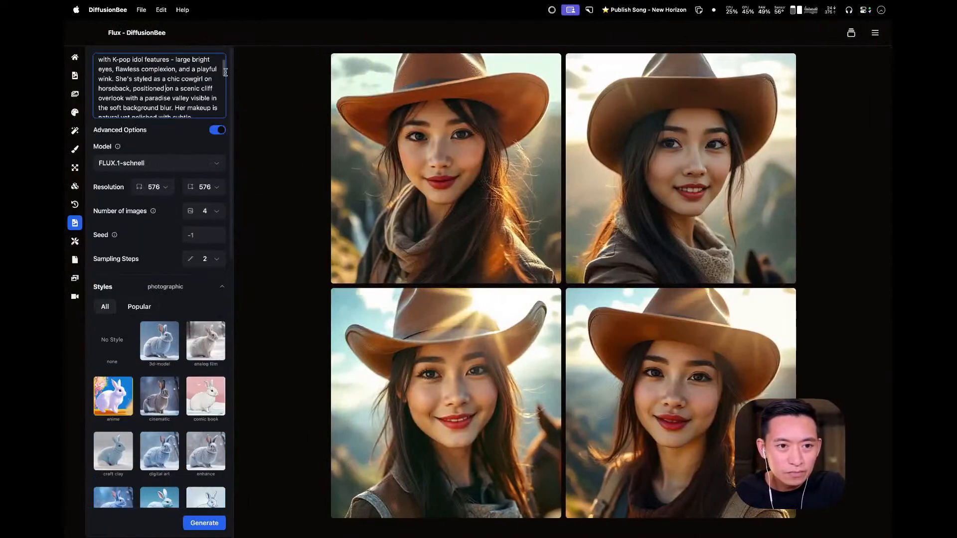
pyautogui.moveTo(224, 68)
pyautogui.mouseDown()
pyautogui.moveTo(227, 107)
pyautogui.moveTo(221, 57)
pyautogui.mouseUp()
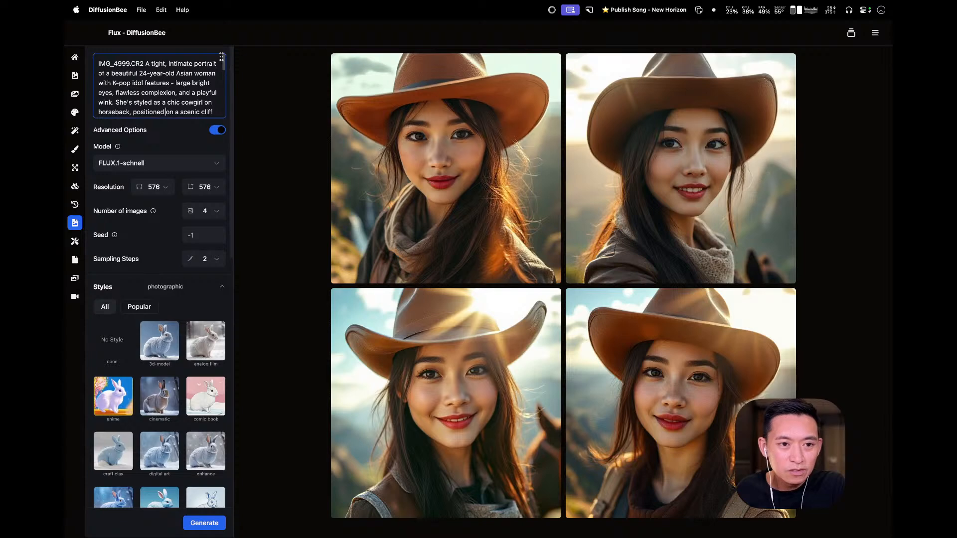
pyautogui.moveTo(467, 281)
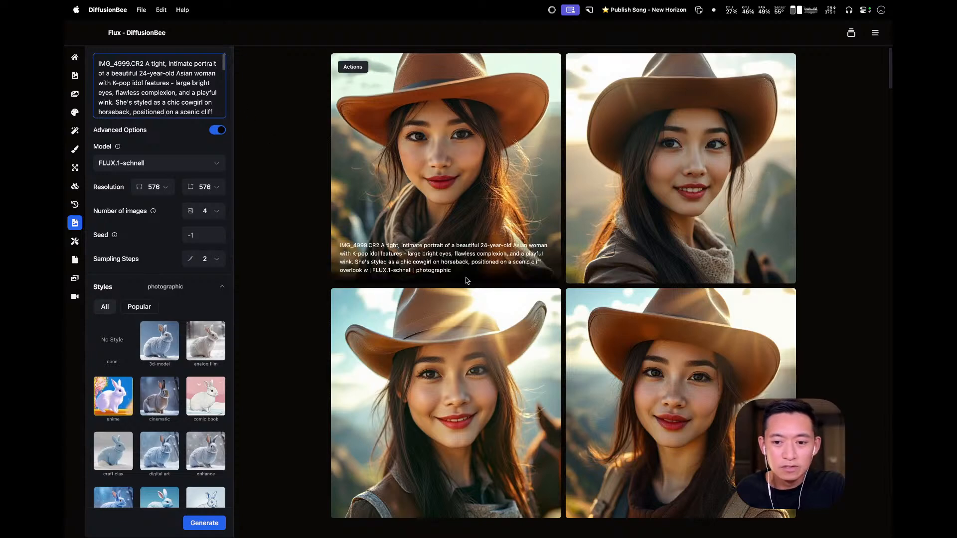
pyautogui.press('super+Tab')
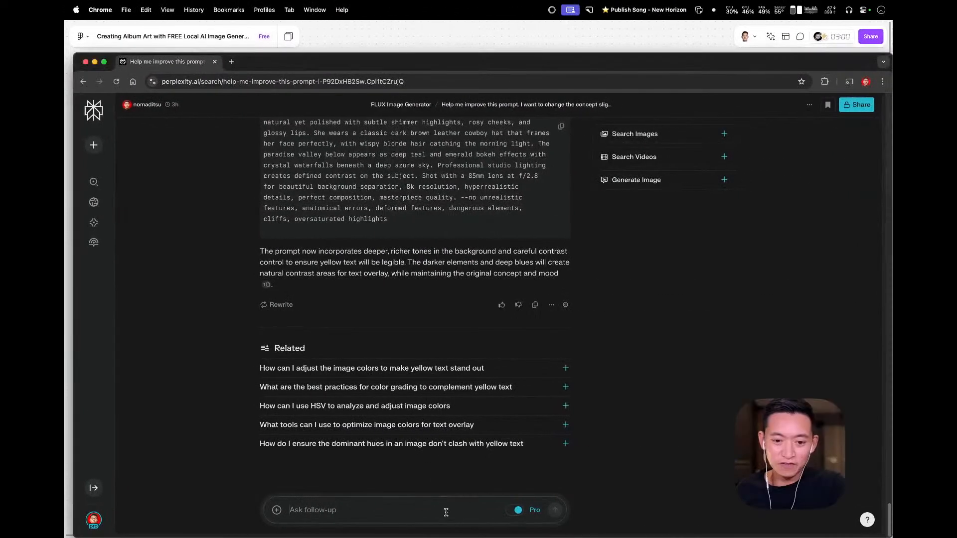
# - Ask Perplexity to make sure her expression is joyful and happy
pyautogui.write('Make s')
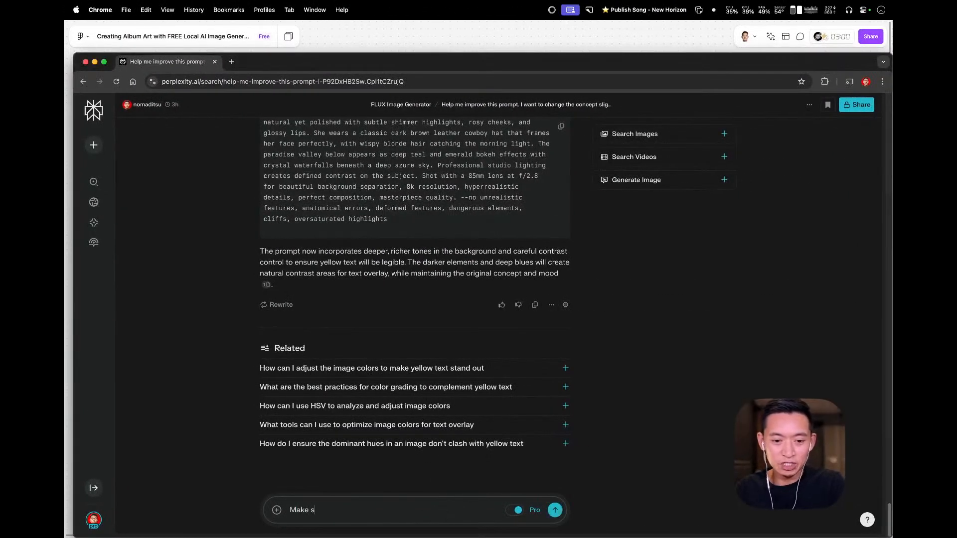
pyautogui.write('ure her expr')
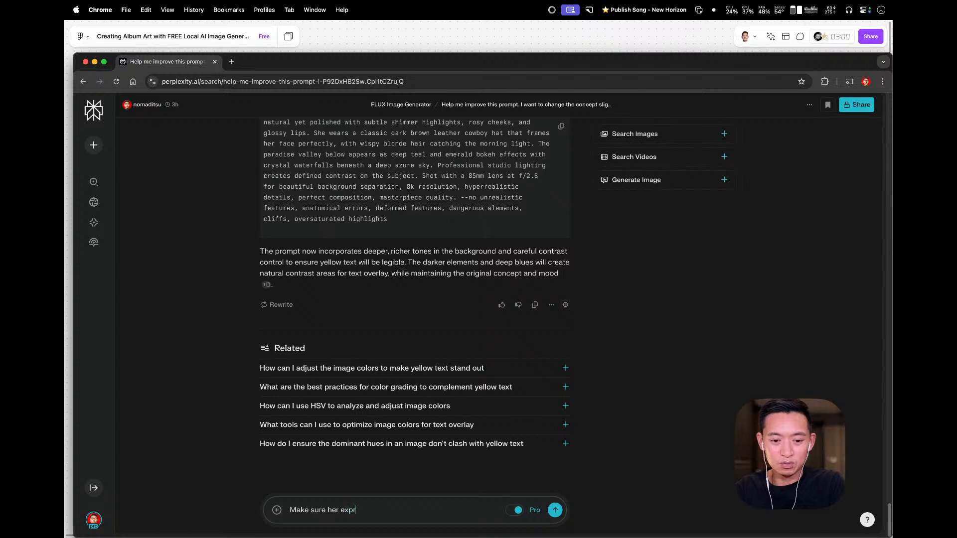
pyautogui.write('ession is ')
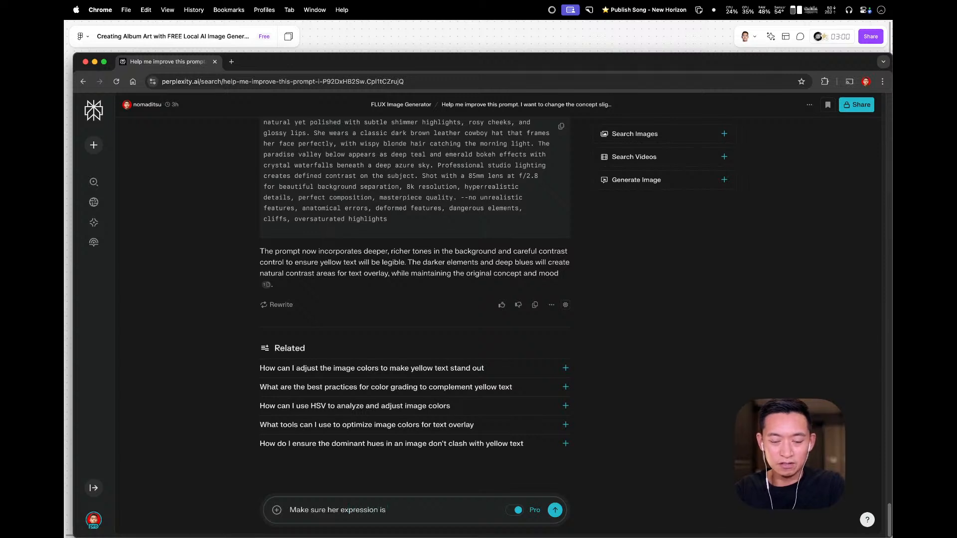
pyautogui.write('joy')
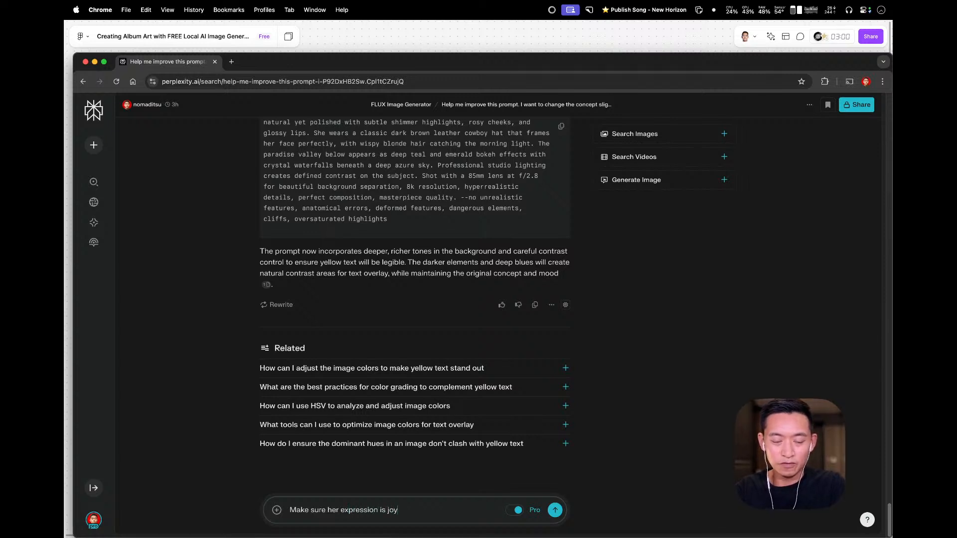
pyautogui.write('ful and')
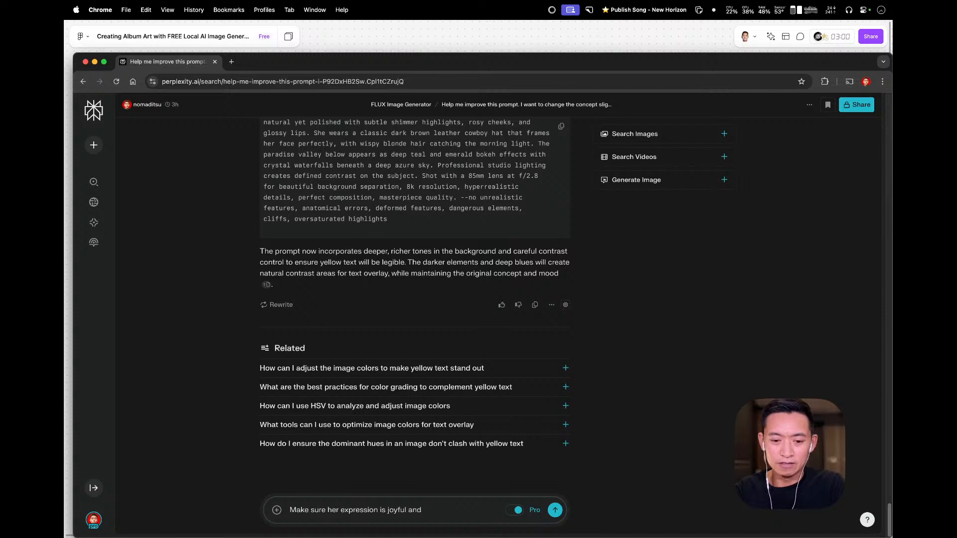
pyautogui.write('happy')
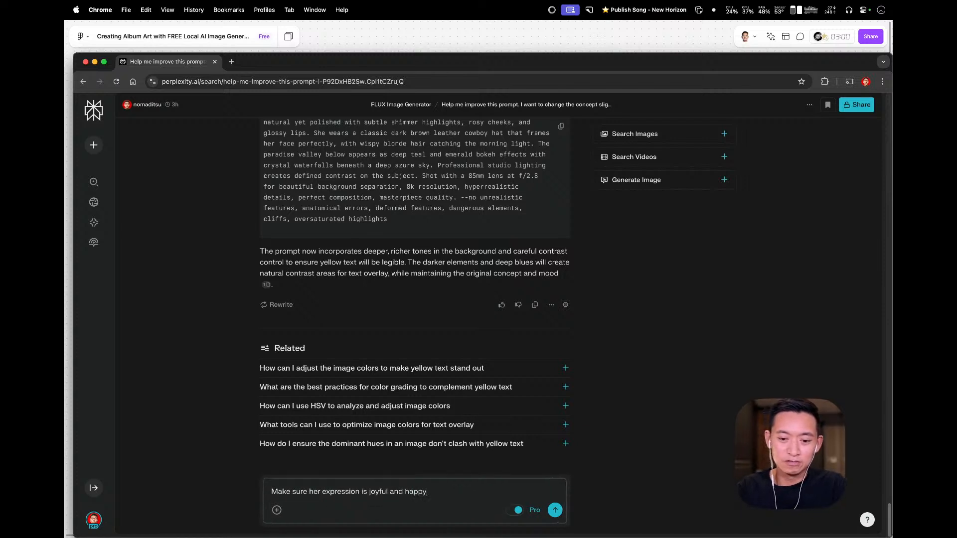
pyautogui.press('Return')
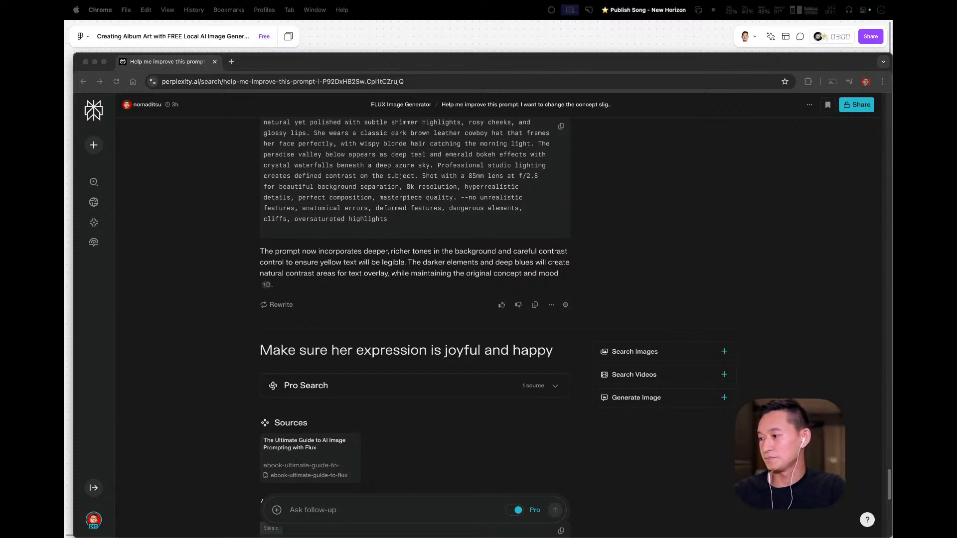
# - Copy the joyful-expression rewrite of the prompt and return to DiffusionBee
pyautogui.click(672, 261)
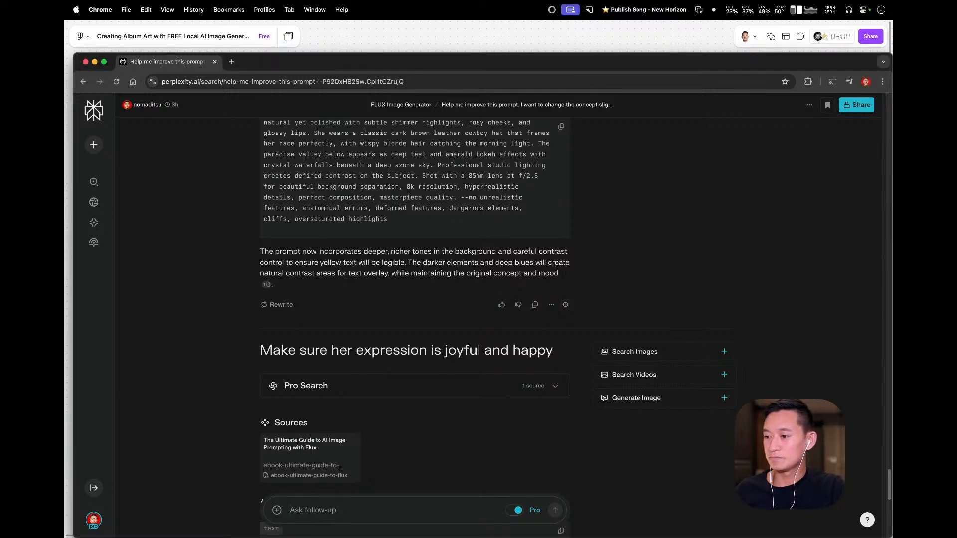
pyautogui.scroll(-5, 666, 414)
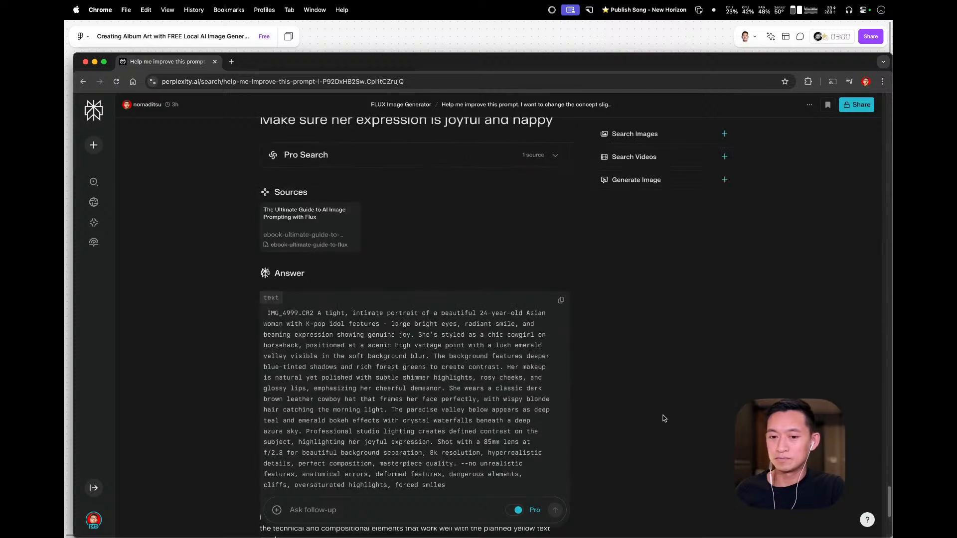
pyautogui.scroll(-5, 663, 418)
pyautogui.scroll(4, 664, 417)
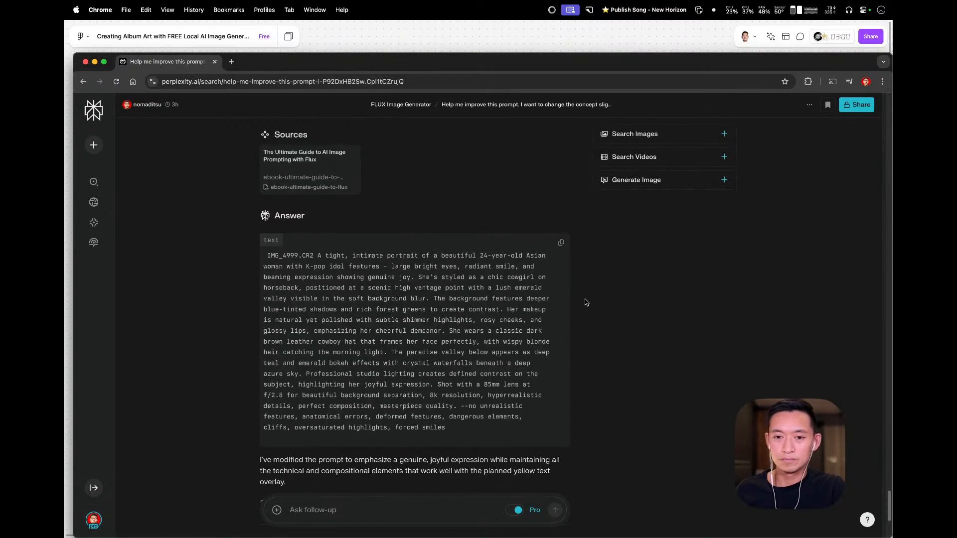
pyautogui.click(561, 244)
pyautogui.hotkey('ctrl', 'Left')
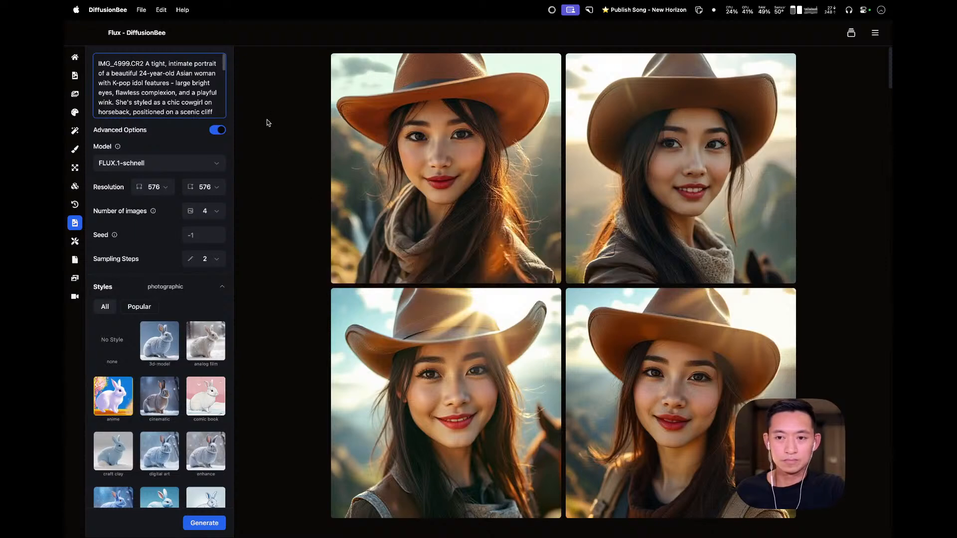
# - Paste in the new joyful prompt, set No Style, and generate four images
pyautogui.scroll(1, 327, 122)
pyautogui.scroll(-3, 334, 129)
pyautogui.scroll(3, 335, 130)
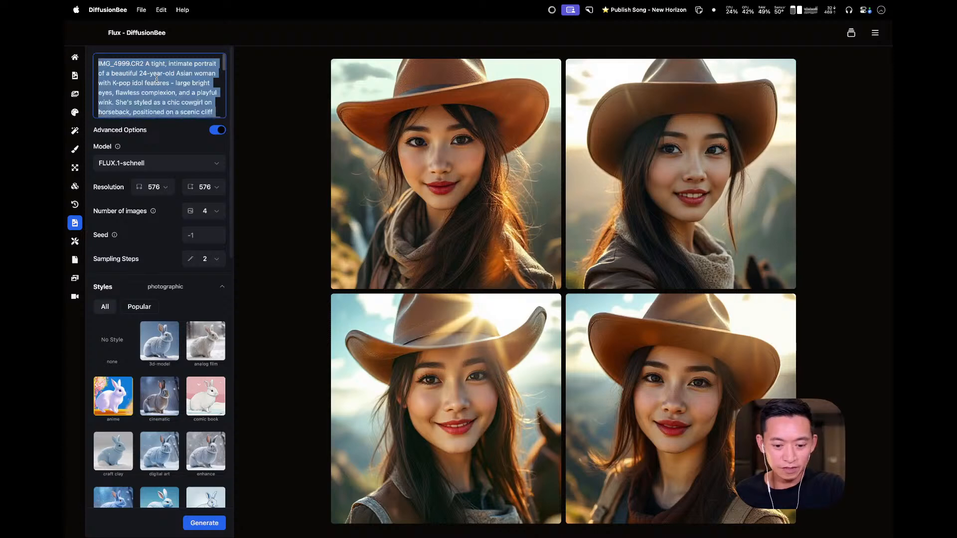
pyautogui.press('super+v')
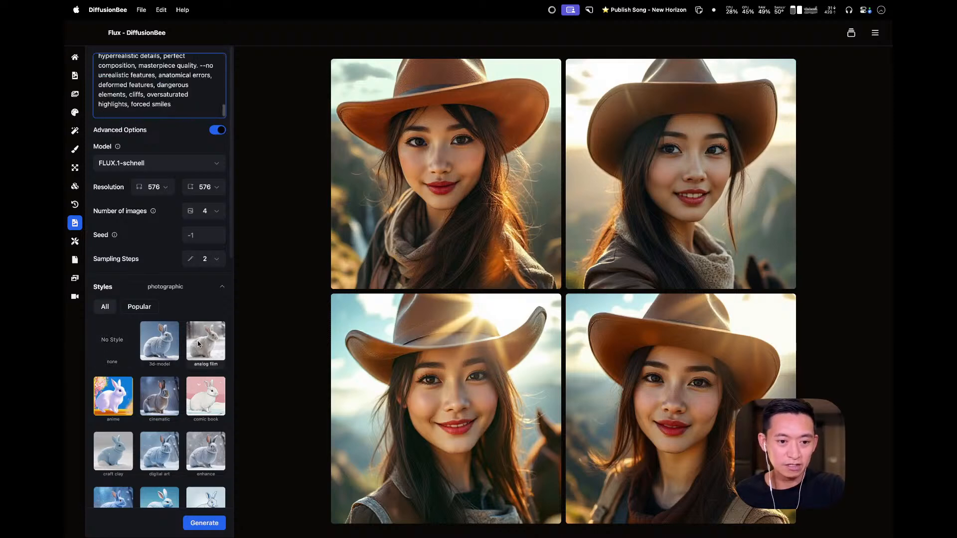
pyautogui.click(123, 345)
pyautogui.click(205, 523)
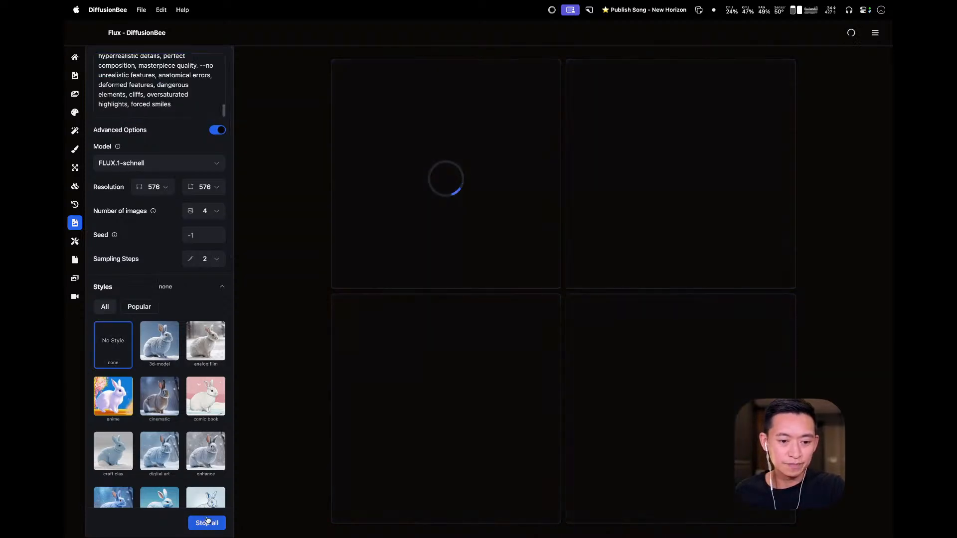
pyautogui.scroll(-1, 213, 494)
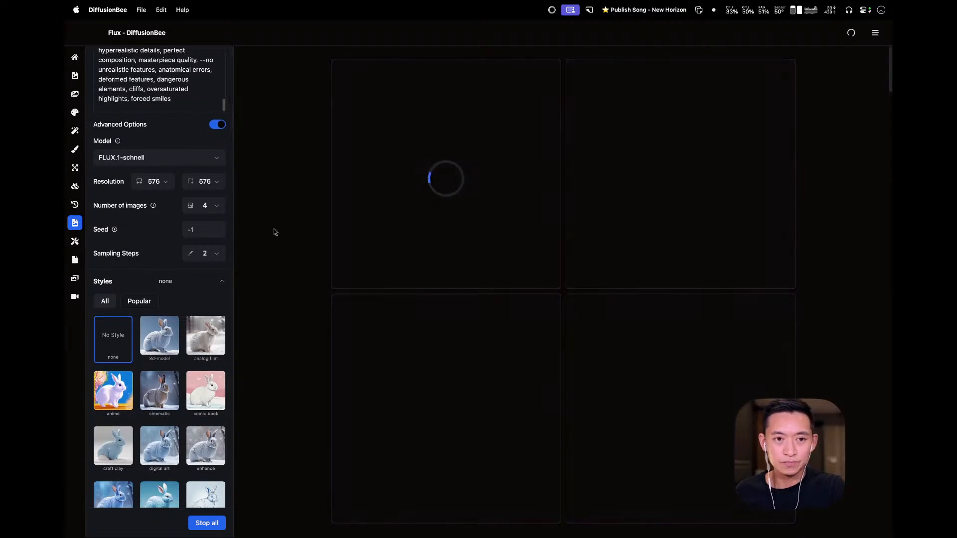
pyautogui.scroll(8, 192, 69)
# - Delete the --no negative-prompt part and add another run to the queue
pyautogui.scroll(-8, 191, 72)
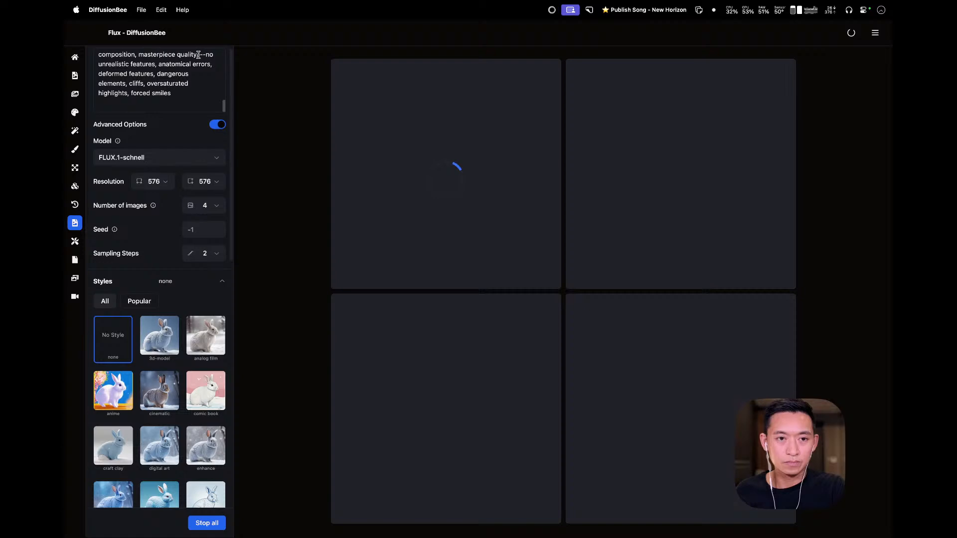
pyautogui.moveTo(199, 54); pyautogui.dragTo(215, 123)
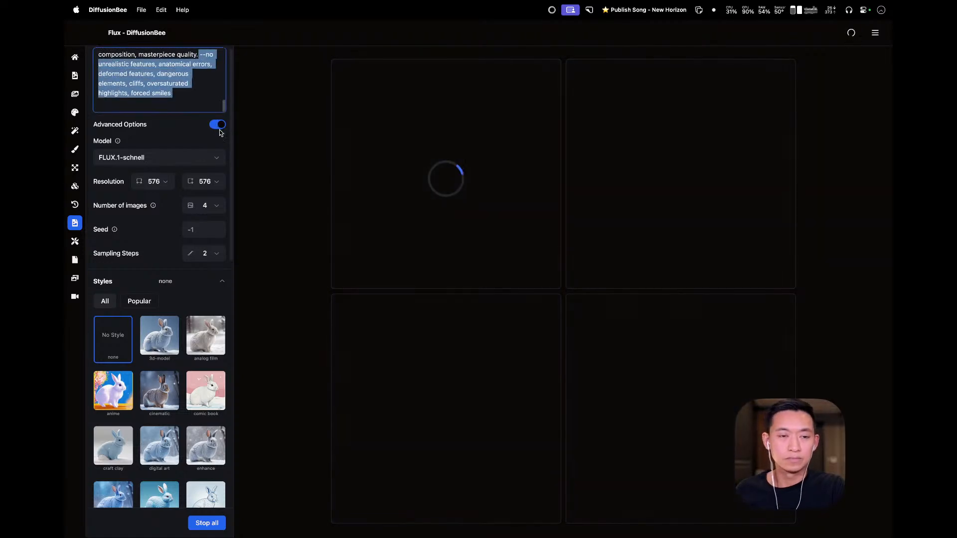
pyautogui.press('BackSpace')
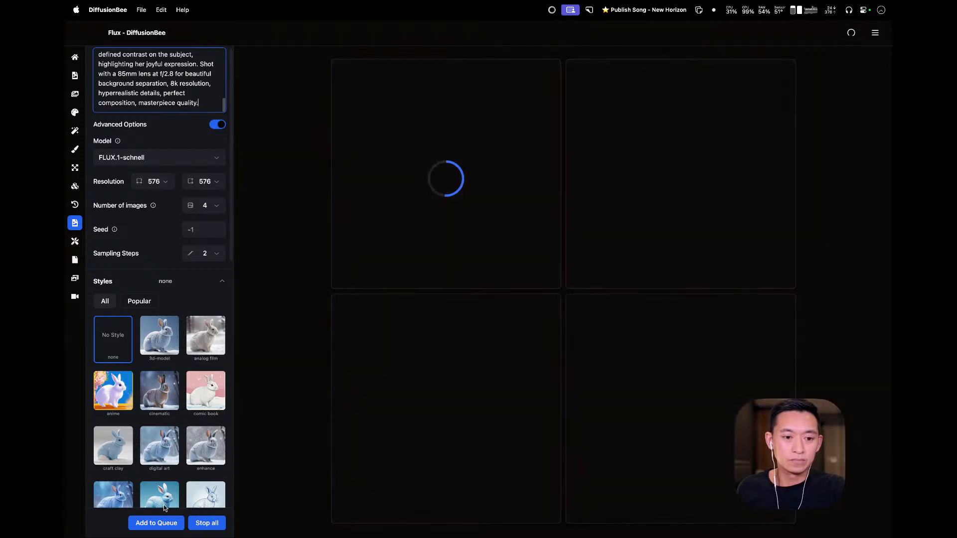
pyautogui.click(160, 526)
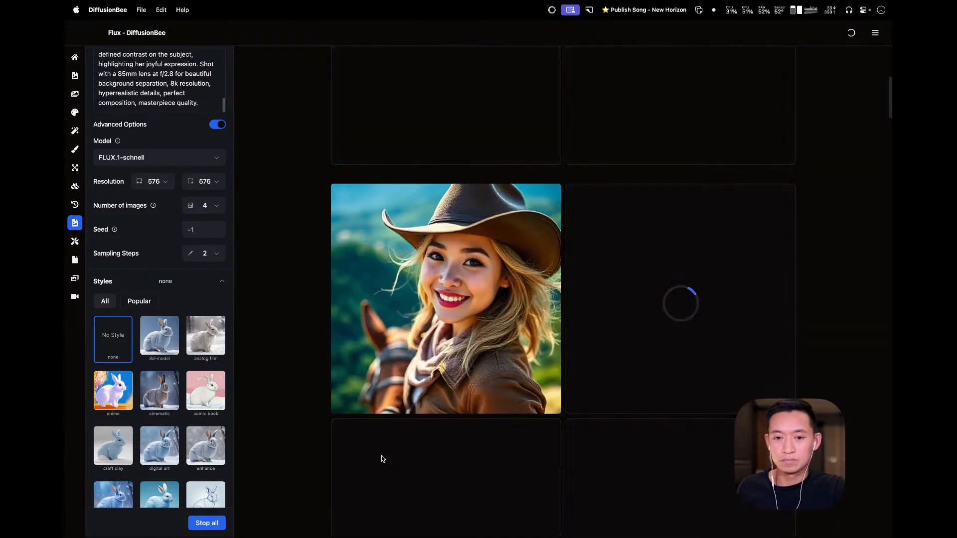
pyautogui.scroll(-2, 382, 457)
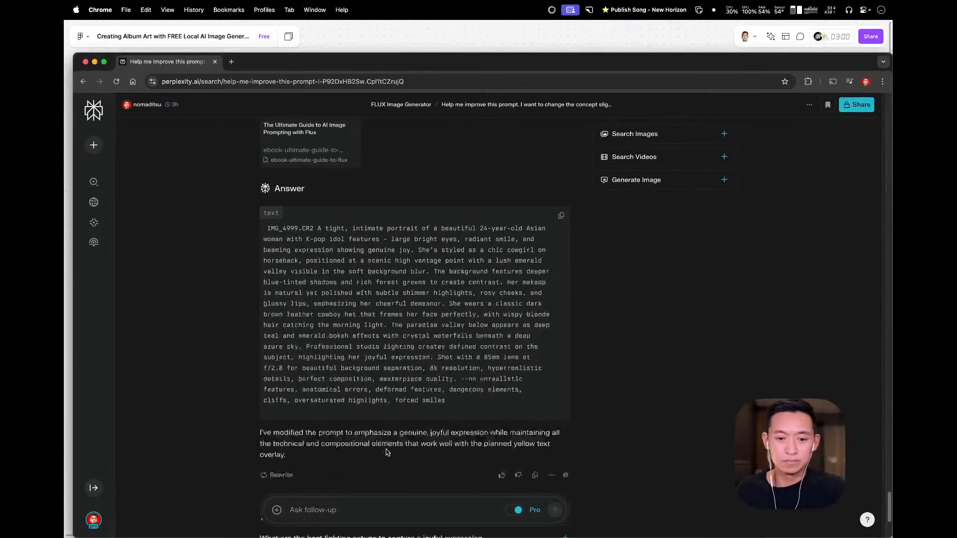
# - Change the follow-up to 'Make sure her expression is peaceful and deeply happy and serene' and save it
pyautogui.scroll(5, 392, 432)
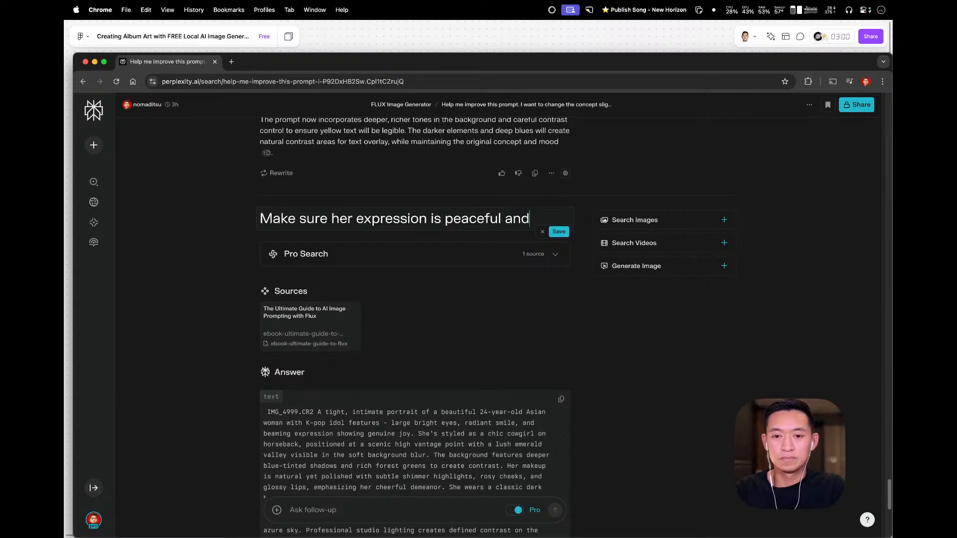
pyautogui.write('py and serene')
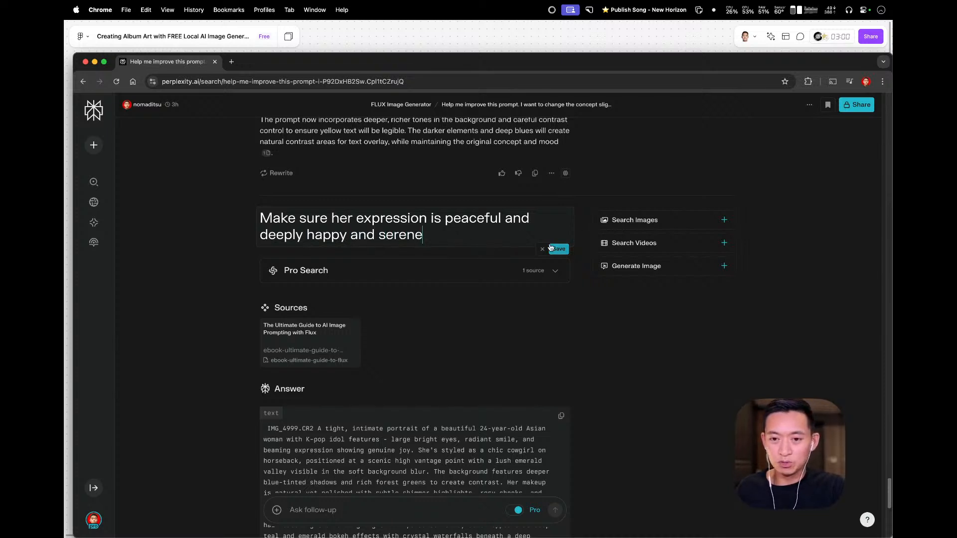
pyautogui.click(554, 249)
# - Scroll through DiffusionBee's gallery to check the new smiling blonde cowgirl portraits as they render
pyautogui.hotkey('ctrl', 'Left')
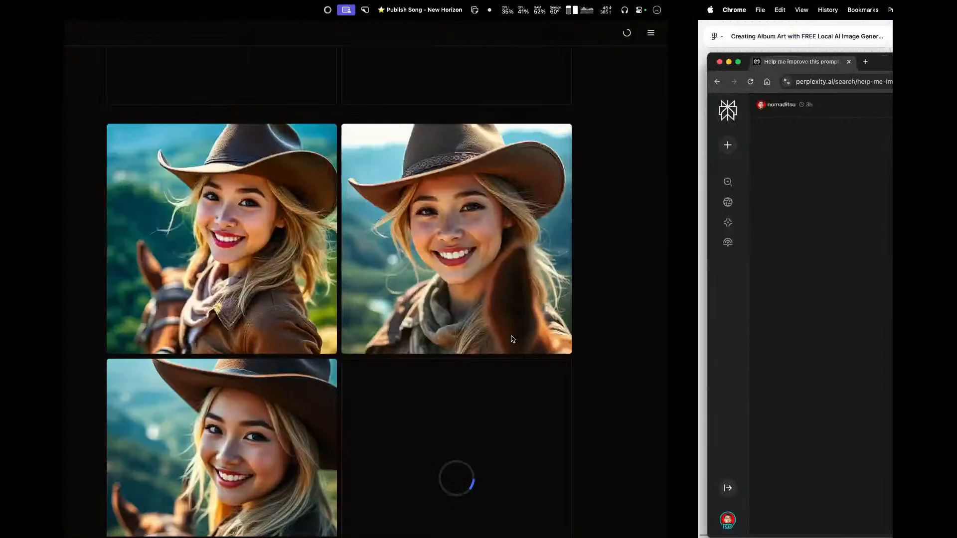
pyautogui.scroll(-6, 539, 408)
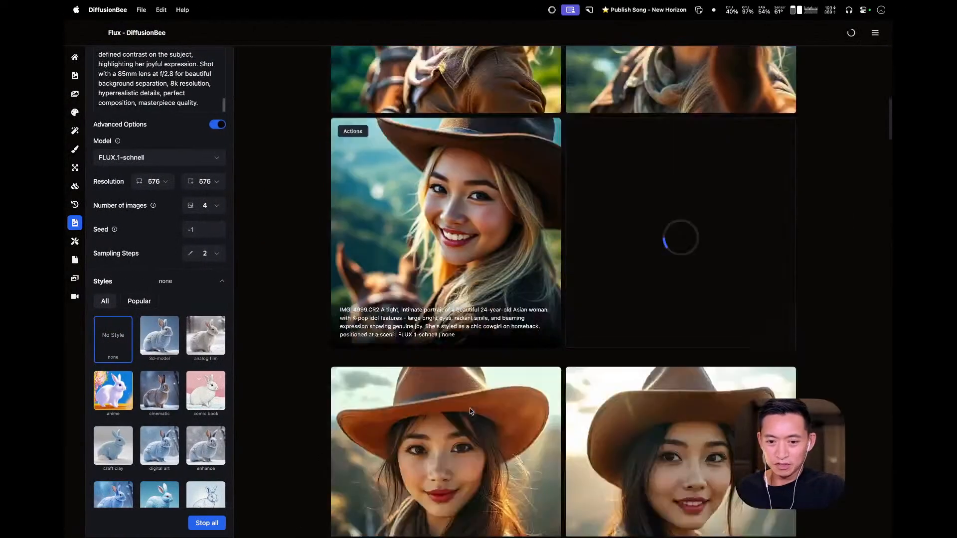
pyautogui.scroll(3, 501, 253)
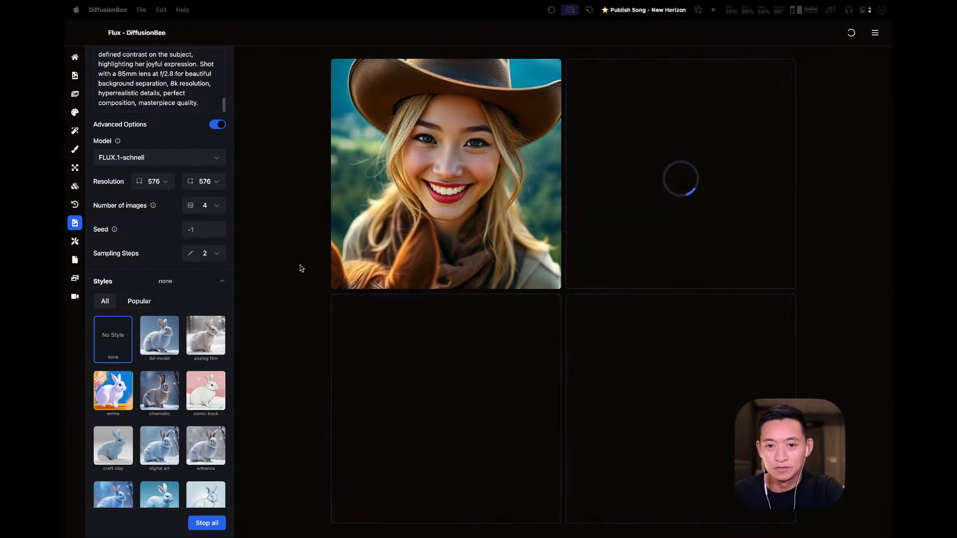
pyautogui.scroll(-1, 470, 334)
pyautogui.scroll(-5, 470, 335)
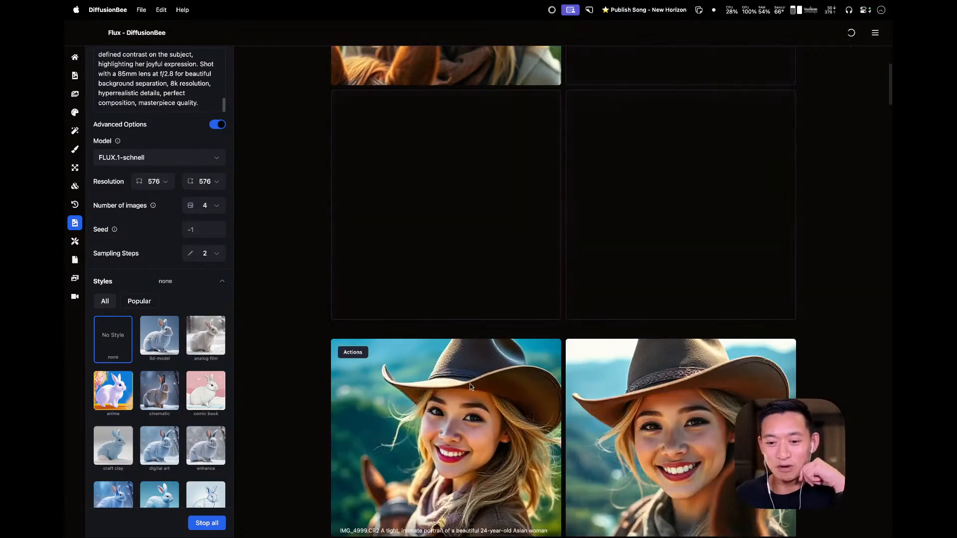
pyautogui.scroll(-5, 471, 369)
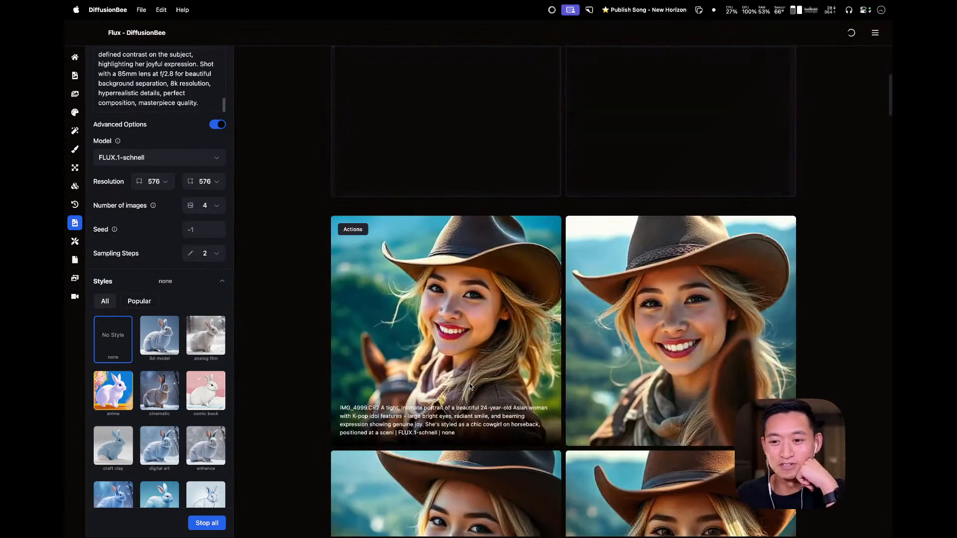
pyautogui.scroll(-3, 470, 387)
pyautogui.scroll(10, 471, 387)
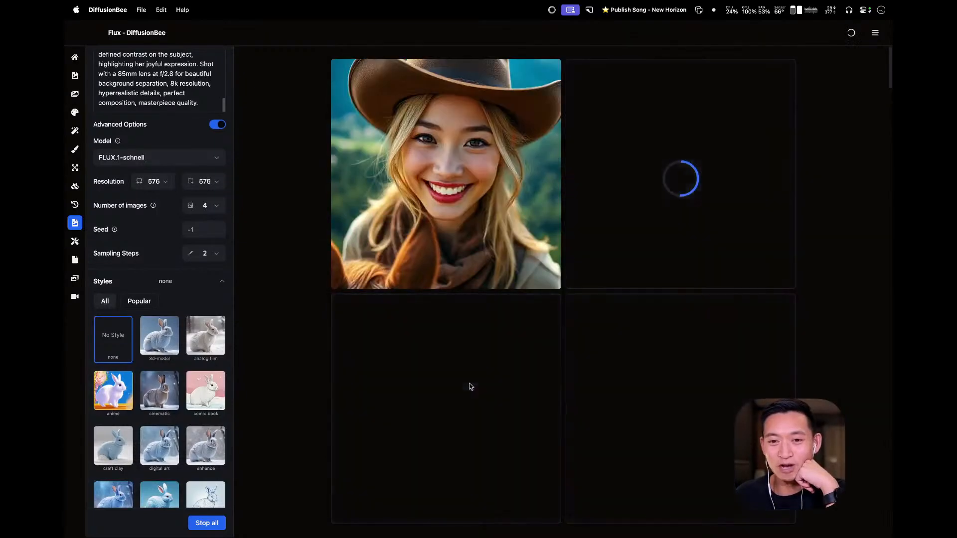
pyautogui.scroll(-1, 472, 387)
pyautogui.scroll(1, 471, 386)
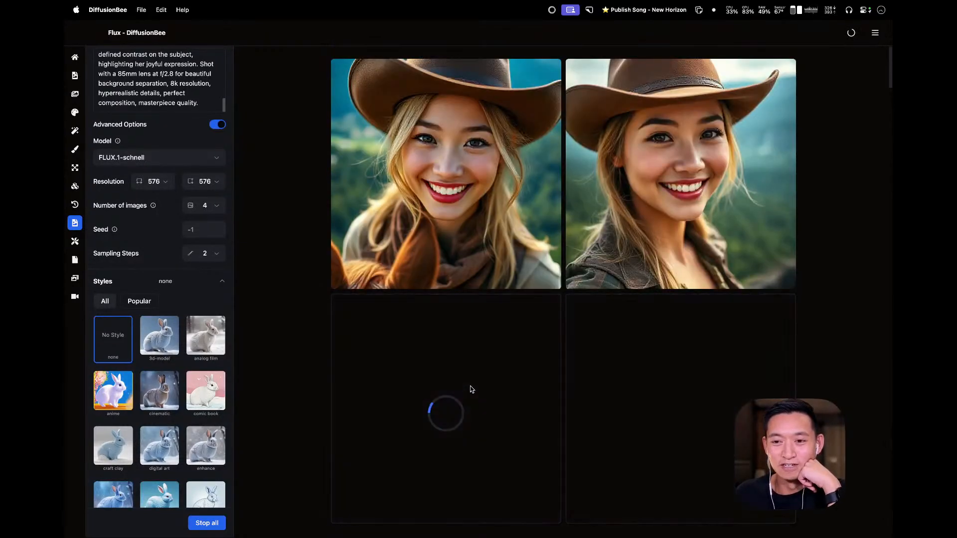
pyautogui.scroll(-8, 525, 402)
pyautogui.scroll(-5, 526, 403)
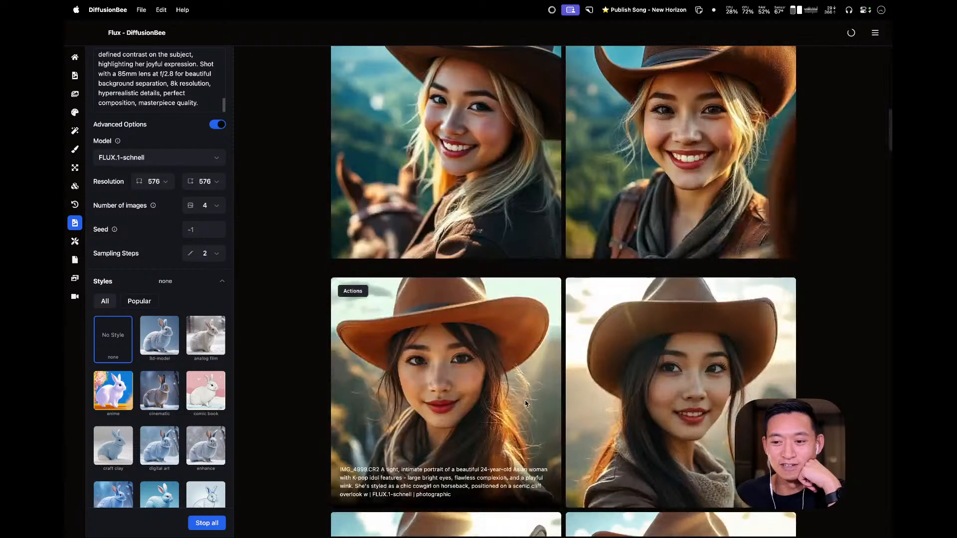
pyautogui.scroll(-4, 527, 421)
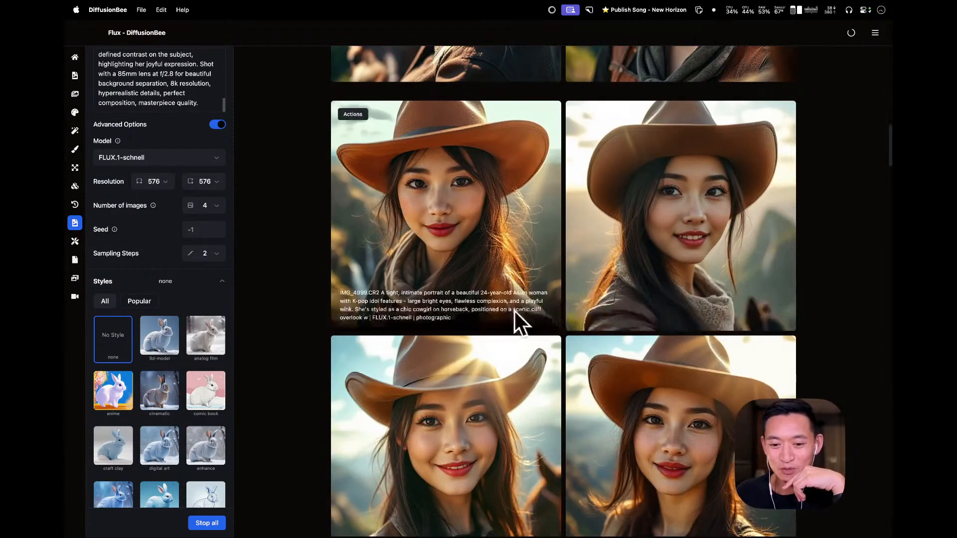
pyautogui.scroll(-5, 593, 274)
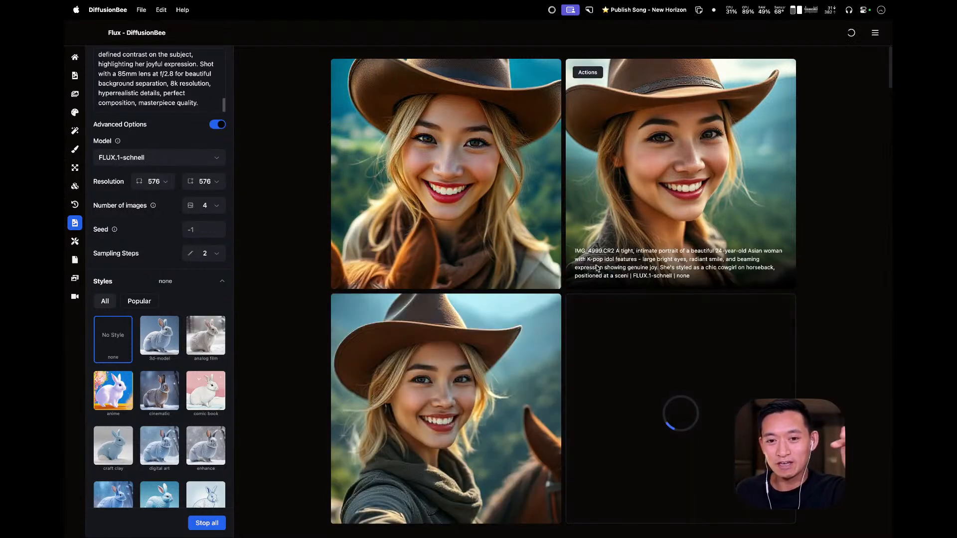
pyautogui.hotkey('ctrl', 'Right')
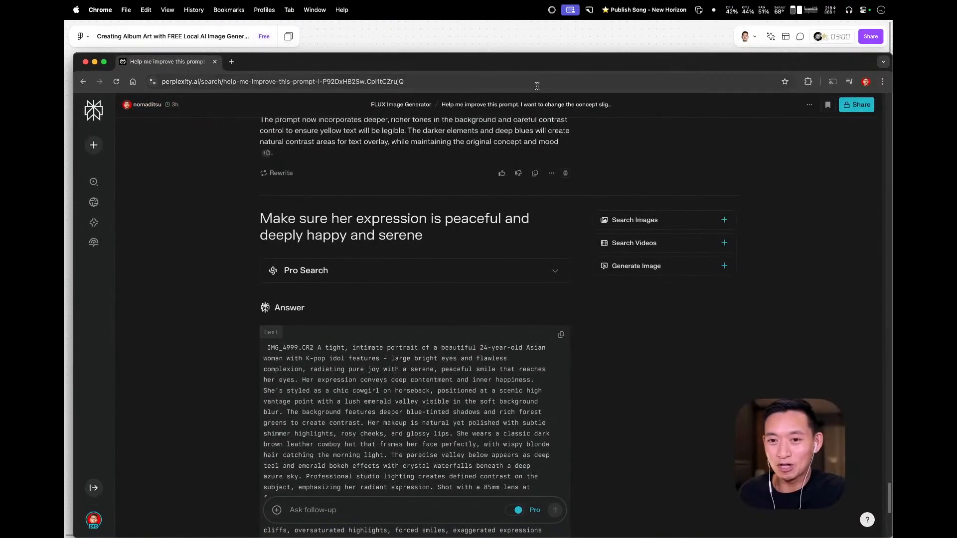
# - Move the Chrome window higher and scroll to Perplexity's serene-smile rewrite of the cowgirl prompt
pyautogui.moveTo(517, 67); pyautogui.dragTo(509, 45)
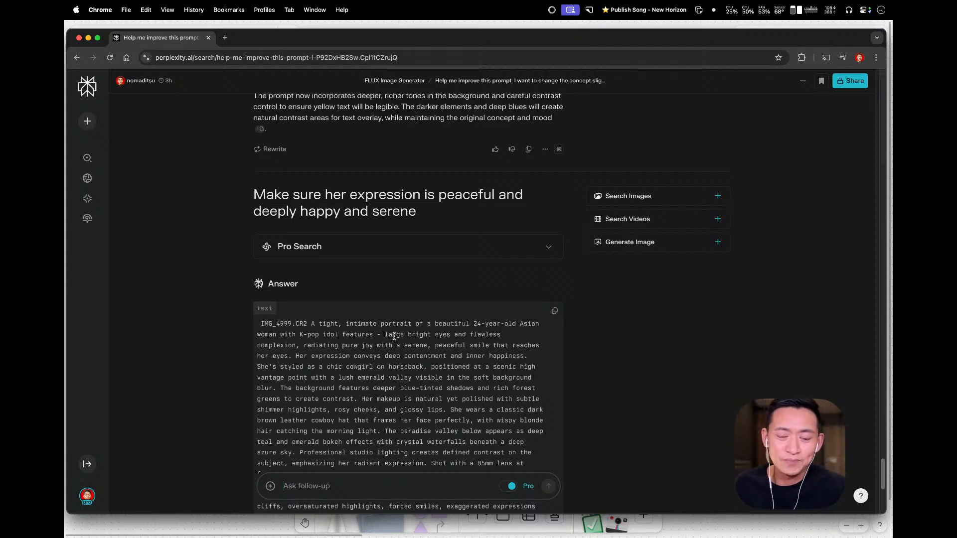
pyautogui.scroll(-8, 267, 280)
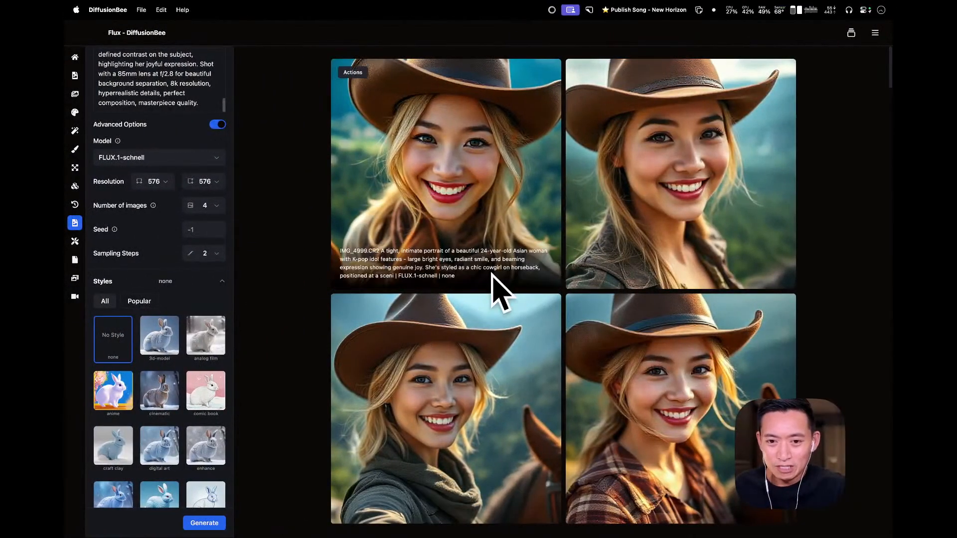
# - Scroll further down DiffusionBee's gallery of generated cowgirl portraits
pyautogui.scroll(-4, 682, 367)
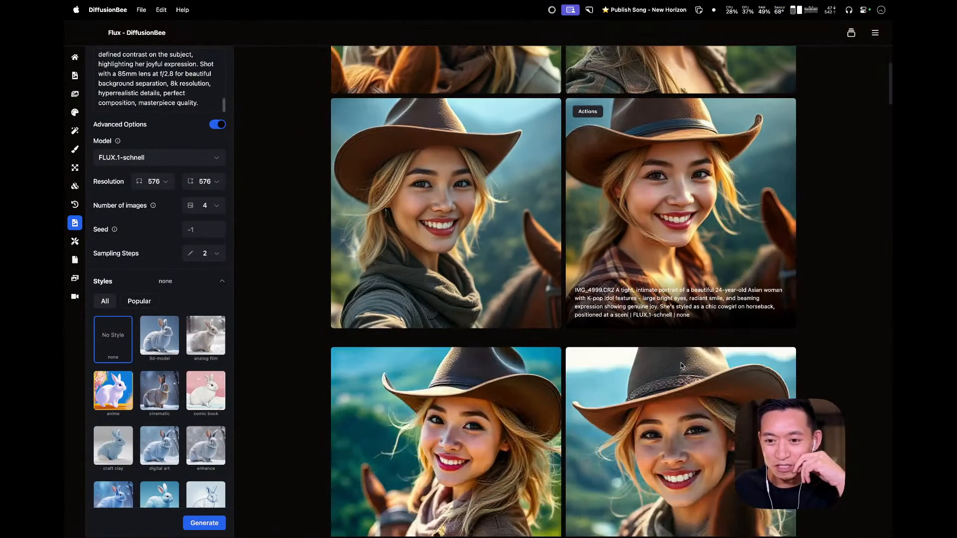
pyautogui.scroll(-10, 682, 367)
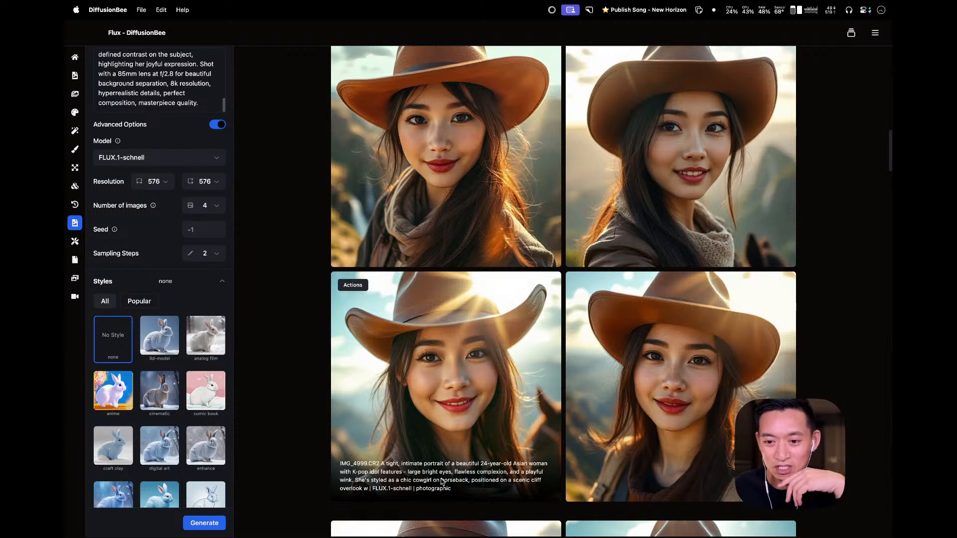
pyautogui.scroll(3, 424, 225)
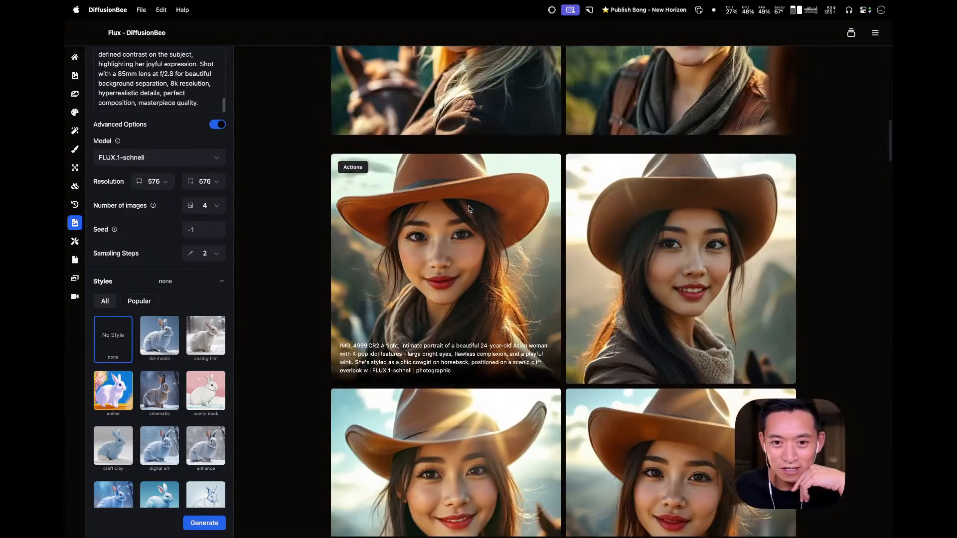
pyautogui.scroll(-3, 670, 286)
pyautogui.scroll(-6, 480, 351)
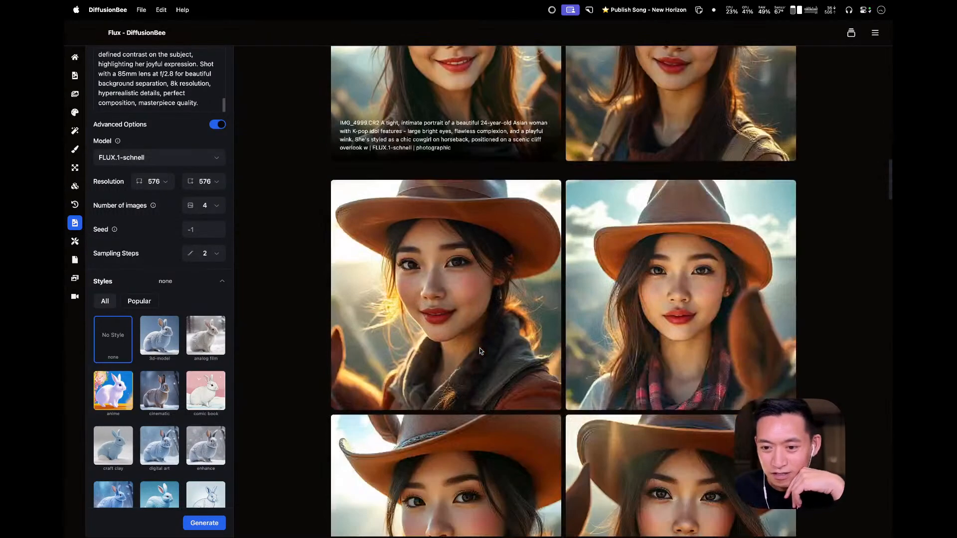
pyautogui.scroll(-5, 480, 351)
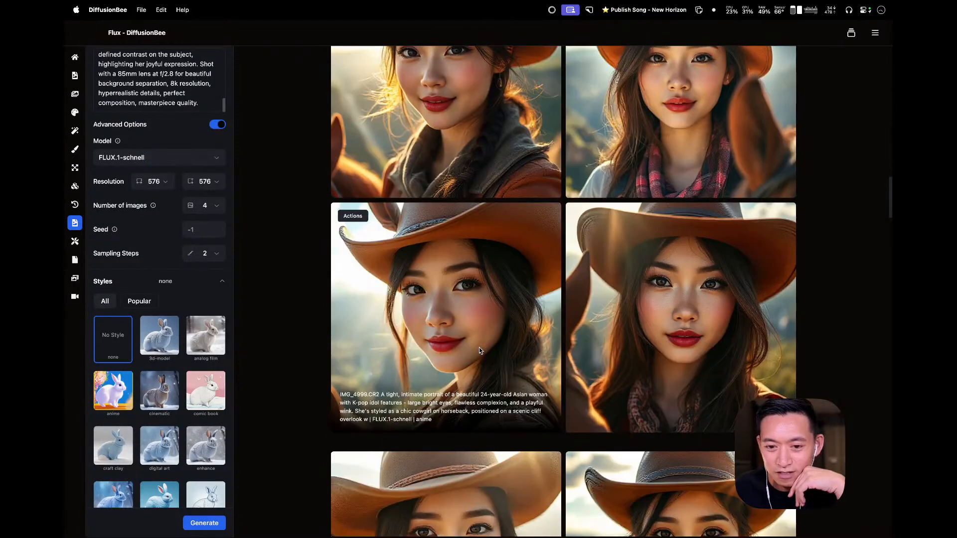
pyautogui.scroll(-4, 479, 350)
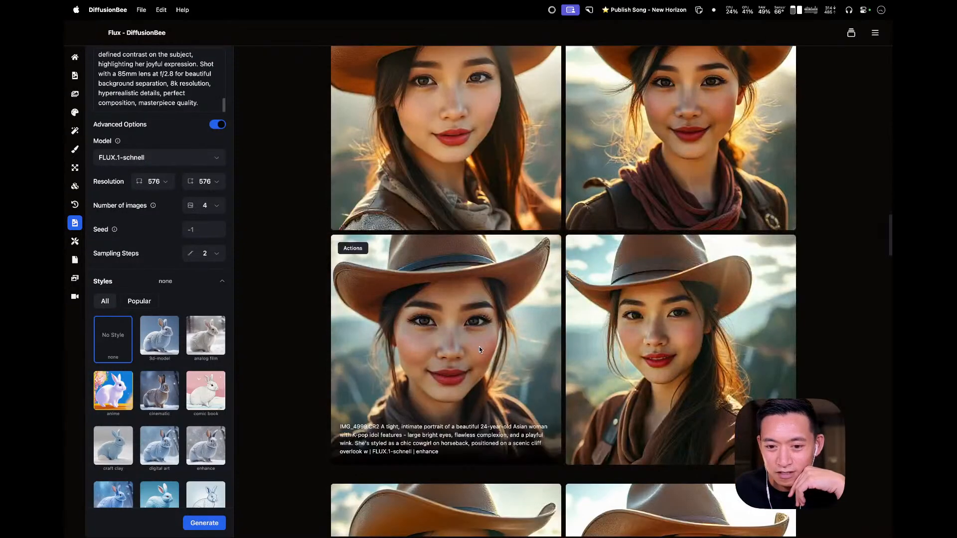
pyautogui.hotkey('ctrl', 'Left')
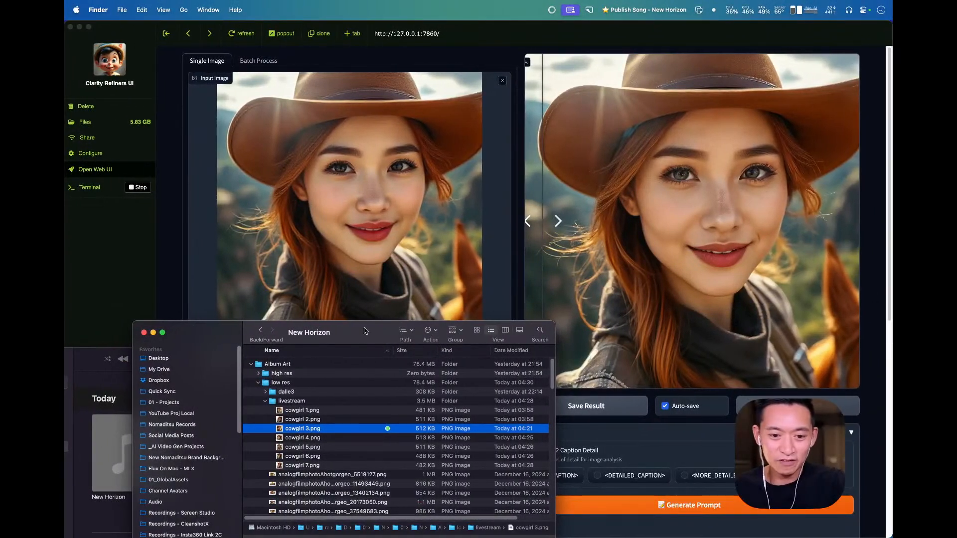
# - Select cowgirl 1.png through cowgirl 7.png in the Finder livestream folder
pyautogui.moveTo(364, 327); pyautogui.dragTo(319, 265)
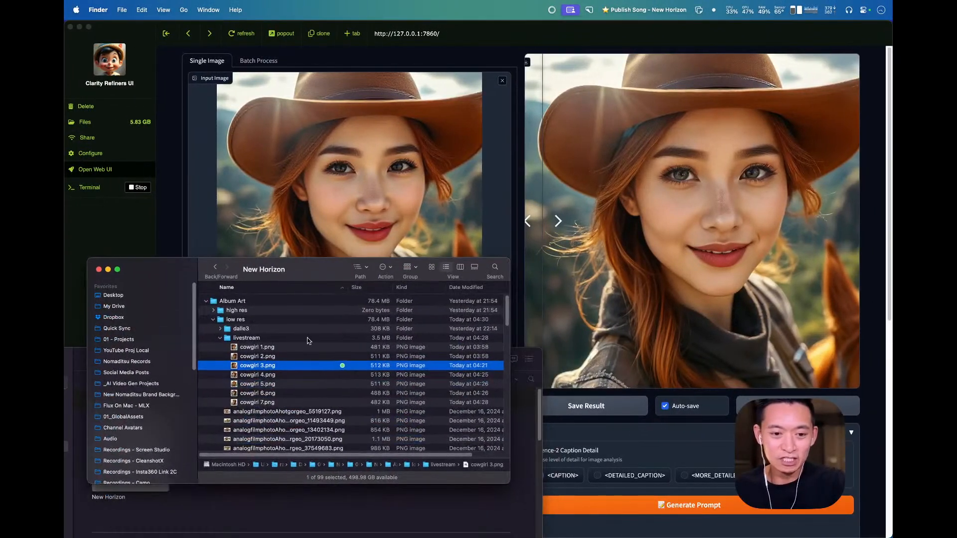
pyautogui.keyDown('shift'); pyautogui.click(285, 403); pyautogui.keyUp('shift')
pyautogui.hotkey('ctrl', 'Right')
pyautogui.hotkey('ctrl', 'Right')
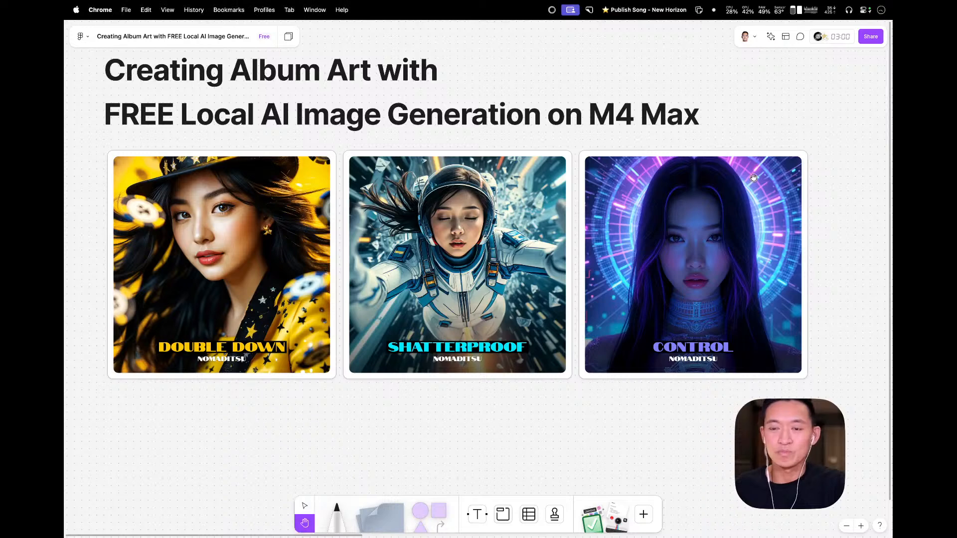
pyautogui.moveTo(754, 178); pyautogui.dragTo(748, 170)
# - Duplicate the board title to the right and retitle the copy 'Shortlist of images, low res'
pyautogui.press('v')
pyautogui.click(541, 112)
pyautogui.moveTo(531, 106); pyautogui.dragTo(831, 114)
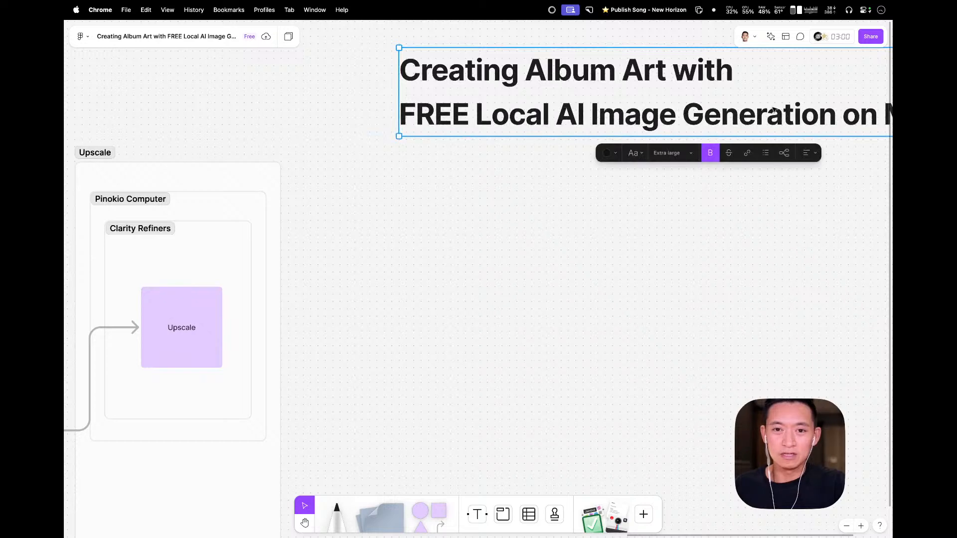
pyautogui.tripleClick(632, 85)
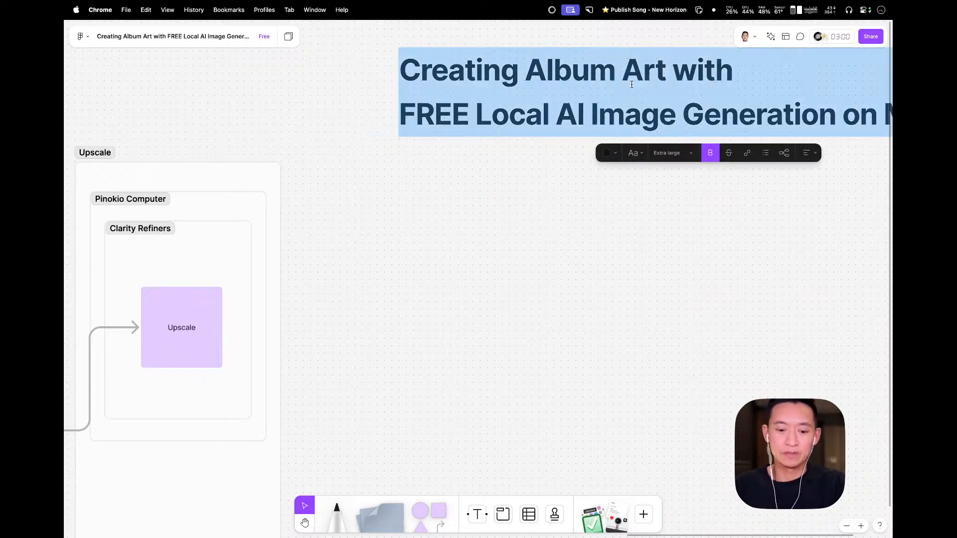
pyautogui.write('Shortlist of images, low res')
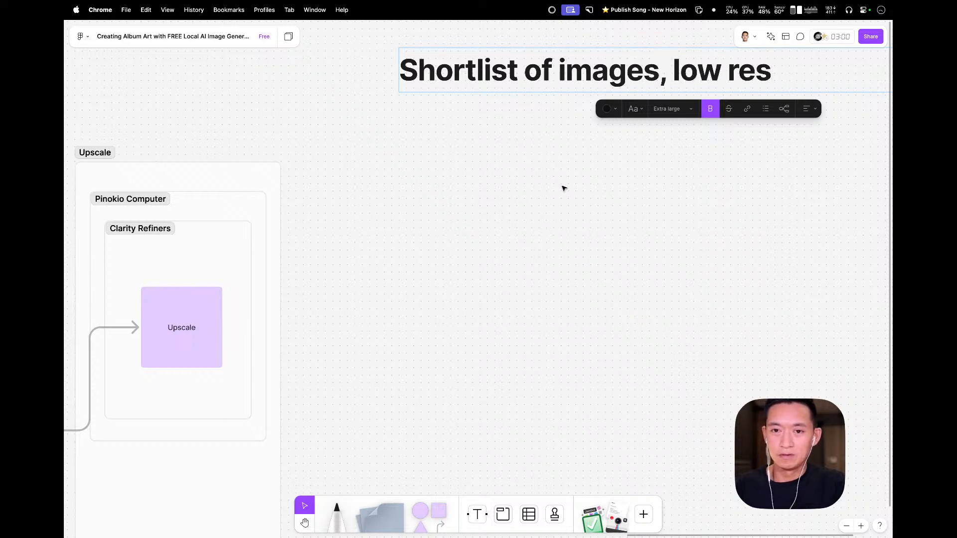
pyautogui.moveTo(471, 240); pyautogui.dragTo(495, 214)
pyautogui.click(506, 213)
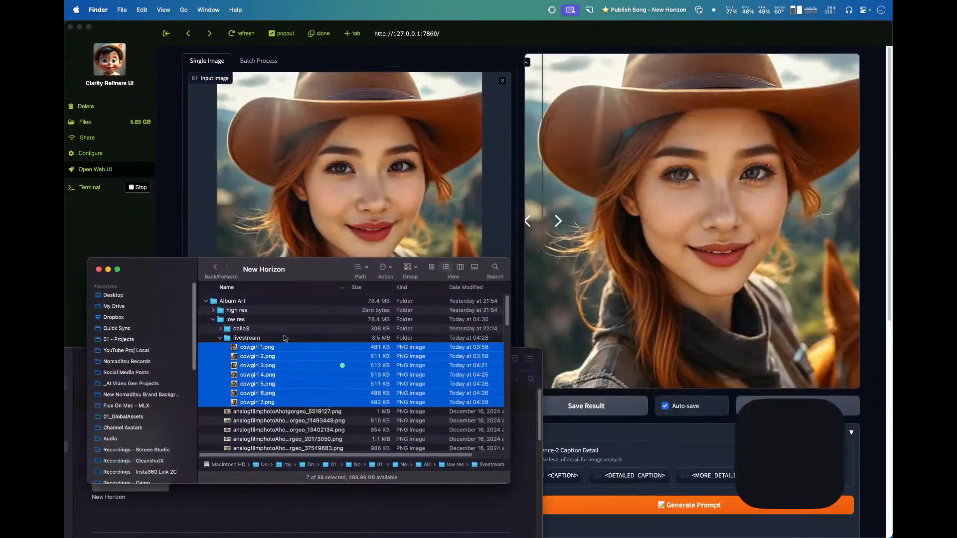
pyautogui.moveTo(262, 348); pyautogui.dragTo(533, 164)
# - Drop the seven cowgirl images onto the board and move them under the Shortlist heading
pyautogui.hotkey('ctrl', 'Right')
pyautogui.hotkey('ctrl', 'Right')
pyautogui.moveTo(592, 185); pyautogui.dragTo(592, 187)
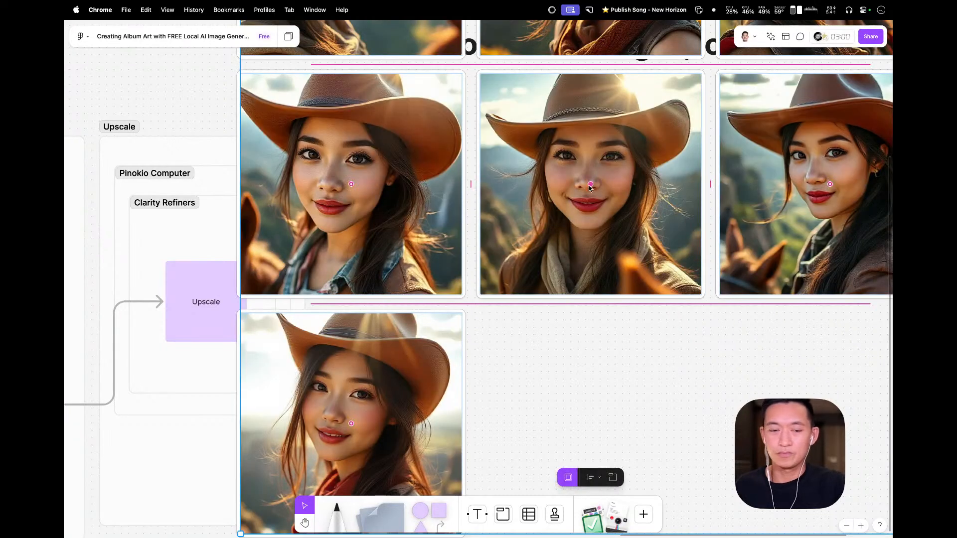
pyautogui.hotkey('shift', '2')
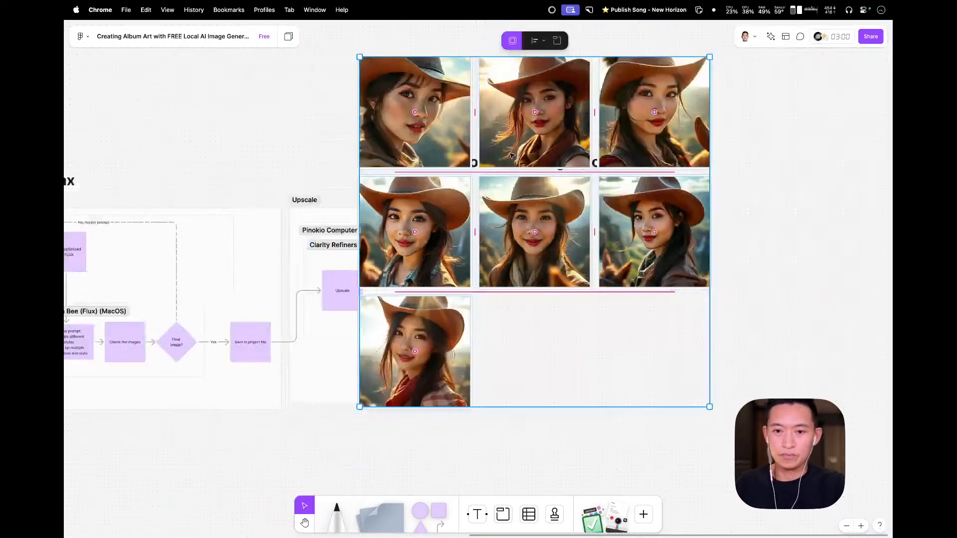
pyautogui.moveTo(438, 153); pyautogui.dragTo(529, 278)
# - Move the seventh portrait to the end of the top row and zoom in on the grid
pyautogui.press('space')
pyautogui.moveTo(602, 312); pyautogui.dragTo(499, 251)
pyautogui.click(698, 339)
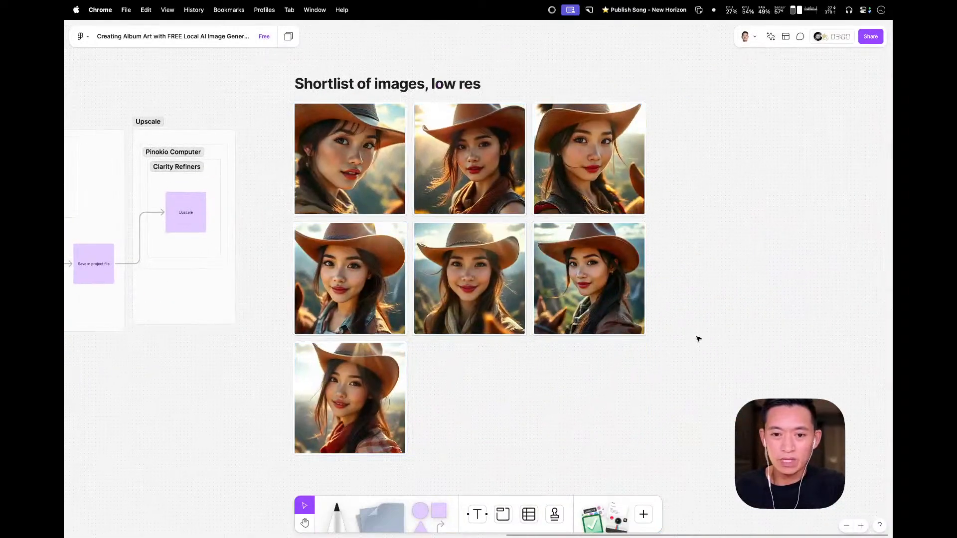
pyautogui.moveTo(393, 408); pyautogui.dragTo(751, 170)
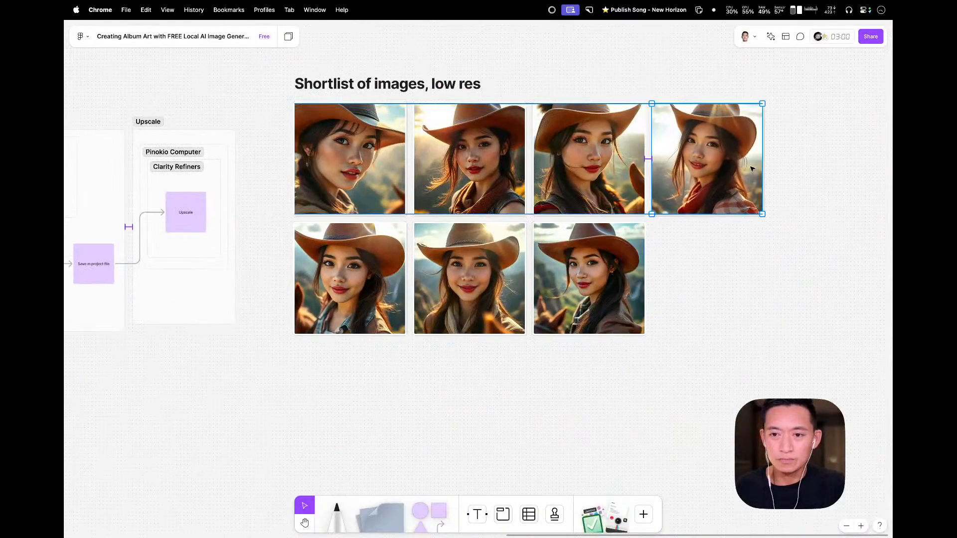
pyautogui.press('z')
pyautogui.moveTo(784, 349); pyautogui.dragTo(265, 91)
pyautogui.press('space')
pyautogui.moveTo(333, 177); pyautogui.dragTo(364, 169)
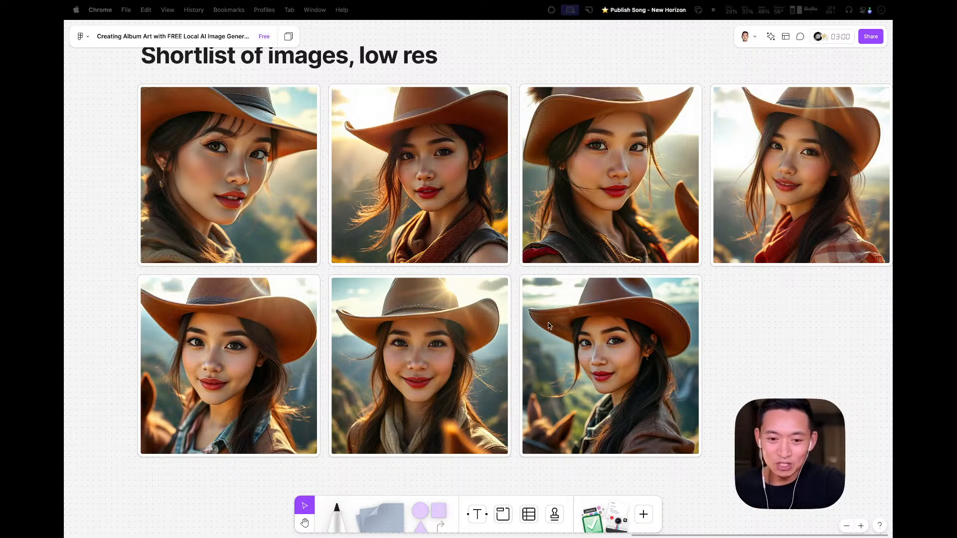
pyautogui.press('super+Tab')
pyautogui.press('super+Tab')
pyautogui.press('super+Tab')
pyautogui.press('super+Tab')
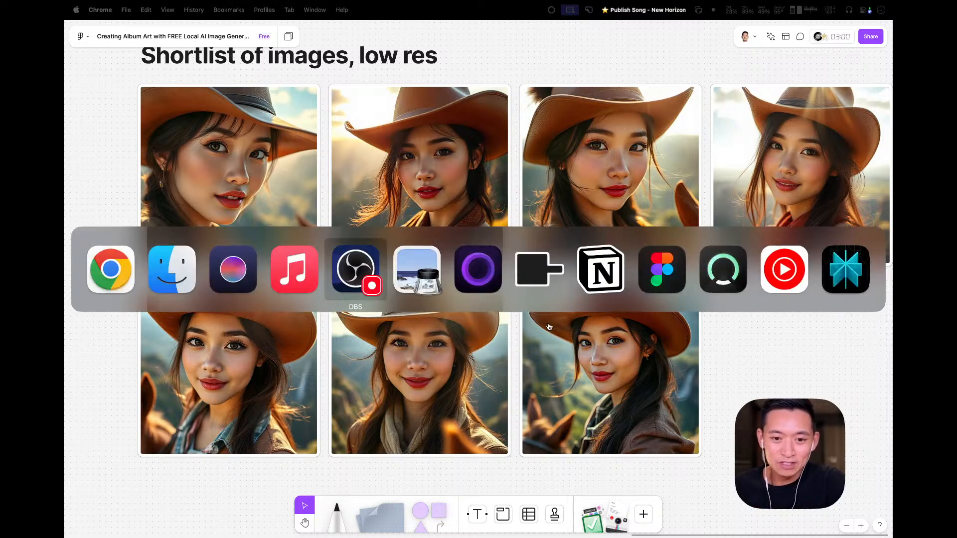
# - Play the New Horizon track in the Music app
pyautogui.press('super+shift+Tab')
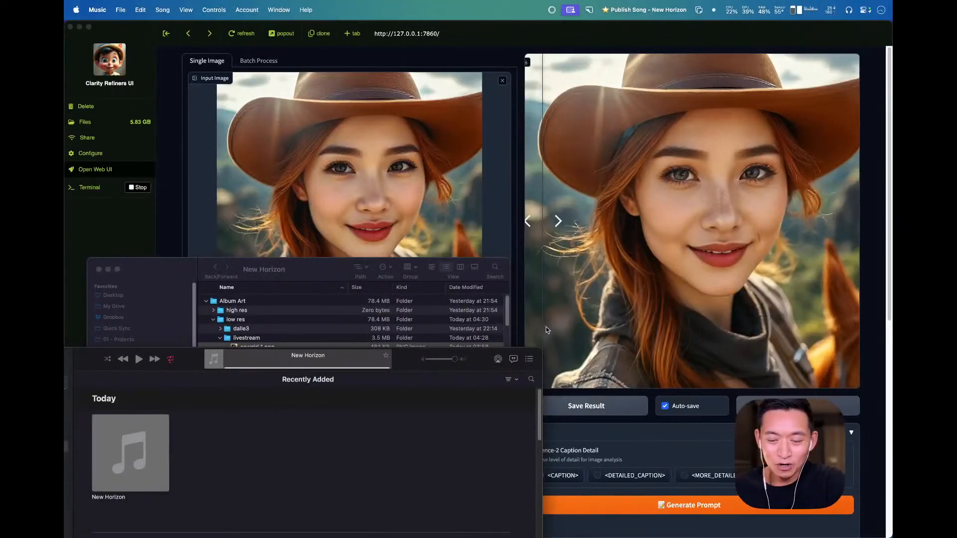
pyautogui.click(139, 359)
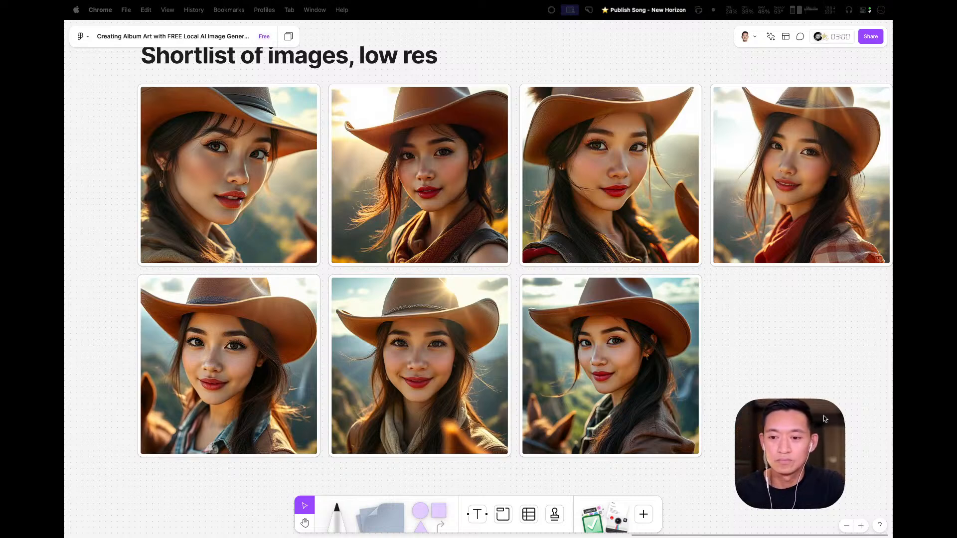
pyautogui.click(763, 347)
# - Place a blank sticky note to the right of the bottom row of portraits
pyautogui.press('space')
pyautogui.moveTo(800, 337); pyautogui.dragTo(769, 350)
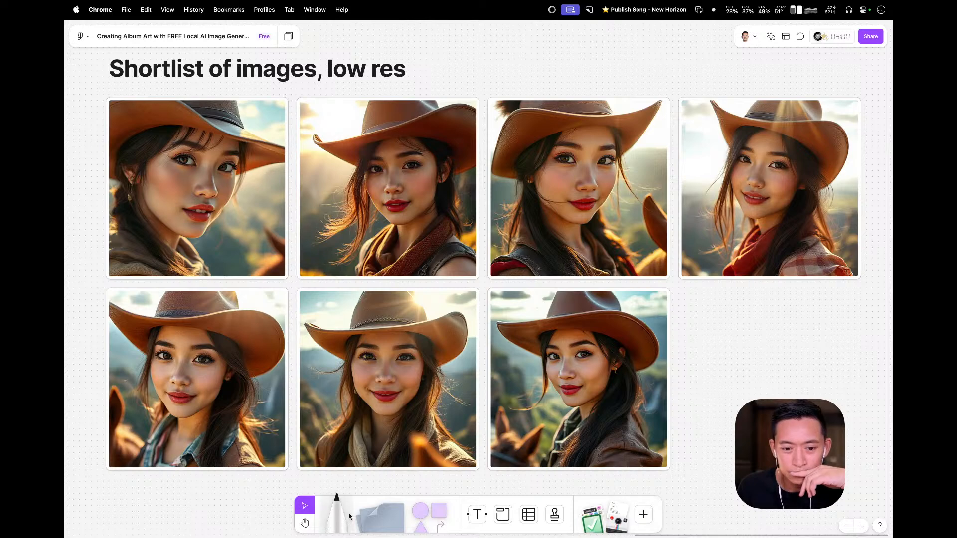
pyautogui.moveTo(385, 516); pyautogui.dragTo(744, 355)
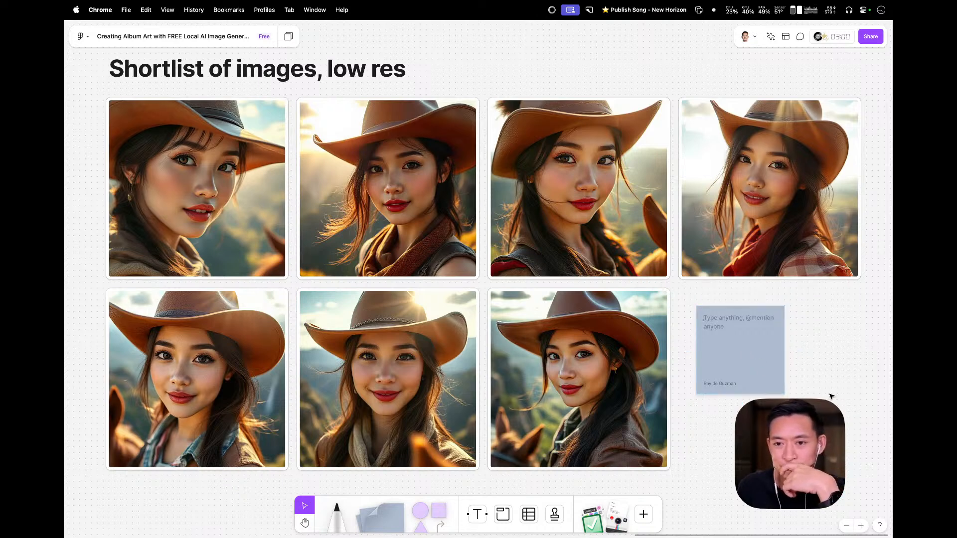
pyautogui.click(739, 379)
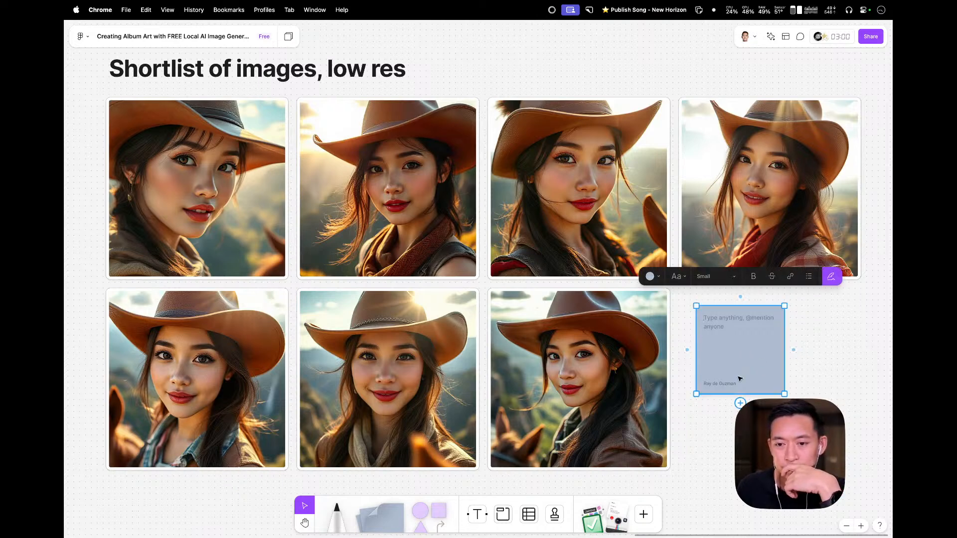
pyautogui.moveTo(750, 336)
pyautogui.mouseDown()
pyautogui.moveTo(311, 337)
pyautogui.moveTo(437, 371)
pyautogui.moveTo(752, 336)
pyautogui.mouseUp()
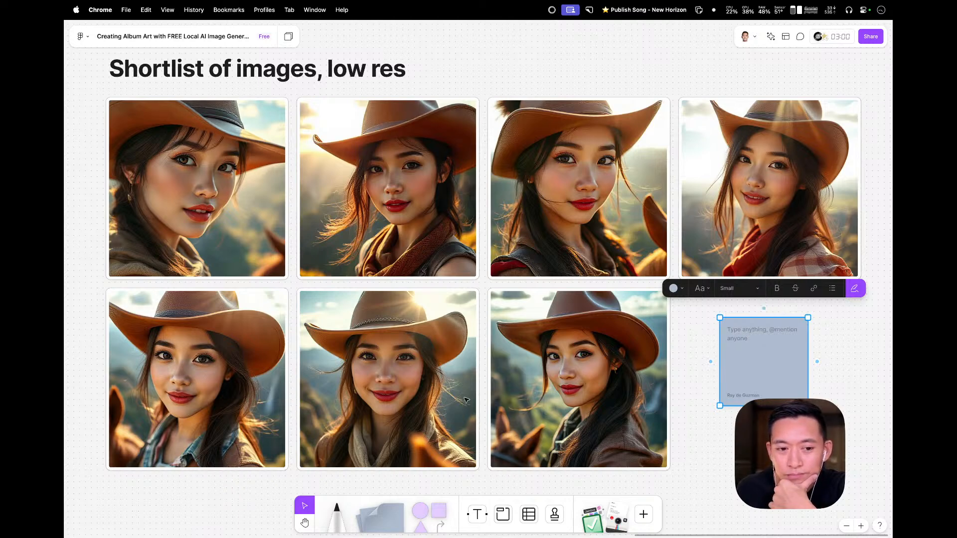
# - Select the first and third top-row portraits to inspect them
pyautogui.click(239, 252)
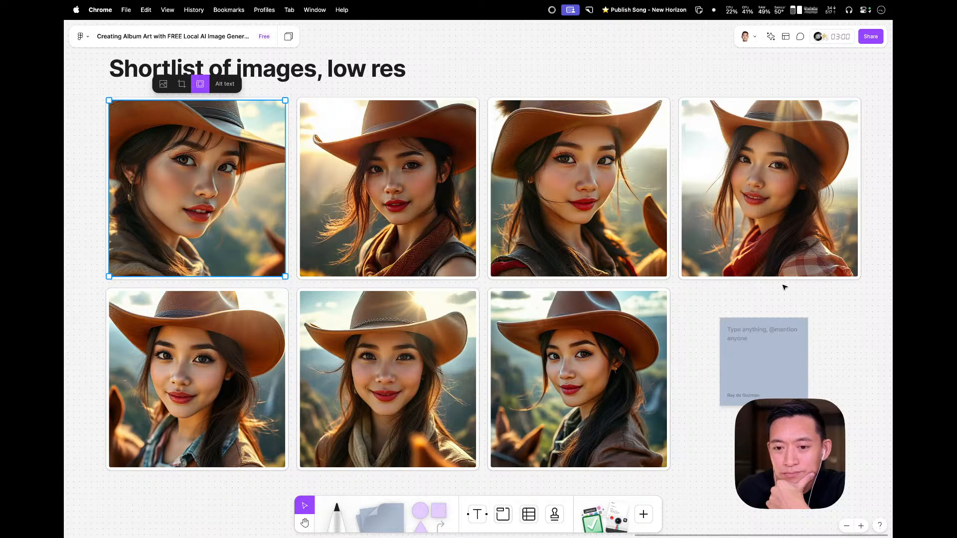
pyautogui.click(695, 361)
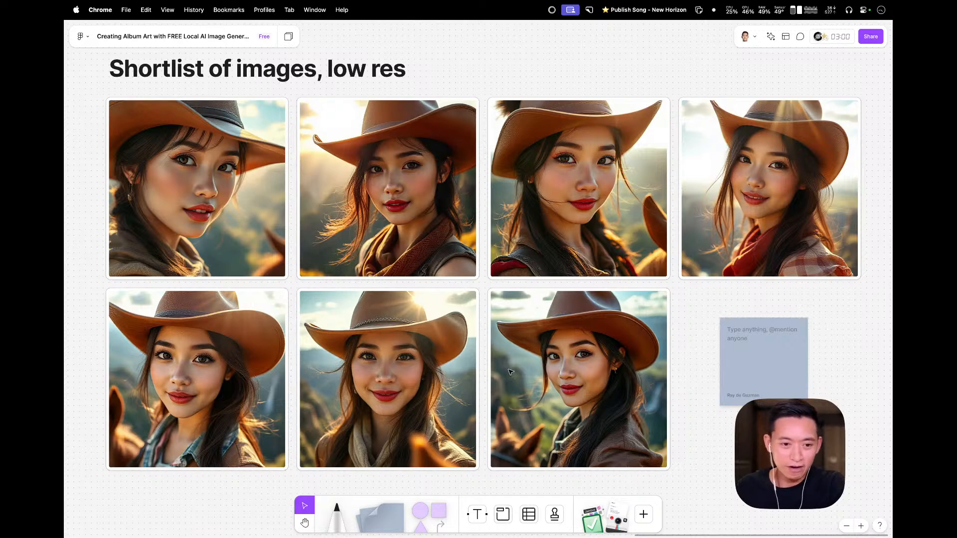
pyautogui.click(220, 202)
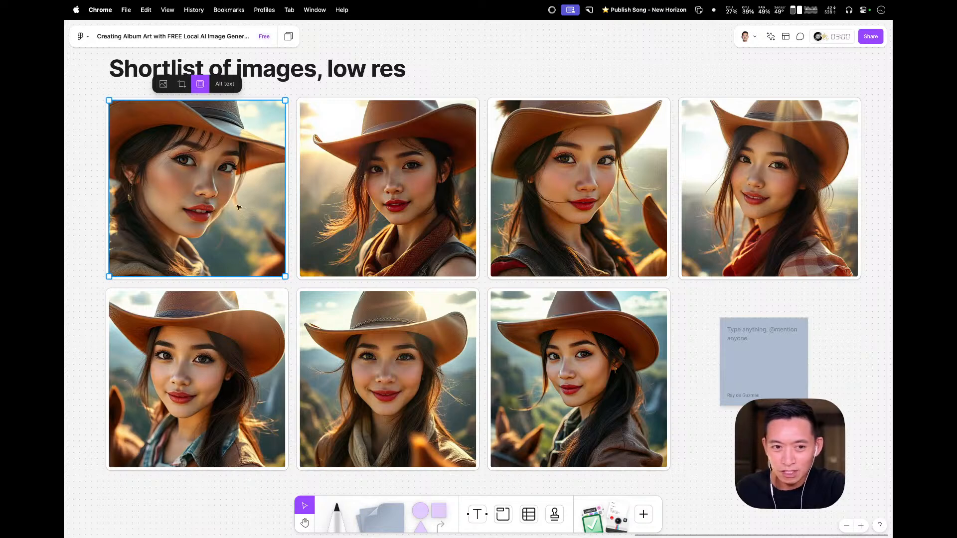
pyautogui.click(574, 203)
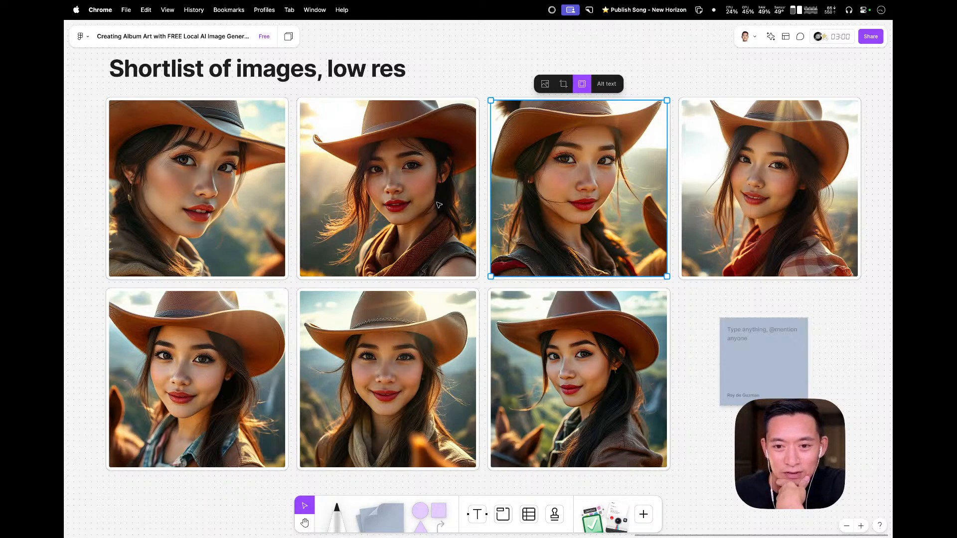
pyautogui.scroll(-3, 684, 395)
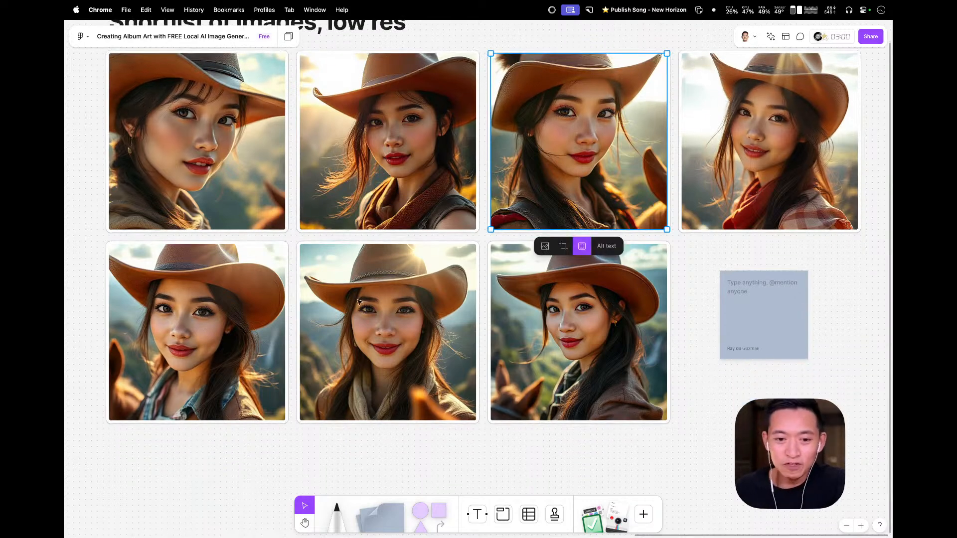
# - Drag a portrait into the bottom row, then move the top-right portrait down too
pyautogui.moveTo(393, 274); pyautogui.dragTo(355, 514)
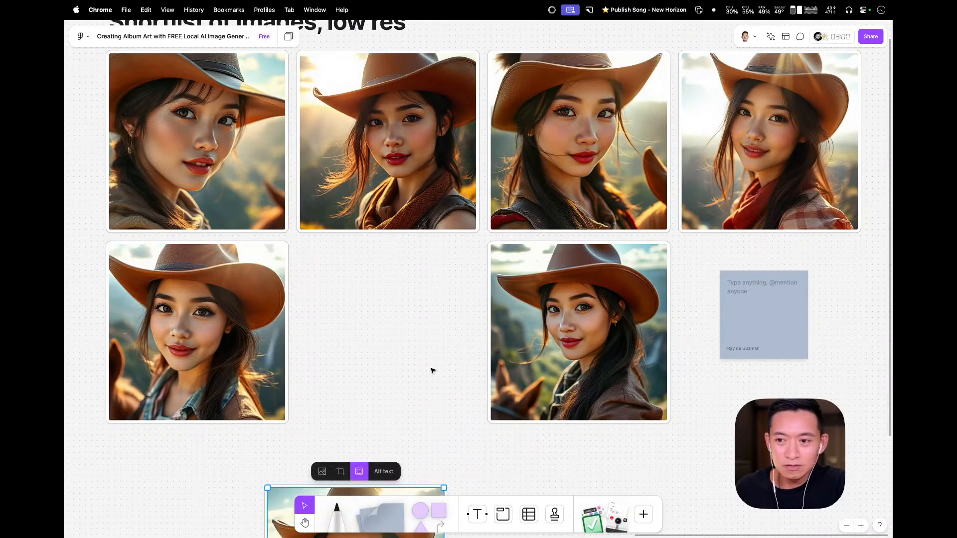
pyautogui.press('h')
pyautogui.moveTo(430, 309); pyautogui.dragTo(363, 393)
pyautogui.press('v')
pyautogui.click(682, 233)
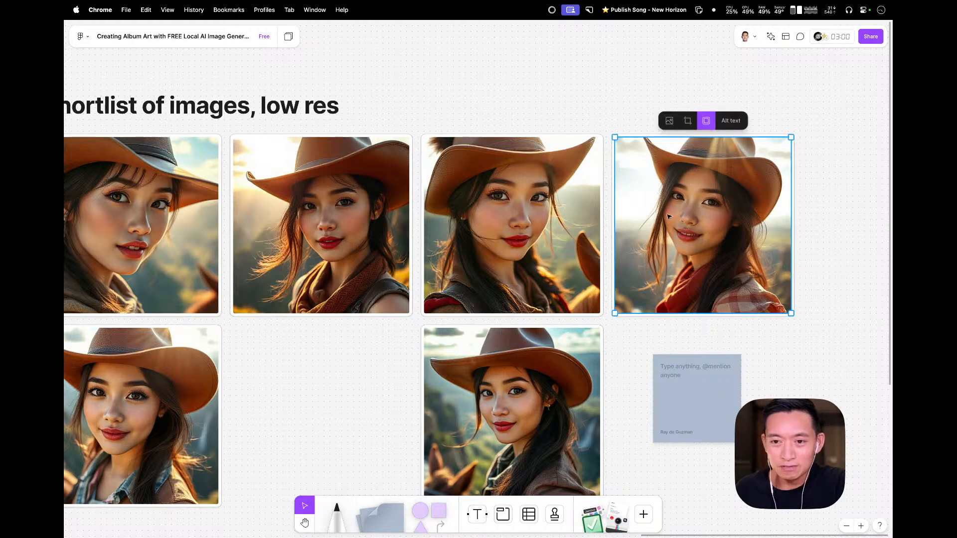
pyautogui.moveTo(669, 217); pyautogui.dragTo(442, 498)
# - Nudge the bottom-left portrait, then move it into the top row's empty spot
pyautogui.press('space')
pyautogui.moveTo(333, 272); pyautogui.dragTo(459, 297)
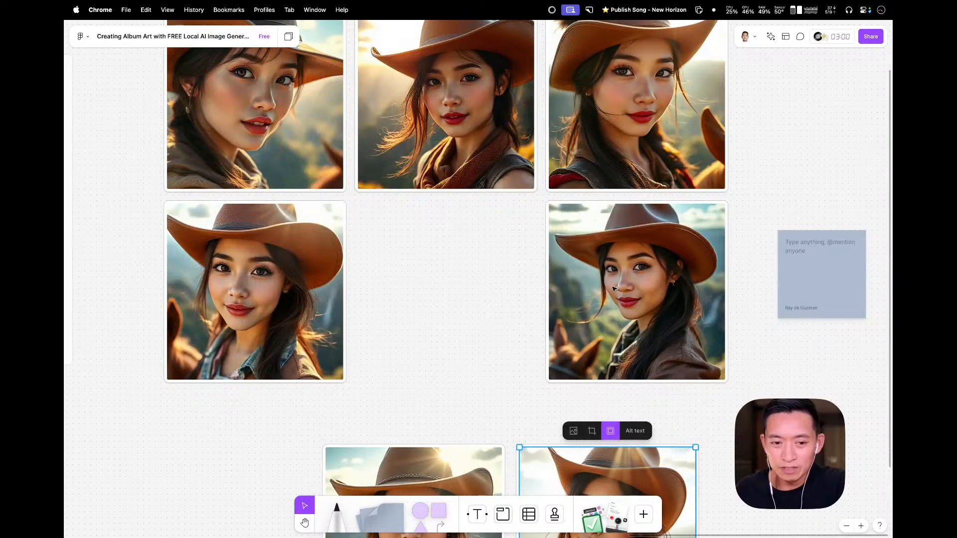
pyautogui.scroll(3, 459, 312)
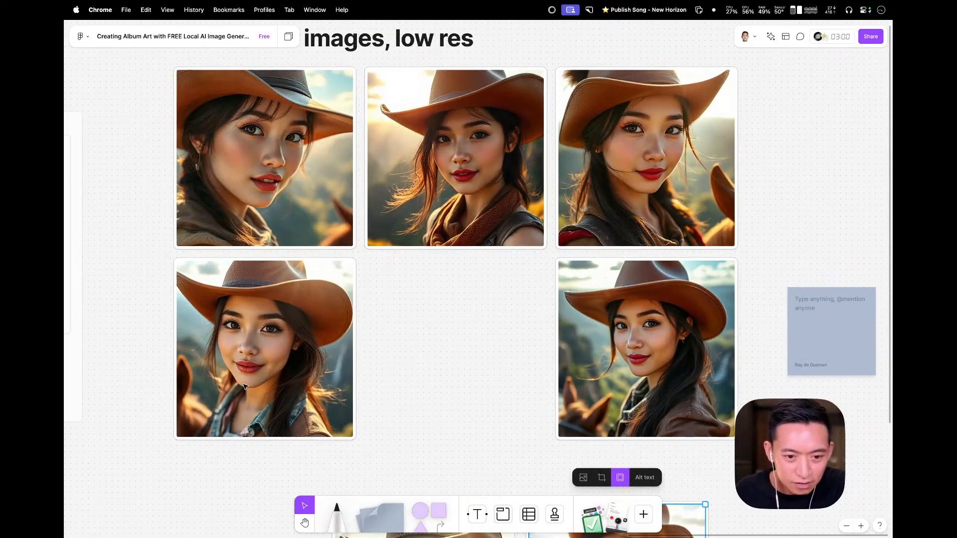
pyautogui.moveTo(266, 372)
pyautogui.mouseDown()
pyautogui.moveTo(230, 454)
pyautogui.moveTo(261, 372)
pyautogui.mouseUp()
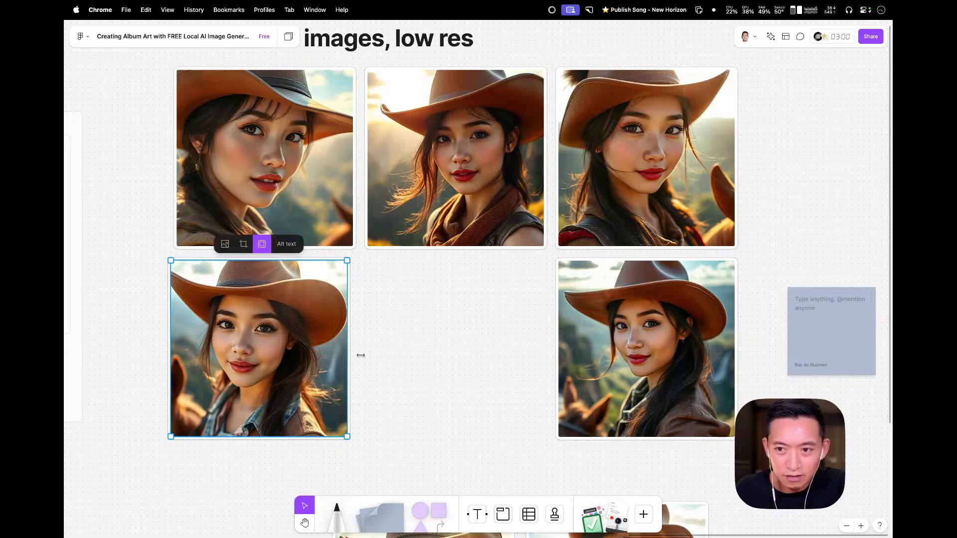
pyautogui.hscroll(5, 323, 417)
pyautogui.scroll(3, 323, 417)
pyautogui.moveTo(97, 494); pyautogui.dragTo(673, 312)
pyautogui.scroll(-7, 674, 312)
pyautogui.hscroll(-1, 674, 312)
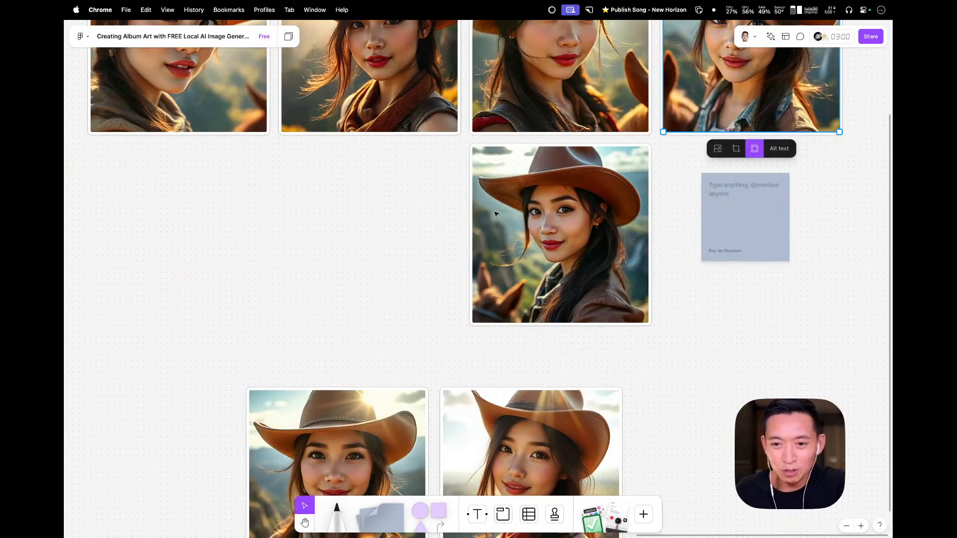
# - Place the cowboy-hat portrait in the bottom row and select the four shortlisted images
pyautogui.moveTo(517, 213); pyautogui.dragTo(682, 457)
pyautogui.press('space')
pyautogui.moveTo(460, 232); pyautogui.dragTo(501, 413)
pyautogui.moveTo(448, 390); pyautogui.dragTo(432, 416)
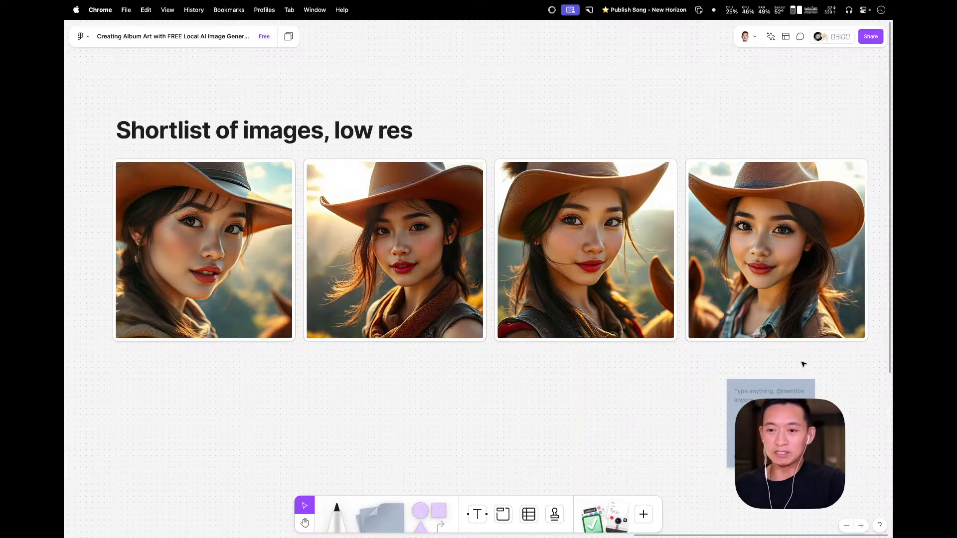
pyautogui.moveTo(803, 363); pyautogui.dragTo(288, 328)
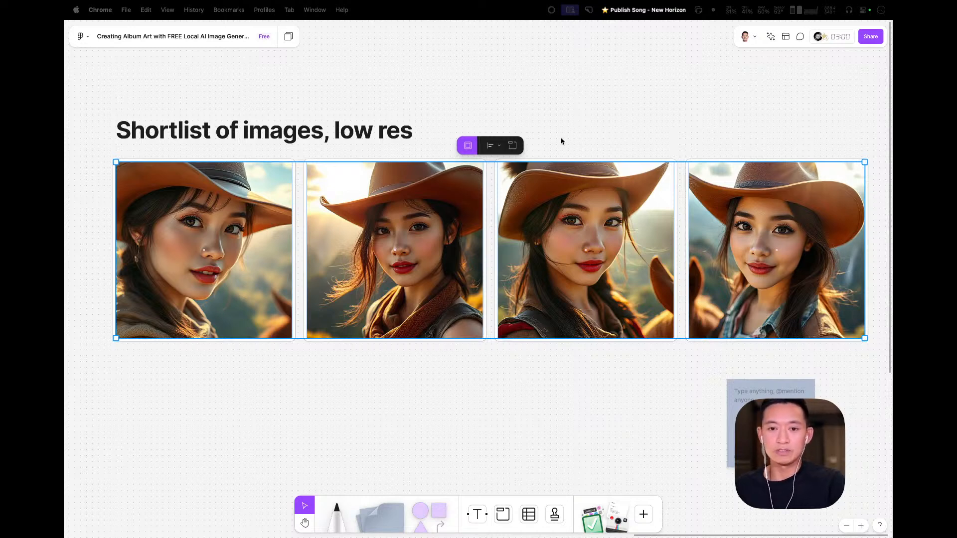
pyautogui.hotkey('ctrl', 'Left')
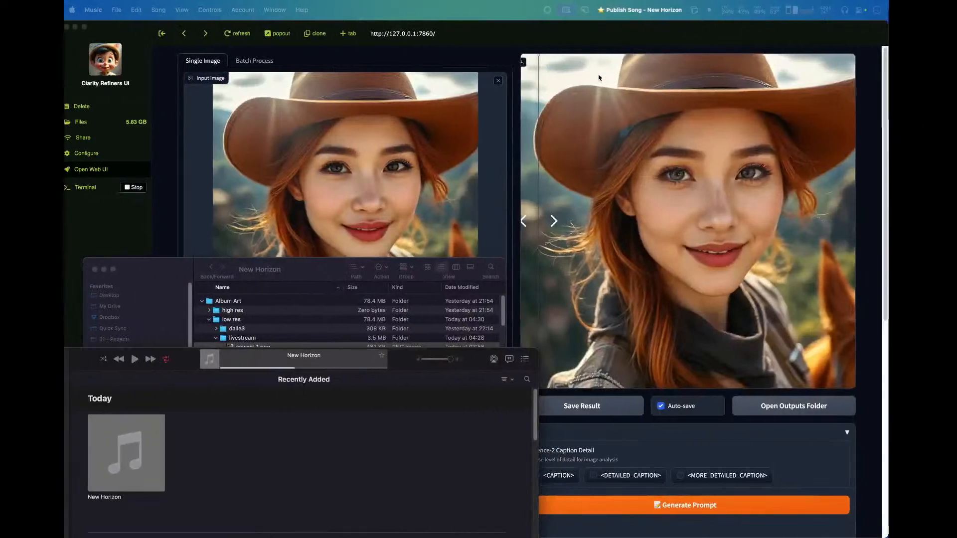
# - Maximize the Figma browser window and bring the 04-Control section into view
pyautogui.moveTo(499, 70); pyautogui.dragTo(338, 100)
pyautogui.doubleClick(339, 100)
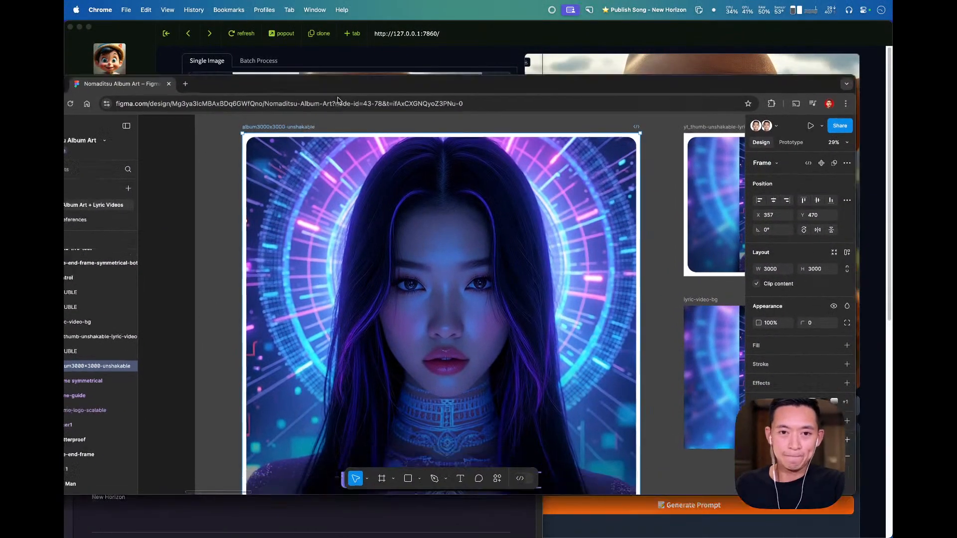
pyautogui.press('super+minus')
pyautogui.press('super+minus')
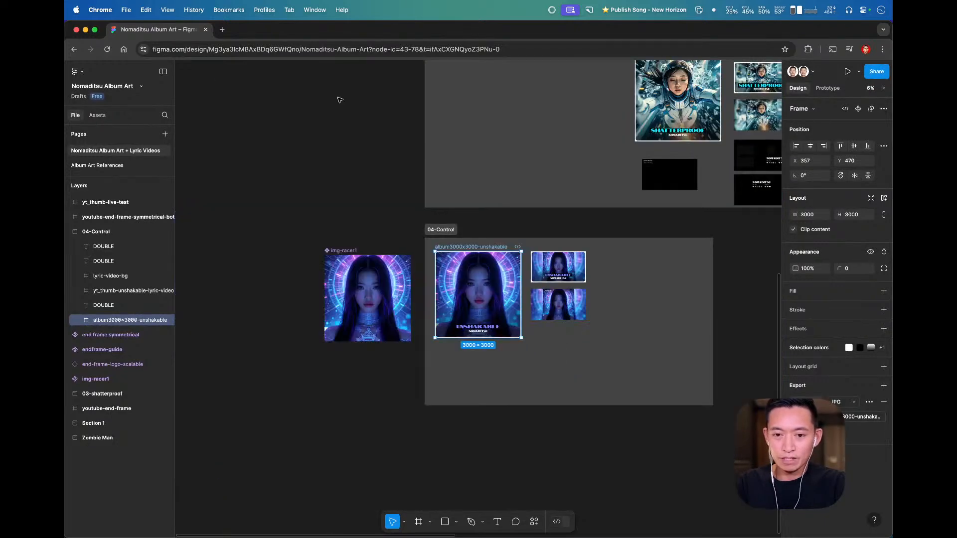
pyautogui.moveTo(350, 228); pyautogui.dragTo(293, 135)
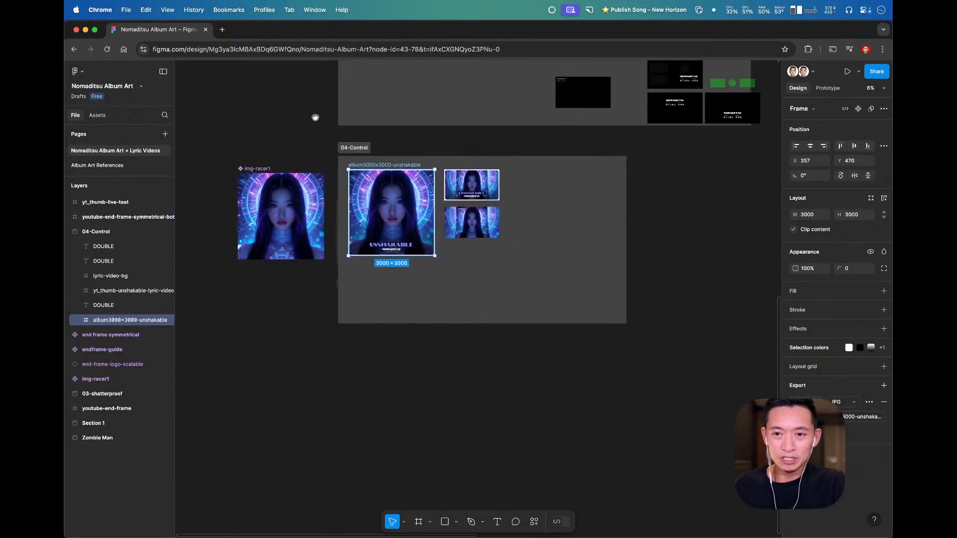
pyautogui.moveTo(337, 186); pyautogui.dragTo(301, 369)
pyautogui.moveTo(347, 210); pyautogui.dragTo(331, 333)
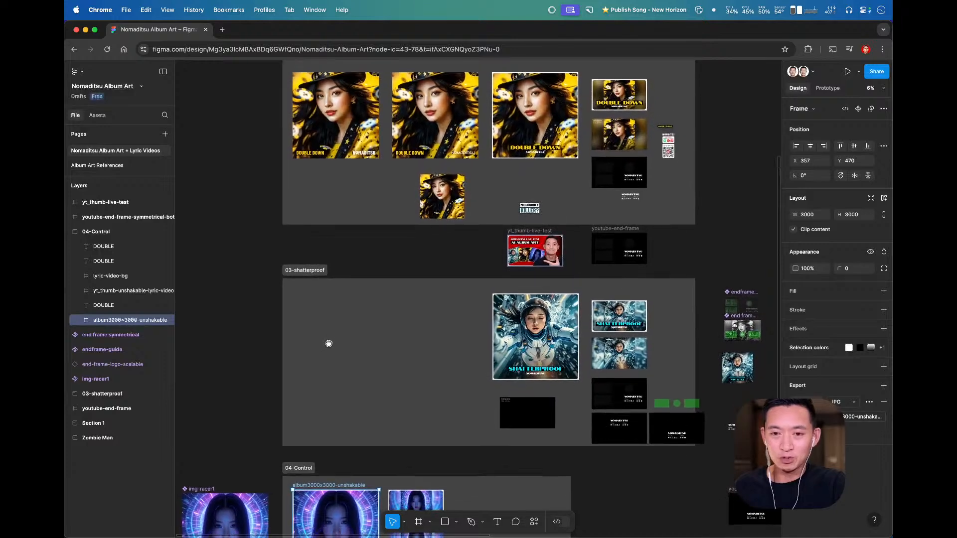
pyautogui.scroll(-8, 339, 319)
pyautogui.moveTo(330, 265); pyautogui.dragTo(327, 232)
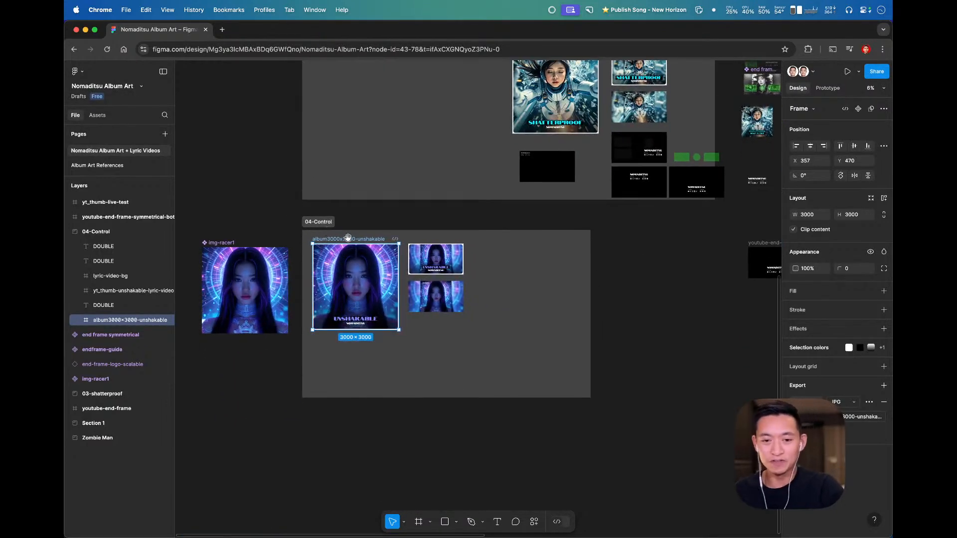
pyautogui.hscroll(-3, 327, 220)
pyautogui.scroll(-2, 328, 220)
pyautogui.scroll(-2, 319, 199)
pyautogui.hscroll(2, 319, 199)
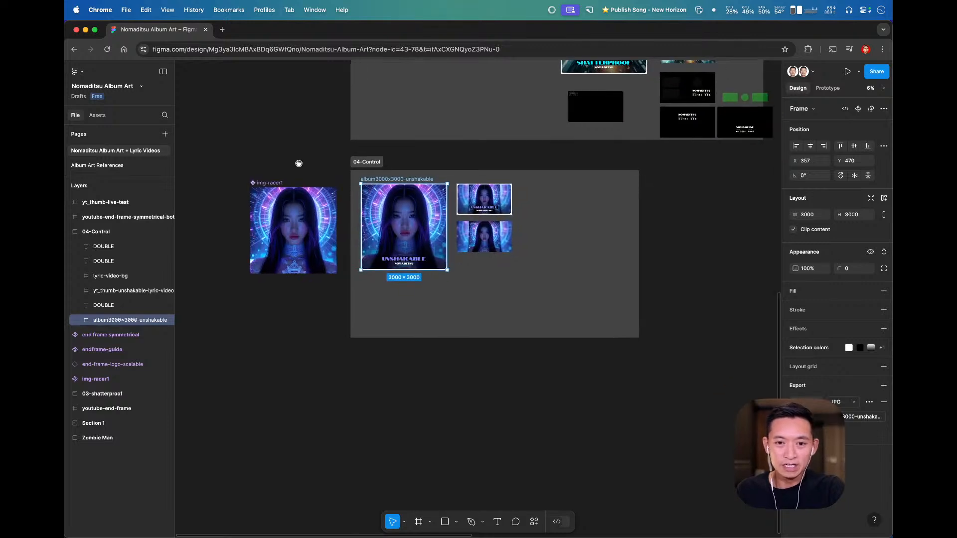
# - Shorten the 04-Control section and retitle its cover and thumbnail to CONTROL
pyautogui.click(371, 163)
pyautogui.moveTo(450, 338); pyautogui.dragTo(456, 282)
pyautogui.doubleClick(412, 260)
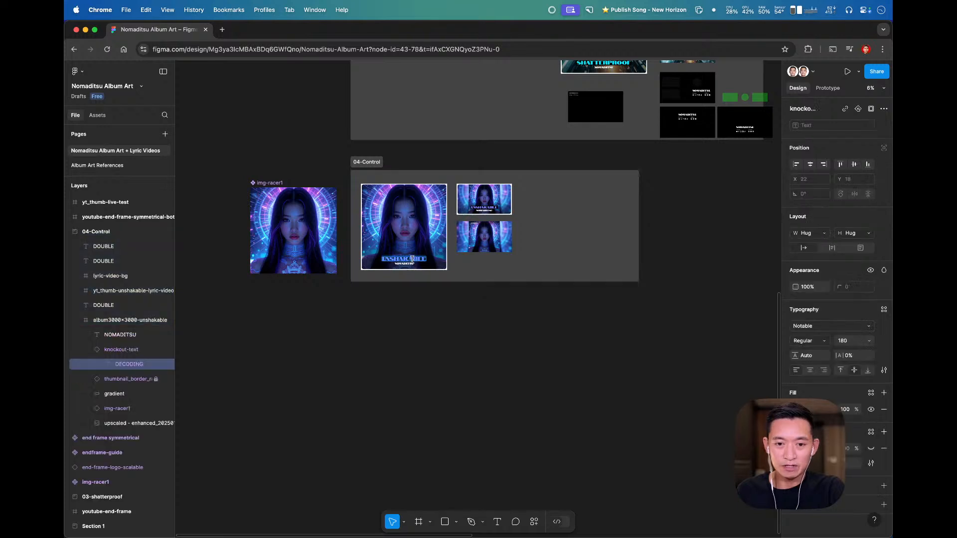
pyautogui.press('BackSpace')
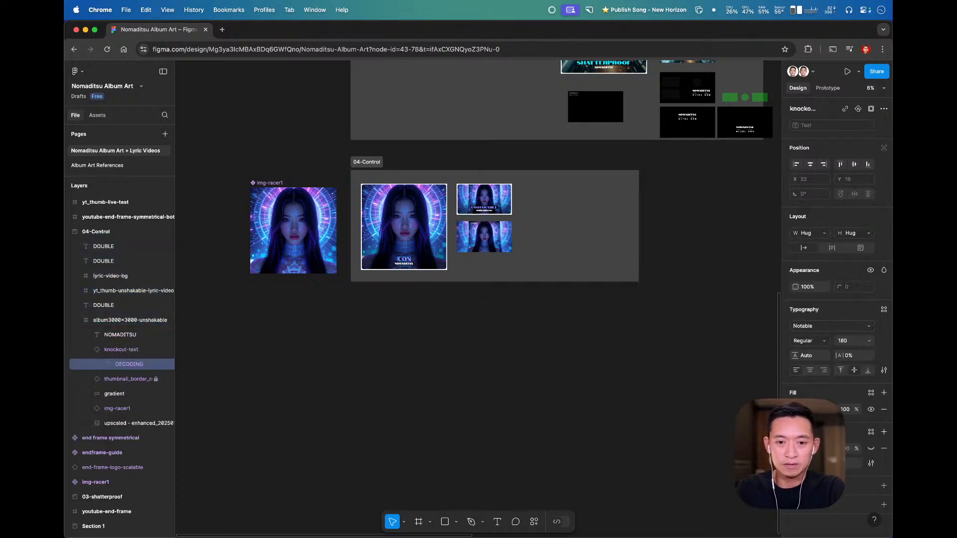
pyautogui.click(493, 207)
pyautogui.write('CONTROL')
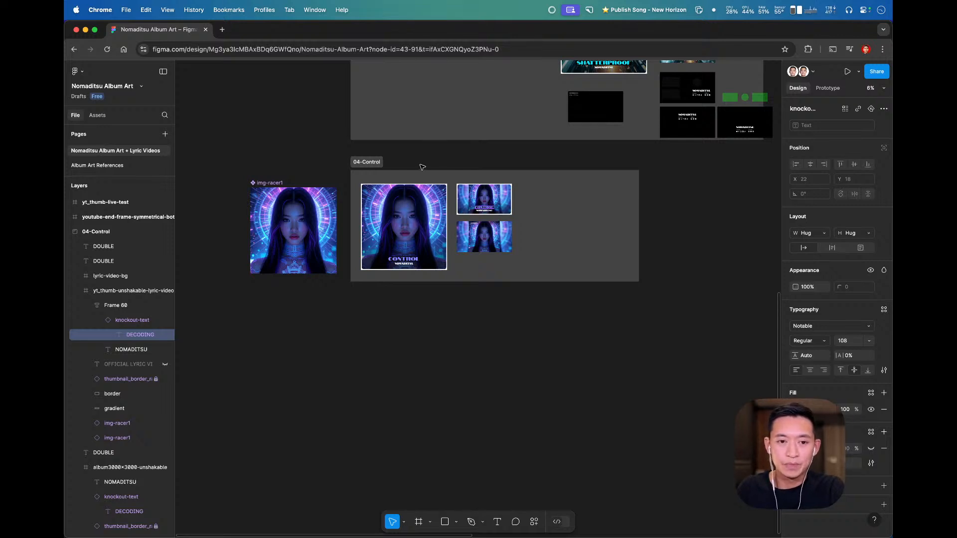
pyautogui.click(485, 349)
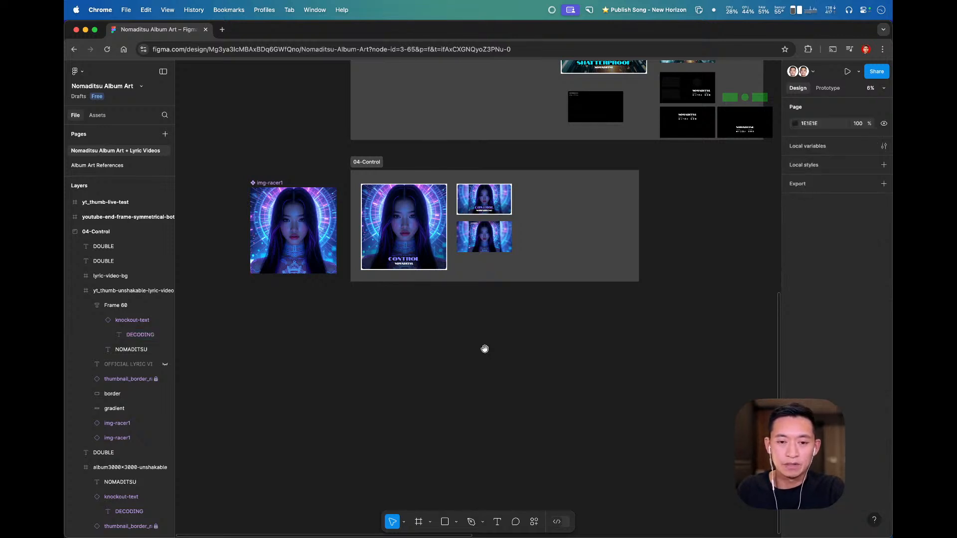
# - Alt-drag a copy of the 04-Control section below the original
pyautogui.scroll(-2, 466, 292)
pyautogui.moveTo(366, 106); pyautogui.dragTo(367, 252)
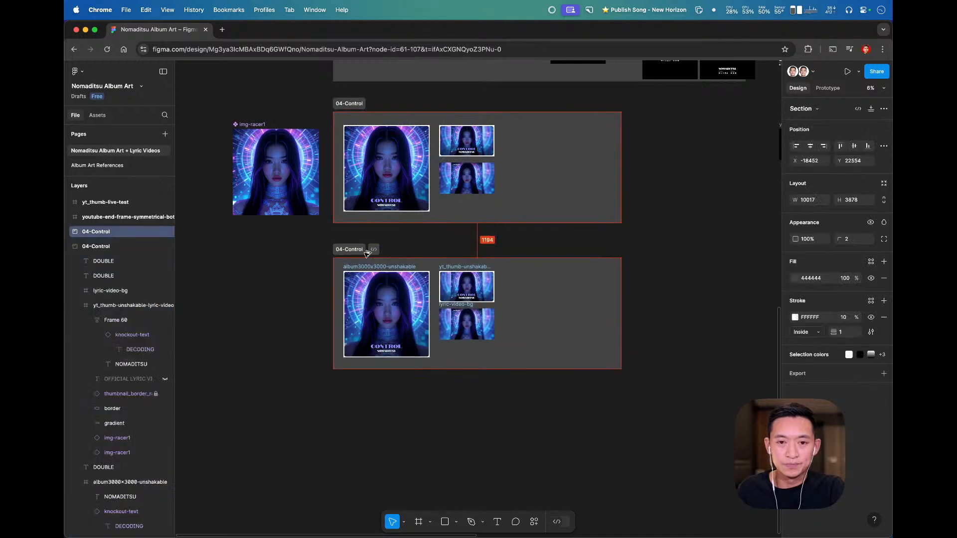
pyautogui.click(467, 246)
pyautogui.moveTo(482, 258); pyautogui.dragTo(461, 226)
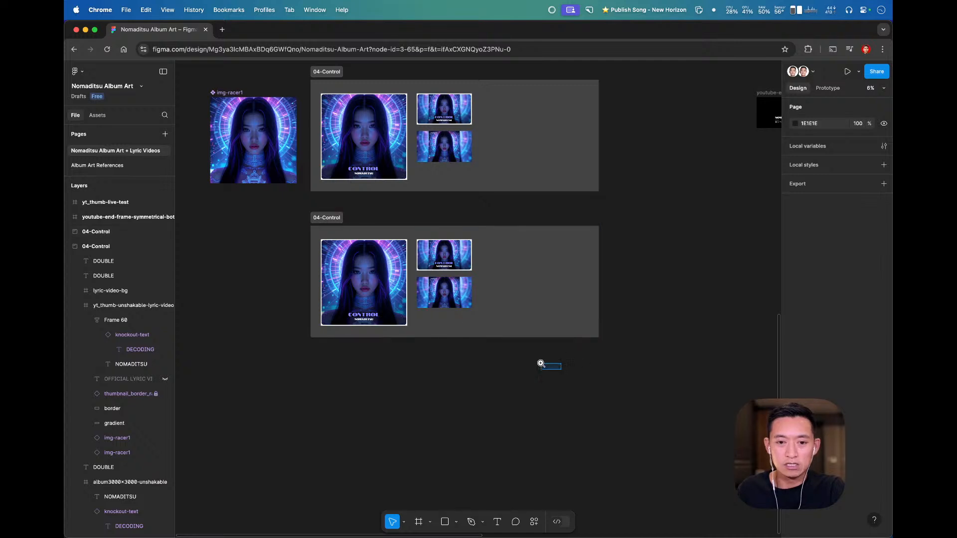
pyautogui.scroll(5, 381, 274)
pyautogui.scroll(-2, 296, 215)
# - Replace the cover portrait's fill, browsing to New Horizon > Album Art > low res > livestream
pyautogui.click(378, 233)
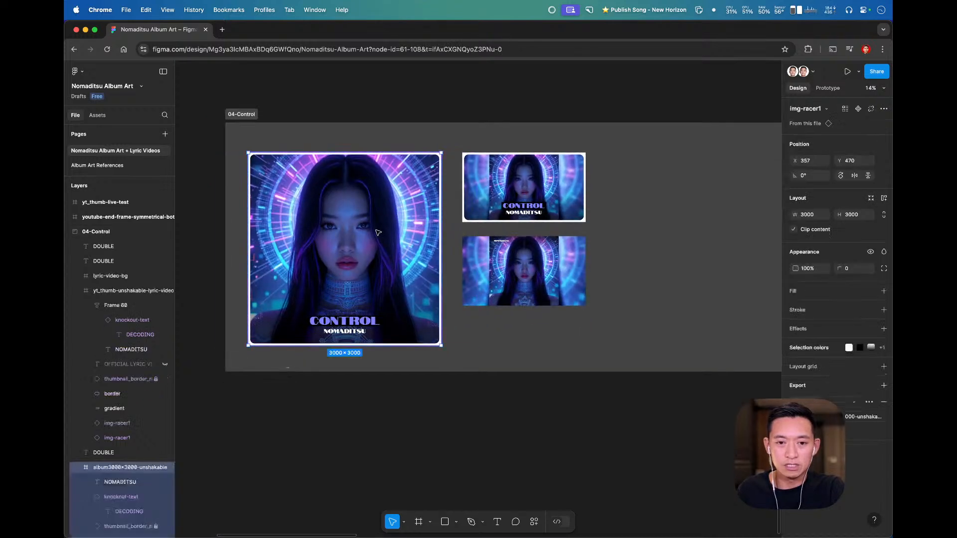
pyautogui.doubleClick(378, 233)
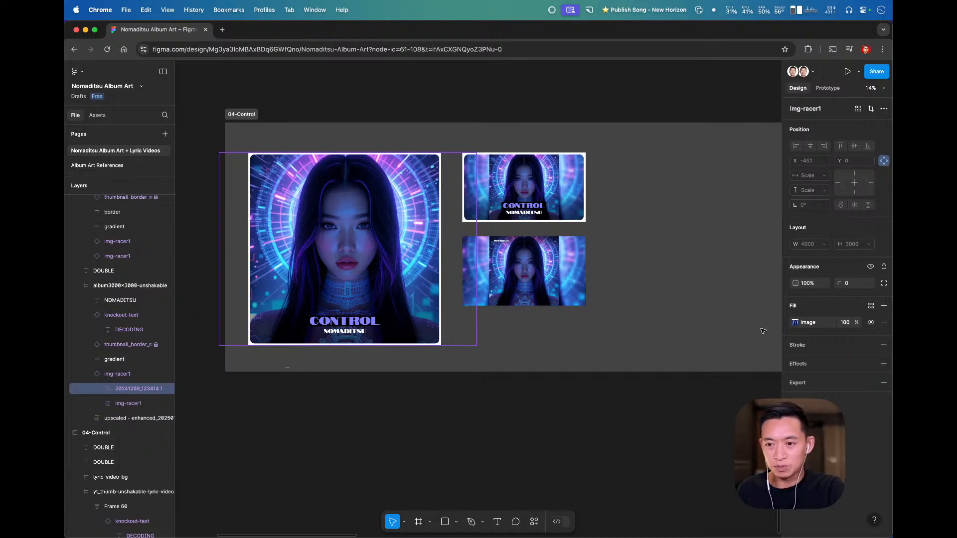
pyautogui.click(818, 323)
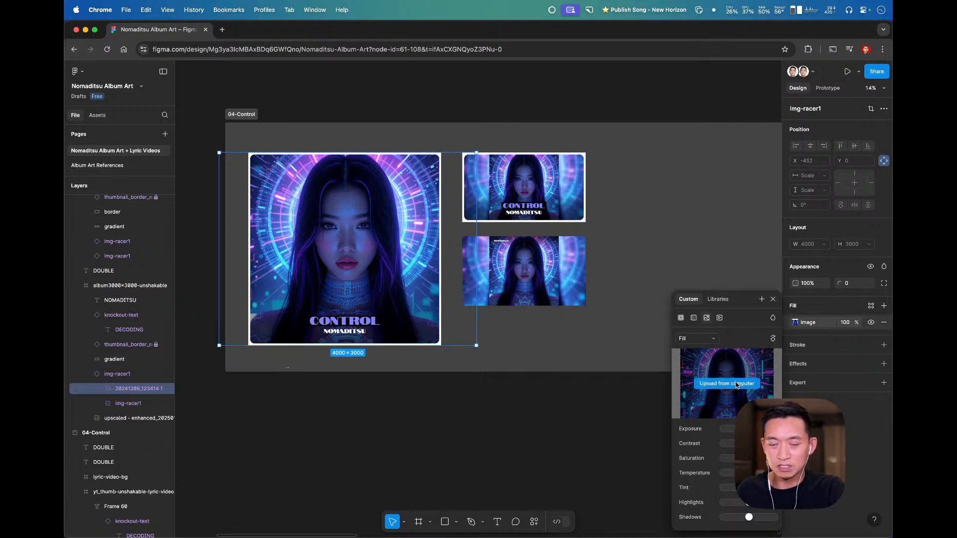
pyautogui.click(738, 385)
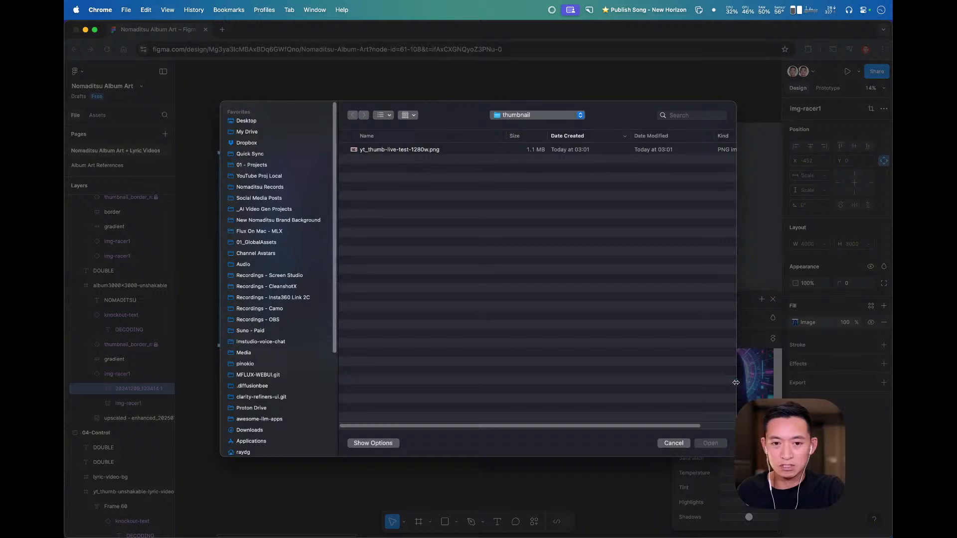
pyautogui.click(282, 188)
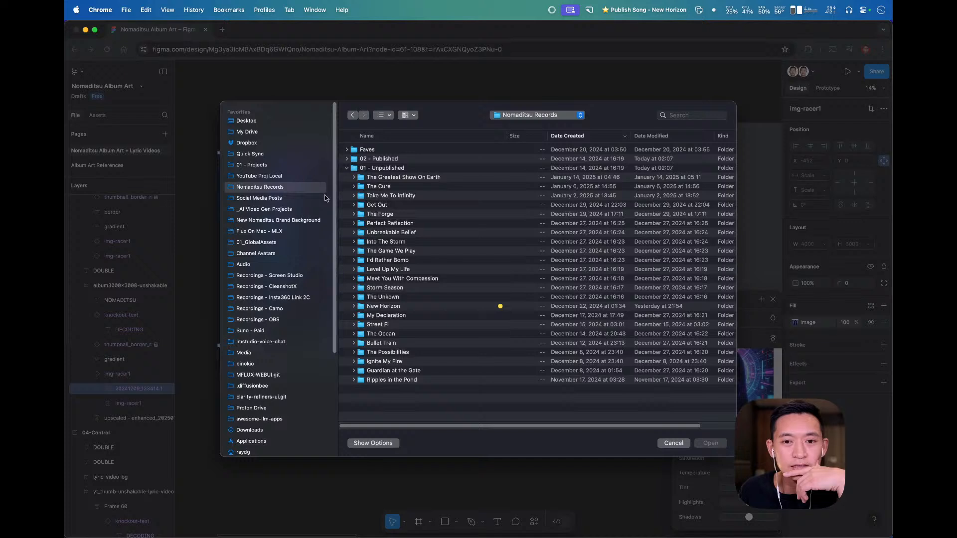
pyautogui.doubleClick(432, 307)
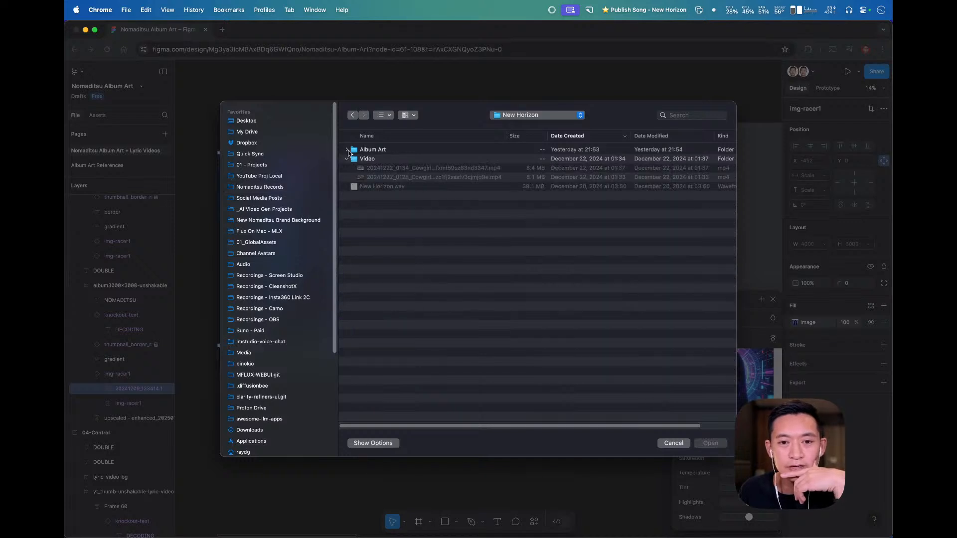
pyautogui.click(348, 150)
pyautogui.click(355, 168)
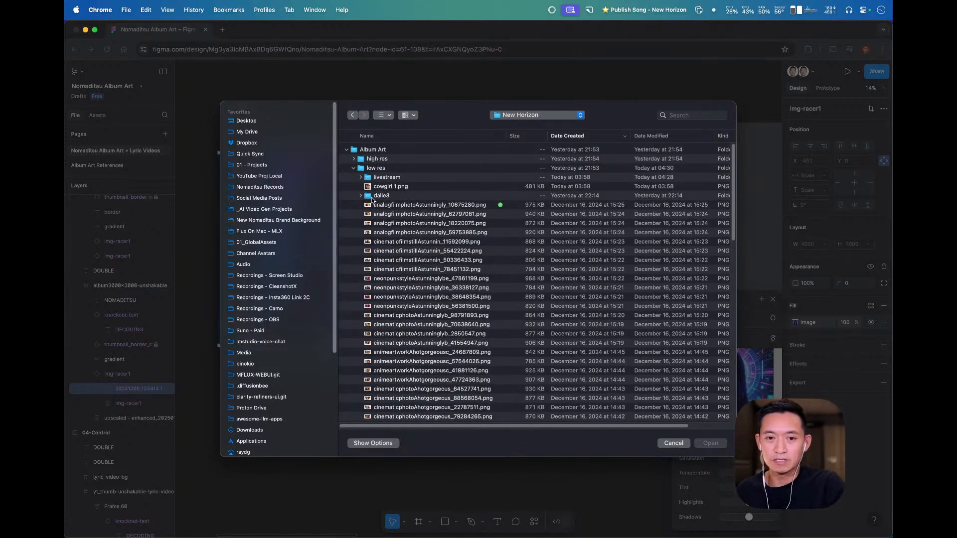
pyautogui.click(361, 171)
pyautogui.click(361, 178)
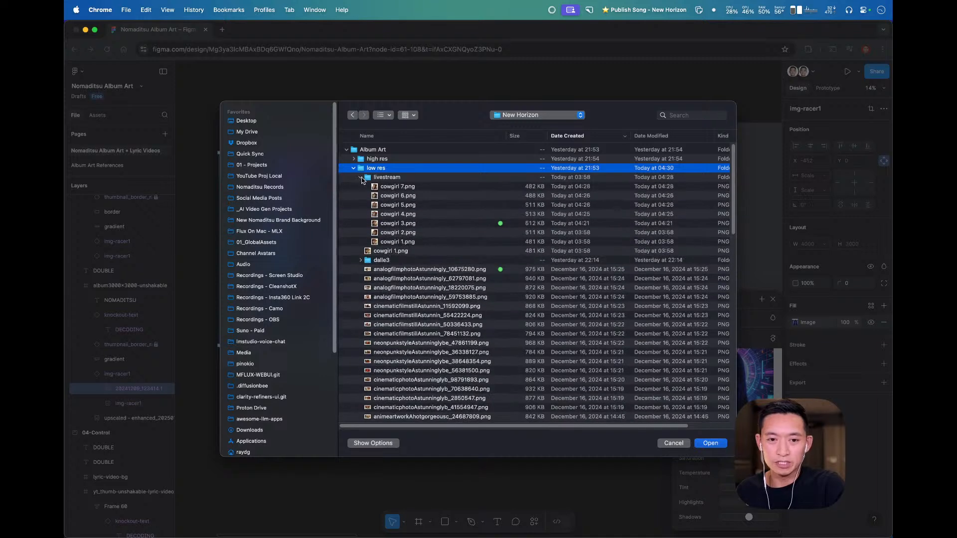
# - Preview the cowgirl PNGs and use cowgirl 1.png as the portrait fill
pyautogui.click(438, 190)
pyautogui.press('space')
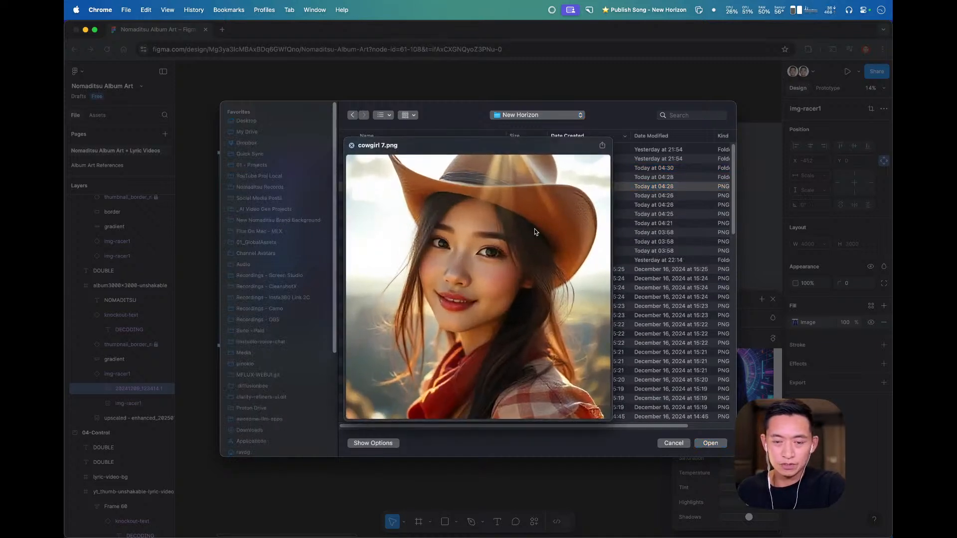
pyautogui.press('Down')
pyautogui.press('Down')
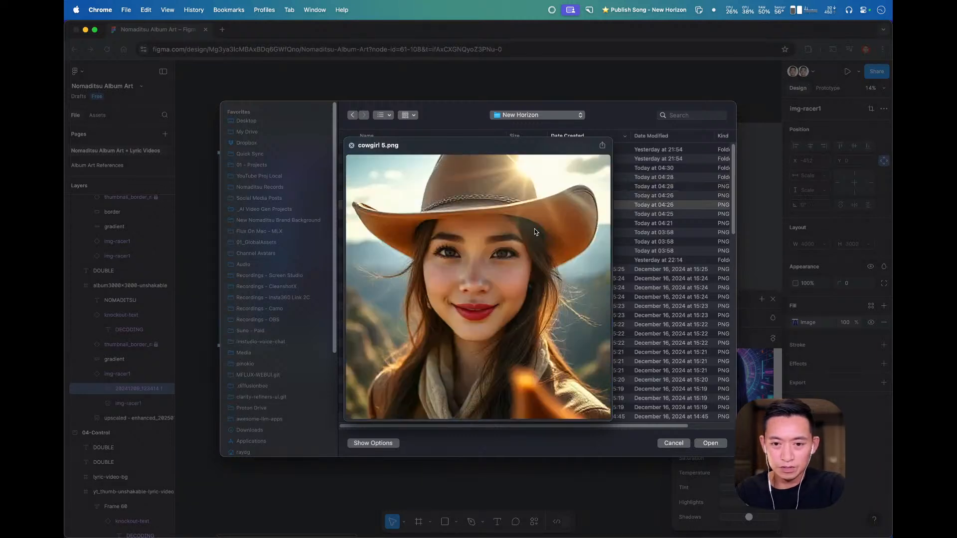
pyautogui.press('Down')
pyautogui.press('Down')
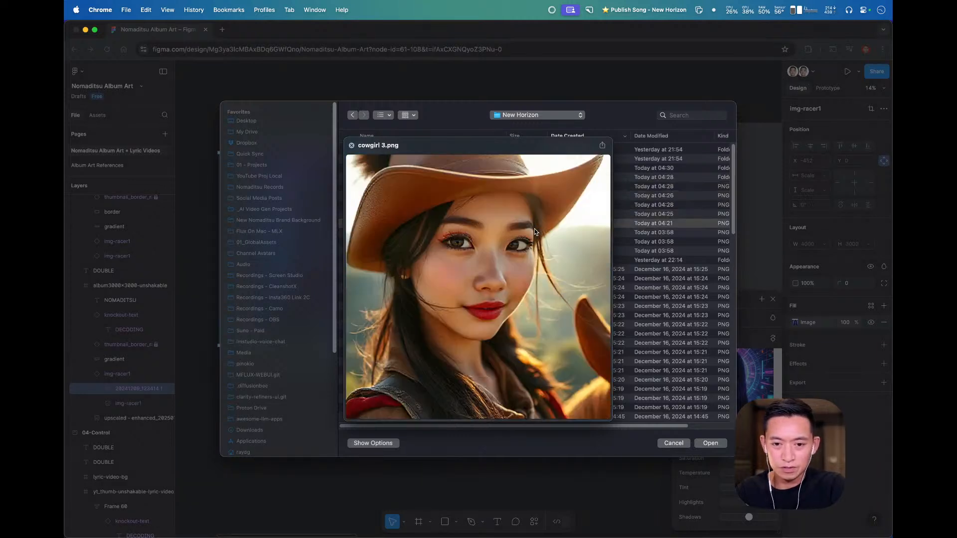
pyautogui.press('Down')
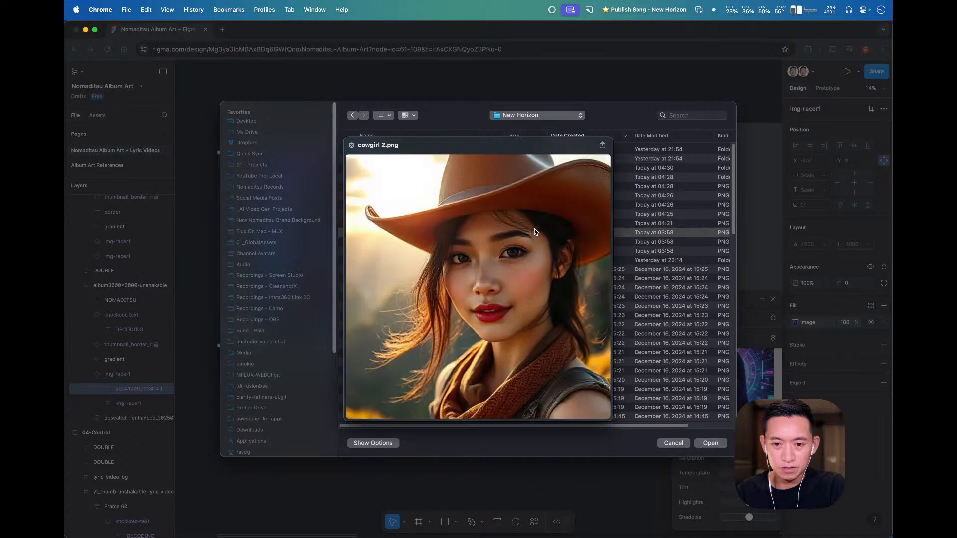
pyautogui.press('Down')
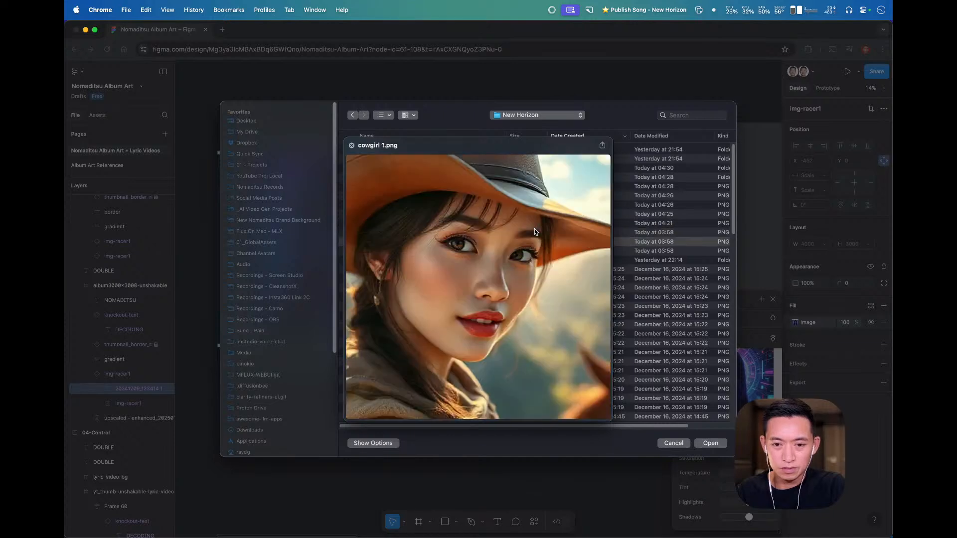
pyautogui.press('space')
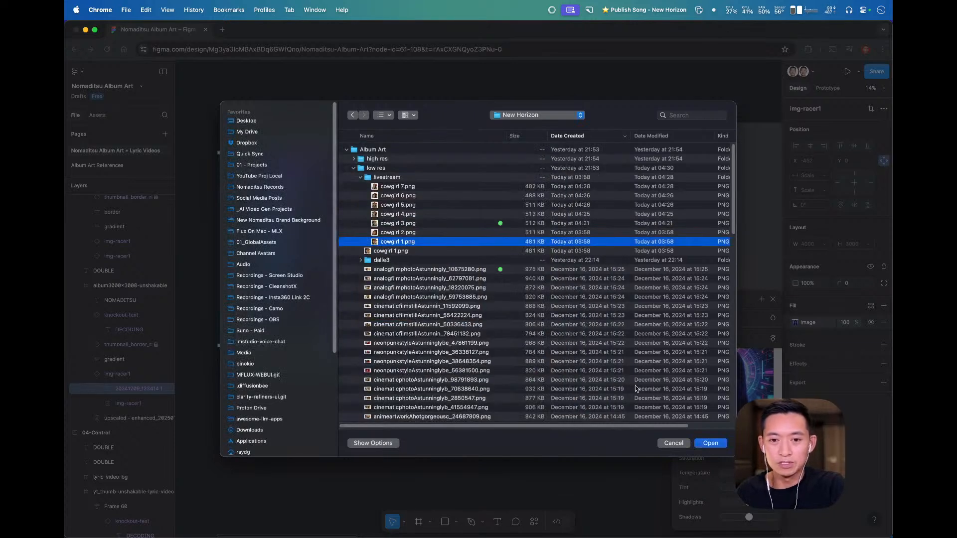
pyautogui.click(710, 444)
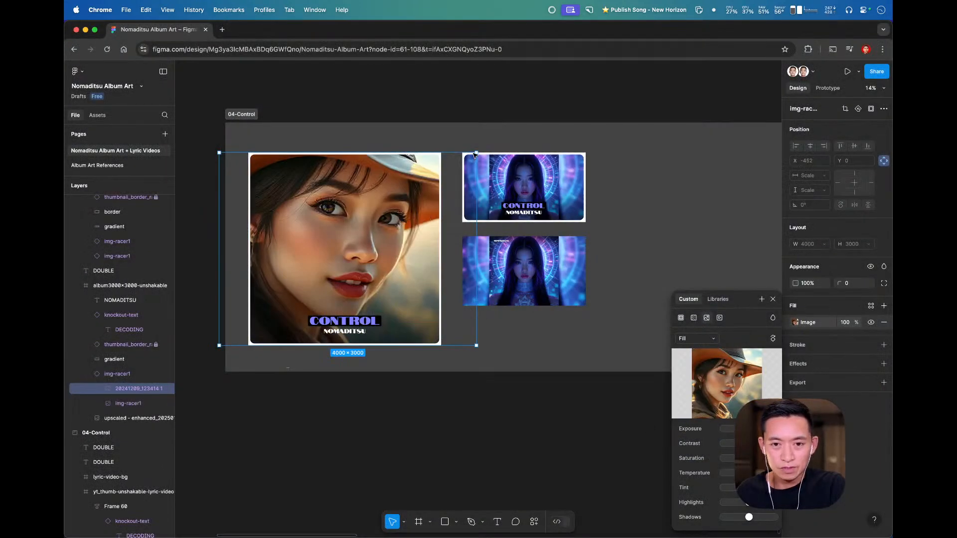
# - Reset the artwork image's overrides and detach the artwork from its main component
pyautogui.press('Escape')
pyautogui.click(376, 205)
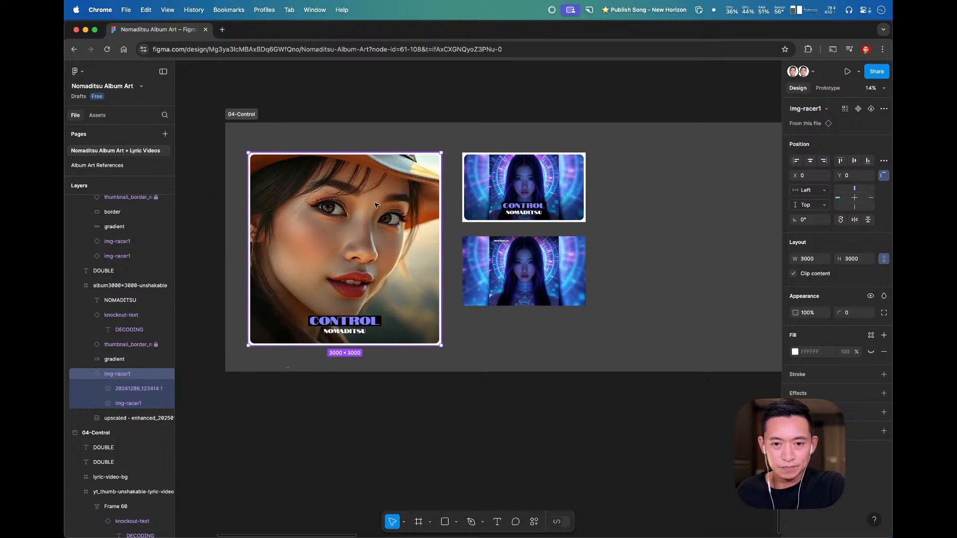
pyautogui.doubleClick(376, 205)
pyautogui.rightClick(377, 205)
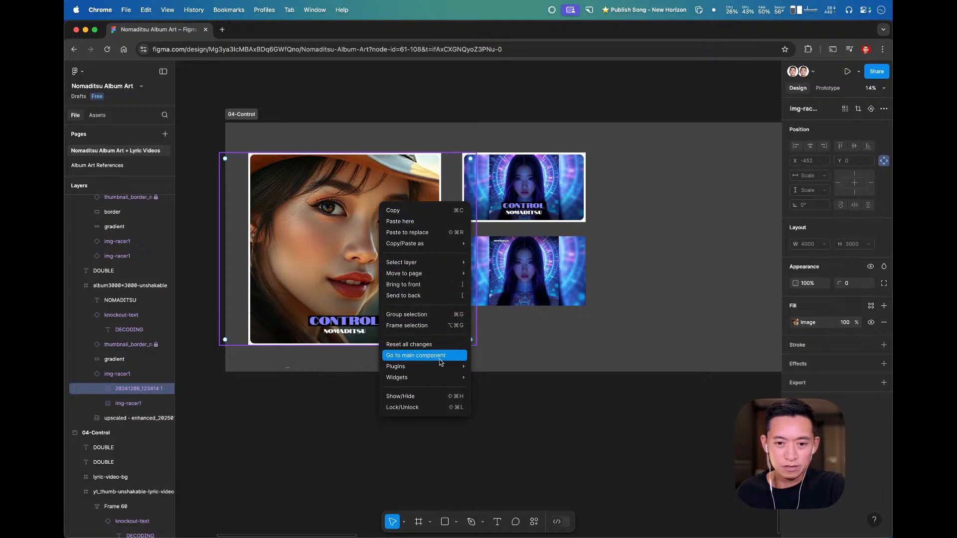
pyautogui.click(442, 344)
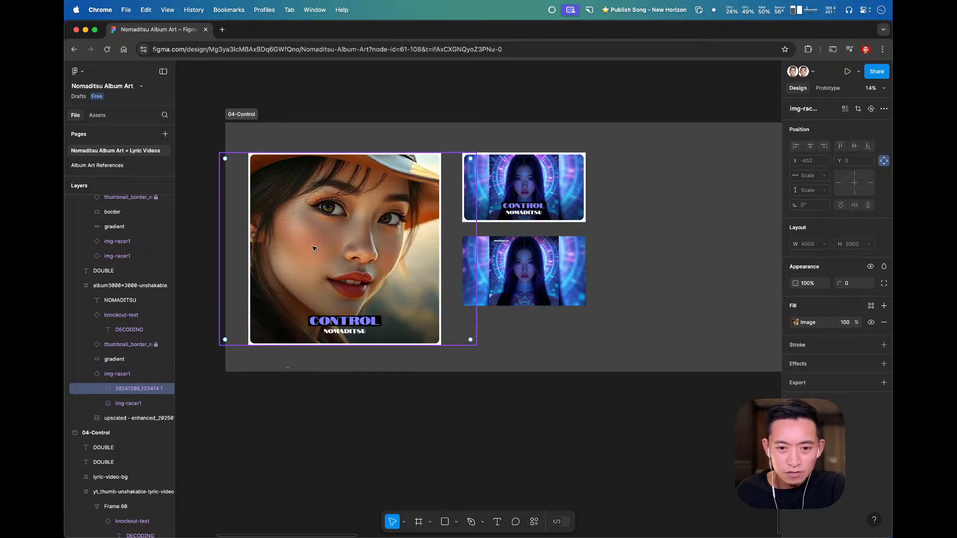
pyautogui.click(369, 240)
pyautogui.rightClick(370, 240)
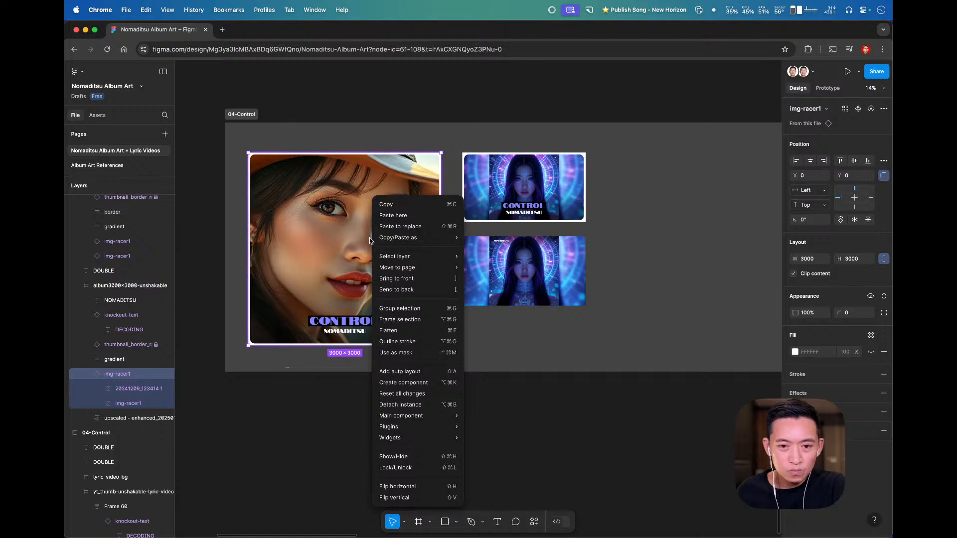
pyautogui.moveTo(429, 414)
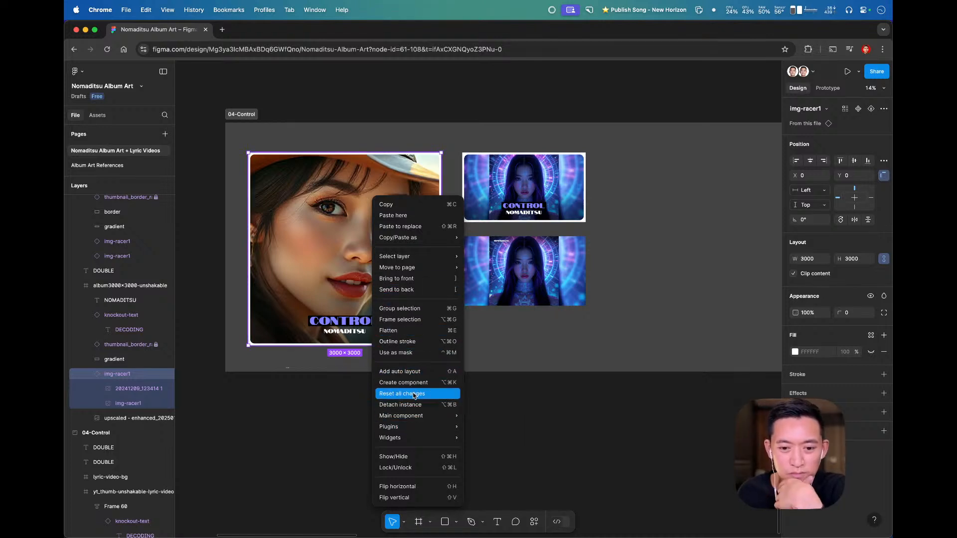
pyautogui.click(417, 404)
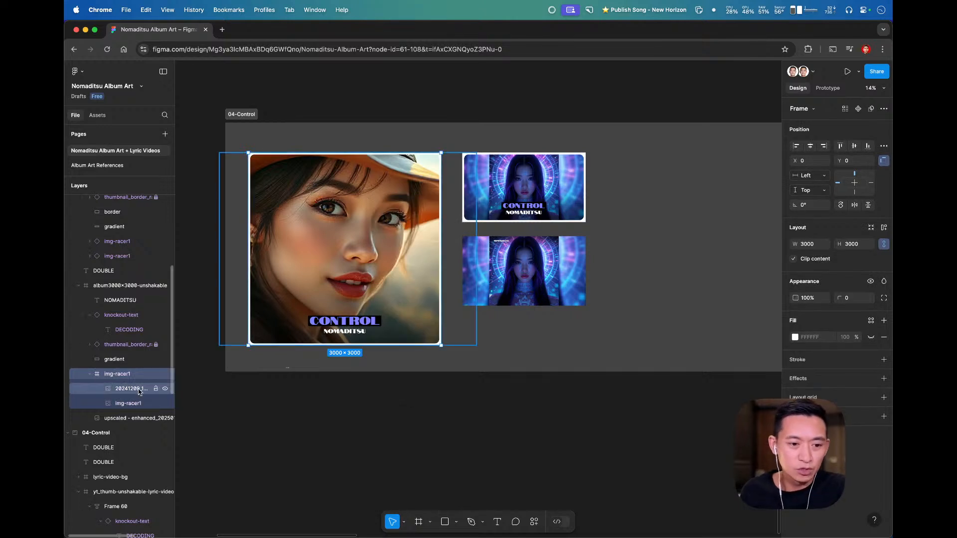
# - Shift the portrait image left inside the square cover frame
pyautogui.click(361, 288)
pyautogui.moveTo(361, 288)
pyautogui.mouseDown()
pyautogui.moveTo(327, 289)
pyautogui.moveTo(377, 285)
pyautogui.mouseUp()
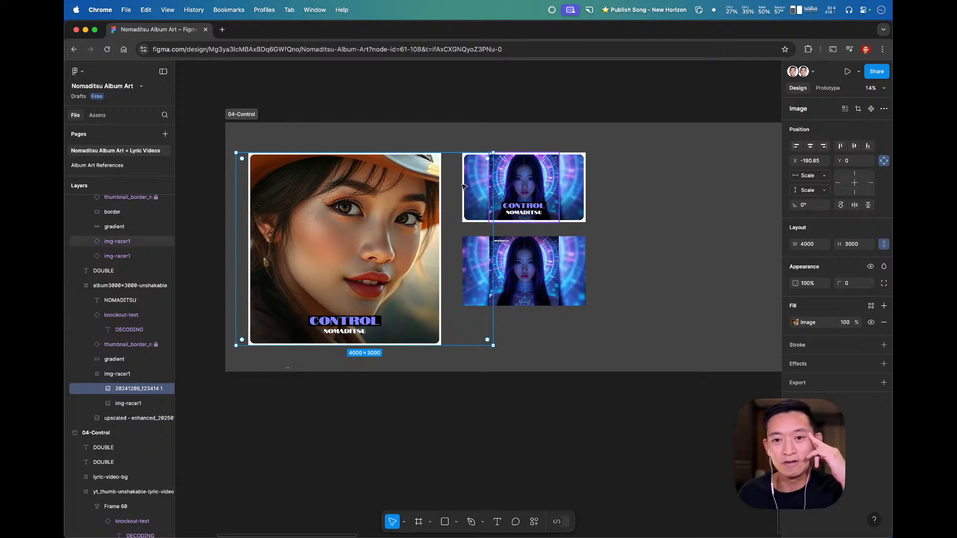
pyautogui.click(465, 107)
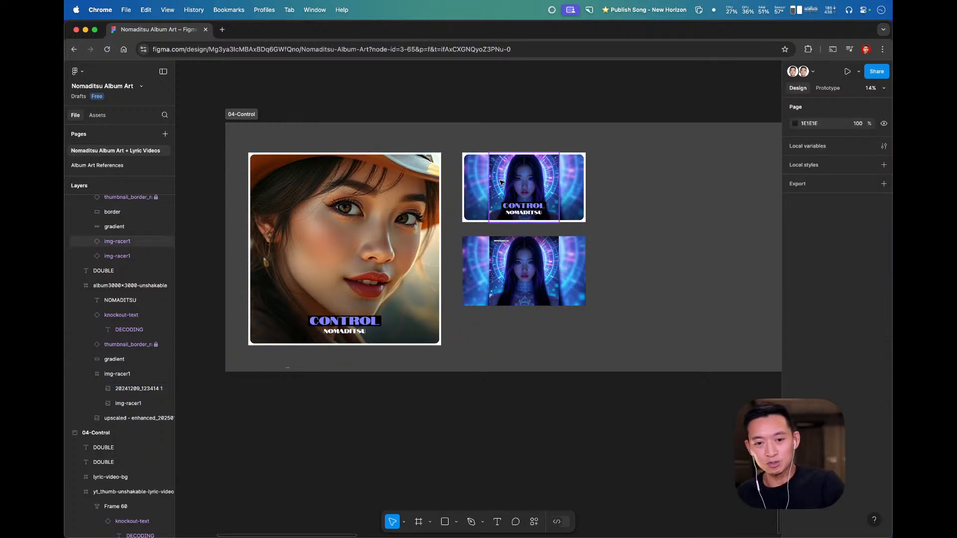
pyautogui.press('super+Tab')
pyautogui.press('super+Tab')
pyautogui.press('super+Tab')
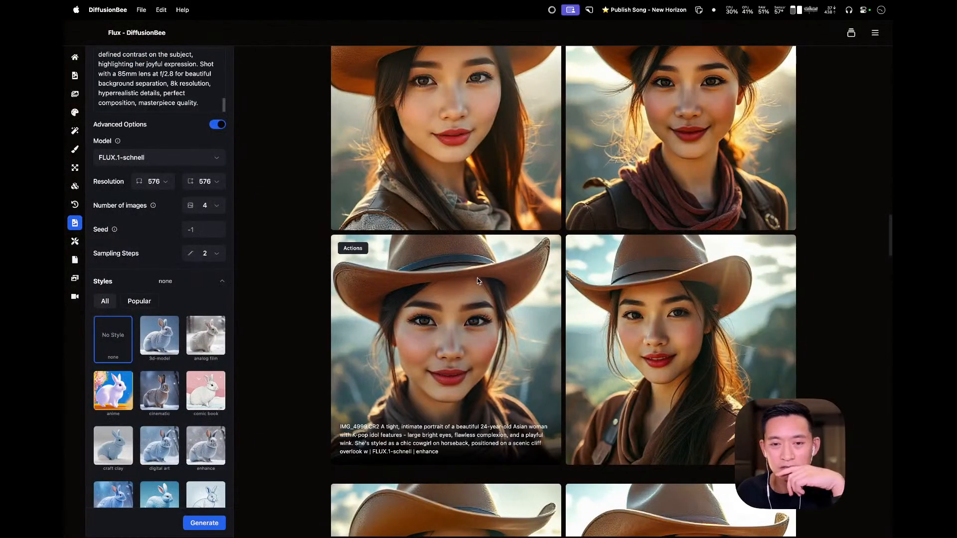
# - Scroll through DiffusionBee's FLUX.1-schnell cowboy-hat portraits, then switch back to Figma
pyautogui.scroll(-10, 477, 279)
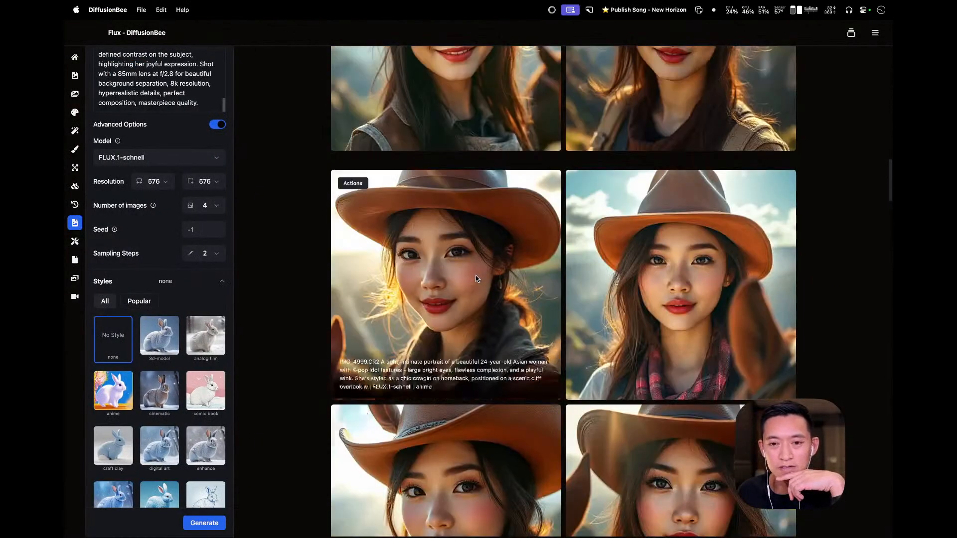
pyautogui.scroll(10, 478, 280)
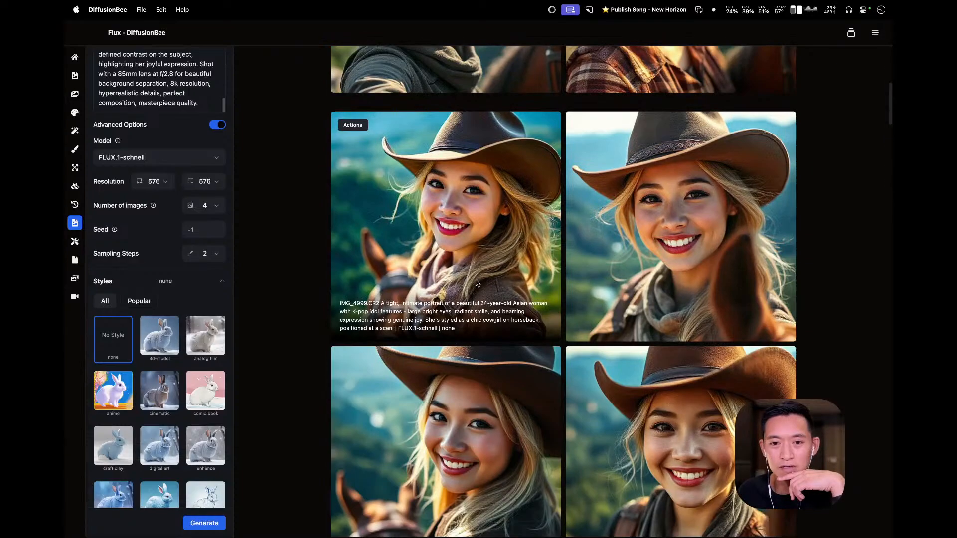
pyautogui.scroll(-10, 476, 282)
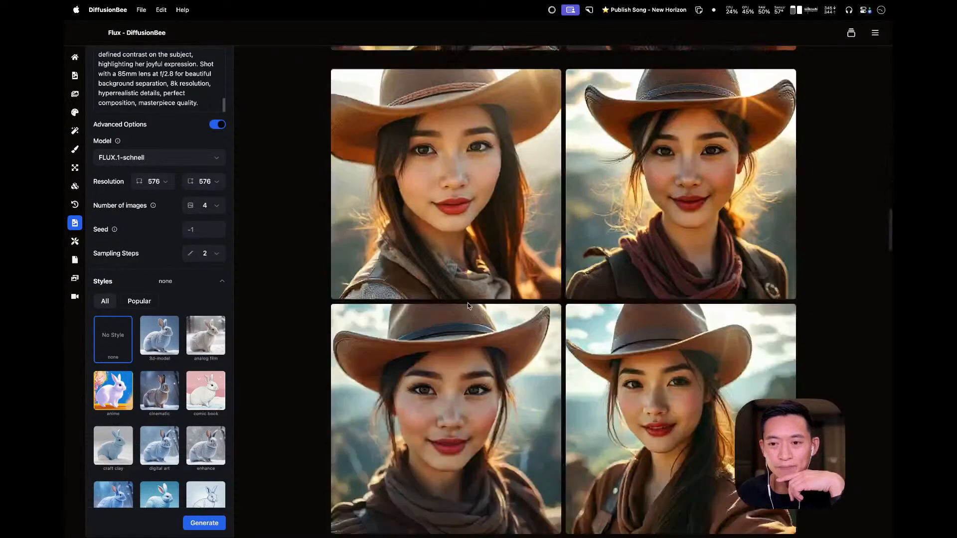
pyautogui.scroll(-5, 469, 305)
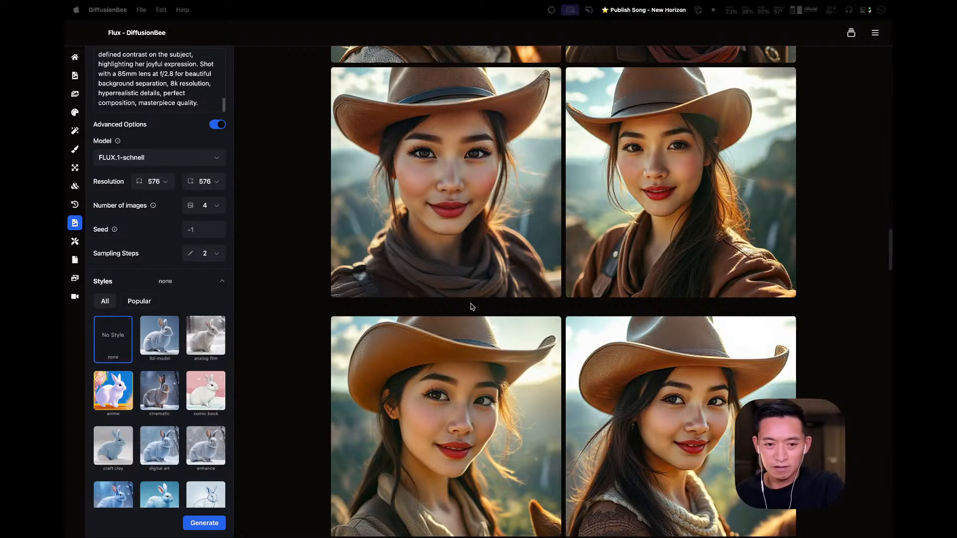
pyautogui.press('super+Tab')
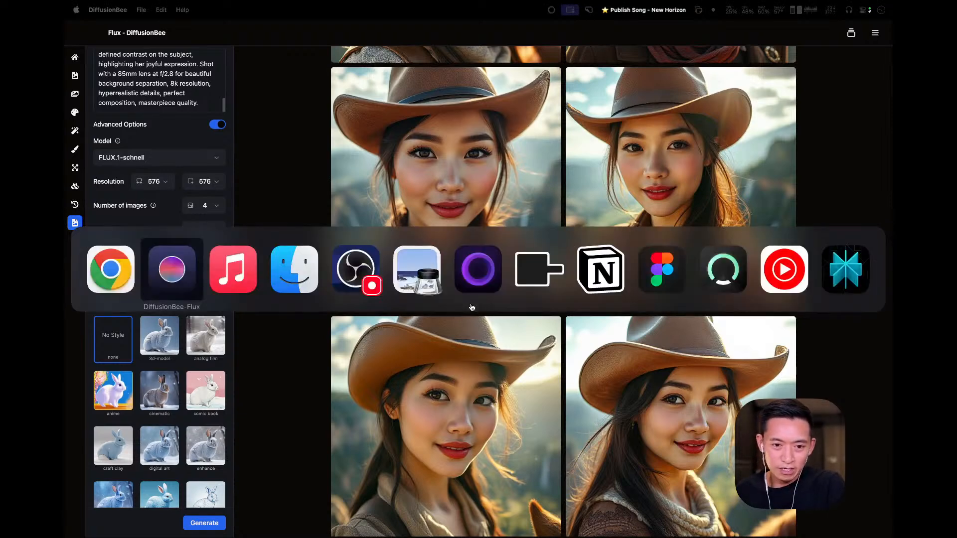
pyautogui.press('super+Tab')
pyautogui.press('Escape')
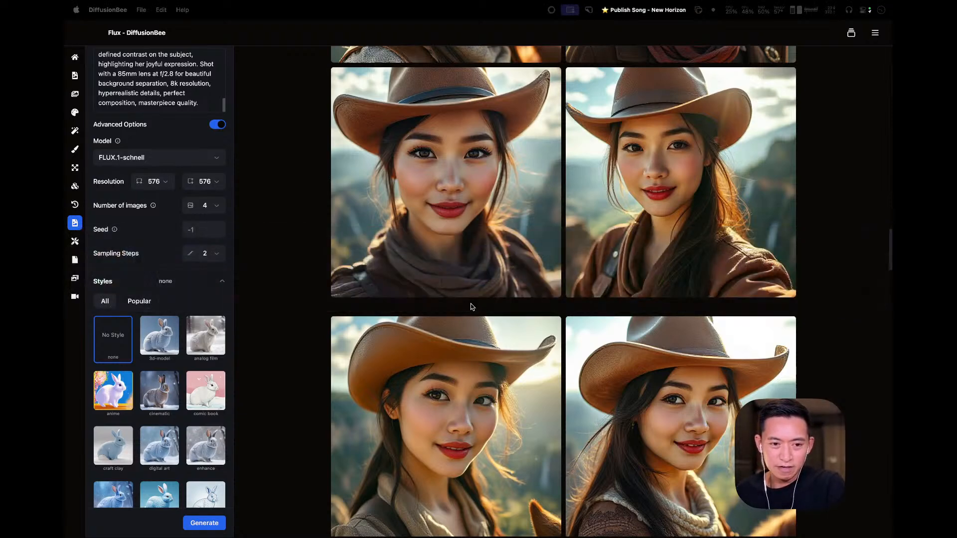
pyautogui.press('super+Tab')
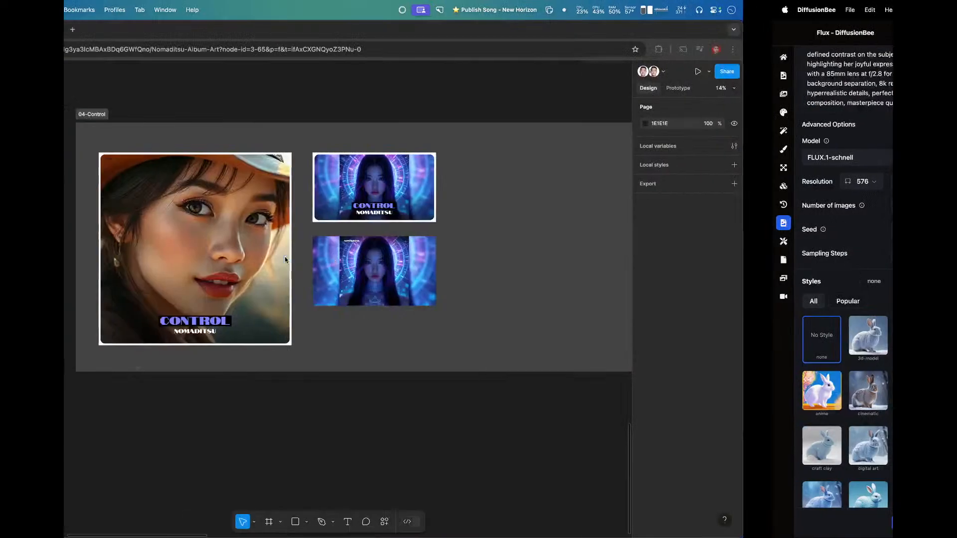
# - Drill into the artwork's portrait layer and undo an accidental text paste
pyautogui.click(375, 236)
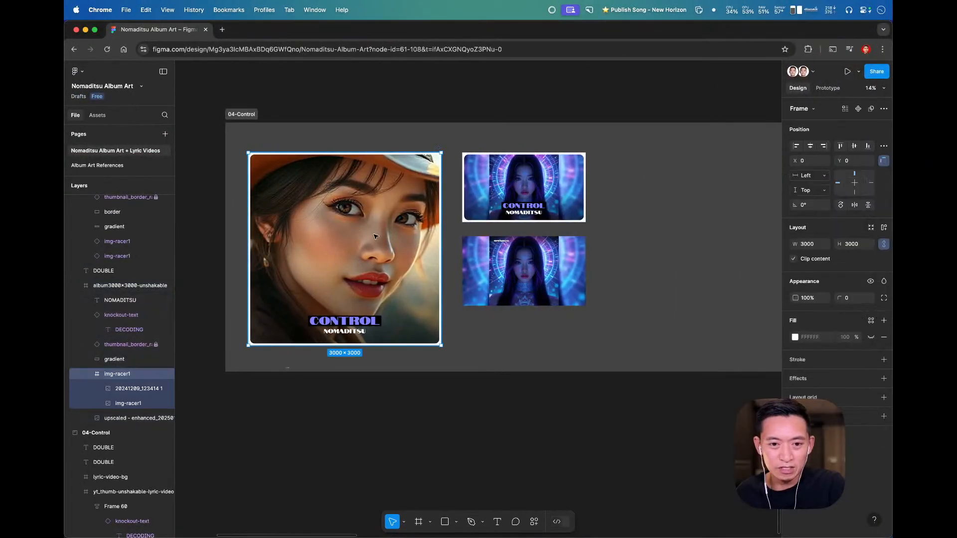
pyautogui.click(367, 268)
pyautogui.keyDown('super'); pyautogui.click(378, 231); pyautogui.keyUp('super')
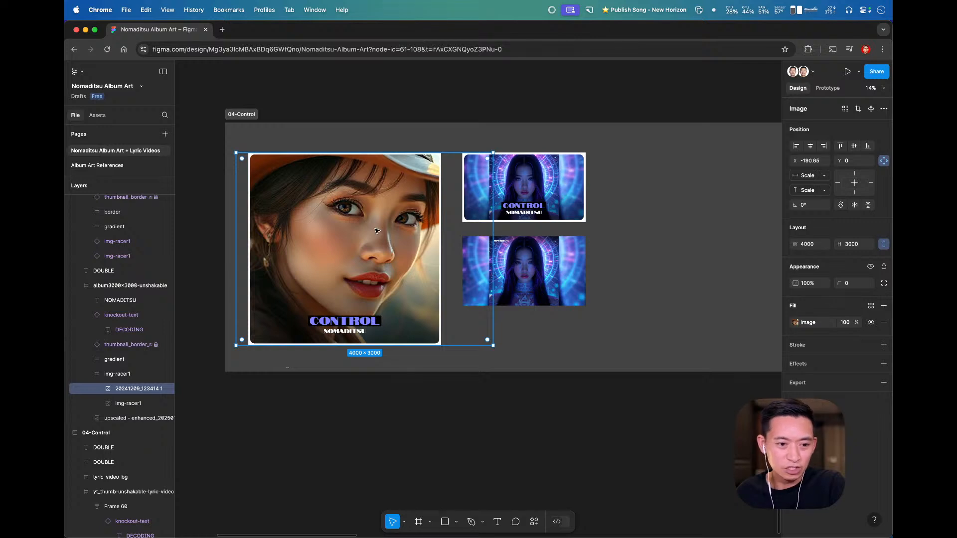
pyautogui.click(440, 391)
pyautogui.press('super+v')
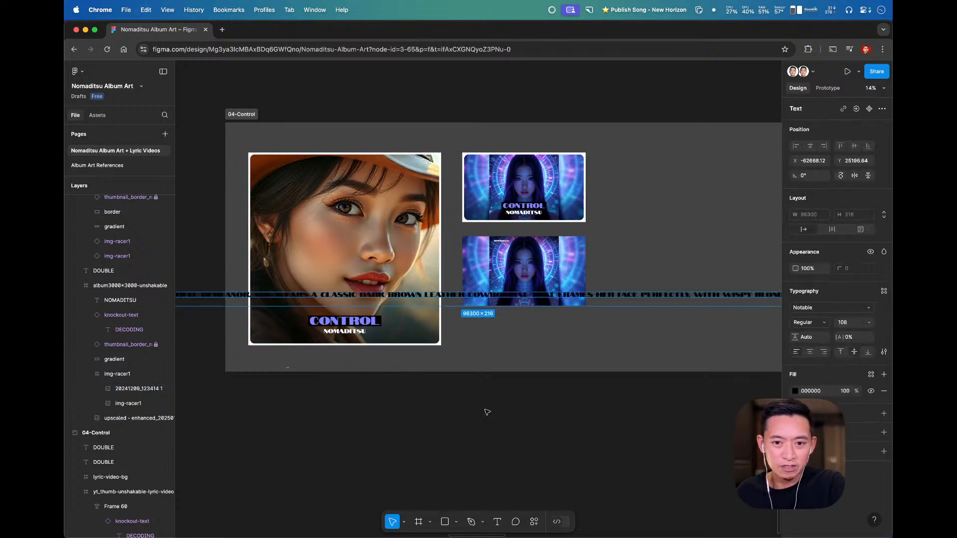
pyautogui.press('super+z')
# - Import cowgirl 1–7.png from Finder's livestream folder onto the canvas and scale the grid up
pyautogui.press('super+Tab')
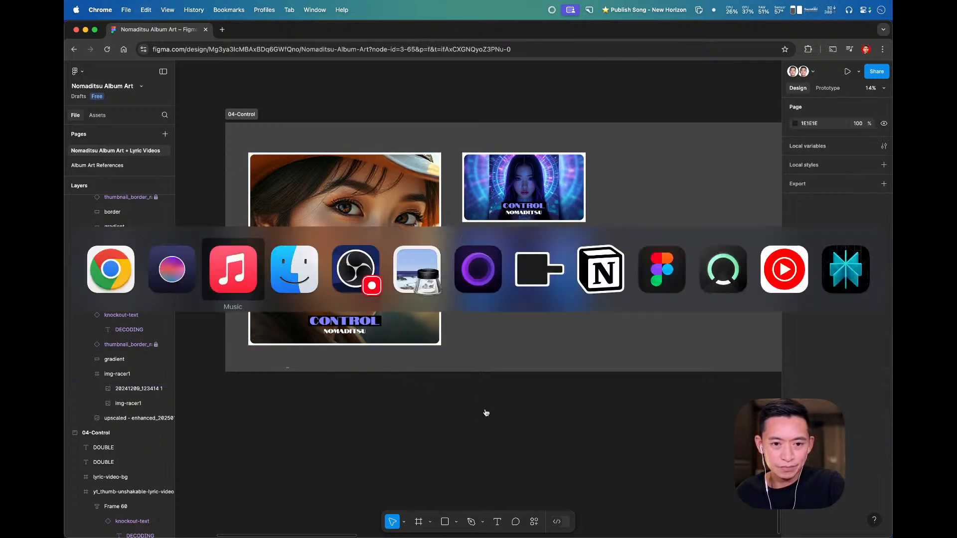
pyautogui.click(314, 337)
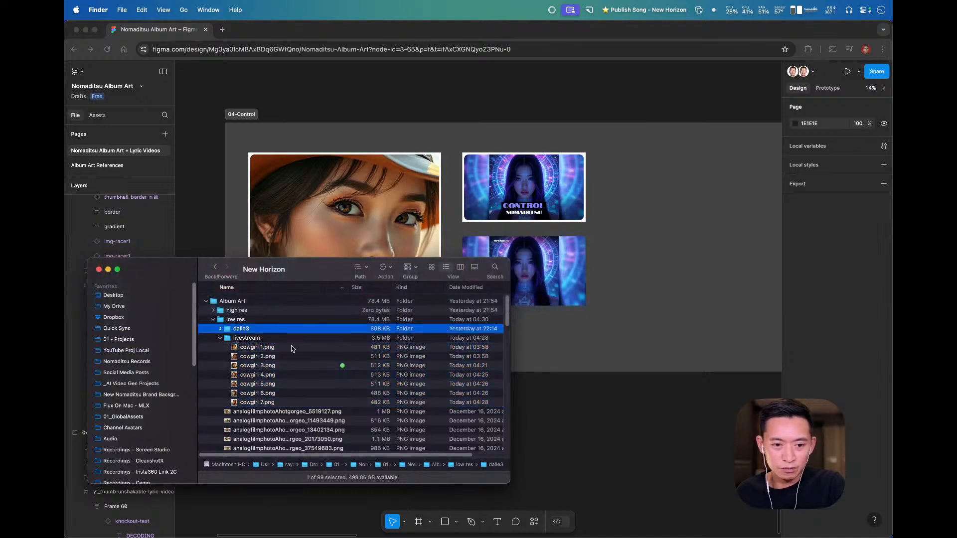
pyautogui.click(291, 347)
pyautogui.keyDown('shift'); pyautogui.click(274, 402); pyautogui.keyUp('shift')
pyautogui.moveTo(273, 402); pyautogui.dragTo(598, 417)
pyautogui.moveTo(532, 385); pyautogui.dragTo(483, 292)
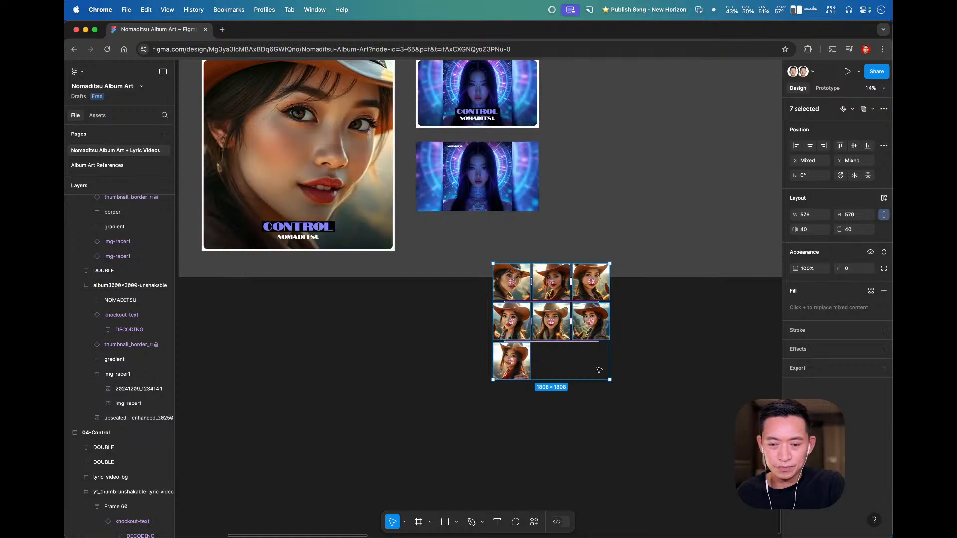
pyautogui.moveTo(609, 378); pyautogui.dragTo(760, 530)
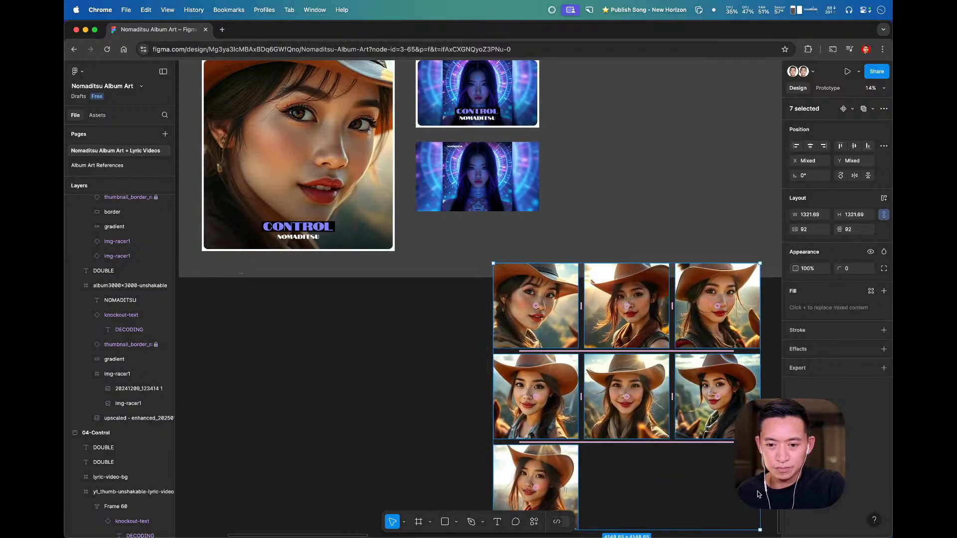
pyautogui.click(414, 409)
pyautogui.moveTo(472, 395); pyautogui.dragTo(423, 332)
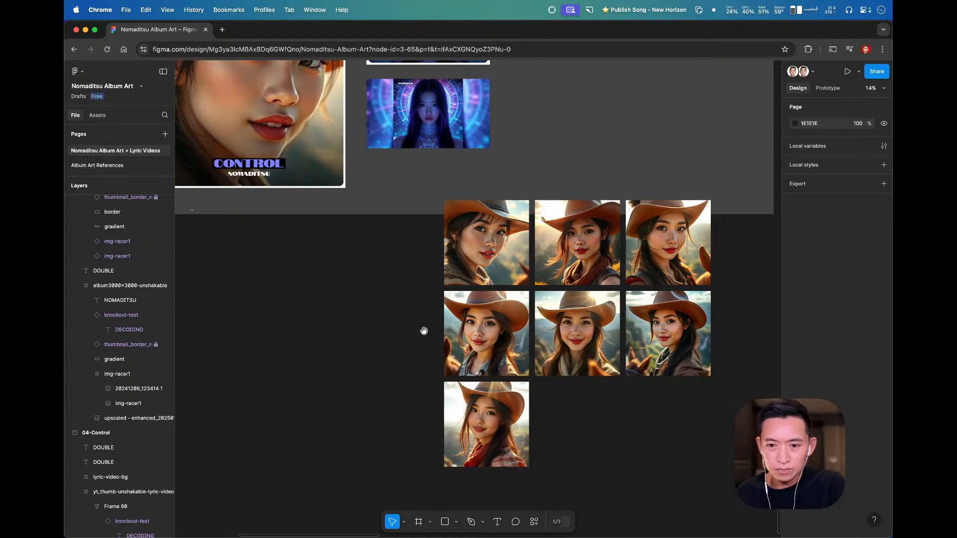
# - Paste cowgirl 2 into the img-racer1 artwork and enlarge it to fill the frame
pyautogui.click(574, 242)
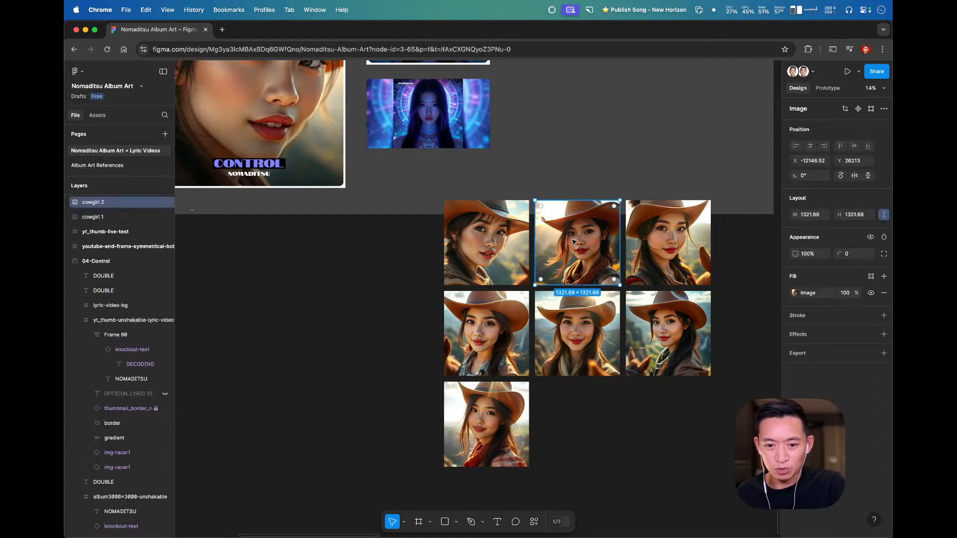
pyautogui.click(338, 285)
pyautogui.moveTo(338, 284); pyautogui.dragTo(479, 383)
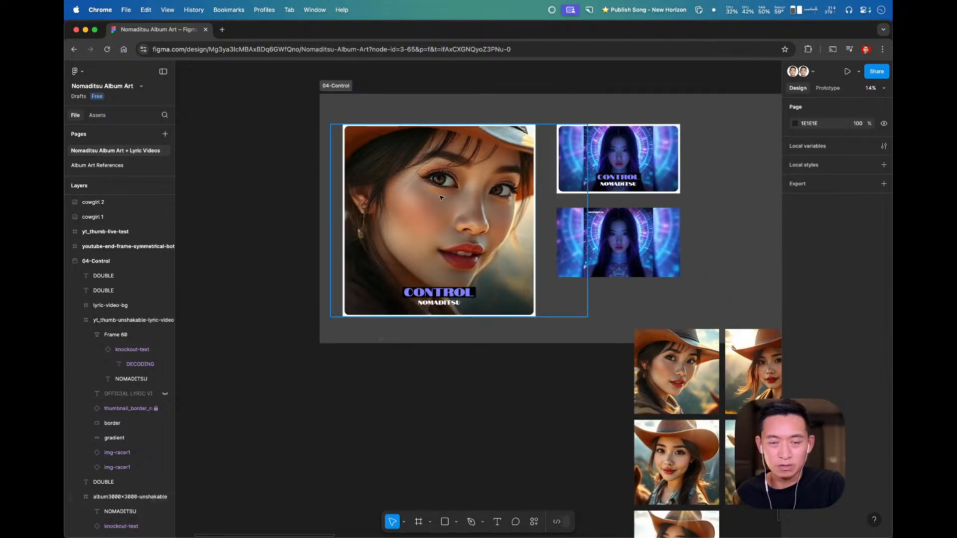
pyautogui.keyDown('super'); pyautogui.click(494, 218); pyautogui.keyUp('super')
pyautogui.press('super+v')
pyautogui.moveTo(485, 176); pyautogui.dragTo(535, 127)
pyautogui.click(449, 298)
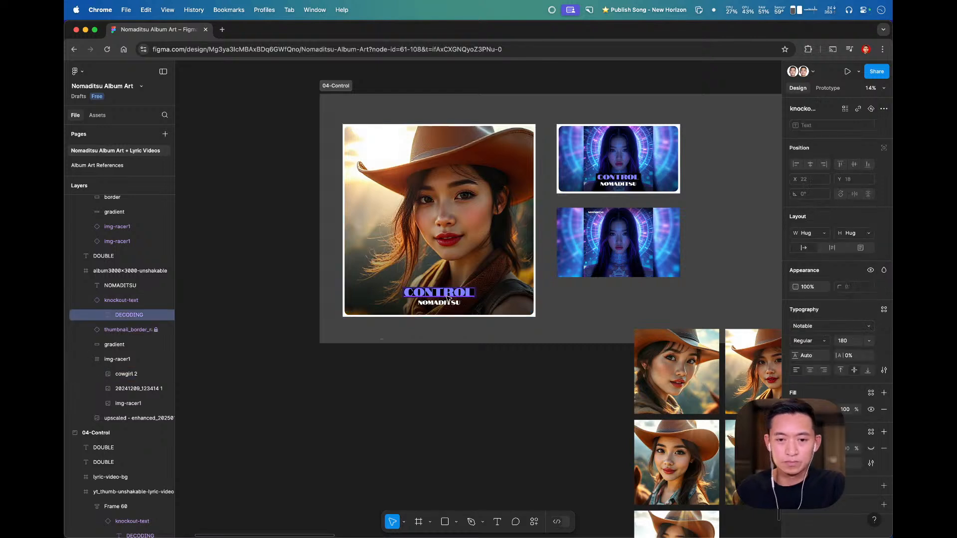
# - Retype the cover title from CONTROL to NEW HORIZON
pyautogui.doubleClick(443, 295)
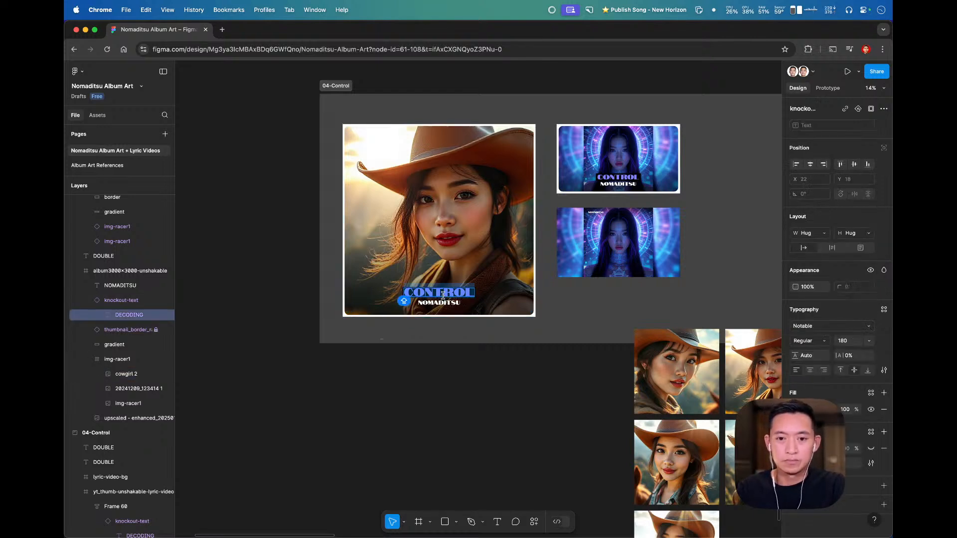
pyautogui.write('NEW HORIZON')
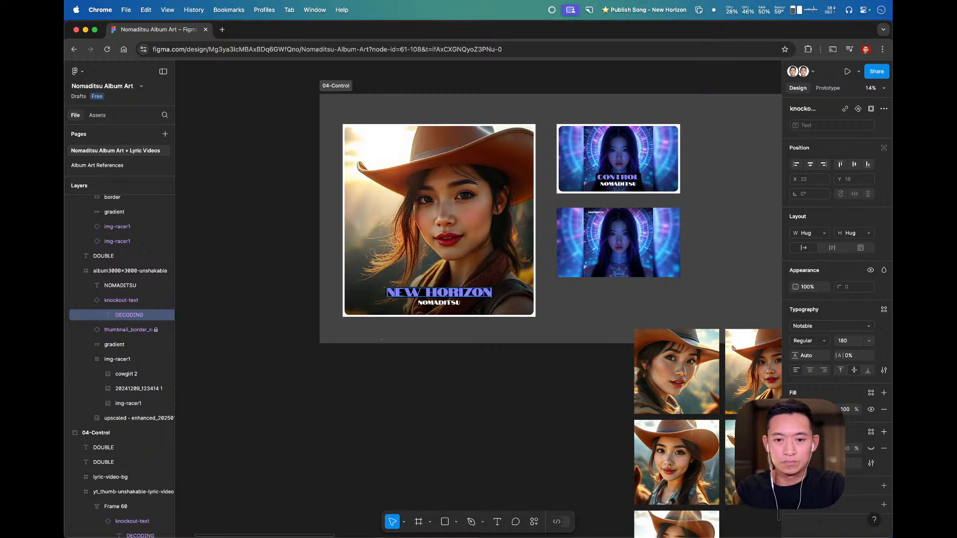
pyautogui.press('super+a')
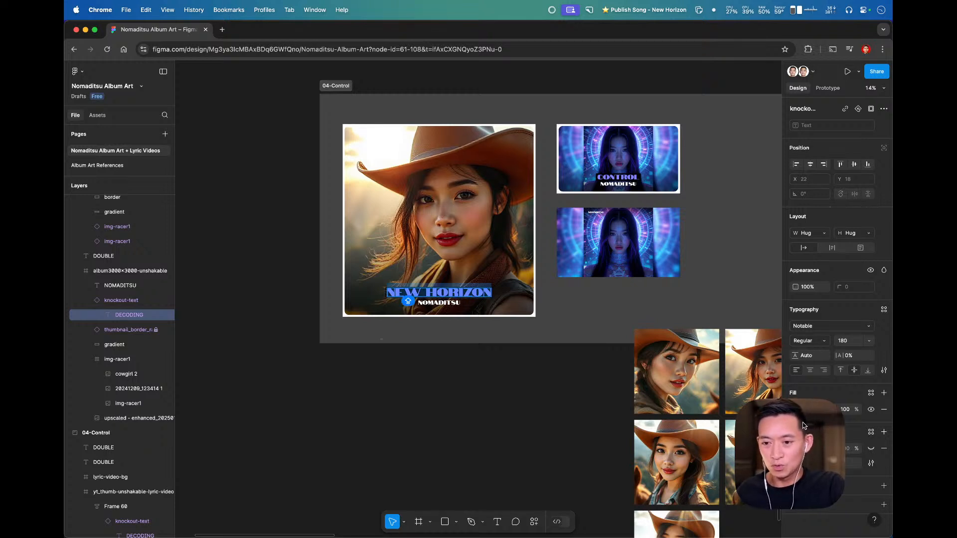
# - Change the NEW HORIZON title fill to pale yellow FFF55E
pyautogui.click(796, 409)
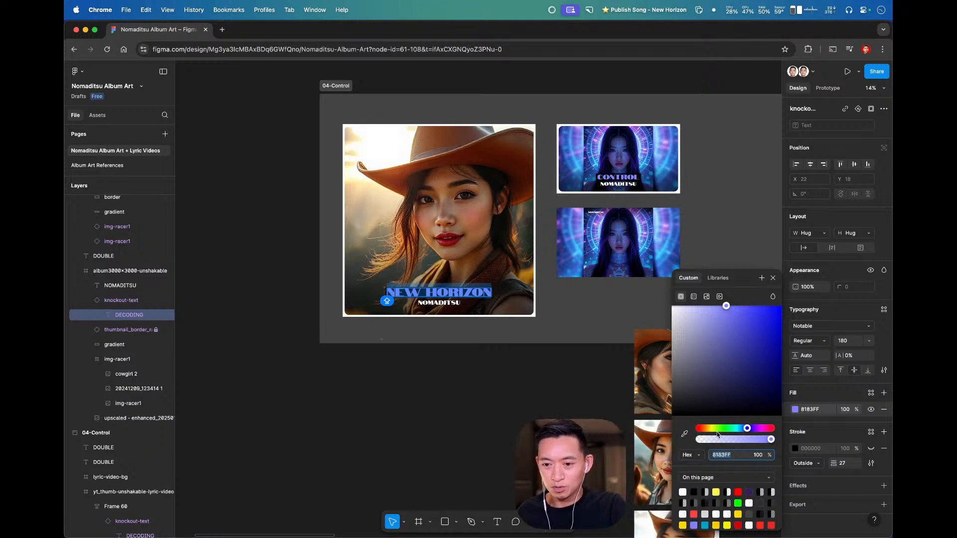
pyautogui.moveTo(718, 434); pyautogui.dragTo(715, 432)
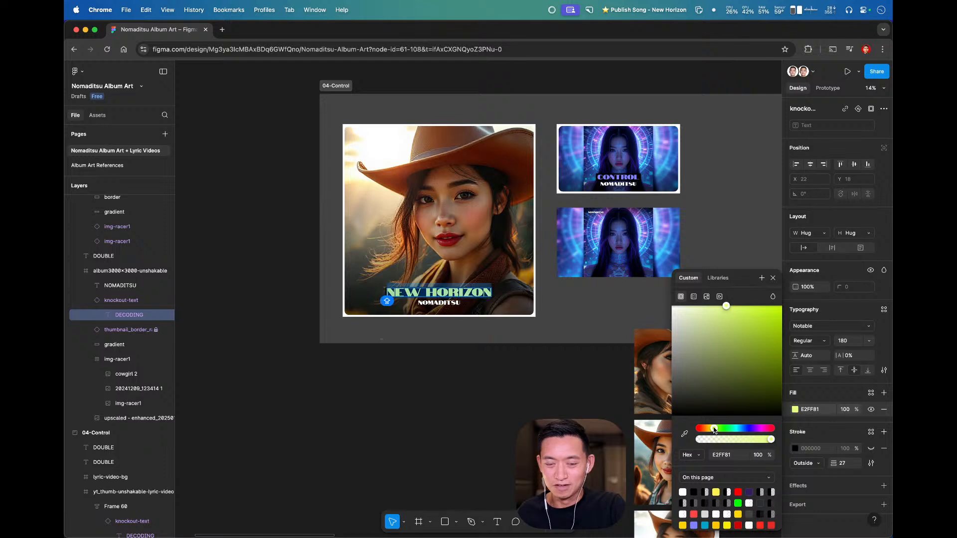
pyautogui.click(611, 337)
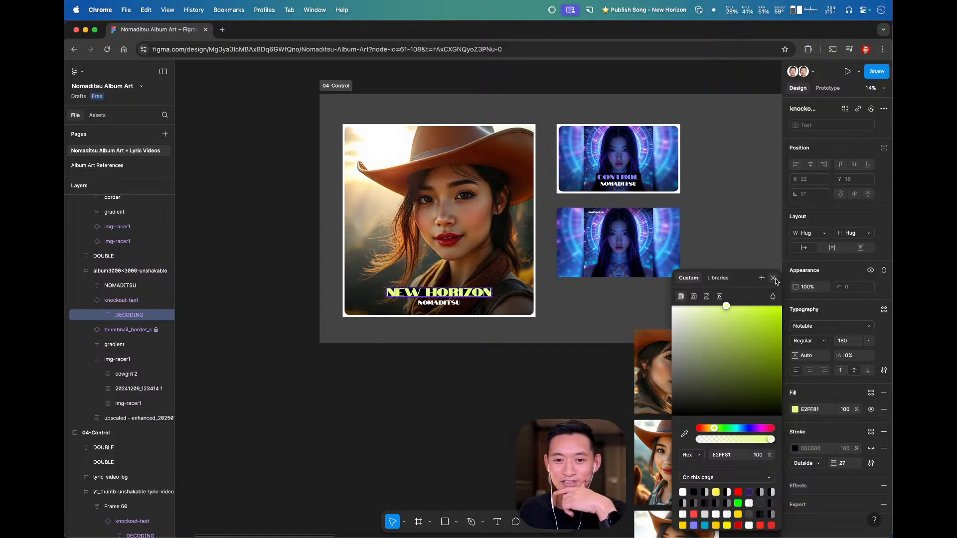
pyautogui.click(717, 493)
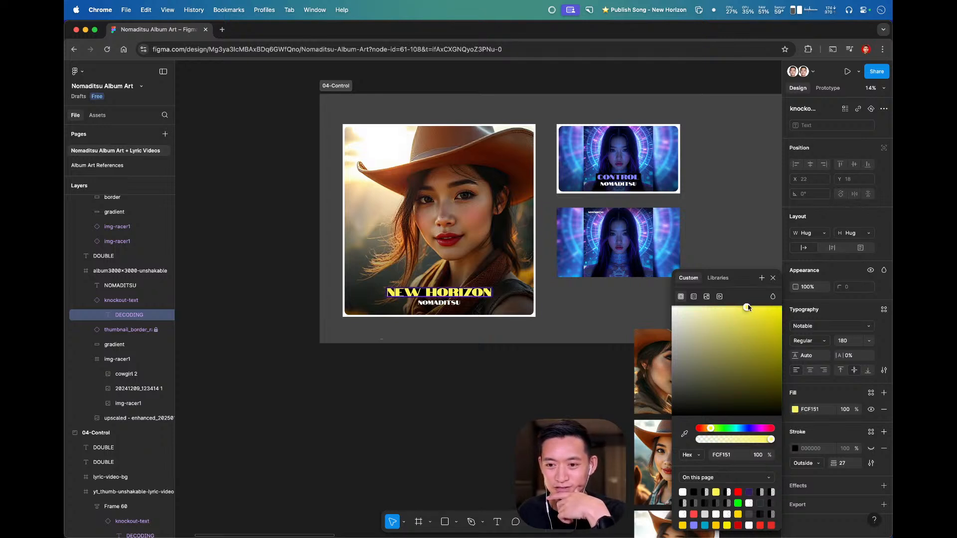
pyautogui.moveTo(746, 308)
pyautogui.mouseDown()
pyautogui.moveTo(708, 306)
pyautogui.moveTo(746, 297)
pyautogui.mouseUp()
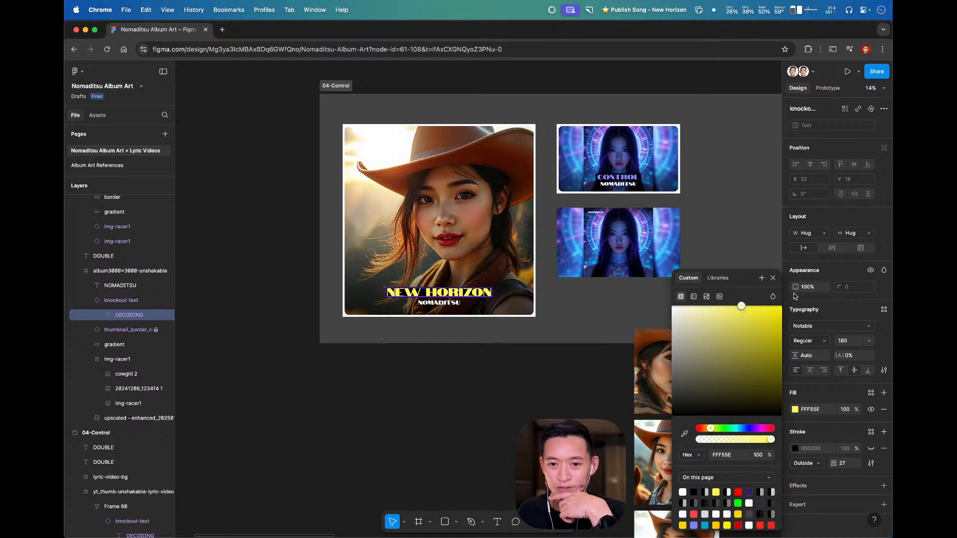
pyautogui.click(772, 280)
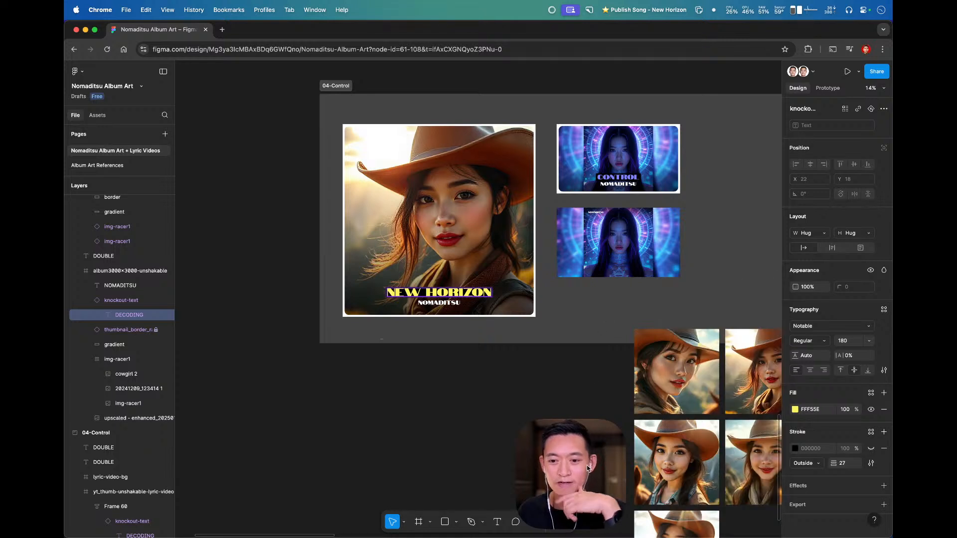
pyautogui.moveTo(583, 465)
pyautogui.mouseDown()
pyautogui.moveTo(710, 436)
pyautogui.moveTo(789, 455)
pyautogui.mouseUp()
pyautogui.click(584, 412)
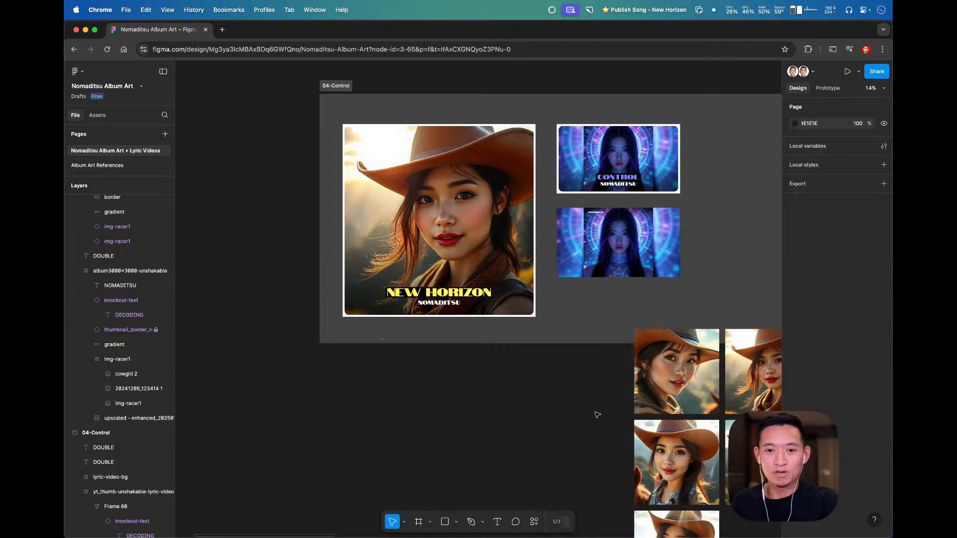
# - Pan the canvas, then switch from Figma to the Clarity Refiners enhancer in Pinokio
pyautogui.moveTo(540, 395); pyautogui.dragTo(459, 398)
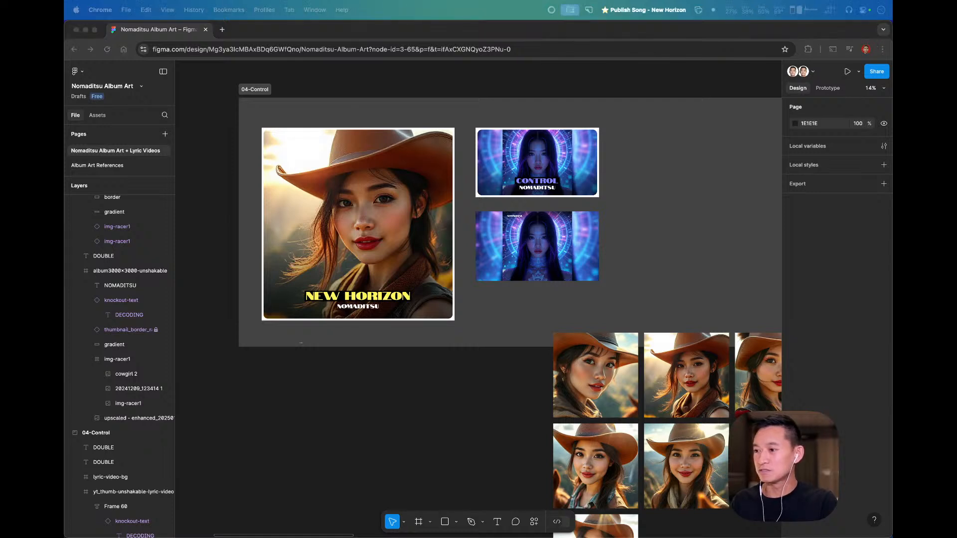
pyautogui.click(661, 84)
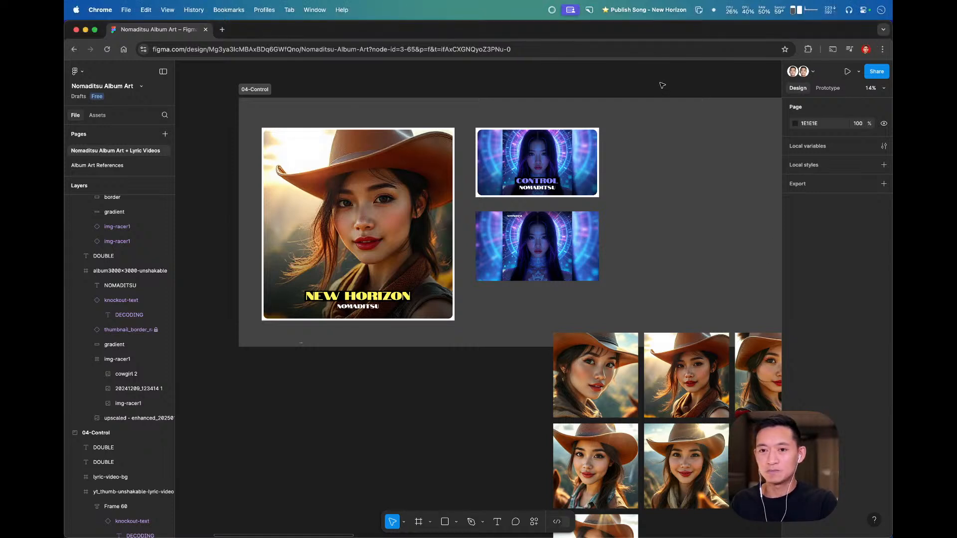
pyautogui.press('super+Tab')
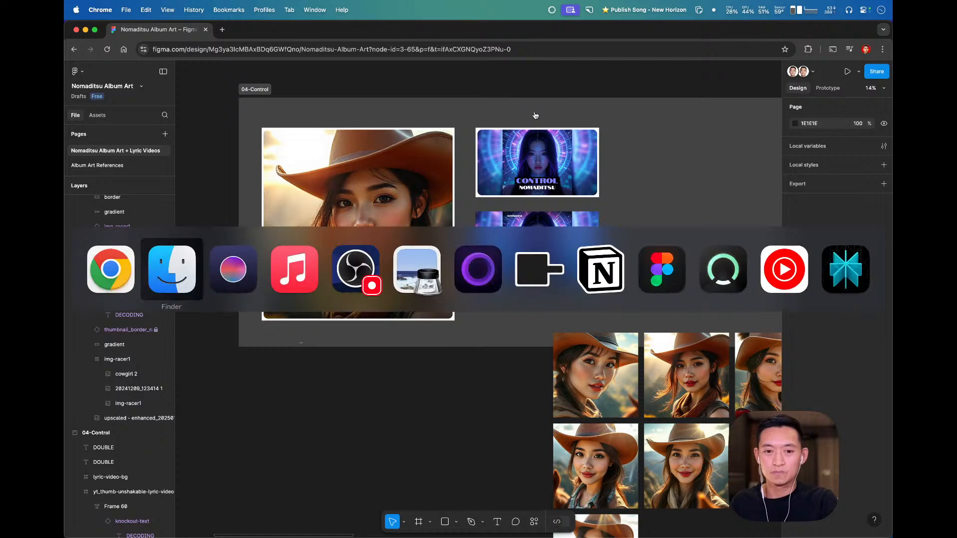
pyautogui.press('super+Tab')
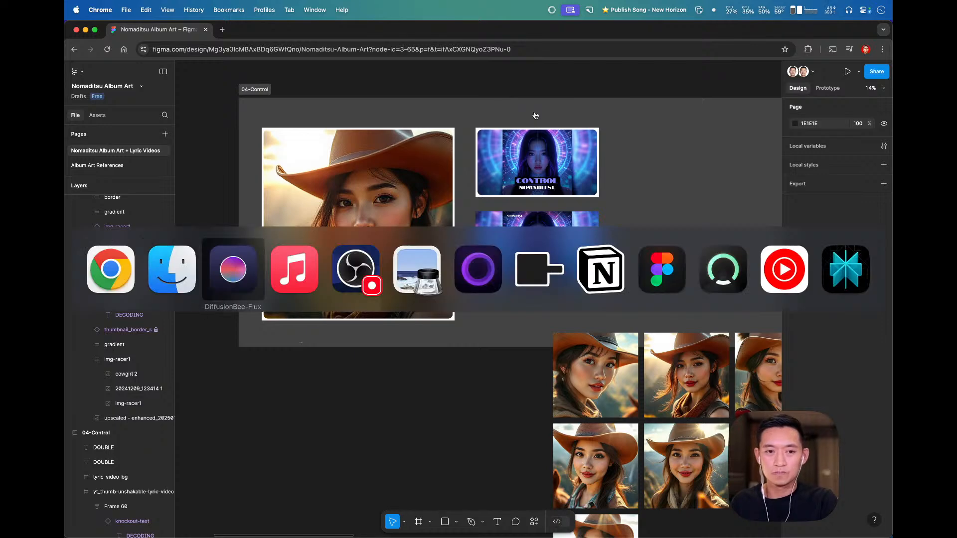
pyautogui.press('super+Tab')
pyautogui.press('super+Tab')
pyautogui.press('super+Tab')
pyautogui.press('super+Tab')
pyautogui.press('super+Tab')
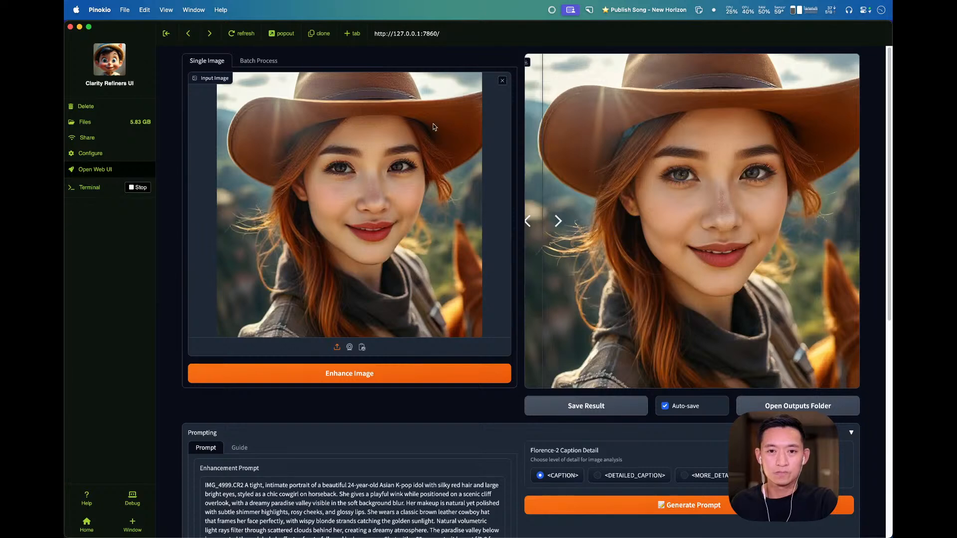
# - Clear the Pinokio input image and select cowgirl 7.png in Finder's livestream folder
pyautogui.click(502, 83)
pyautogui.press('super+Tab')
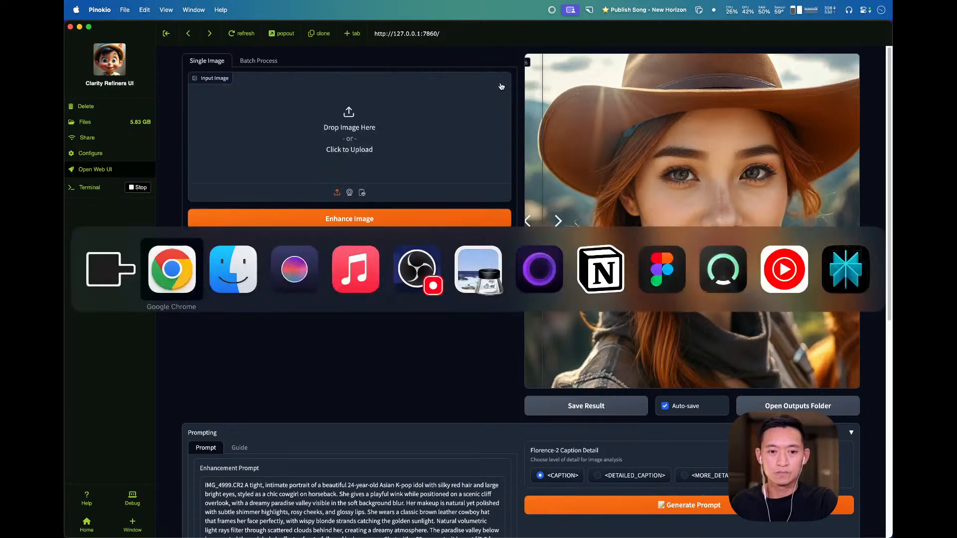
pyautogui.press('super+Tab')
pyautogui.click(302, 339)
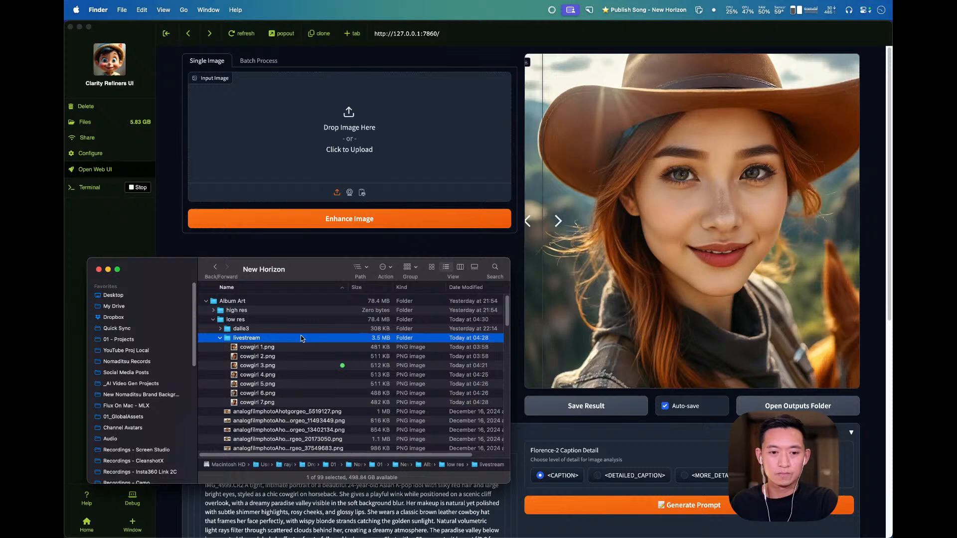
pyautogui.click(277, 403)
# - Quick Look through cowgirl 7 to cowgirl 1, comparing 1 and 2, then return to Figma
pyautogui.press('space')
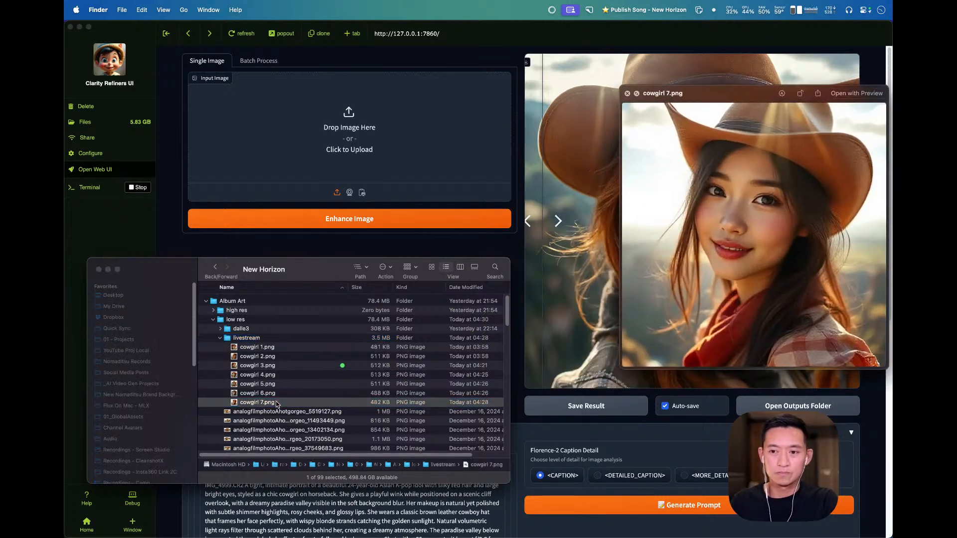
pyautogui.press('Up')
pyautogui.press('Up')
pyautogui.press('Up')
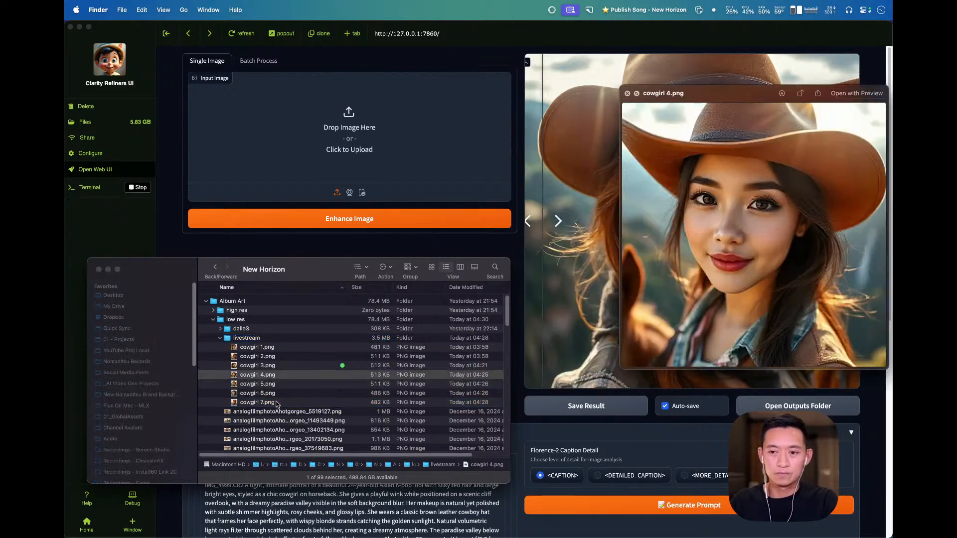
pyautogui.press('Up')
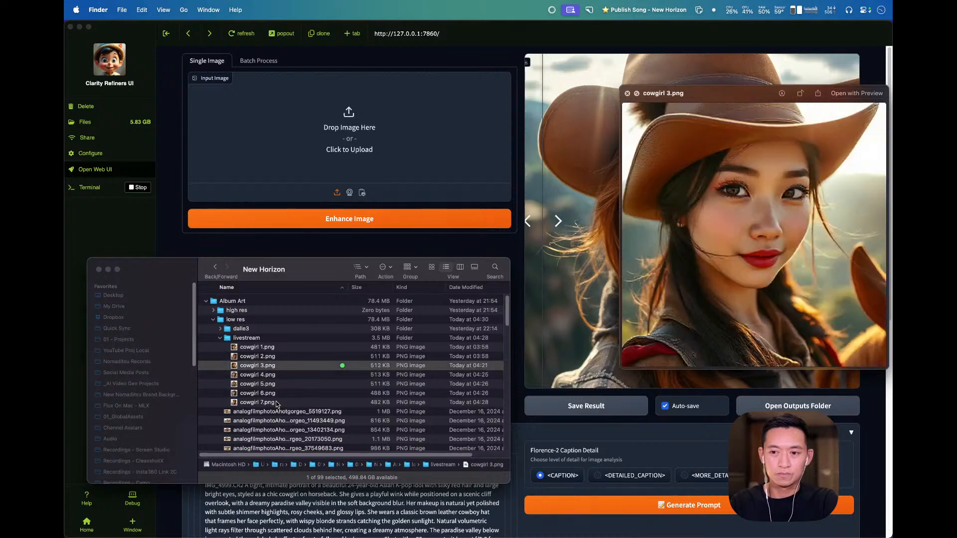
pyautogui.press('Up')
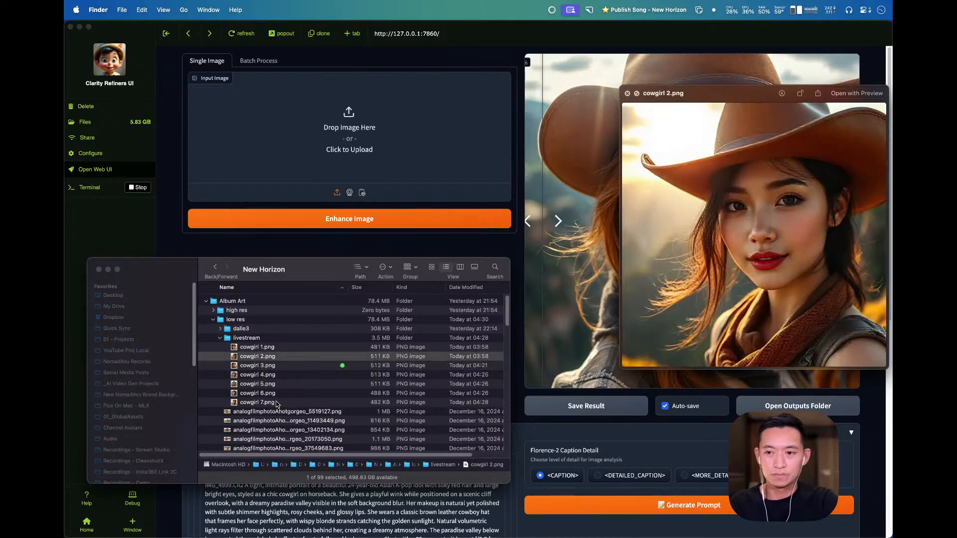
pyautogui.press('Down')
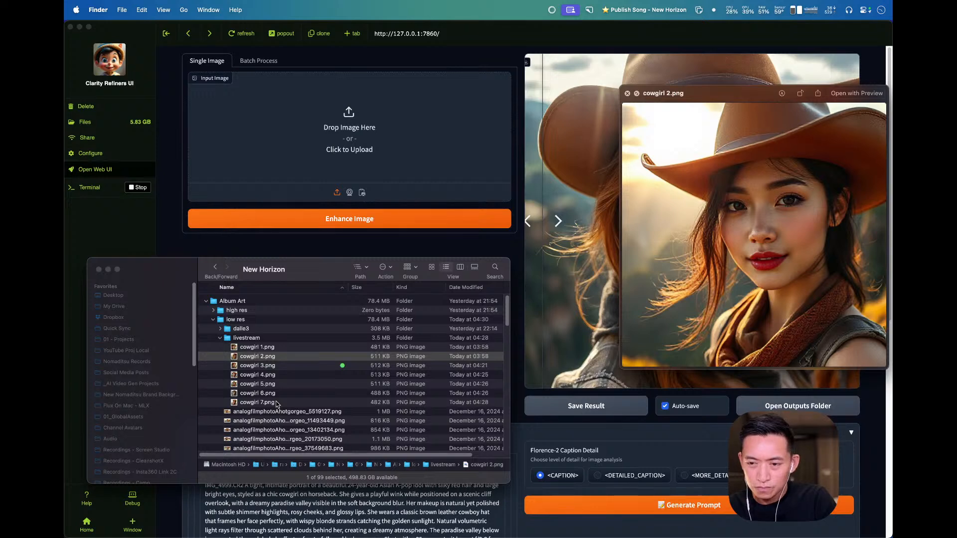
pyautogui.press('Up')
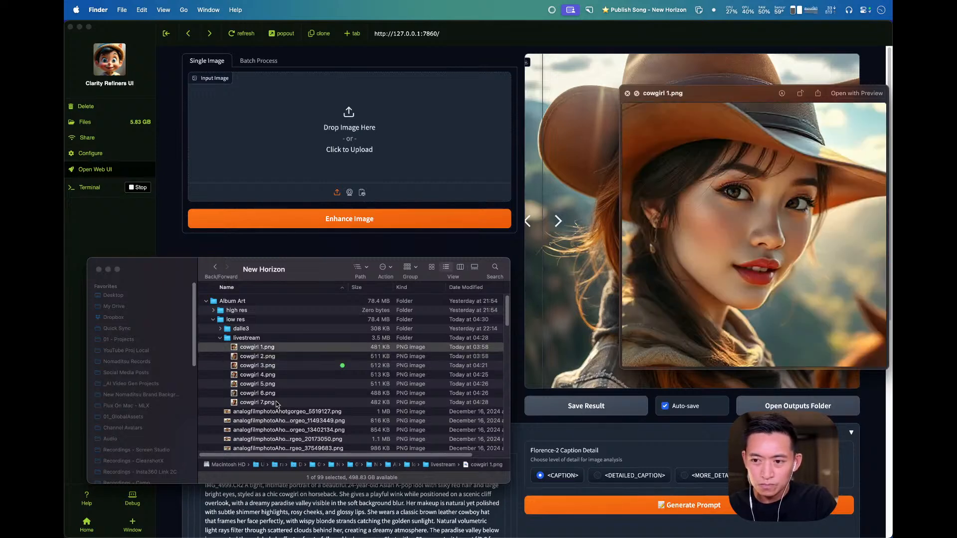
pyautogui.press('Down')
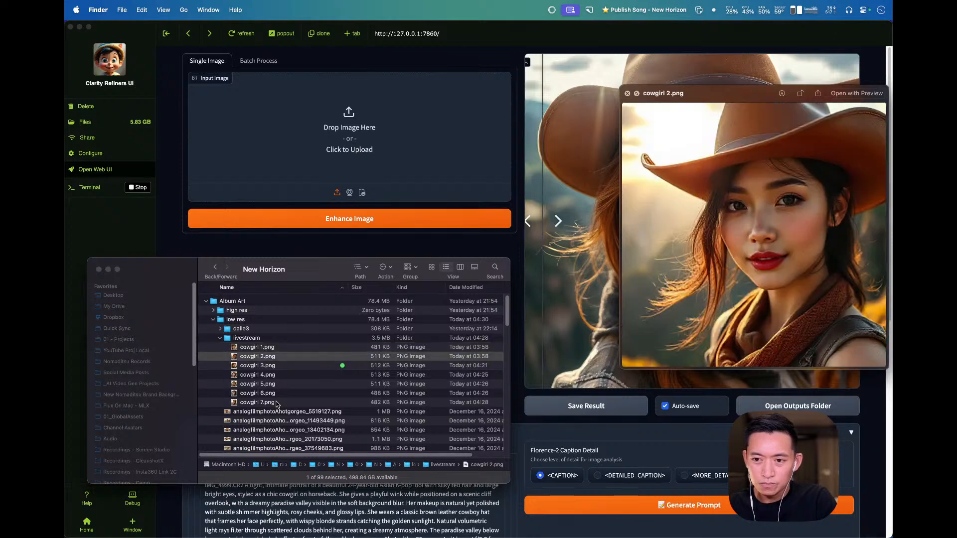
pyautogui.press('Up')
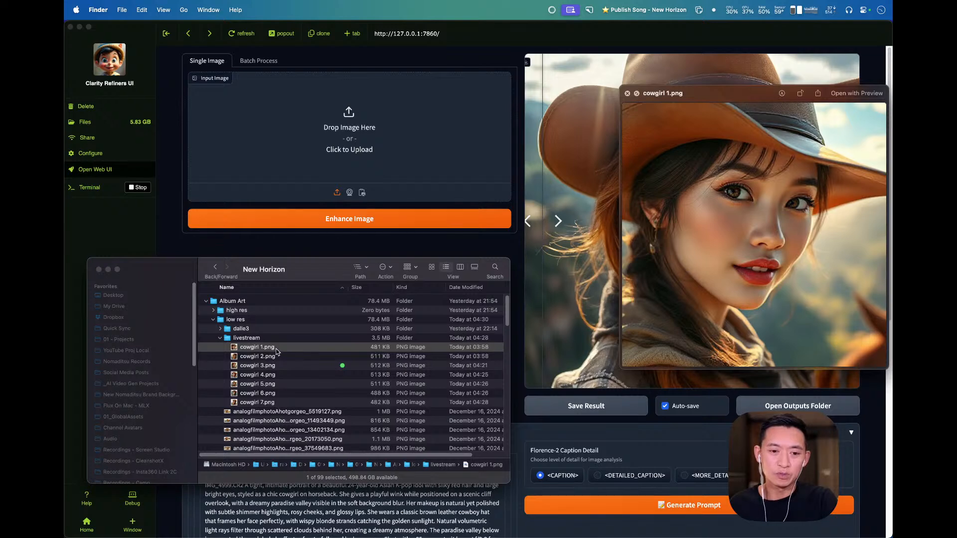
pyautogui.press('super+Tab')
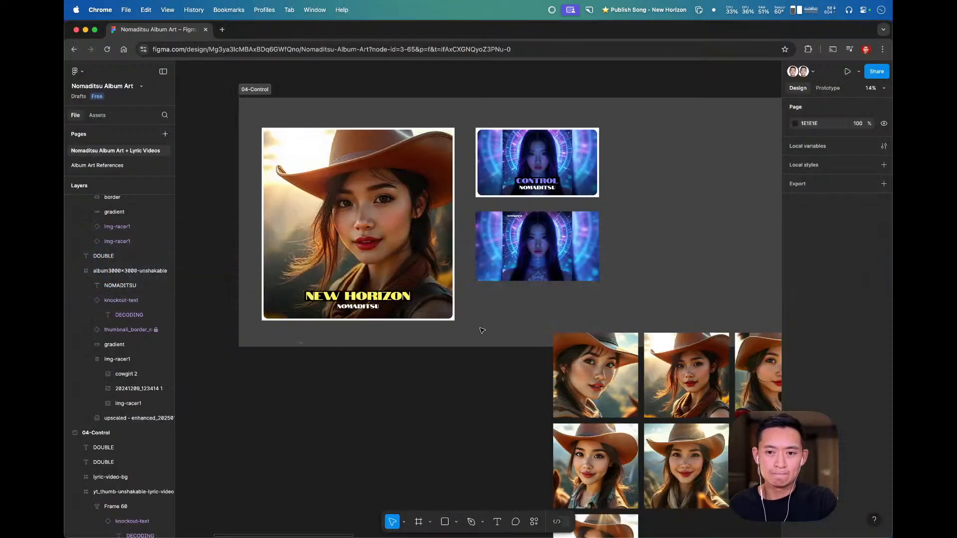
# - Duplicate the album3000×3000-unshakable cover frame below the original
pyautogui.click(302, 126)
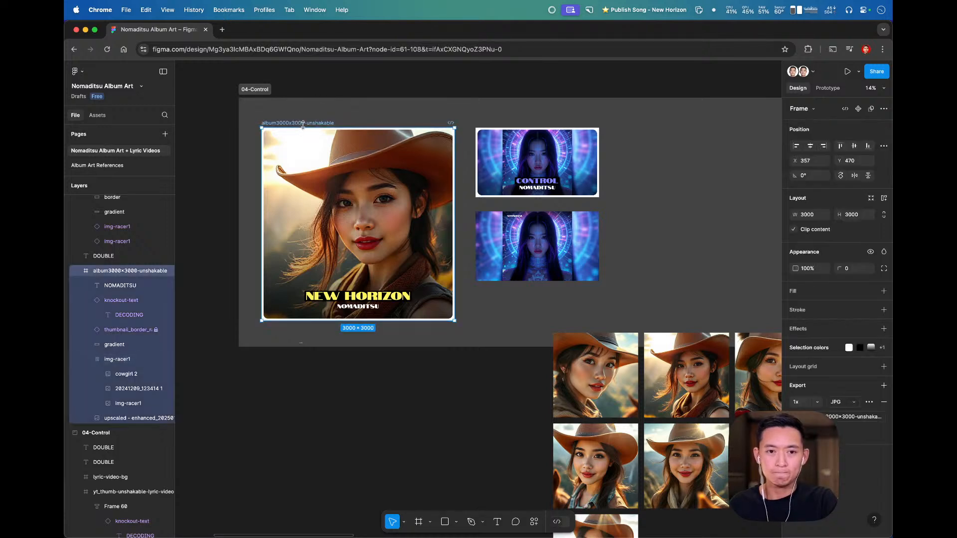
pyautogui.moveTo(303, 124); pyautogui.dragTo(308, 377)
pyautogui.scroll(-5, 308, 378)
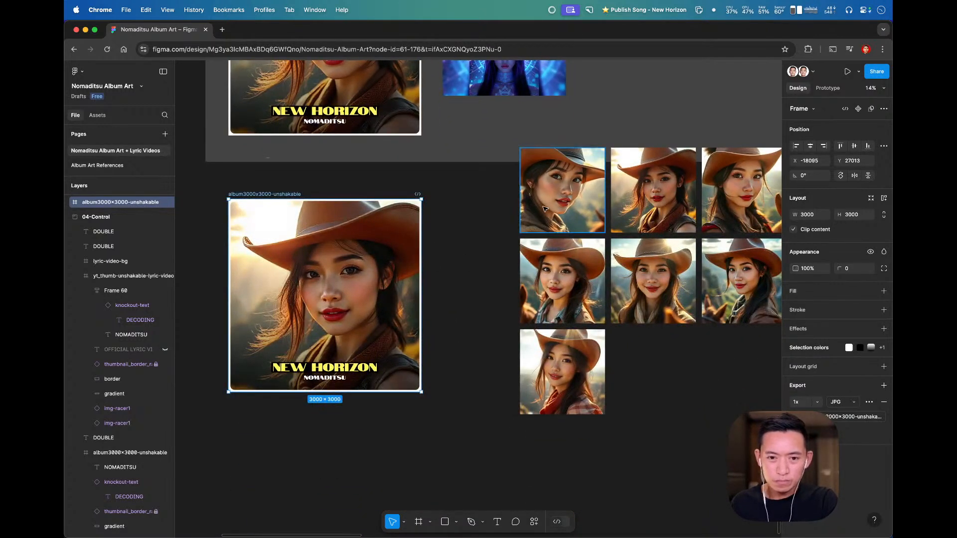
# - Paste the cowgirl 1 portrait into the duplicate cover, aligned top-left and enlarged to fill it
pyautogui.click(545, 209)
pyautogui.press('super+c')
pyautogui.keyDown('super'); pyautogui.click(356, 261); pyautogui.keyUp('super')
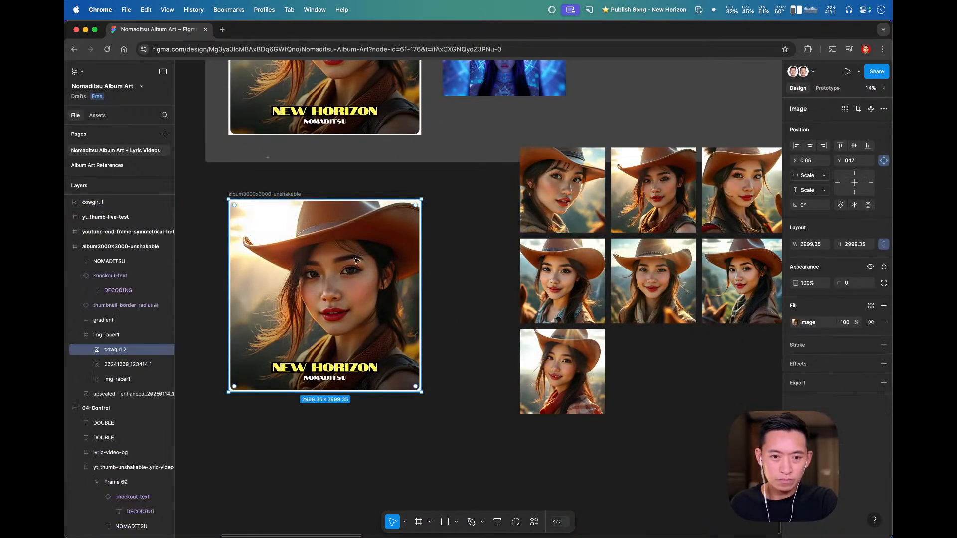
pyautogui.press('super+v')
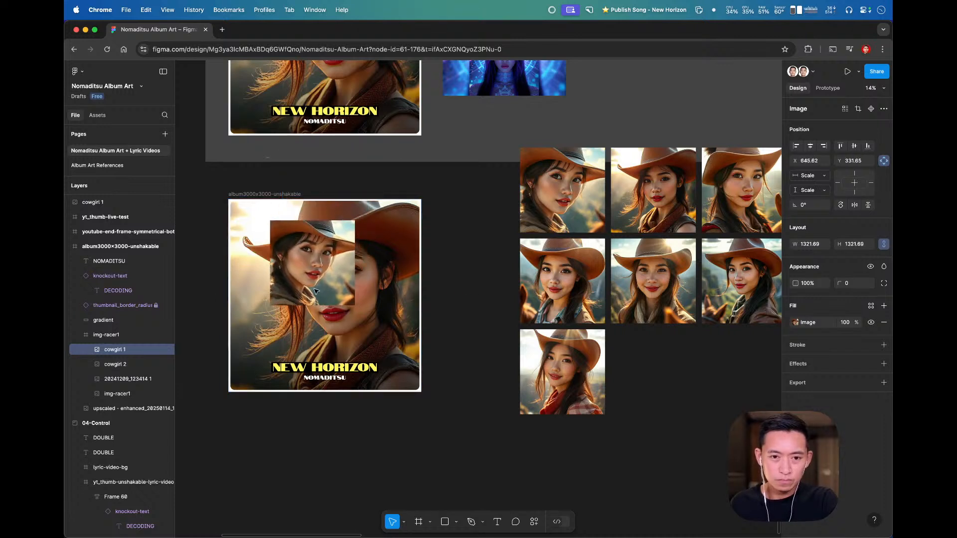
pyautogui.moveTo(315, 291); pyautogui.dragTo(282, 276)
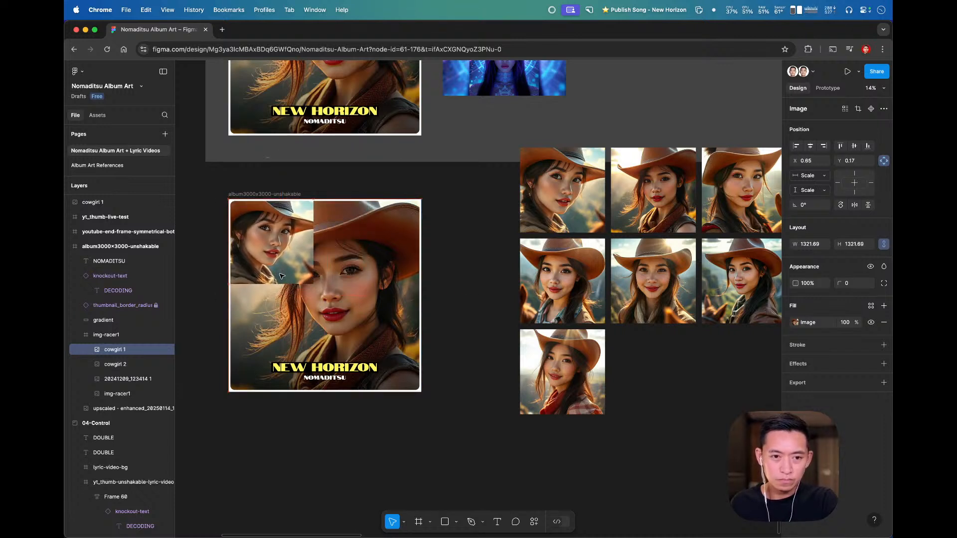
pyautogui.click(796, 146)
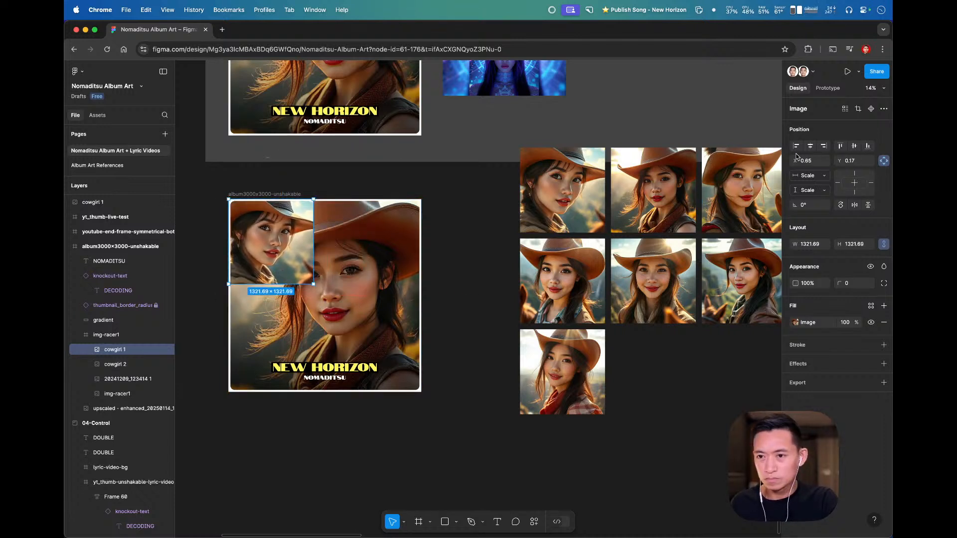
pyautogui.click(842, 145)
pyautogui.moveTo(314, 284); pyautogui.dragTo(422, 390)
pyautogui.click(459, 349)
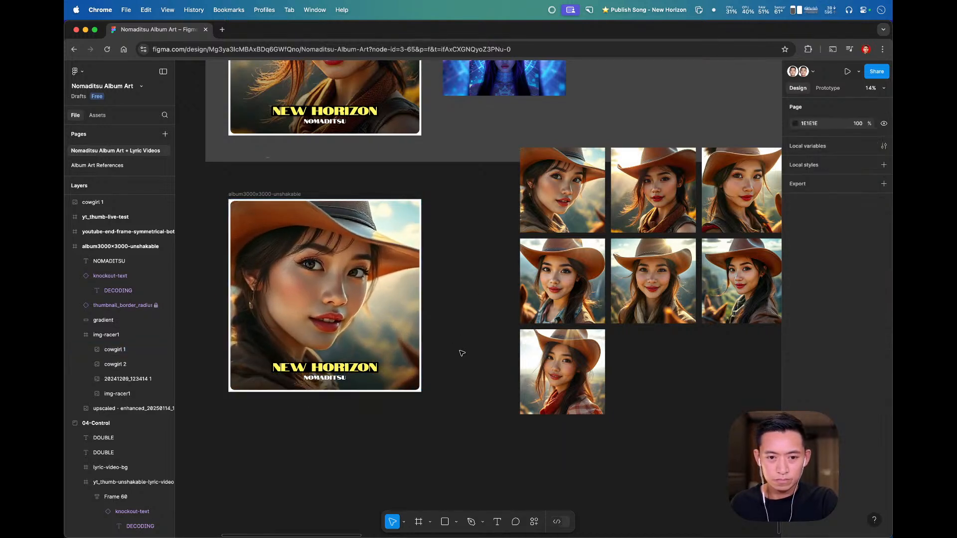
# - Duplicate the NEW HORIZON album cover frame to its left
pyautogui.scroll(5, 456, 344)
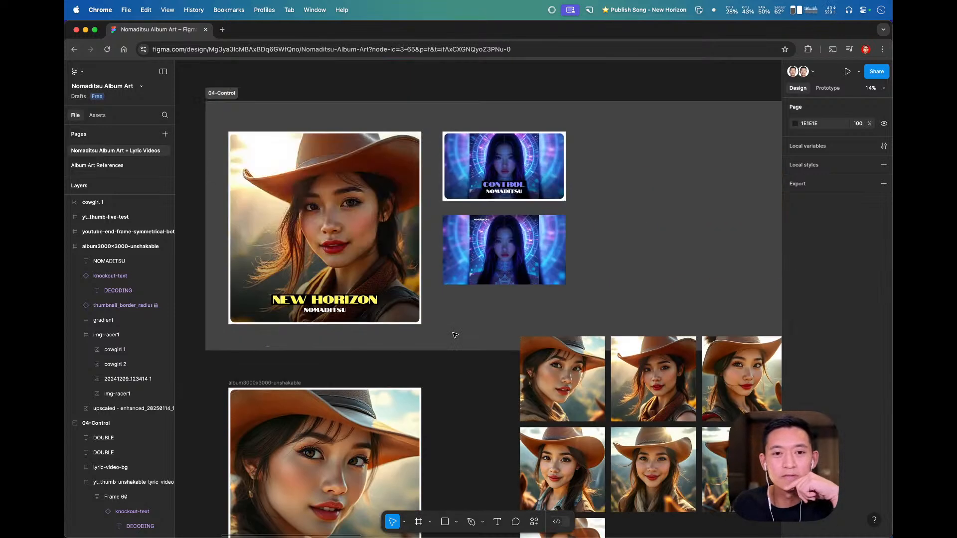
pyautogui.scroll(-2, 455, 336)
pyautogui.scroll(1, 455, 336)
pyautogui.scroll(1, 456, 336)
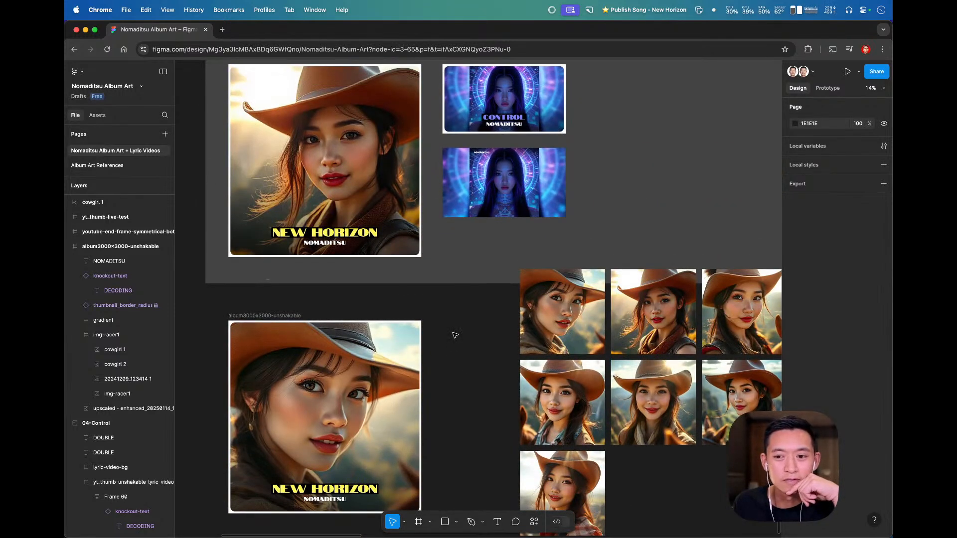
pyautogui.scroll(-2, 455, 336)
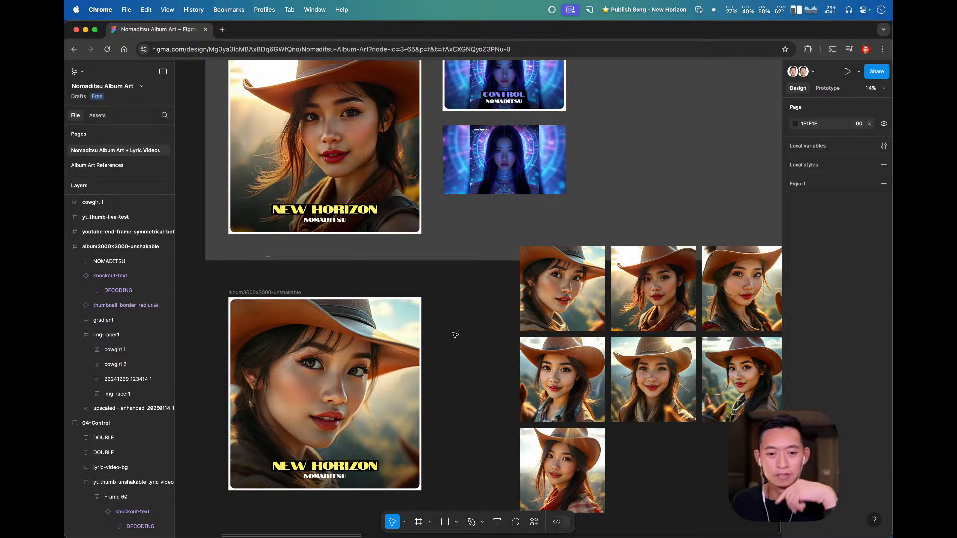
pyautogui.hscroll(-6, 494, 323)
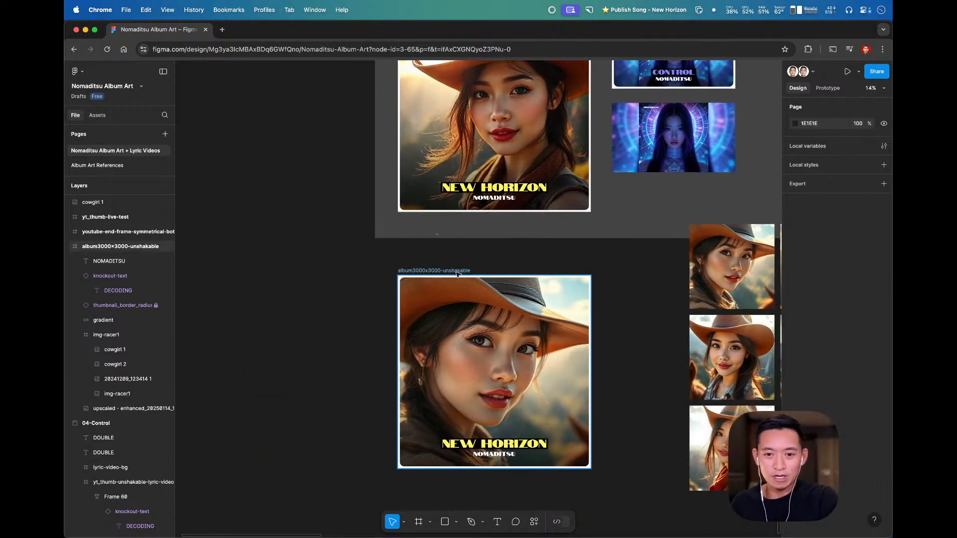
pyautogui.moveTo(457, 272); pyautogui.dragTo(258, 272)
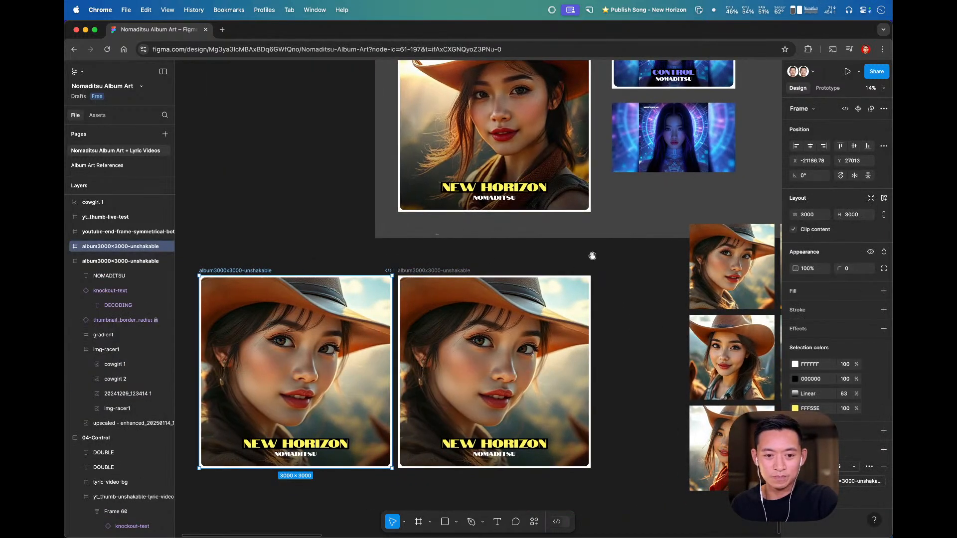
pyautogui.hscroll(6, 592, 256)
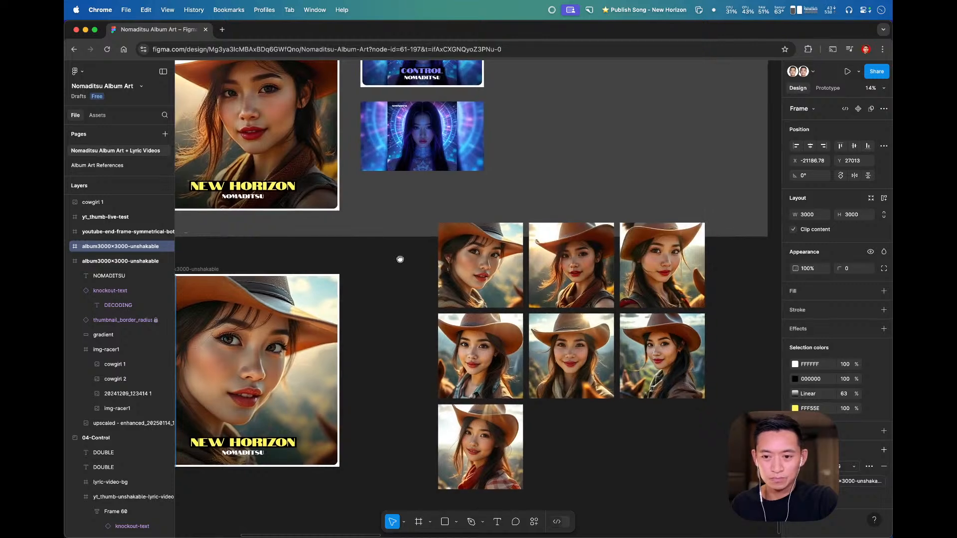
# - Paste the cowgirl 3 portrait into the new copy, aligned left/top and sized 3000×3000
pyautogui.moveTo(400, 259); pyautogui.dragTo(394, 214)
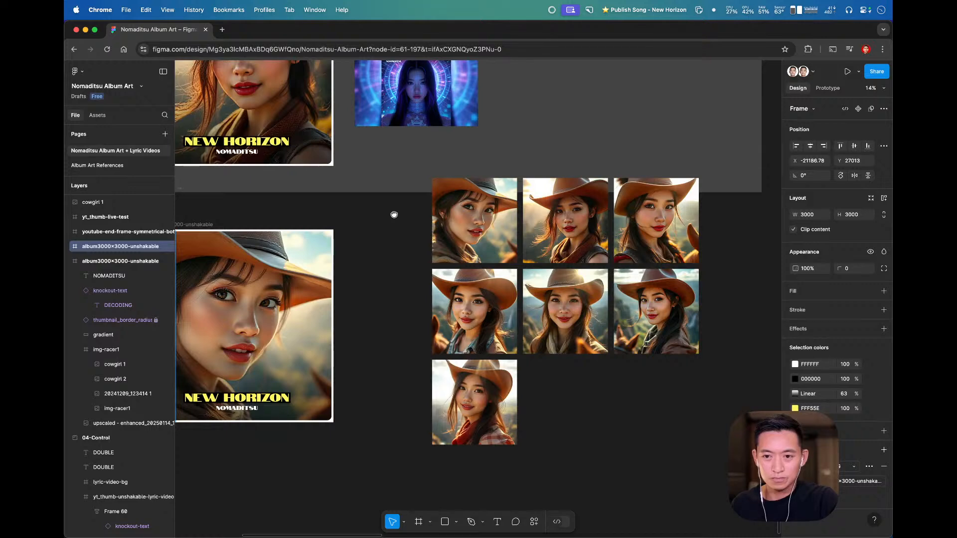
pyautogui.click(659, 227)
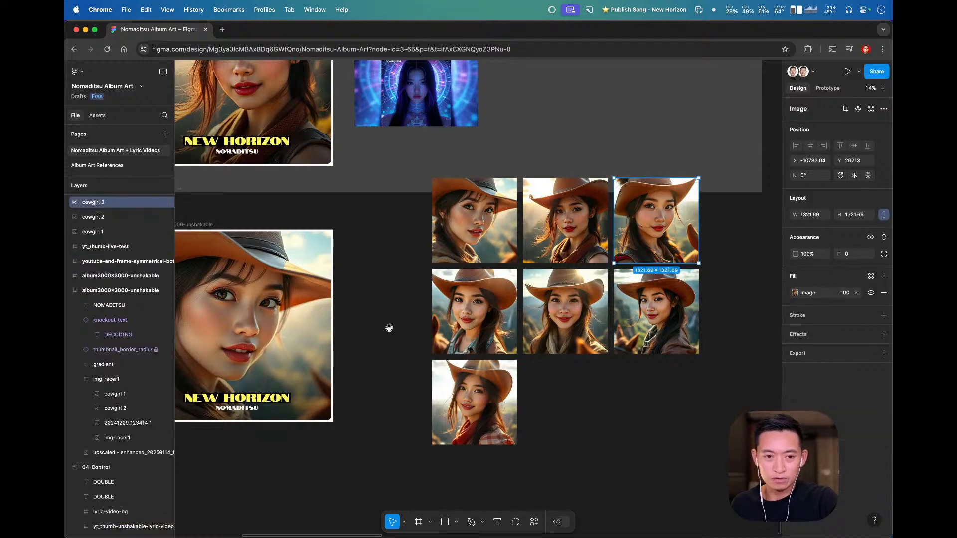
pyautogui.moveTo(235, 333); pyautogui.dragTo(573, 317)
pyautogui.keyDown('super'); pyautogui.click(410, 319); pyautogui.keyUp('super')
pyautogui.press('super+v')
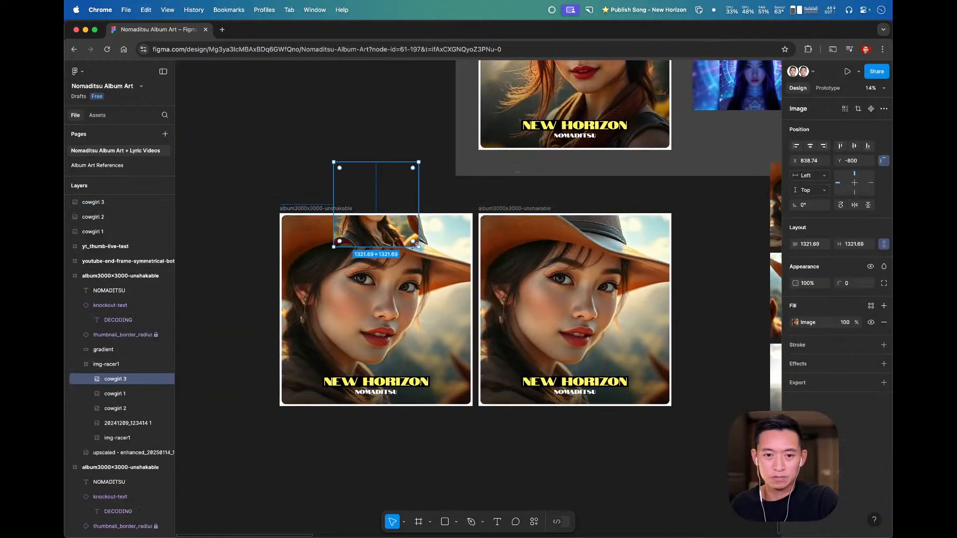
pyautogui.moveTo(399, 234); pyautogui.dragTo(392, 274)
pyautogui.click(797, 147)
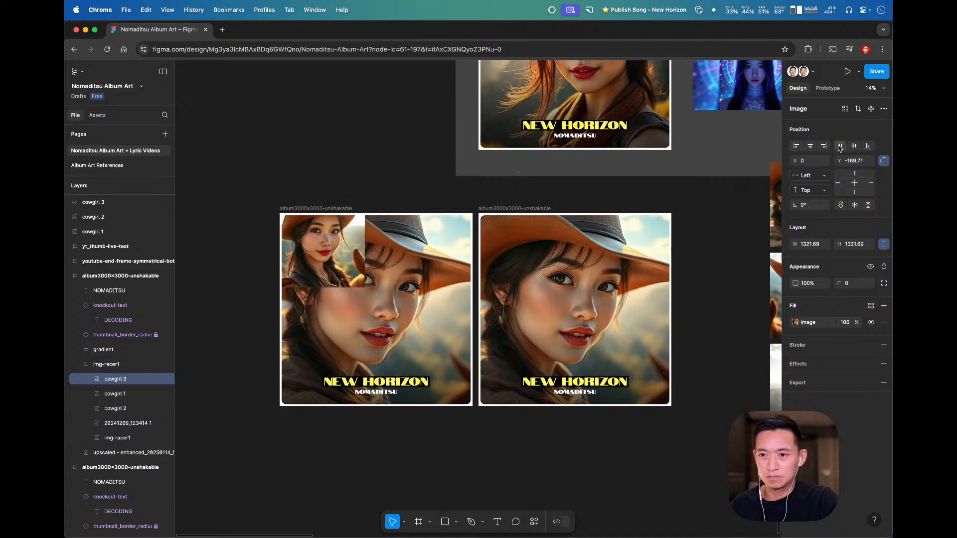
pyautogui.click(840, 147)
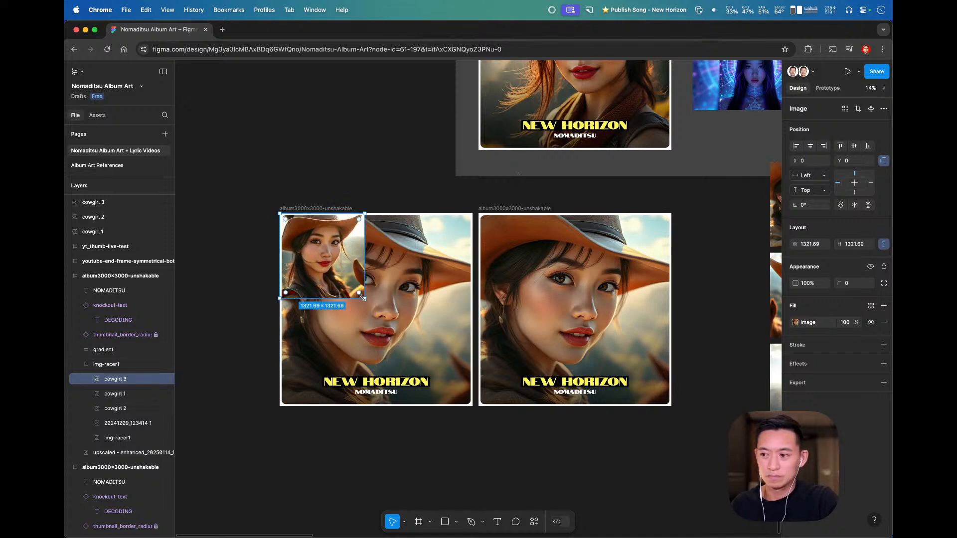
pyautogui.moveTo(363, 298); pyautogui.dragTo(472, 377)
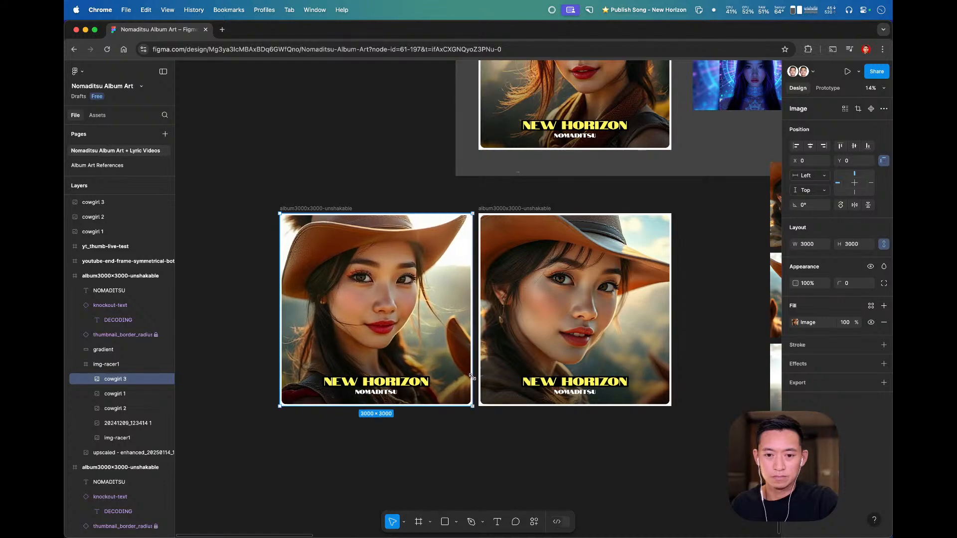
pyautogui.moveTo(498, 461); pyautogui.dragTo(441, 446)
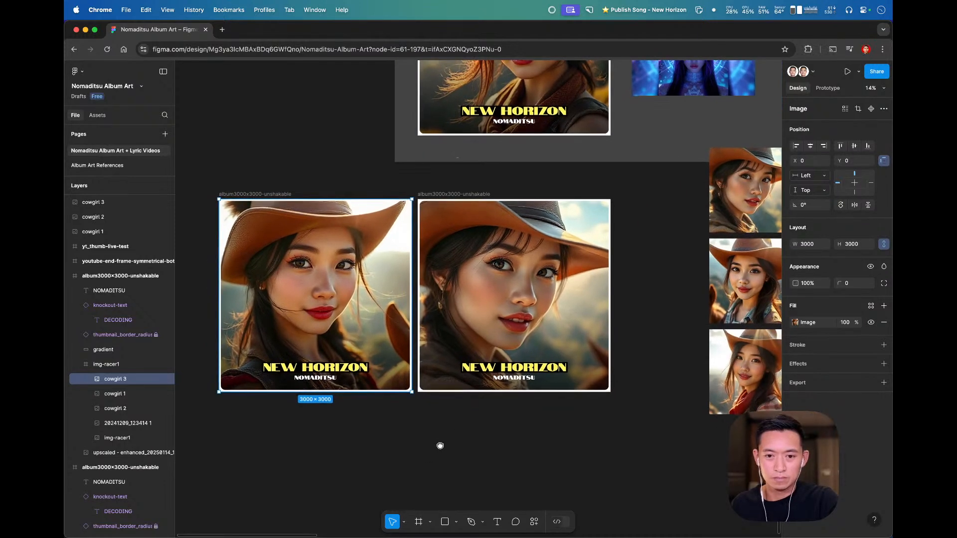
pyautogui.scroll(3, 648, 276)
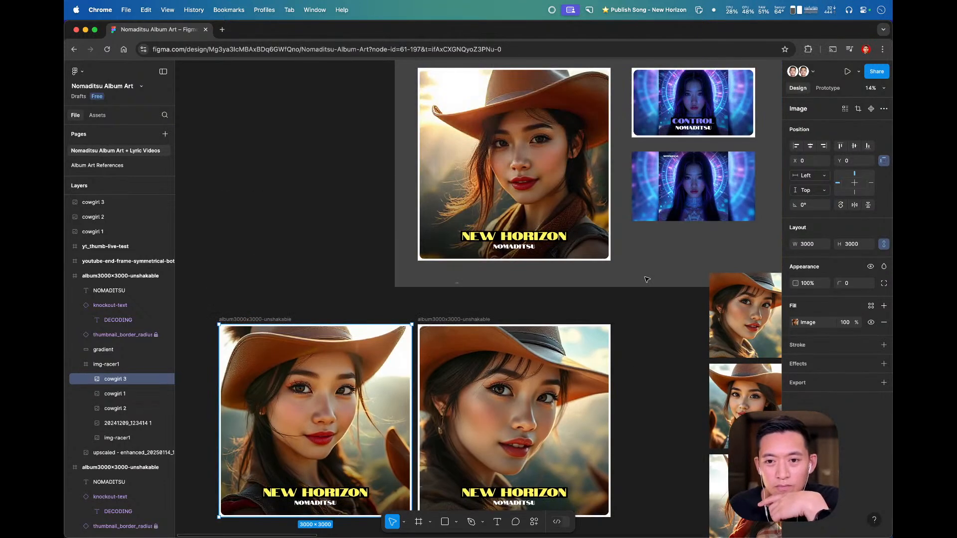
# - Scale the original cover's cowgirl 2 portrait to 3441×3441 and shift it to frame her face
pyautogui.scroll(-3, 648, 280)
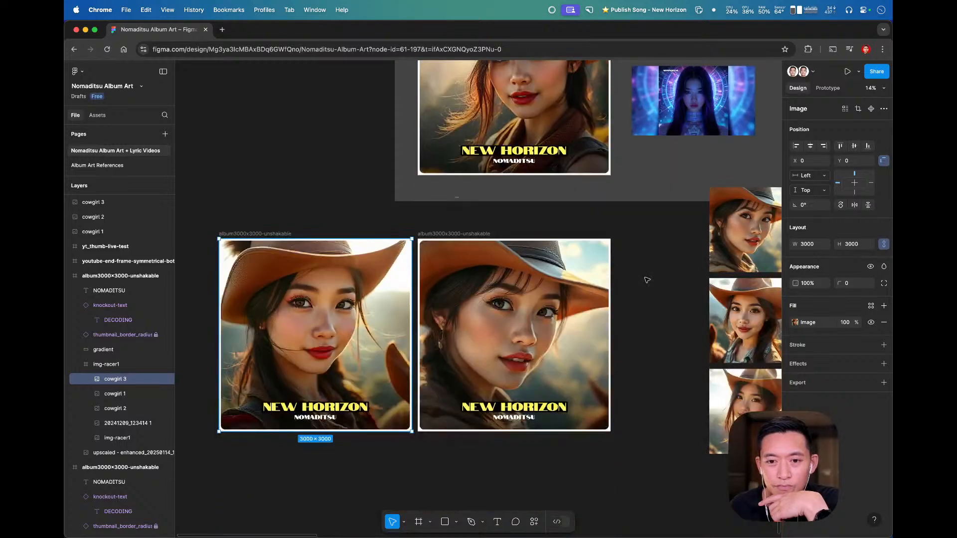
pyautogui.scroll(3, 648, 280)
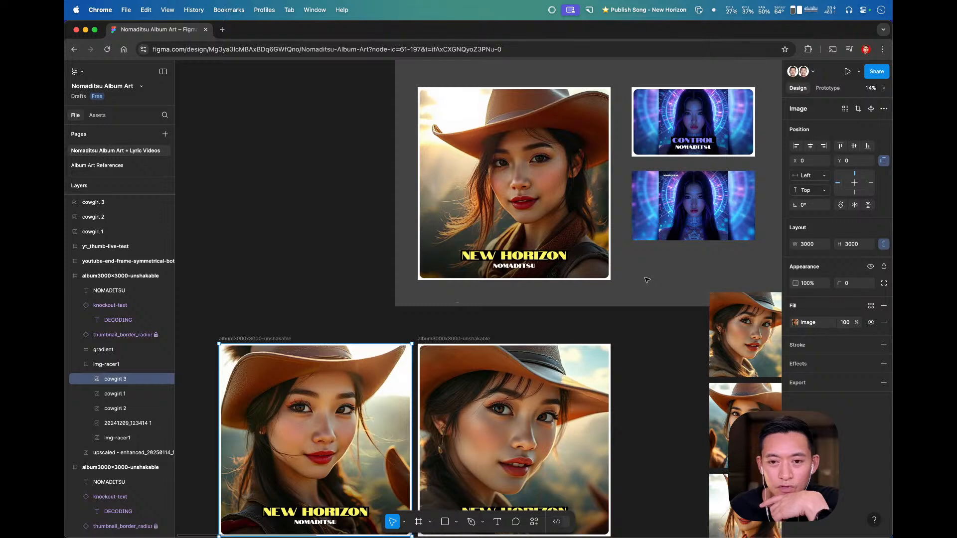
pyautogui.scroll(-3, 551, 165)
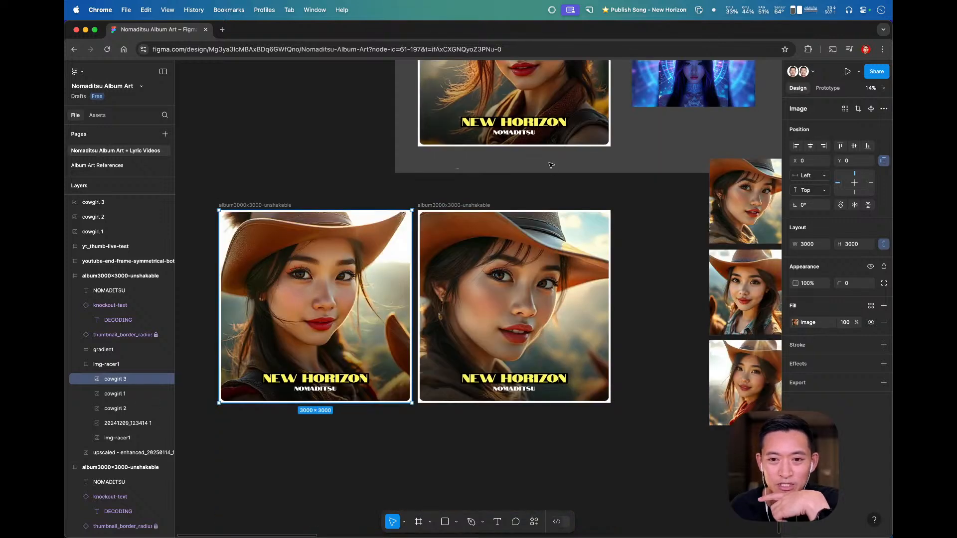
pyautogui.scroll(3, 551, 165)
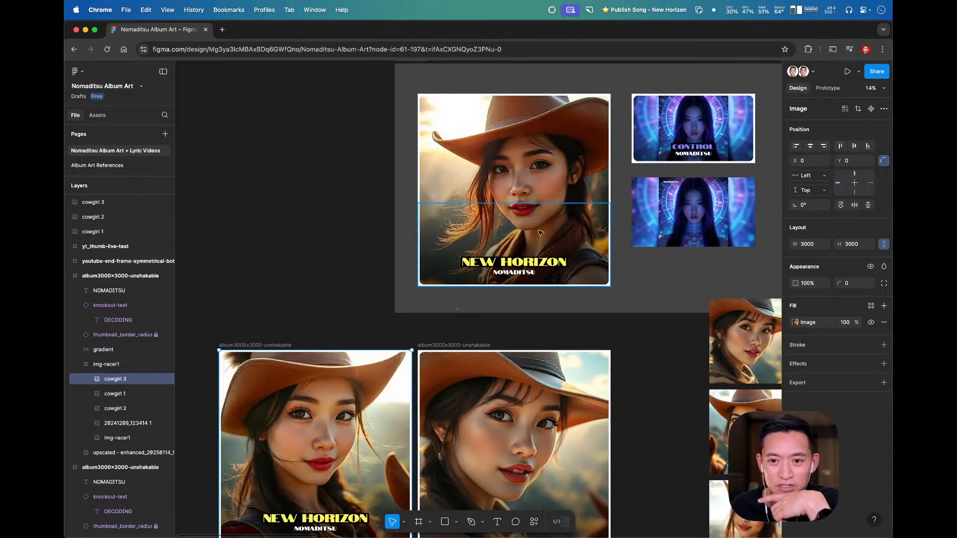
pyautogui.click(524, 175)
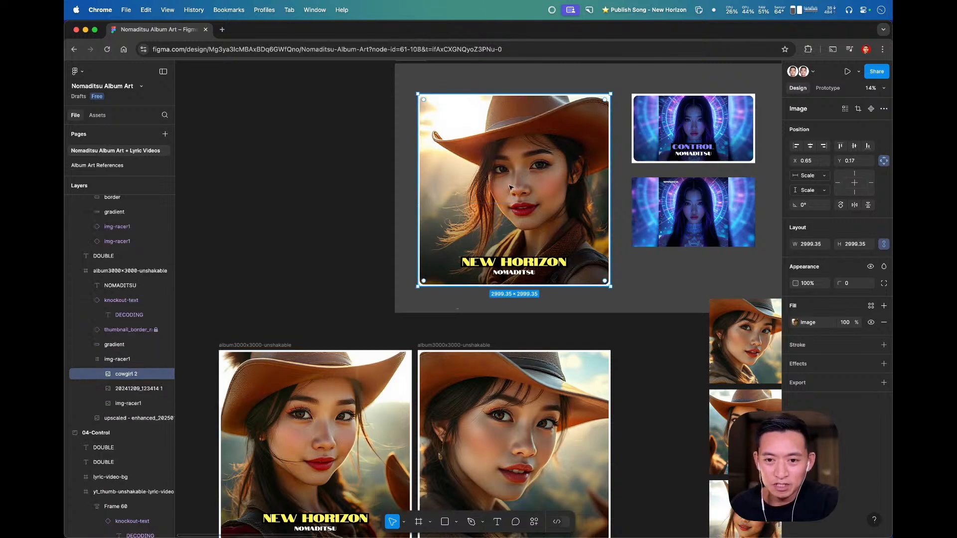
pyautogui.moveTo(418, 288); pyautogui.dragTo(389, 301)
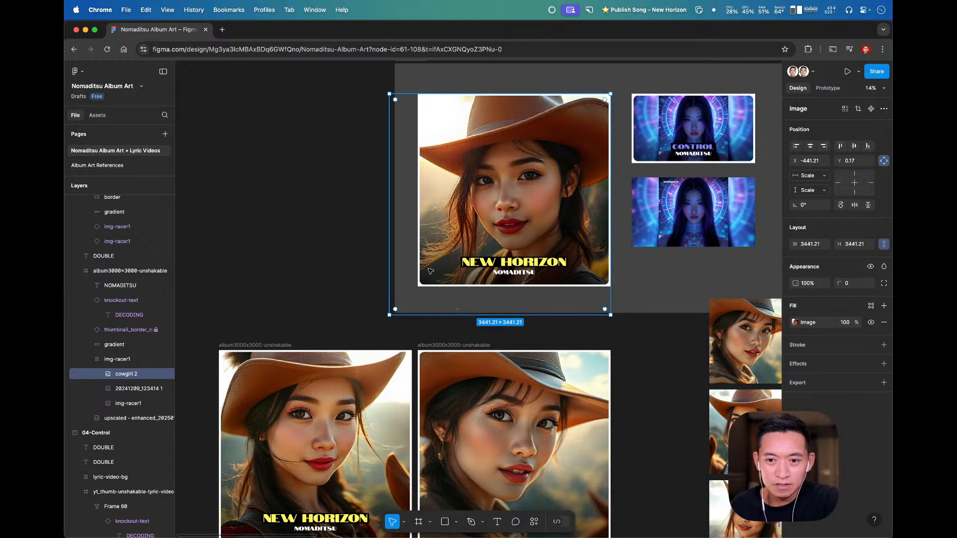
pyautogui.moveTo(534, 179); pyautogui.dragTo(534, 173)
pyautogui.click(653, 358)
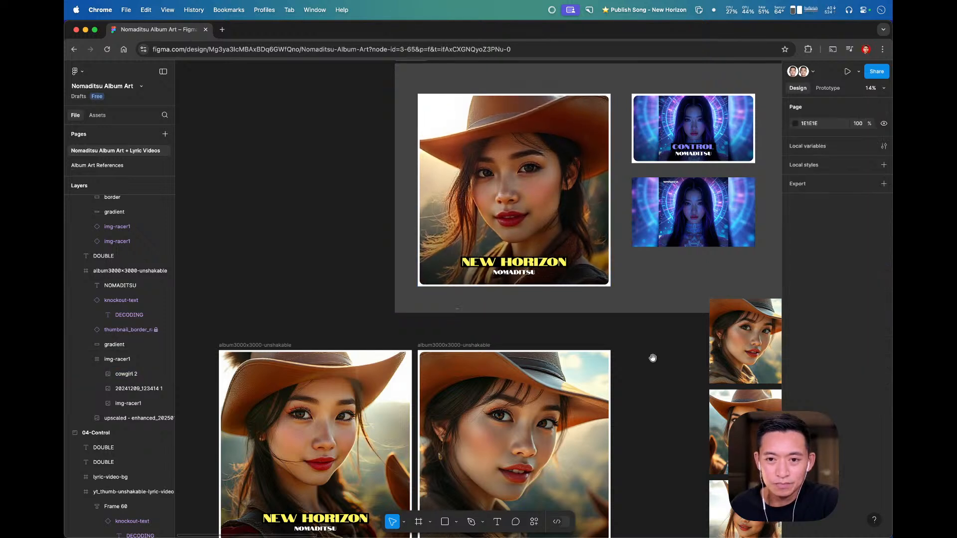
pyautogui.scroll(-5, 653, 376)
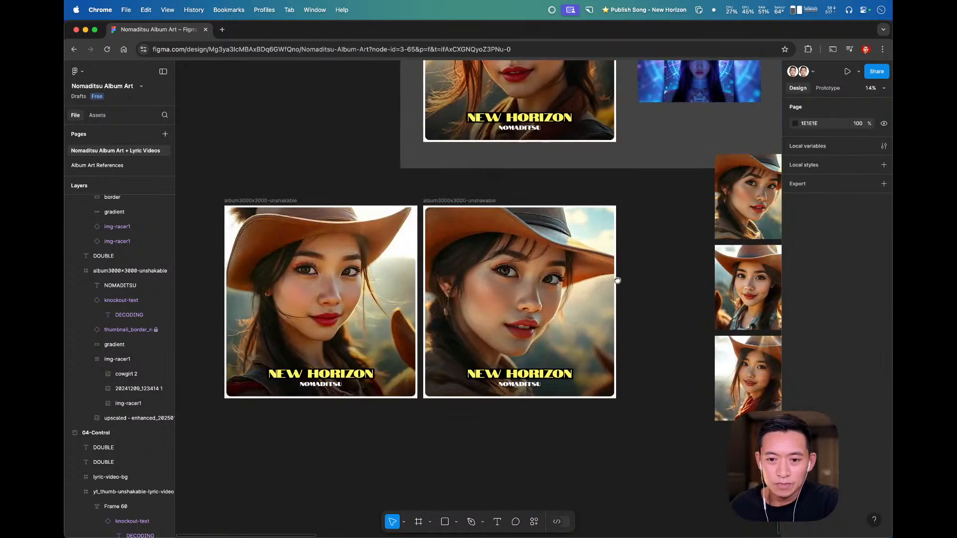
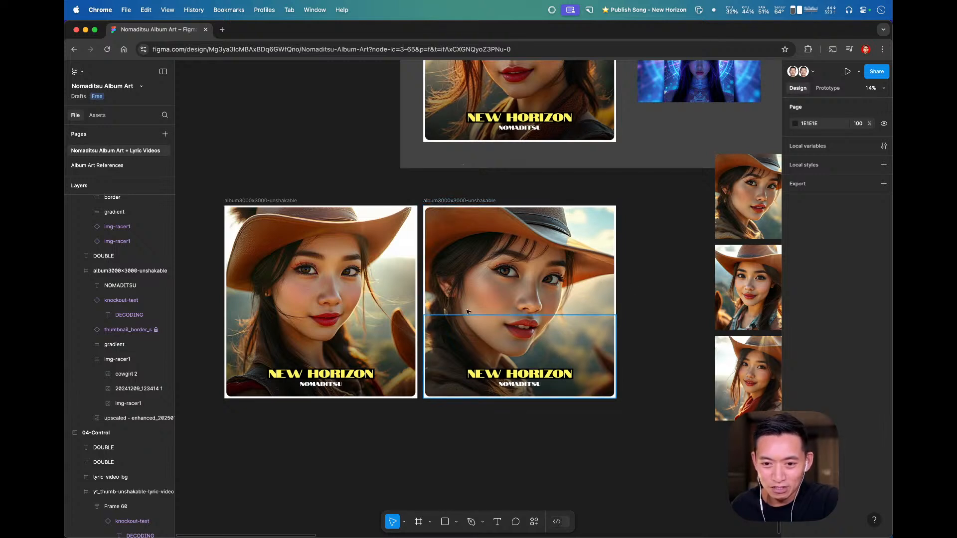
# - Recentre the view on the left and right NEW HORIZON cover frames
pyautogui.click(351, 280)
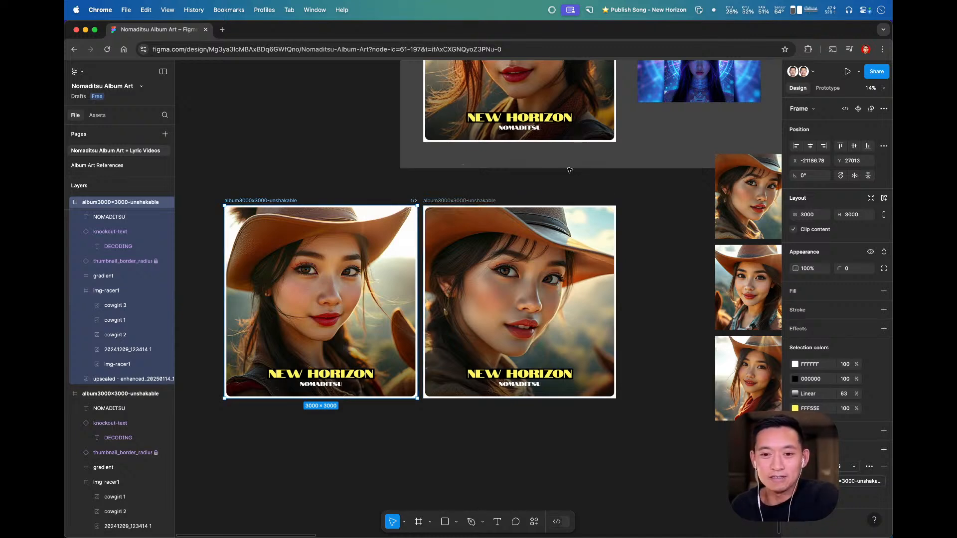
pyautogui.scroll(4, 568, 172)
pyautogui.scroll(1, 569, 172)
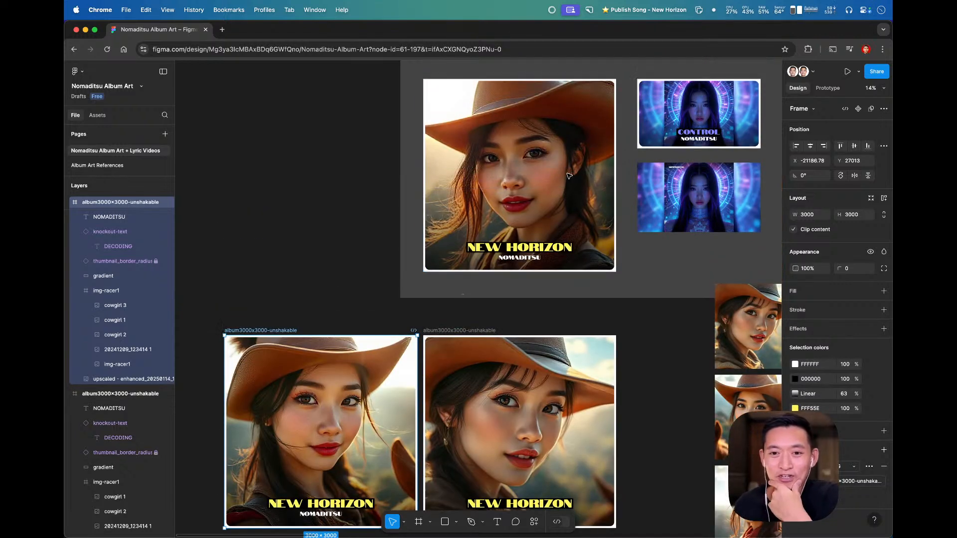
pyautogui.click(494, 313)
pyautogui.scroll(-1, 599, 317)
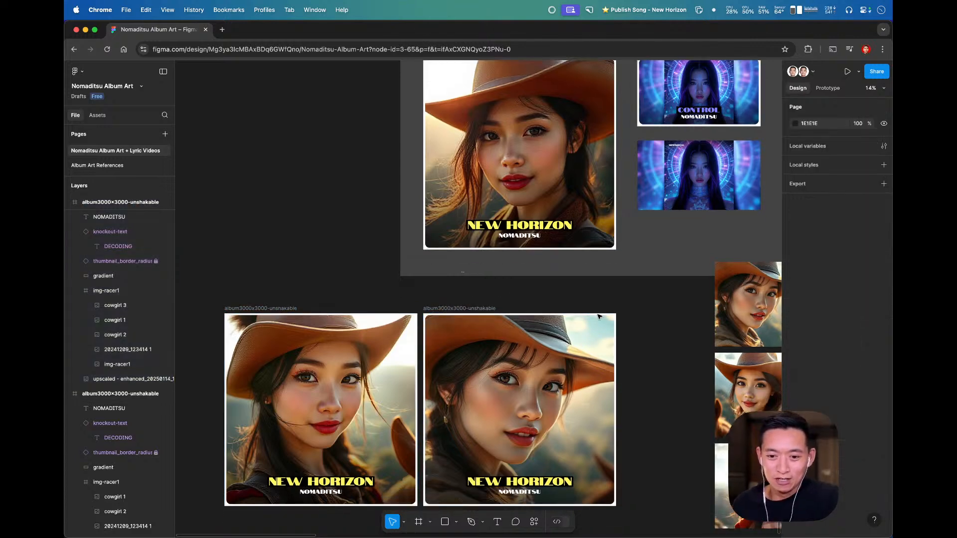
pyautogui.scroll(1, 574, 315)
pyautogui.moveTo(536, 307)
pyautogui.mouseDown()
pyautogui.moveTo(588, 317)
pyautogui.moveTo(631, 299)
pyautogui.moveTo(630, 321)
pyautogui.moveTo(667, 312)
pyautogui.moveTo(566, 312)
pyautogui.moveTo(543, 301)
pyautogui.mouseUp()
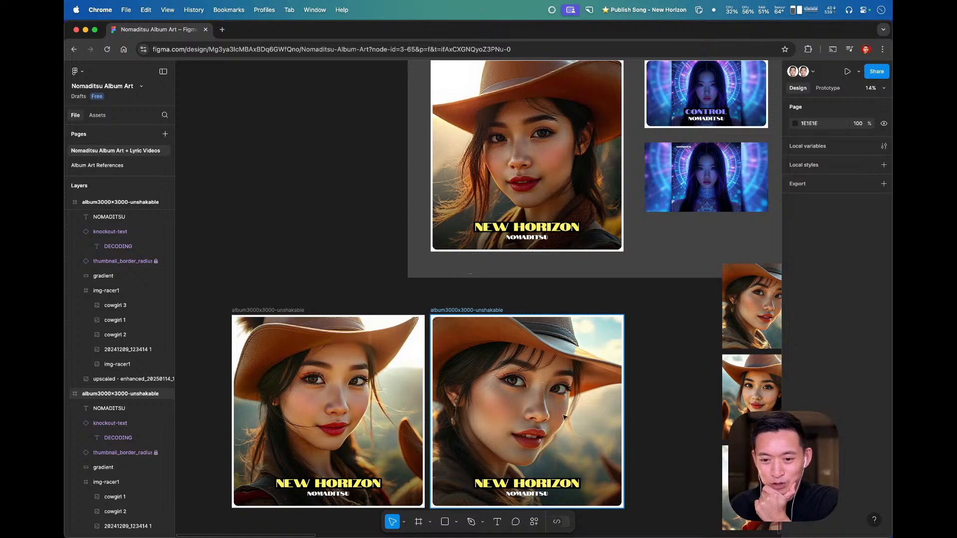
pyautogui.click(553, 403)
pyautogui.click(668, 369)
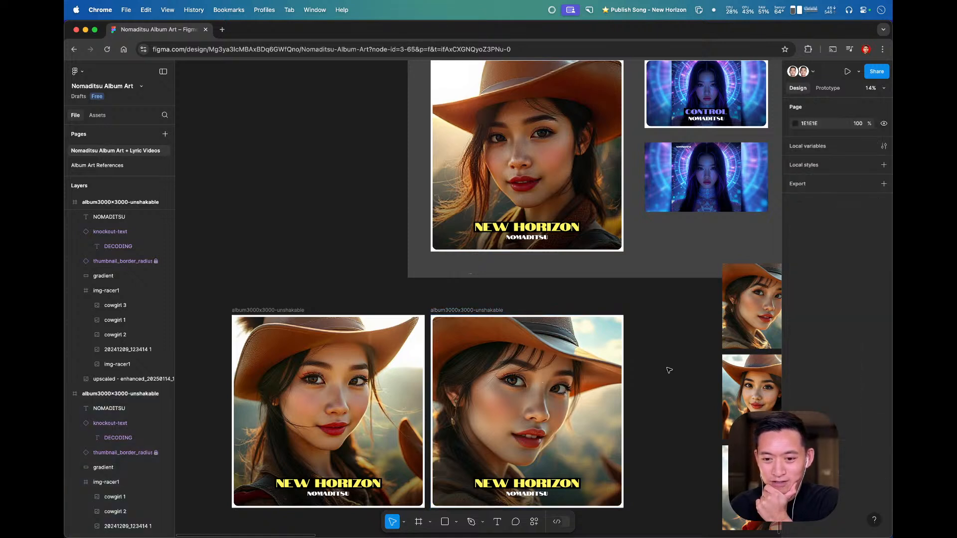
pyautogui.click(569, 384)
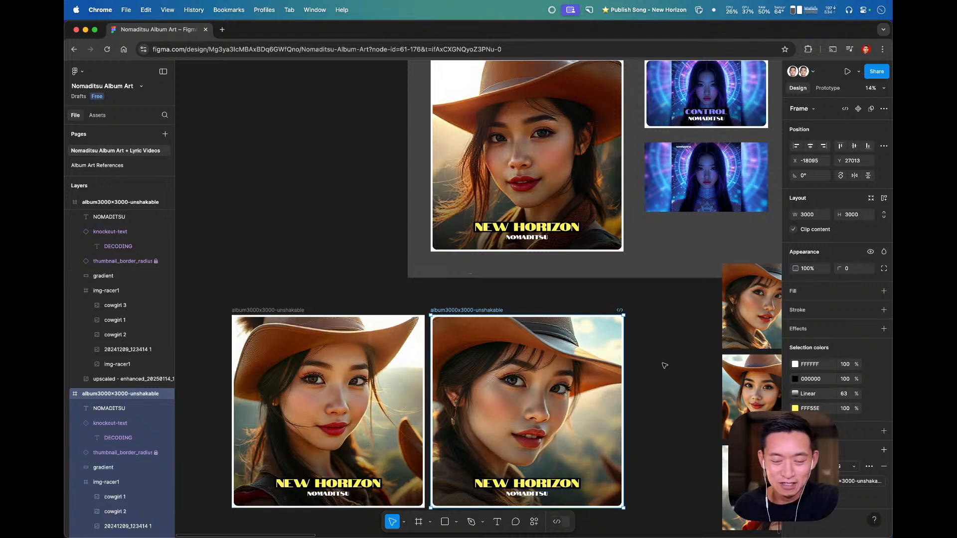
pyautogui.hscroll(-5, 522, 385)
pyautogui.scroll(-2, 522, 385)
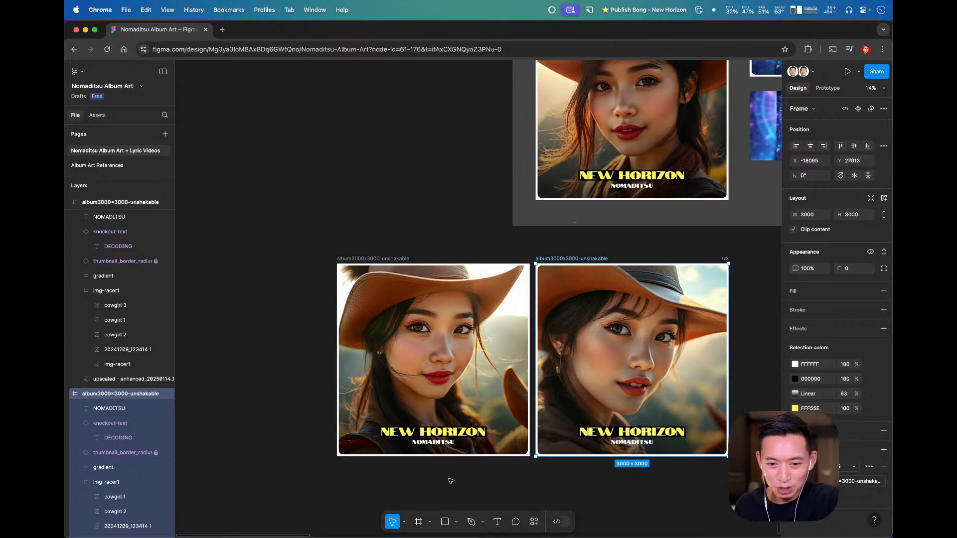
pyautogui.click(493, 486)
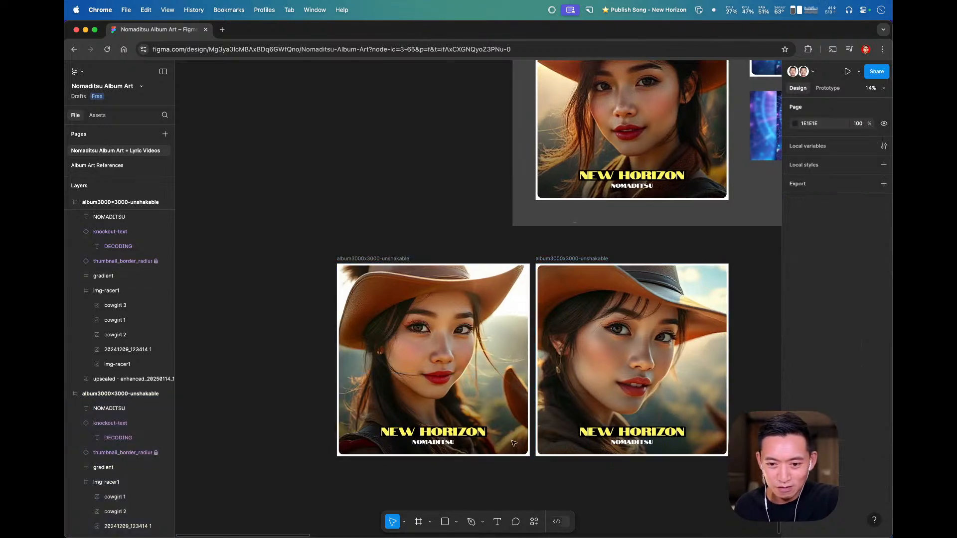
# - Enlarge the cowgirl 3 photo to about 3274 px square and shift the left cover further left
pyautogui.click(490, 353)
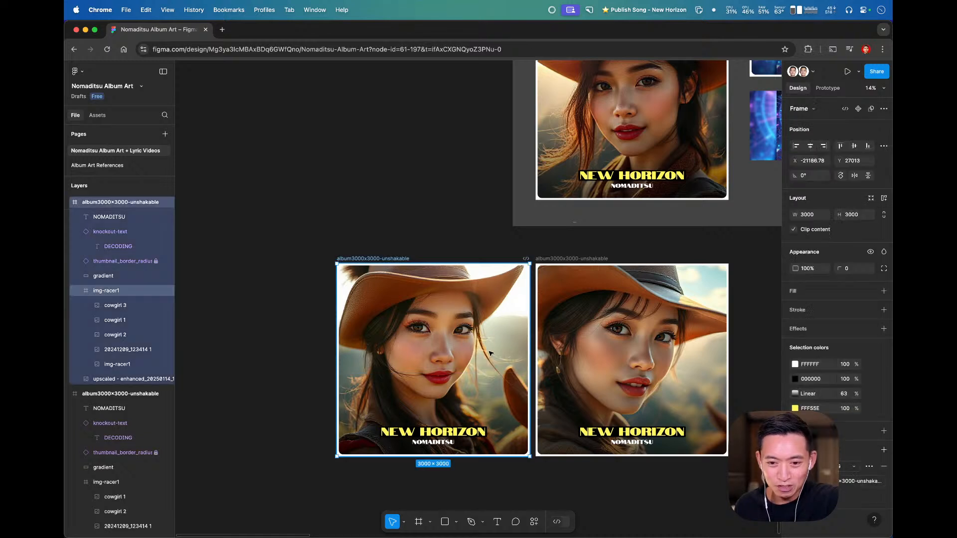
pyautogui.keyDown('super'); pyautogui.click(481, 330); pyautogui.keyUp('super')
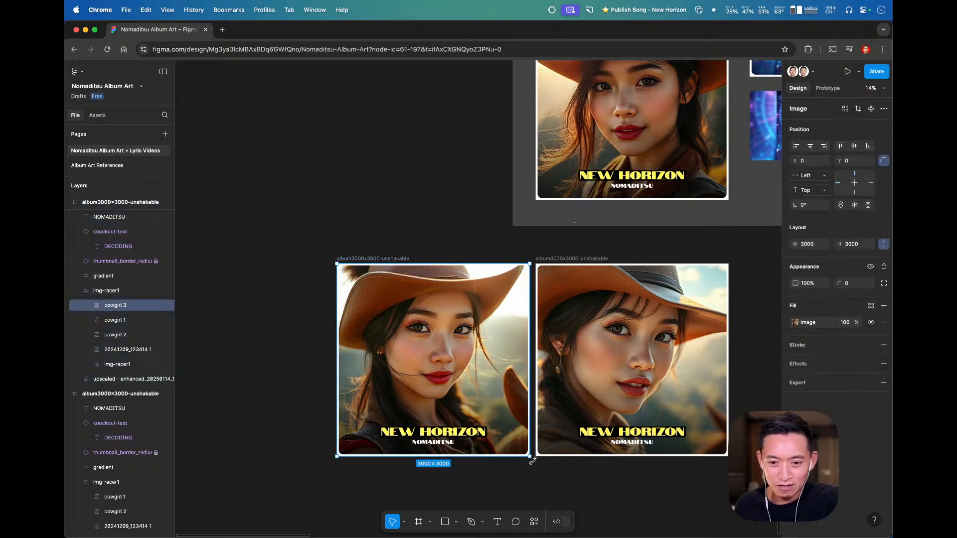
pyautogui.moveTo(533, 461); pyautogui.dragTo(548, 469)
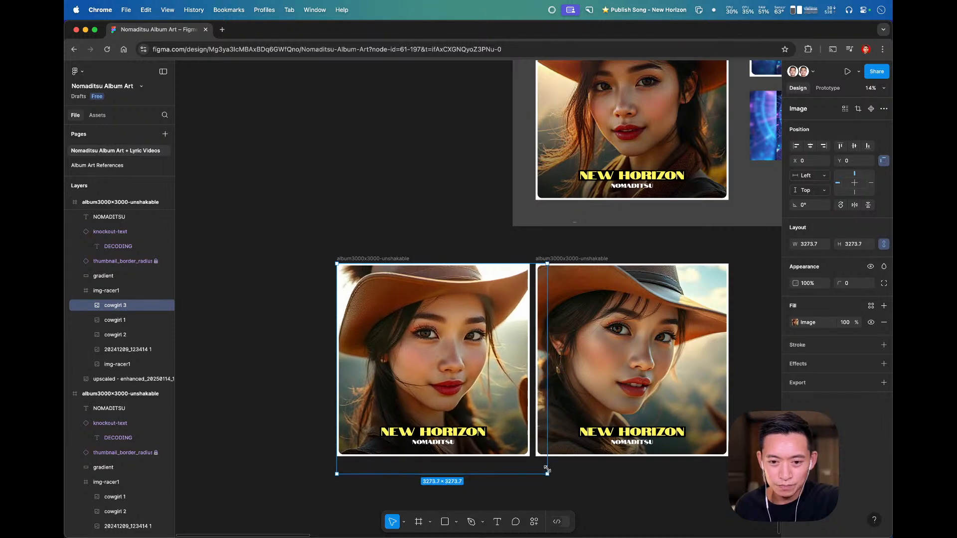
pyautogui.click(477, 229)
pyautogui.hscroll(3, 477, 229)
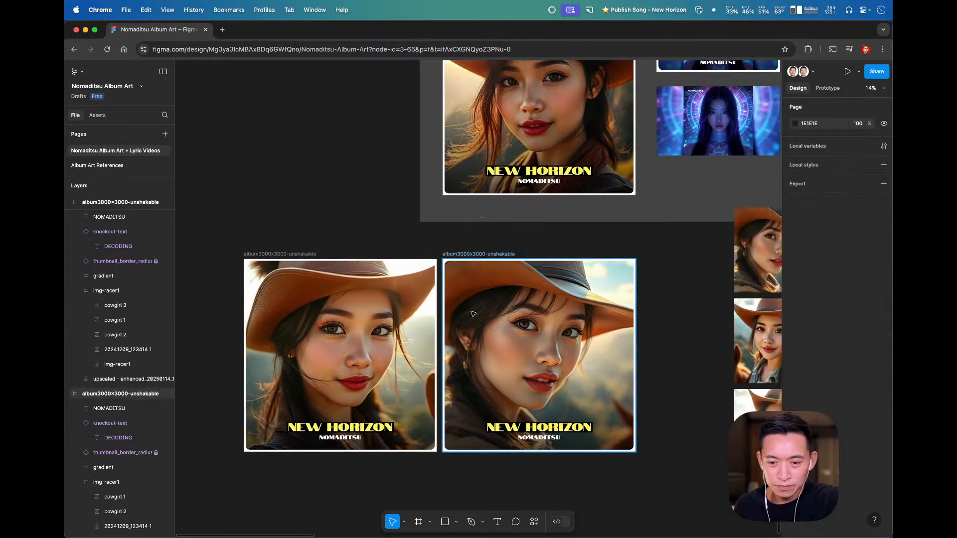
pyautogui.moveTo(297, 254); pyautogui.dragTo(242, 254)
# - Select the cowgirl photo in the 04-Control cover and switch to the Pinokio upscaler
pyautogui.moveTo(367, 230); pyautogui.dragTo(317, 319)
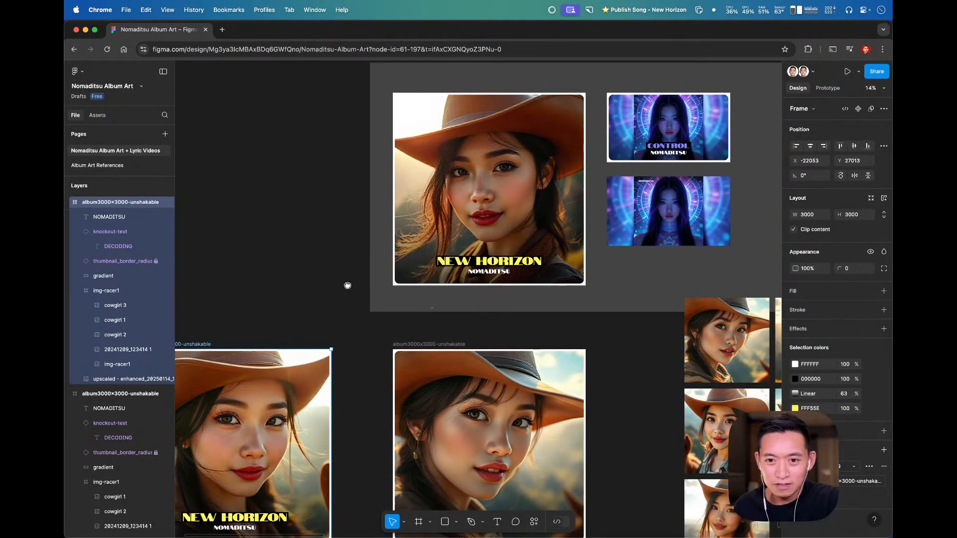
pyautogui.moveTo(348, 286); pyautogui.dragTo(365, 215)
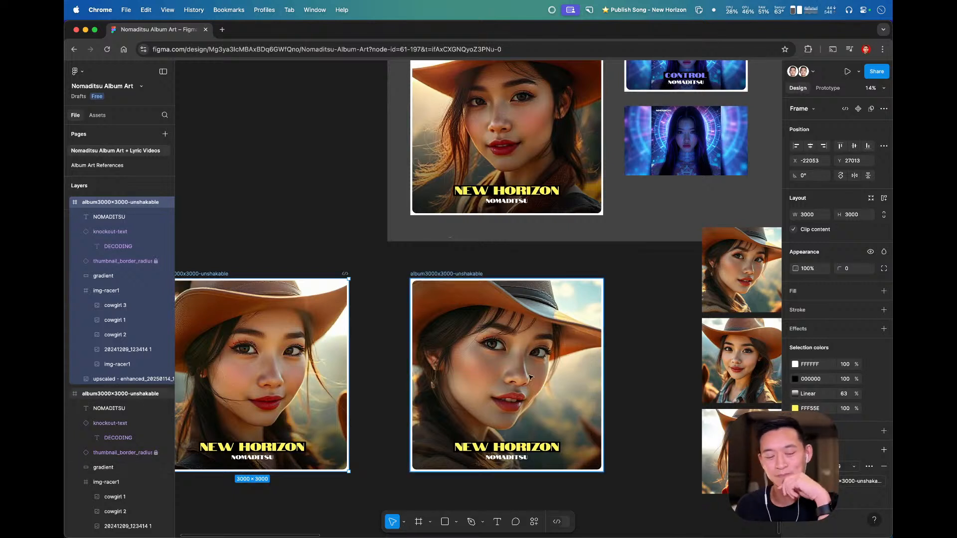
pyautogui.scroll(5, 554, 382)
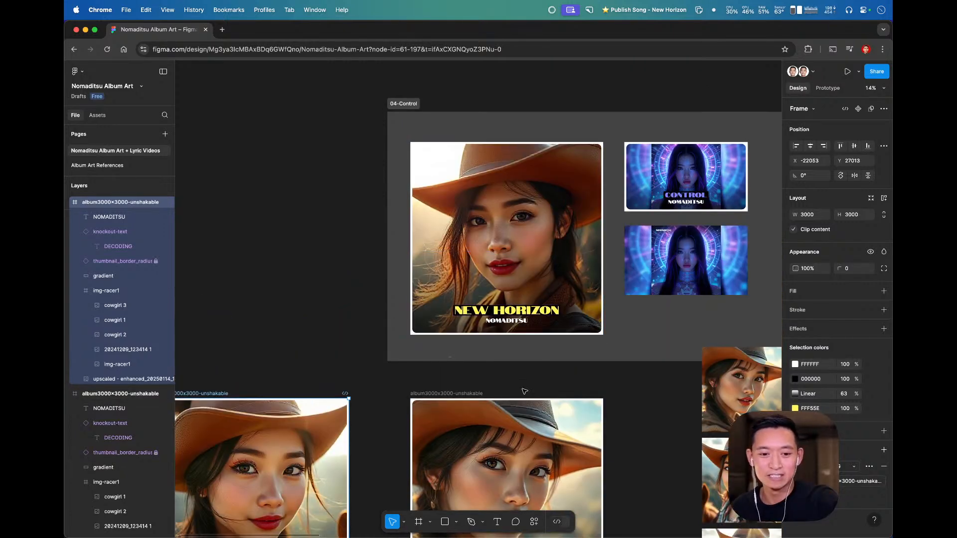
pyautogui.moveTo(497, 360)
pyautogui.mouseDown()
pyautogui.moveTo(631, 228)
pyautogui.moveTo(497, 343)
pyautogui.mouseUp()
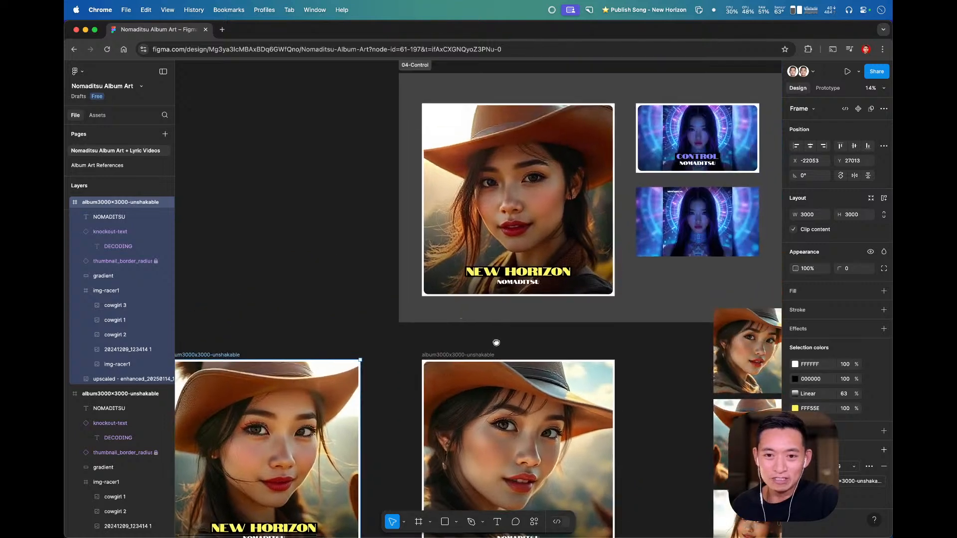
pyautogui.click(519, 196)
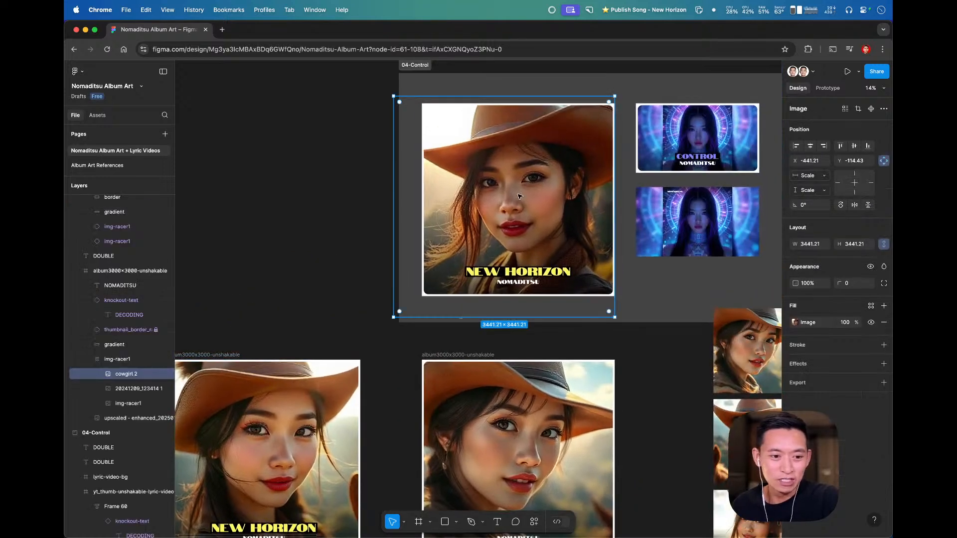
pyautogui.press('super+Tab')
pyautogui.press('super+Tab')
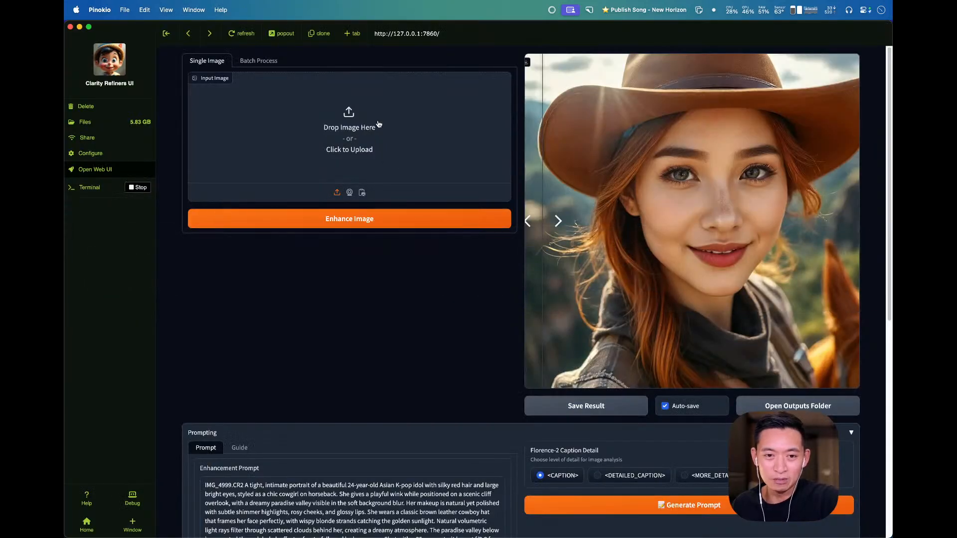
# - Load cowgirl 2.png from the New Horizon folder as the upscaler's input image
pyautogui.press('super+Tab')
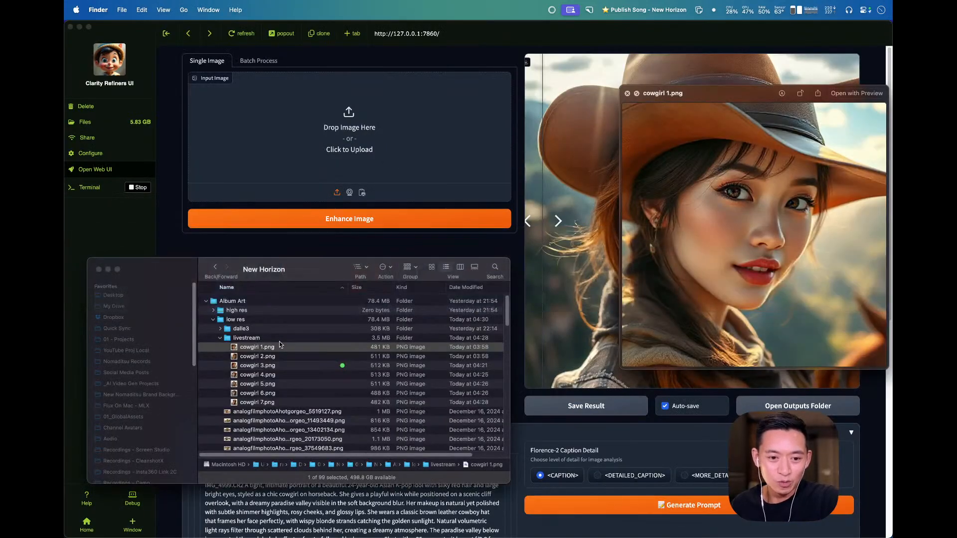
pyautogui.click(280, 357)
pyautogui.click(269, 358)
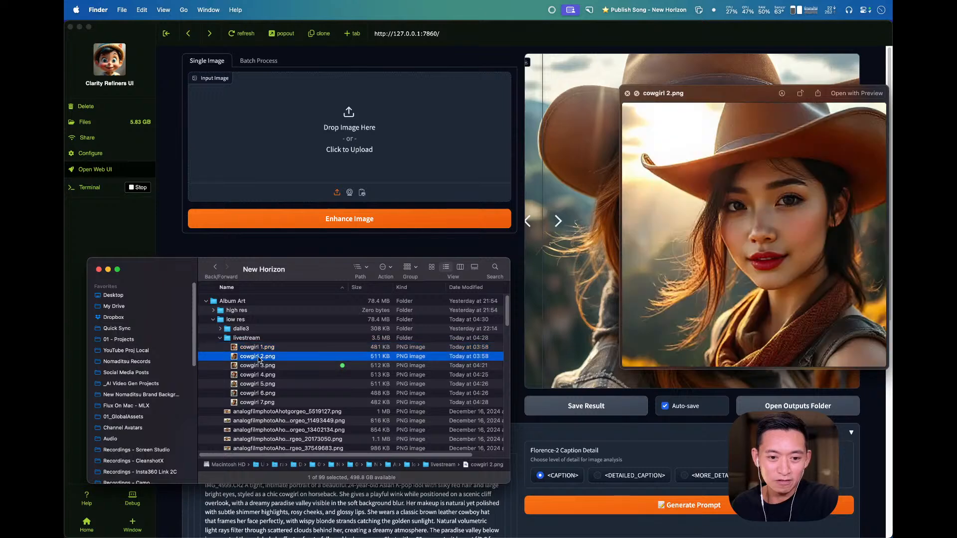
pyautogui.moveTo(259, 359); pyautogui.dragTo(359, 123)
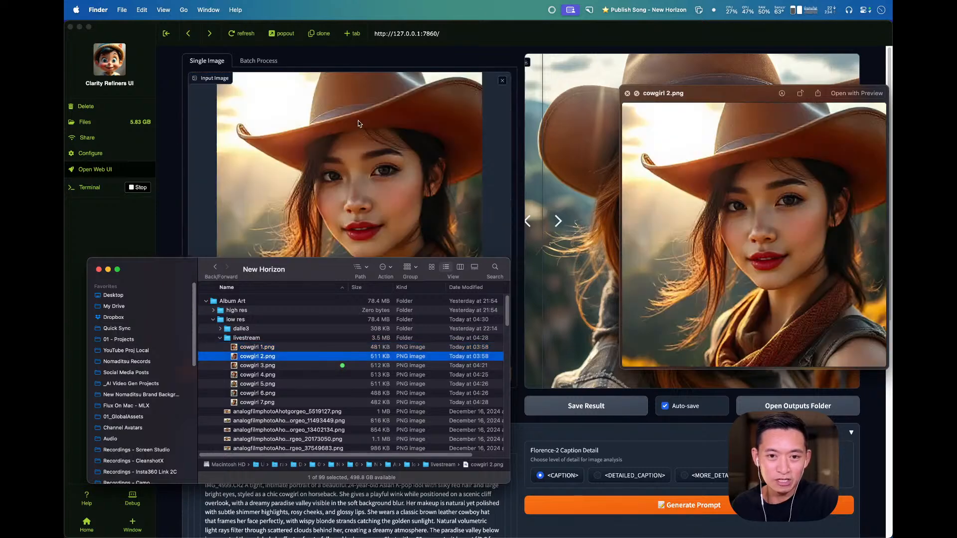
pyautogui.click(466, 60)
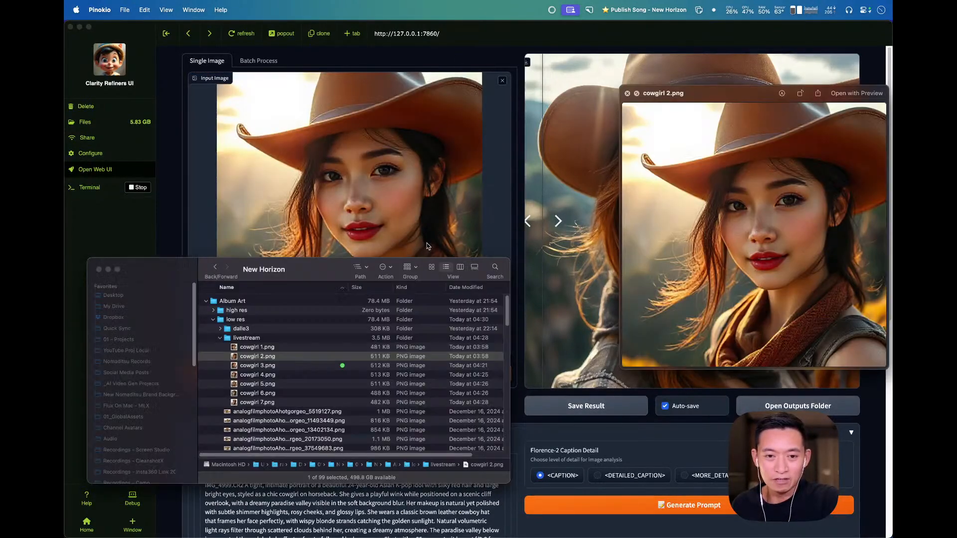
# - Cut the prompt down to 'masterpiece, best quality, highres' and start enhancing the image
pyautogui.press('super+Tab')
pyautogui.press('super+Tab')
pyautogui.scroll(-3, 431, 339)
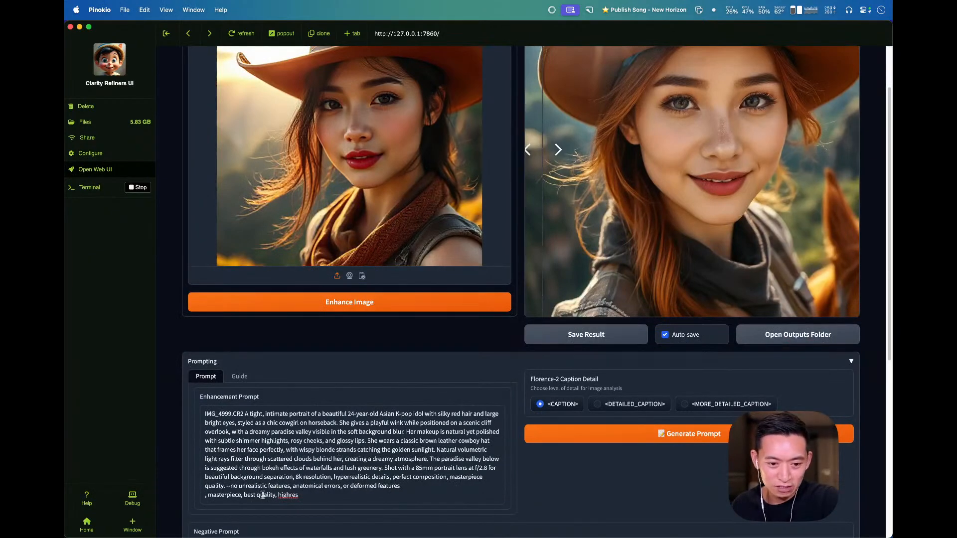
pyautogui.moveTo(208, 494); pyautogui.dragTo(201, 416)
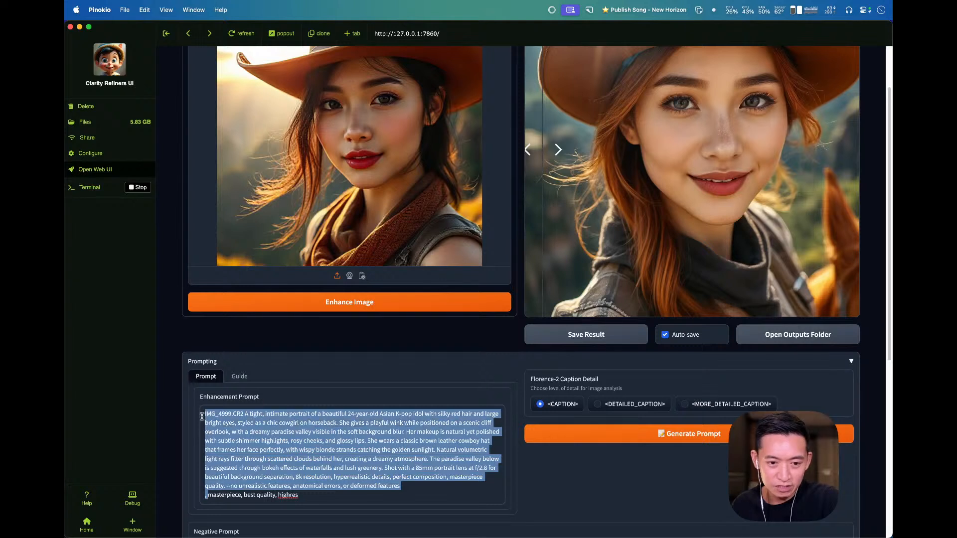
pyautogui.press('BackSpace')
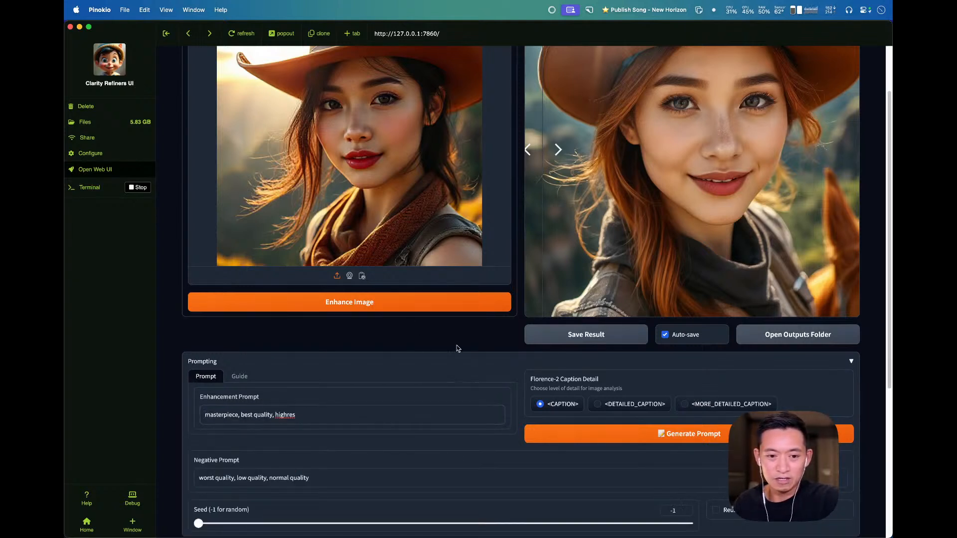
pyautogui.scroll(3, 448, 338)
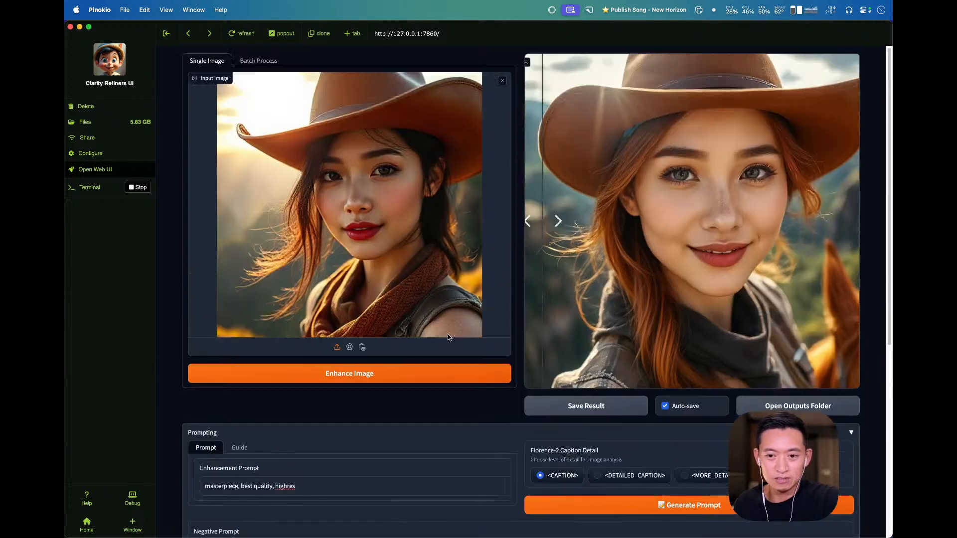
pyautogui.click(459, 374)
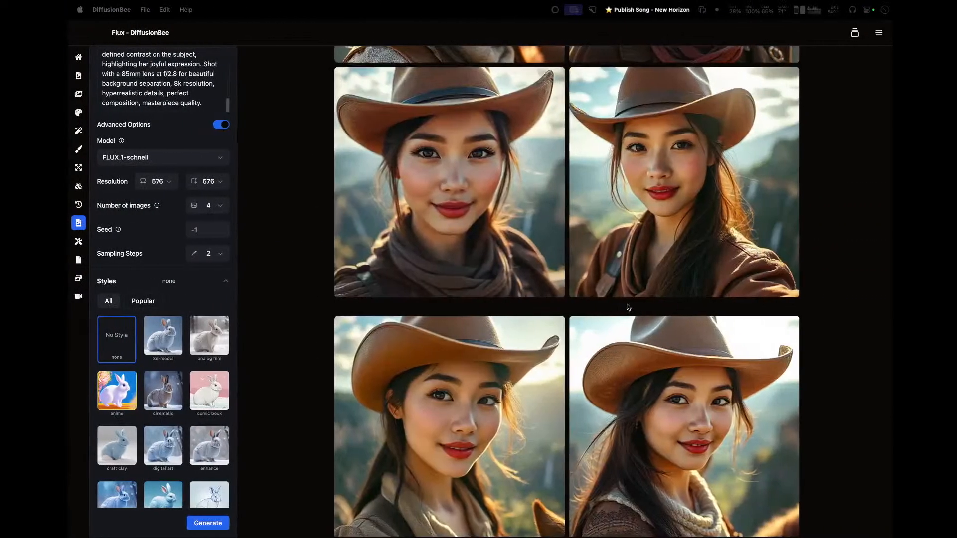
pyautogui.scroll(-3, 584, 377)
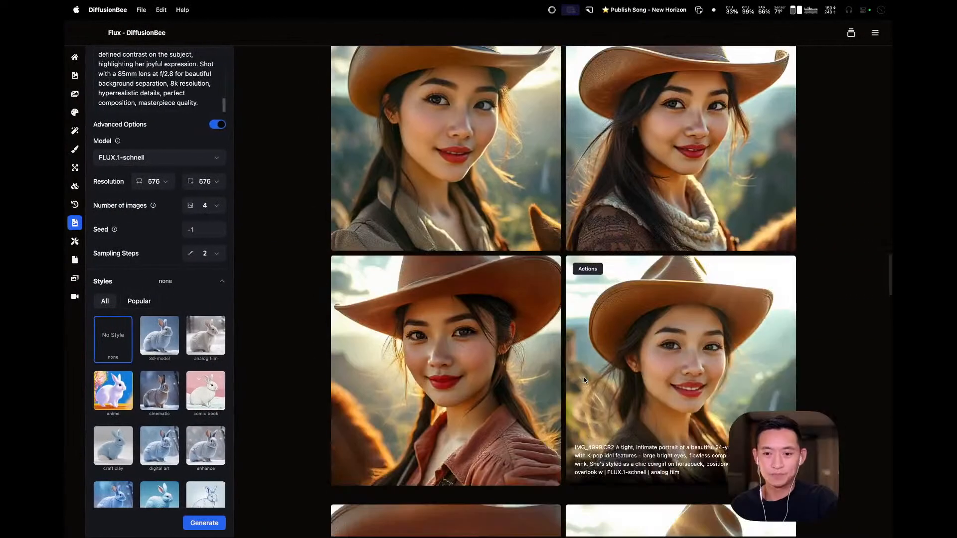
pyautogui.scroll(-1, 581, 402)
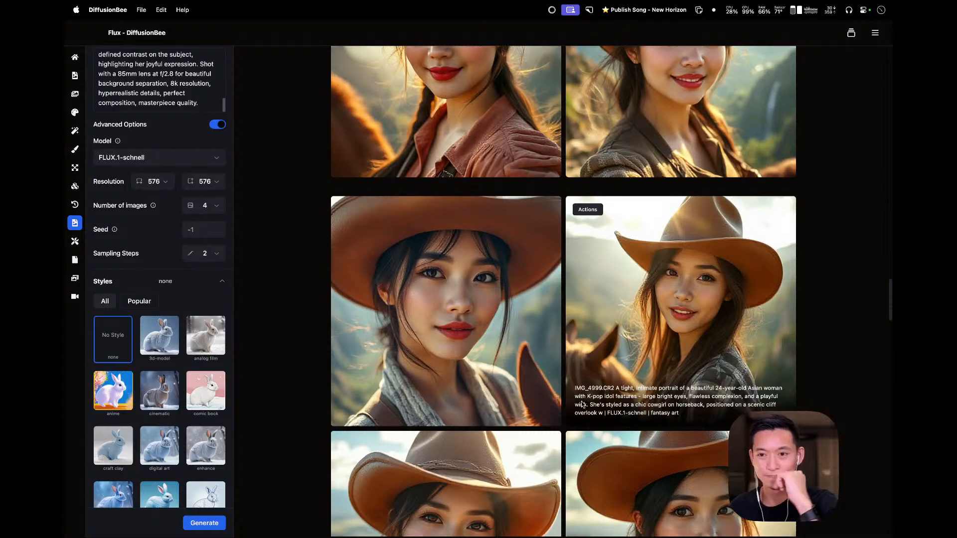
pyautogui.scroll(4, 582, 405)
pyautogui.scroll(-8, 582, 403)
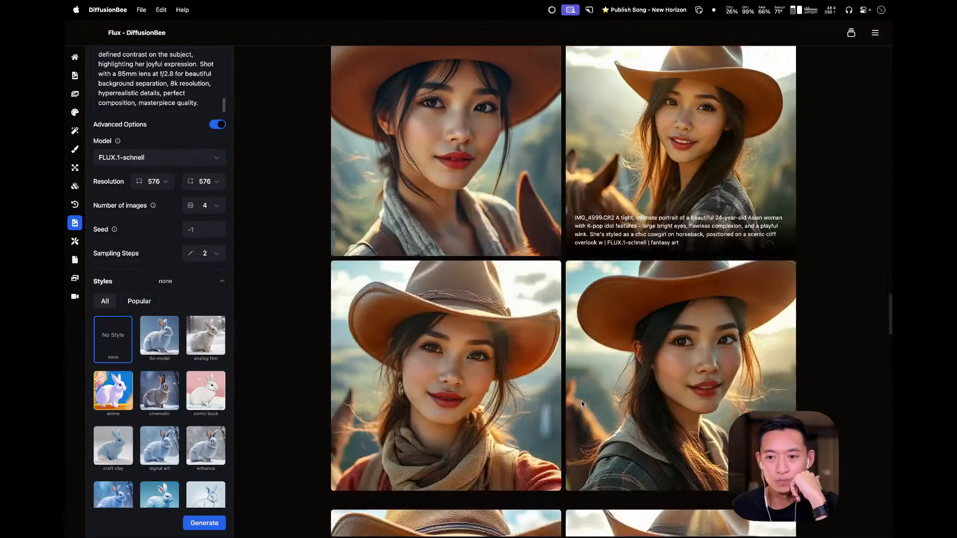
pyautogui.scroll(-15, 581, 400)
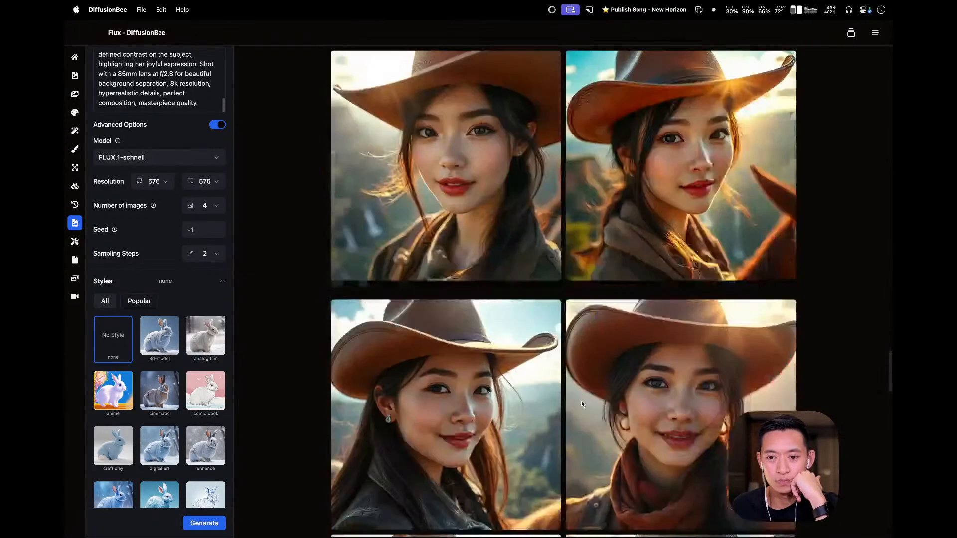
pyautogui.scroll(-6, 582, 401)
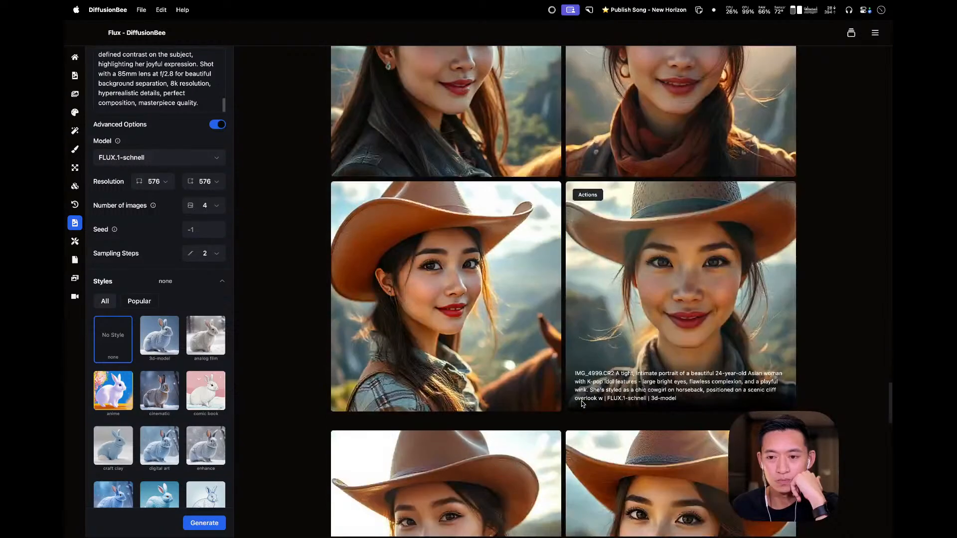
pyautogui.scroll(-10, 581, 401)
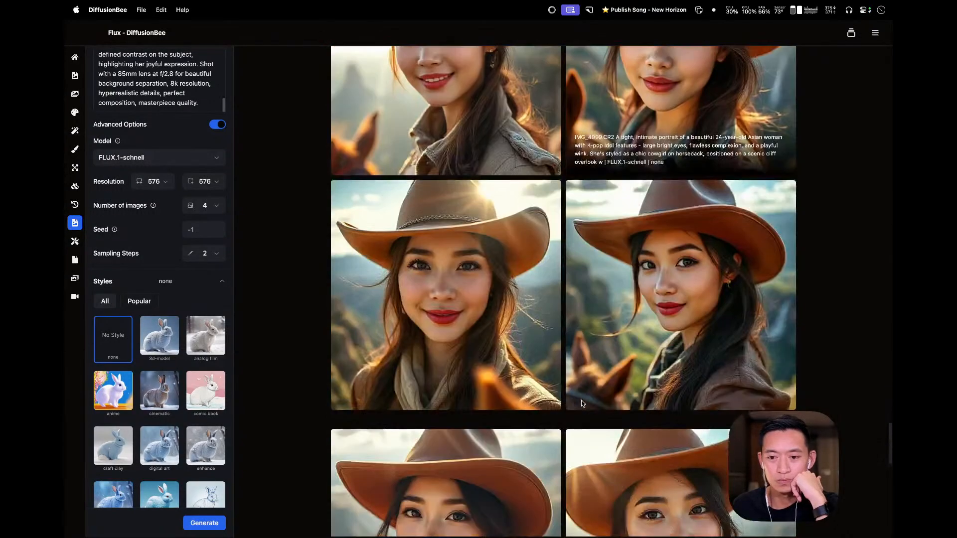
pyautogui.scroll(-10, 582, 403)
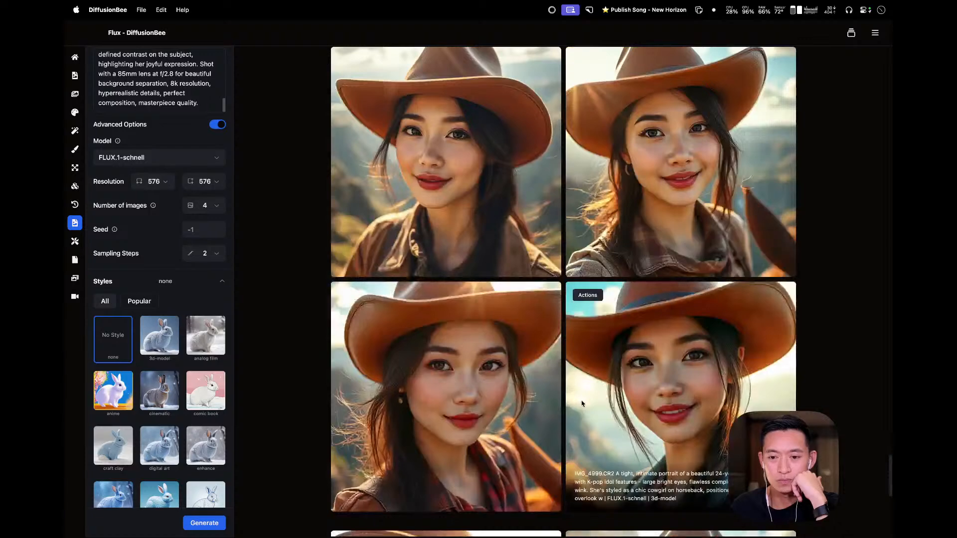
pyautogui.scroll(-5, 582, 403)
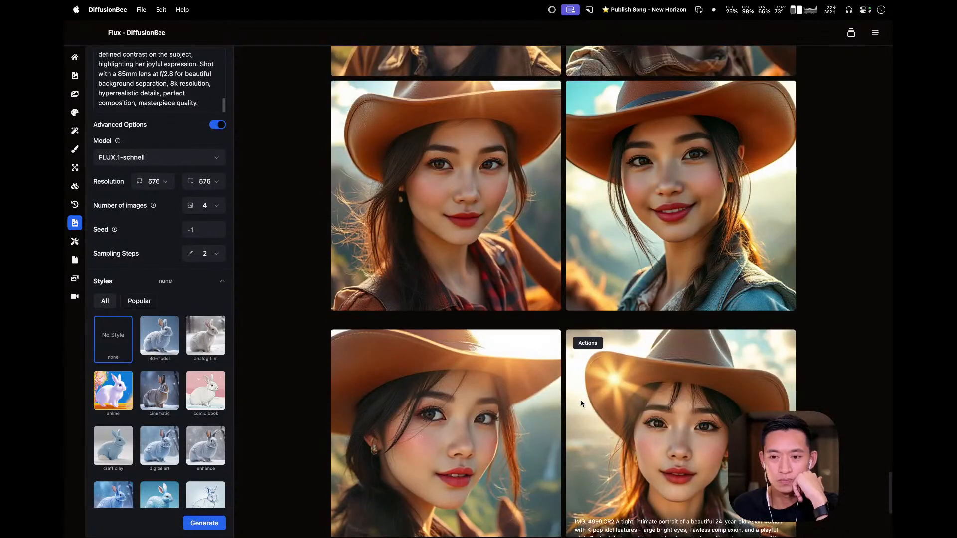
pyautogui.scroll(-8, 581, 403)
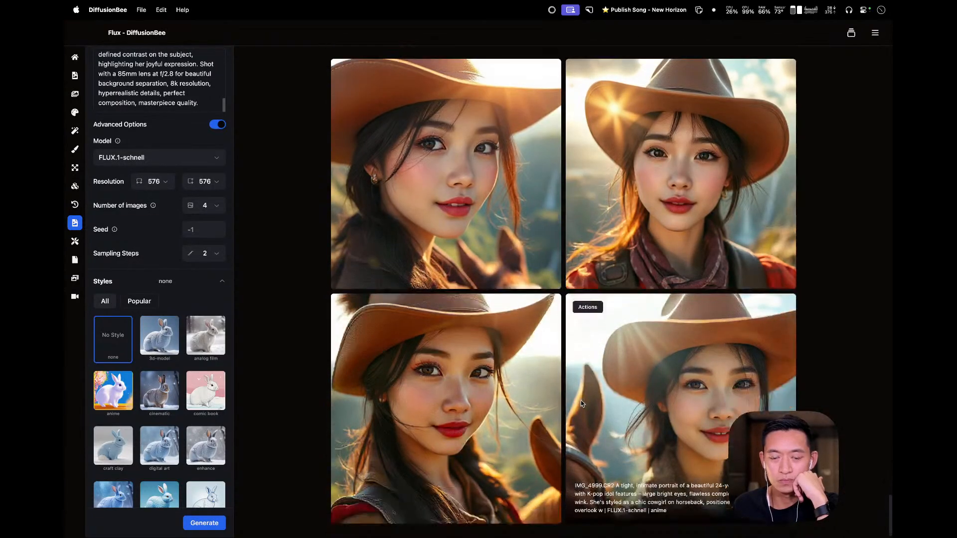
pyautogui.scroll(5, 668, 377)
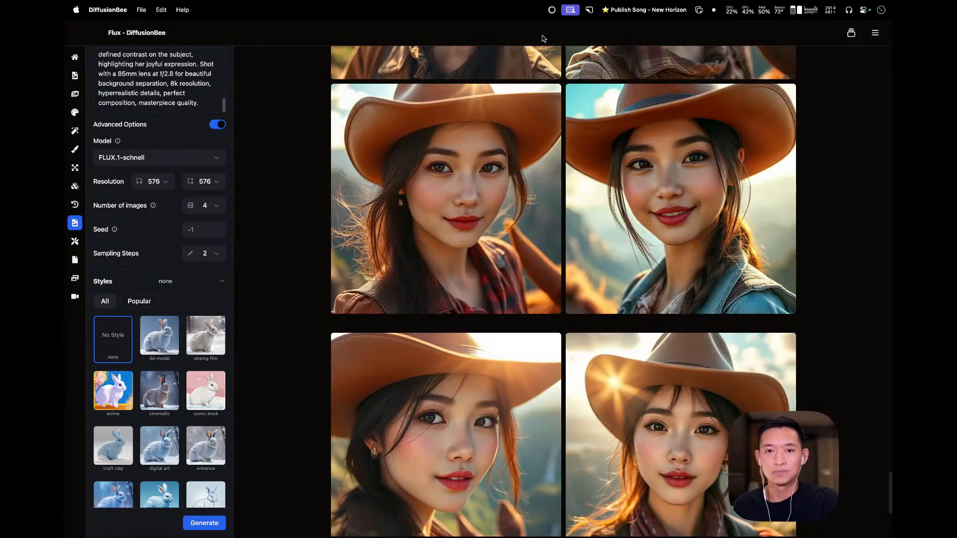
pyautogui.scroll(1, 494, 214)
pyautogui.scroll(15, 494, 214)
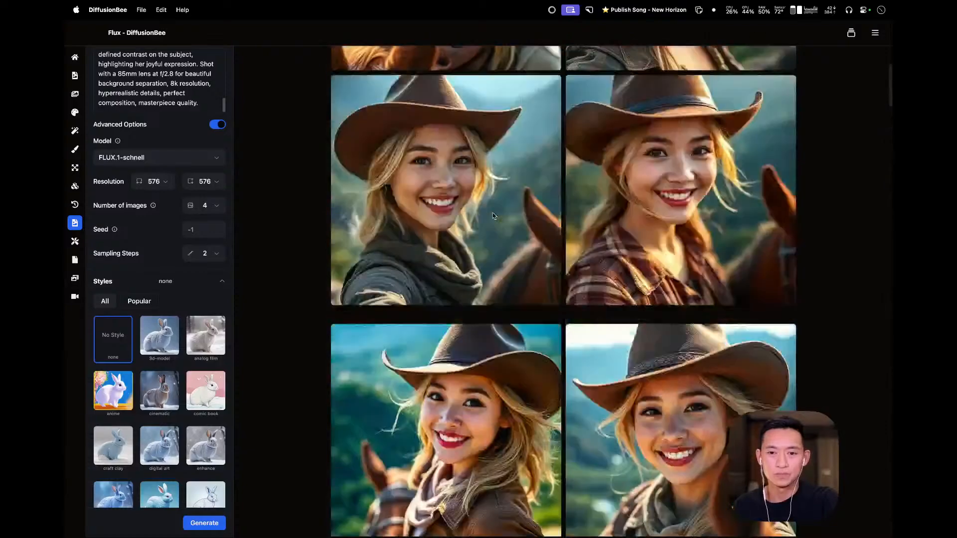
pyautogui.scroll(-8, 478, 301)
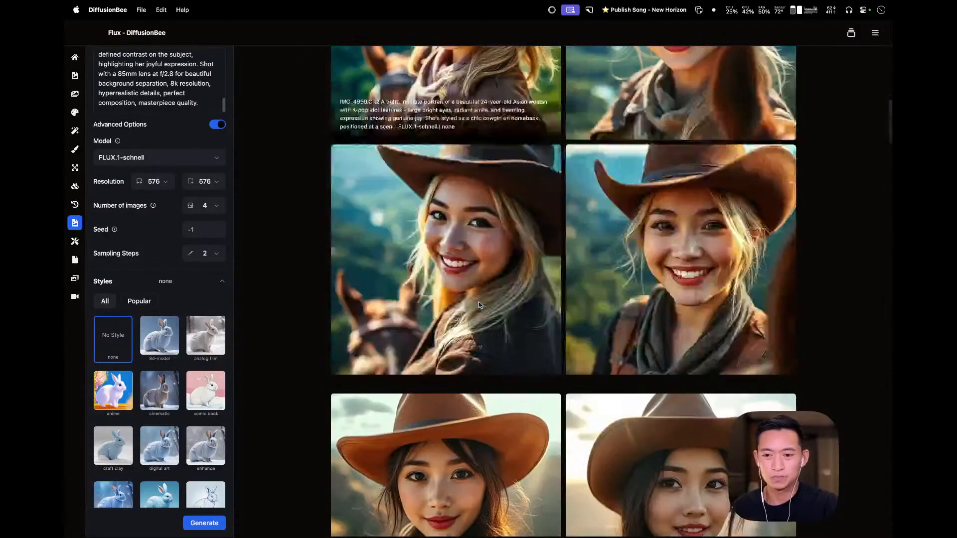
pyautogui.scroll(-2, 479, 301)
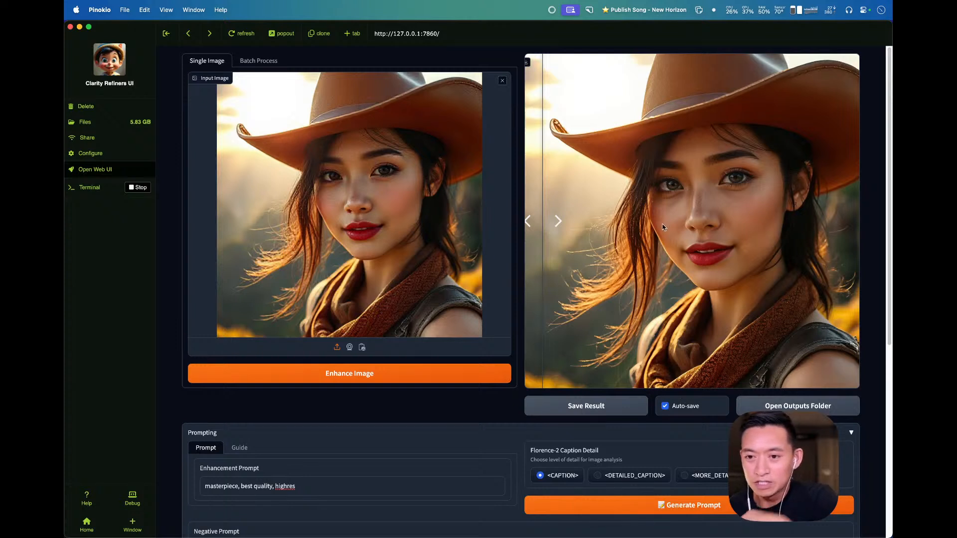
# - Compare the refined cowgirl portrait against the original with the before/after slider
pyautogui.moveTo(543, 219); pyautogui.dragTo(513, 332)
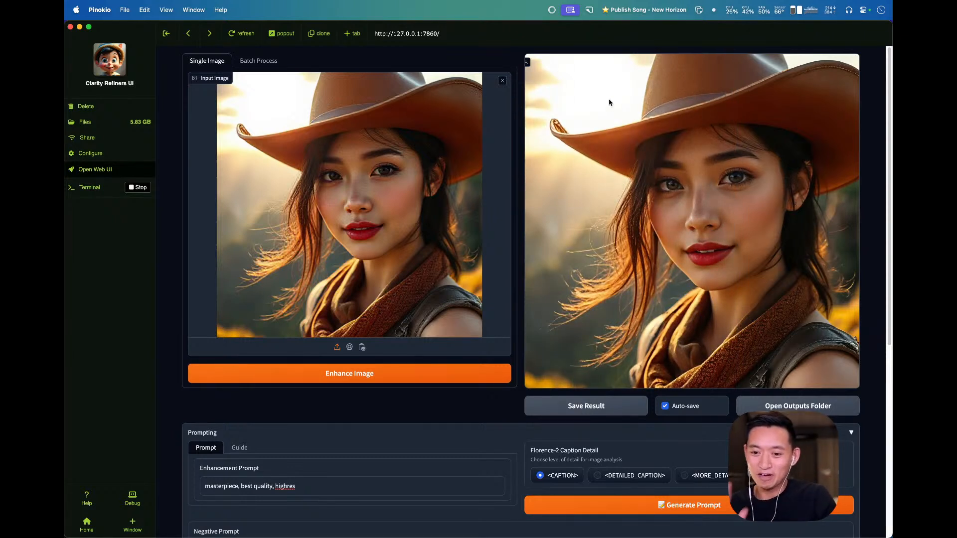
pyautogui.press('super+Tab')
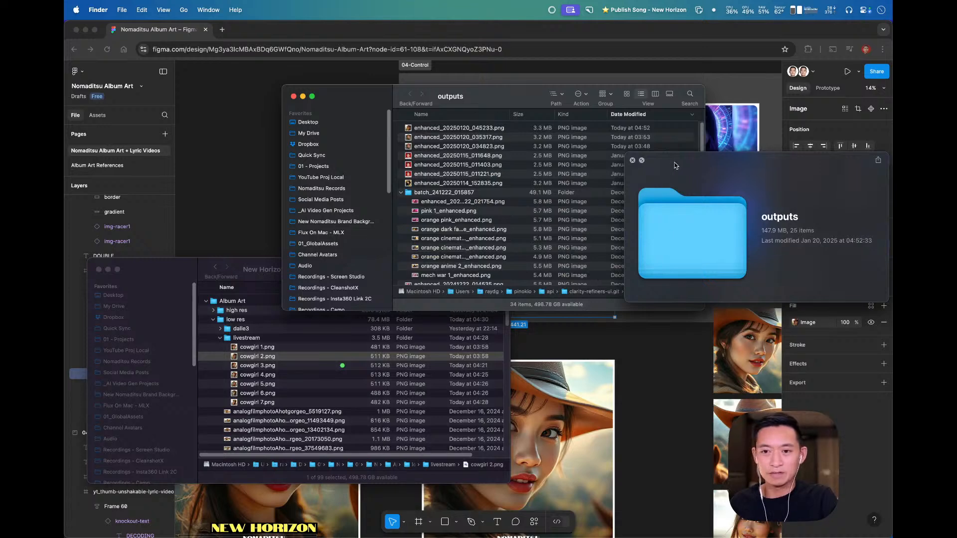
# - Preview enhanced_20250120_045233.png in Quick Look at nearly full-screen size
pyautogui.click(633, 160)
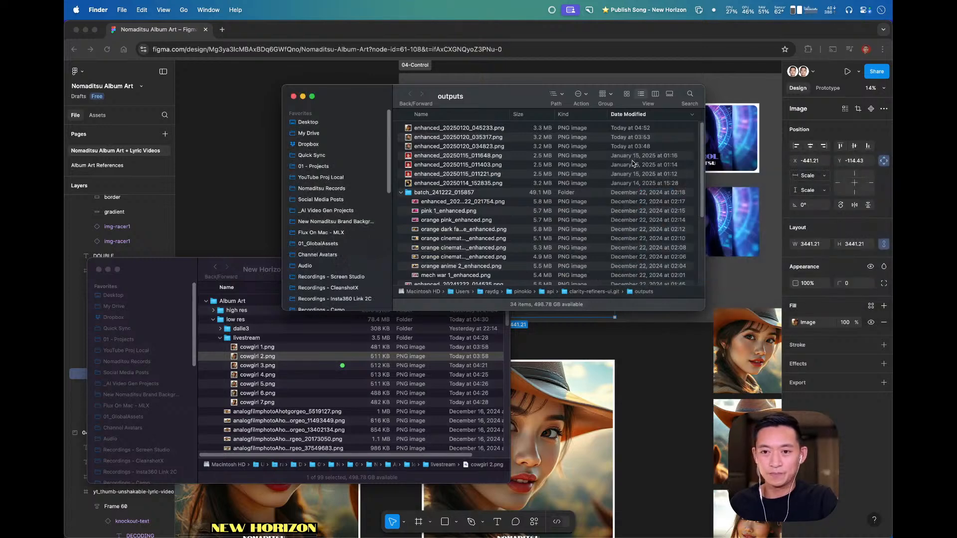
pyautogui.moveTo(517, 97); pyautogui.dragTo(892, 135)
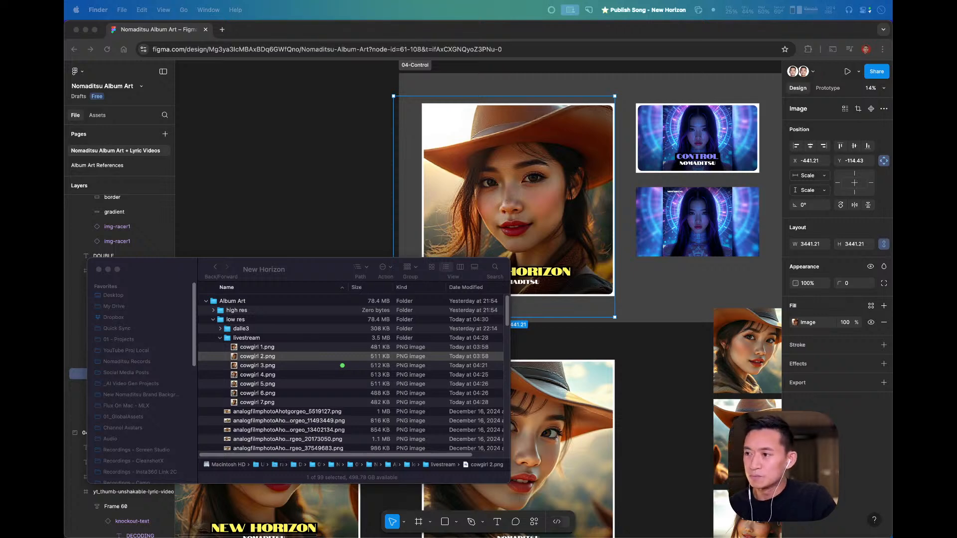
pyautogui.press('space')
pyautogui.moveTo(645, 109); pyautogui.dragTo(470, 65)
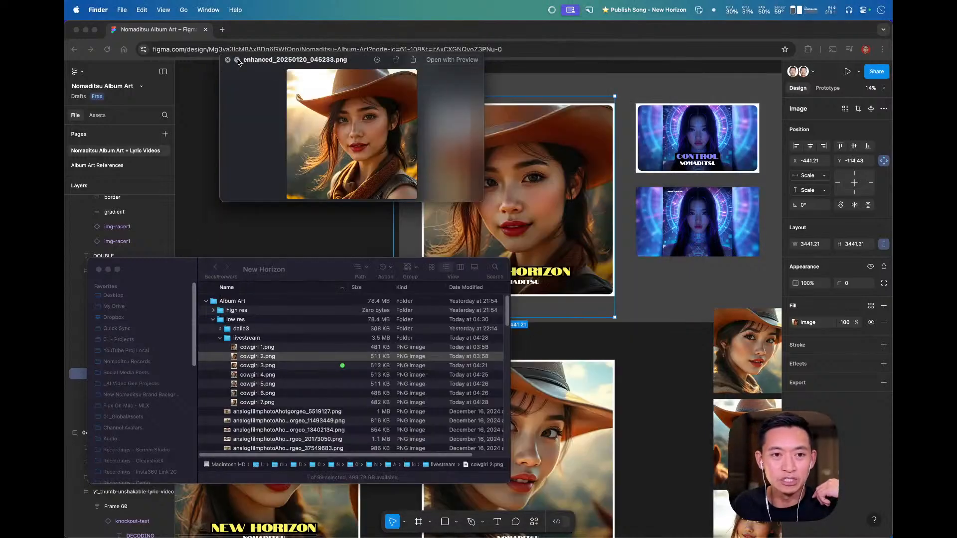
pyautogui.click(237, 61)
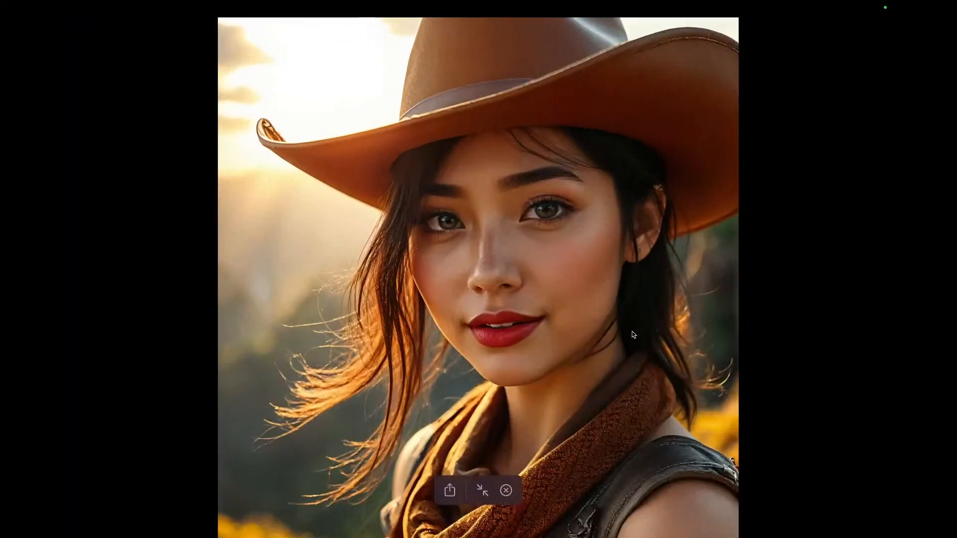
pyautogui.press('Escape')
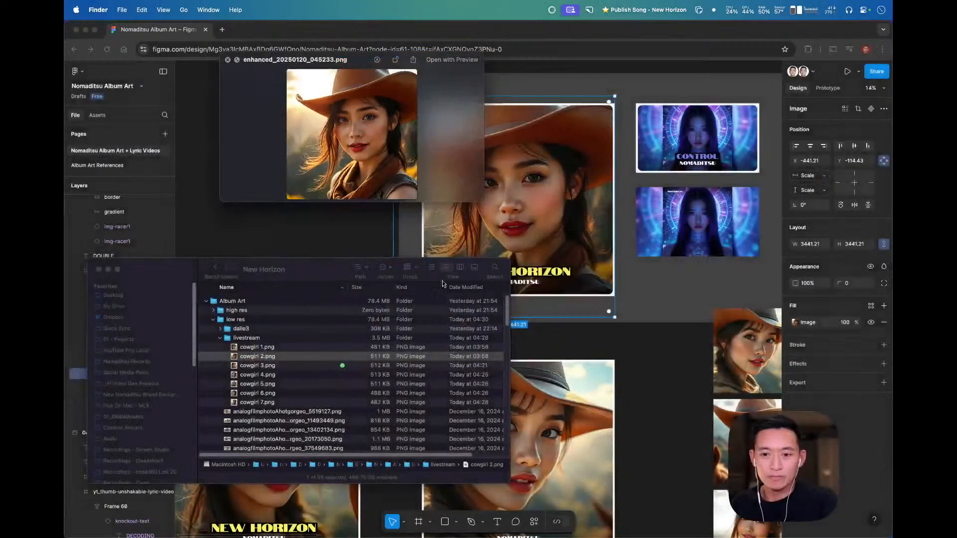
pyautogui.moveTo(483, 201); pyautogui.dragTo(710, 536)
pyautogui.moveTo(373, 65); pyautogui.dragTo(301, 34)
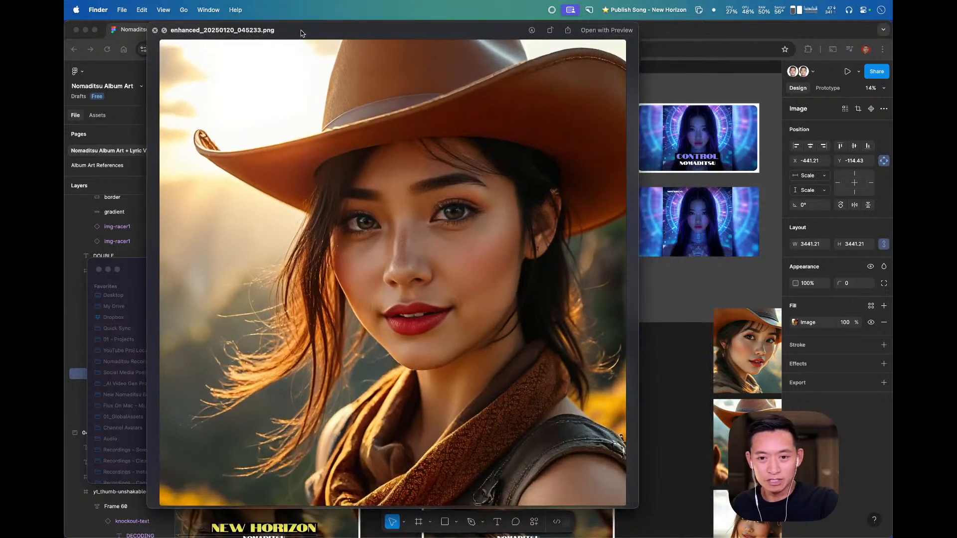
# - Close the enhanced image preview and select the cowgirl 2 image back in Figma
pyautogui.click(642, 511)
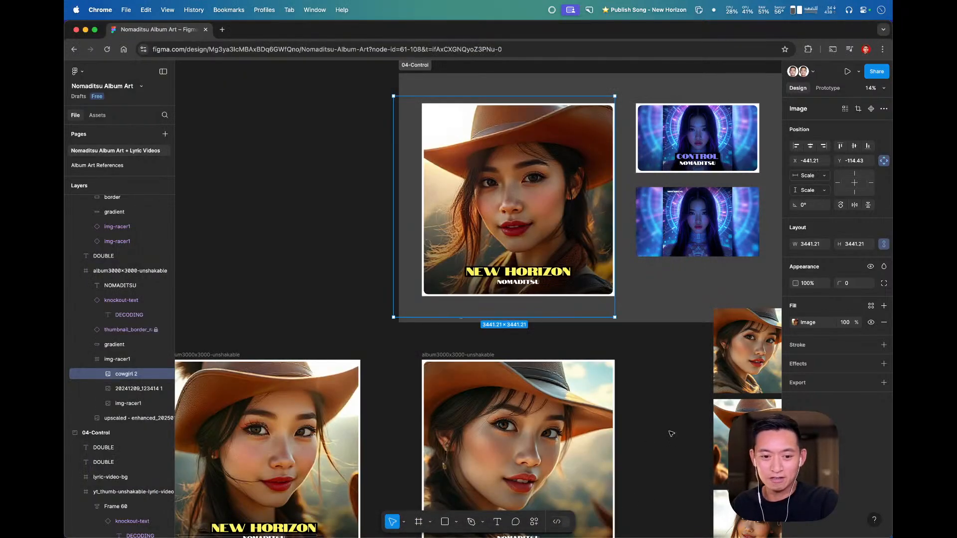
pyautogui.press('super+Tab')
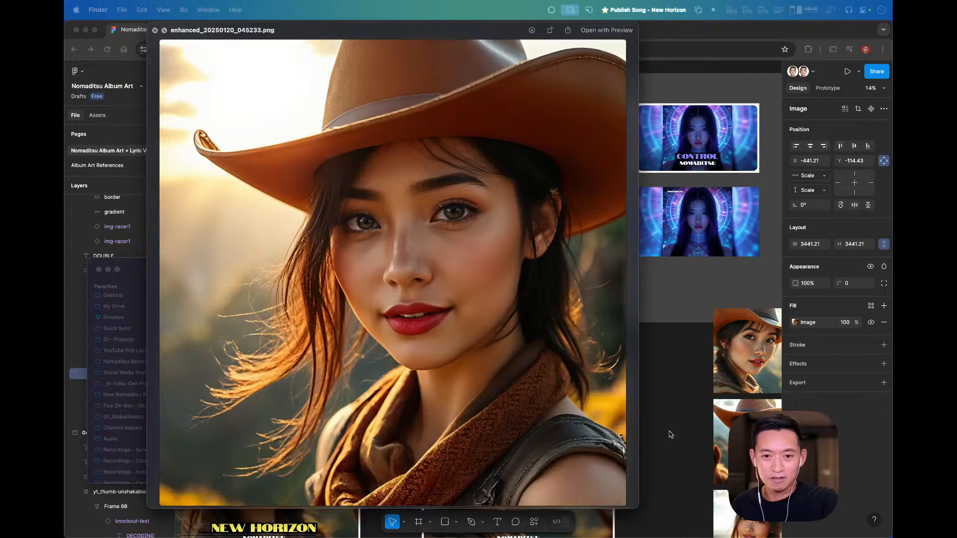
pyautogui.click(155, 30)
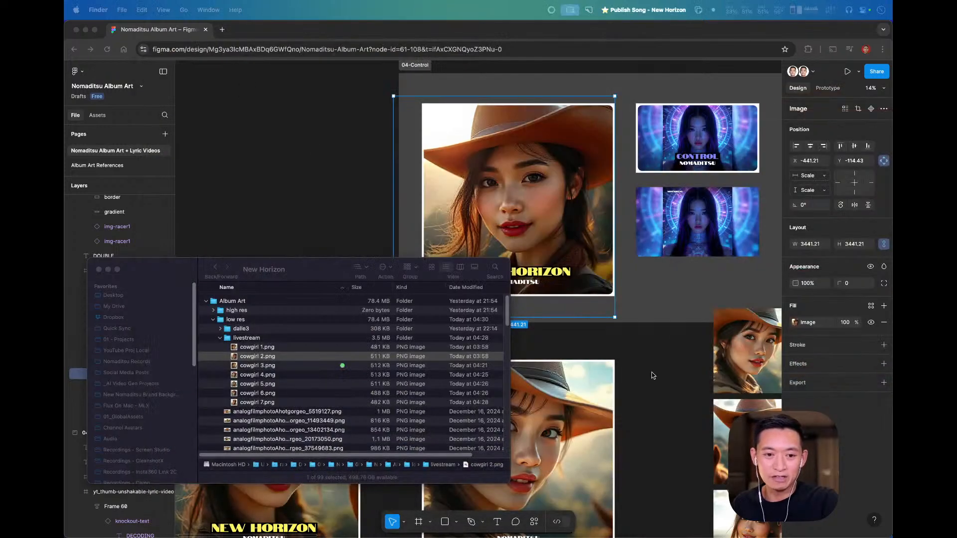
pyautogui.click(538, 212)
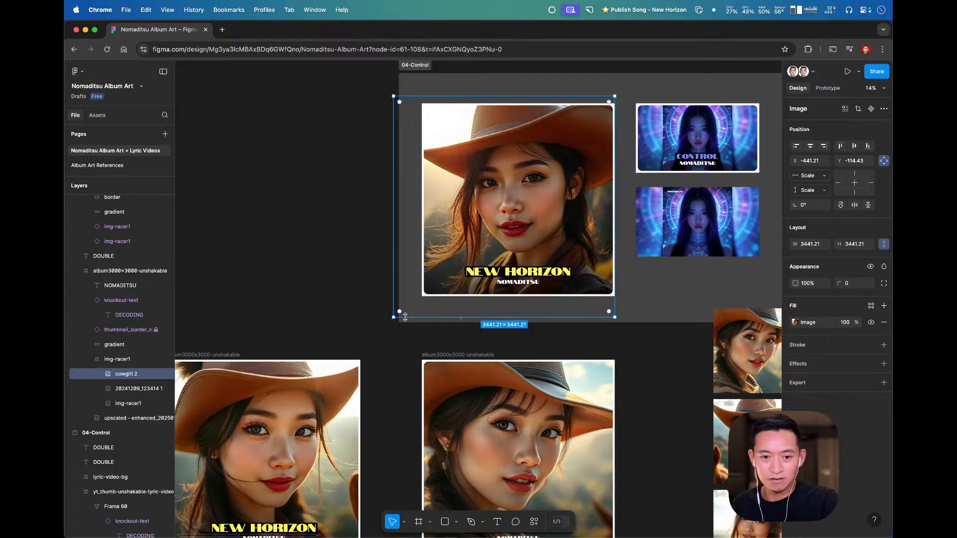
# - Resize the cowgirl image to 3000×3000 at 0,0 and open its image fill settings
pyautogui.moveTo(404, 313); pyautogui.dragTo(425, 294)
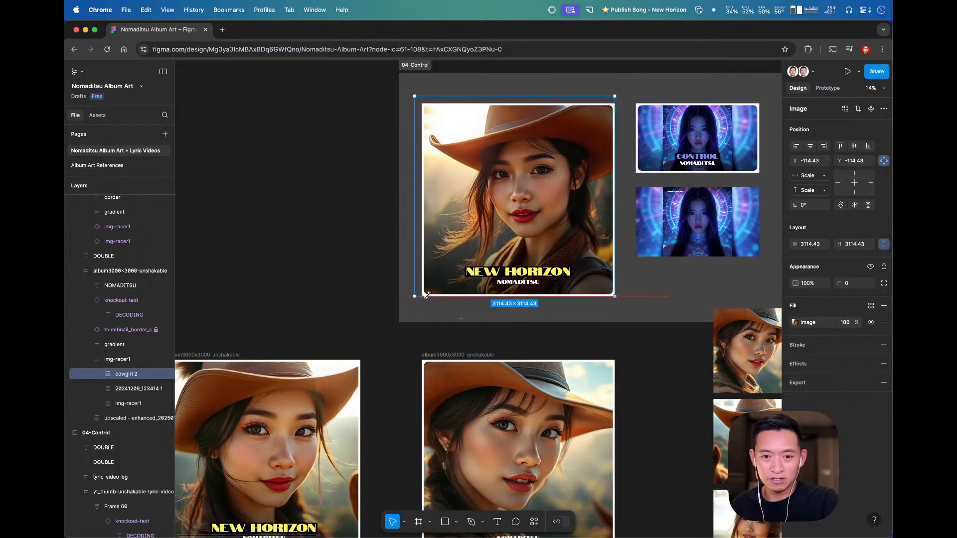
pyautogui.moveTo(410, 100); pyautogui.dragTo(422, 100)
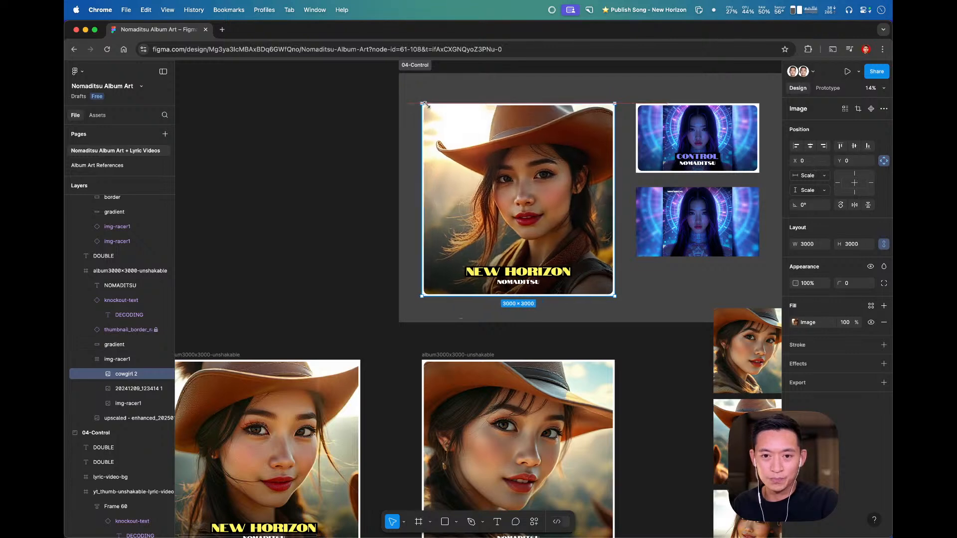
pyautogui.click(801, 325)
pyautogui.click(736, 392)
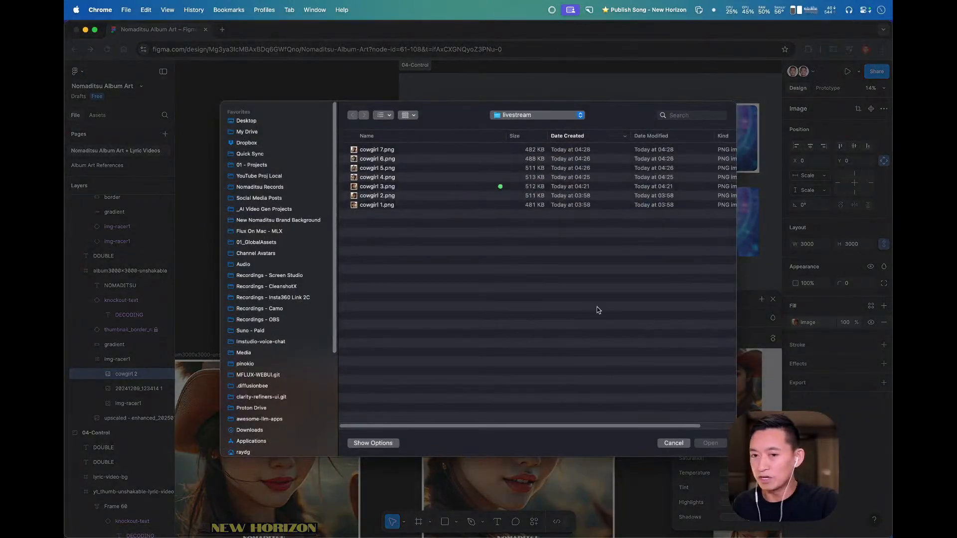
pyautogui.click(673, 443)
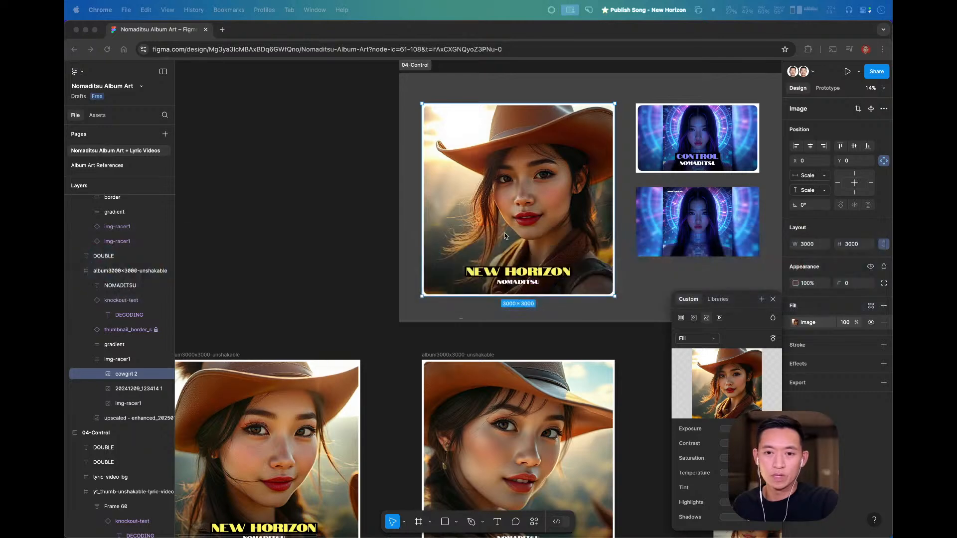
# - Replace the cover's image fill with enhanced_20250120_045233.png
pyautogui.click(370, 232)
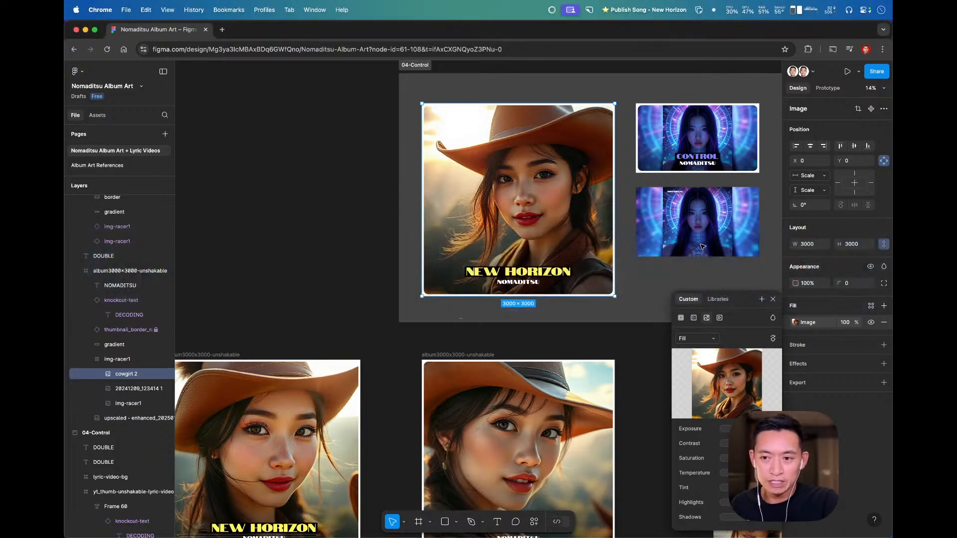
pyautogui.click(727, 383)
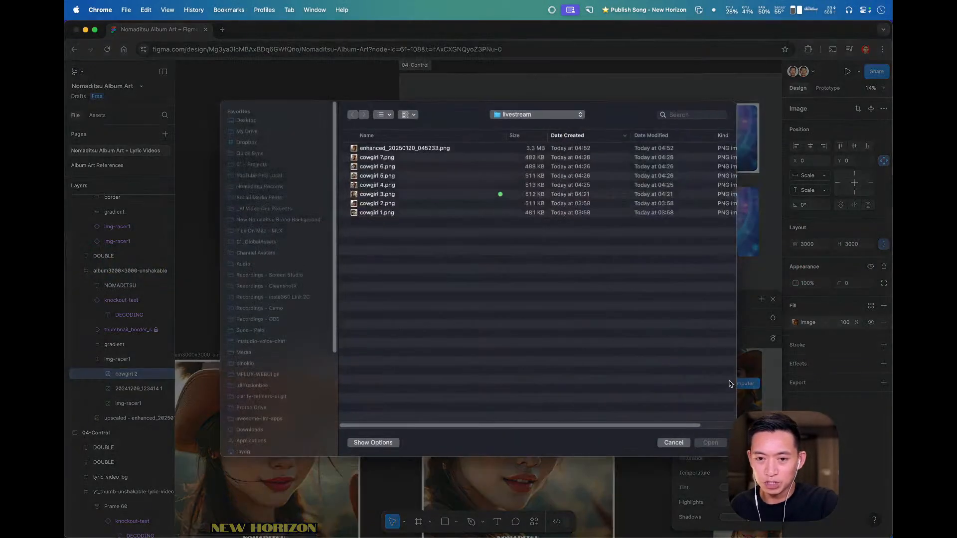
pyautogui.click(424, 149)
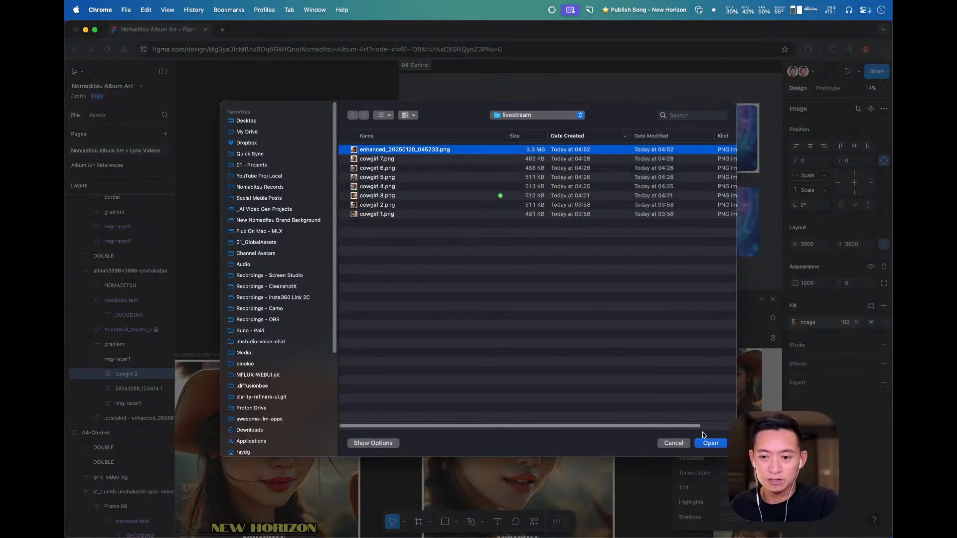
pyautogui.click(710, 444)
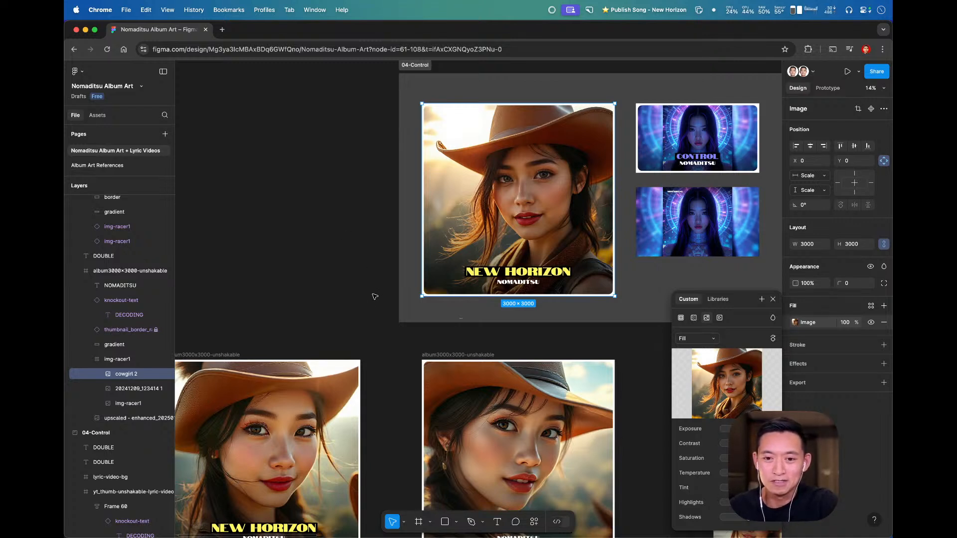
pyautogui.moveTo(353, 355); pyautogui.dragTo(644, 92)
# - Zoom the canvas to 13% and bring the Control and album artboards into view
pyautogui.moveTo(684, 156); pyautogui.dragTo(545, 185)
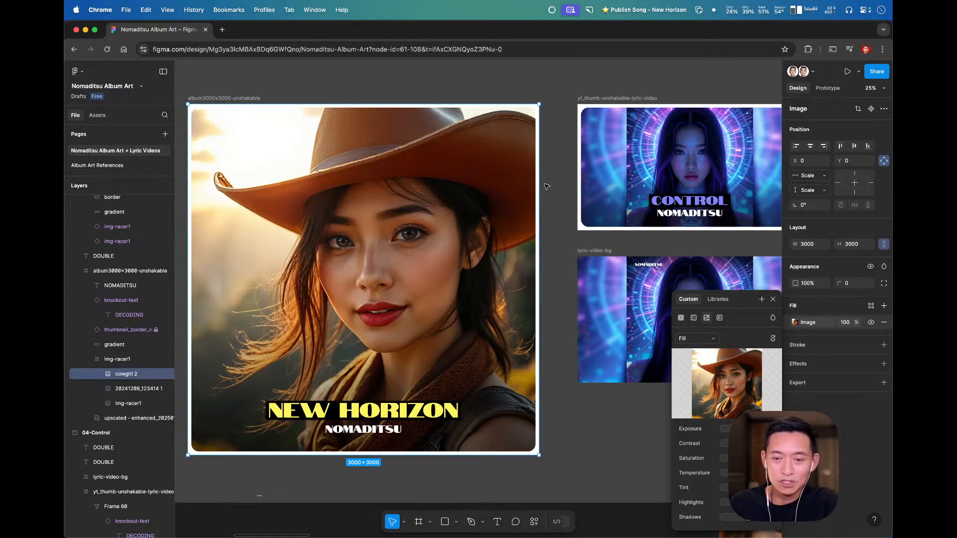
pyautogui.scroll(-10, 547, 187)
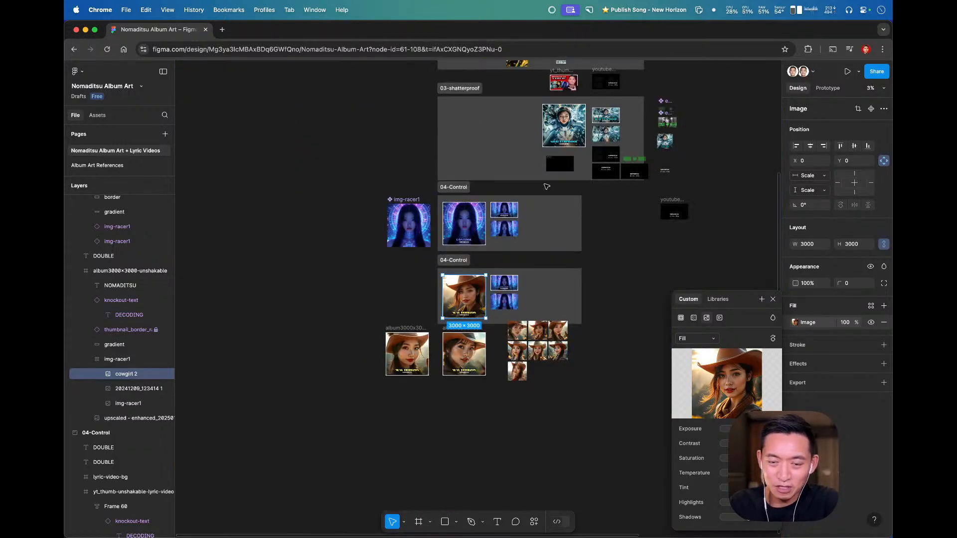
pyautogui.scroll(3, 547, 186)
pyautogui.press('super+equal')
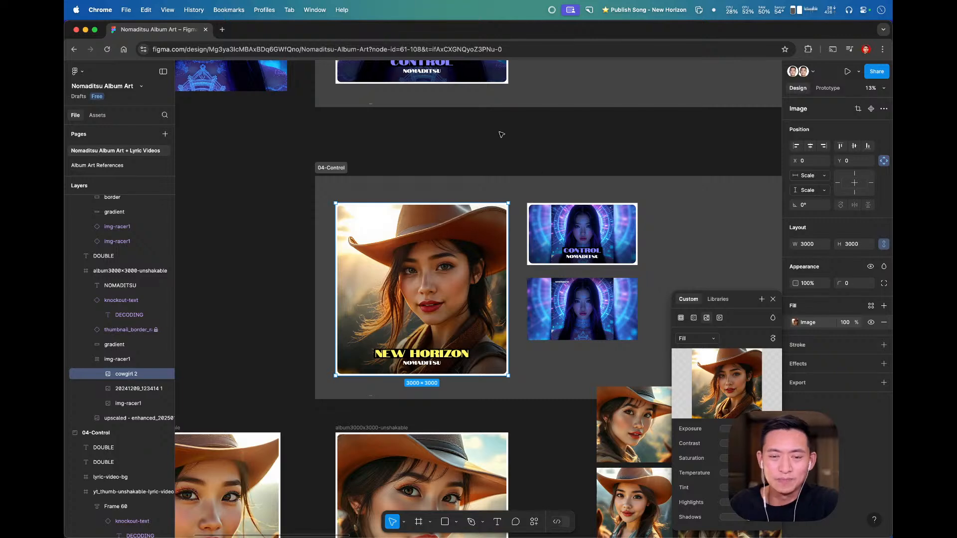
pyautogui.moveTo(462, 148); pyautogui.dragTo(489, 222)
pyautogui.moveTo(446, 167); pyautogui.dragTo(522, 301)
pyautogui.moveTo(467, 234); pyautogui.dragTo(458, 245)
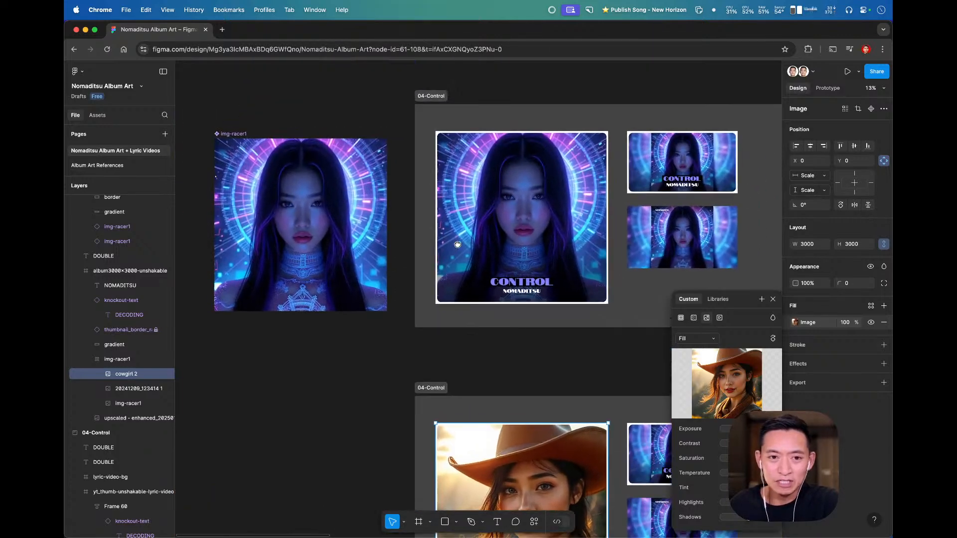
pyautogui.moveTo(427, 297); pyautogui.dragTo(379, 124)
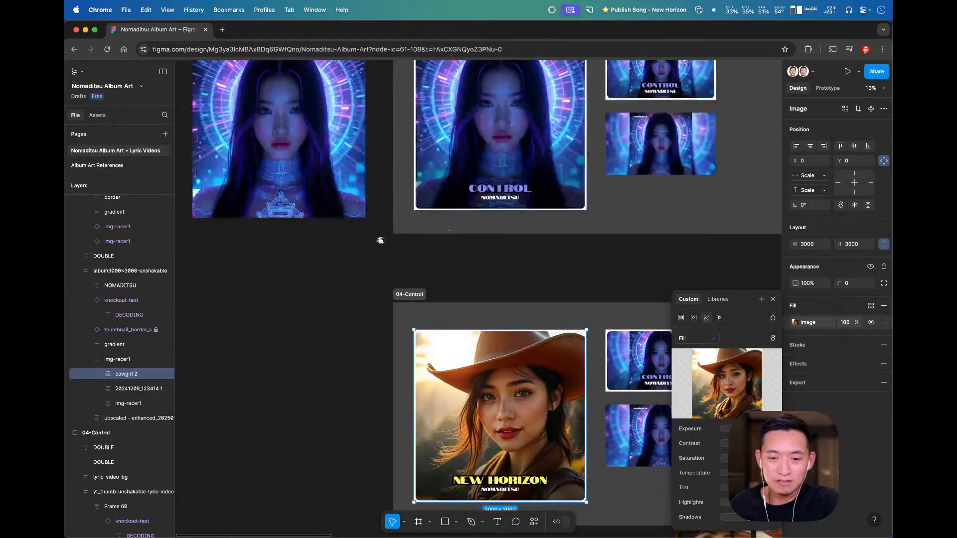
pyautogui.moveTo(381, 241); pyautogui.dragTo(292, 33)
pyautogui.moveTo(336, 225); pyautogui.dragTo(344, 133)
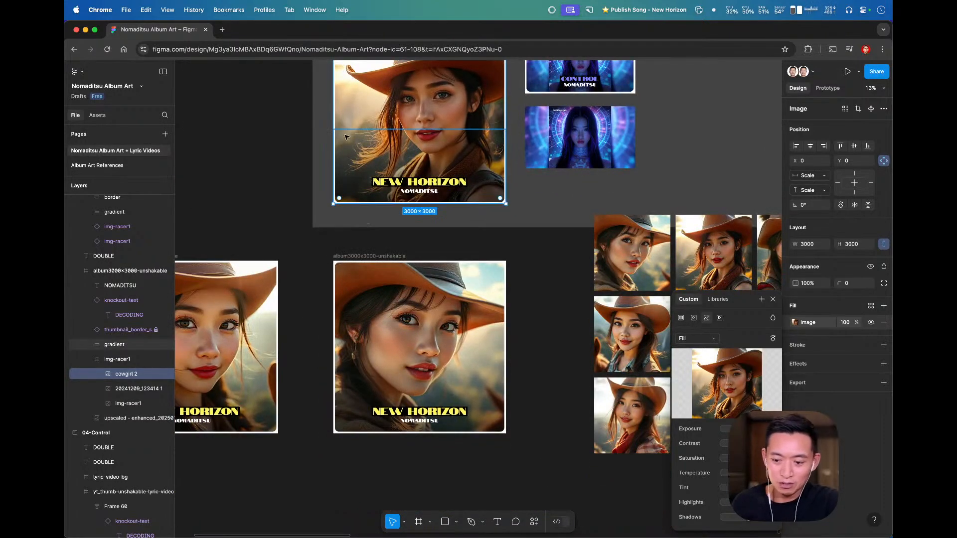
# - Move the 04-Control section with the cowgirl cover off to the left
pyautogui.scroll(-10, 346, 137)
pyautogui.click(350, 225)
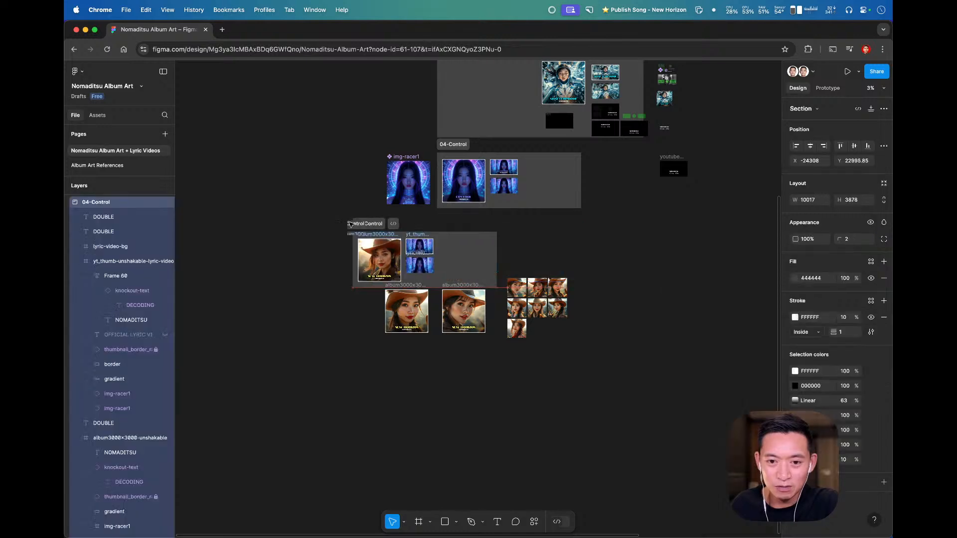
pyautogui.moveTo(351, 225); pyautogui.dragTo(202, 235)
pyautogui.click(508, 239)
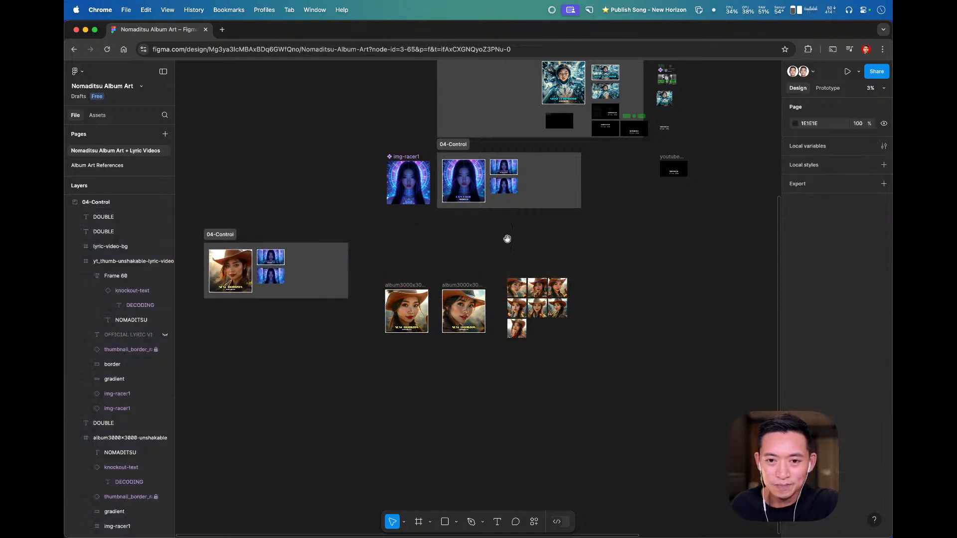
pyautogui.hscroll(2, 508, 239)
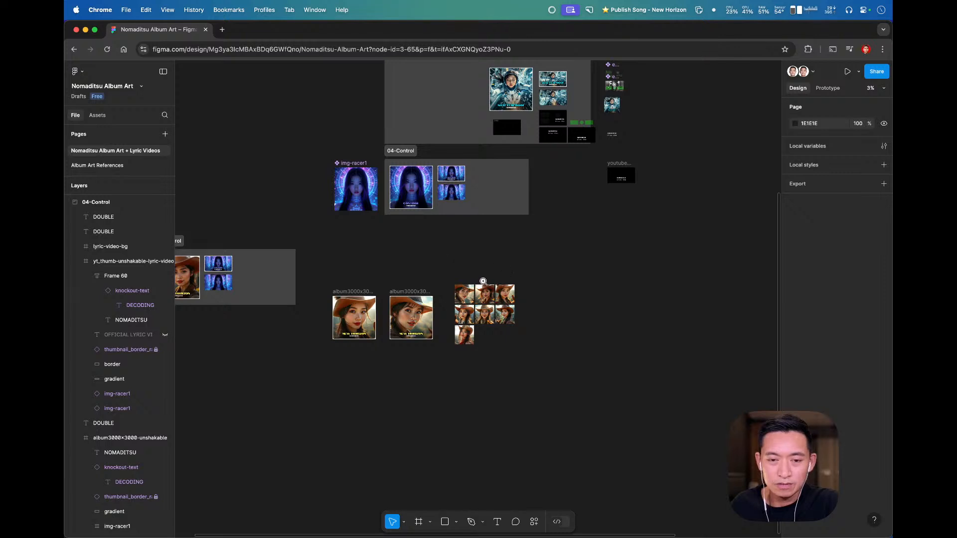
# - Paste the cowgirl picture into img-racer1, replacing its original image
pyautogui.moveTo(486, 282); pyautogui.dragTo(294, 143)
pyautogui.moveTo(338, 313); pyautogui.dragTo(376, 206)
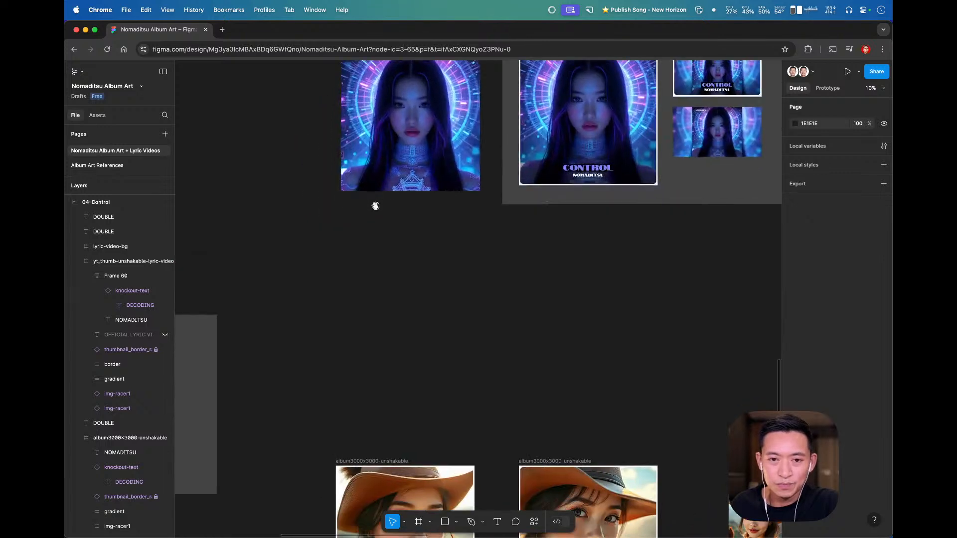
pyautogui.doubleClick(406, 142)
pyautogui.click(501, 317)
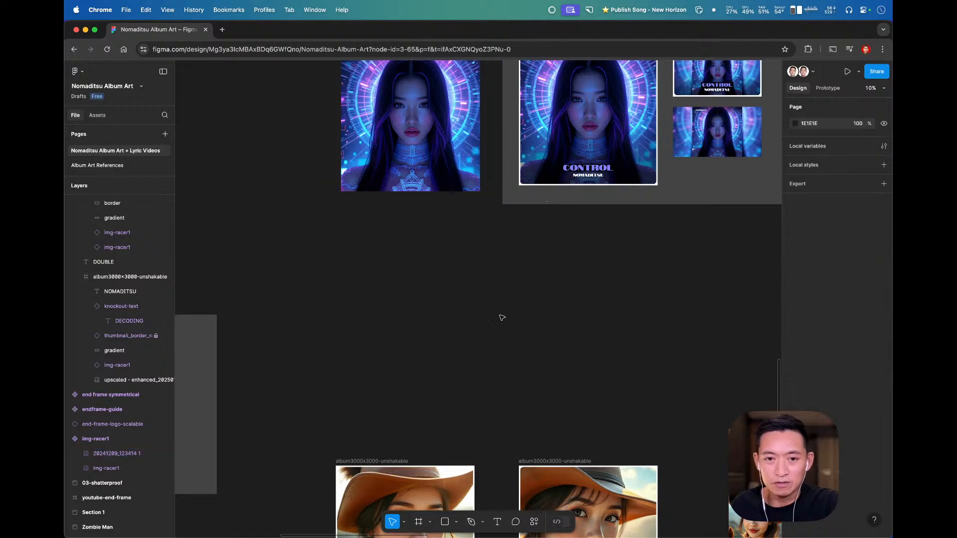
pyautogui.hscroll(-15, 528, 317)
pyautogui.click(306, 361)
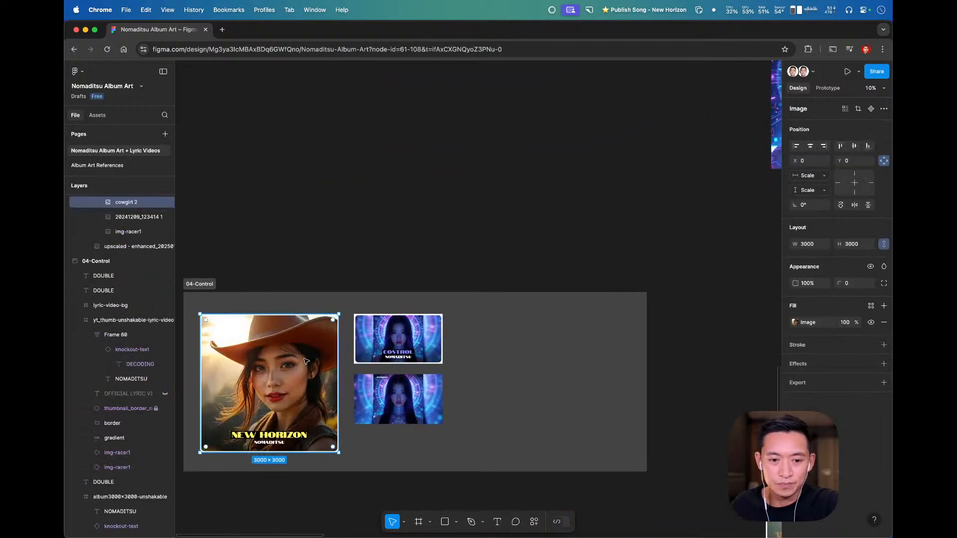
pyautogui.click(621, 228)
pyautogui.moveTo(624, 225); pyautogui.dragTo(388, 286)
pyautogui.moveTo(547, 291); pyautogui.dragTo(259, 363)
pyautogui.keyDown('super'); pyautogui.click(321, 249); pyautogui.keyUp('super')
pyautogui.press('super+v')
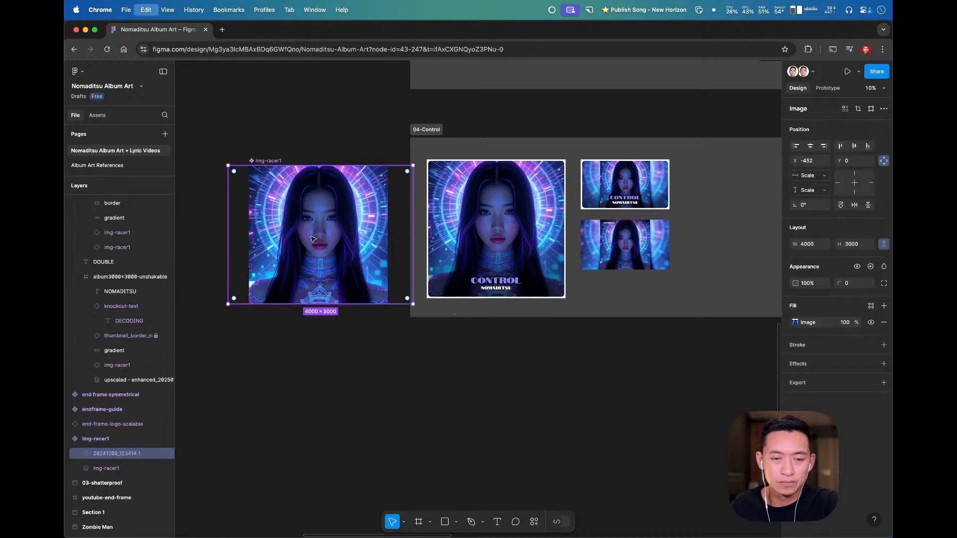
# - Zoom in on the 04-Control section to check the updated cover and thumbnail
pyautogui.click(617, 315)
pyautogui.press('z')
pyautogui.moveTo(700, 353); pyautogui.dragTo(401, 111)
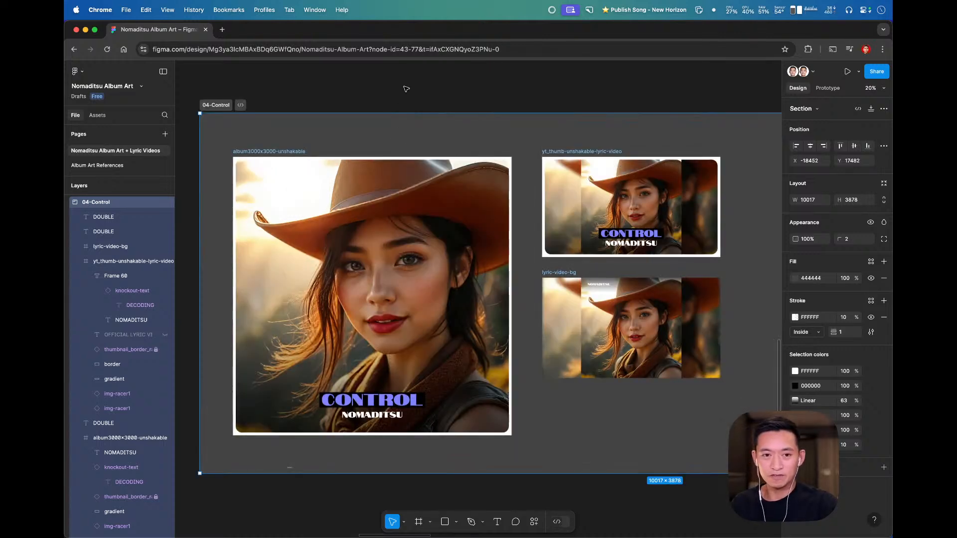
pyautogui.click(402, 87)
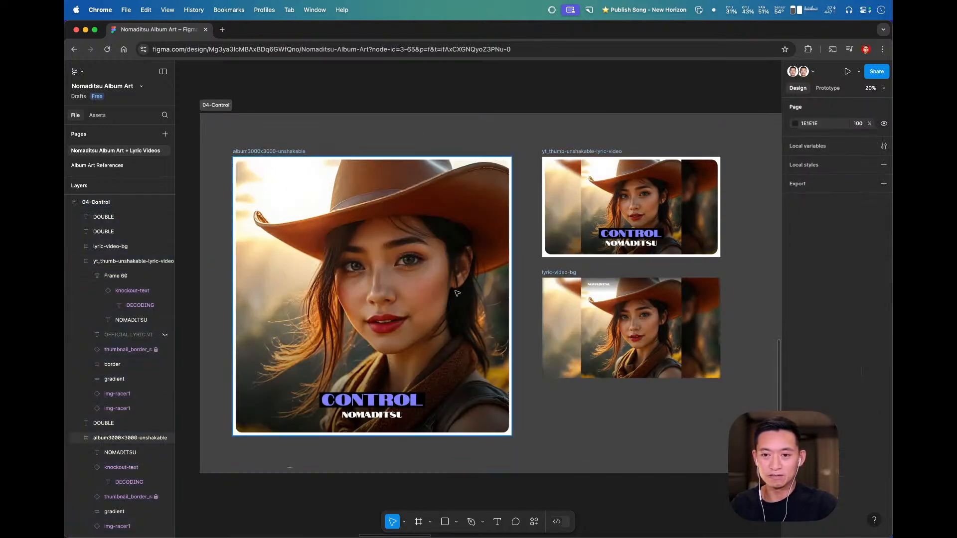
# - Change the CONTROL title on the cover and the thumbnail to NEW HORIZON
pyautogui.click(412, 403)
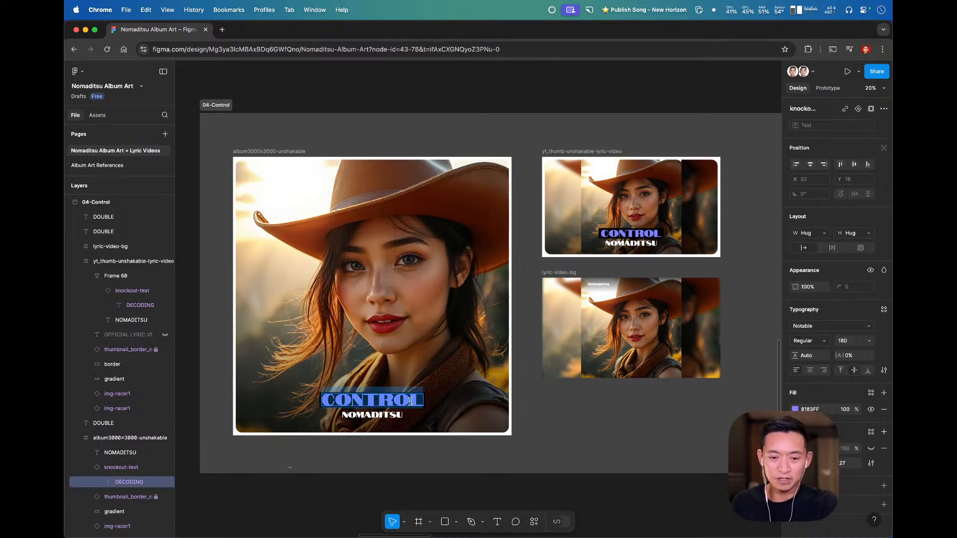
pyautogui.write('NEW HO')
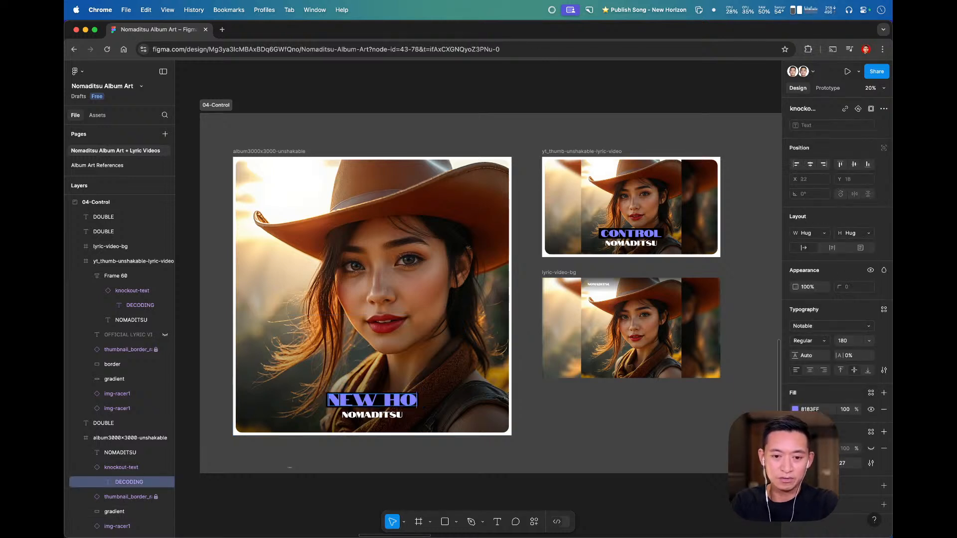
pyautogui.write('RIZON')
pyautogui.press('Escape')
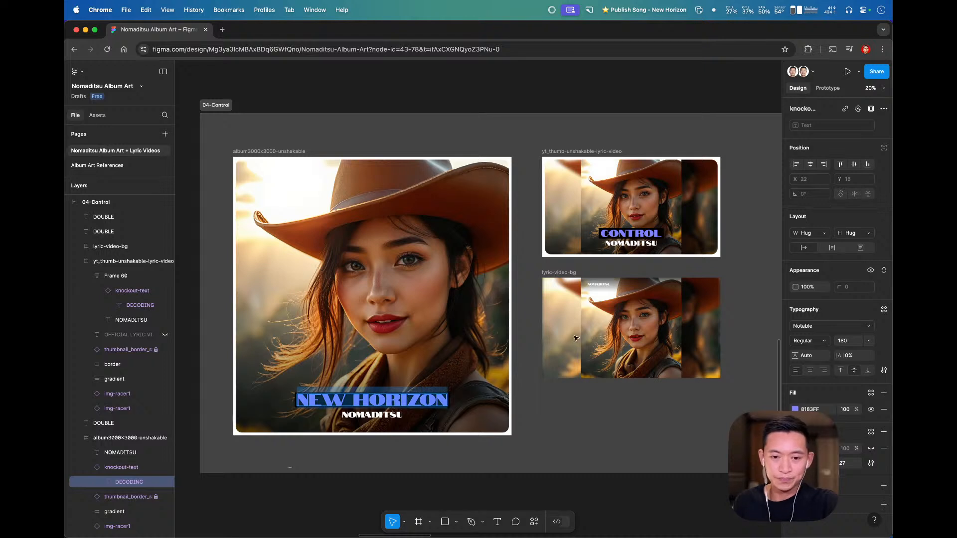
pyautogui.click(646, 240)
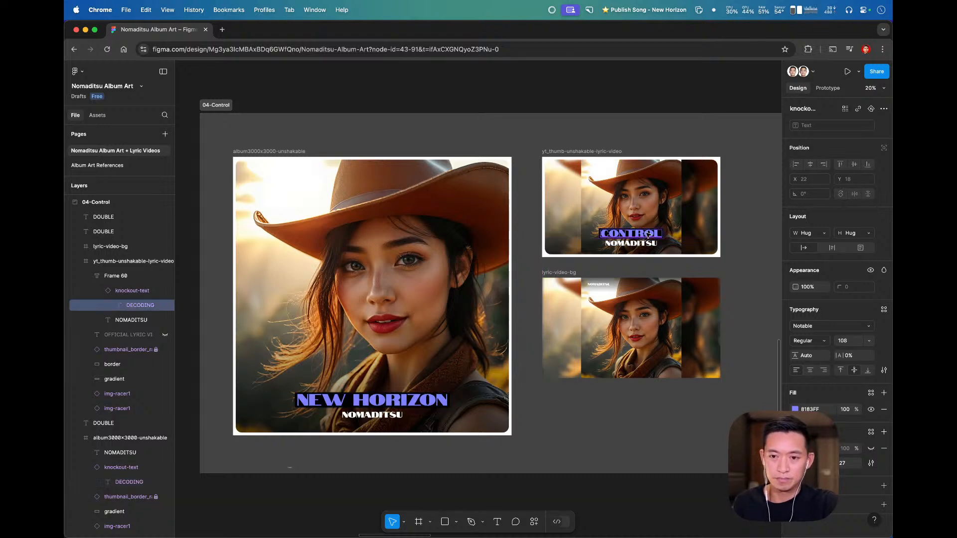
pyautogui.doubleClick(648, 235)
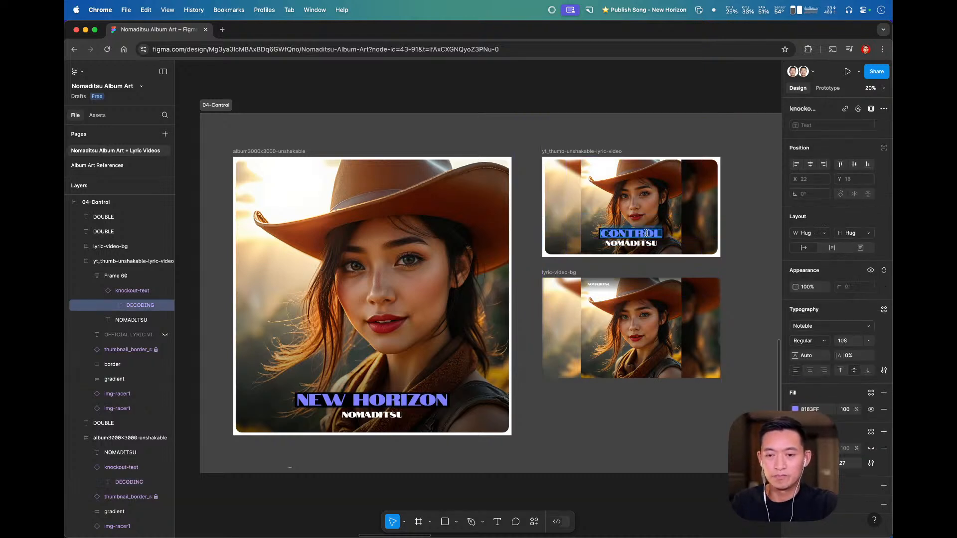
pyautogui.write('NEW HORIZON')
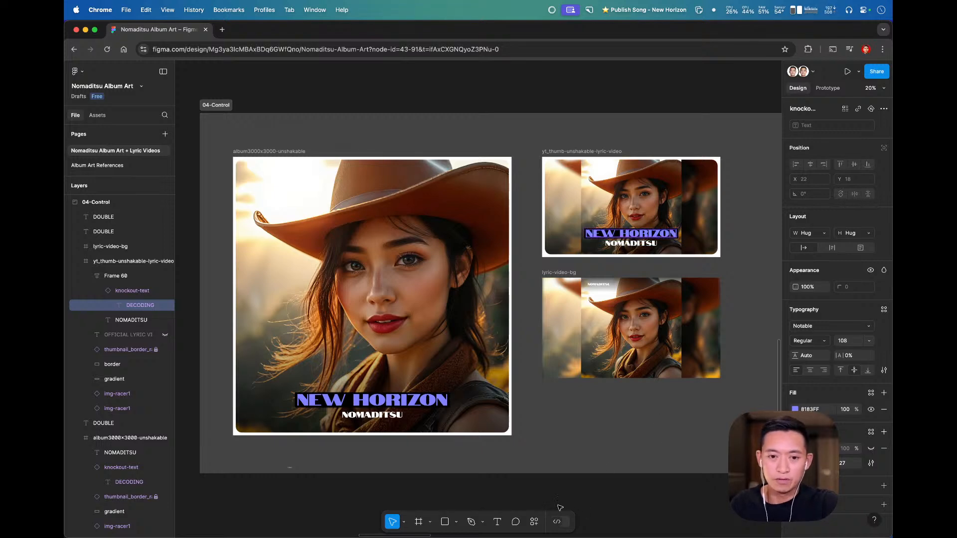
# - Copy the yellow FFF55E fill value from the other cover's NEW HORIZON title
pyautogui.scroll(-15, 599, 354)
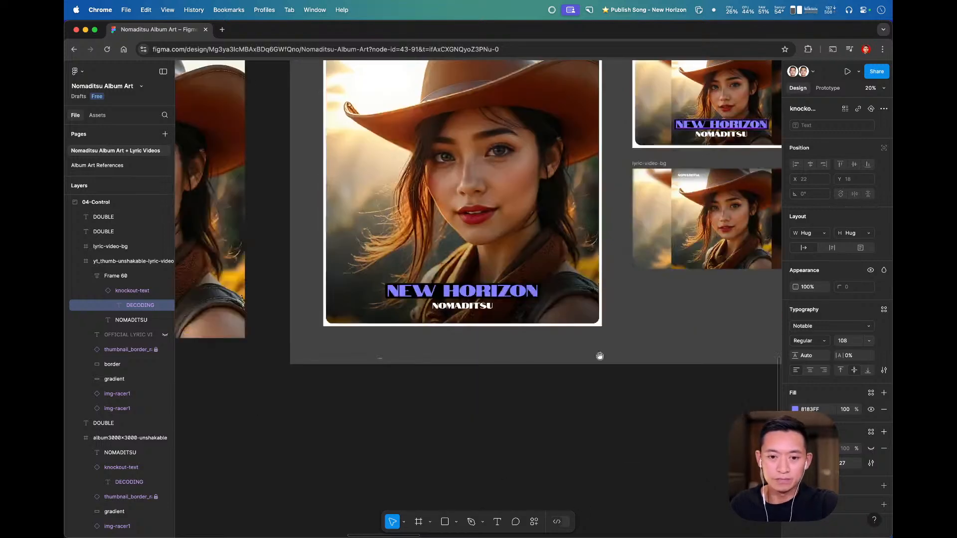
pyautogui.scroll(-10, 525, 318)
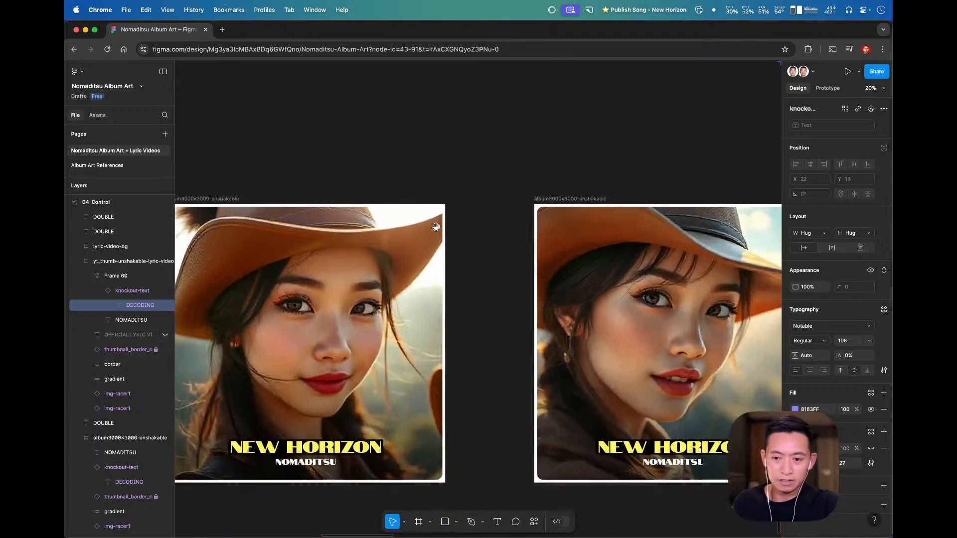
pyautogui.click(339, 454)
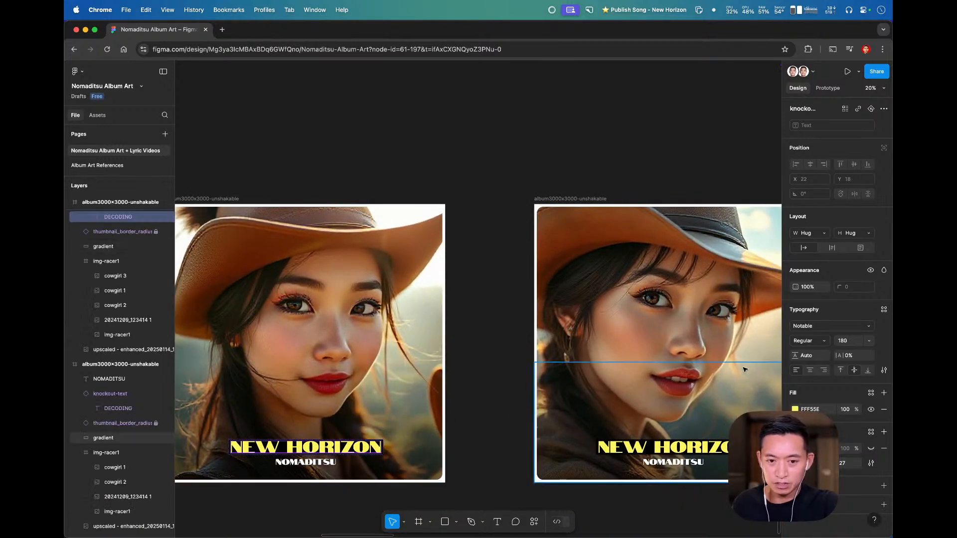
pyautogui.scroll(-1, 278, 311)
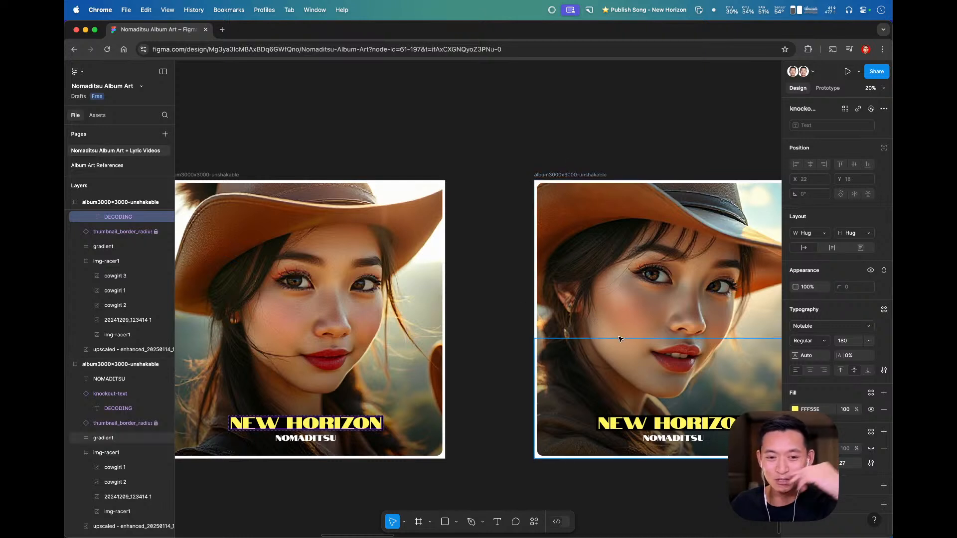
pyautogui.moveTo(681, 142); pyautogui.dragTo(566, 109)
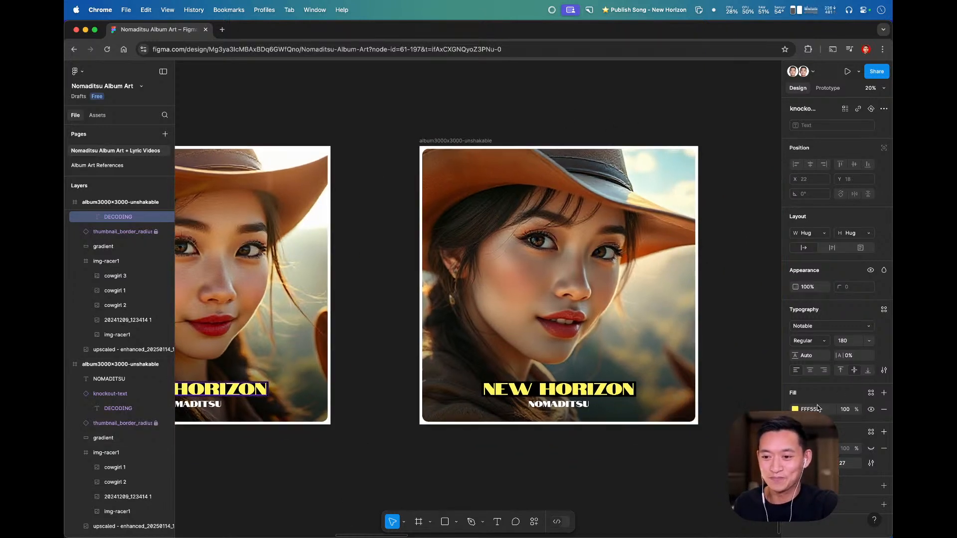
pyautogui.press('super+c')
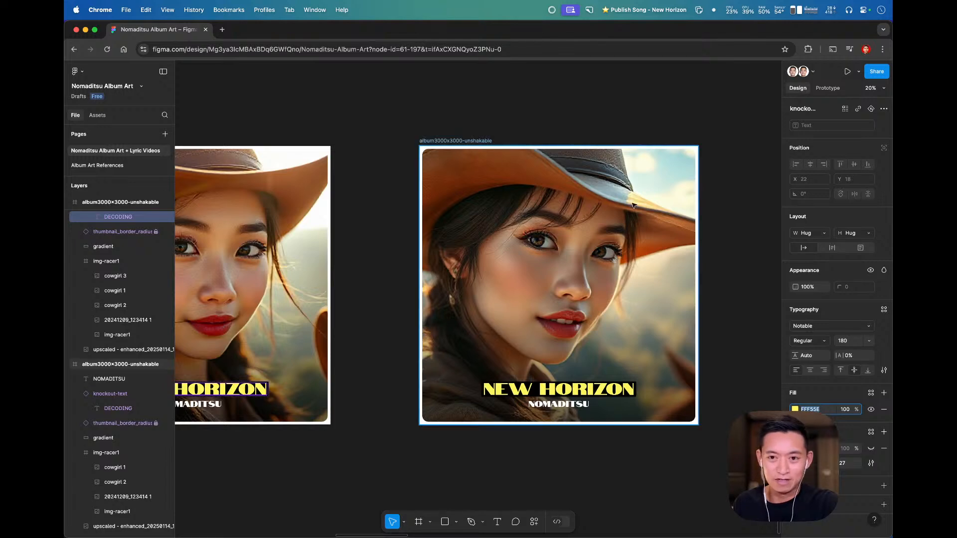
pyautogui.click(618, 102)
# - Set the cover and thumbnail NEW HORIZON titles' fill to yellow FFF55E
pyautogui.moveTo(618, 102); pyautogui.dragTo(552, 451)
pyautogui.moveTo(524, 102); pyautogui.dragTo(511, 430)
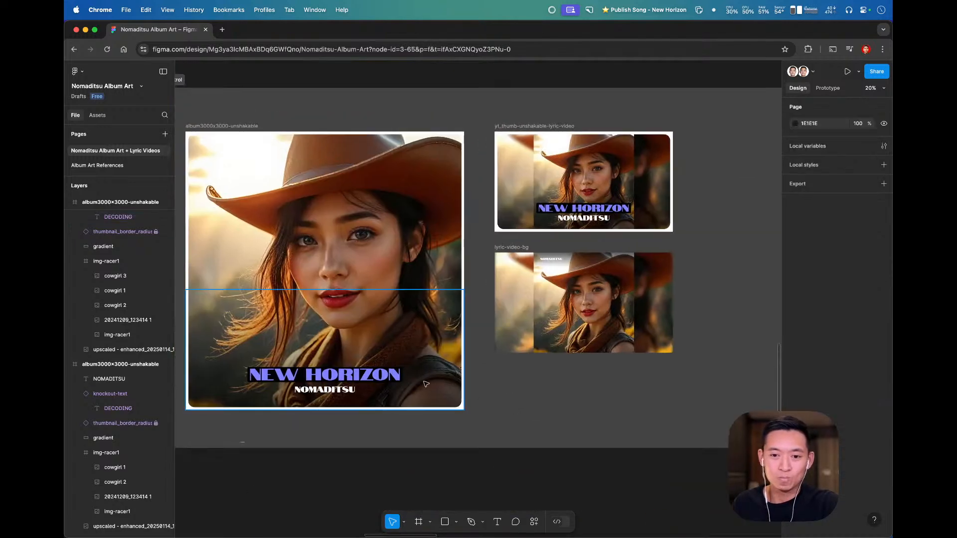
pyautogui.doubleClick(324, 375)
pyautogui.keyDown('shift'); pyautogui.click(584, 208); pyautogui.keyUp('shift')
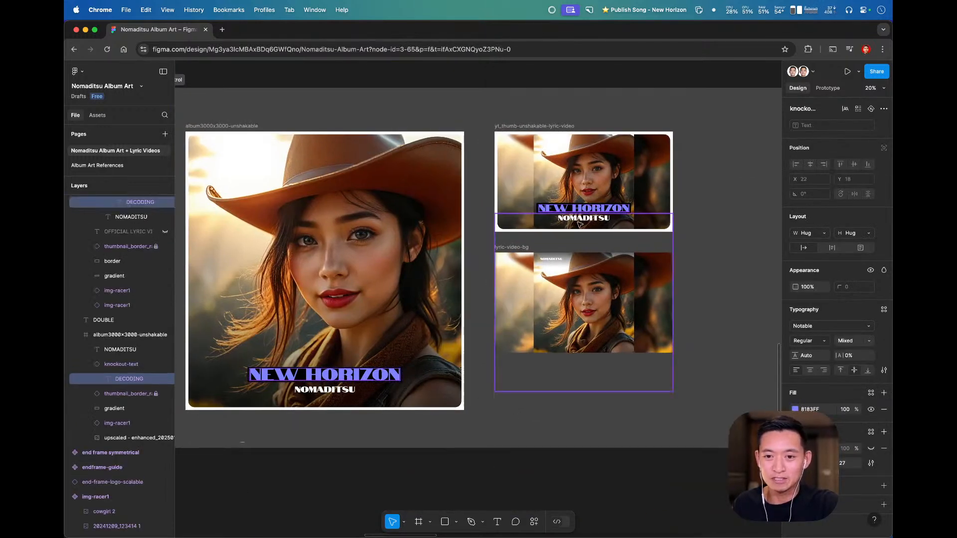
pyautogui.click(811, 408)
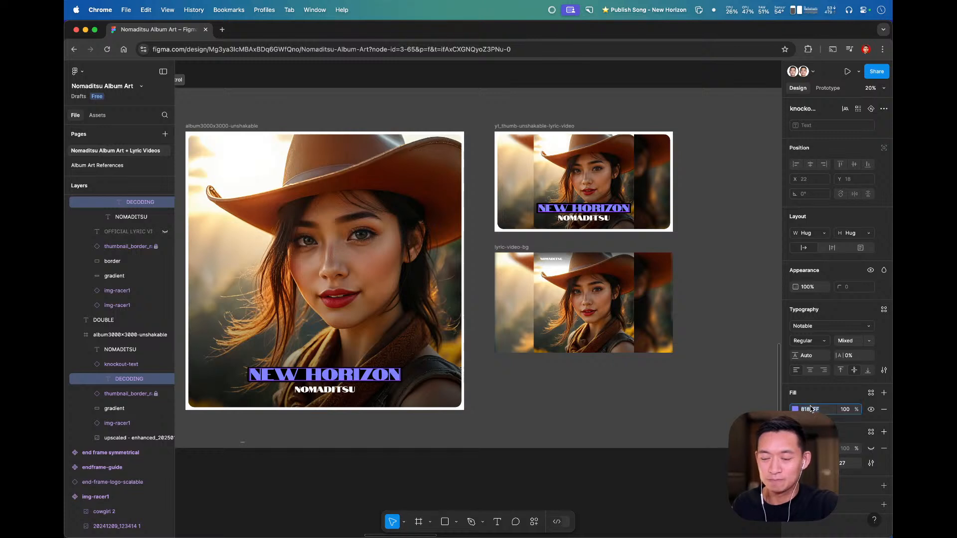
pyautogui.press('super+v')
pyautogui.press('Return')
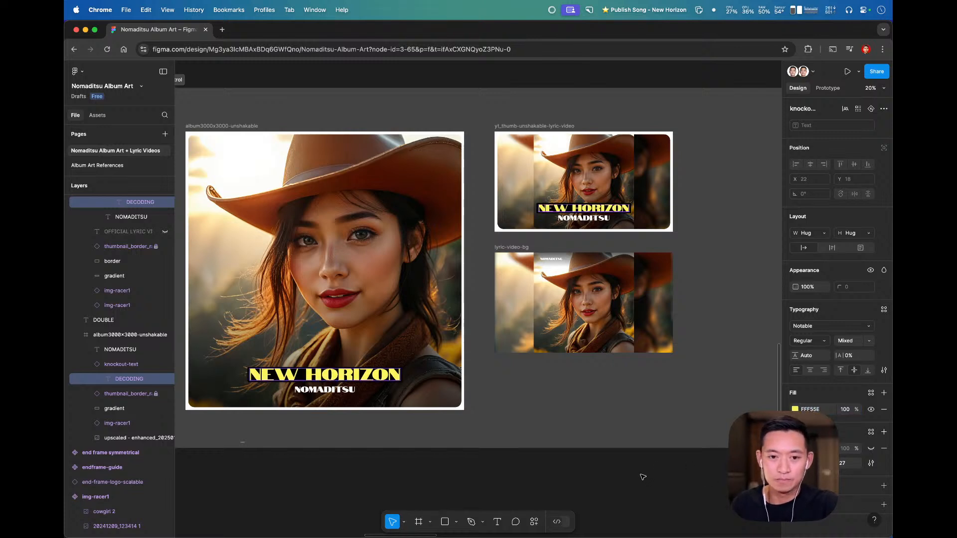
pyautogui.click(641, 476)
# - Pan the canvas over to the square album cover frames
pyautogui.moveTo(571, 444)
pyautogui.mouseDown()
pyautogui.moveTo(634, 446)
pyautogui.moveTo(708, 429)
pyautogui.moveTo(603, 435)
pyautogui.moveTo(594, 402)
pyautogui.moveTo(679, 274)
pyautogui.mouseUp()
pyautogui.moveTo(513, 421); pyautogui.dragTo(533, 205)
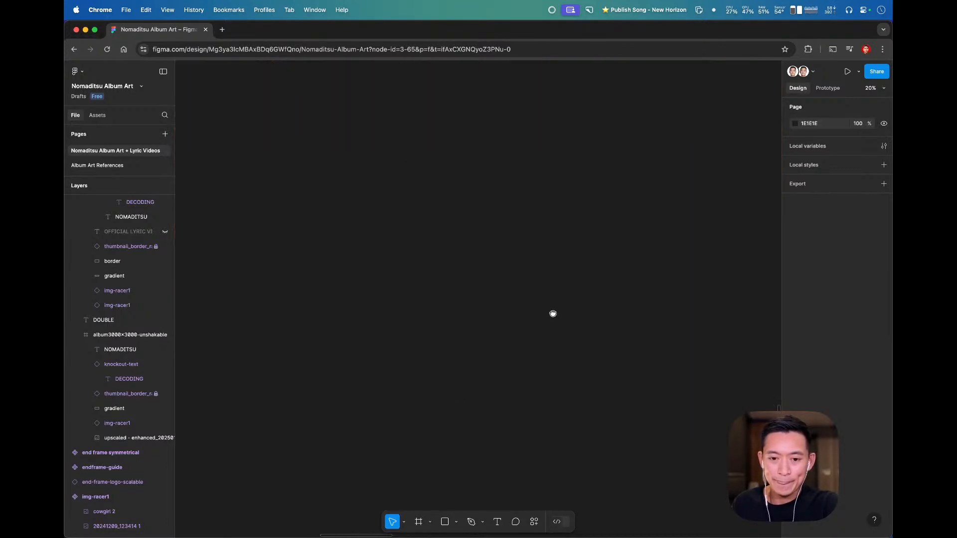
pyautogui.moveTo(546, 419); pyautogui.dragTo(538, 267)
pyautogui.moveTo(471, 374)
pyautogui.mouseDown()
pyautogui.moveTo(450, 148)
pyautogui.moveTo(381, 154)
pyautogui.mouseUp()
pyautogui.moveTo(511, 147); pyautogui.dragTo(365, 165)
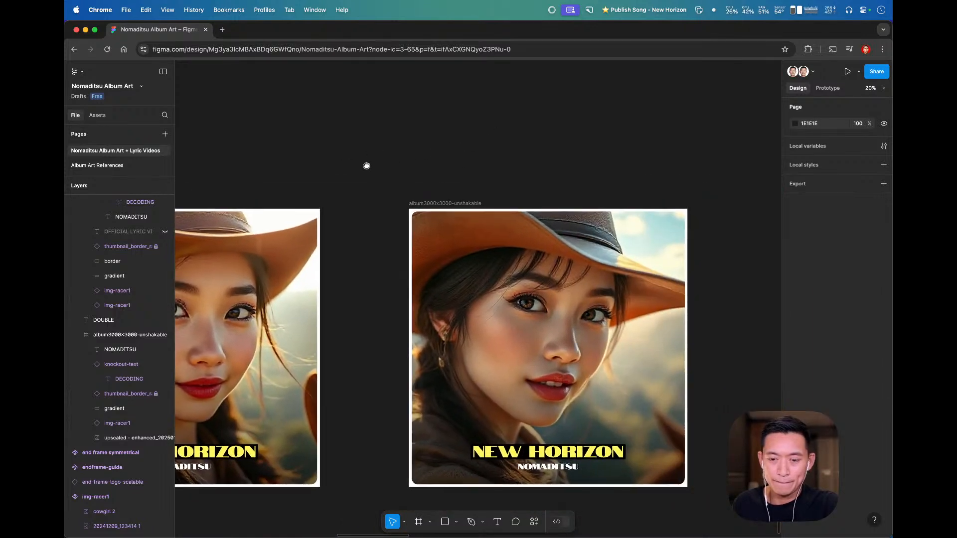
pyautogui.moveTo(556, 156); pyautogui.dragTo(524, 112)
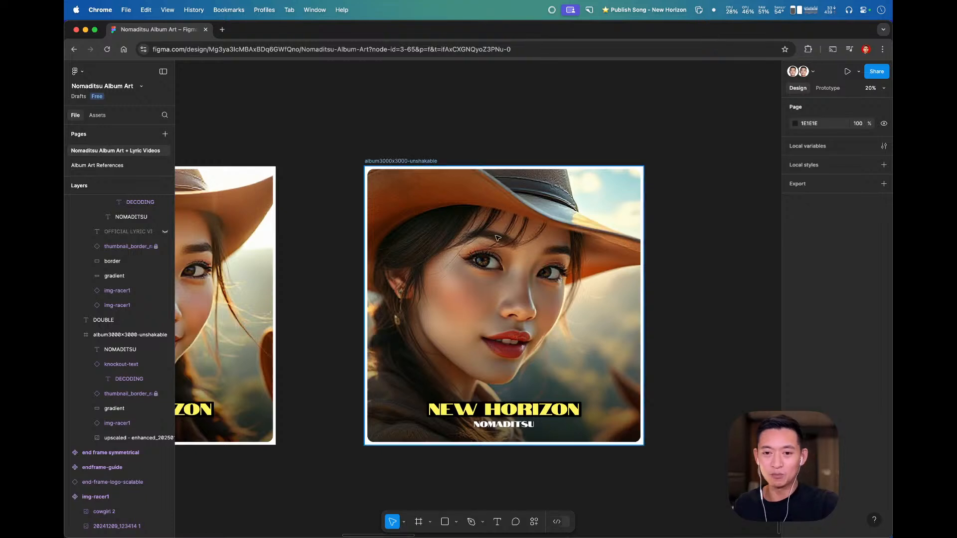
# - Tag cowgirl 2.png green in Finder's livestream folder
pyautogui.click(507, 251)
pyautogui.press('super+Tab')
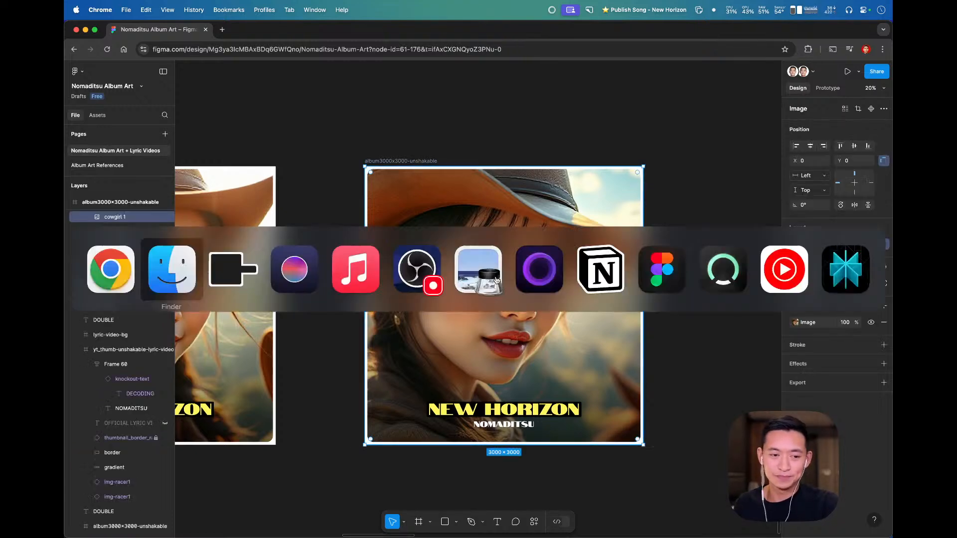
pyautogui.press('super+Tab')
pyautogui.press('super+shift+Tab')
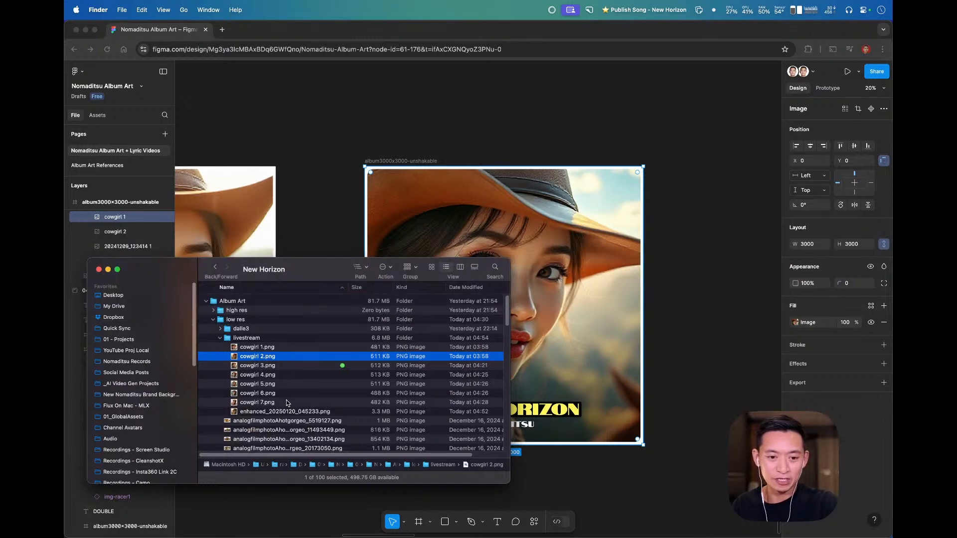
pyautogui.rightClick(289, 360)
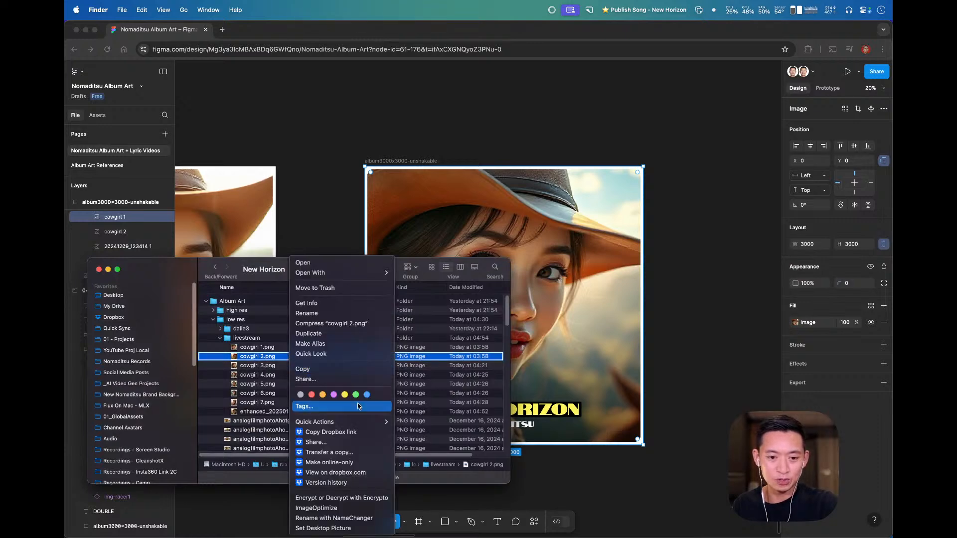
pyautogui.click(335, 398)
# - Quick Look through cowgirl 3, 6, 7, 5, 1 and 4 to compare the portraits
pyautogui.click(296, 367)
pyautogui.press('space')
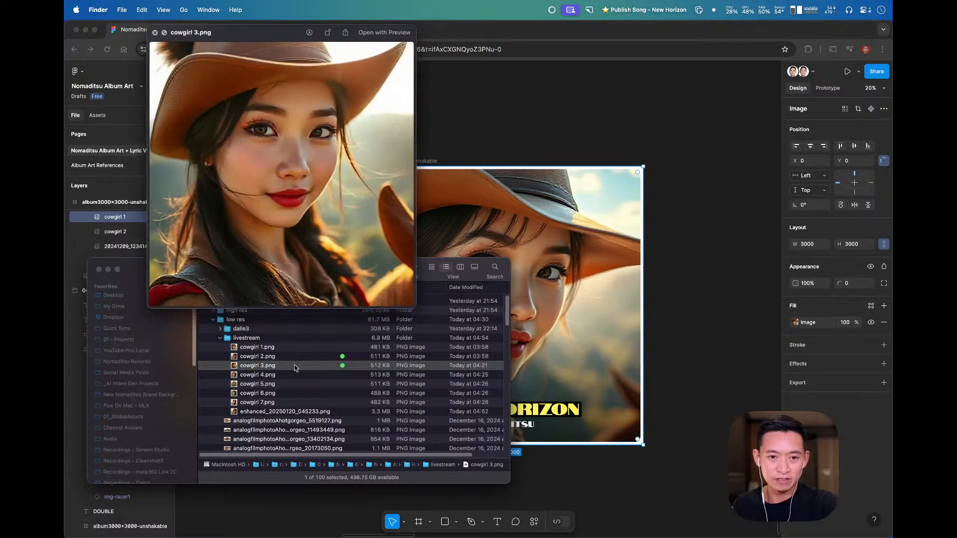
pyautogui.press('space')
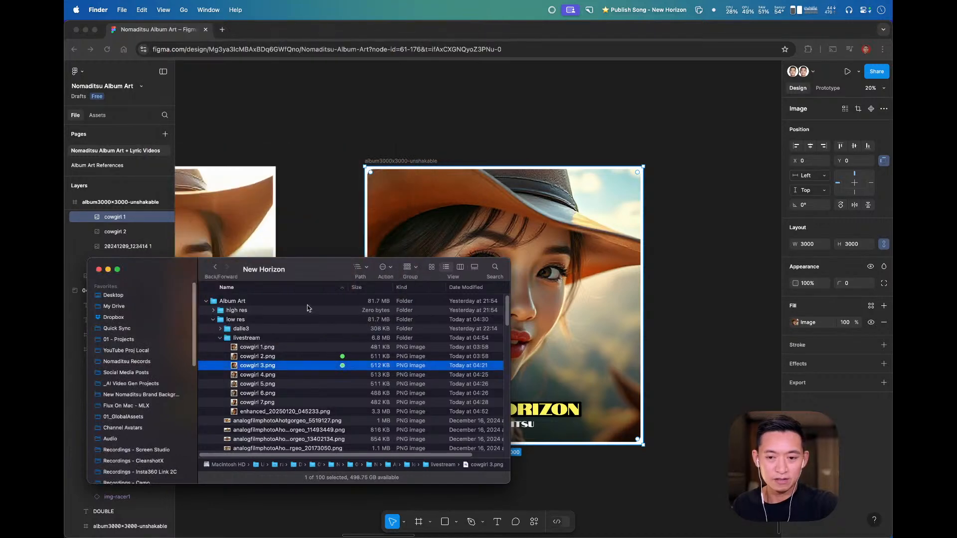
pyautogui.click(286, 395)
pyautogui.press('space')
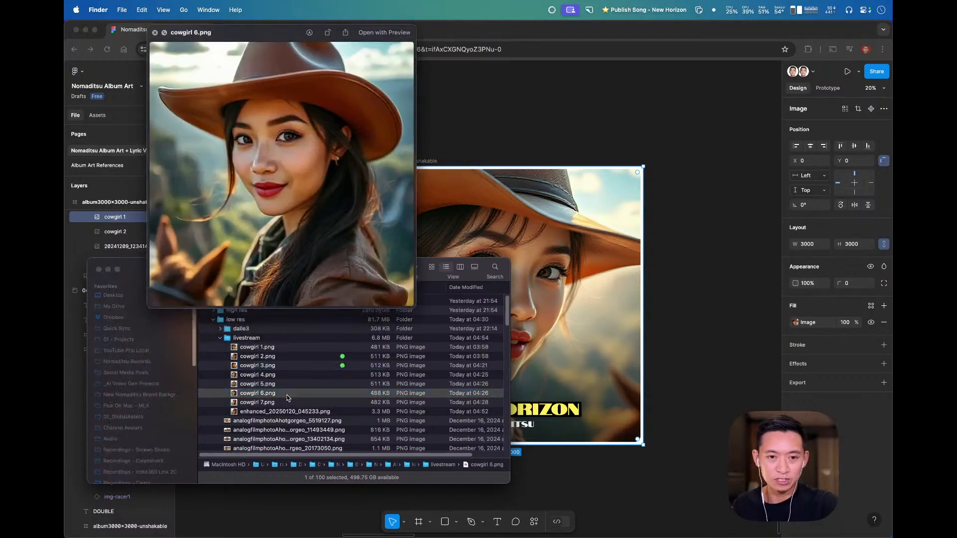
pyautogui.click(285, 404)
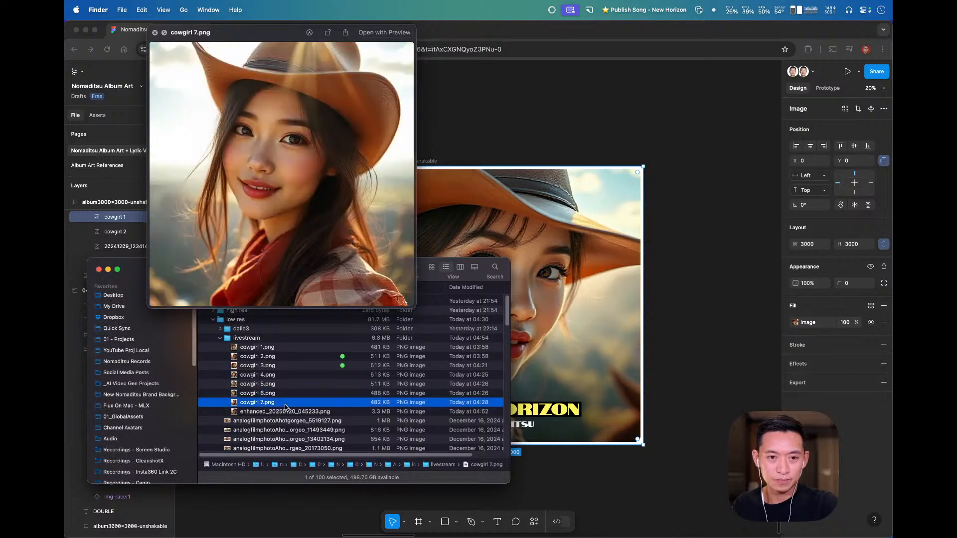
pyautogui.click(292, 383)
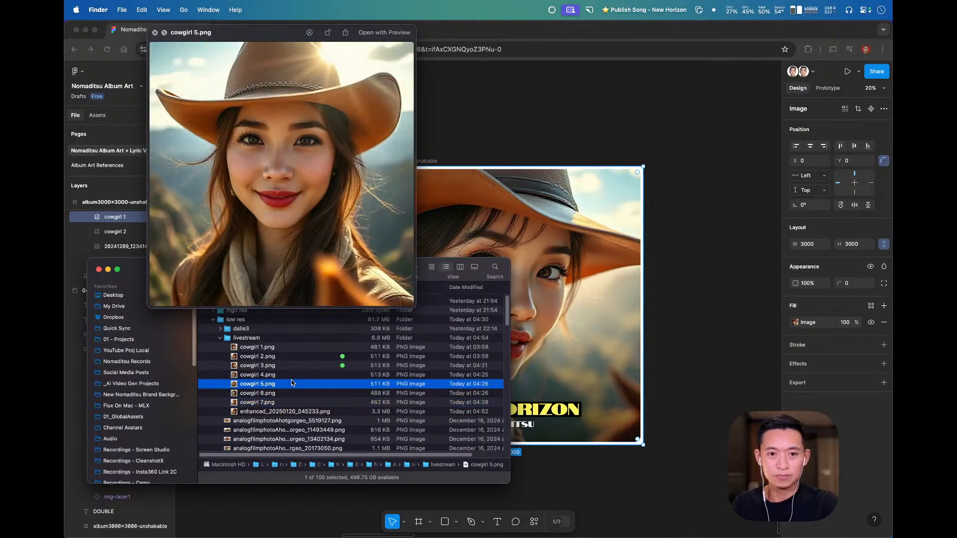
pyautogui.press('Up')
pyautogui.press('Up')
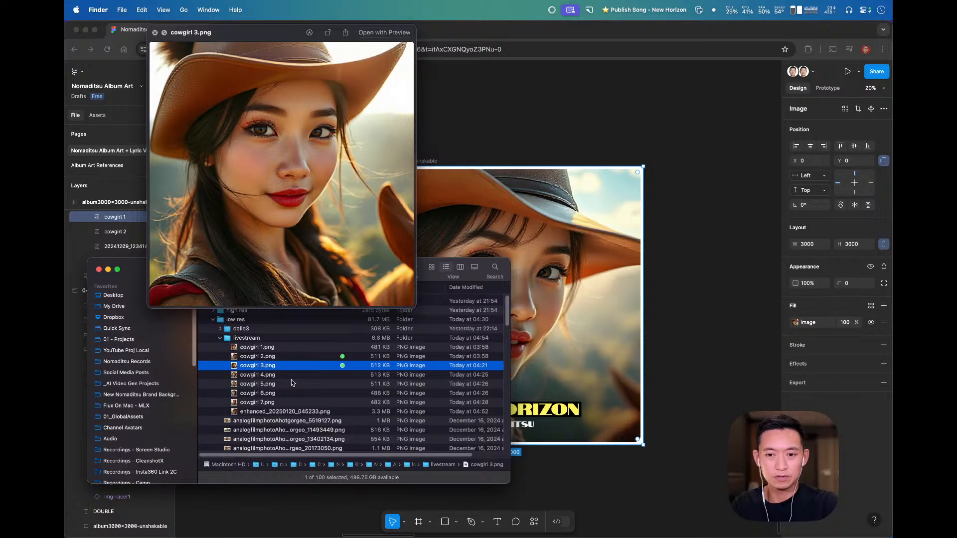
pyautogui.press('Up')
pyautogui.press('Up')
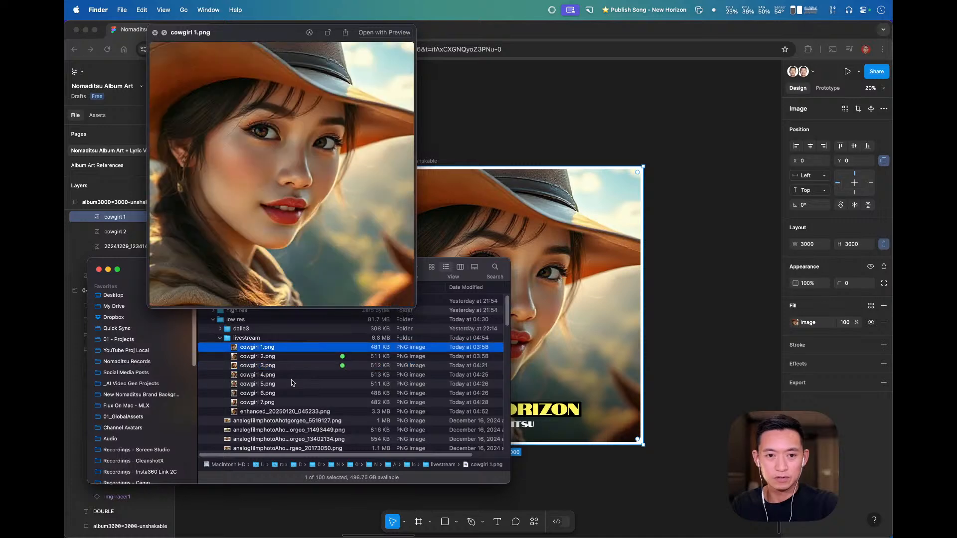
pyautogui.press('Down')
pyautogui.press('Down')
pyautogui.press('Down')
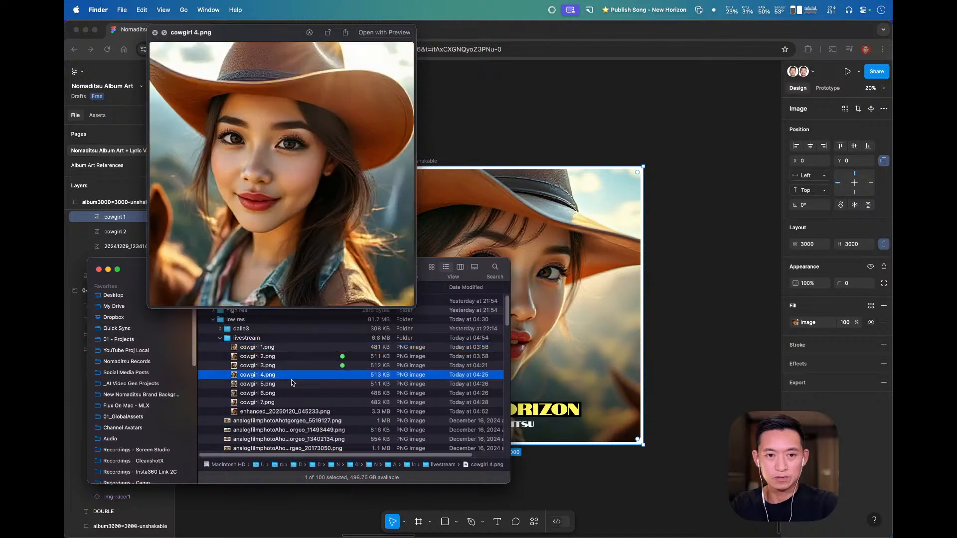
pyautogui.press('Down')
pyautogui.press('Down')
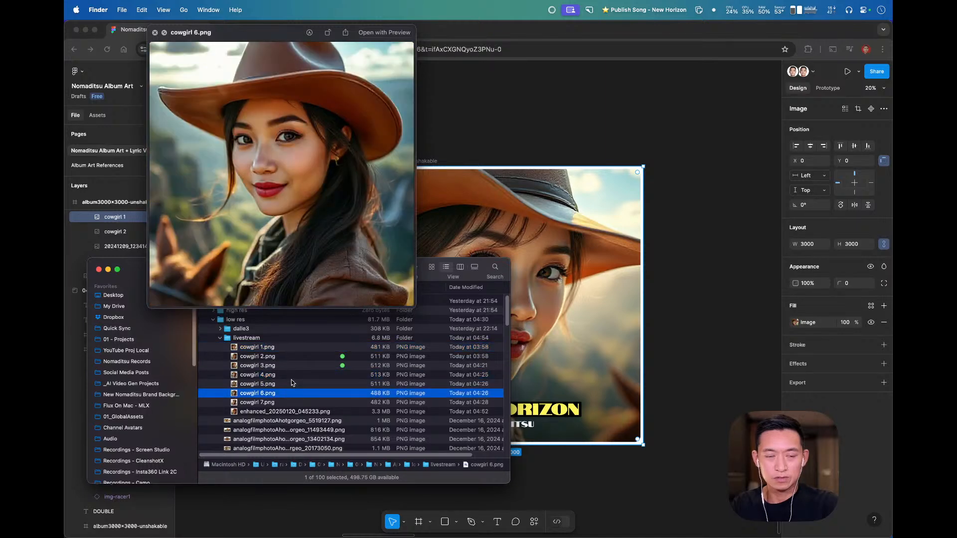
pyautogui.press('Up')
pyautogui.press('Up')
pyautogui.press('Up')
pyautogui.press('Up')
pyautogui.press('Up')
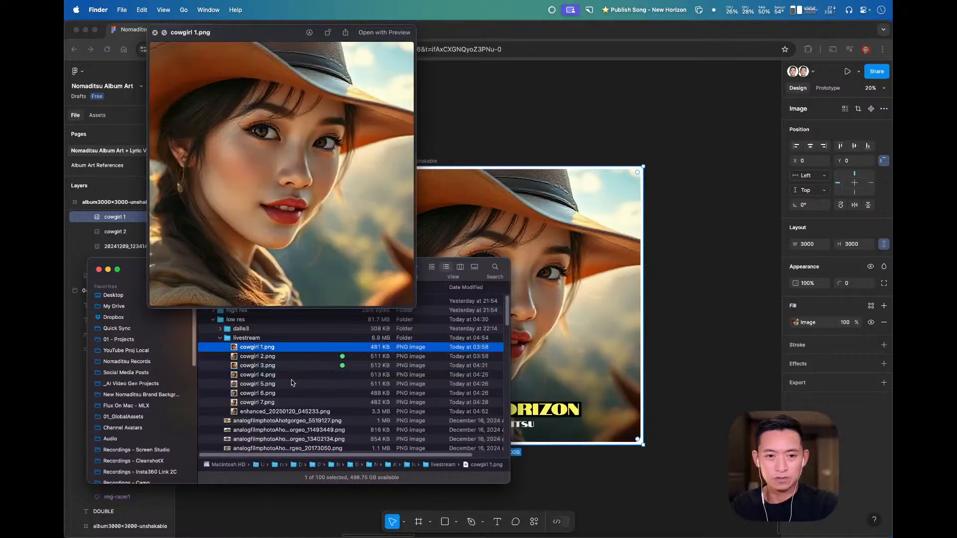
# - Tag cowgirl 1.png green and close its preview
pyautogui.rightClick(281, 351)
pyautogui.click(347, 394)
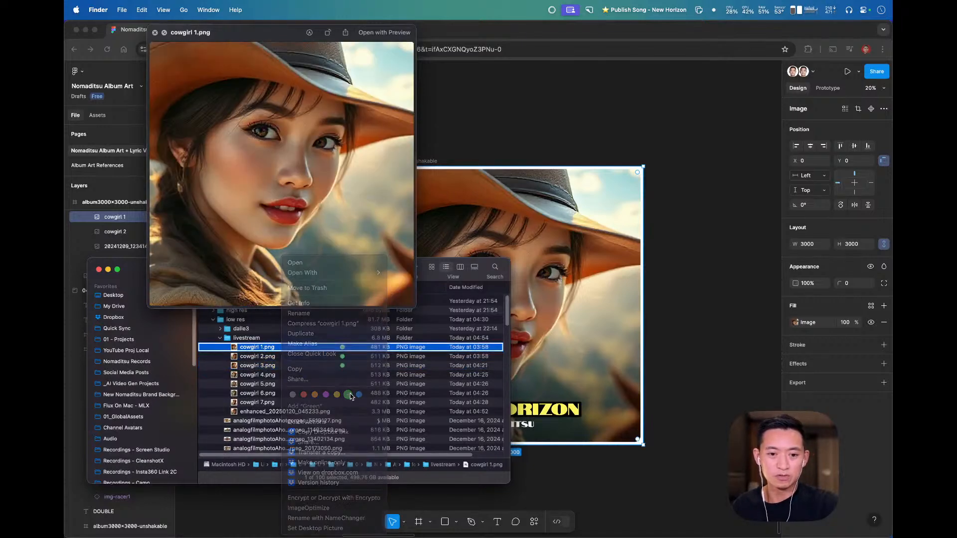
pyautogui.press('space')
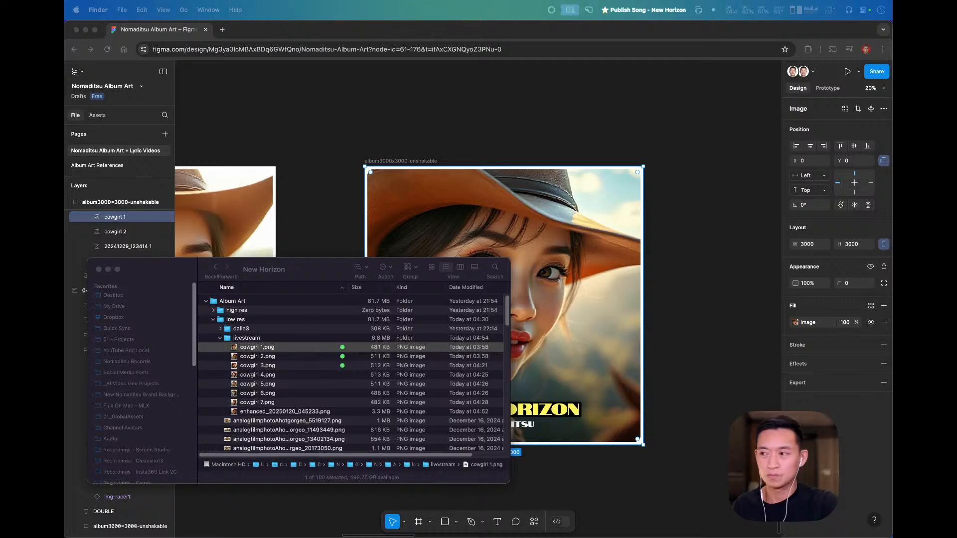
# - Start the Clarity Refiners enhancement of the cowgirl portrait in Pinokio
pyautogui.moveTo(892, 93); pyautogui.dragTo(466, 60)
pyautogui.click(386, 405)
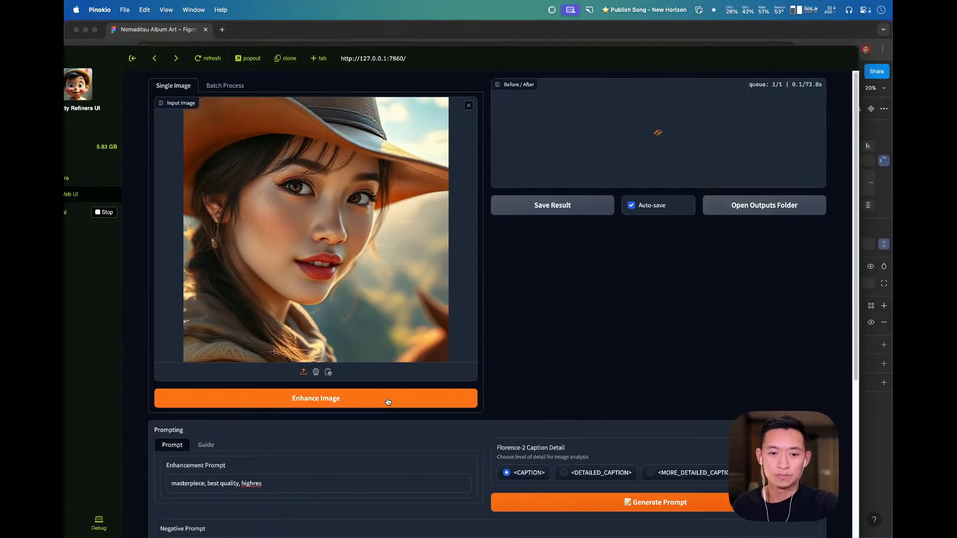
pyautogui.moveTo(597, 51); pyautogui.dragTo(620, 31)
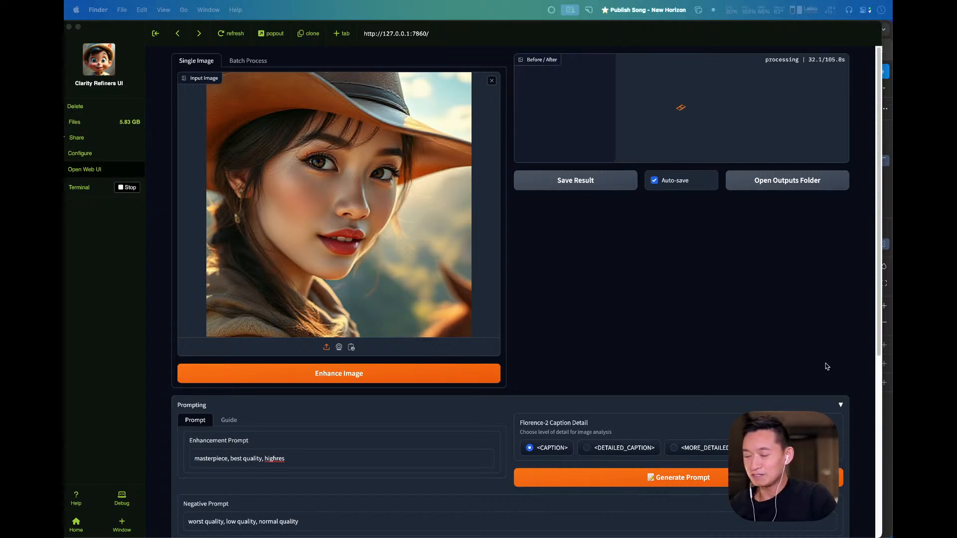
pyautogui.click(685, 323)
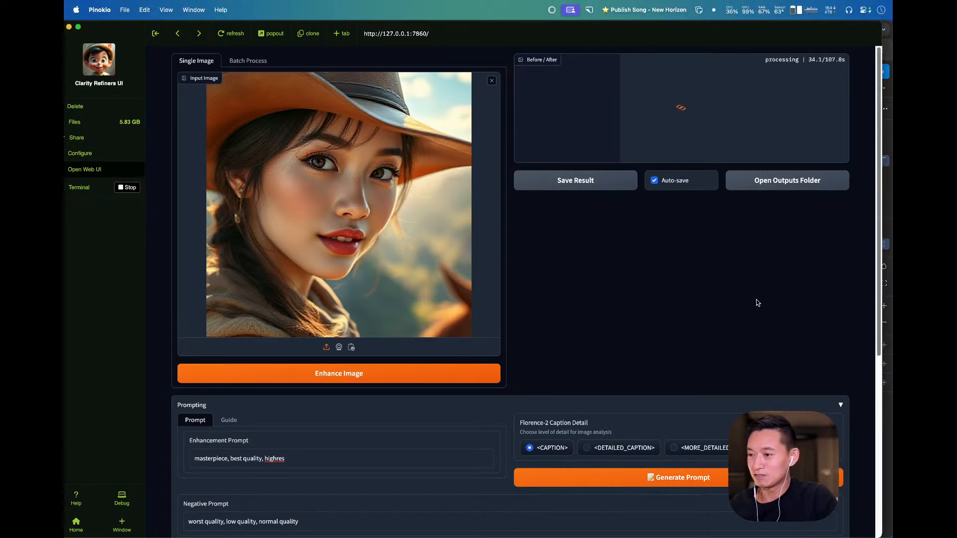
pyautogui.press('super+Tab')
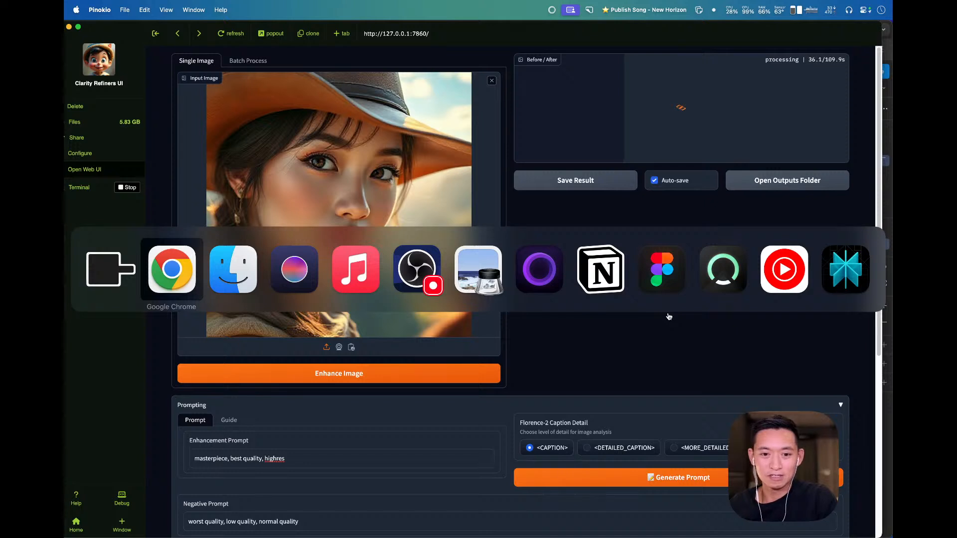
pyautogui.press('super+Tab')
pyautogui.press('super+Tab')
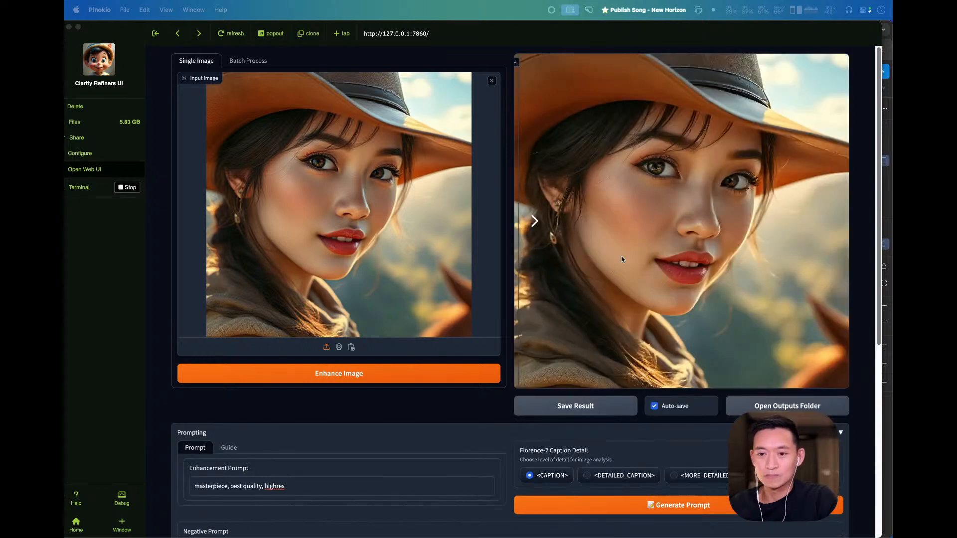
pyautogui.click(647, 200)
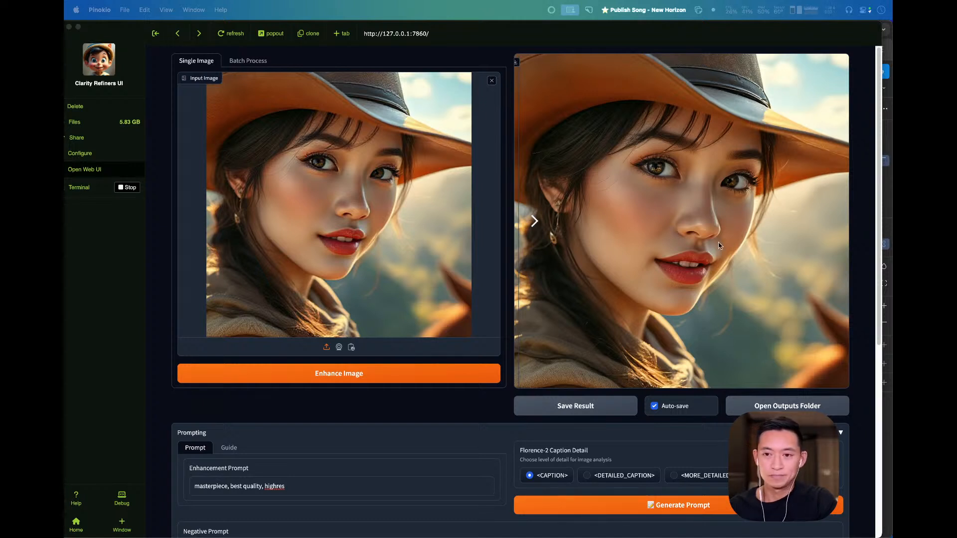
pyautogui.click(482, 406)
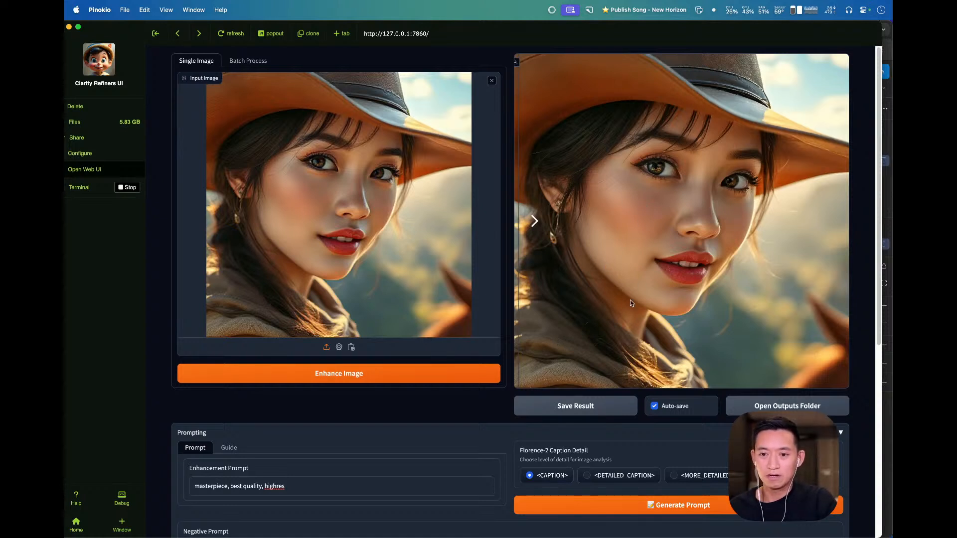
pyautogui.press('super+Tab')
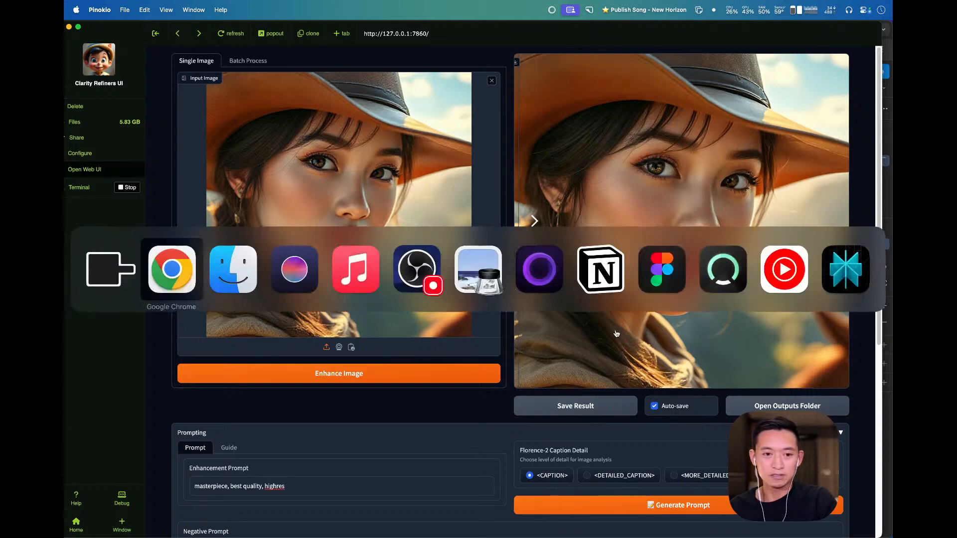
pyautogui.press('super+Tab')
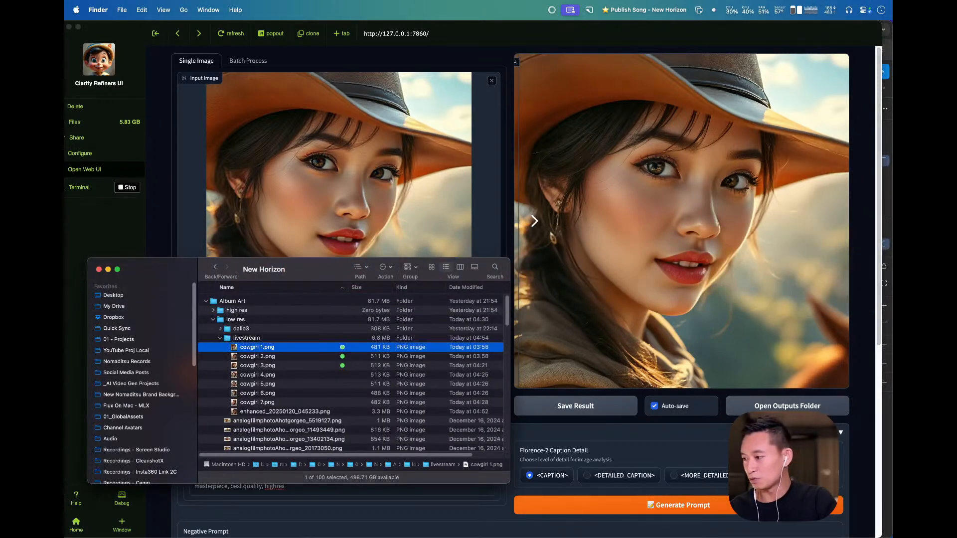
# - Save the enhanced portrait from Pinokio into the livestream folder
pyautogui.press('super+Tab')
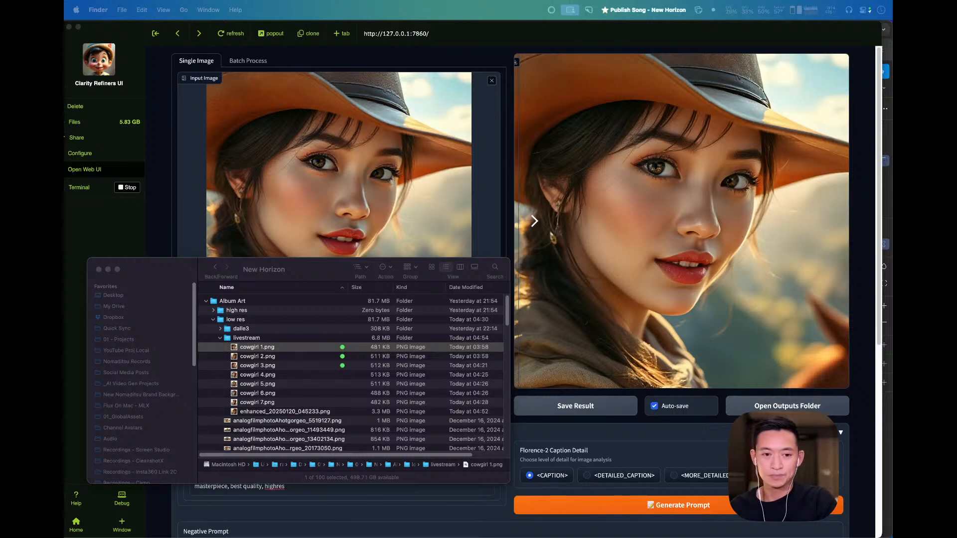
pyautogui.moveTo(708, 304); pyautogui.dragTo(251, 341)
pyautogui.press('space')
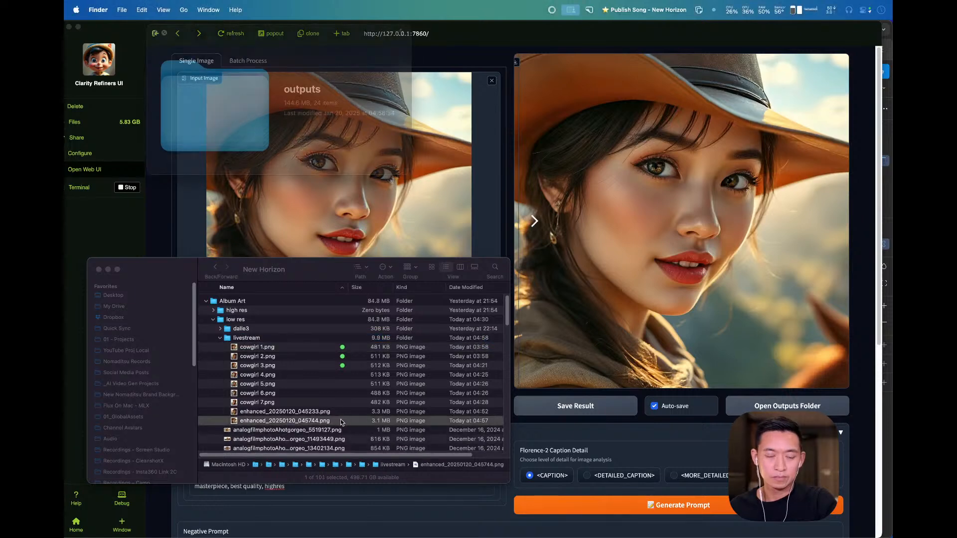
pyautogui.press('space')
# - Preview enhanced_20250120_045744.png full size in Quick Look, then return to Figma
pyautogui.click(344, 422)
pyautogui.press('space')
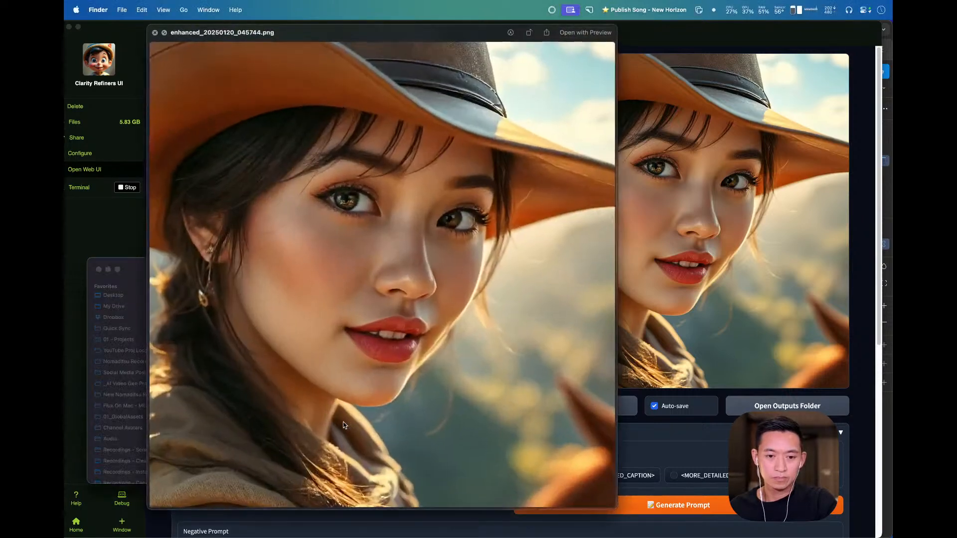
pyautogui.press('space')
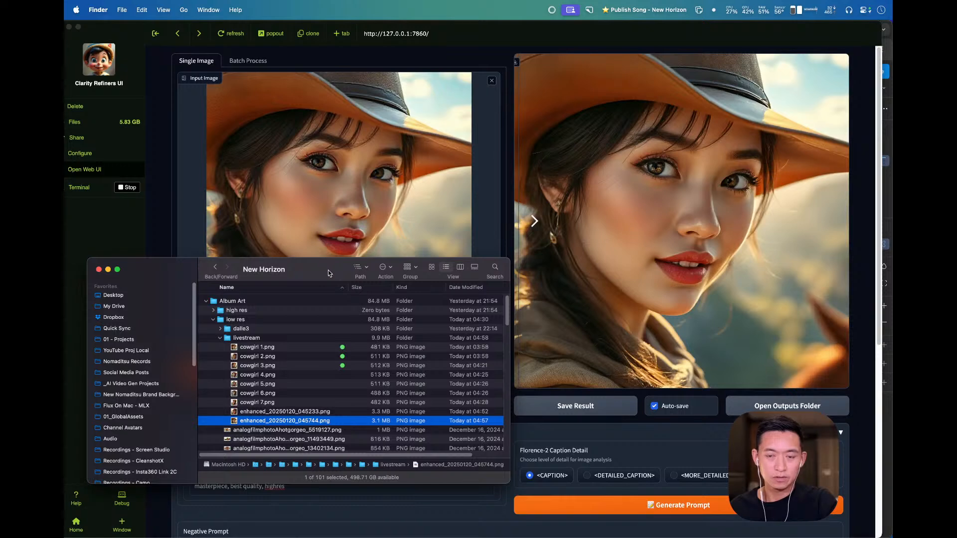
pyautogui.press('super+Tab')
pyautogui.press('super+Tab')
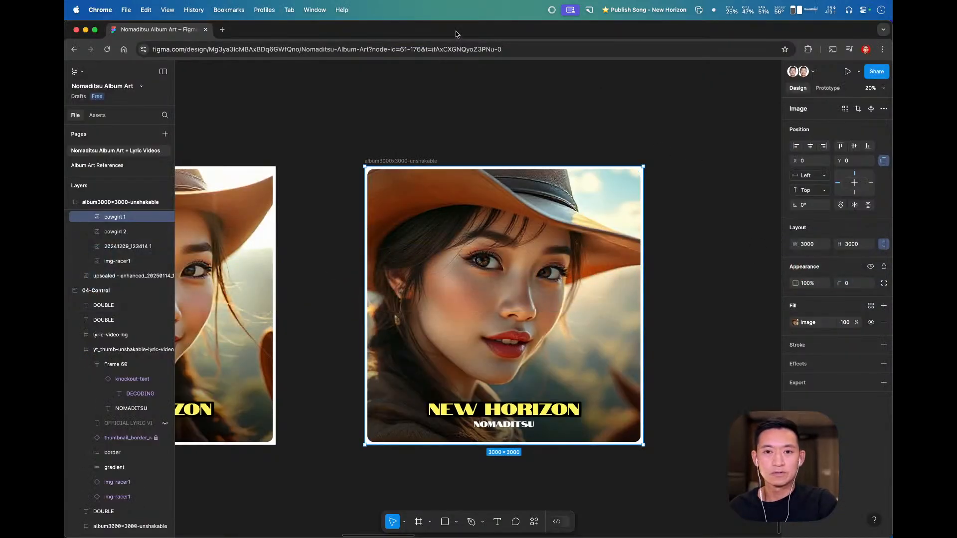
# - Place enhanced_20250120_045744.png onto img-racer1 and enlarge it to fill the frame
pyautogui.click(444, 106)
pyautogui.moveTo(444, 107); pyautogui.dragTo(429, 277)
pyautogui.moveTo(455, 123); pyautogui.dragTo(380, 323)
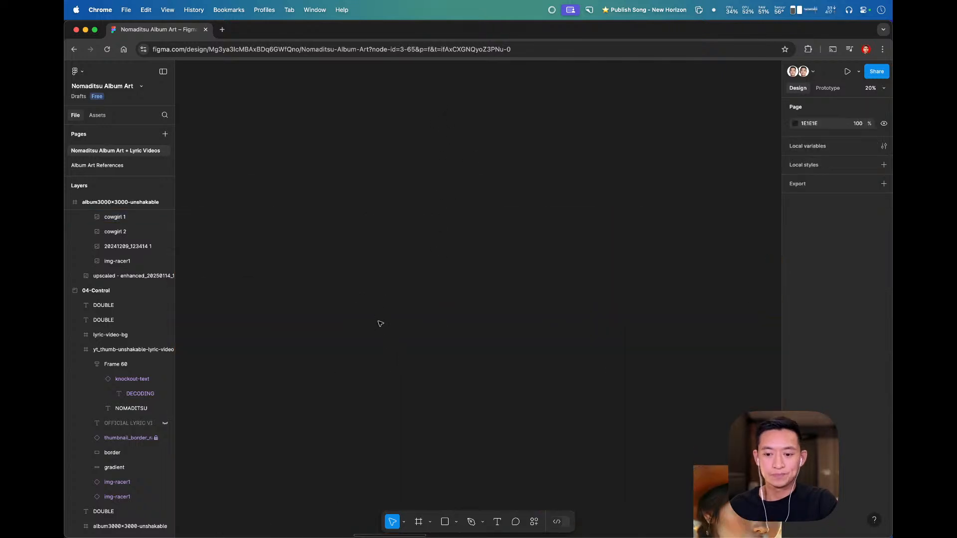
pyautogui.press('super+minus')
pyautogui.press('super+minus')
pyautogui.press('super+minus')
pyautogui.press('z')
pyautogui.moveTo(523, 283); pyautogui.dragTo(427, 193)
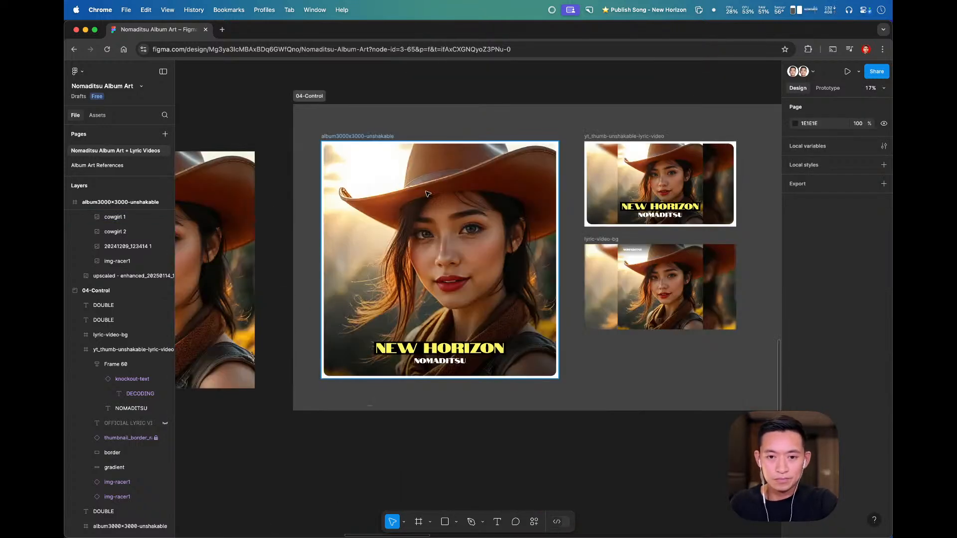
pyautogui.moveTo(483, 243)
pyautogui.mouseDown()
pyautogui.moveTo(680, 244)
pyautogui.moveTo(489, 256)
pyautogui.mouseUp()
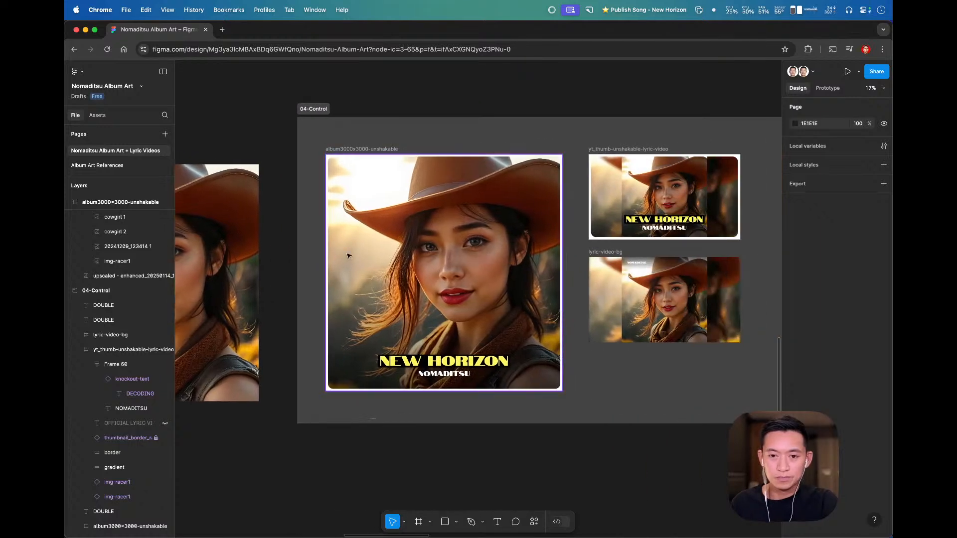
pyautogui.moveTo(177, 256); pyautogui.dragTo(406, 241)
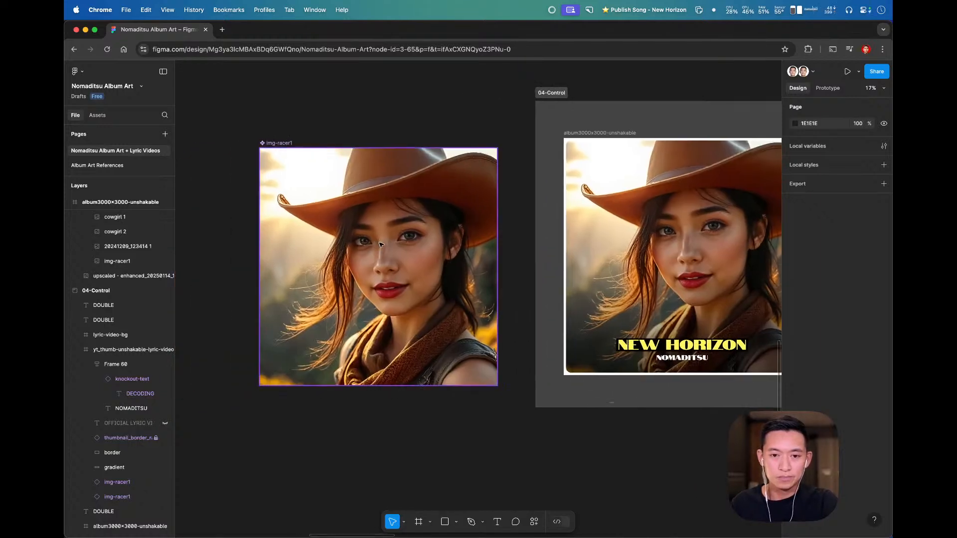
pyautogui.press('super+Tab')
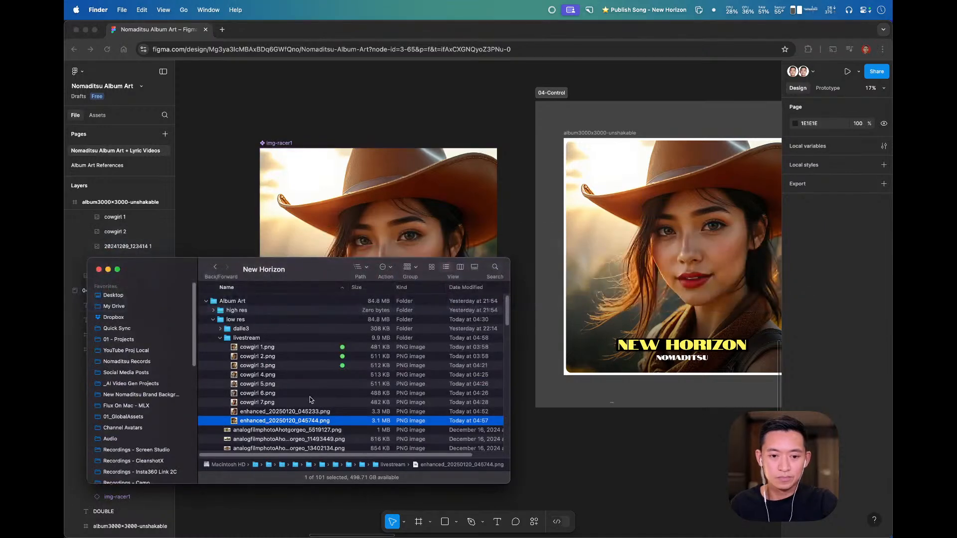
pyautogui.moveTo(315, 422); pyautogui.dragTo(348, 191)
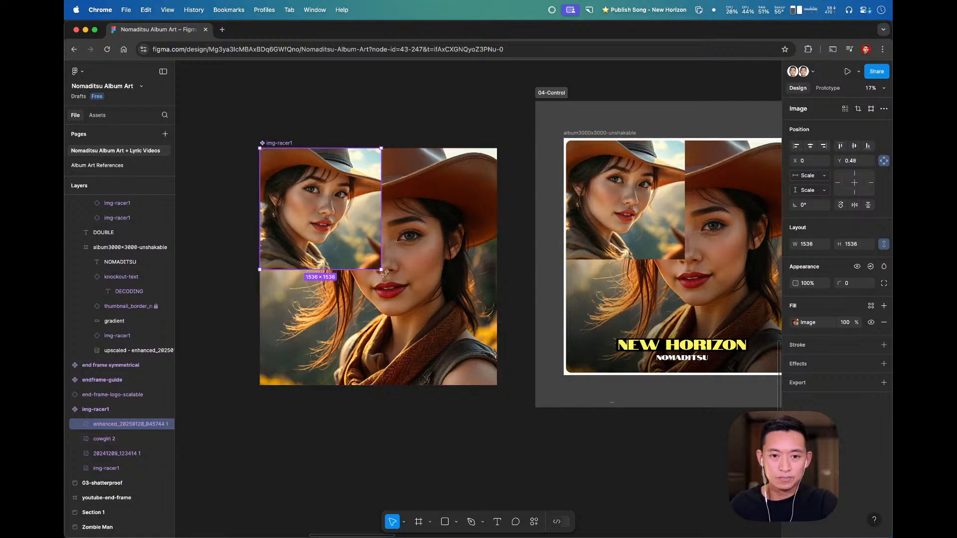
pyautogui.moveTo(381, 270); pyautogui.dragTo(491, 384)
pyautogui.click(491, 413)
# - Hide the newly added enhanced_20250120_045744 portrait layer in img-racer1
pyautogui.hscroll(5, 385, 421)
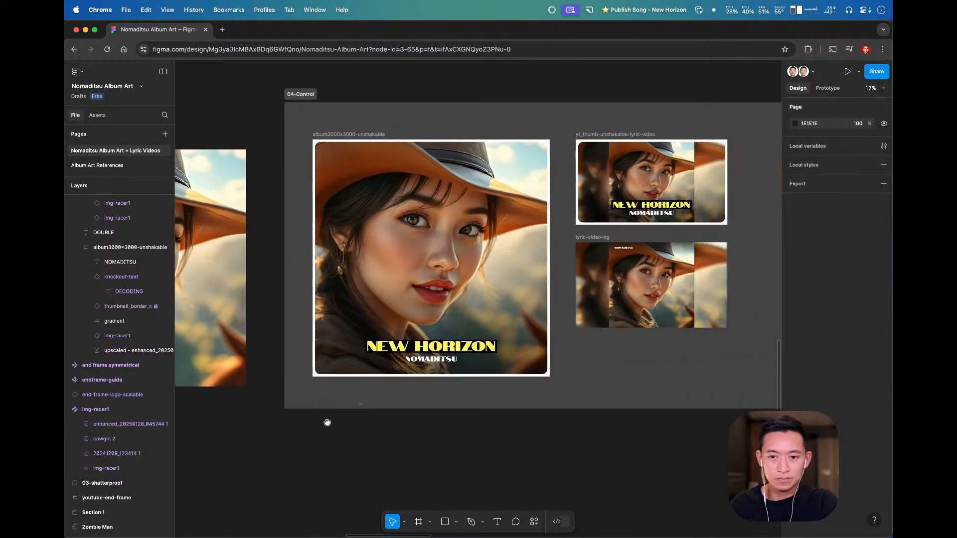
pyautogui.moveTo(328, 423); pyautogui.dragTo(622, 396)
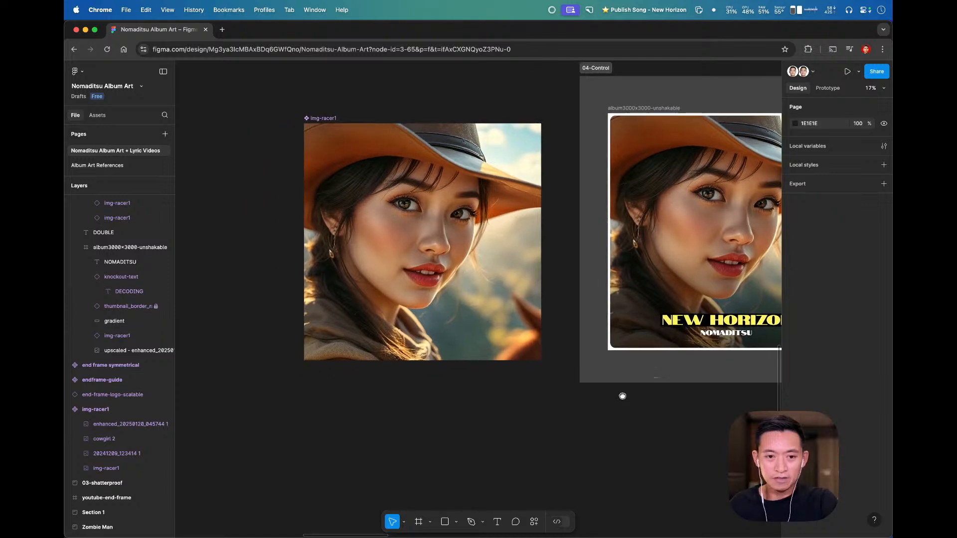
pyautogui.hscroll(10, 513, 437)
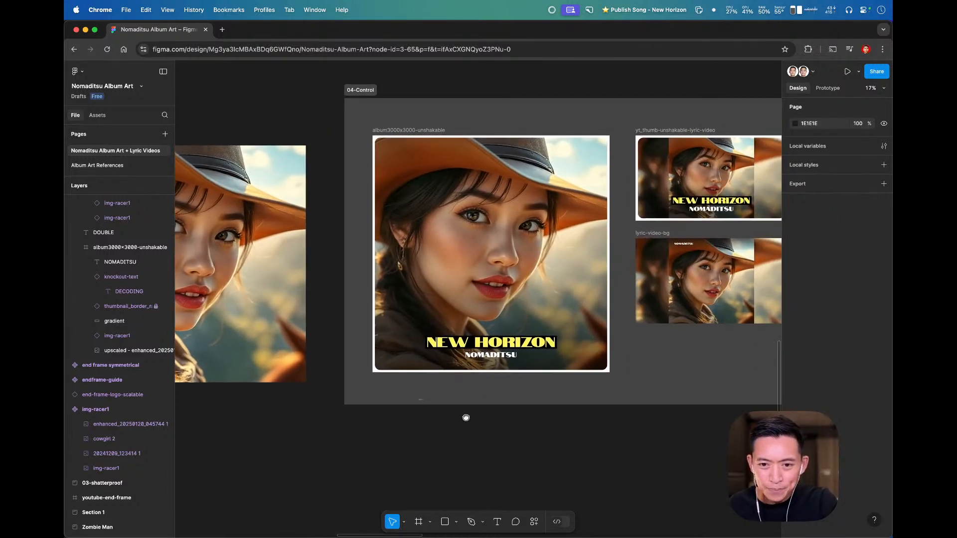
pyautogui.moveTo(466, 418); pyautogui.dragTo(586, 254)
pyautogui.moveTo(487, 389); pyautogui.dragTo(622, 134)
pyautogui.moveTo(565, 222); pyautogui.dragTo(517, 395)
pyautogui.moveTo(538, 203); pyautogui.dragTo(475, 371)
pyautogui.scroll(3, 471, 364)
pyautogui.click(149, 425)
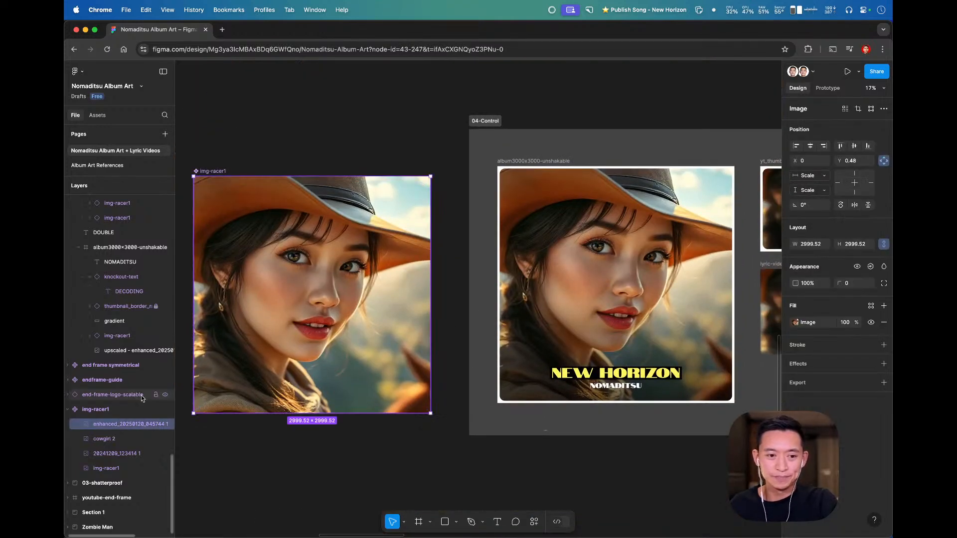
pyautogui.click(166, 427)
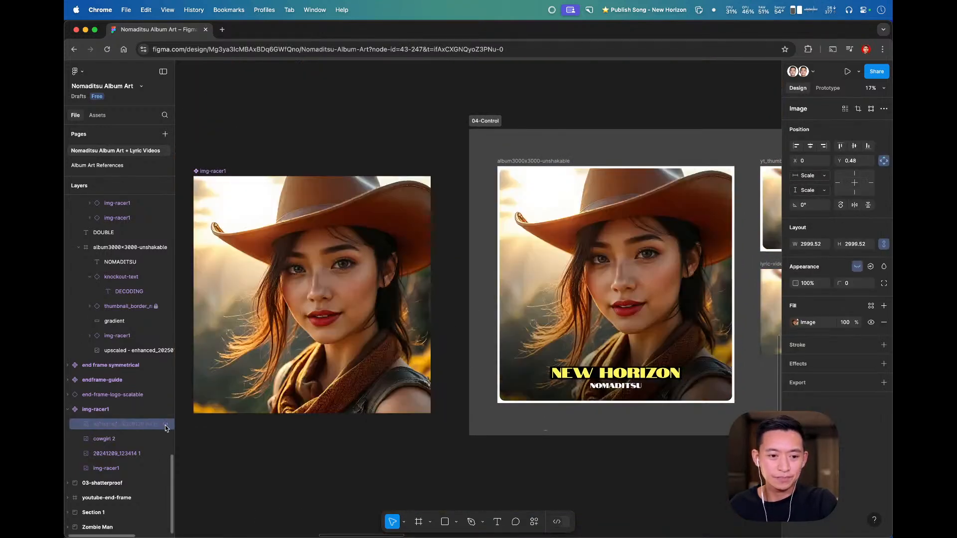
pyautogui.click(393, 441)
pyautogui.moveTo(399, 442); pyautogui.dragTo(395, 441)
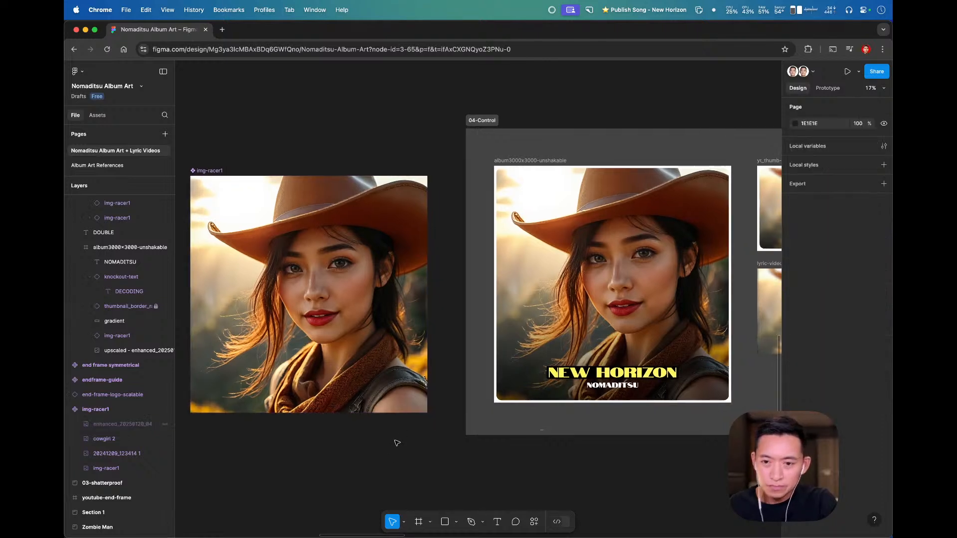
# - Place enhanced_20250120_045233.png over cowgirl 2 in img-racer1, scaled to 3000×3000
pyautogui.click(321, 304)
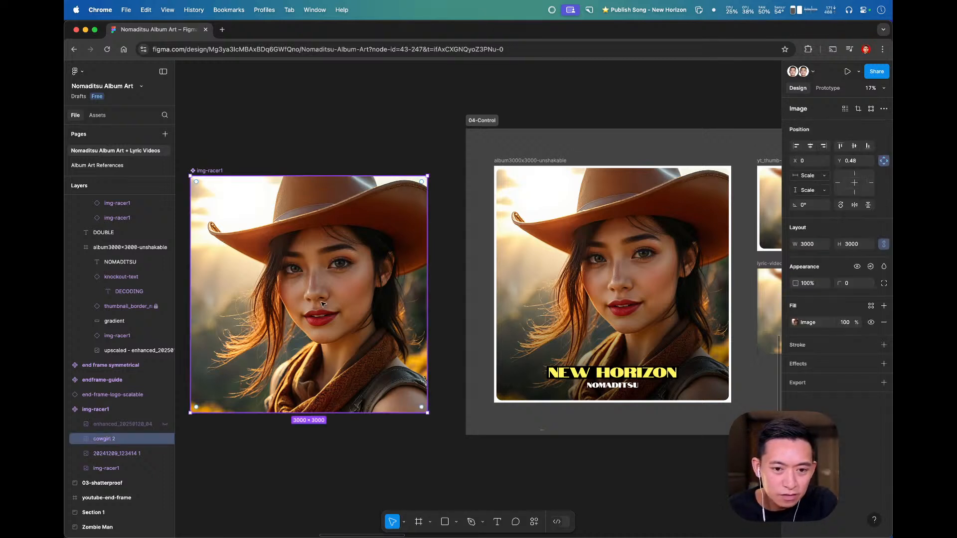
pyautogui.press('super+Tab')
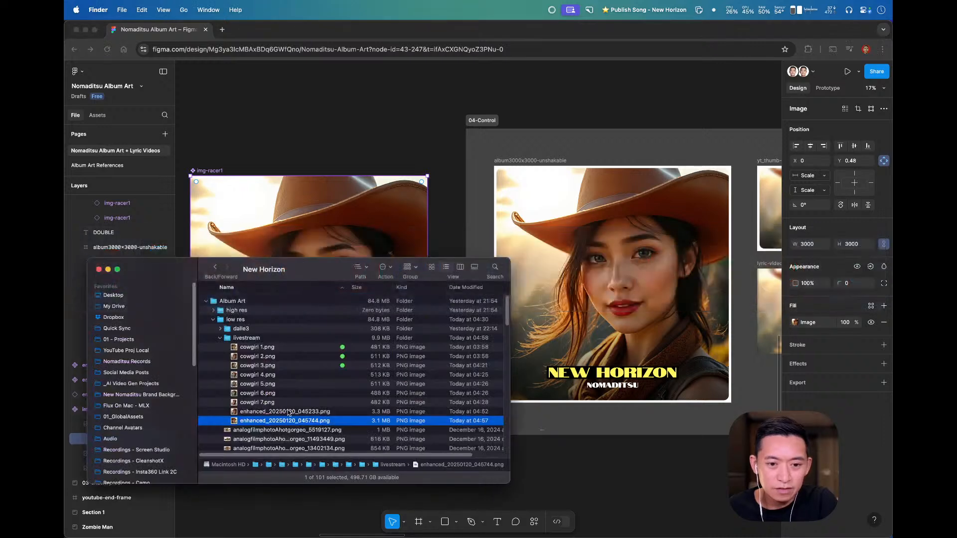
pyautogui.moveTo(301, 412); pyautogui.dragTo(253, 239)
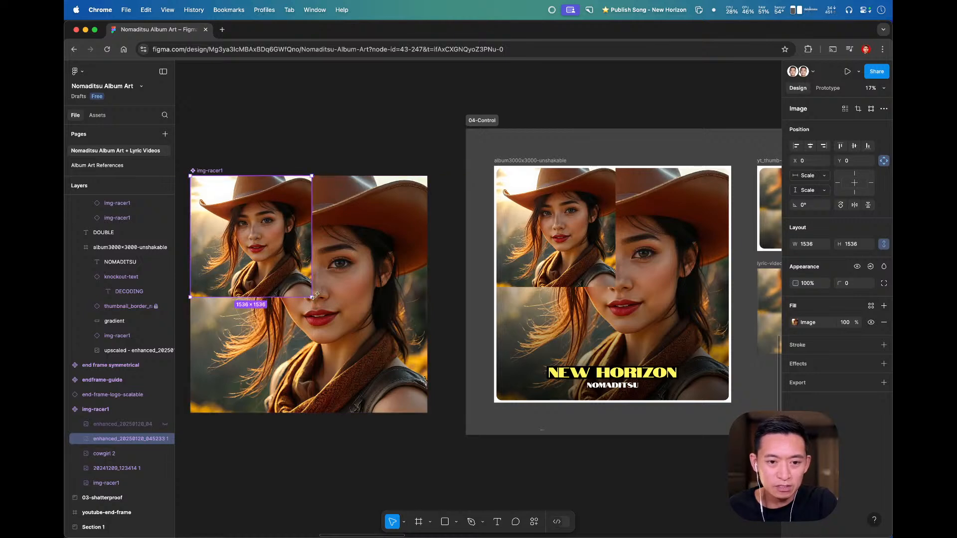
pyautogui.moveTo(312, 296); pyautogui.dragTo(427, 413)
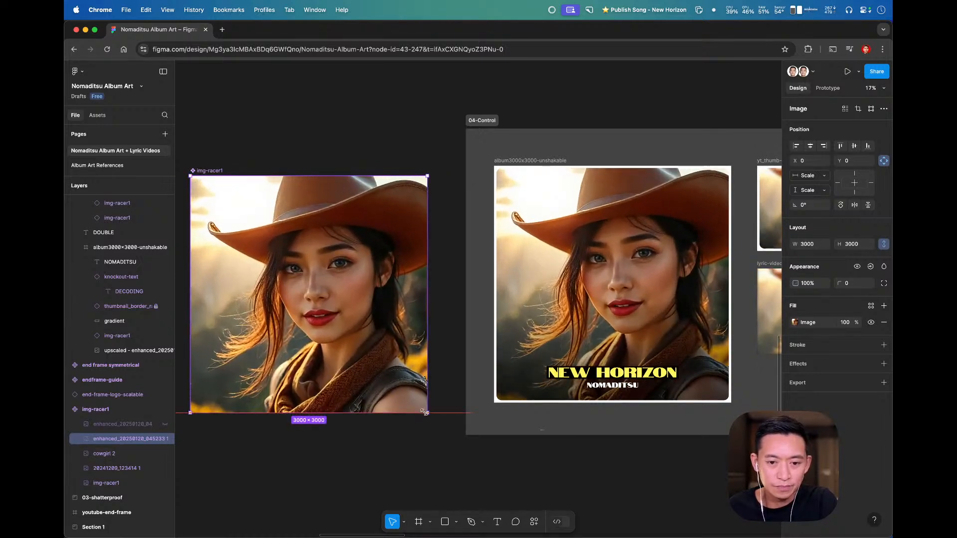
pyautogui.click(566, 455)
pyautogui.hscroll(5, 567, 455)
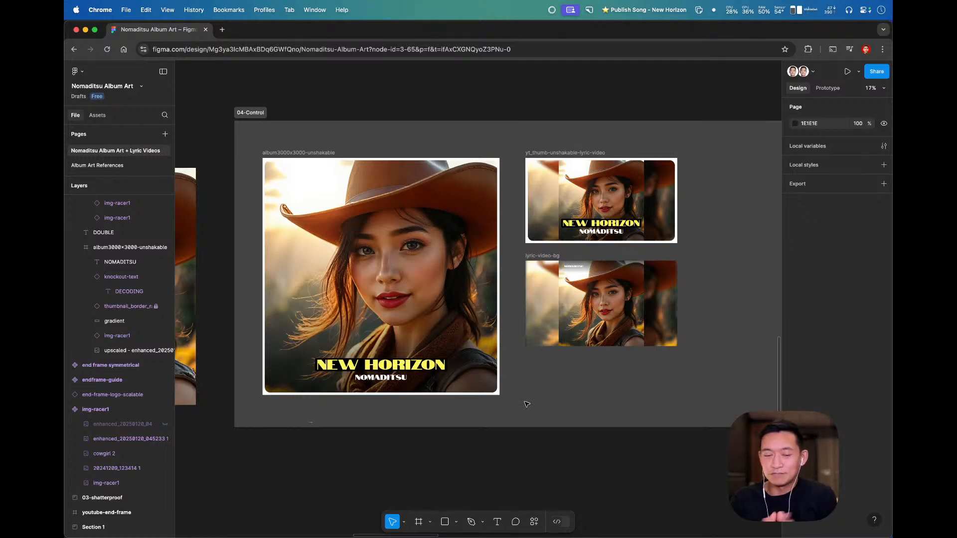
# - Enlarge the album cover's img-racer1 portrait to 3168 px square at X -168
pyautogui.click(569, 417)
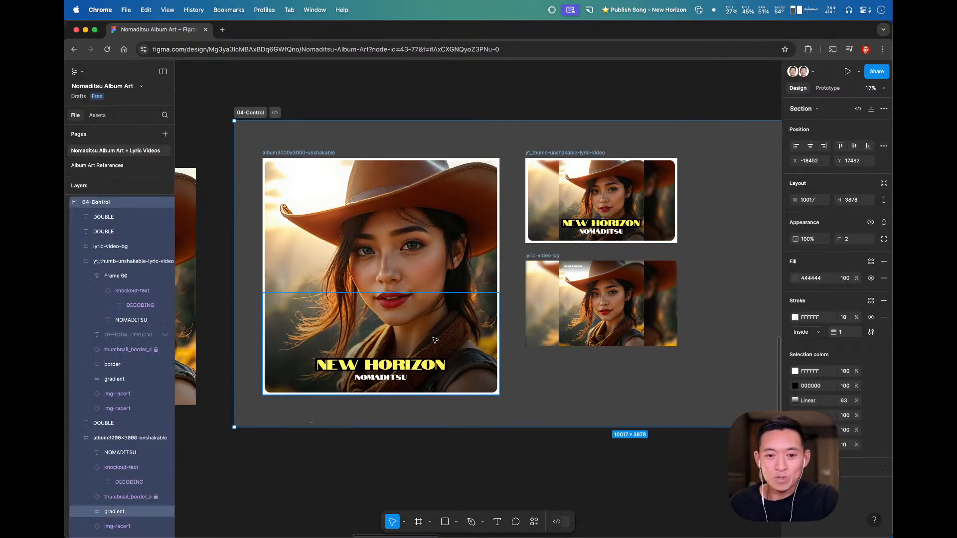
pyautogui.click(558, 454)
pyautogui.moveTo(602, 443)
pyautogui.mouseDown()
pyautogui.moveTo(524, 445)
pyautogui.moveTo(601, 448)
pyautogui.mouseUp()
pyautogui.doubleClick(322, 231)
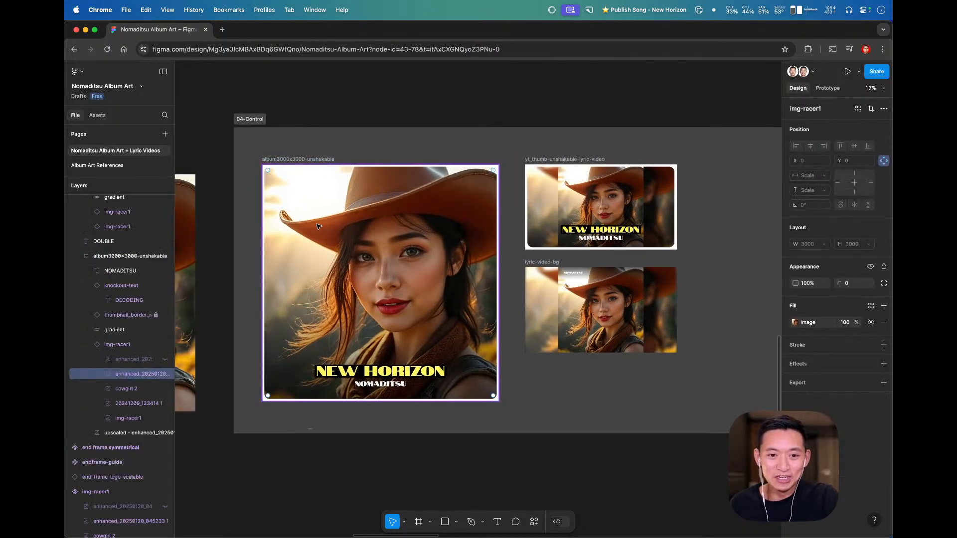
pyautogui.press('z')
pyautogui.moveTo(211, 135); pyautogui.dragTo(517, 428)
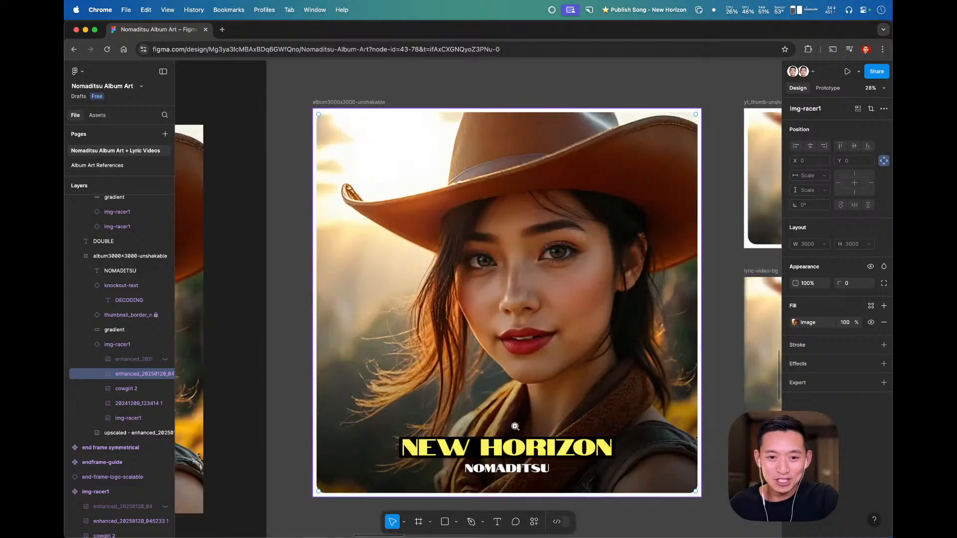
pyautogui.moveTo(610, 350); pyautogui.dragTo(523, 337)
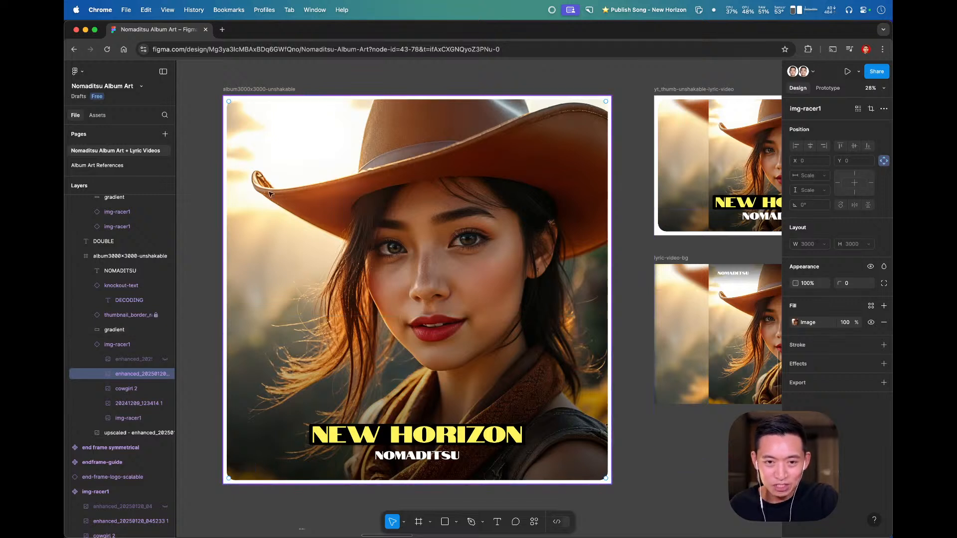
pyautogui.click(137, 346)
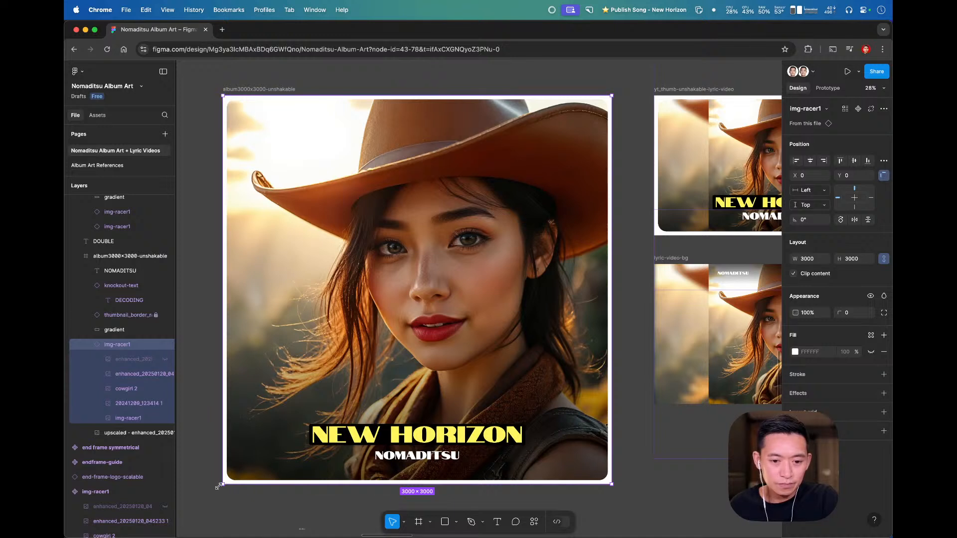
pyautogui.moveTo(220, 486); pyautogui.dragTo(201, 492)
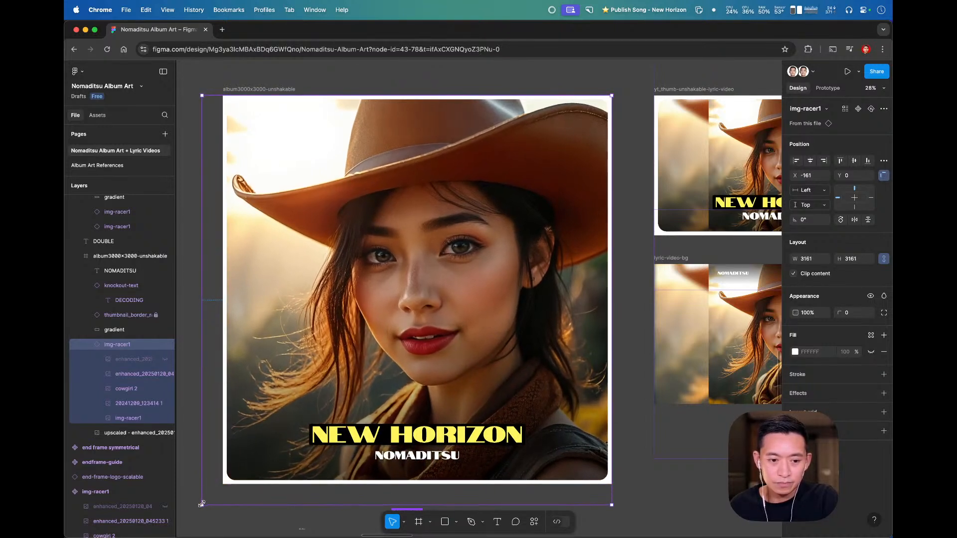
pyautogui.moveTo(202, 504); pyautogui.dragTo(201, 506)
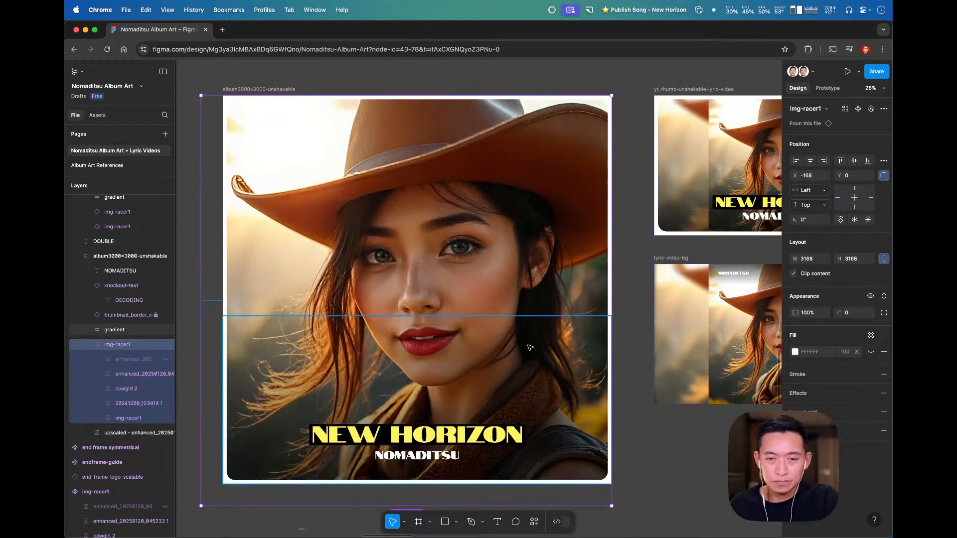
pyautogui.moveTo(506, 241); pyautogui.dragTo(506, 243)
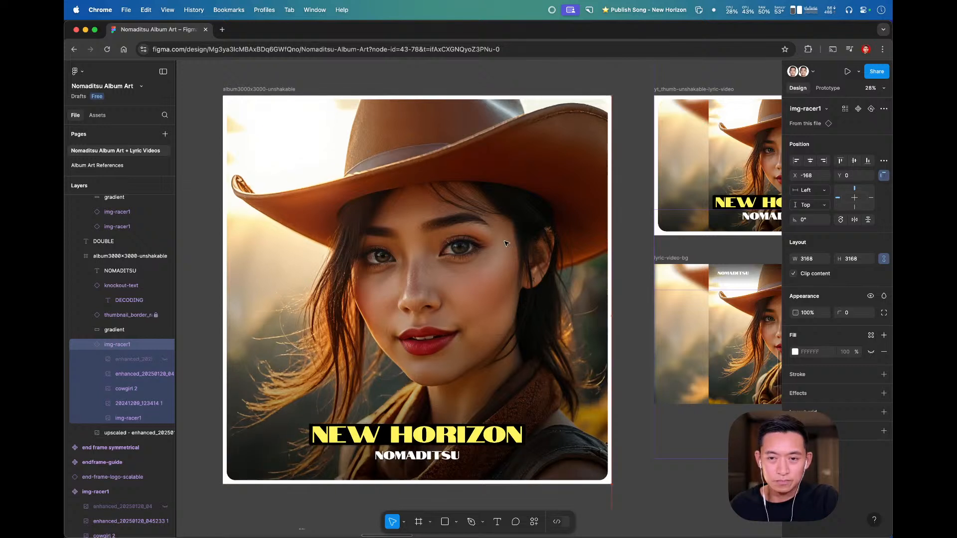
pyautogui.click(641, 309)
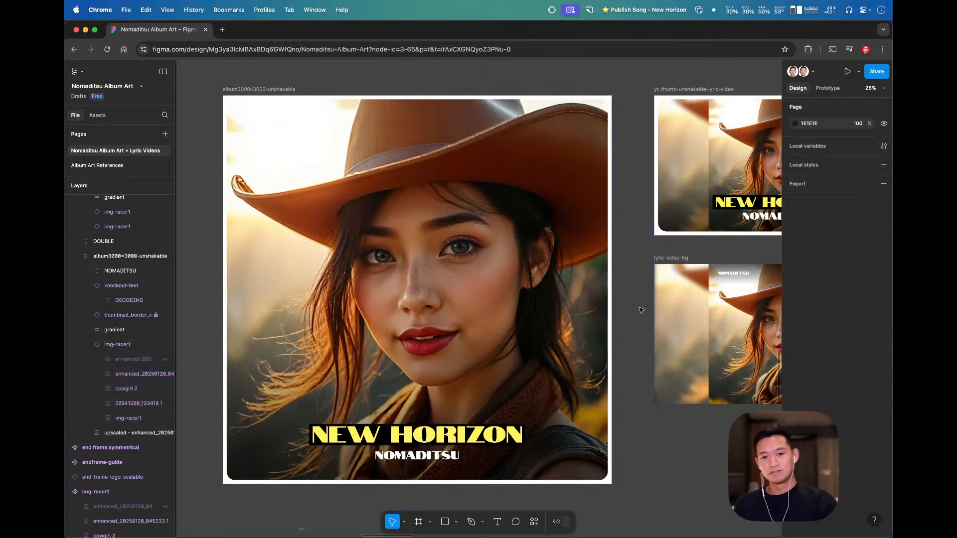
pyautogui.moveTo(607, 295)
pyautogui.mouseDown()
pyautogui.moveTo(619, 313)
pyautogui.moveTo(615, 305)
pyautogui.mouseUp()
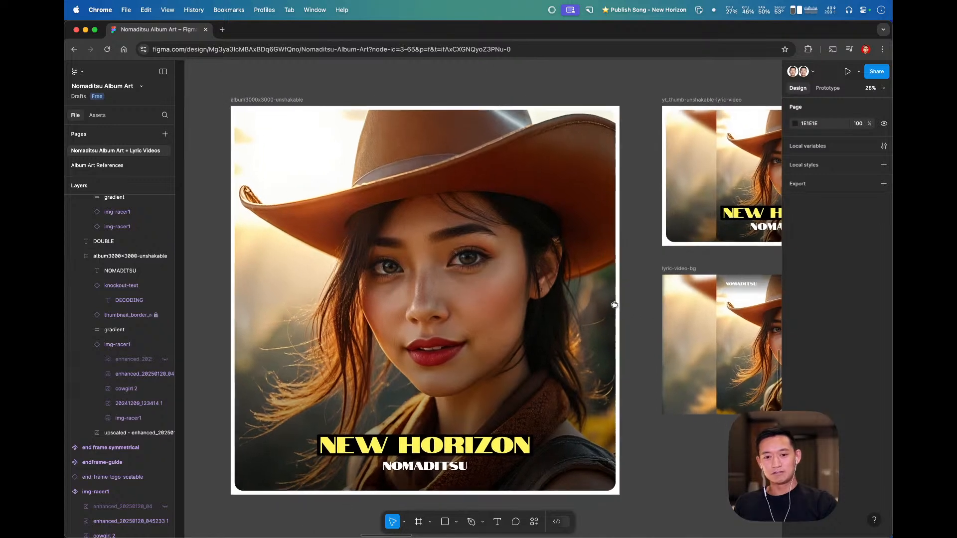
# - Sample a peach tone from the hat as the NEW HORIZON title's fill
pyautogui.keyDown('super'); pyautogui.click(499, 445); pyautogui.keyUp('super')
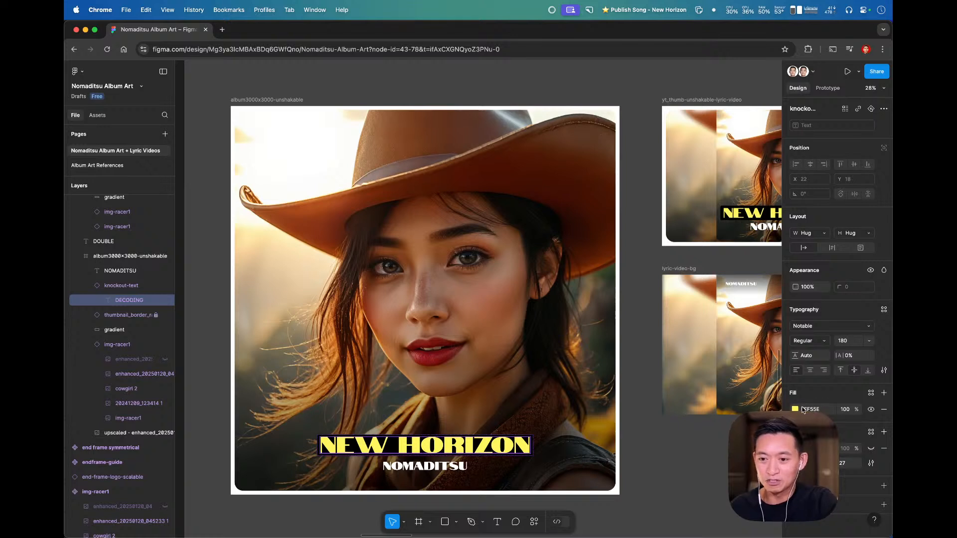
pyautogui.click(798, 408)
pyautogui.click(686, 434)
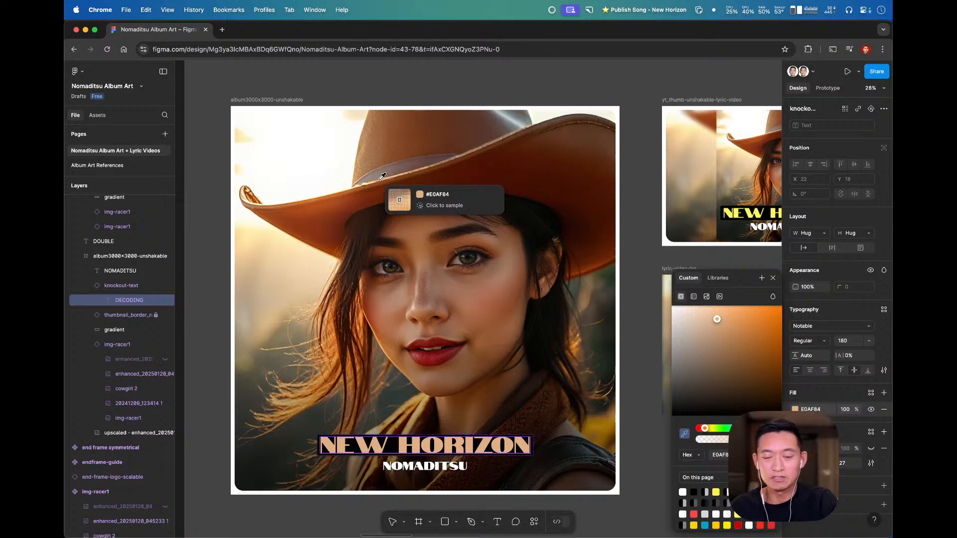
pyautogui.click(380, 179)
pyautogui.click(381, 179)
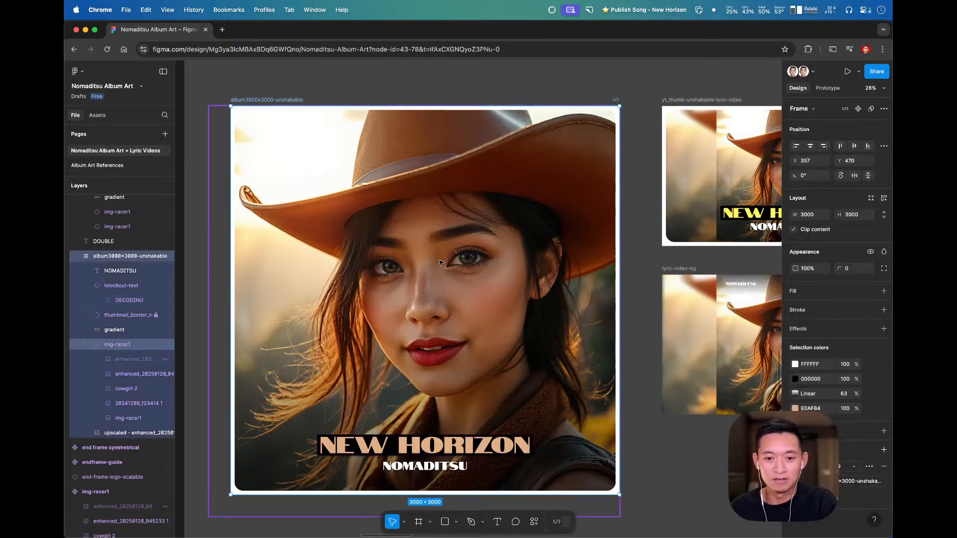
pyautogui.click(635, 371)
pyautogui.moveTo(653, 342)
pyautogui.mouseDown()
pyautogui.moveTo(562, 341)
pyautogui.moveTo(593, 329)
pyautogui.moveTo(655, 334)
pyautogui.mouseUp()
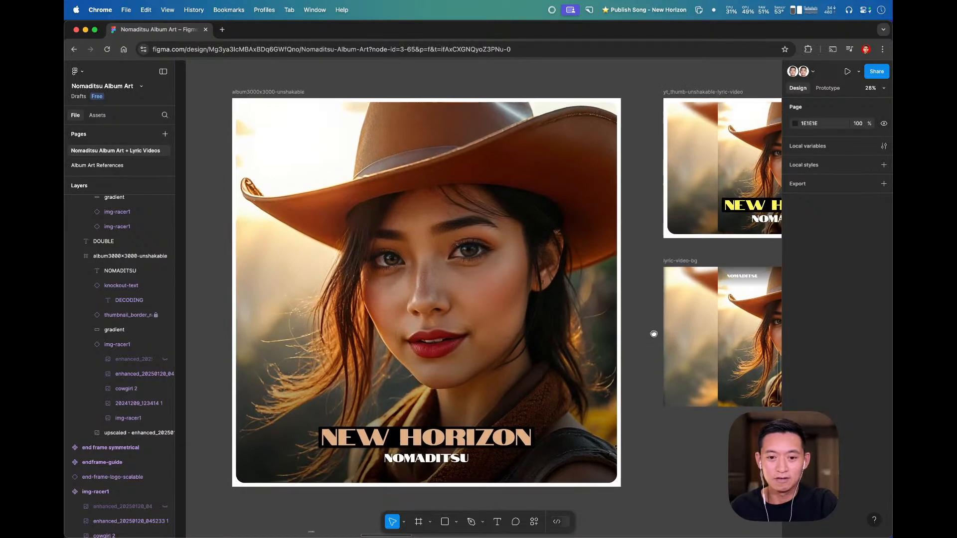
# - Resample a lighter hat tone (E8B57D) and darken the title fill to E2AA6D
pyautogui.click(507, 446)
pyautogui.click(795, 409)
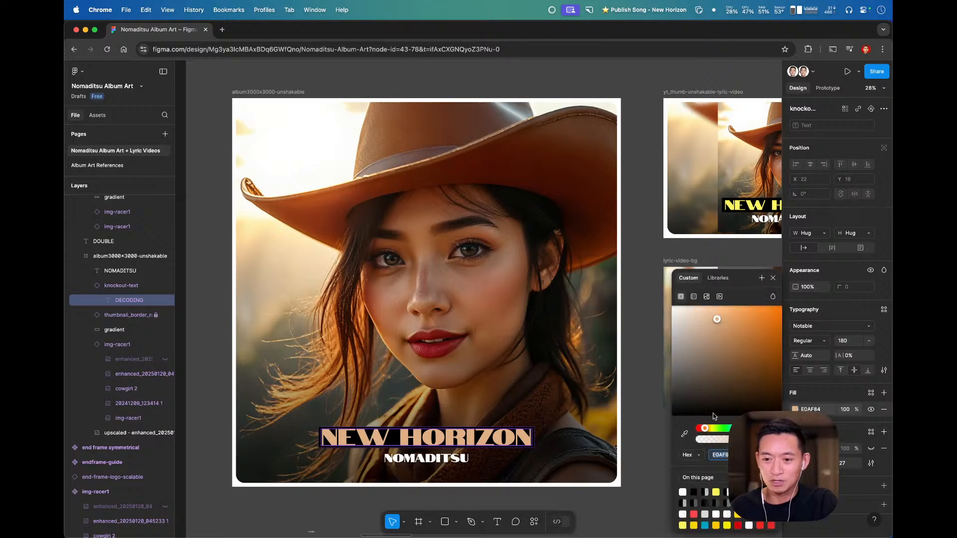
pyautogui.click(684, 434)
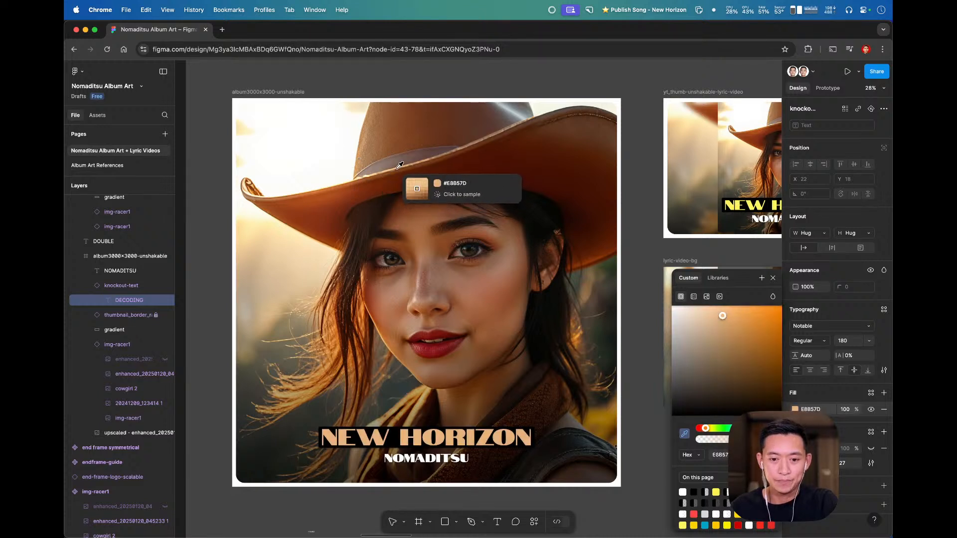
pyautogui.click(399, 166)
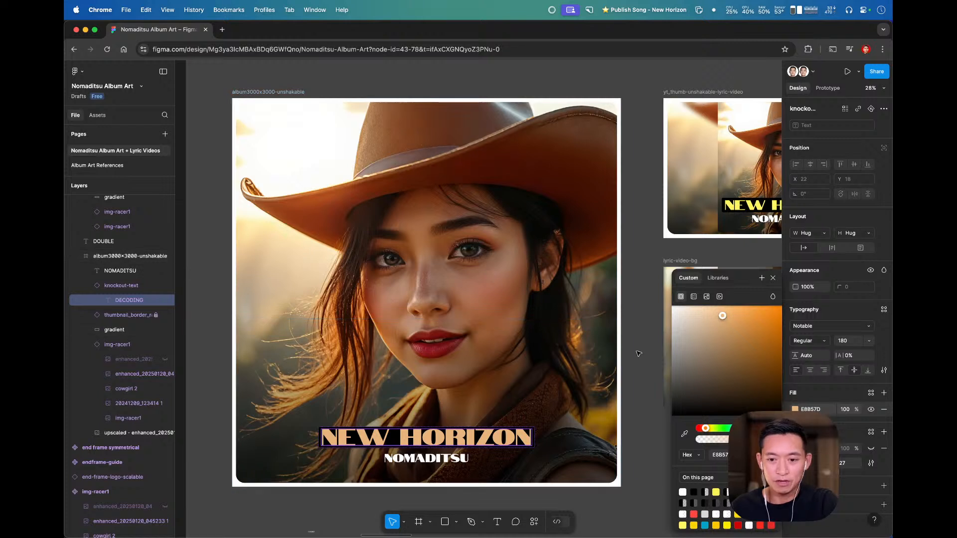
pyautogui.moveTo(723, 316); pyautogui.dragTo(730, 324)
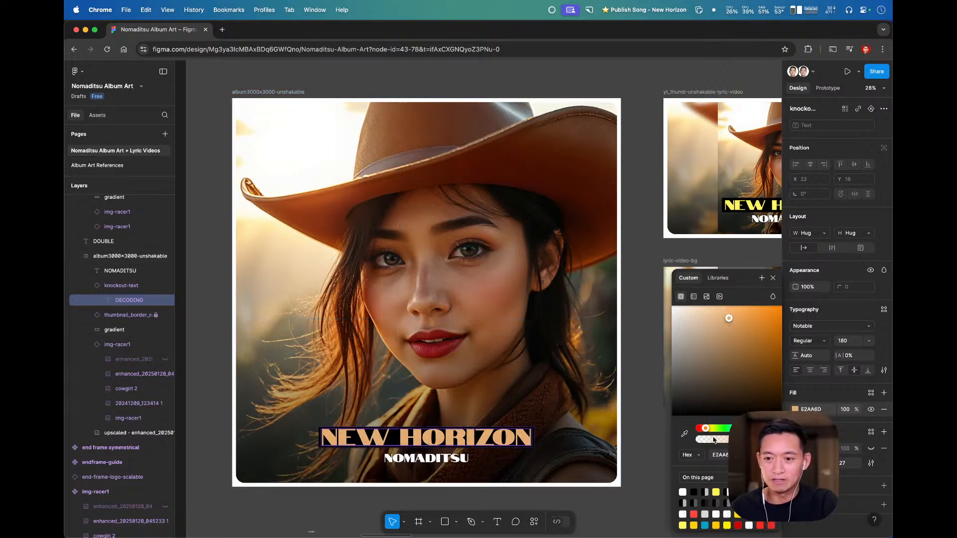
pyautogui.click(719, 454)
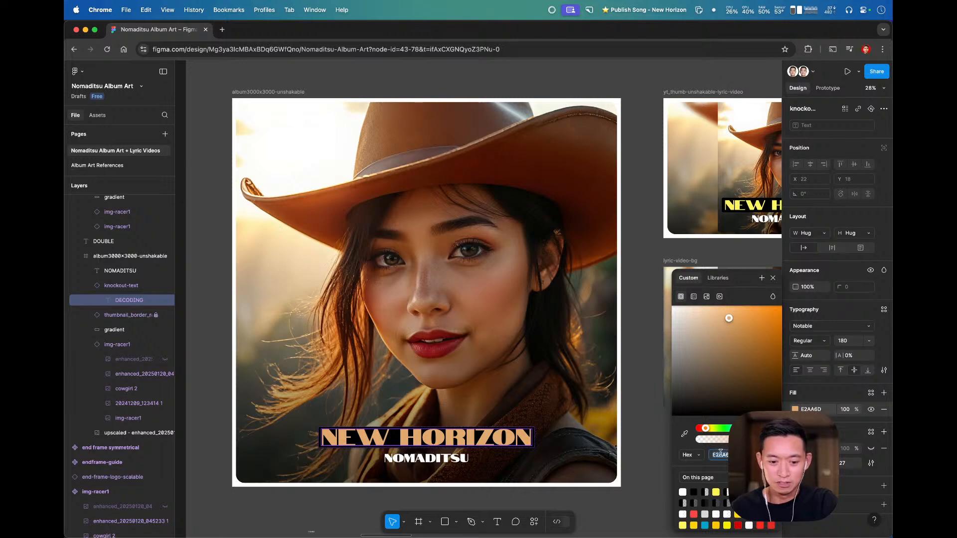
pyautogui.click(620, 315)
pyautogui.click(638, 315)
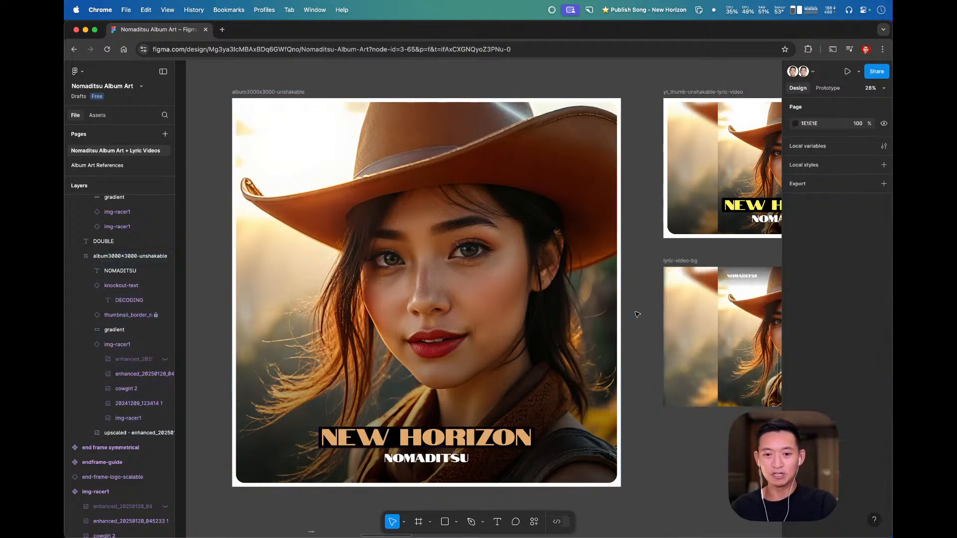
pyautogui.moveTo(666, 294); pyautogui.dragTo(460, 318)
# - Apply the E2AA6D fill to the YouTube thumbnail's NEW HORIZON title
pyautogui.doubleClick(570, 229)
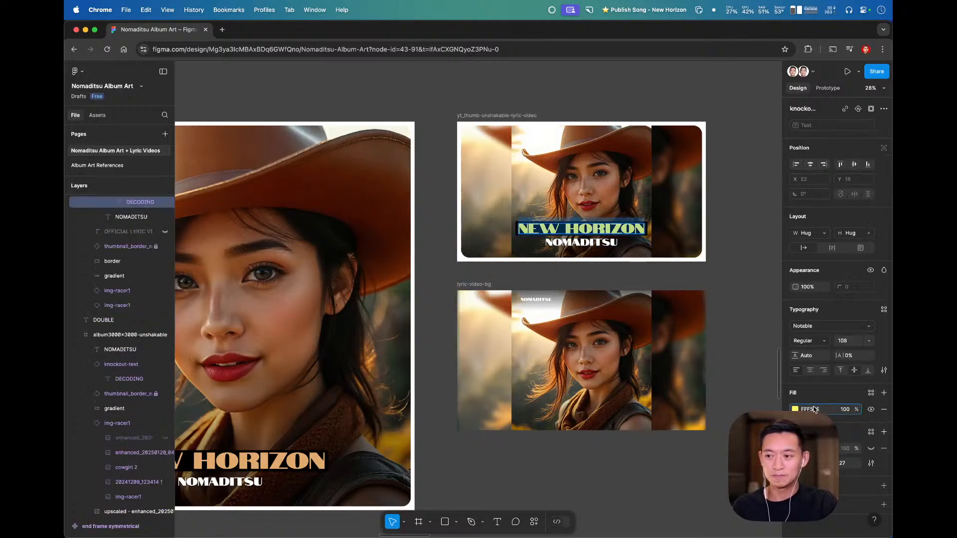
pyautogui.press('Return')
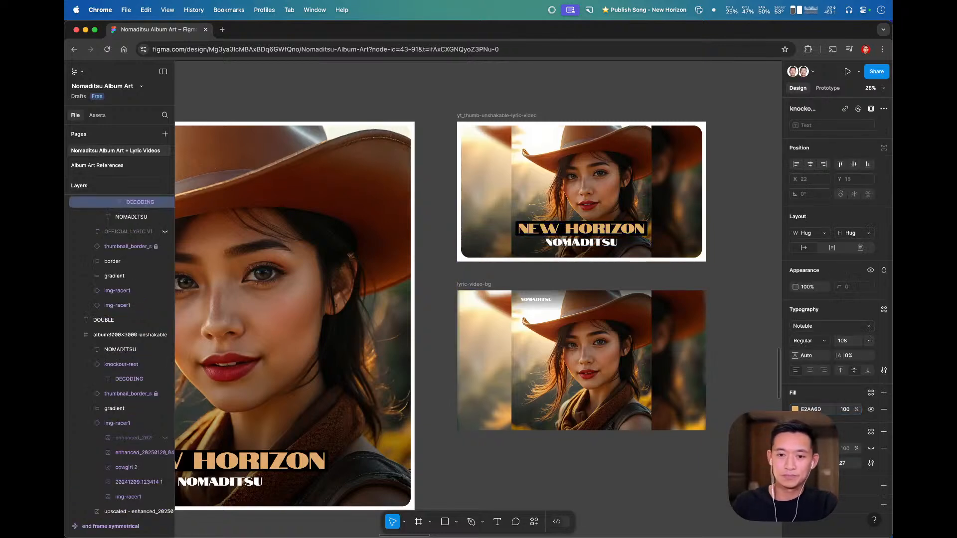
pyautogui.click(490, 101)
pyautogui.moveTo(436, 98); pyautogui.dragTo(594, 102)
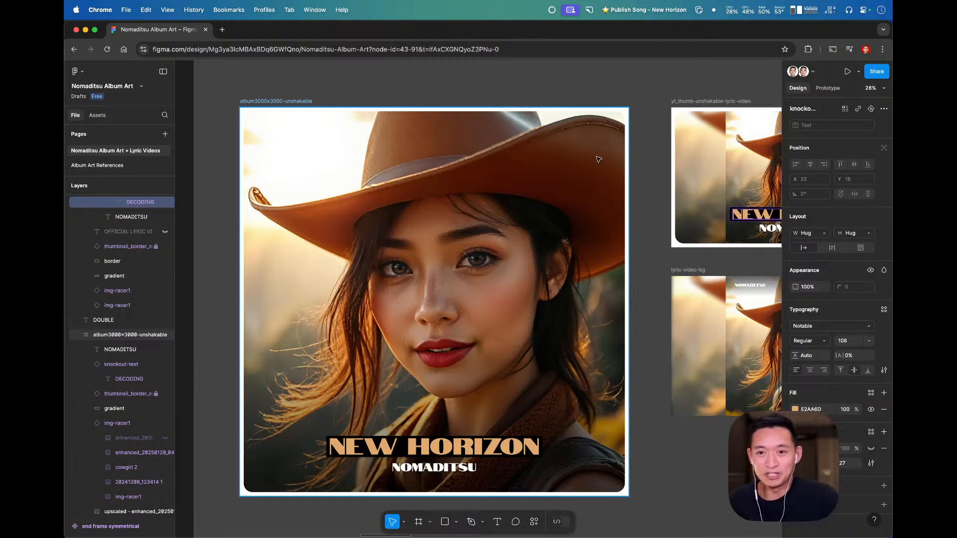
pyautogui.click(469, 85)
pyautogui.press('super+Tab')
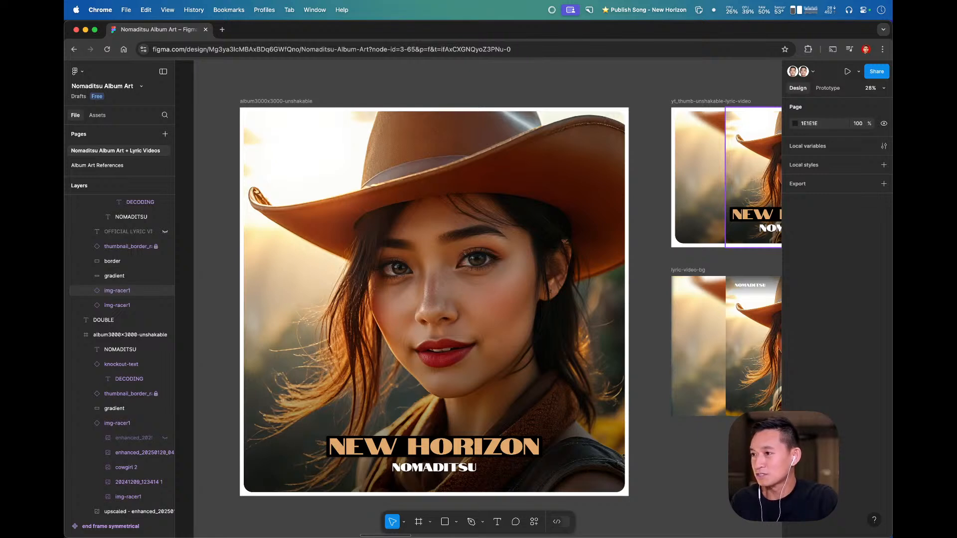
pyautogui.moveTo(583, 29)
pyautogui.mouseDown()
pyautogui.moveTo(563, 69)
pyautogui.moveTo(582, 190)
pyautogui.moveTo(605, 44)
pyautogui.moveTo(579, 35)
pyautogui.mouseUp()
# - Return to the FigJam board and bring the workflow diagram into view
pyautogui.hotkey('ctrl', 'Right')
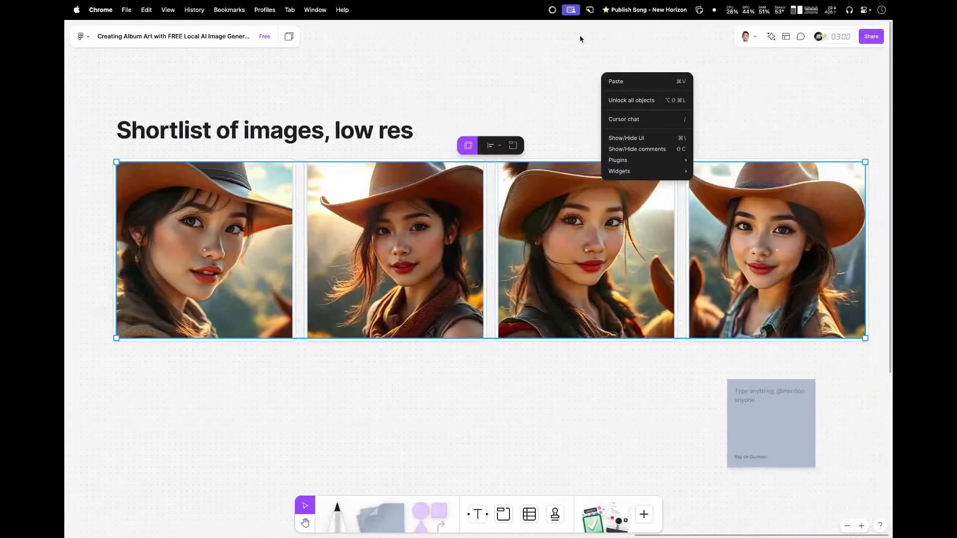
pyautogui.press('ctrl+super+f')
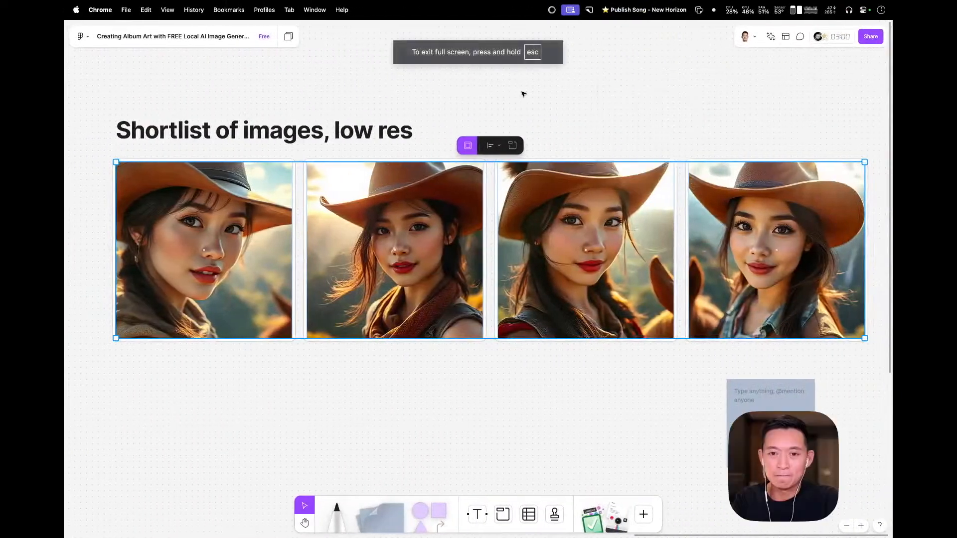
pyautogui.press('space')
pyautogui.moveTo(100, 105); pyautogui.dragTo(656, 124)
pyautogui.moveTo(238, 300); pyautogui.dragTo(538, 207)
pyautogui.moveTo(389, 225); pyautogui.dragTo(594, 239)
pyautogui.moveTo(489, 243); pyautogui.dragTo(531, 254)
pyautogui.moveTo(436, 244); pyautogui.dragTo(513, 232)
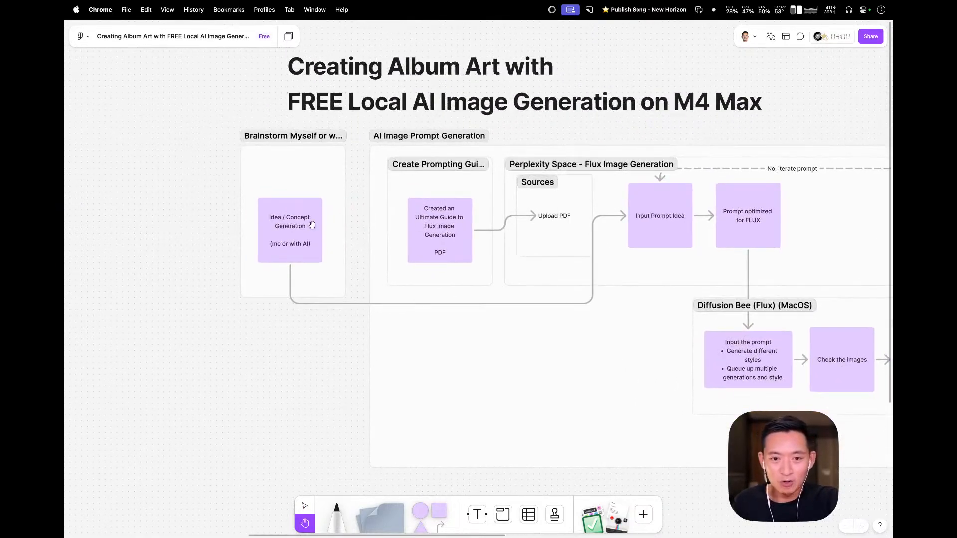
pyautogui.press('v')
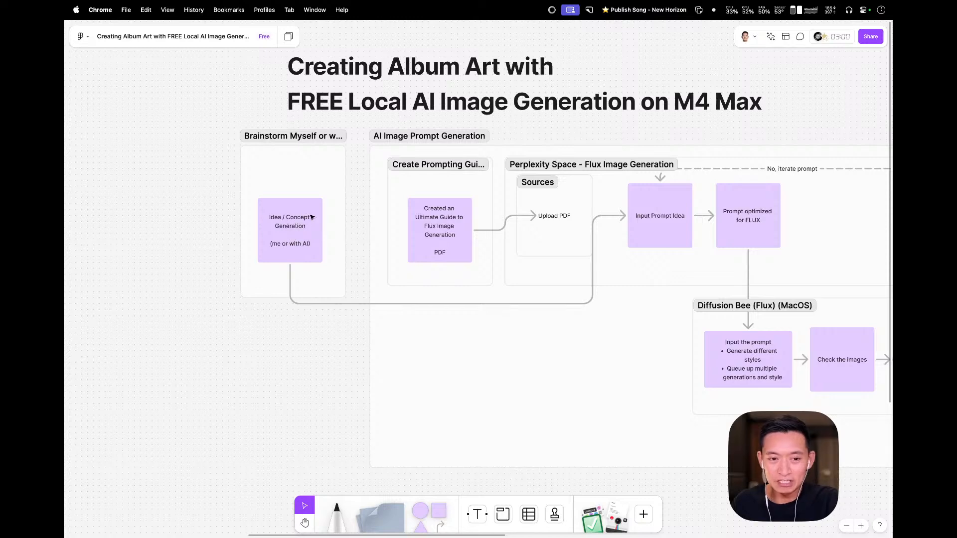
# - Look over the flowchart from Idea / Concept Generation to the Upscale and Pinokio Computer sections
pyautogui.click(299, 232)
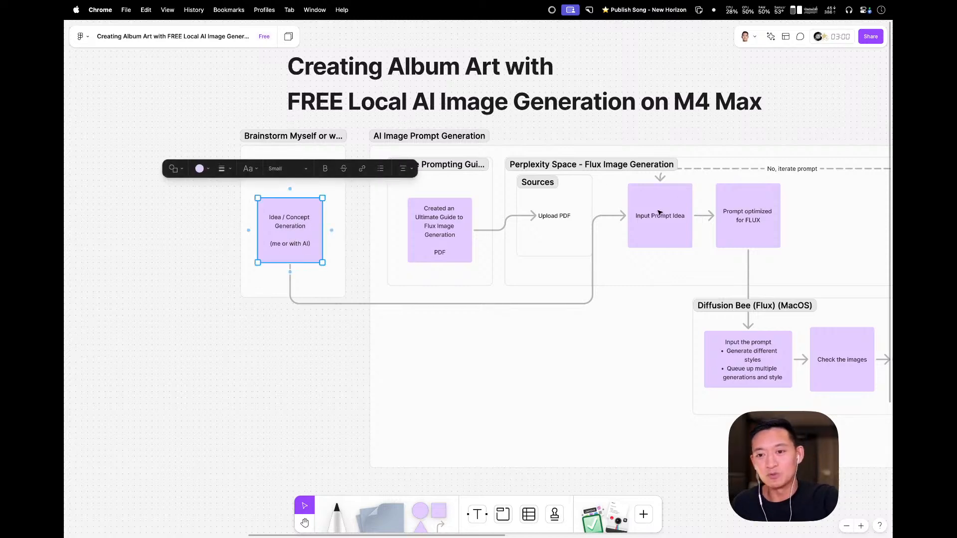
pyautogui.press('h')
pyautogui.moveTo(660, 213); pyautogui.dragTo(491, 189)
pyautogui.press('v')
pyautogui.click(480, 161)
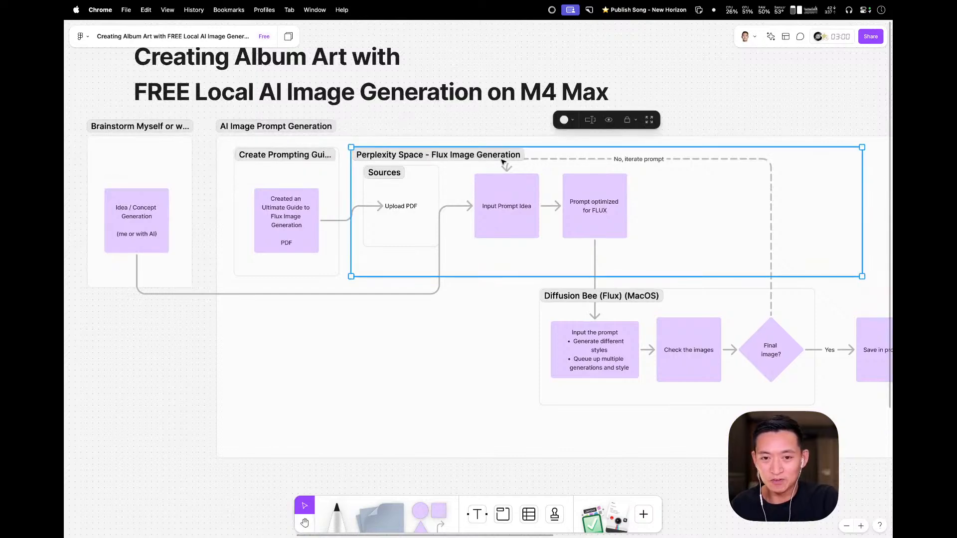
pyautogui.press('h')
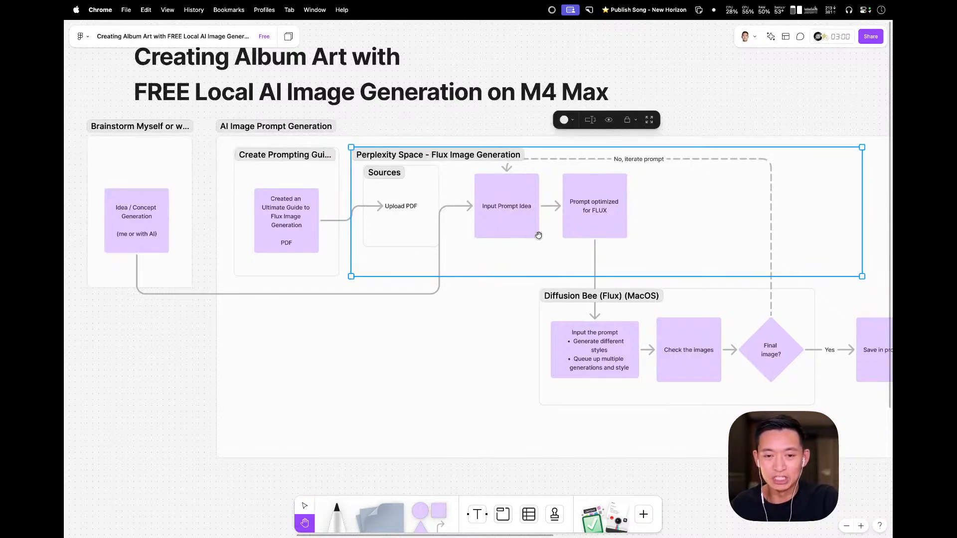
pyautogui.moveTo(538, 235); pyautogui.dragTo(436, 221)
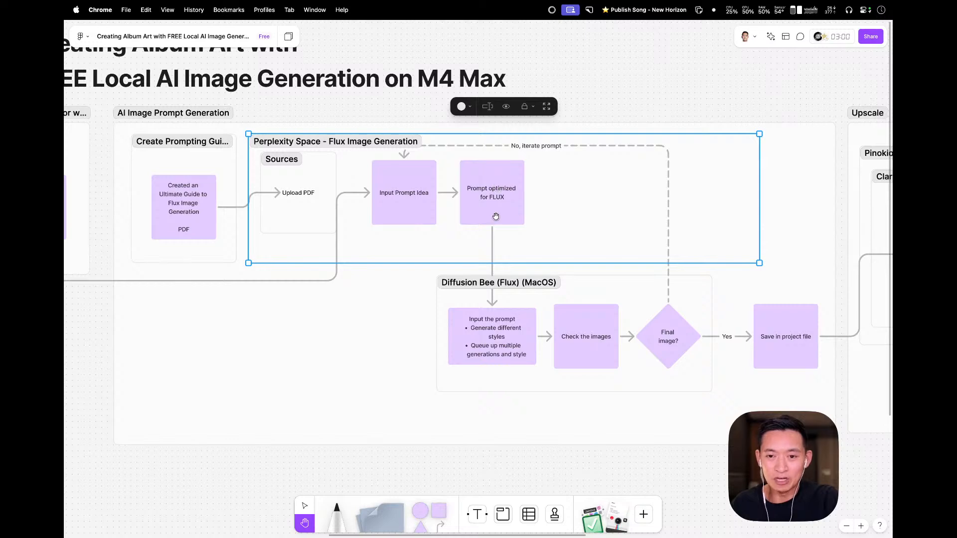
pyautogui.moveTo(495, 193); pyautogui.dragTo(396, 180)
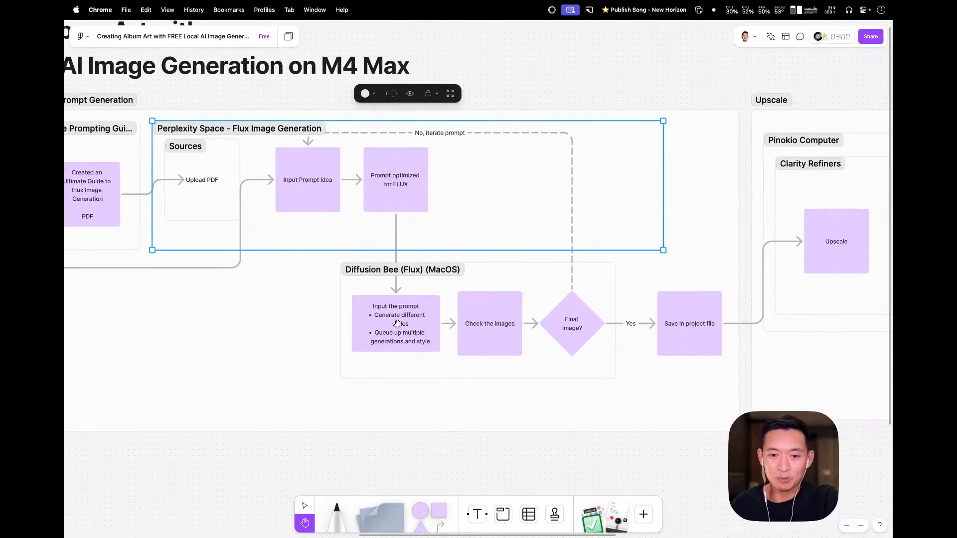
pyautogui.press('v')
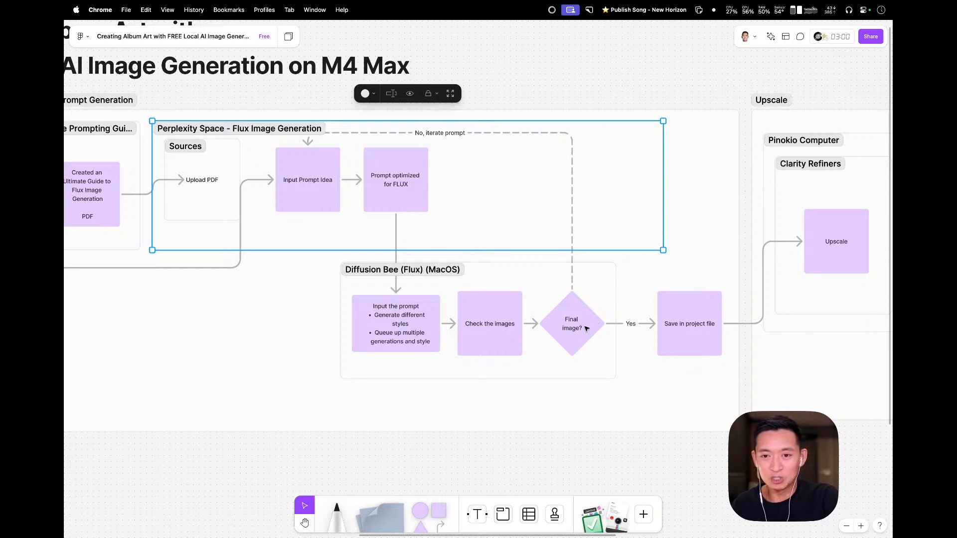
# - Move the Input Prompt Idea and Prompt optimized stickies and the No, iterate prompt connector lower
pyautogui.click(308, 180)
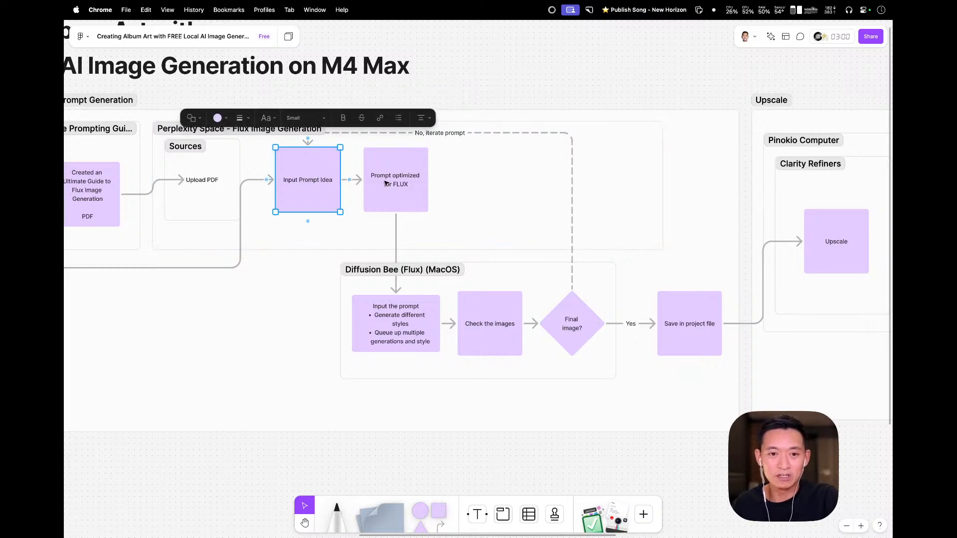
pyautogui.keyDown('shift'); pyautogui.click(395, 170); pyautogui.keyUp('shift')
pyautogui.moveTo(395, 170); pyautogui.dragTo(396, 190)
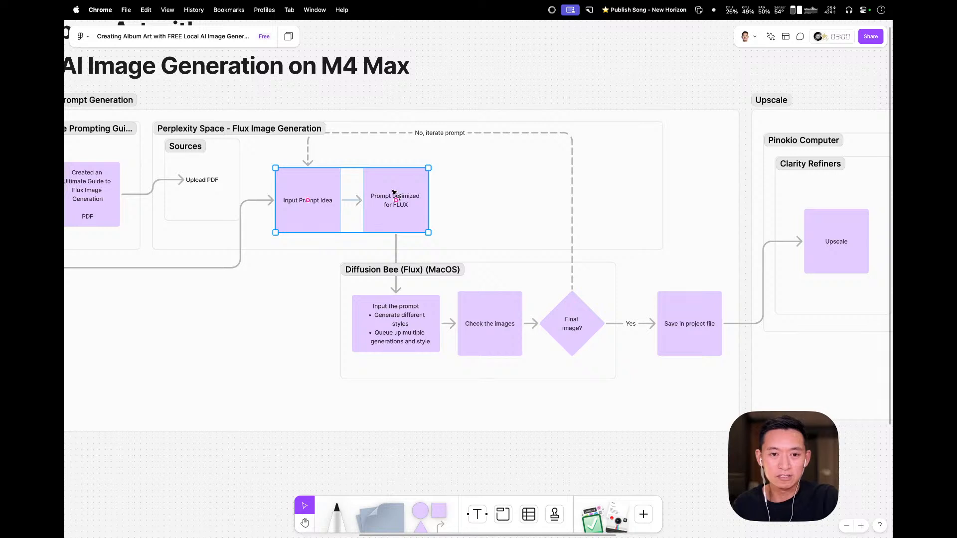
pyautogui.click(441, 133)
pyautogui.moveTo(368, 135); pyautogui.dragTo(363, 148)
# - Relabel the decision diamond to "Final image(s)?"
pyautogui.click(569, 343)
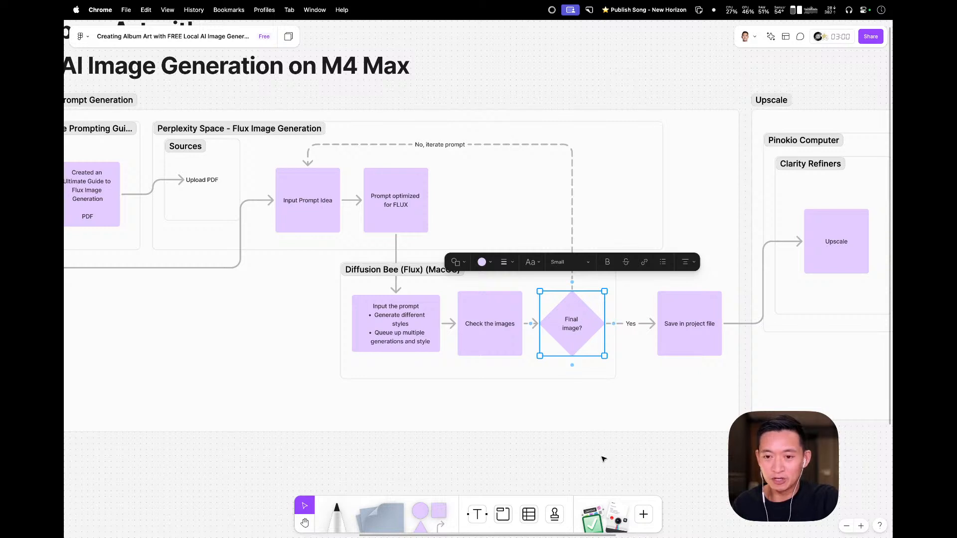
pyautogui.click(574, 358)
pyautogui.doubleClick(573, 328)
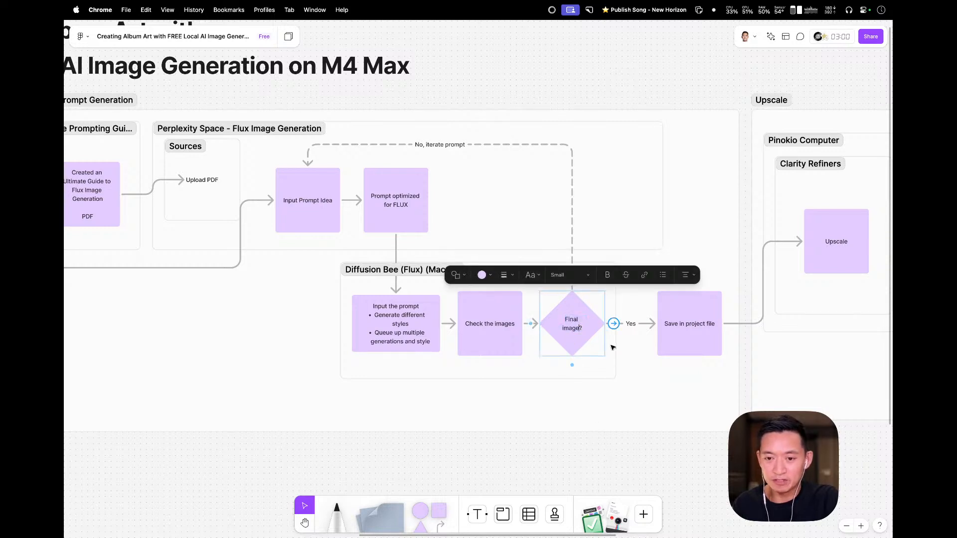
pyautogui.write('(s')
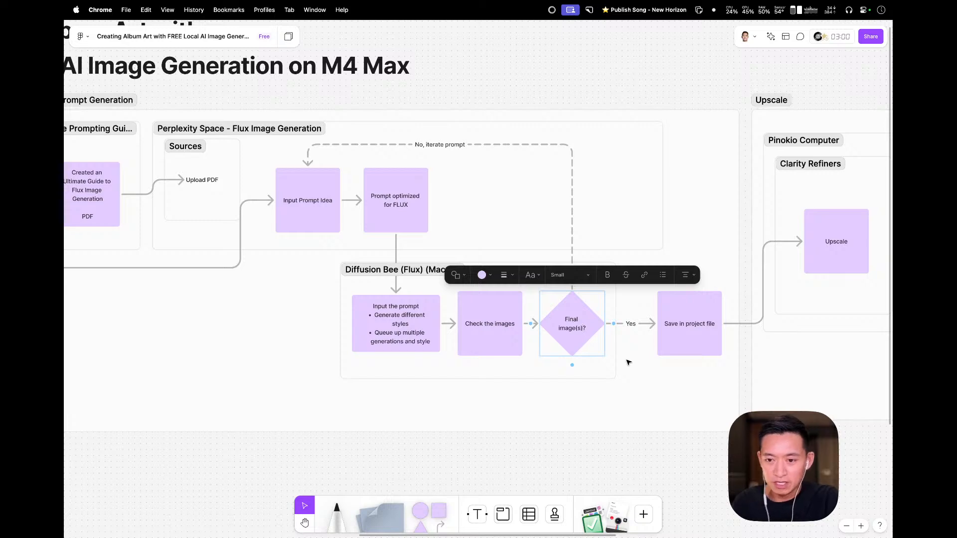
pyautogui.click(652, 432)
pyautogui.press('space')
pyautogui.moveTo(683, 314); pyautogui.dragTo(510, 210)
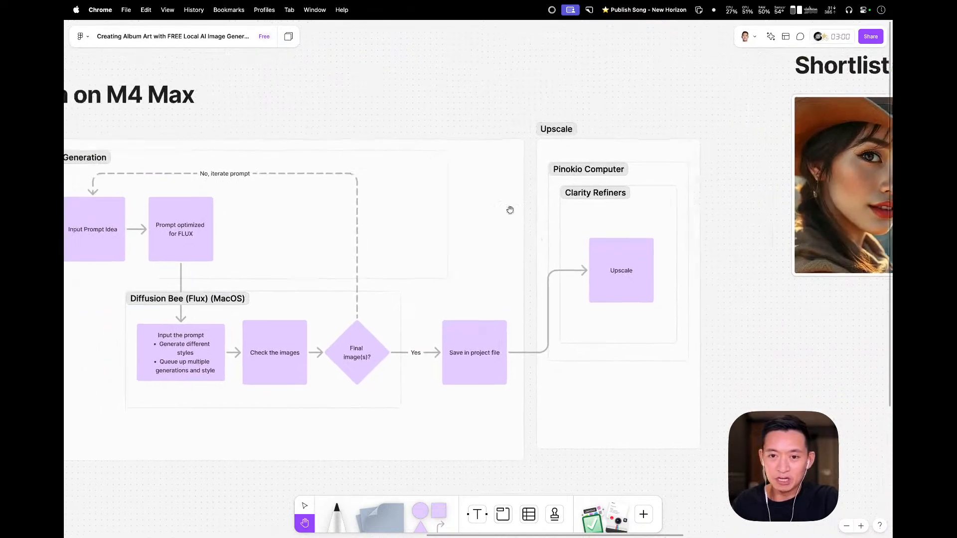
pyautogui.hscroll(5, 510, 210)
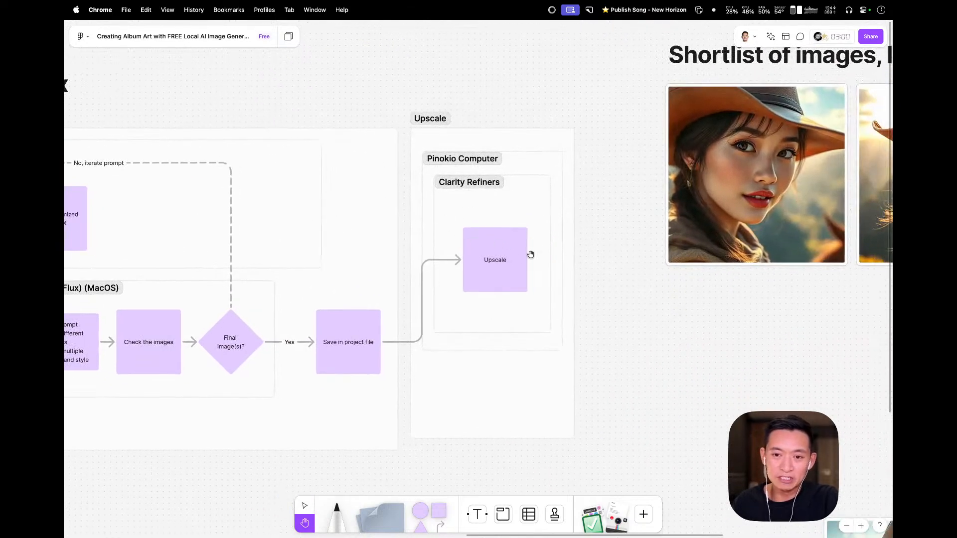
# - Rearrange the shortlisted portraits into grid slots and move the sticky note below them
pyautogui.moveTo(531, 255); pyautogui.dragTo(242, 166)
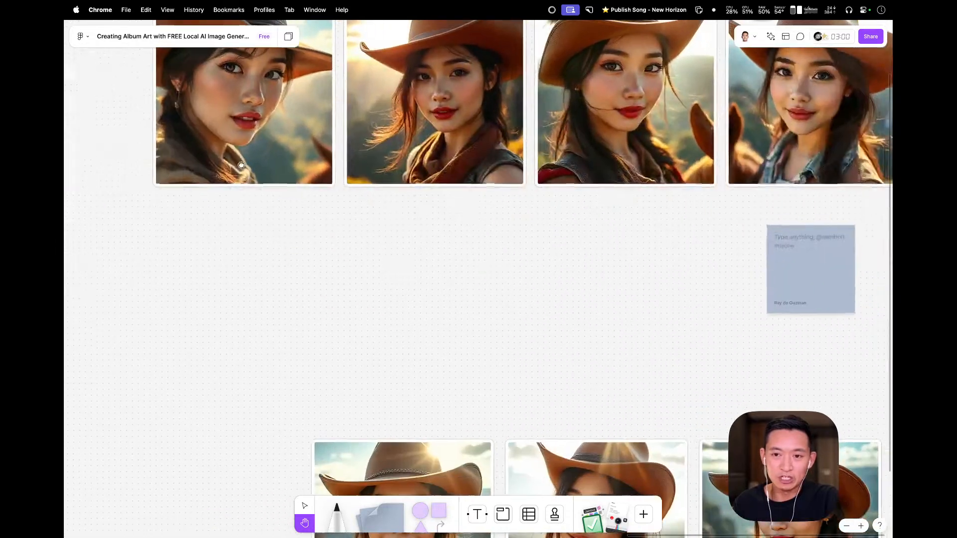
pyautogui.moveTo(411, 252); pyautogui.dragTo(551, 339)
pyautogui.moveTo(412, 199); pyautogui.dragTo(426, 478)
pyautogui.moveTo(558, 209); pyautogui.dragTo(368, 209)
pyautogui.moveTo(611, 258); pyautogui.dragTo(459, 85)
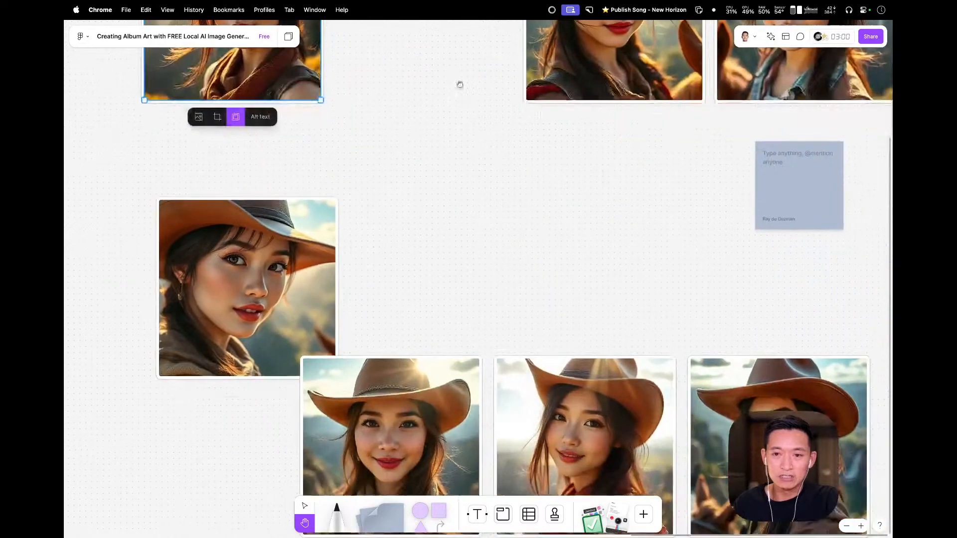
pyautogui.moveTo(566, 291); pyautogui.dragTo(556, 256)
pyautogui.press('super+minus')
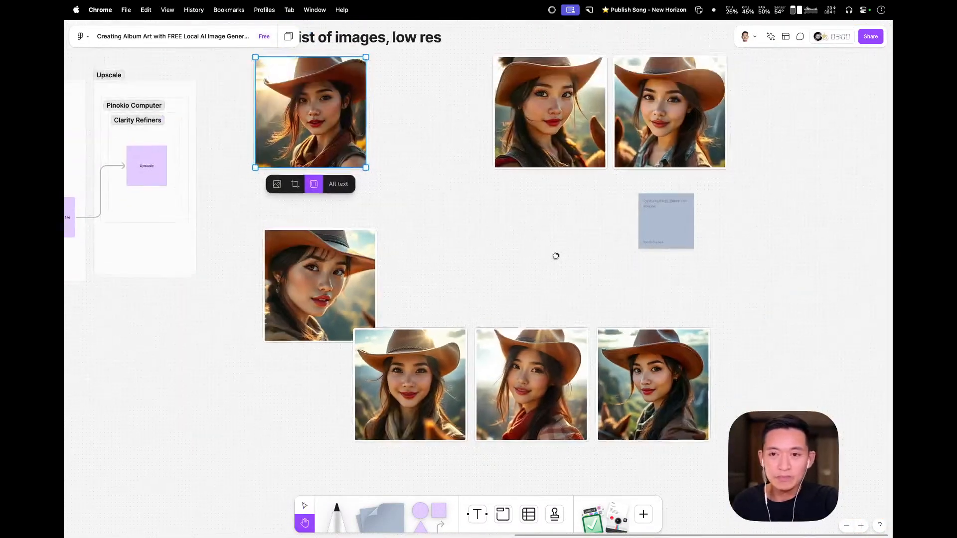
pyautogui.press('v')
pyautogui.moveTo(564, 91); pyautogui.dragTo(546, 249)
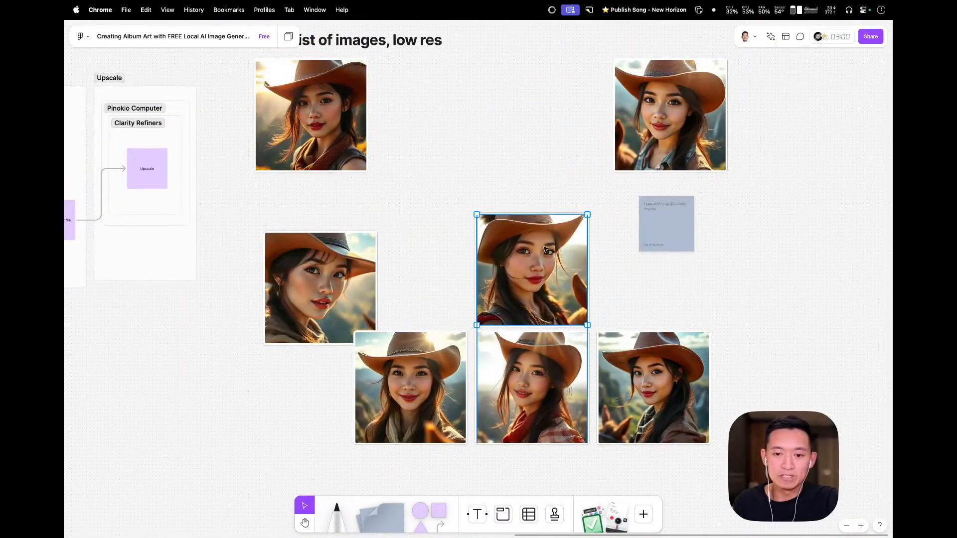
pyautogui.moveTo(343, 272); pyautogui.dragTo(434, 252)
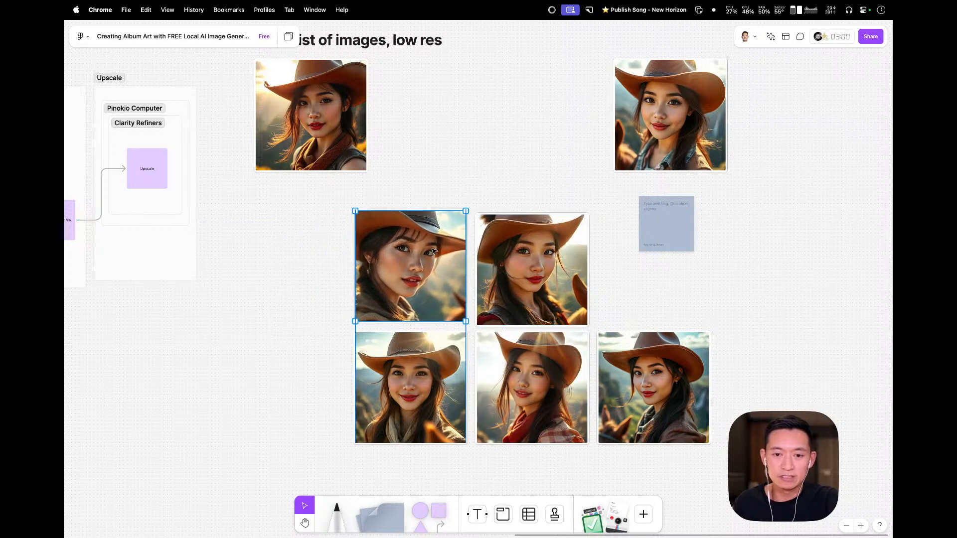
pyautogui.moveTo(656, 227); pyautogui.dragTo(655, 487)
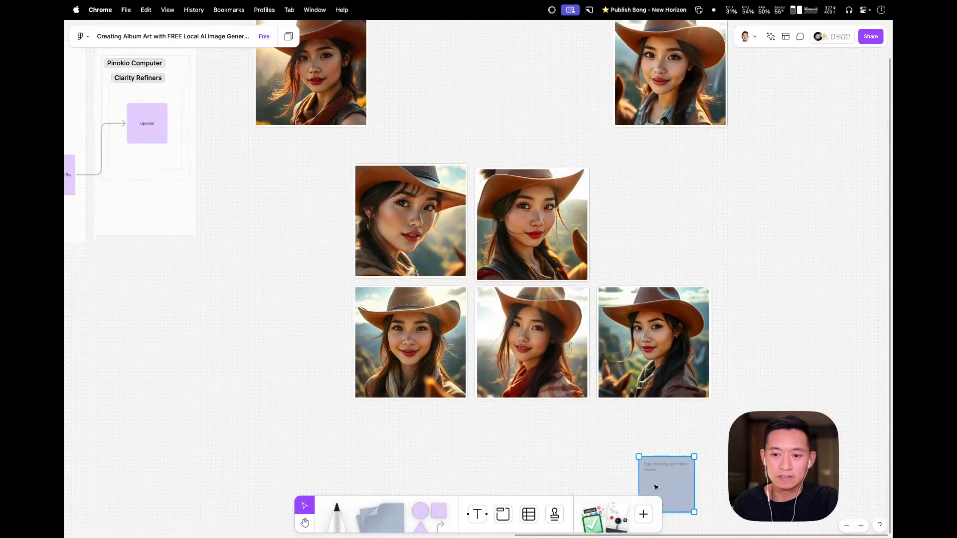
pyautogui.moveTo(744, 142); pyautogui.dragTo(749, 178)
# - Fill the grid's upper-right slot and draw a section around the six-image grid
pyautogui.moveTo(678, 93); pyautogui.dragTo(663, 249)
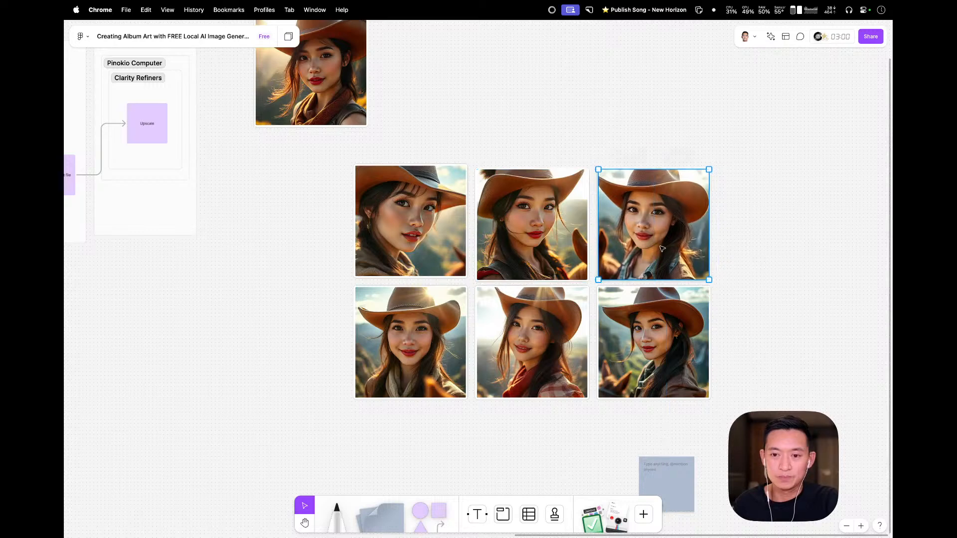
pyautogui.click(549, 248)
pyautogui.click(417, 260)
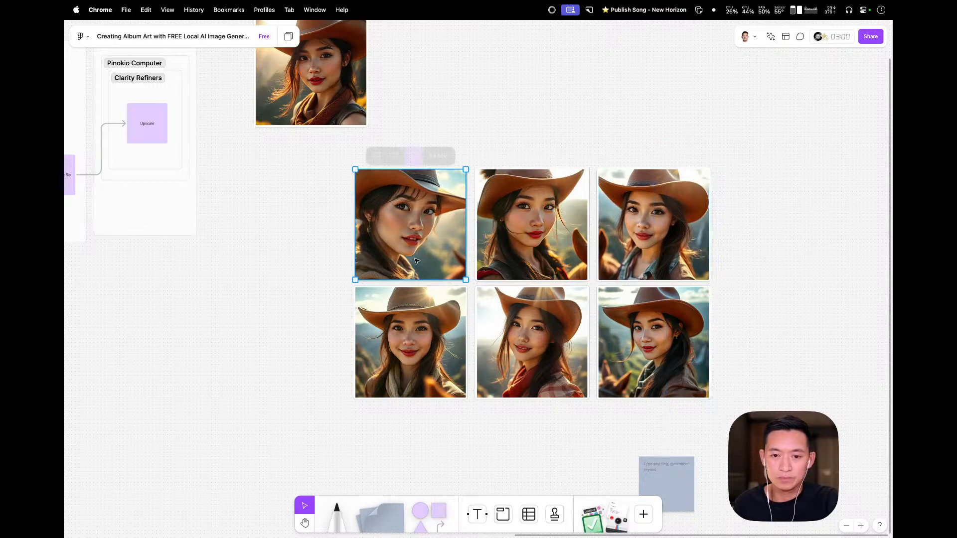
pyautogui.click(412, 324)
pyautogui.click(746, 203)
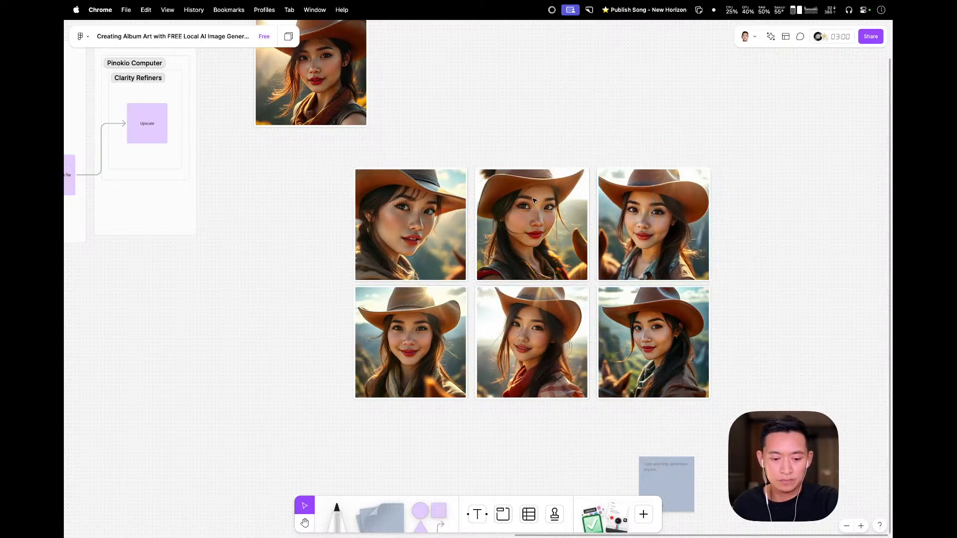
pyautogui.hotkey('shift', 's')
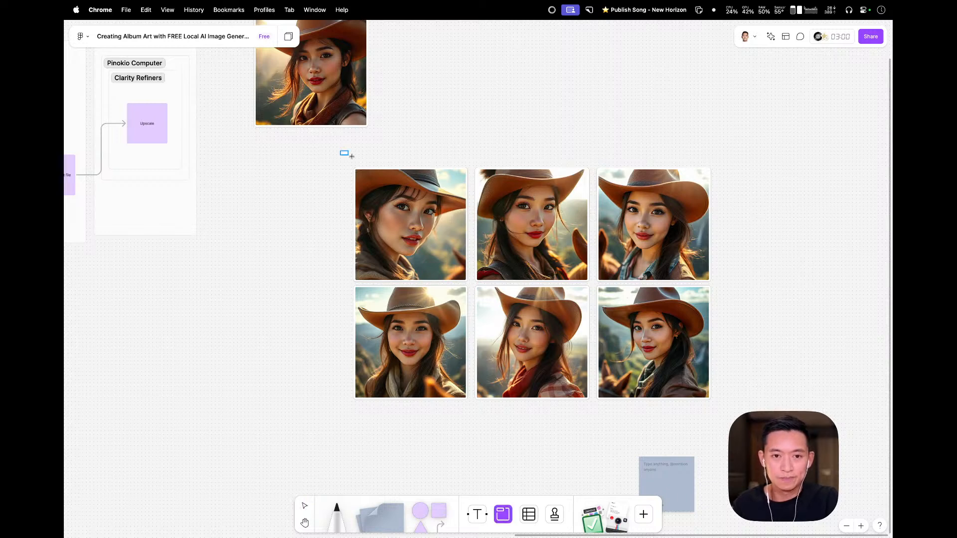
pyautogui.moveTo(341, 151)
pyautogui.mouseDown()
pyautogui.moveTo(656, 353)
pyautogui.moveTo(727, 407)
pyautogui.moveTo(720, 416)
pyautogui.mouseUp()
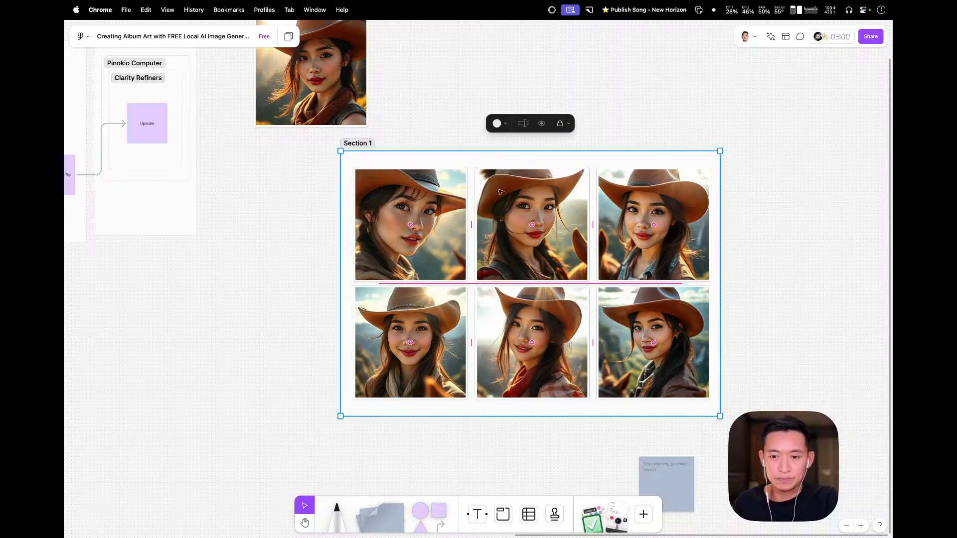
# - Name the grid's section 'Other options' and reposition it and the shortlisted portrait
pyautogui.click(523, 124)
pyautogui.write('O')
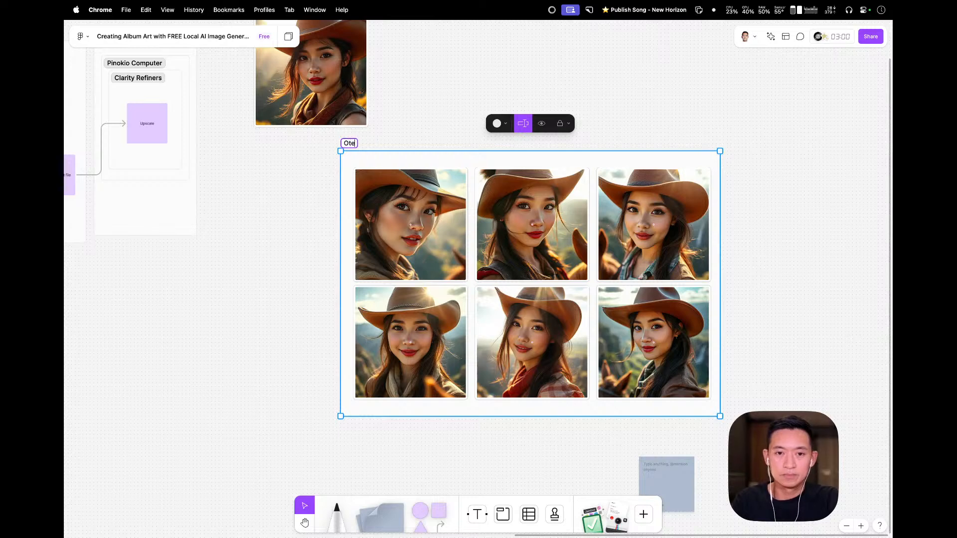
pyautogui.write('ther option')
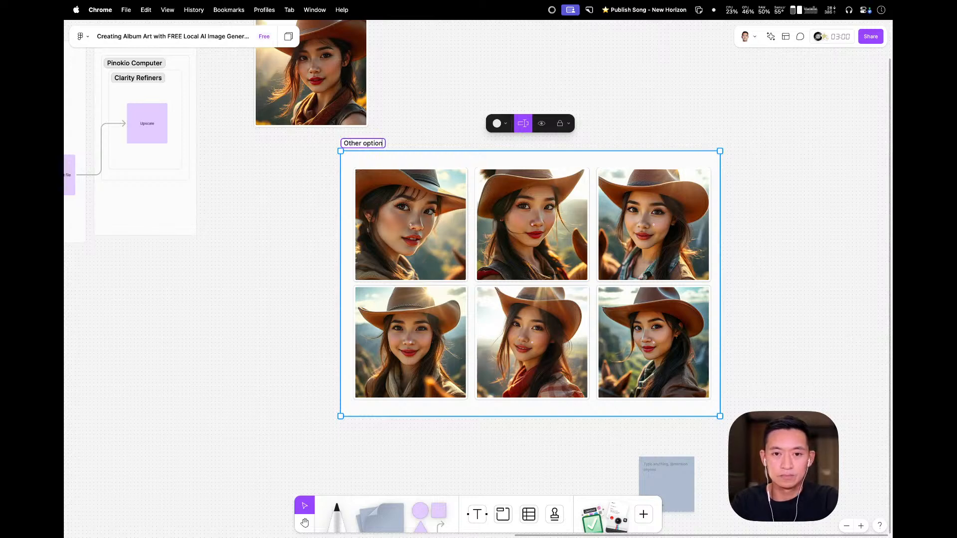
pyautogui.write('s')
pyautogui.click(410, 107)
pyautogui.scroll(3, 410, 107)
pyautogui.hscroll(-3, 410, 107)
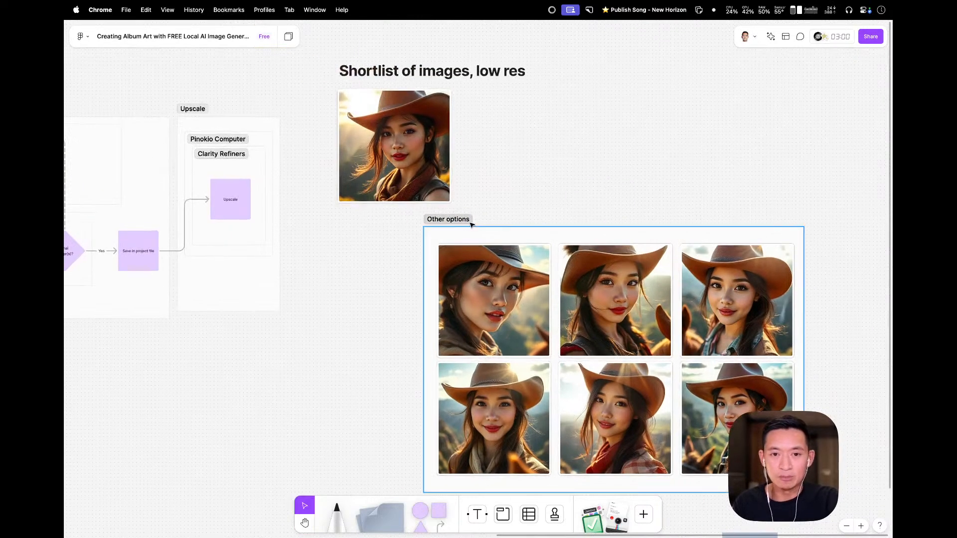
pyautogui.moveTo(471, 225); pyautogui.dragTo(387, 255)
pyautogui.moveTo(414, 152); pyautogui.dragTo(425, 162)
# - Draw a section around the chosen portrait, name it 'Winner', and frame both sections
pyautogui.press('s')
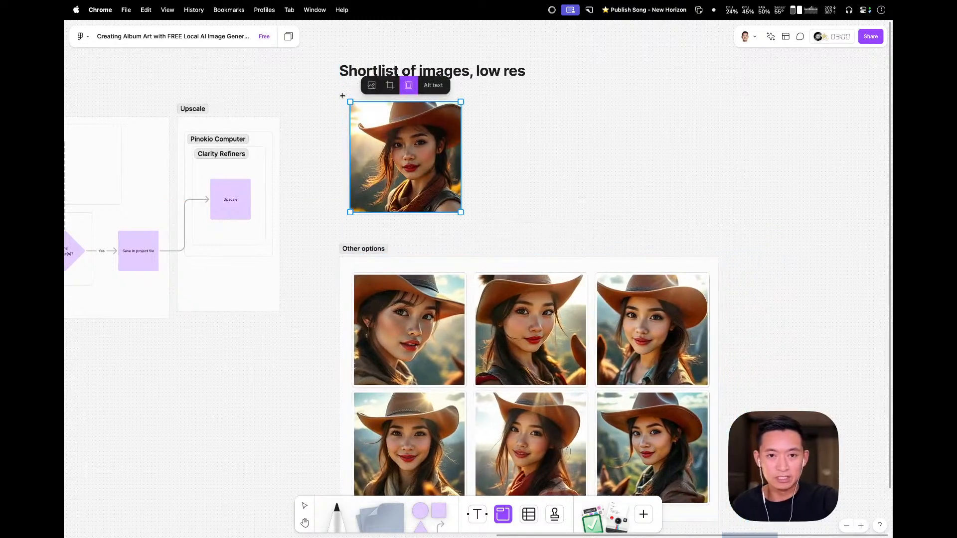
pyautogui.moveTo(340, 91); pyautogui.dragTo(474, 229)
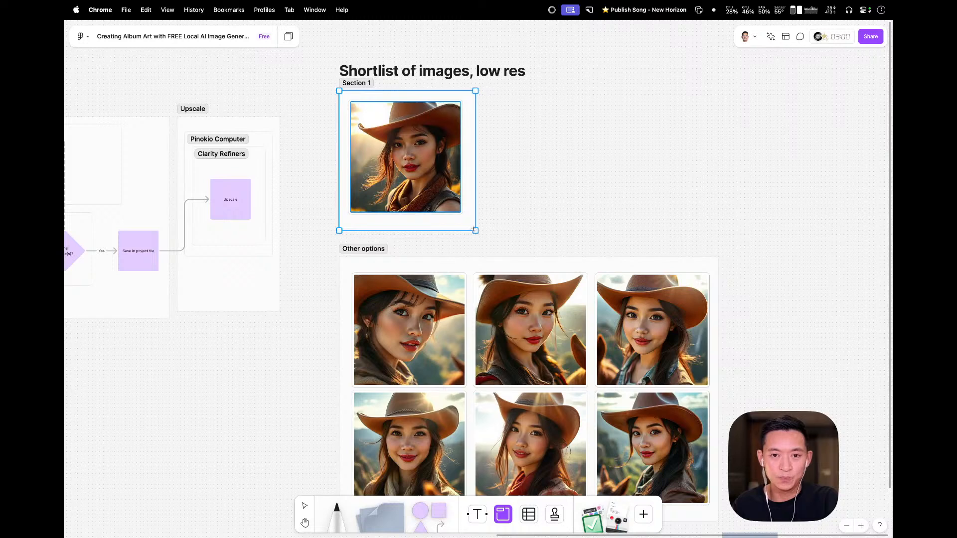
pyautogui.moveTo(362, 85); pyautogui.dragTo(363, 94)
pyautogui.doubleClick(362, 93)
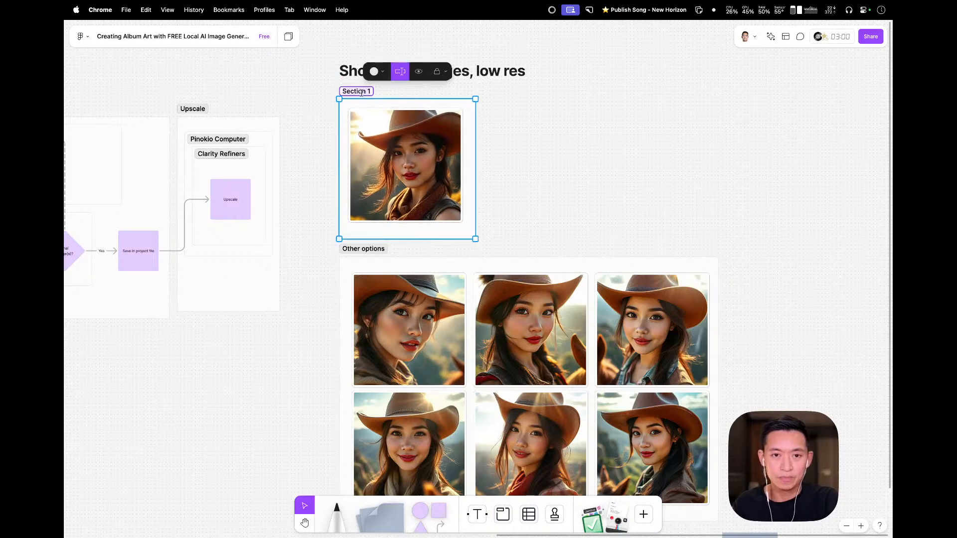
pyautogui.write('Winner')
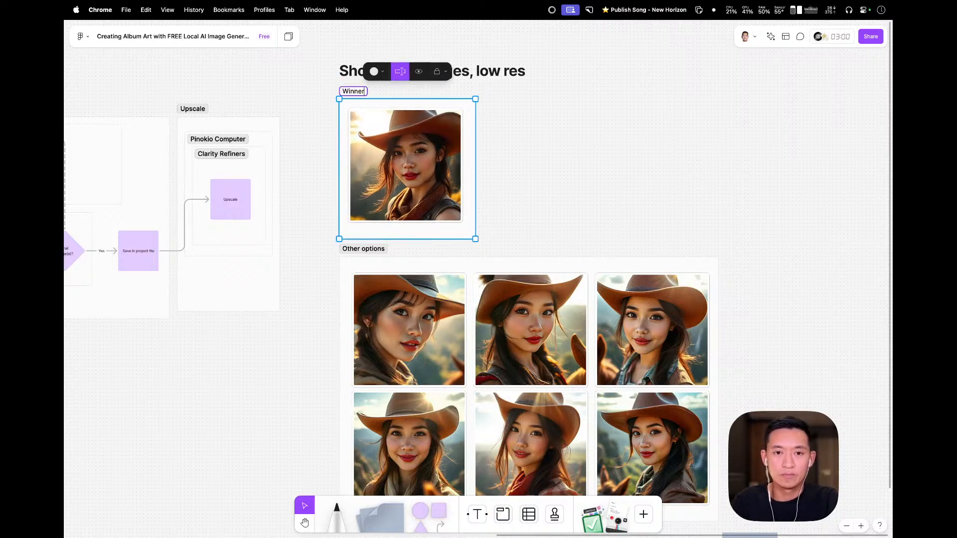
pyautogui.click(557, 114)
pyautogui.press('h')
pyautogui.moveTo(523, 203); pyautogui.dragTo(578, 194)
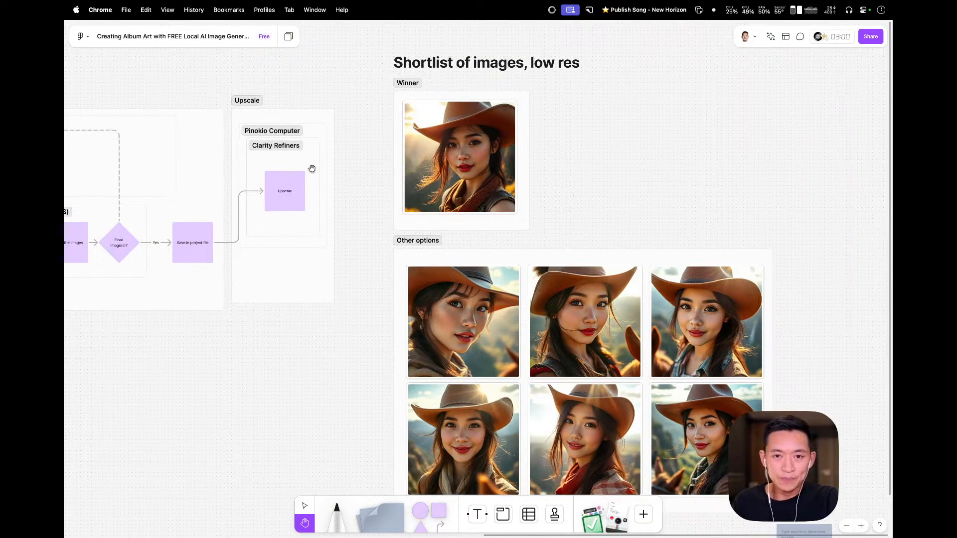
pyautogui.hscroll(3, 619, 99)
pyautogui.scroll(2, 618, 100)
pyautogui.press('v')
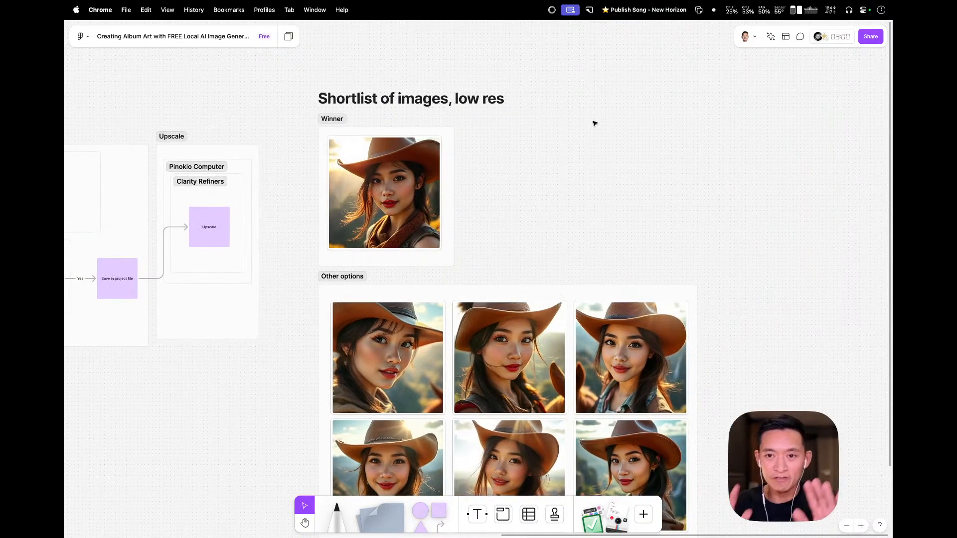
pyautogui.moveTo(451, 3)
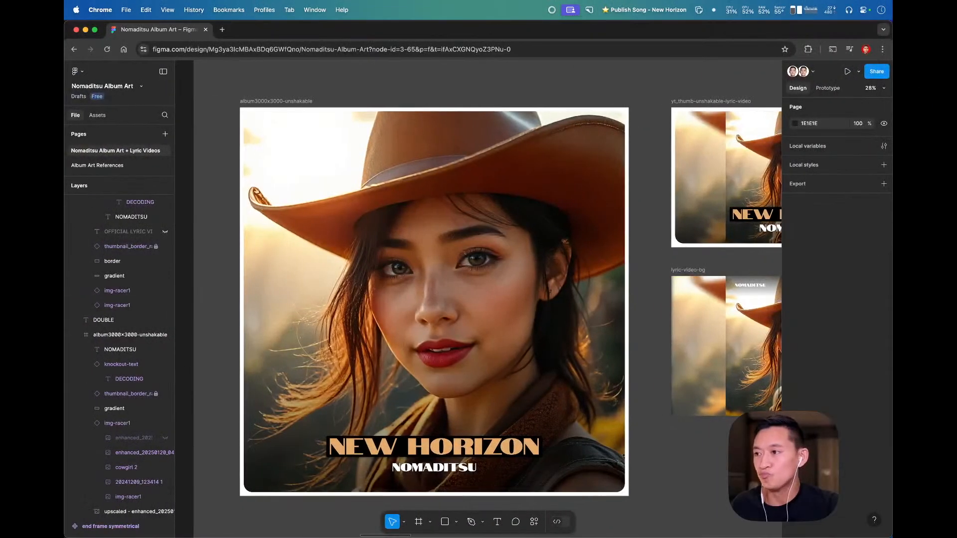
# - Drag the AI Music Publishing Process board window over the album art and maximise it
pyautogui.moveTo(711, 100); pyautogui.dragTo(259, 90)
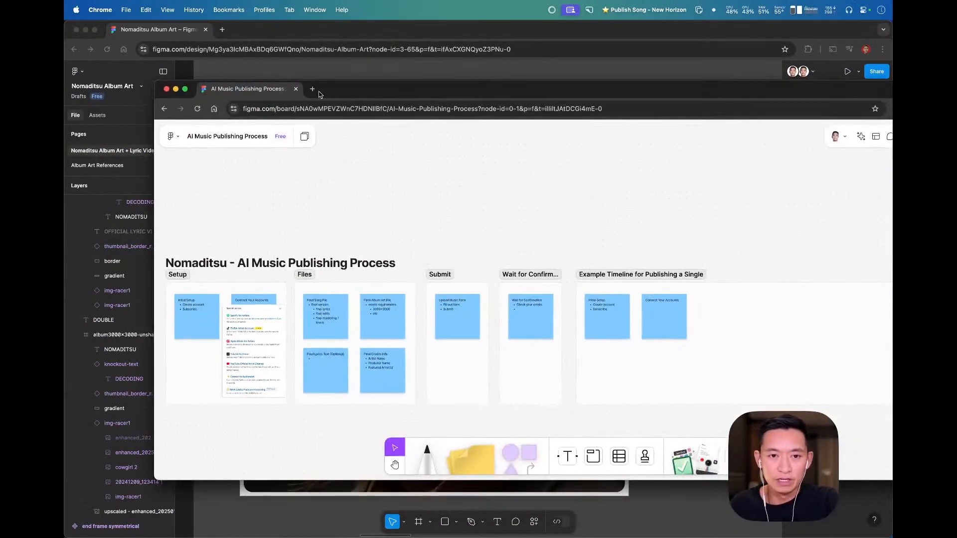
pyautogui.doubleClick(320, 94)
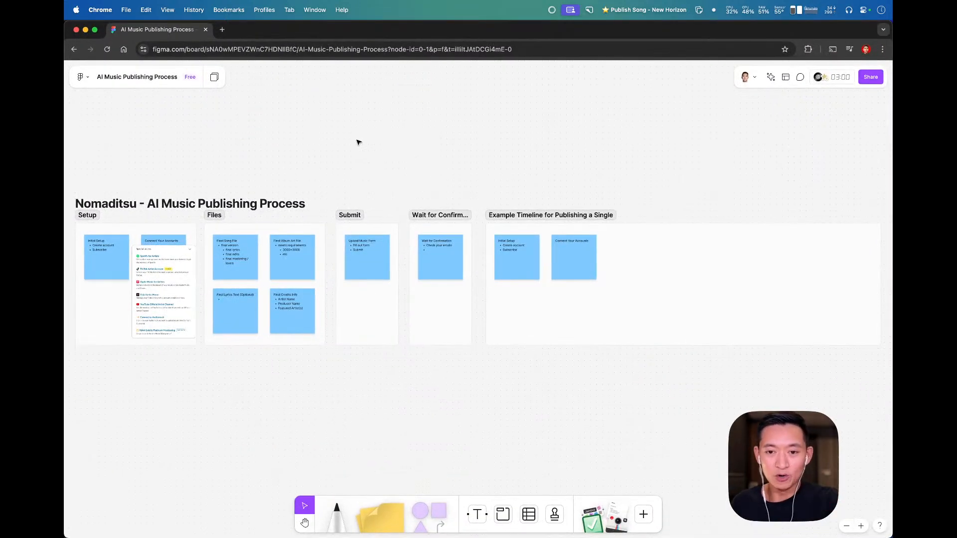
# - Zoom in on the Setup and Files steps, then pull DistroKid's My music tab into this window
pyautogui.hscroll(-10, 357, 142)
pyautogui.scroll(-2, 485, 141)
pyautogui.press('z')
pyautogui.moveTo(220, 133); pyautogui.dragTo(515, 337)
pyautogui.hscroll(3, 464, 173)
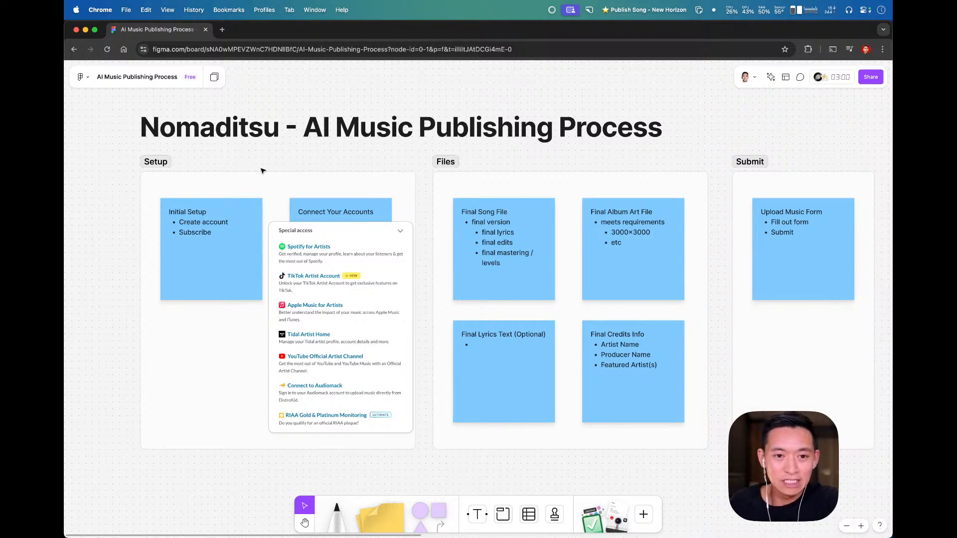
pyautogui.scroll(1, 270, 189)
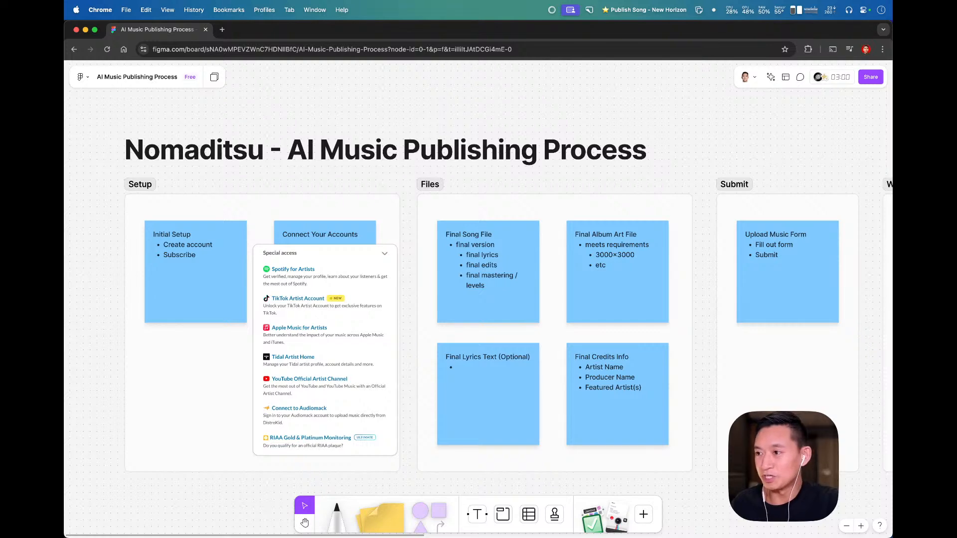
pyautogui.moveTo(888, 115); pyautogui.dragTo(283, 31)
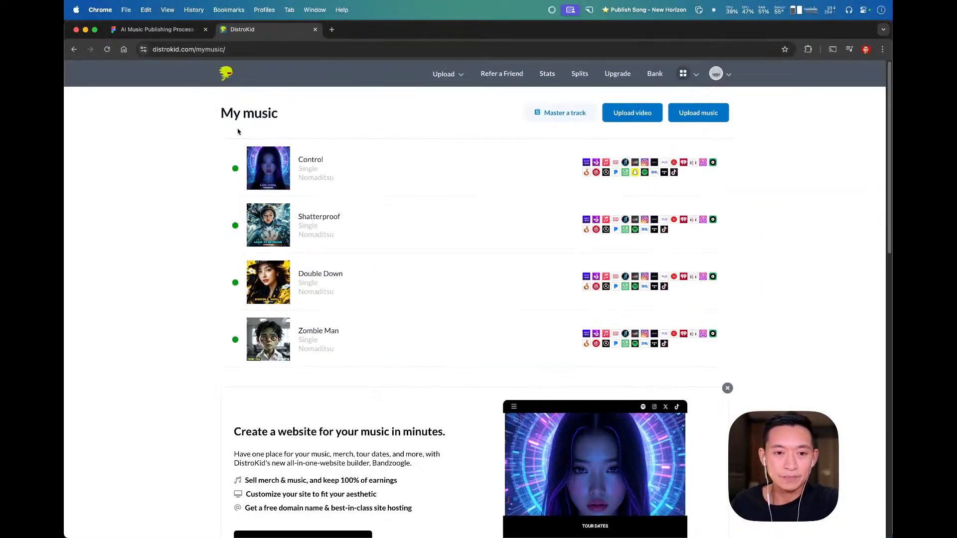
pyautogui.scroll(-5, 217, 297)
# - Scroll back to the top of the My music singles list and open a new browser tab
pyautogui.scroll(5, 220, 302)
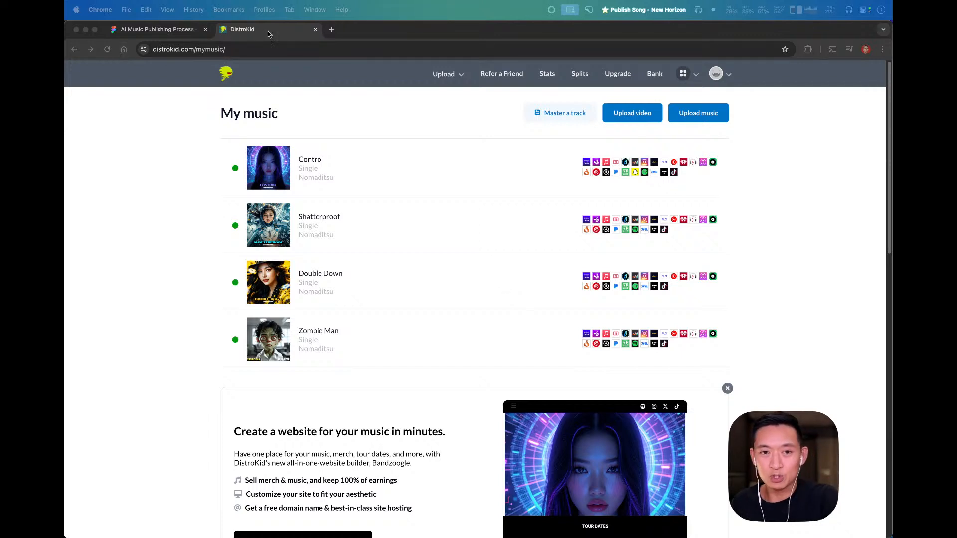
pyautogui.click(331, 30)
# - Search 'routenote', open the routenote.com homepage, then return to DistroKid's My music tab
pyautogui.write('routenote')
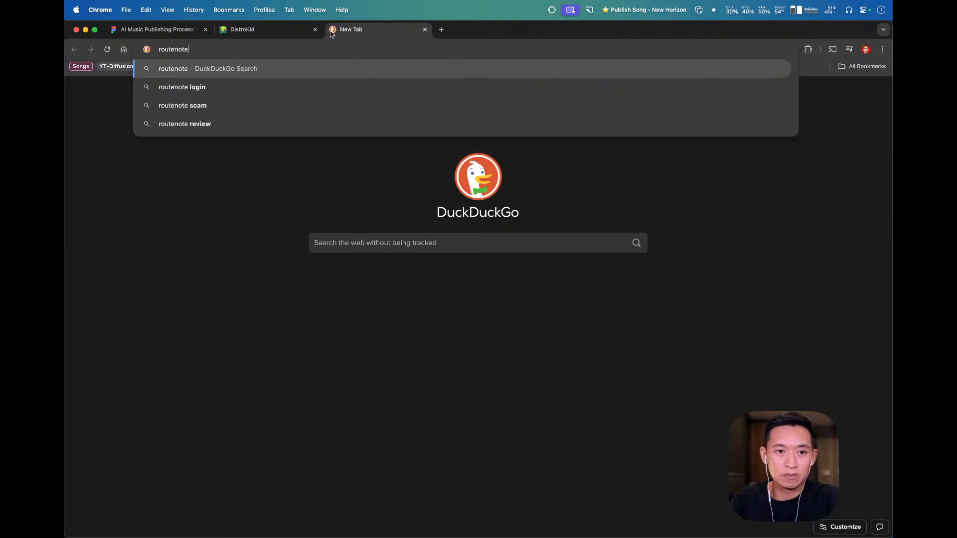
pyautogui.press('Return')
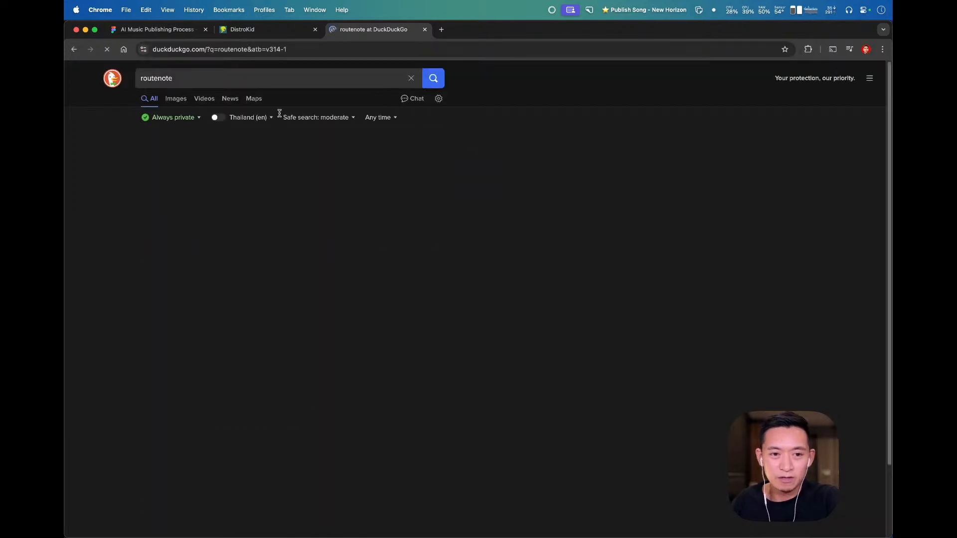
pyautogui.click(199, 270)
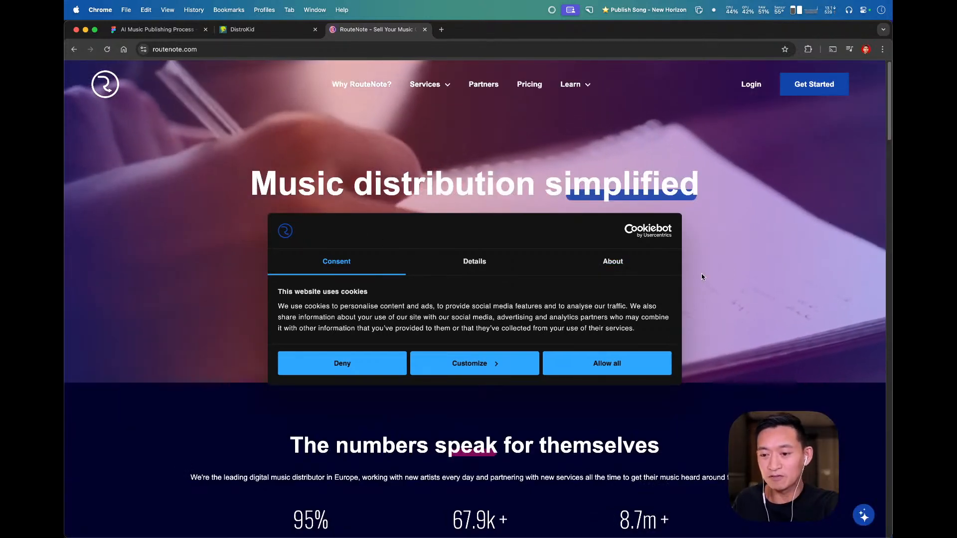
pyautogui.scroll(-3, 726, 273)
pyautogui.scroll(3, 726, 274)
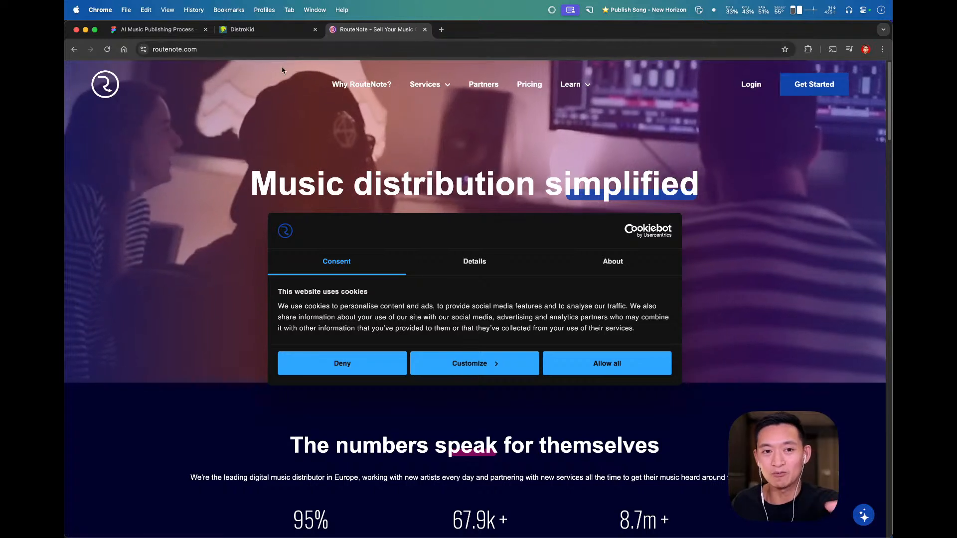
pyautogui.click(266, 33)
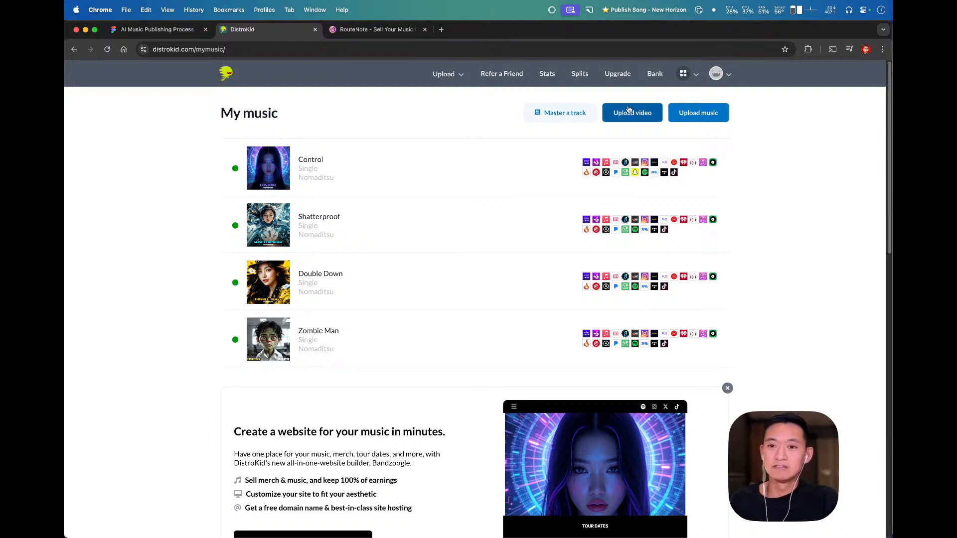
# - Start a new DistroKid upload and scroll through its sections from Services to Album cover and Track 1
pyautogui.click(688, 117)
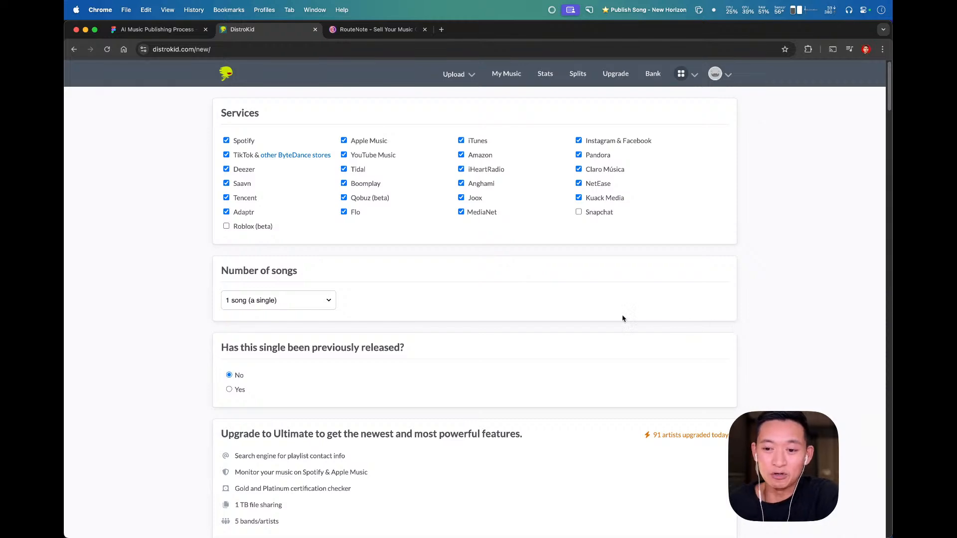
pyautogui.scroll(-20, 493, 290)
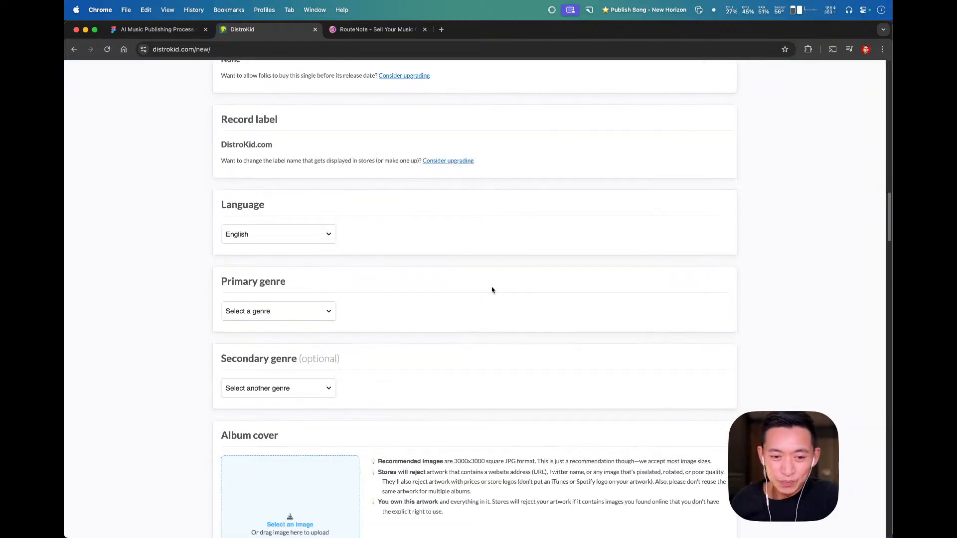
pyautogui.scroll(-20, 492, 290)
pyautogui.scroll(6, 492, 288)
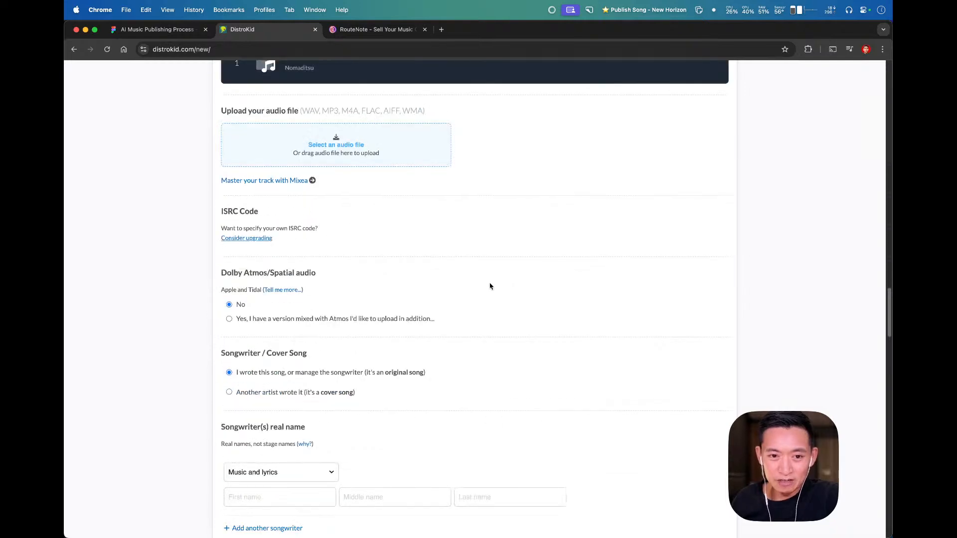
pyautogui.scroll(20, 490, 286)
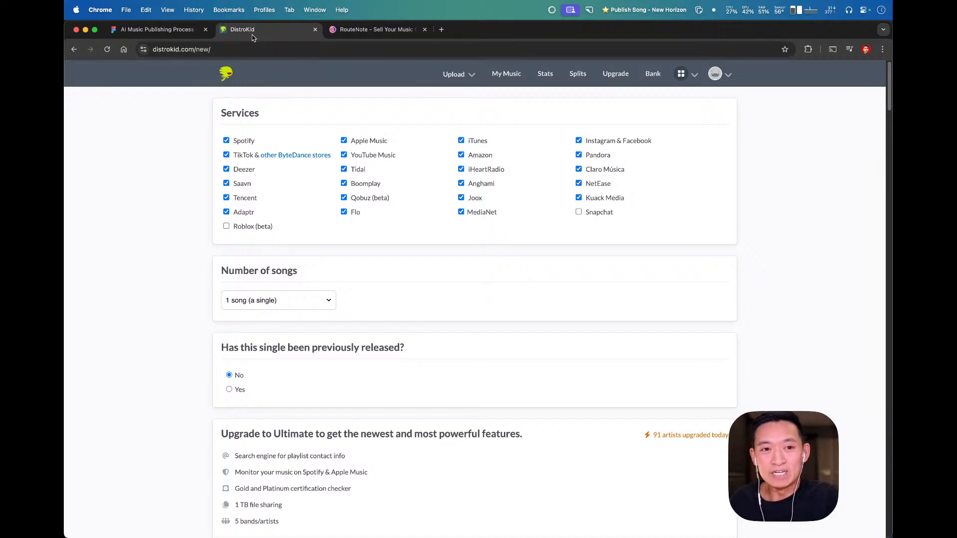
pyautogui.moveTo(468, 30); pyautogui.dragTo(471, 32)
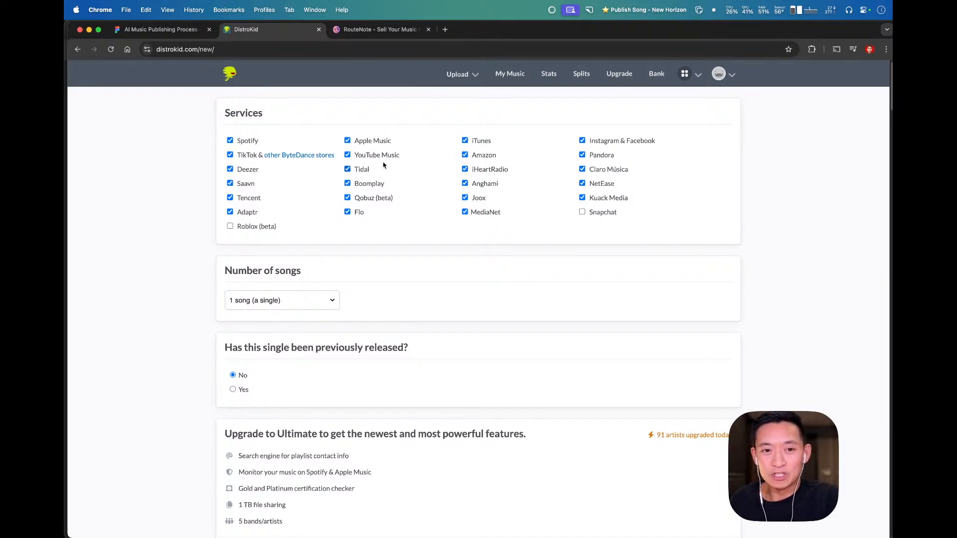
pyautogui.scroll(-3, 497, 236)
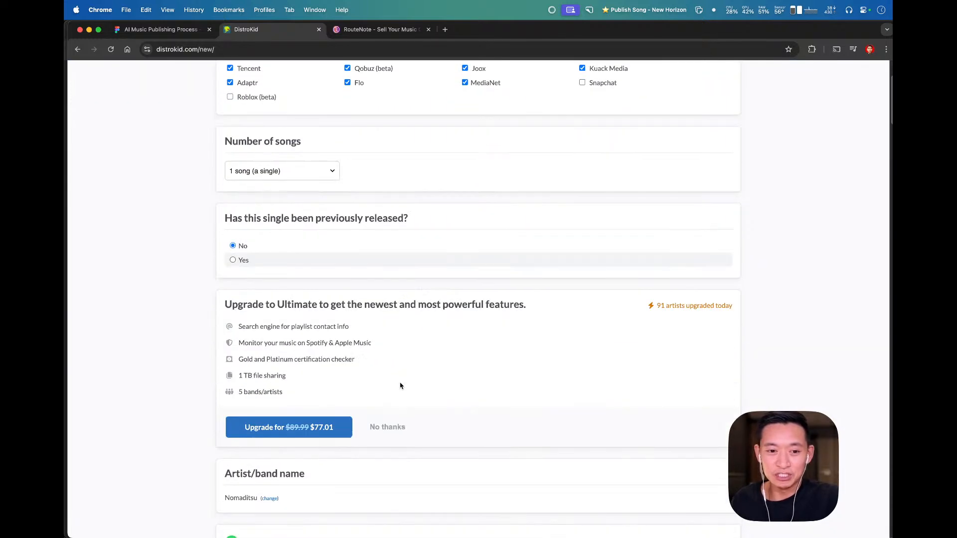
pyautogui.scroll(-15, 384, 377)
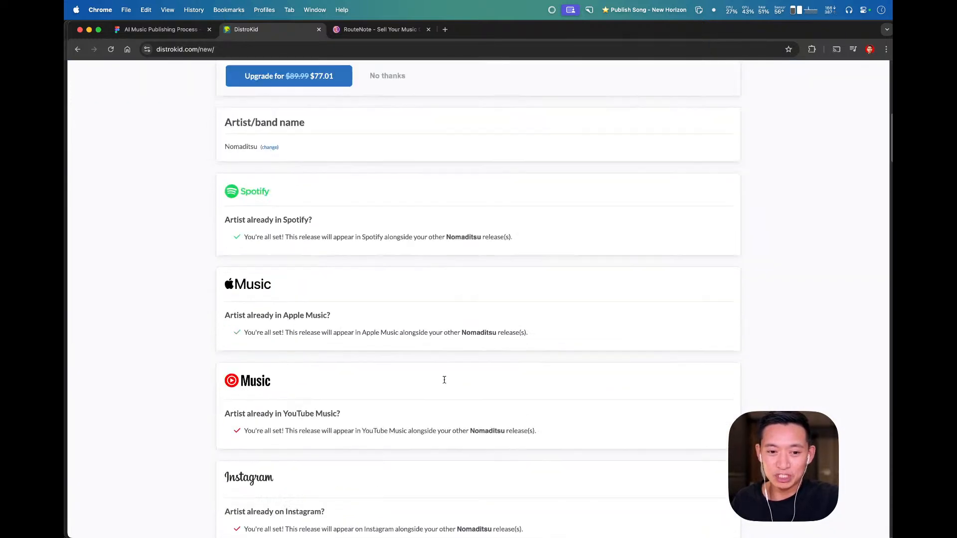
pyautogui.scroll(-10, 462, 390)
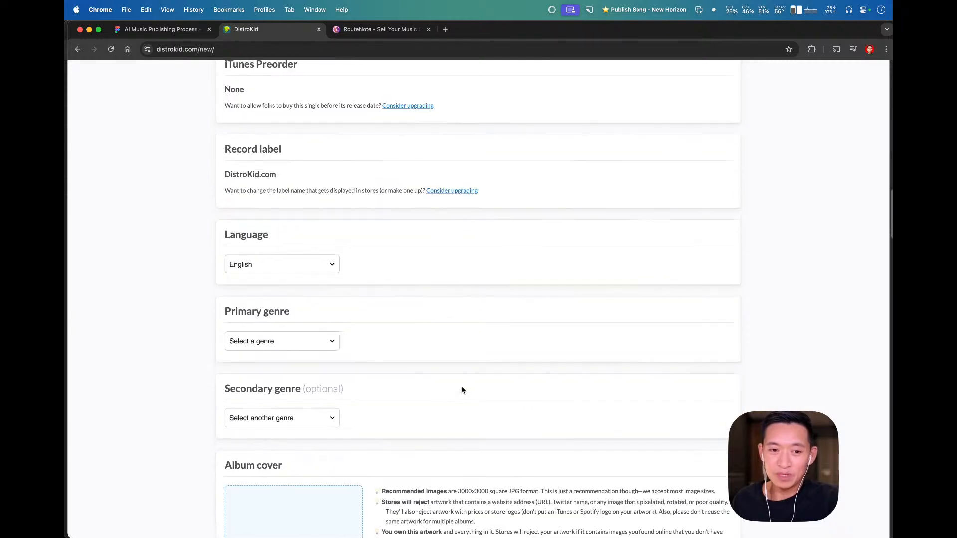
pyautogui.click(166, 33)
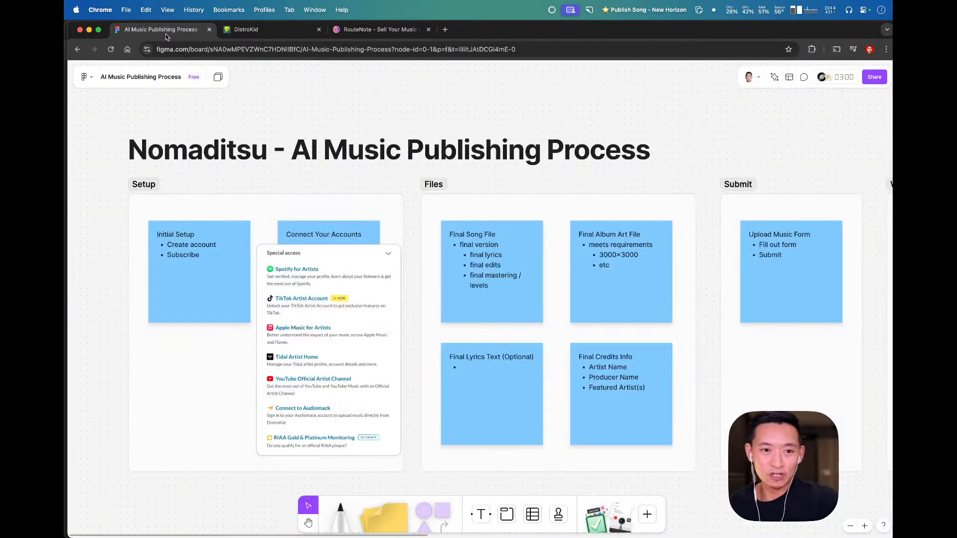
pyautogui.click(344, 202)
pyautogui.hscroll(5, 391, 173)
pyautogui.hscroll(-4, 295, 151)
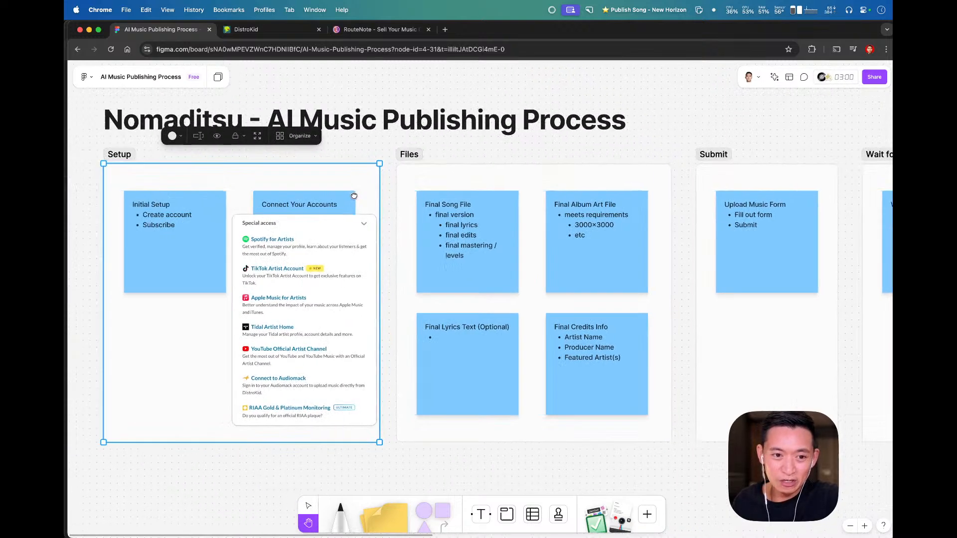
pyautogui.moveTo(413, 166); pyautogui.dragTo(681, 439)
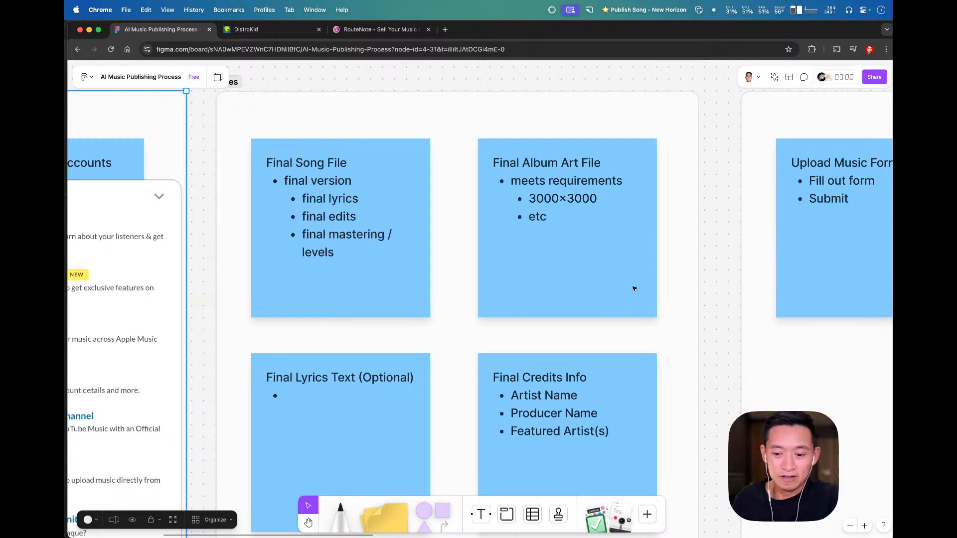
pyautogui.scroll(-2, 633, 284)
pyautogui.hscroll(-5, 466, 199)
pyautogui.moveTo(473, 180); pyautogui.dragTo(633, 189)
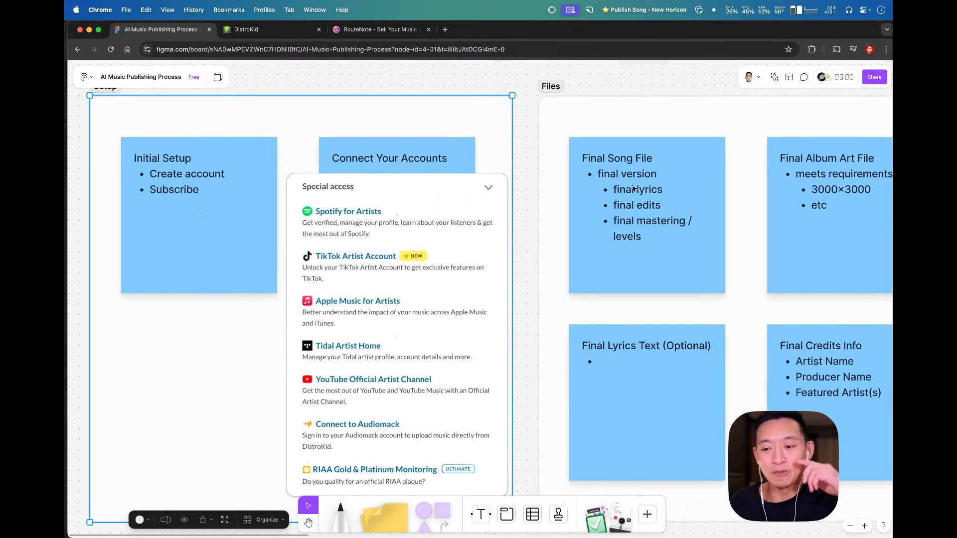
pyautogui.click(453, 77)
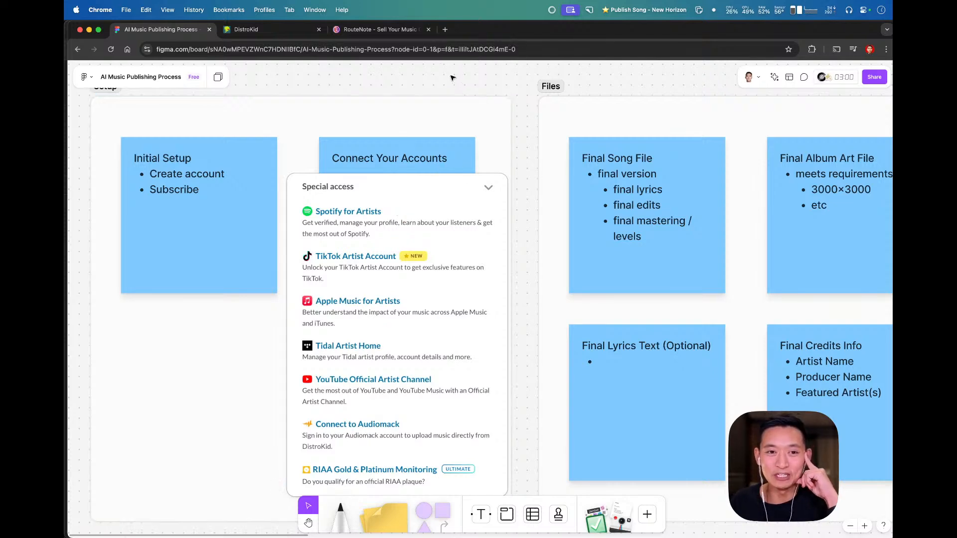
pyautogui.click(278, 33)
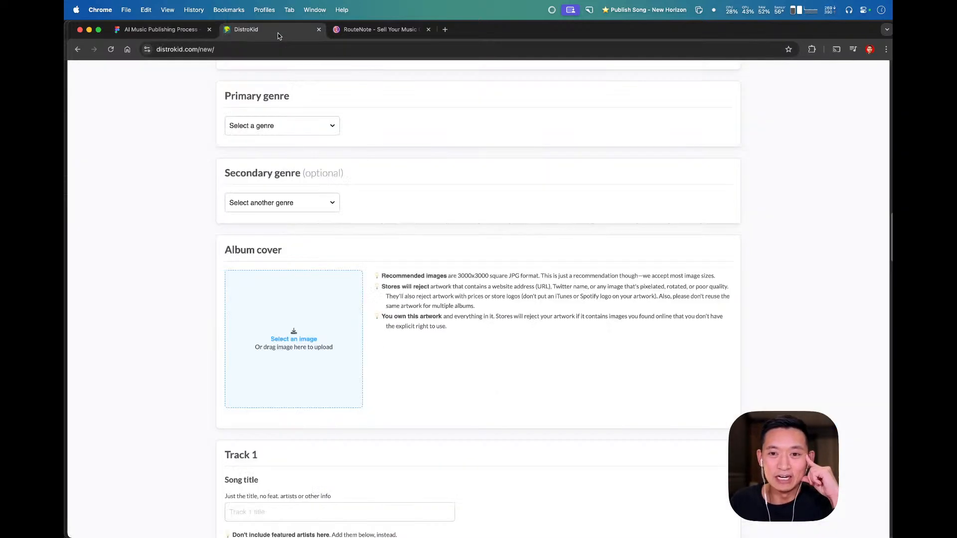
# - Return to My music and expand Special access under the apps and goodies list
pyautogui.scroll(15, 306, 213)
pyautogui.click(229, 74)
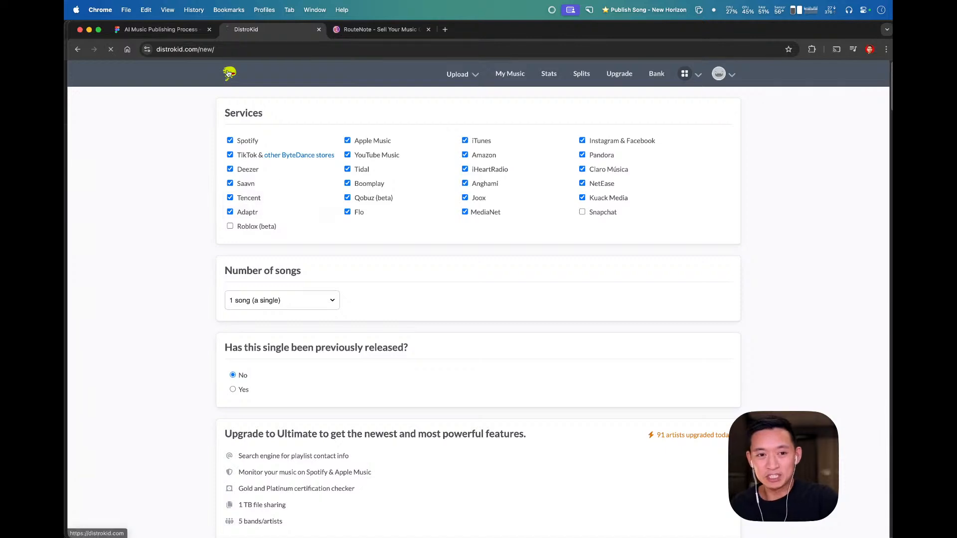
pyautogui.click(687, 74)
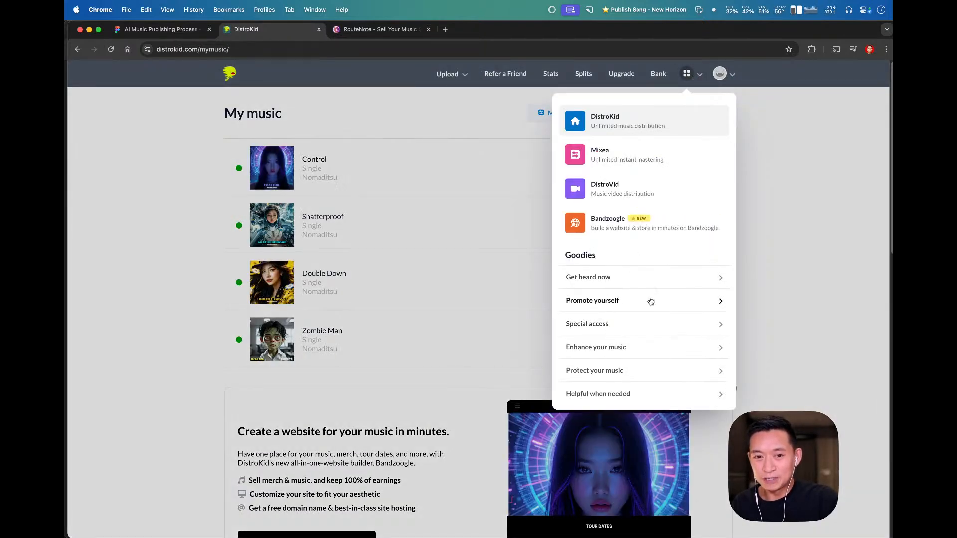
pyautogui.click(799, 257)
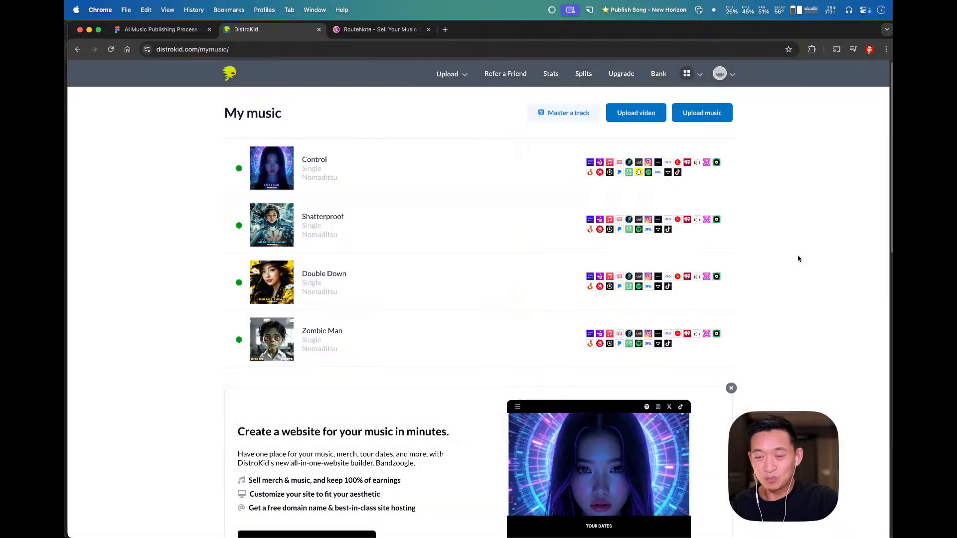
pyautogui.click(701, 79)
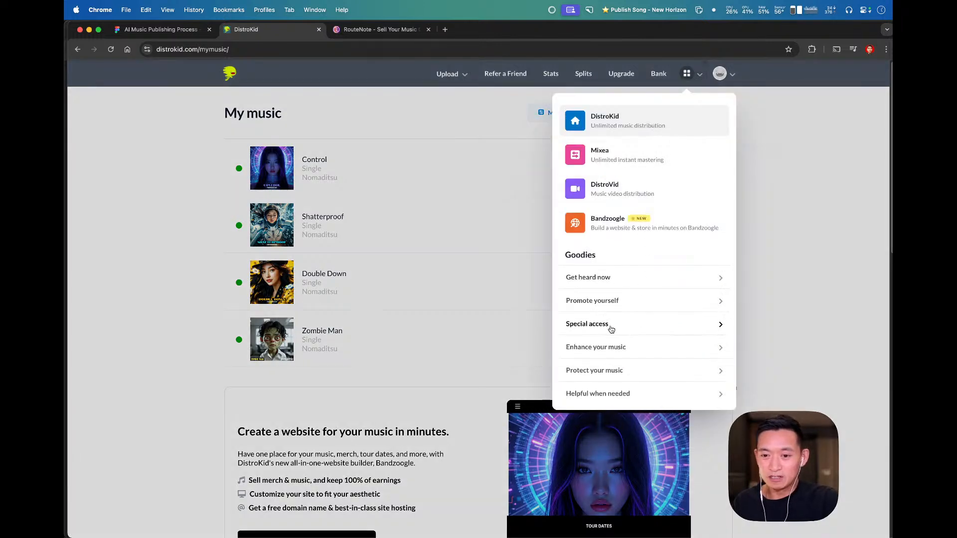
pyautogui.click(591, 329)
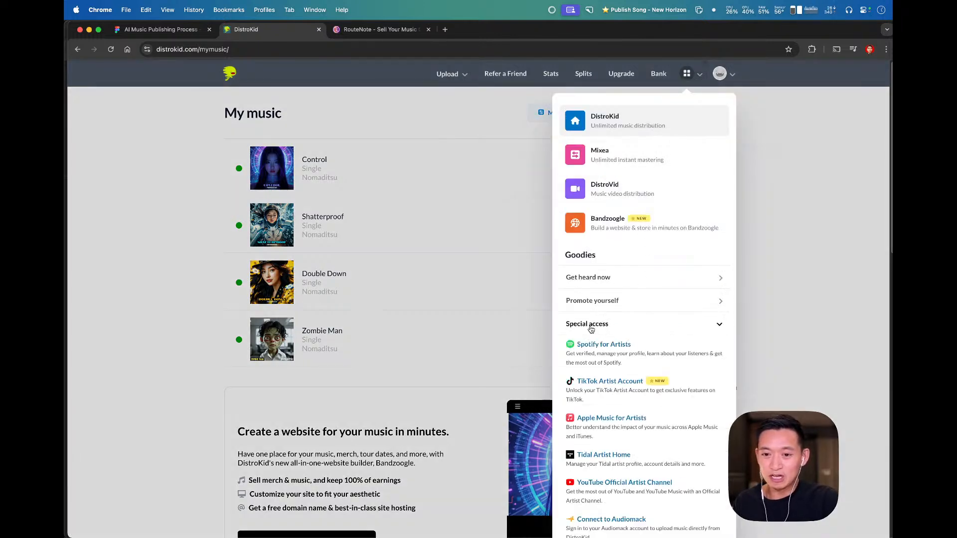
pyautogui.scroll(-3, 591, 329)
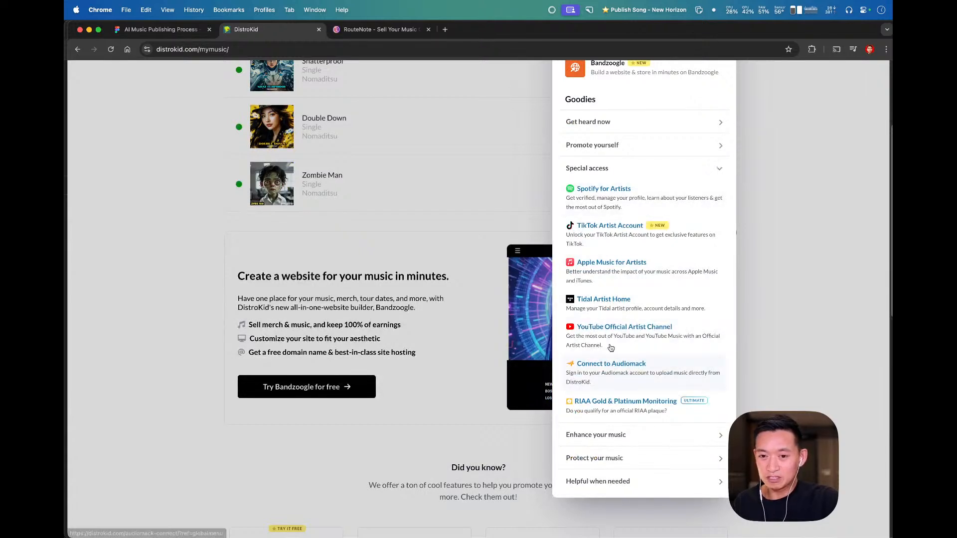
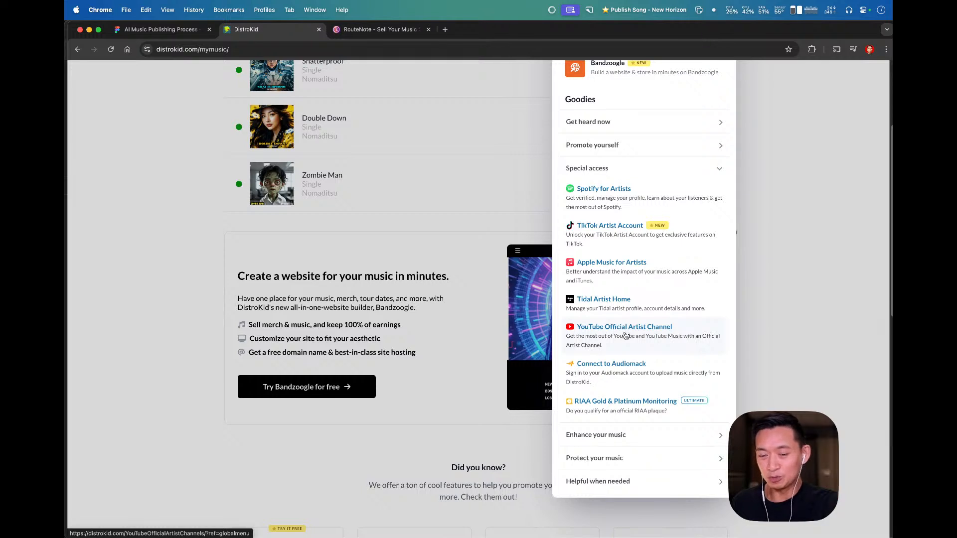
# - Open the Spotify for Artists access page from Special access
pyautogui.click(614, 200)
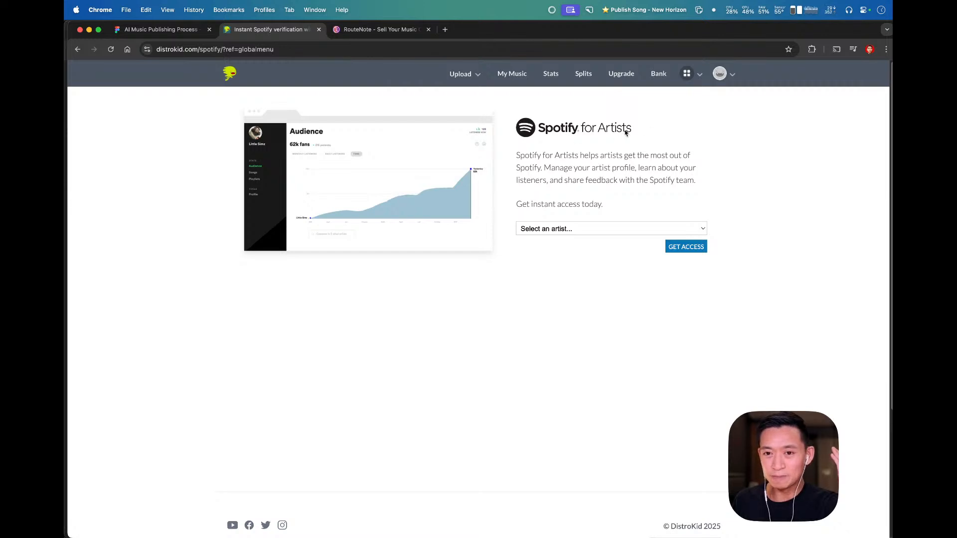
# - Check the available artists without claiming access, then return to My Music and open a new upload
pyautogui.click(546, 227)
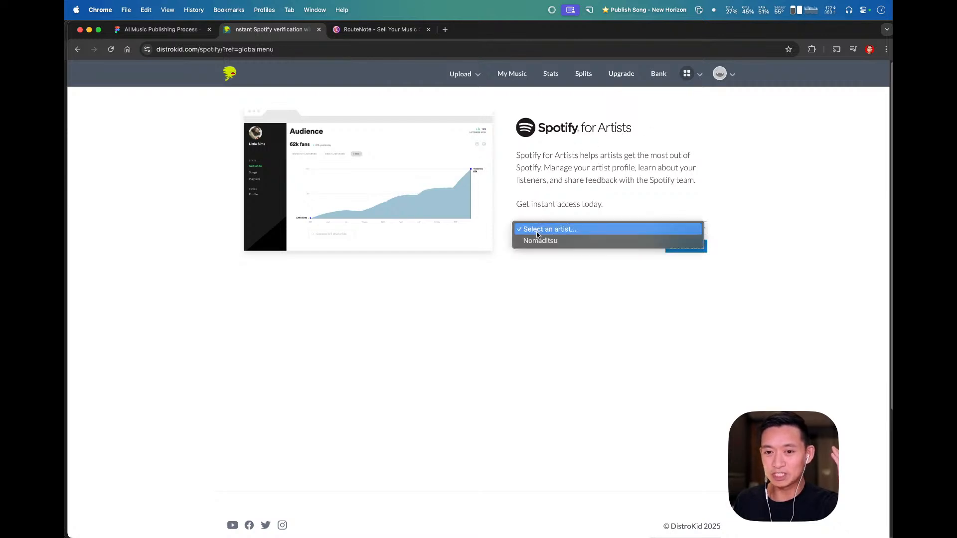
pyautogui.click(589, 180)
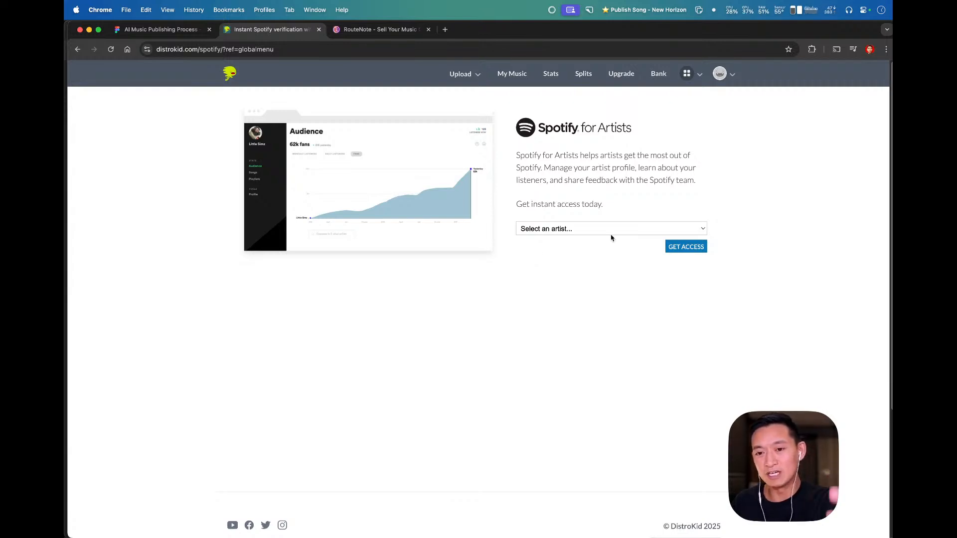
pyautogui.click(82, 53)
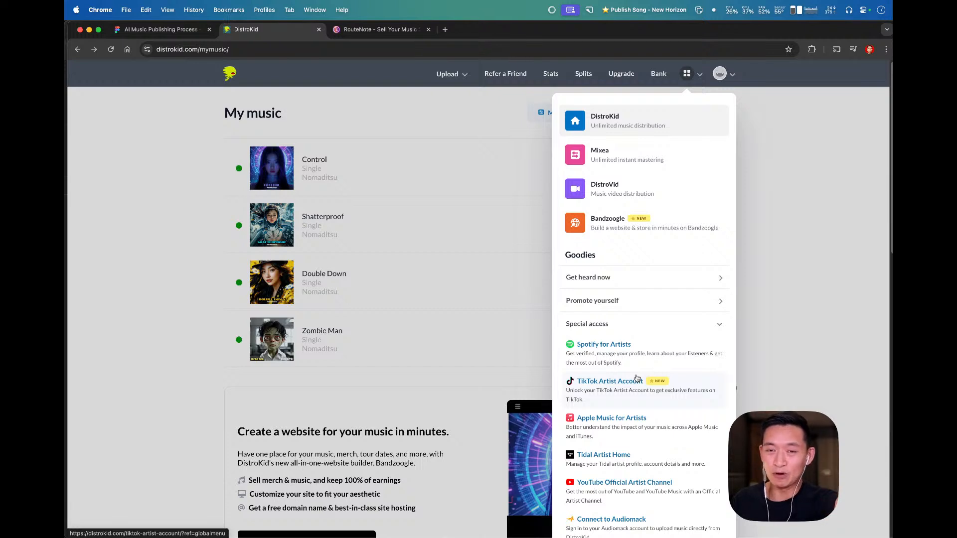
pyautogui.scroll(-1, 636, 379)
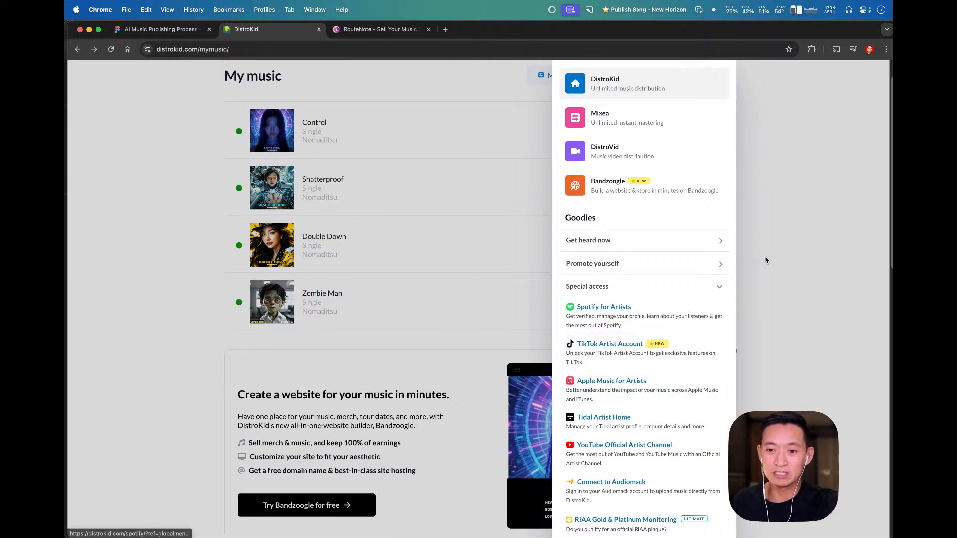
pyautogui.click(783, 253)
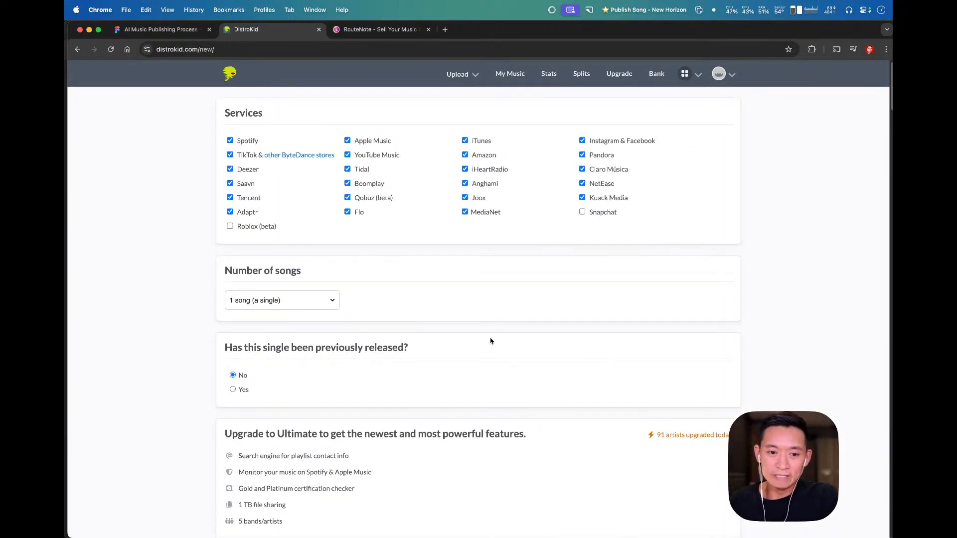
pyautogui.scroll(-6, 492, 341)
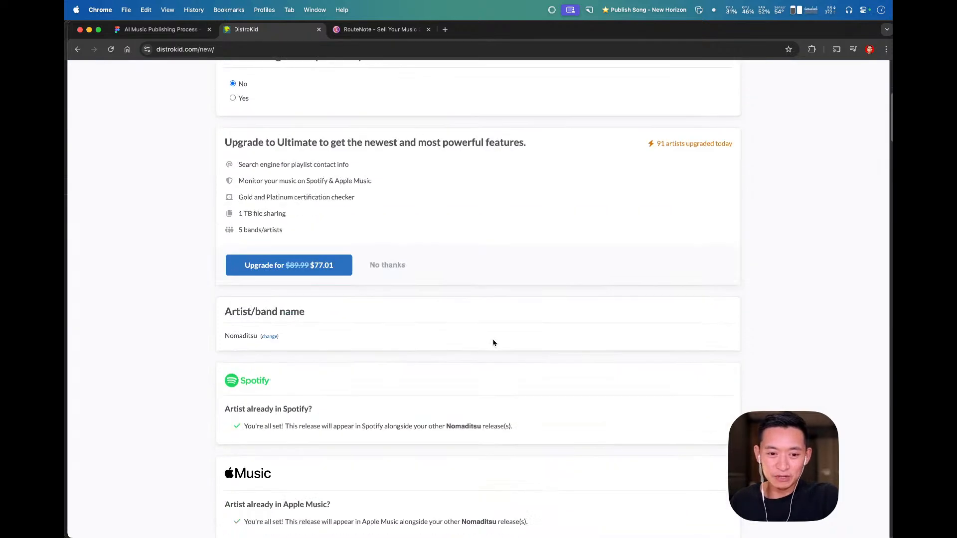
# - Add Snapchat to the stores, confirm owning 100% of the publishing, and review the store sections
pyautogui.scroll(4, 474, 363)
pyautogui.scroll(-4, 475, 363)
pyautogui.scroll(1, 475, 364)
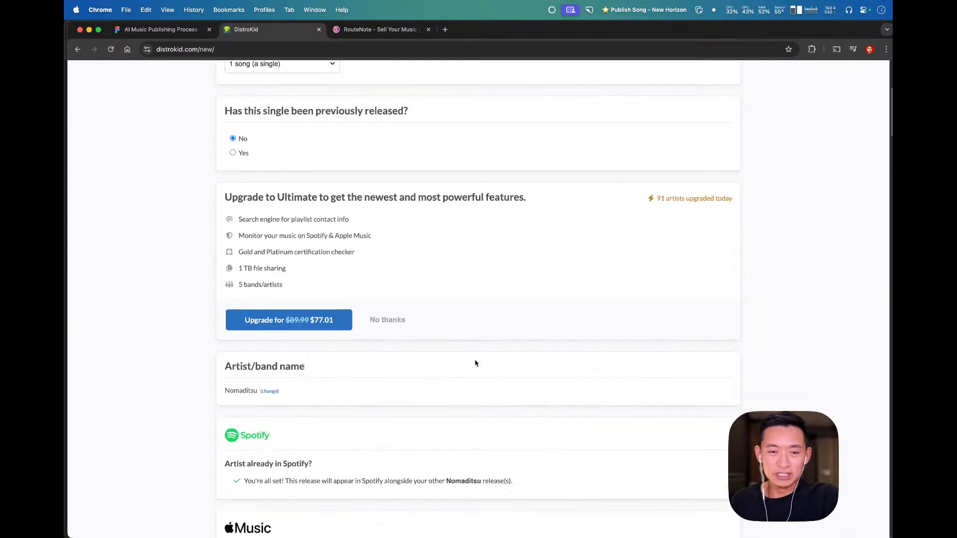
pyautogui.scroll(4, 476, 363)
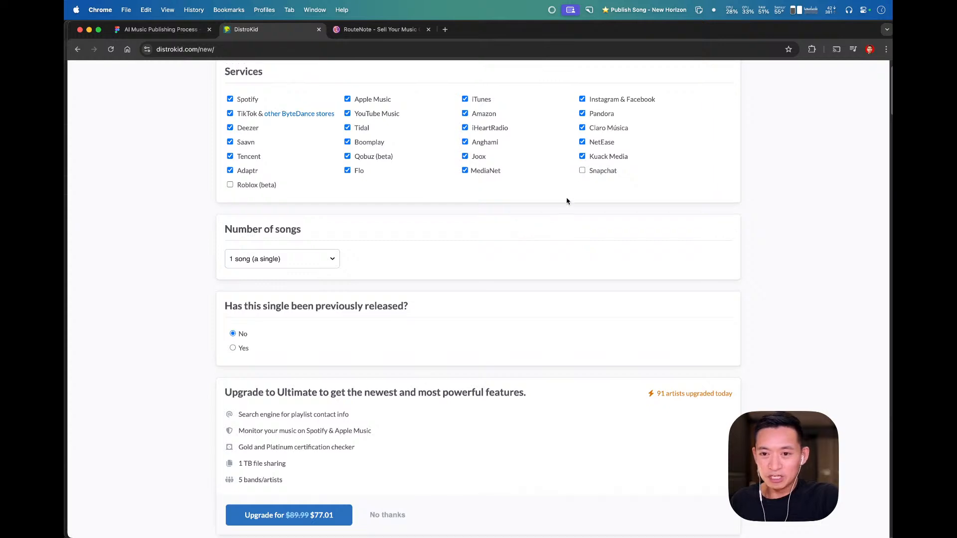
pyautogui.scroll(1, 567, 198)
pyautogui.click(597, 218)
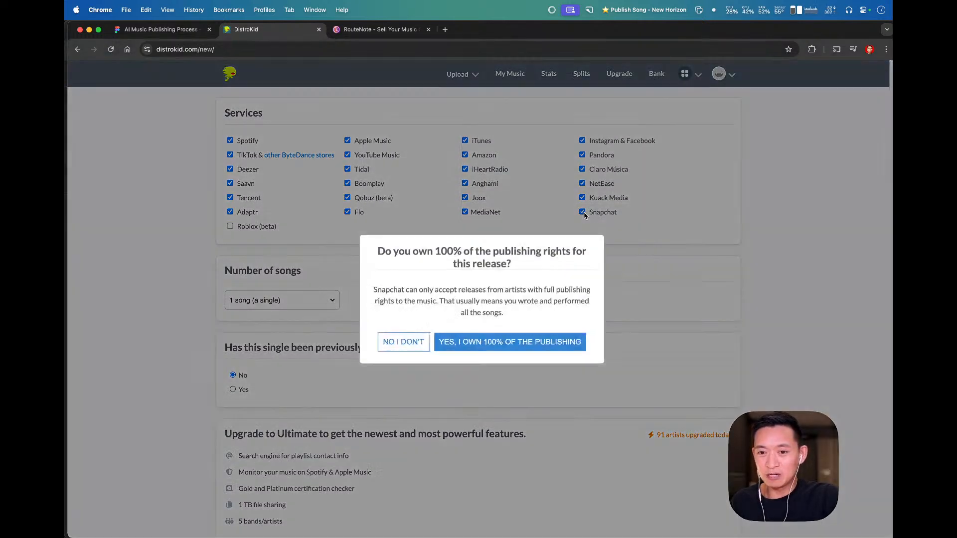
pyautogui.click(473, 342)
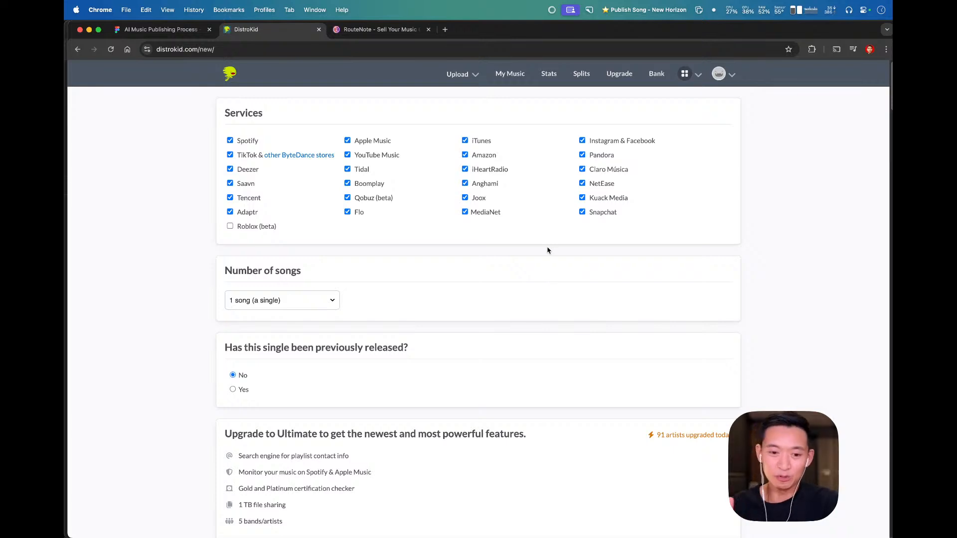
pyautogui.scroll(-10, 274, 437)
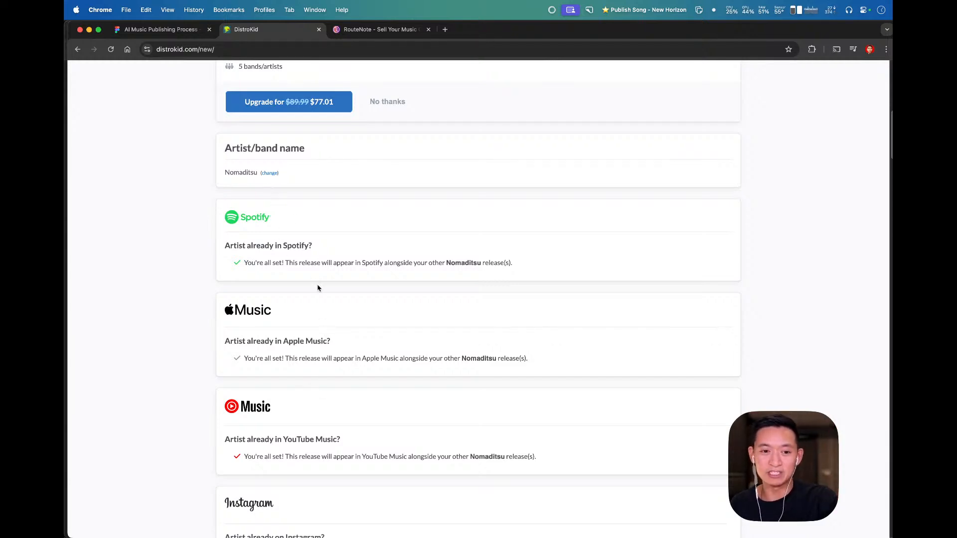
pyautogui.scroll(-6, 315, 326)
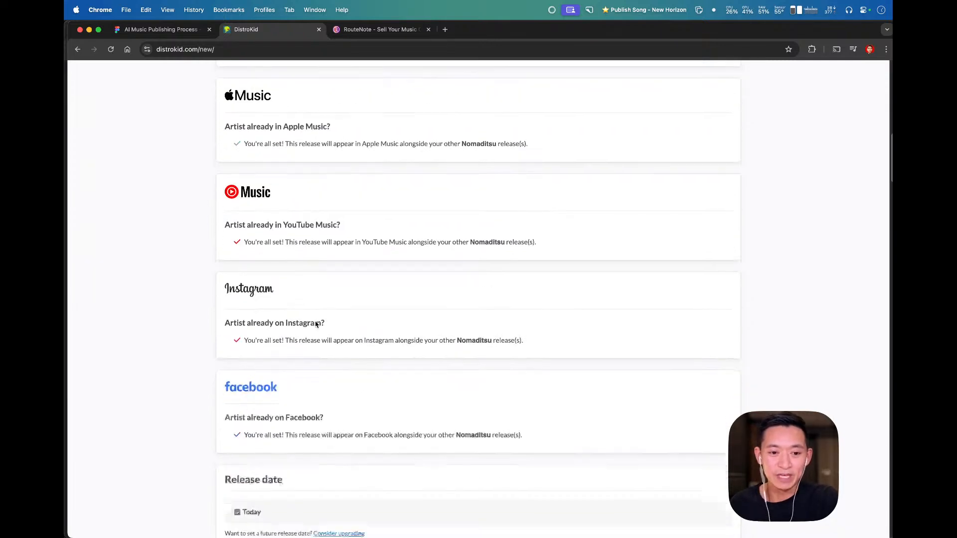
pyautogui.scroll(6, 297, 174)
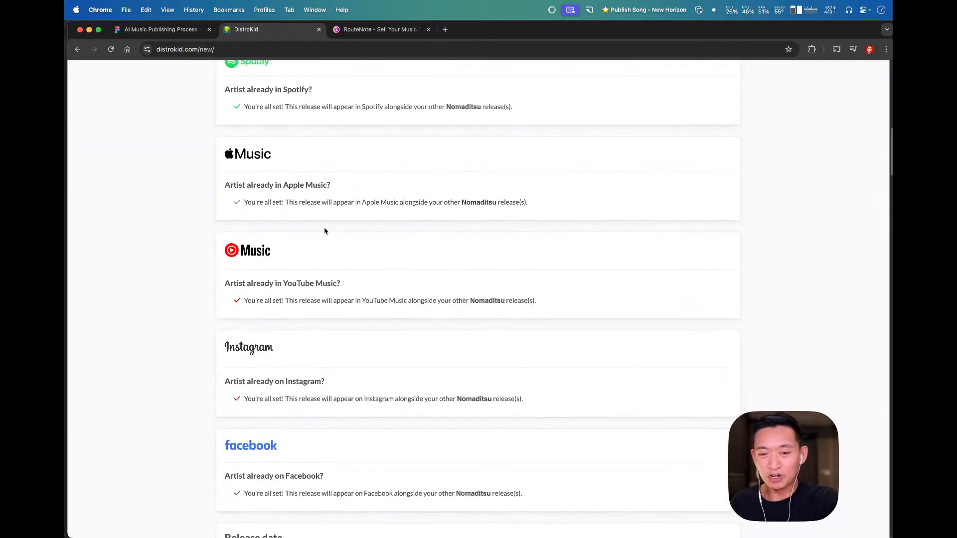
pyautogui.scroll(-3, 334, 367)
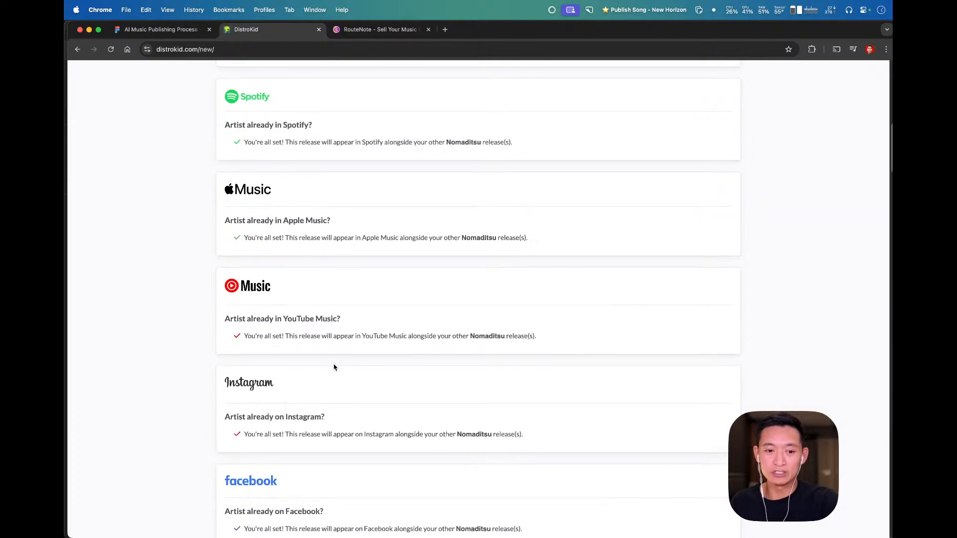
pyautogui.scroll(-3, 334, 367)
pyautogui.scroll(-5, 334, 367)
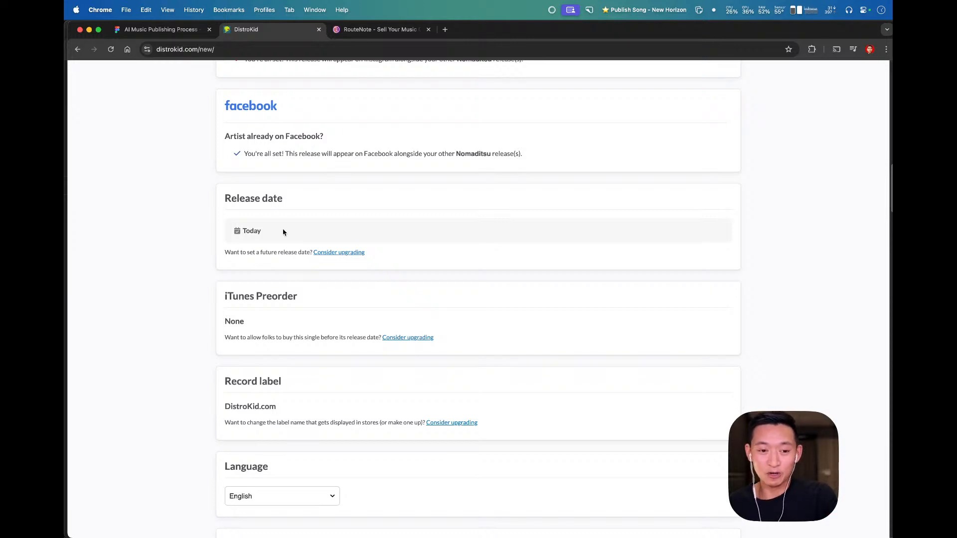
# - Choose R&B/Soul from the Primary genre list and Country from the Secondary genre list
pyautogui.scroll(-3, 300, 309)
pyautogui.scroll(-6, 300, 309)
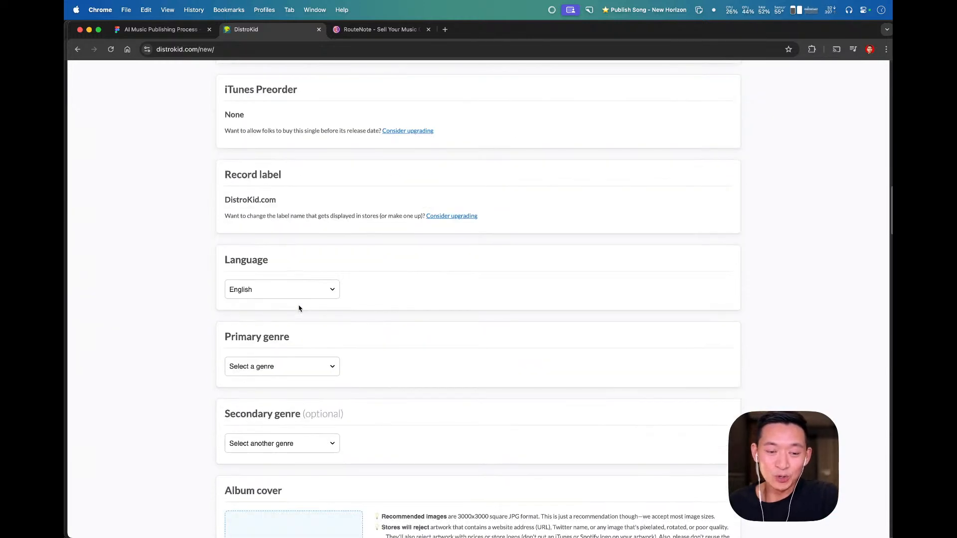
pyautogui.click(291, 268)
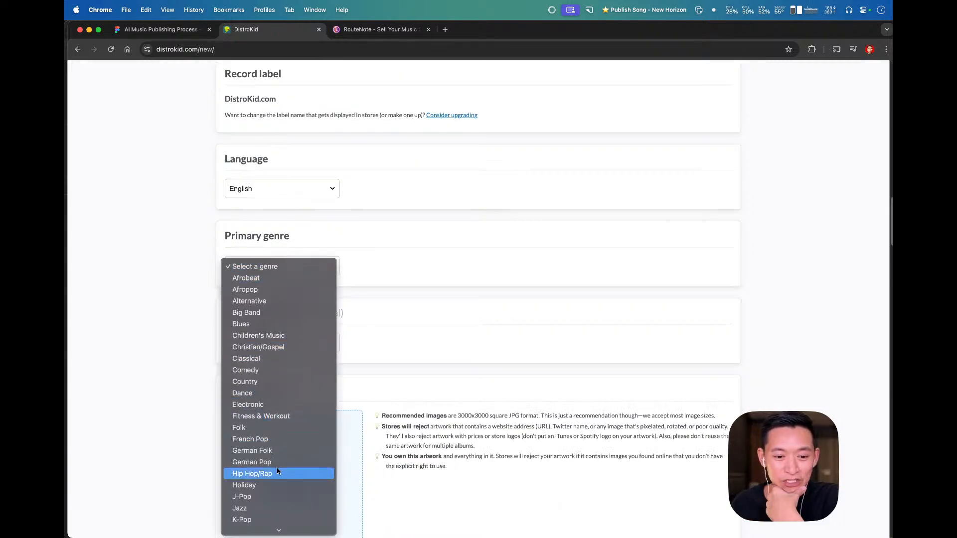
pyautogui.scroll(-5, 279, 473)
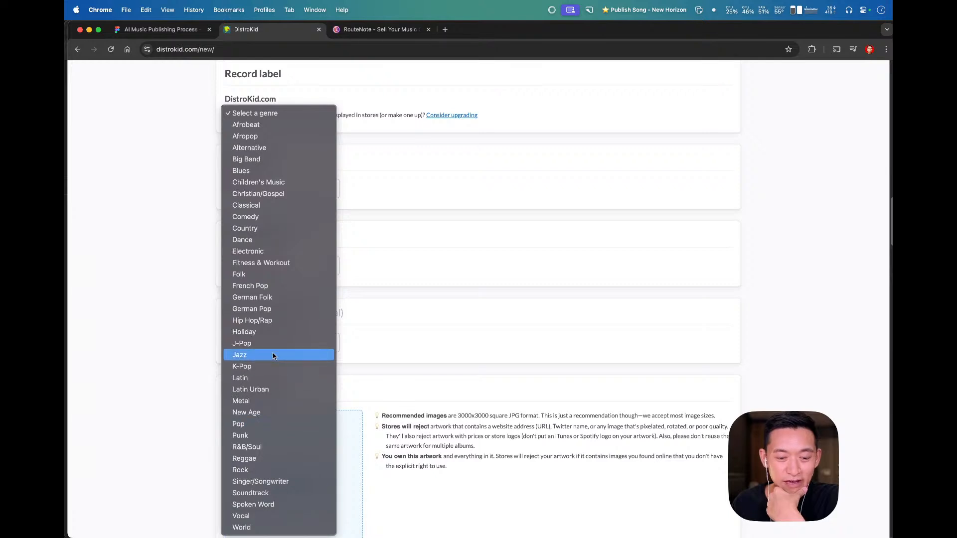
pyautogui.click(270, 447)
pyautogui.scroll(-1, 327, 344)
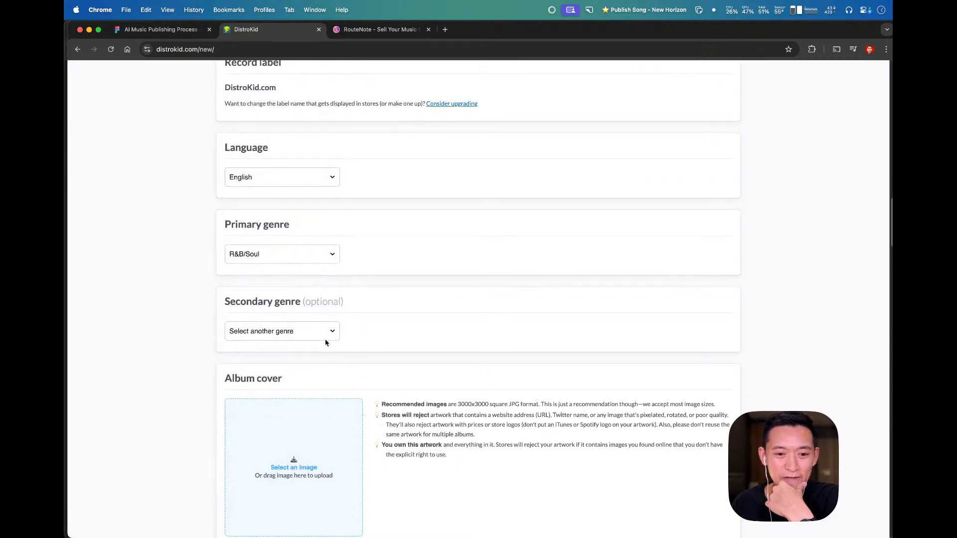
pyautogui.click(322, 330)
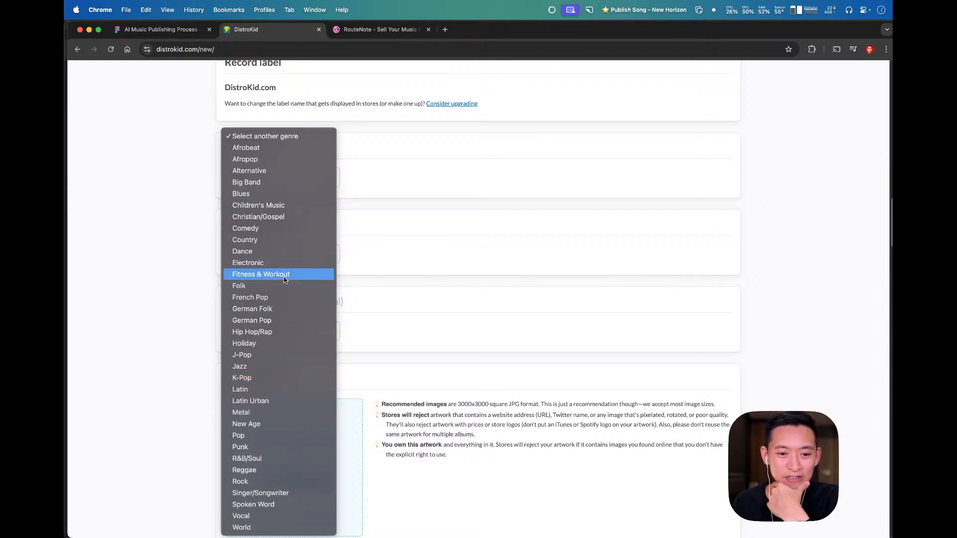
pyautogui.click(285, 240)
pyautogui.scroll(-3, 190, 356)
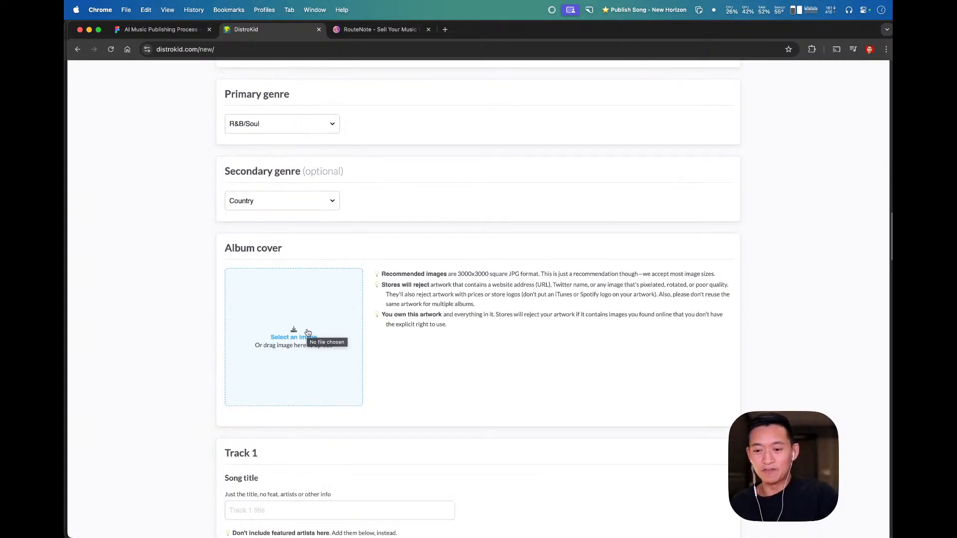
# - In Figma, select the 3000×3000 album cover frame and rename it from unshakable to newhorizon
pyautogui.press('super+Tab')
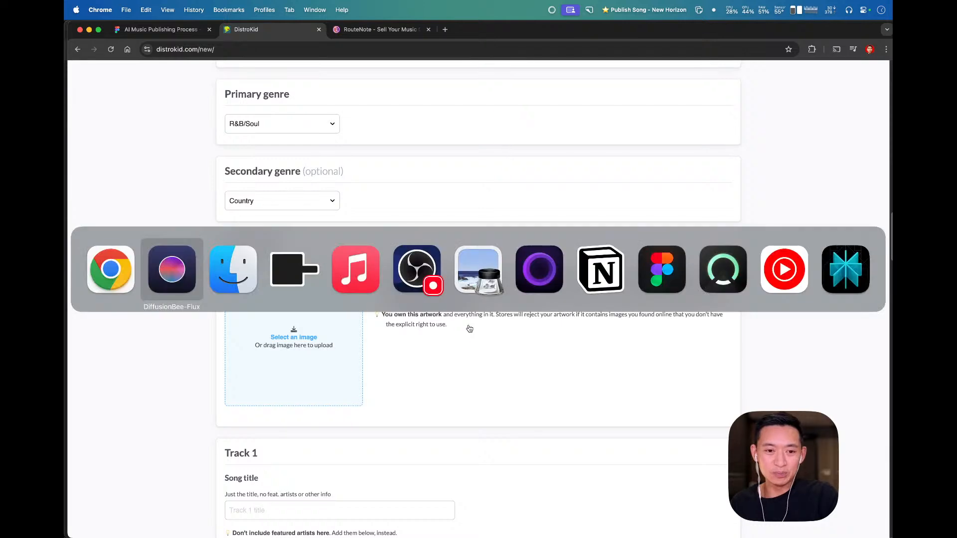
pyautogui.click(177, 30)
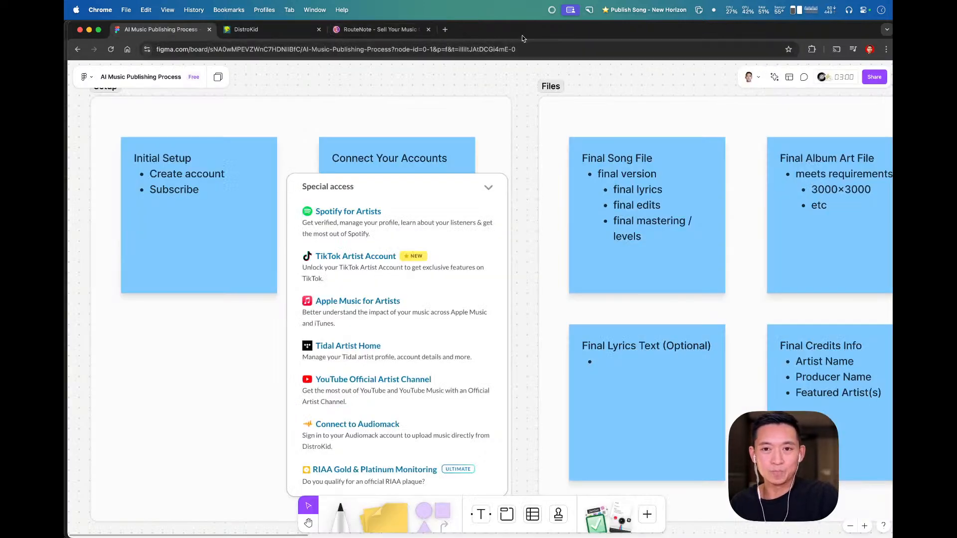
pyautogui.moveTo(522, 38); pyautogui.dragTo(543, 200)
pyautogui.click(491, 84)
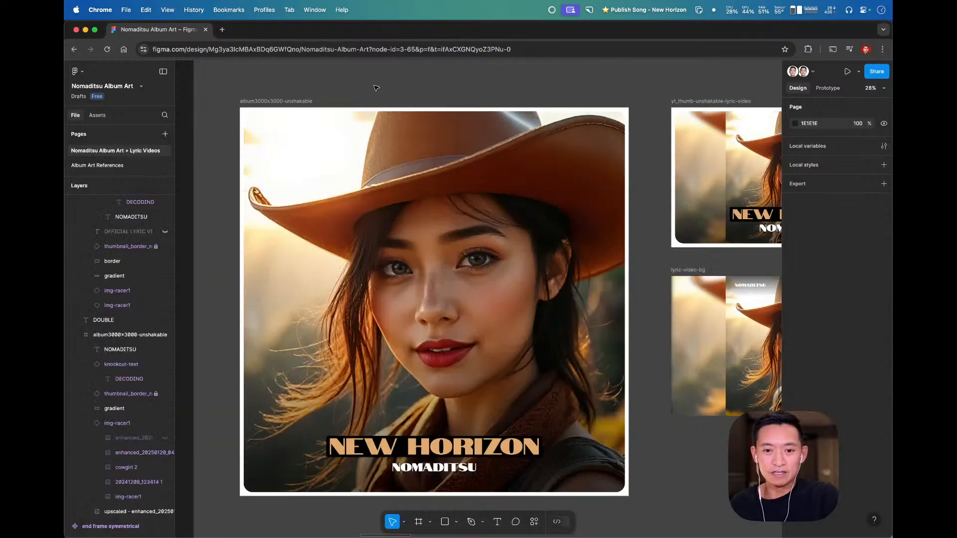
pyautogui.click(290, 102)
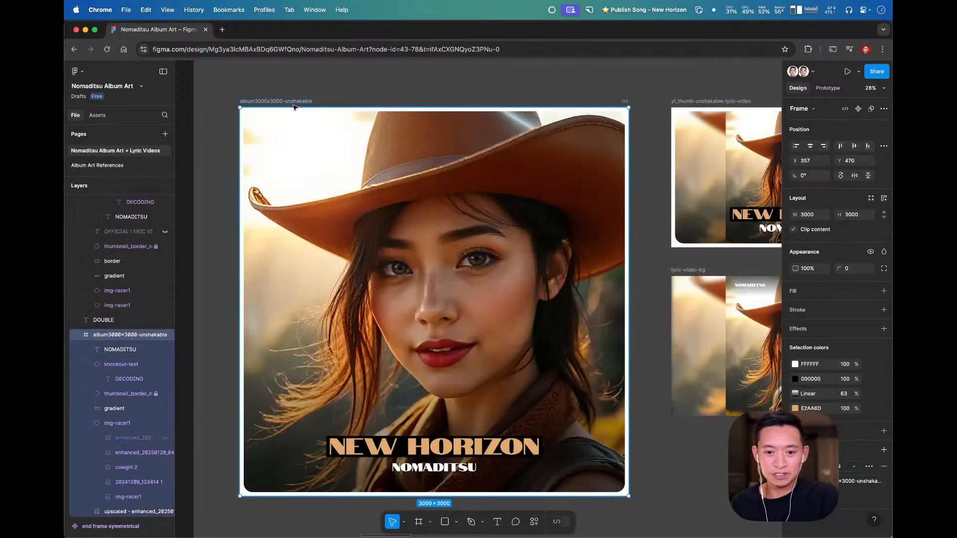
pyautogui.click(867, 486)
pyautogui.press('Return')
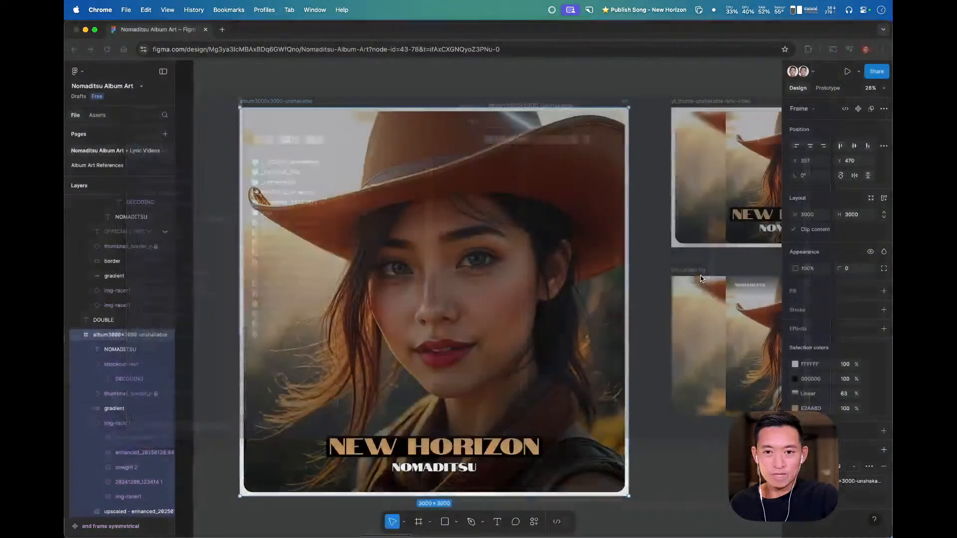
pyautogui.doubleClick(307, 101)
pyautogui.doubleClick(299, 101)
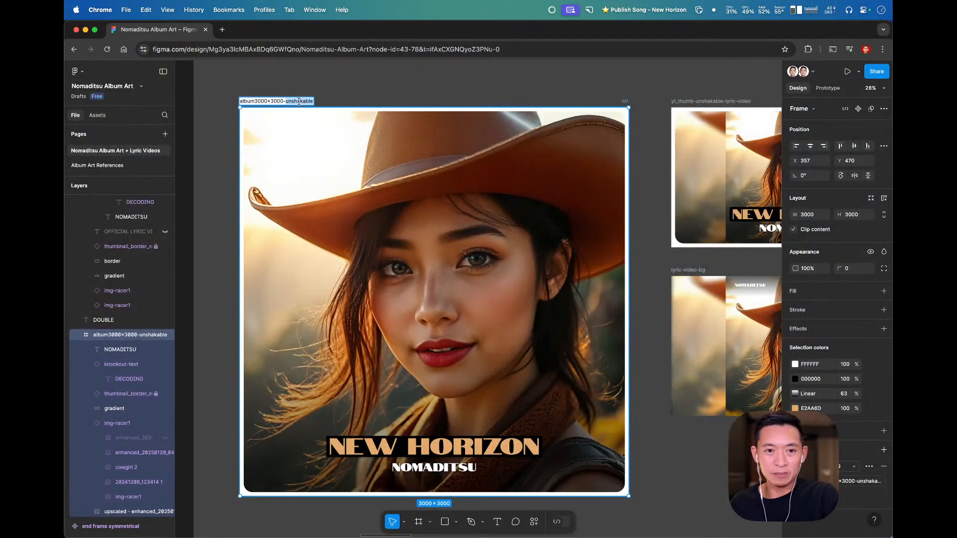
pyautogui.write('newhorizon')
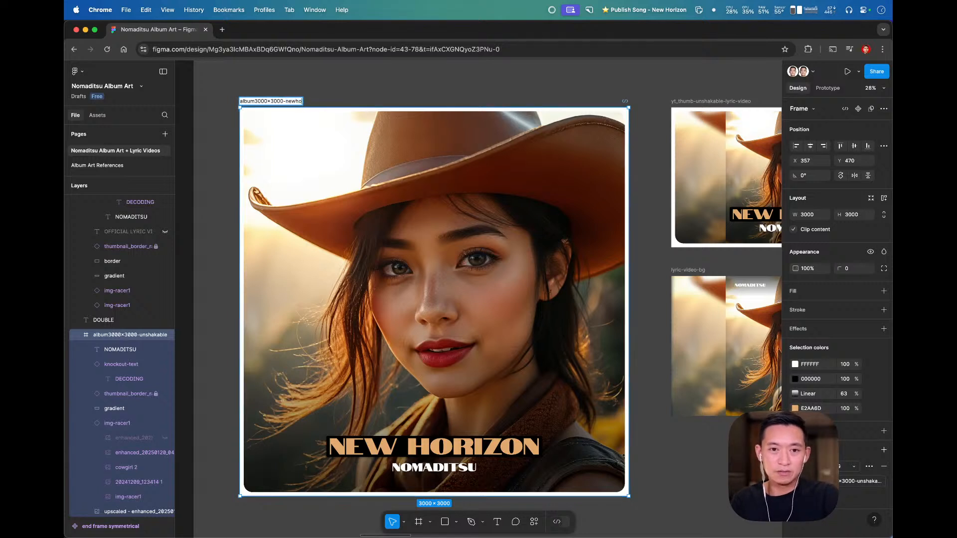
pyautogui.press('Return')
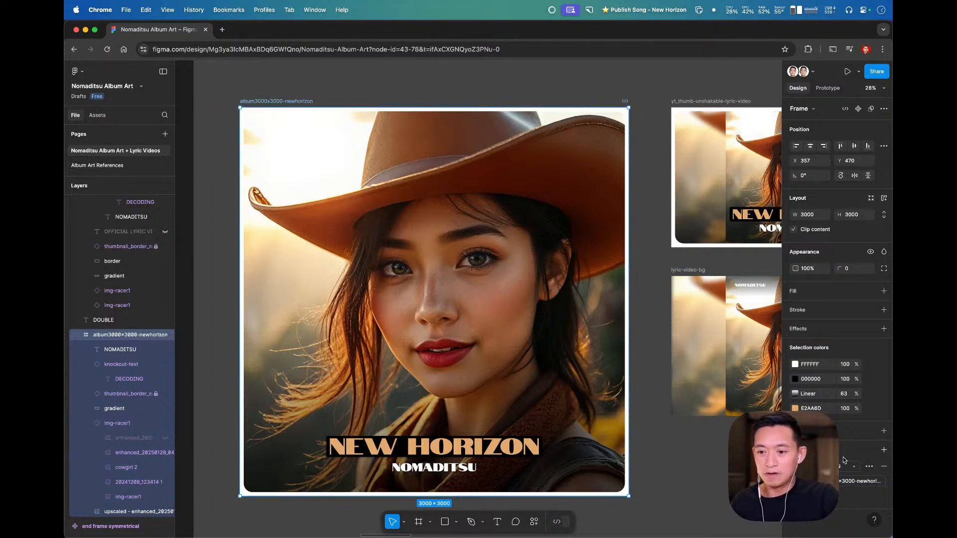
# - Export the frame as album3000x3000-newhorizon.jpg into a new 'final' folder under New Horizon > Album Art
pyautogui.click(859, 481)
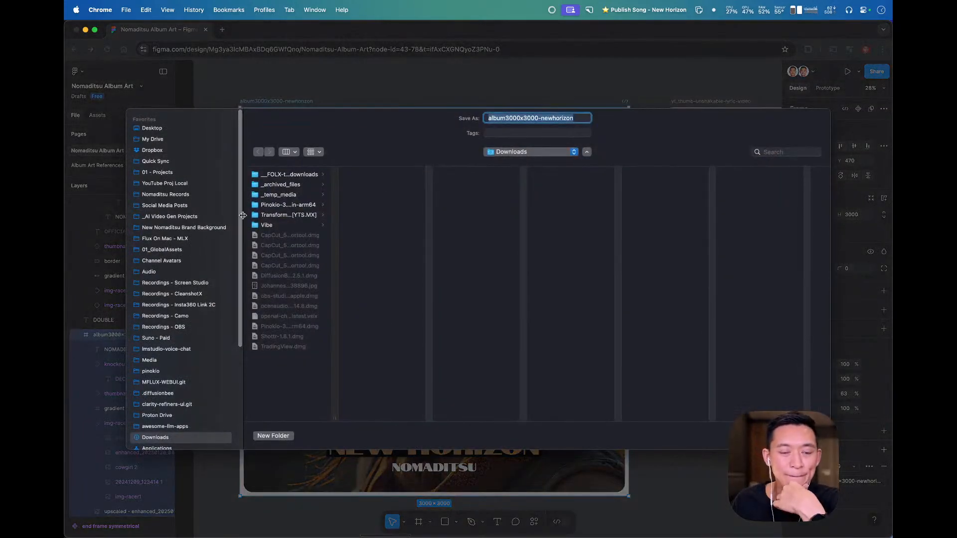
pyautogui.click(181, 172)
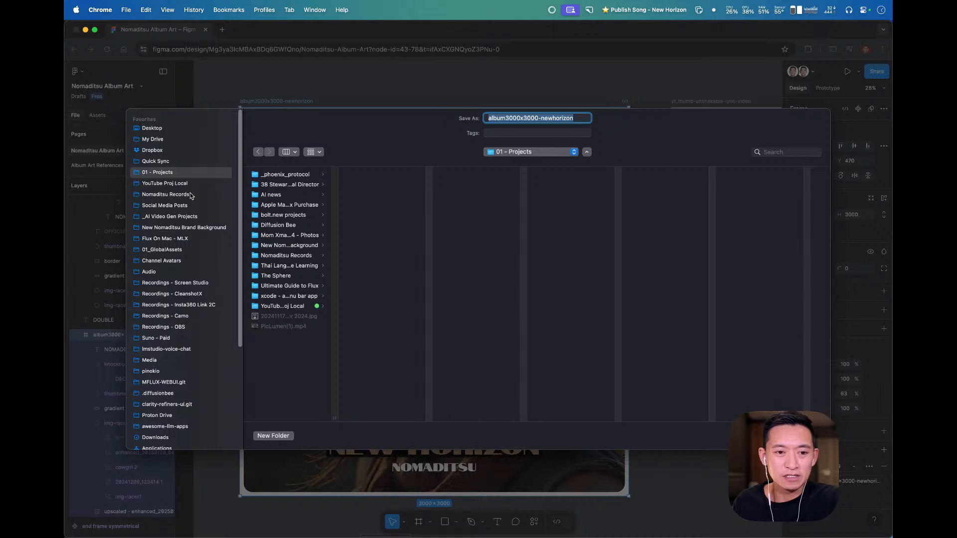
pyautogui.click(191, 195)
pyautogui.click(272, 178)
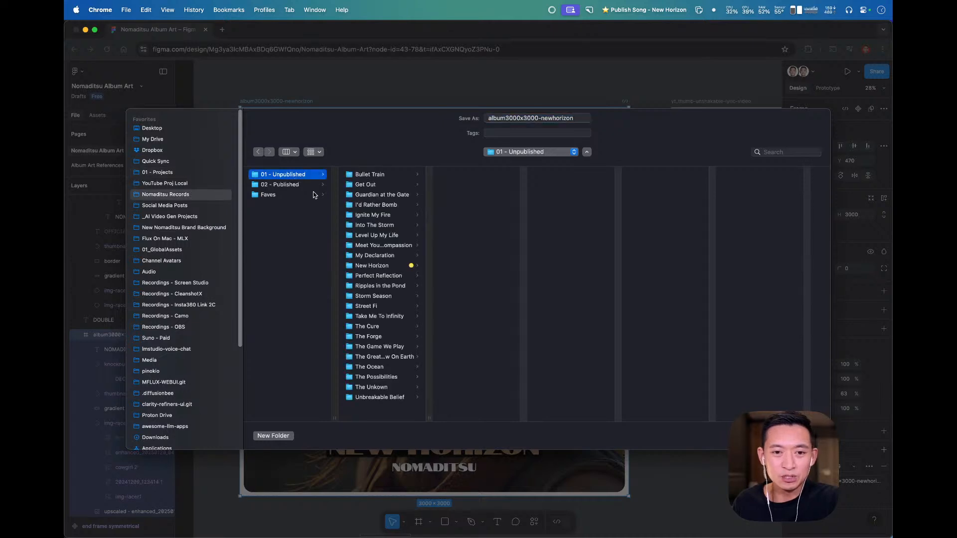
pyautogui.click(391, 268)
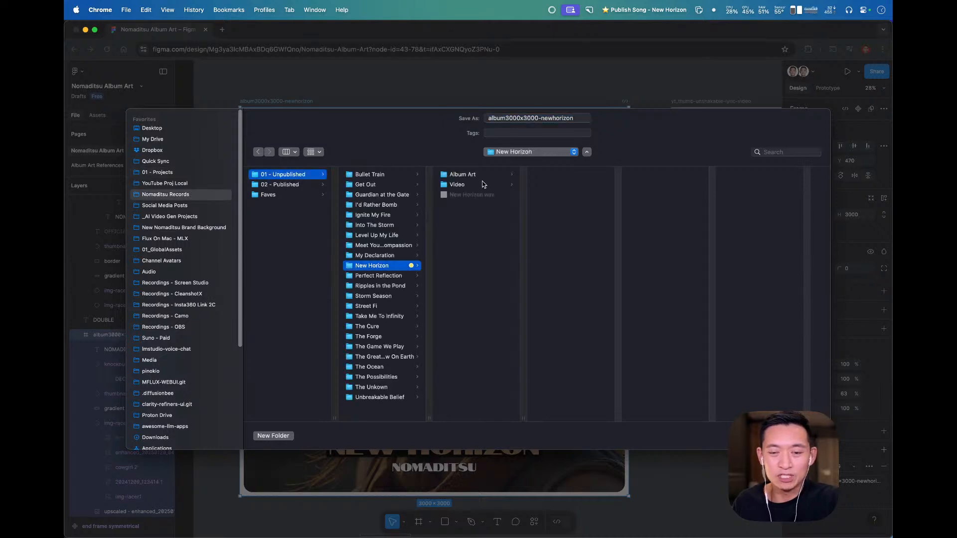
pyautogui.click(466, 175)
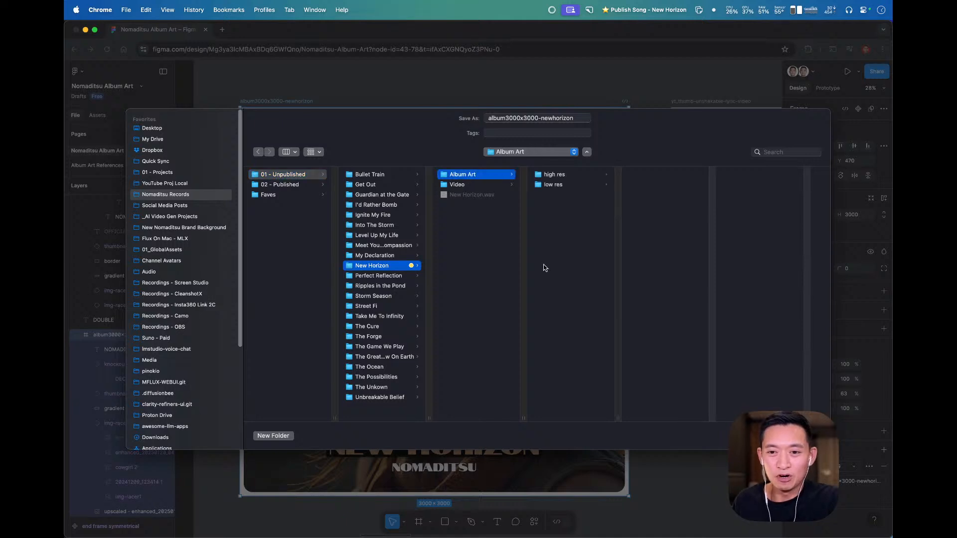
pyautogui.click(274, 436)
pyautogui.write('fi')
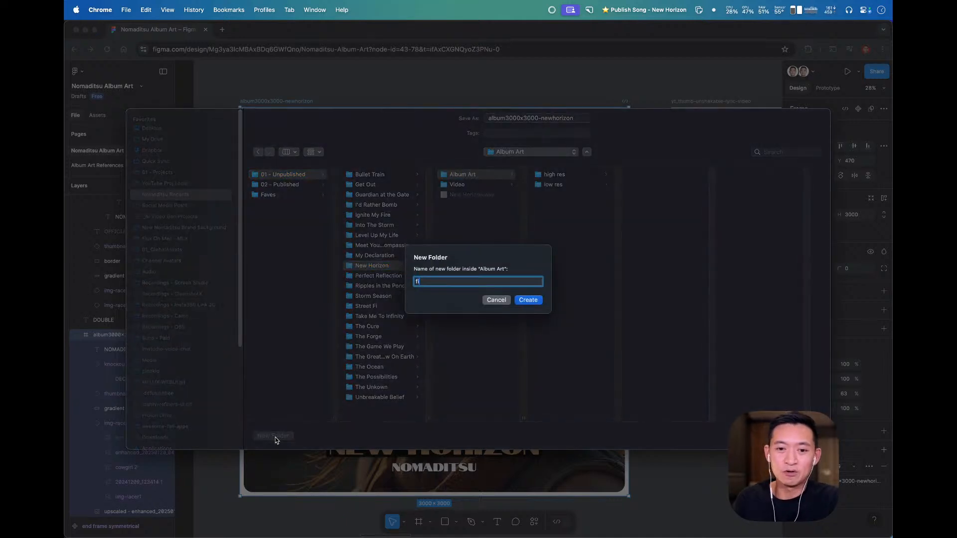
pyautogui.write('nal')
pyautogui.press('Return')
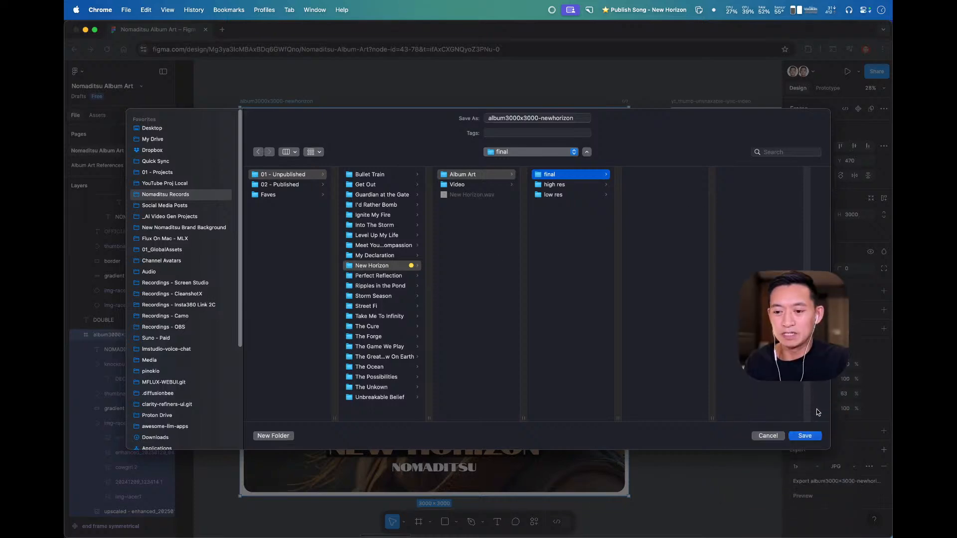
pyautogui.click(805, 435)
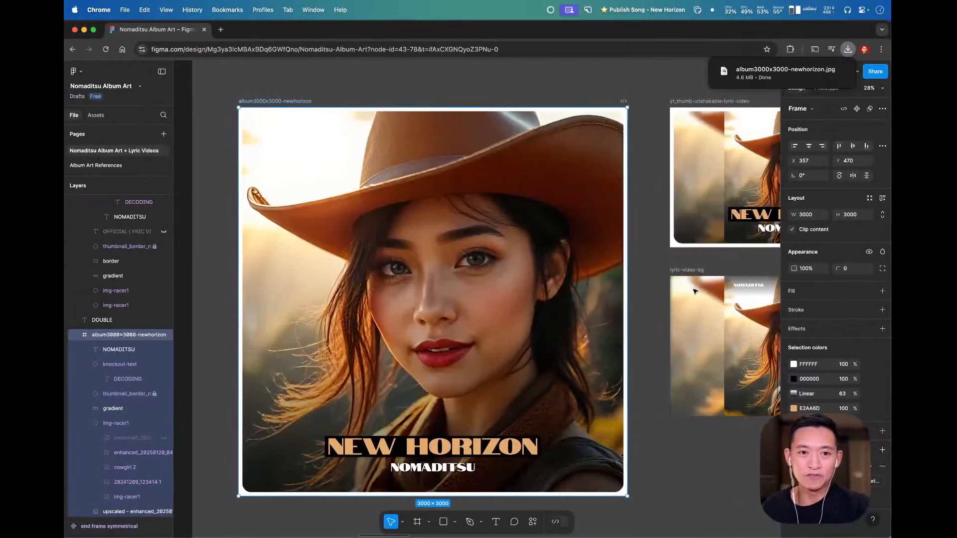
# - Switch back to the DistroKid new release page in the browser
pyautogui.hotkey('ctrl', 'Up')
pyautogui.click(549, 259)
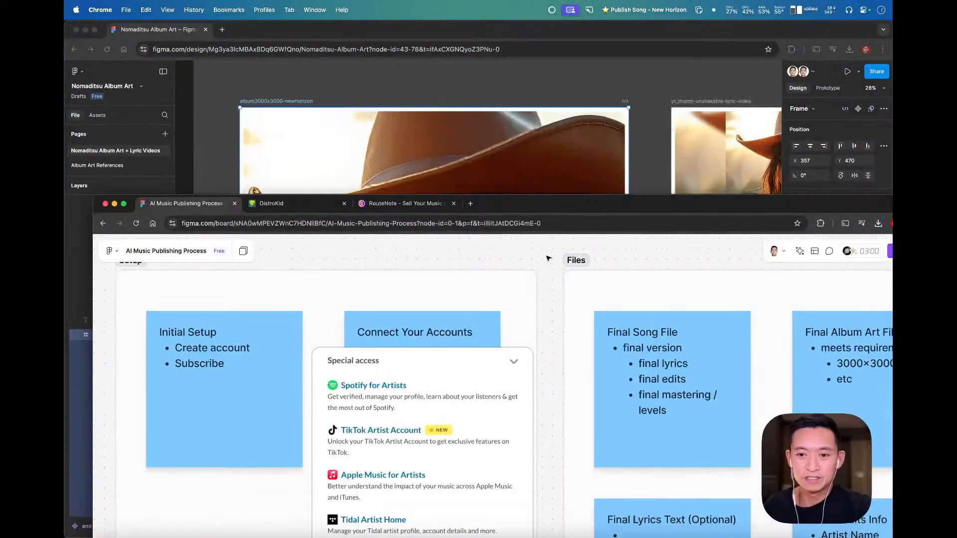
pyautogui.click(271, 203)
pyautogui.moveTo(558, 199); pyautogui.dragTo(520, 73)
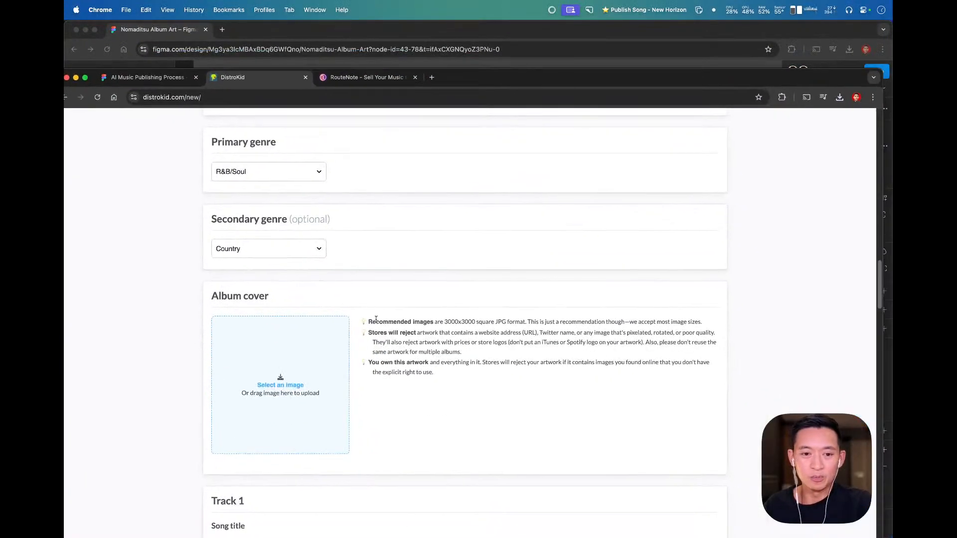
# - Upload album3000x3000-newhorizon.jpg from New Horizon > Album Art > final as the album cover
pyautogui.click(314, 375)
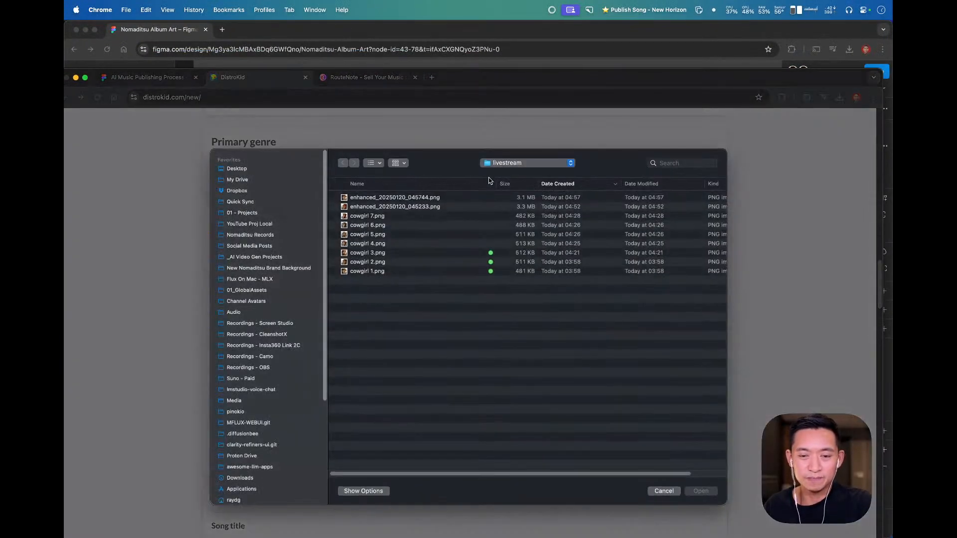
pyautogui.click(497, 166)
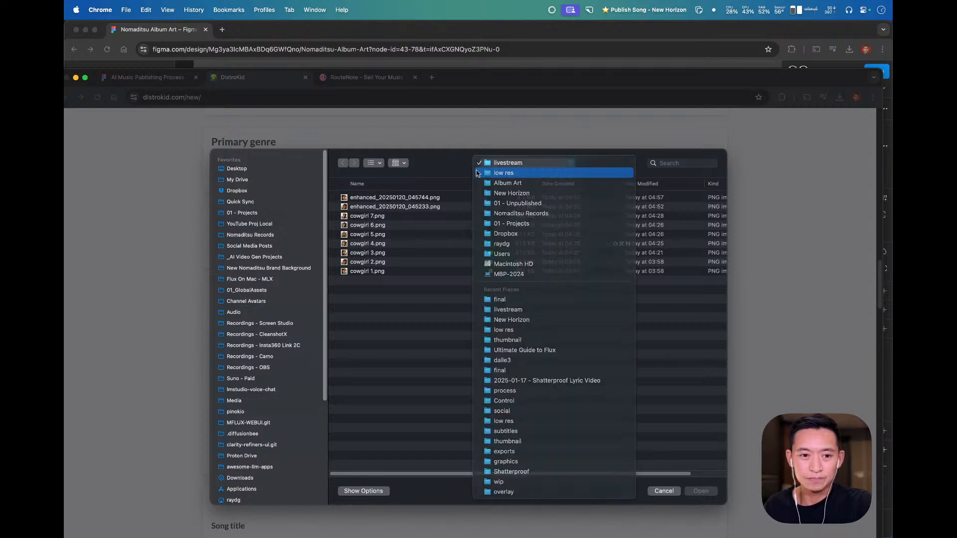
pyautogui.click(502, 171)
pyautogui.click(269, 239)
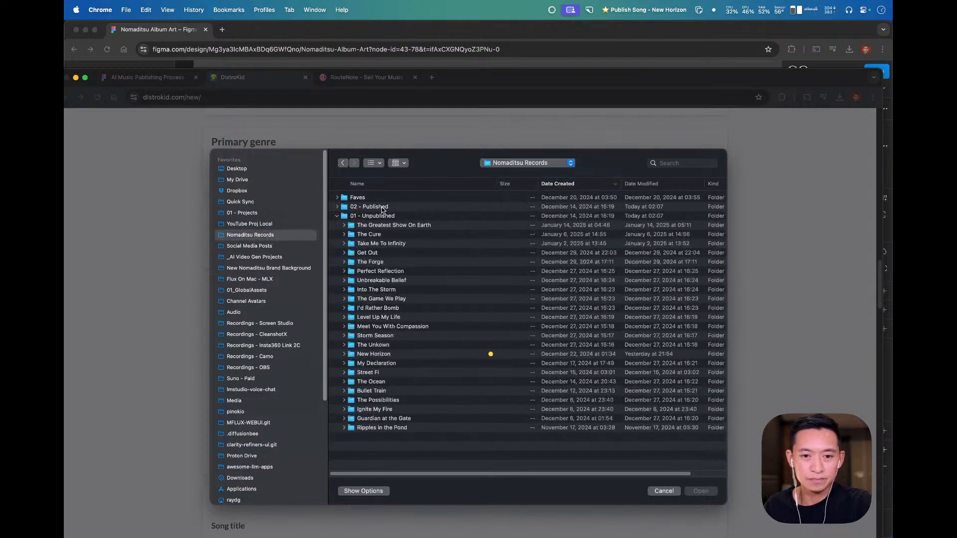
pyautogui.click(402, 185)
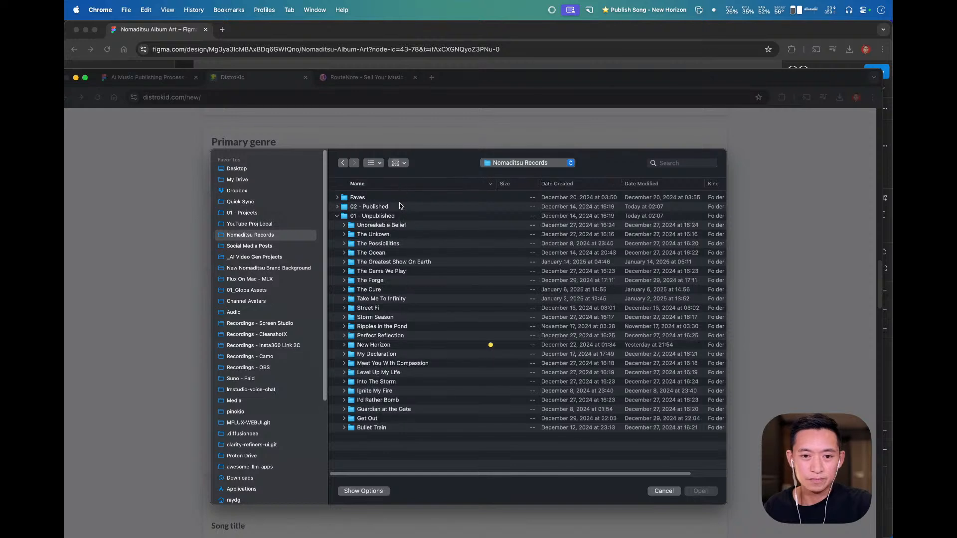
pyautogui.doubleClick(424, 345)
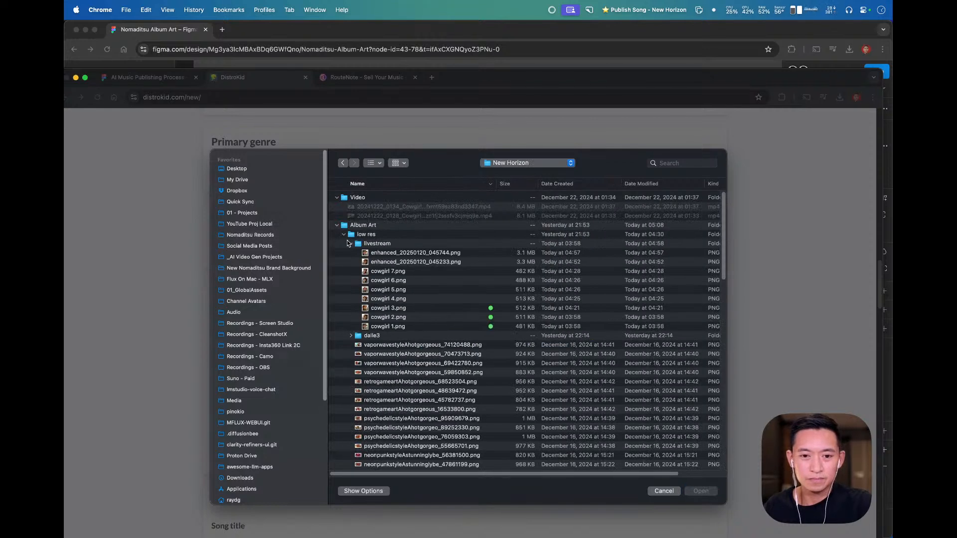
pyautogui.click(344, 235)
pyautogui.doubleClick(356, 256)
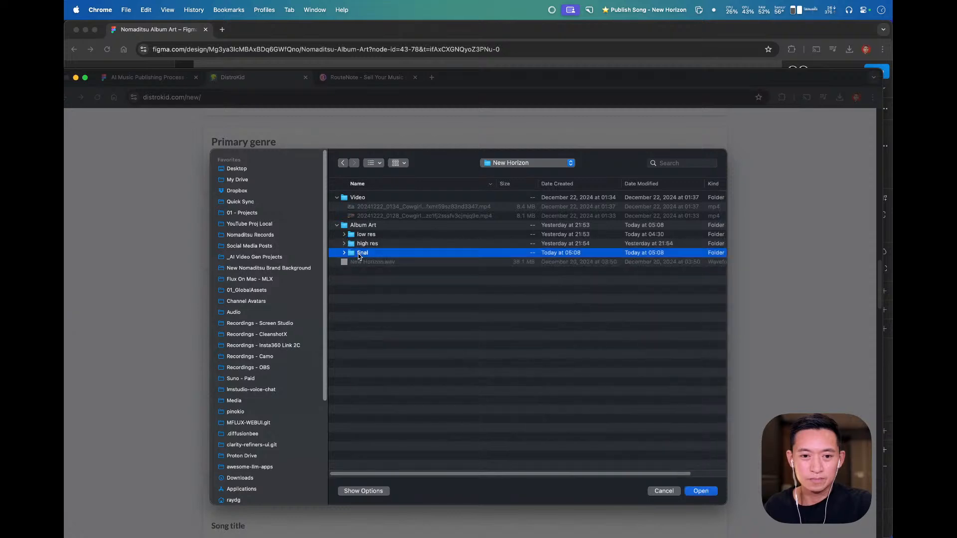
pyautogui.click(407, 198)
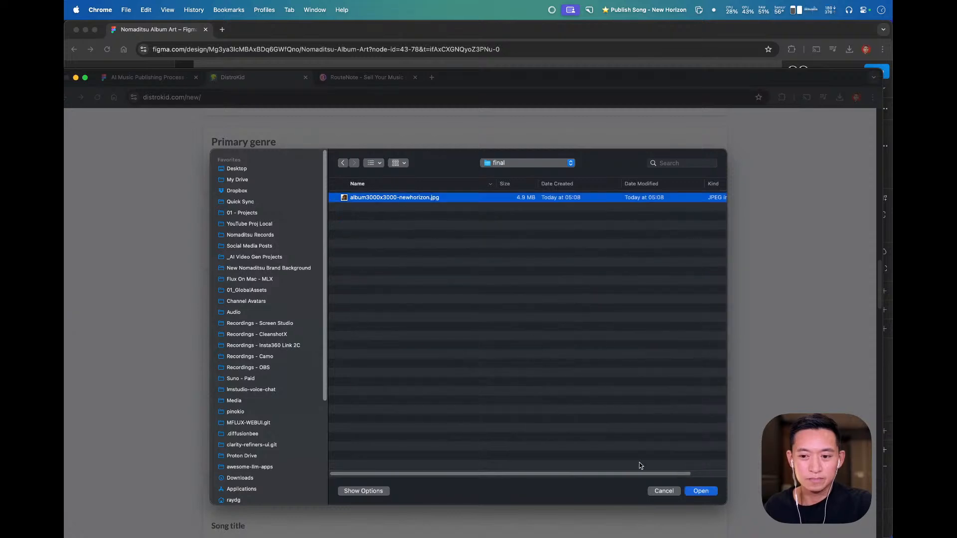
pyautogui.click(701, 492)
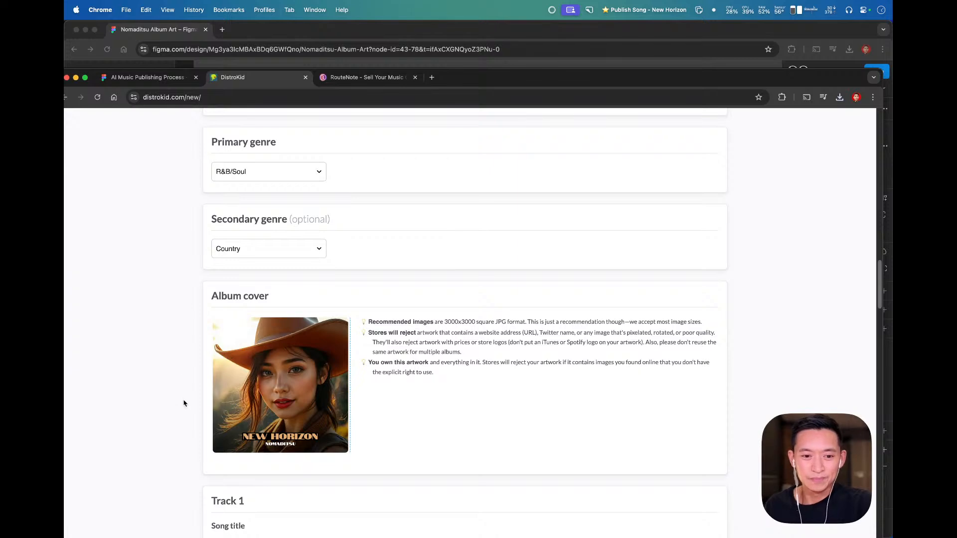
# - Scroll to Track 1 and bring up the file picker for its audio
pyautogui.scroll(-2, 184, 403)
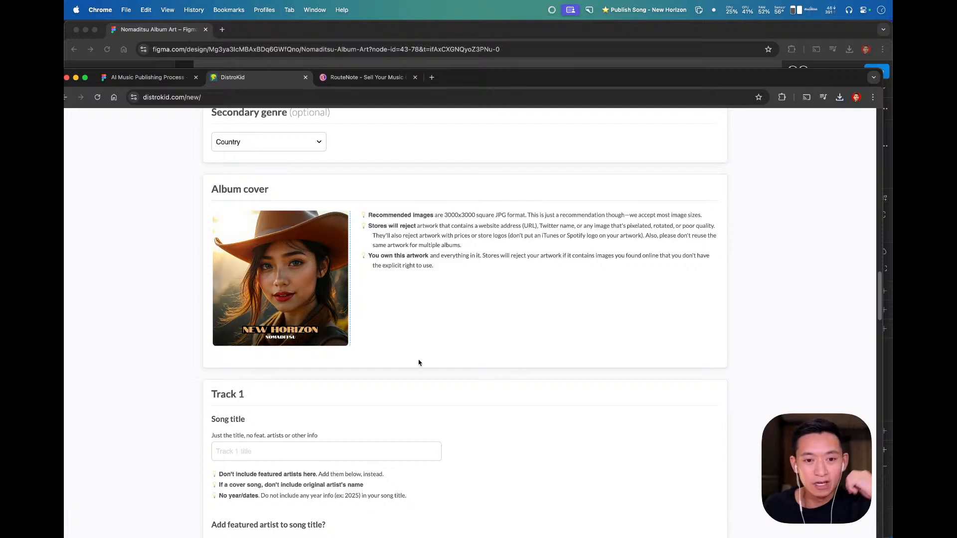
pyautogui.scroll(-10, 177, 374)
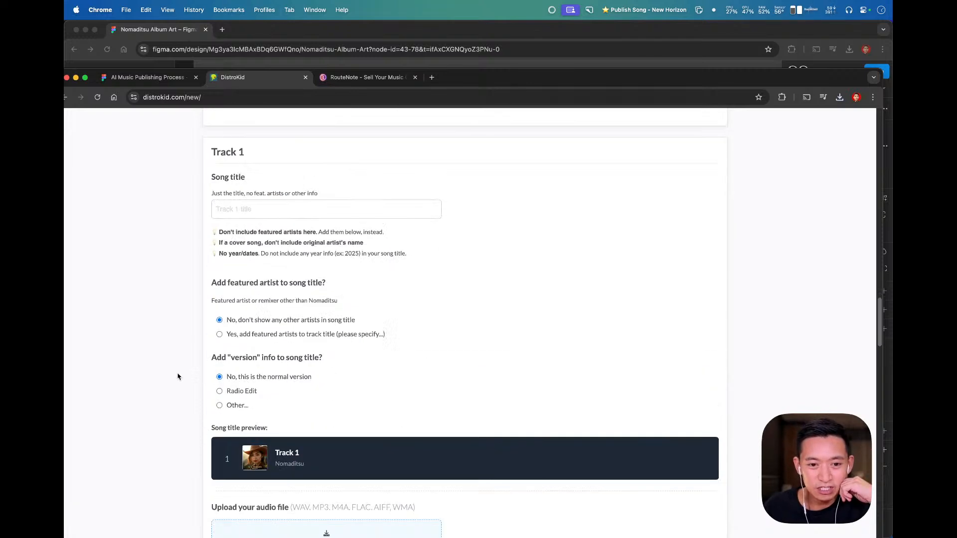
pyautogui.scroll(-20, 180, 392)
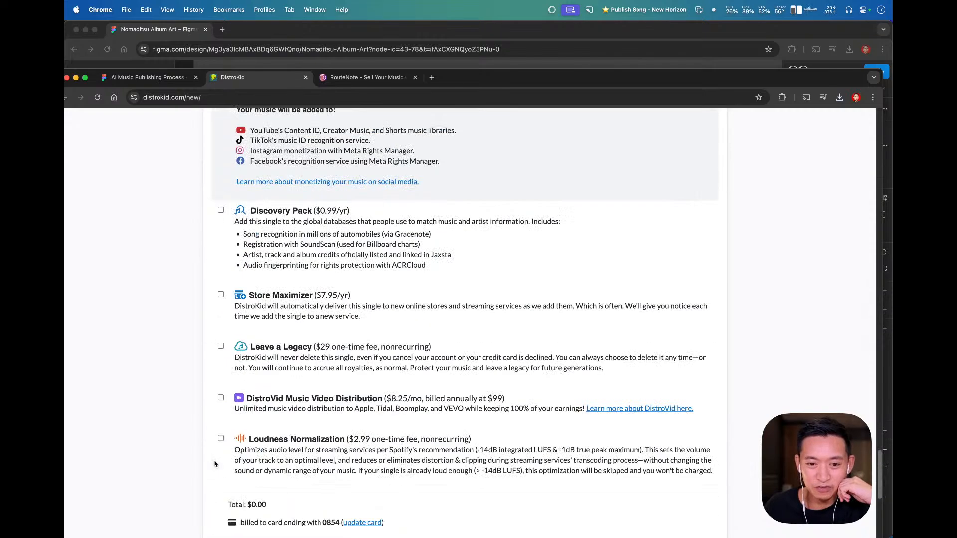
pyautogui.scroll(20, 215, 464)
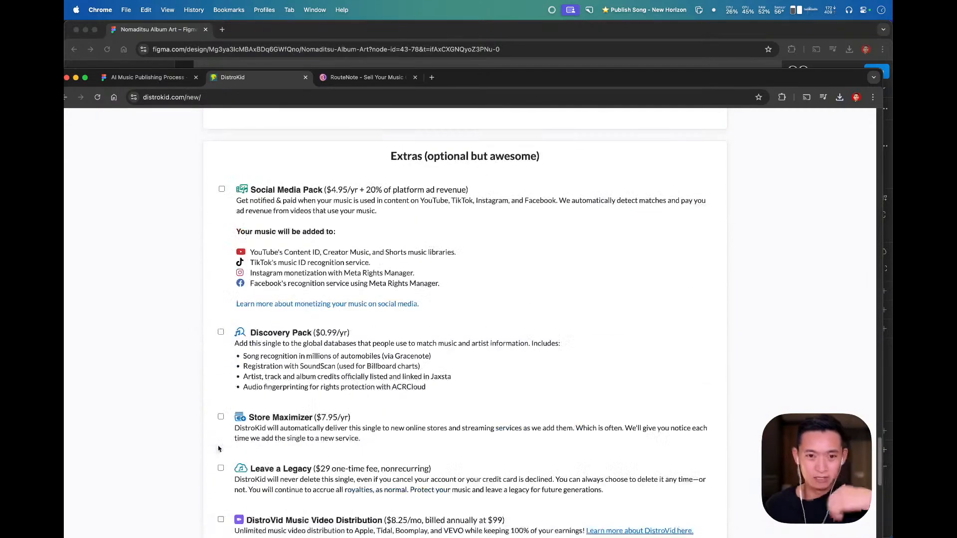
pyautogui.scroll(6, 218, 448)
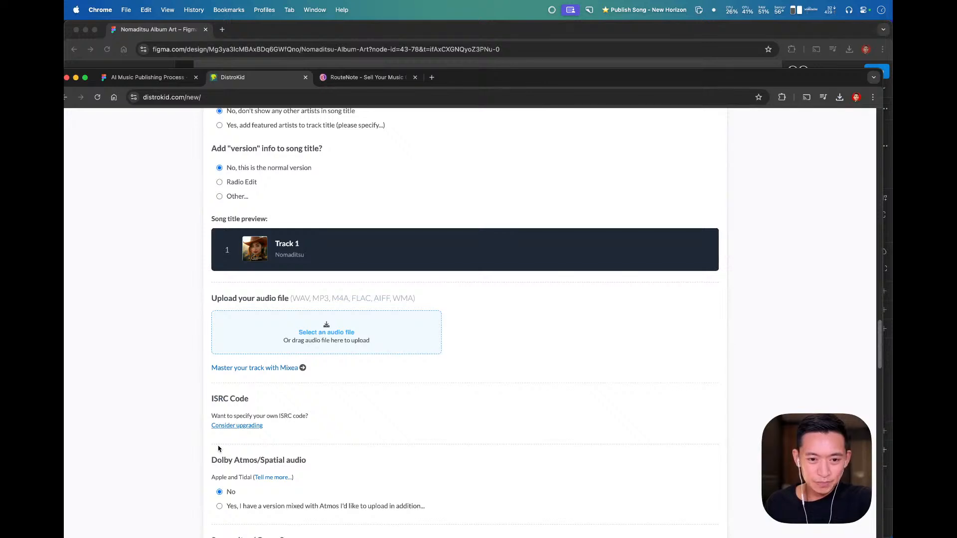
pyautogui.scroll(1, 200, 429)
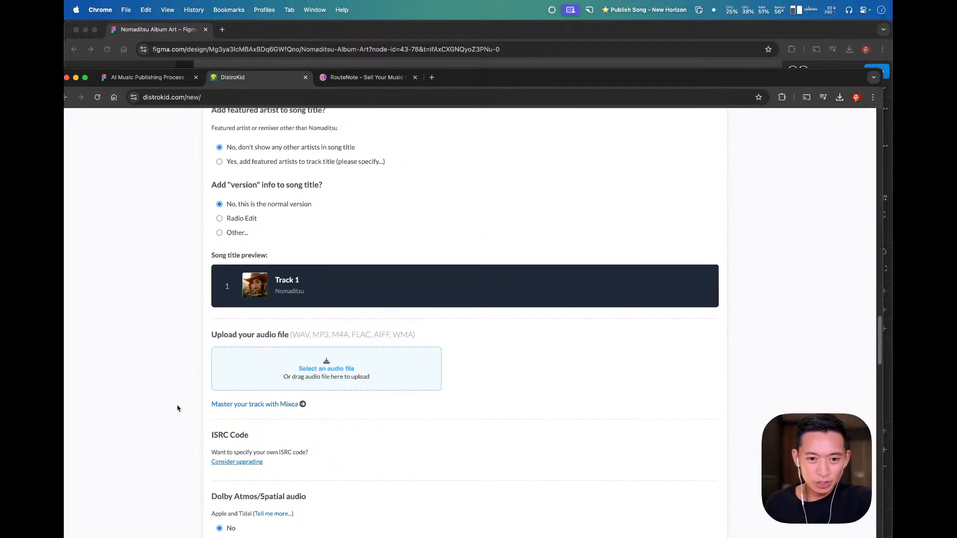
pyautogui.click(325, 364)
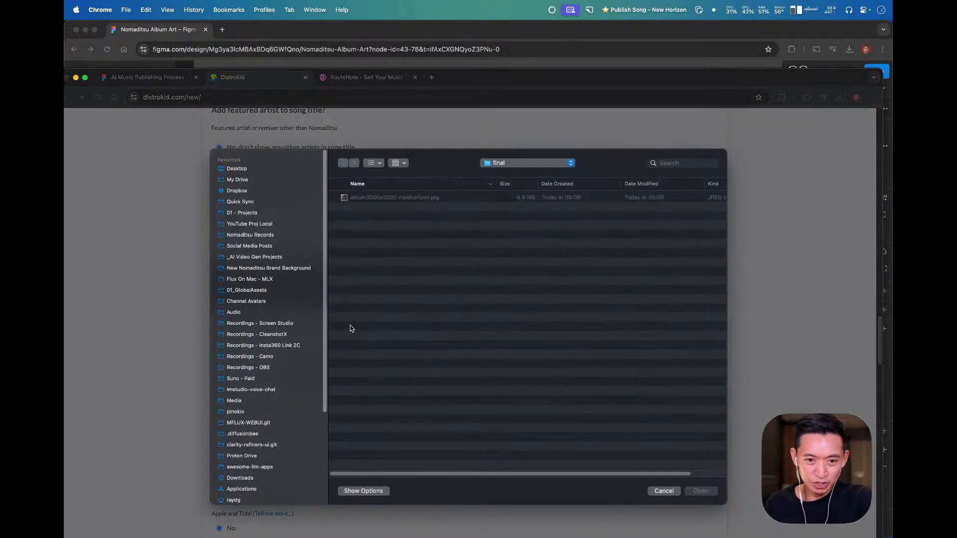
# - Preview New Horizon.wav from the New Horizon folder and attach it as Track 1's audio
pyautogui.click(529, 172)
pyautogui.click(537, 183)
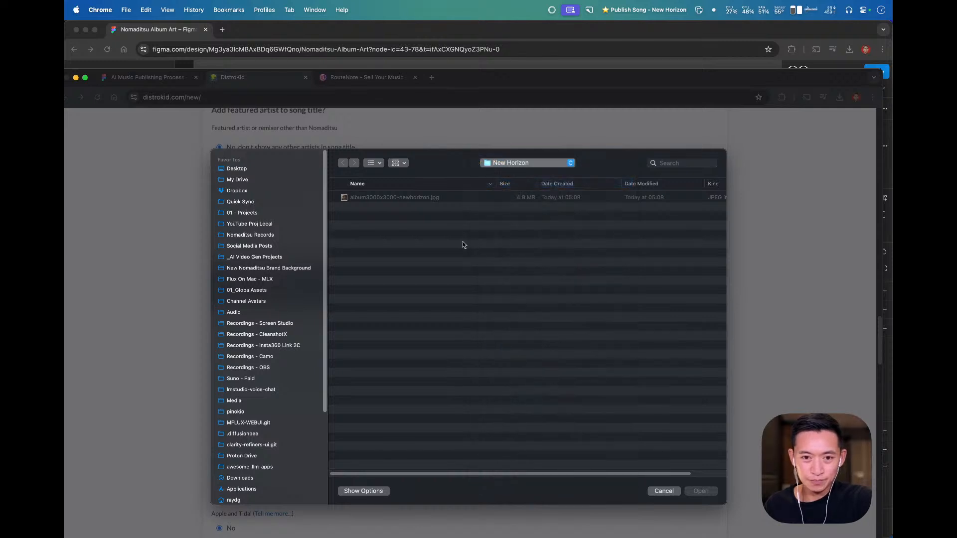
pyautogui.click(388, 264)
pyautogui.press('space')
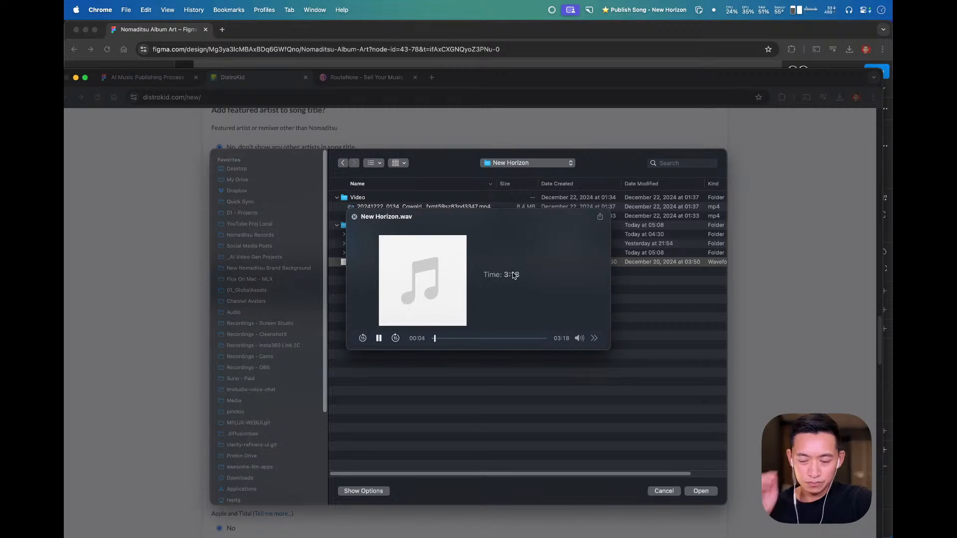
pyautogui.press('XF86AudioRaiseVolume')
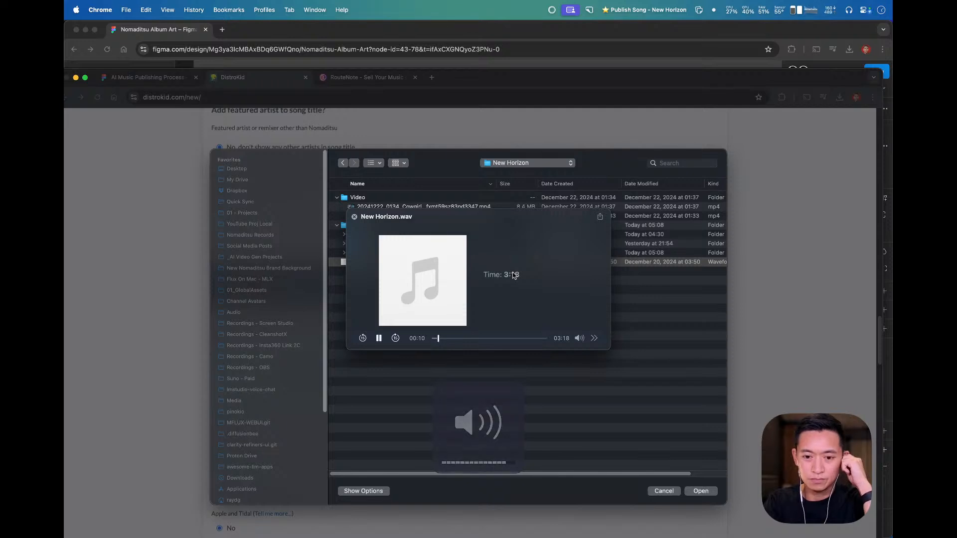
pyautogui.press('XF86AudioLowerVolume')
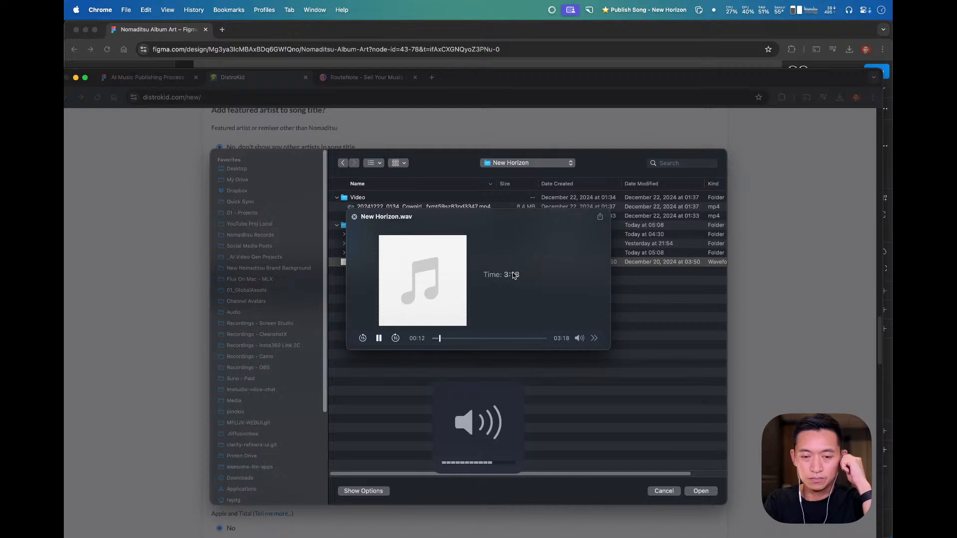
pyautogui.click(379, 339)
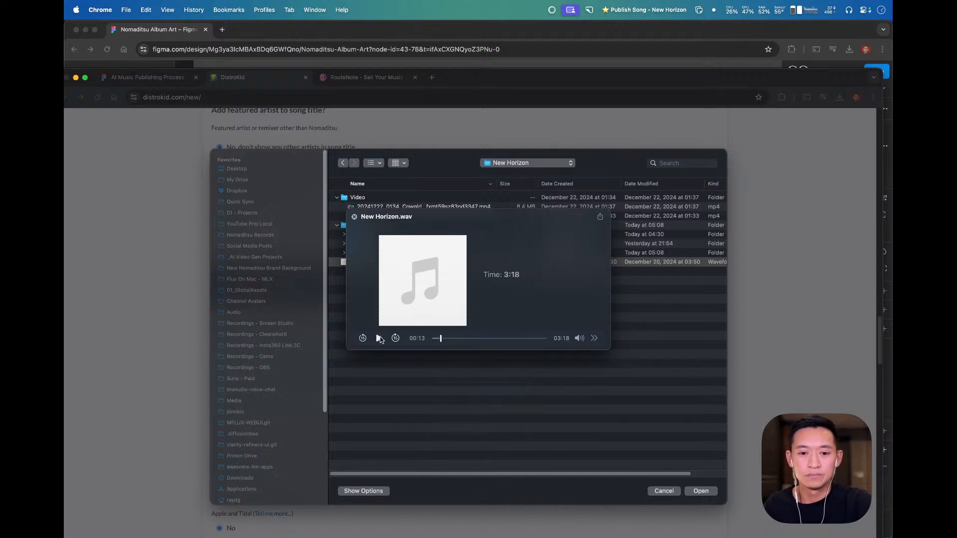
pyautogui.click(354, 217)
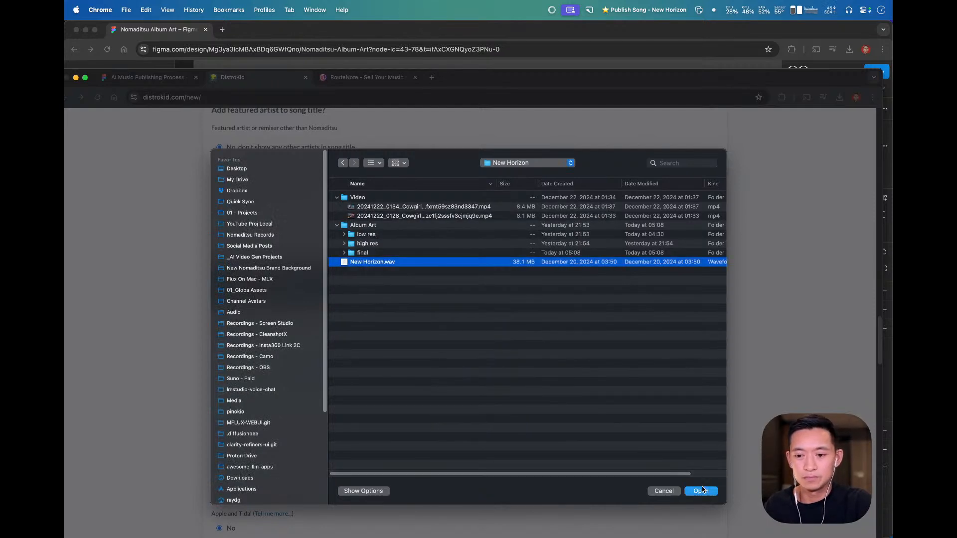
pyautogui.click(702, 491)
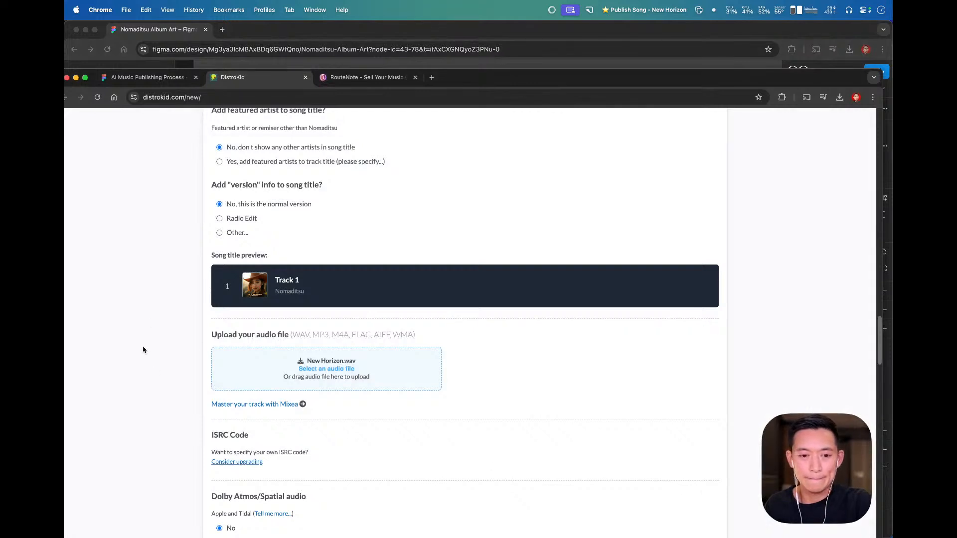
pyautogui.scroll(-5, 143, 350)
# - Enter the songwriter's real first name and last name under Songwriter(s) real name
pyautogui.scroll(-1, 155, 306)
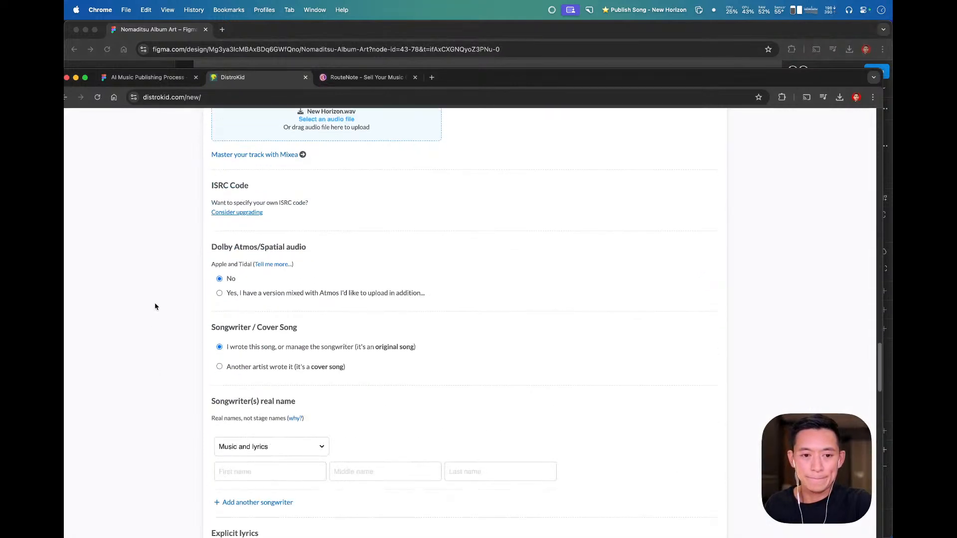
pyautogui.scroll(1, 356, 185)
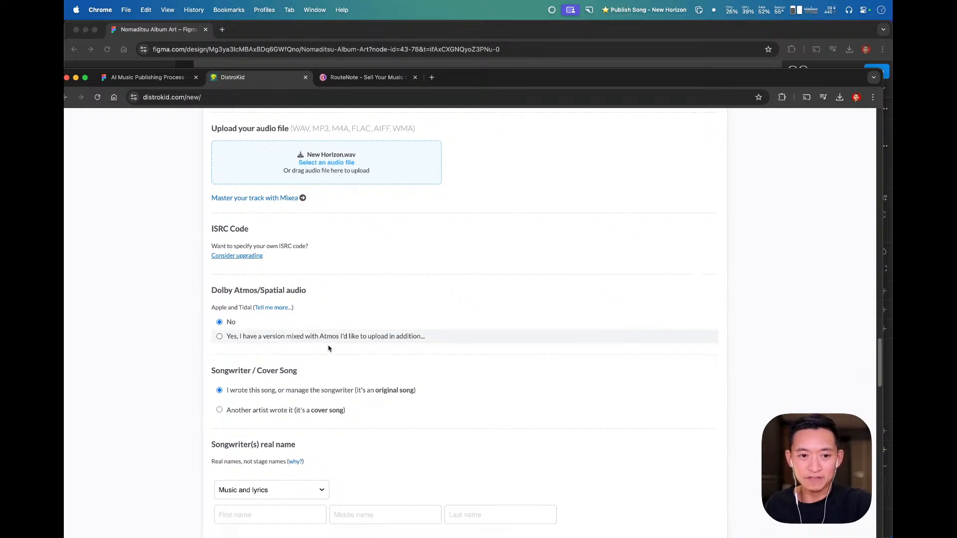
pyautogui.scroll(-2, 319, 344)
pyautogui.scroll(-4, 298, 345)
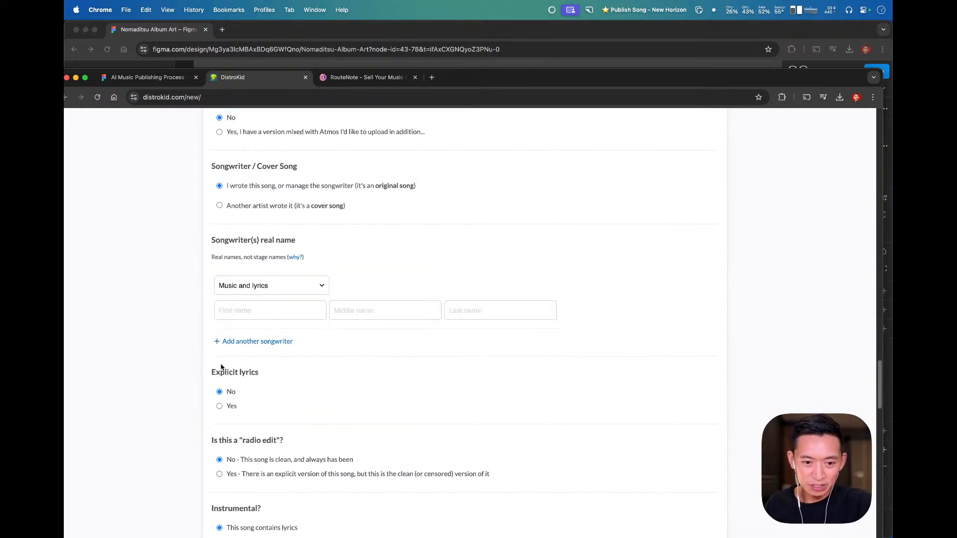
pyautogui.click(258, 309)
pyautogui.write('Ray')
pyautogui.press('Tab')
pyautogui.press('Tab')
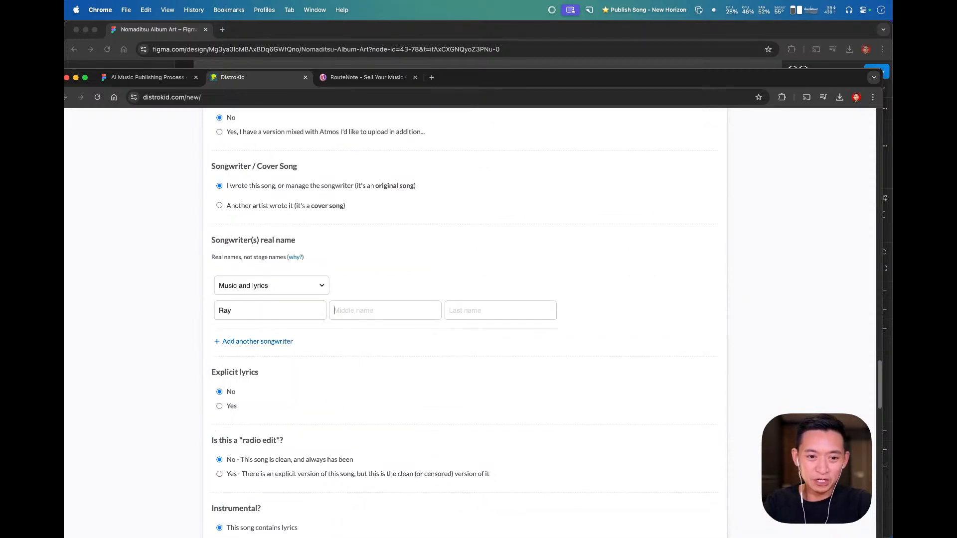
pyautogui.write('de Guzm')
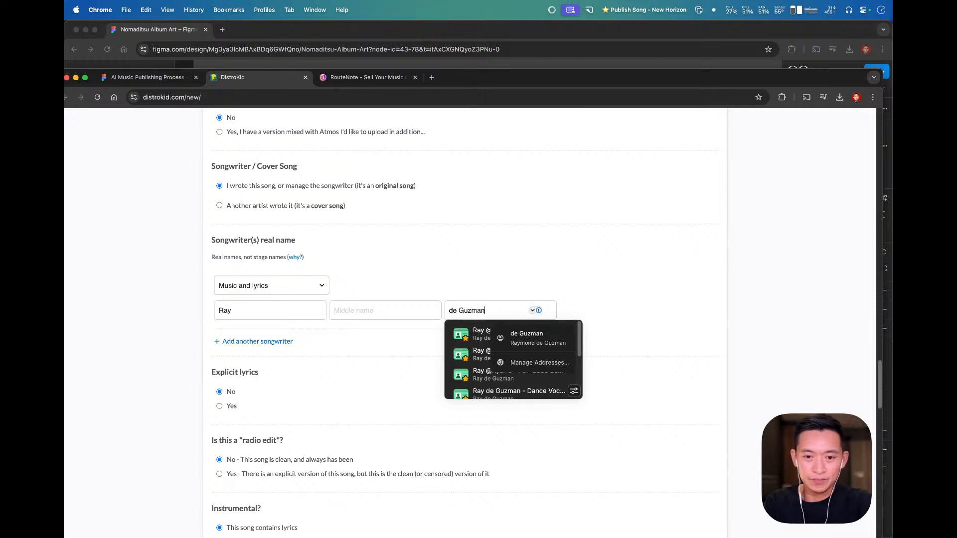
pyautogui.write('an')
pyautogui.scroll(-7, 420, 267)
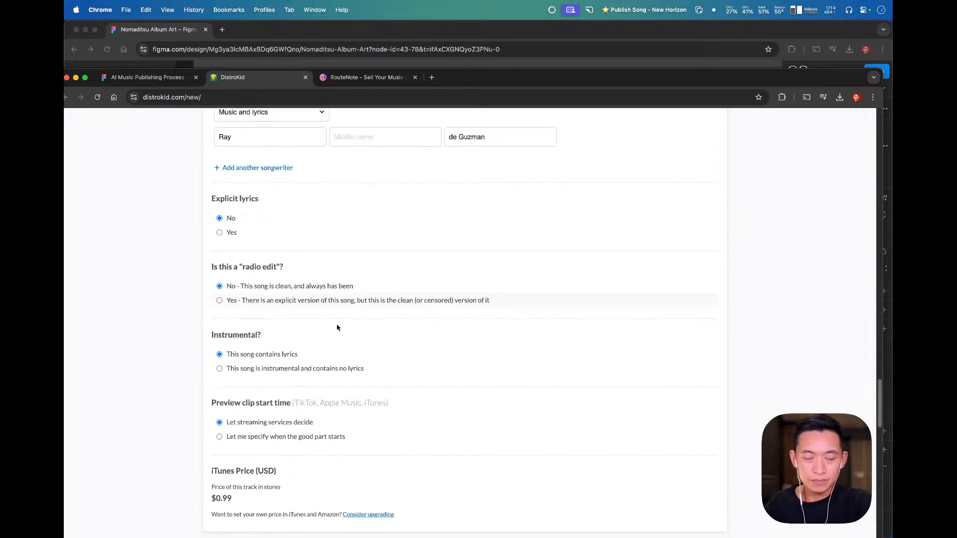
pyautogui.scroll(-2, 371, 359)
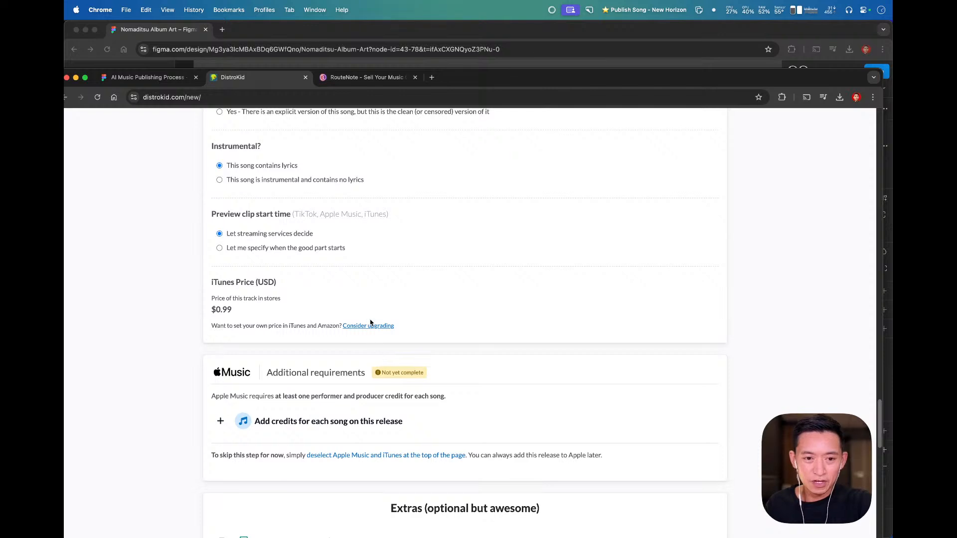
pyautogui.scroll(8, 371, 323)
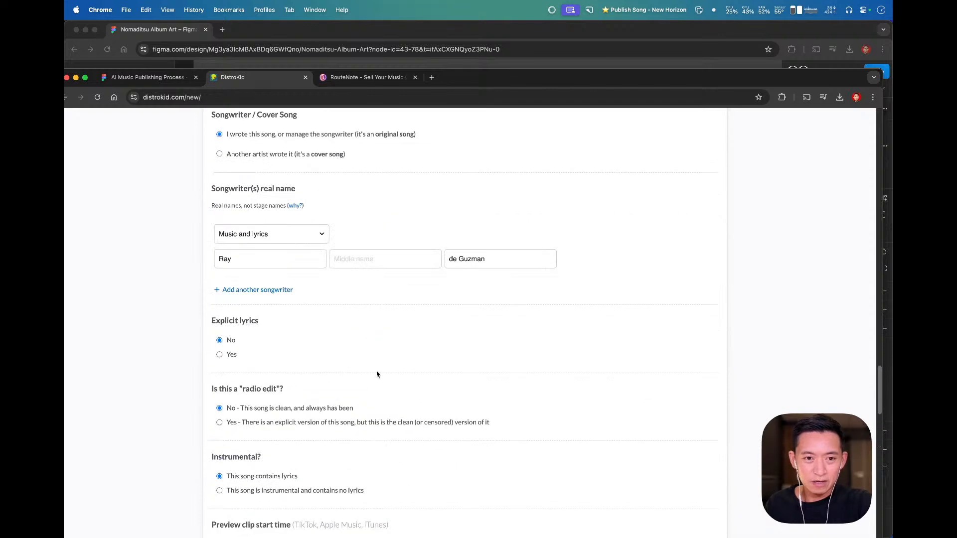
pyautogui.scroll(-8, 390, 389)
# - Expand the per-song Apple Music credits and add Nomaditsu as the Singing & vocals performer
pyautogui.click(287, 443)
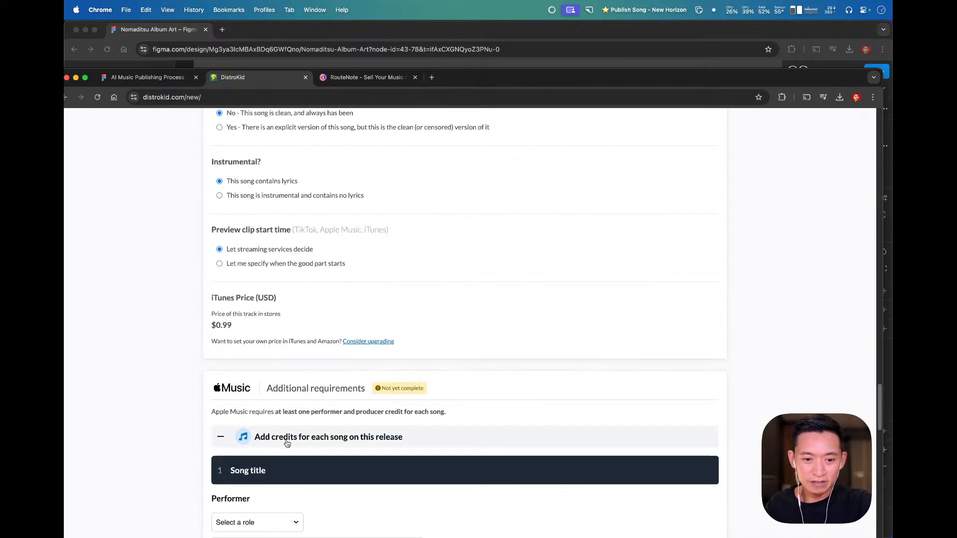
pyautogui.scroll(-4, 145, 424)
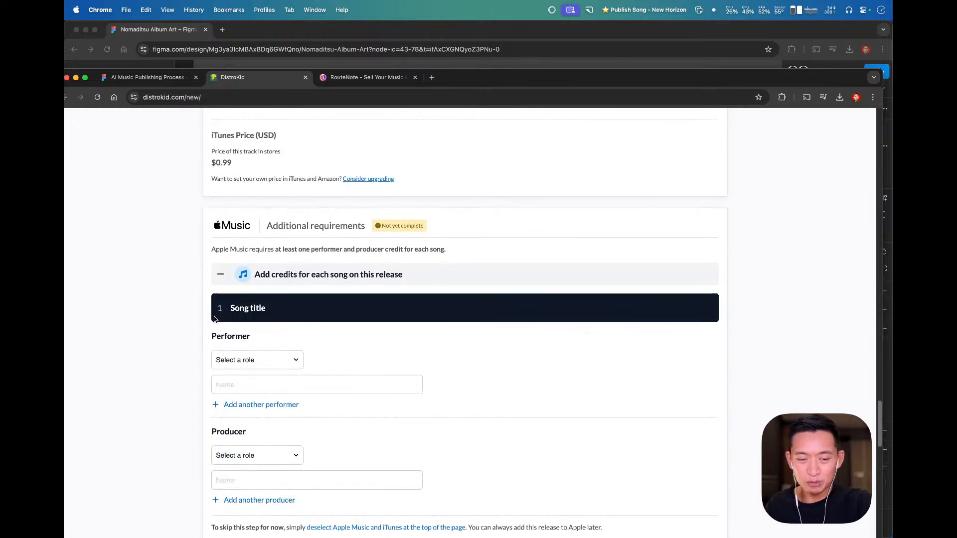
pyautogui.scroll(-3, 152, 369)
pyautogui.click(269, 238)
pyautogui.scroll(-5, 278, 411)
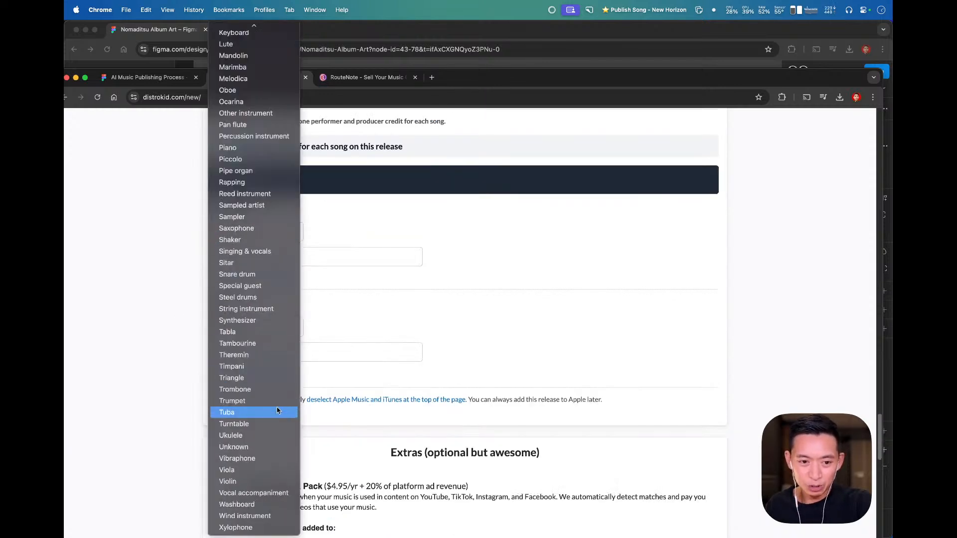
pyautogui.click(257, 251)
pyautogui.click(286, 257)
pyautogui.write('N')
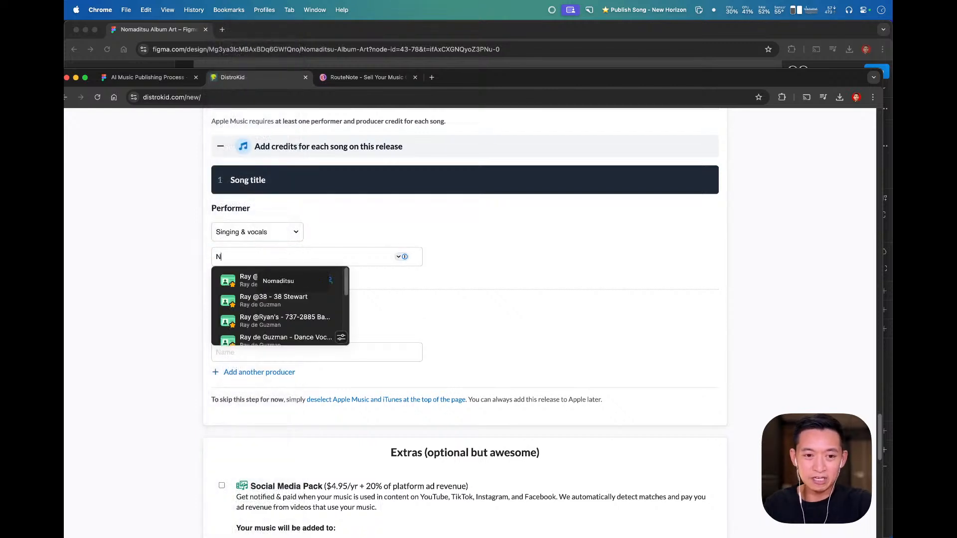
pyautogui.write('omadits')
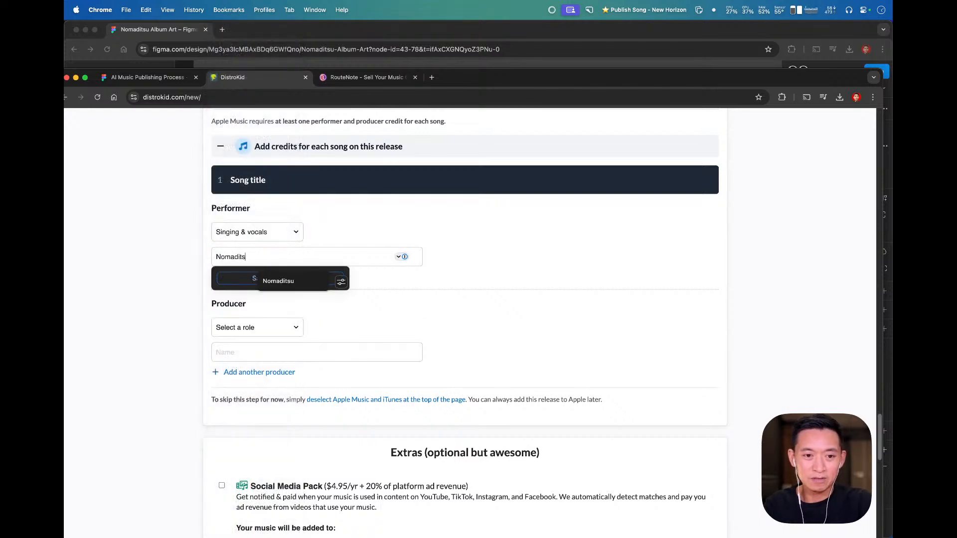
pyautogui.write('u')
pyautogui.click(184, 279)
# - Add a Producer credit with the producer's full name
pyautogui.click(271, 329)
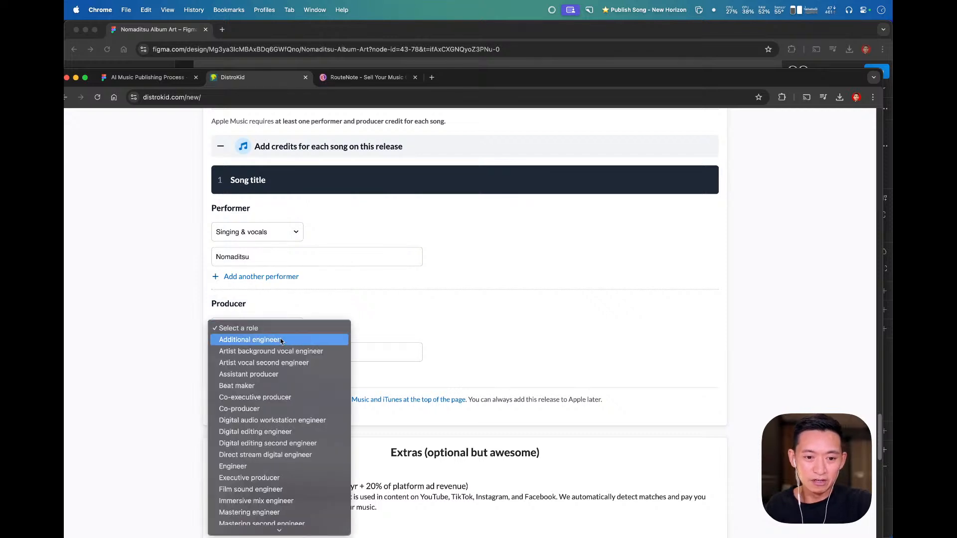
pyautogui.click(294, 355)
pyautogui.click(314, 352)
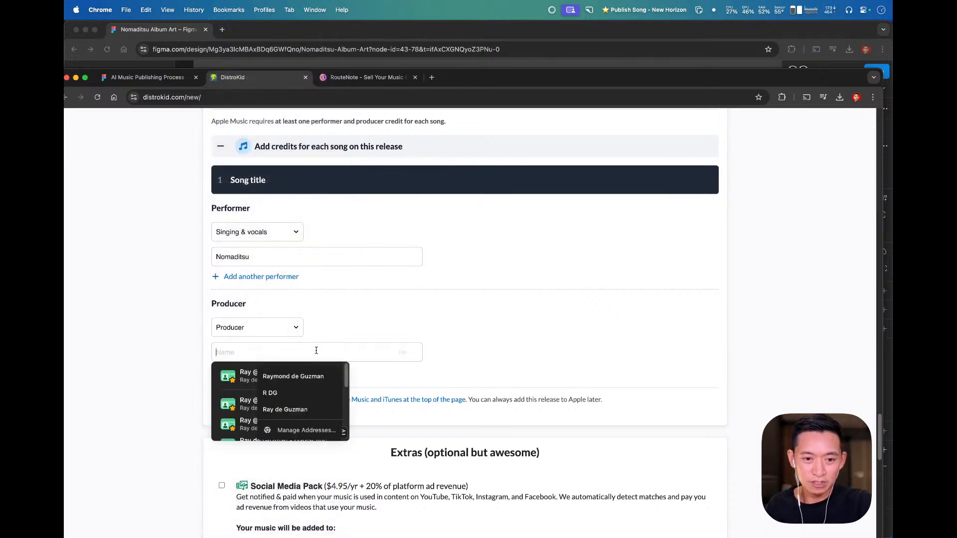
pyautogui.write('Ray de G')
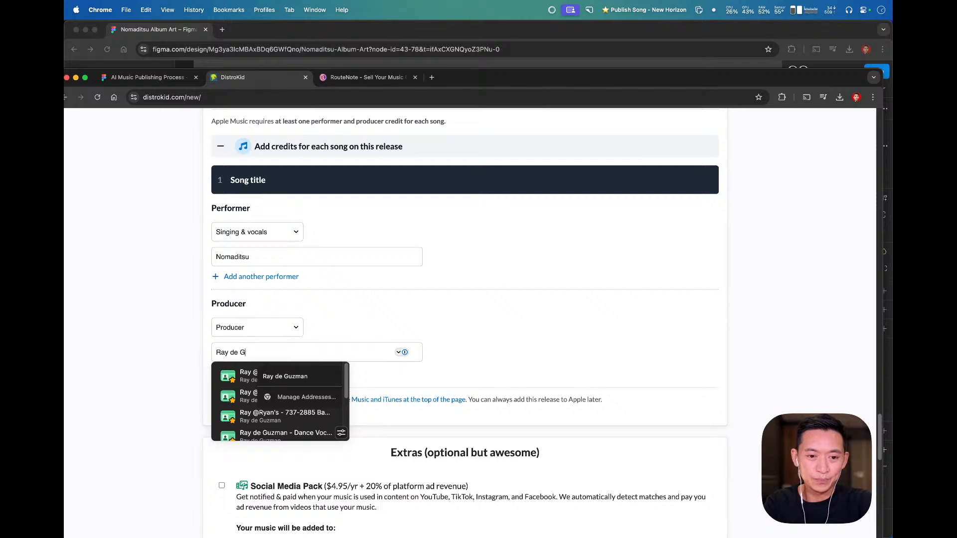
pyautogui.write('uzman')
pyautogui.click(170, 310)
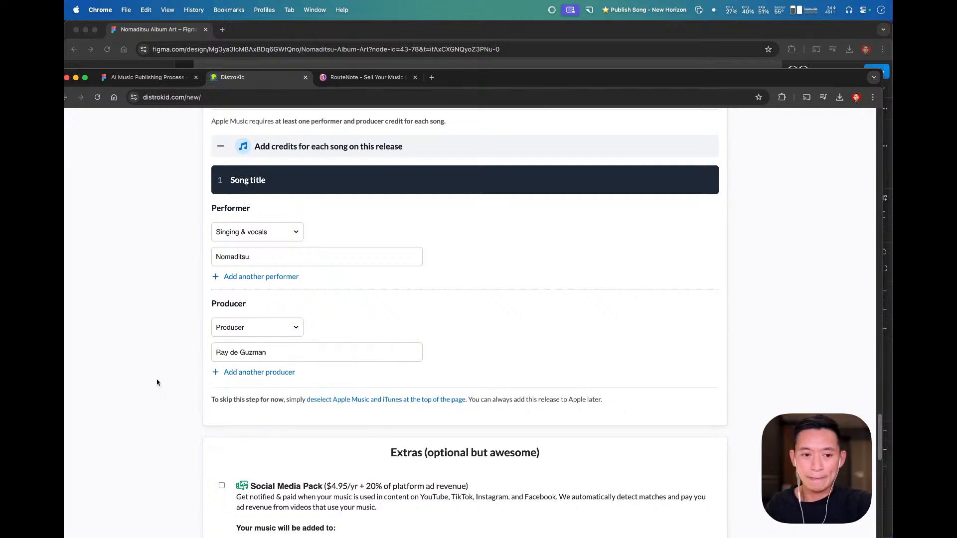
pyautogui.scroll(-10, 156, 383)
pyautogui.scroll(-20, 155, 394)
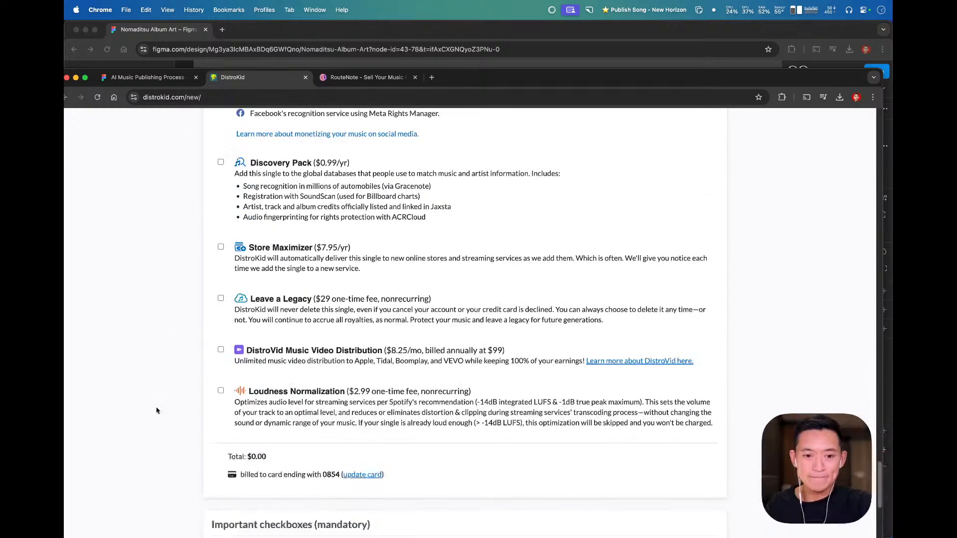
pyautogui.scroll(3, 169, 399)
pyautogui.scroll(1, 169, 399)
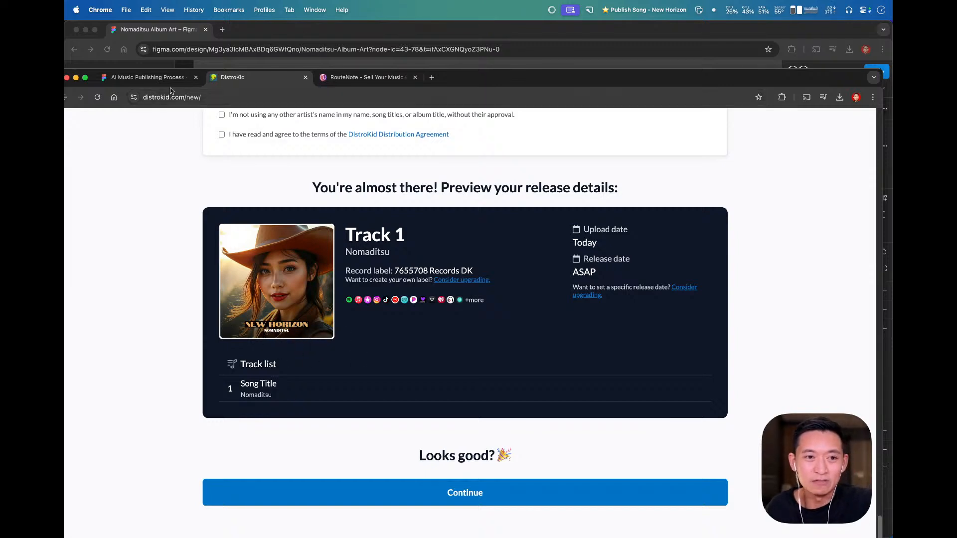
pyautogui.click(157, 79)
# - In Figma, copy the New Horizon album cover frame as a PNG
pyautogui.click(295, 34)
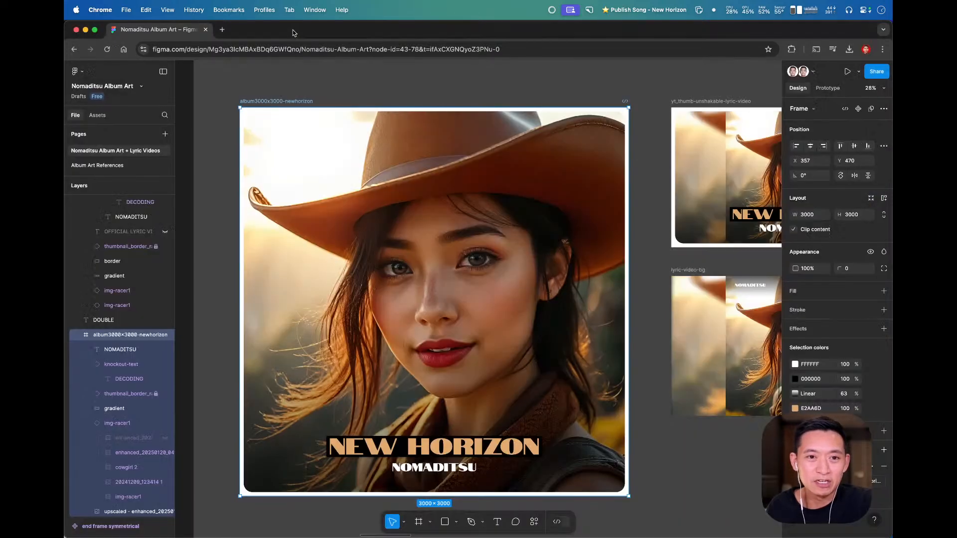
pyautogui.scroll(-5, 482, 266)
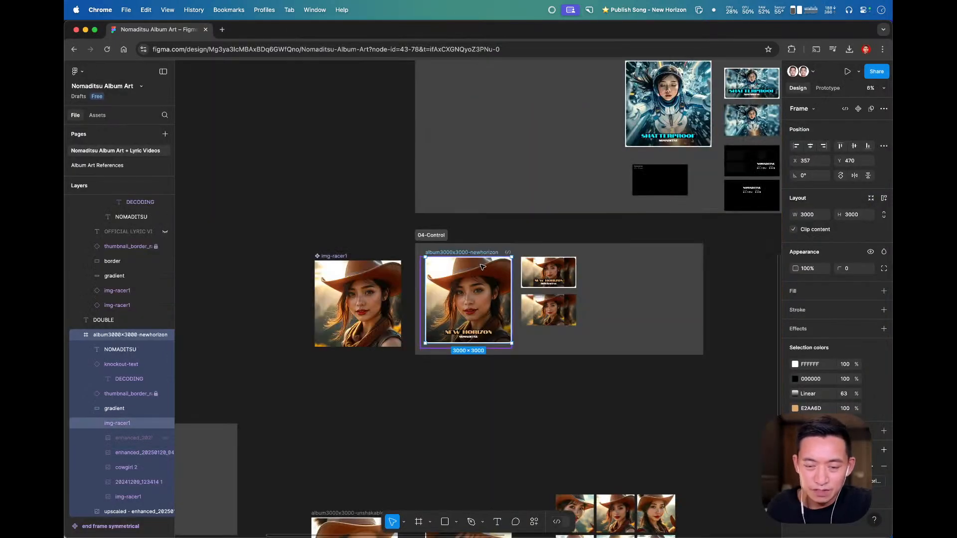
pyautogui.rightClick(482, 253)
pyautogui.moveTo(549, 238)
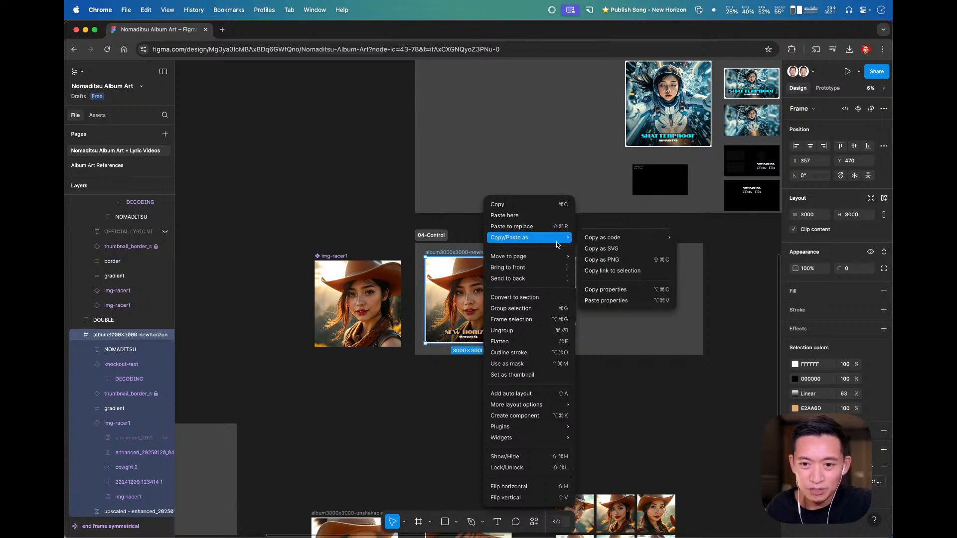
pyautogui.click(623, 260)
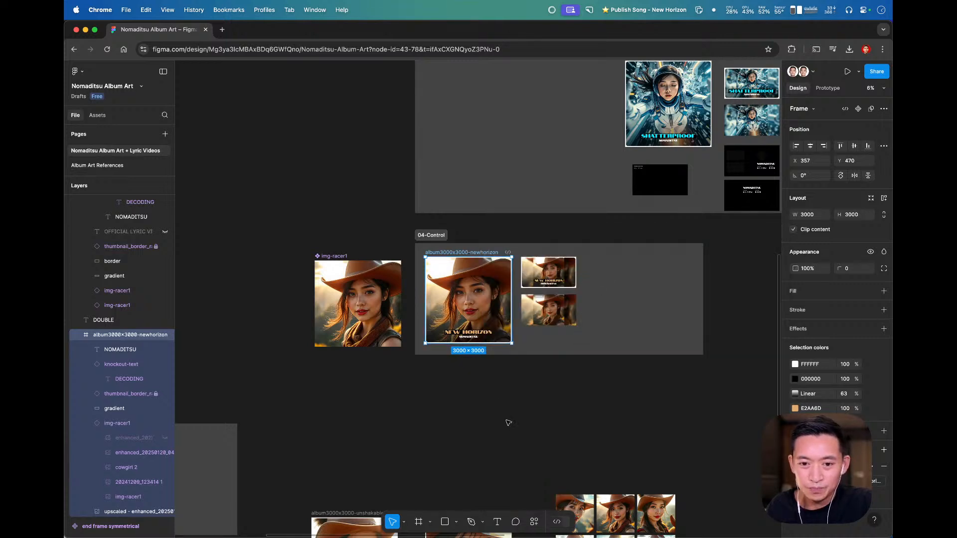
# - Paste the PNG copy below the 04-Control section, then zoom in on the upper album cover
pyautogui.click(504, 383)
pyautogui.scroll(-2, 498, 374)
pyautogui.click(381, 224)
pyautogui.click(432, 310)
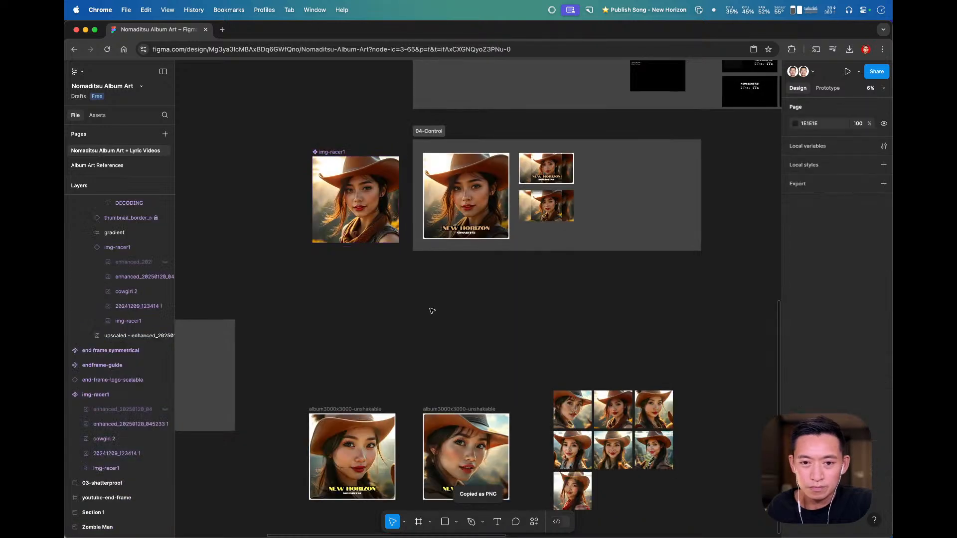
pyautogui.press('cmd+v')
pyautogui.moveTo(490, 283); pyautogui.dragTo(482, 287)
pyautogui.scroll(5, 449, 207)
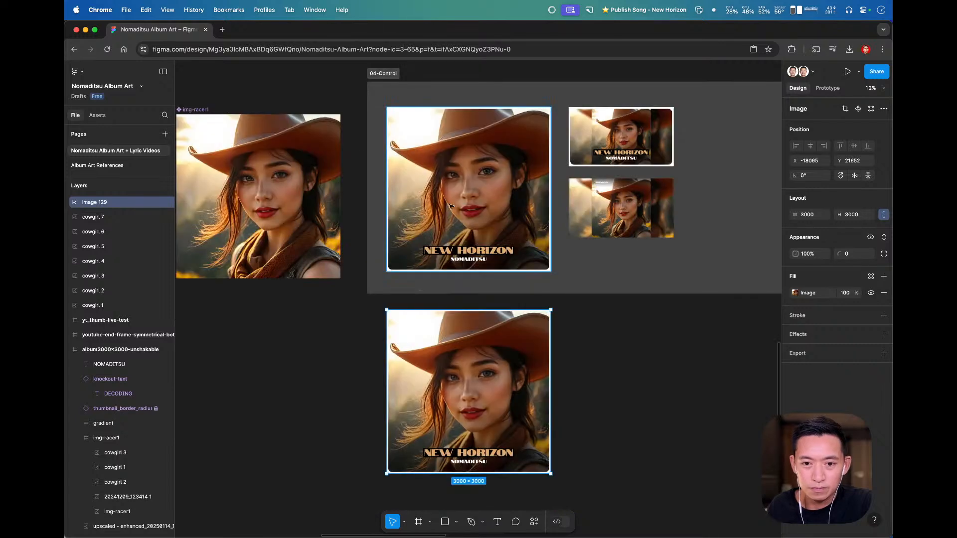
pyautogui.press('z')
pyautogui.moveTo(602, 329); pyautogui.dragTo(324, 88)
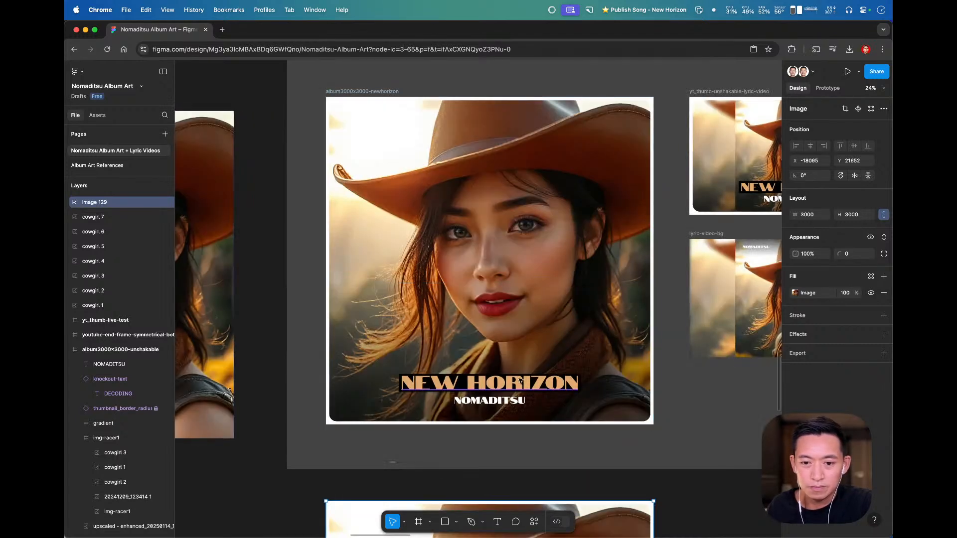
pyautogui.keyDown('super'); pyautogui.click(520, 381); pyautogui.keyUp('super')
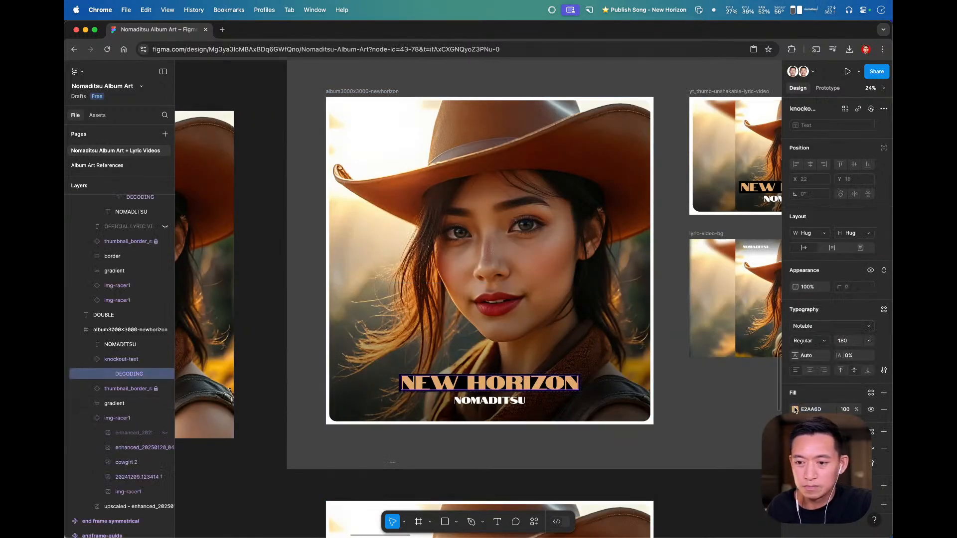
# - Shift the thumbnail's NEW HORIZON title colour from orange toward yellow
pyautogui.click(795, 410)
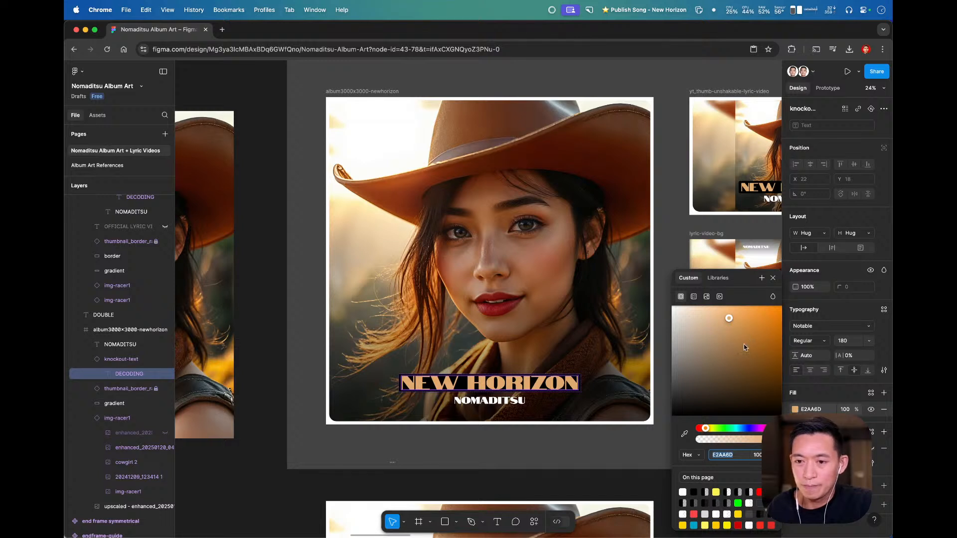
pyautogui.moveTo(705, 429); pyautogui.dragTo(709, 429)
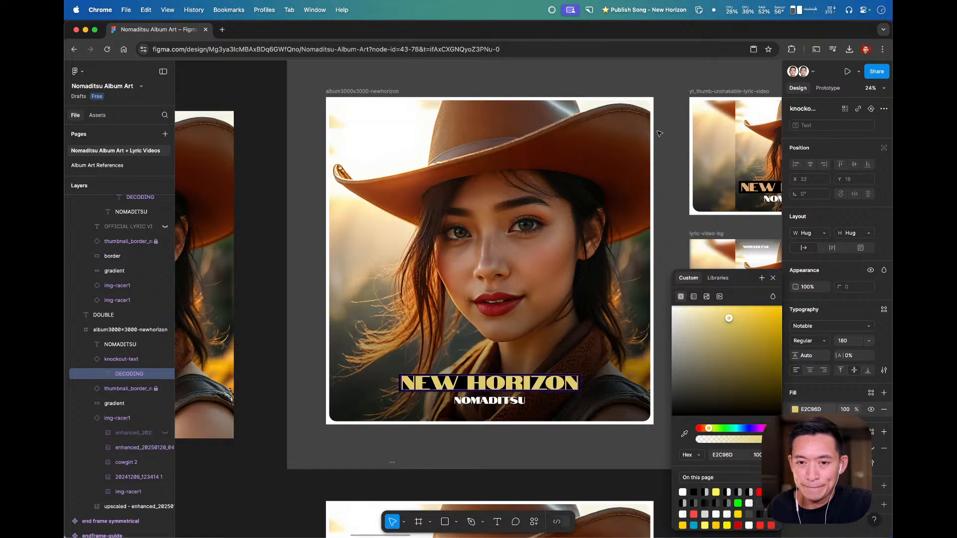
pyautogui.click(631, 81)
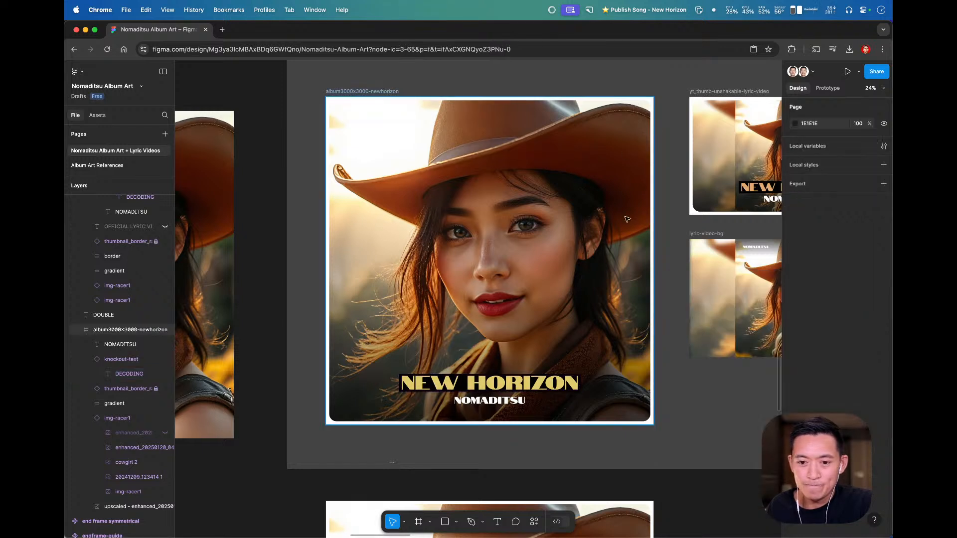
pyautogui.click(673, 285)
pyautogui.moveTo(673, 285); pyautogui.dragTo(545, 302)
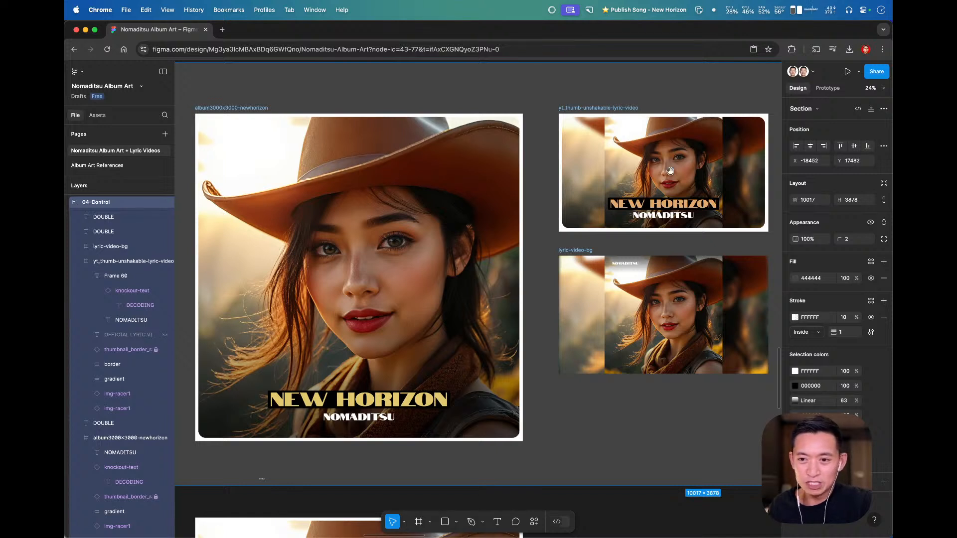
# - Copy the album cover title's E2C96D fill and paste it onto the thumbnail's NEW HORIZON title
pyautogui.click(412, 402)
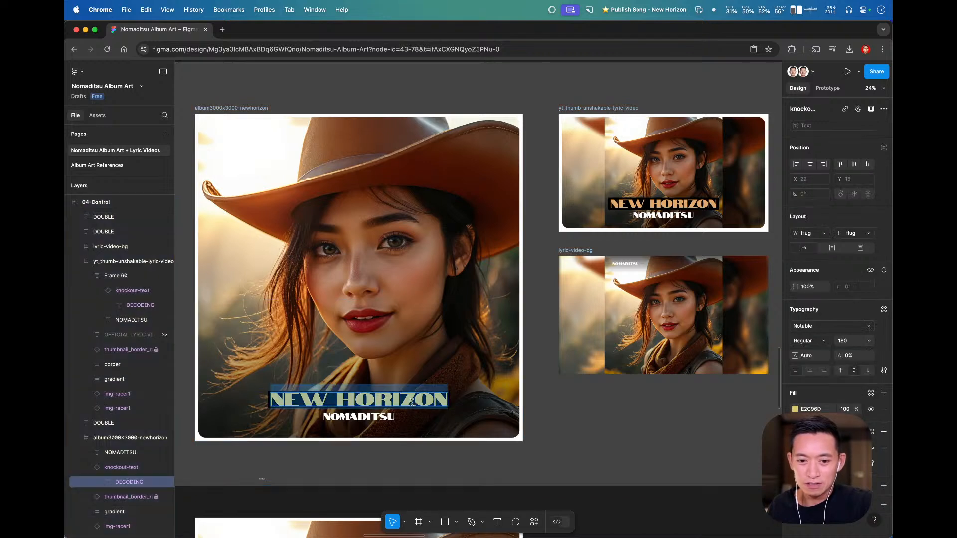
pyautogui.click(818, 409)
pyautogui.moveTo(826, 423); pyautogui.dragTo(707, 429)
pyautogui.click(820, 412)
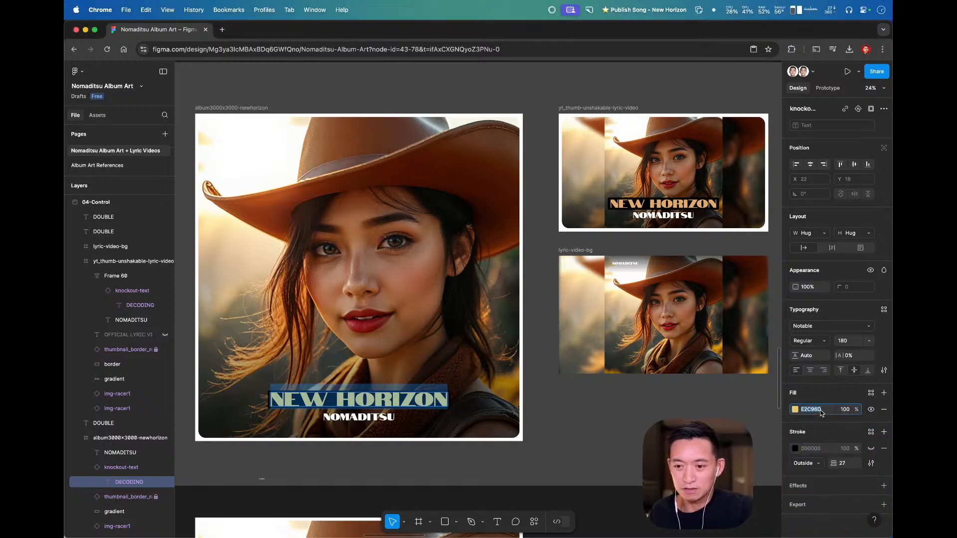
pyautogui.doubleClick(697, 203)
pyautogui.click(816, 407)
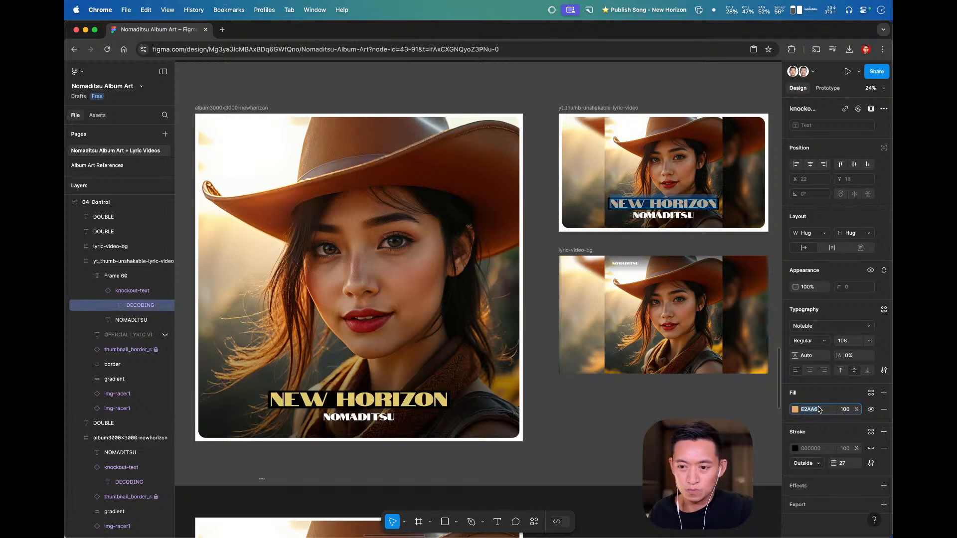
pyautogui.press('cmd+v')
pyautogui.press('Return')
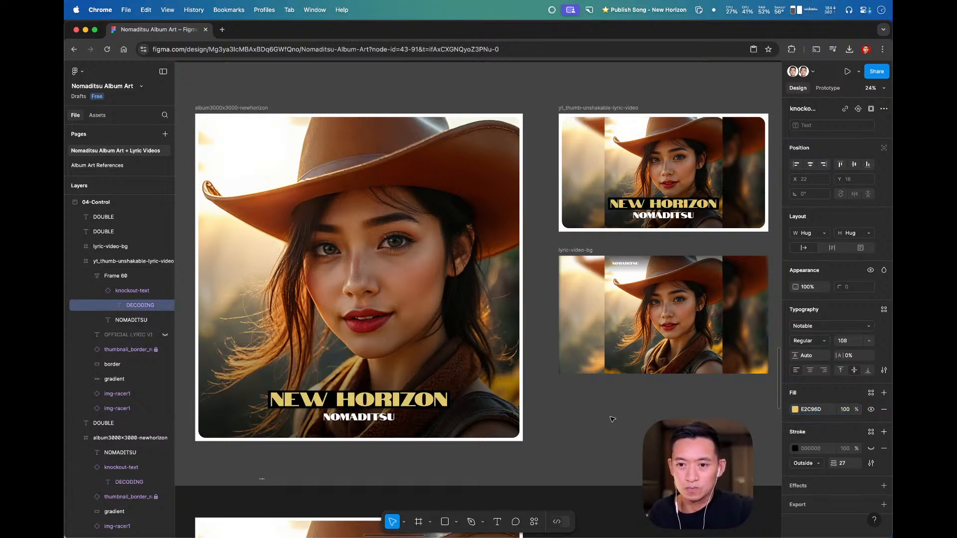
pyautogui.click(627, 426)
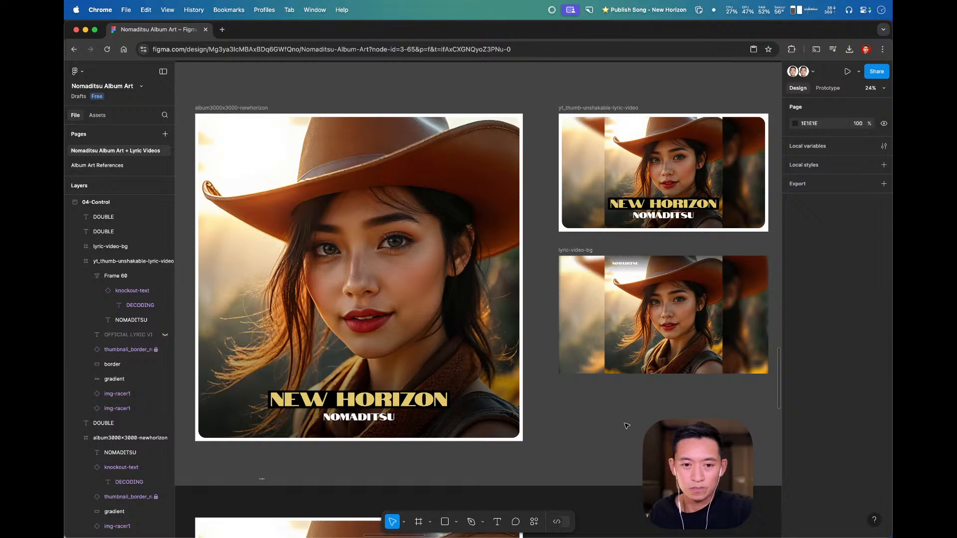
# - Move img-racer1 aside and place the spare cover image beside the album3000x3000-newhorizon frame
pyautogui.click(542, 428)
pyautogui.moveTo(556, 432); pyautogui.dragTo(574, 148)
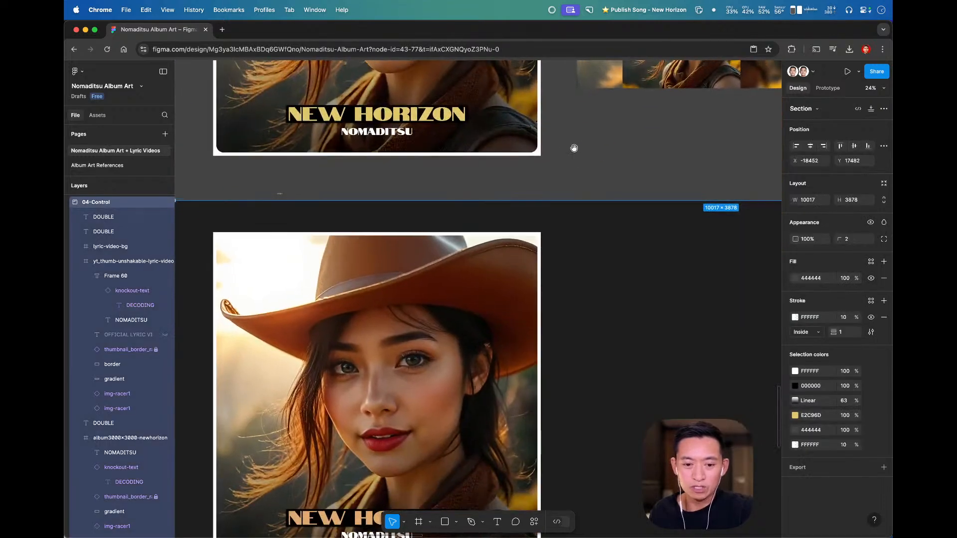
pyautogui.press('-')
pyautogui.press('-')
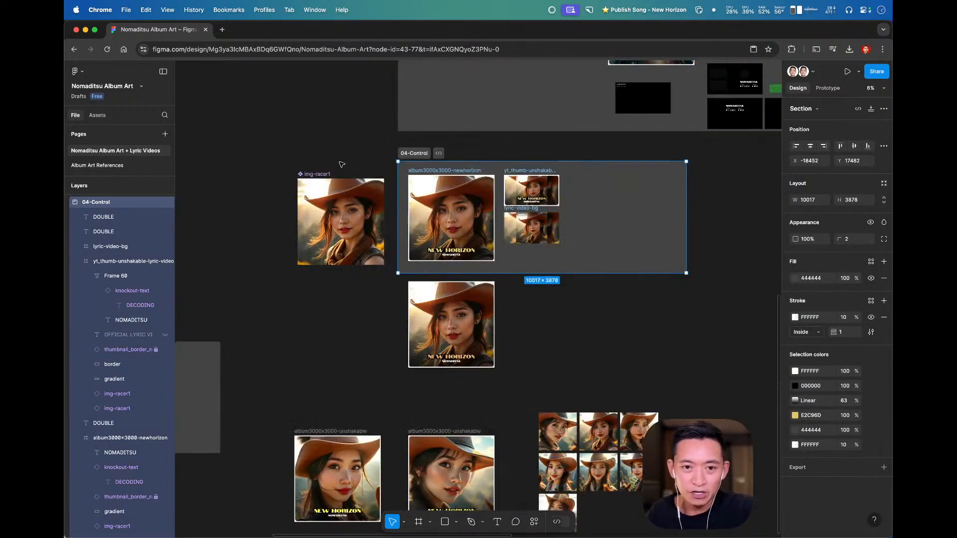
pyautogui.moveTo(339, 187); pyautogui.dragTo(277, 96)
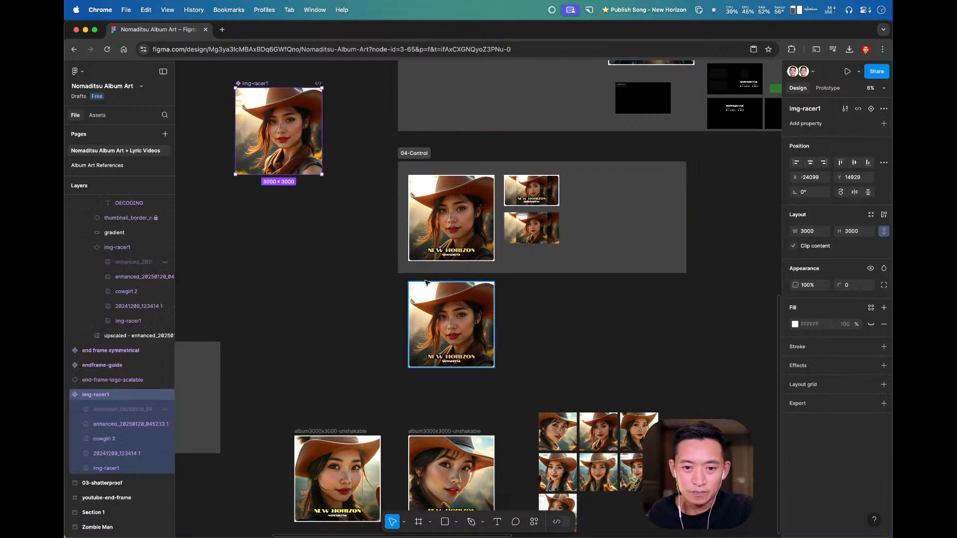
pyautogui.moveTo(427, 284); pyautogui.dragTo(337, 178)
pyautogui.press('z')
pyautogui.moveTo(303, 168); pyautogui.dragTo(514, 296)
pyautogui.moveTo(642, 331); pyautogui.dragTo(633, 344)
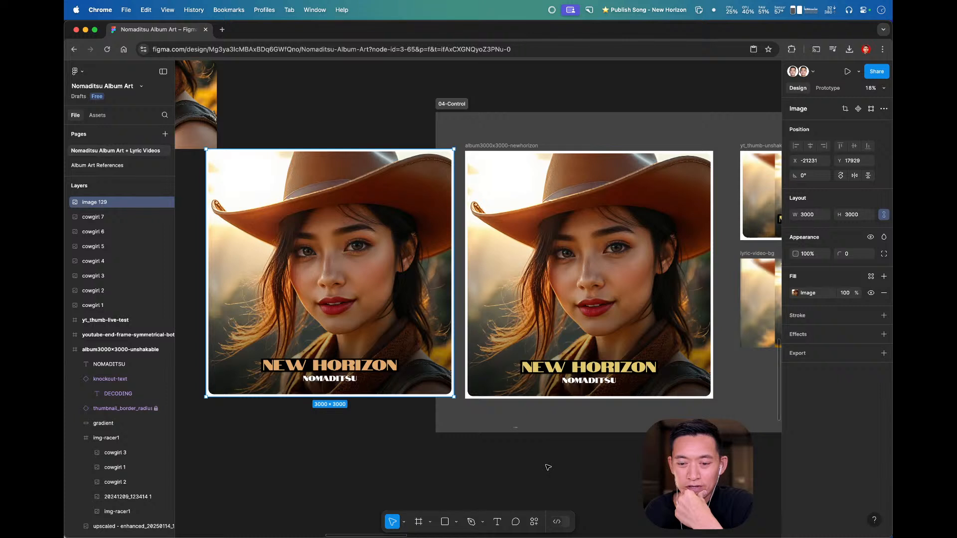
pyautogui.doubleClick(611, 371)
# - Brighten the album cover's NEW HORIZON title to lemon yellow FFF589 and copy the hex
pyautogui.click(795, 410)
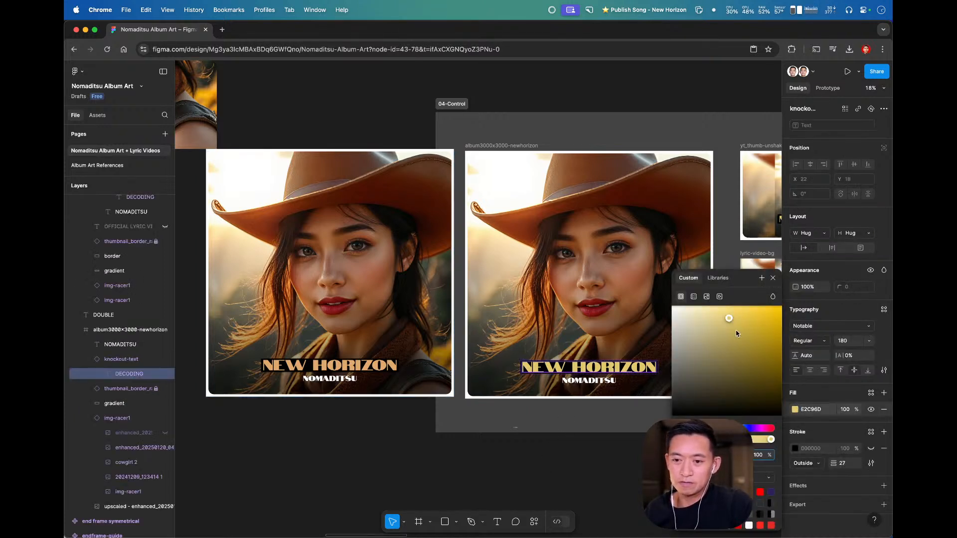
pyautogui.moveTo(729, 318); pyautogui.dragTo(723, 300)
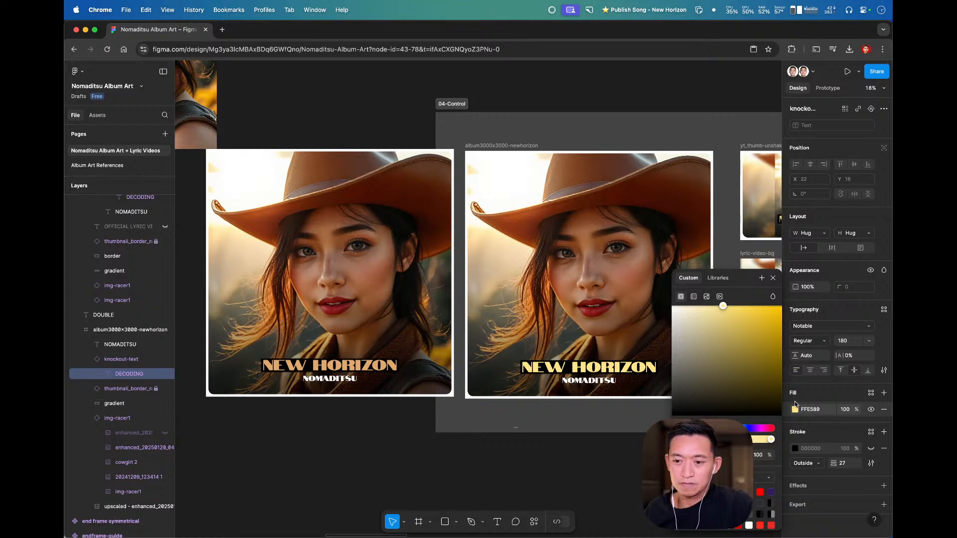
pyautogui.moveTo(719, 431); pyautogui.dragTo(599, 431)
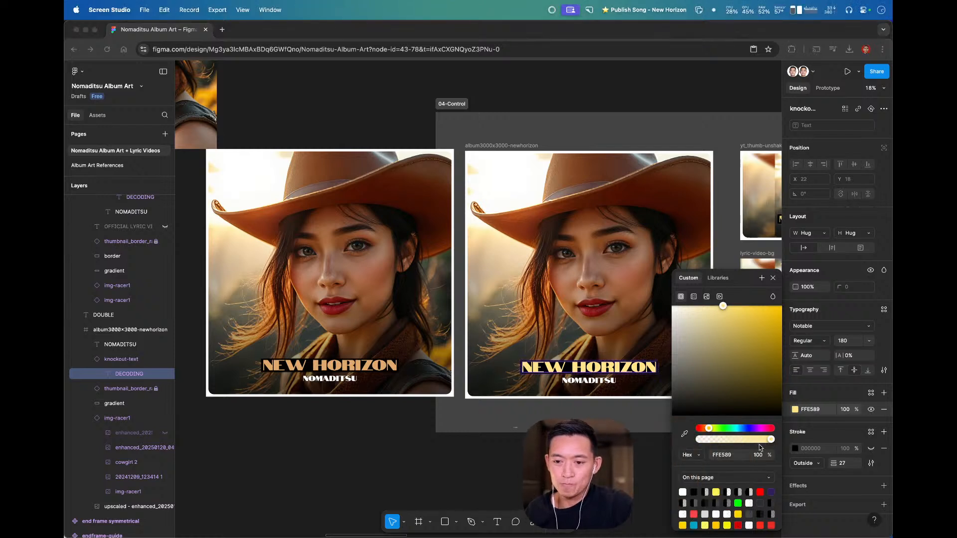
pyautogui.click(712, 430)
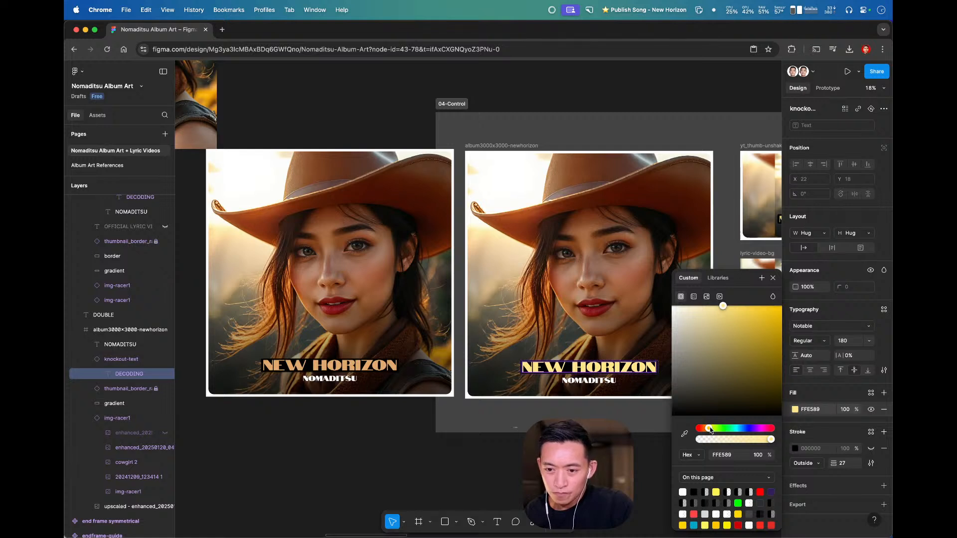
pyautogui.click(710, 429)
pyautogui.moveTo(710, 430); pyautogui.dragTo(712, 430)
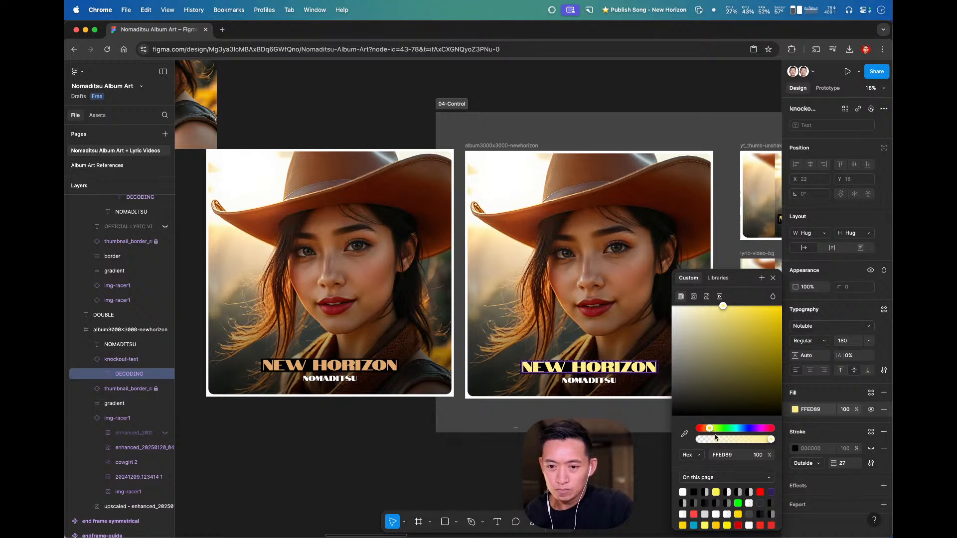
pyautogui.moveTo(710, 429); pyautogui.dragTo(712, 430)
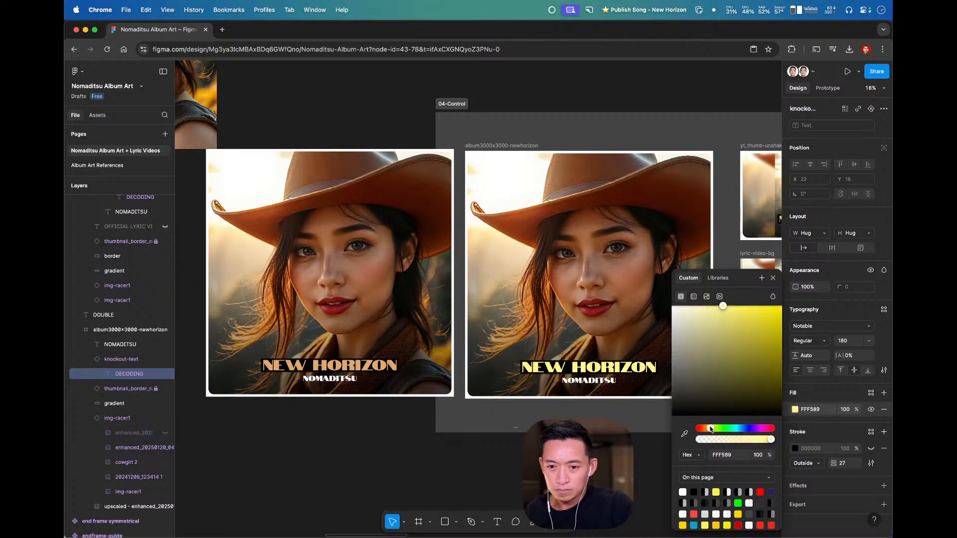
pyautogui.click(723, 455)
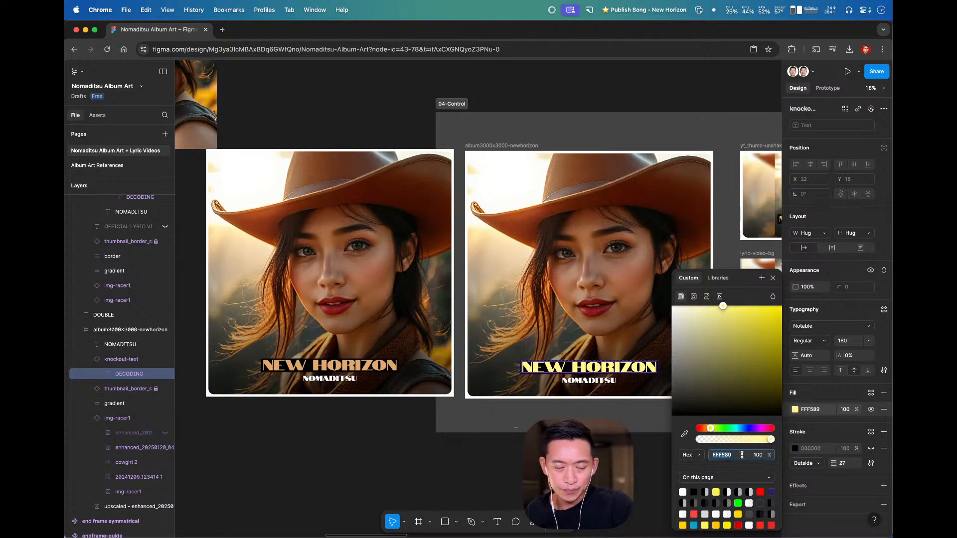
# - Apply FFF589 to the thumbnail's NEW HORIZON title
pyautogui.click(390, 366)
pyautogui.click(737, 432)
pyautogui.hscroll(3, 698, 435)
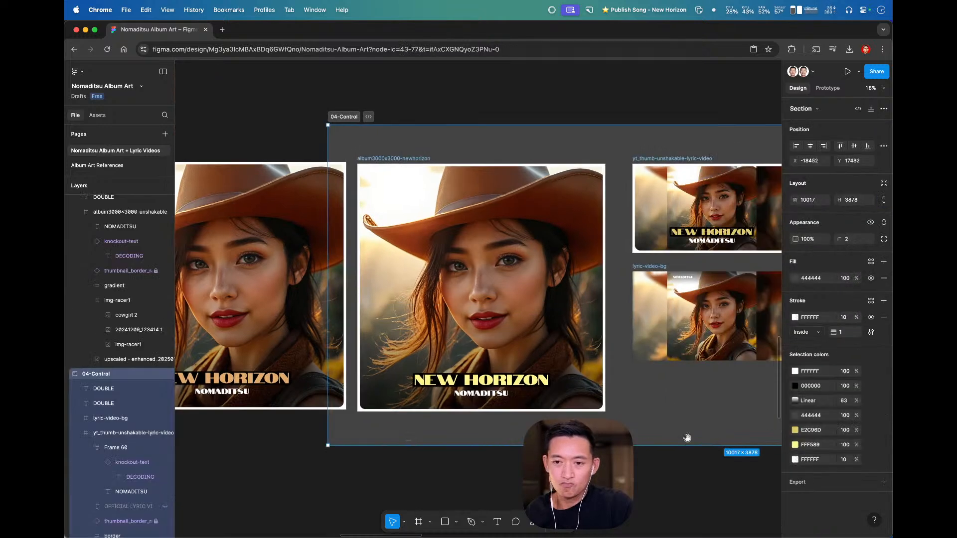
pyautogui.click(140, 477)
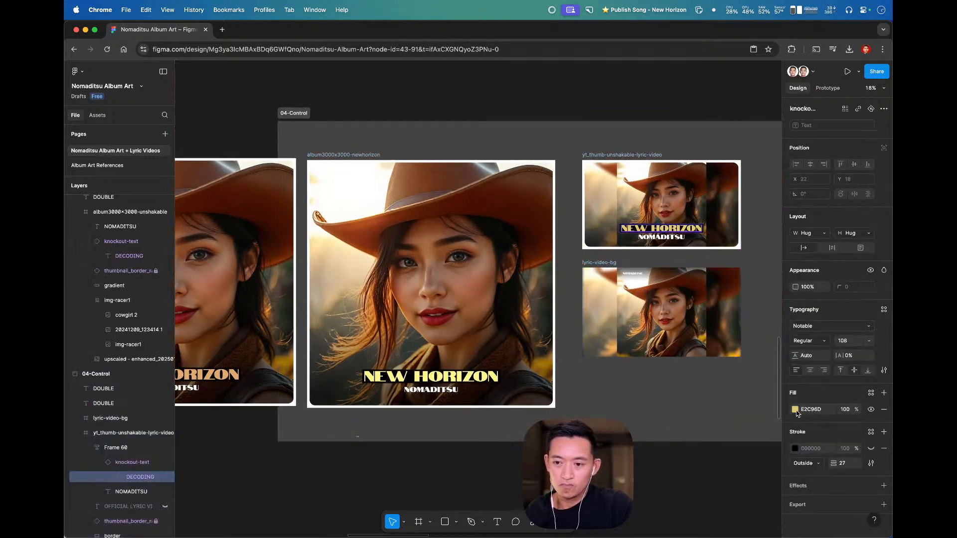
pyautogui.press('Return')
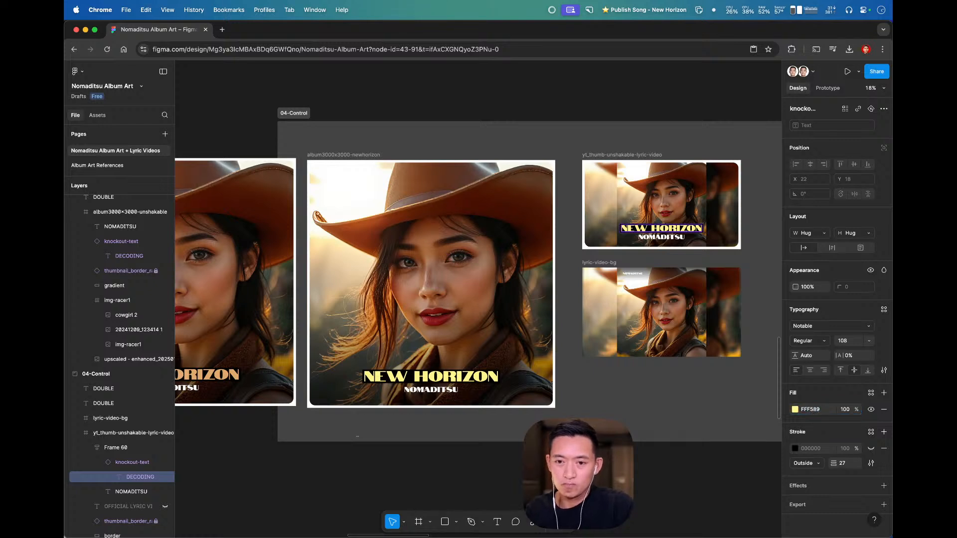
pyautogui.click(746, 464)
pyautogui.hscroll(2, 654, 398)
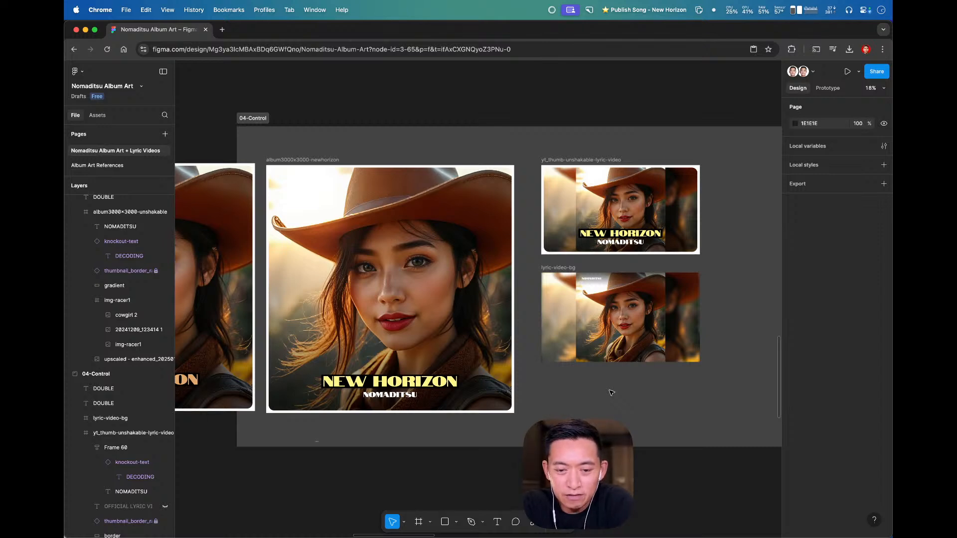
# - Scroll around the canvas to locate the 04-Control section
pyautogui.click(612, 393)
pyautogui.hscroll(-5, 609, 394)
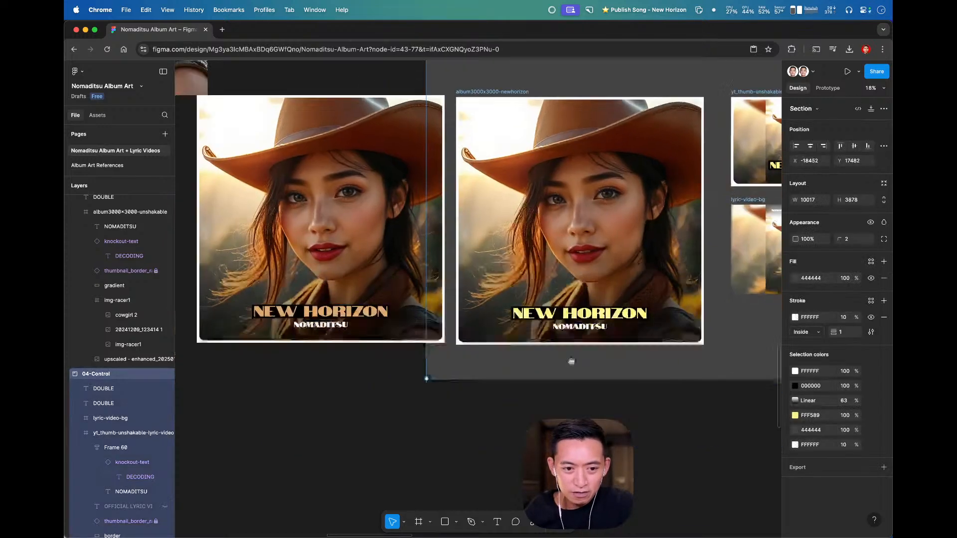
pyautogui.scroll(1, 605, 395)
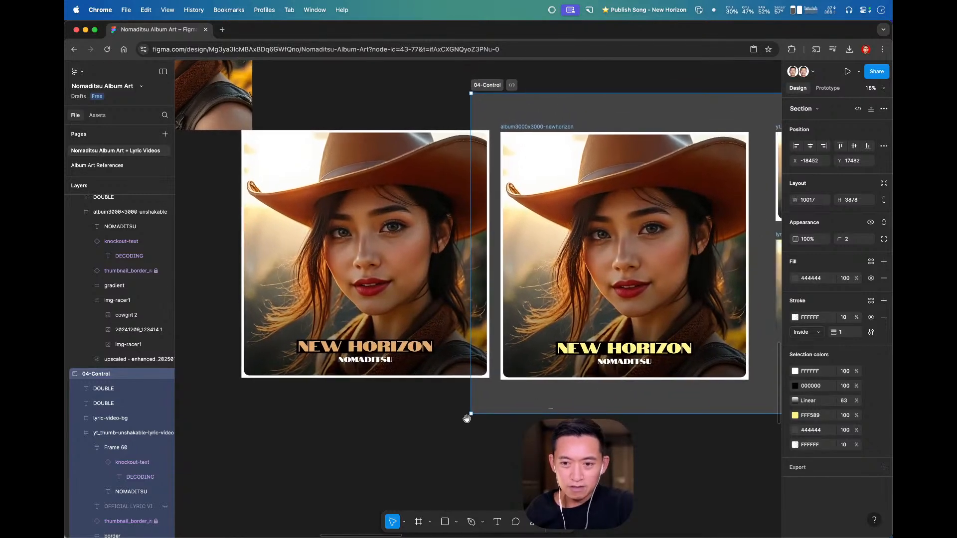
pyautogui.click(416, 425)
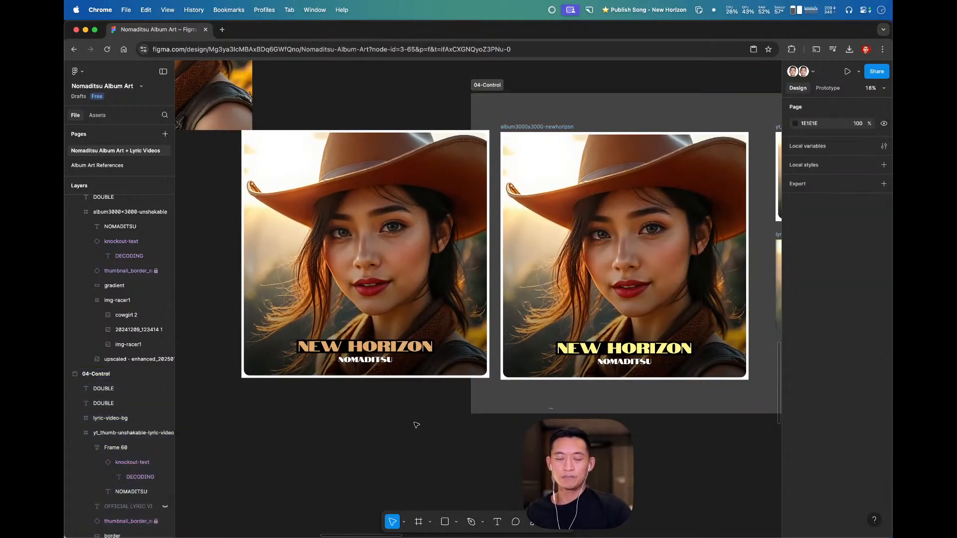
pyautogui.scroll(-5, 416, 425)
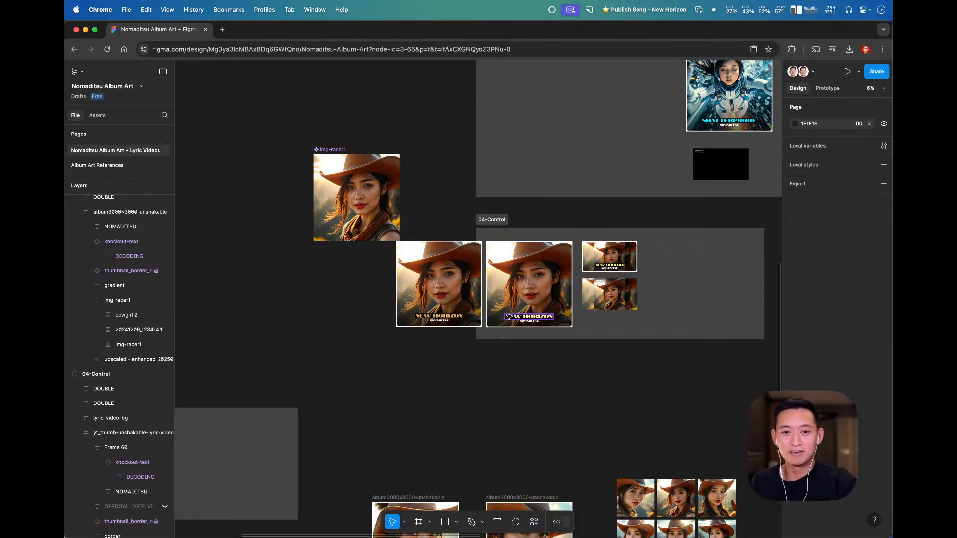
# - Drag img-racer1 back toward 04-Control and frame the New Horizon cover versions
pyautogui.moveTo(345, 151); pyautogui.dragTo(595, 342)
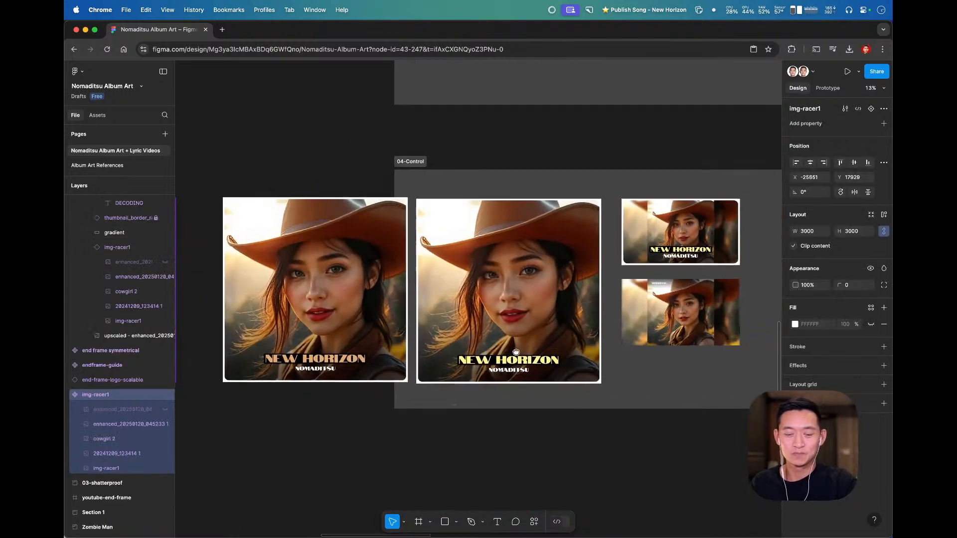
pyautogui.hscroll(3, 627, 357)
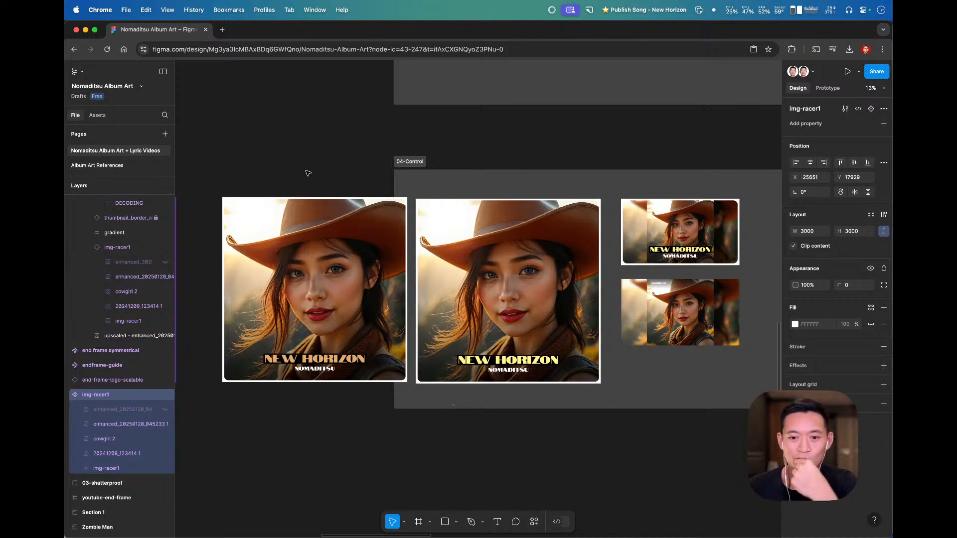
pyautogui.click(451, 199)
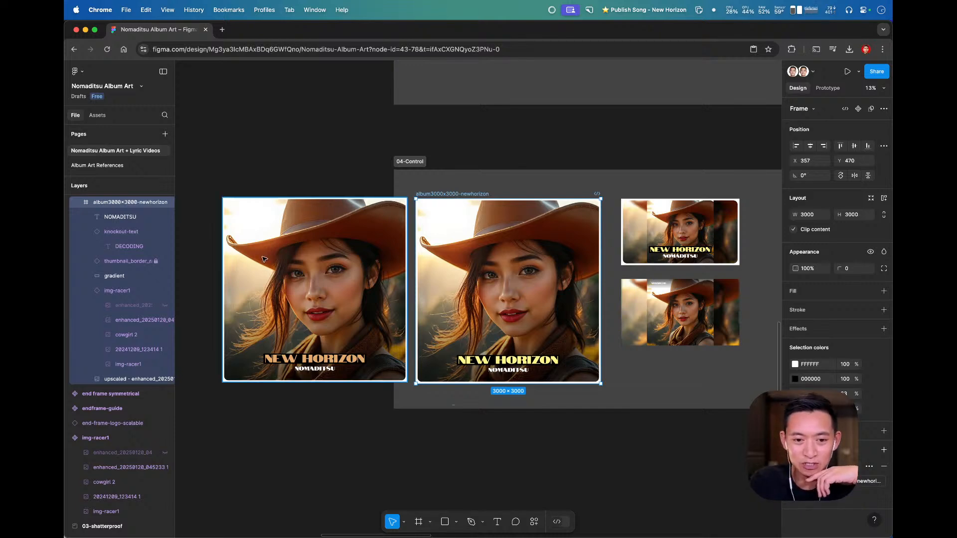
pyautogui.scroll(-5, 264, 259)
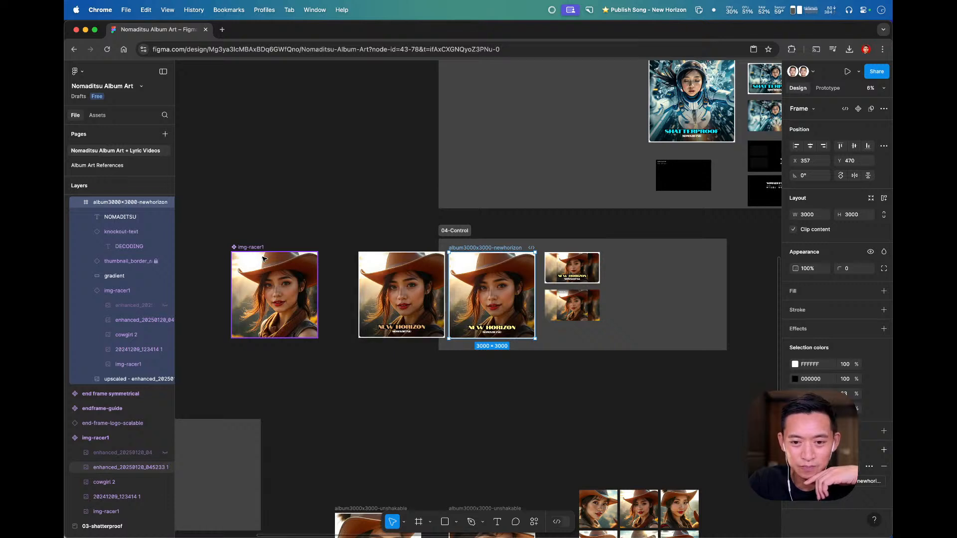
pyautogui.scroll(5, 263, 258)
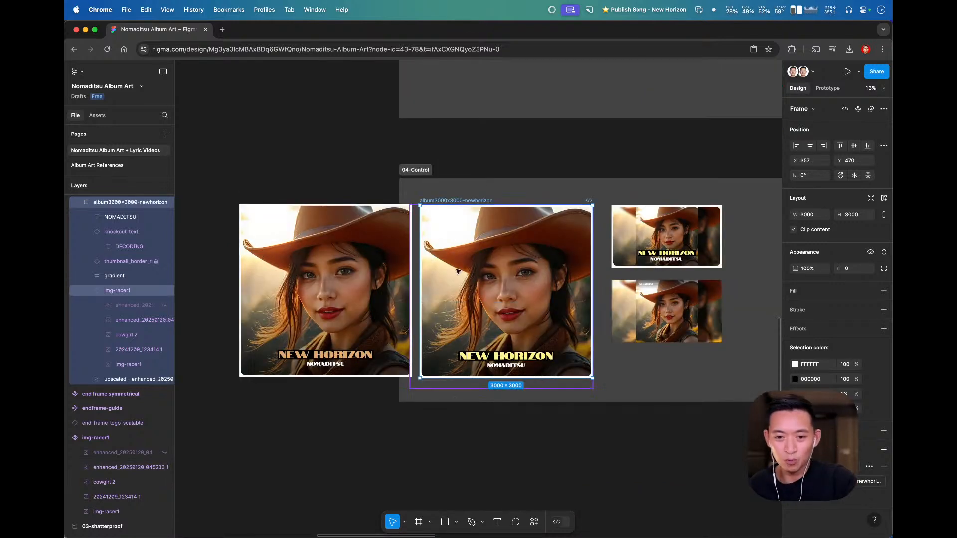
pyautogui.click(461, 435)
pyautogui.hscroll(4, 427, 440)
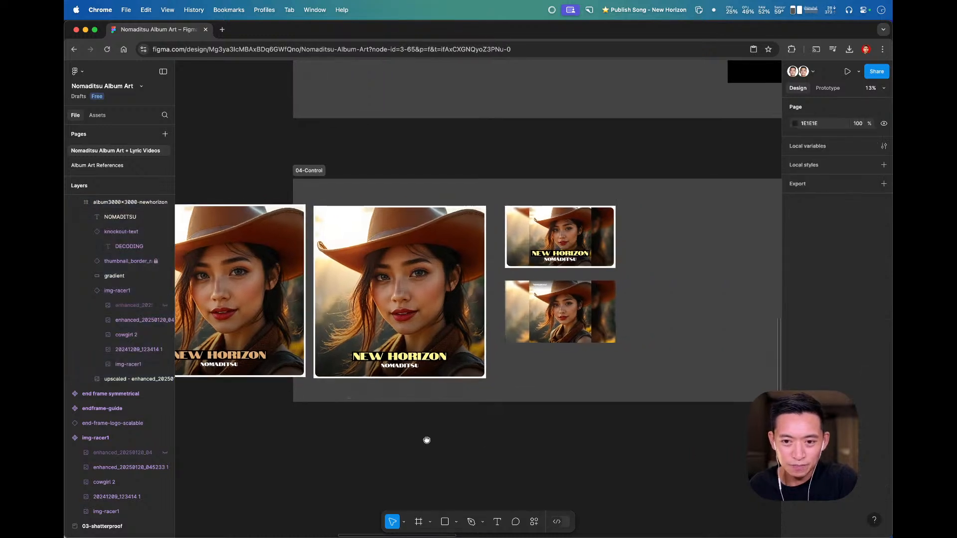
pyautogui.moveTo(427, 440); pyautogui.dragTo(421, 438)
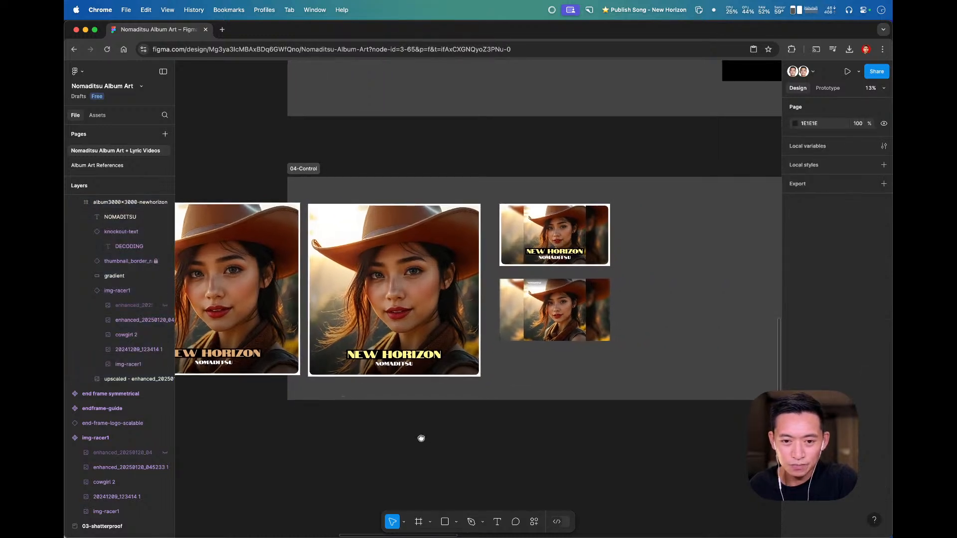
# - Raise the middle cover image's exposure, leaving its contrast neutral
pyautogui.click(415, 321)
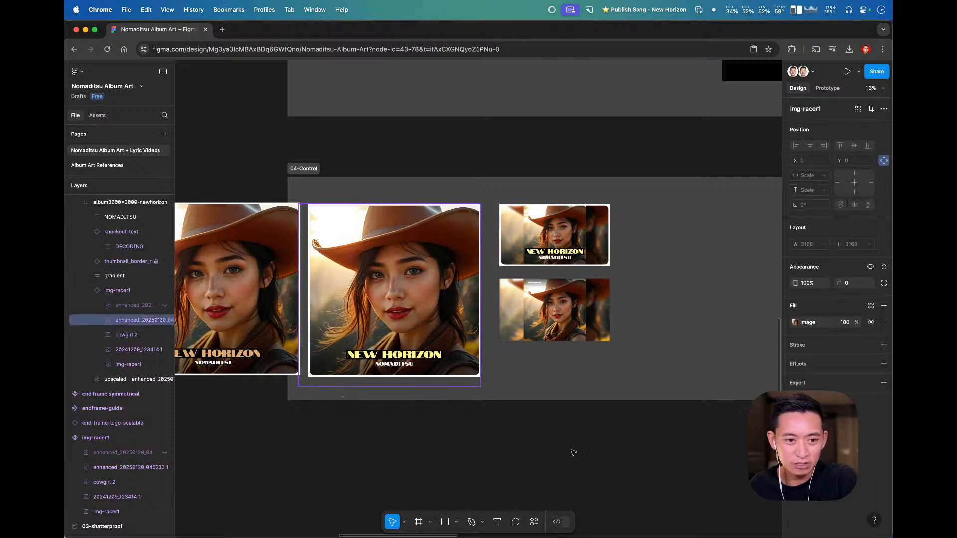
pyautogui.moveTo(595, 451); pyautogui.dragTo(590, 420)
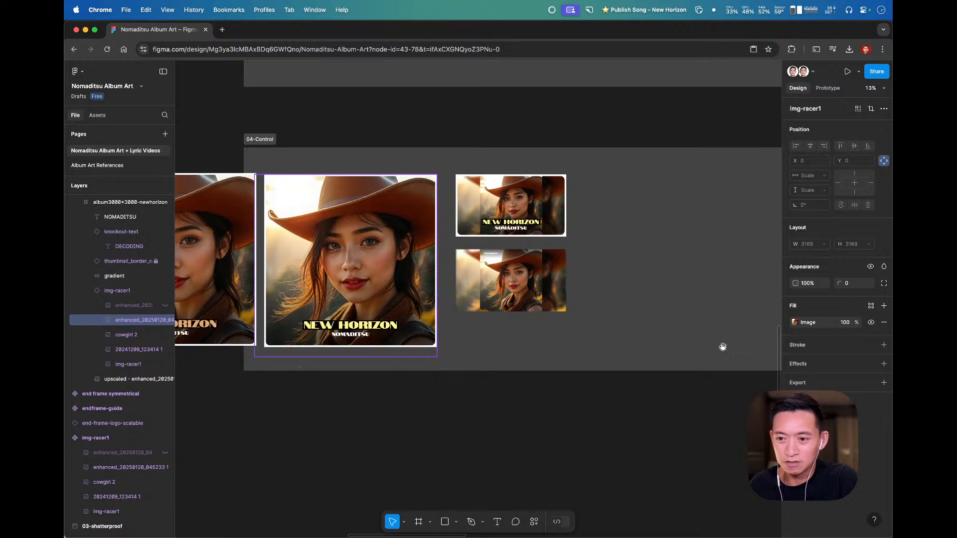
pyautogui.click(796, 322)
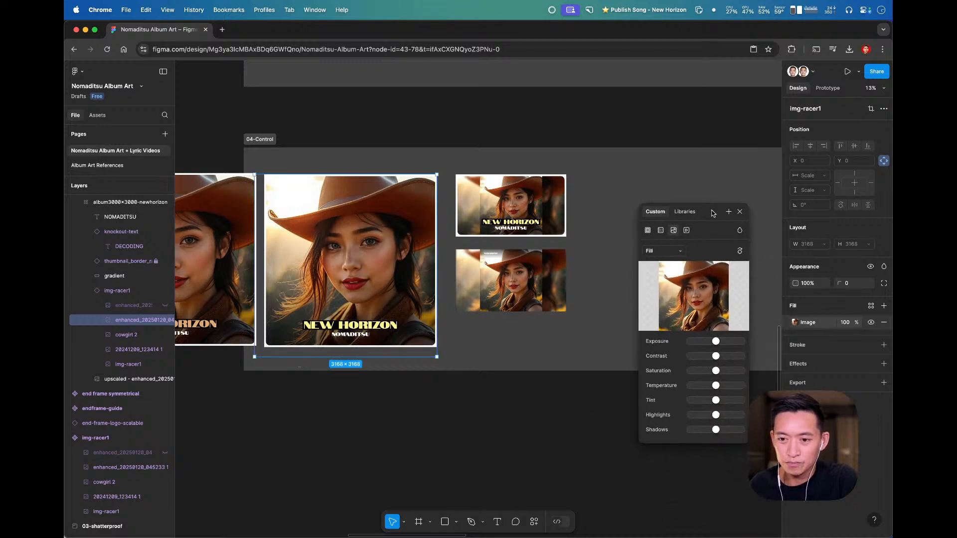
pyautogui.moveTo(718, 358)
pyautogui.mouseDown()
pyautogui.moveTo(721, 343)
pyautogui.moveTo(720, 359)
pyautogui.mouseUp()
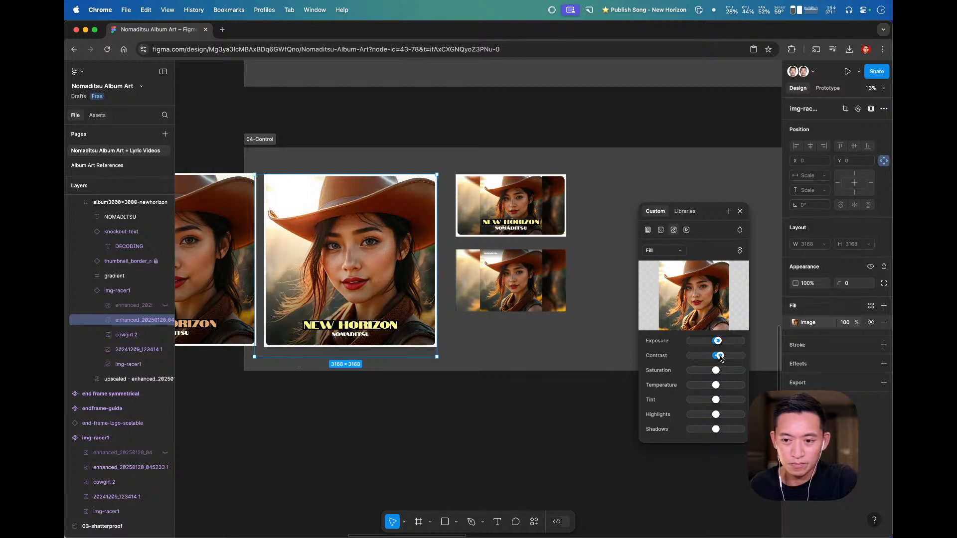
pyautogui.moveTo(717, 384)
pyautogui.mouseDown()
pyautogui.moveTo(726, 386)
pyautogui.moveTo(717, 388)
pyautogui.mouseUp()
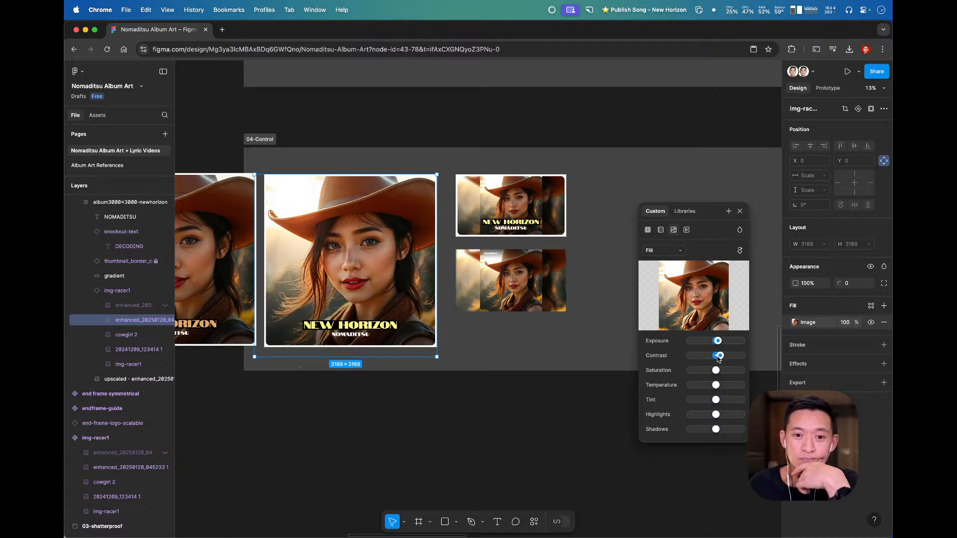
pyautogui.moveTo(718, 359); pyautogui.dragTo(718, 343)
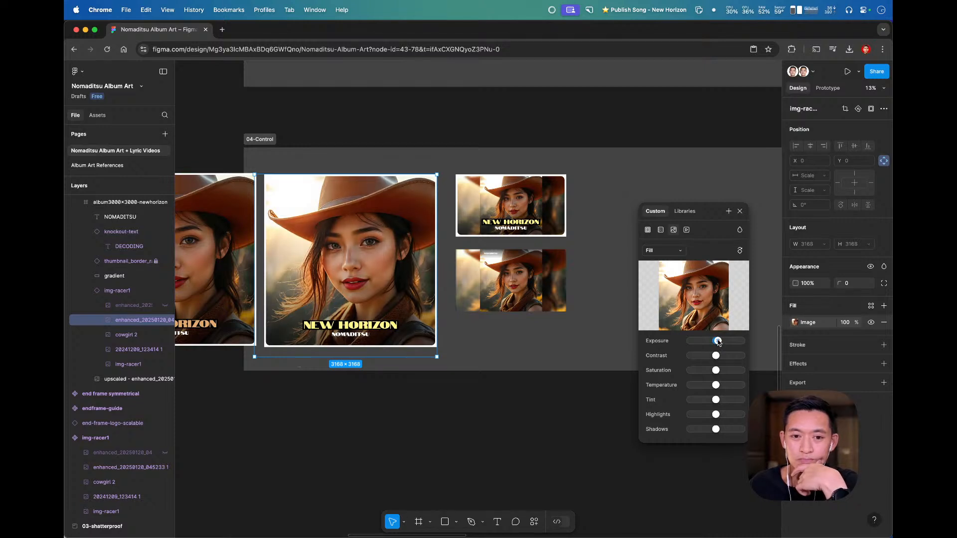
pyautogui.moveTo(718, 342); pyautogui.dragTo(721, 344)
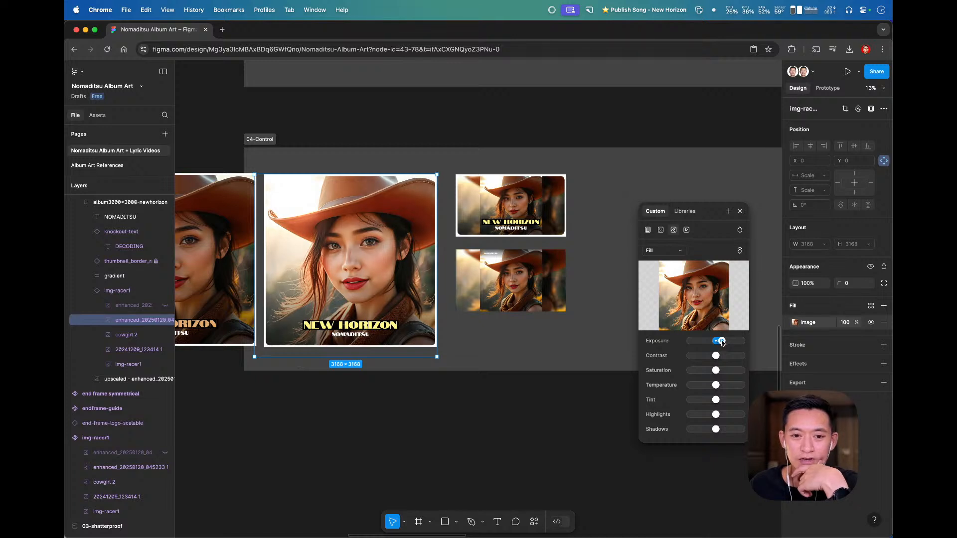
# - Inspect the brightened cover up close and lower its exposure slightly
pyautogui.hscroll(-4, 402, 399)
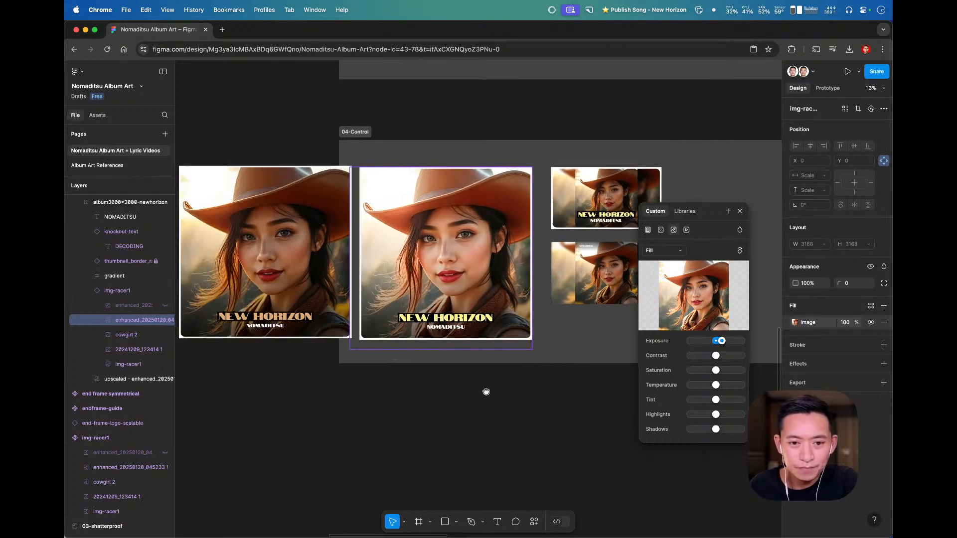
pyautogui.click(545, 379)
pyautogui.moveTo(353, 370); pyautogui.dragTo(486, 406)
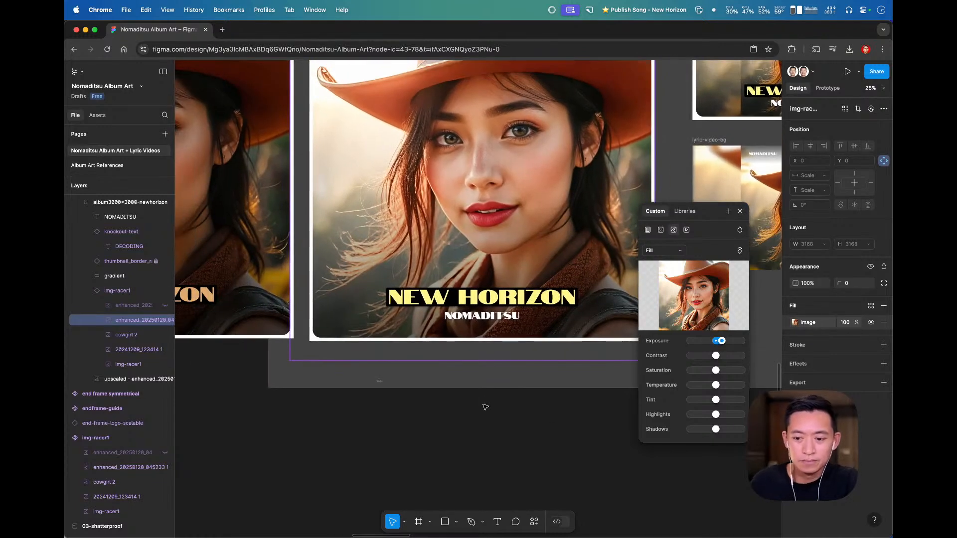
pyautogui.press('super+minus')
pyautogui.press('z')
pyautogui.moveTo(575, 349); pyautogui.dragTo(173, 110)
pyautogui.hscroll(5, 285, 120)
pyautogui.scroll(-3, 284, 120)
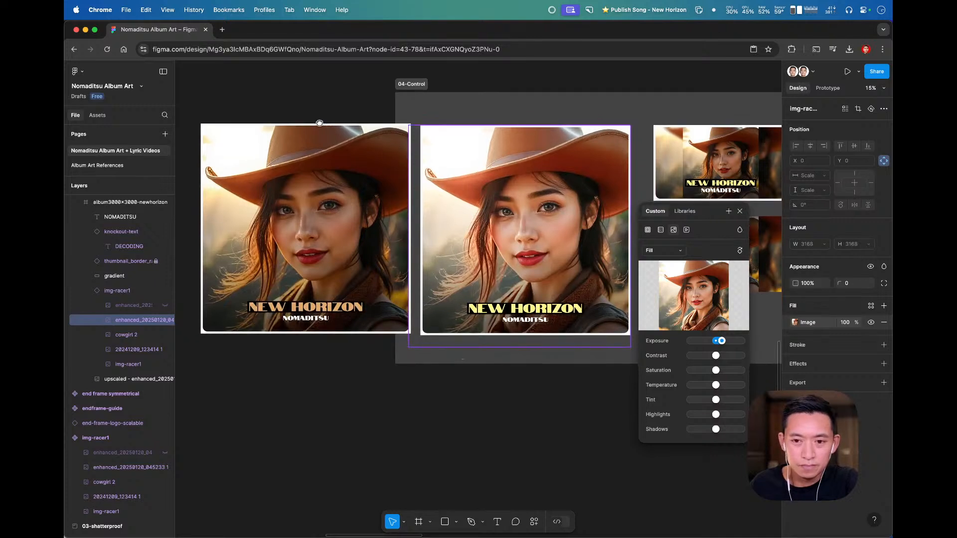
pyautogui.moveTo(609, 199); pyautogui.dragTo(593, 202)
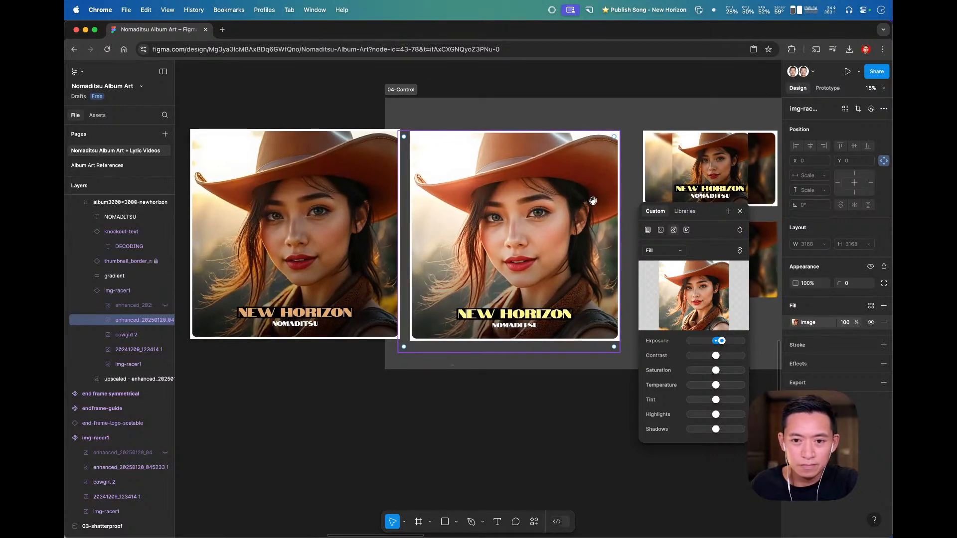
pyautogui.moveTo(721, 342); pyautogui.dragTo(719, 342)
pyautogui.moveTo(374, 413); pyautogui.dragTo(502, 422)
# - Reopen the middle image's adjustments and fine-tune its exposure
pyautogui.click(763, 289)
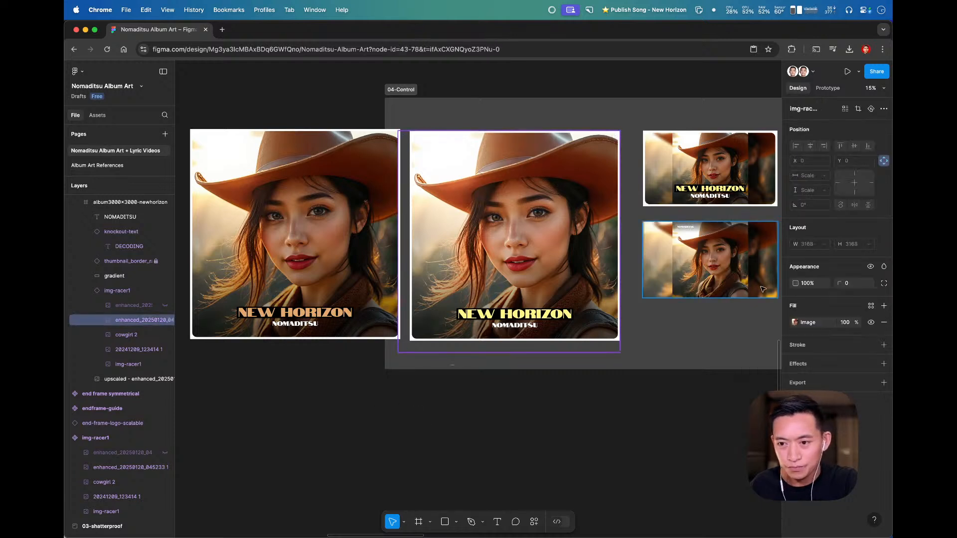
pyautogui.click(823, 322)
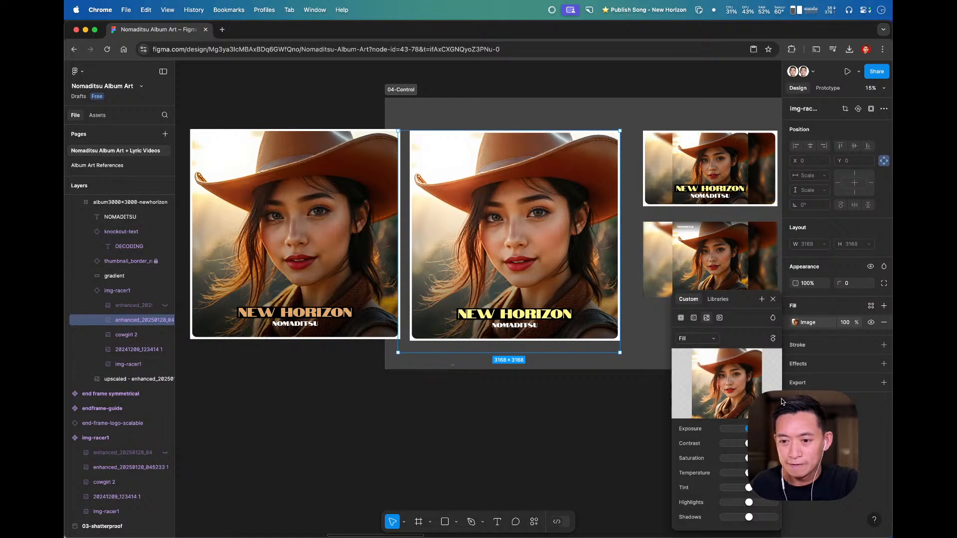
pyautogui.moveTo(776, 400); pyautogui.dragTo(812, 424)
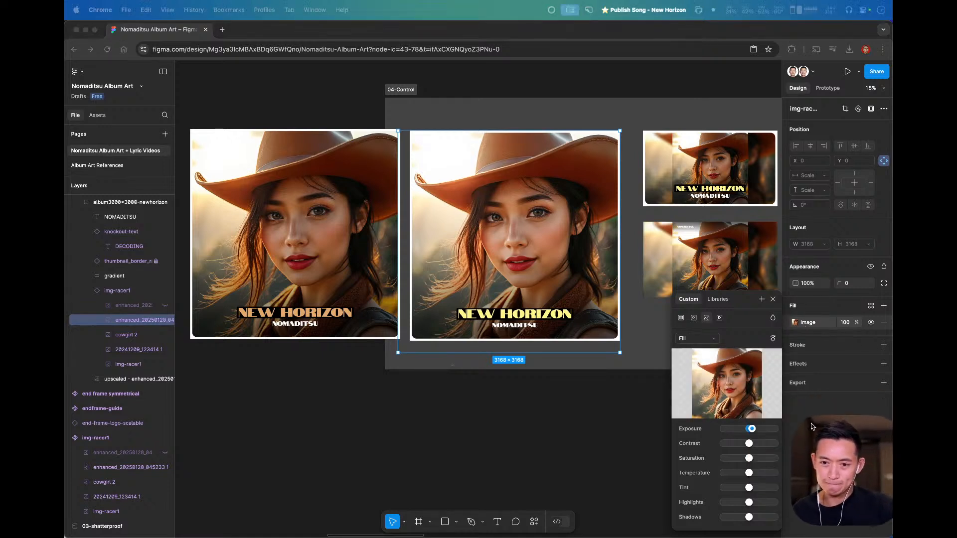
pyautogui.click(753, 430)
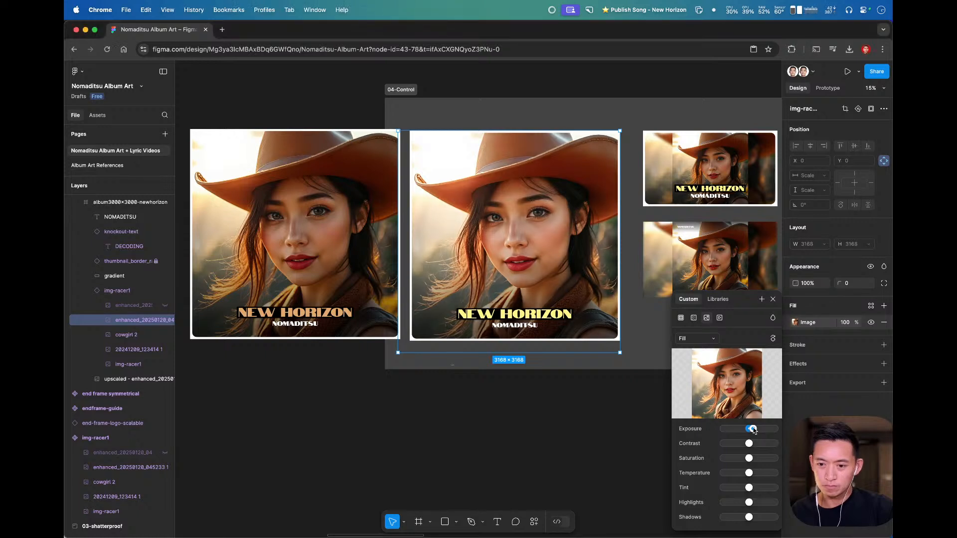
pyautogui.moveTo(754, 429); pyautogui.dragTo(752, 429)
# - Copy the middle image's adjustments with Copy/Paste as > Copy properties
pyautogui.rightClick(550, 245)
pyautogui.moveTo(613, 284)
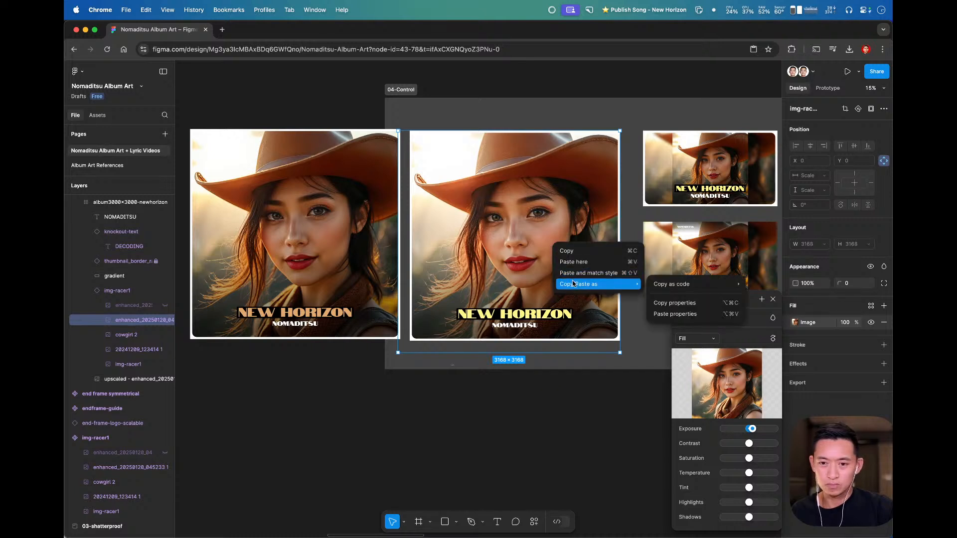
pyautogui.moveTo(668, 285)
pyautogui.click(675, 301)
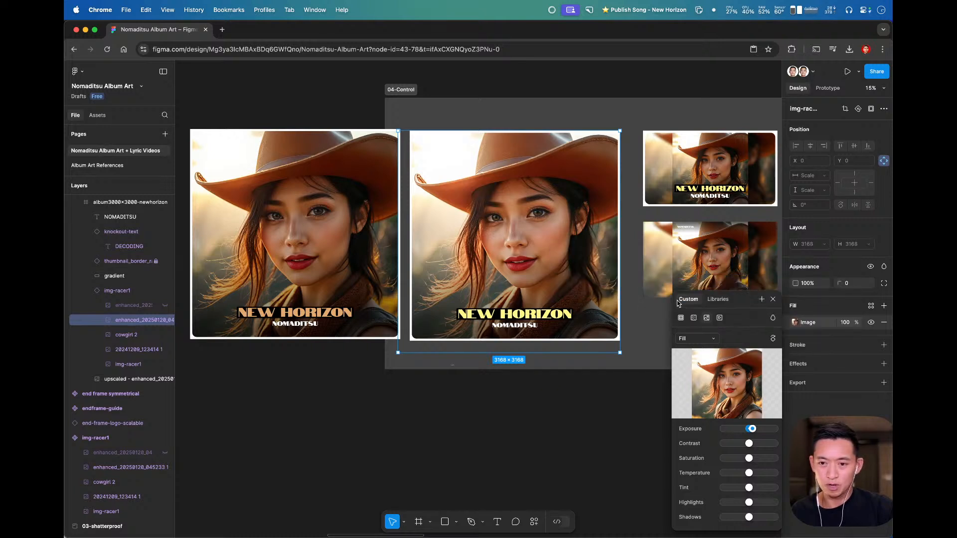
pyautogui.click(711, 160)
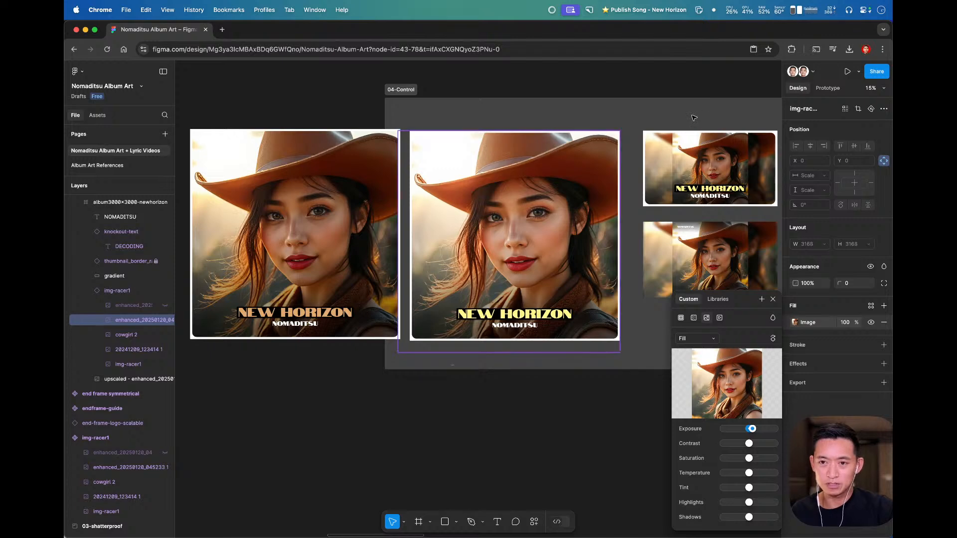
pyautogui.click(709, 160)
pyautogui.hscroll(-10, 500, 414)
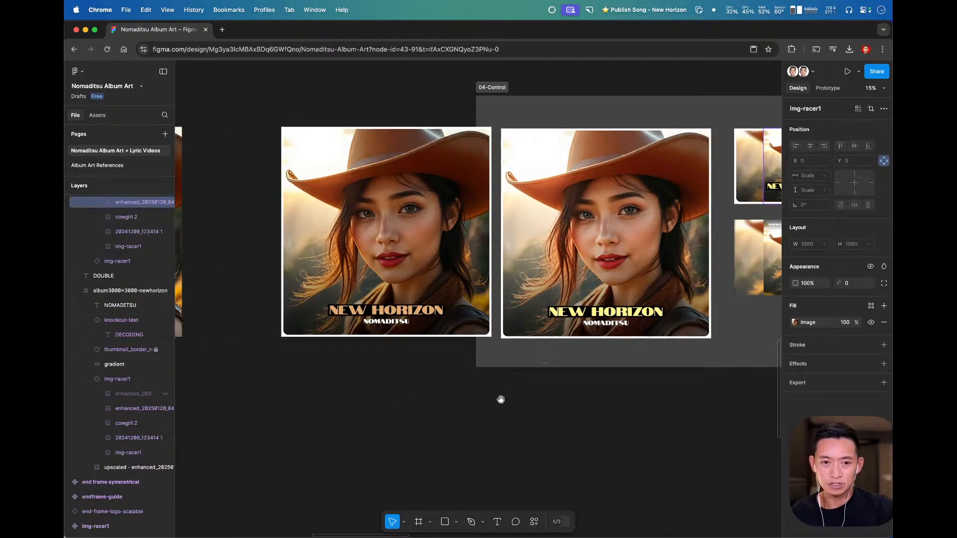
# - Paste the copied properties onto the inner 3000×3000 image and nudge its exposure up
pyautogui.doubleClick(357, 236)
pyautogui.rightClick(359, 233)
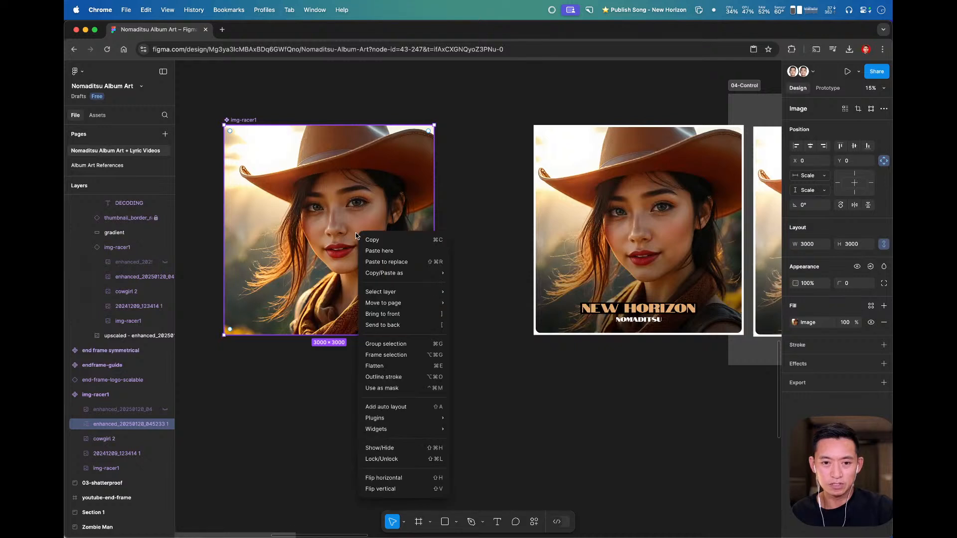
pyautogui.moveTo(441, 275)
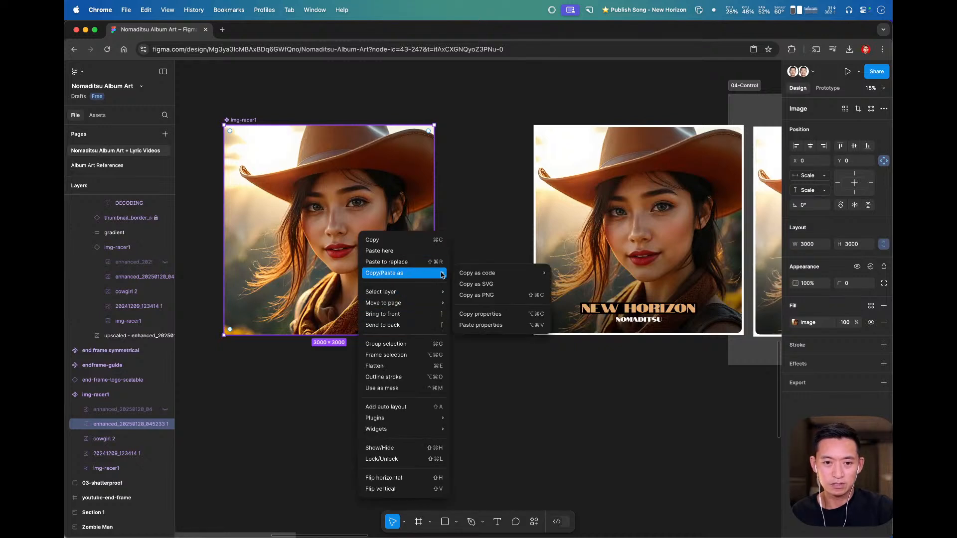
pyautogui.click(513, 326)
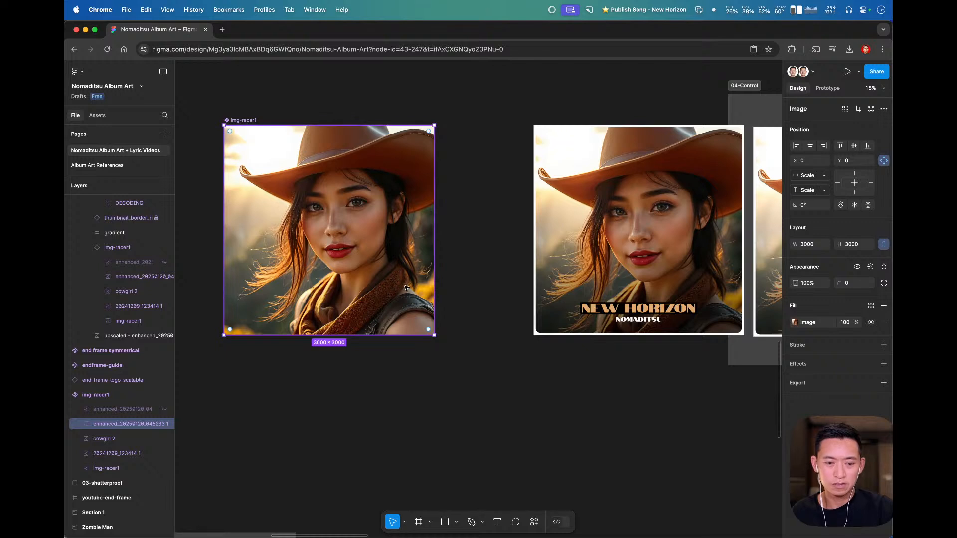
pyautogui.click(795, 323)
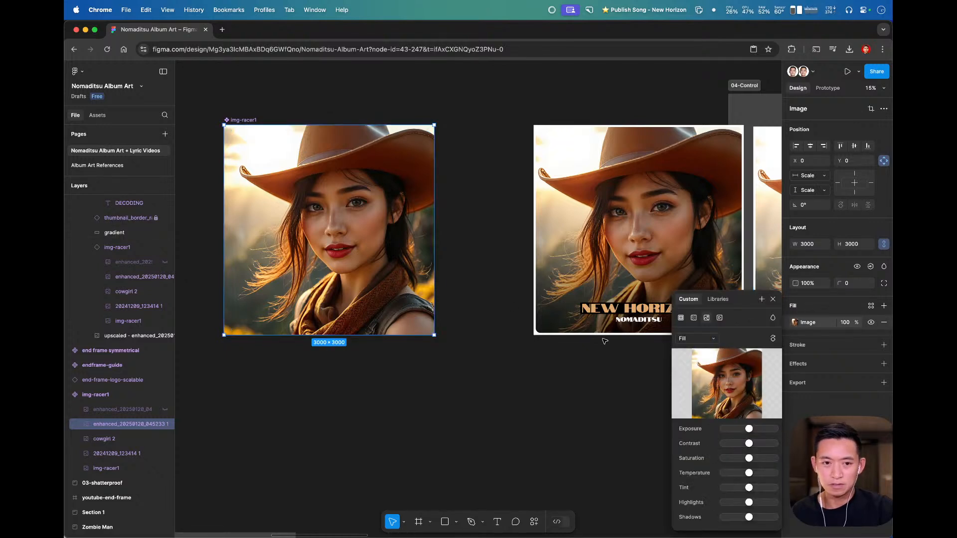
pyautogui.moveTo(752, 432); pyautogui.dragTo(752, 431)
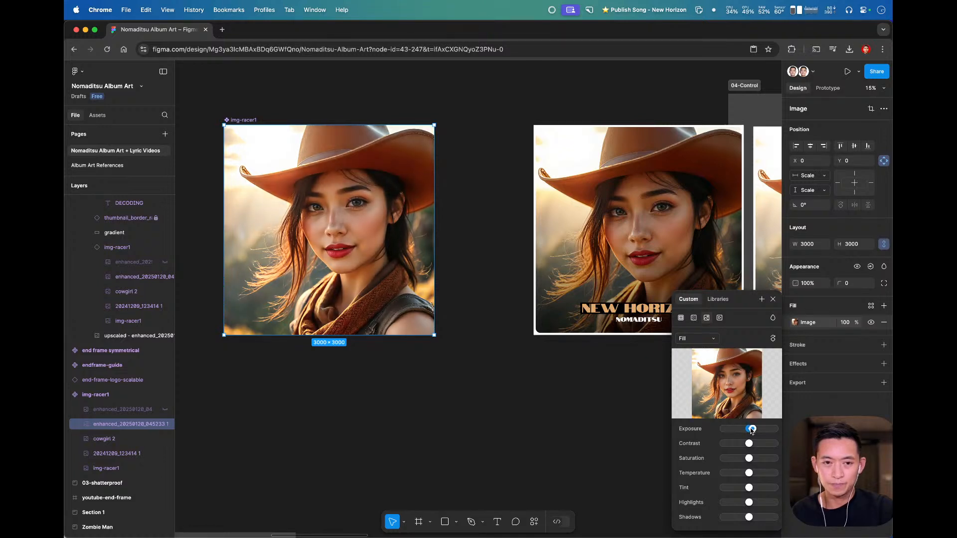
pyautogui.click(538, 441)
pyautogui.hscroll(10, 680, 368)
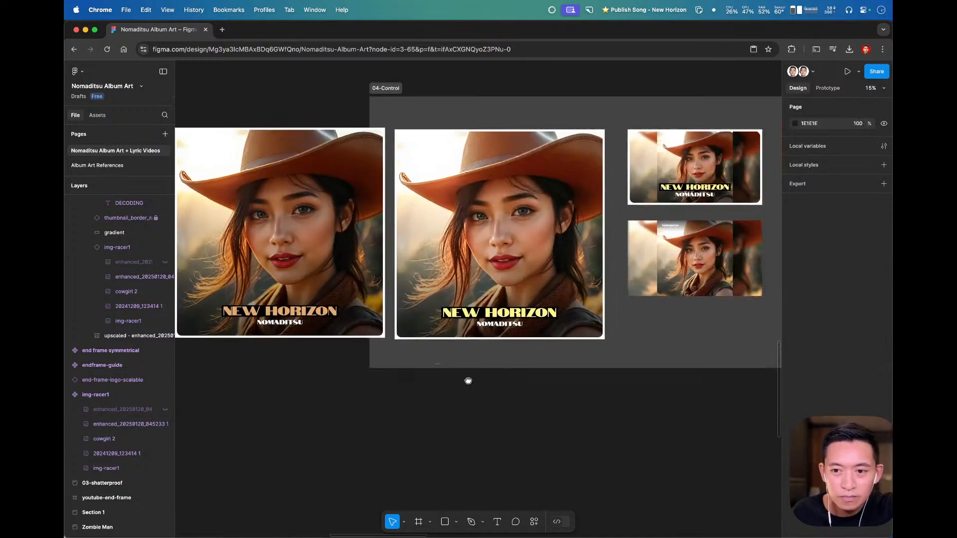
# - Revert all changes on the middle cover's nested image
pyautogui.keyDown('super'); pyautogui.click(450, 276); pyautogui.keyUp('super')
pyautogui.keyDown('super'); pyautogui.click(466, 224); pyautogui.keyUp('super')
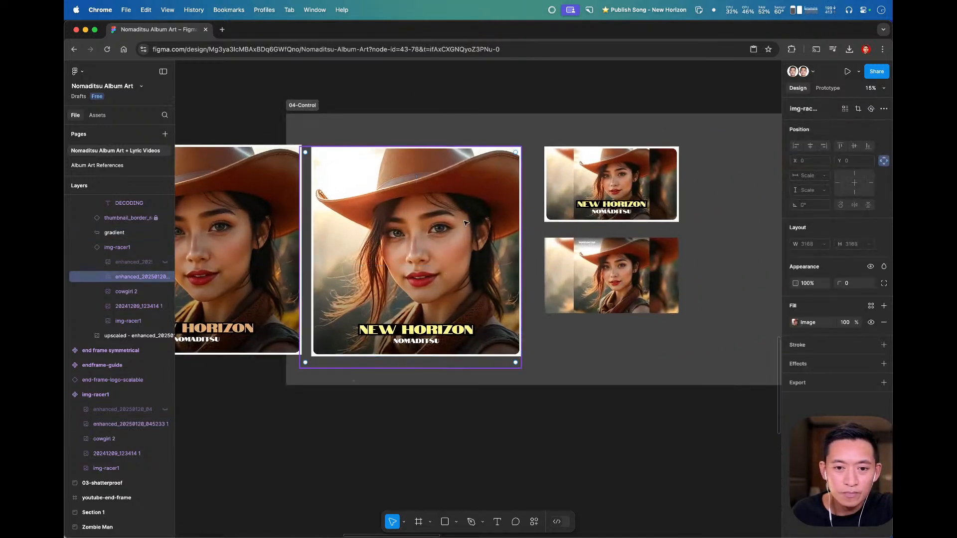
pyautogui.rightClick(465, 223)
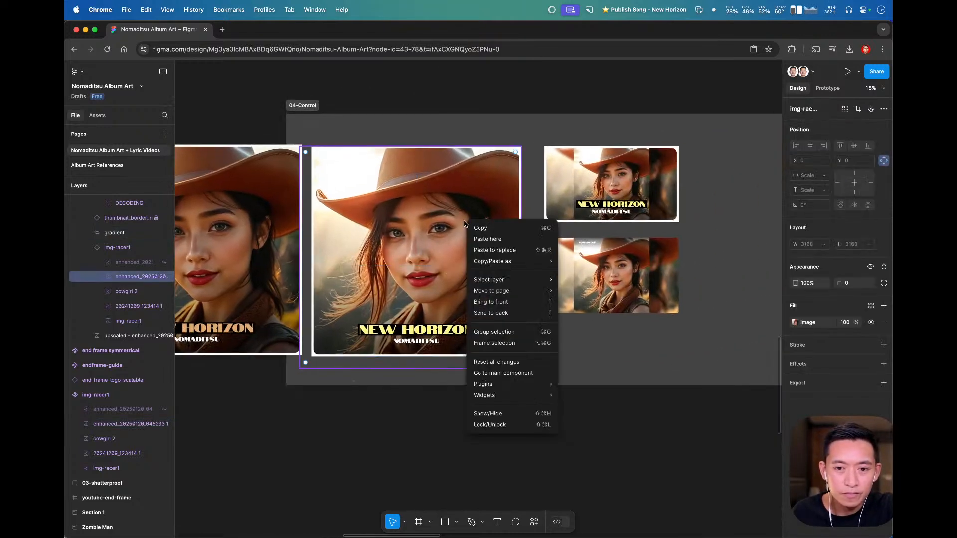
pyautogui.click(516, 361)
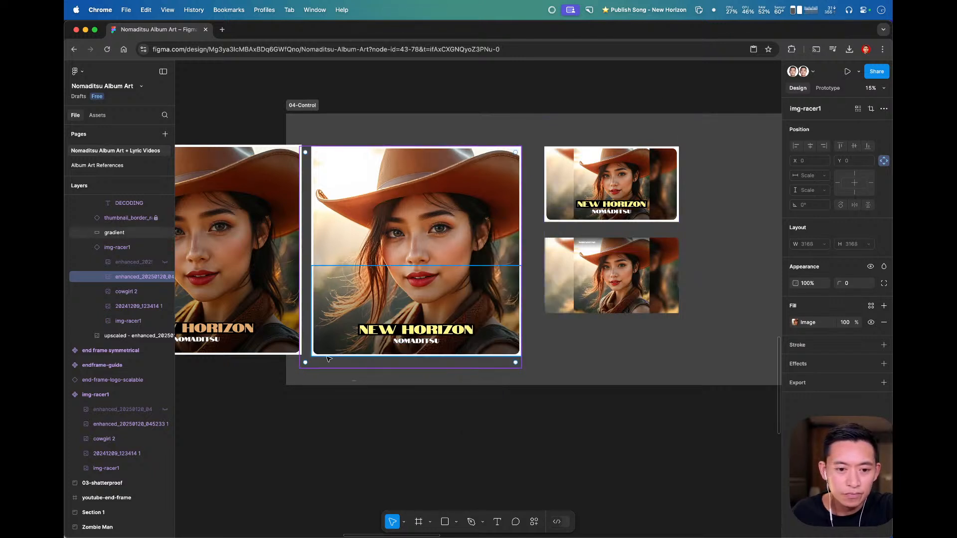
pyautogui.click(483, 392)
# - Resize the img-racer1 frame around the cover photo to 3000×3000 at 0,0
pyautogui.hscroll(-10, 570, 404)
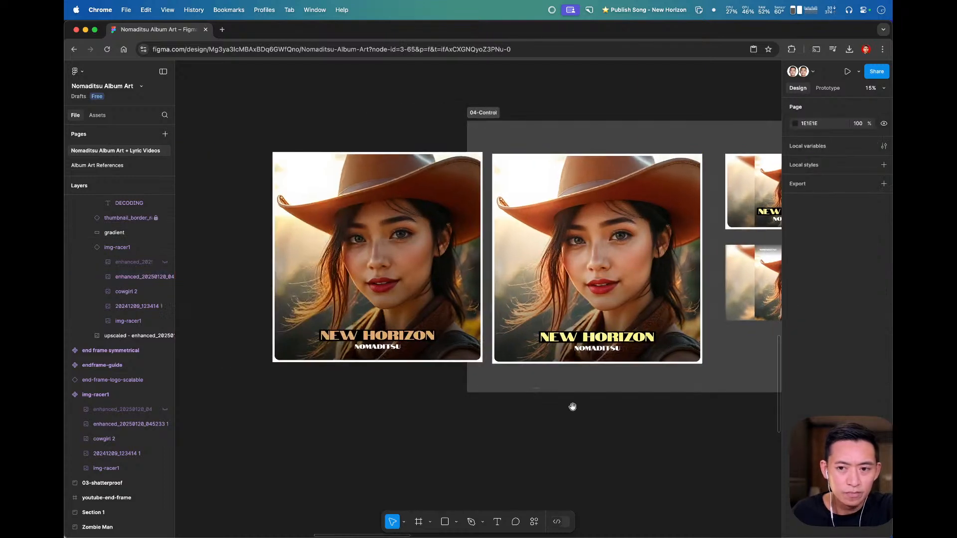
pyautogui.hscroll(10, 737, 399)
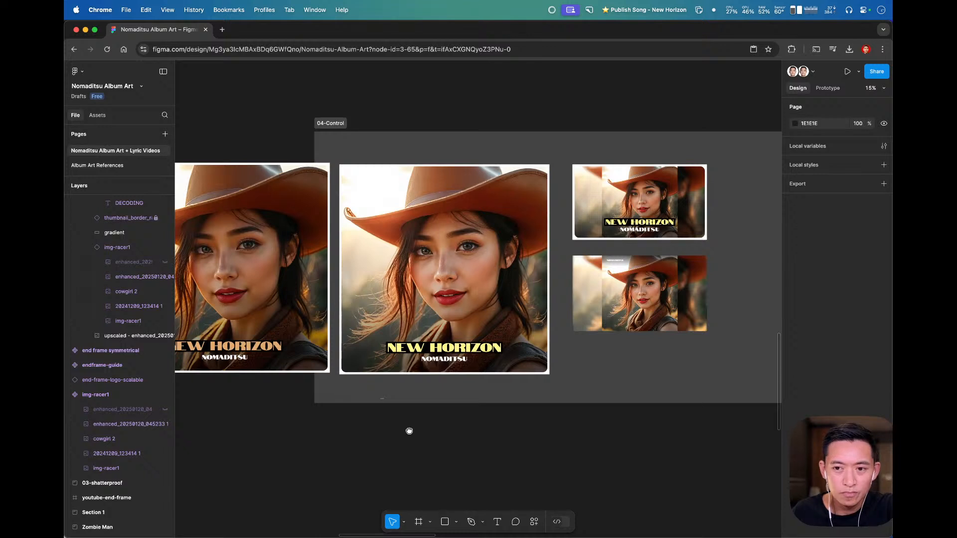
pyautogui.click(627, 191)
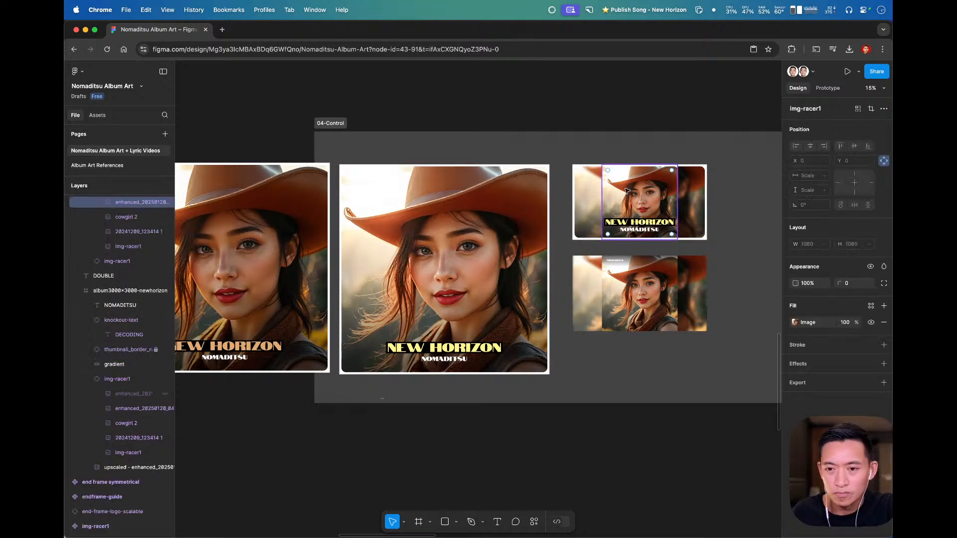
pyautogui.hscroll(-2, 627, 191)
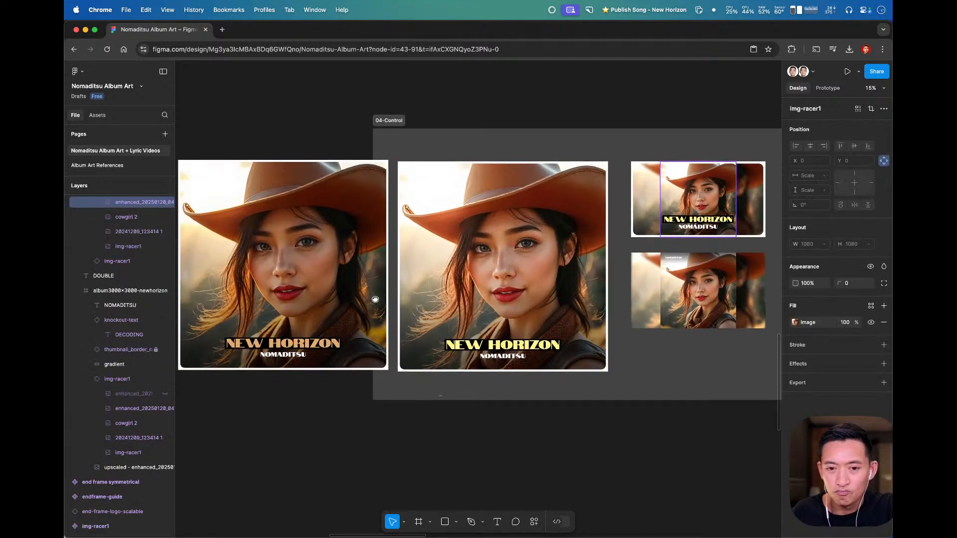
pyautogui.click(504, 274)
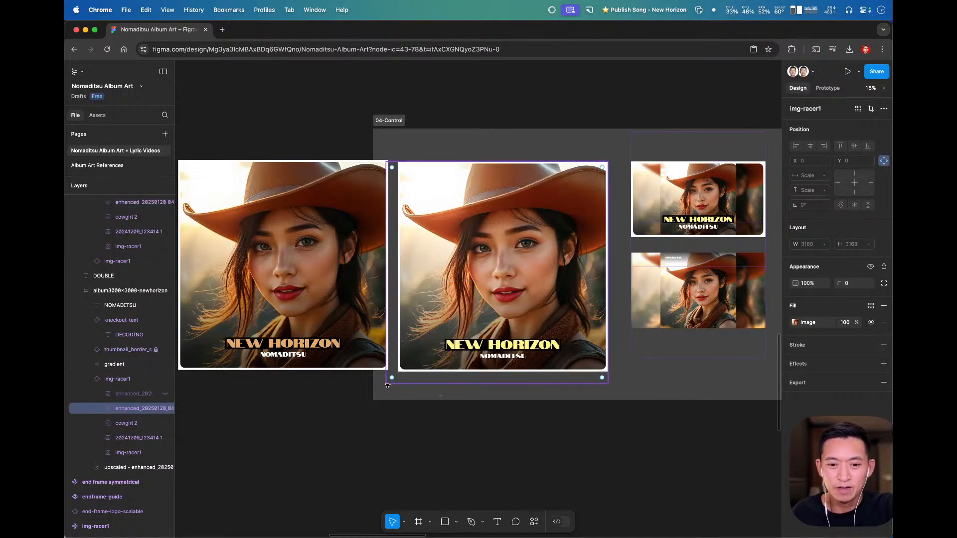
pyautogui.click(436, 421)
pyautogui.click(451, 250)
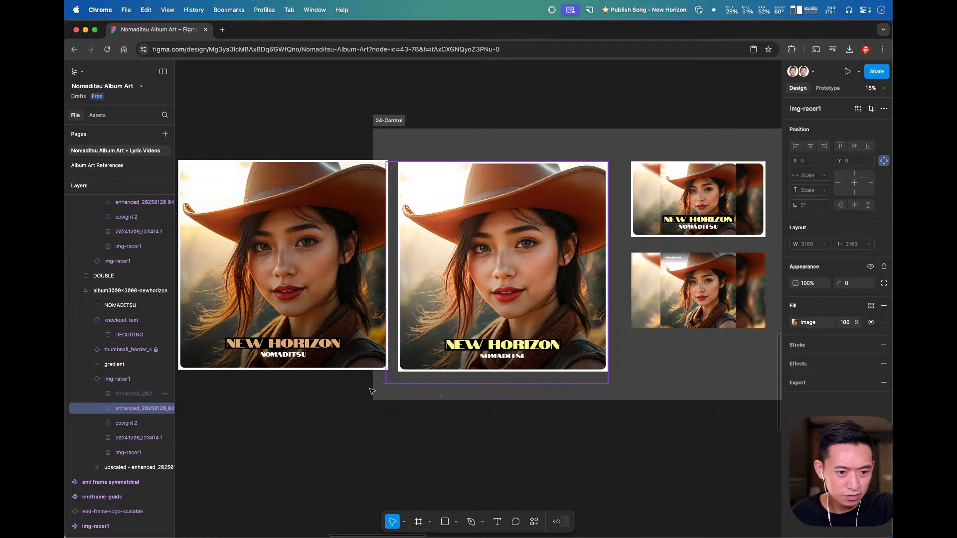
pyautogui.click(385, 384)
pyautogui.moveTo(385, 384); pyautogui.dragTo(399, 373)
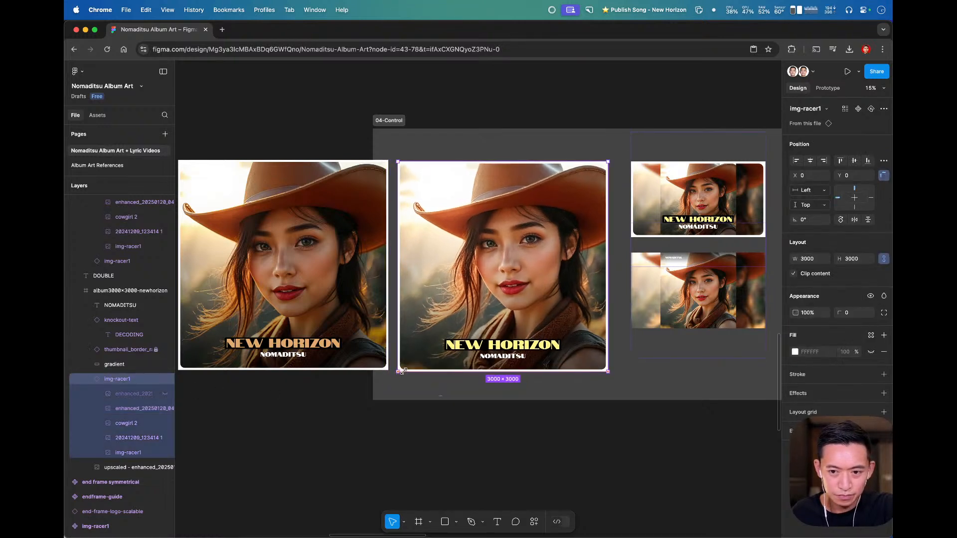
# - Pan over to the img-racer1 component and select its cowgirl photo
pyautogui.click(342, 427)
pyautogui.moveTo(240, 432); pyautogui.dragTo(599, 434)
pyautogui.moveTo(384, 420); pyautogui.dragTo(402, 425)
pyautogui.click(367, 305)
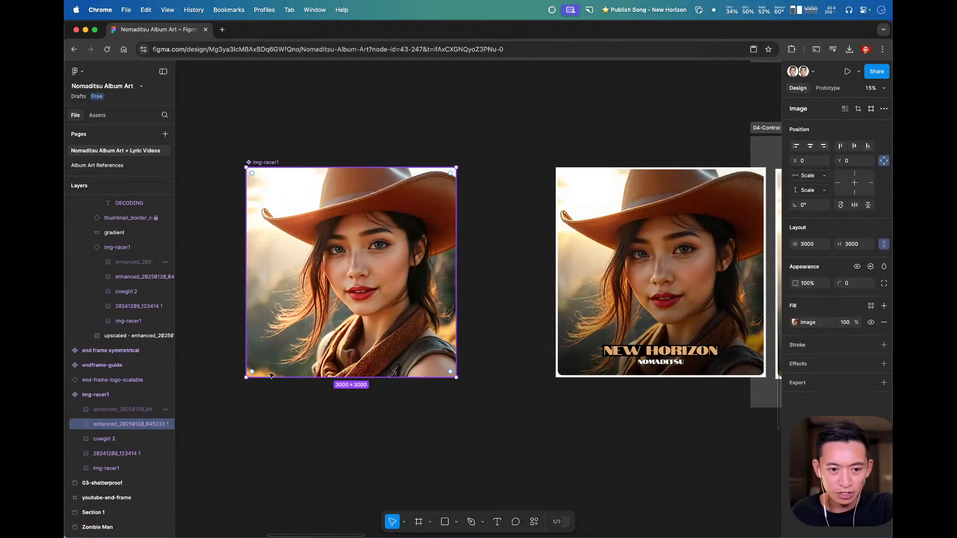
# - Enlarge the cowgirl photo to about 3150 px square and pan back to 04-Control
pyautogui.moveTo(244, 380); pyautogui.dragTo(235, 386)
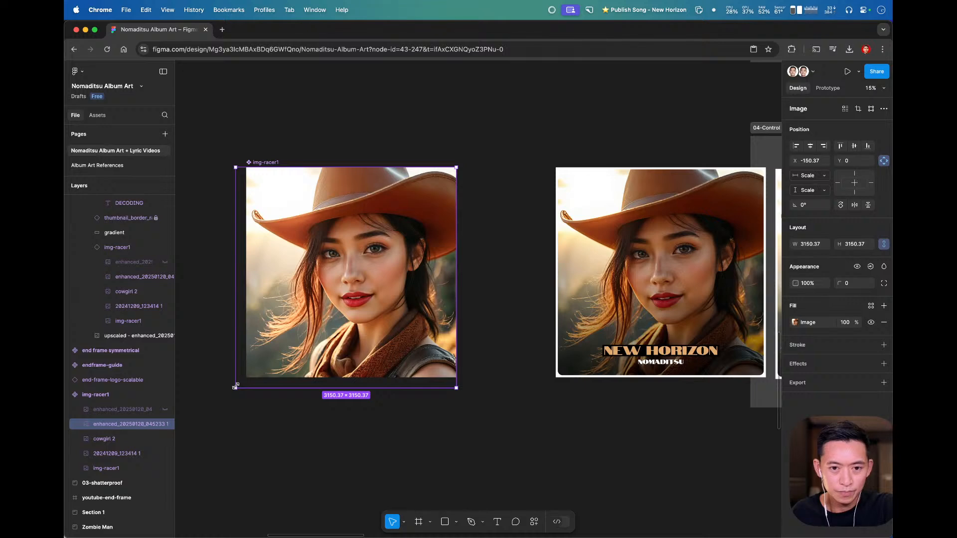
pyautogui.click(360, 415)
pyautogui.moveTo(748, 385); pyautogui.dragTo(435, 378)
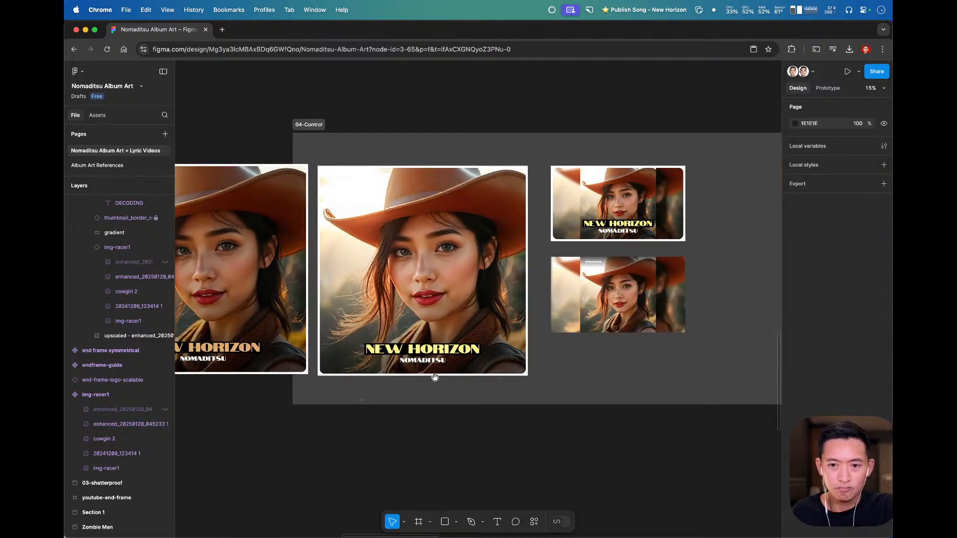
pyautogui.hscroll(-5, 343, 282)
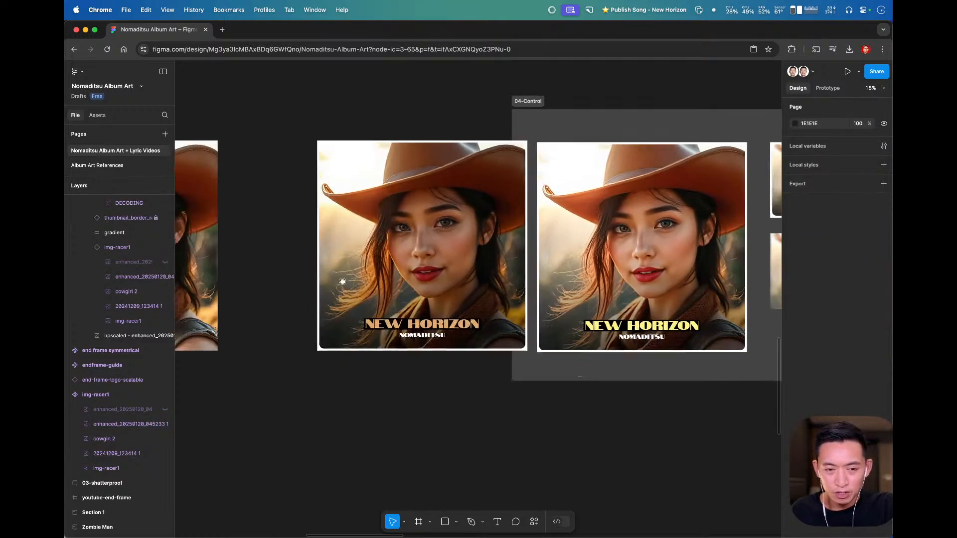
pyautogui.hscroll(-5, 343, 282)
# - Check the left cover image and select the album3000x3000-newhorizon frame
pyautogui.click(322, 205)
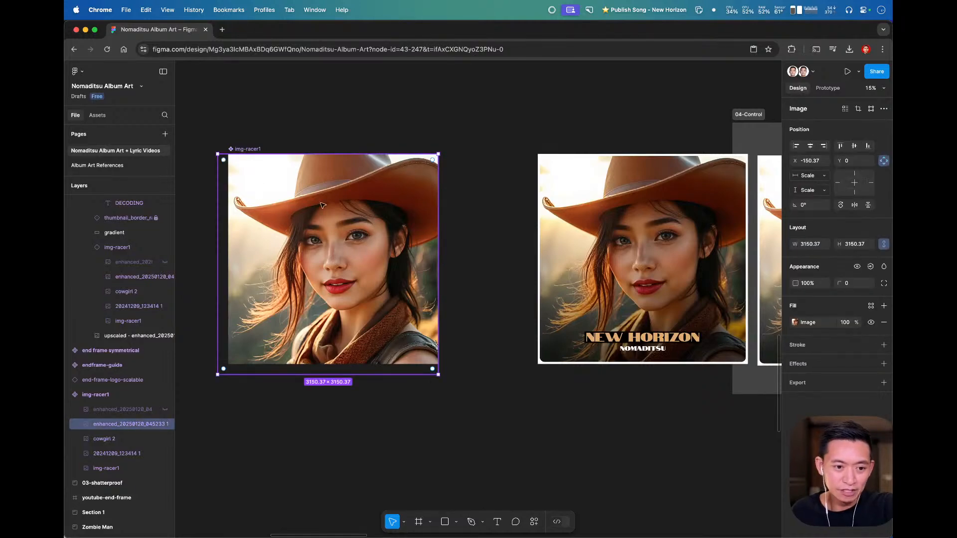
pyautogui.click(598, 136)
pyautogui.moveTo(668, 135); pyautogui.dragTo(181, 117)
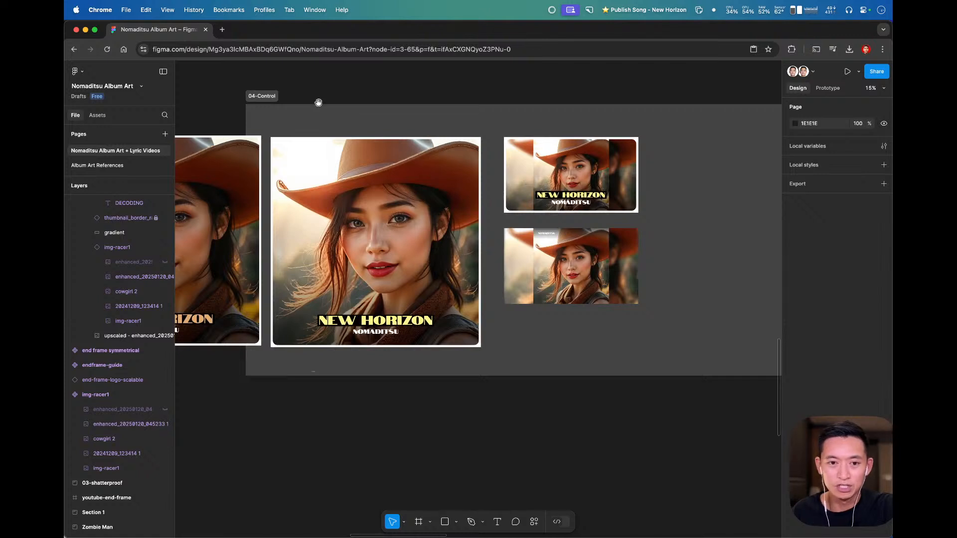
pyautogui.click(328, 133)
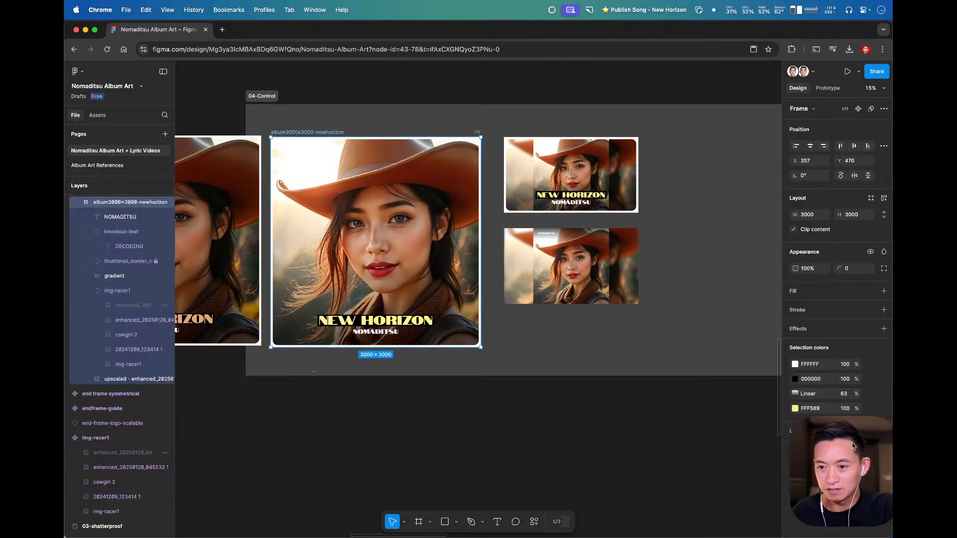
pyautogui.moveTo(851, 443); pyautogui.dragTo(716, 447)
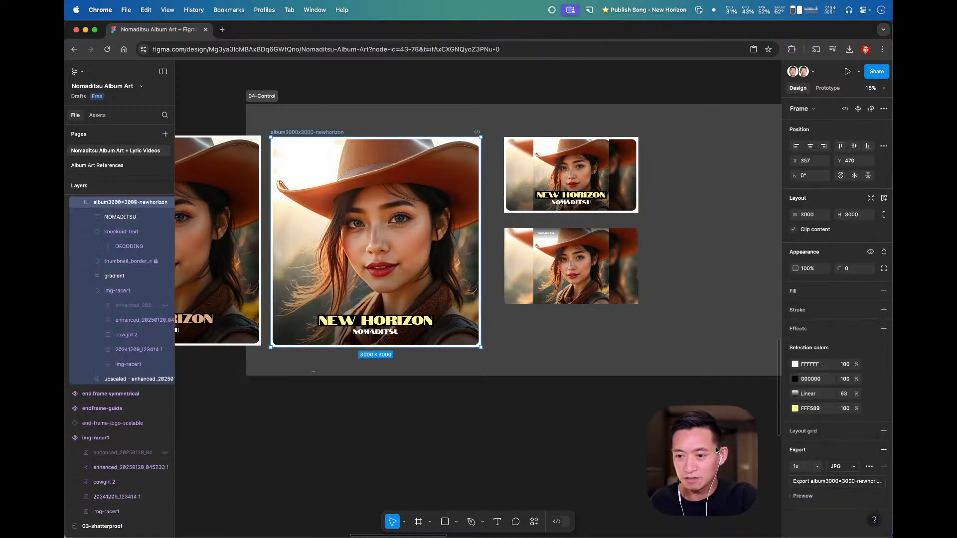
# - Export the cover frame to the final folder as album3000x3000-newhorizon2.jpg, keeping the original
pyautogui.click(846, 482)
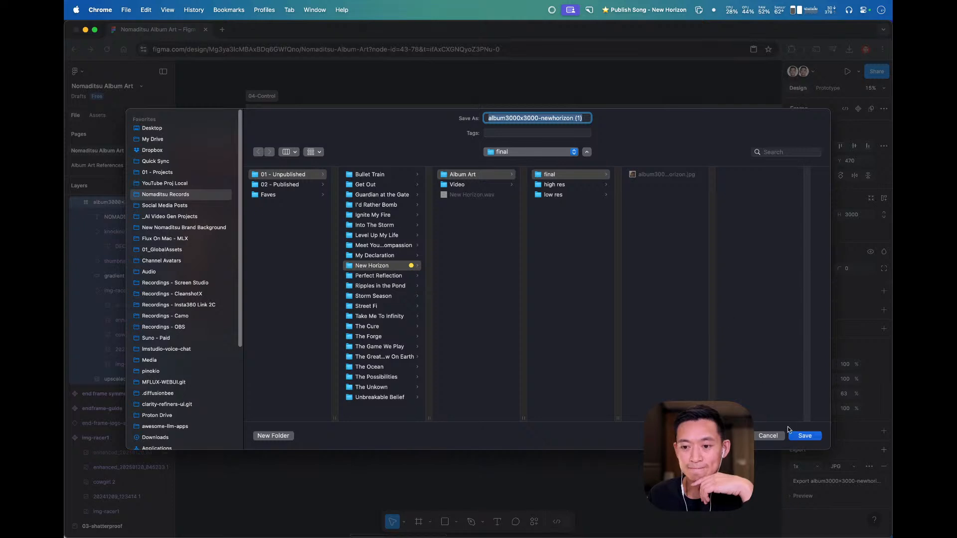
pyautogui.click(673, 178)
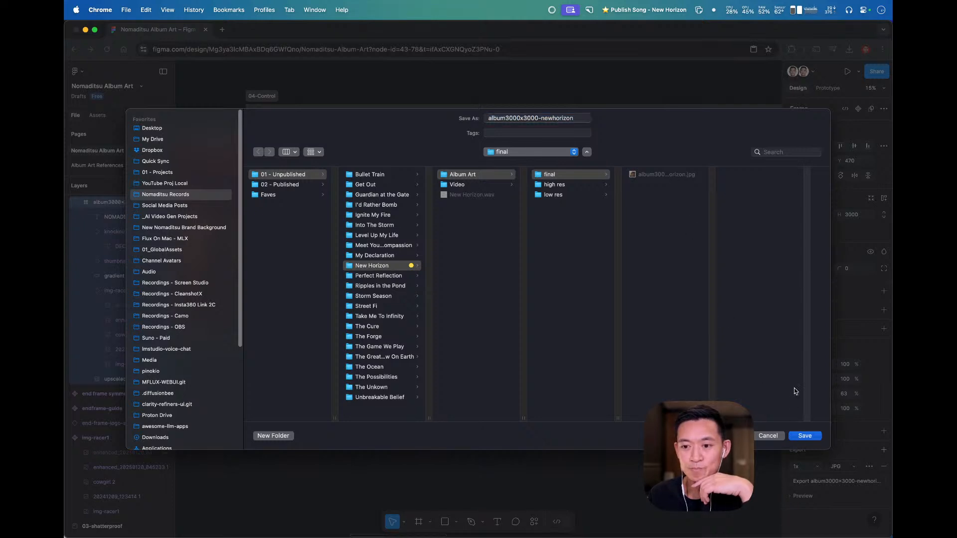
pyautogui.click(805, 436)
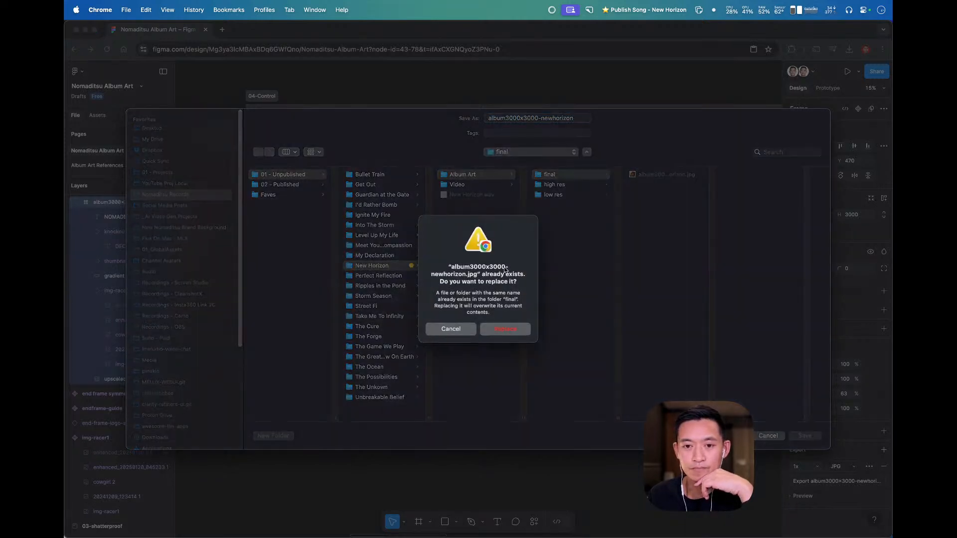
pyautogui.click(451, 329)
pyautogui.click(583, 120)
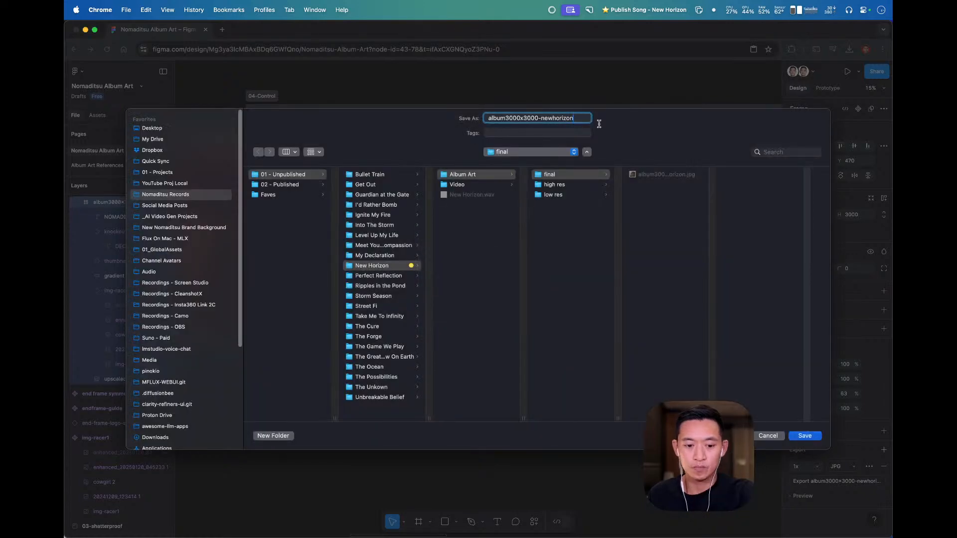
pyautogui.write('2')
pyautogui.click(806, 436)
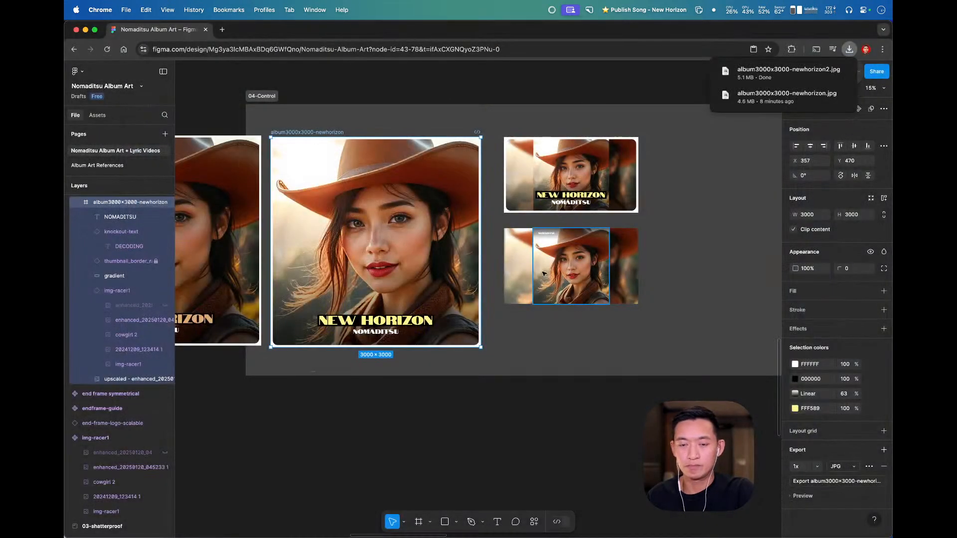
# - Move the Figma window aside and return to the DistroKid tab in Chrome
pyautogui.press('super+Tab')
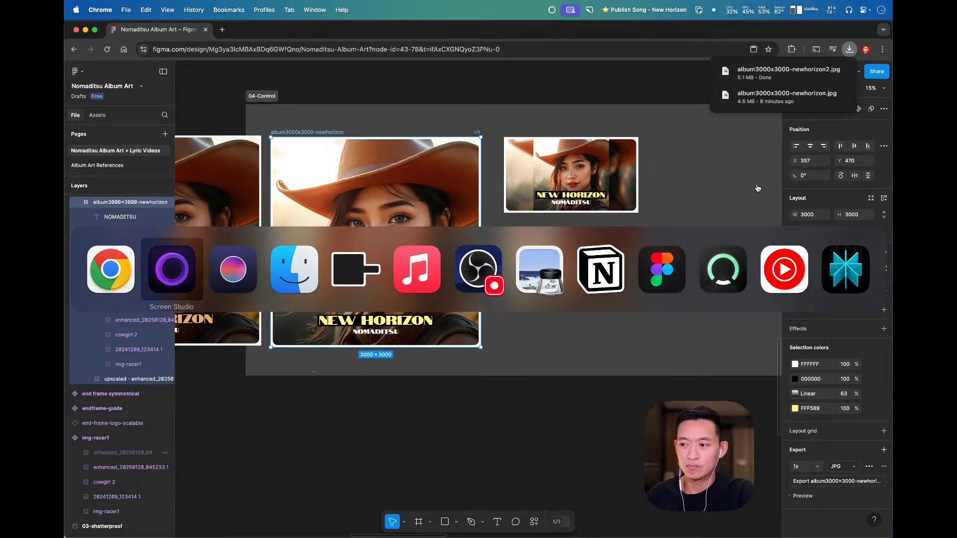
pyautogui.press('Escape')
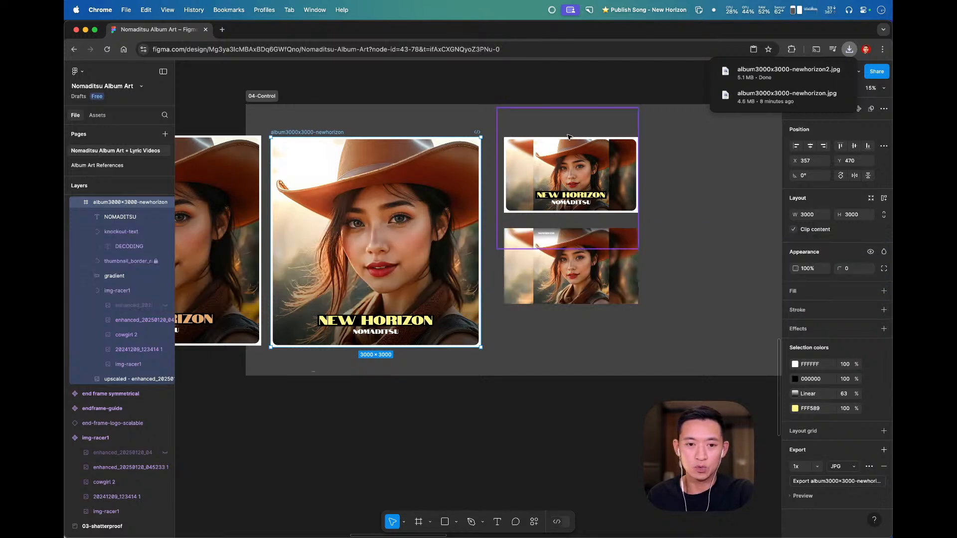
pyautogui.press('super+Tab')
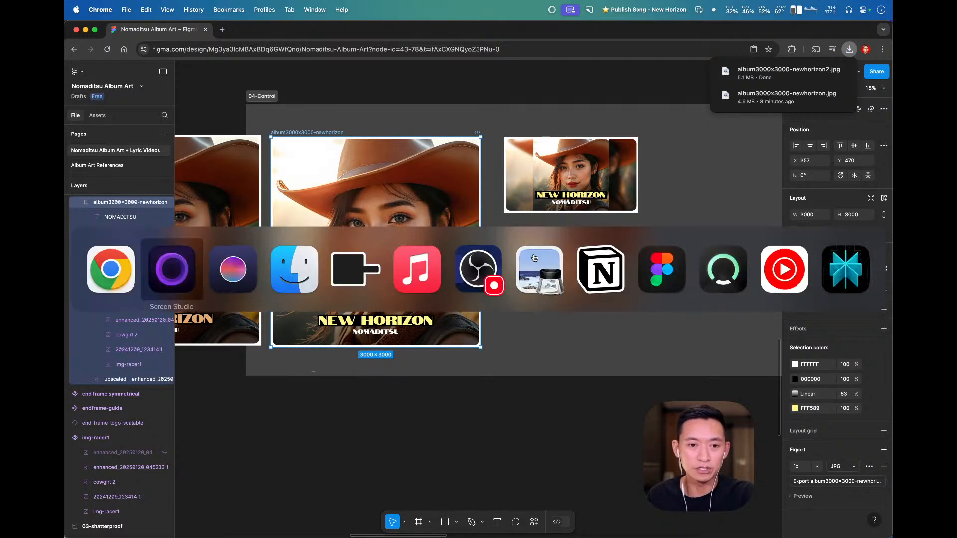
pyautogui.press('Escape')
pyautogui.moveTo(445, 35); pyautogui.dragTo(447, 289)
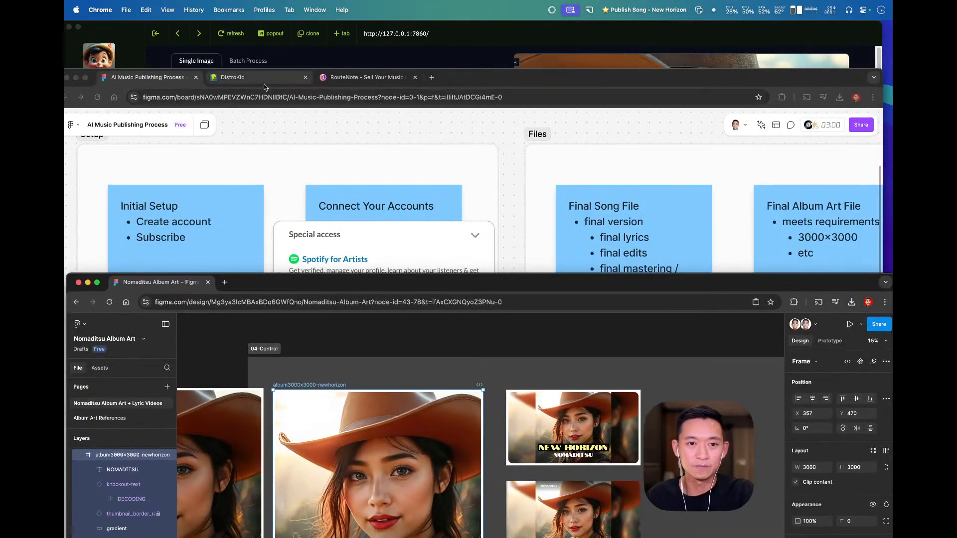
pyautogui.click(264, 81)
# - Upload album3000x3000-newhorizon.jpg from the New Horizon final folder as the album cover
pyautogui.moveTo(499, 77); pyautogui.dragTo(507, 51)
pyautogui.scroll(5, 461, 267)
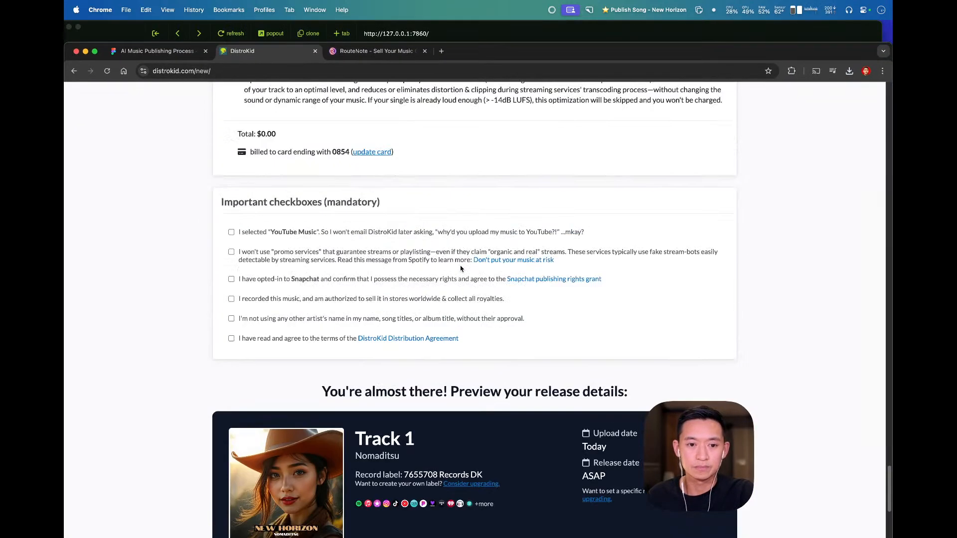
pyautogui.scroll(-4, 460, 269)
pyautogui.scroll(12, 460, 285)
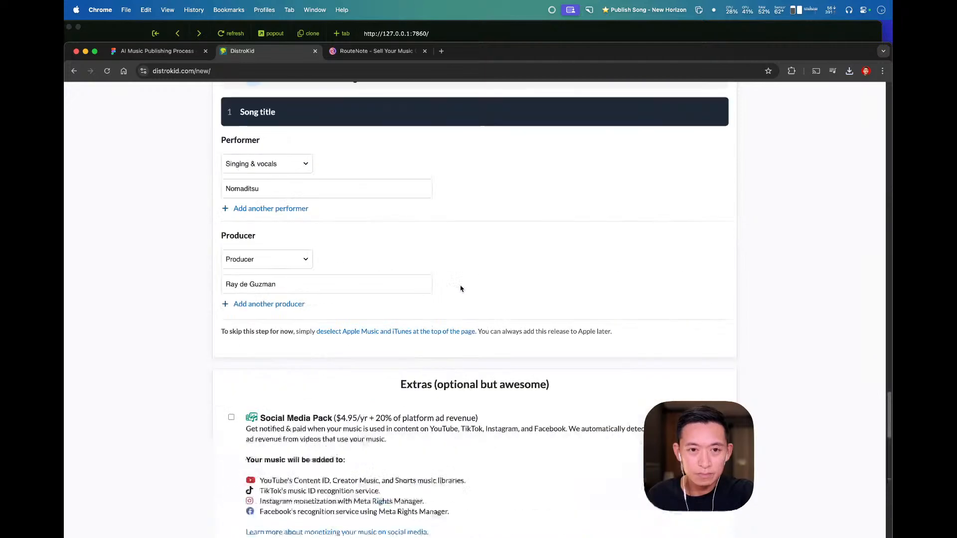
pyautogui.scroll(15, 460, 289)
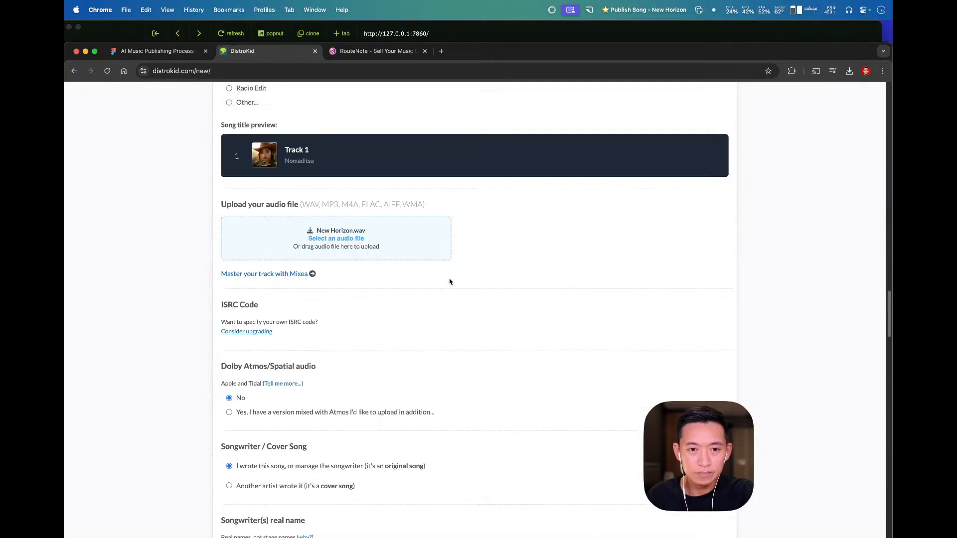
pyautogui.scroll(10, 270, 150)
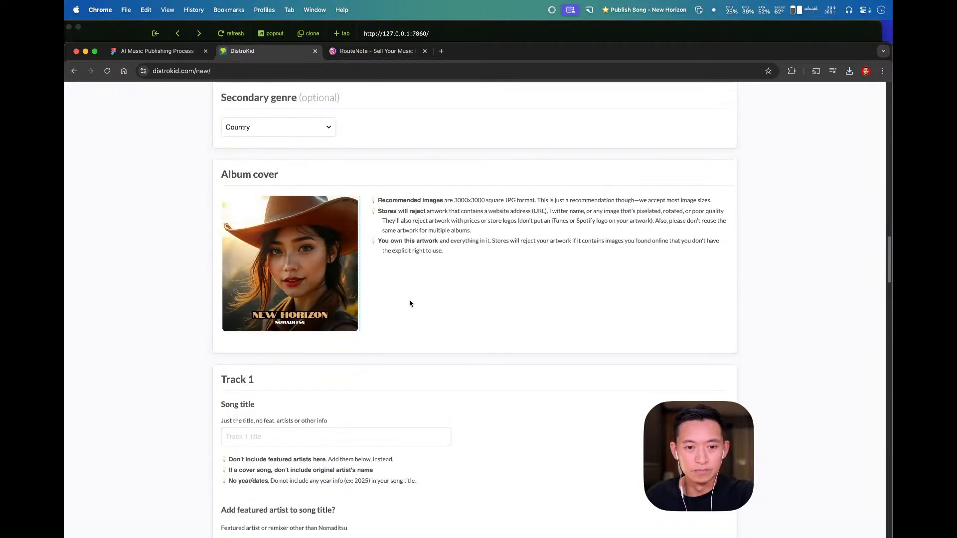
pyautogui.click(334, 255)
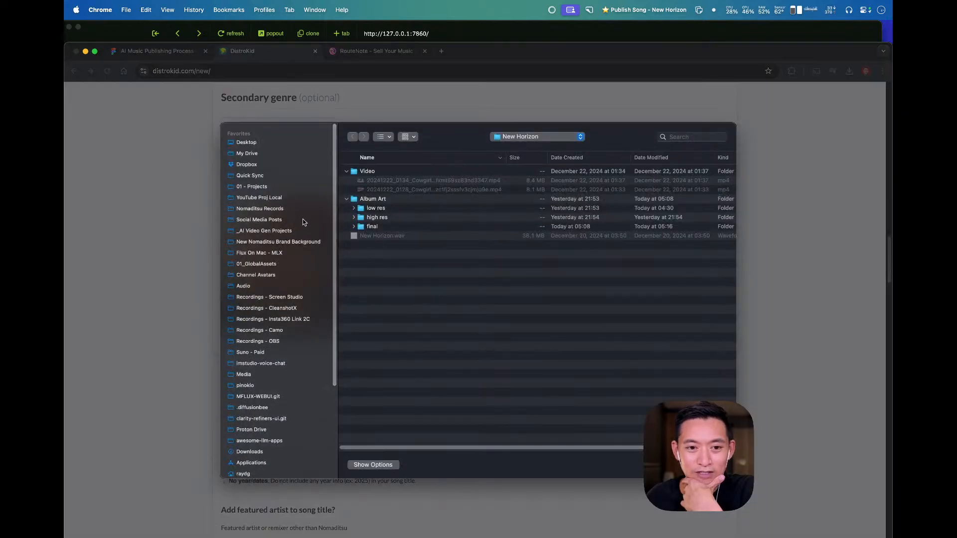
pyautogui.click(281, 209)
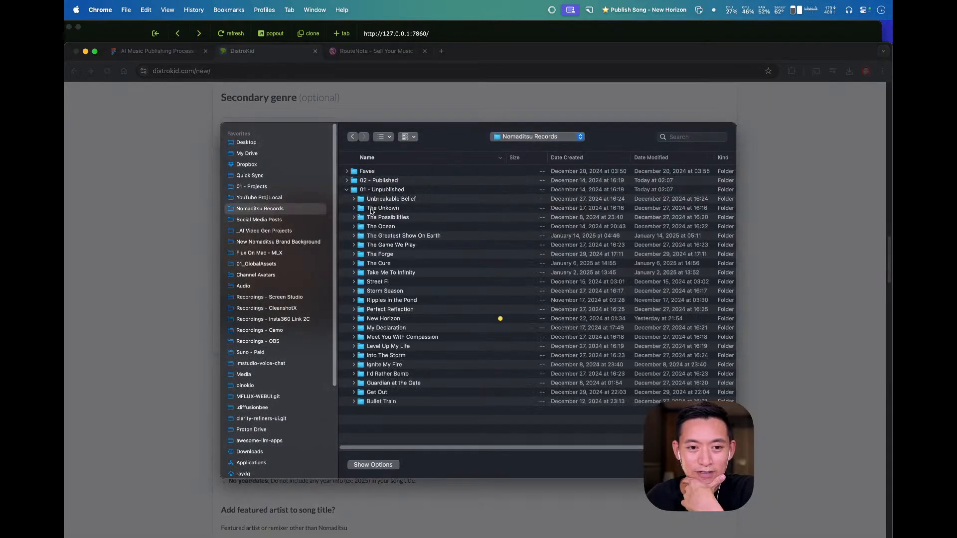
pyautogui.doubleClick(416, 319)
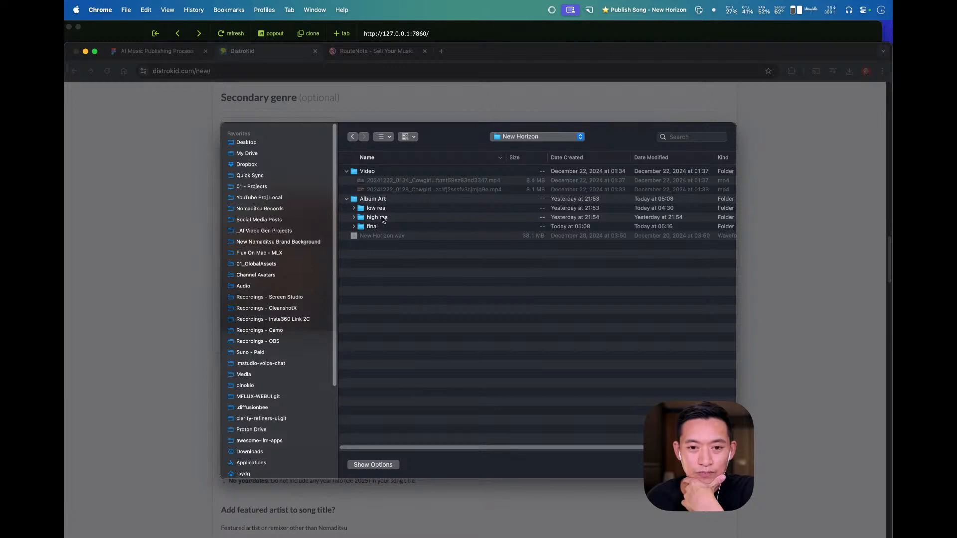
pyautogui.click(361, 226)
pyautogui.click(354, 227)
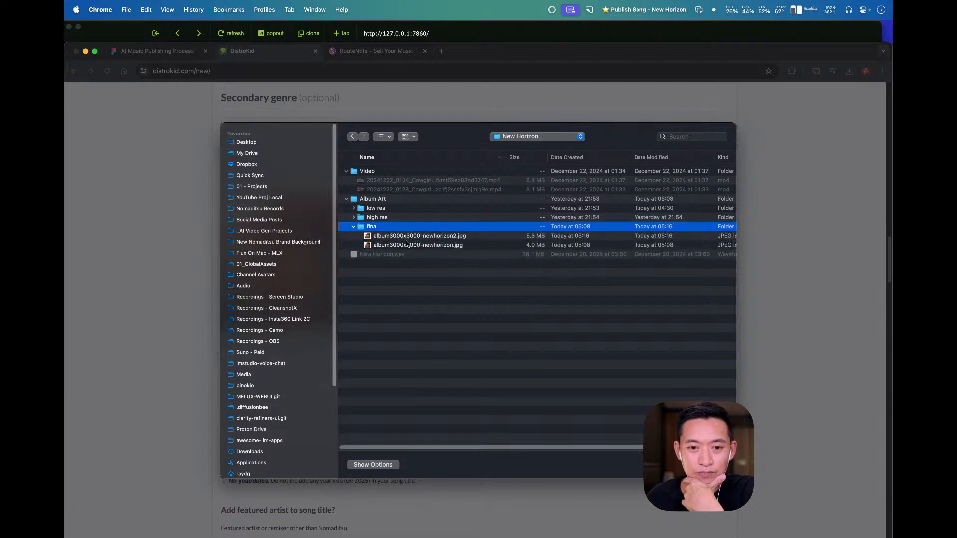
pyautogui.doubleClick(407, 241)
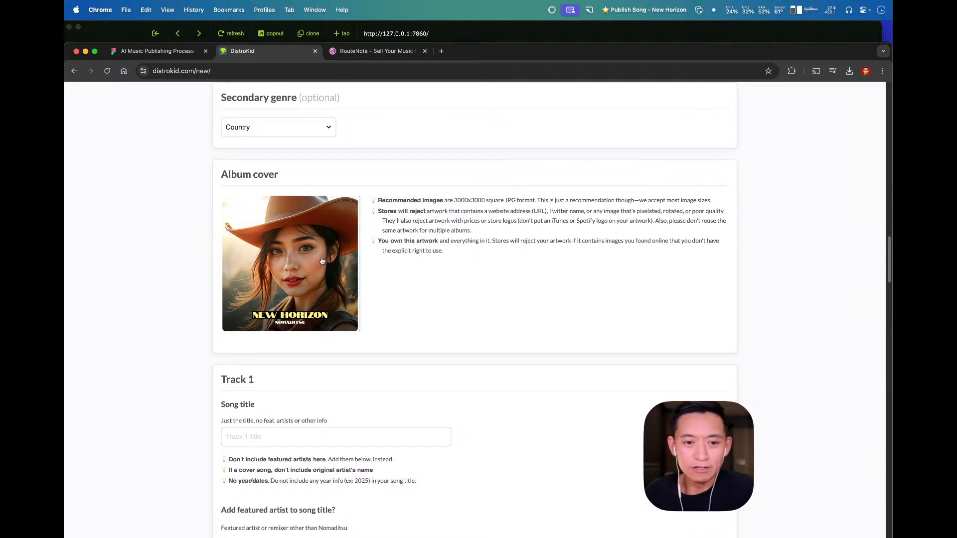
# - Replace the cover with album3000x3000-newhorizon2.jpg, the brighter yellow NEW HORIZON artwork
pyautogui.click(329, 235)
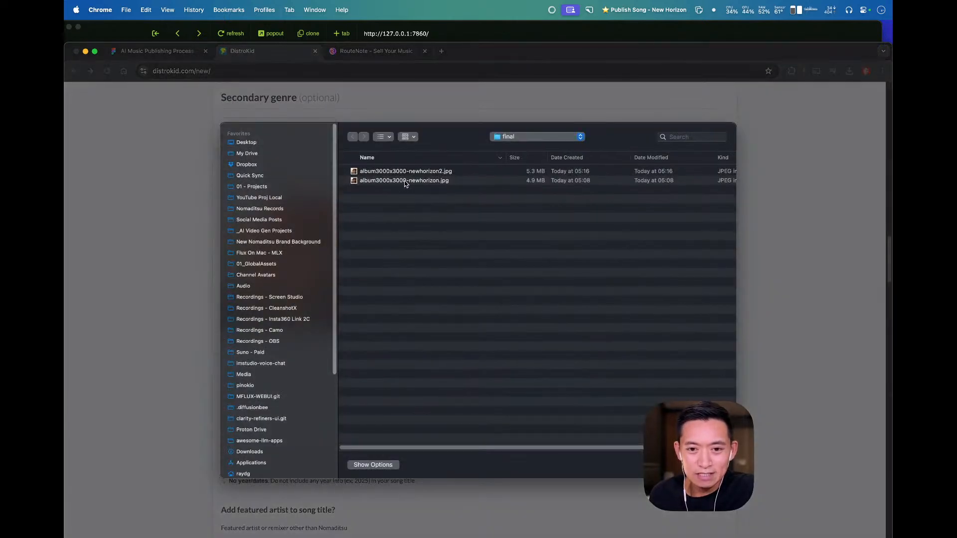
pyautogui.click(405, 182)
pyautogui.doubleClick(438, 184)
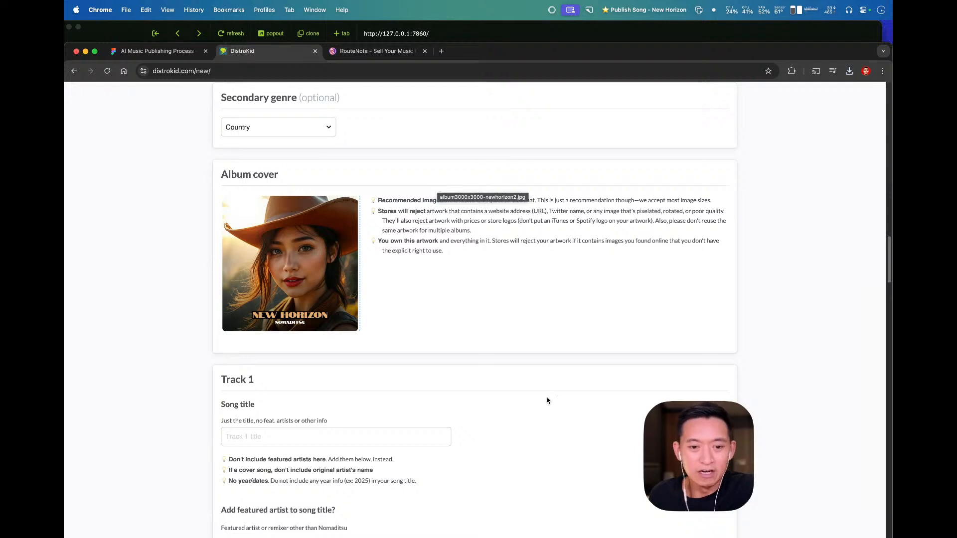
pyautogui.scroll(-3, 488, 356)
# - Enter 'New Horizon' as the Track 1 song title
pyautogui.scroll(4, 488, 356)
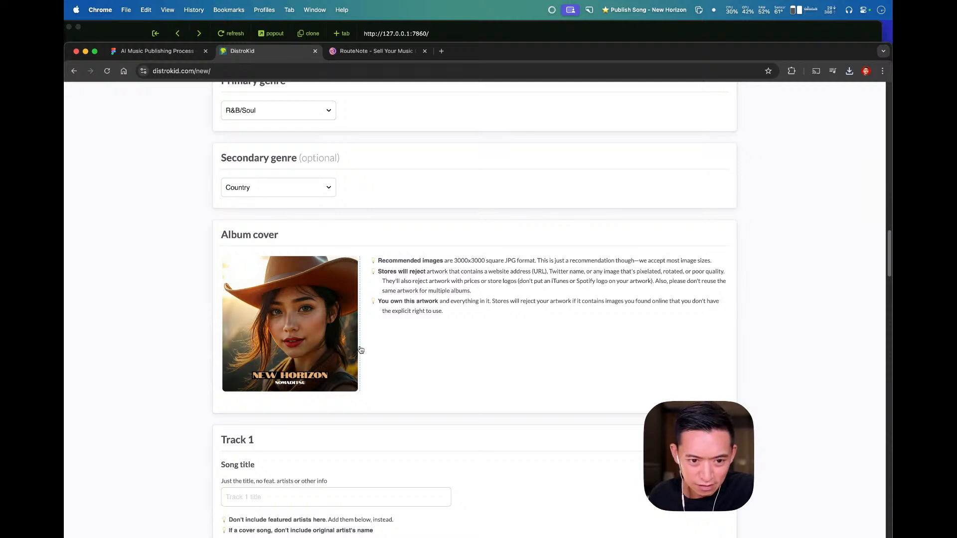
pyautogui.scroll(-5, 466, 358)
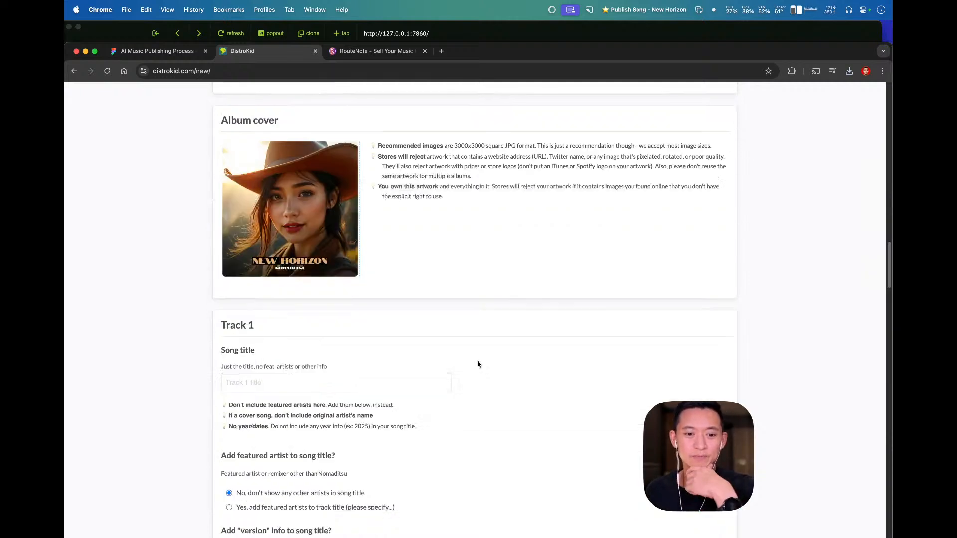
pyautogui.click(339, 290)
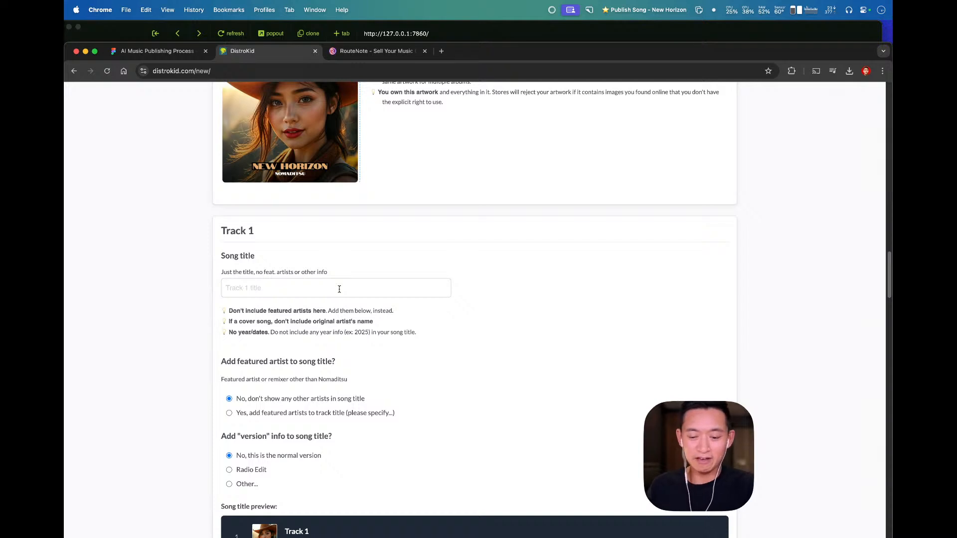
pyautogui.write('New')
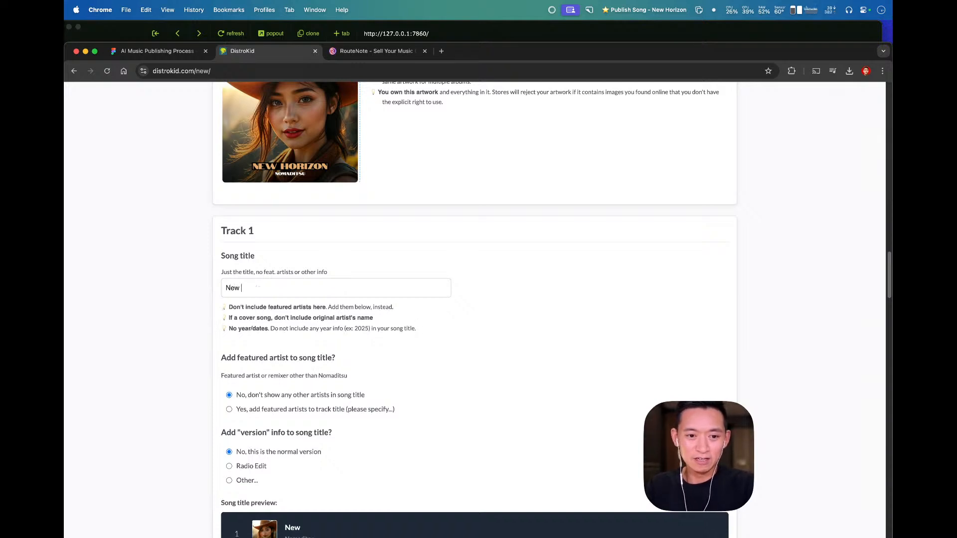
pyautogui.write(' Ho')
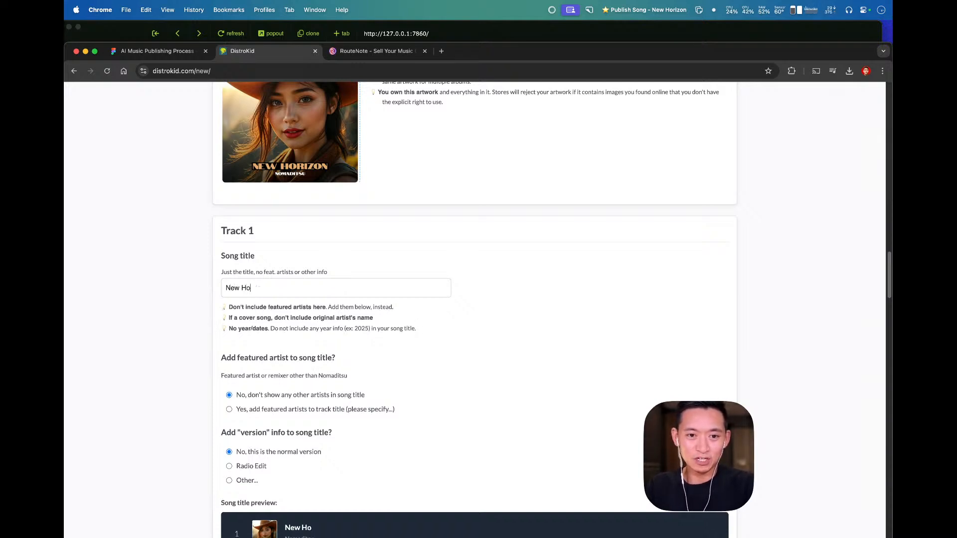
pyautogui.write('rizon')
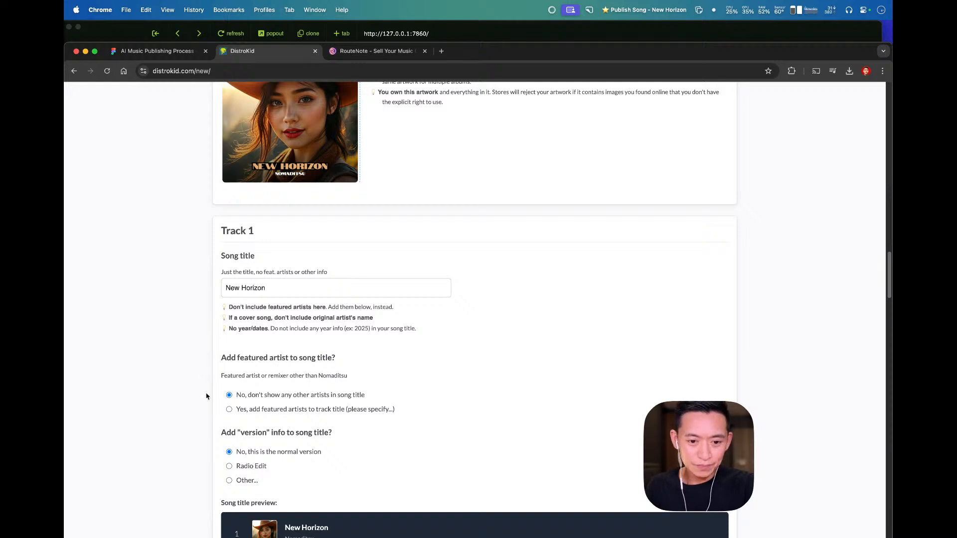
pyautogui.scroll(-5, 207, 397)
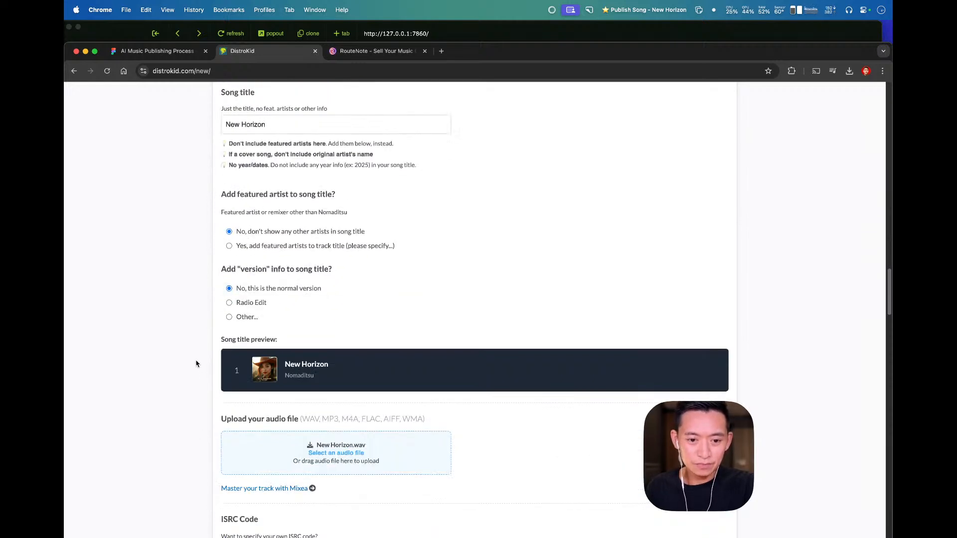
pyautogui.scroll(-5, 197, 369)
pyautogui.scroll(-4, 232, 357)
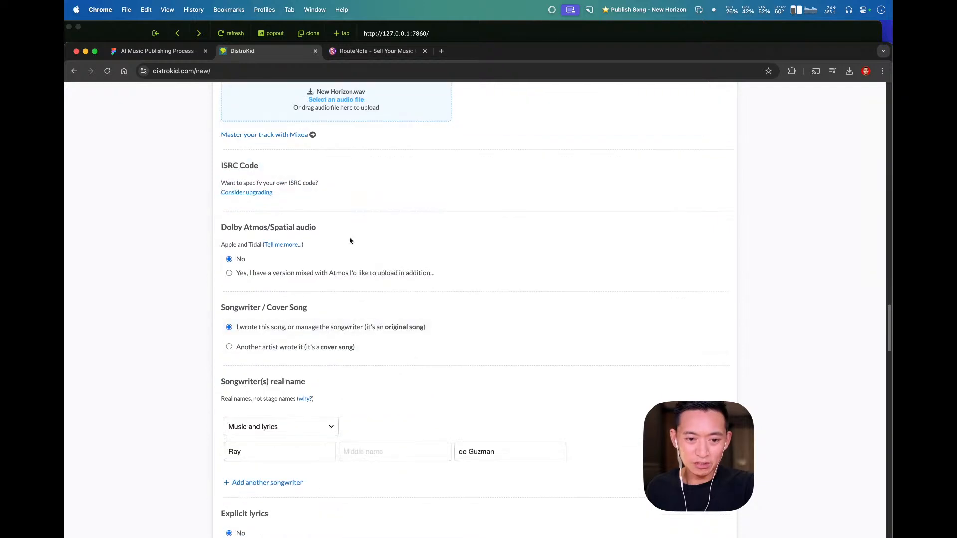
pyautogui.scroll(-7, 249, 324)
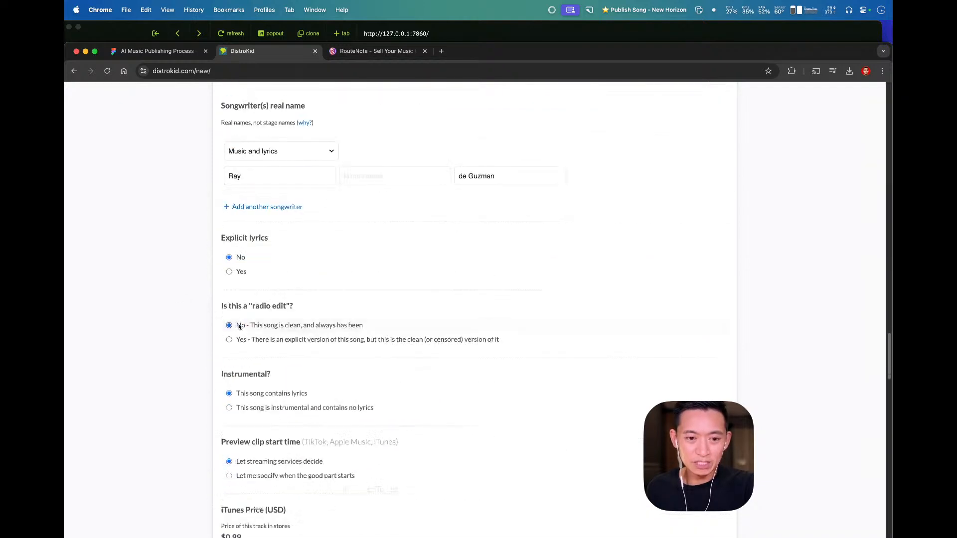
pyautogui.scroll(-4, 259, 327)
pyautogui.scroll(-12, 260, 327)
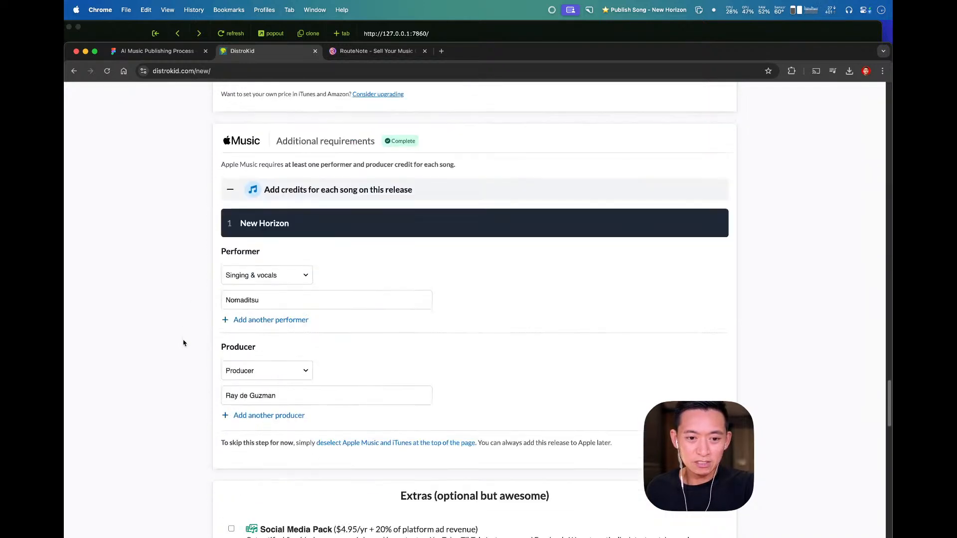
pyautogui.scroll(1, 170, 337)
pyautogui.scroll(-7, 182, 352)
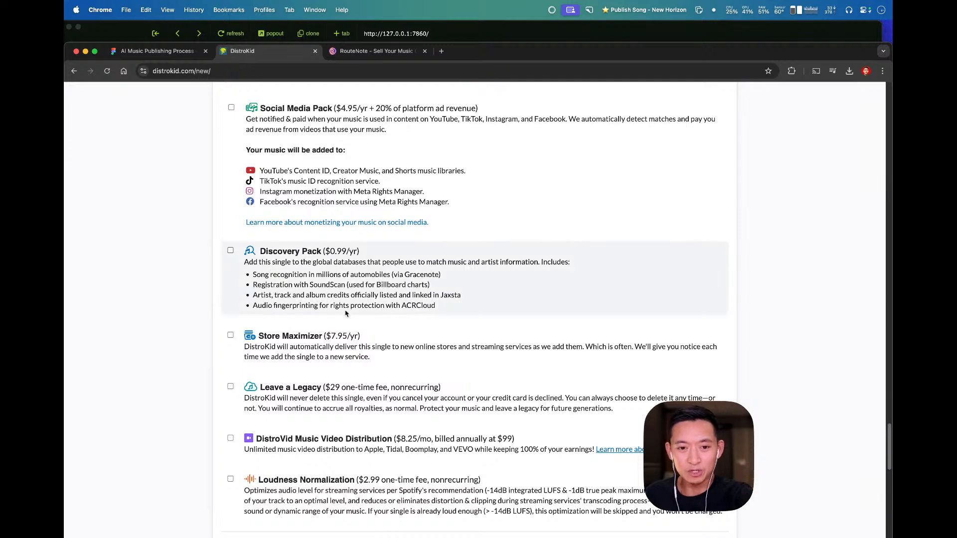
pyautogui.scroll(2, 315, 274)
pyautogui.scroll(-2, 319, 275)
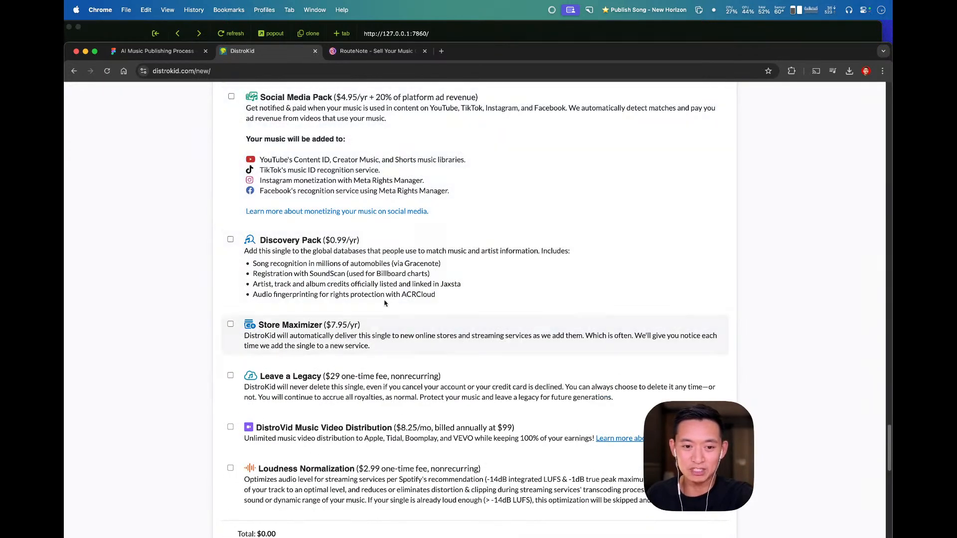
pyautogui.scroll(-1, 407, 283)
pyautogui.scroll(3, 407, 282)
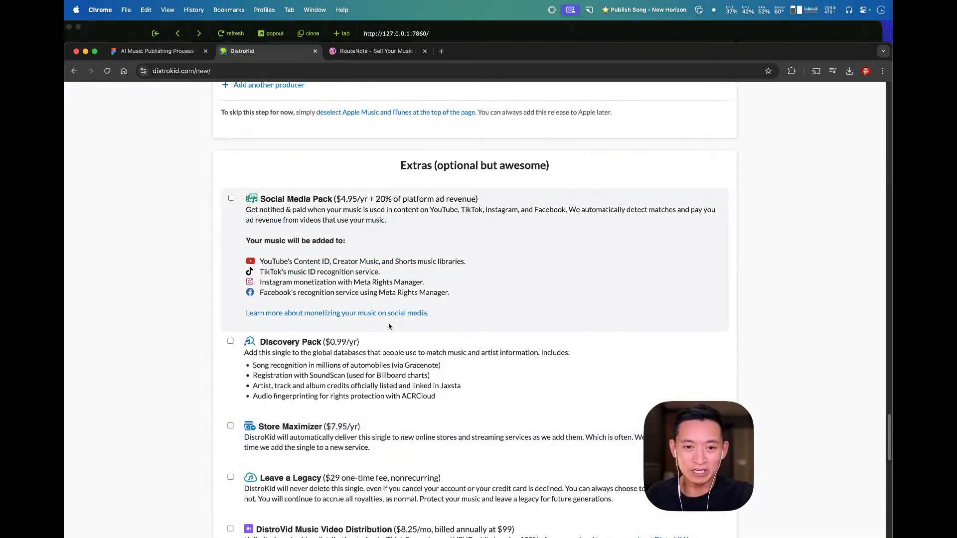
pyautogui.scroll(-2, 389, 327)
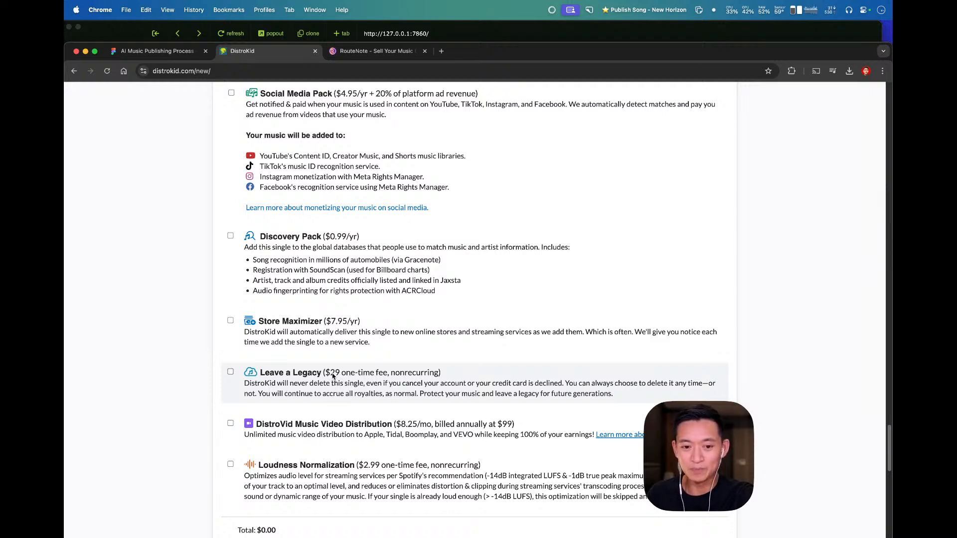
pyautogui.moveTo(330, 376); pyautogui.dragTo(388, 376)
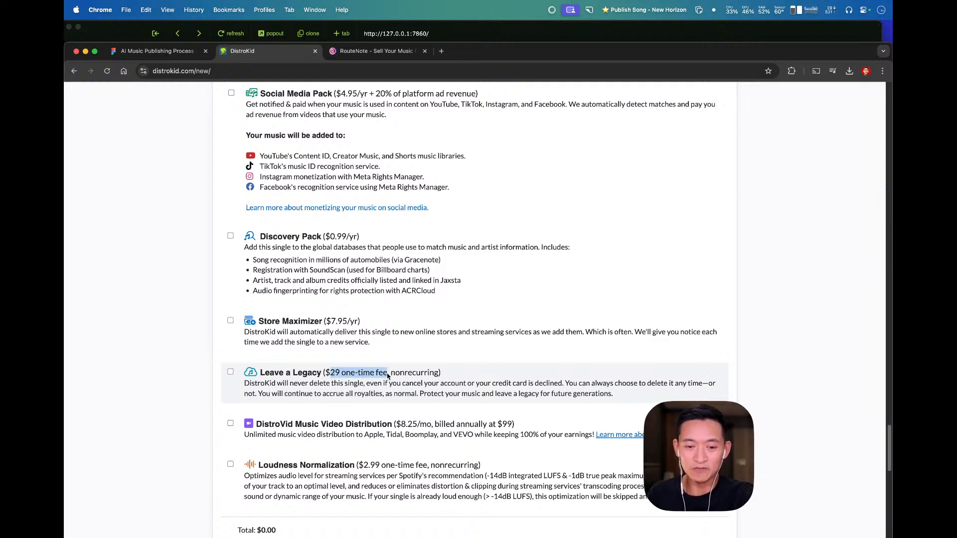
pyautogui.scroll(-1, 297, 368)
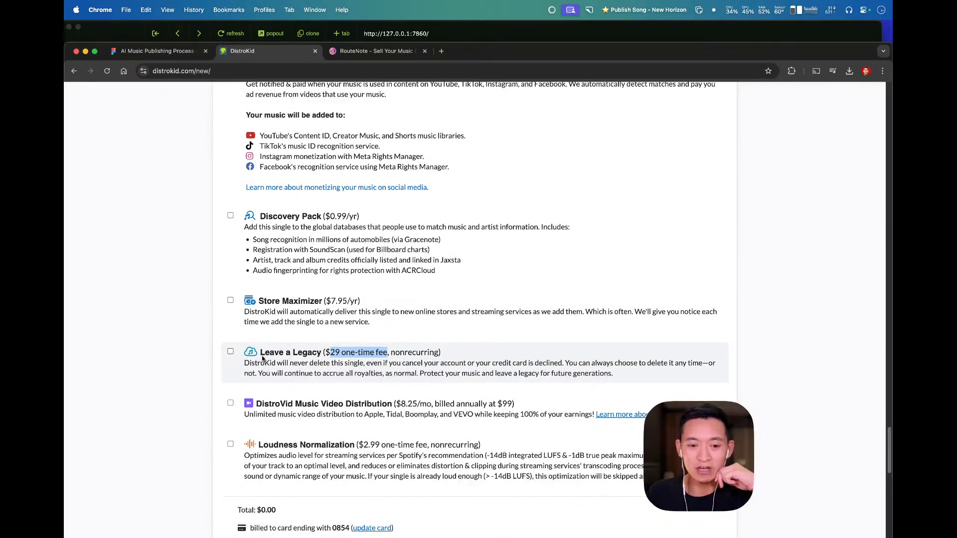
pyautogui.moveTo(261, 352); pyautogui.dragTo(317, 353)
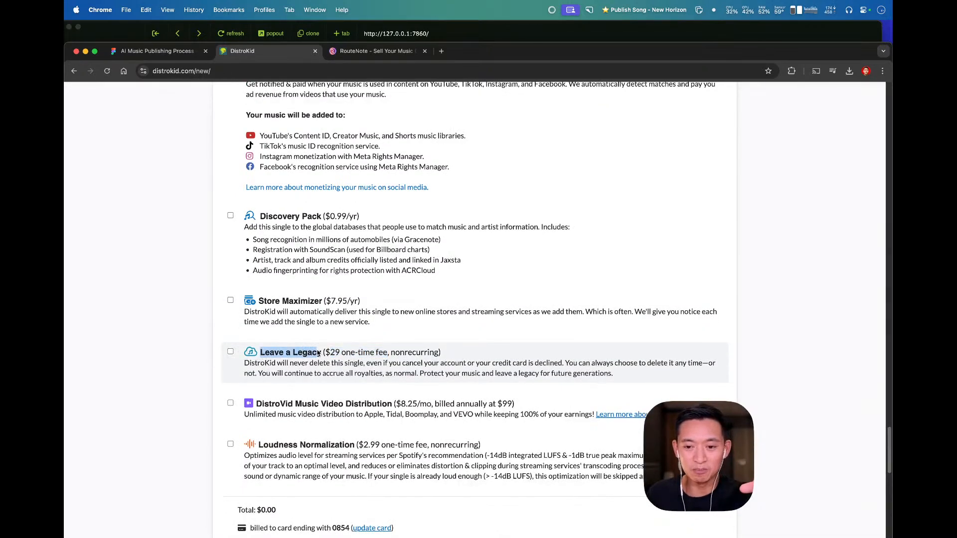
pyautogui.scroll(-5, 371, 369)
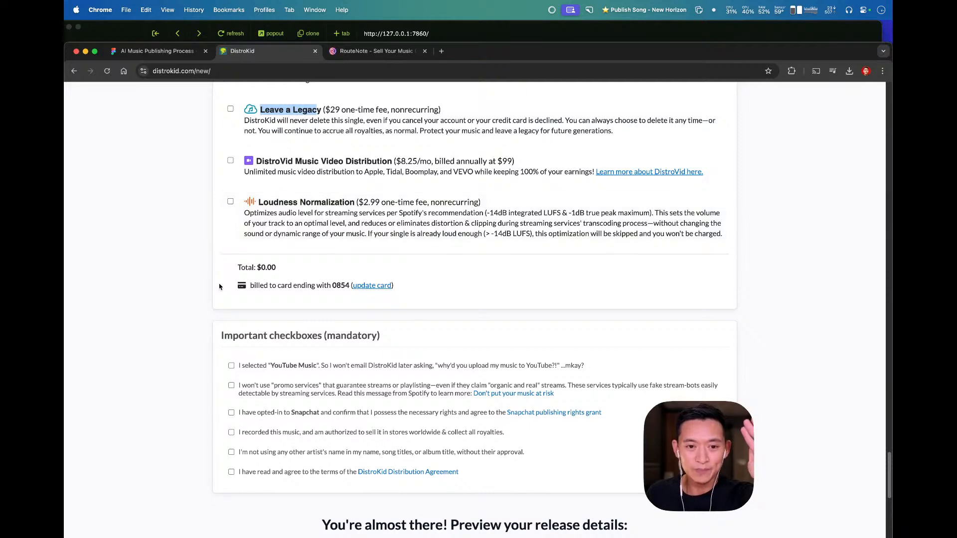
pyautogui.scroll(-2, 229, 259)
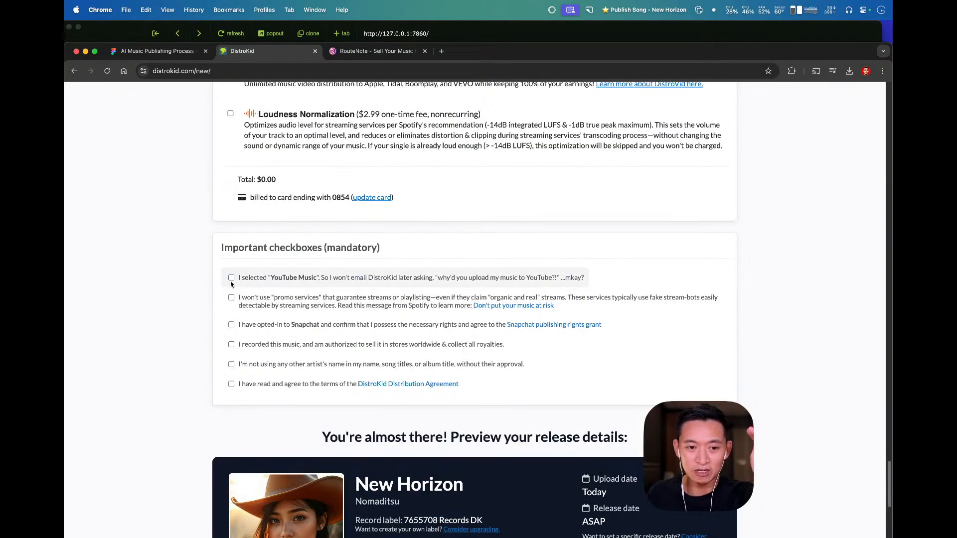
# - Tick the YouTube Music, promo-streaming, Snapchat, recording-rights and Distribution Agreement checkboxes, then review the preview
pyautogui.click(231, 279)
pyautogui.click(232, 298)
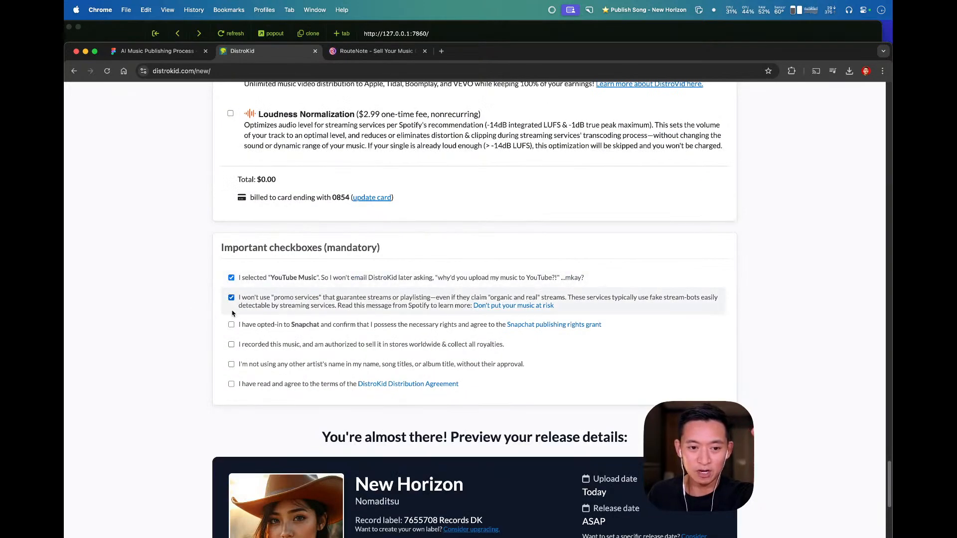
pyautogui.click(231, 325)
pyautogui.click(232, 345)
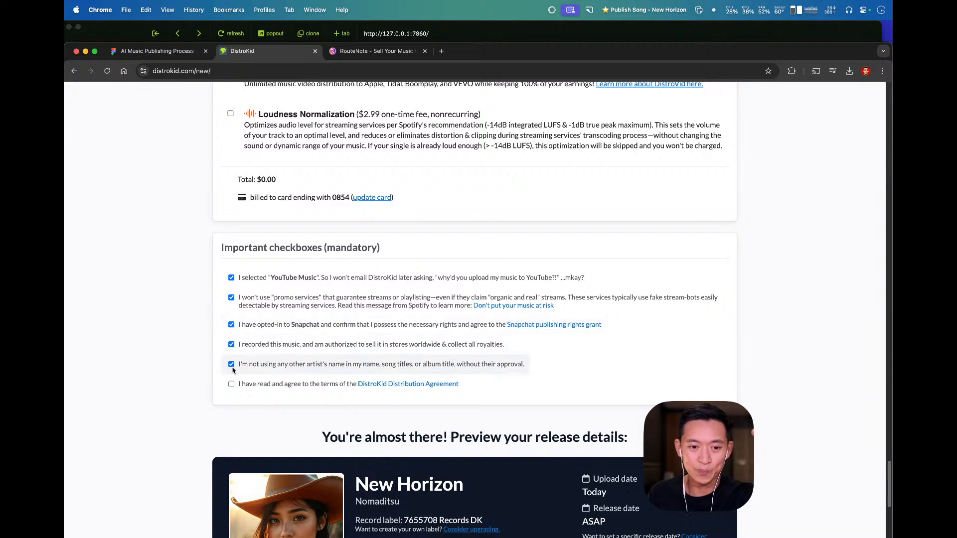
pyautogui.click(231, 384)
pyautogui.scroll(-6, 230, 383)
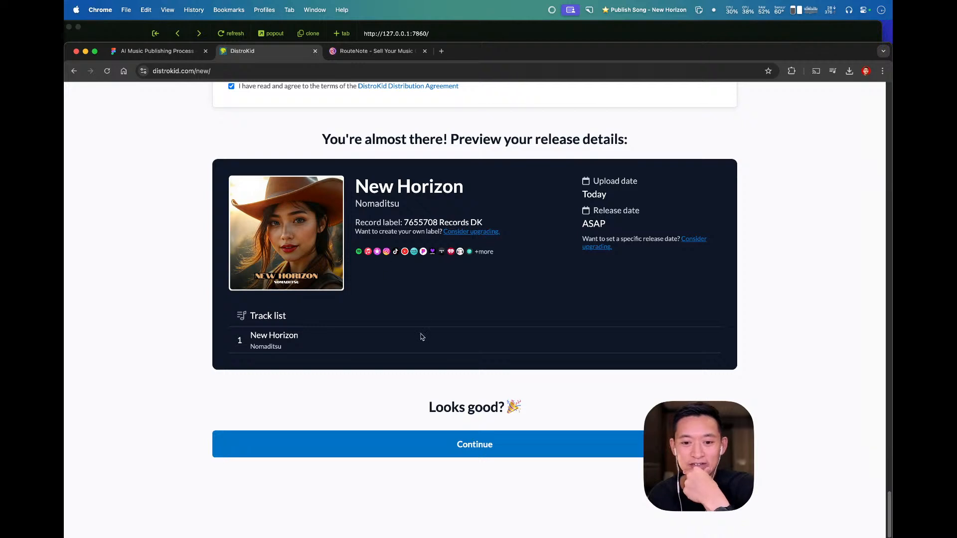
pyautogui.scroll(-2, 420, 337)
pyautogui.scroll(-1, 421, 317)
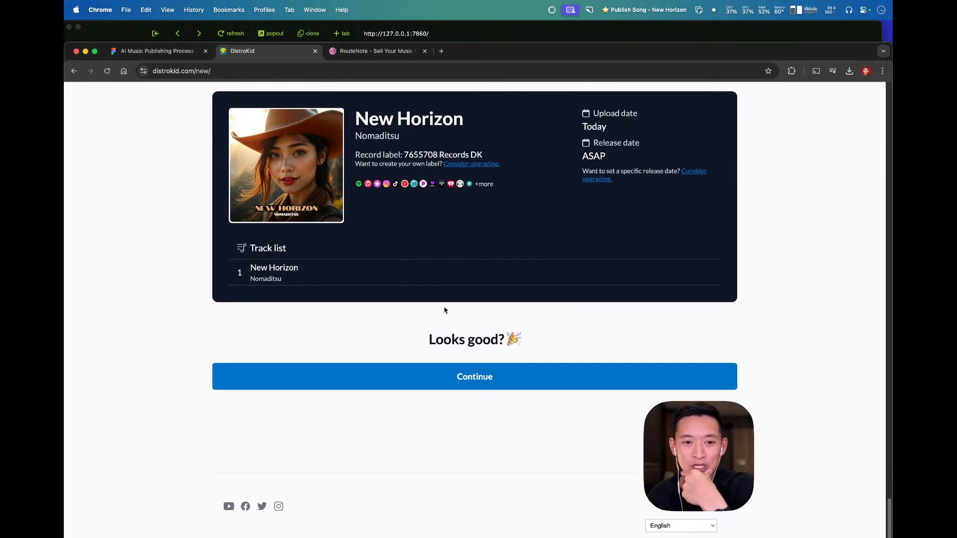
# - Submit the release details for verification, maximize the browser window, then switch to OBS
pyautogui.click(491, 384)
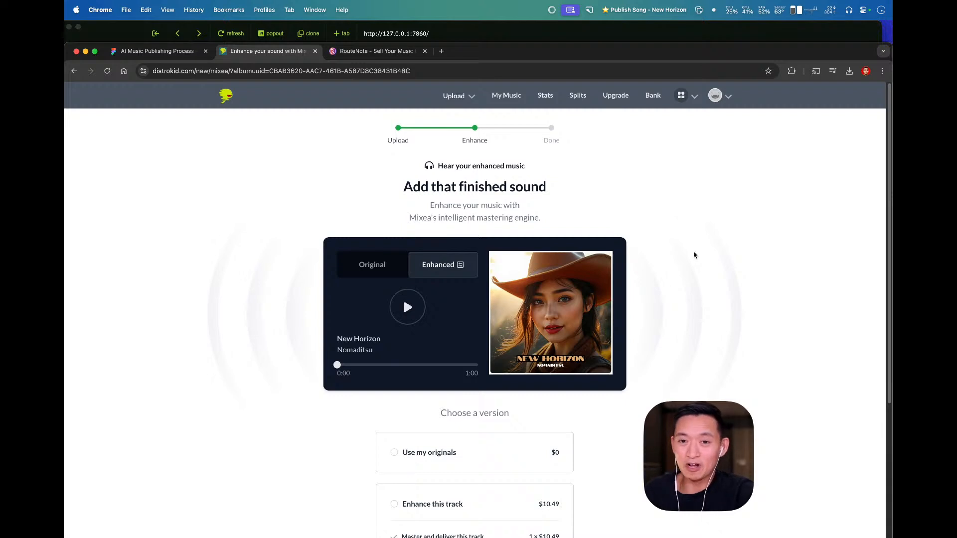
pyautogui.doubleClick(562, 54)
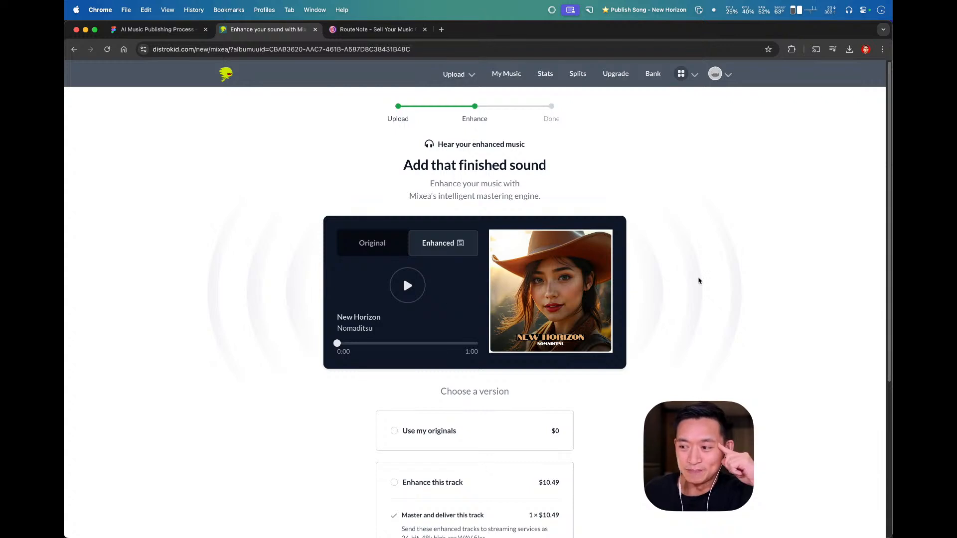
pyautogui.moveTo(599, 531)
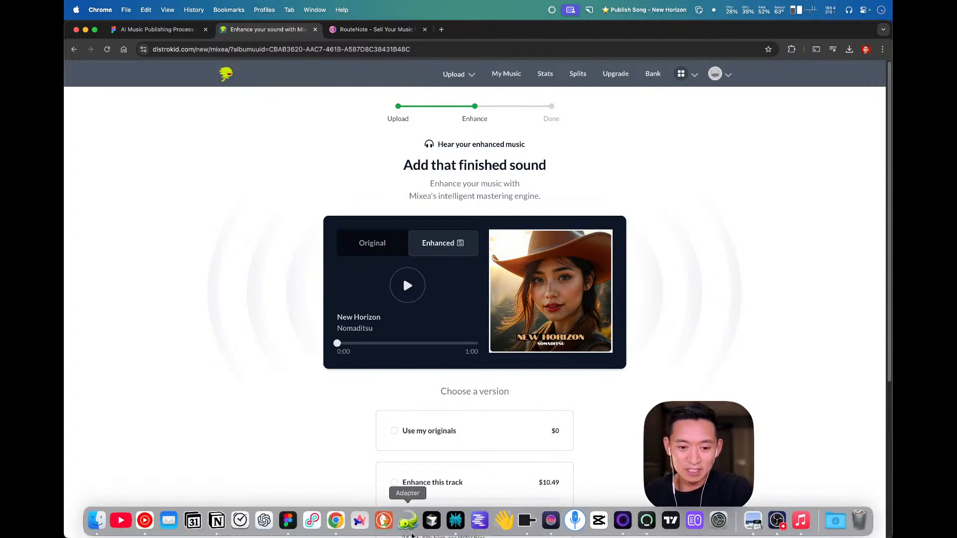
pyautogui.click(776, 521)
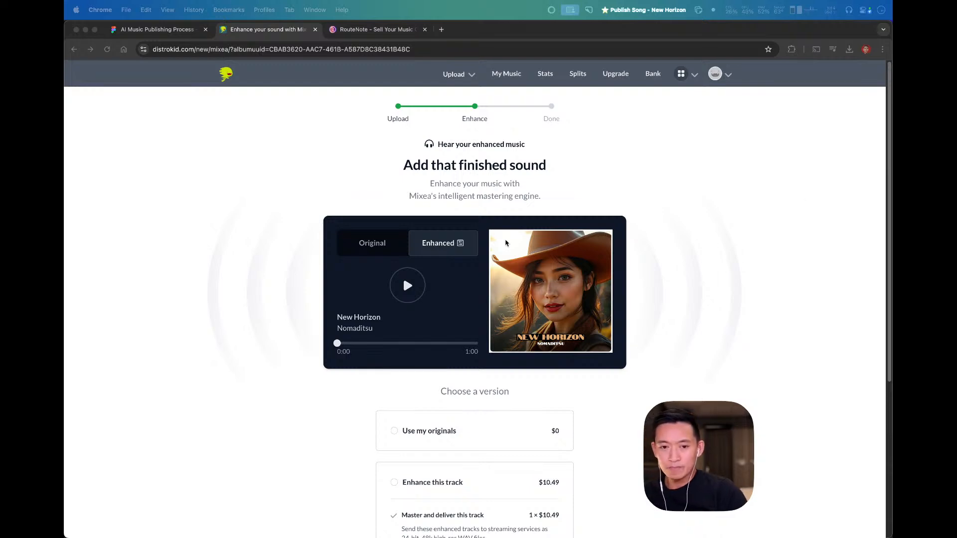
# - Play the original New Horizon mix from the beginning and pause it at 0:32
pyautogui.click(385, 262)
pyautogui.click(386, 253)
pyautogui.click(412, 278)
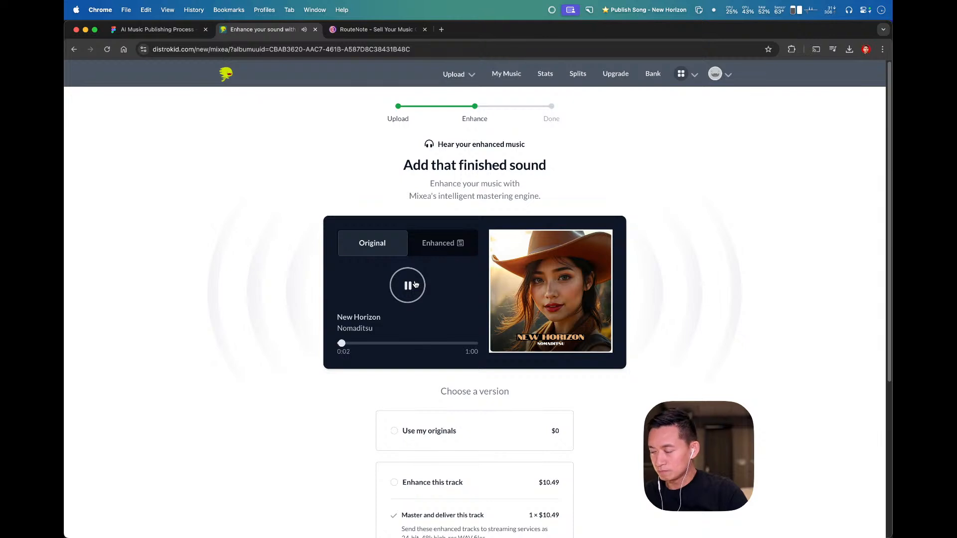
pyautogui.click(416, 284)
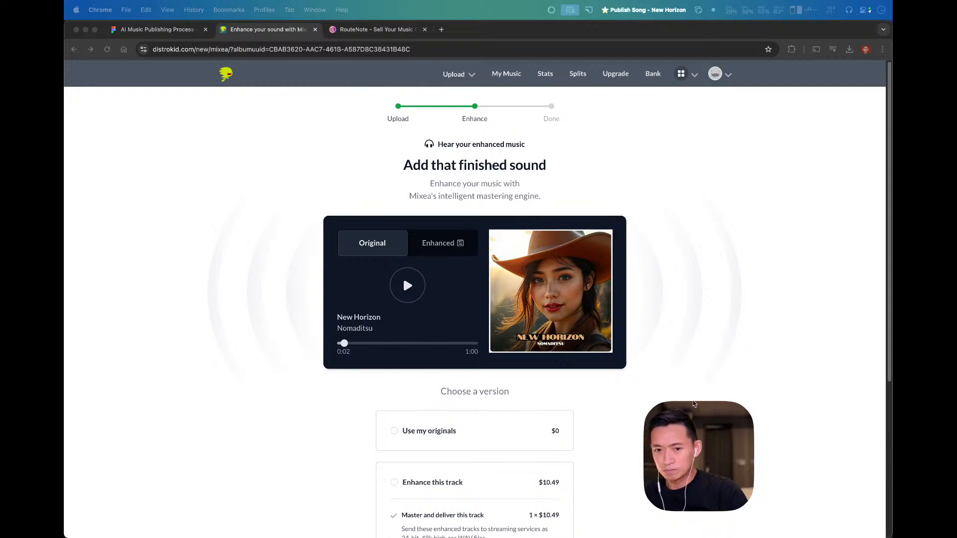
pyautogui.moveTo(344, 344); pyautogui.dragTo(328, 348)
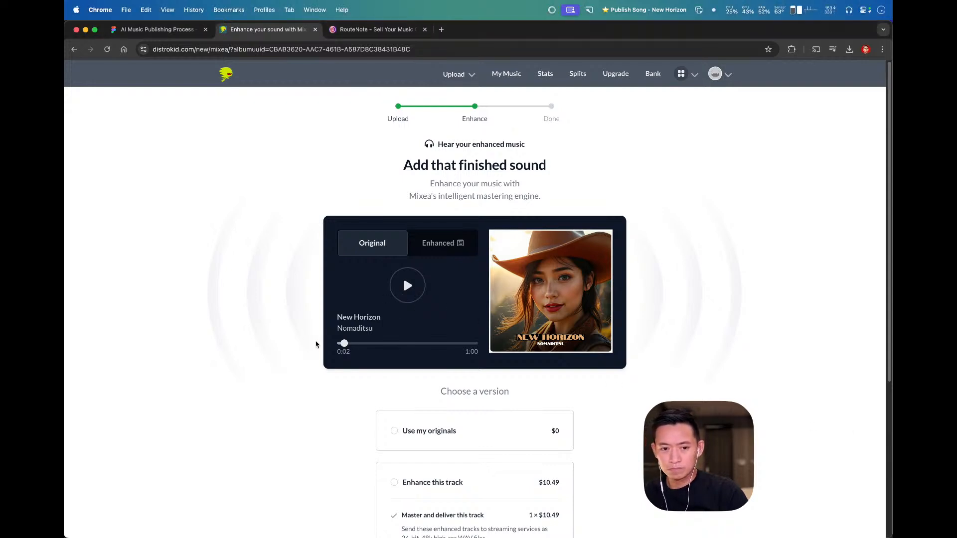
pyautogui.click(406, 294)
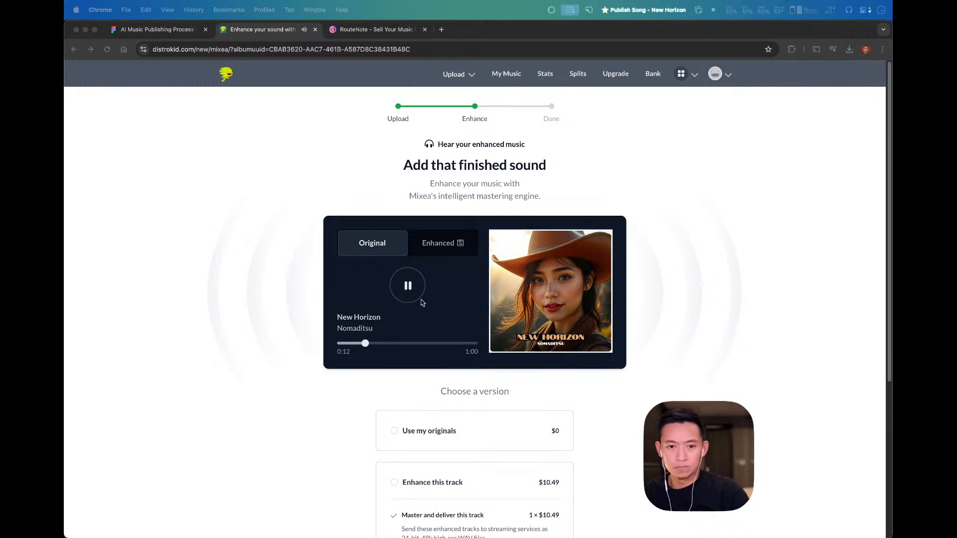
pyautogui.press('super+Tab')
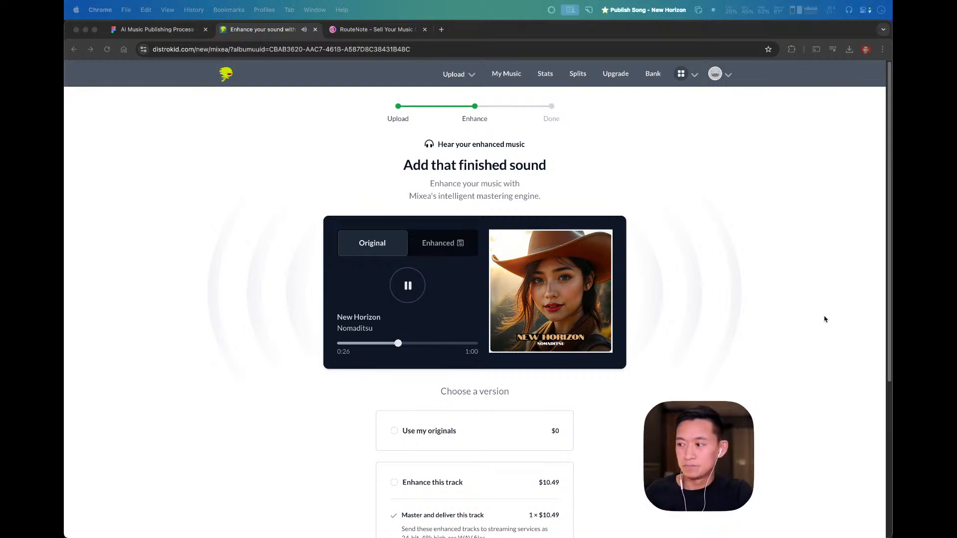
pyautogui.click(684, 295)
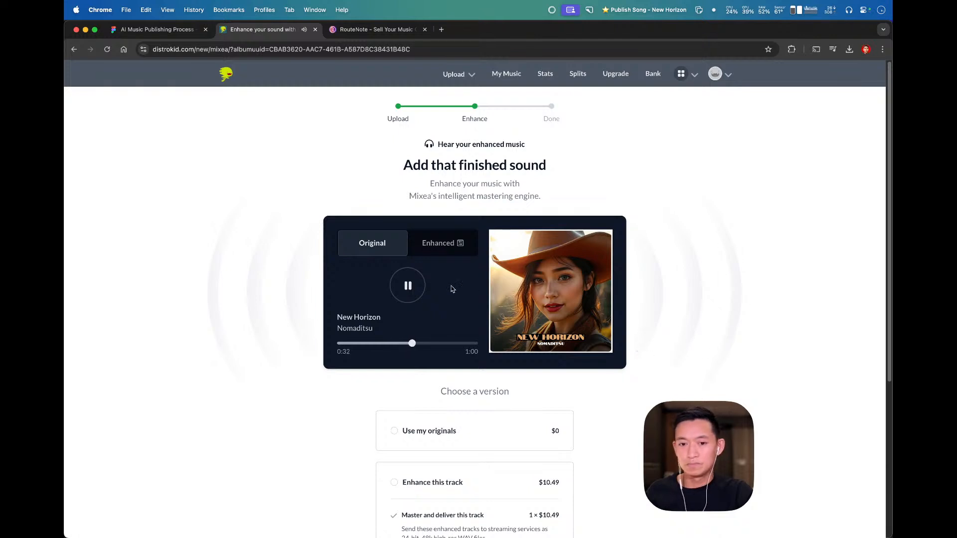
pyautogui.click(418, 291)
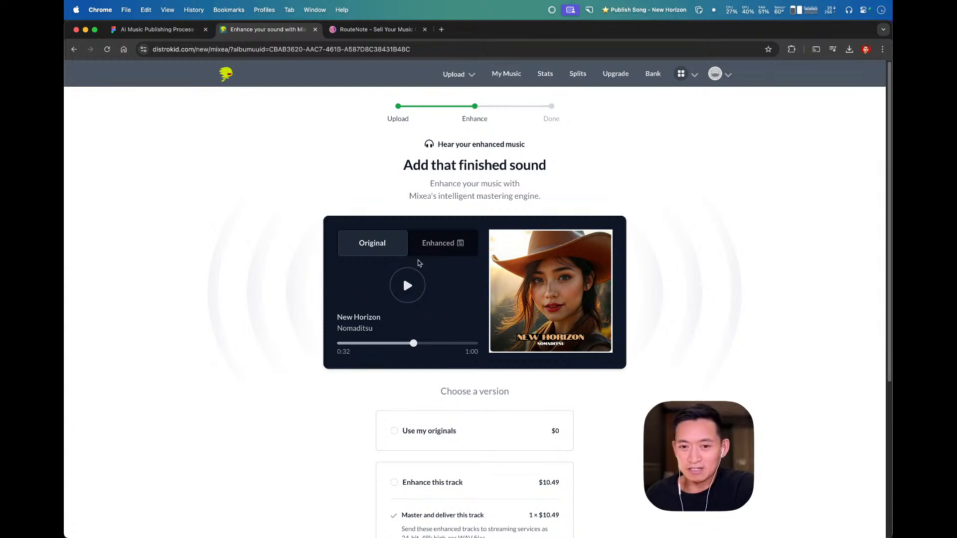
# - Compare the Enhanced and Original previews, then select 'Use my originals' for $0
pyautogui.scroll(-3, 313, 385)
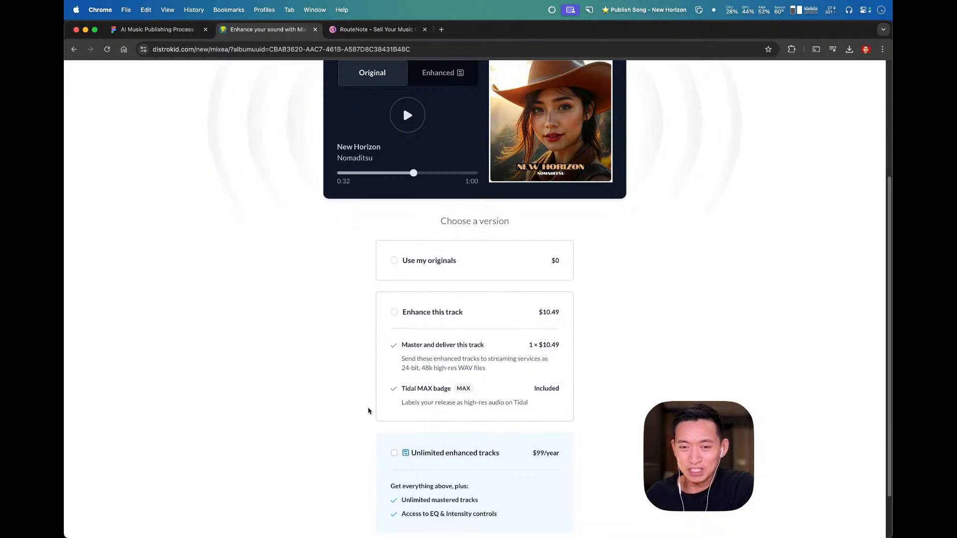
pyautogui.scroll(2, 368, 407)
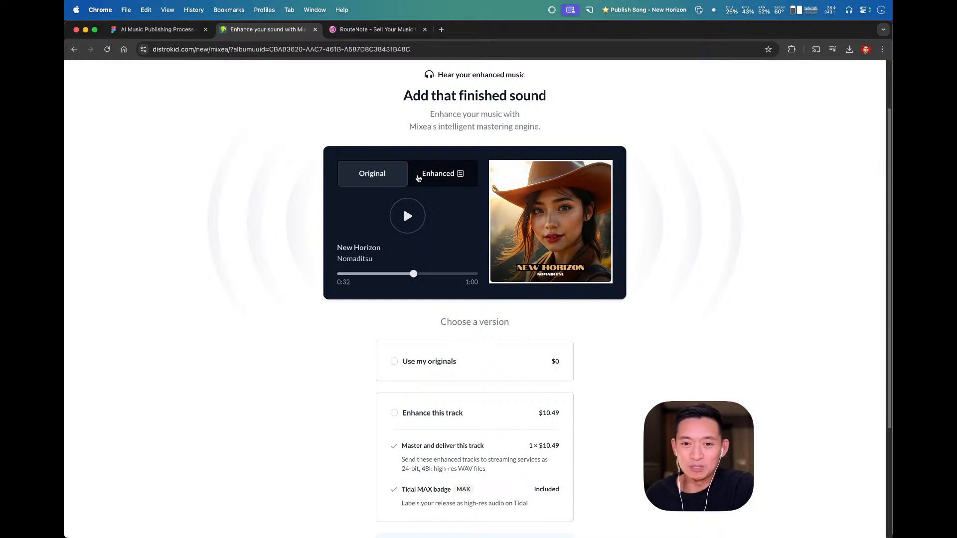
pyautogui.click(440, 182)
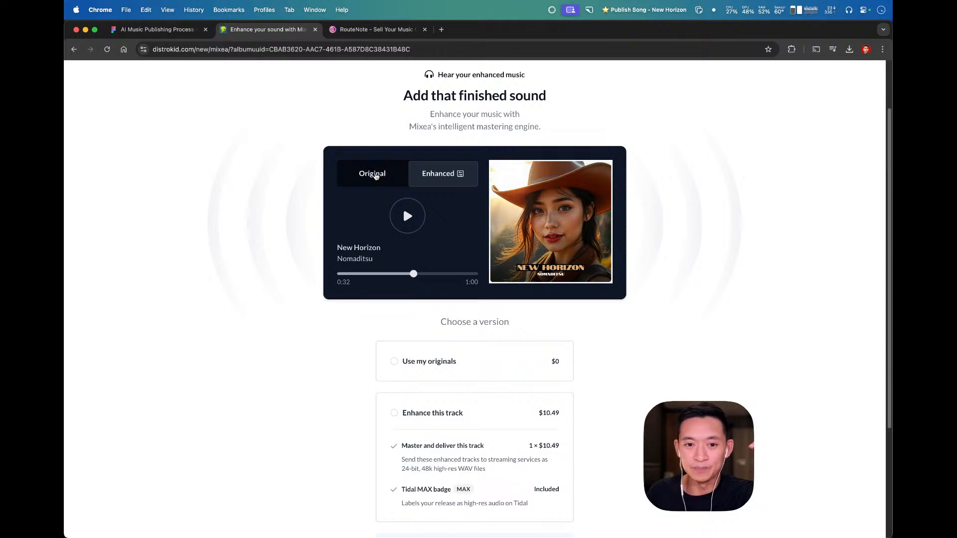
pyautogui.click(375, 176)
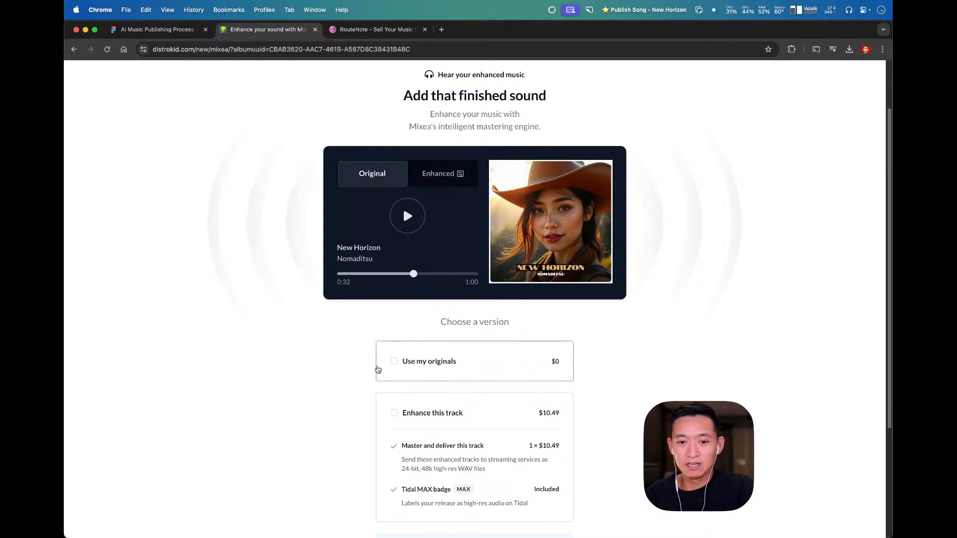
pyautogui.click(393, 362)
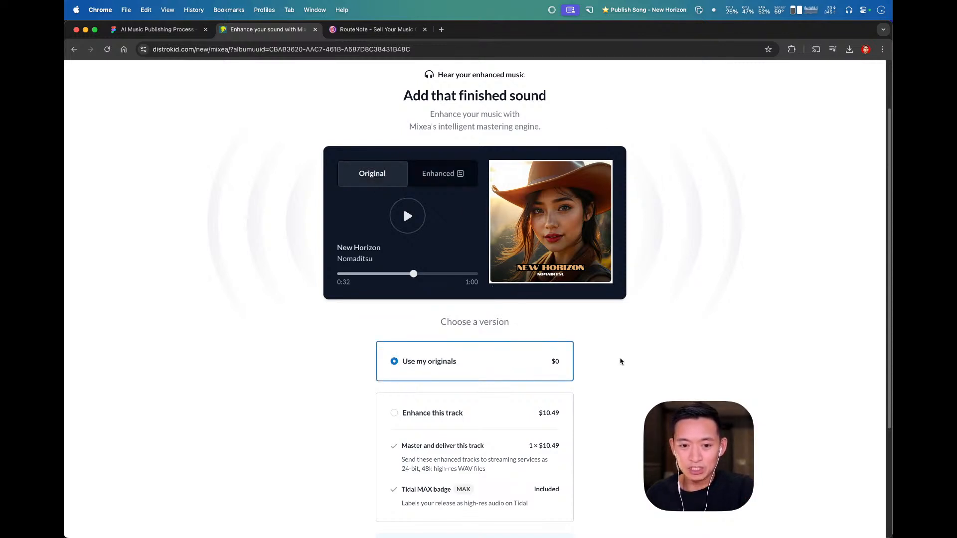
# - Replay the preview switching between Enhanced and Original, pause at 0:52, and continue
pyautogui.scroll(-3, 620, 359)
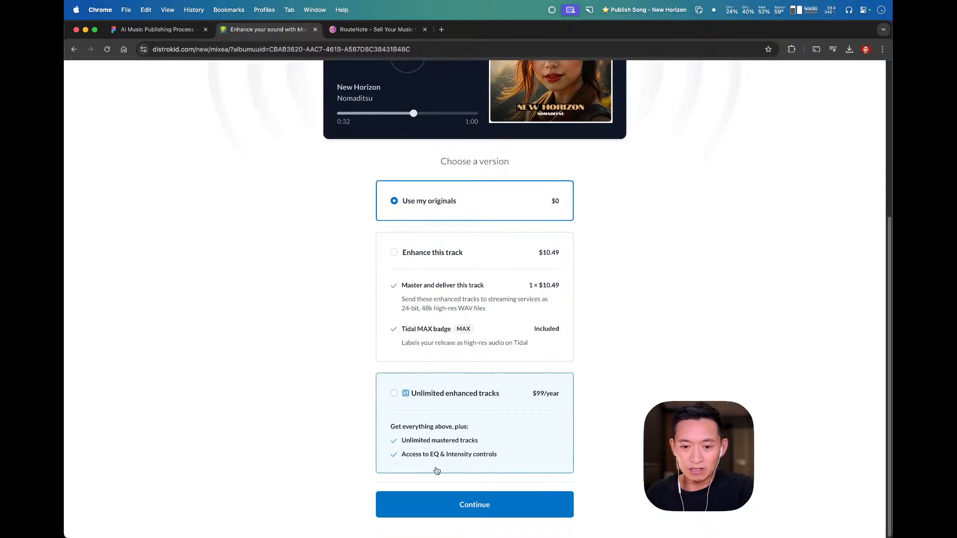
pyautogui.scroll(3, 337, 265)
pyautogui.click(408, 203)
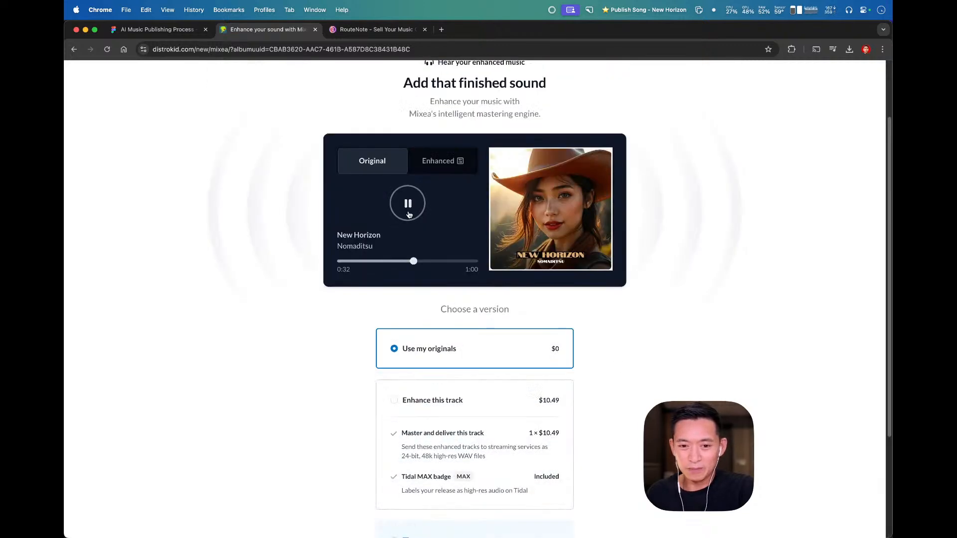
pyautogui.click(443, 164)
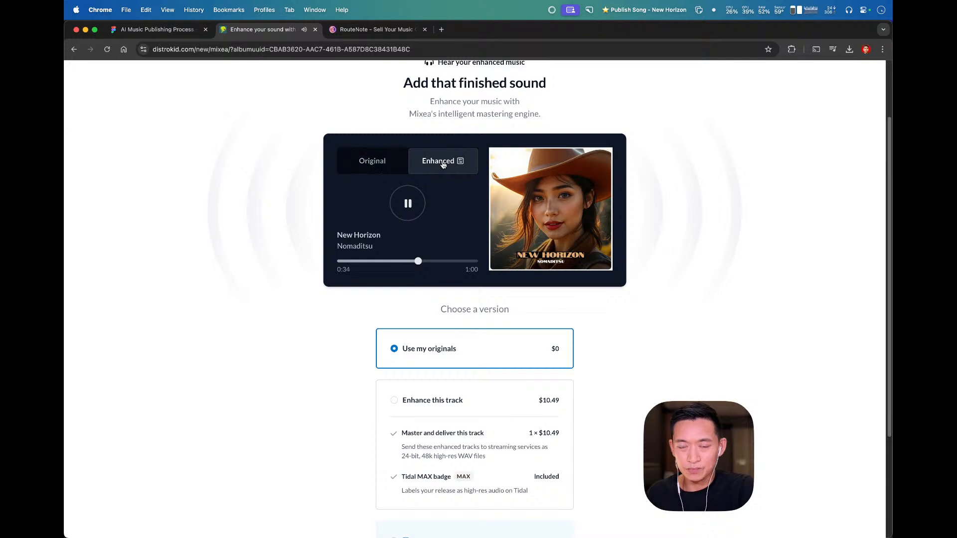
pyautogui.click(372, 165)
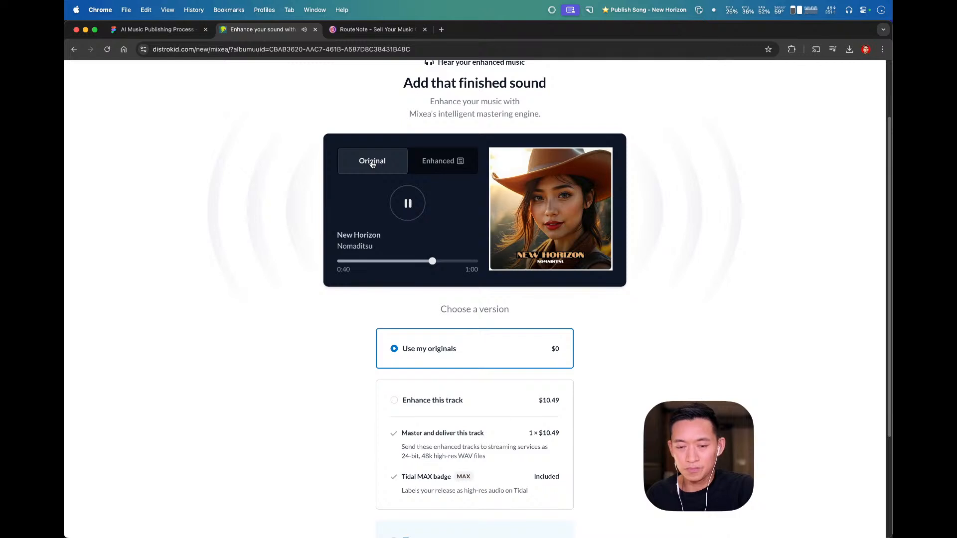
pyautogui.press('XF86AudioRaiseVolume')
pyautogui.press('XF86AudioRaiseVolume')
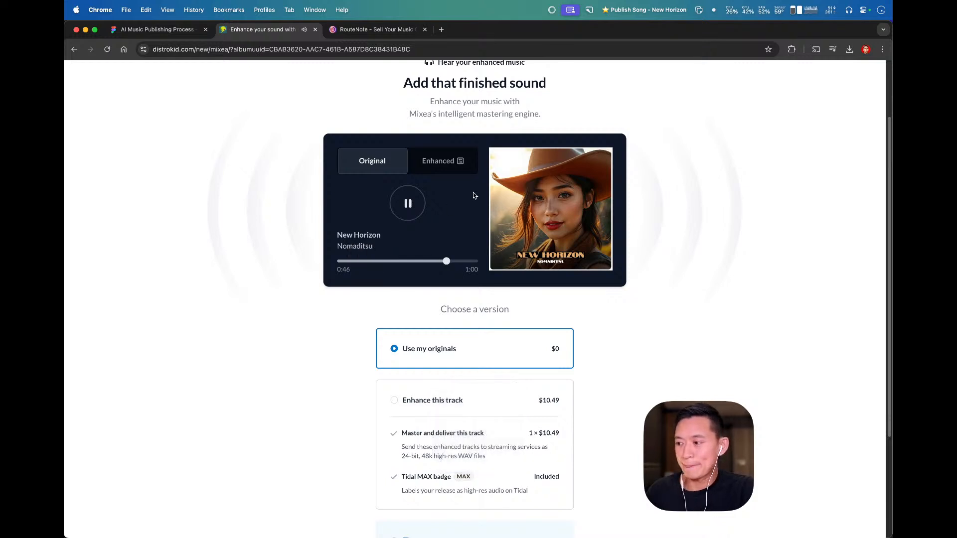
pyautogui.click(408, 206)
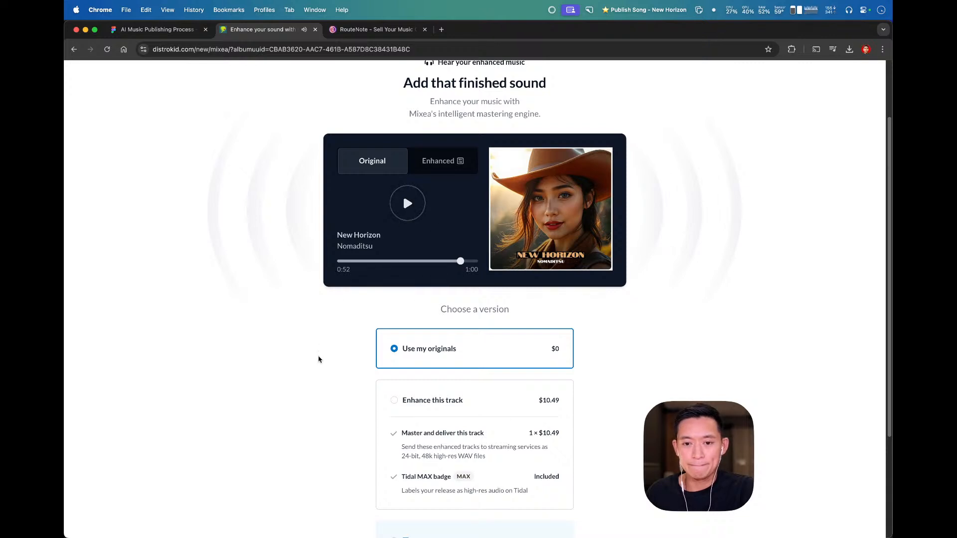
pyautogui.scroll(-3, 322, 369)
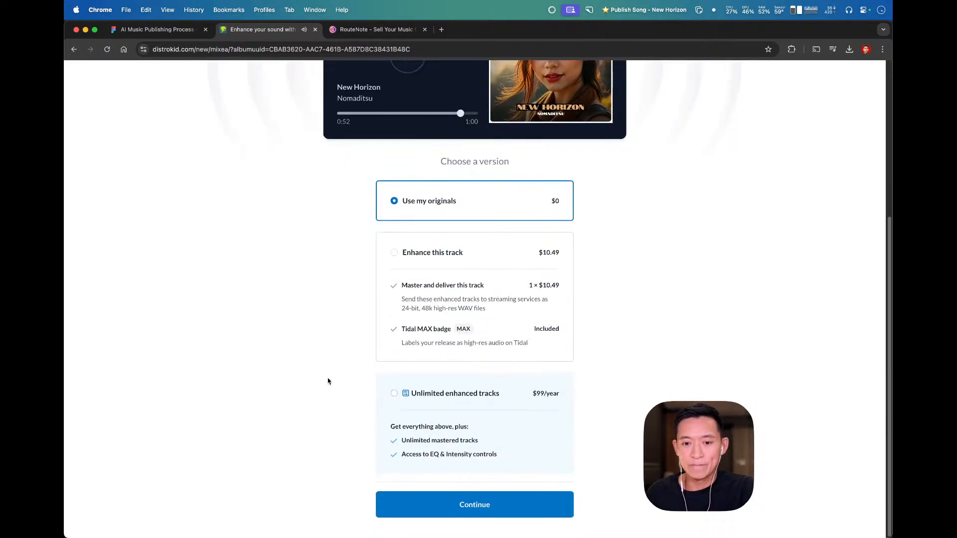
pyautogui.click(494, 504)
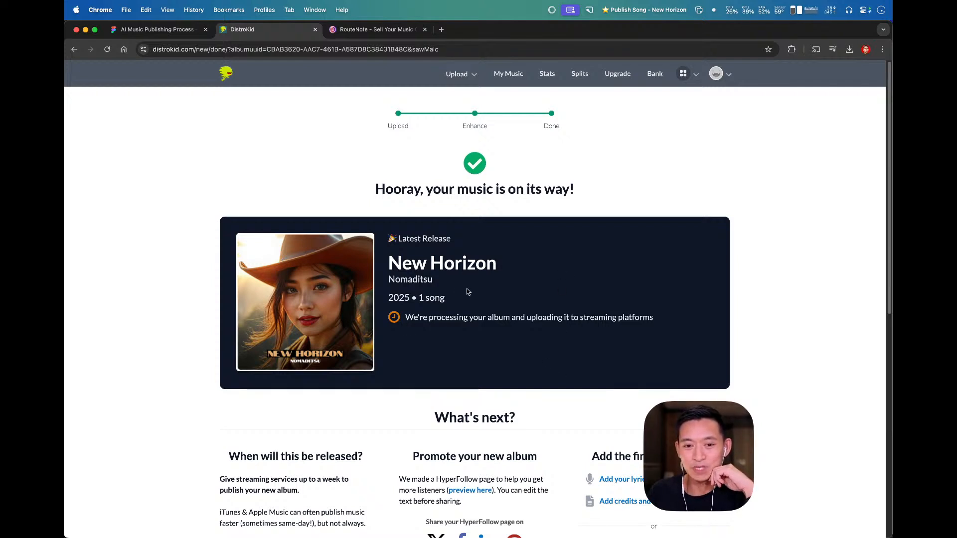
# - Review the 'your music is on its way' processing message, then return to the Figma publishing board
pyautogui.moveTo(407, 318); pyautogui.dragTo(651, 320)
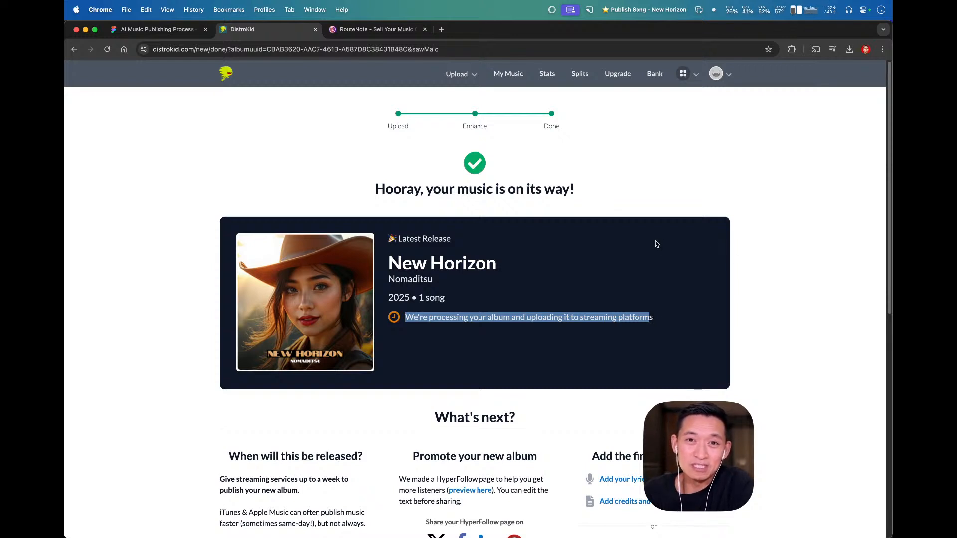
pyautogui.click(641, 237)
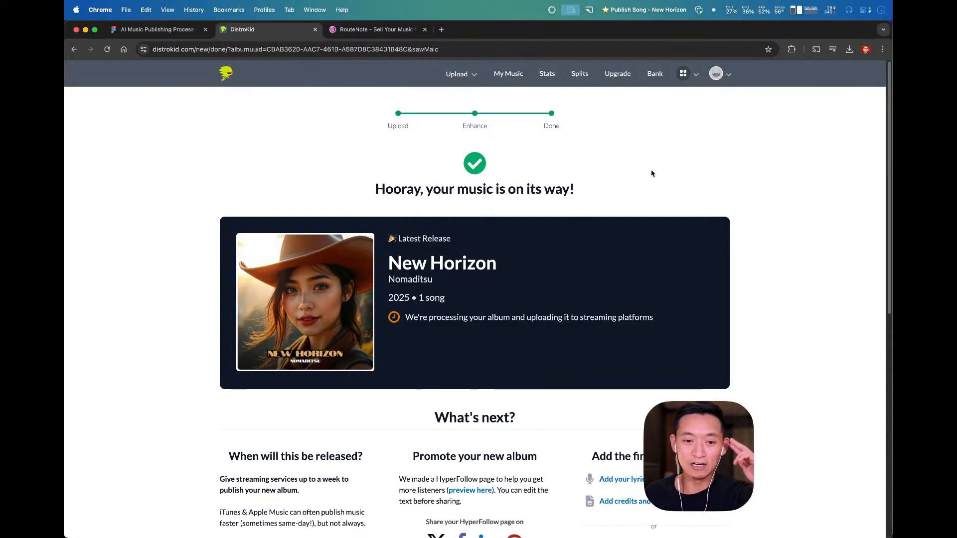
pyautogui.scroll(-2, 654, 254)
pyautogui.scroll(2, 647, 351)
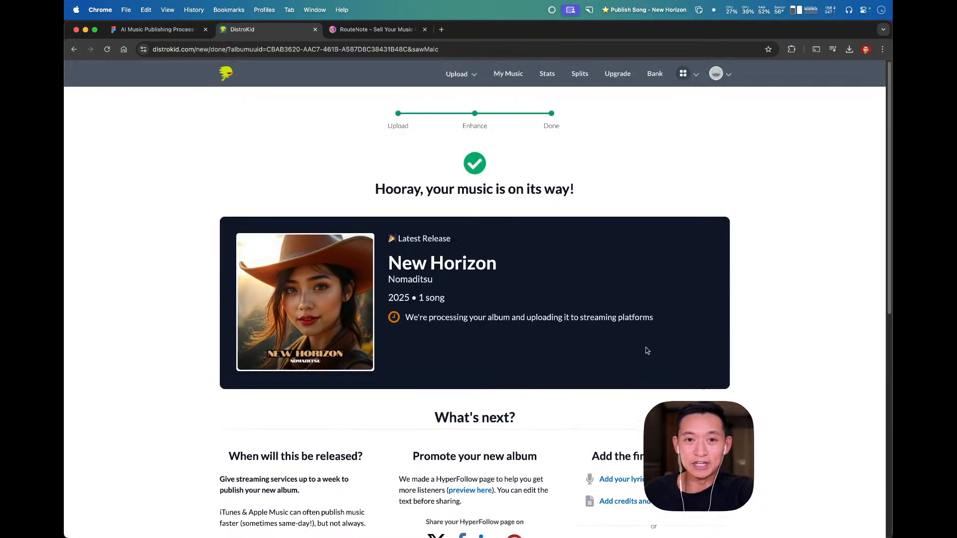
pyautogui.click(172, 33)
pyautogui.press('h')
pyautogui.moveTo(464, 202); pyautogui.dragTo(350, 213)
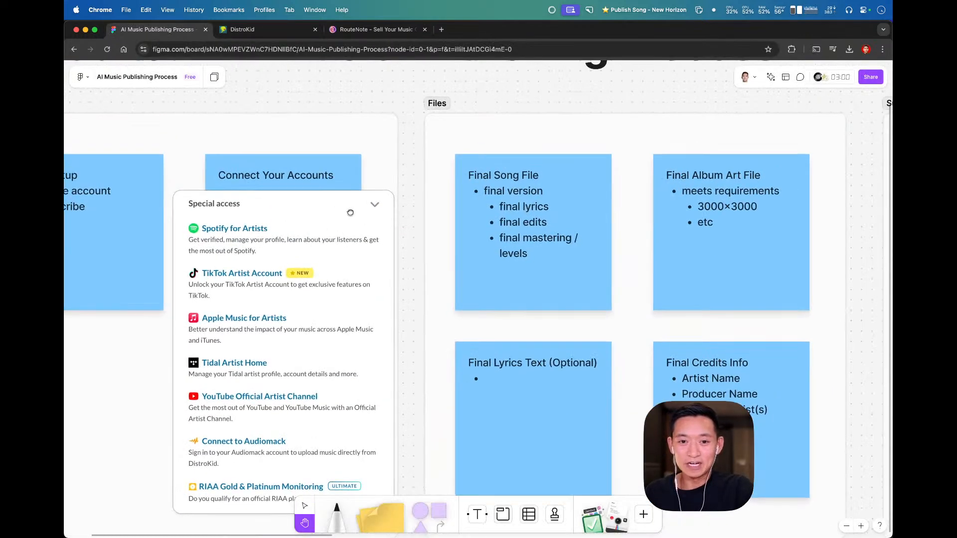
pyautogui.press('super+minus')
pyautogui.press('space')
pyautogui.moveTo(492, 214); pyautogui.dragTo(623, 453)
pyautogui.press('z')
pyautogui.press('space')
pyautogui.moveTo(480, 162); pyautogui.dragTo(416, 232)
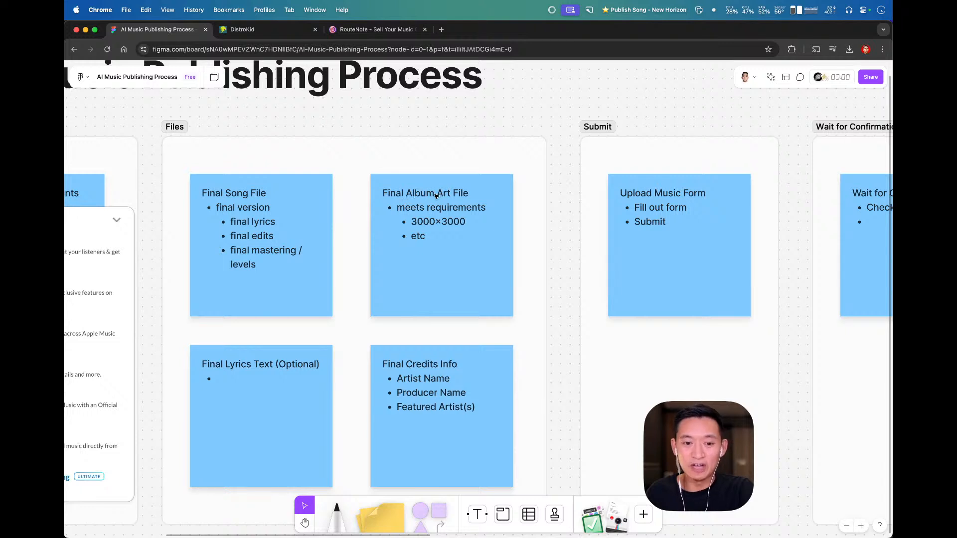
pyautogui.click(252, 373)
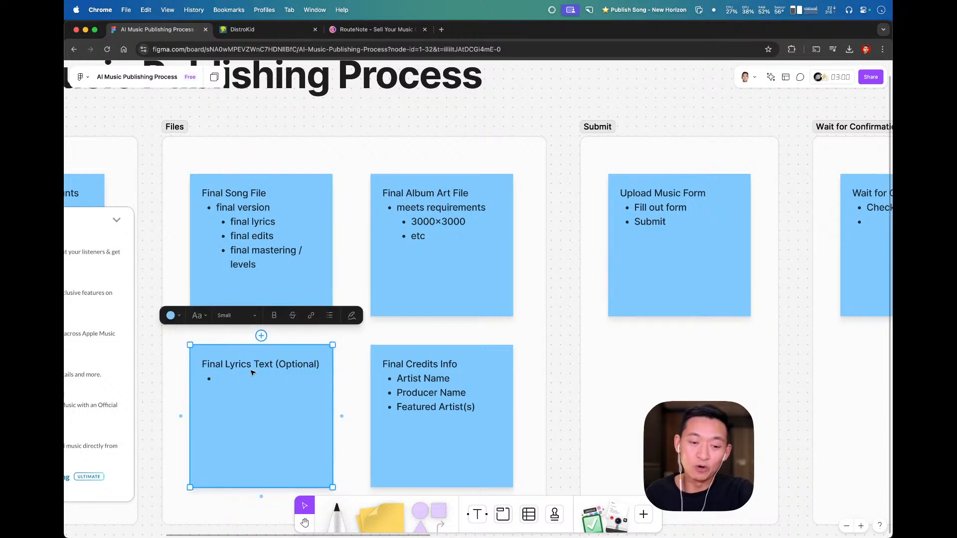
pyautogui.click(242, 29)
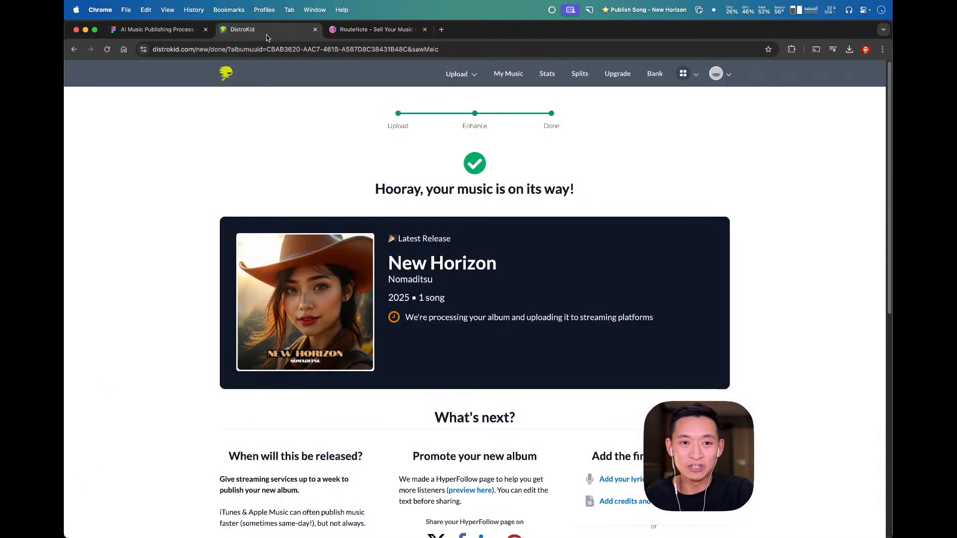
# - Open the Add your lyrics page for New Horizon and focus the empty lyrics box
pyautogui.scroll(-5, 537, 369)
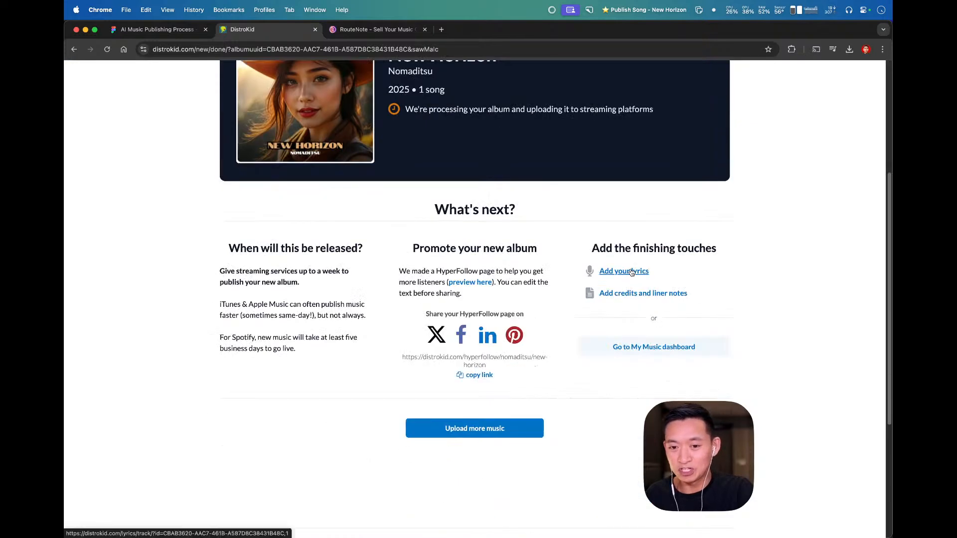
pyautogui.scroll(1, 518, 233)
pyautogui.scroll(3, 516, 239)
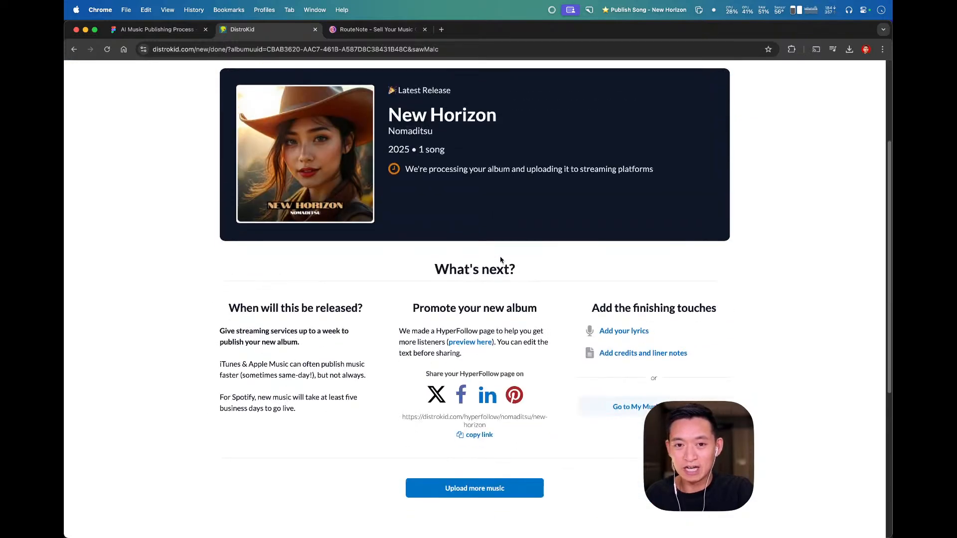
pyautogui.click(610, 334)
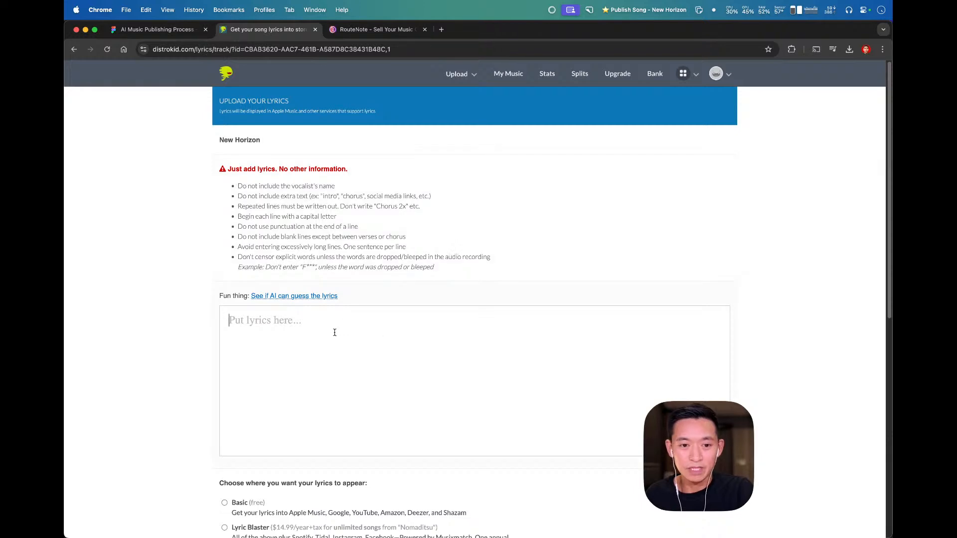
pyautogui.press('super+Tab')
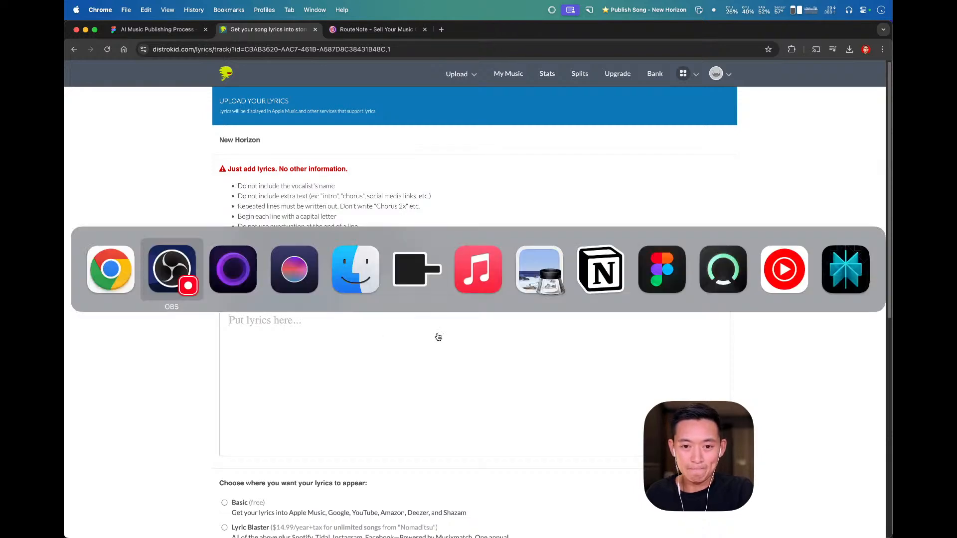
pyautogui.press('Escape')
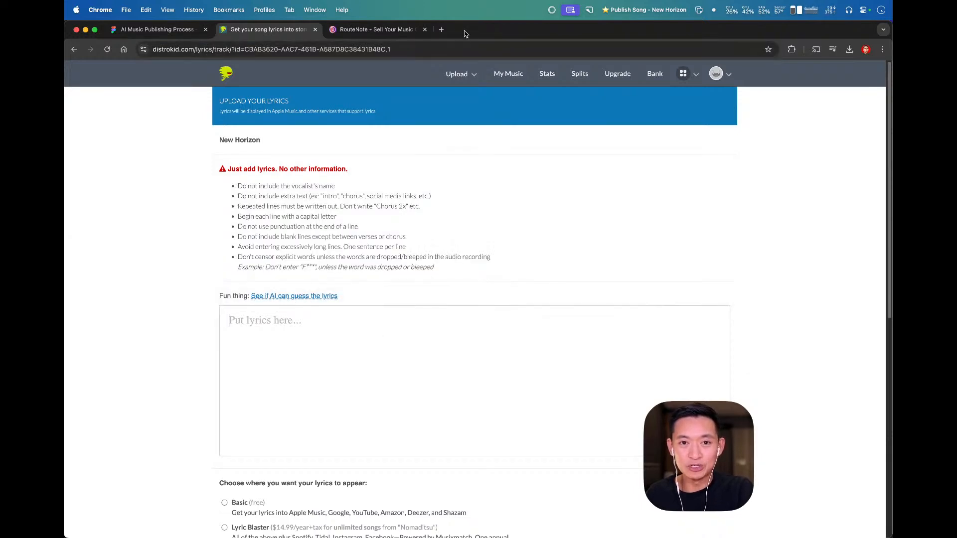
pyautogui.click(441, 30)
pyautogui.press('super+w')
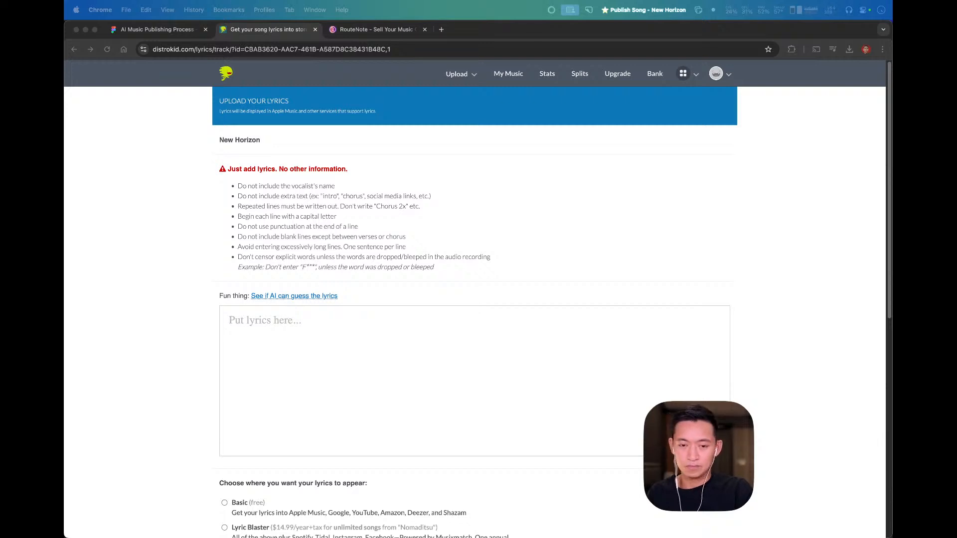
pyautogui.click(350, 323)
# - Paste the lyrics and delete the intro, [verse 1], [pre-chorus] and [chorus] labels
pyautogui.press('super+v')
pyautogui.scroll(10, 350, 323)
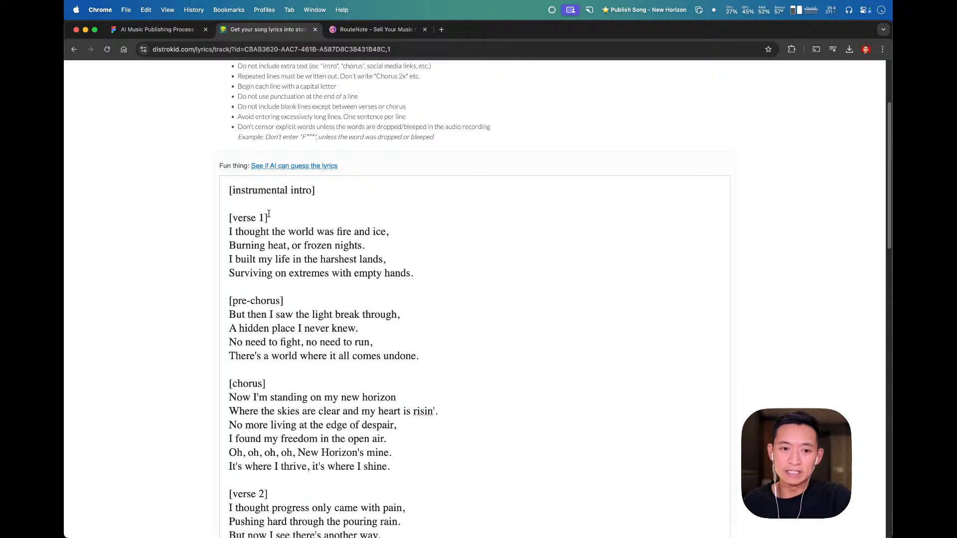
pyautogui.moveTo(276, 217); pyautogui.dragTo(221, 178)
pyautogui.press('BackSpace')
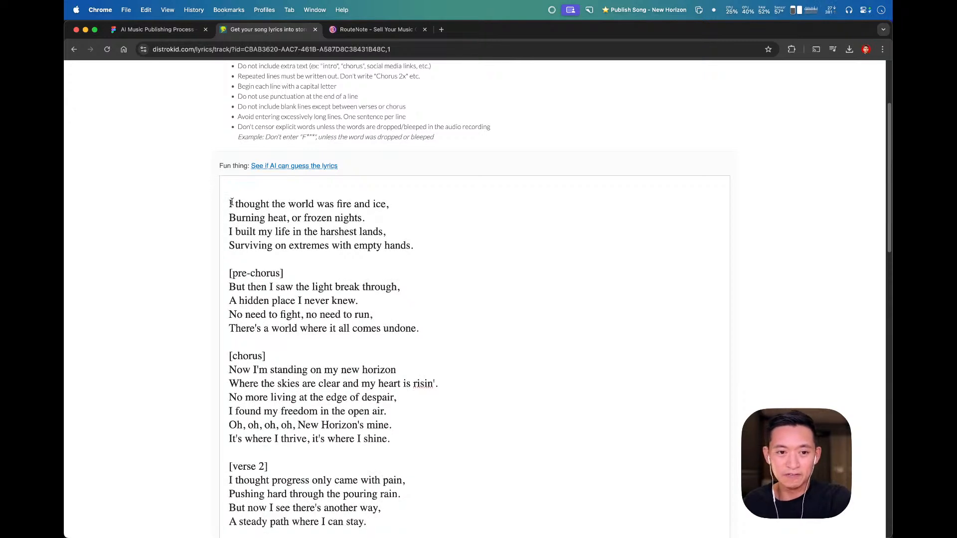
pyautogui.press('BackSpace')
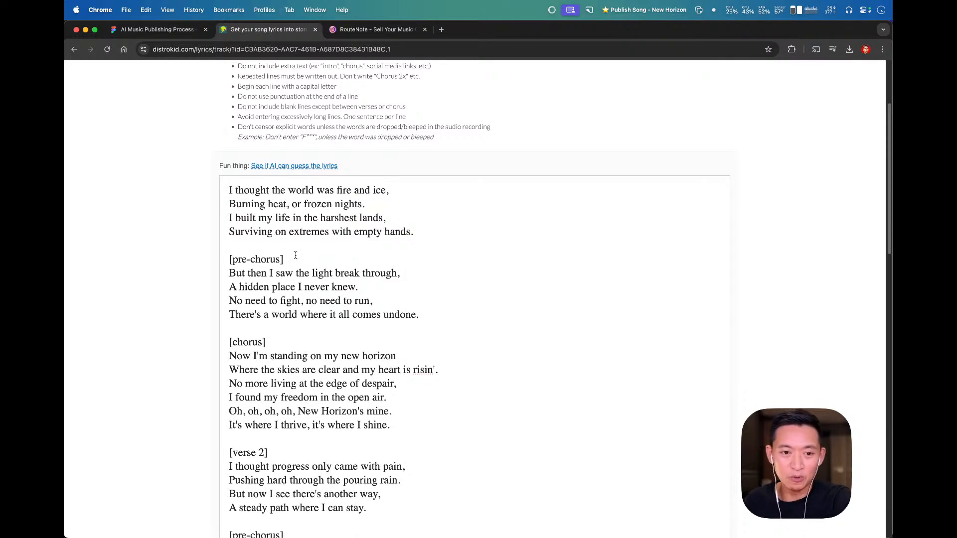
pyautogui.moveTo(284, 259); pyautogui.dragTo(220, 256)
pyautogui.press('BackSpace')
pyautogui.press('BackSpace')
pyautogui.moveTo(268, 328); pyautogui.dragTo(228, 327)
pyautogui.press('BackSpace')
pyautogui.press('BackSpace')
# - Delete the [verse 2], second [pre-chorus] and second [chorus] labels with their empty lines
pyautogui.scroll(-2, 264, 369)
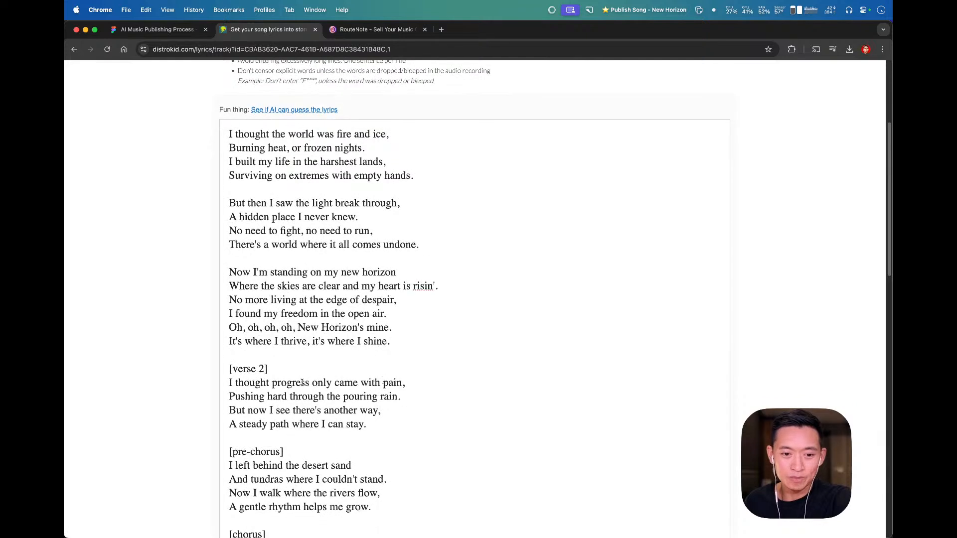
pyautogui.moveTo(265, 369); pyautogui.dragTo(219, 370)
pyautogui.press('BackSpace')
pyautogui.scroll(-4, 448, 367)
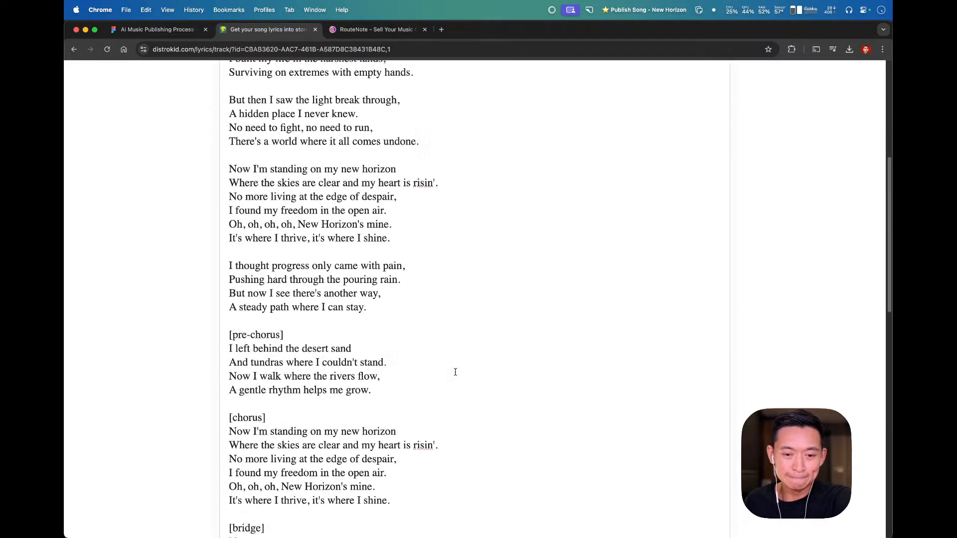
pyautogui.moveTo(284, 335); pyautogui.dragTo(222, 335)
pyautogui.press('BackSpace')
pyautogui.press('BackSpace')
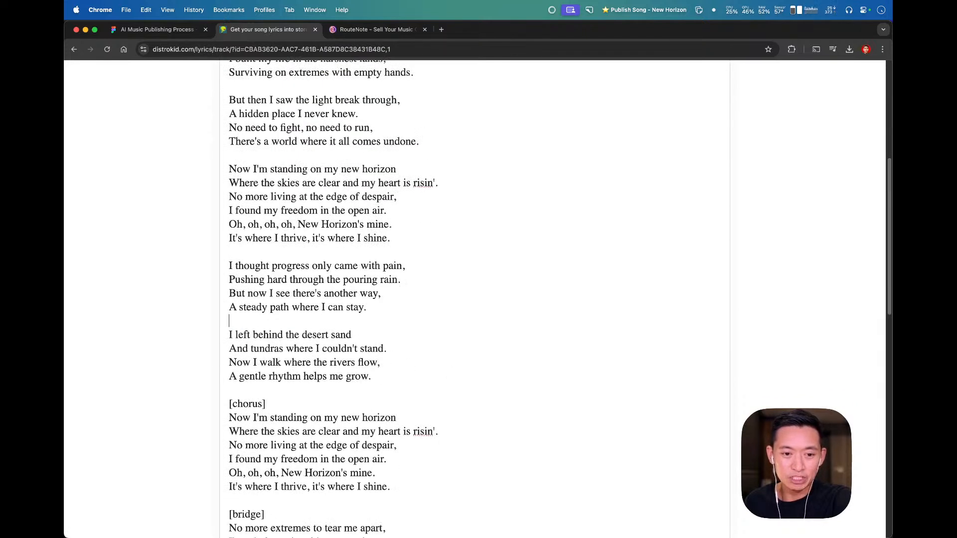
pyautogui.scroll(-1, 384, 355)
pyautogui.moveTo(268, 381); pyautogui.dragTo(224, 380)
pyautogui.press('BackSpace')
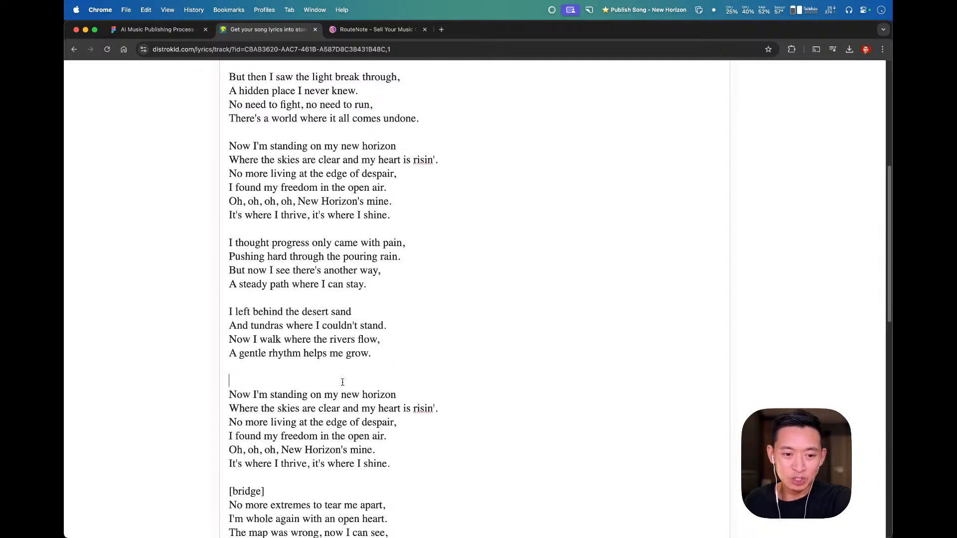
pyautogui.press('BackSpace')
# - Delete the [bridge], [final chorus] and [outro] labels from the lyrics
pyautogui.scroll(-5, 425, 377)
pyautogui.moveTo(266, 330); pyautogui.dragTo(226, 330)
pyautogui.press('BackSpace')
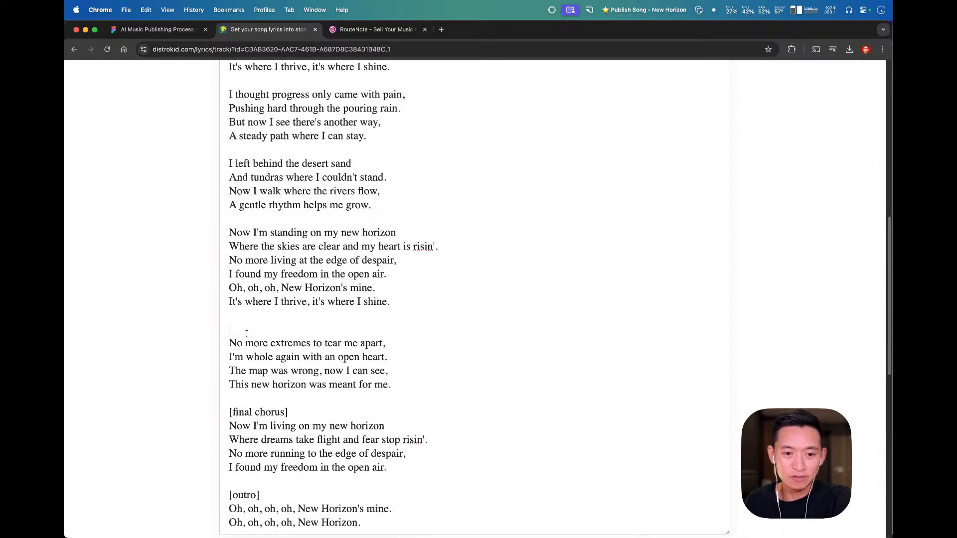
pyautogui.press('BackSpace')
pyautogui.moveTo(283, 400); pyautogui.dragTo(223, 397)
pyautogui.press('BackSpace')
pyautogui.press('BackSpace')
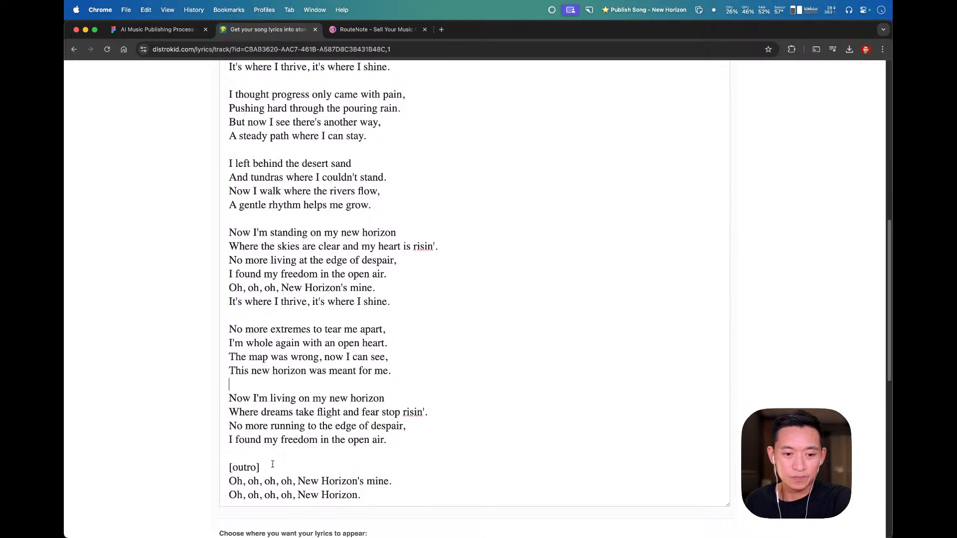
pyautogui.moveTo(272, 463); pyautogui.dragTo(229, 464)
pyautogui.press('BackSpace')
pyautogui.press('BackSpace')
pyautogui.scroll(-5, 328, 451)
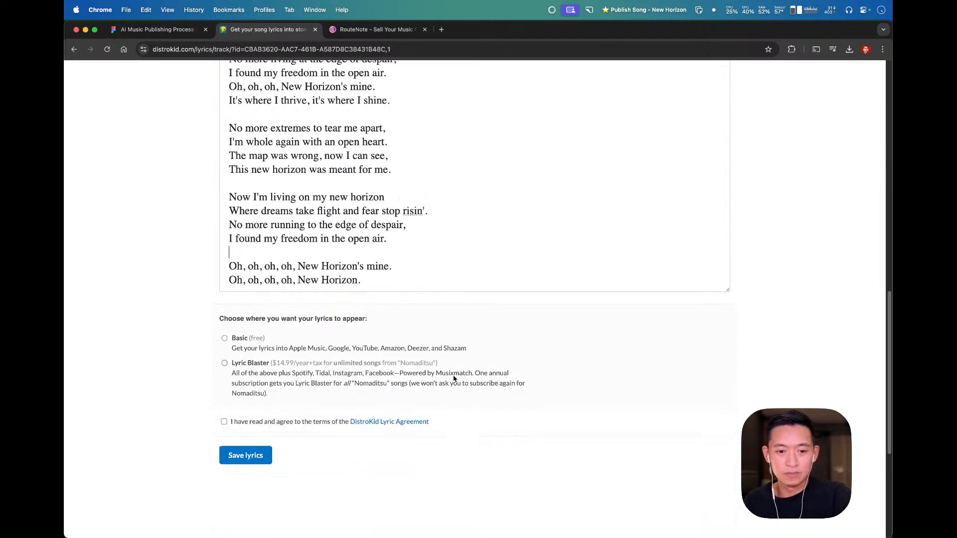
pyautogui.scroll(3, 483, 302)
pyautogui.scroll(10, 460, 314)
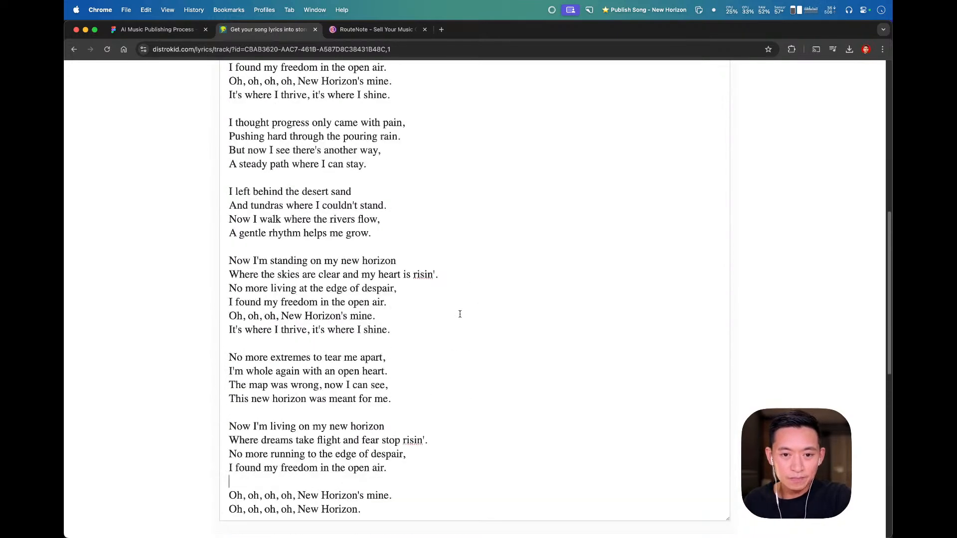
pyautogui.scroll(-13, 456, 357)
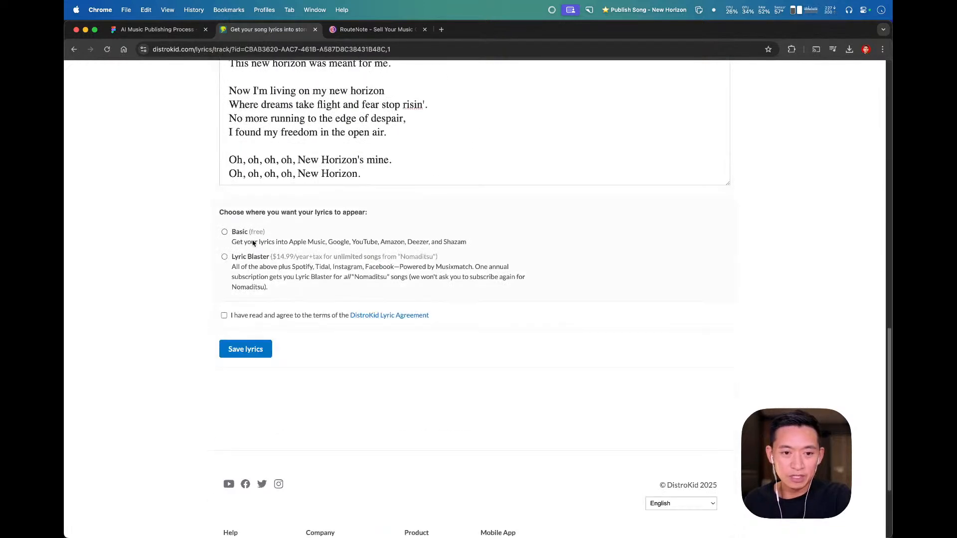
# - Save the lyrics with free Basic placement and the Lyric Agreement accepted, then finish to My Music
pyautogui.click(225, 233)
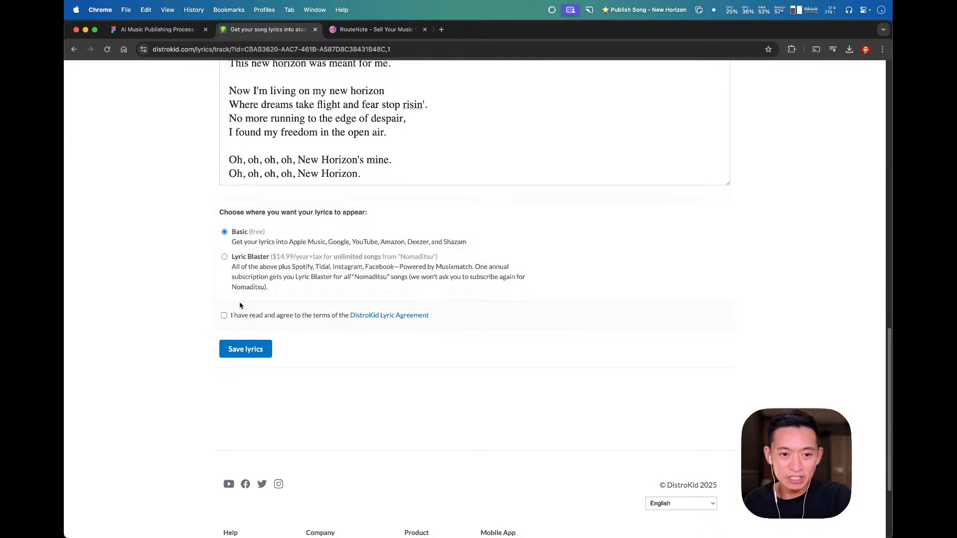
pyautogui.click(224, 316)
pyautogui.click(254, 347)
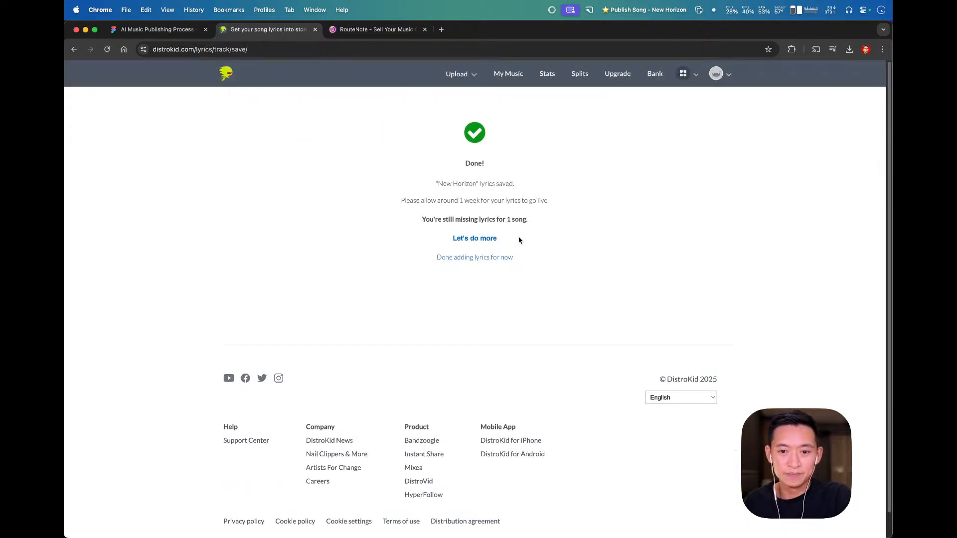
pyautogui.click(490, 259)
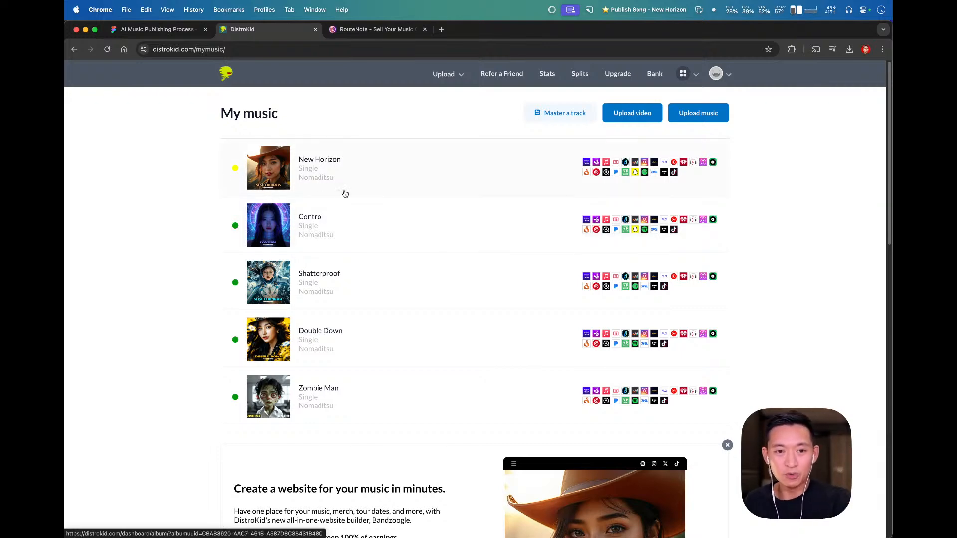
pyautogui.scroll(-3, 520, 272)
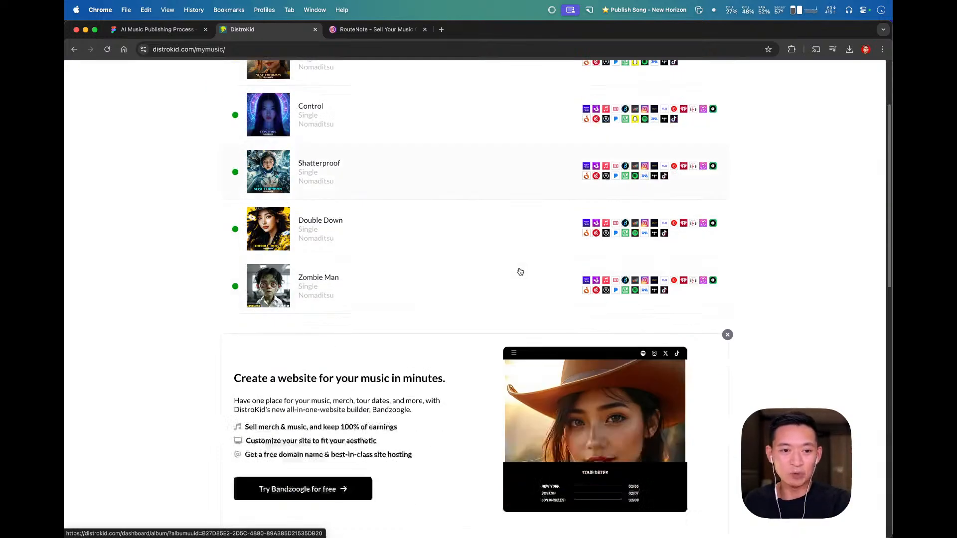
pyautogui.scroll(-1, 520, 272)
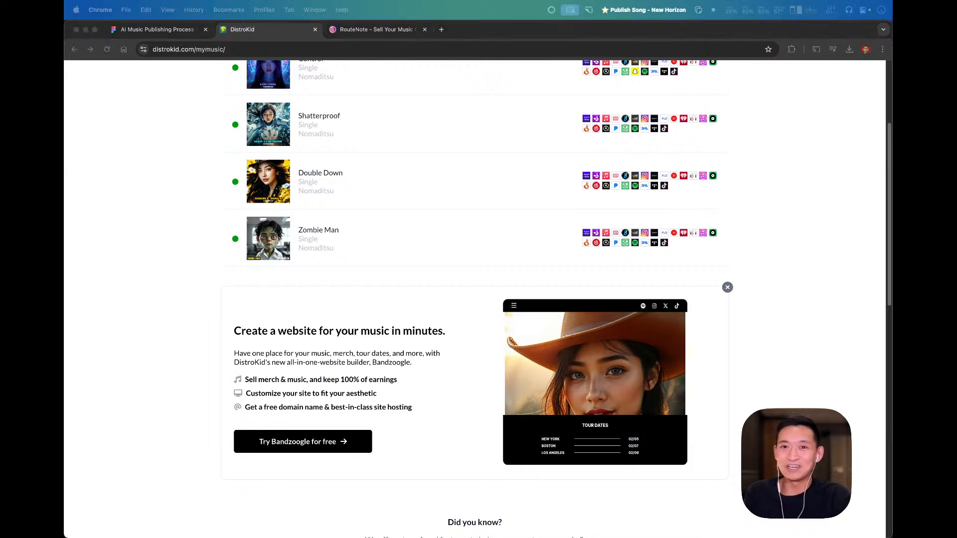
pyautogui.press('super+Tab')
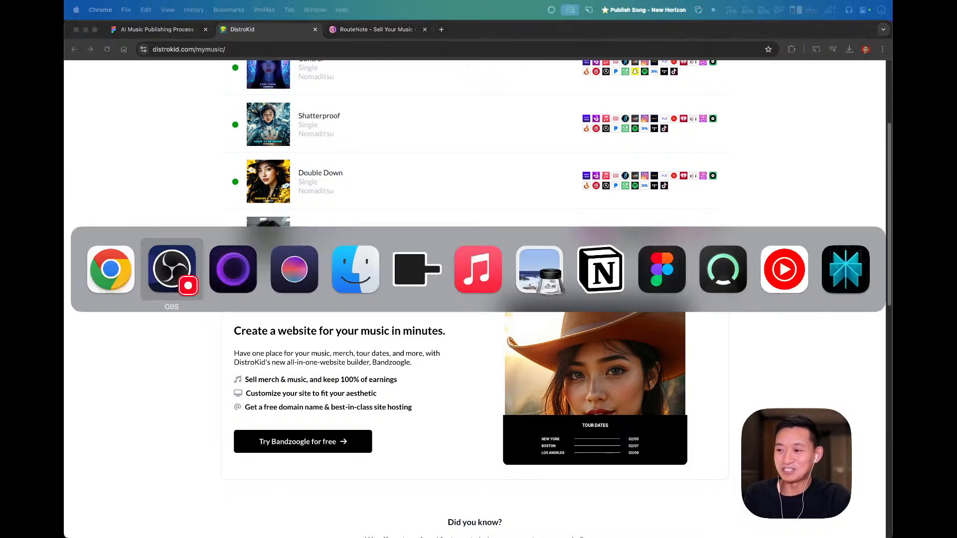
pyautogui.press('super+Tab')
pyautogui.press('super+Tab')
pyautogui.press('super+Tab')
pyautogui.press('super+Tab')
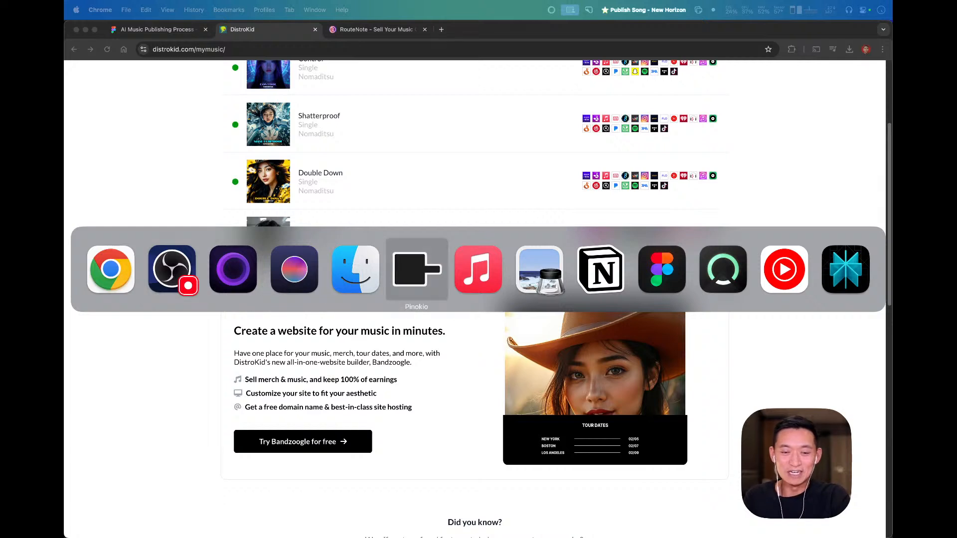
pyautogui.press('super+Tab')
pyautogui.press('Tab')
pyautogui.press('Tab')
pyautogui.press('Tab')
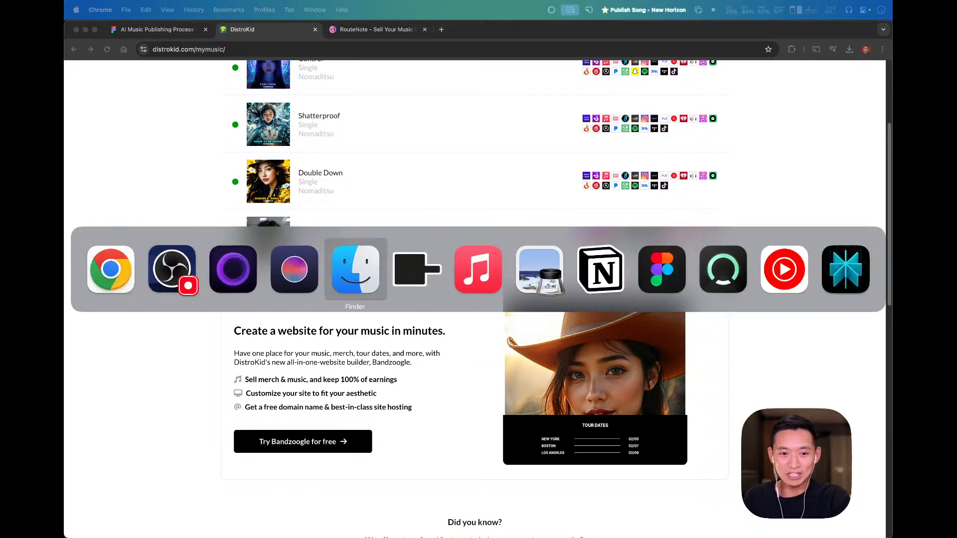
pyautogui.press('Escape')
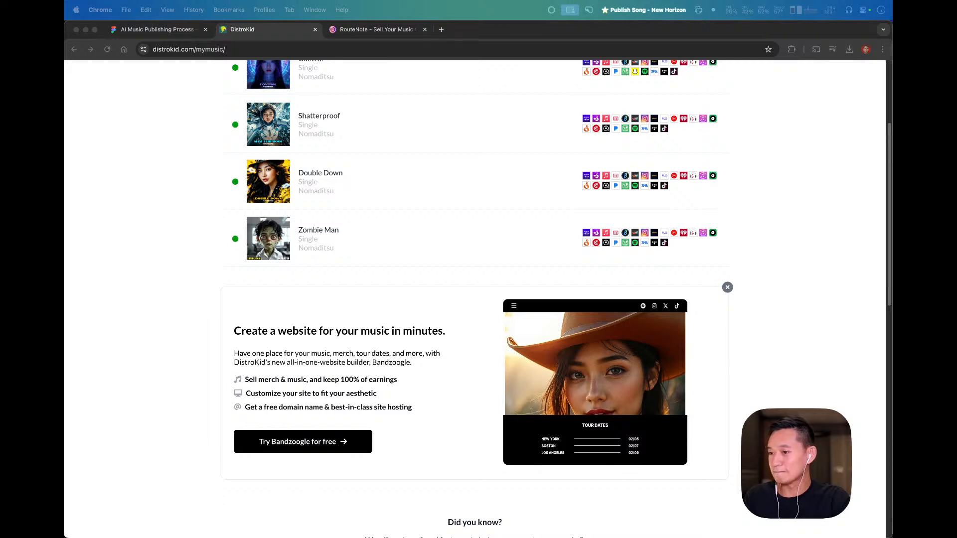
pyautogui.press('super+Tab')
pyautogui.press('Tab')
pyautogui.press('Tab')
pyautogui.press('Tab')
pyautogui.press('Tab')
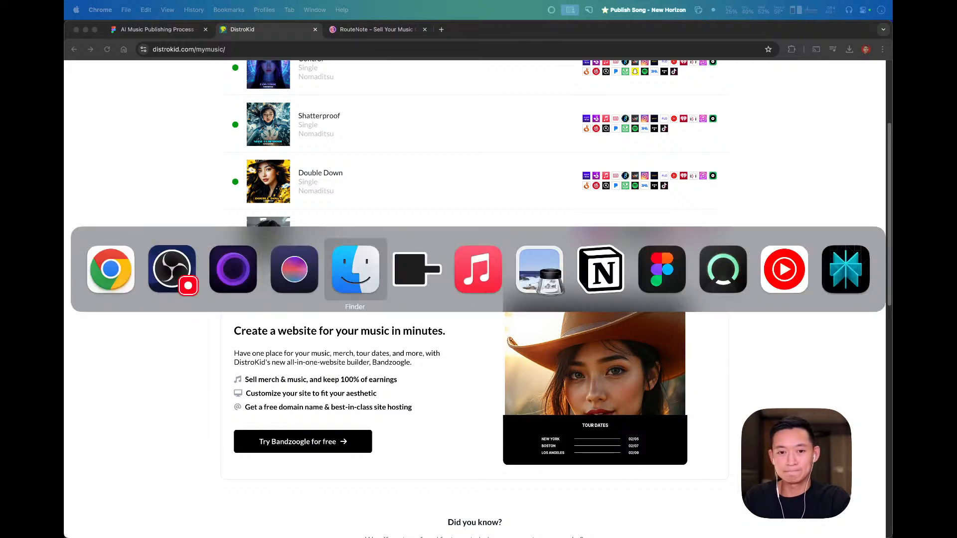
pyautogui.press('Tab')
pyautogui.press('Tab')
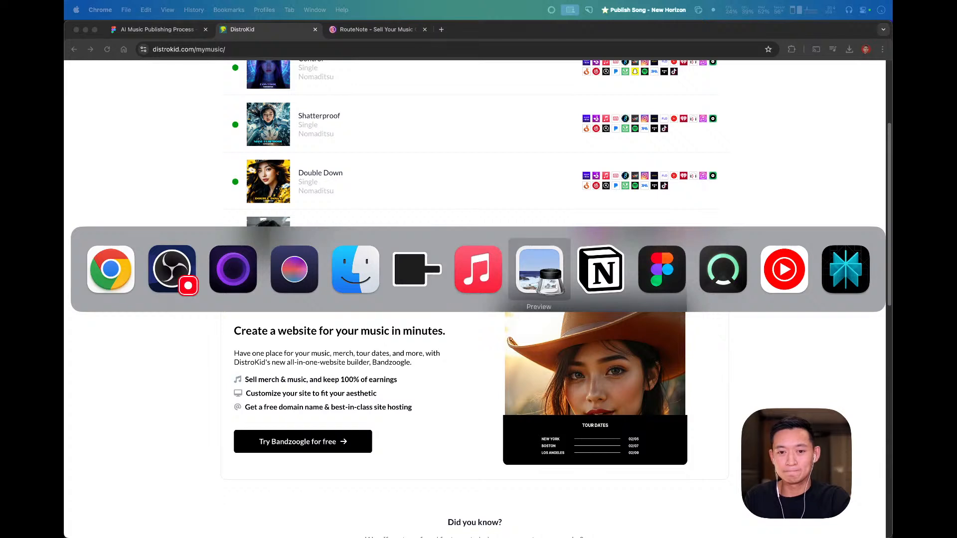
pyautogui.hotkey('shift', 'Tab')
pyautogui.hotkey('shift', 'Tab')
pyautogui.hotkey('shift', 'Tab')
pyautogui.hotkey('shift', 'Tab')
pyautogui.hotkey('shift', 'Tab')
pyautogui.press('Escape')
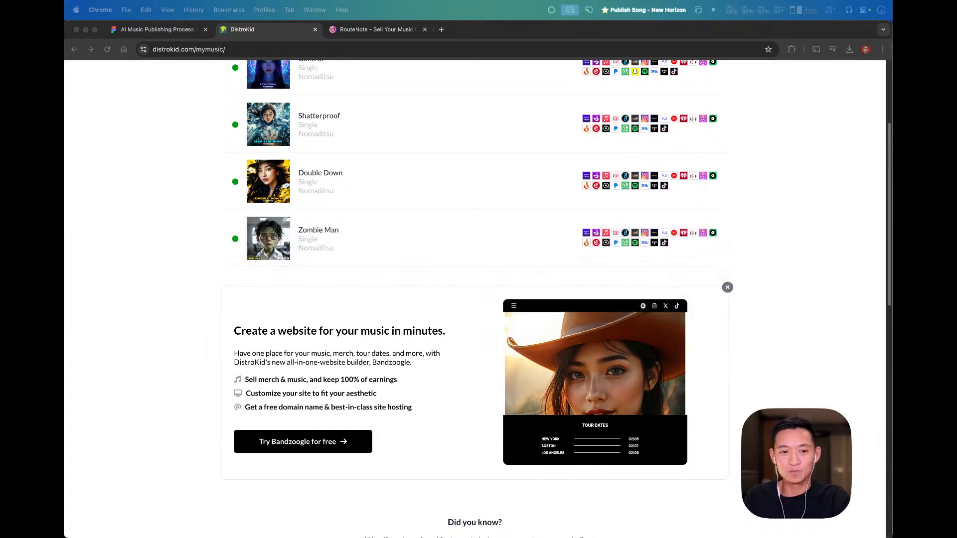